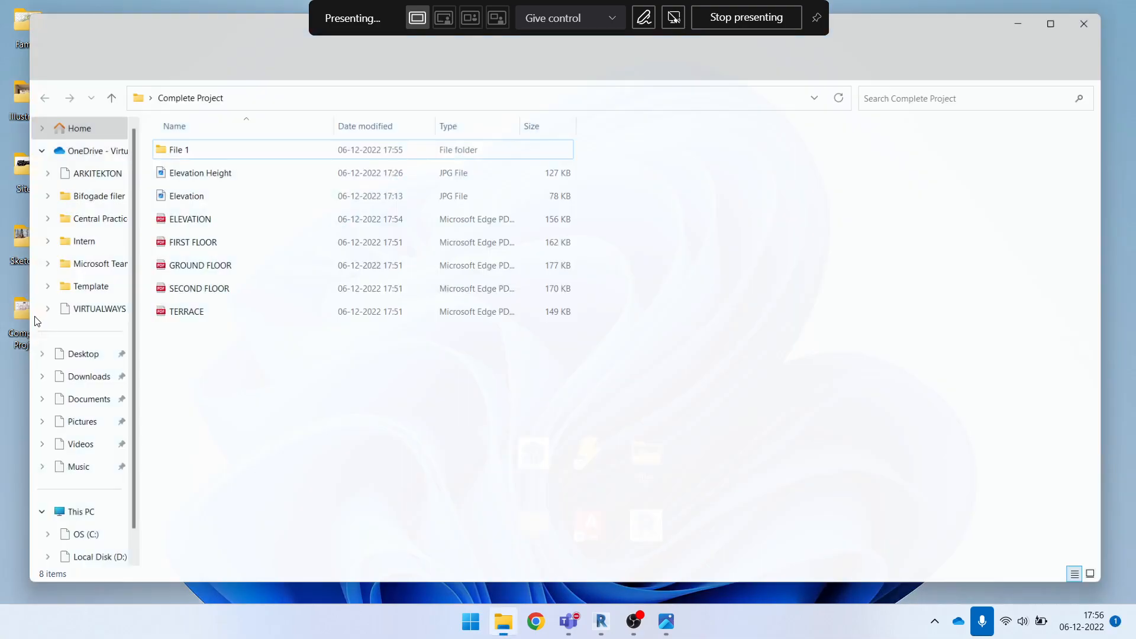
Open the Elevation JPG from the Complete Project folder, examine the building's facade, and close the image
{"action": "double_click", "coordinate": [180, 193]}
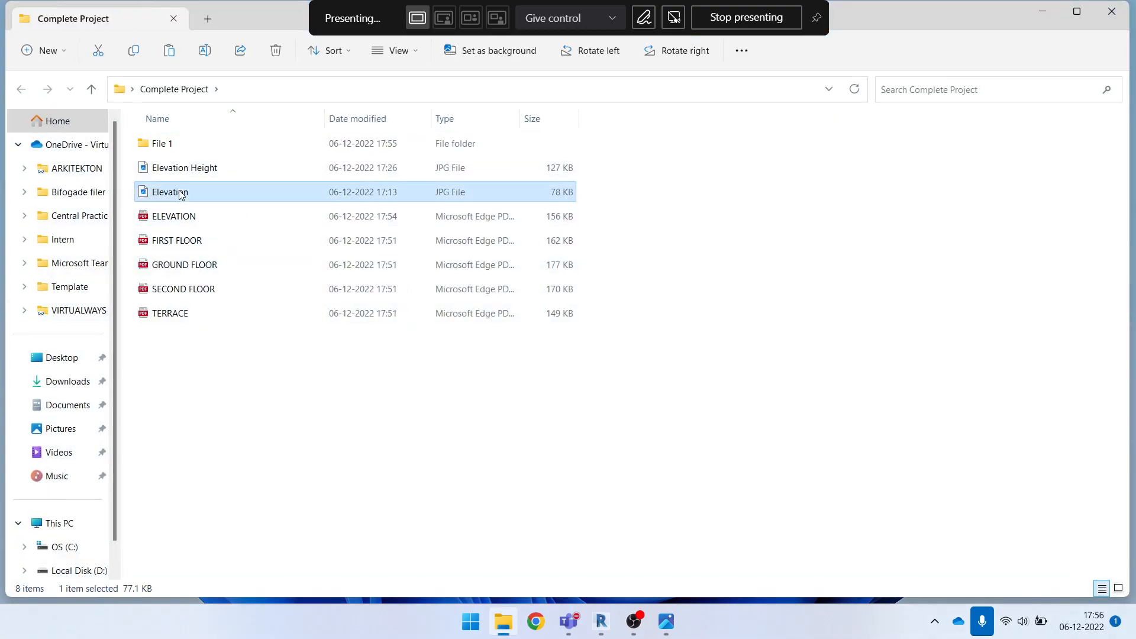
{"action": "left_click", "coordinate": [417, 59]}
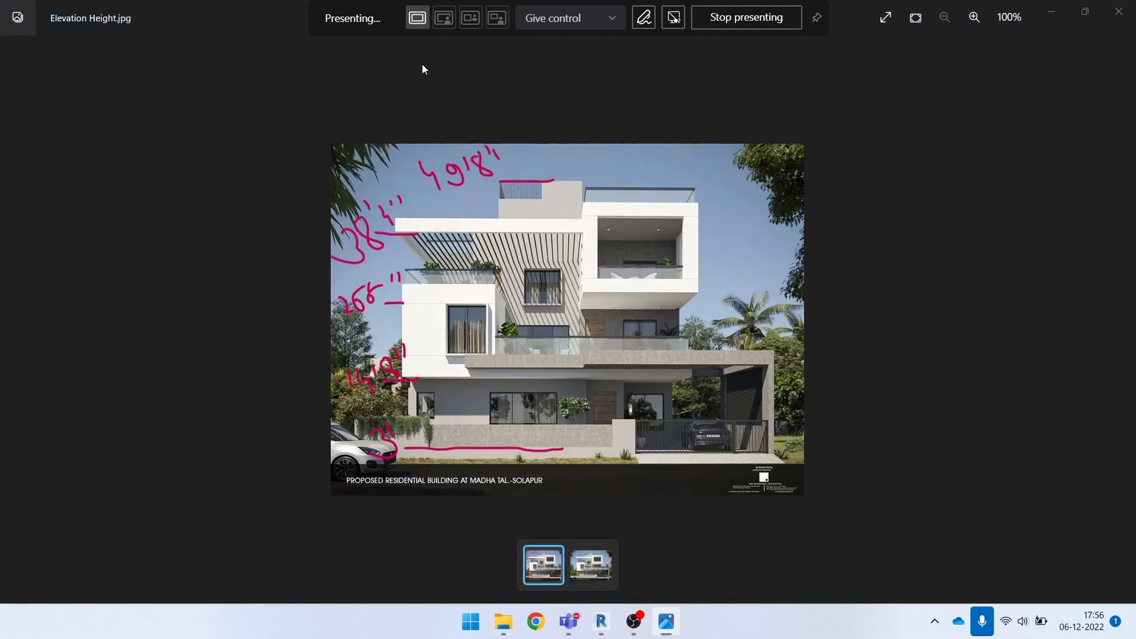
{"action": "key", "text": "Right"}
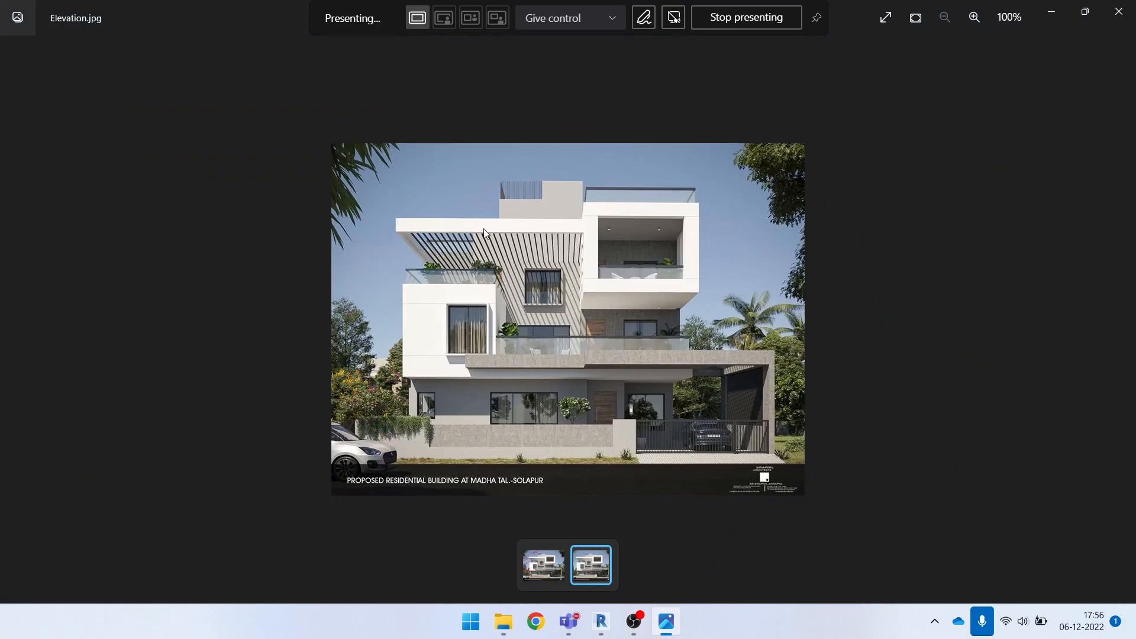
{"action": "scroll", "coordinate": [591, 373], "scroll_direction": "up", "scroll_amount": 3}
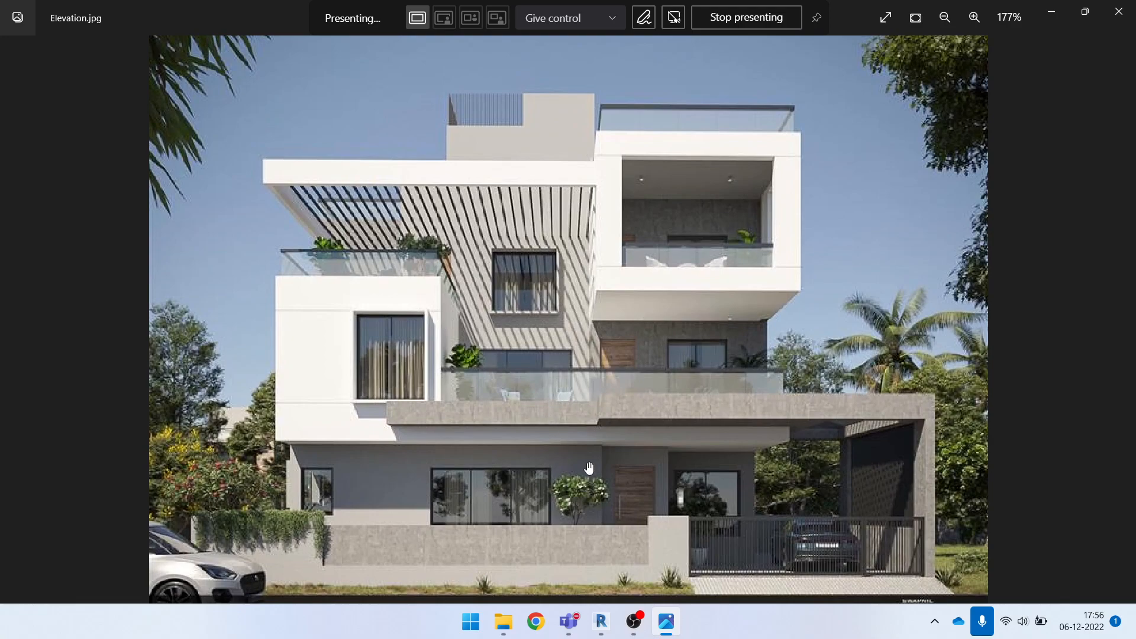
{"action": "left_click_drag", "start_coordinate": [713, 445], "coordinate": [673, 346]}
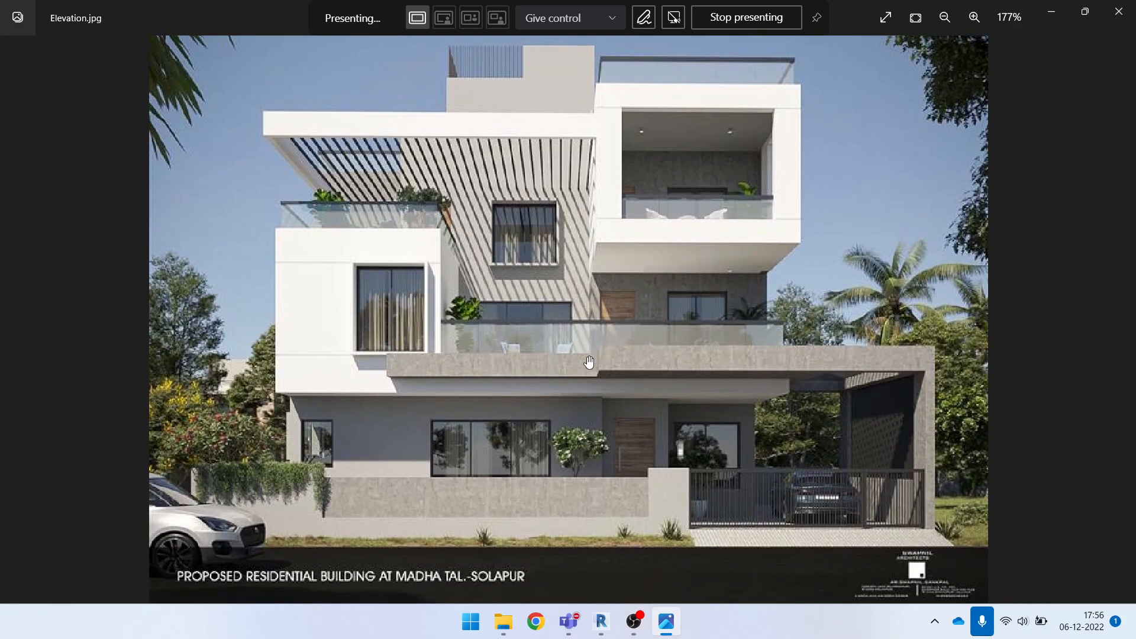
{"action": "scroll", "coordinate": [660, 343], "scroll_direction": "down", "scroll_amount": 2}
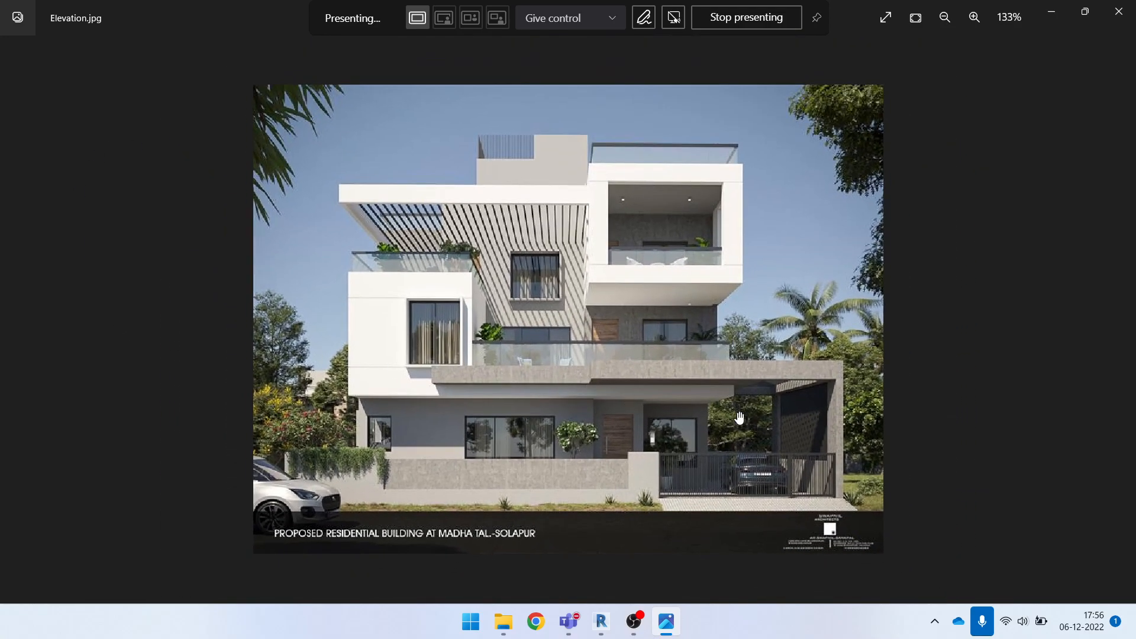
{"action": "scroll", "coordinate": [719, 432], "scroll_direction": "up", "scroll_amount": 2}
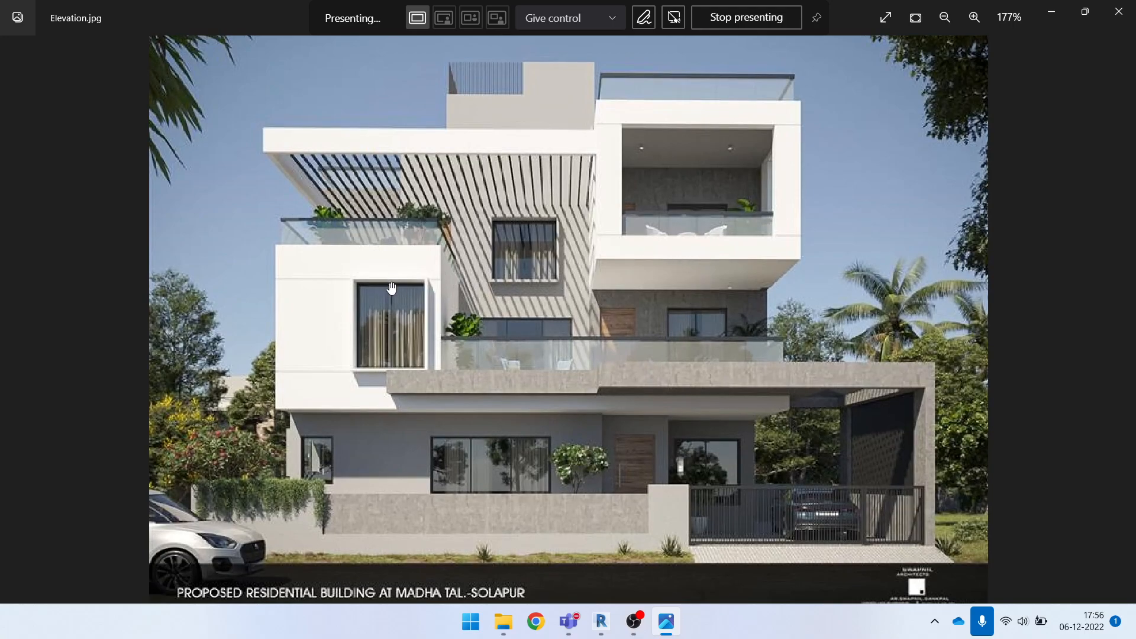
{"action": "scroll", "coordinate": [727, 227], "scroll_direction": "down", "scroll_amount": 1}
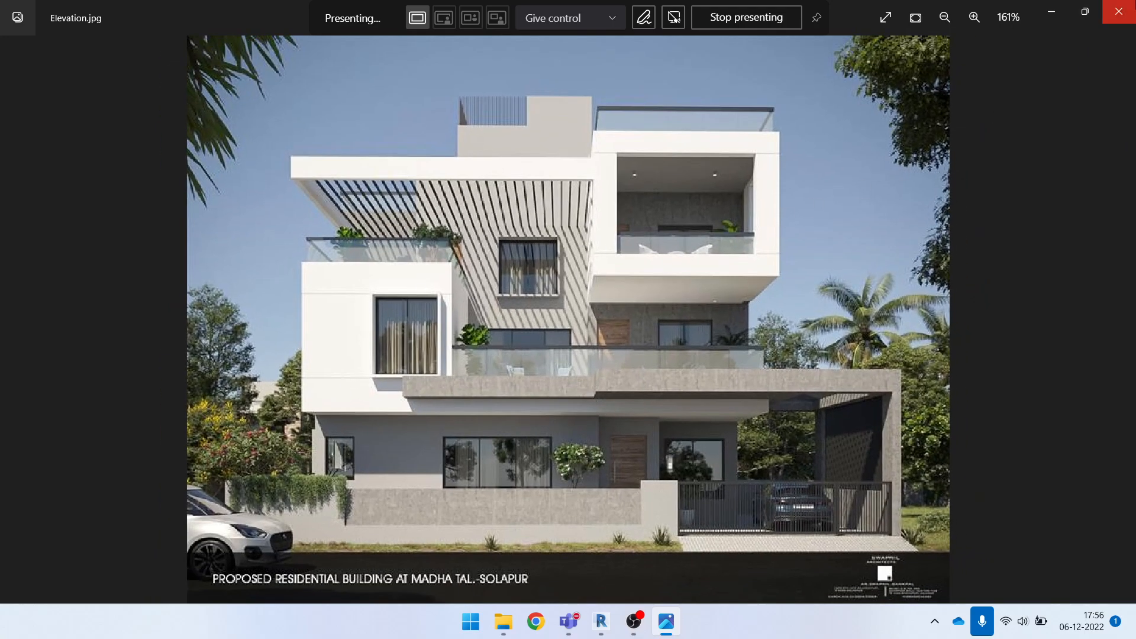
{"action": "left_click", "coordinate": [1118, 12]}
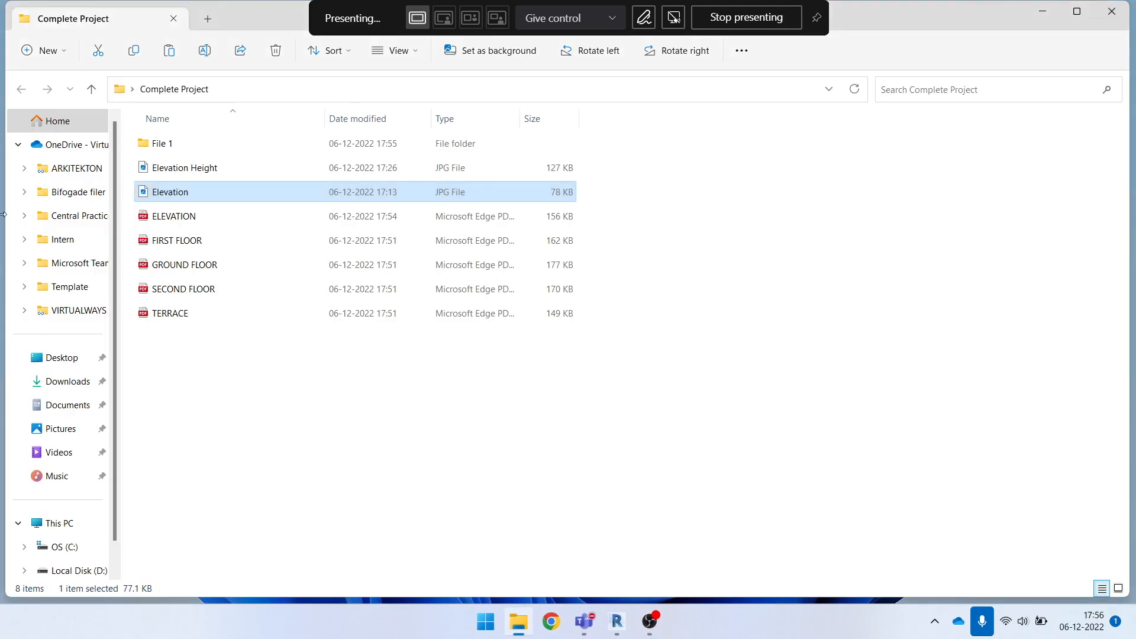
Open ELEVATION.pdf and examine the front elevation's dimensions and floor levels from ground level up to the terrace
{"action": "double_click", "coordinate": [185, 219]}
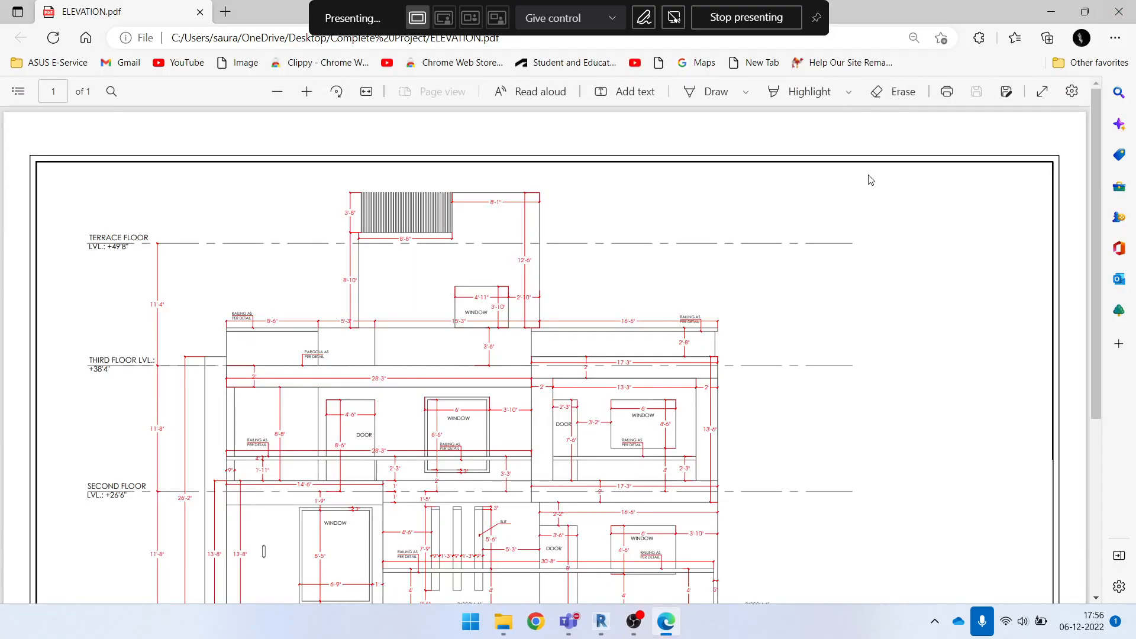
{"action": "scroll", "coordinate": [678, 430], "scroll_direction": "down", "scroll_amount": 5}
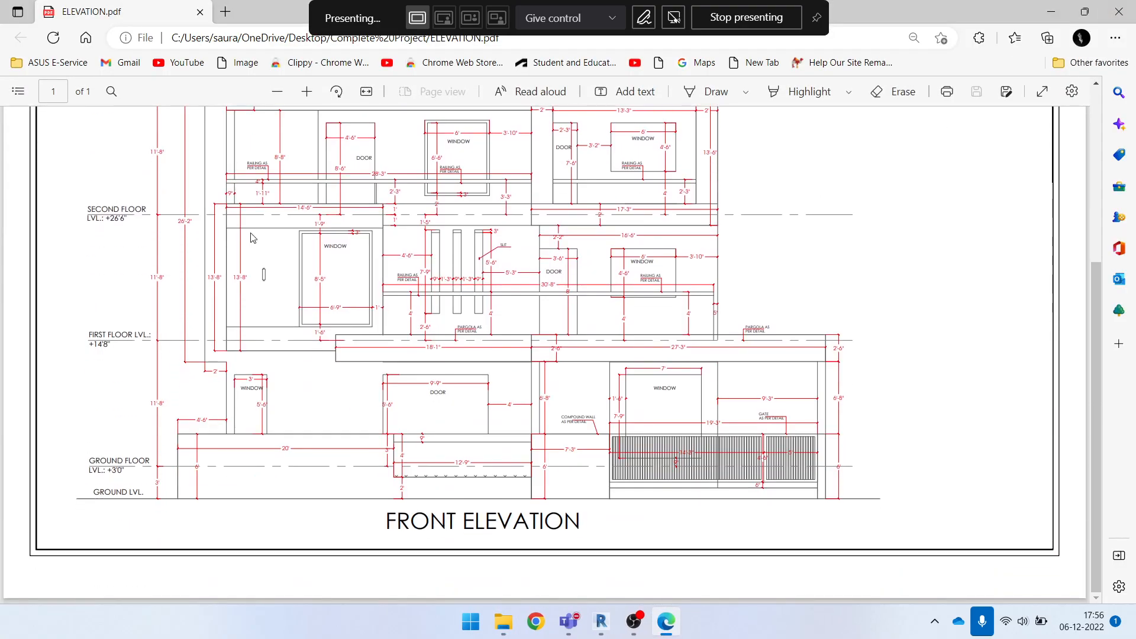
{"action": "scroll", "coordinate": [633, 413], "scroll_direction": "up", "scroll_amount": 1}
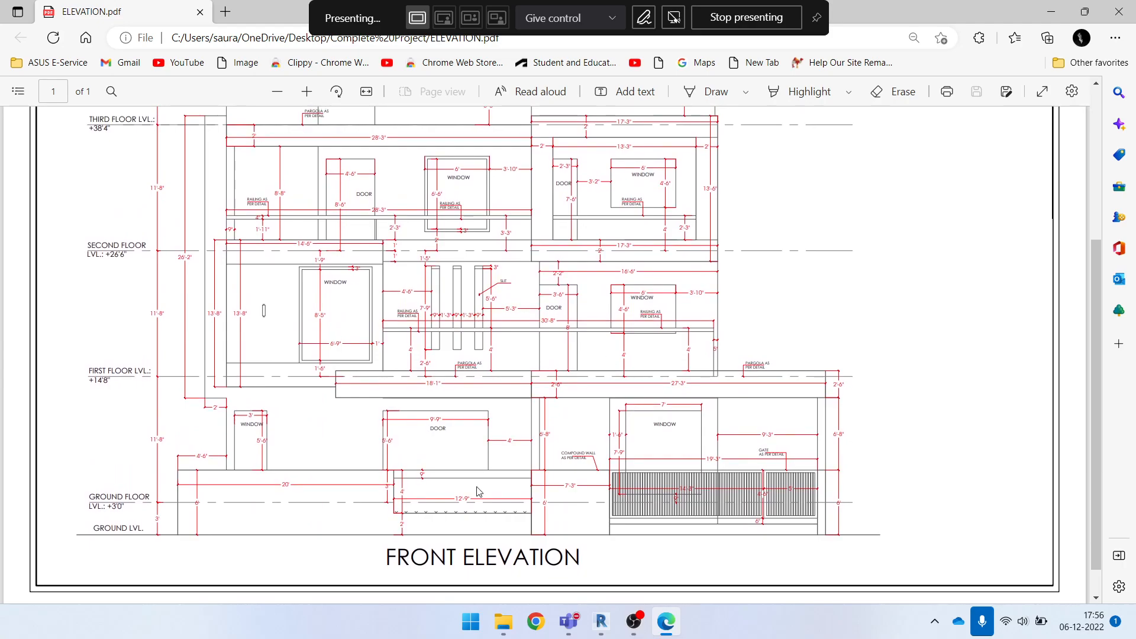
{"action": "scroll", "coordinate": [500, 392], "scroll_direction": "up", "scroll_amount": 4}
{"action": "scroll", "coordinate": [119, 281], "scroll_direction": "down", "scroll_amount": 5}
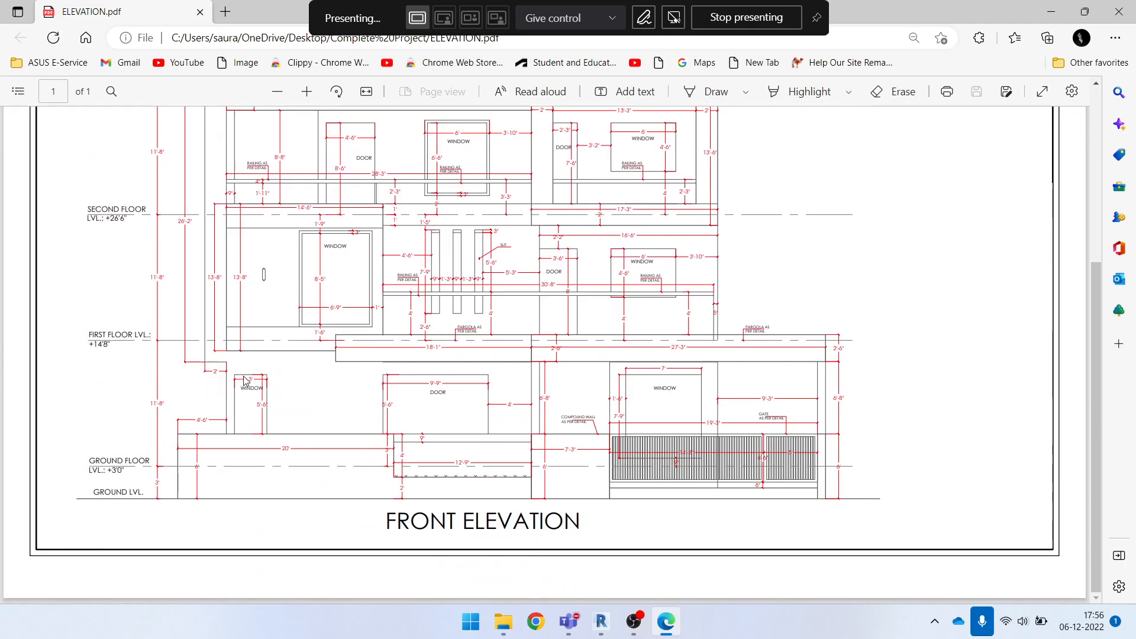
{"action": "scroll", "coordinate": [244, 381], "scroll_direction": "up", "scroll_amount": 4}
{"action": "scroll", "coordinate": [86, 503], "scroll_direction": "down", "scroll_amount": 4}
{"action": "left_click_drag", "start_coordinate": [93, 492], "coordinate": [146, 462]}
{"action": "left_click_drag", "start_coordinate": [90, 337], "coordinate": [112, 340]}
{"action": "left_click", "coordinate": [126, 464]}
{"action": "scroll", "coordinate": [131, 319], "scroll_direction": "up", "scroll_amount": 5}
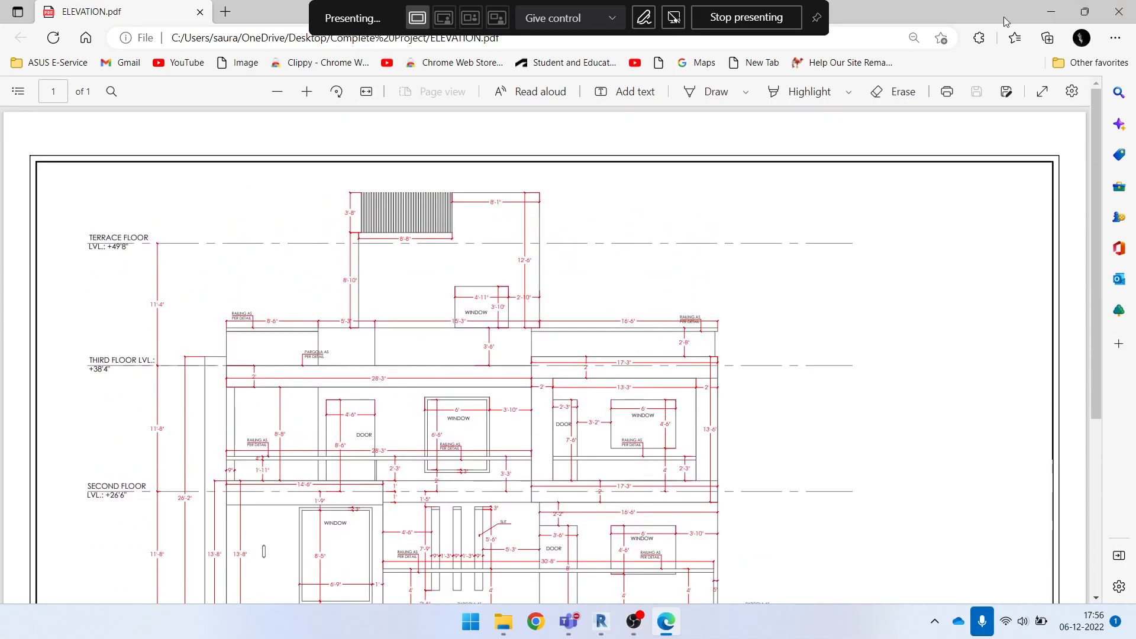
{"action": "left_click", "coordinate": [1051, 12]}
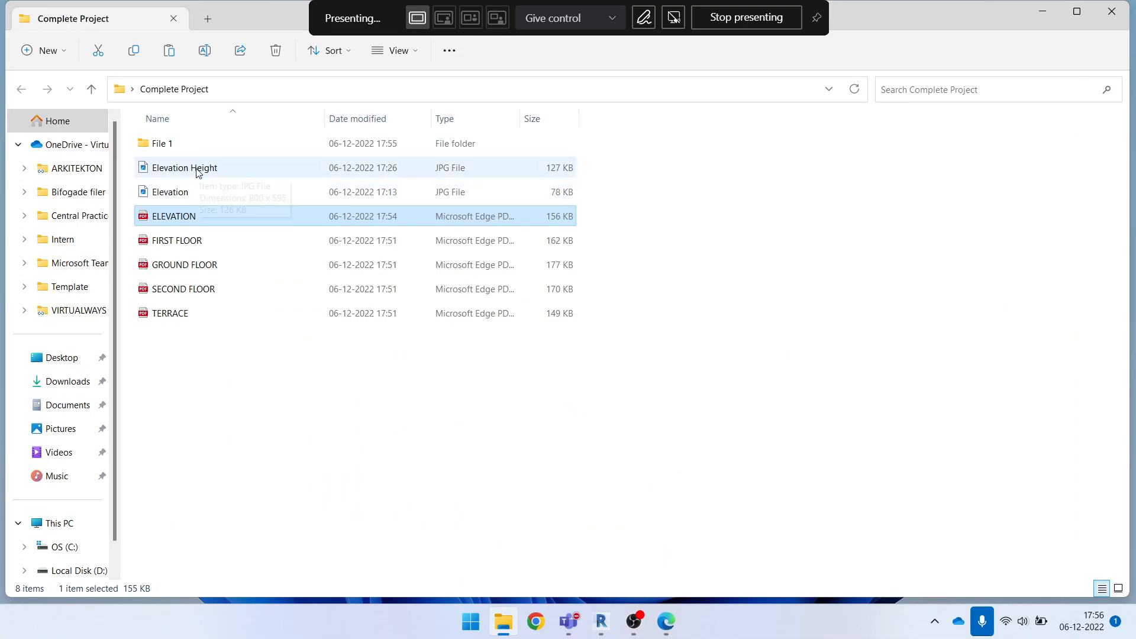
Open the Elevation Height image, examine the heights marked on the facade, and minimize the image and the project folder
{"action": "double_click", "coordinate": [199, 169]}
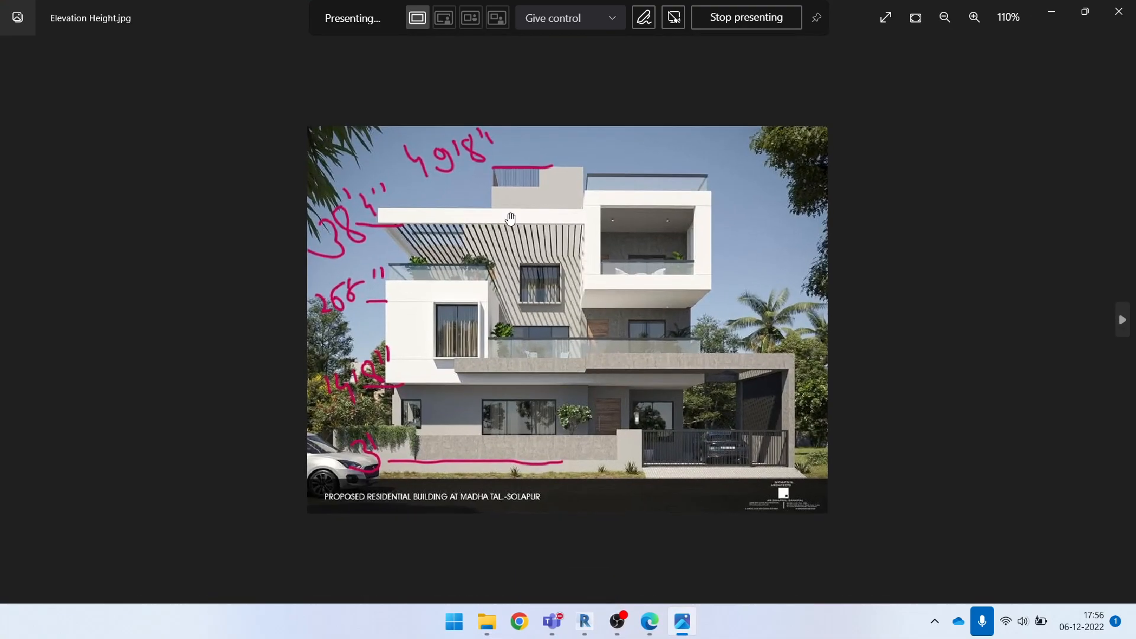
{"action": "scroll", "coordinate": [444, 510], "scroll_direction": "up", "scroll_amount": 2}
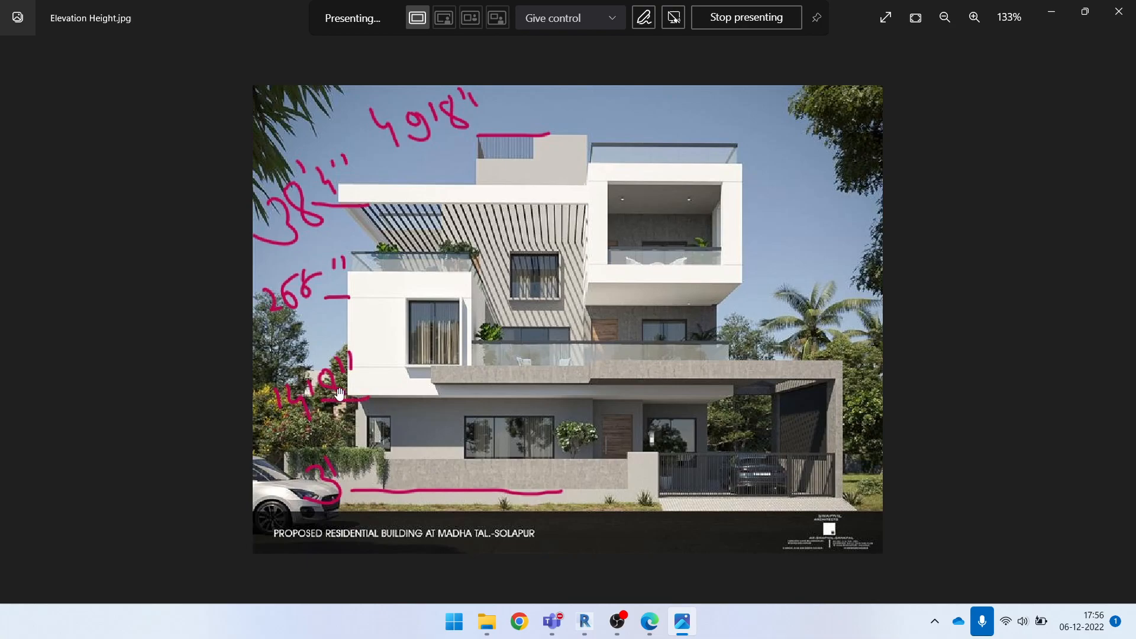
{"action": "left_click", "coordinate": [1053, 12]}
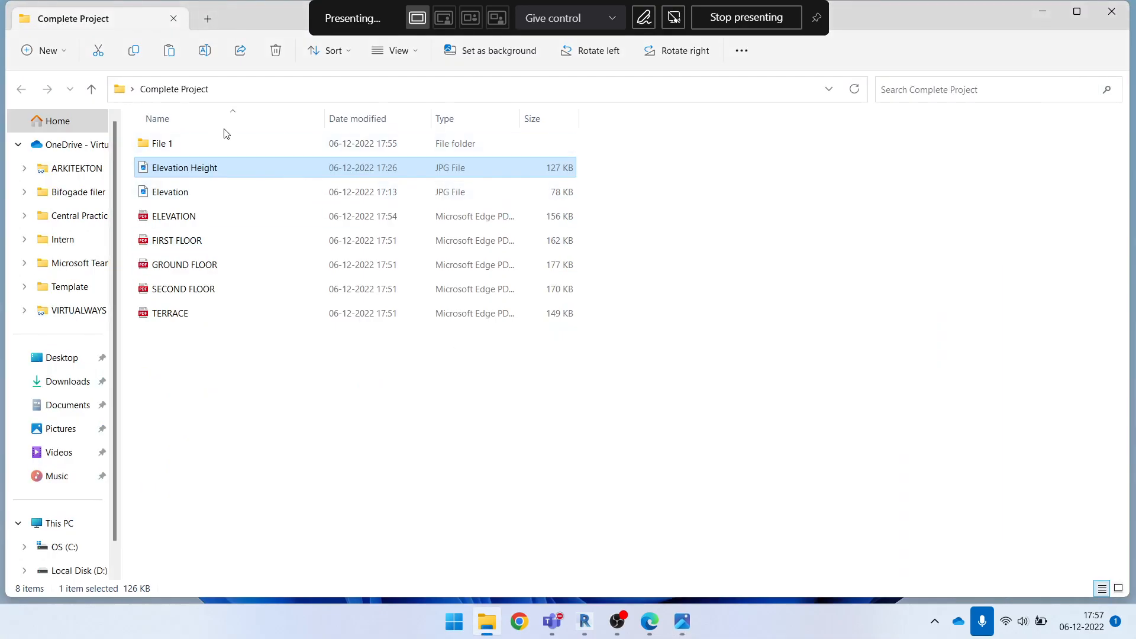
{"action": "left_click", "coordinate": [577, 401]}
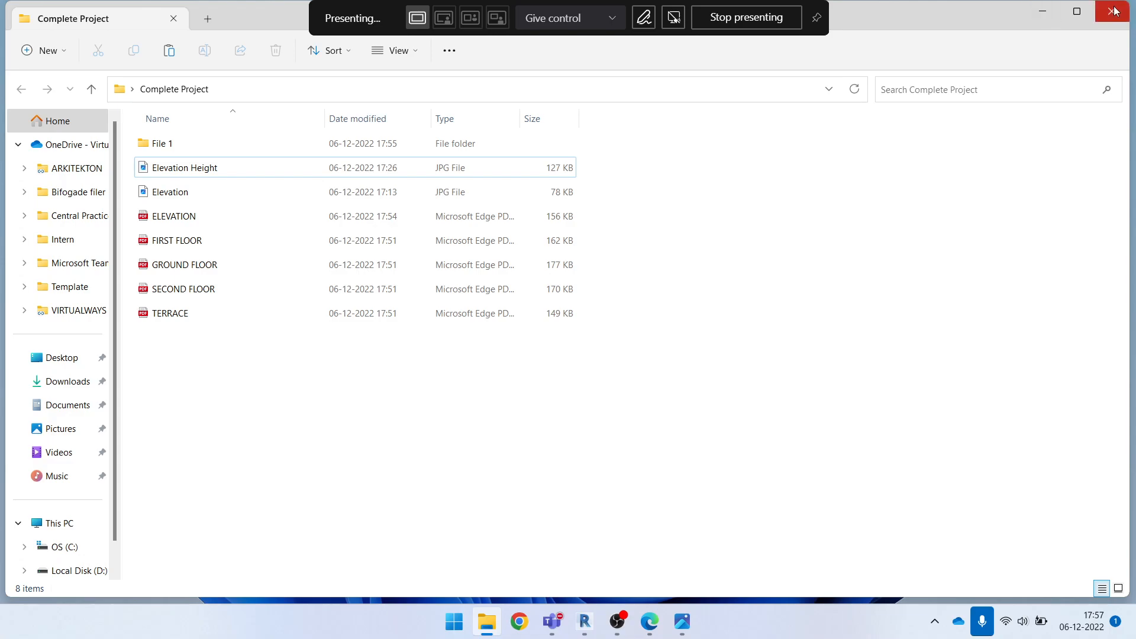
{"action": "left_click", "coordinate": [1045, 12]}
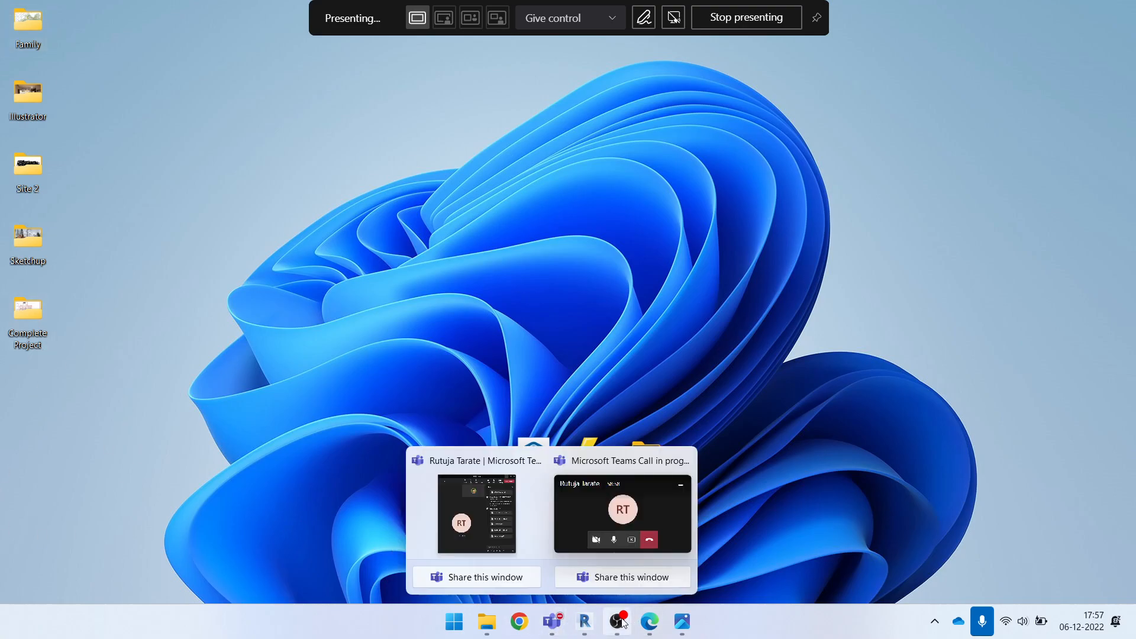
Switch to Revit and start creating a new model project
{"action": "mouse_move", "coordinate": [584, 622]}
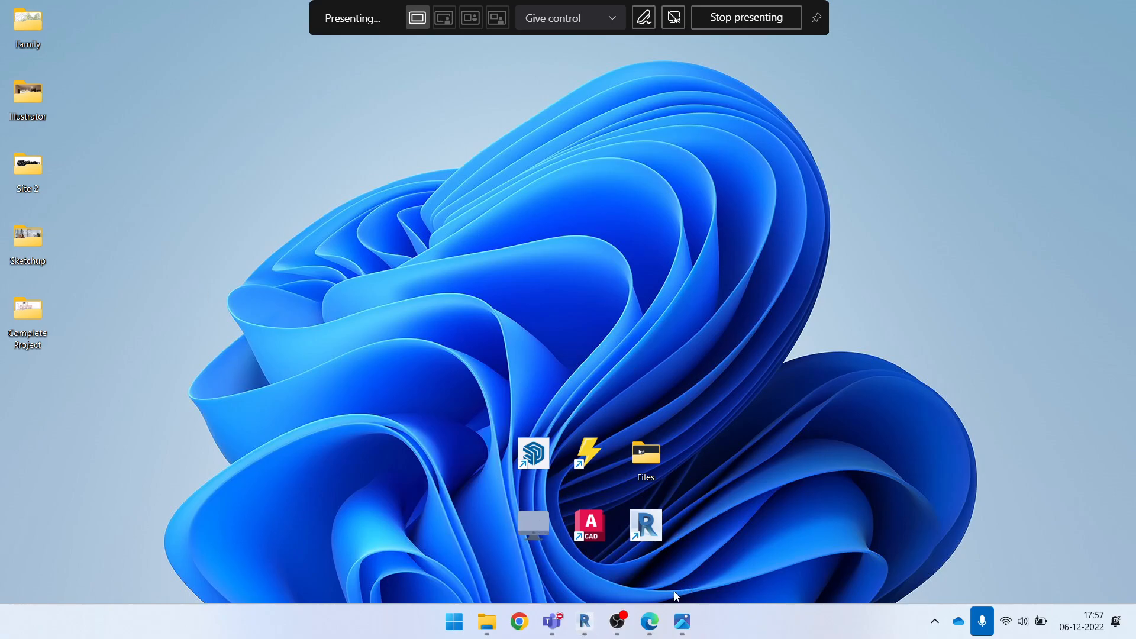
{"action": "left_click", "coordinate": [584, 622]}
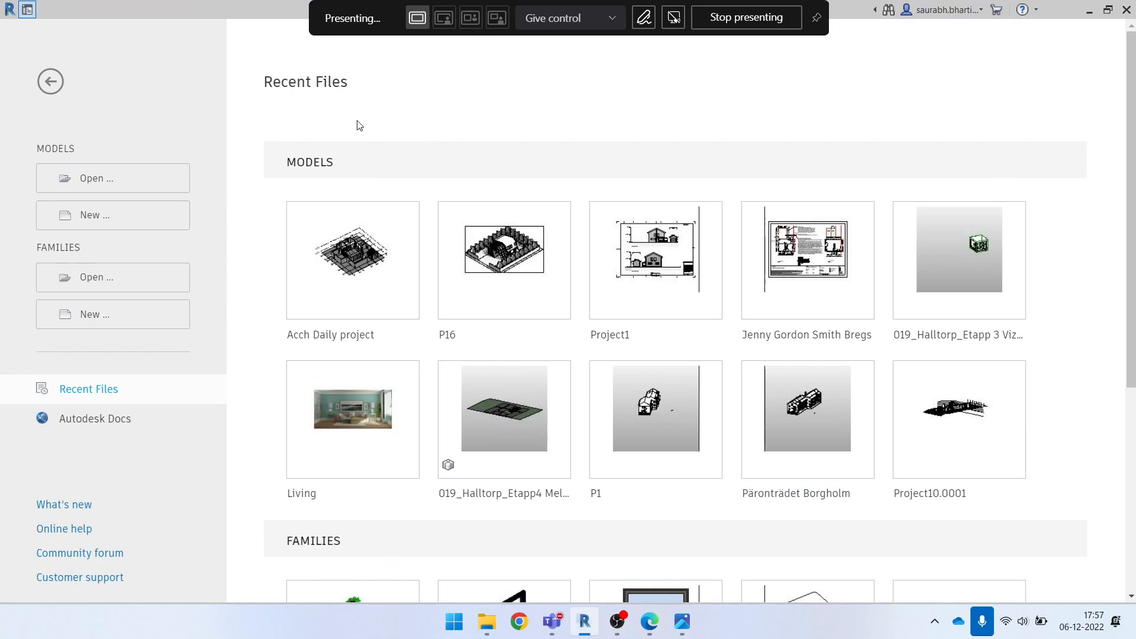
{"action": "left_click", "coordinate": [127, 219]}
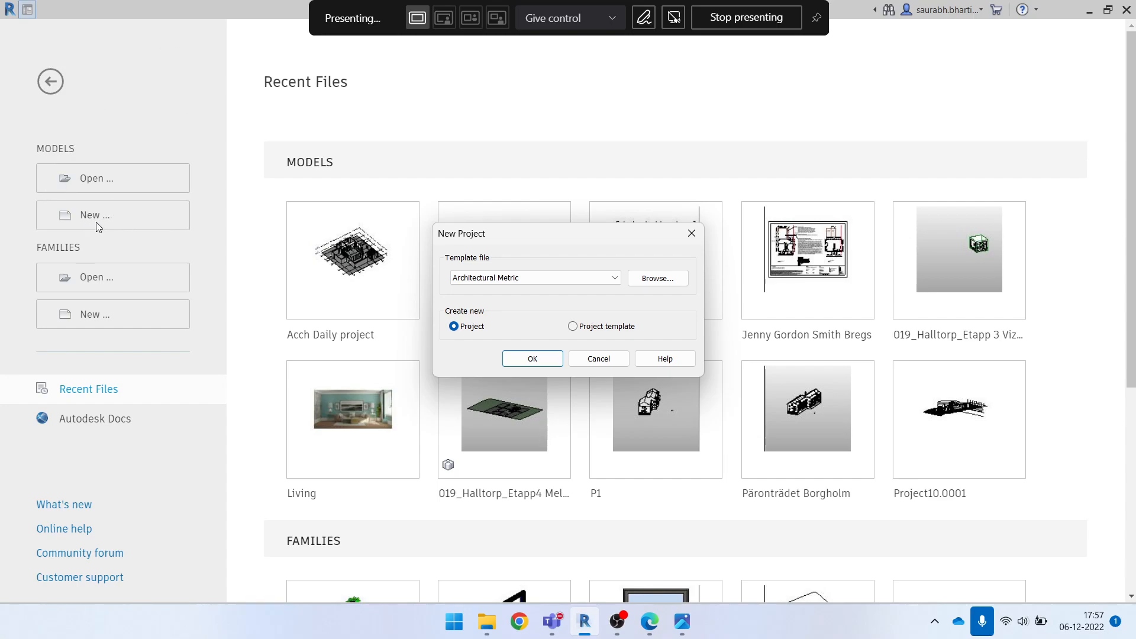
{"action": "left_click", "coordinate": [546, 279]}
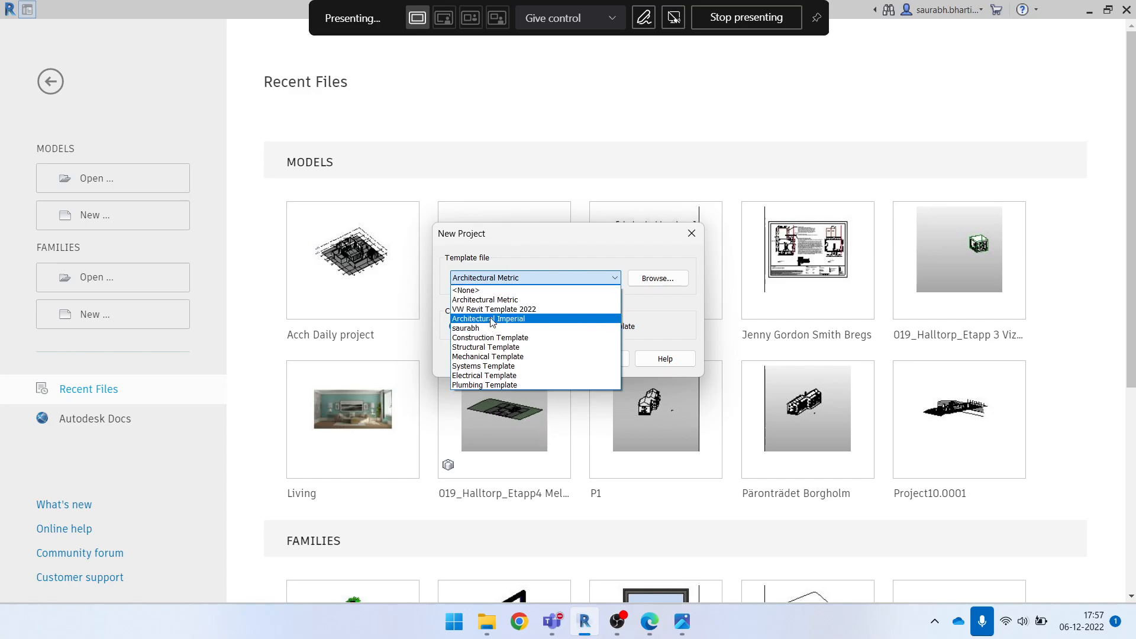
{"action": "left_click", "coordinate": [549, 258]}
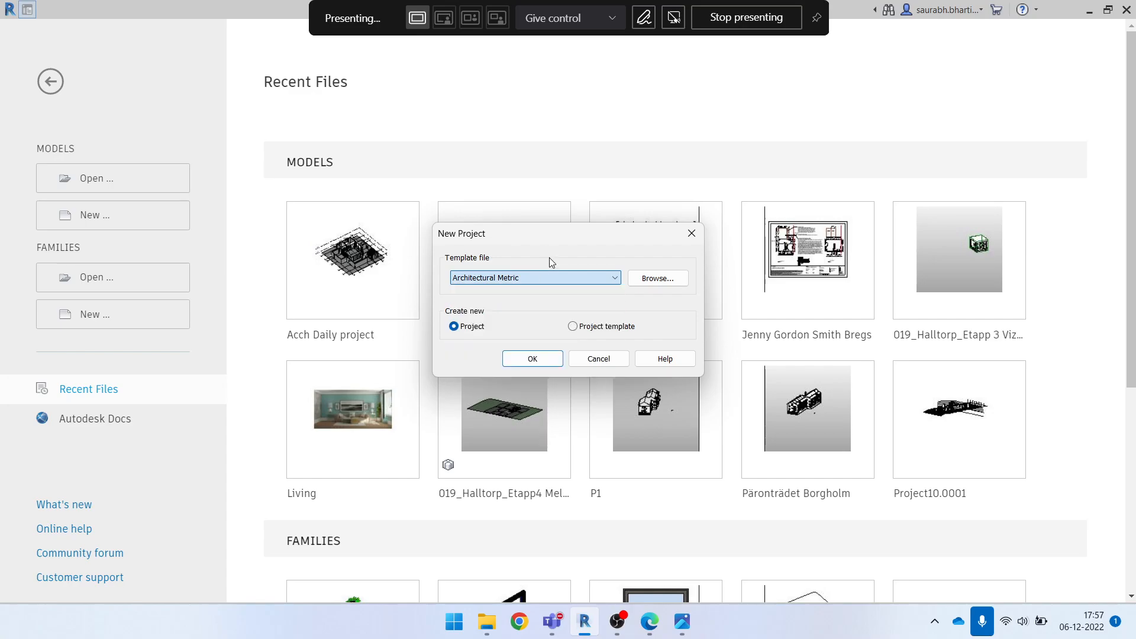
{"action": "left_click", "coordinate": [634, 278]}
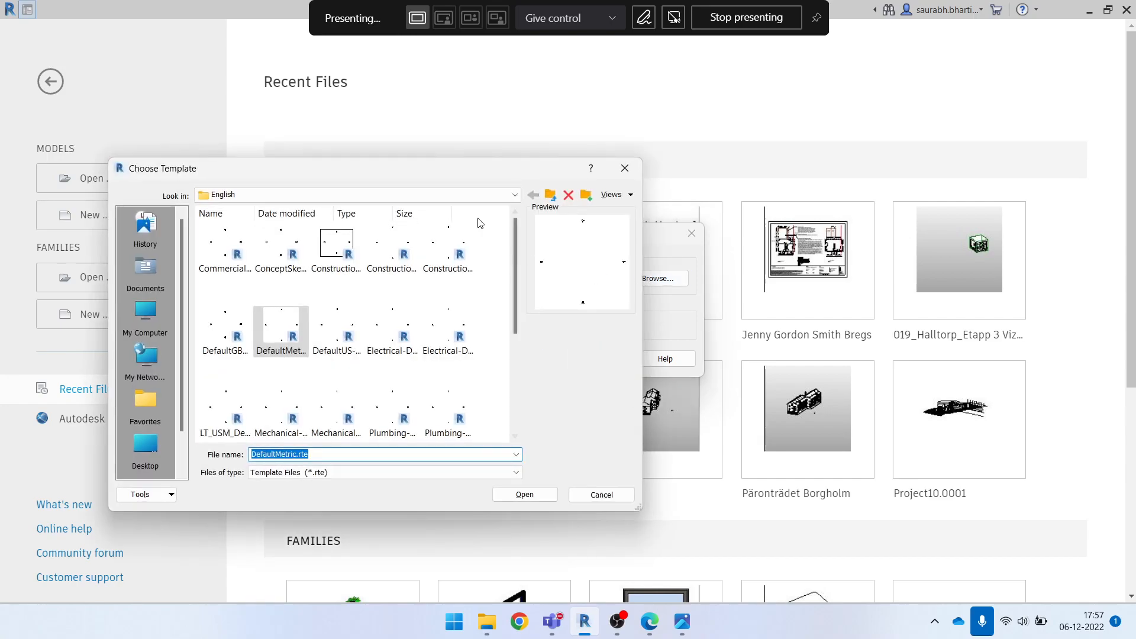
{"action": "left_click", "coordinate": [421, 195]}
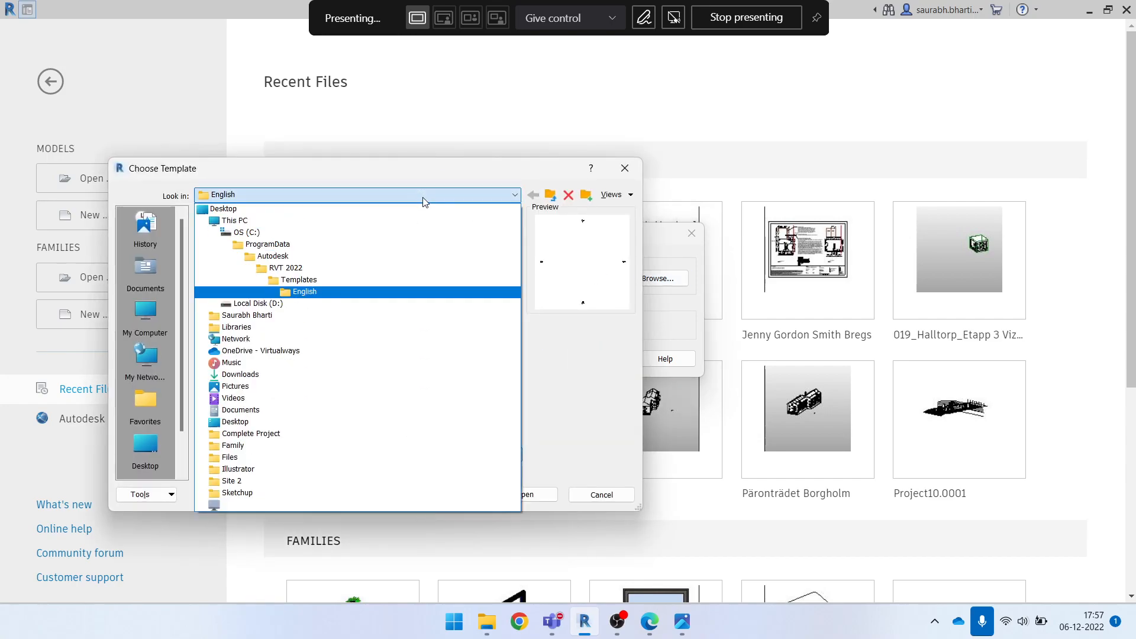
{"action": "left_click", "coordinate": [406, 279]}
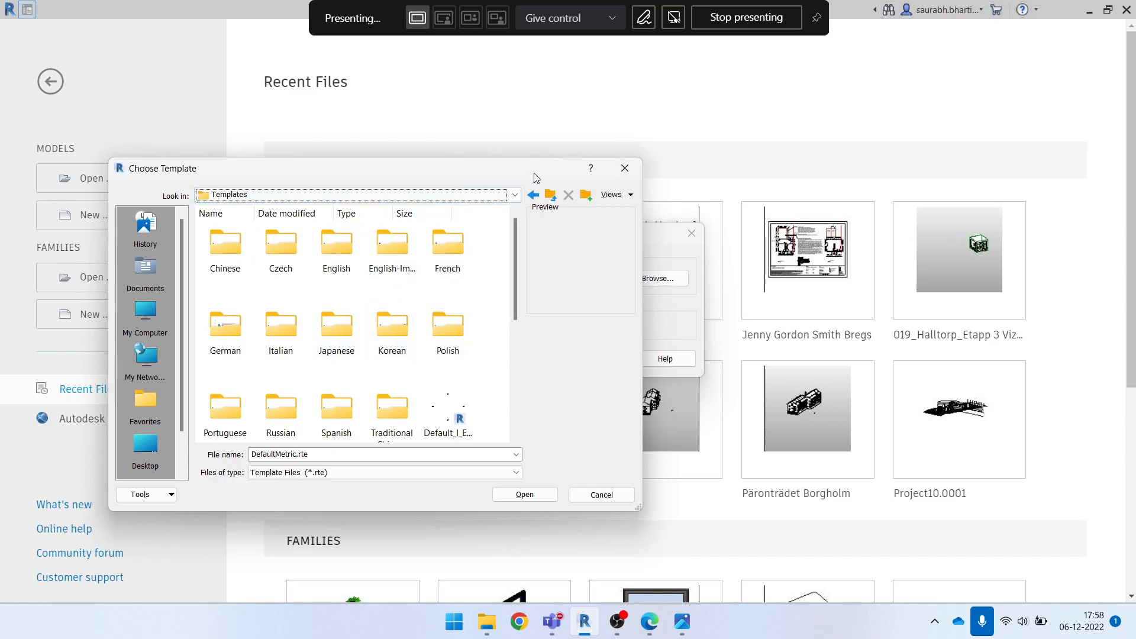
{"action": "left_click", "coordinate": [625, 169]}
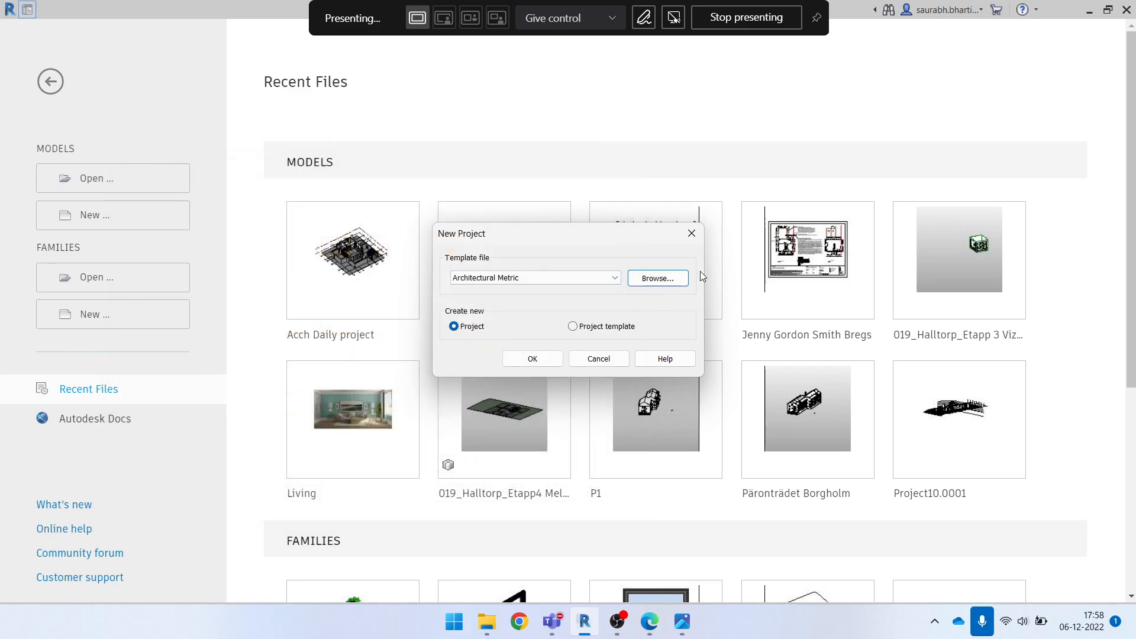
Choose default.rte from the English-Imperial folder within Templates as the new project's template file
{"action": "left_click", "coordinate": [672, 284]}
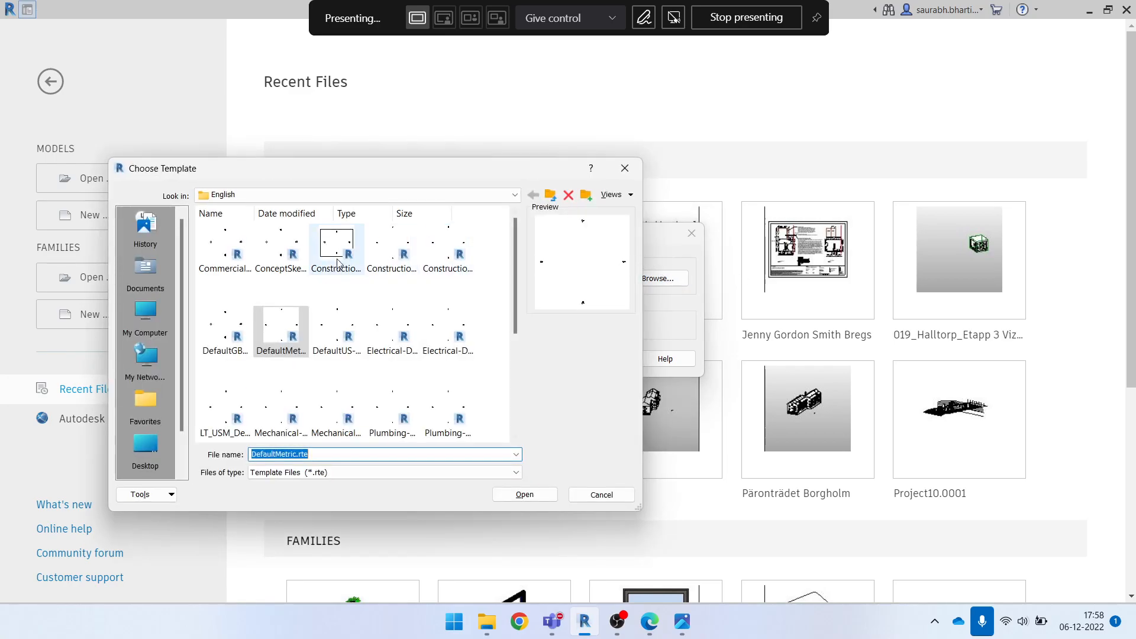
{"action": "left_click", "coordinate": [402, 199]}
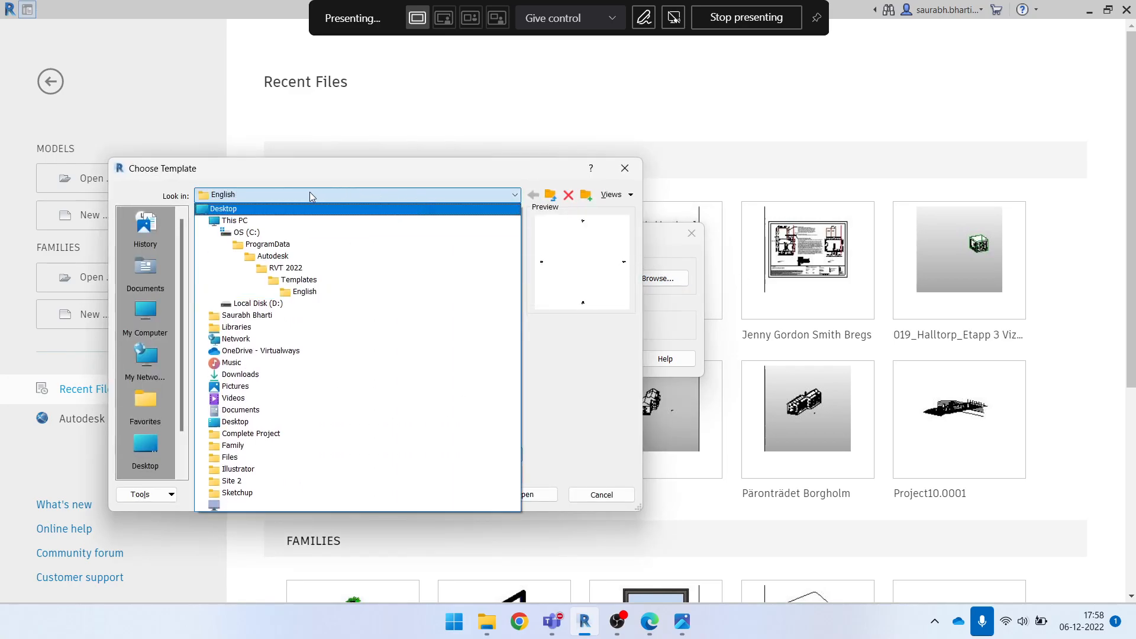
{"action": "left_click", "coordinate": [303, 280]}
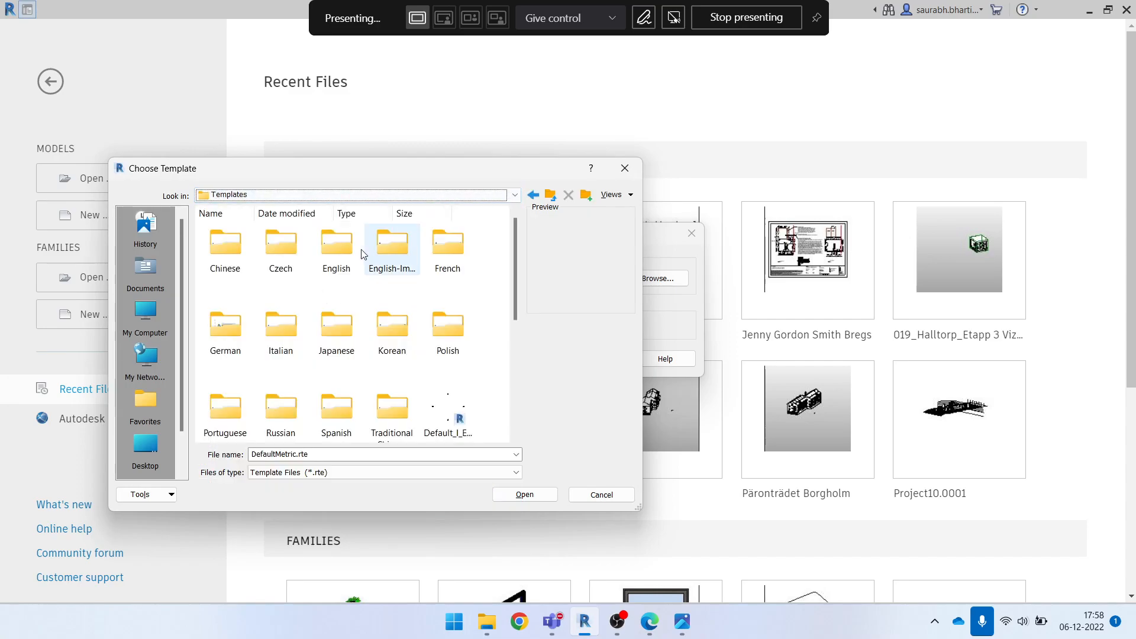
{"action": "double_click", "coordinate": [396, 247]}
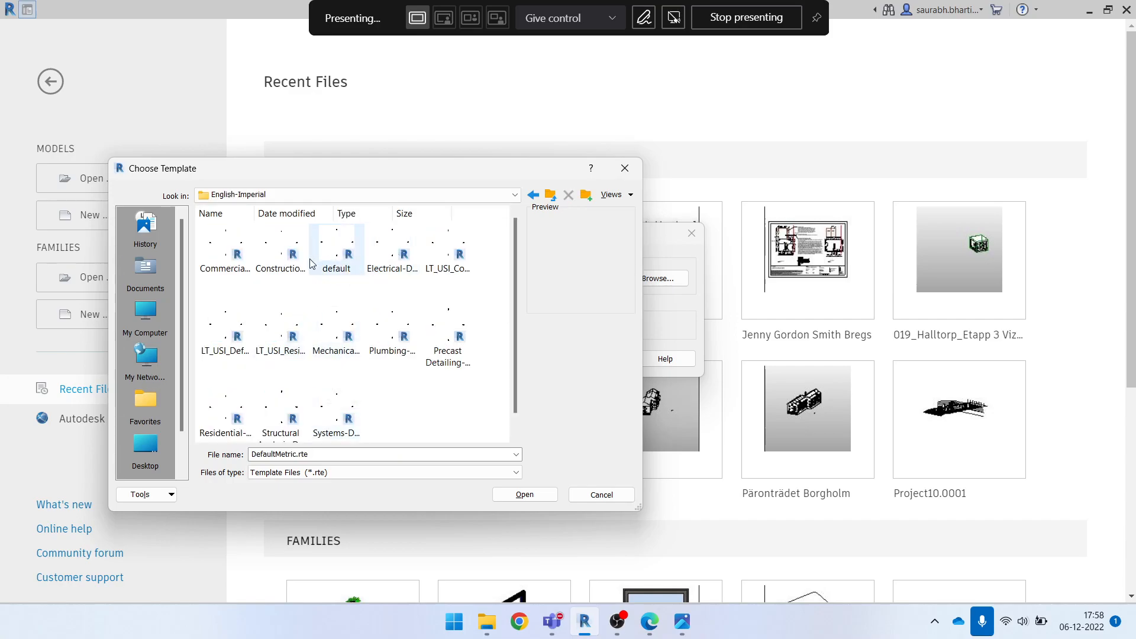
{"action": "left_click", "coordinate": [336, 253]}
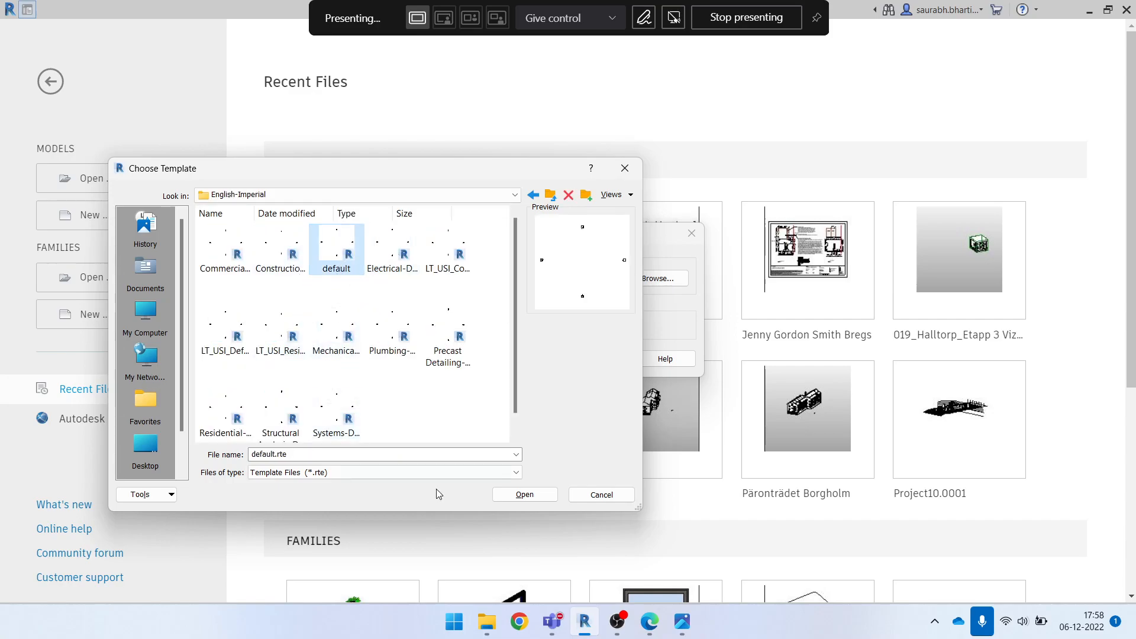
{"action": "left_click", "coordinate": [523, 496]}
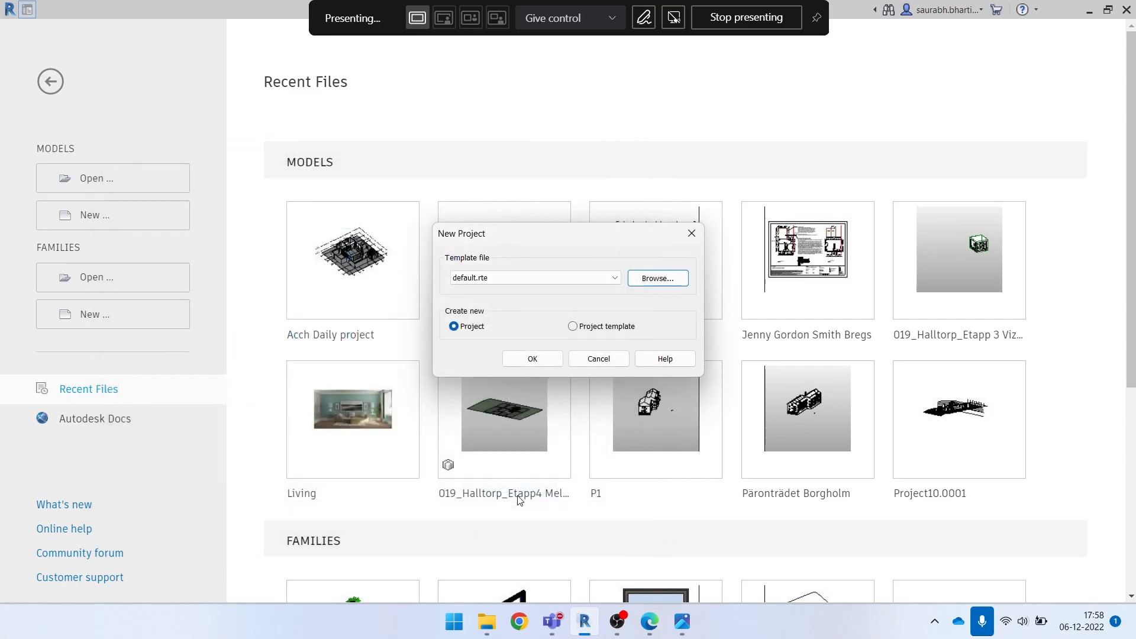
Create the project from the default.rte template and close it
{"action": "left_click", "coordinate": [535, 359]}
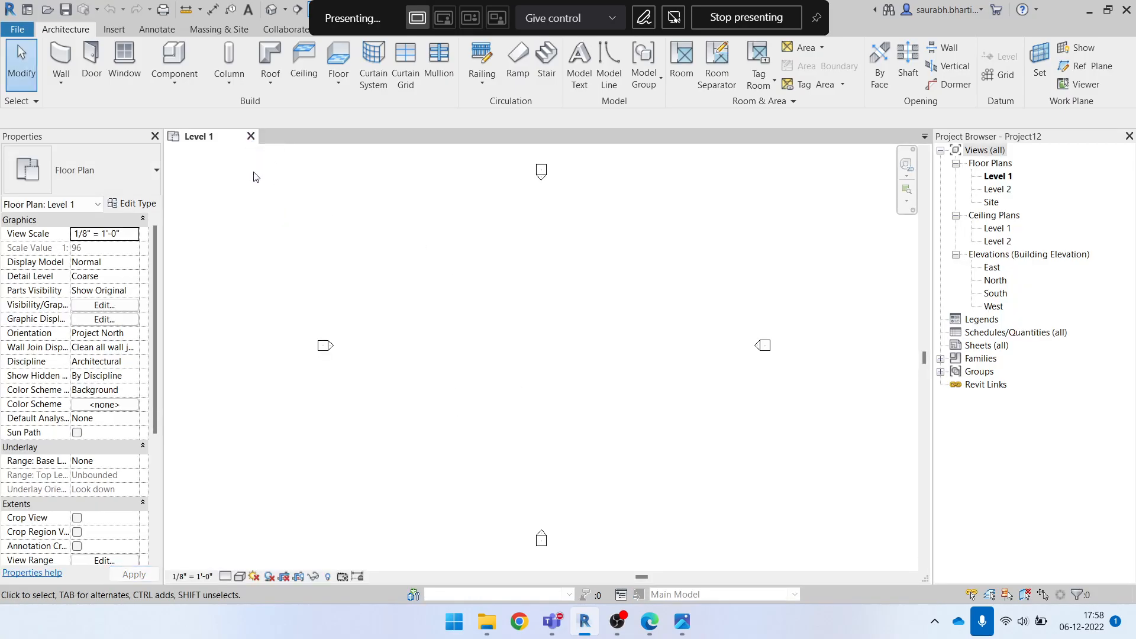
{"action": "left_click", "coordinate": [252, 136]}
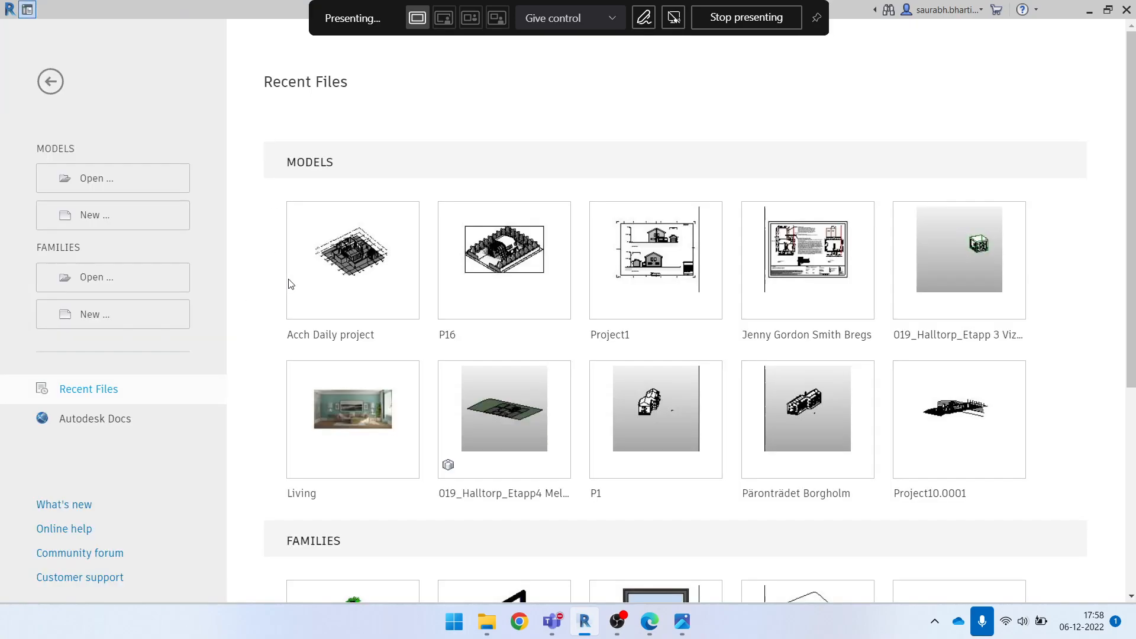
Create another new project using the custom template listed directly after Architectural Imperial
{"action": "left_click", "coordinate": [114, 217]}
{"action": "left_click", "coordinate": [537, 278]}
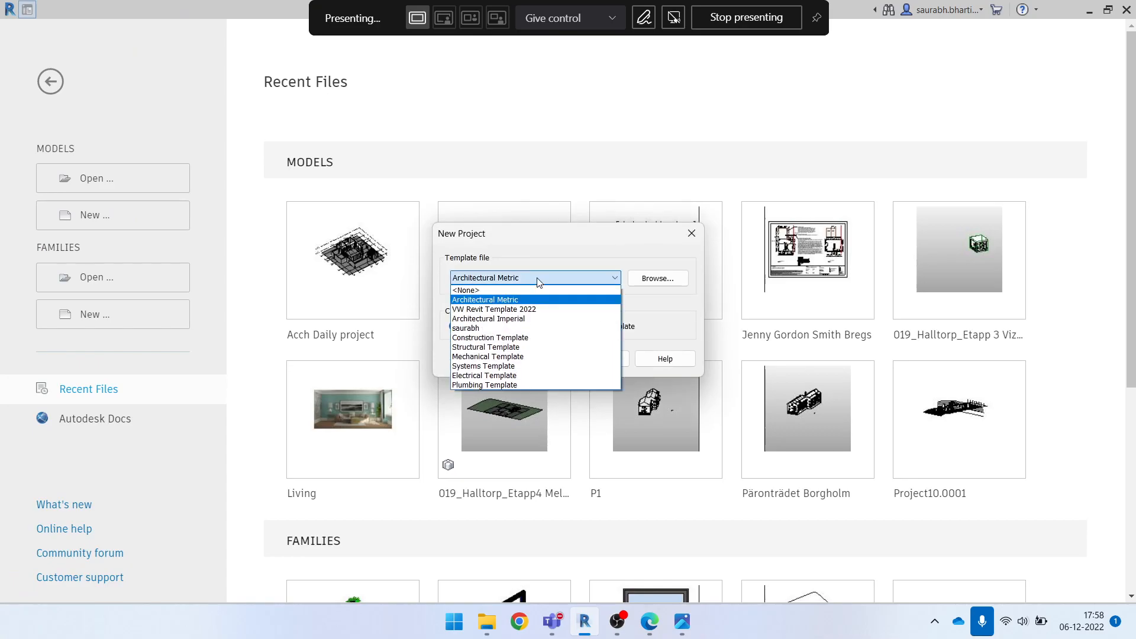
{"action": "left_click", "coordinate": [506, 329]}
{"action": "left_click", "coordinate": [532, 359]}
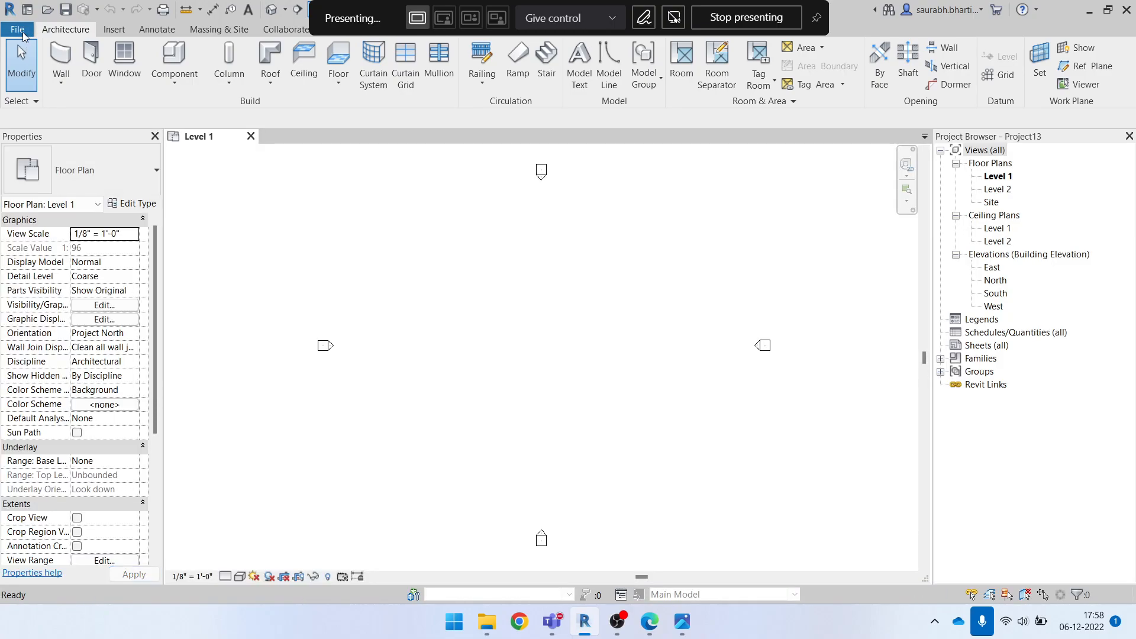
Add default.rte from the English-Imperial folder to the project templates in the File Locations options
{"action": "left_click", "coordinate": [22, 33]}
{"action": "left_click", "coordinate": [226, 404]}
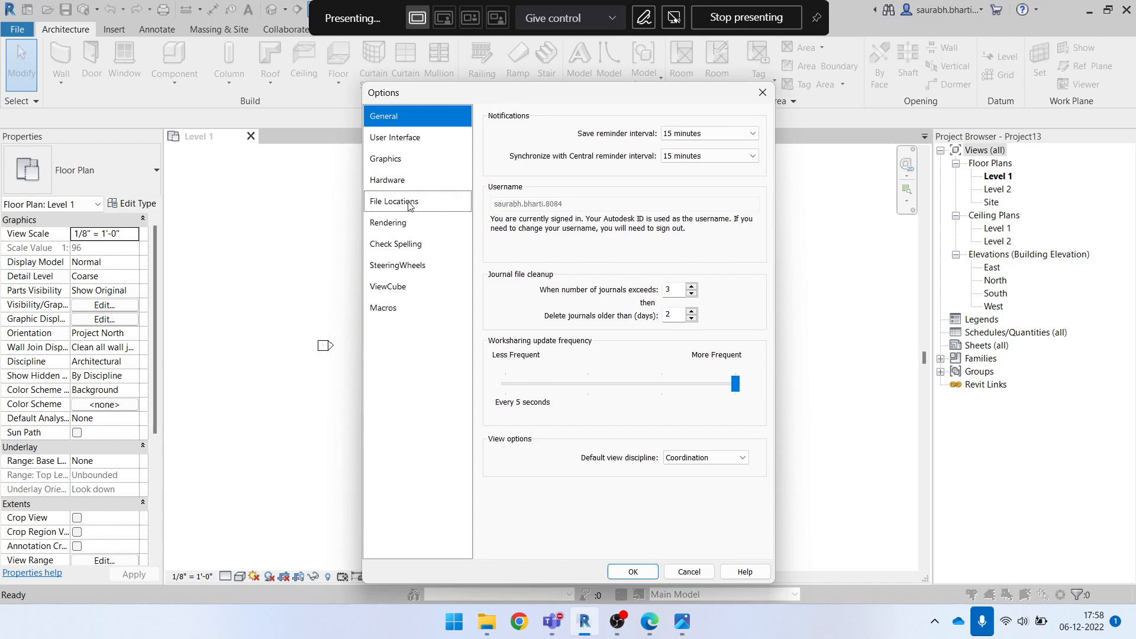
{"action": "left_click", "coordinate": [409, 202]}
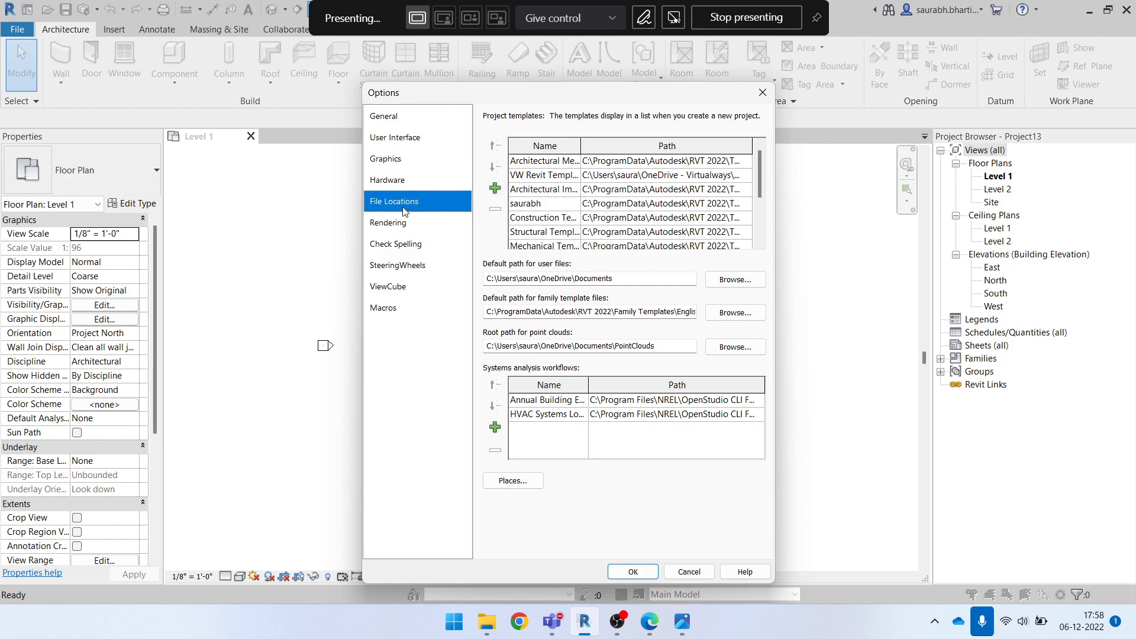
{"action": "left_click", "coordinate": [494, 190]}
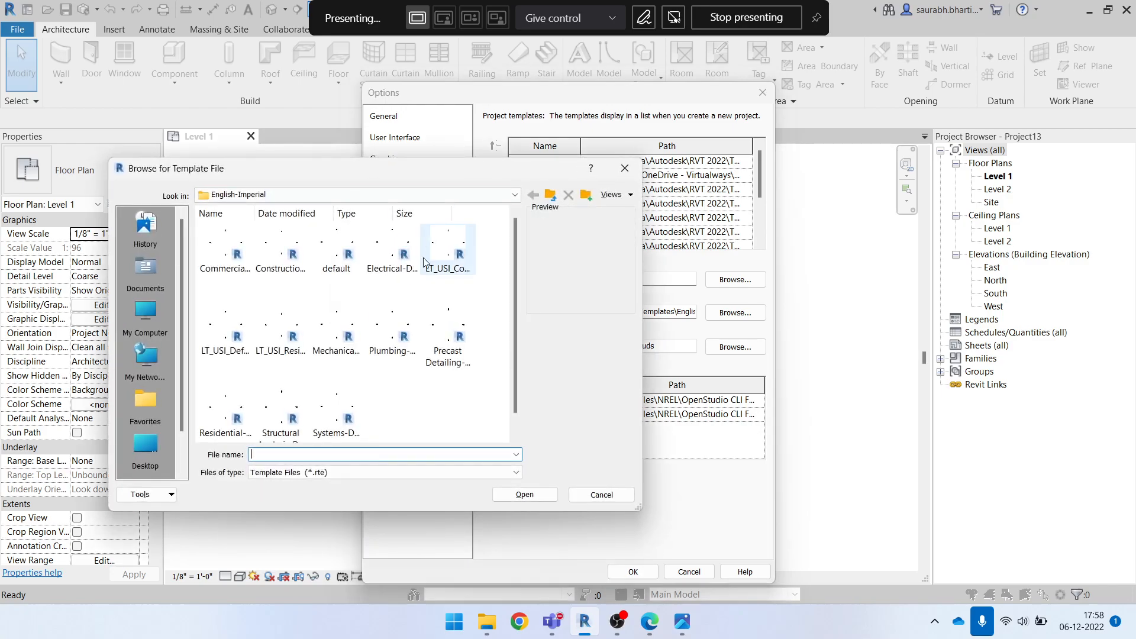
{"action": "left_click", "coordinate": [450, 194]}
{"action": "left_click", "coordinate": [455, 193]}
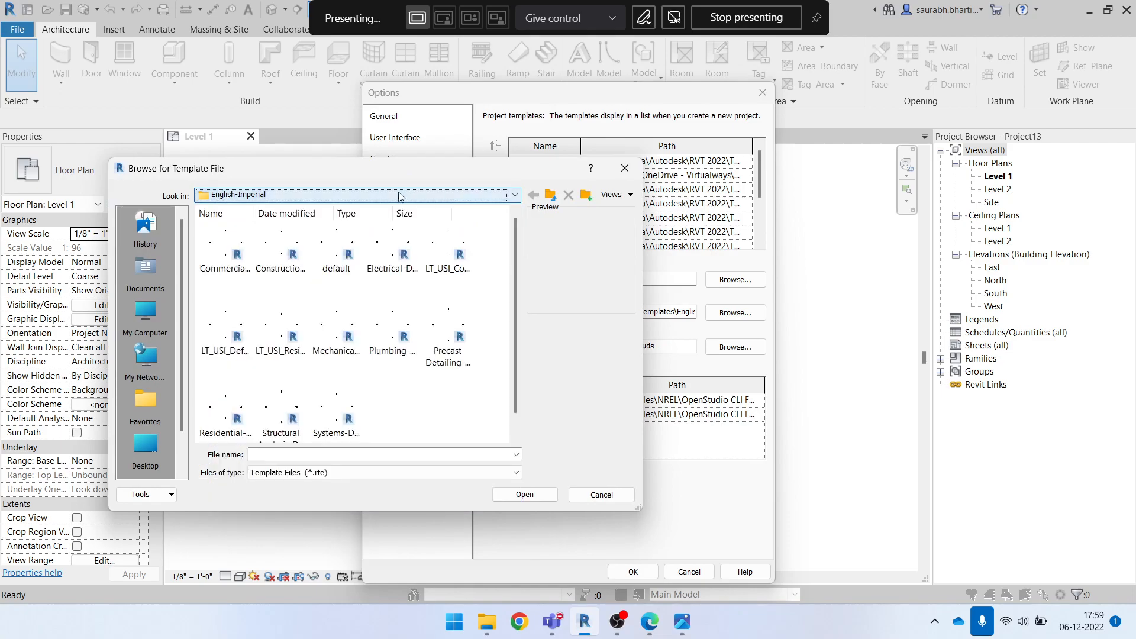
{"action": "left_click", "coordinate": [324, 195]}
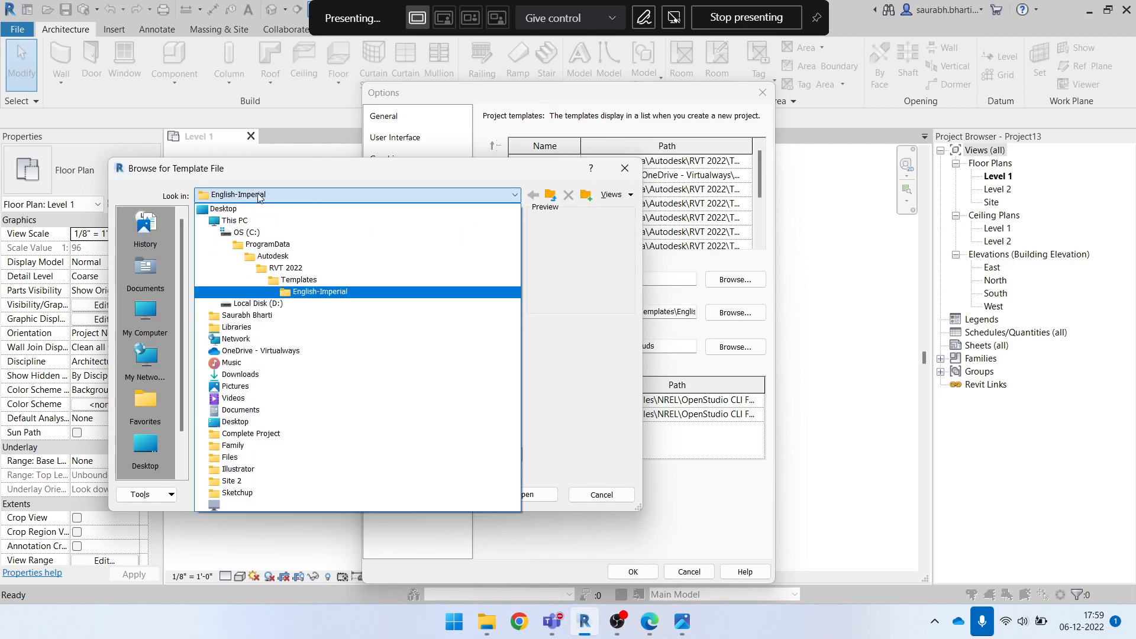
{"action": "left_click", "coordinate": [299, 279]}
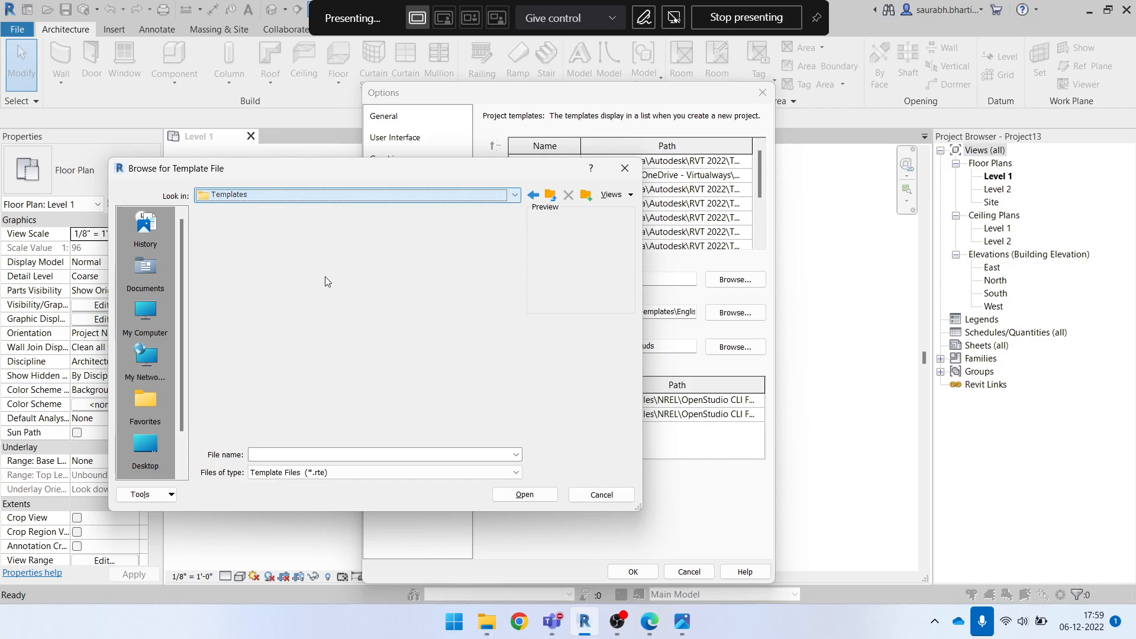
{"action": "double_click", "coordinate": [388, 259]}
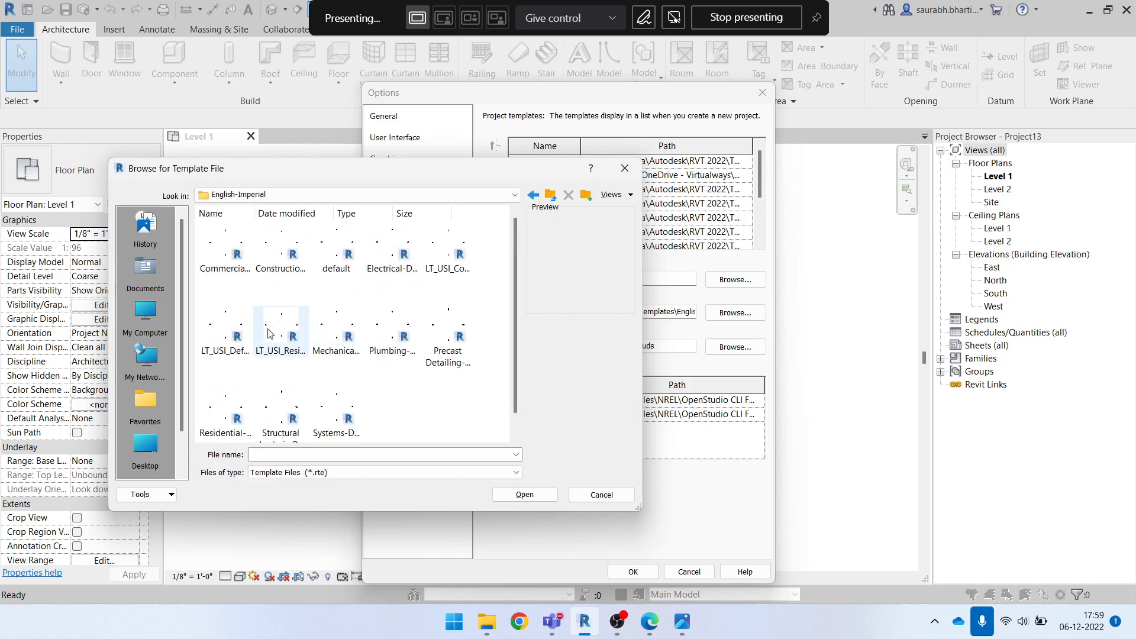
{"action": "left_click", "coordinate": [339, 253]}
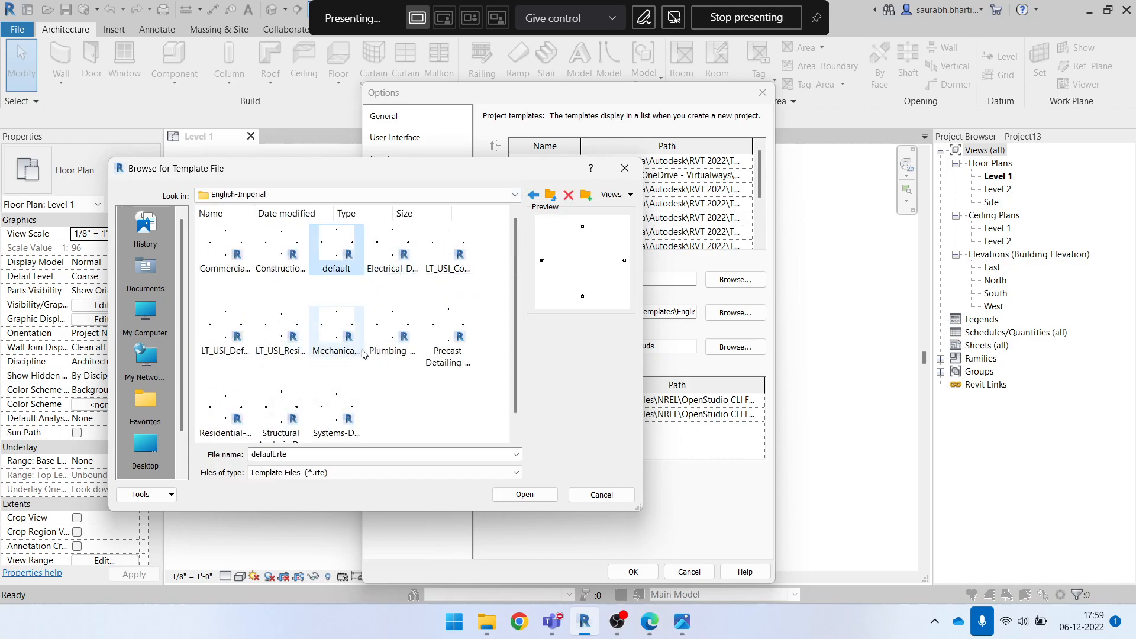
{"action": "left_click", "coordinate": [513, 495]}
Rename the newly added default project template entry as Imperial
{"action": "left_click", "coordinate": [556, 234]}
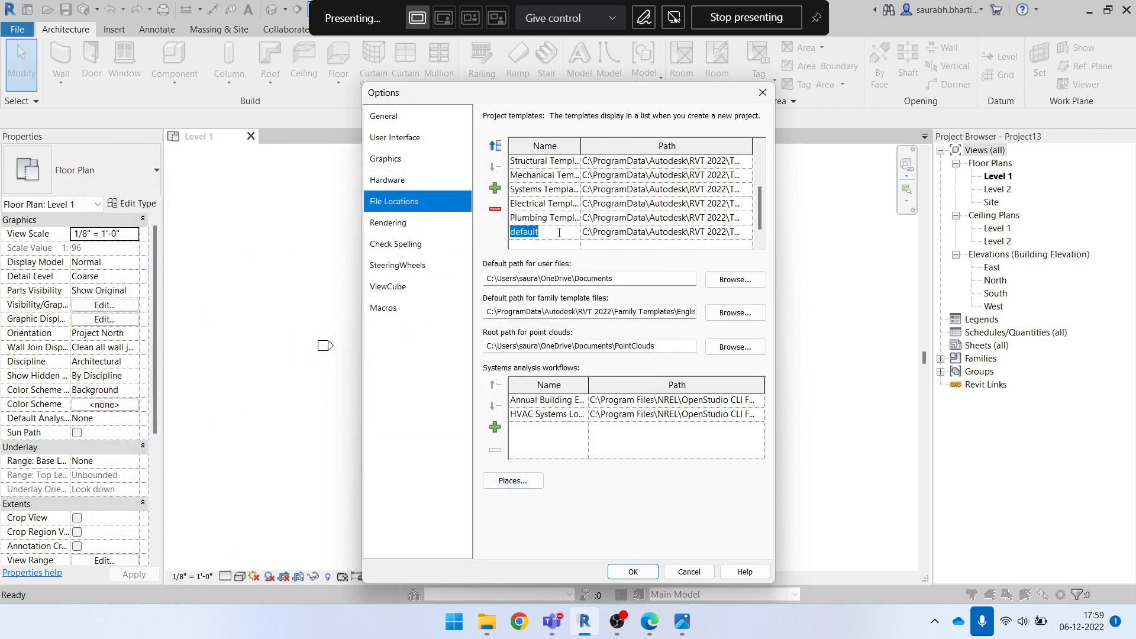
{"action": "type", "text": "Imperial"}
{"action": "left_click", "coordinate": [629, 235]}
{"action": "left_click", "coordinate": [567, 234]}
{"action": "left_click", "coordinate": [633, 232]}
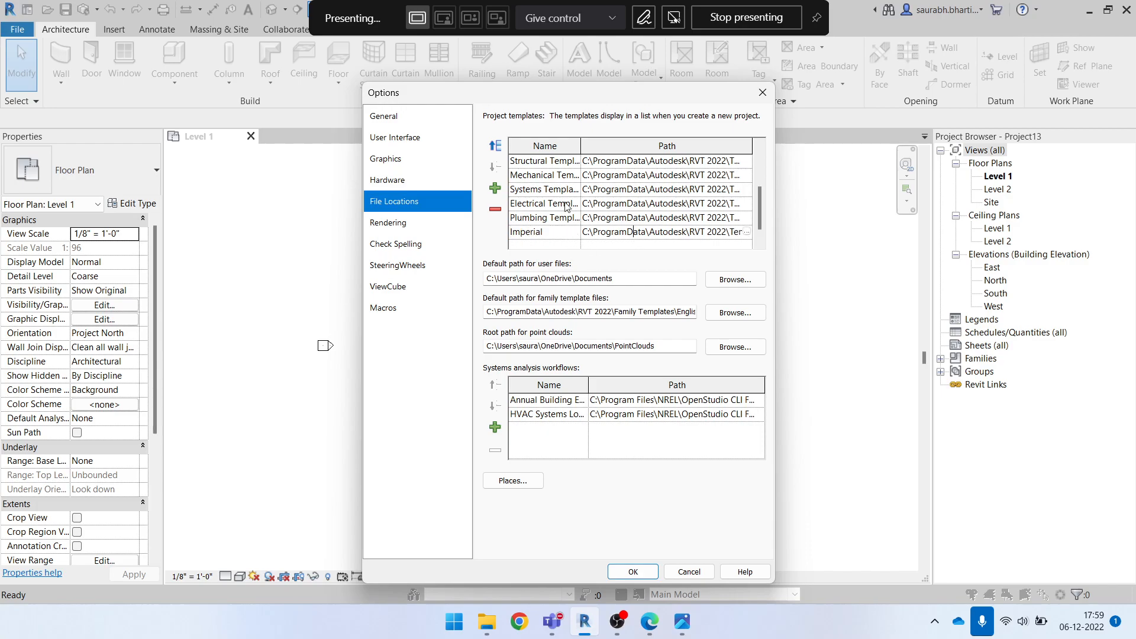
Move the Imperial template up the list to directly below Architectural Imperial and save the options
{"action": "left_click", "coordinate": [492, 147]}
{"action": "left_click", "coordinate": [493, 147]}
{"action": "left_click", "coordinate": [493, 147]}
{"action": "left_click", "coordinate": [492, 147]}
{"action": "left_click", "coordinate": [493, 147]}
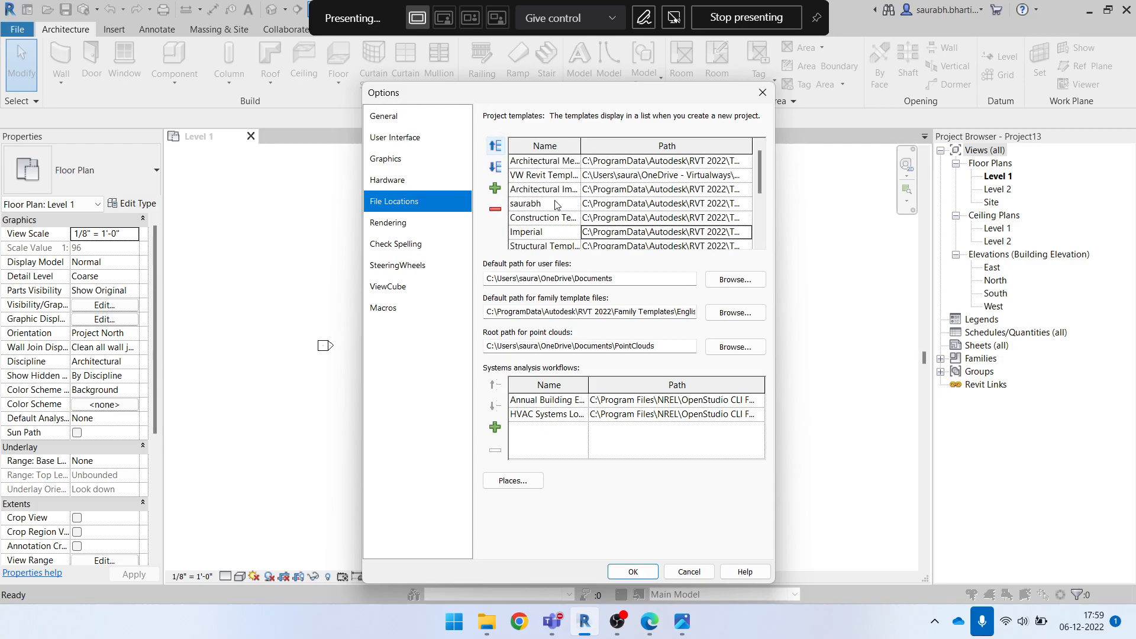
{"action": "left_click", "coordinate": [494, 147]}
{"action": "left_click", "coordinate": [493, 147]}
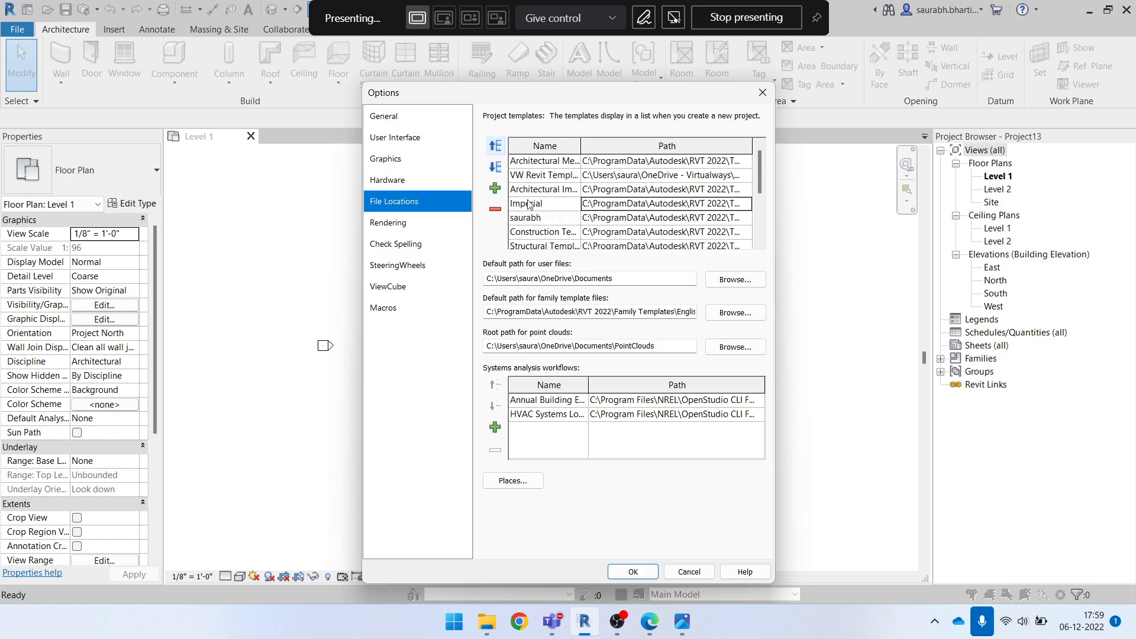
{"action": "left_click", "coordinate": [635, 573]}
Close the open project and create a new project from the Architectural Imperial template
{"action": "left_click", "coordinate": [251, 137]}
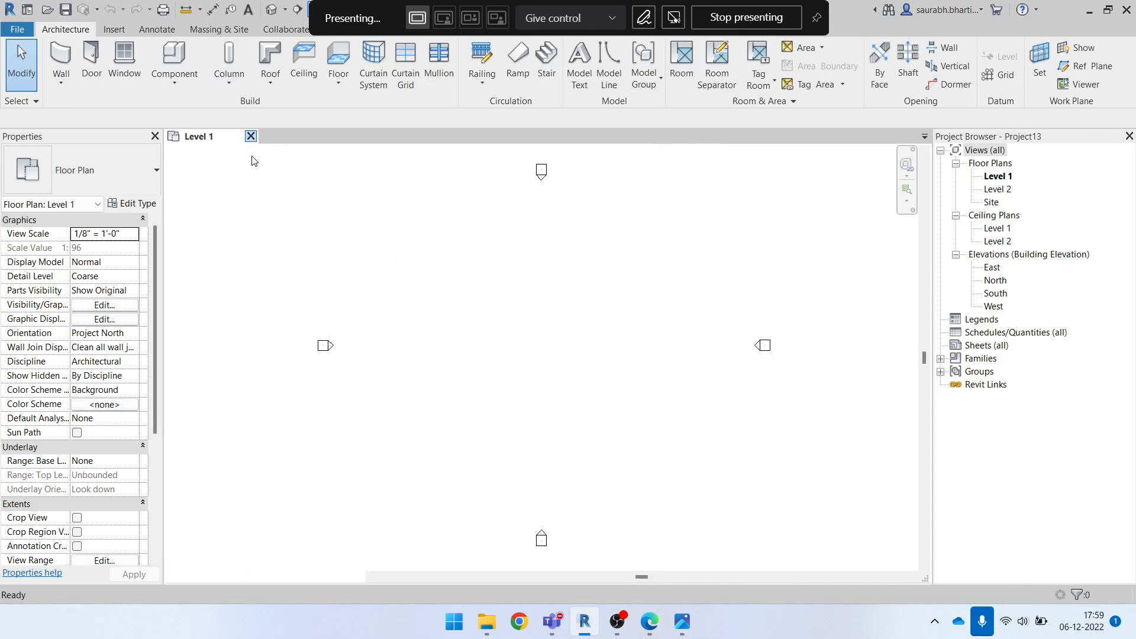
{"action": "left_click", "coordinate": [110, 215]}
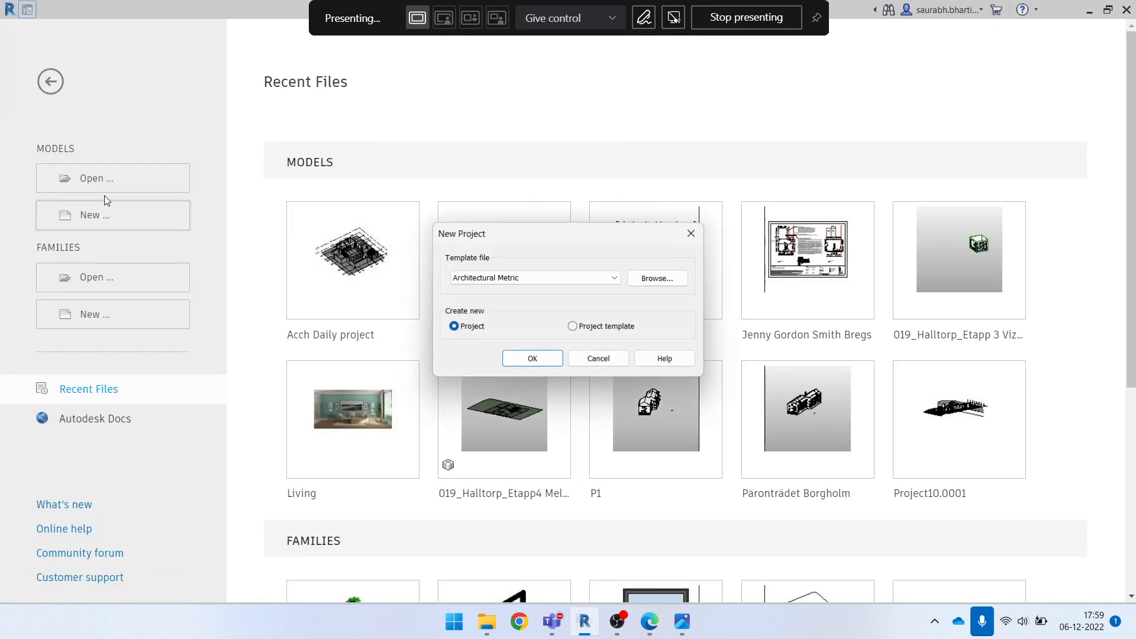
{"action": "left_click", "coordinate": [573, 277]}
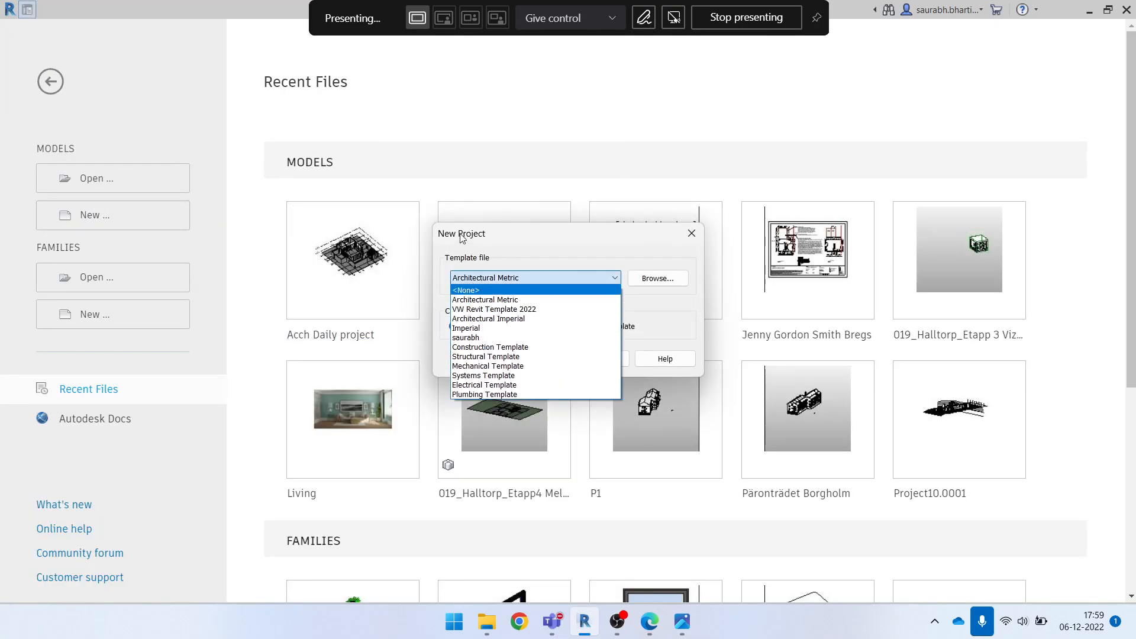
{"action": "left_click", "coordinate": [506, 319]}
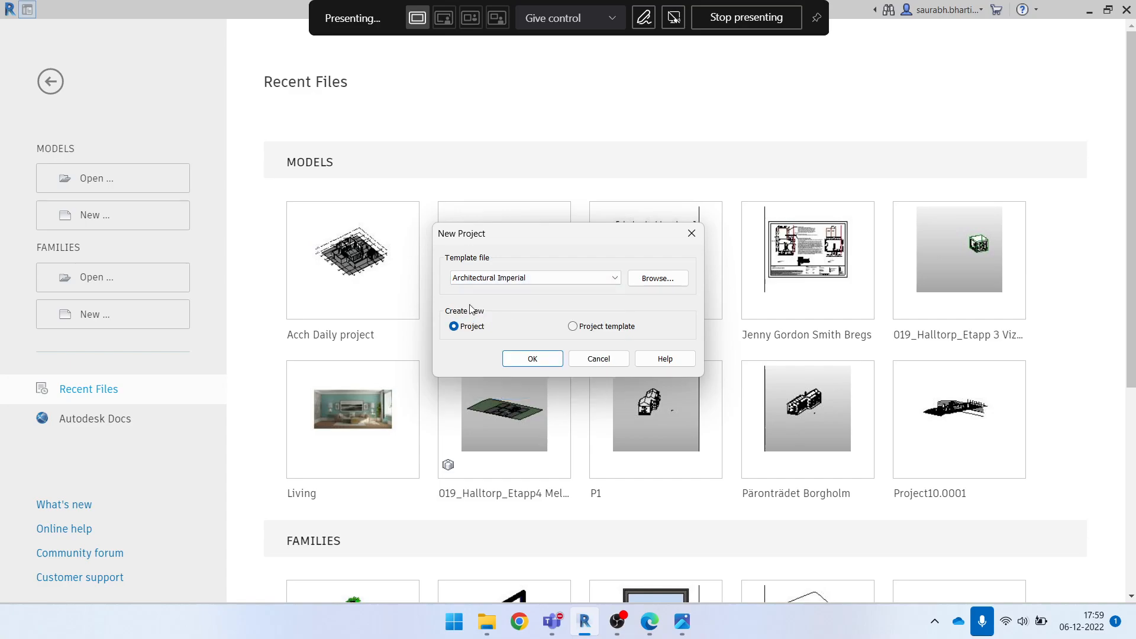
{"action": "left_click", "coordinate": [540, 357]}
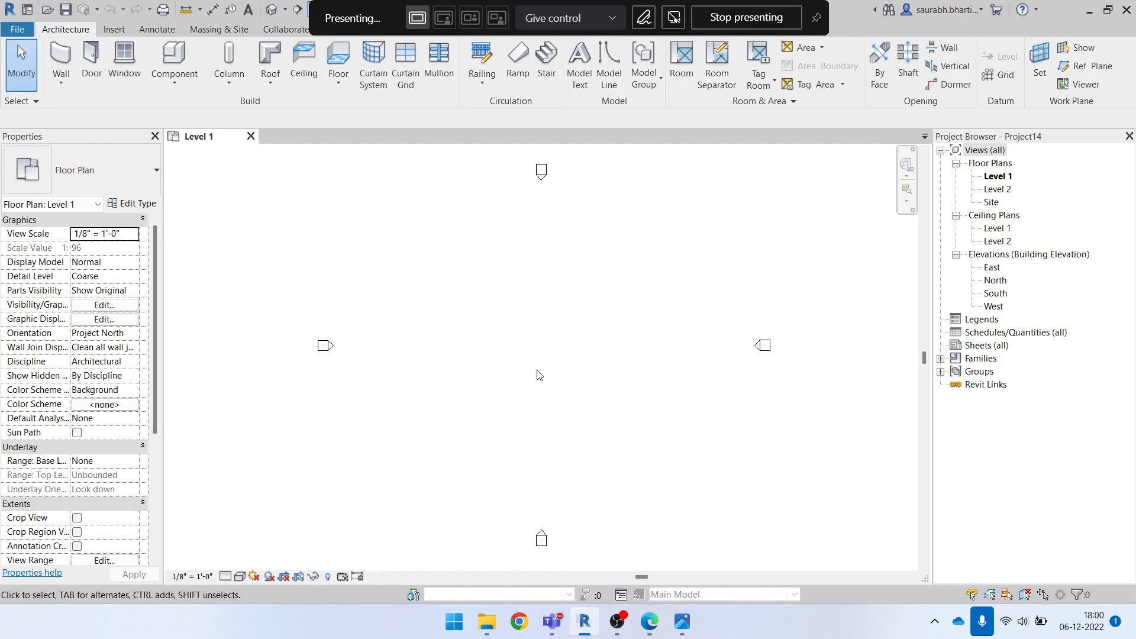
{"action": "left_click_drag", "start_coordinate": [272, 323], "coordinate": [923, 410]}
{"action": "key", "text": "Escape"}
Minimize Revit, open GROUND FLOOR.pdf from the Complete Project folder, and examine the full ground floor plan
{"action": "left_click", "coordinate": [1089, 11]}
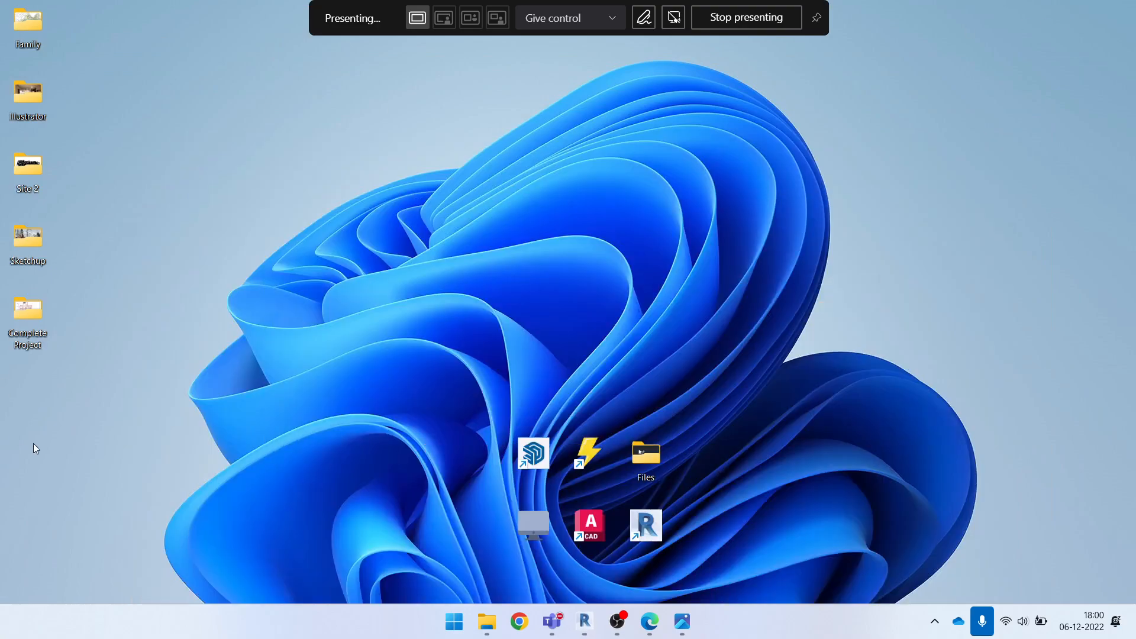
{"action": "double_click", "coordinate": [40, 318]}
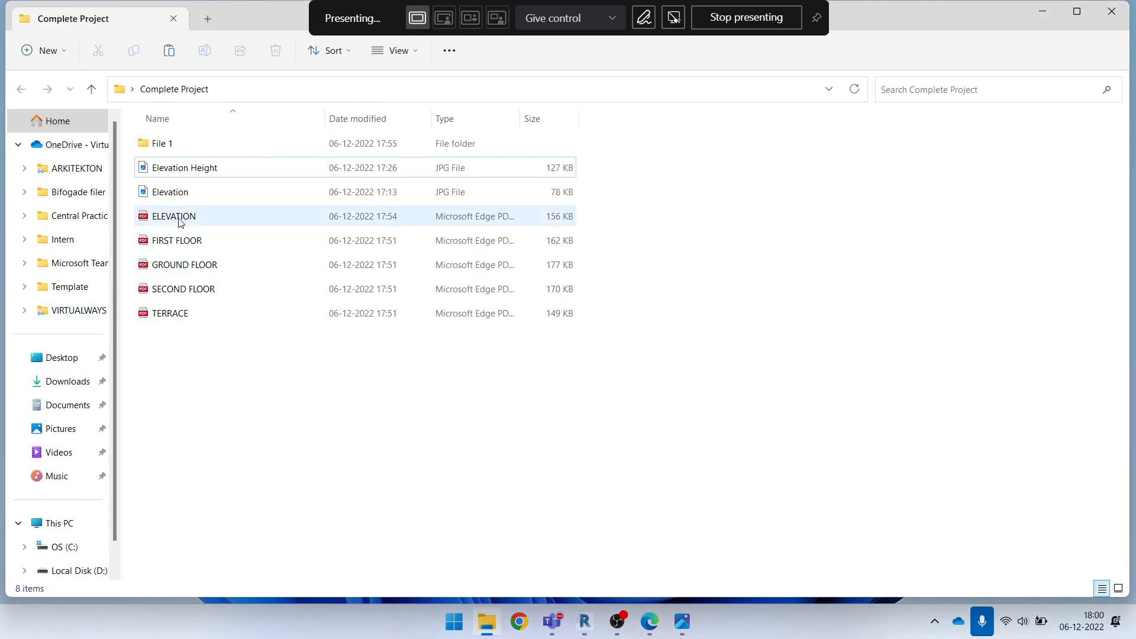
{"action": "double_click", "coordinate": [179, 264]}
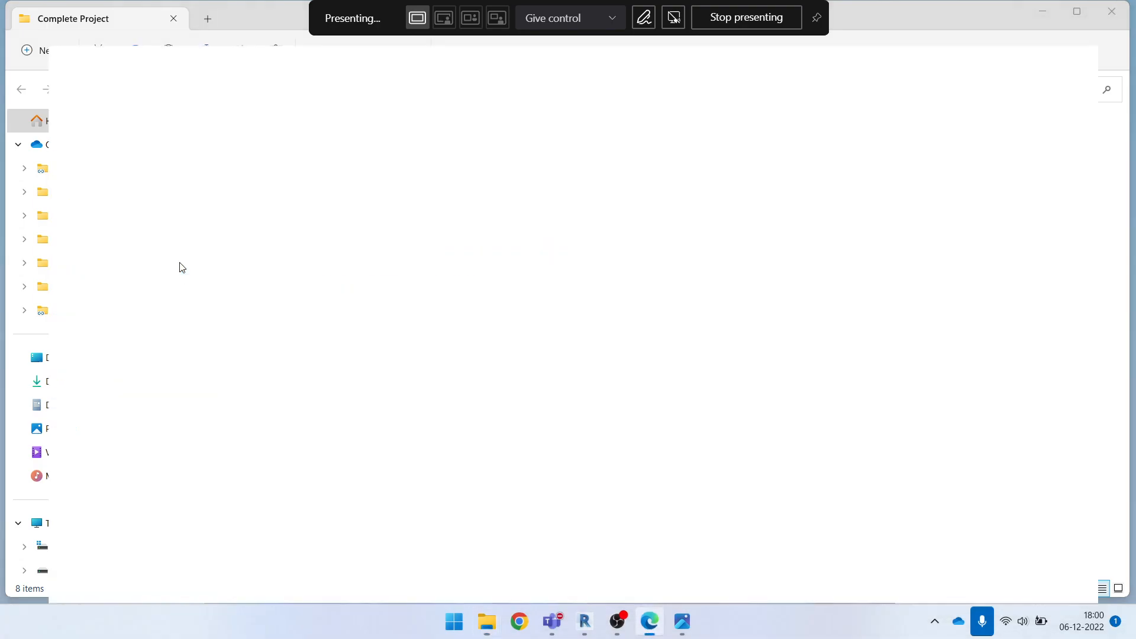
{"action": "left_click", "coordinate": [200, 11]}
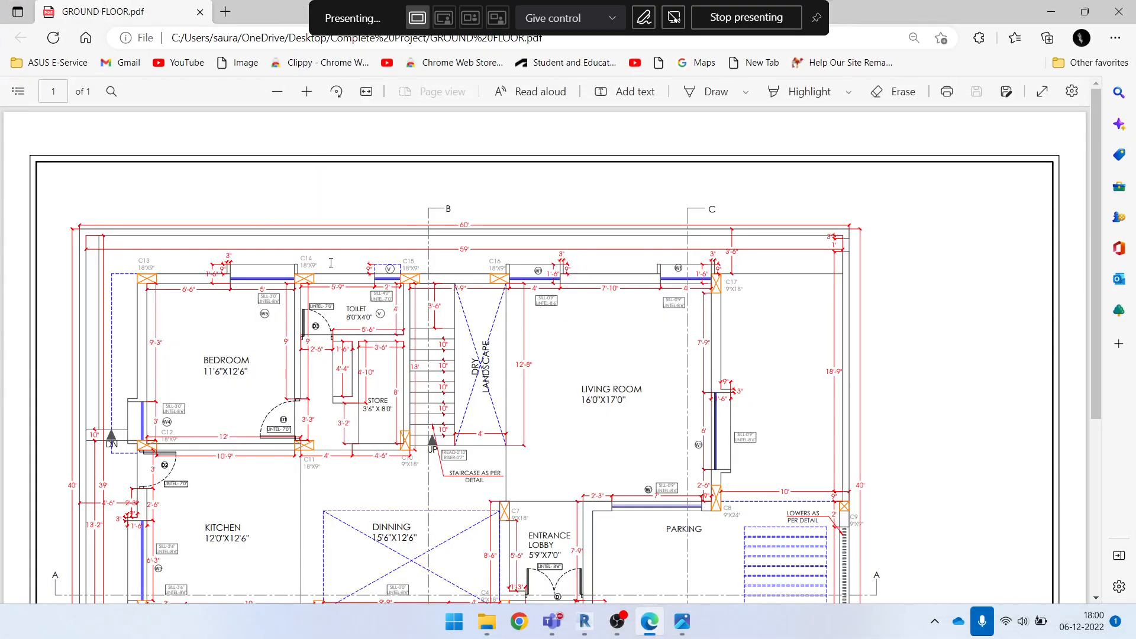
{"action": "scroll", "coordinate": [391, 312], "scroll_direction": "down", "scroll_amount": 3}
{"action": "scroll", "coordinate": [391, 312], "scroll_direction": "down", "scroll_amount": 3, "text": "ctrl"}
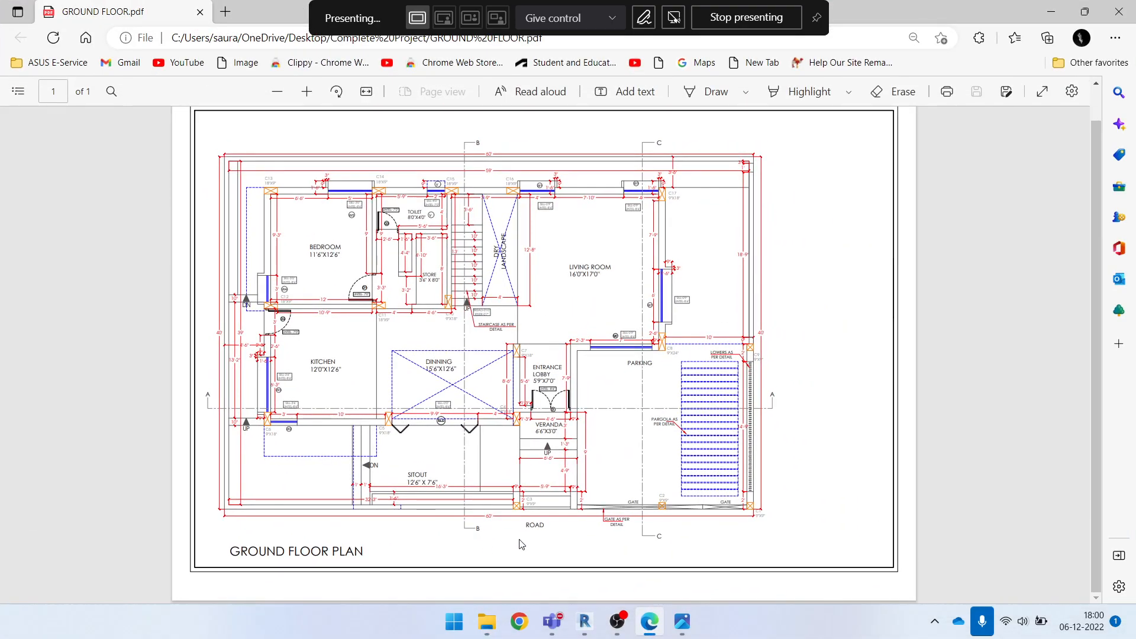
Open ELEVATION.pdf from the Complete Project folder and examine the front elevation's floor levels down to ground level
{"action": "left_click", "coordinate": [1046, 19]}
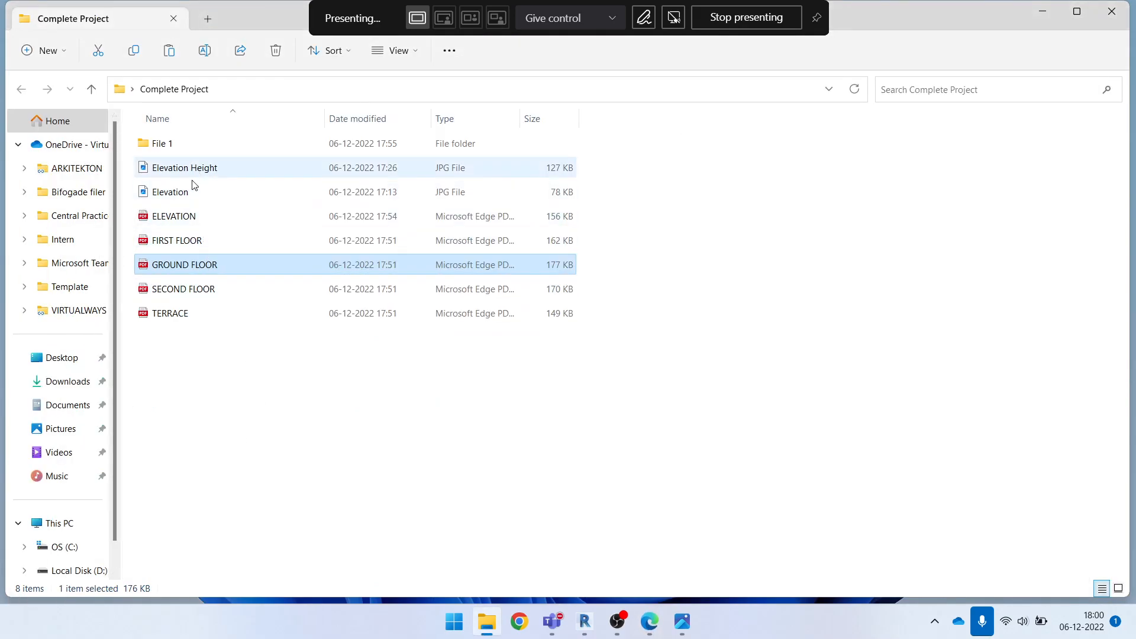
{"action": "double_click", "coordinate": [174, 220]}
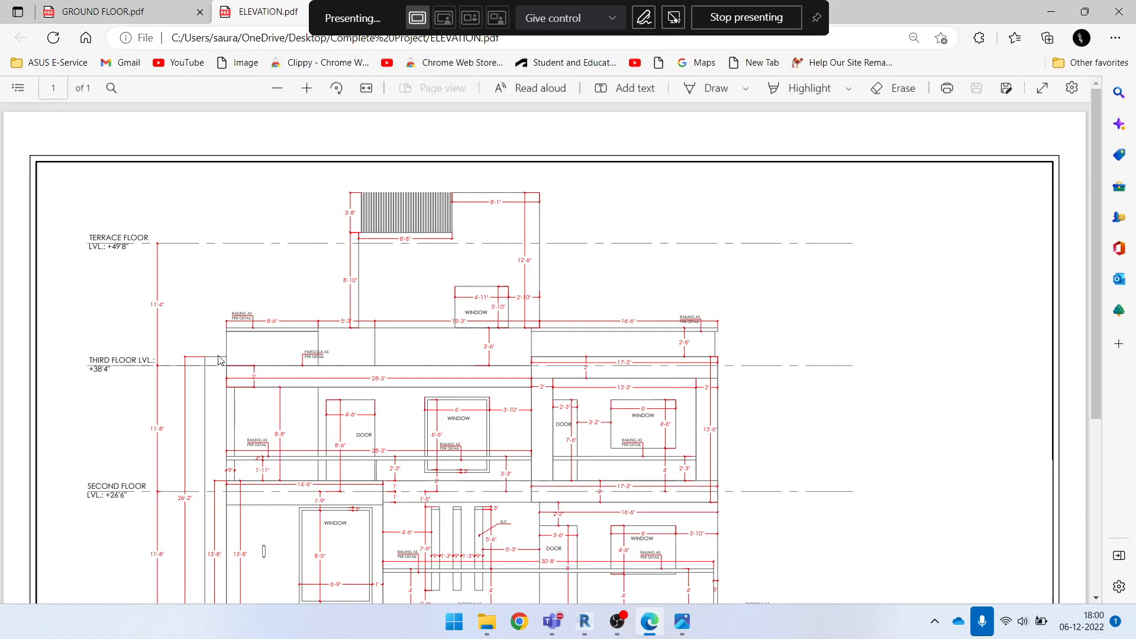
{"action": "scroll", "coordinate": [155, 482], "scroll_direction": "down", "scroll_amount": 5}
{"action": "left_click_drag", "start_coordinate": [92, 492], "coordinate": [667, 590]}
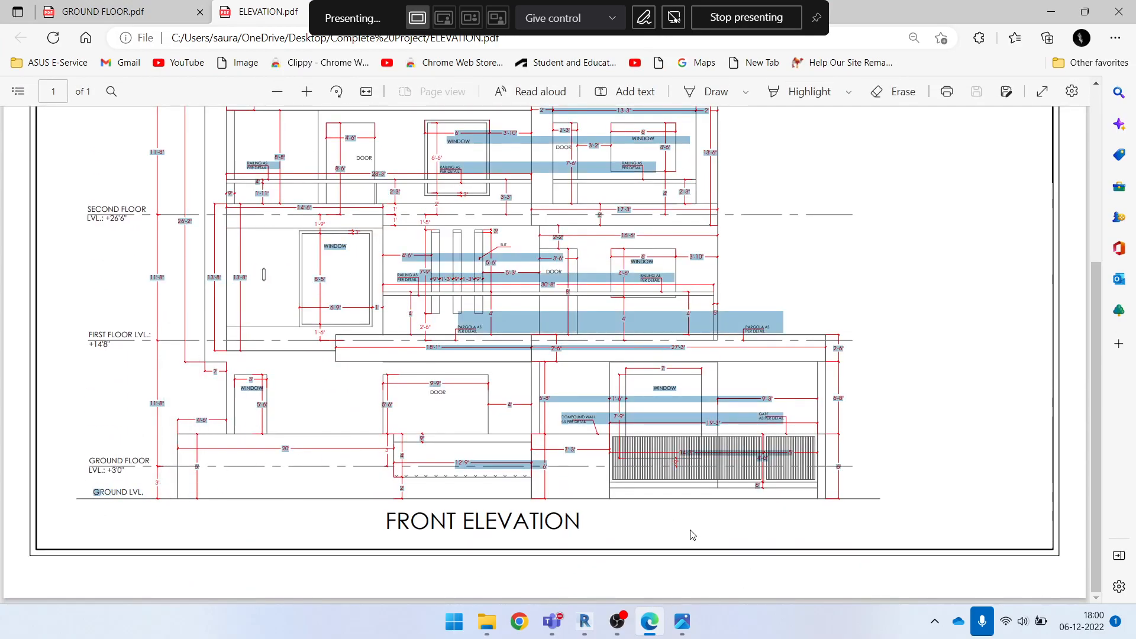
{"action": "left_click", "coordinate": [317, 563]}
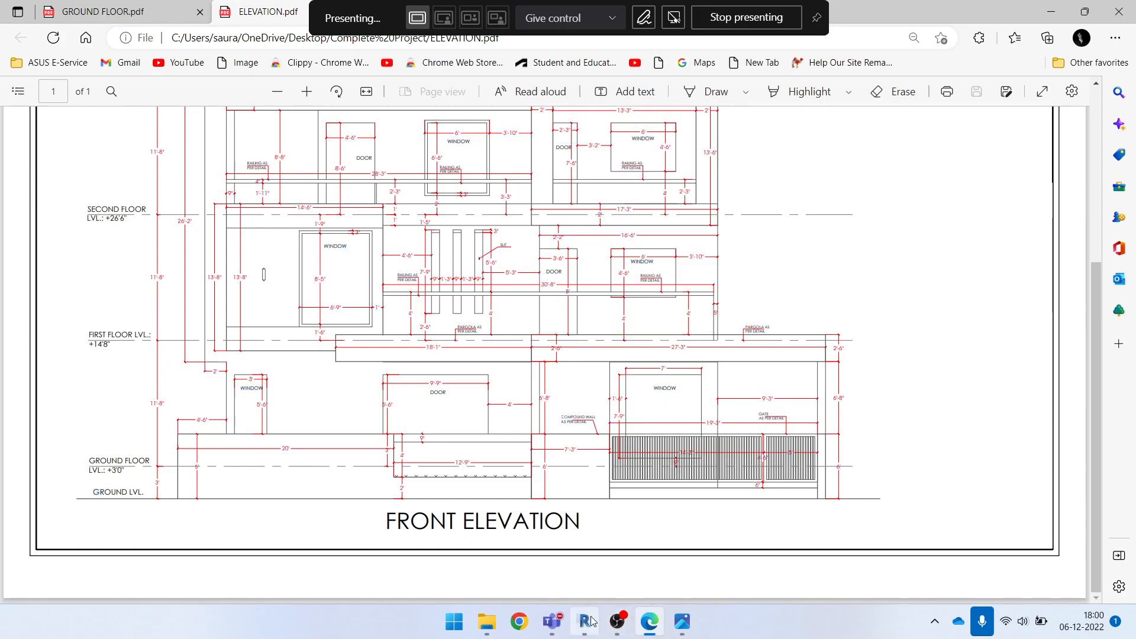
Switch to Revit, open the North building elevation view, and inspect the Level 1 and Level 2 lines
{"action": "left_click", "coordinate": [588, 621]}
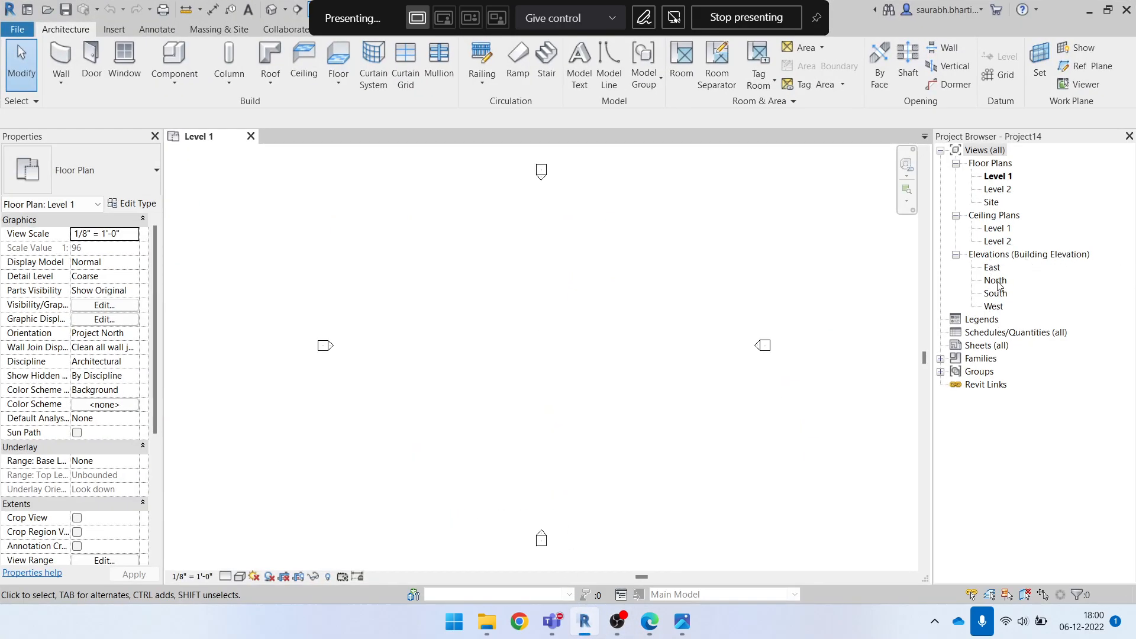
{"action": "double_click", "coordinate": [996, 281]}
{"action": "scroll", "coordinate": [870, 381], "scroll_direction": "up", "scroll_amount": 3}
{"action": "middle_click_drag", "start_coordinate": [868, 386], "coordinate": [749, 441]}
{"action": "left_click_drag", "start_coordinate": [652, 377], "coordinate": [837, 487]}
{"action": "scroll", "coordinate": [818, 461], "scroll_direction": "down", "scroll_amount": 3}
{"action": "left_click_drag", "start_coordinate": [719, 332], "coordinate": [854, 444]}
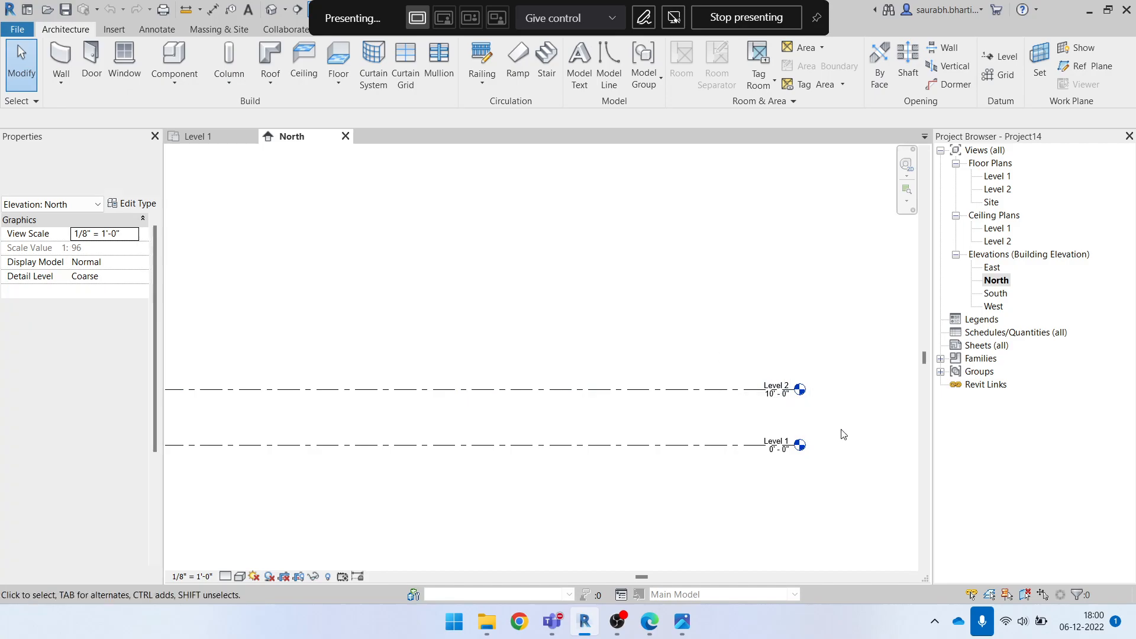
{"action": "scroll", "coordinate": [787, 392], "scroll_direction": "up", "scroll_amount": 2}
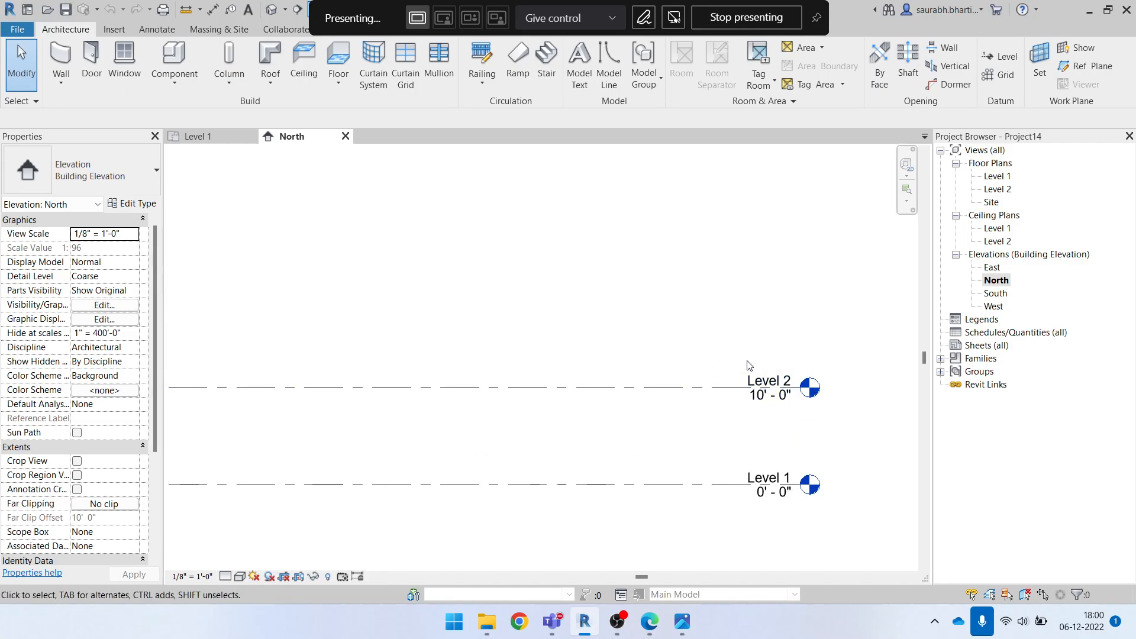
{"action": "scroll", "coordinate": [761, 370], "scroll_direction": "down", "scroll_amount": 2}
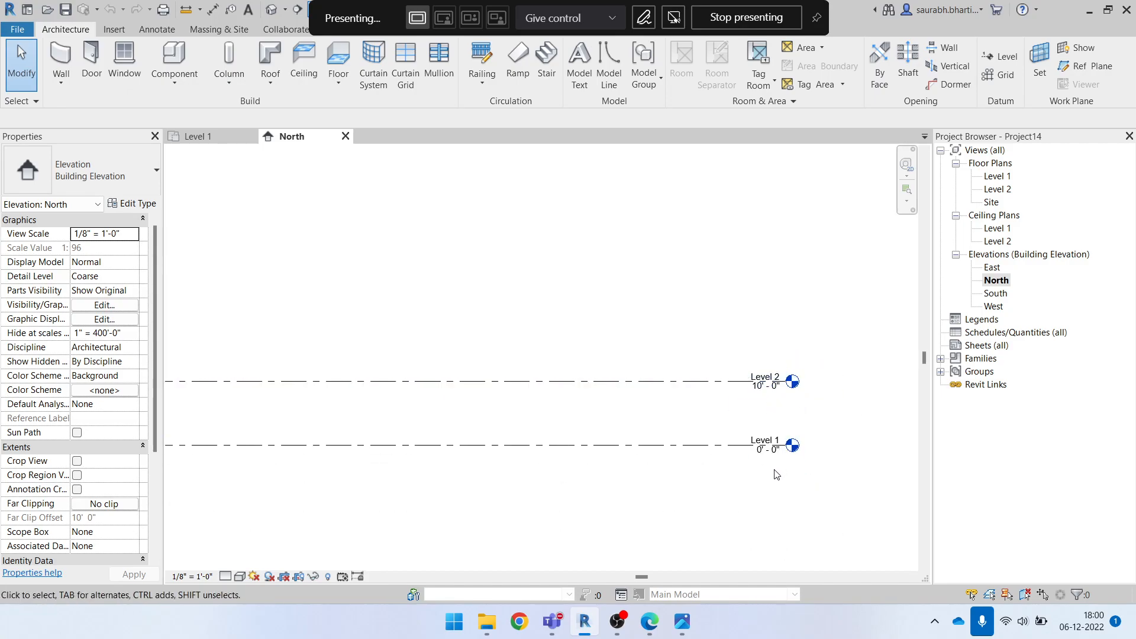
Check the floor levels in ELEVATION.pdf and the marked heights in Elevation Height.jpg, and return to the North elevation in Revit
{"action": "key", "text": "super+Right"}
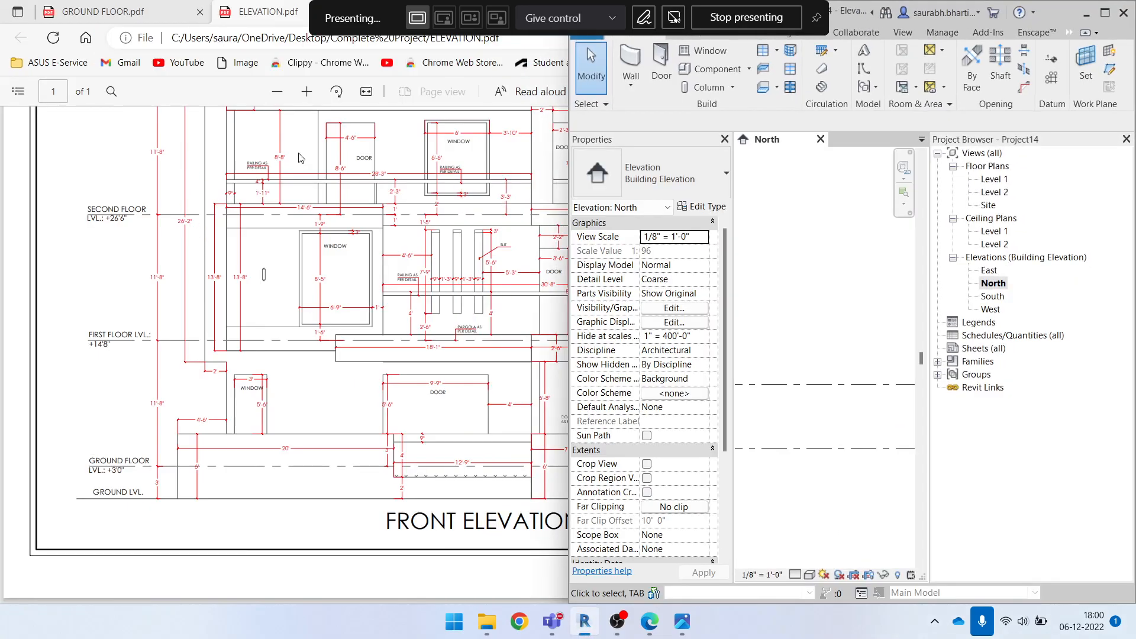
{"action": "left_click", "coordinate": [246, 16]}
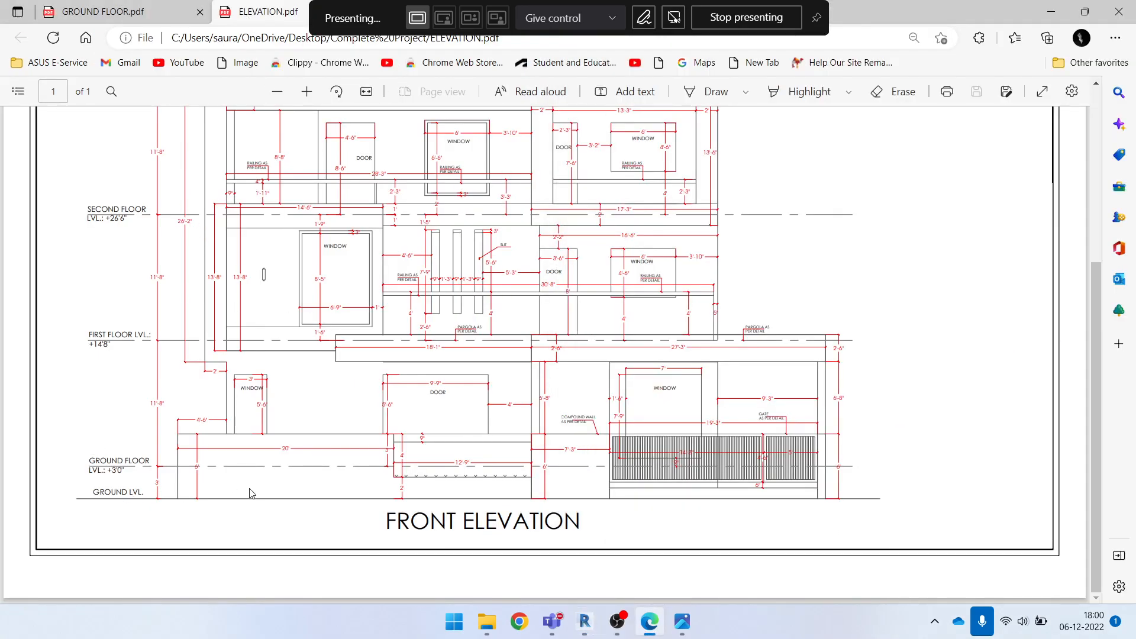
{"action": "scroll", "coordinate": [298, 379], "scroll_direction": "up", "scroll_amount": 5}
{"action": "scroll", "coordinate": [320, 391], "scroll_direction": "down", "scroll_amount": 5}
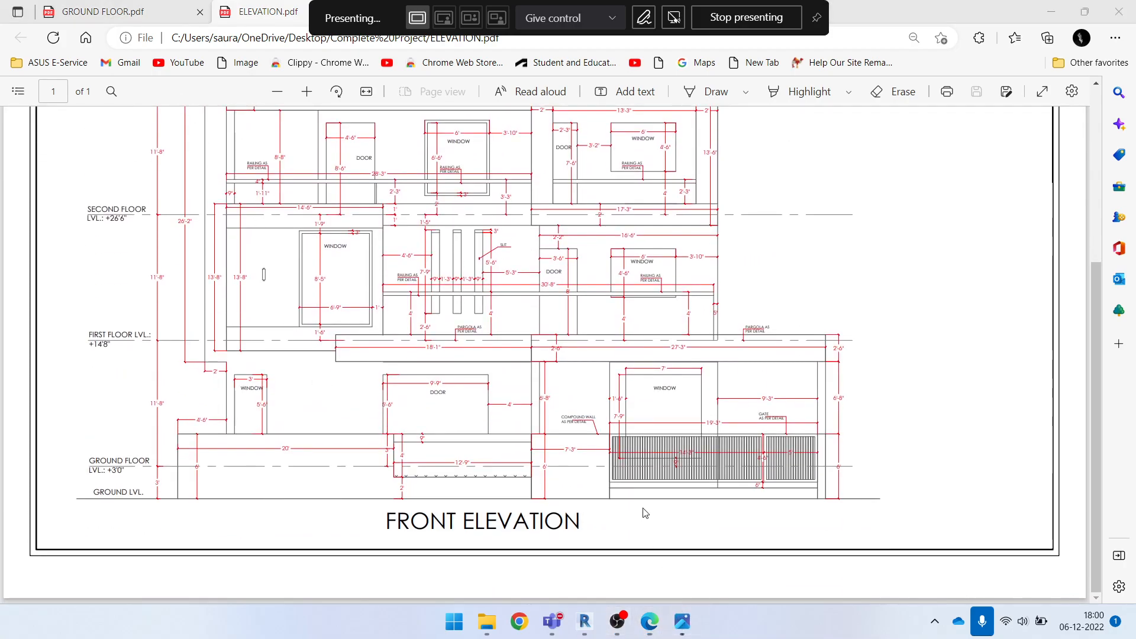
{"action": "left_click", "coordinate": [682, 622]}
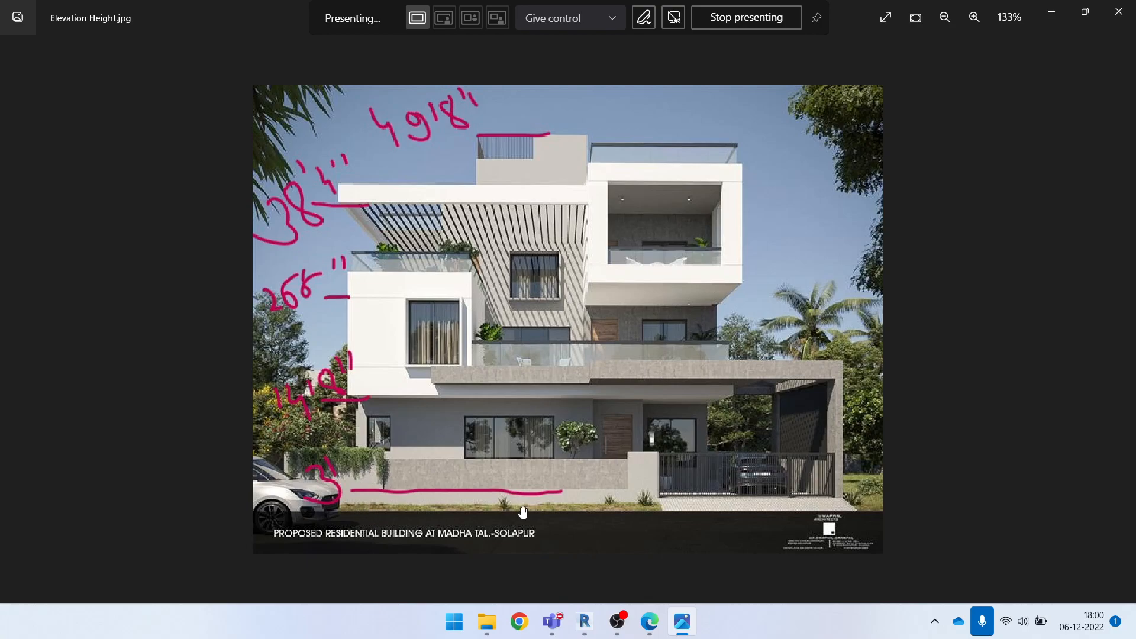
{"action": "left_click", "coordinate": [1051, 11]}
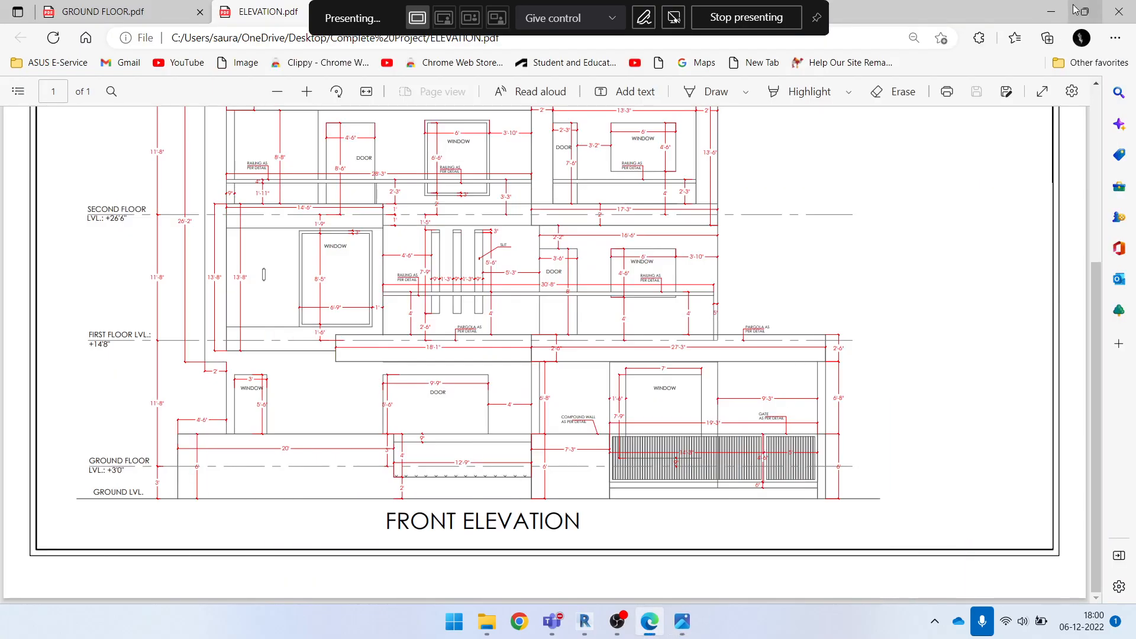
{"action": "left_click", "coordinate": [1051, 11]}
{"action": "left_click", "coordinate": [1106, 13]}
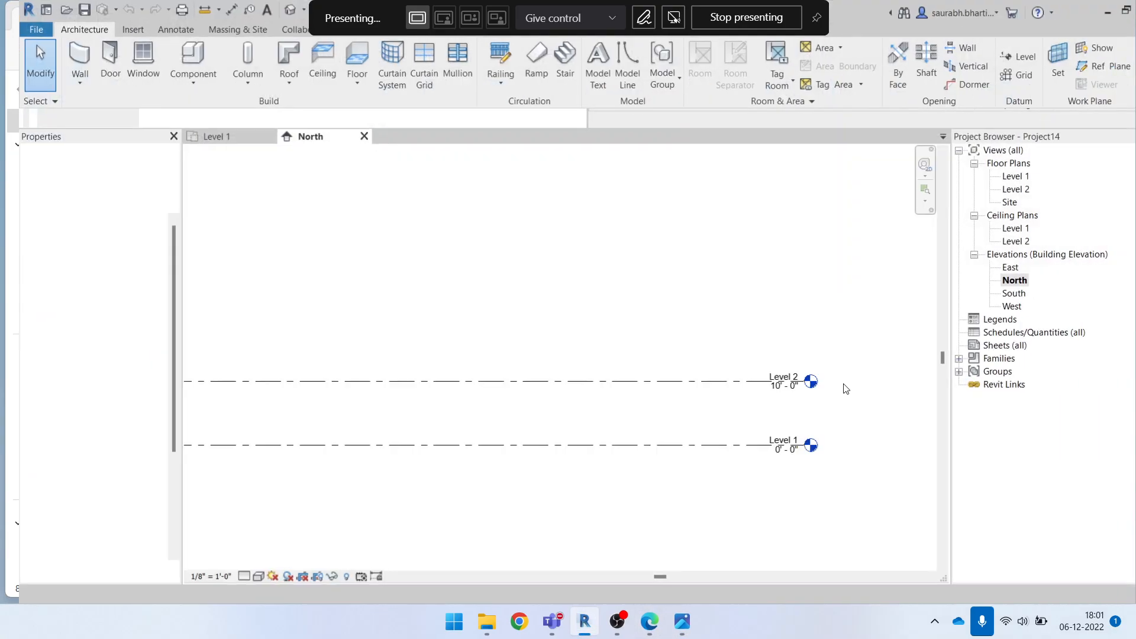
{"action": "left_click", "coordinate": [810, 428]}
{"action": "scroll", "coordinate": [810, 428], "scroll_direction": "up", "scroll_amount": 4}
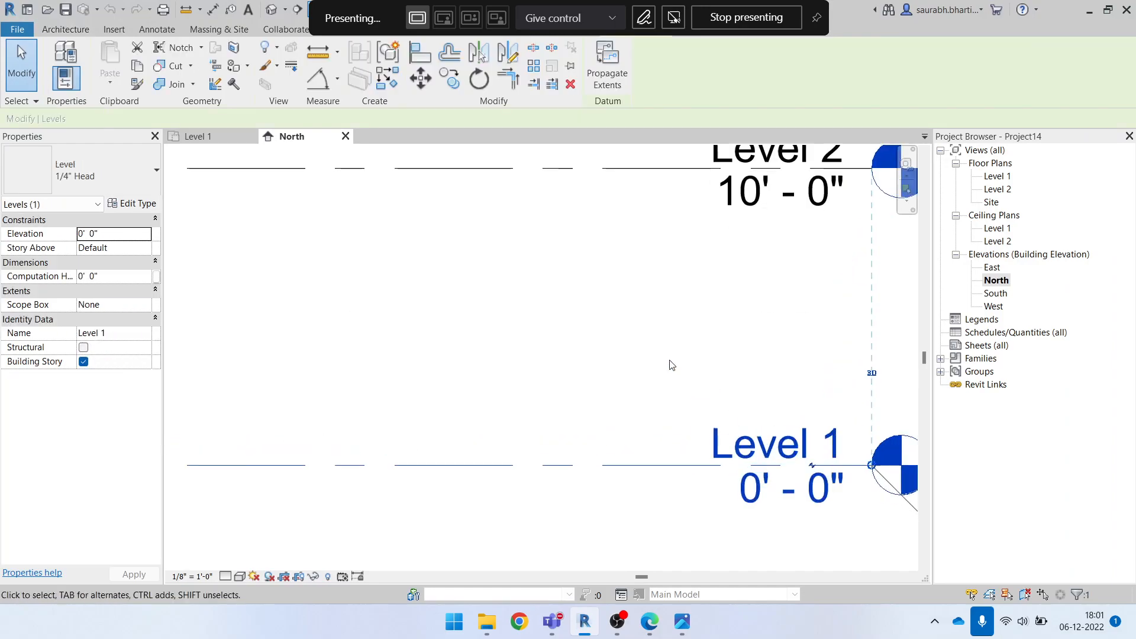
{"action": "scroll", "coordinate": [679, 368], "scroll_direction": "down", "scroll_amount": 2}
{"action": "left_click", "coordinate": [668, 376]}
{"action": "scroll", "coordinate": [747, 396], "scroll_direction": "up", "scroll_amount": 2}
{"action": "left_click", "coordinate": [755, 424]}
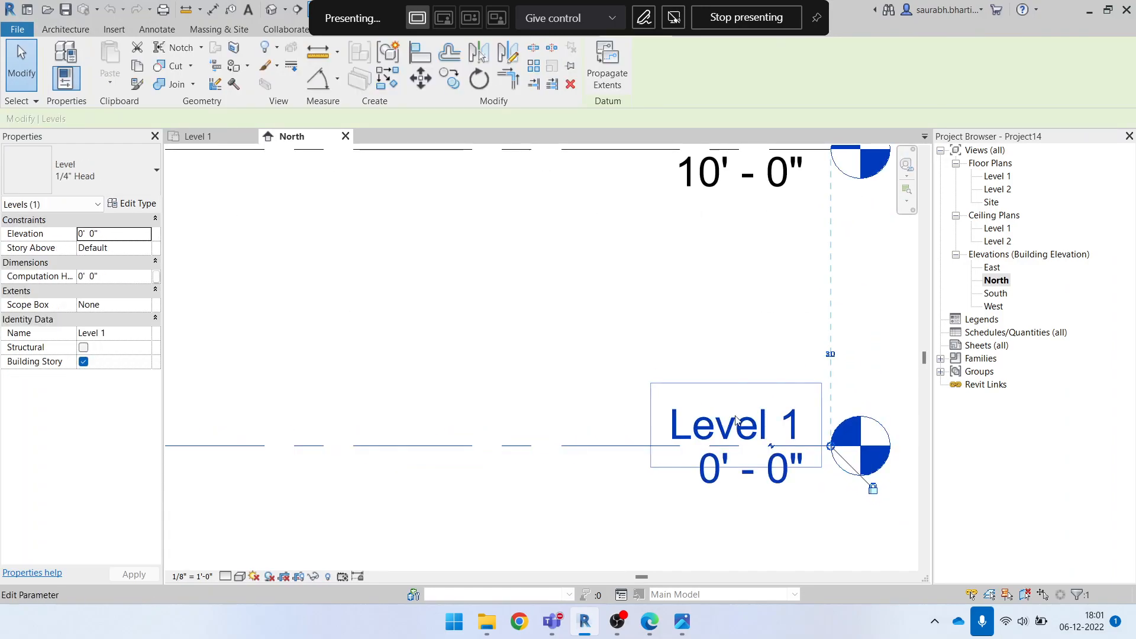
{"action": "left_click", "coordinate": [758, 427]}
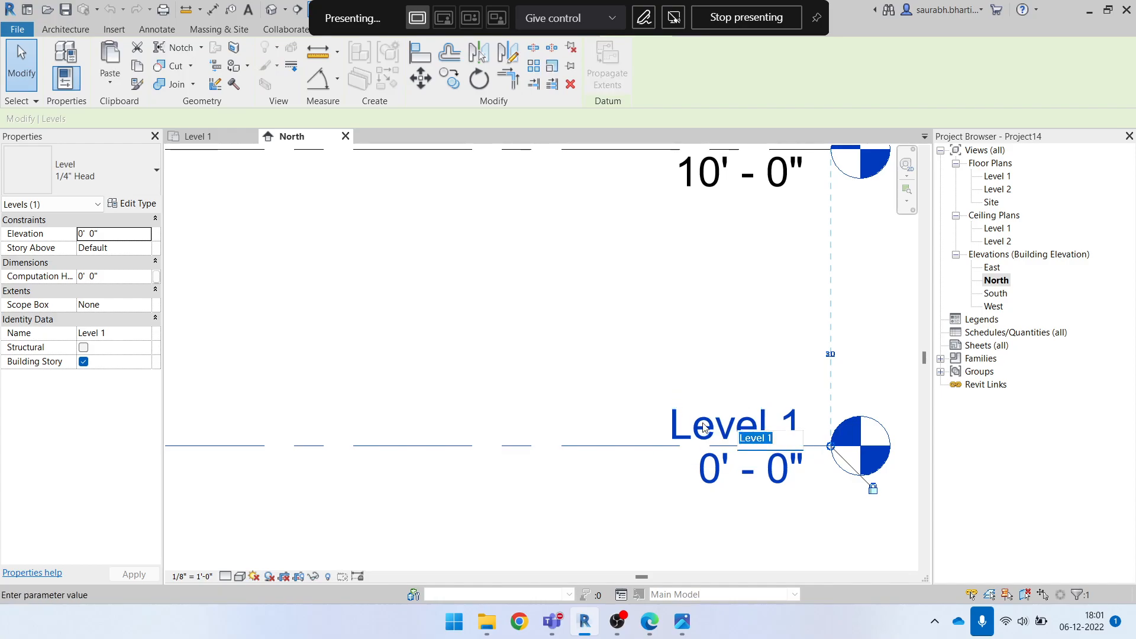
{"action": "left_click", "coordinate": [663, 373]}
{"action": "left_click", "coordinate": [614, 461]}
{"action": "left_click", "coordinate": [678, 446]}
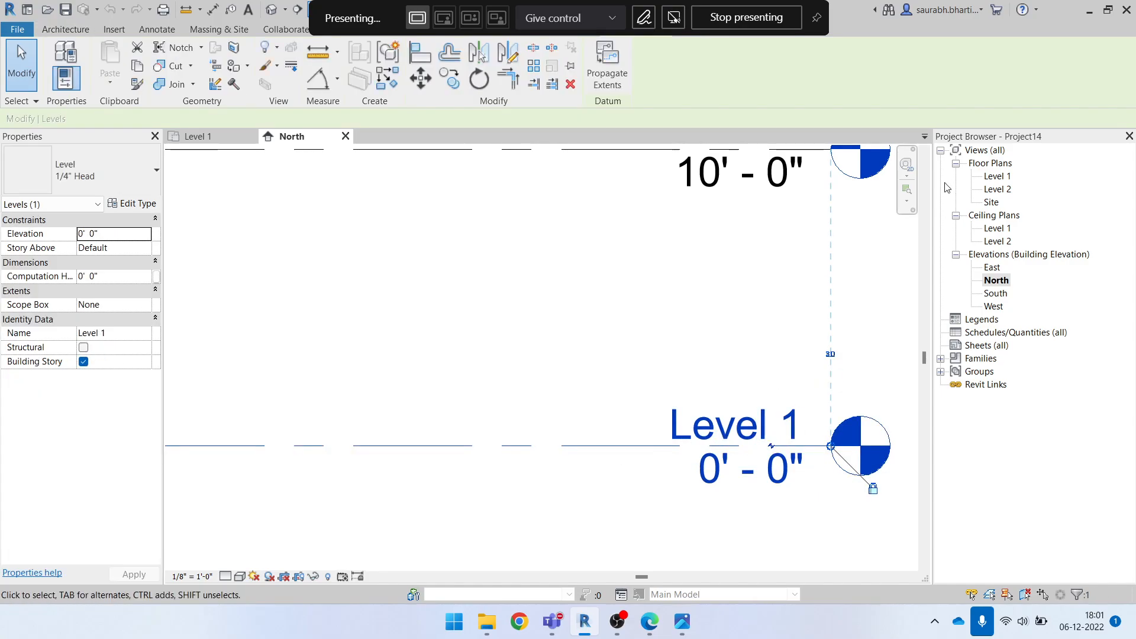
{"action": "left_click", "coordinate": [996, 177]}
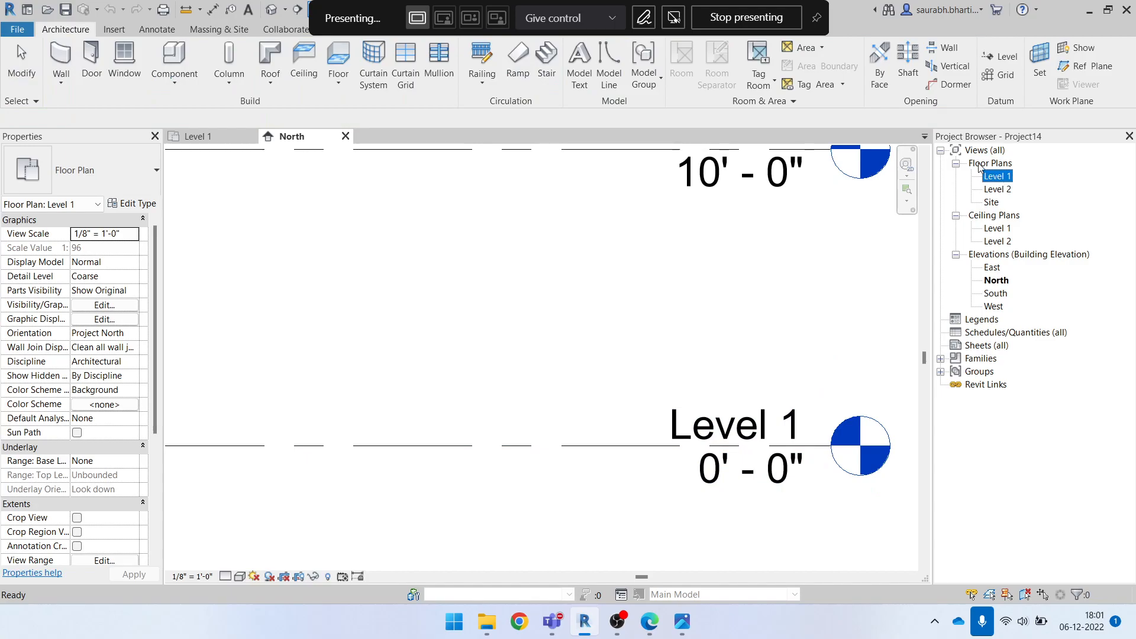
{"action": "left_click", "coordinate": [999, 177]}
{"action": "right_click", "coordinate": [1009, 177]}
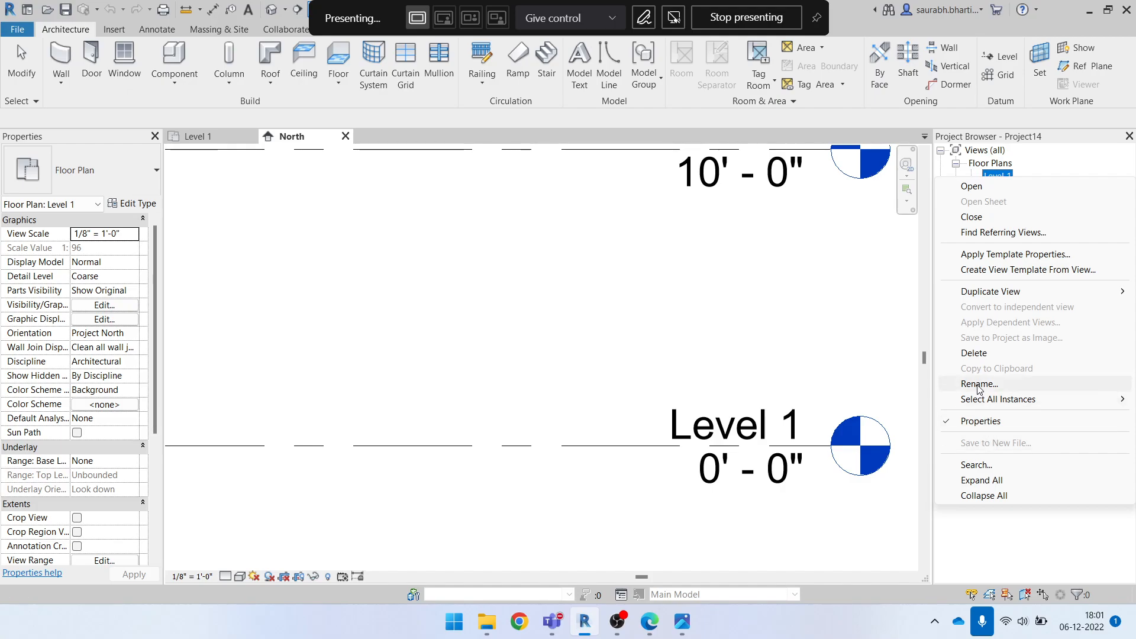
{"action": "left_click", "coordinate": [774, 424]}
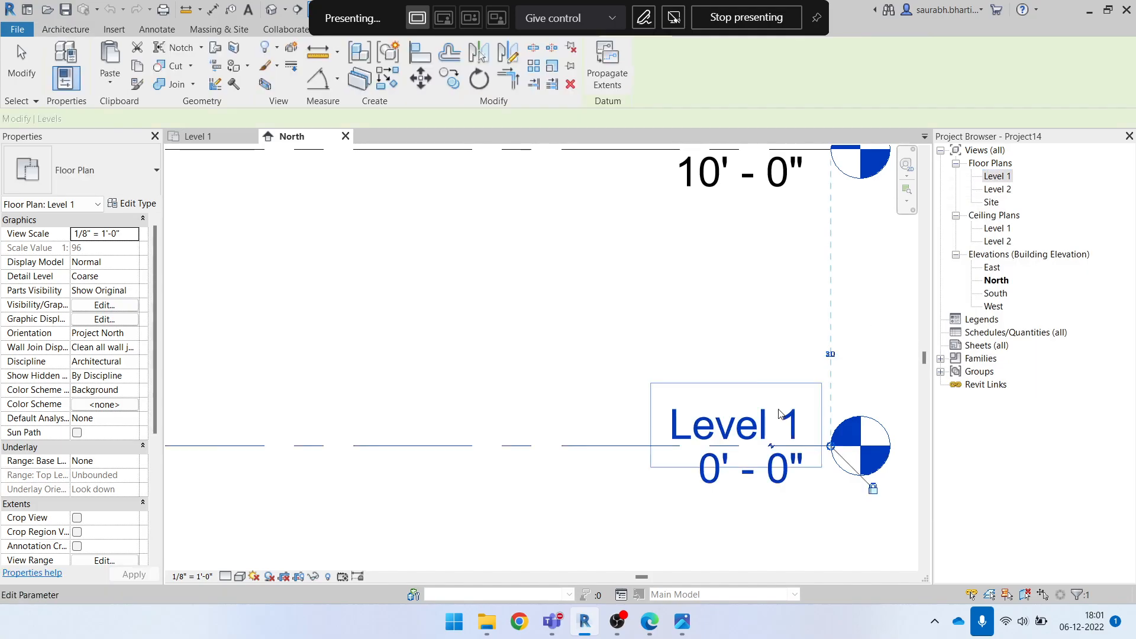
{"action": "left_click", "coordinate": [769, 424]}
Rename the Level 1 floor plan to Ground Level, including the corresponding level and views
{"action": "left_click", "coordinate": [1004, 176]}
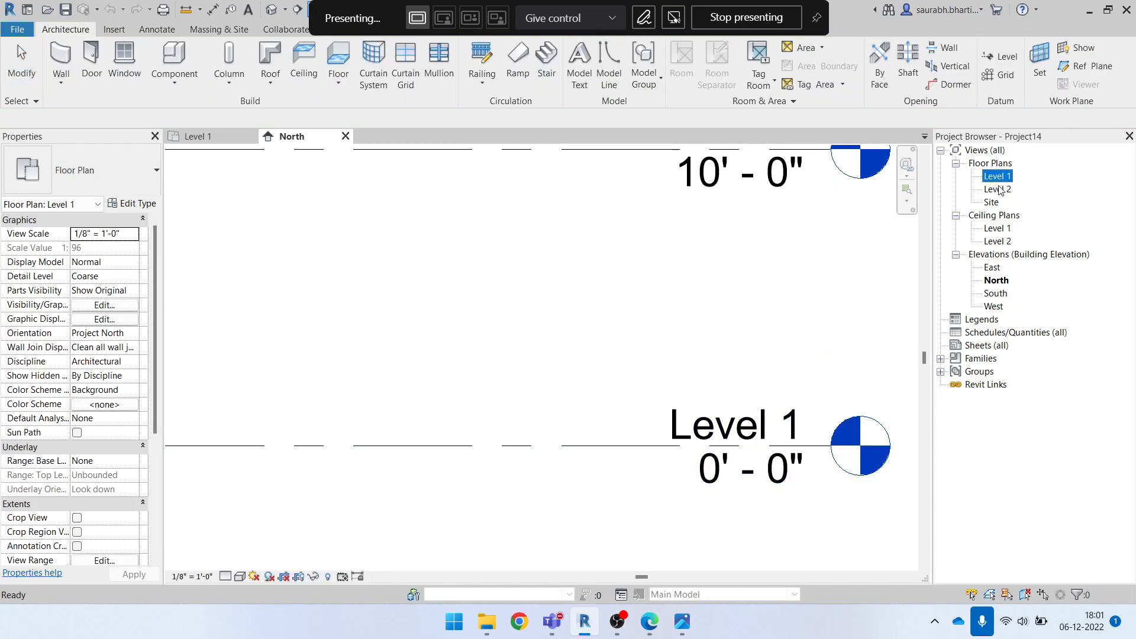
{"action": "left_click", "coordinate": [999, 177]}
{"action": "right_click", "coordinate": [1000, 176]}
{"action": "left_click", "coordinate": [981, 382]}
{"action": "type", "text": "GR"}
{"action": "key", "text": "BackSpace"}
{"action": "key", "text": "BackSpace"}
{"action": "key", "text": "BackSpace"}
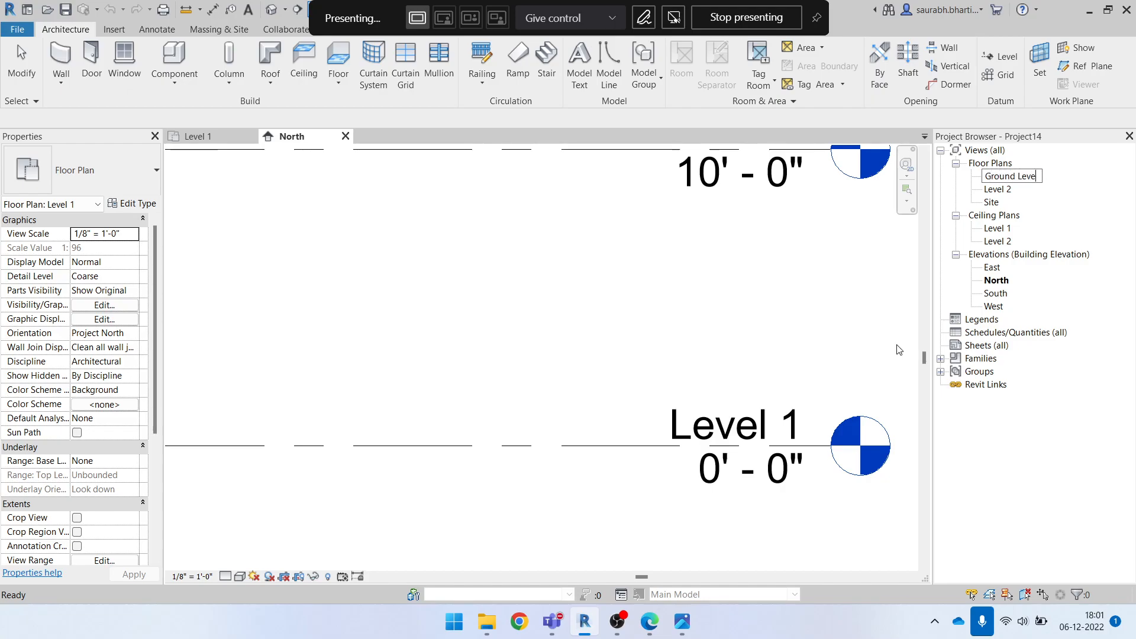
{"action": "key", "text": "Return"}
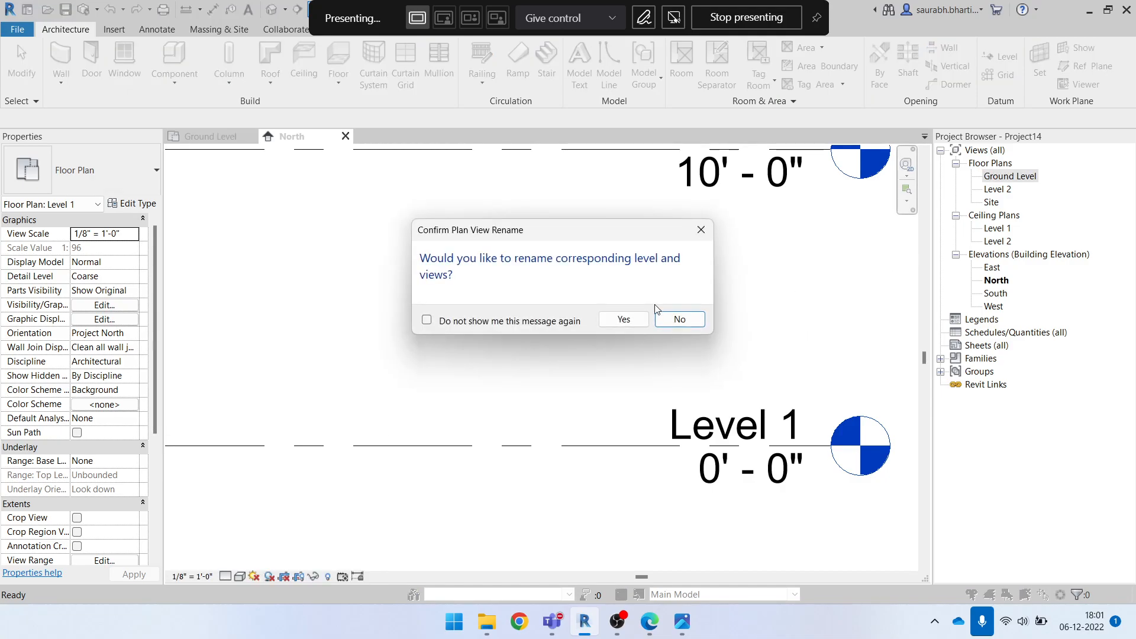
{"action": "left_click", "coordinate": [623, 319]}
Add a number prefix to the Ground Level floor plan's name, making it 0.Ground Level, and apply it to the corresponding level and views
{"action": "right_click", "coordinate": [1009, 176]}
{"action": "left_click", "coordinate": [978, 383]}
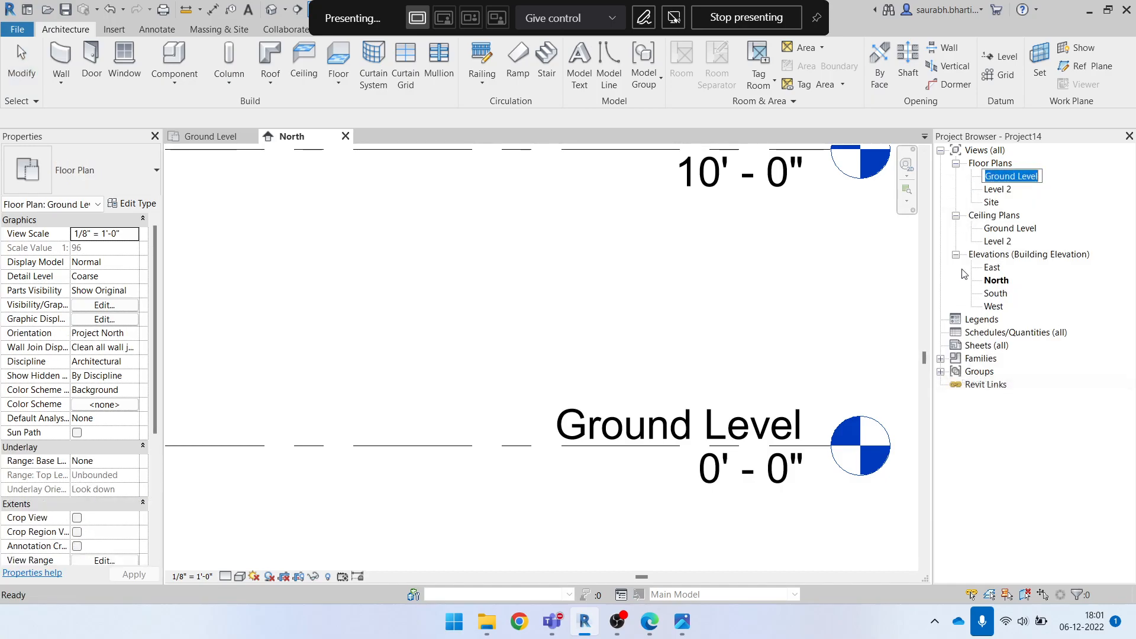
{"action": "key", "text": "Home"}
{"action": "type", "text": "0"}
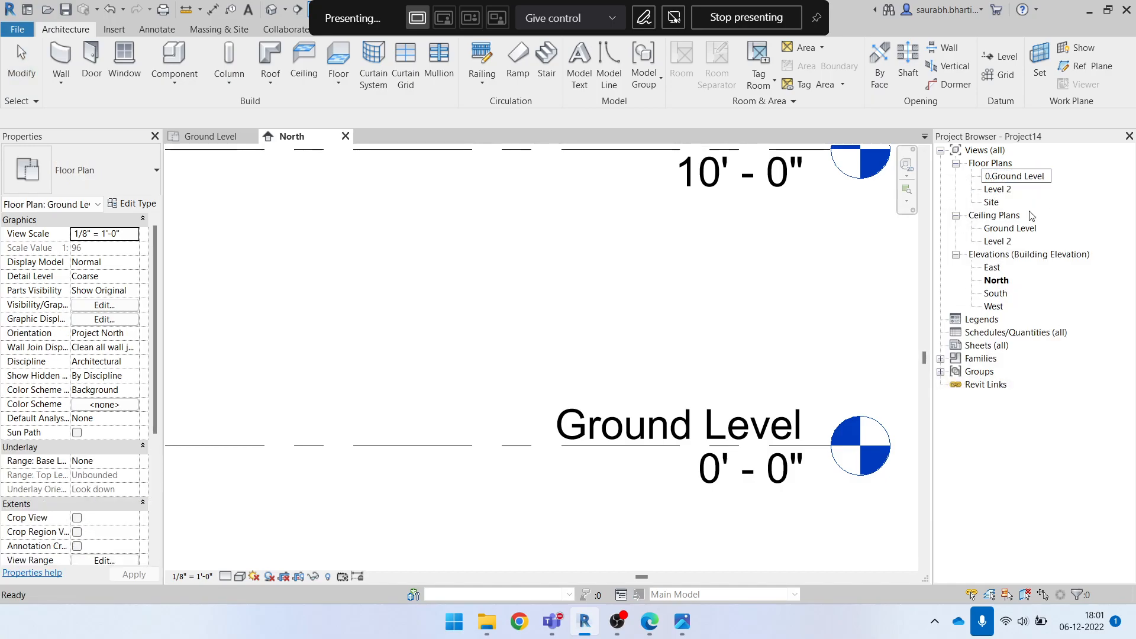
{"action": "key", "text": "Return"}
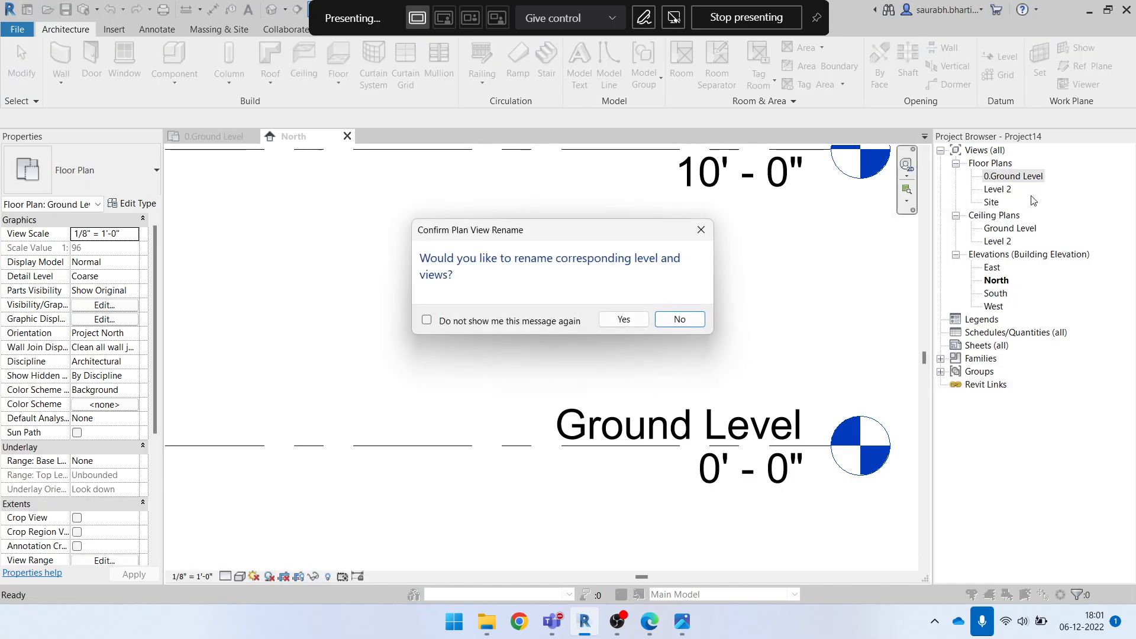
{"action": "left_click", "coordinate": [634, 318]}
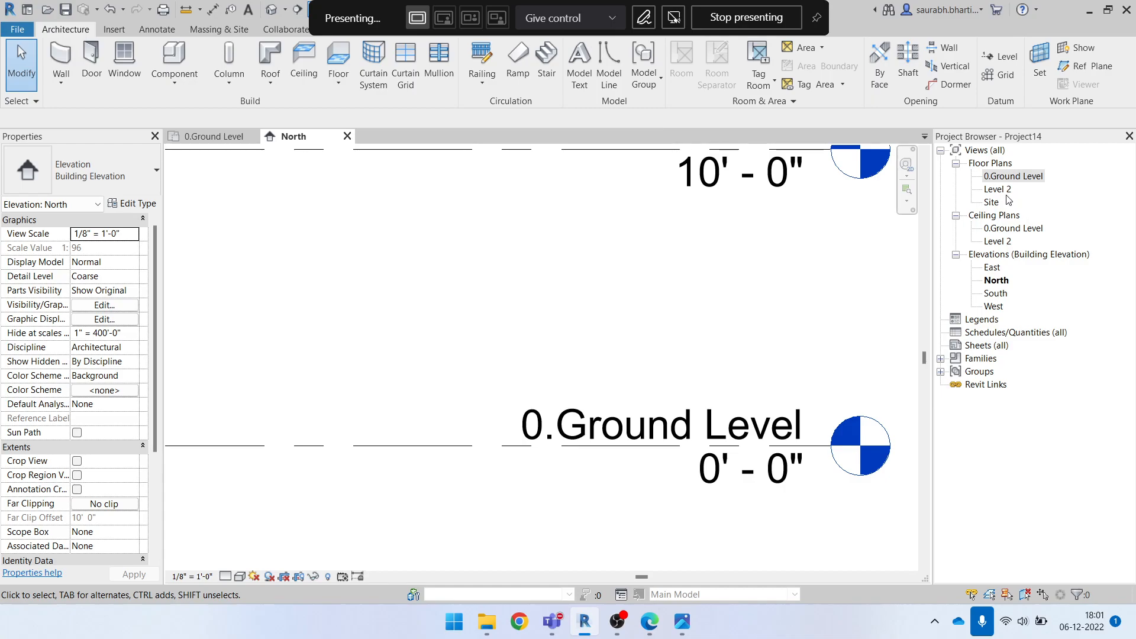
Check the ground floor height above ground in Elevation Height.jpg and ELEVATION.pdf, and return to Revit
{"action": "left_click", "coordinate": [1004, 177]}
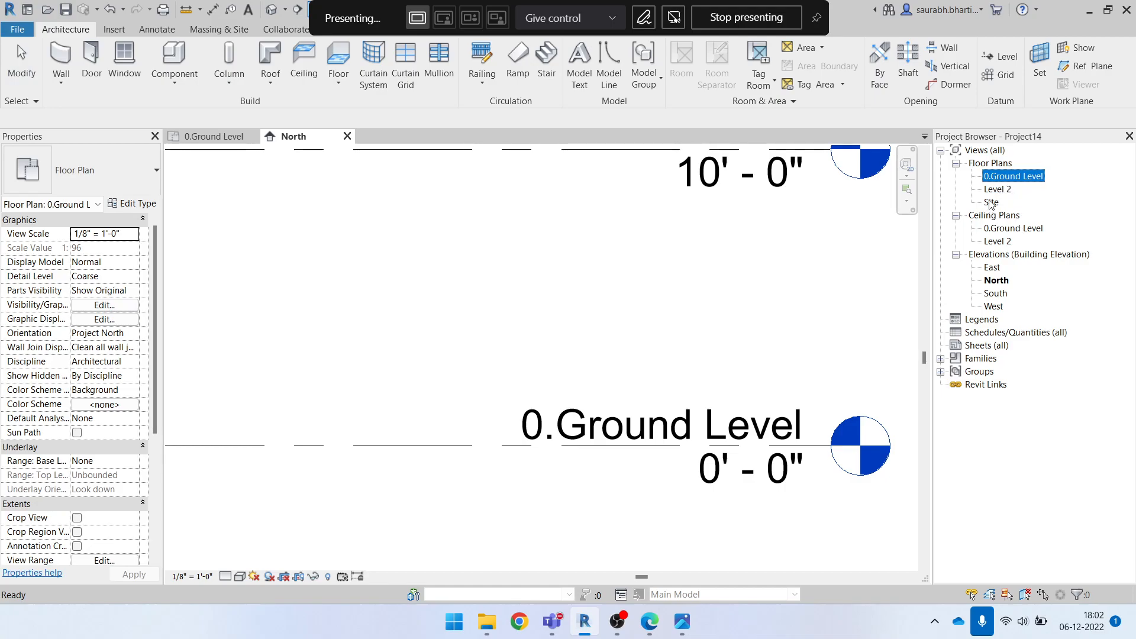
{"action": "left_click", "coordinate": [1005, 190]}
{"action": "left_click", "coordinate": [1006, 179]}
{"action": "left_click", "coordinate": [682, 622]}
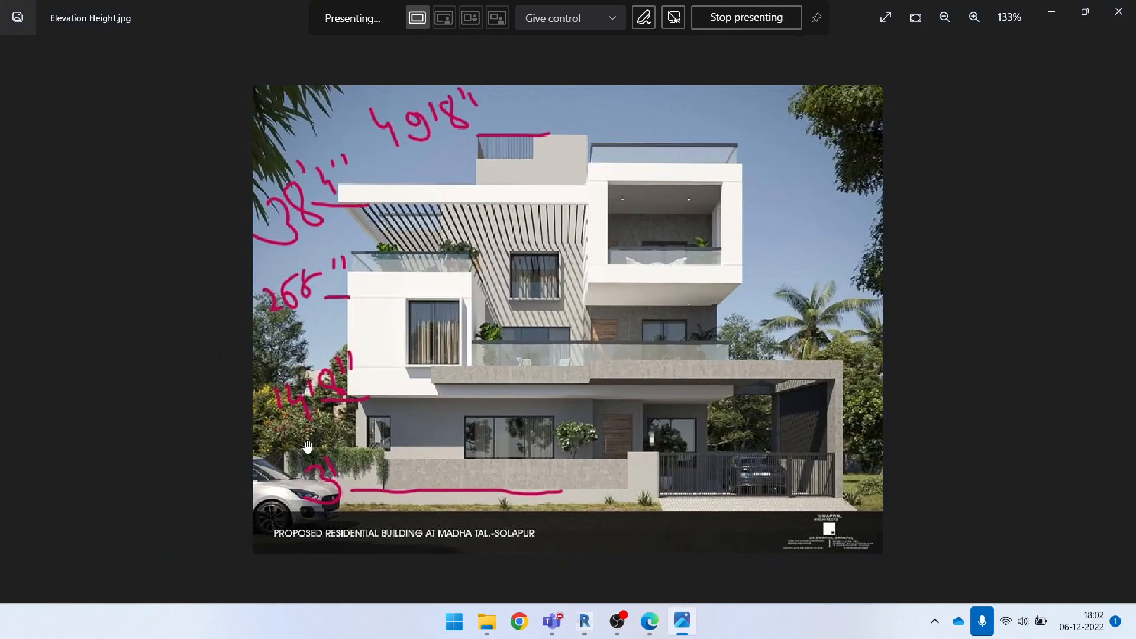
{"action": "left_click", "coordinate": [1055, 15]}
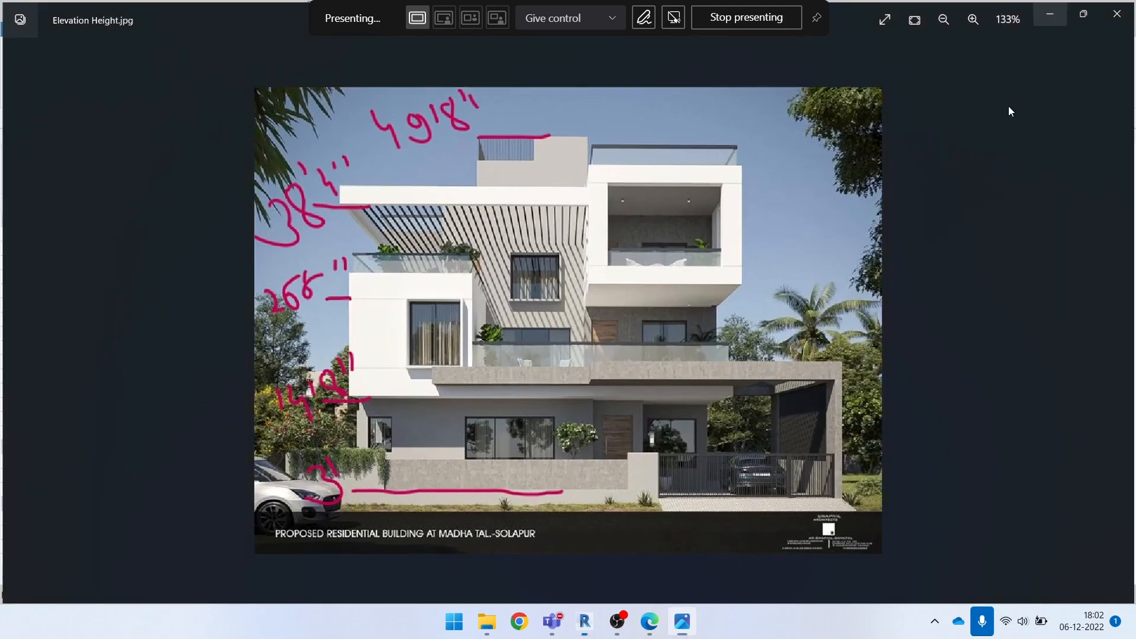
{"action": "left_click", "coordinate": [681, 621]}
{"action": "left_click", "coordinate": [649, 622]}
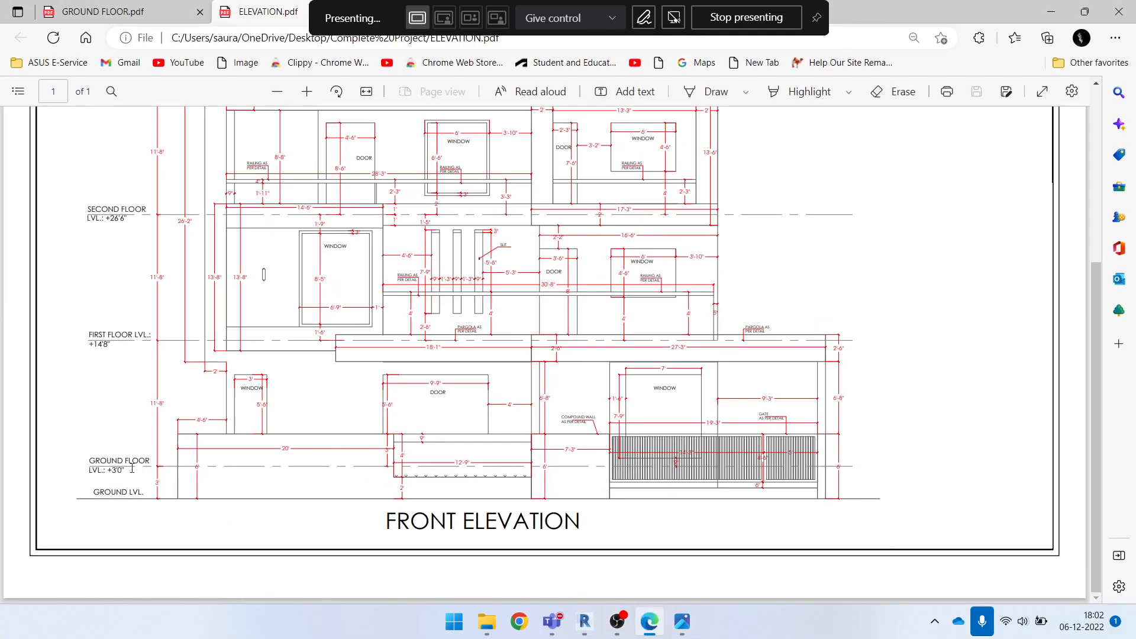
{"action": "left_click", "coordinate": [1051, 11]}
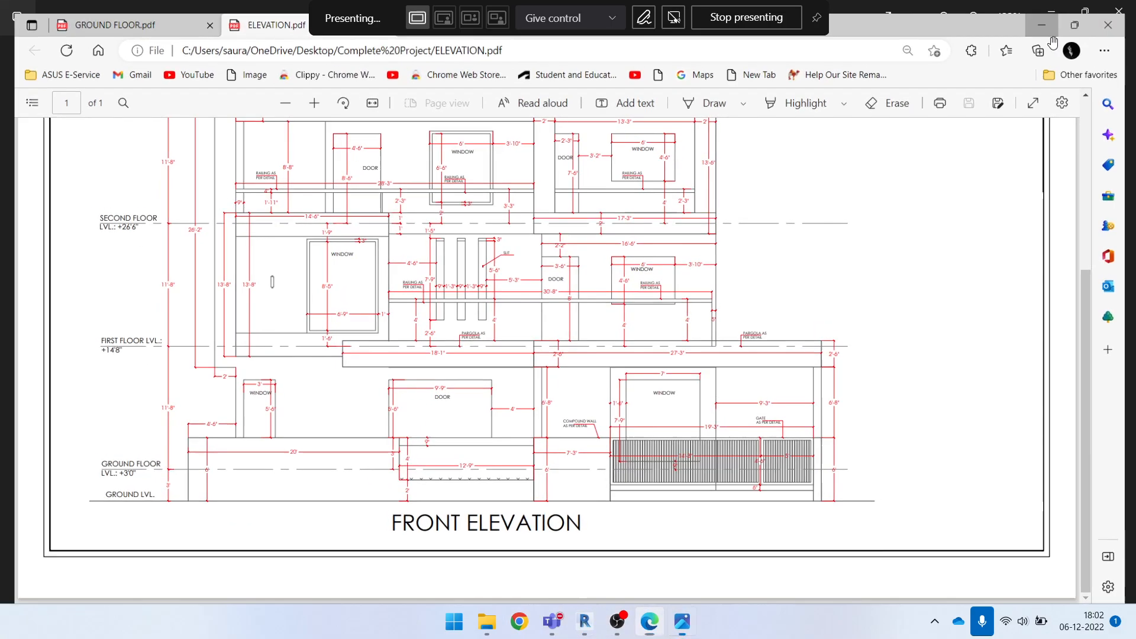
{"action": "left_click", "coordinate": [1052, 12]}
{"action": "left_click", "coordinate": [998, 189]}
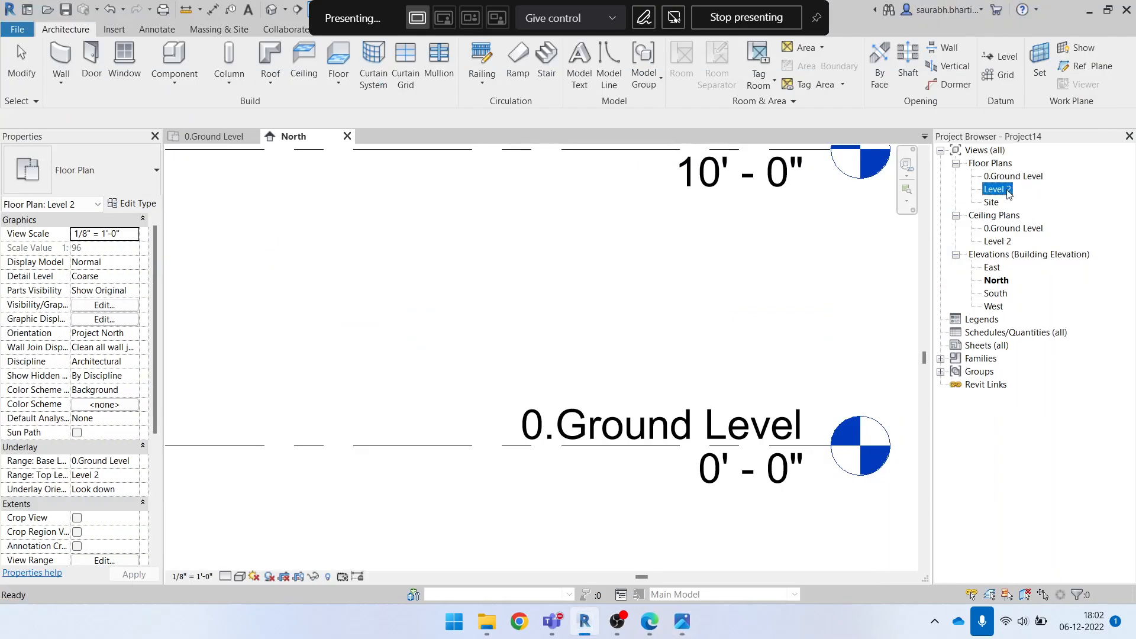
{"action": "right_click", "coordinate": [998, 188]}
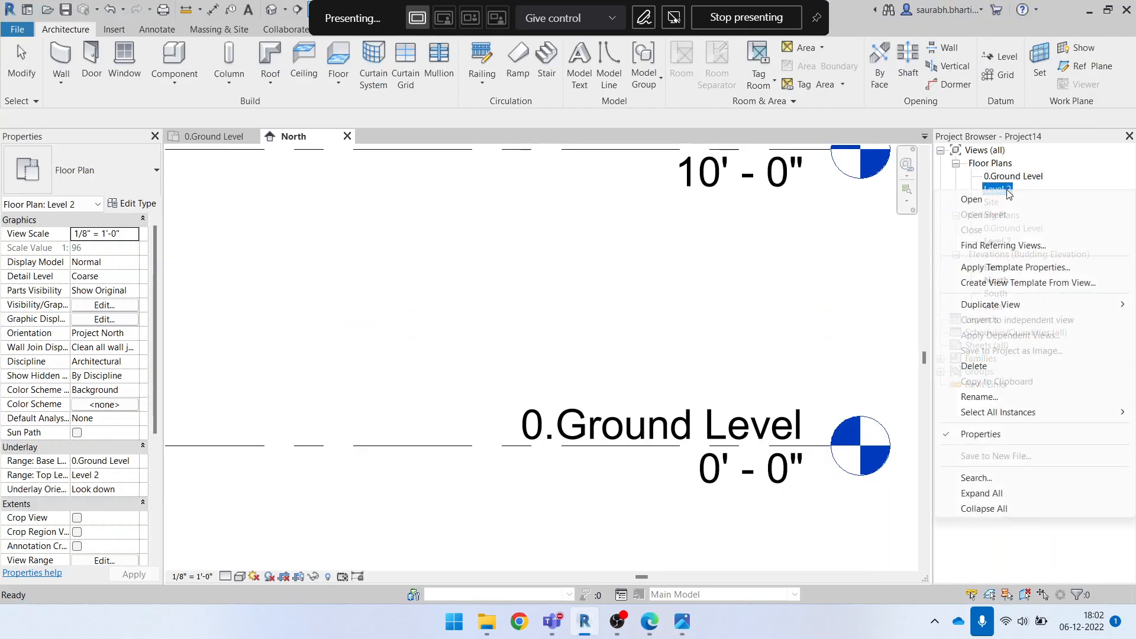
{"action": "left_click", "coordinate": [1000, 397]}
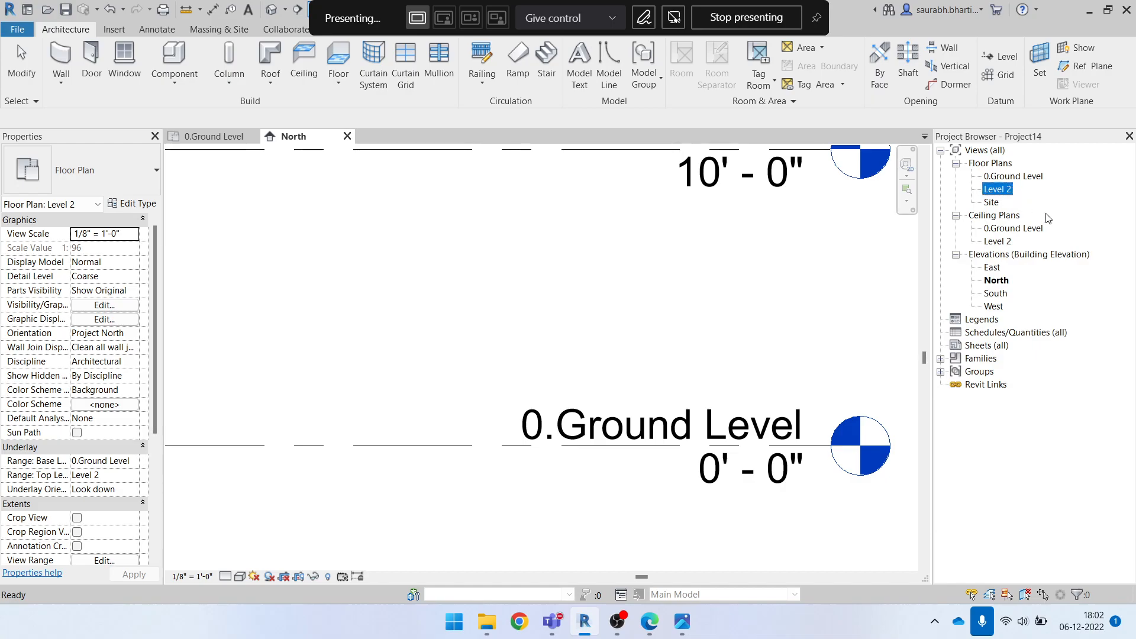
{"action": "left_click", "coordinate": [731, 326]}
{"action": "scroll", "coordinate": [708, 376], "scroll_direction": "down", "scroll_amount": 2}
{"action": "left_click", "coordinate": [629, 258]}
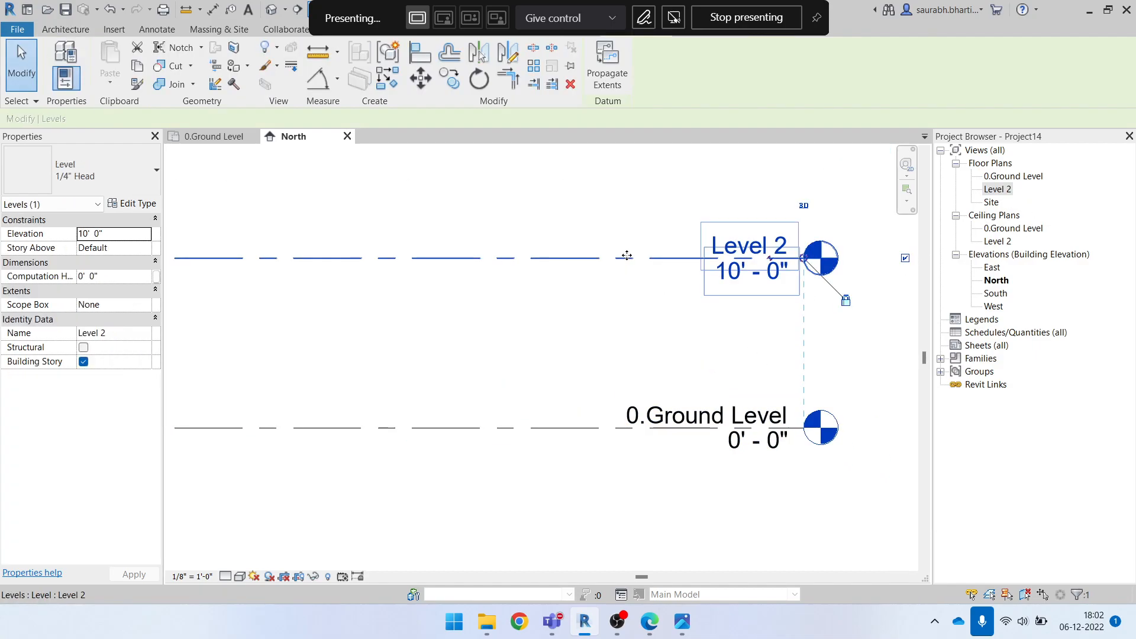
{"action": "scroll", "coordinate": [699, 318], "scroll_direction": "down", "scroll_amount": 2}
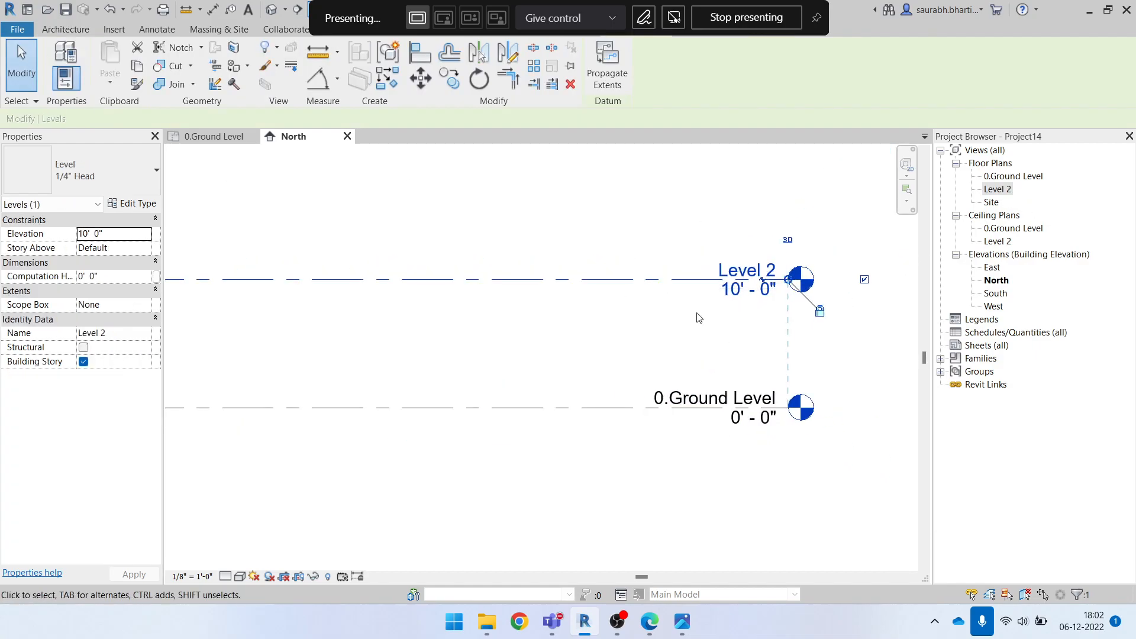
{"action": "left_click", "coordinate": [720, 337]}
{"action": "scroll", "coordinate": [736, 314], "scroll_direction": "down", "scroll_amount": 2}
{"action": "scroll", "coordinate": [734, 301], "scroll_direction": "up", "scroll_amount": 1}
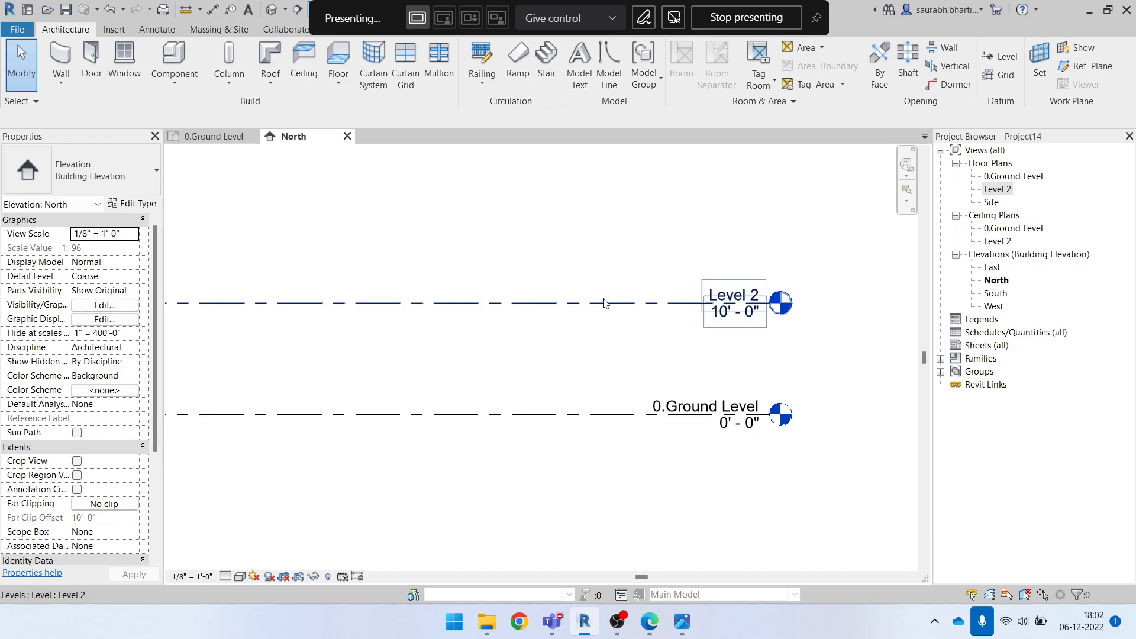
Move Level 2 vertically down by 7' towards 0.Ground Level in the North elevation
{"action": "left_click", "coordinate": [635, 302]}
{"action": "scroll", "coordinate": [635, 301], "scroll_direction": "down", "scroll_amount": 2}
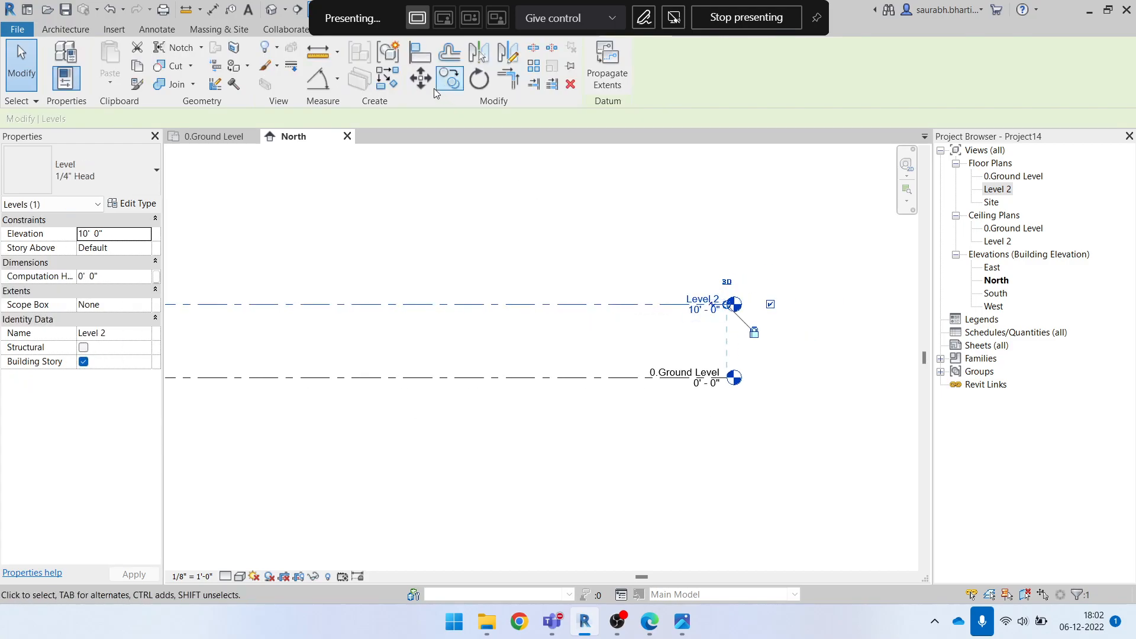
{"action": "left_click", "coordinate": [421, 78]}
{"action": "scroll", "coordinate": [529, 320], "scroll_direction": "up", "scroll_amount": 1}
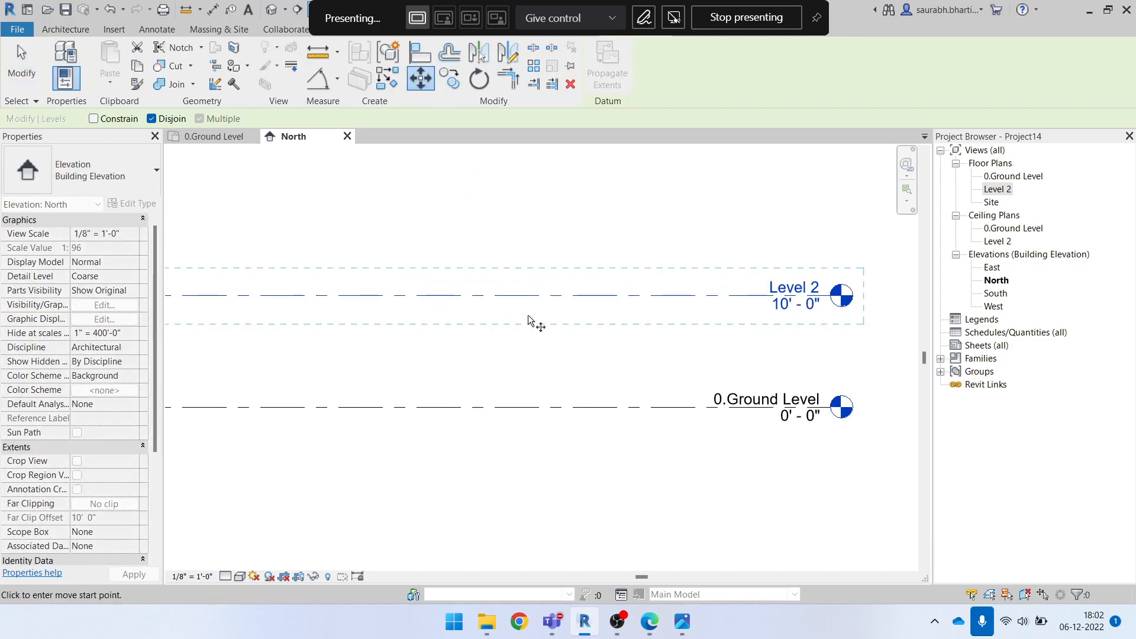
{"action": "left_click", "coordinate": [523, 306]}
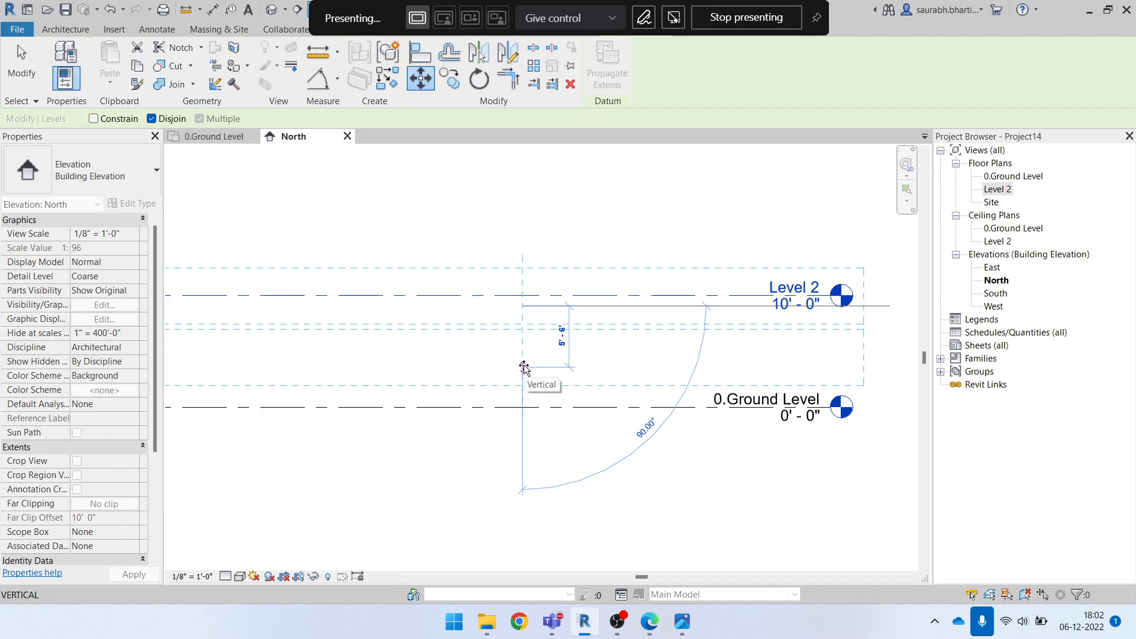
{"action": "type", "text": "7'"}
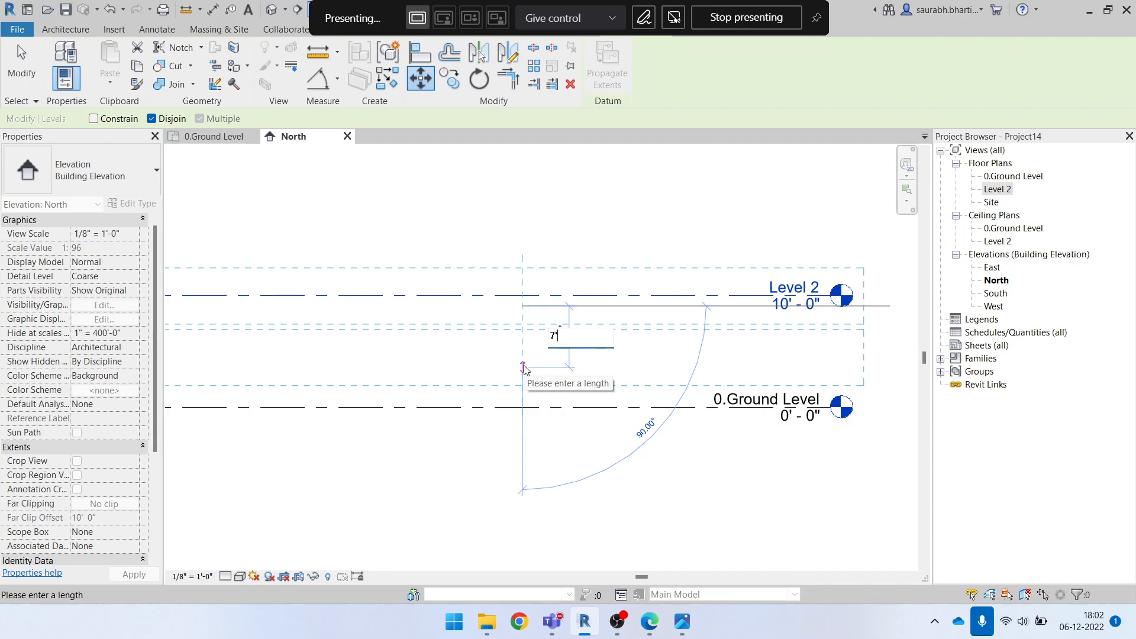
{"action": "scroll", "coordinate": [527, 368], "scroll_direction": "up", "scroll_amount": 5}
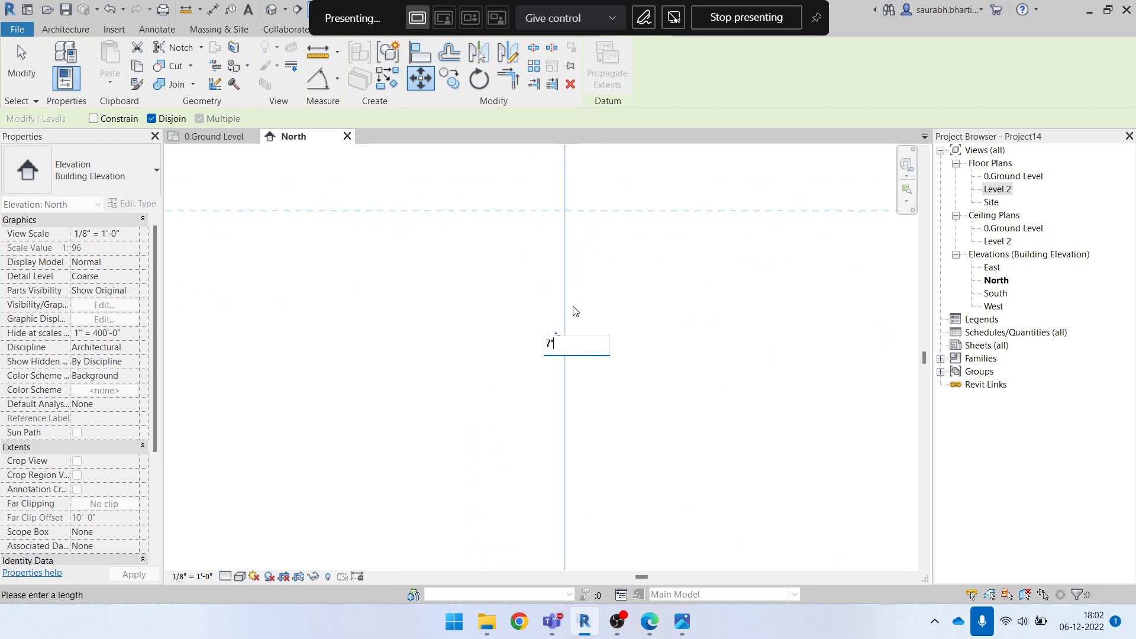
{"action": "key", "text": "Return"}
{"action": "left_click", "coordinate": [616, 356]}
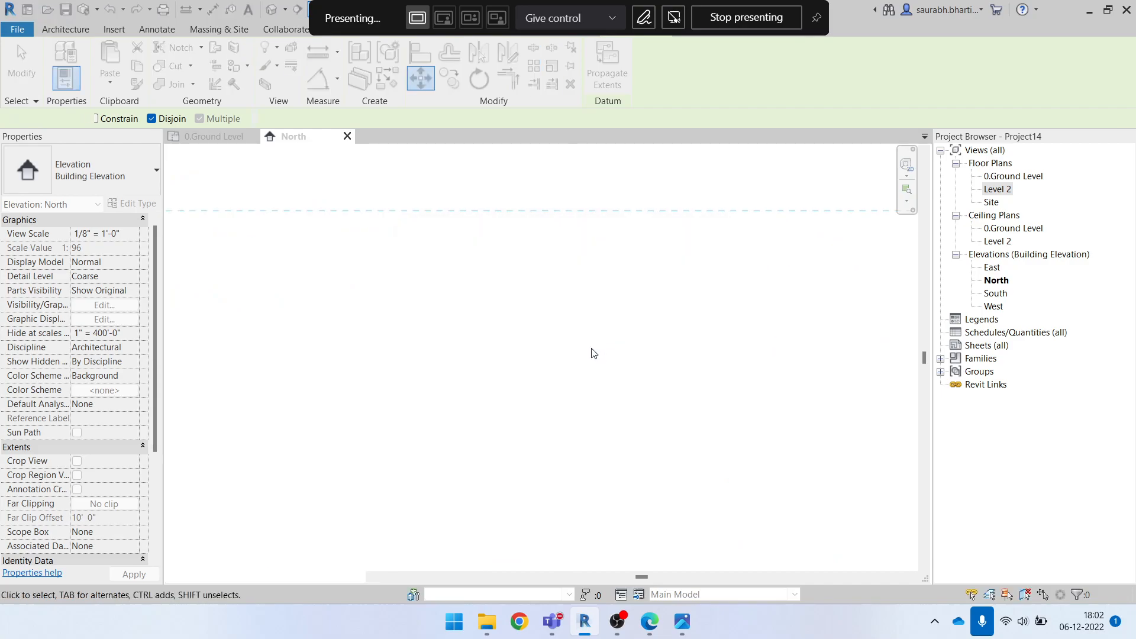
{"action": "scroll", "coordinate": [584, 360], "scroll_direction": "down", "scroll_amount": 4}
{"action": "key", "text": "Escape"}
{"action": "scroll", "coordinate": [764, 384], "scroll_direction": "up", "scroll_amount": 8}
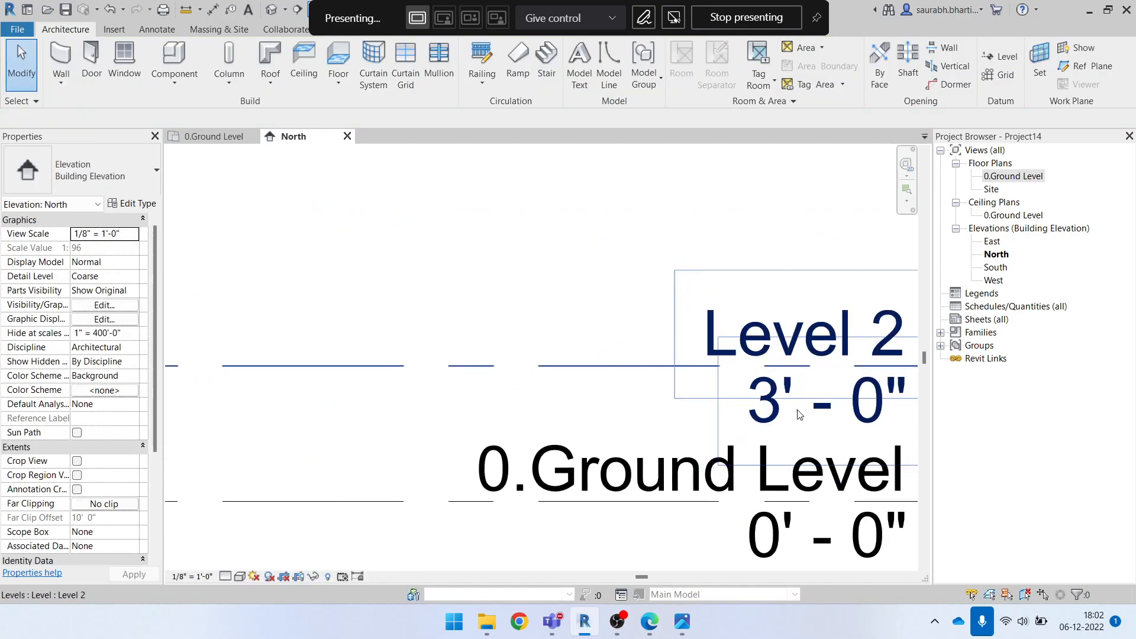
Leave Level 2's elevation value unedited and undo the level's downward move
{"action": "left_click", "coordinate": [791, 387]}
{"action": "scroll", "coordinate": [790, 386], "scroll_direction": "up", "scroll_amount": 3}
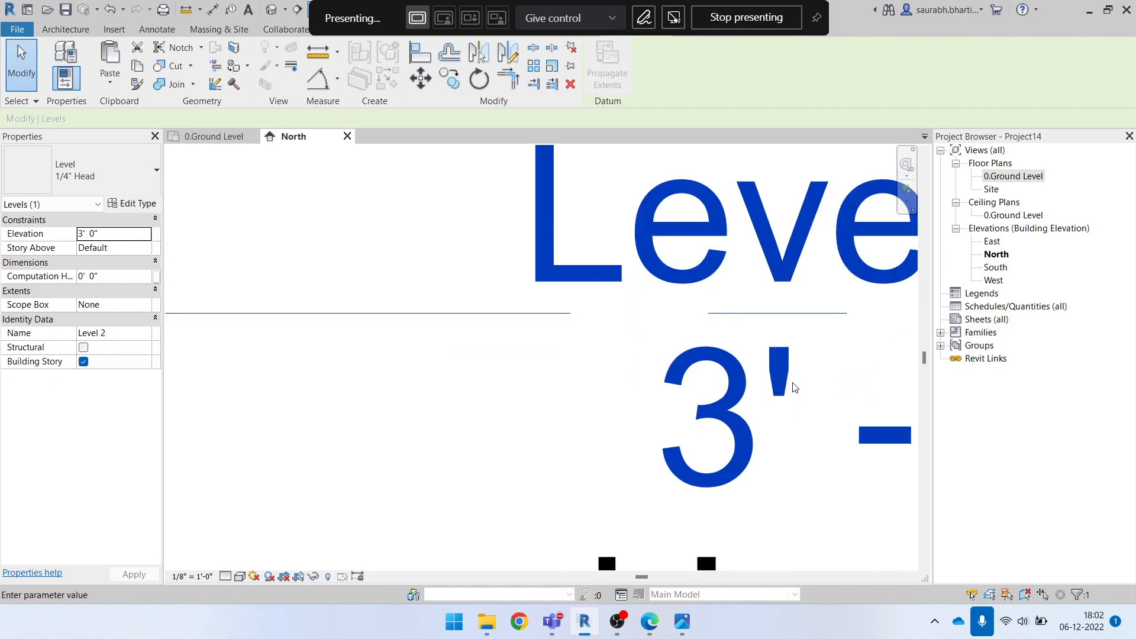
{"action": "scroll", "coordinate": [786, 385], "scroll_direction": "down", "scroll_amount": 4}
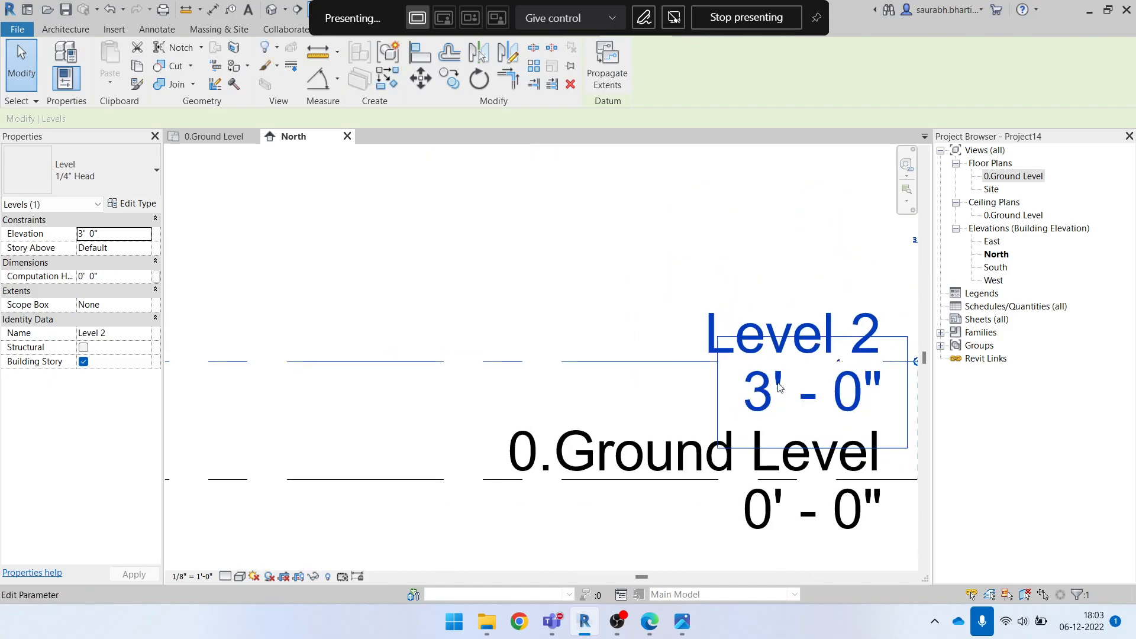
{"action": "scroll", "coordinate": [779, 400], "scroll_direction": "down", "scroll_amount": 5}
{"action": "key", "text": "Escape"}
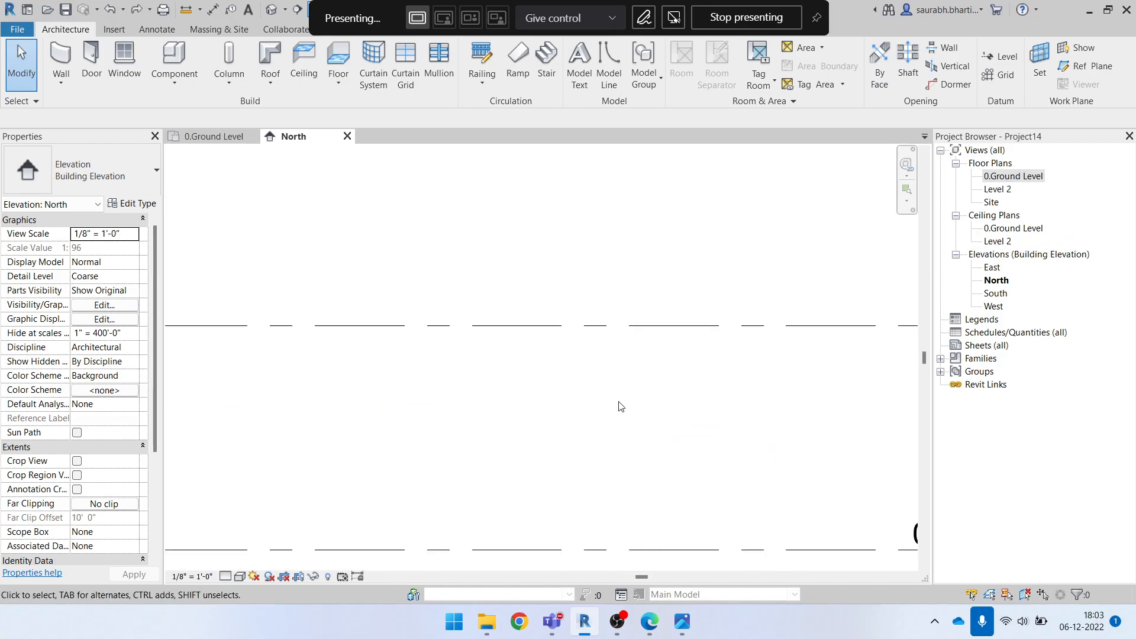
{"action": "scroll", "coordinate": [626, 383], "scroll_direction": "up", "scroll_amount": 1}
{"action": "scroll", "coordinate": [679, 377], "scroll_direction": "up", "scroll_amount": 3}
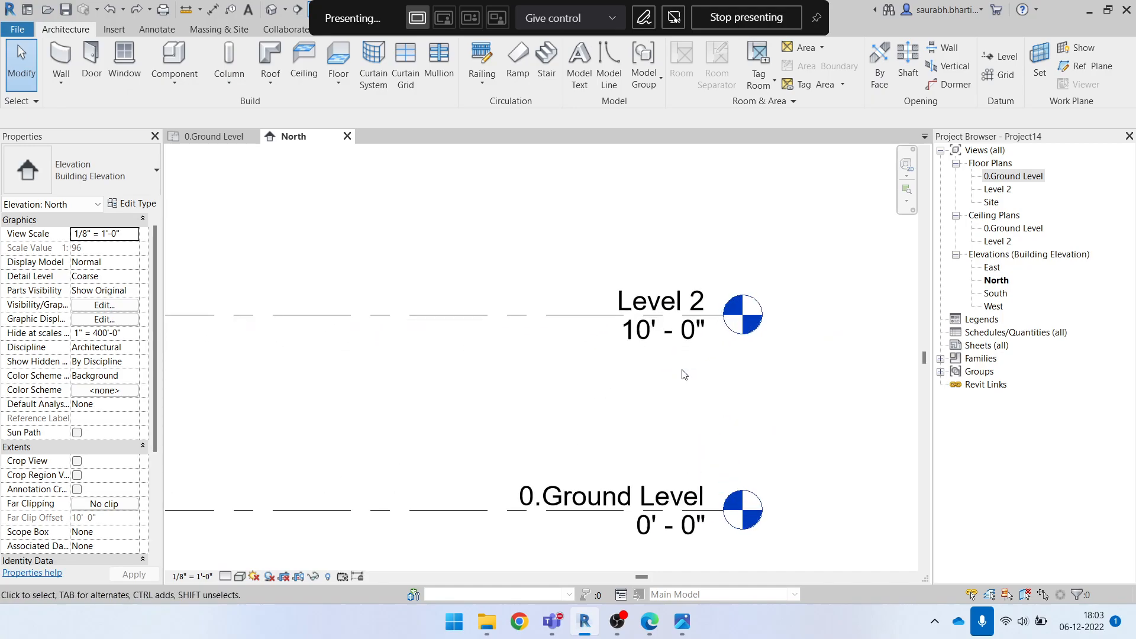
{"action": "scroll", "coordinate": [663, 340], "scroll_direction": "down", "scroll_amount": 1}
{"action": "left_click", "coordinate": [566, 328]}
{"action": "scroll", "coordinate": [750, 354], "scroll_direction": "down", "scroll_amount": 3}
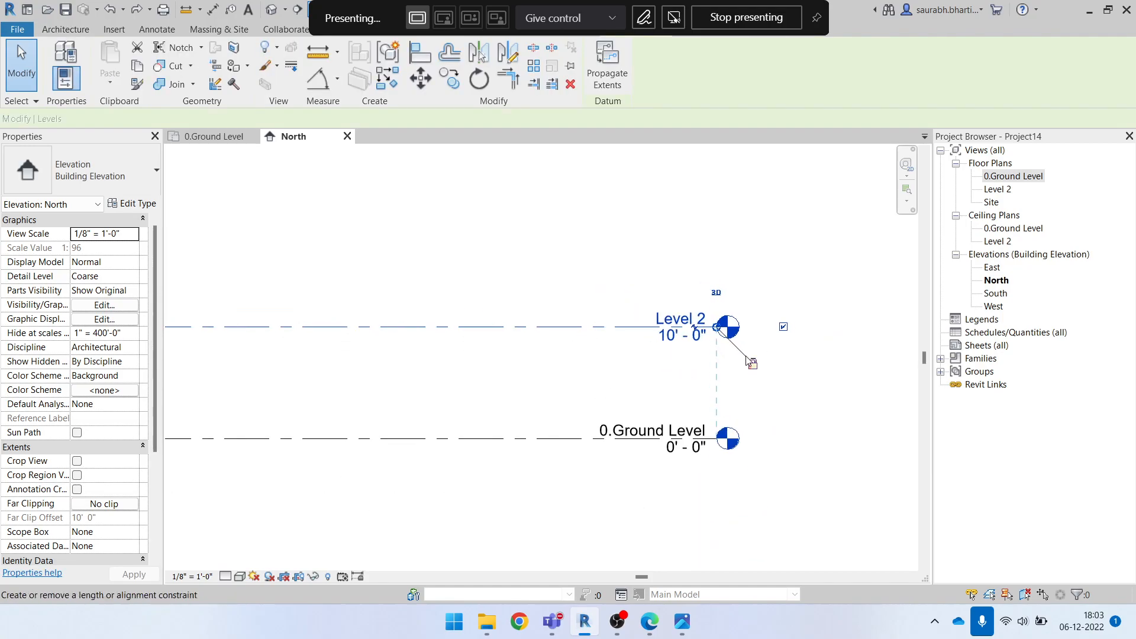
{"action": "left_click", "coordinate": [465, 271]}
{"action": "middle_click_drag", "start_coordinate": [490, 323], "coordinate": [706, 366]}
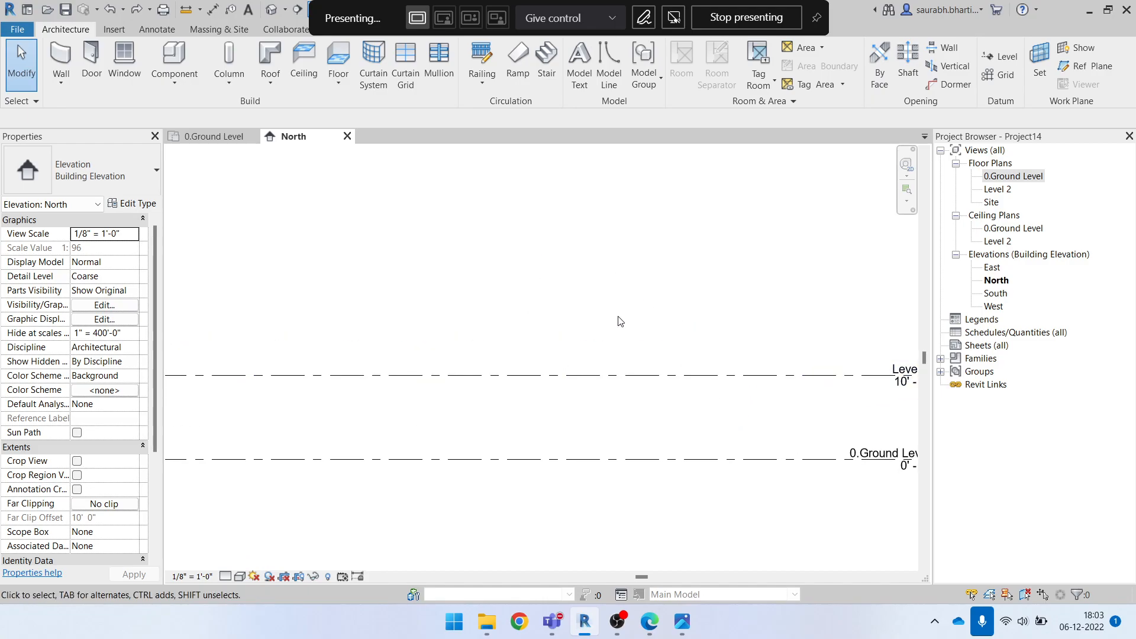
{"action": "scroll", "coordinate": [615, 379], "scroll_direction": "down", "scroll_amount": 1}
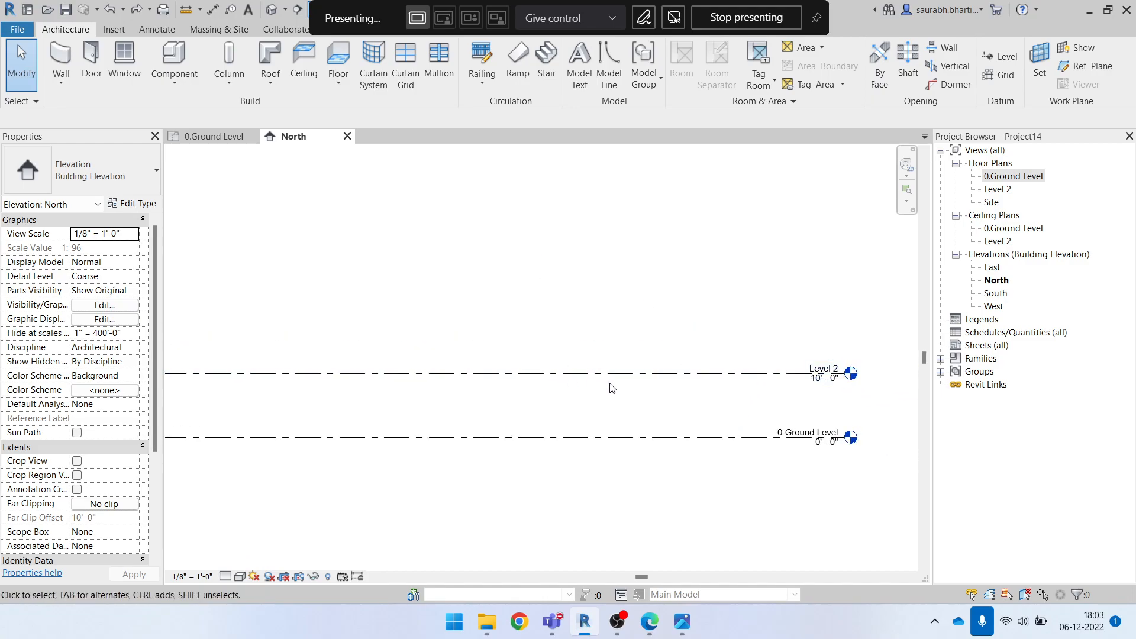
Draw a new level about 4' above 0.Ground Level, below Level 2, with both ends aligned to the existing levels
{"action": "left_click", "coordinate": [684, 373]}
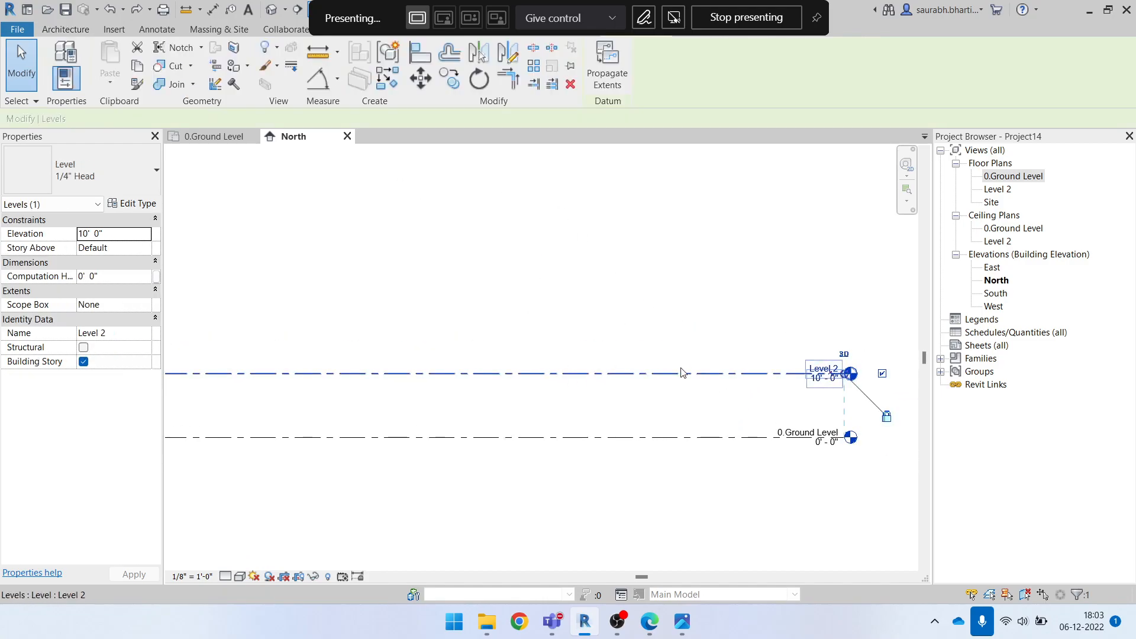
{"action": "left_click", "coordinate": [68, 30]}
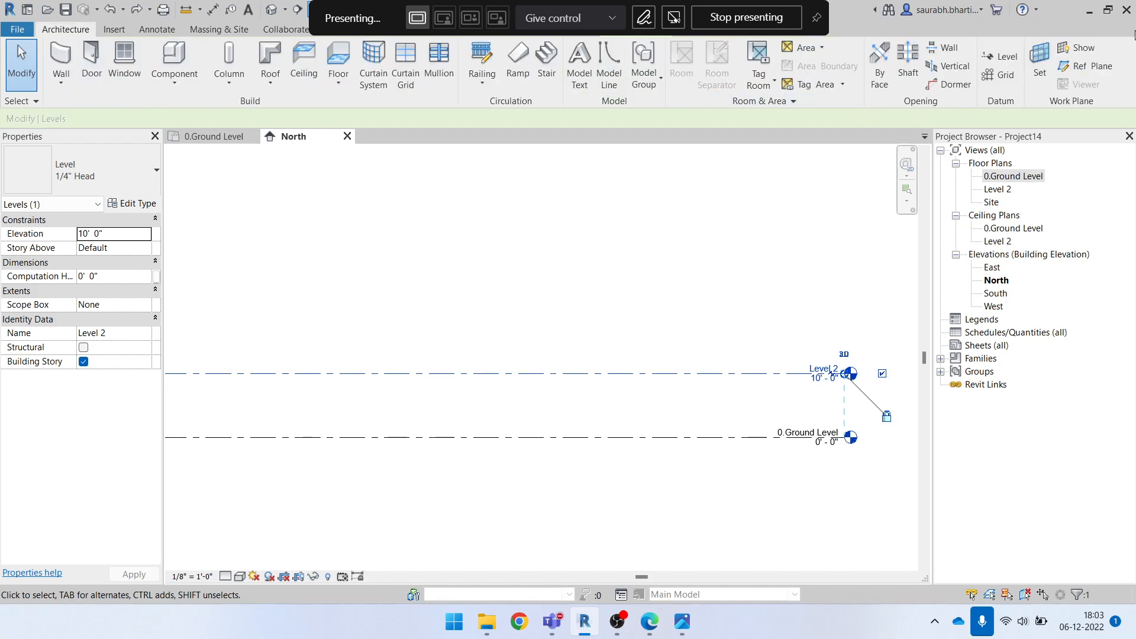
{"action": "left_click", "coordinate": [996, 57]}
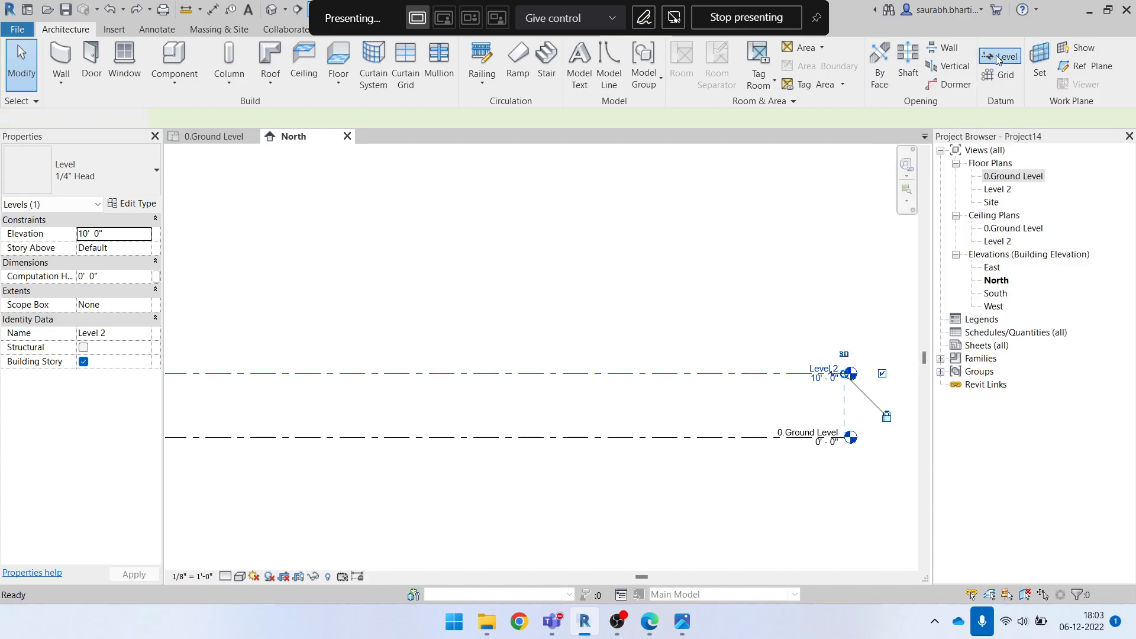
{"action": "middle_click_drag", "start_coordinate": [466, 416], "coordinate": [596, 396]}
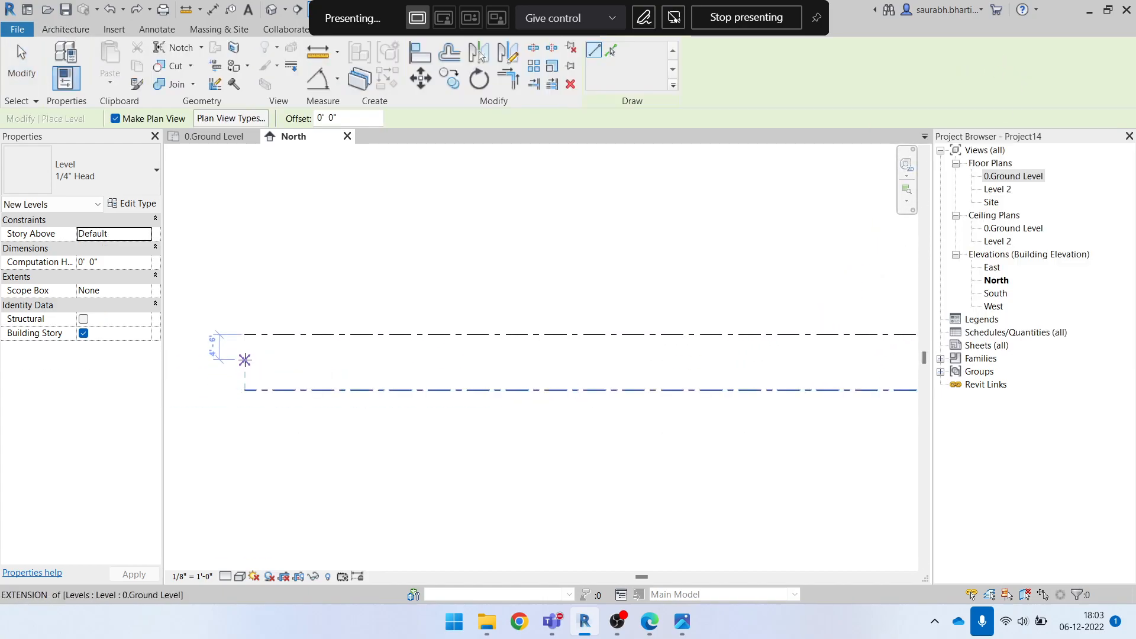
{"action": "left_click", "coordinate": [244, 367]}
{"action": "middle_click_drag", "start_coordinate": [640, 379], "coordinate": [392, 397]}
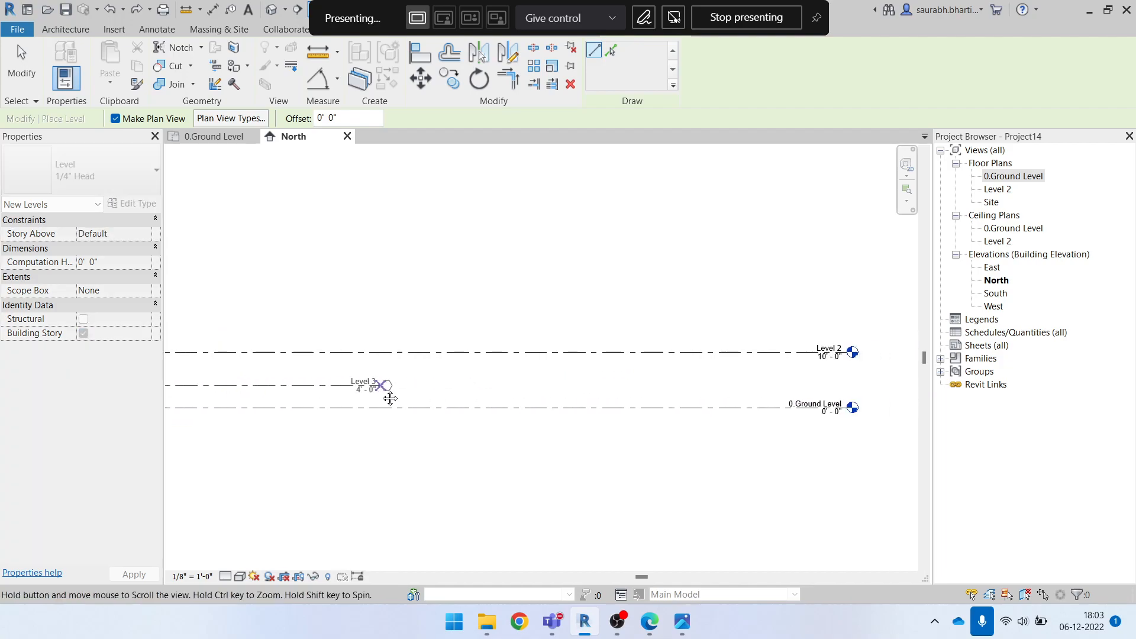
{"action": "left_click", "coordinate": [852, 386]}
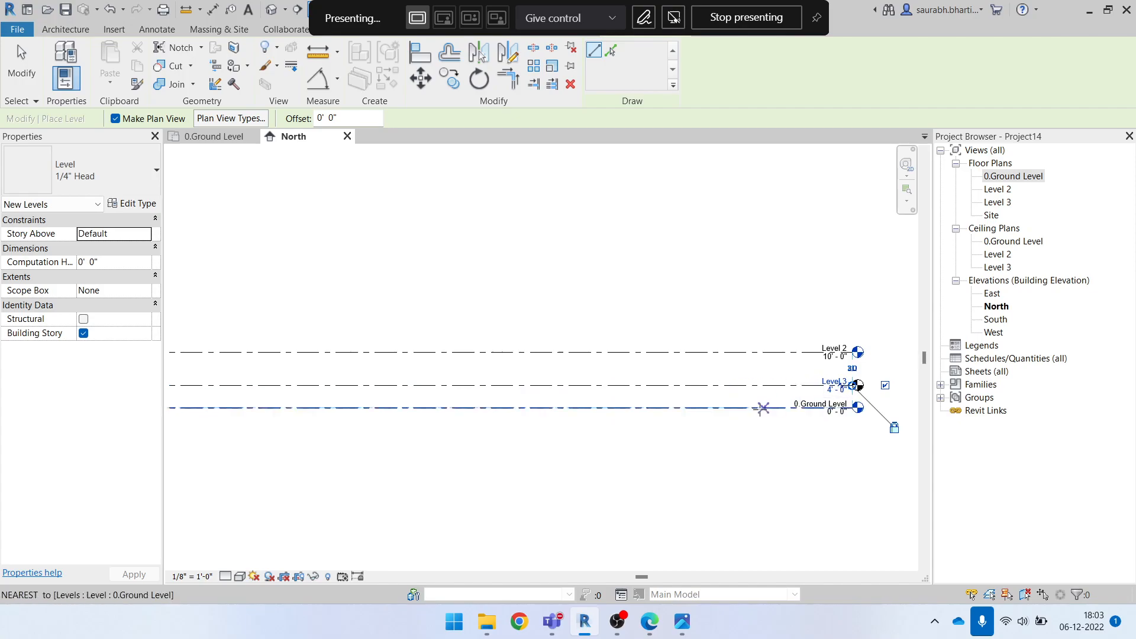
{"action": "scroll", "coordinate": [734, 384], "scroll_direction": "down", "scroll_amount": 2}
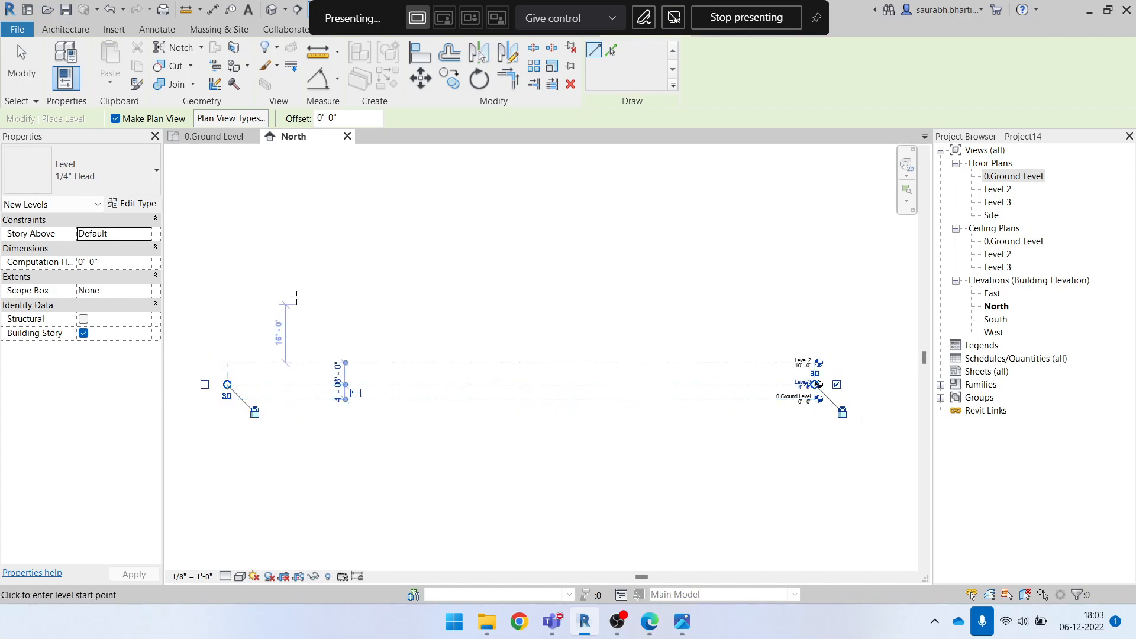
{"action": "left_click", "coordinate": [246, 245]}
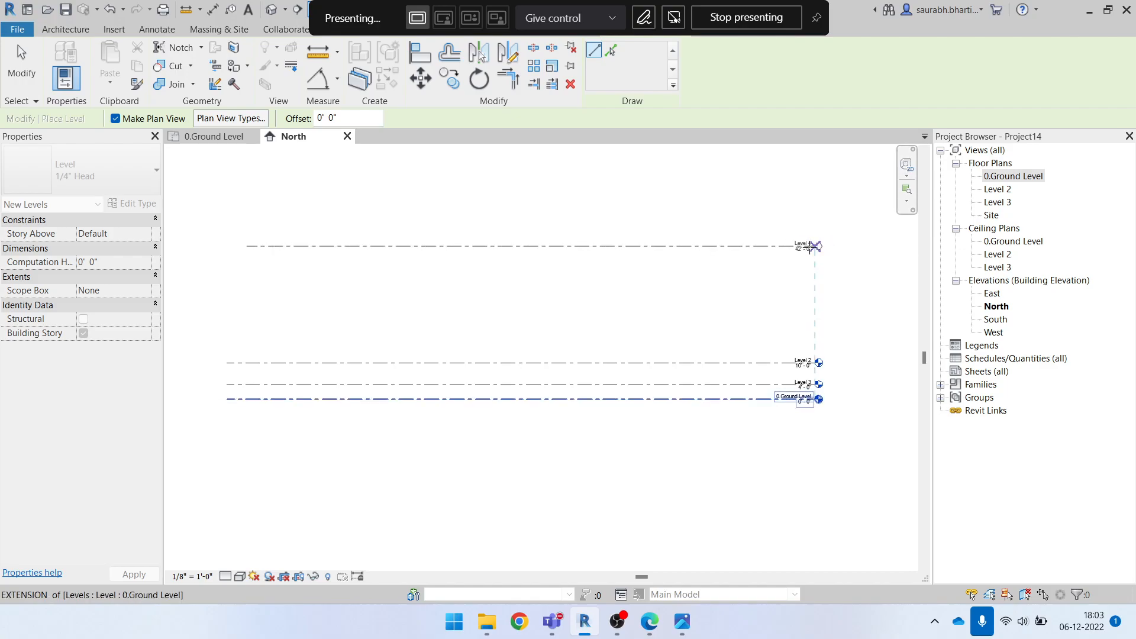
{"action": "key", "text": "Escape"}
{"action": "key", "text": "Escape"}
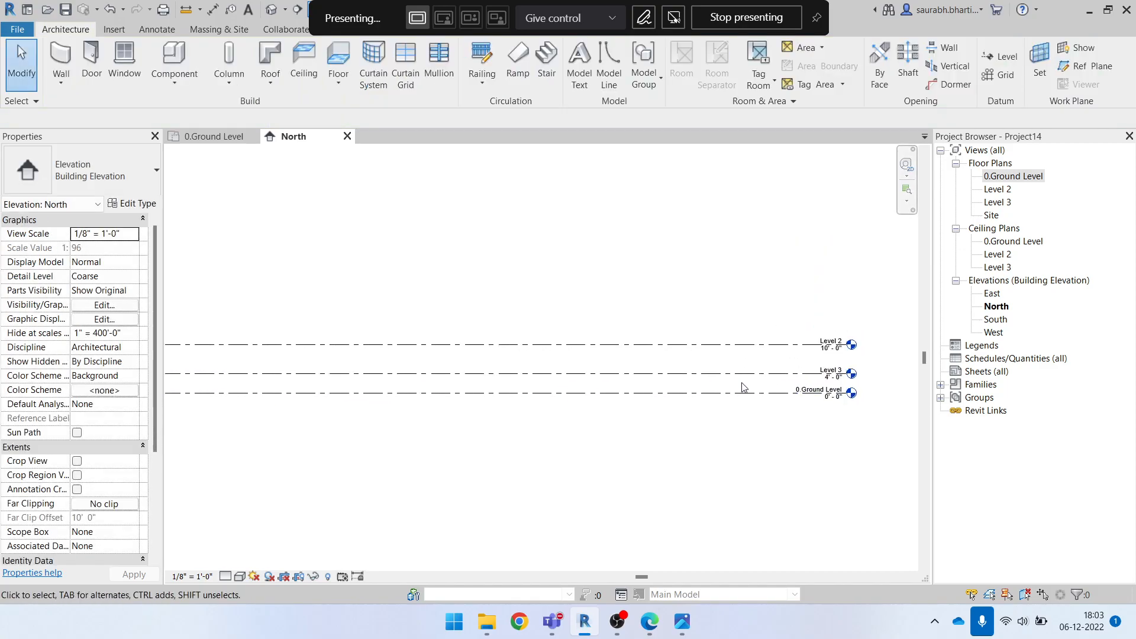
Set the elevation of the new level between 0.Ground Level and Level 2 to 3'
{"action": "left_click", "coordinate": [770, 373]}
{"action": "scroll", "coordinate": [792, 376], "scroll_direction": "up", "scroll_amount": 4}
{"action": "scroll", "coordinate": [791, 379], "scroll_direction": "up", "scroll_amount": 2}
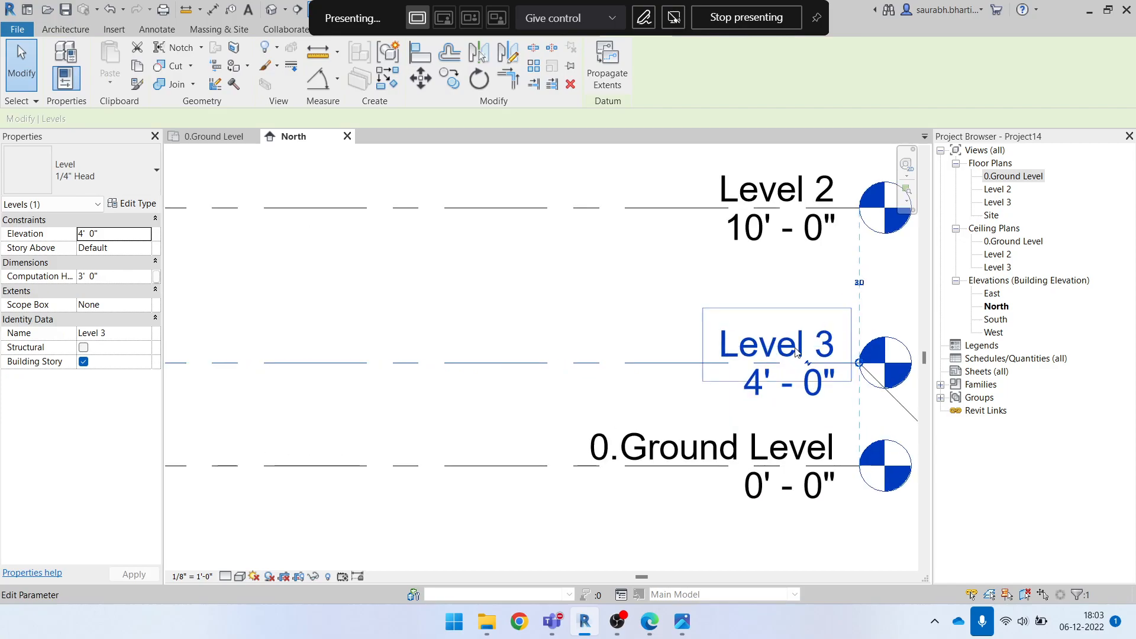
{"action": "left_click", "coordinate": [789, 394]}
{"action": "left_click", "coordinate": [714, 400]}
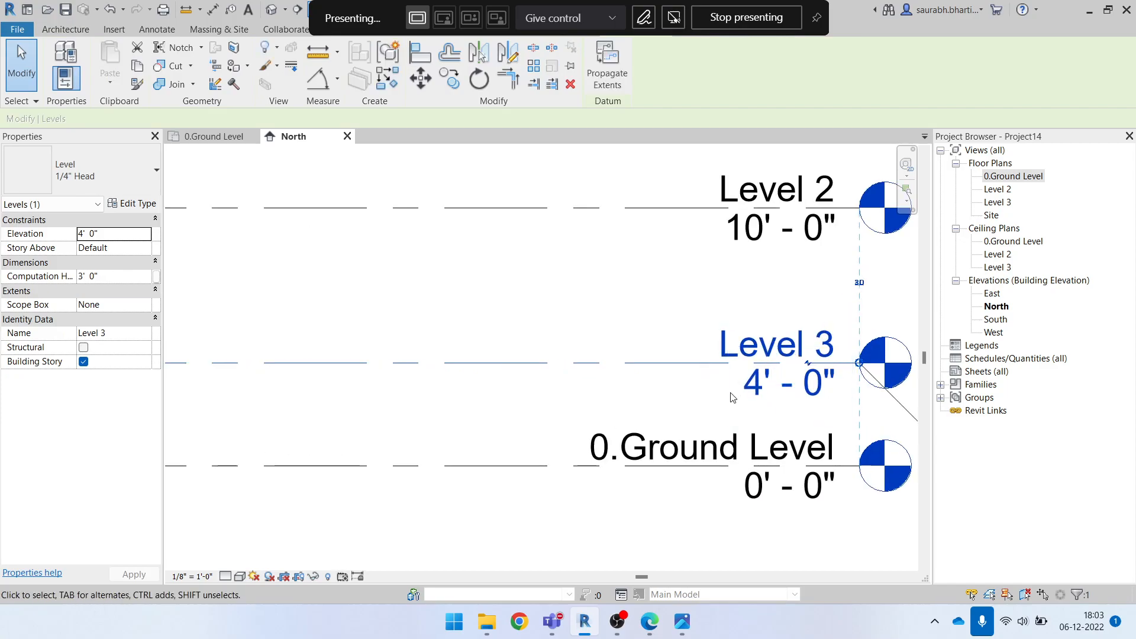
{"action": "left_click", "coordinate": [793, 385]}
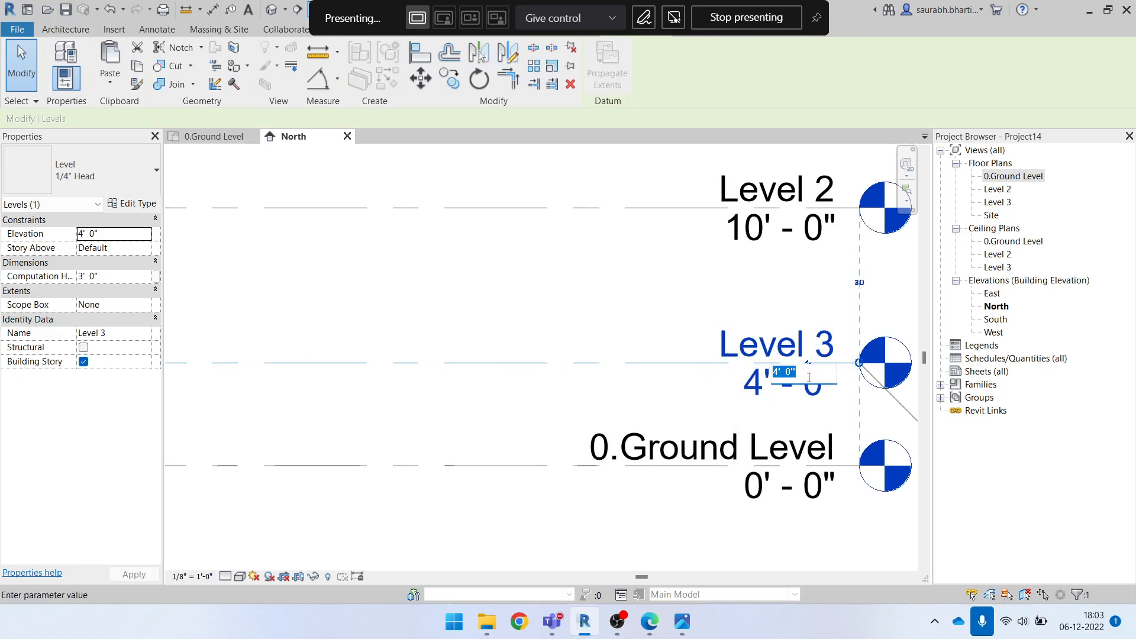
{"action": "type", "text": "3"}
{"action": "key", "text": "Return"}
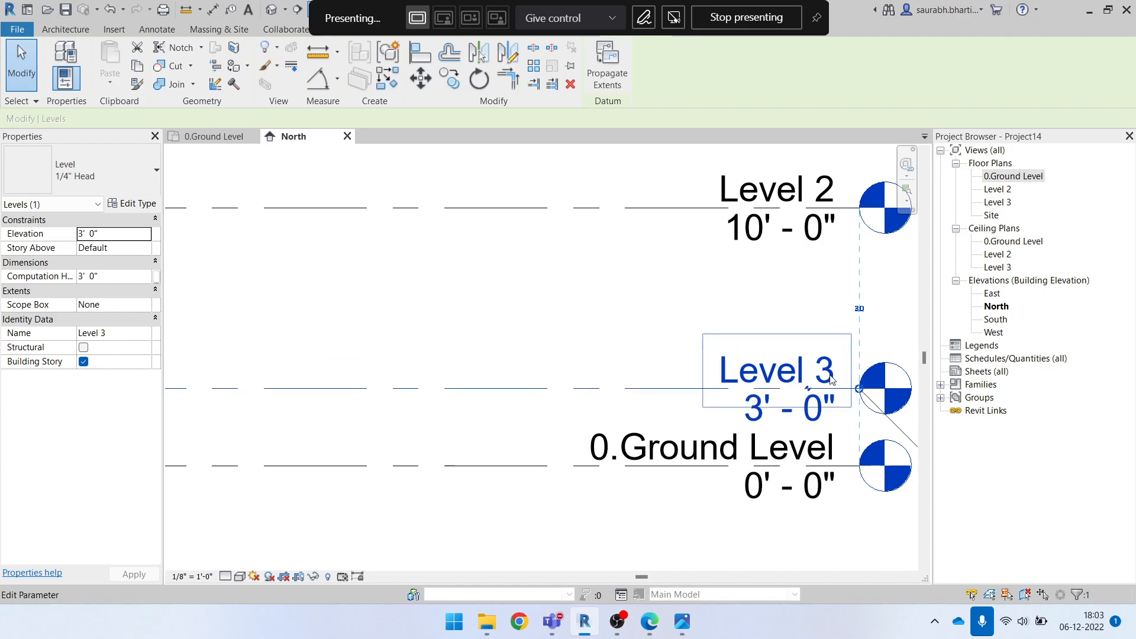
{"action": "key", "text": "Escape"}
{"action": "scroll", "coordinate": [711, 371], "scroll_direction": "down", "scroll_amount": 2}
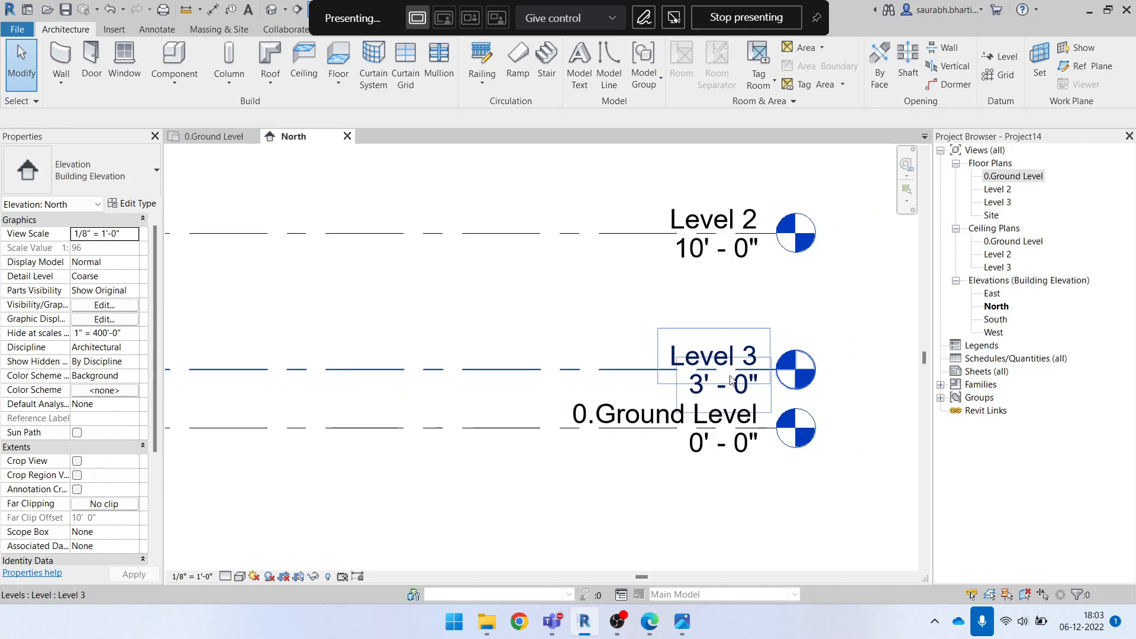
{"action": "scroll", "coordinate": [704, 385], "scroll_direction": "down", "scroll_amount": 1}
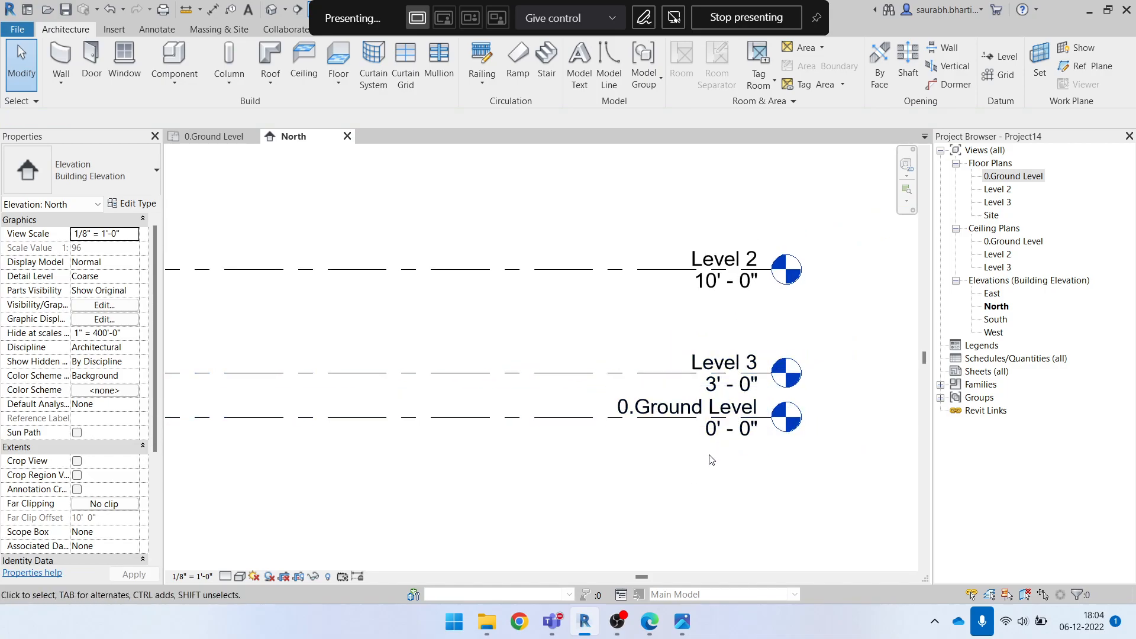
Add an elbow to the 0.Ground Level line so its head and label are offset below the neighbouring Level 3 label
{"action": "scroll", "coordinate": [681, 459], "scroll_direction": "up", "scroll_amount": 2}
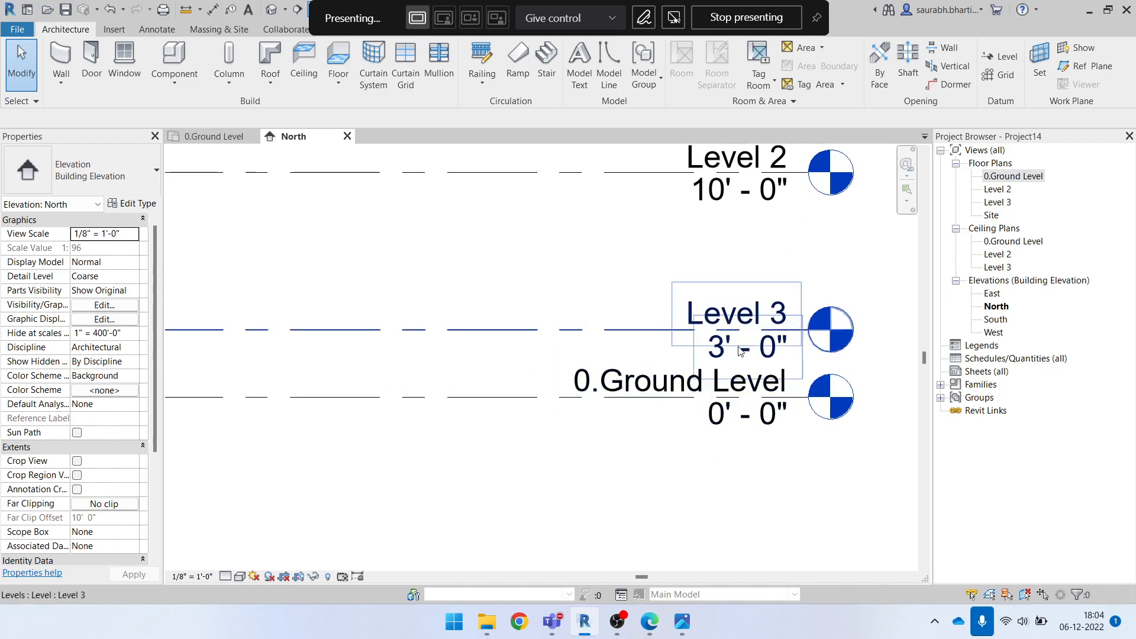
{"action": "left_click_drag", "start_coordinate": [497, 264], "coordinate": [888, 506]}
{"action": "left_click_drag", "start_coordinate": [523, 238], "coordinate": [811, 480]}
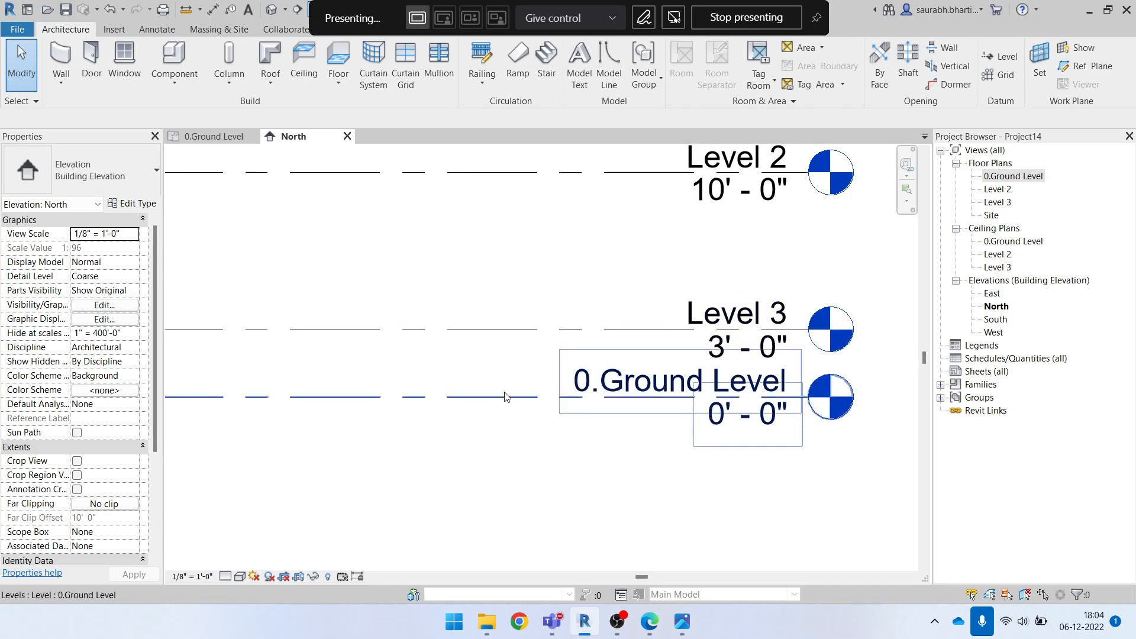
{"action": "left_click", "coordinate": [580, 417]}
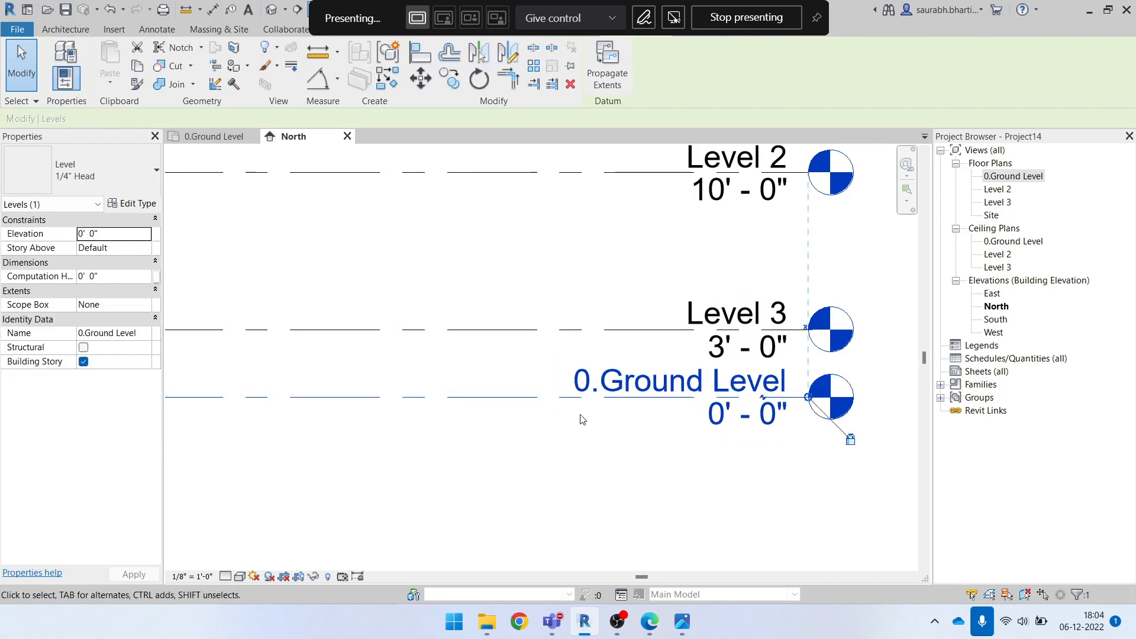
{"action": "left_click", "coordinate": [763, 400]}
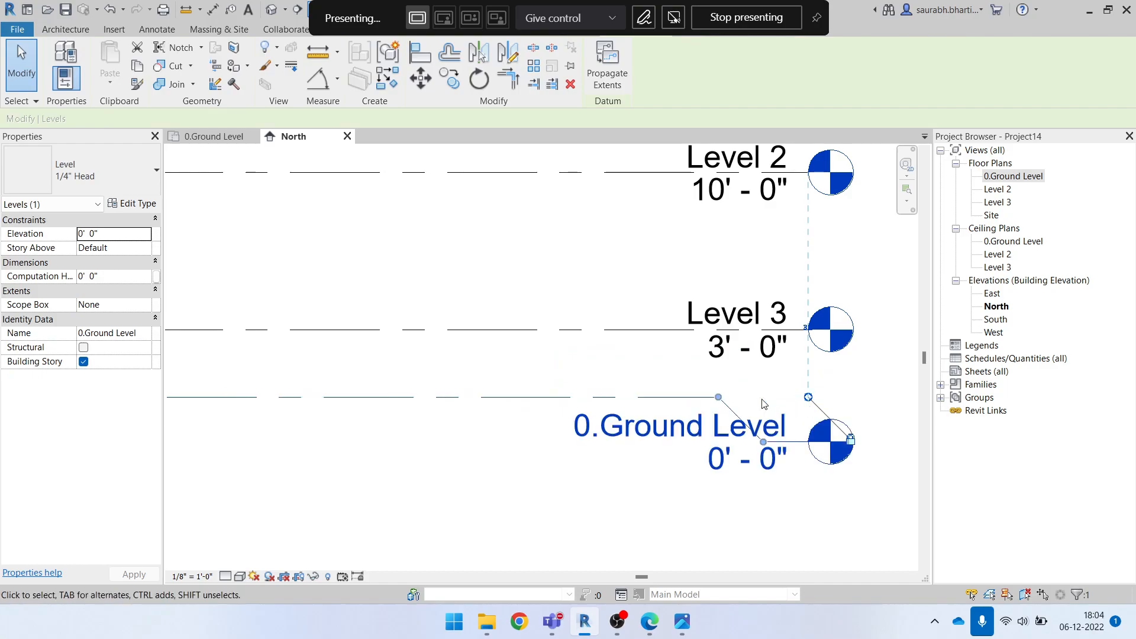
{"action": "left_click", "coordinate": [648, 486]}
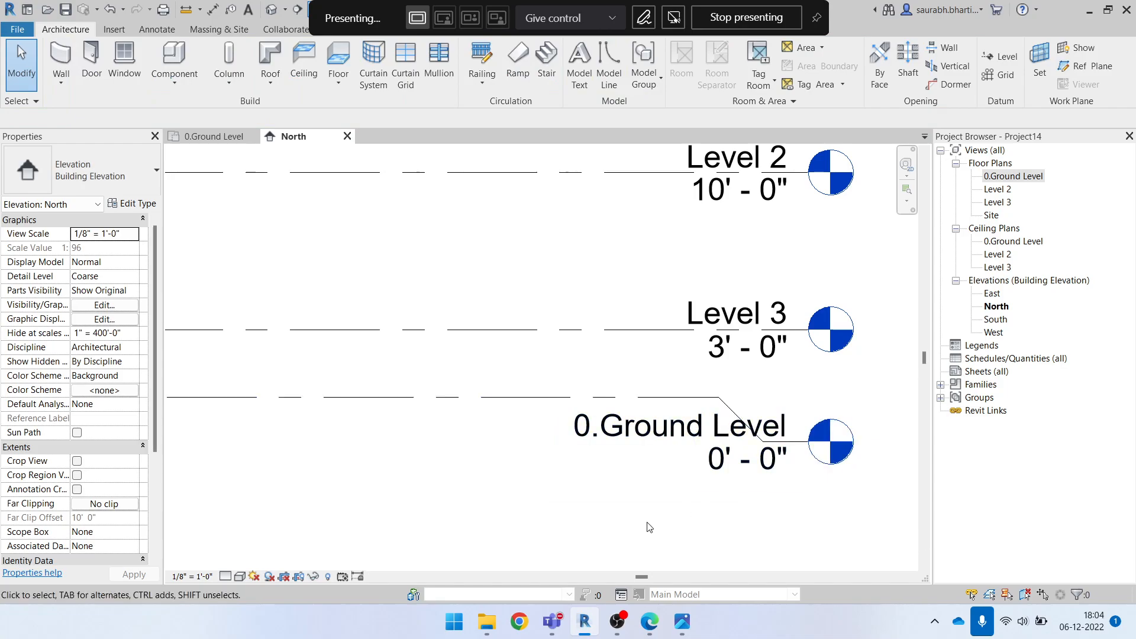
Rename Level 3 as 1.Ground Floor and rename its corresponding views too
{"action": "scroll", "coordinate": [606, 533], "scroll_direction": "down", "scroll_amount": 2}
{"action": "left_click", "coordinate": [733, 366]}
{"action": "left_click", "coordinate": [716, 365]}
{"action": "type", "text": "1.Gro"}
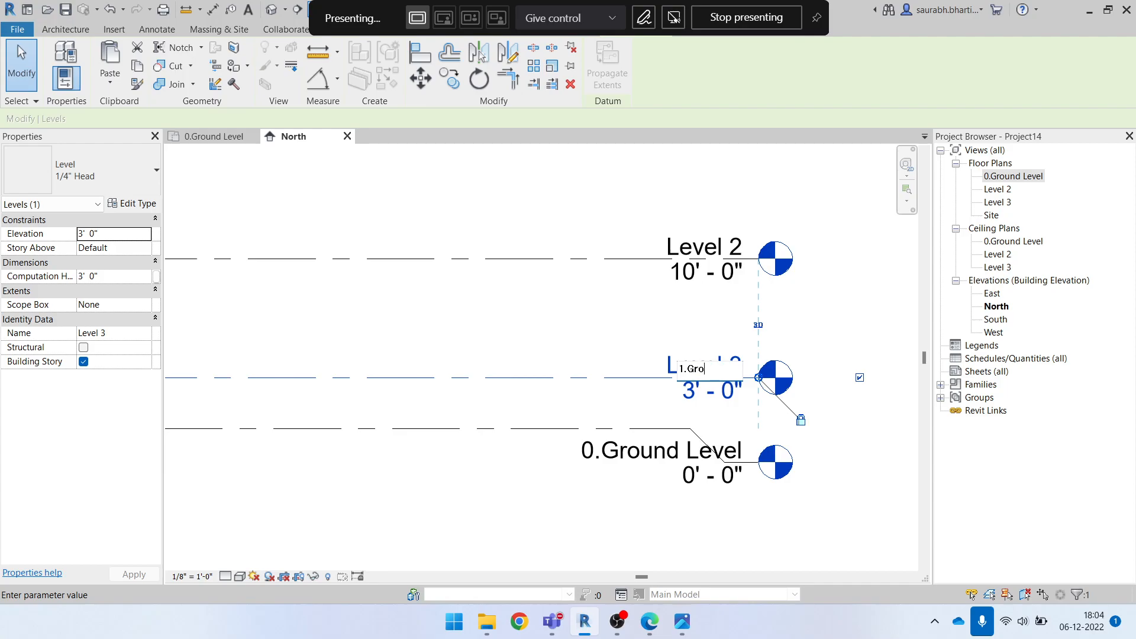
{"action": "type", "text": "und Floor"}
{"action": "key", "text": "Return"}
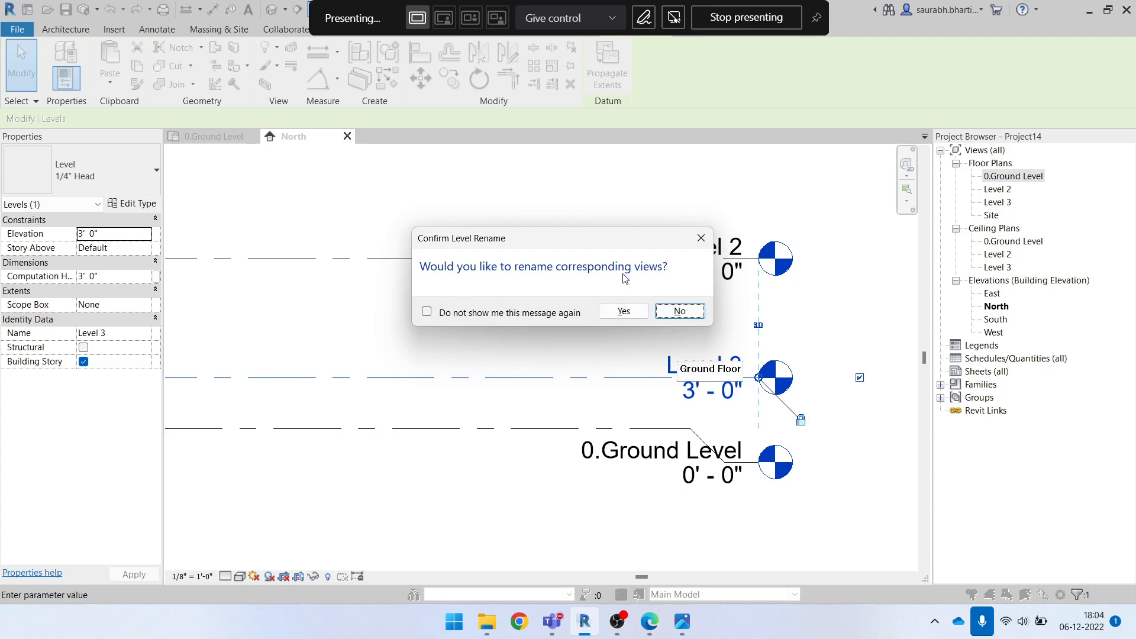
{"action": "left_click", "coordinate": [625, 311]}
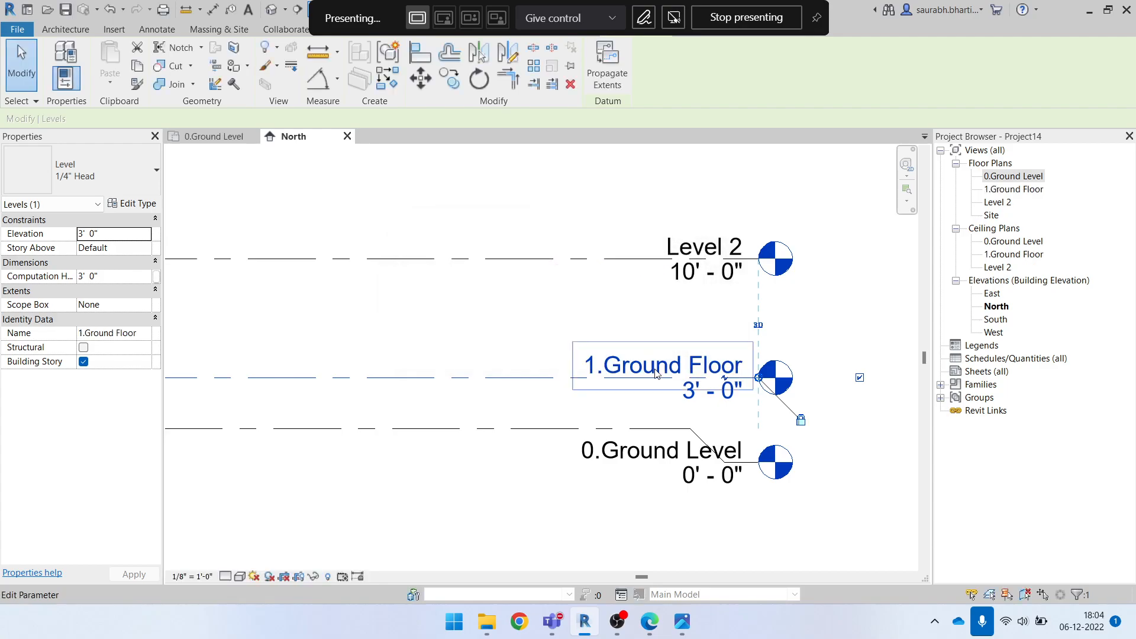
Rename Level 2 as 2.Second Floor, including its corresponding views
{"action": "scroll", "coordinate": [738, 449], "scroll_direction": "down", "scroll_amount": 2}
{"action": "left_click", "coordinate": [676, 358]}
{"action": "middle_click_drag", "start_coordinate": [677, 357], "coordinate": [728, 360]}
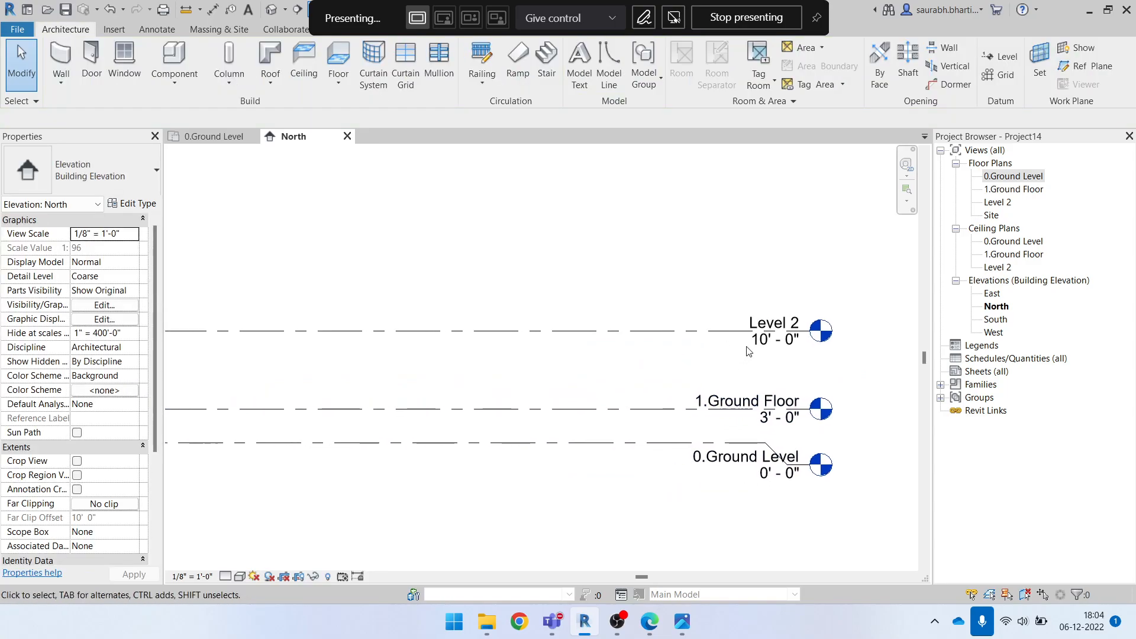
{"action": "double_click", "coordinate": [777, 324]}
{"action": "type", "text": "Second F"}
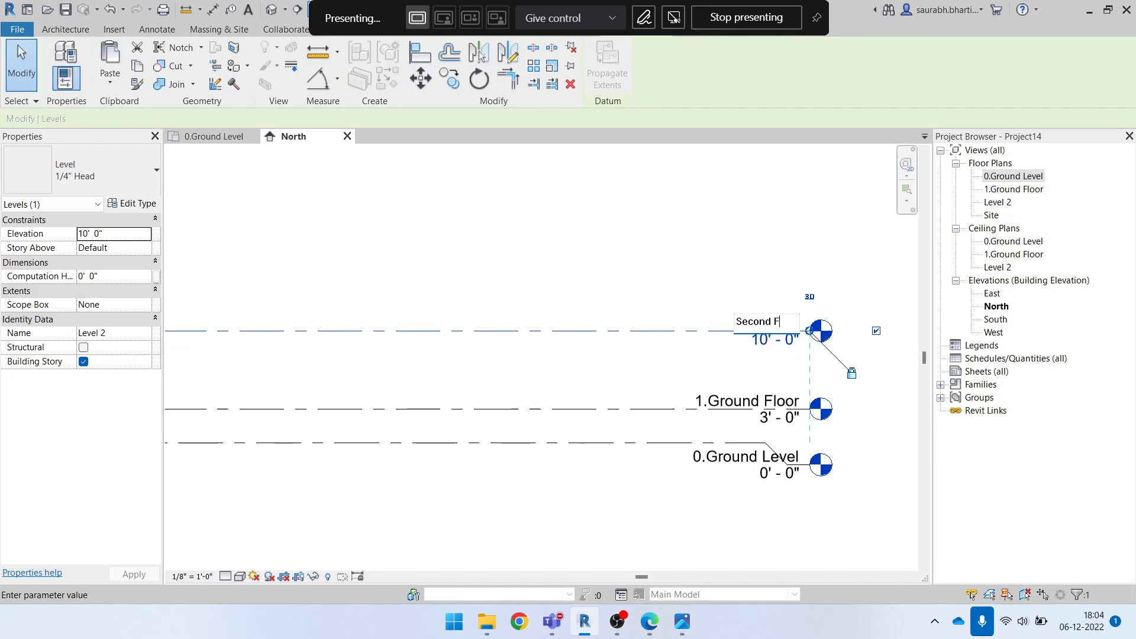
{"action": "type", "text": "2."}
{"action": "key", "text": "Return"}
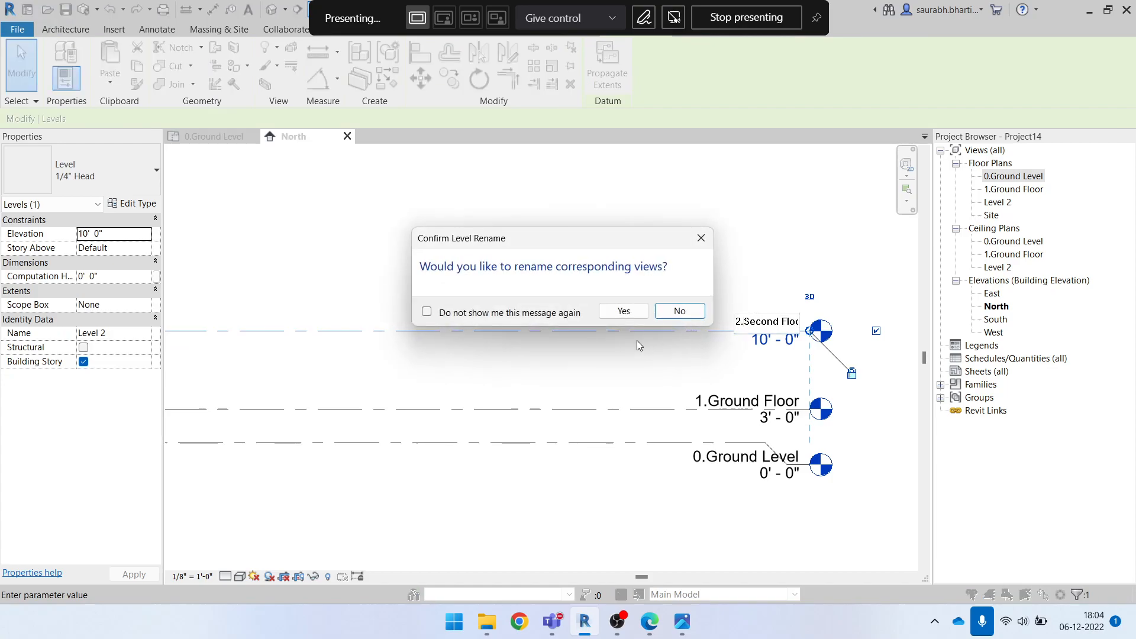
{"action": "left_click", "coordinate": [632, 309]}
{"action": "left_click", "coordinate": [681, 258]}
{"action": "scroll", "coordinate": [875, 376], "scroll_direction": "down", "scroll_amount": 2}
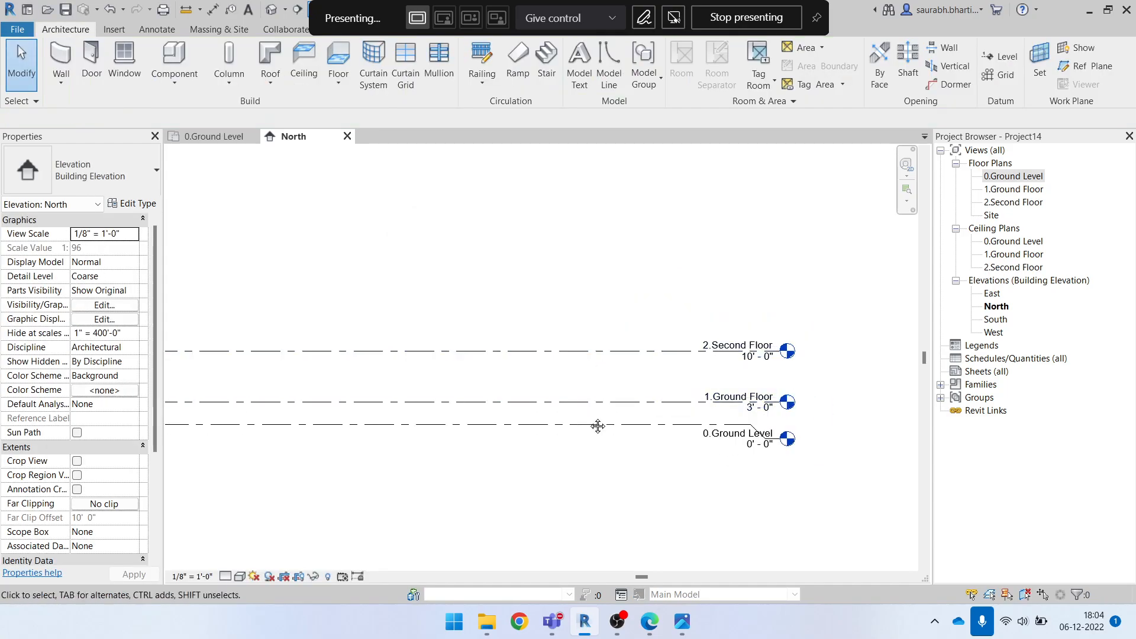
Check the floor names in the elevation PDF and rename 2.Second Floor as 2.First Floor, including its corresponding views
{"action": "left_click", "coordinate": [875, 375]}
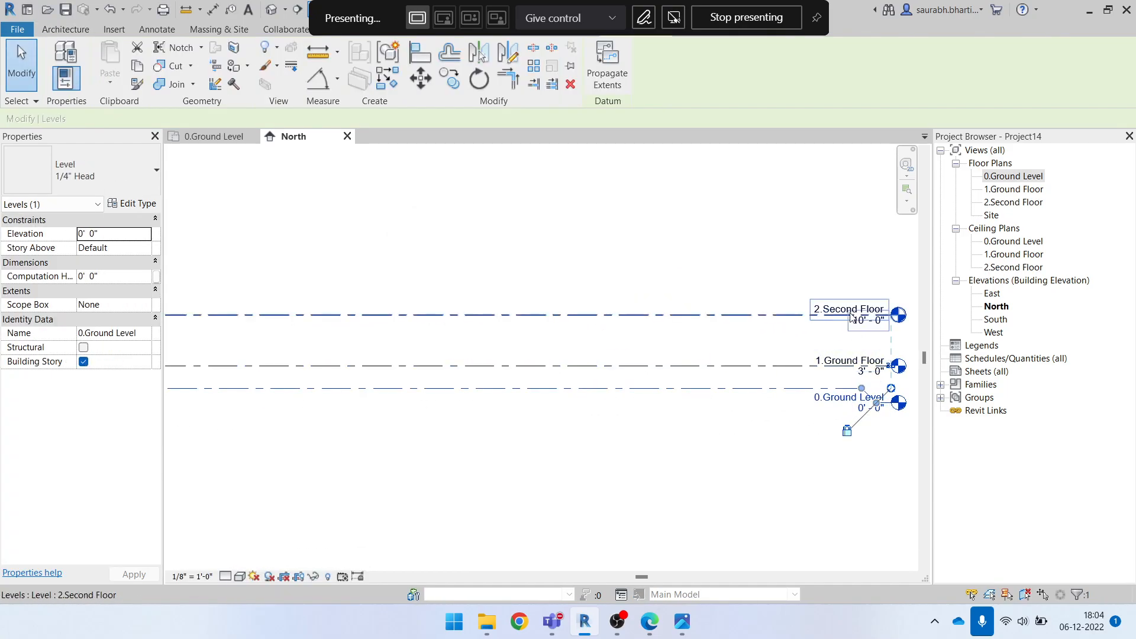
{"action": "left_click", "coordinate": [676, 315]}
{"action": "left_click", "coordinate": [650, 622]}
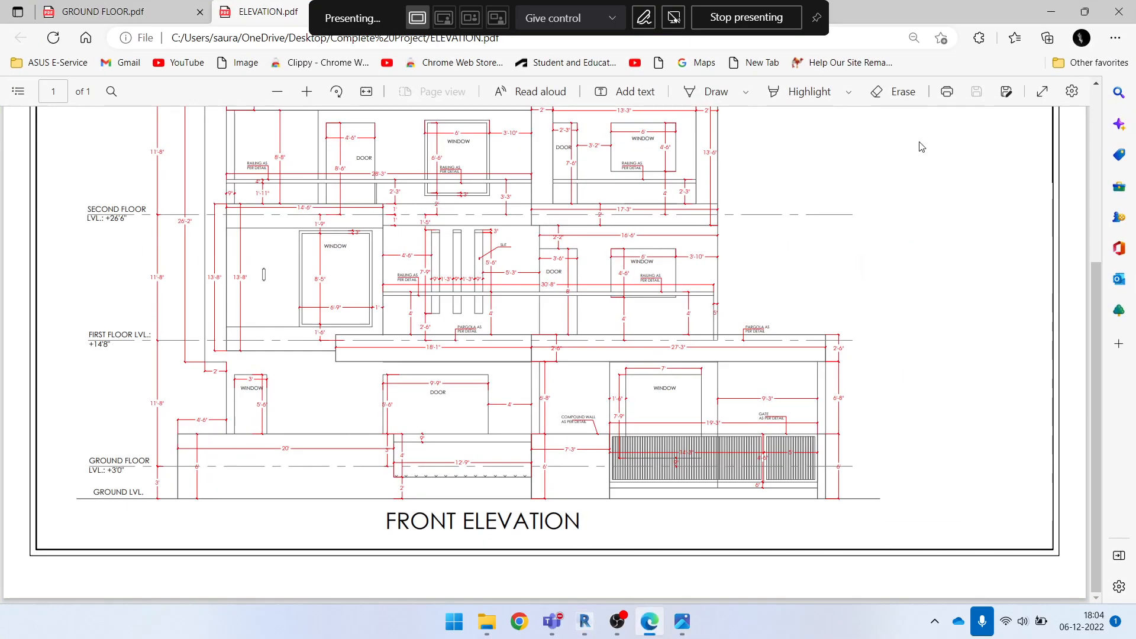
{"action": "left_click", "coordinate": [1051, 12]}
{"action": "left_click", "coordinate": [843, 304]}
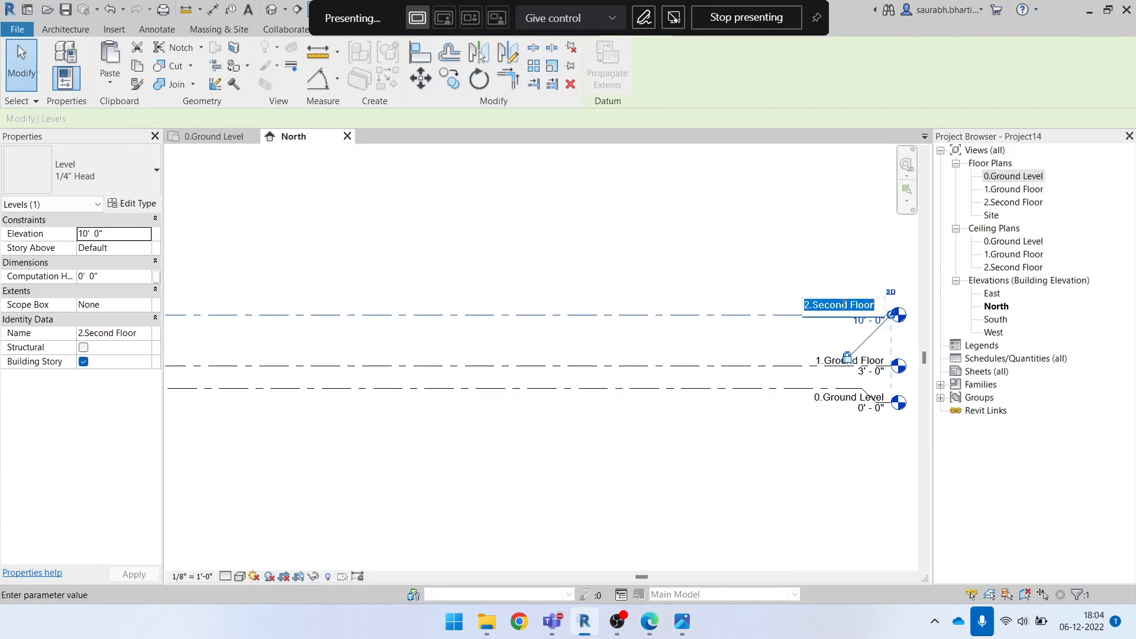
{"action": "scroll", "coordinate": [843, 305], "scroll_direction": "up", "scroll_amount": 3}
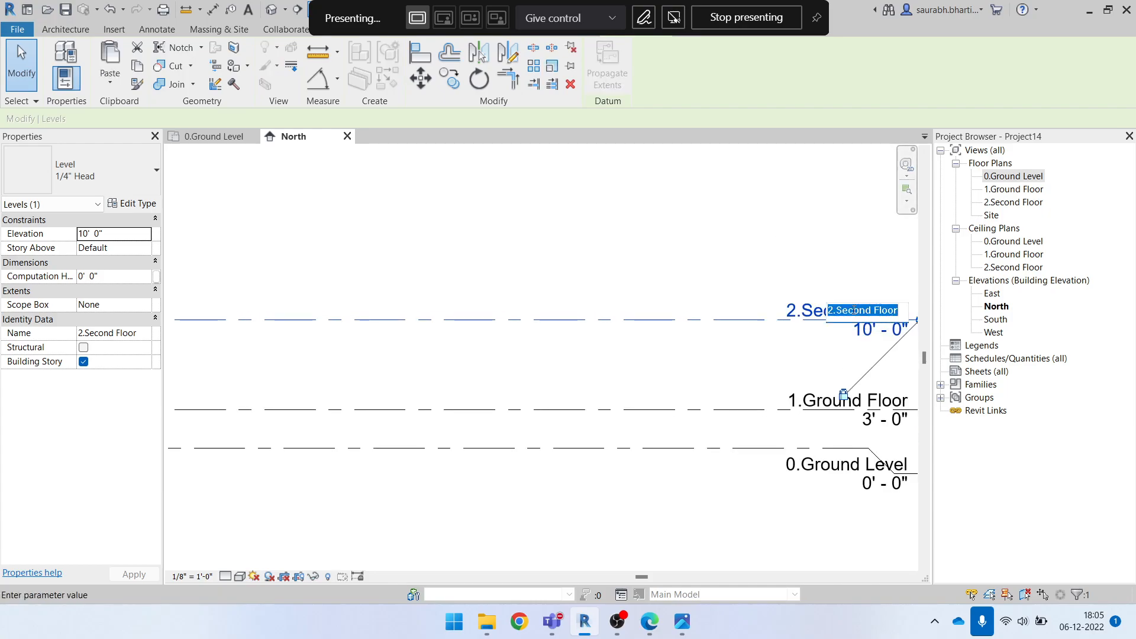
{"action": "left_click_drag", "start_coordinate": [870, 313], "coordinate": [843, 318]}
{"action": "type", "text": "First"}
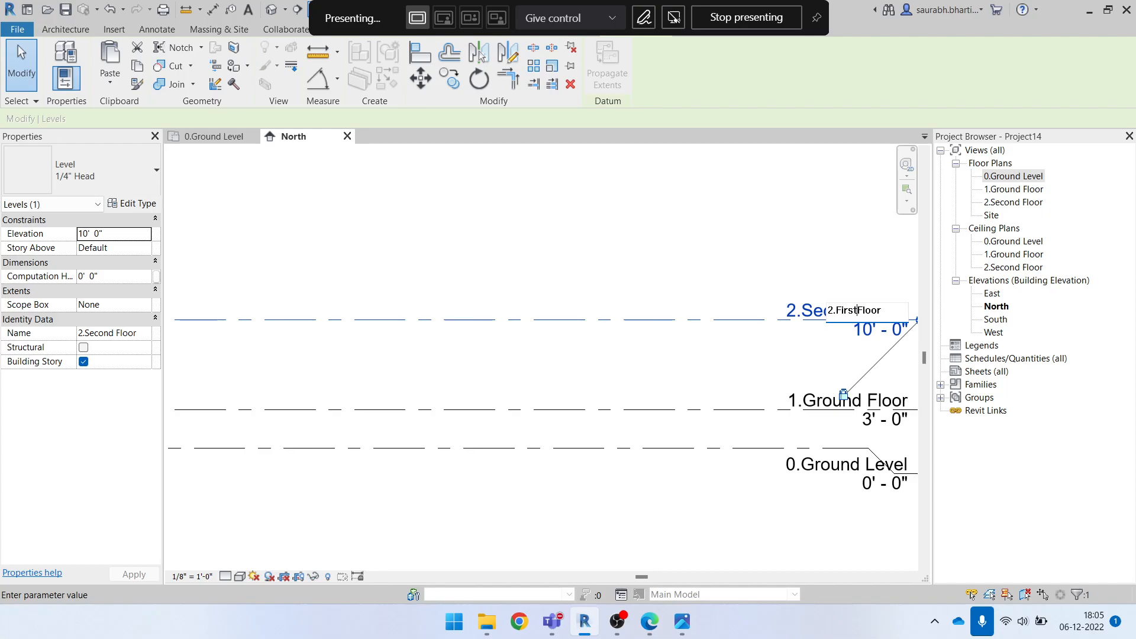
{"action": "key", "text": "Return"}
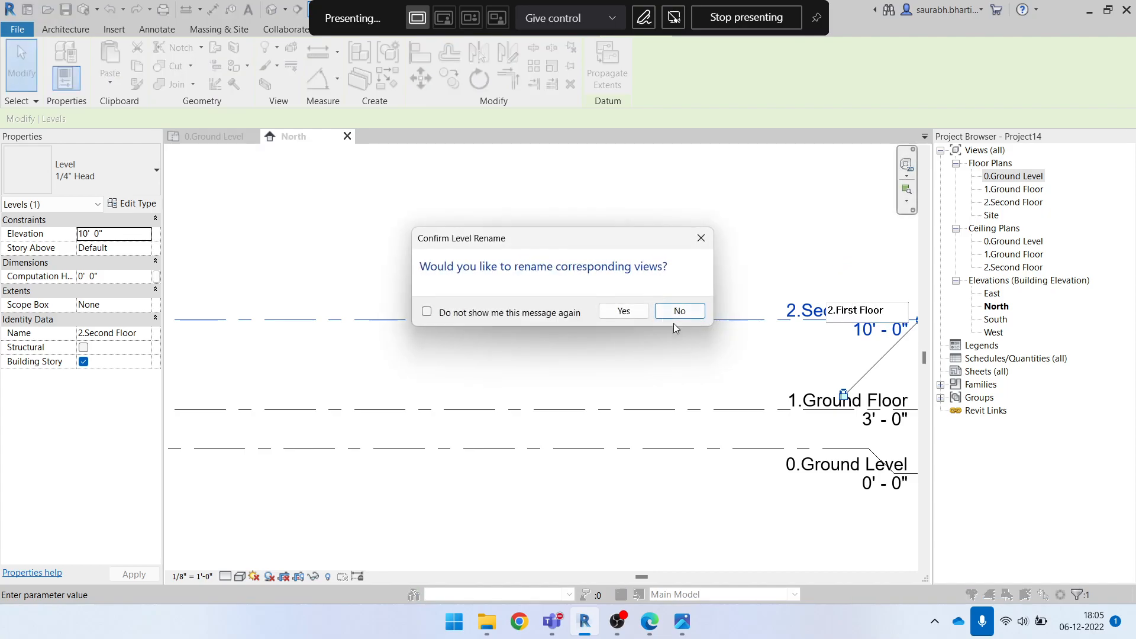
{"action": "left_click", "coordinate": [620, 310]}
{"action": "left_click", "coordinate": [595, 257]}
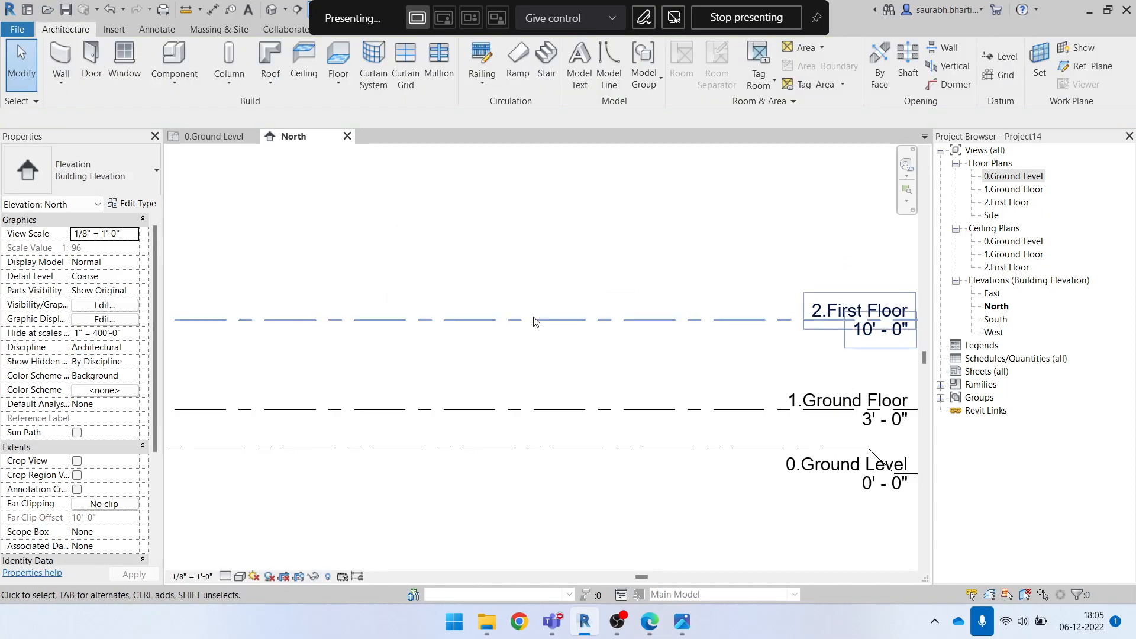
Look up the first floor height in the elevation PDF and set 2.First Floor's elevation to 14' 8"
{"action": "scroll", "coordinate": [557, 331], "scroll_direction": "down", "scroll_amount": 1}
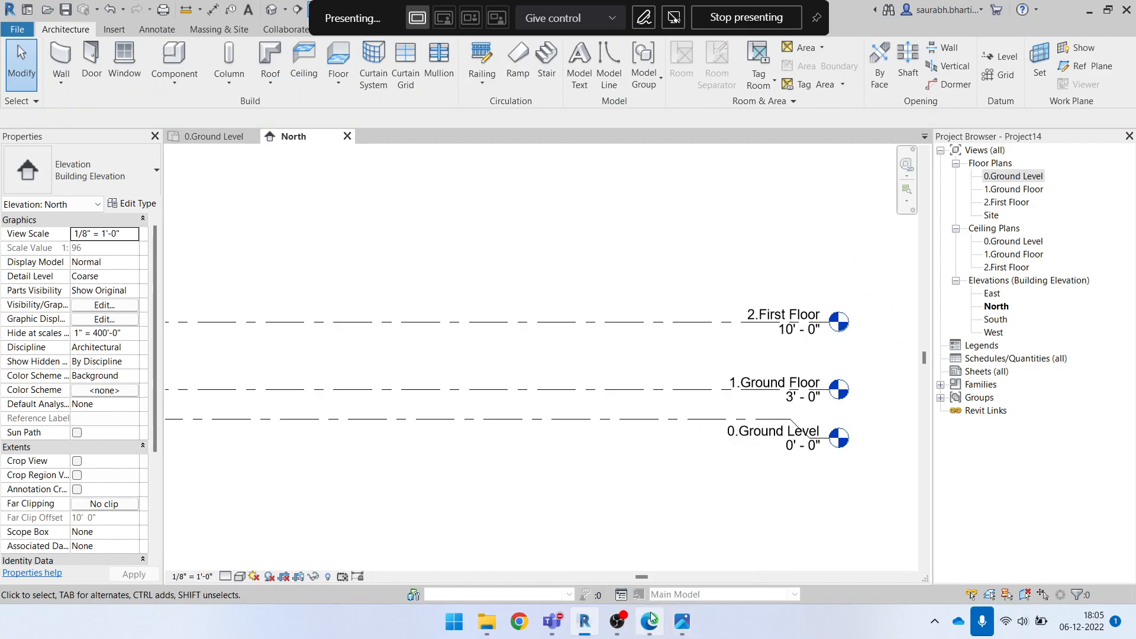
{"action": "left_click", "coordinate": [654, 631]}
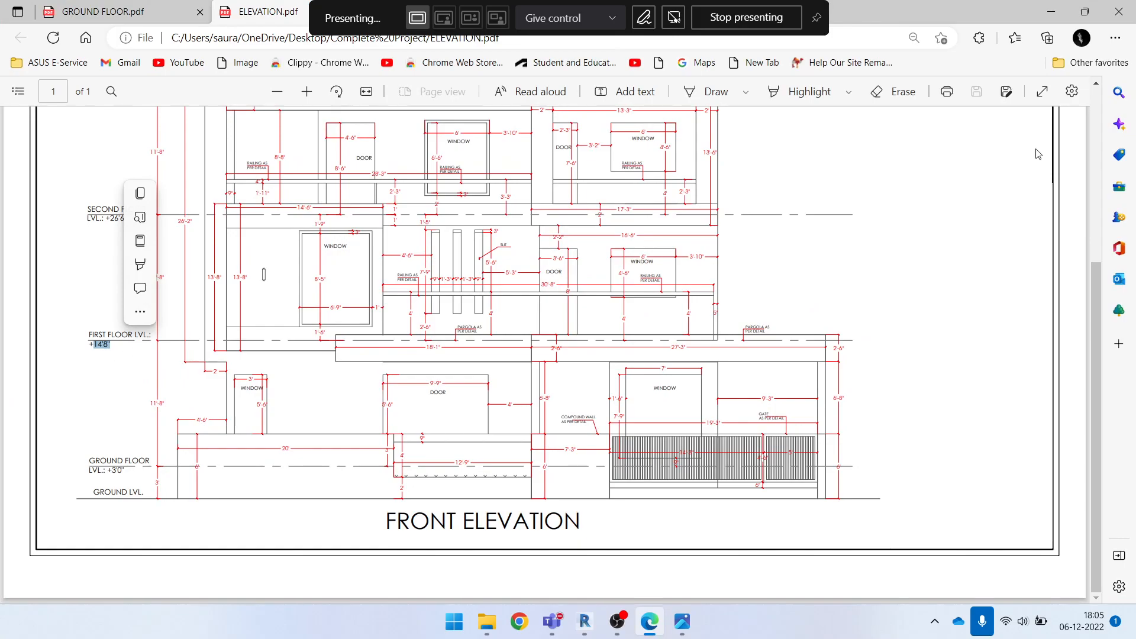
{"action": "left_click", "coordinate": [1051, 12]}
{"action": "scroll", "coordinate": [803, 324], "scroll_direction": "up", "scroll_amount": 3}
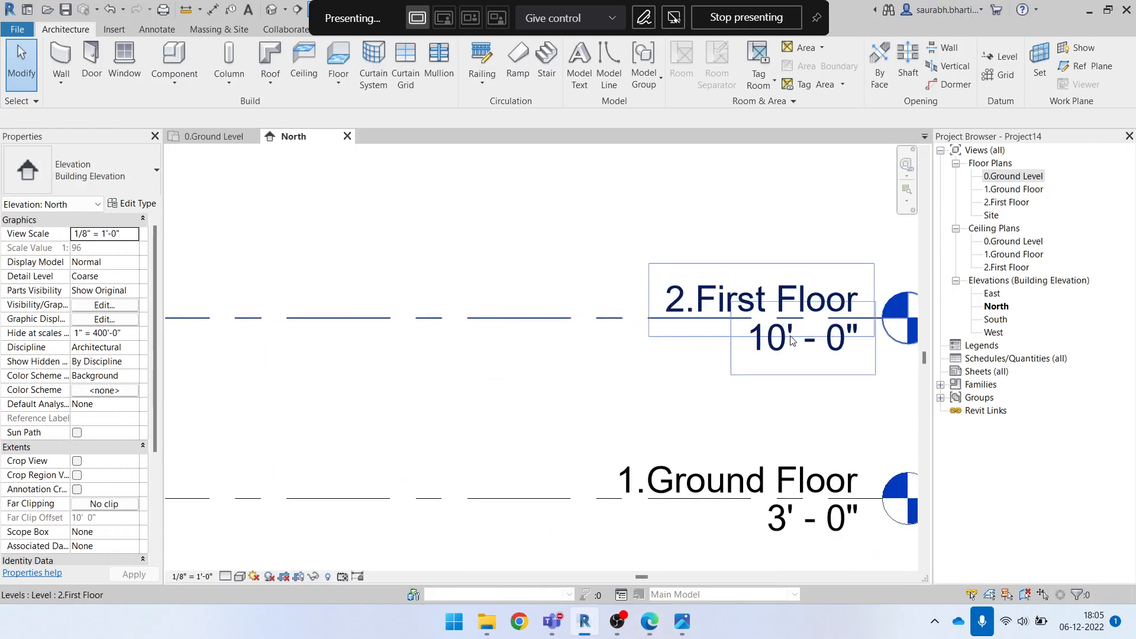
{"action": "left_click", "coordinate": [835, 354]}
{"action": "left_click", "coordinate": [781, 354]}
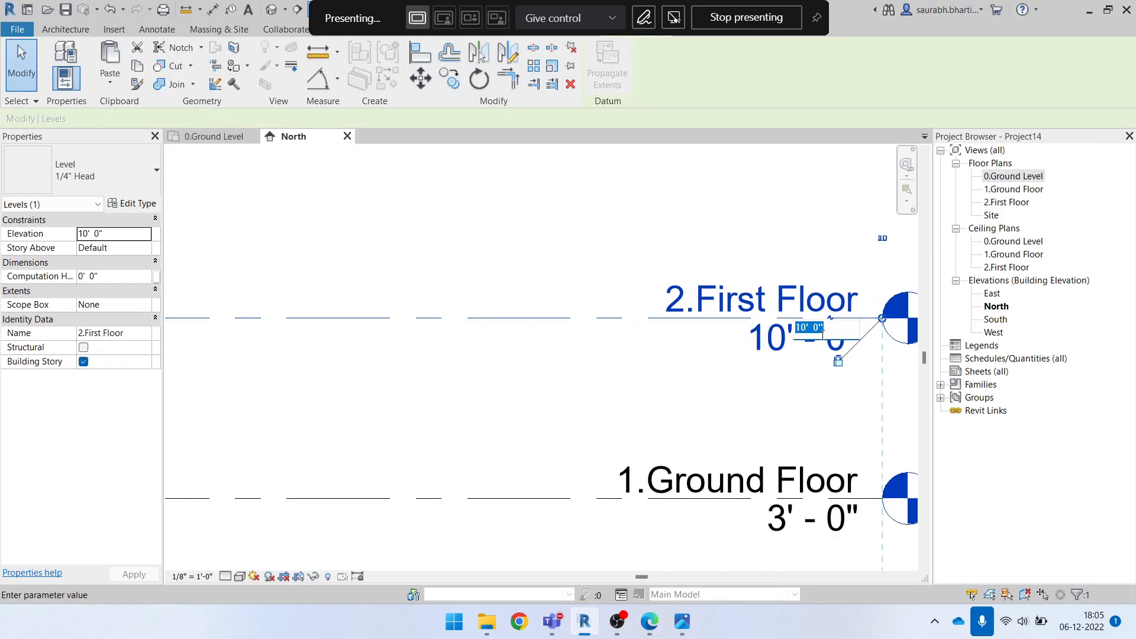
{"action": "type", "text": "14' - 8\""}
{"action": "key", "text": "Return"}
{"action": "scroll", "coordinate": [819, 337], "scroll_direction": "down", "scroll_amount": 2}
{"action": "key", "text": "Escape"}
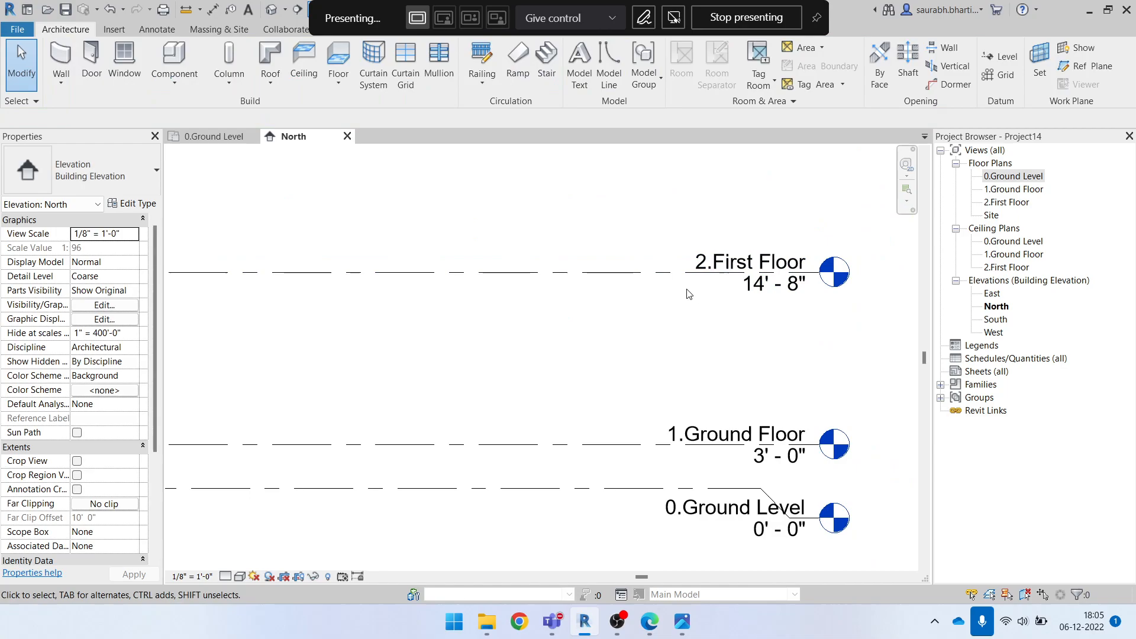
Look up the second floor level height in the elevation PDF, then return to the North elevation in Revit
{"action": "scroll", "coordinate": [717, 327], "scroll_direction": "down", "scroll_amount": 2}
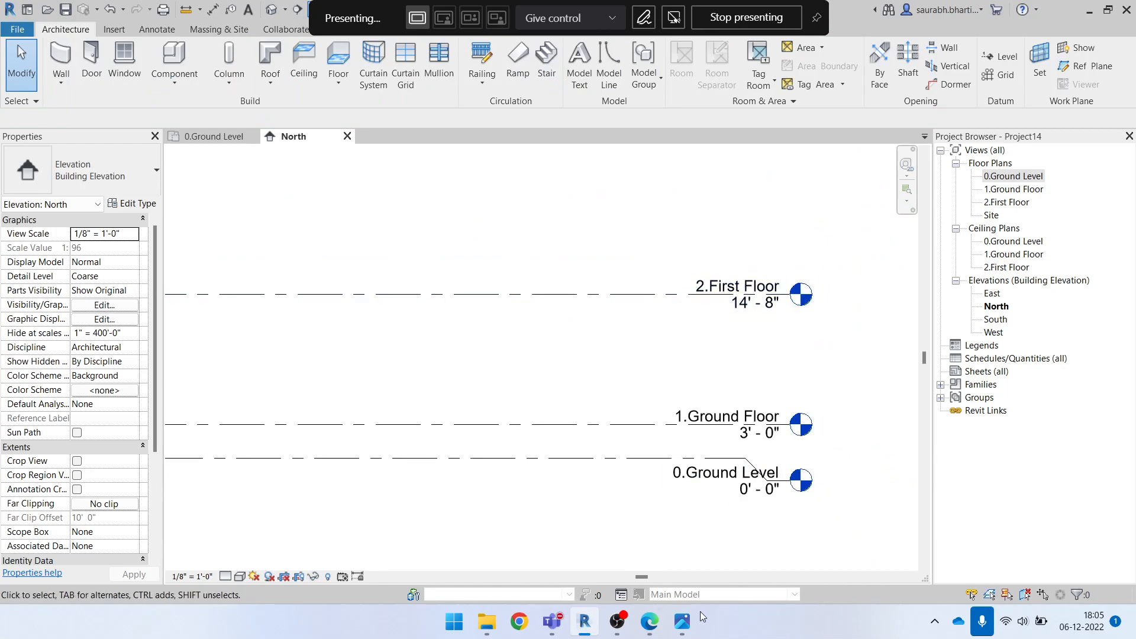
{"action": "left_click", "coordinate": [659, 624]}
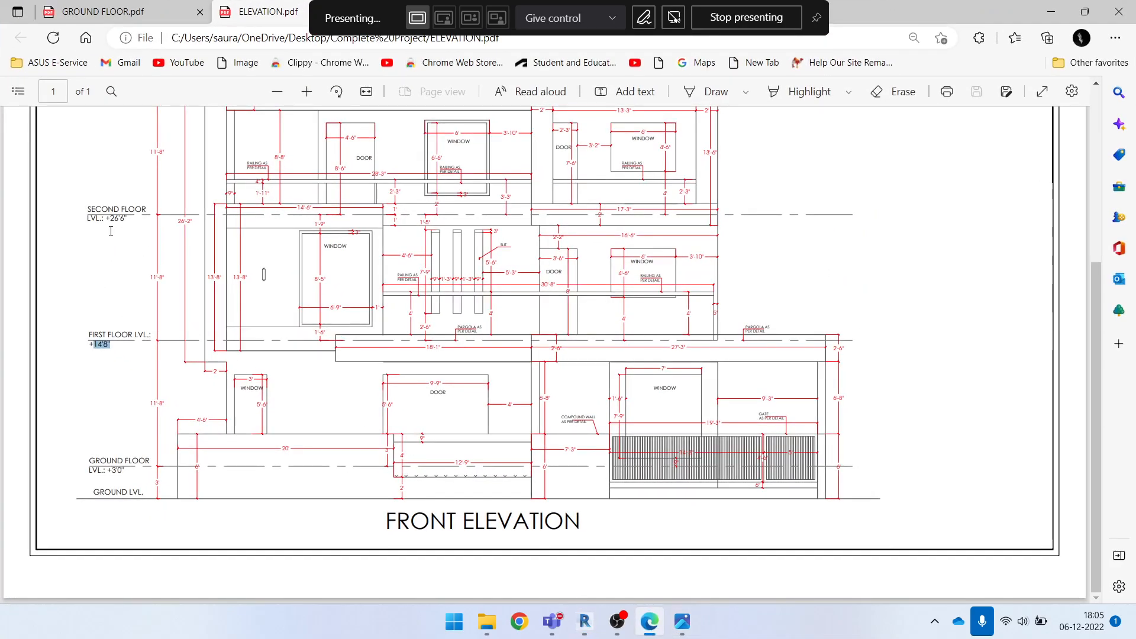
{"action": "left_click_drag", "start_coordinate": [104, 225], "coordinate": [126, 223]}
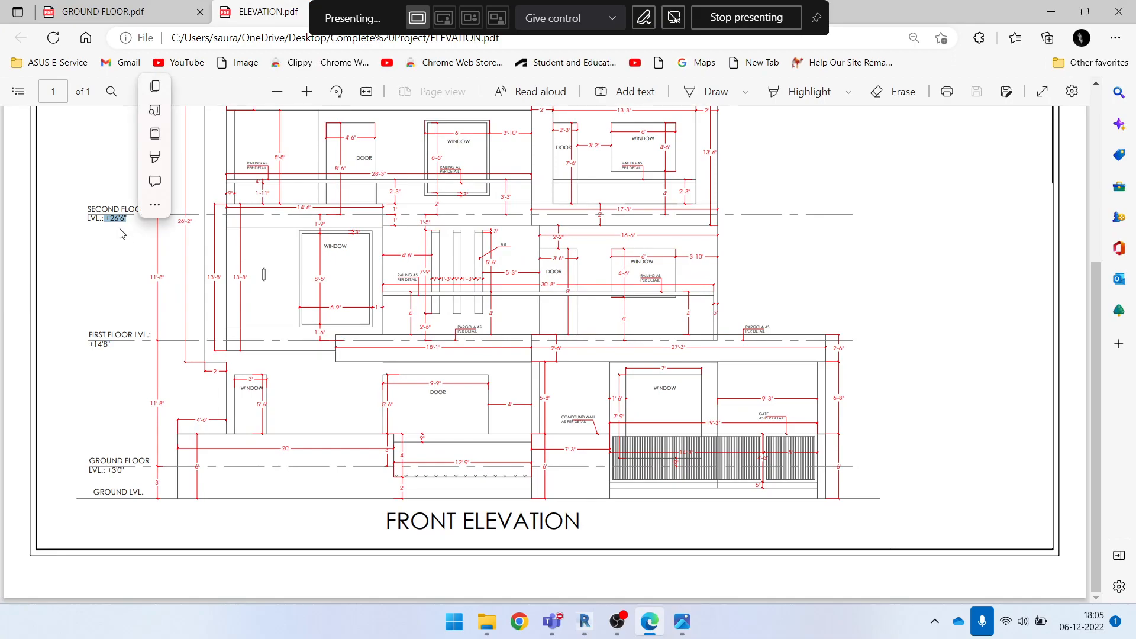
{"action": "left_click", "coordinate": [1052, 12]}
Use Create Similar on 2.First Floor to draw a new level about 16' above it, aligned with the existing level ends
{"action": "scroll", "coordinate": [823, 501], "scroll_direction": "down", "scroll_amount": 1}
{"action": "middle_click_drag", "start_coordinate": [534, 392], "coordinate": [612, 395]}
{"action": "left_click", "coordinate": [601, 382]}
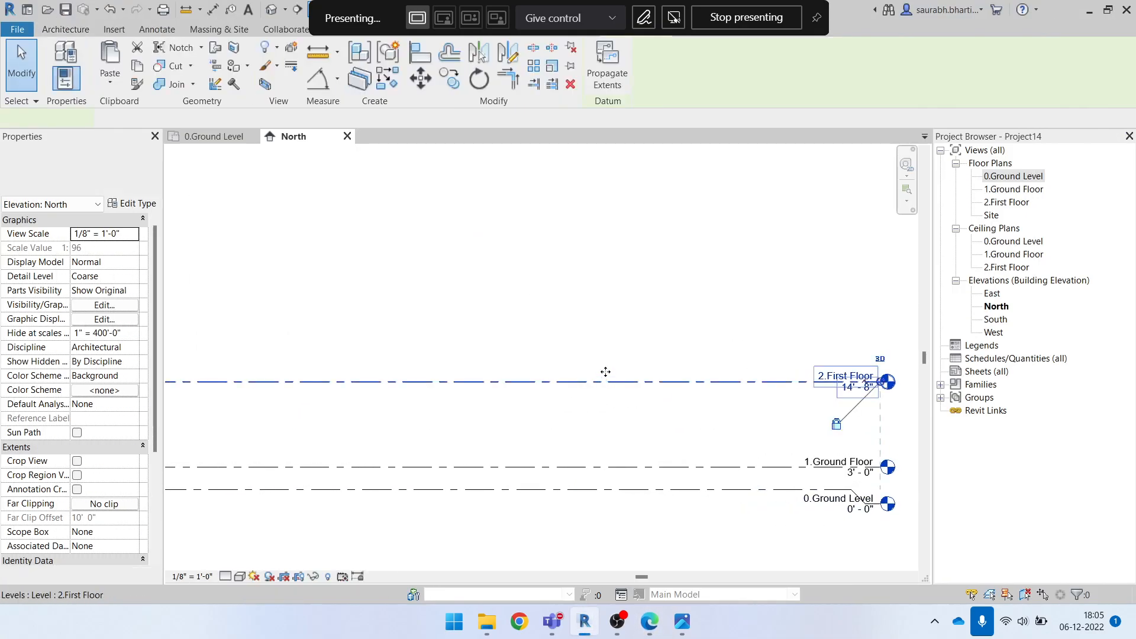
{"action": "scroll", "coordinate": [596, 332], "scroll_direction": "down", "scroll_amount": 1}
{"action": "middle_click_drag", "start_coordinate": [596, 332], "coordinate": [720, 389]}
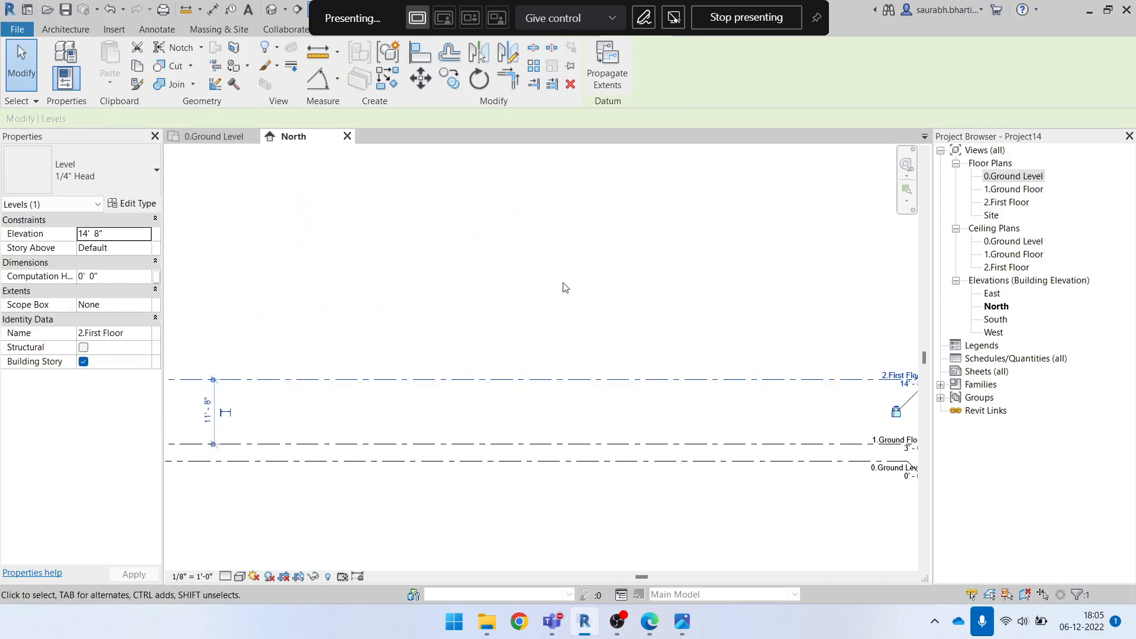
{"action": "left_click", "coordinate": [555, 245]}
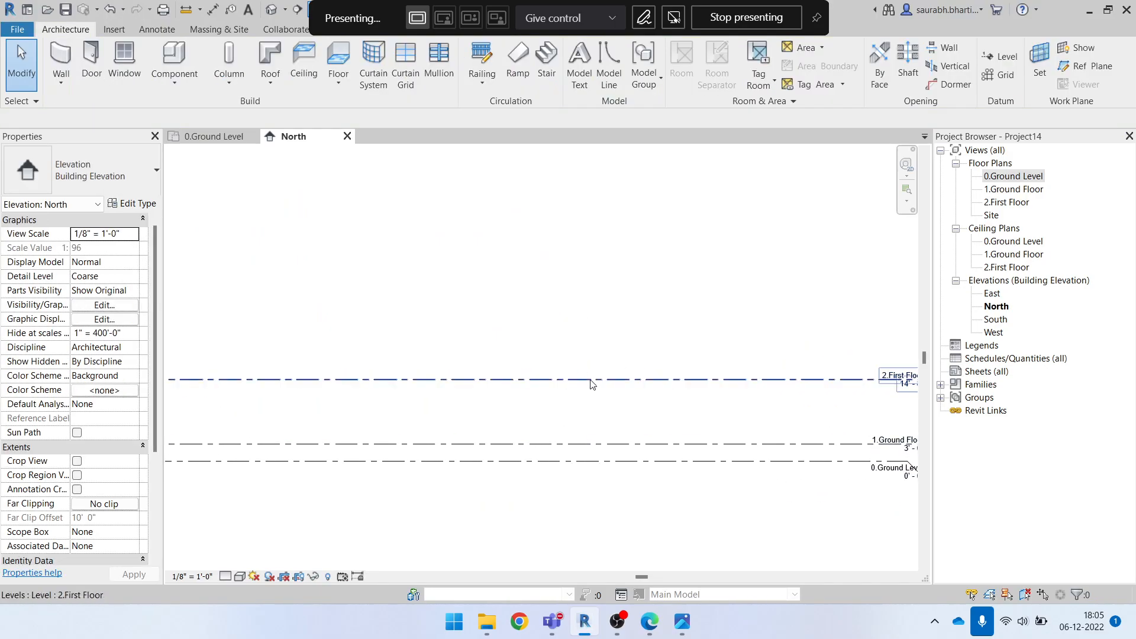
{"action": "left_click", "coordinate": [587, 379]}
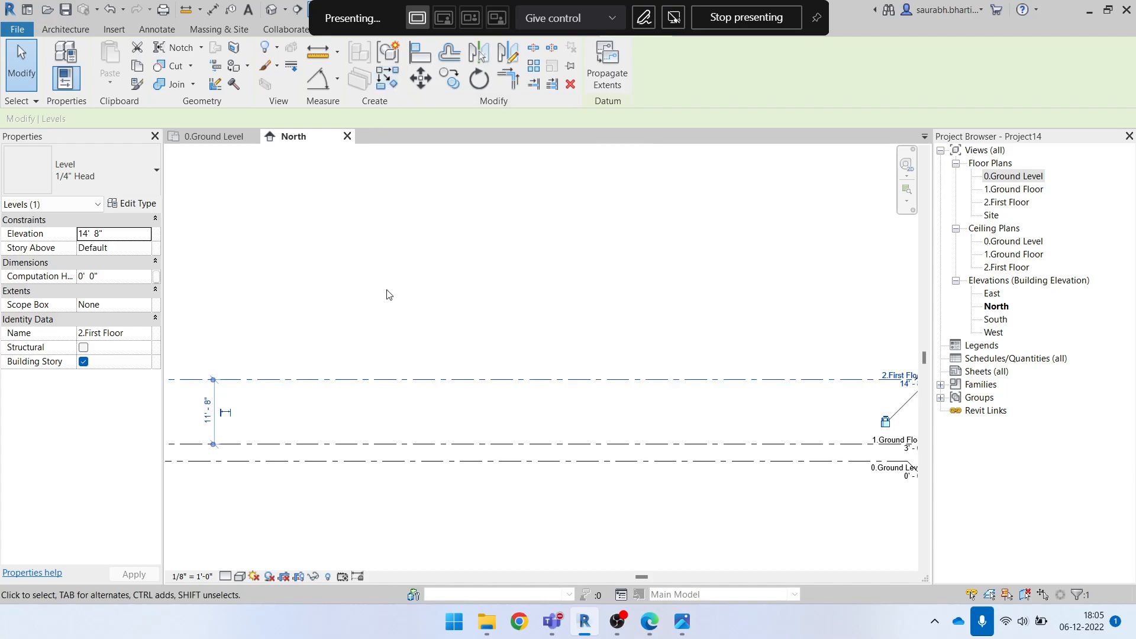
{"action": "left_click", "coordinate": [410, 436]}
{"action": "left_click", "coordinate": [389, 81]}
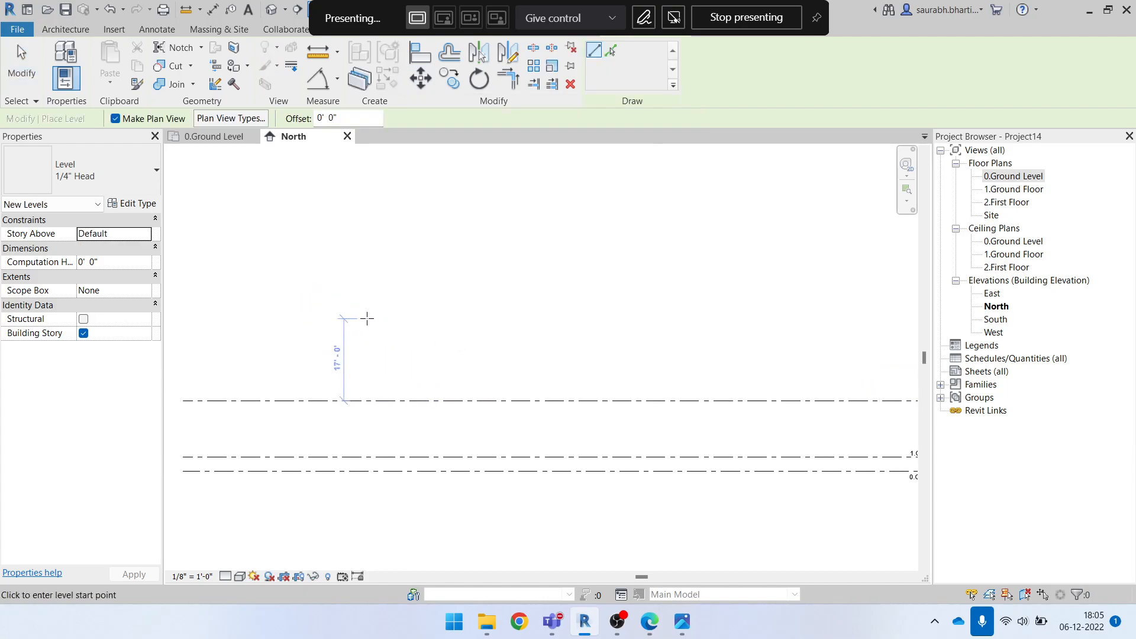
{"action": "scroll", "coordinate": [308, 308], "scroll_direction": "down", "scroll_amount": 2}
{"action": "left_click", "coordinate": [231, 322]}
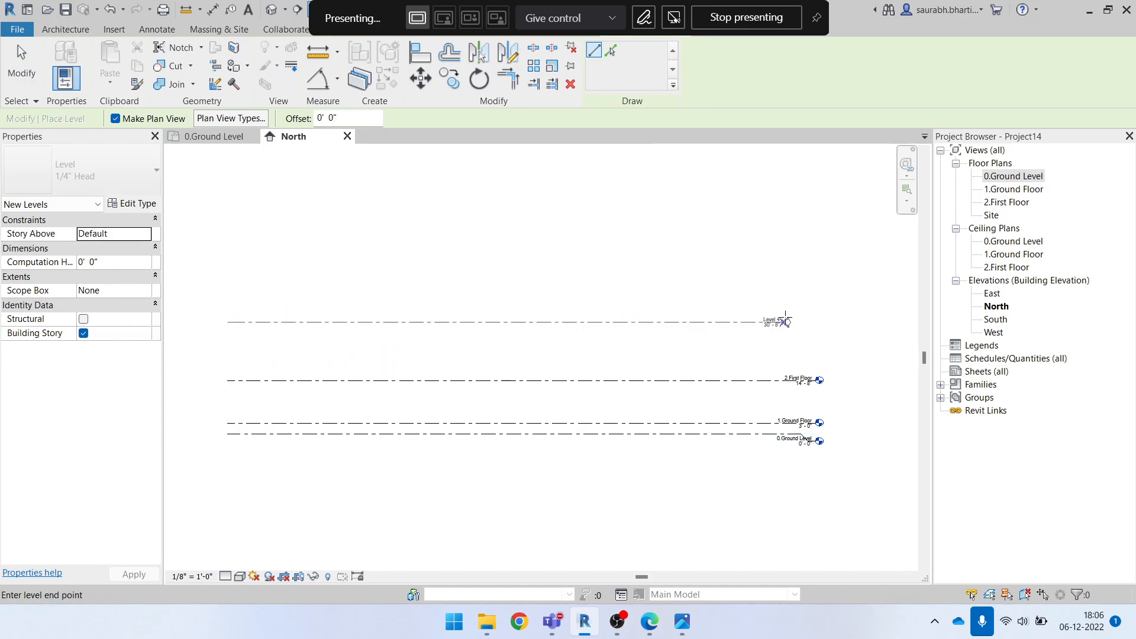
{"action": "left_click", "coordinate": [818, 322]}
{"action": "key", "text": "Escape"}
Set the elevation of the new level above 2.First Floor to 26' 6"
{"action": "scroll", "coordinate": [822, 323], "scroll_direction": "up", "scroll_amount": 5}
{"action": "left_click", "coordinate": [697, 320]}
{"action": "left_click", "coordinate": [769, 322]}
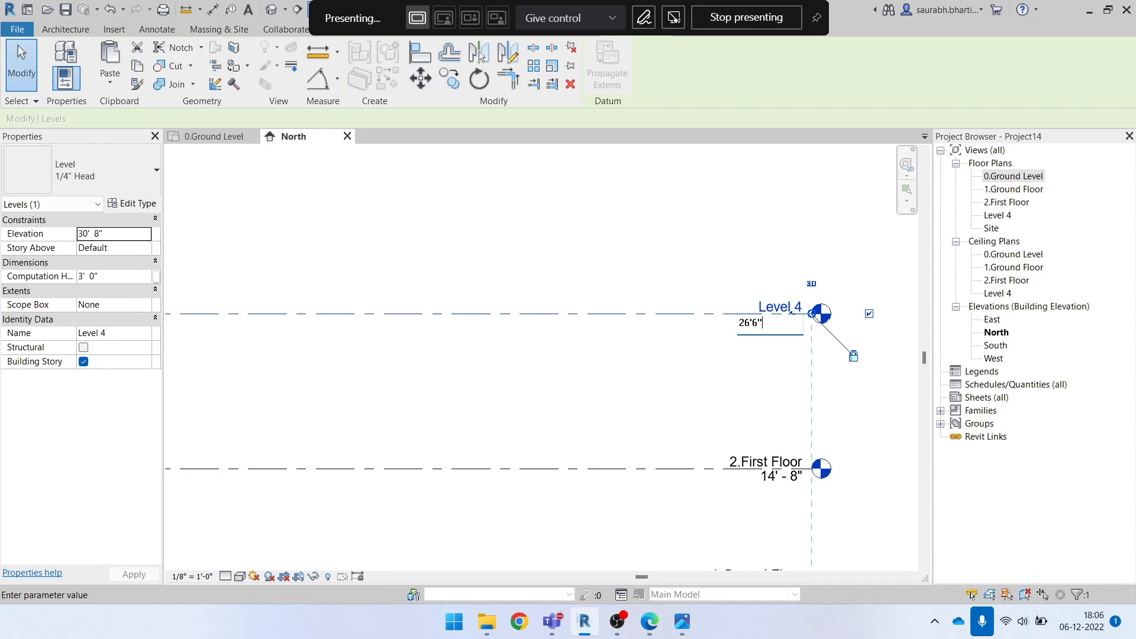
{"action": "key", "text": "Return"}
{"action": "left_click", "coordinate": [748, 313]}
{"action": "scroll", "coordinate": [748, 312], "scroll_direction": "down", "scroll_amount": 4}
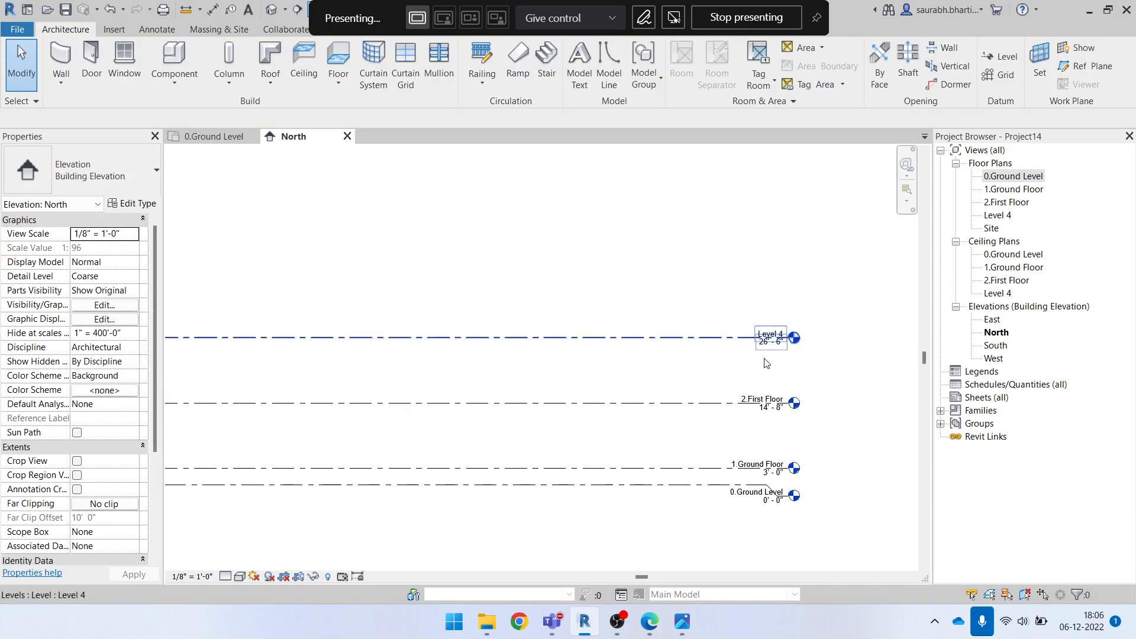
Rename the 26' 6" level as 3.Second Floor, including its corresponding views
{"action": "scroll", "coordinate": [782, 364], "scroll_direction": "up", "scroll_amount": 2}
{"action": "left_click", "coordinate": [759, 320]}
{"action": "left_click", "coordinate": [760, 319]}
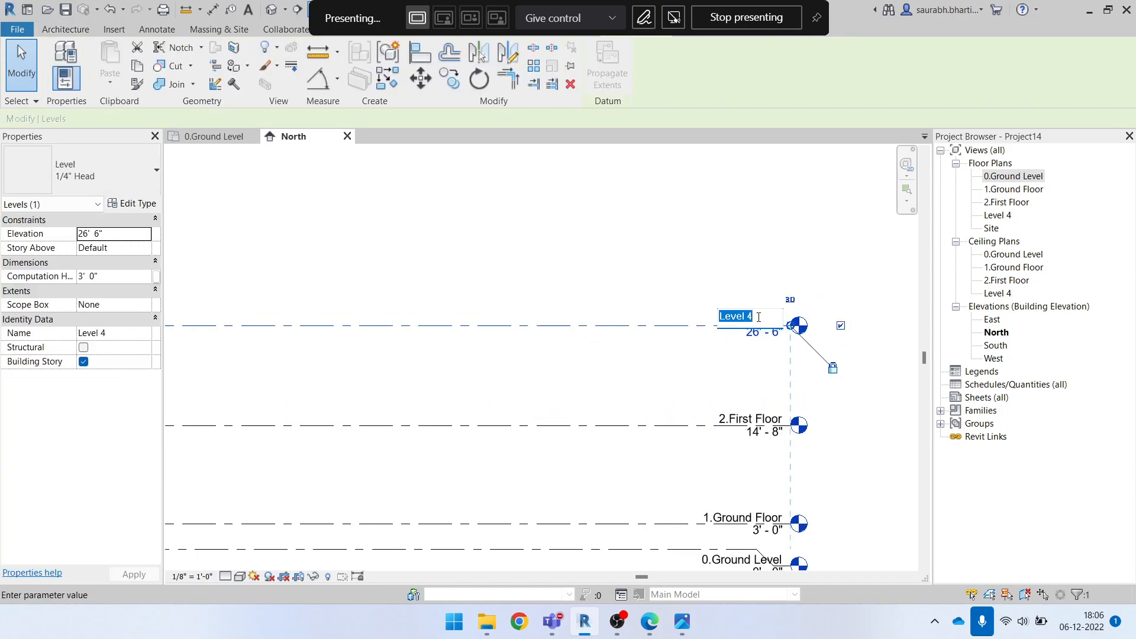
{"action": "type", "text": "3"}
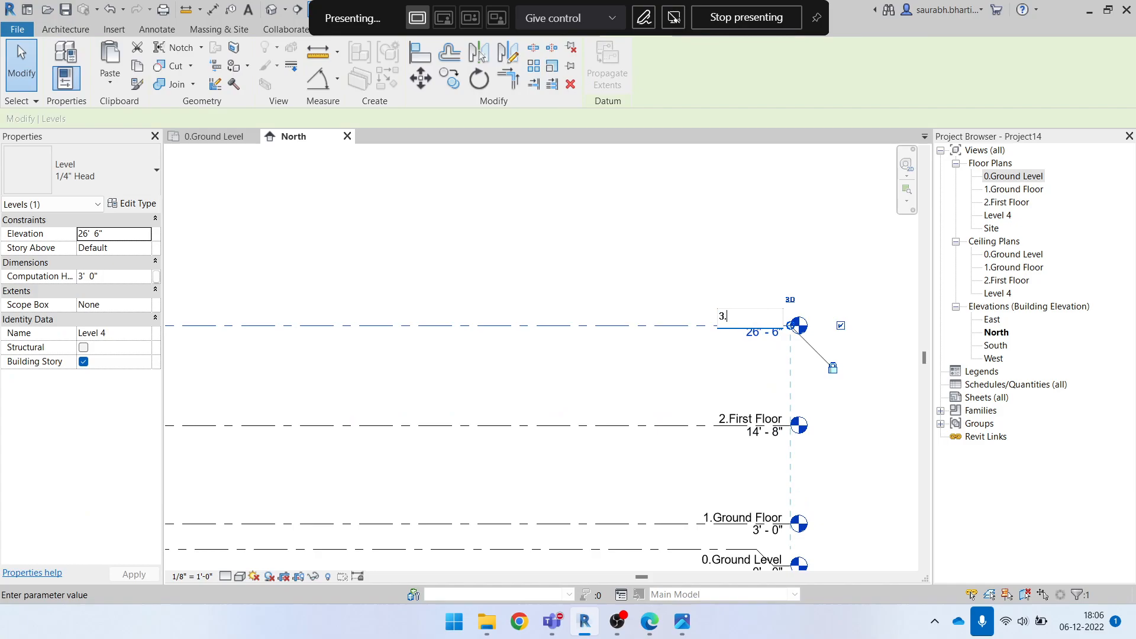
{"action": "type", "text": ".Second Floor"}
{"action": "key", "text": "Return"}
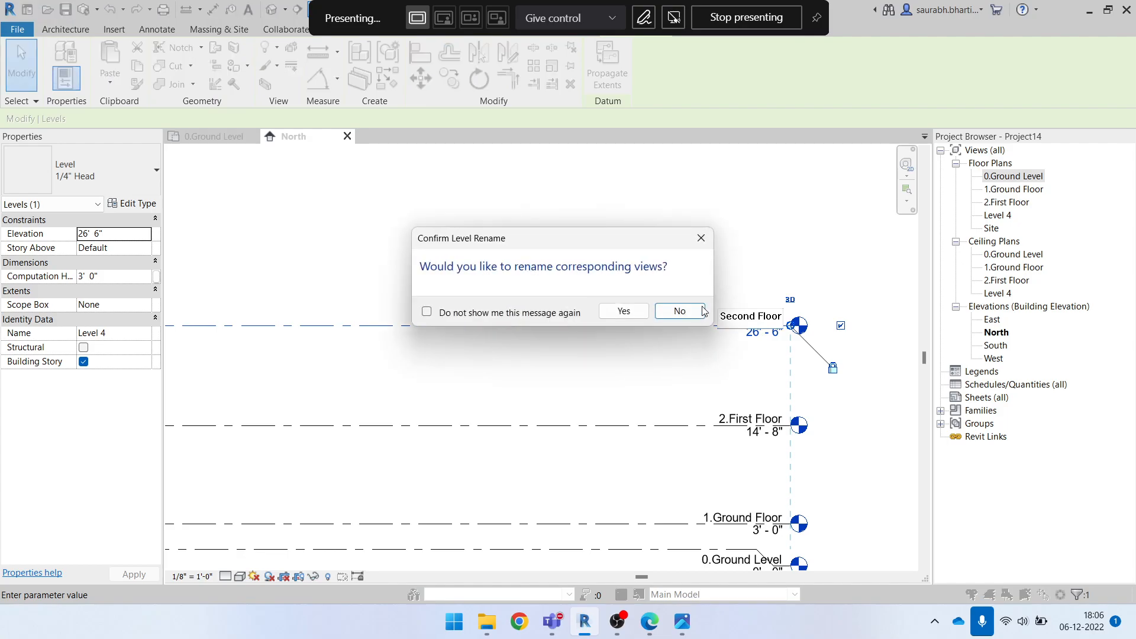
{"action": "left_click", "coordinate": [622, 308]}
{"action": "left_click", "coordinate": [635, 289]}
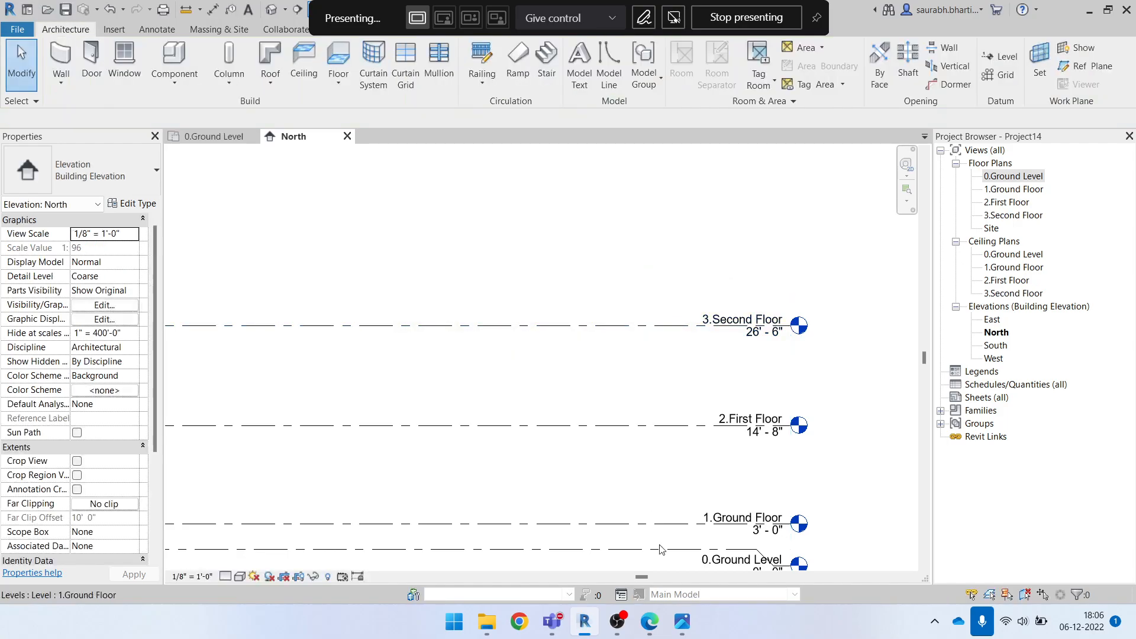
Look up the third floor level height in the elevation PDF and the annotated elevation image, then return to Revit
{"action": "left_click", "coordinate": [650, 621]}
{"action": "scroll", "coordinate": [353, 438], "scroll_direction": "up", "scroll_amount": 5}
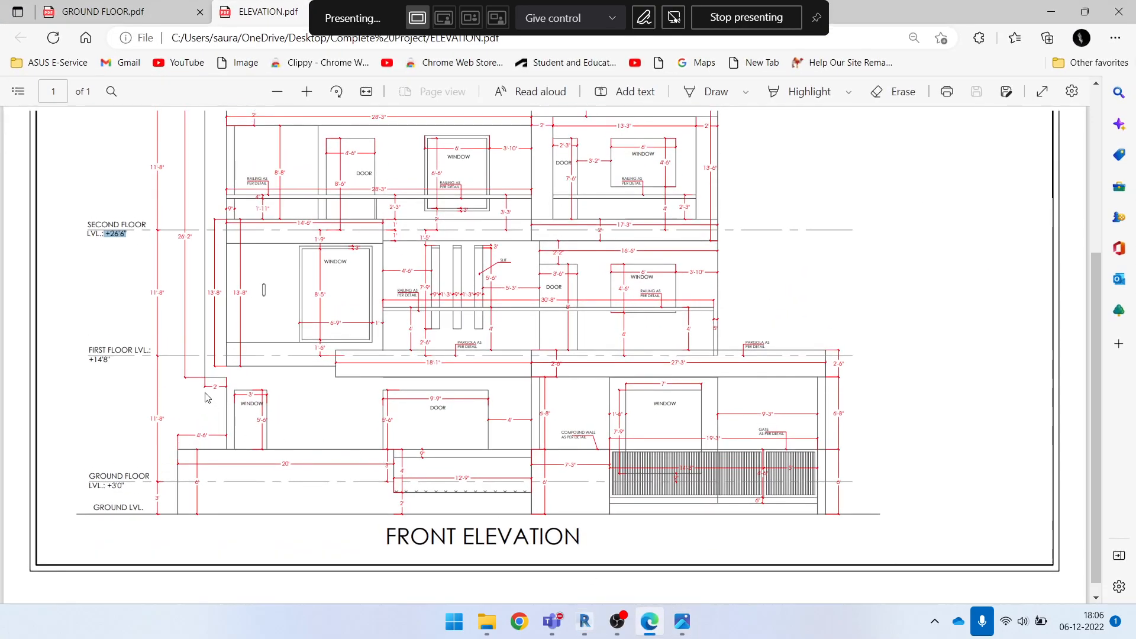
{"action": "left_click_drag", "start_coordinate": [89, 361], "coordinate": [116, 371]}
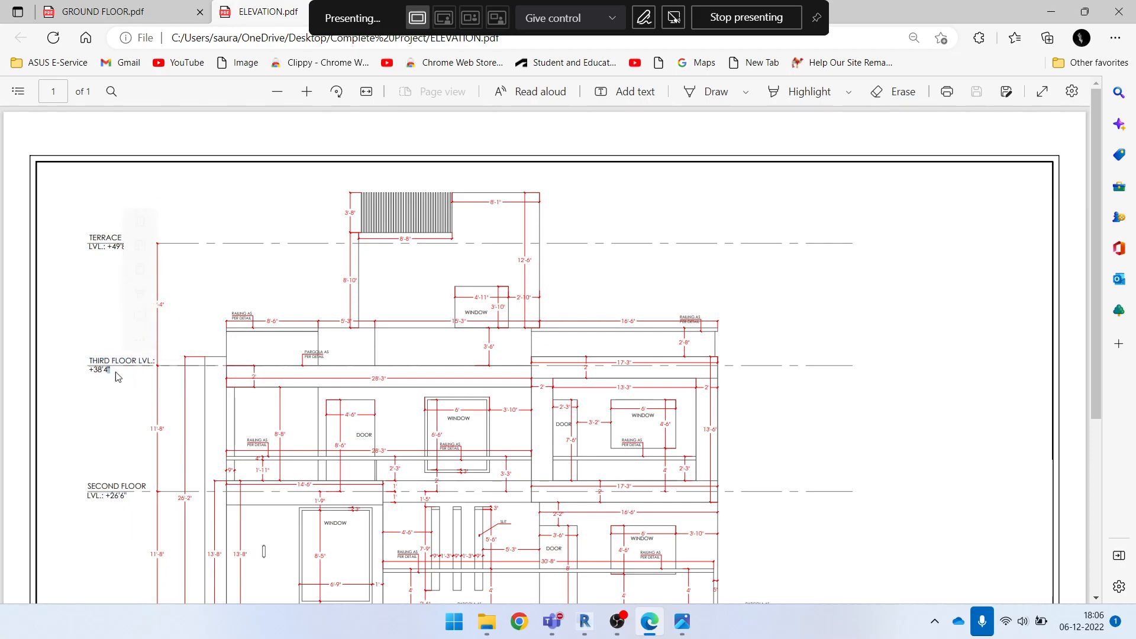
{"action": "left_click", "coordinate": [1051, 12]}
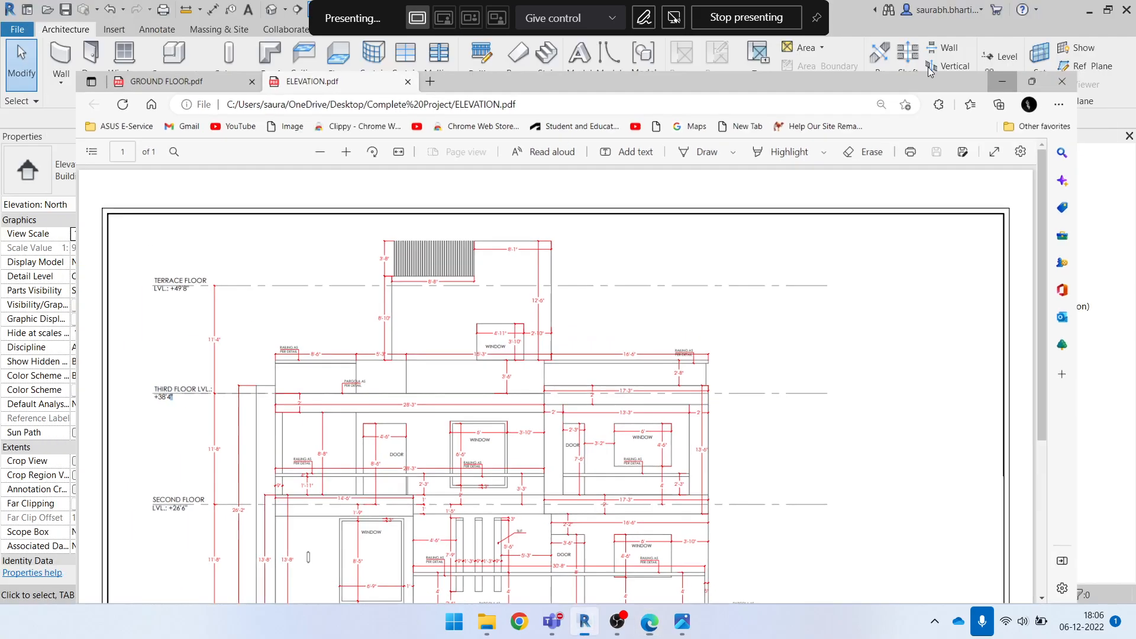
{"action": "left_click", "coordinate": [682, 622]}
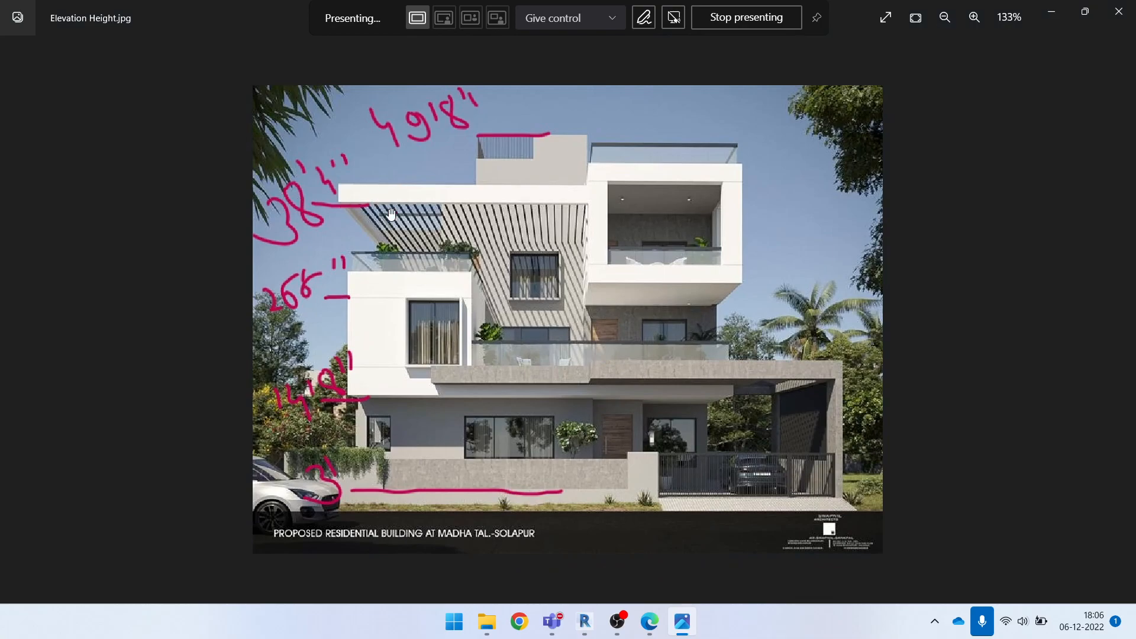
{"action": "left_click", "coordinate": [1051, 11]}
Use the Level tool to draw a new level about 8' 6" above 3.Second Floor, aligned with the existing level ends
{"action": "scroll", "coordinate": [600, 333], "scroll_direction": "up", "scroll_amount": 1}
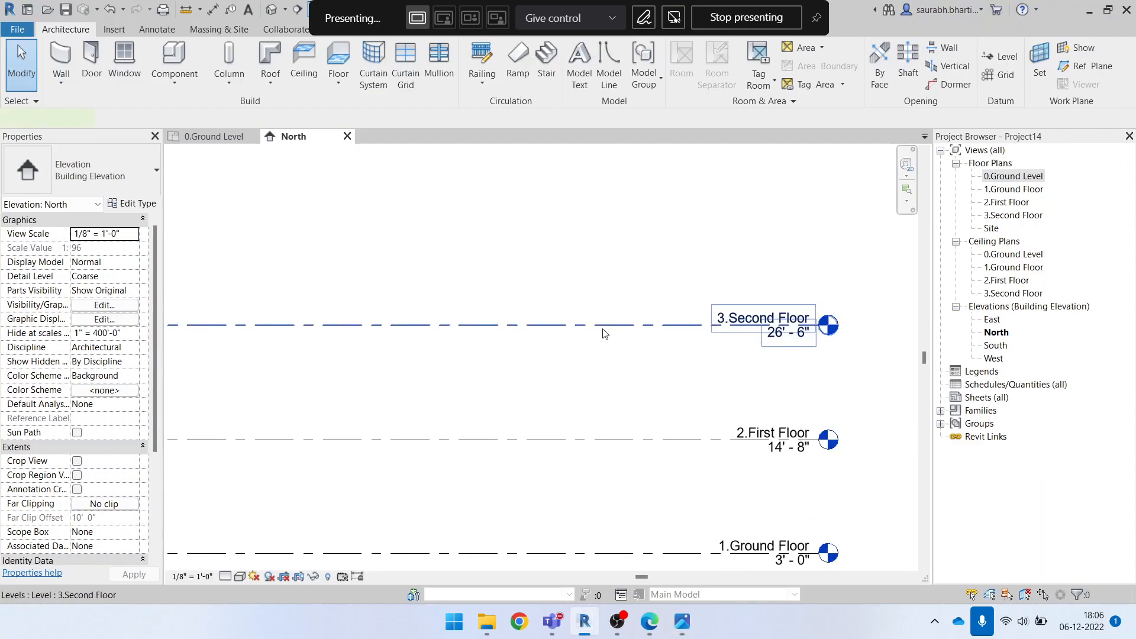
{"action": "left_click", "coordinate": [603, 329]}
{"action": "middle_click_drag", "start_coordinate": [553, 283], "coordinate": [603, 317]}
{"action": "scroll", "coordinate": [569, 275], "scroll_direction": "down", "scroll_amount": 2}
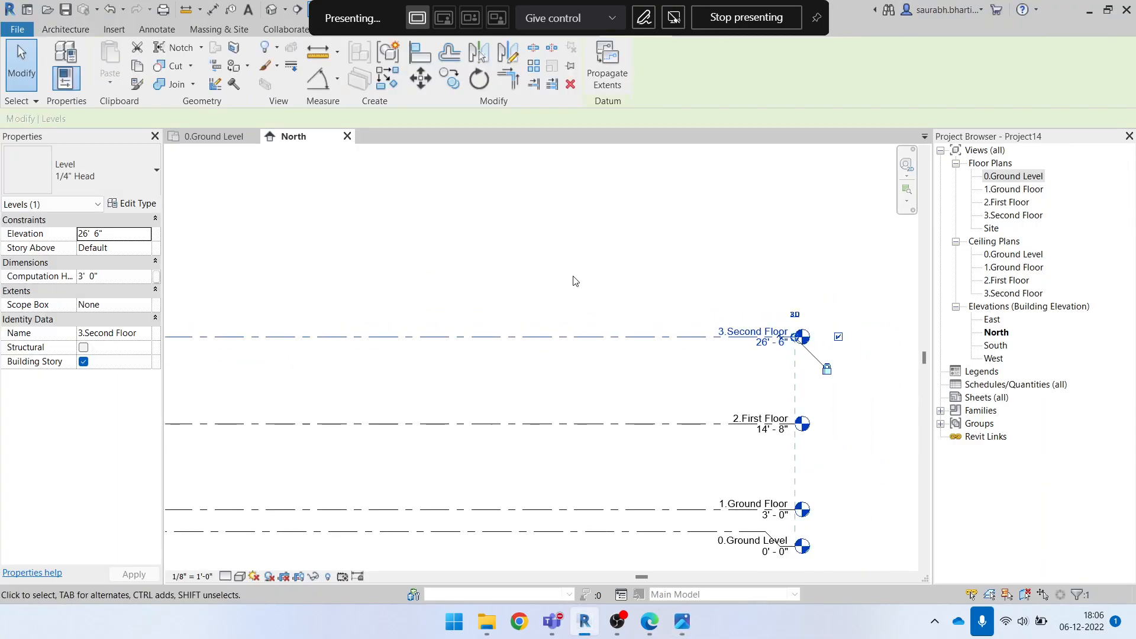
{"action": "left_click", "coordinate": [577, 282]}
{"action": "scroll", "coordinate": [577, 282], "scroll_direction": "down", "scroll_amount": 1}
{"action": "scroll", "coordinate": [585, 285], "scroll_direction": "down", "scroll_amount": 1}
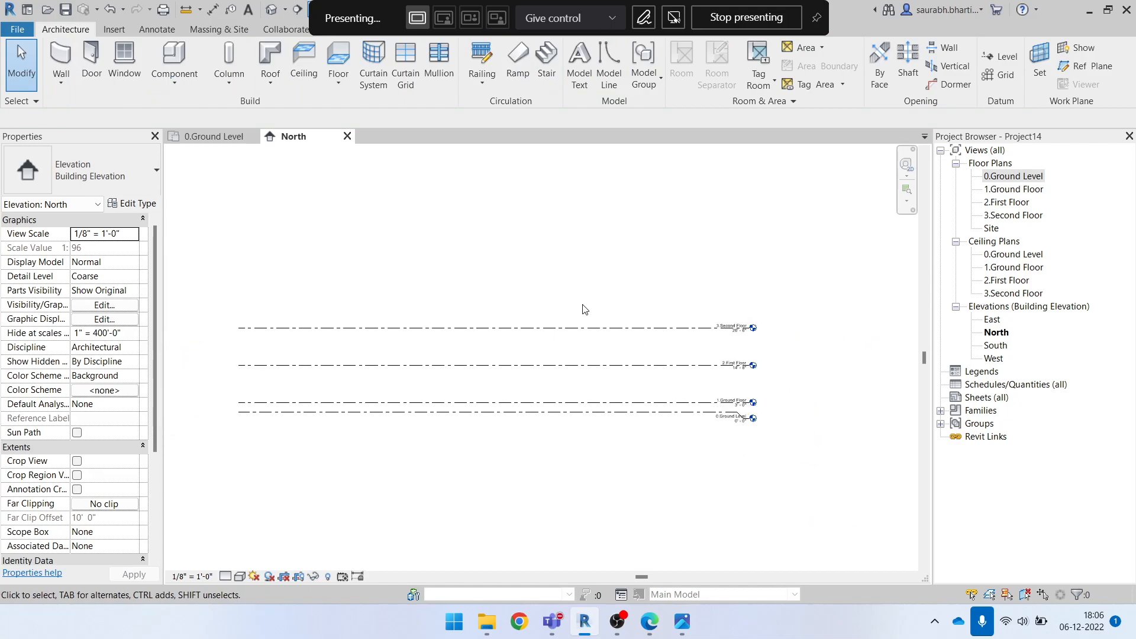
{"action": "key", "text": "l"}
{"action": "key", "text": "l"}
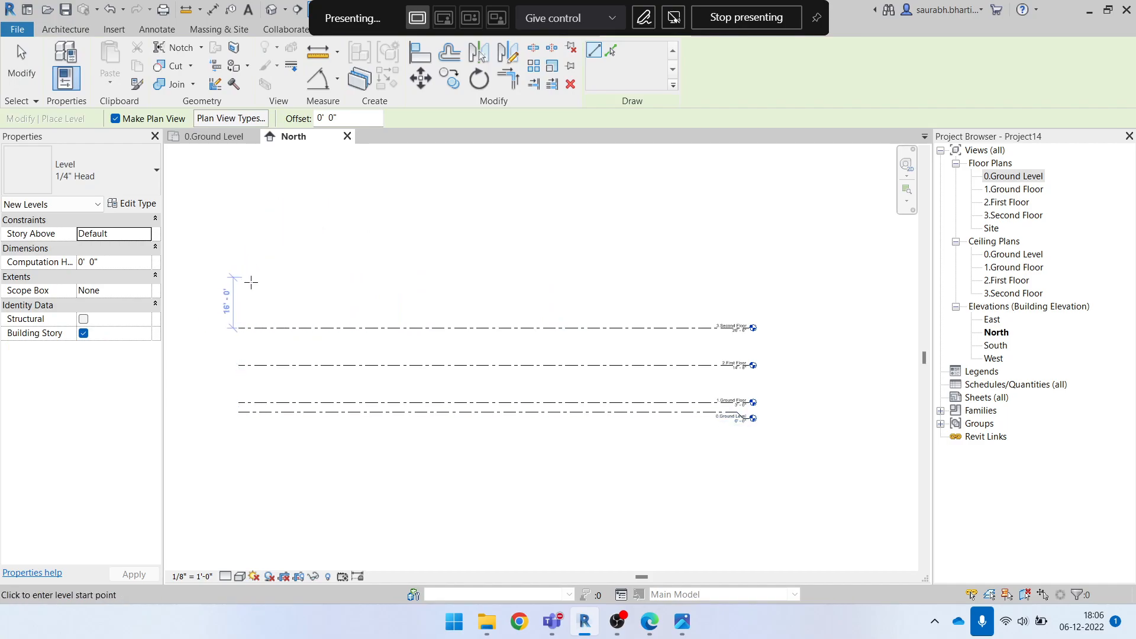
{"action": "scroll", "coordinate": [256, 287], "scroll_direction": "up", "scroll_amount": 1}
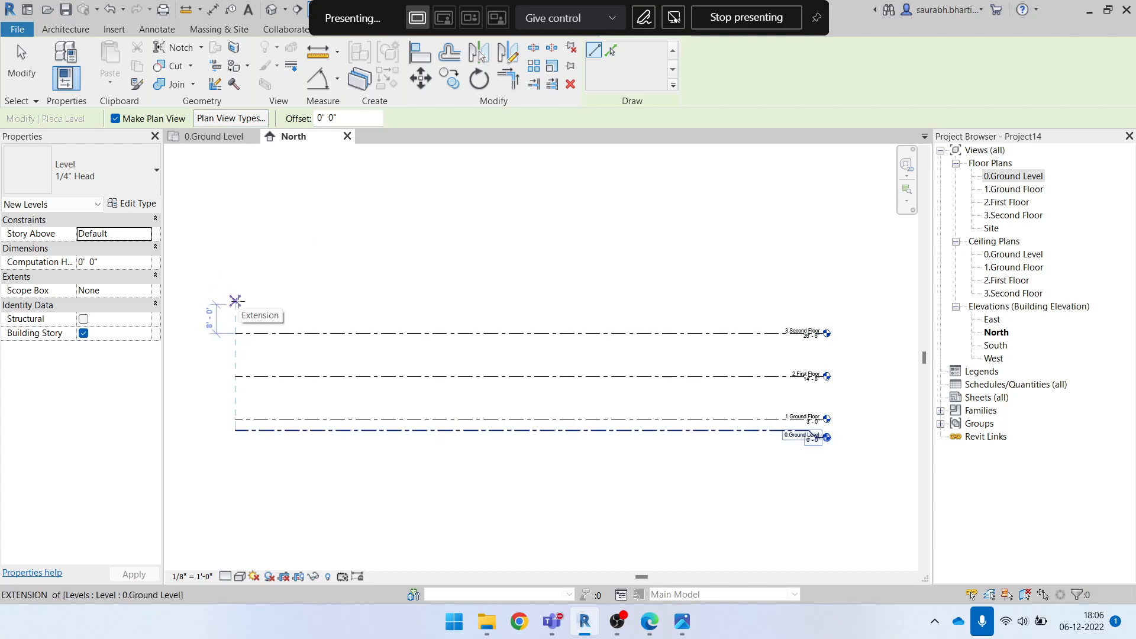
{"action": "scroll", "coordinate": [239, 314], "scroll_direction": "up", "scroll_amount": 1}
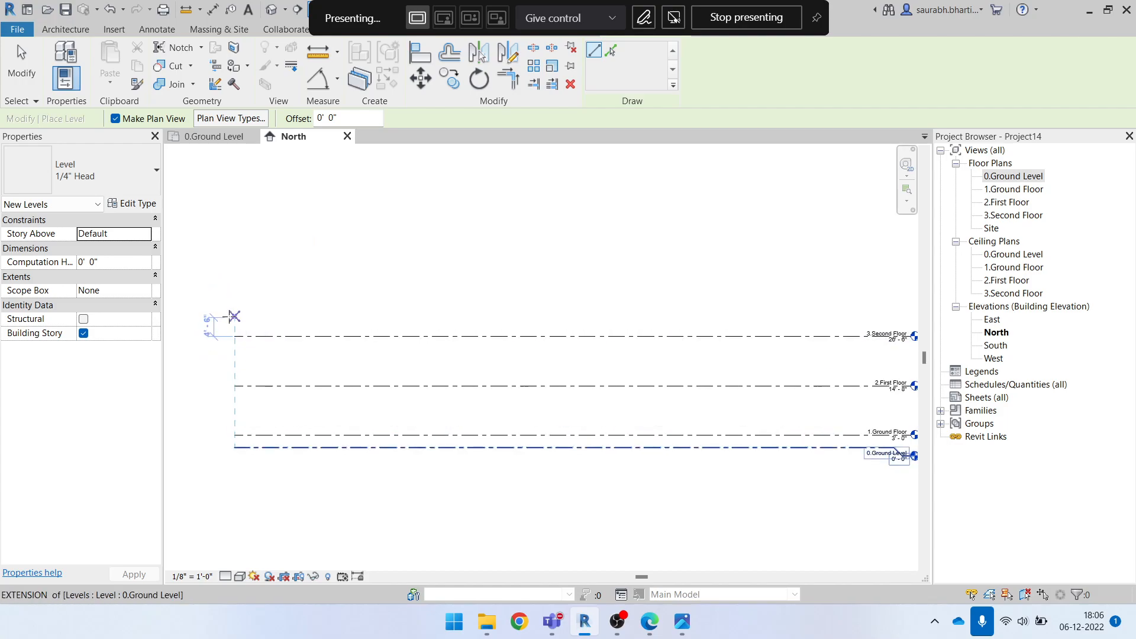
{"action": "scroll", "coordinate": [230, 314], "scroll_direction": "up", "scroll_amount": 2}
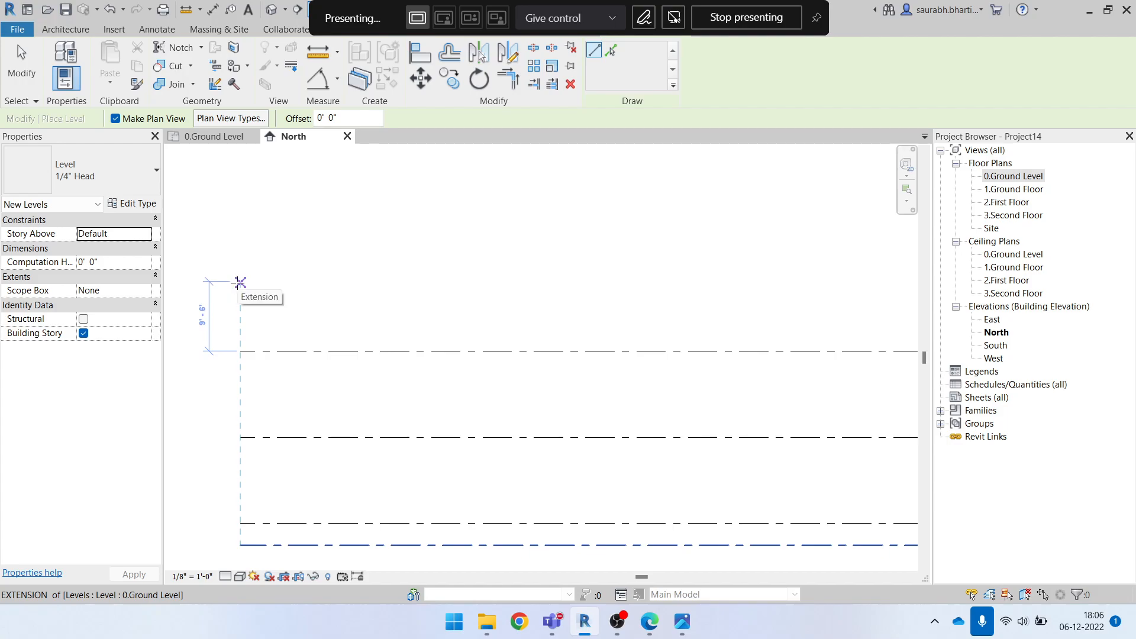
{"action": "left_click", "coordinate": [240, 282]}
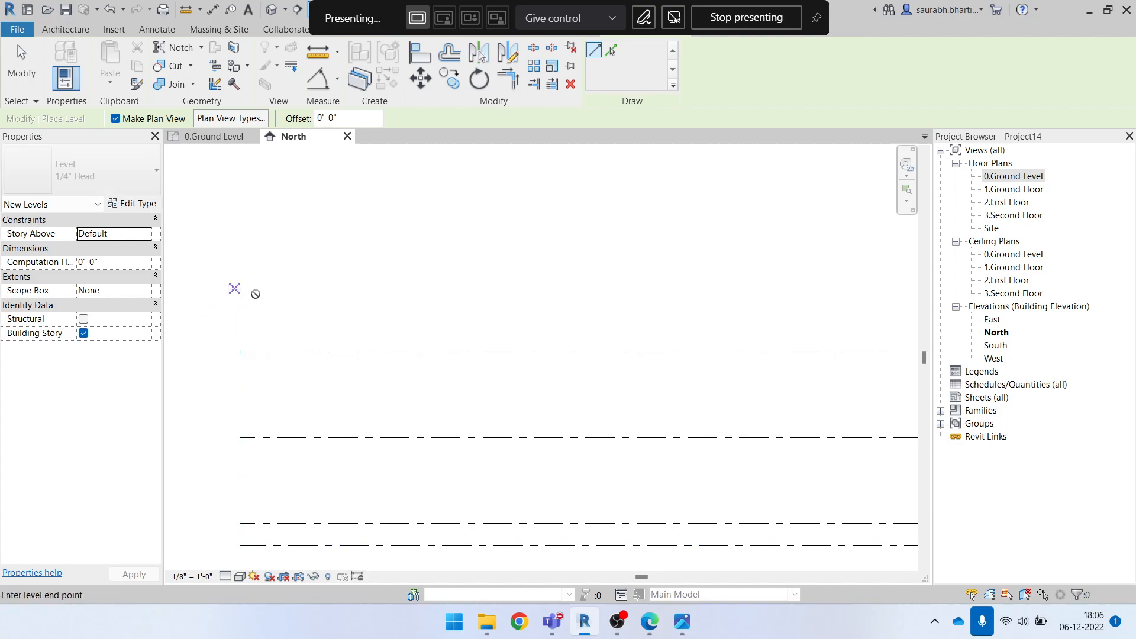
{"action": "scroll", "coordinate": [392, 299], "scroll_direction": "down", "scroll_amount": 3}
{"action": "left_click", "coordinate": [783, 294]}
{"action": "scroll", "coordinate": [780, 299], "scroll_direction": "up", "scroll_amount": 4}
{"action": "key", "text": "Escape"}
{"action": "key", "text": "Escape"}
Check the third floor height in the annotated elevation image and set the new top level's elevation to 38' 4"
{"action": "left_click", "coordinate": [683, 622]}
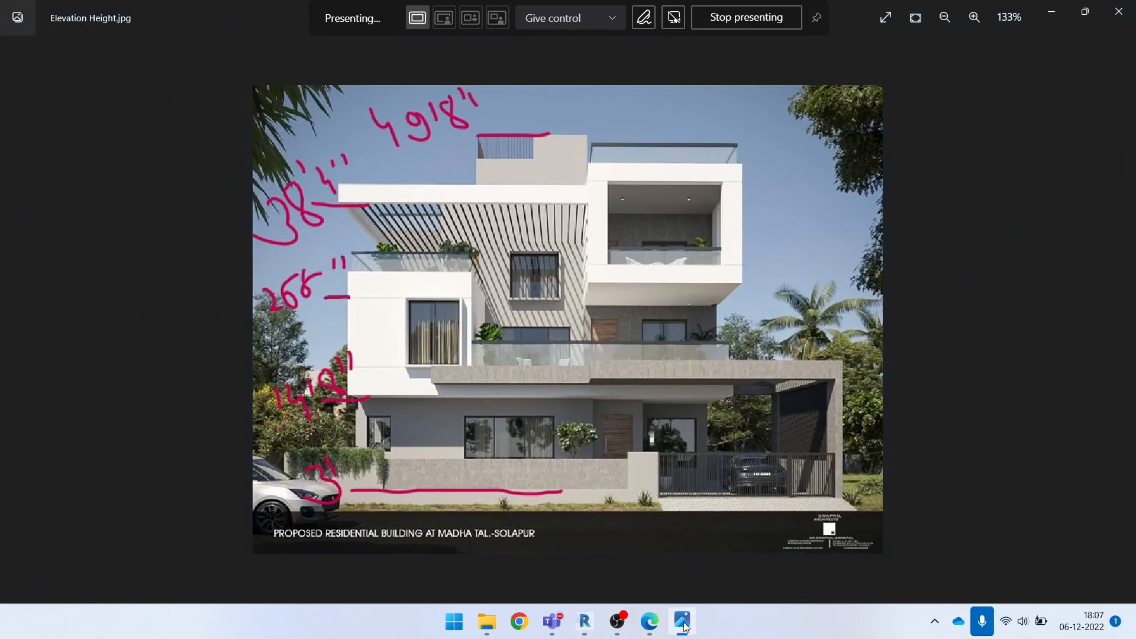
{"action": "left_click", "coordinate": [1049, 12]}
{"action": "left_click", "coordinate": [767, 303]}
{"action": "left_click", "coordinate": [767, 303]}
{"action": "type", "text": "38'3"}
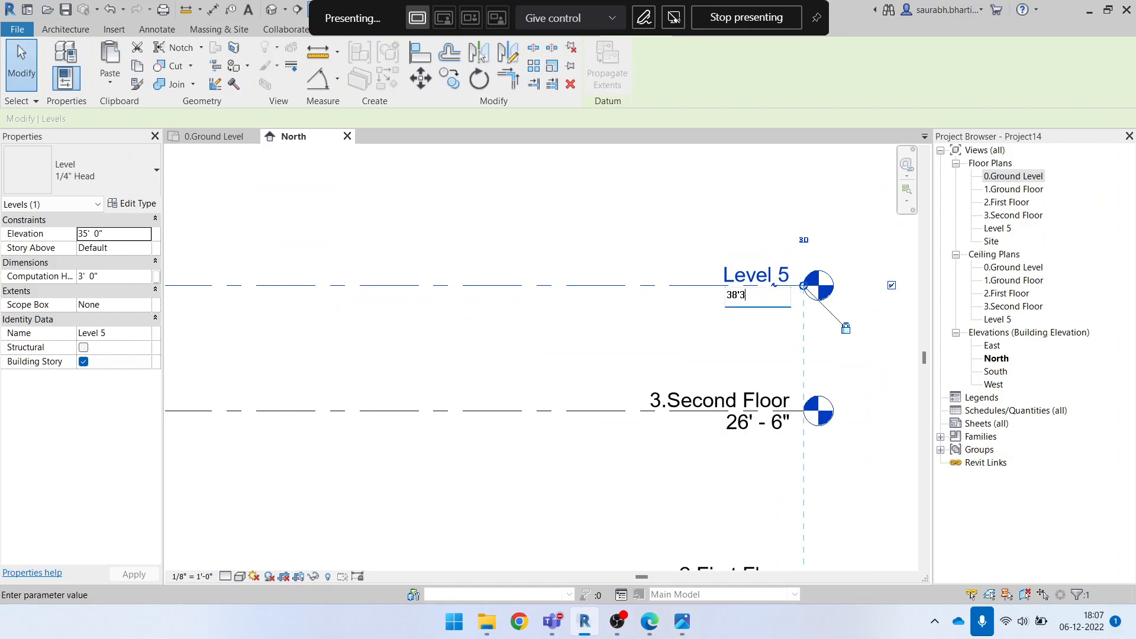
{"action": "key", "text": "Return"}
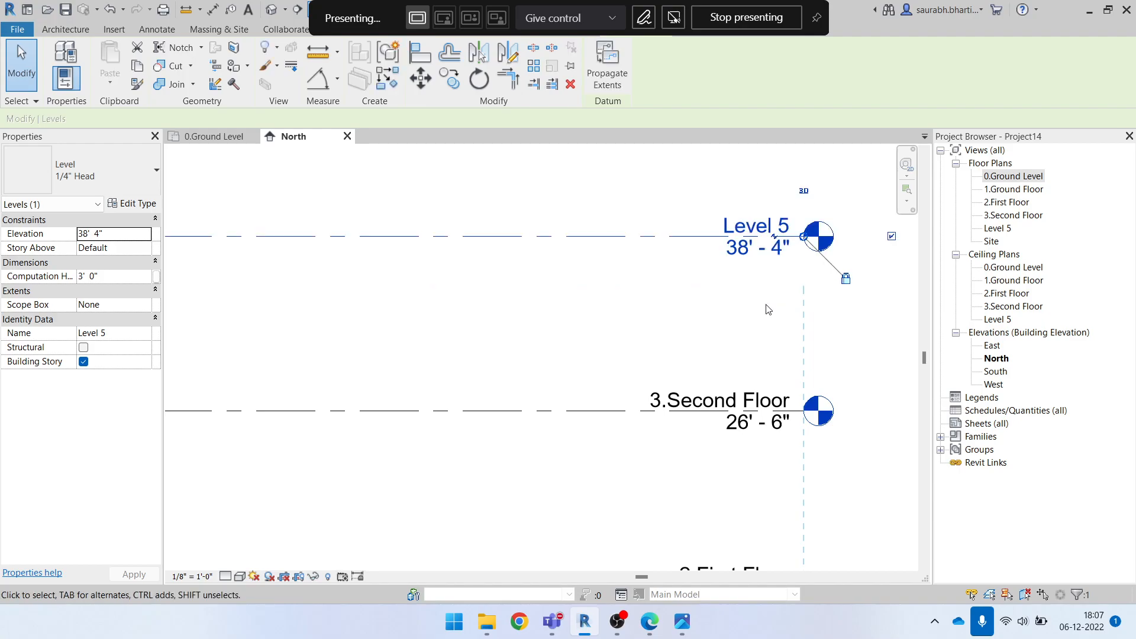
Rename the 38' 4" level as 3. Third Floor, including its corresponding views
{"action": "scroll", "coordinate": [765, 305], "scroll_direction": "down", "scroll_amount": 3}
{"action": "left_click", "coordinate": [761, 308]}
{"action": "scroll", "coordinate": [764, 252], "scroll_direction": "up", "scroll_amount": 2}
{"action": "double_click", "coordinate": [756, 255]}
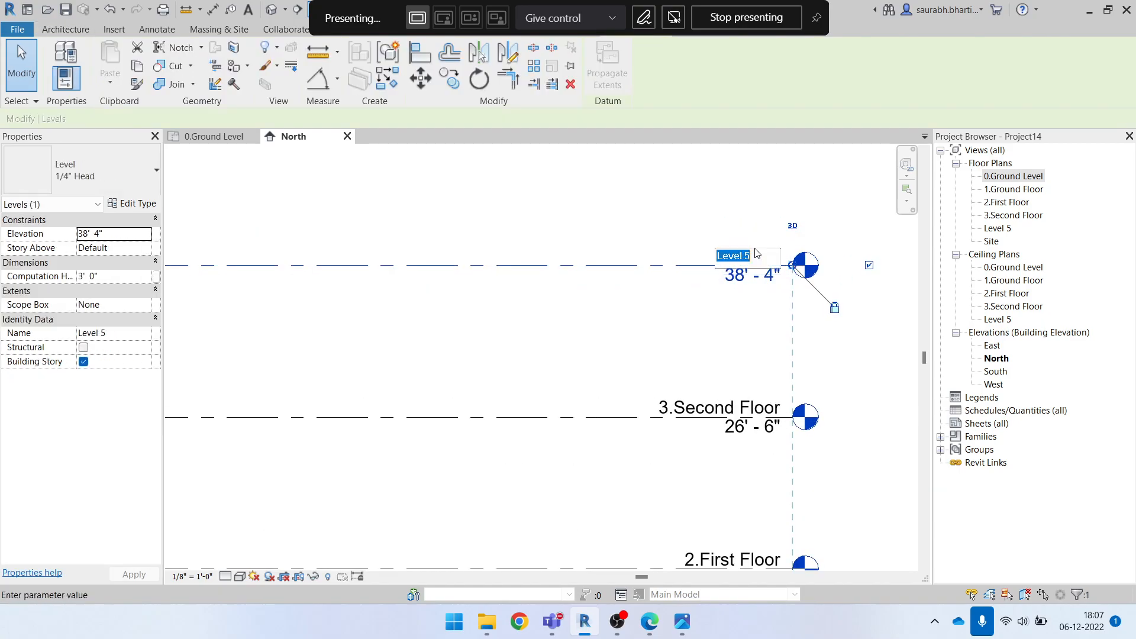
{"action": "type", "text": "3. Third Fl"}
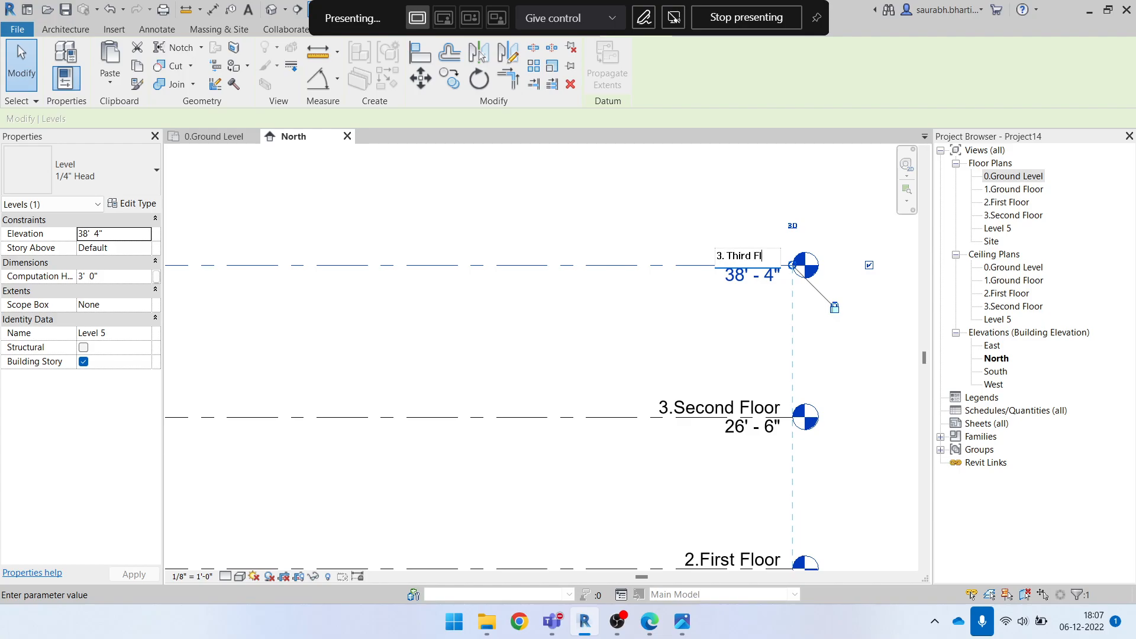
{"action": "key", "text": "Return"}
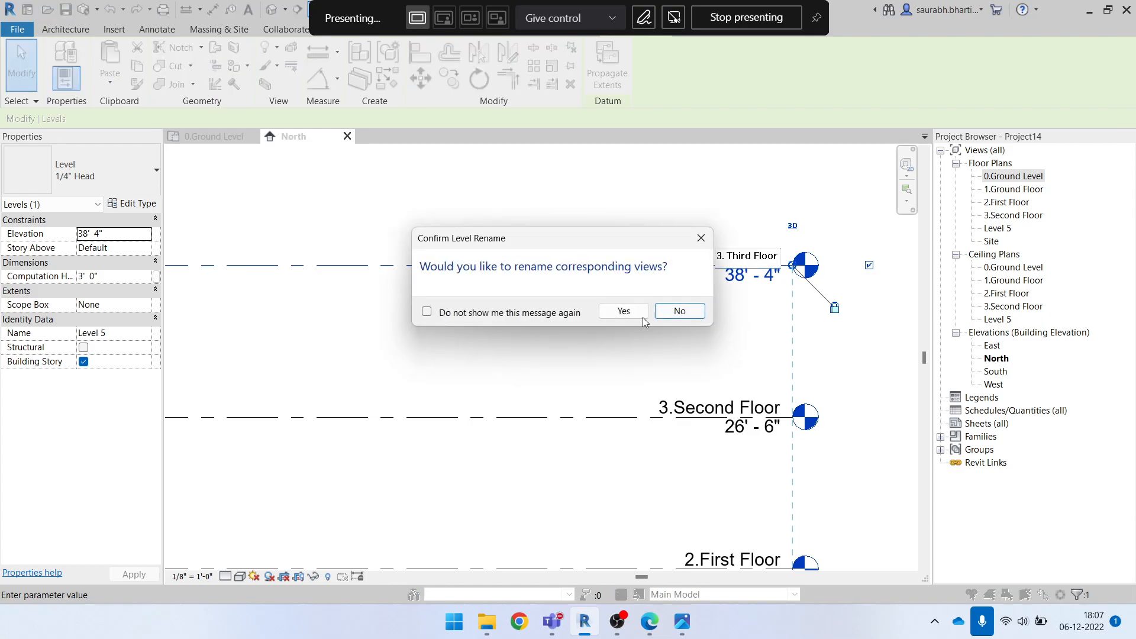
{"action": "left_click", "coordinate": [622, 310]}
{"action": "left_click", "coordinate": [700, 302]}
{"action": "scroll", "coordinate": [700, 302], "scroll_direction": "down", "scroll_amount": 3}
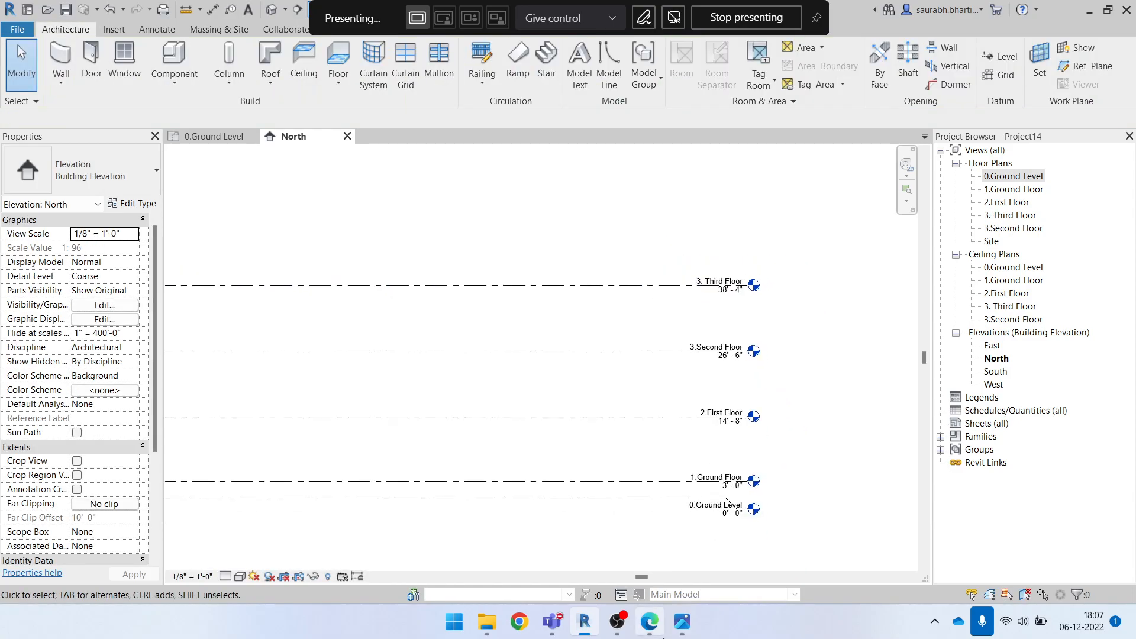
Look up the terrace floor level in the annotated image and the elevation PDF, then return to the North elevation in Revit
{"action": "left_click", "coordinate": [682, 621]}
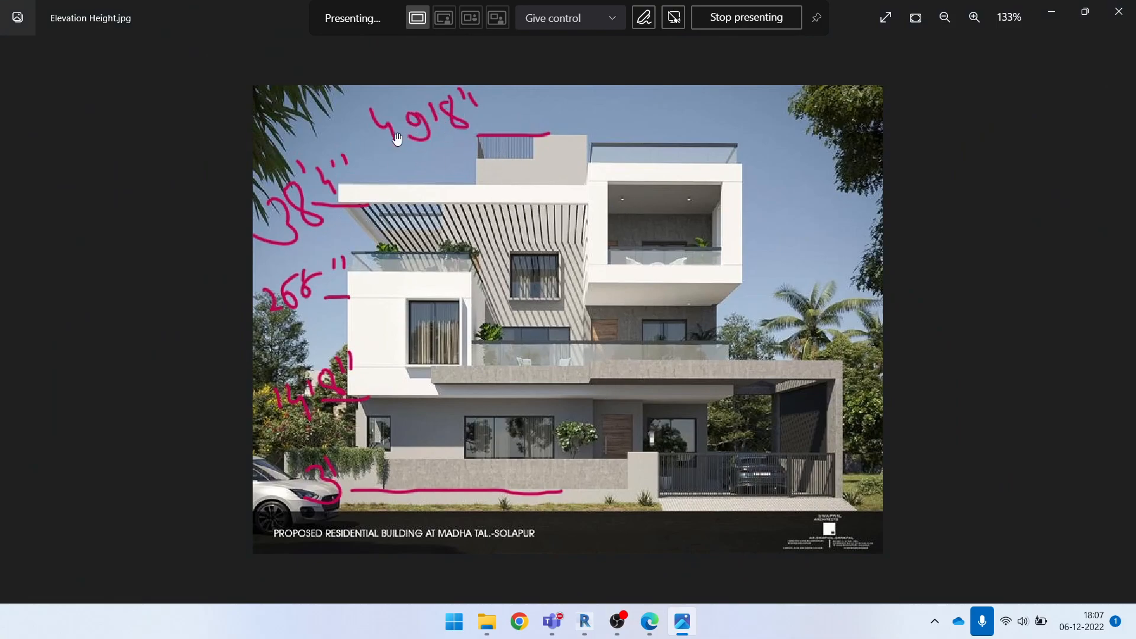
{"action": "left_click", "coordinate": [1051, 12]}
{"action": "left_click", "coordinate": [650, 622]}
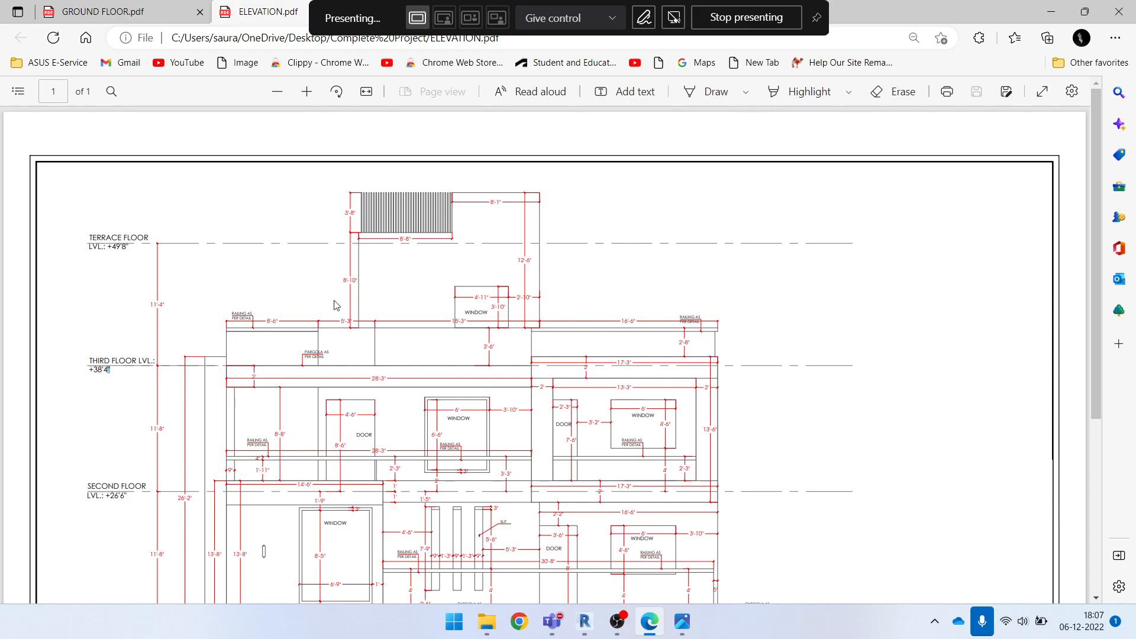
{"action": "left_click_drag", "start_coordinate": [98, 239], "coordinate": [122, 247]}
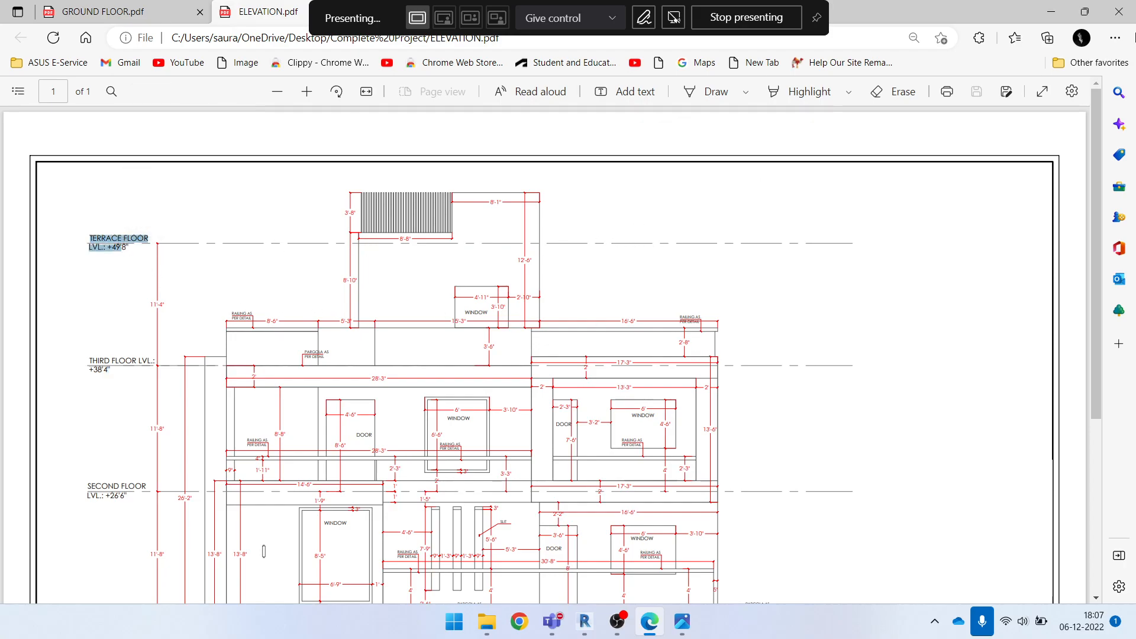
{"action": "left_click", "coordinate": [1051, 11]}
Correct the third floor level's name to 4. Third Floor, including its corresponding views
{"action": "middle_click_drag", "start_coordinate": [705, 311], "coordinate": [644, 356]}
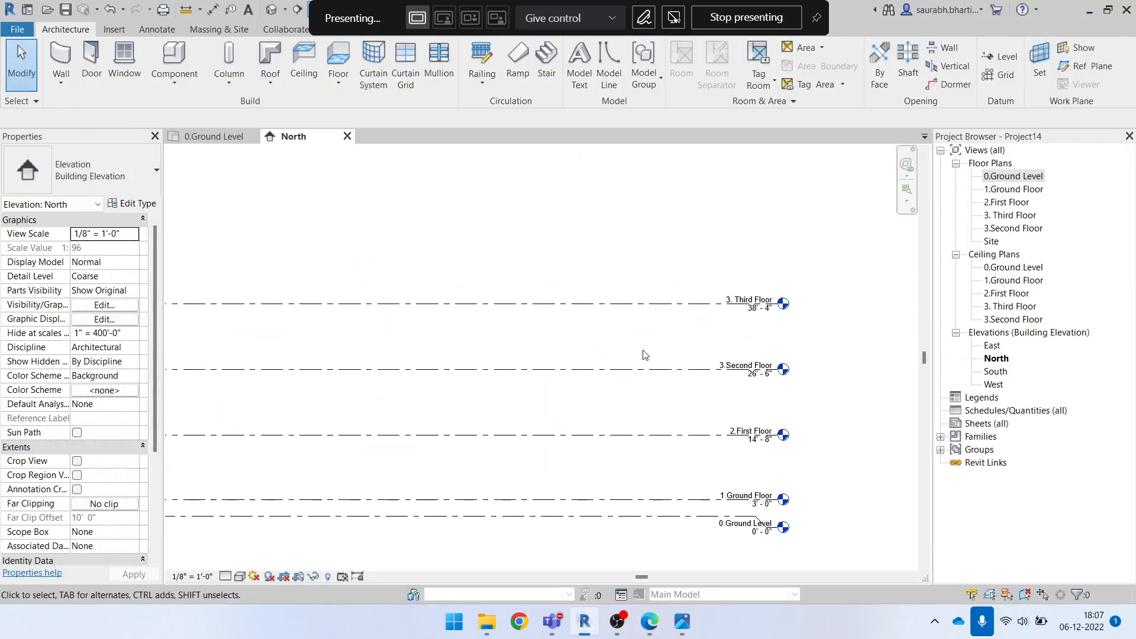
{"action": "scroll", "coordinate": [725, 370], "scroll_direction": "up", "scroll_amount": 2}
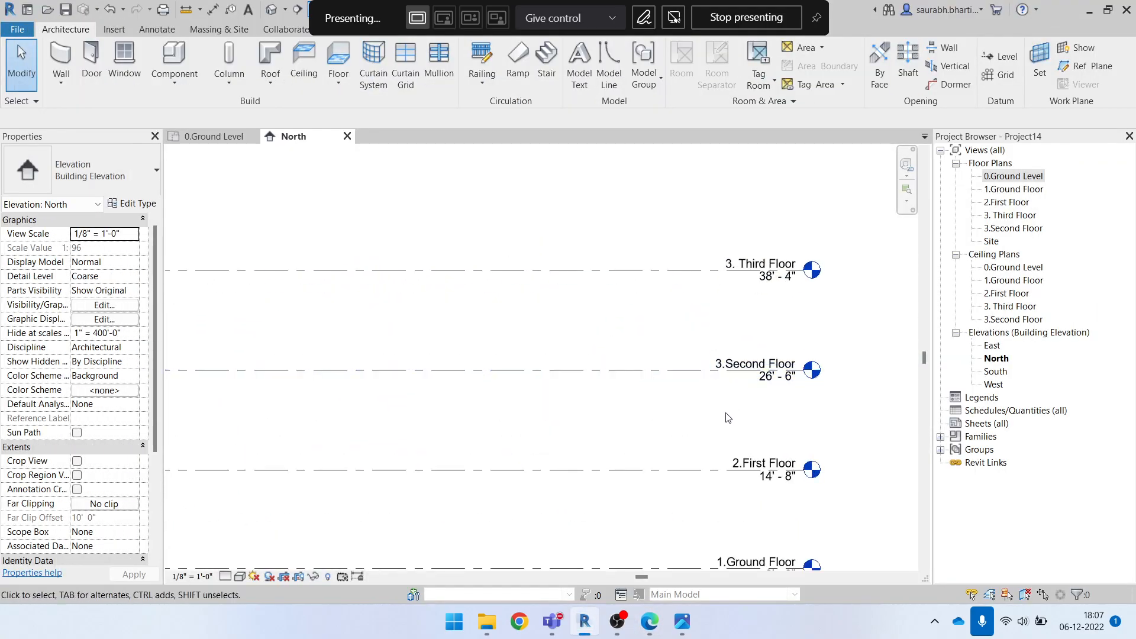
{"action": "left_click", "coordinate": [739, 258]}
{"action": "scroll", "coordinate": [734, 265], "scroll_direction": "up", "scroll_amount": 2}
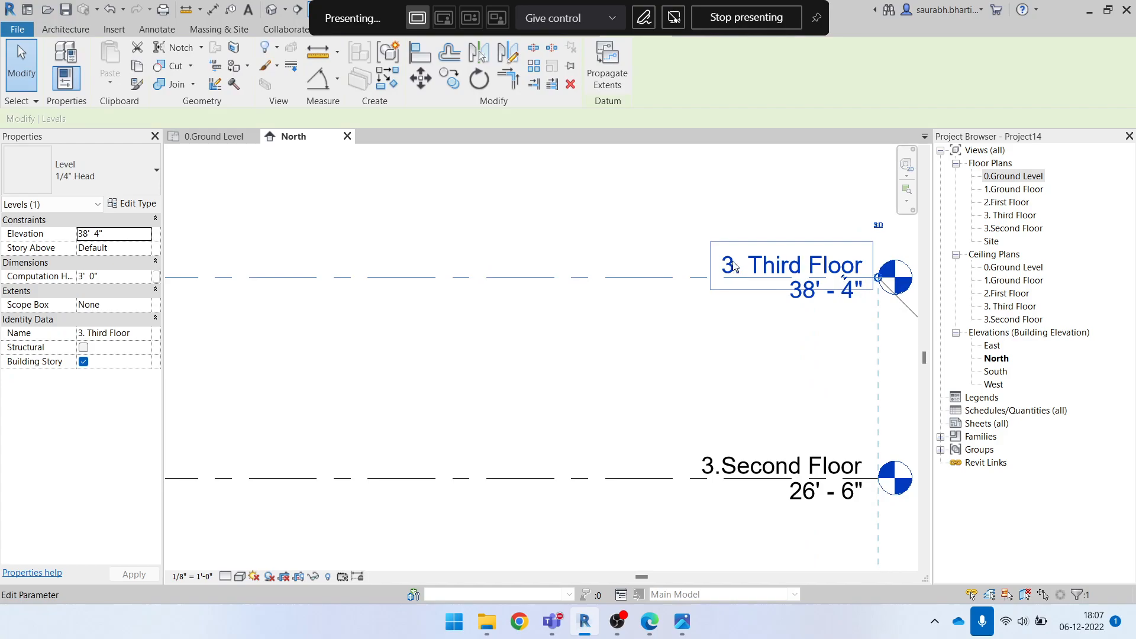
{"action": "left_click", "coordinate": [816, 269]}
{"action": "left_click", "coordinate": [801, 271]}
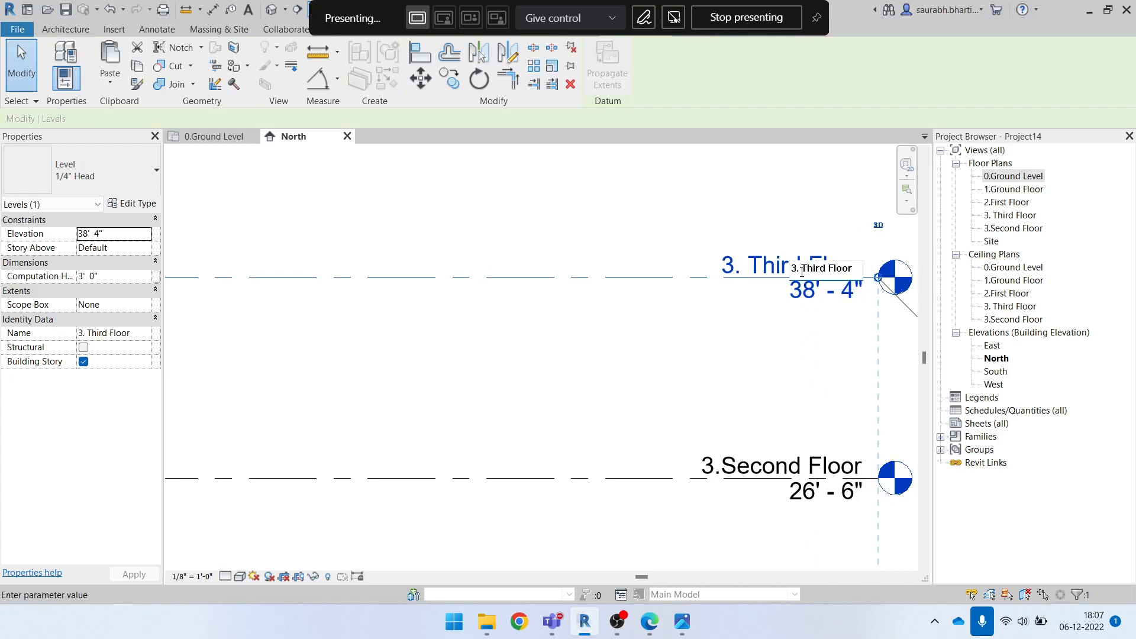
{"action": "key", "text": "Return"}
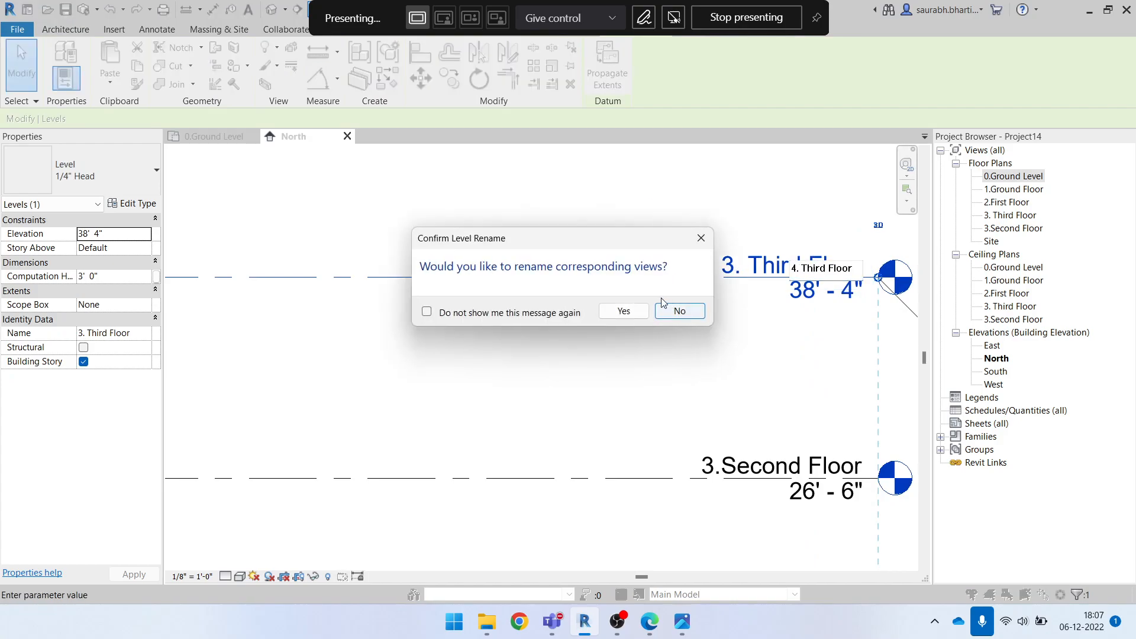
{"action": "left_click", "coordinate": [691, 309]}
{"action": "scroll", "coordinate": [652, 353], "scroll_direction": "down", "scroll_amount": 2}
{"action": "left_click", "coordinate": [599, 318]}
{"action": "left_click", "coordinate": [662, 302]}
Use the Level tool to draw a new level 12' above 4. Third Floor, aligned with the existing level ends
{"action": "scroll", "coordinate": [543, 251], "scroll_direction": "down", "scroll_amount": 4}
{"action": "key", "text": "l"}
{"action": "key", "text": "l"}
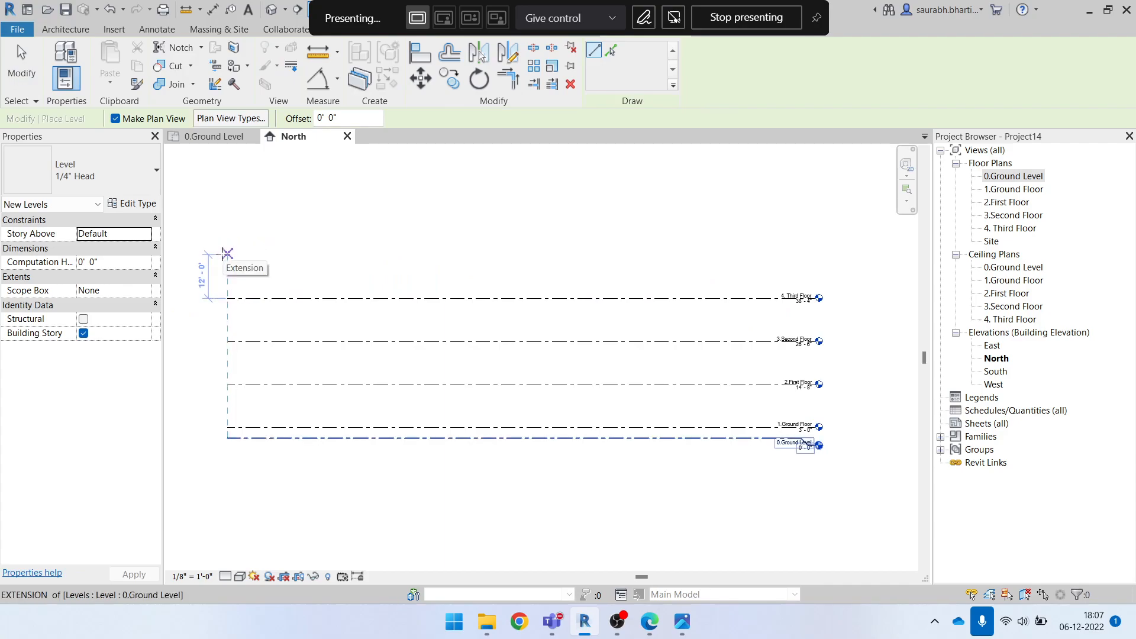
{"action": "left_click", "coordinate": [227, 254]}
{"action": "left_click", "coordinate": [815, 255]}
{"action": "key", "text": "Escape"}
{"action": "key", "text": "Escape"}
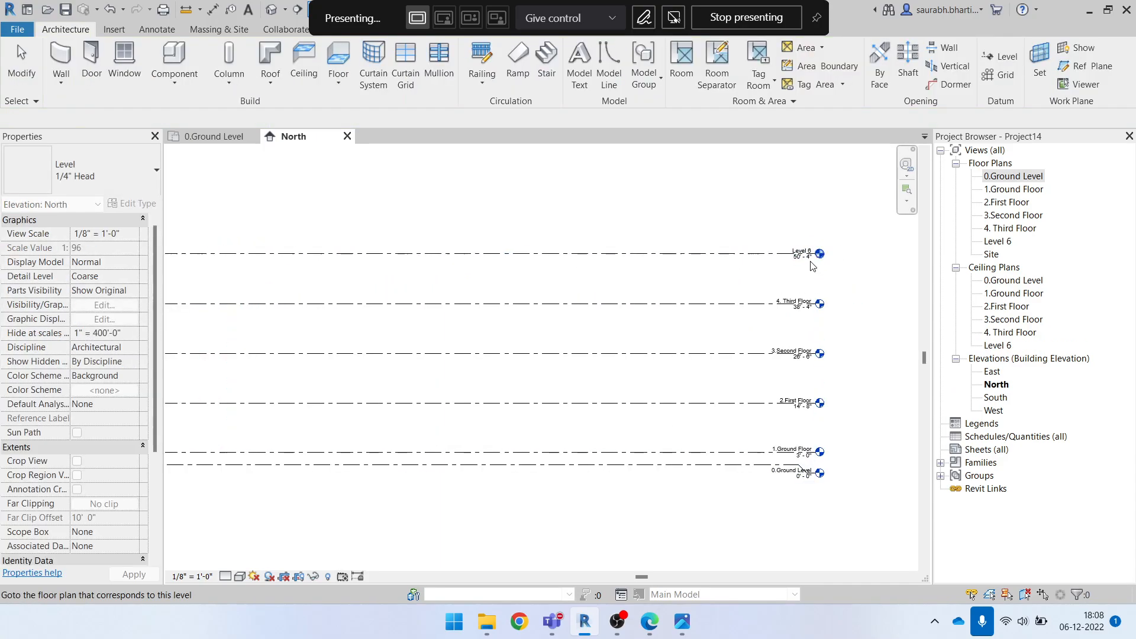
Set the elevation of Level 6, the topmost level, to 49' 8"
{"action": "scroll", "coordinate": [811, 258], "scroll_direction": "up", "scroll_amount": 4}
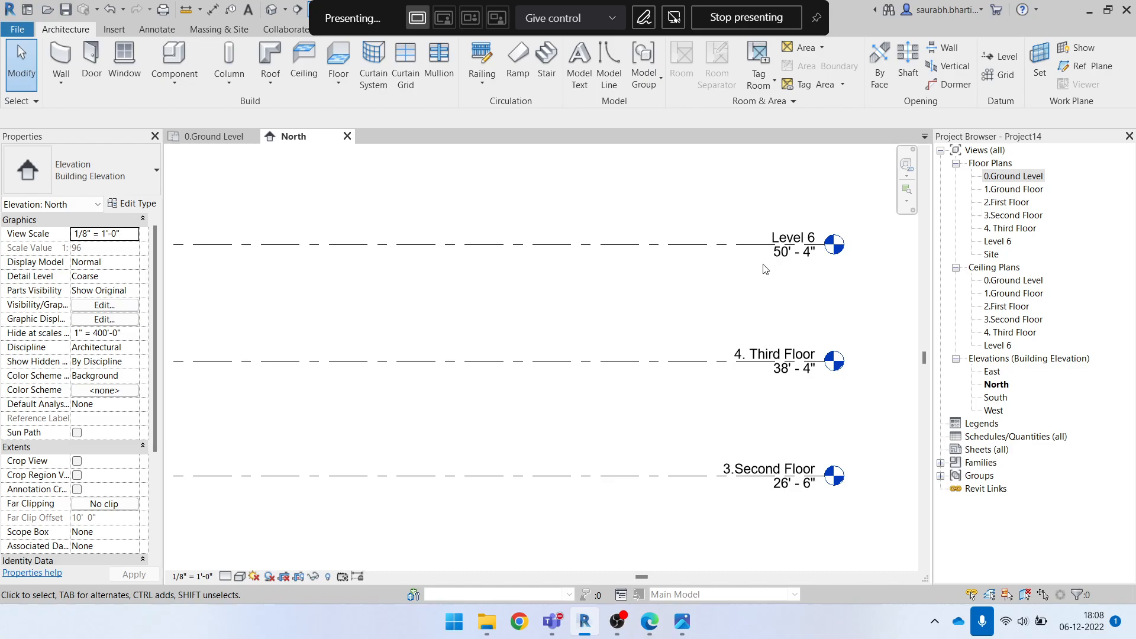
{"action": "left_click", "coordinate": [789, 252]}
{"action": "left_click", "coordinate": [790, 254]}
{"action": "type", "text": "49'8\""}
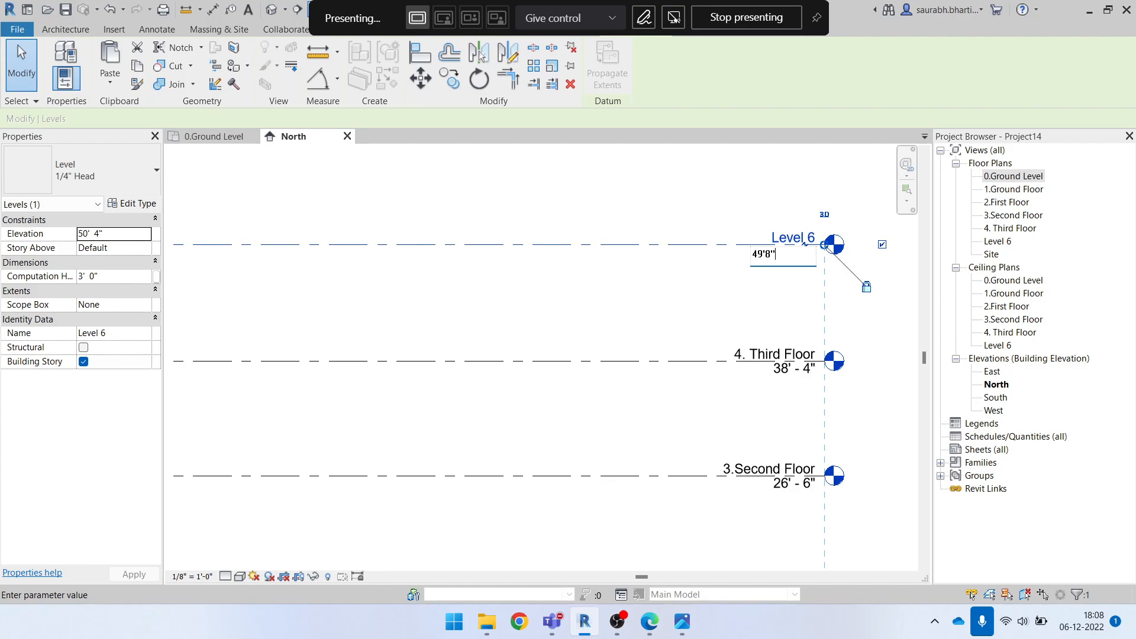
{"action": "key", "text": "Return"}
{"action": "key", "text": "Escape"}
Rename the topmost level as 5.Terrace, including its corresponding views
{"action": "left_click", "coordinate": [802, 238]}
{"action": "left_click", "coordinate": [802, 237]}
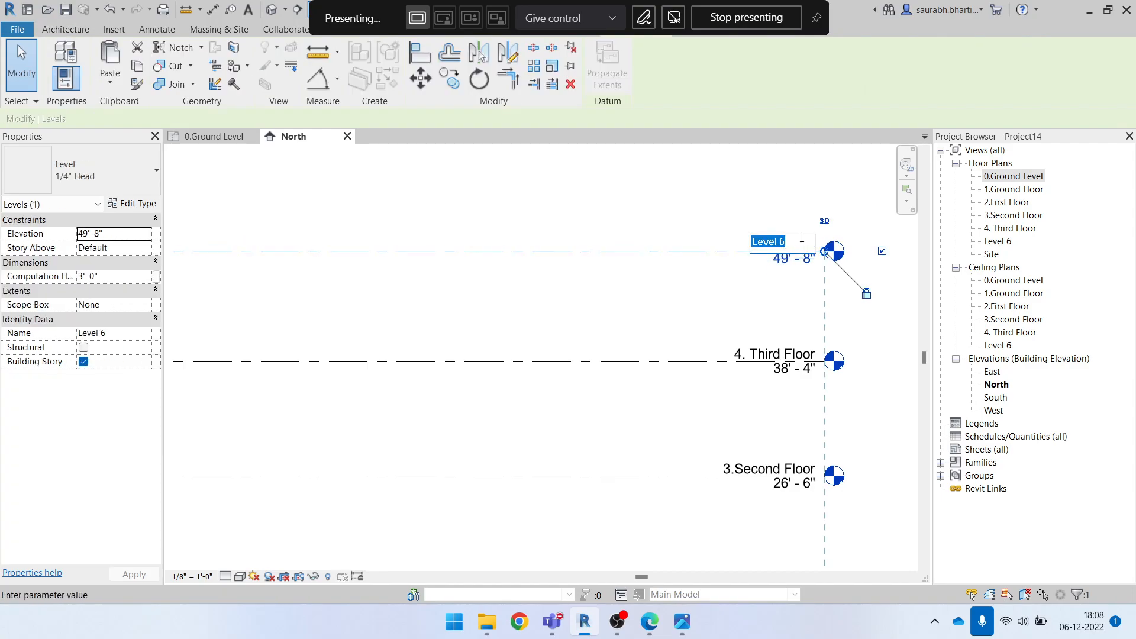
{"action": "type", "text": "5.terrace"}
{"action": "key", "text": "BackSpace"}
{"action": "type", "text": "T"}
{"action": "key", "text": "Return"}
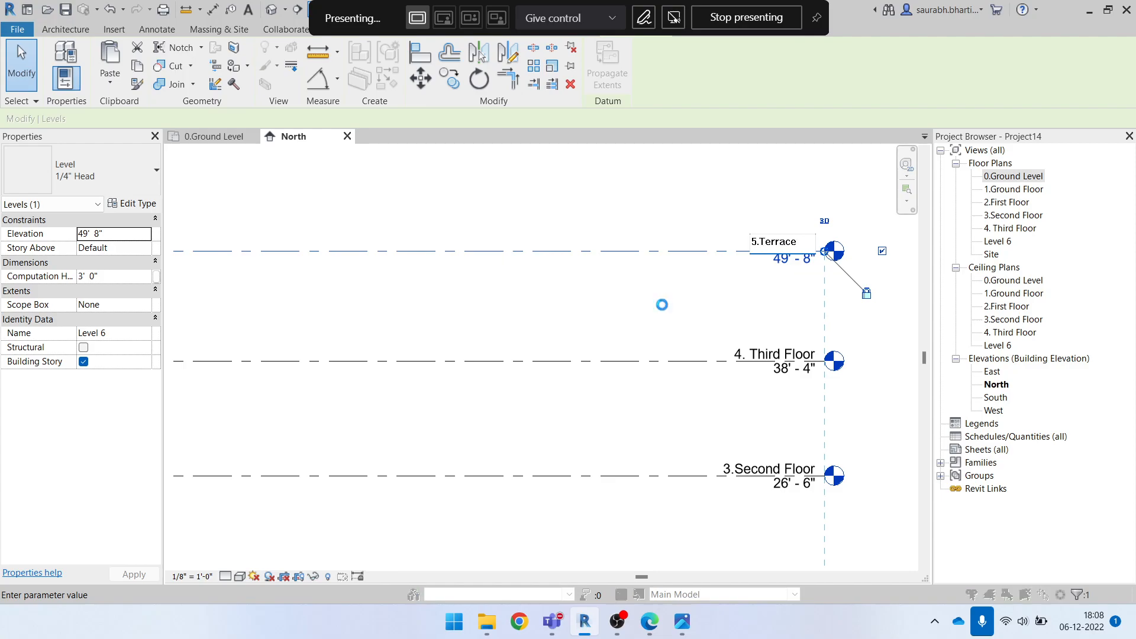
{"action": "left_click", "coordinate": [623, 315]}
{"action": "left_click", "coordinate": [632, 317]}
Open the 1.Ground Floor floor plan and close the 0.Ground Level and North views
{"action": "scroll", "coordinate": [632, 315], "scroll_direction": "down", "scroll_amount": 5}
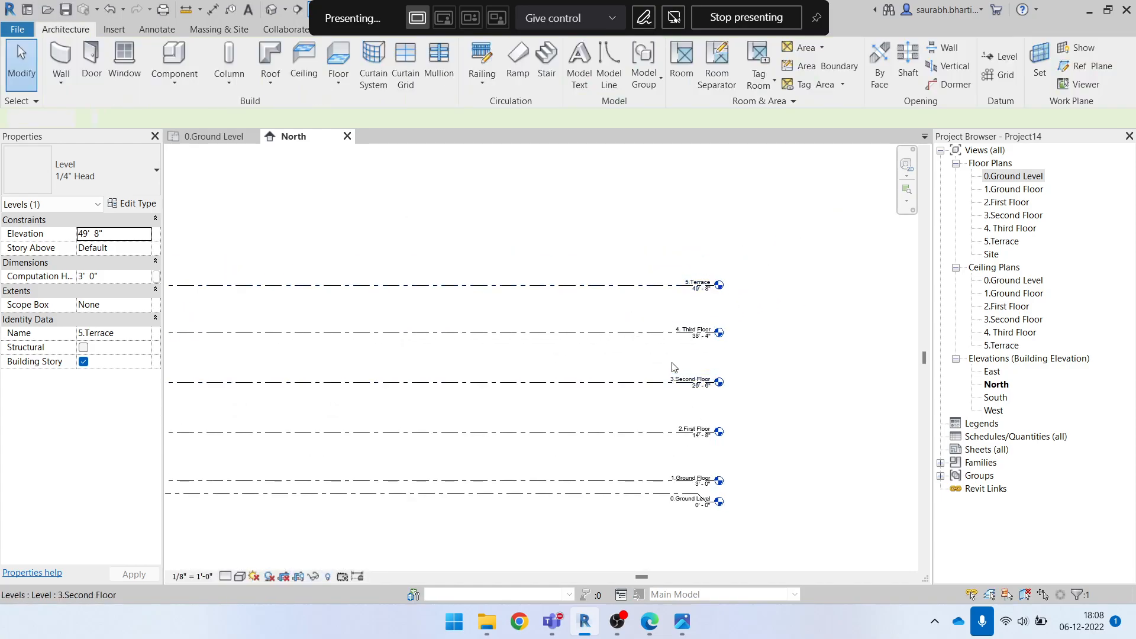
{"action": "scroll", "coordinate": [643, 462], "scroll_direction": "up", "scroll_amount": 2}
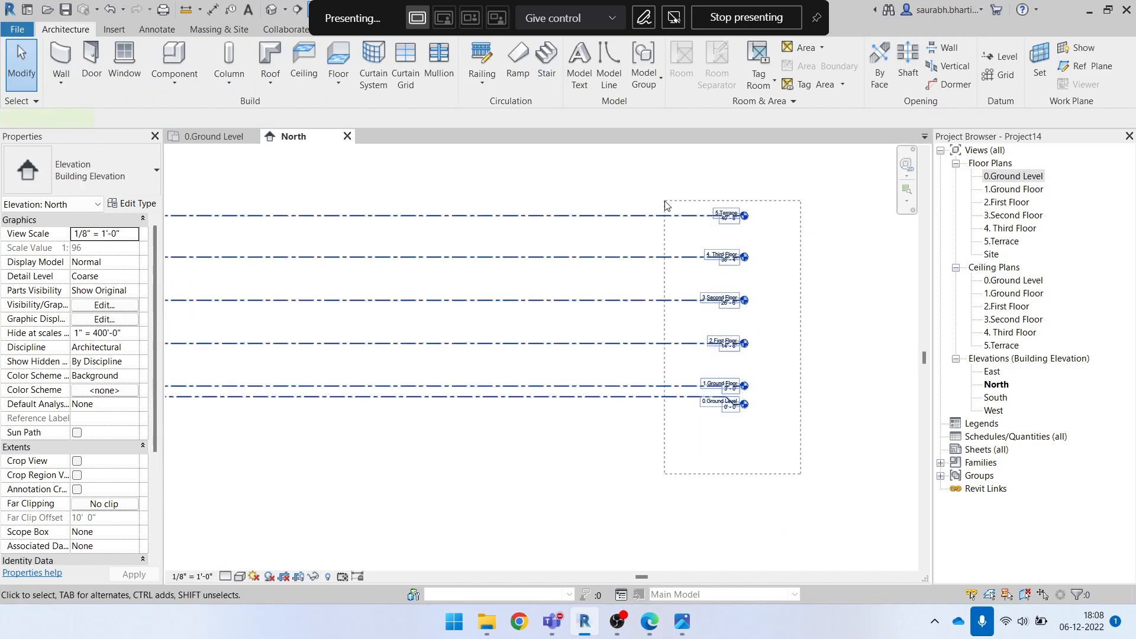
{"action": "scroll", "coordinate": [712, 411], "scroll_direction": "down", "scroll_amount": 2}
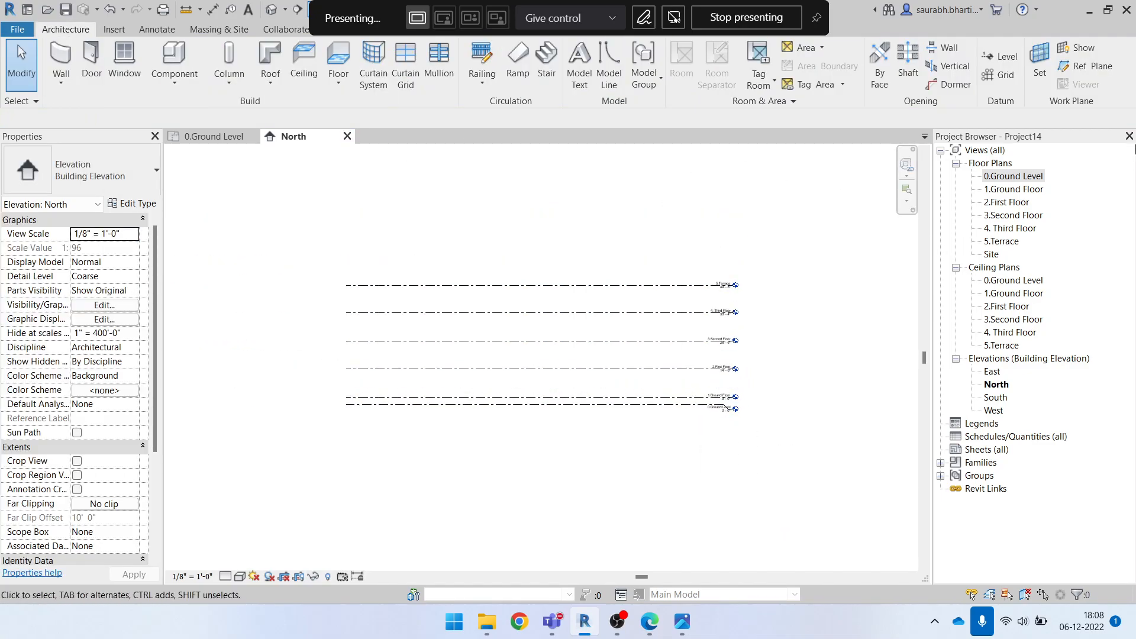
{"action": "left_click", "coordinate": [1010, 177]}
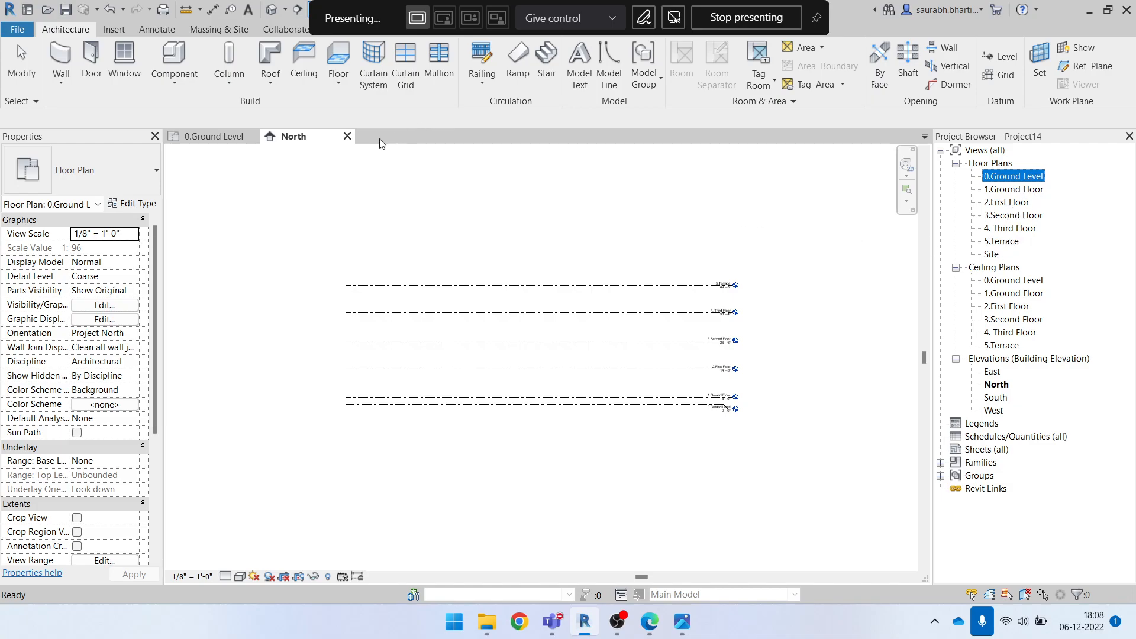
{"action": "left_click", "coordinate": [219, 136]}
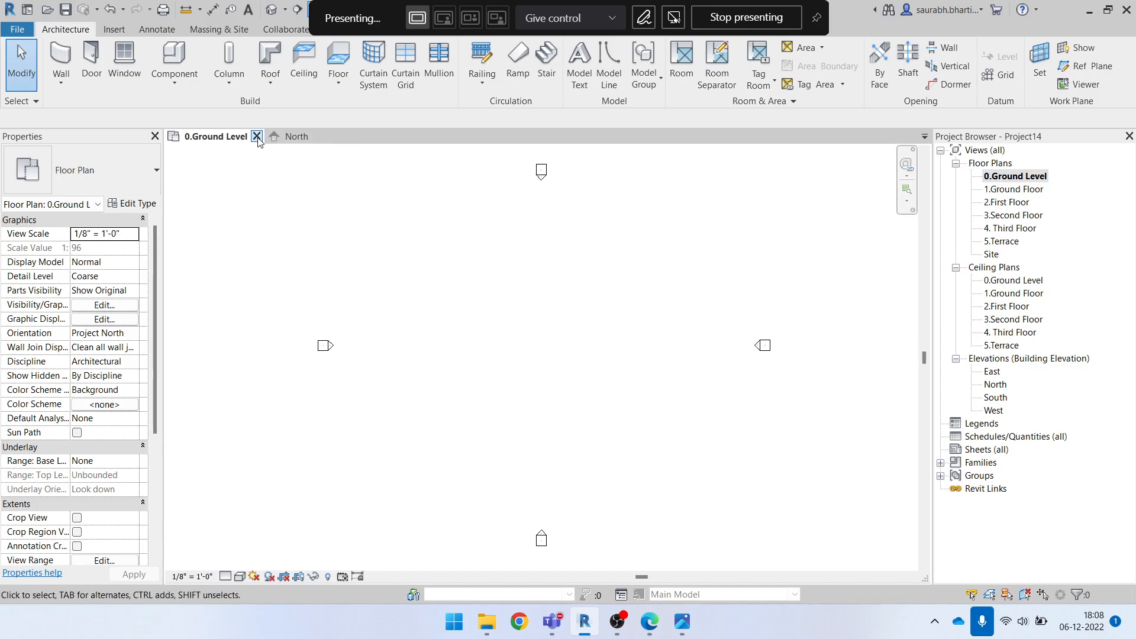
{"action": "double_click", "coordinate": [1028, 193]}
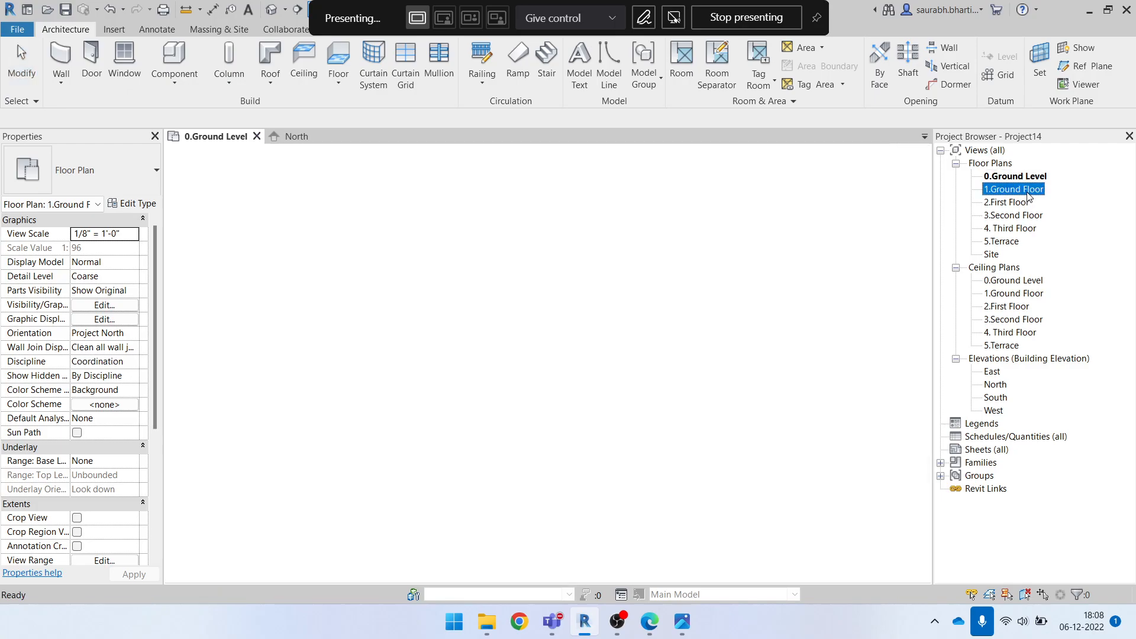
{"action": "left_click", "coordinate": [252, 137]}
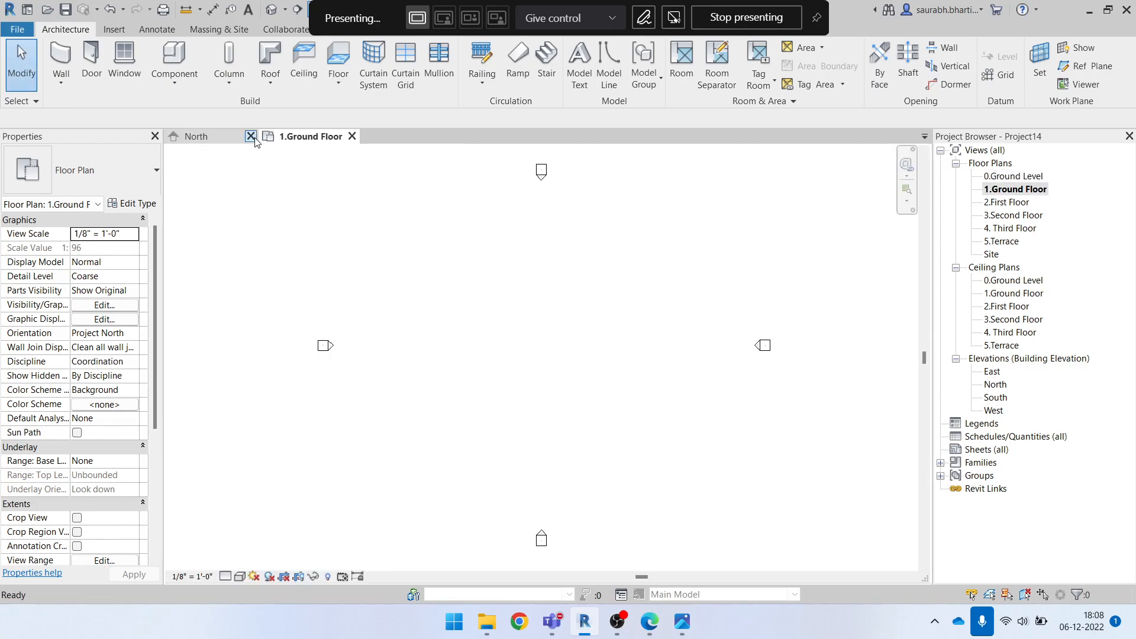
{"action": "left_click", "coordinate": [251, 137]}
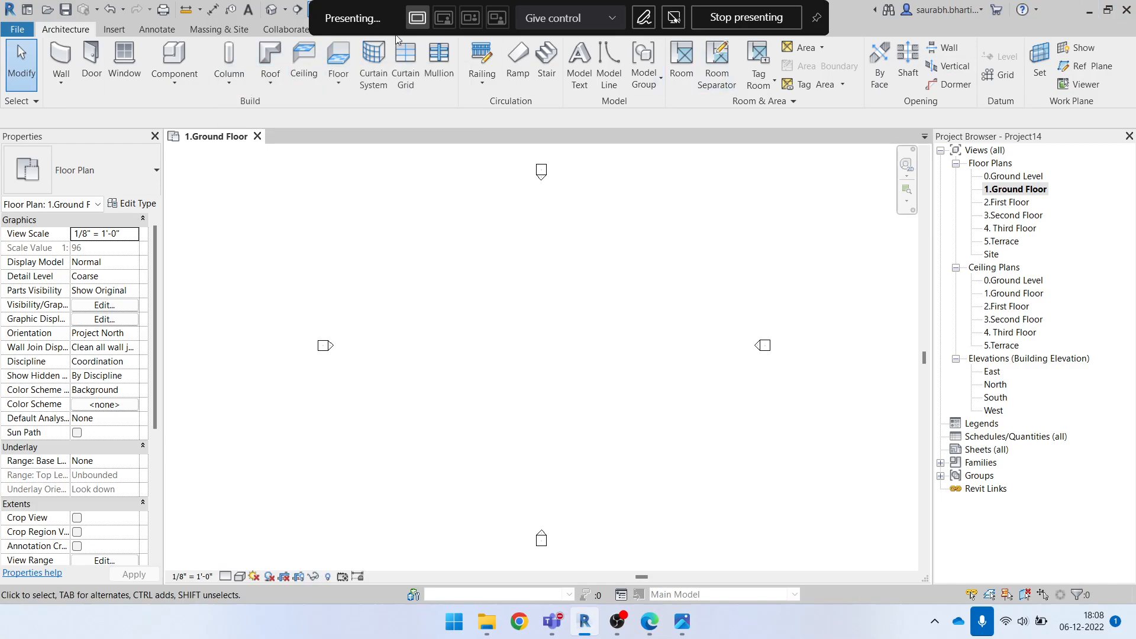
Load GROUND FLOOR.pdf from the desktop's Complete Project folder for PDF import into the 1.Ground Floor plan
{"action": "left_click", "coordinate": [114, 30]}
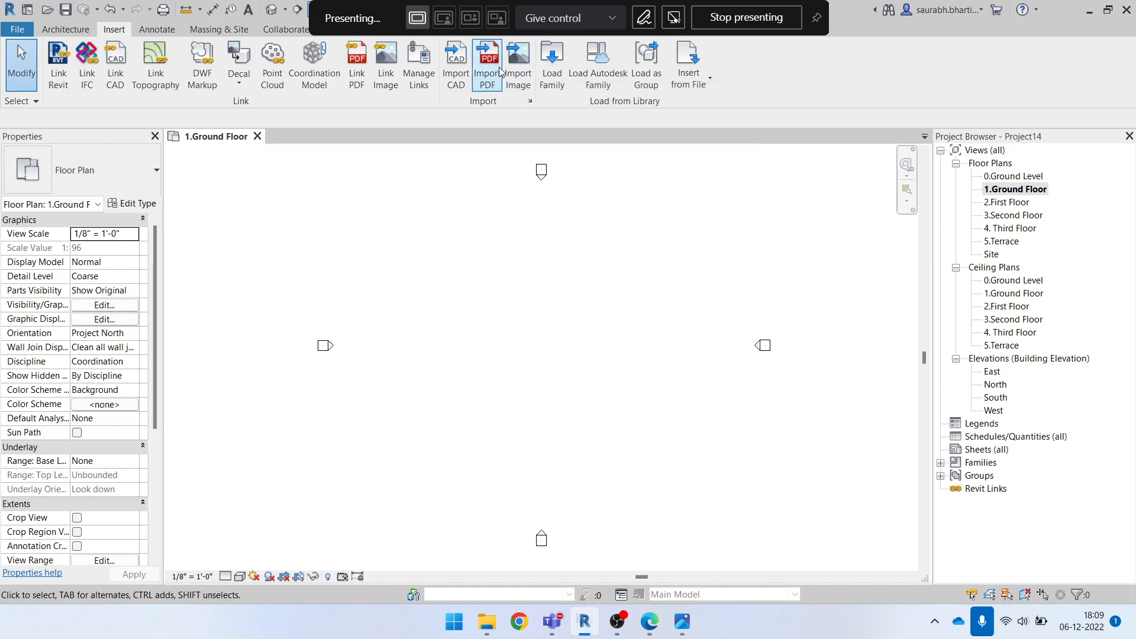
{"action": "left_click", "coordinate": [498, 94]}
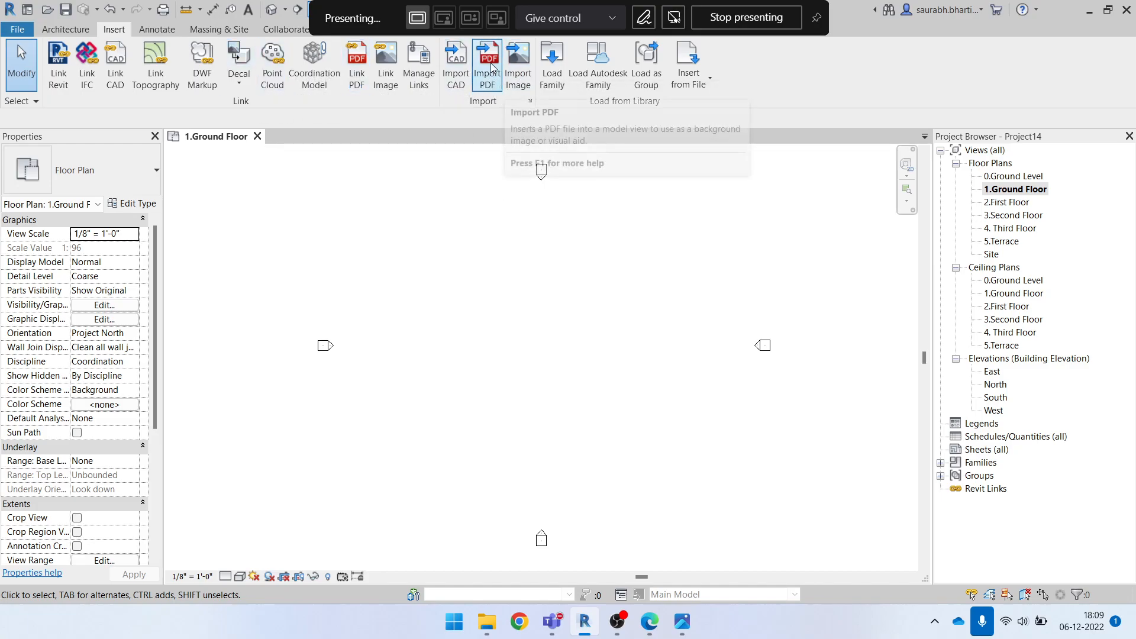
{"action": "left_click", "coordinate": [491, 67]}
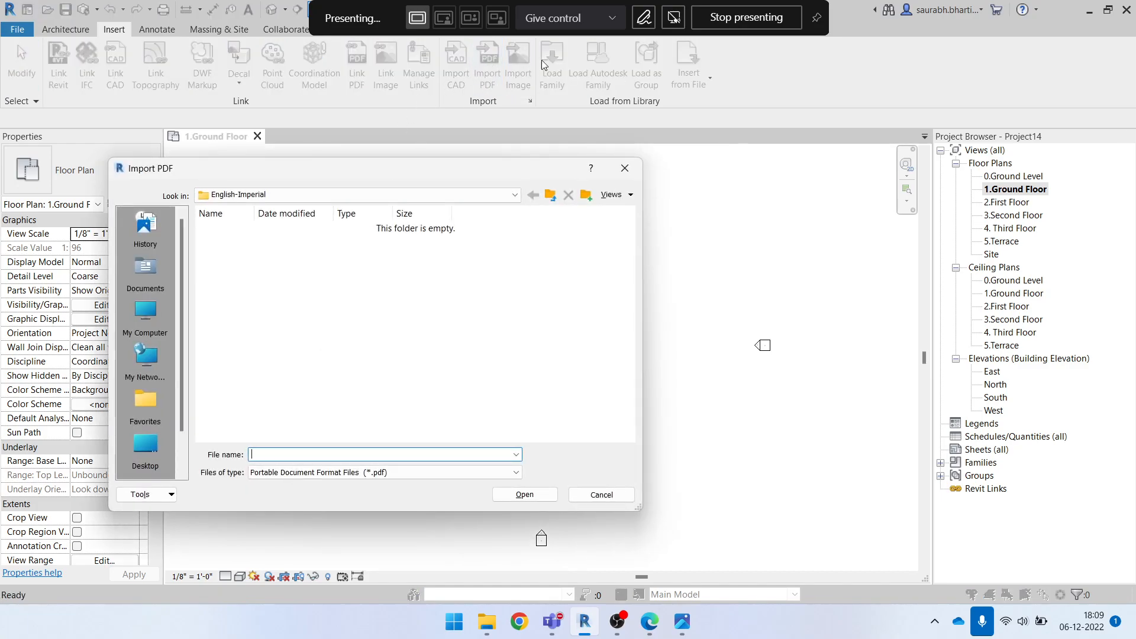
{"action": "scroll", "coordinate": [147, 391], "scroll_direction": "down", "scroll_amount": 1}
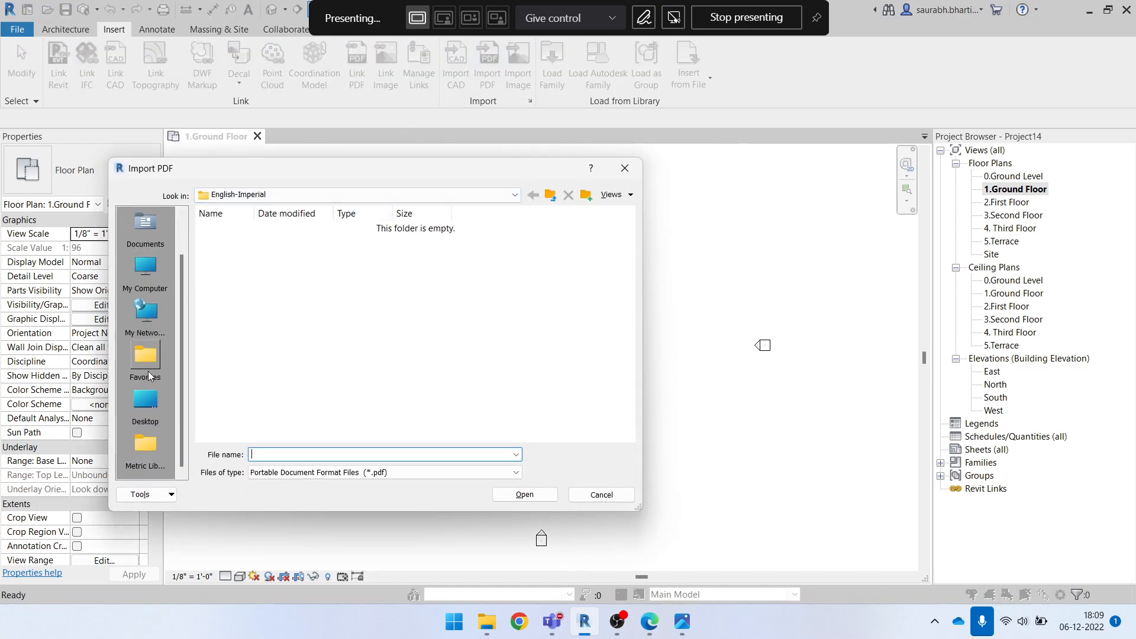
{"action": "left_click", "coordinate": [146, 399]}
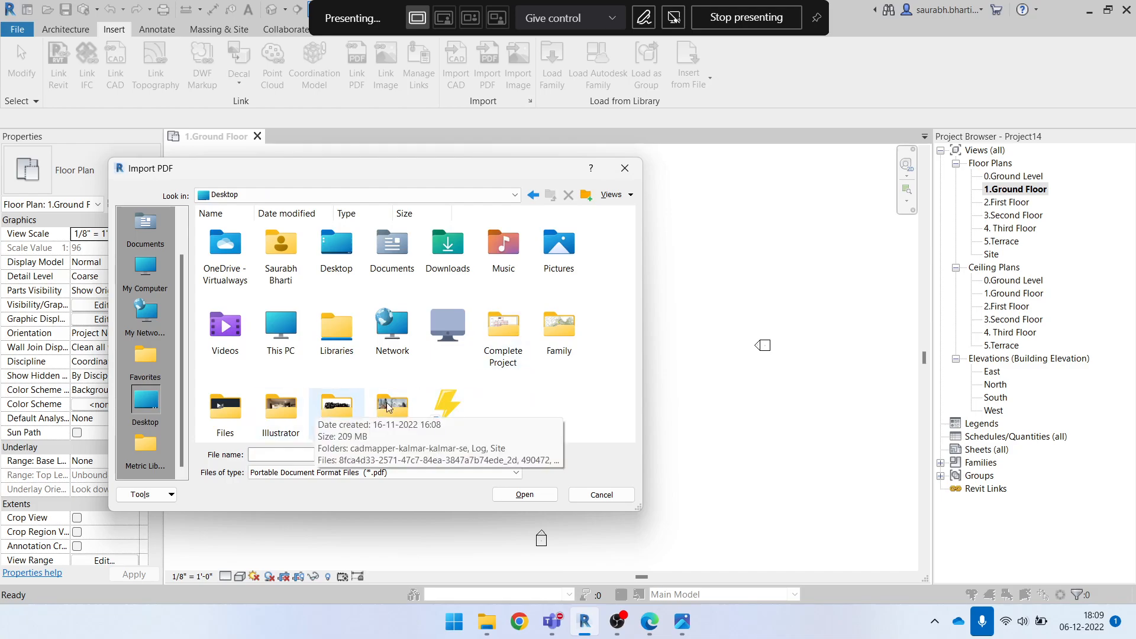
{"action": "double_click", "coordinate": [503, 332]}
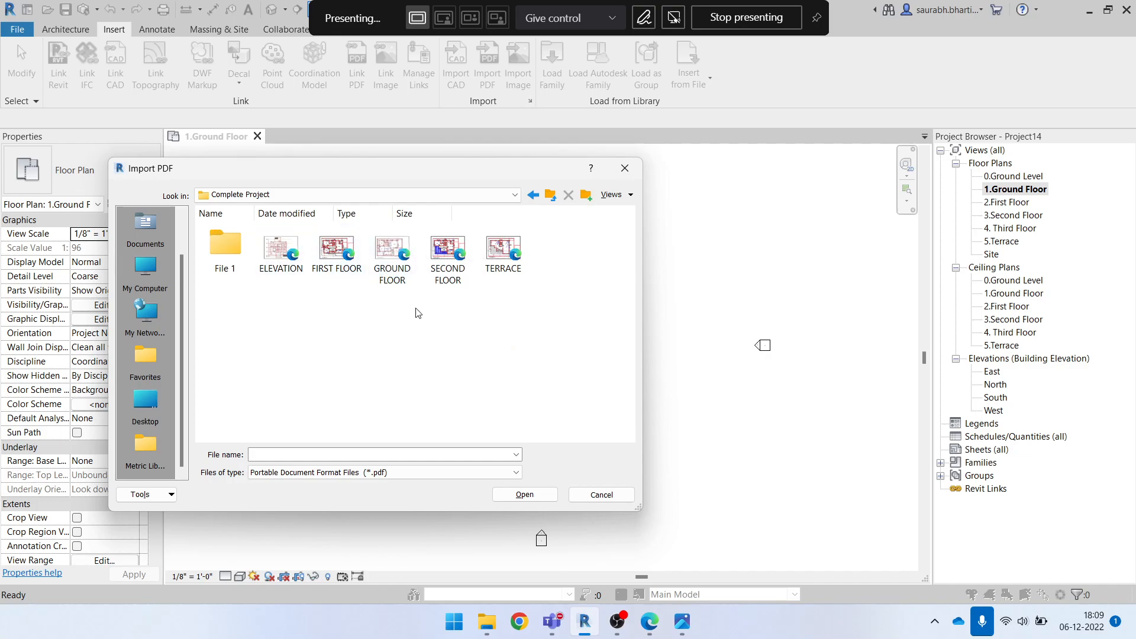
{"action": "left_click", "coordinate": [401, 259]}
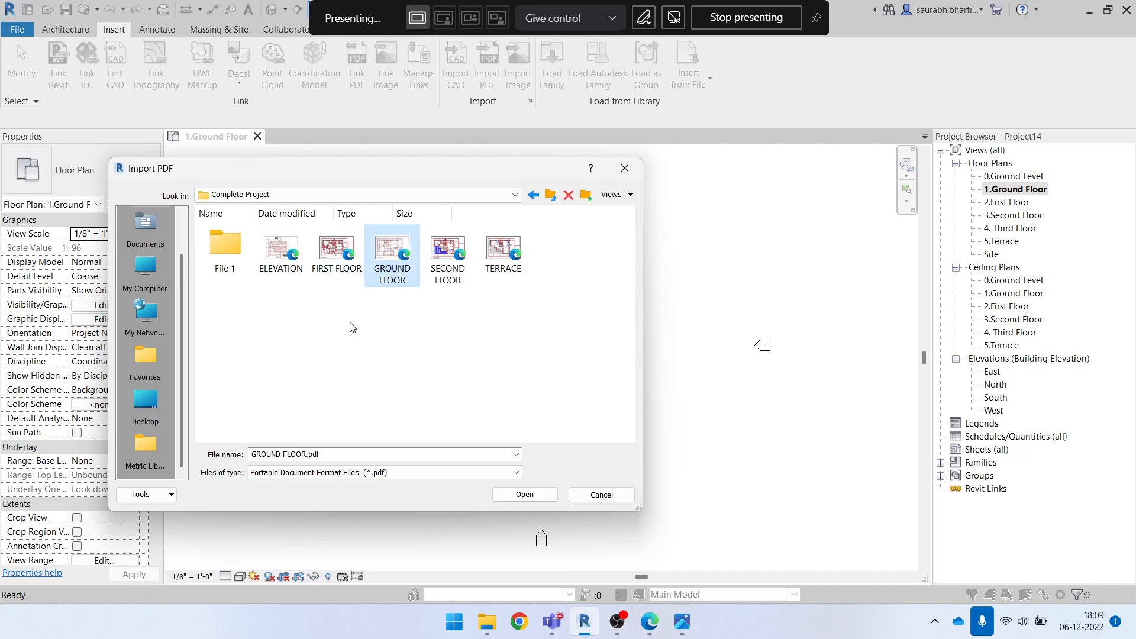
{"action": "left_click", "coordinate": [550, 495]}
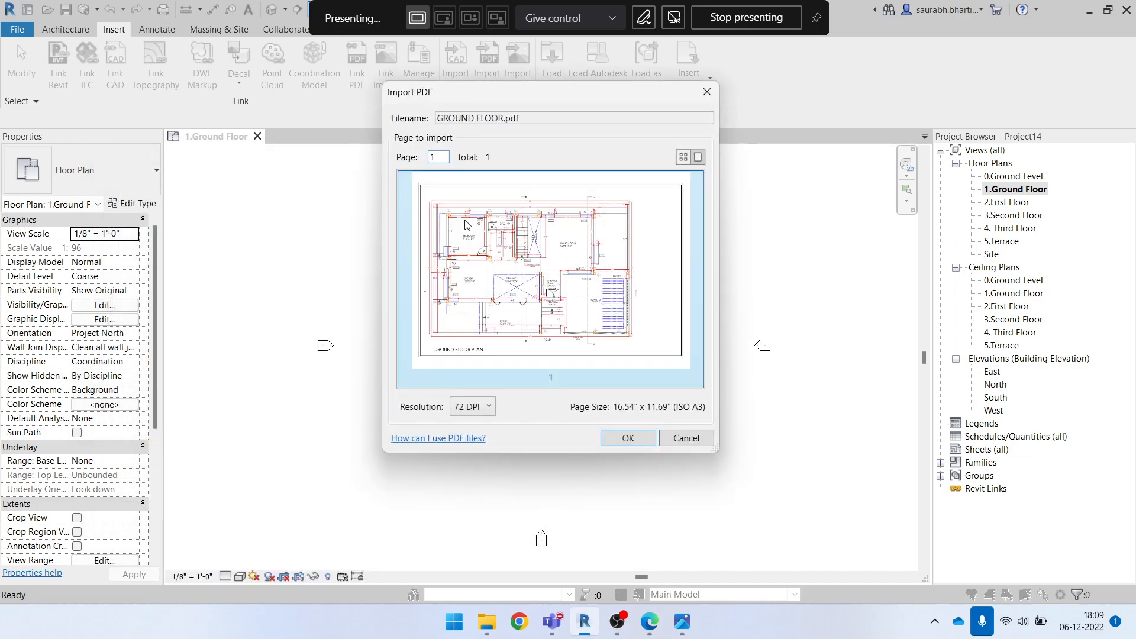
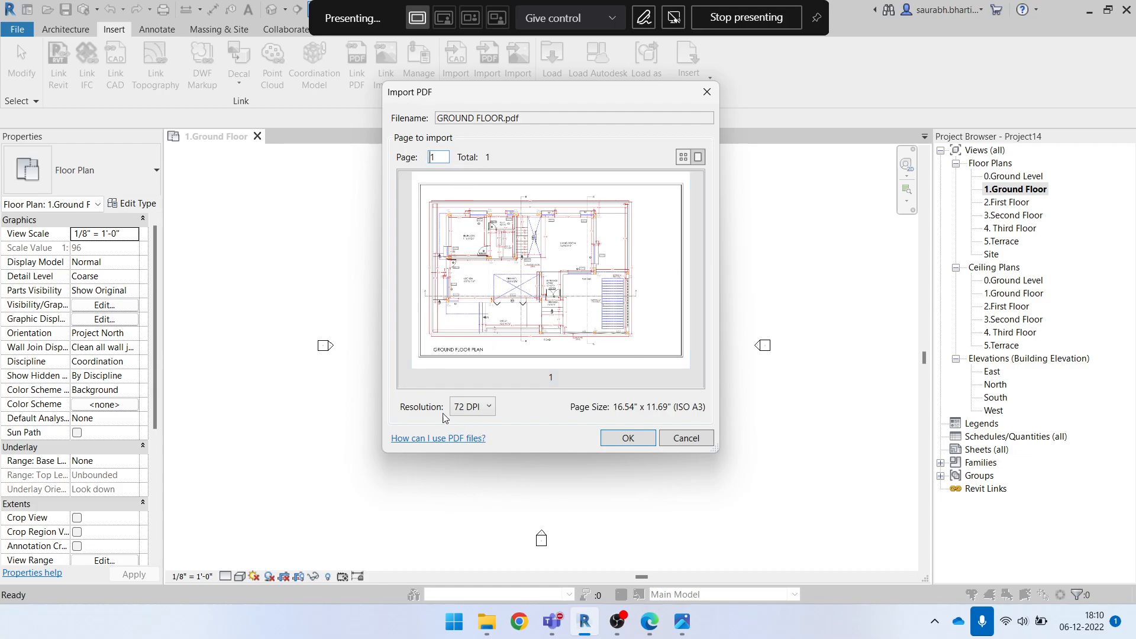
Import GROUND FLOOR.pdf at 300 DPI and place it centrally between the four elevation markers
{"action": "left_click", "coordinate": [488, 415]}
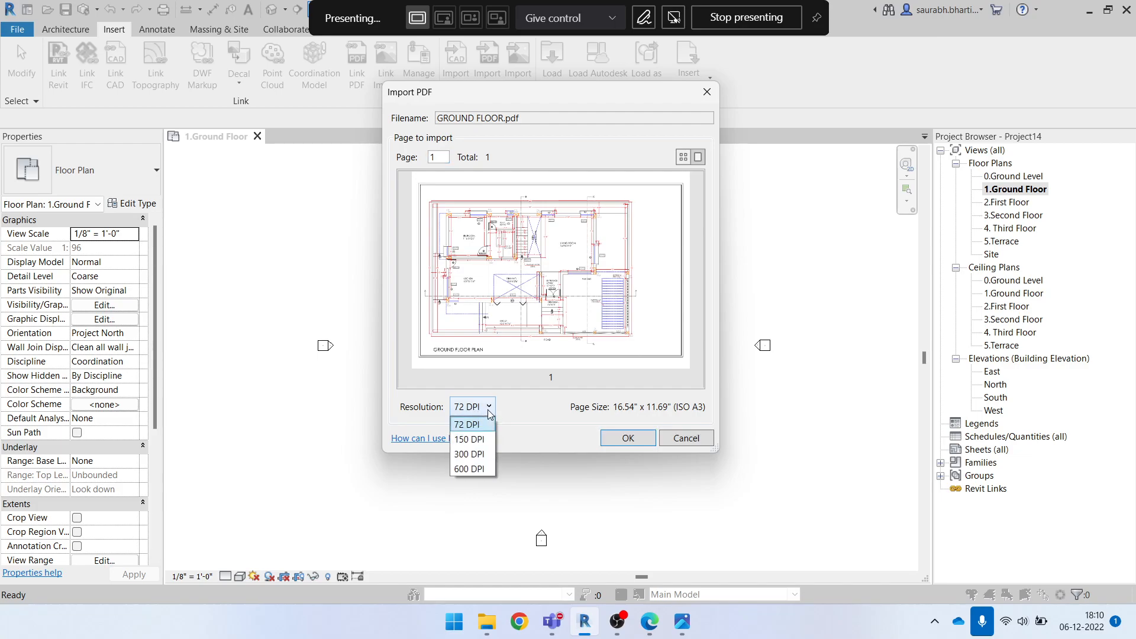
{"action": "left_click", "coordinate": [468, 454]}
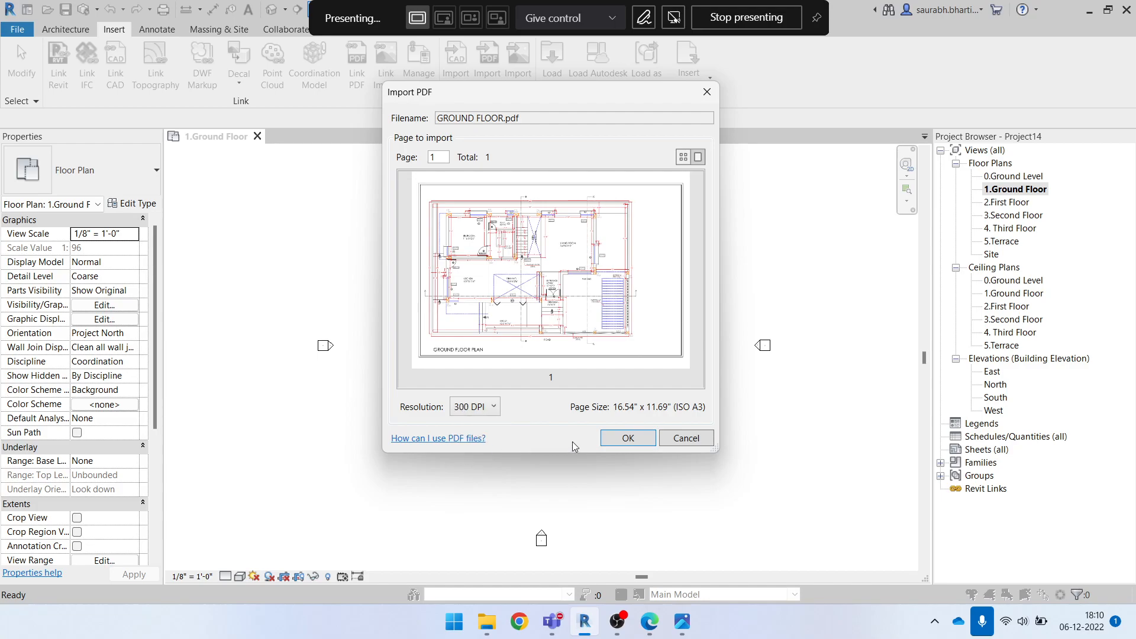
{"action": "left_click", "coordinate": [621, 438]}
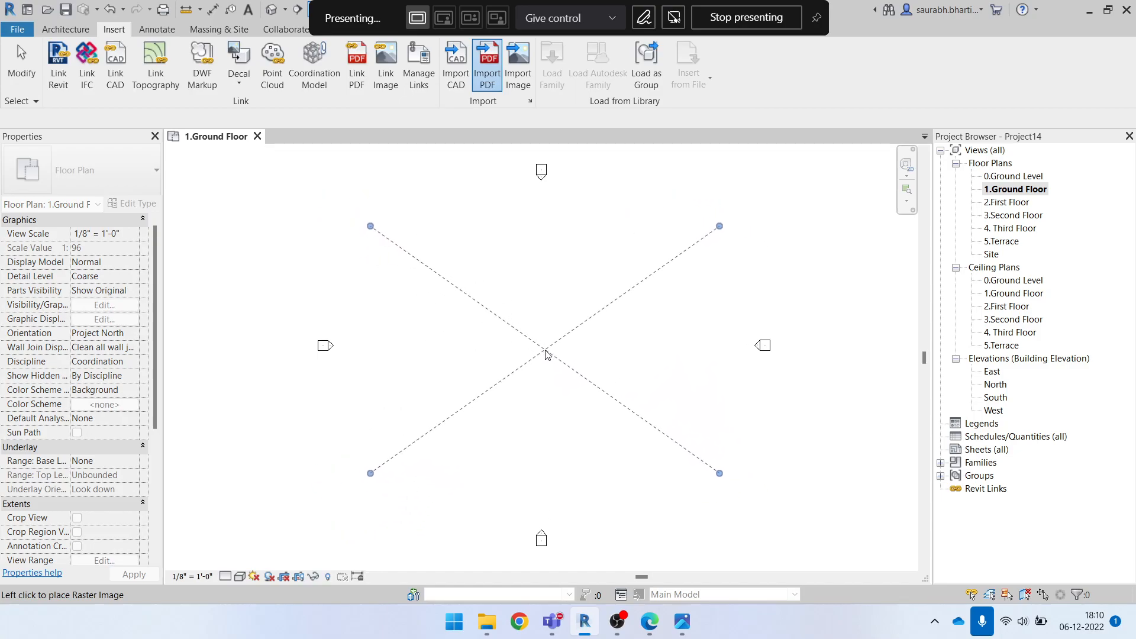
{"action": "left_click", "coordinate": [544, 352]}
{"action": "scroll", "coordinate": [504, 400], "scroll_direction": "up", "scroll_amount": 1}
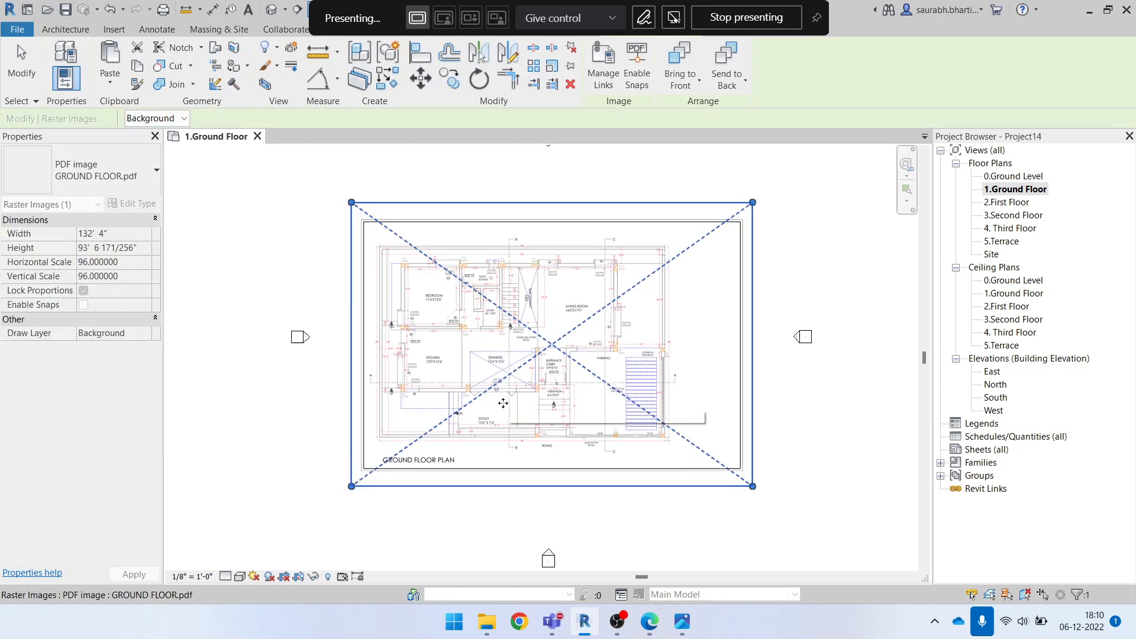
{"action": "scroll", "coordinate": [514, 400], "scroll_direction": "down", "scroll_amount": 2}
{"action": "left_click", "coordinate": [721, 204]}
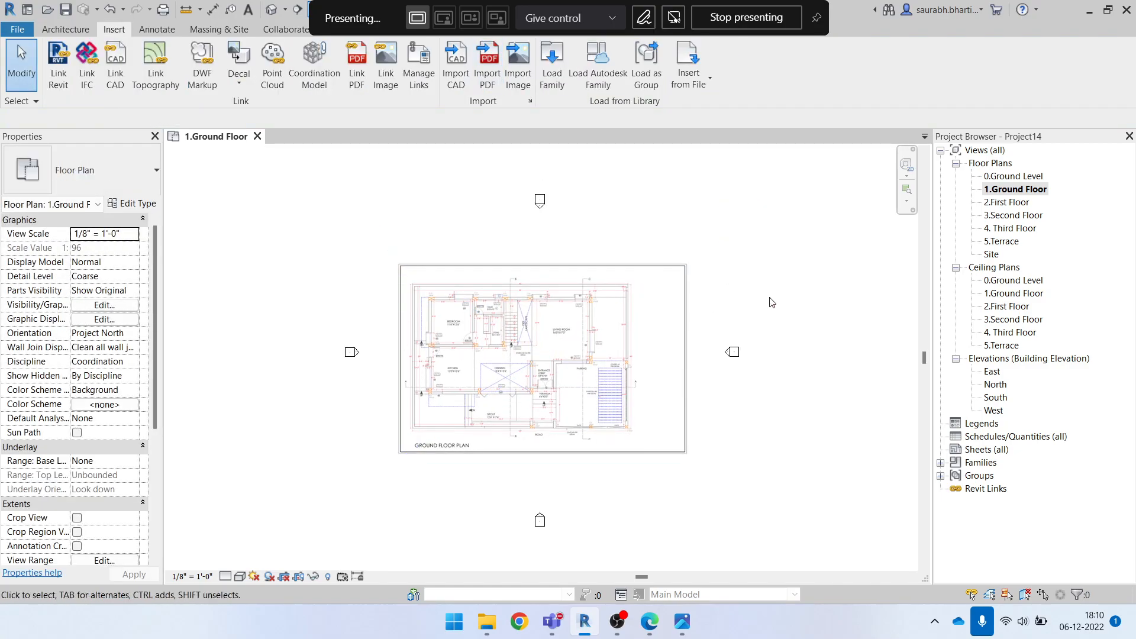
{"action": "scroll", "coordinate": [746, 319], "scroll_direction": "down", "scroll_amount": 2}
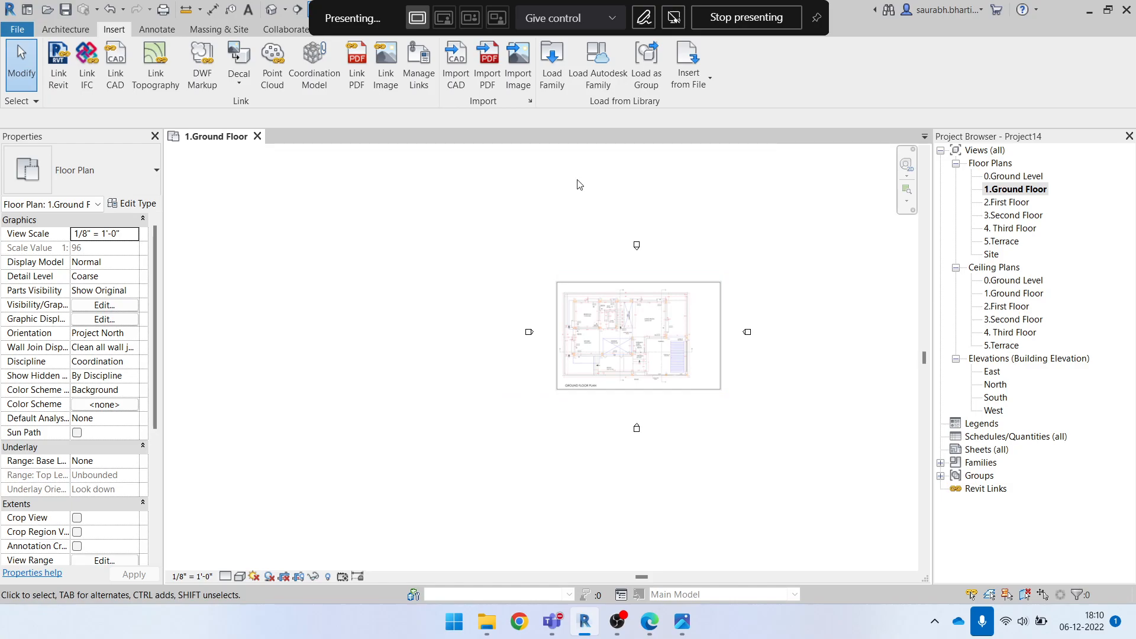
{"action": "scroll", "coordinate": [744, 279], "scroll_direction": "up", "scroll_amount": 1}
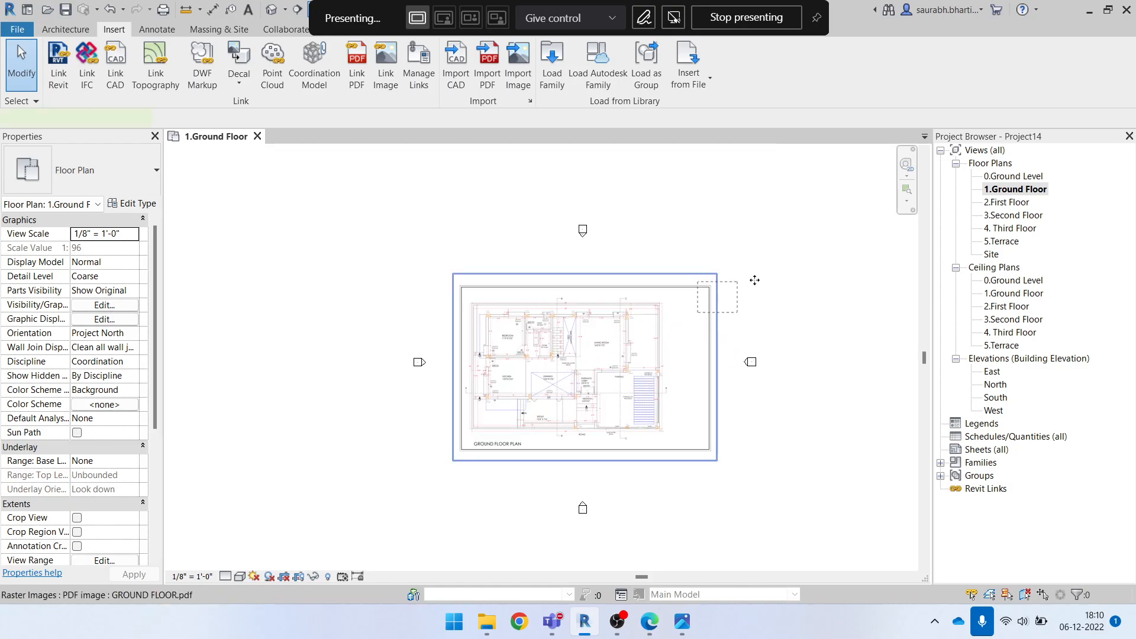
{"action": "left_click", "coordinate": [723, 282]}
{"action": "left_click", "coordinate": [700, 219]}
Arrange the Complete Project folder window and the Revit window side by side
{"action": "left_click", "coordinate": [1108, 9]}
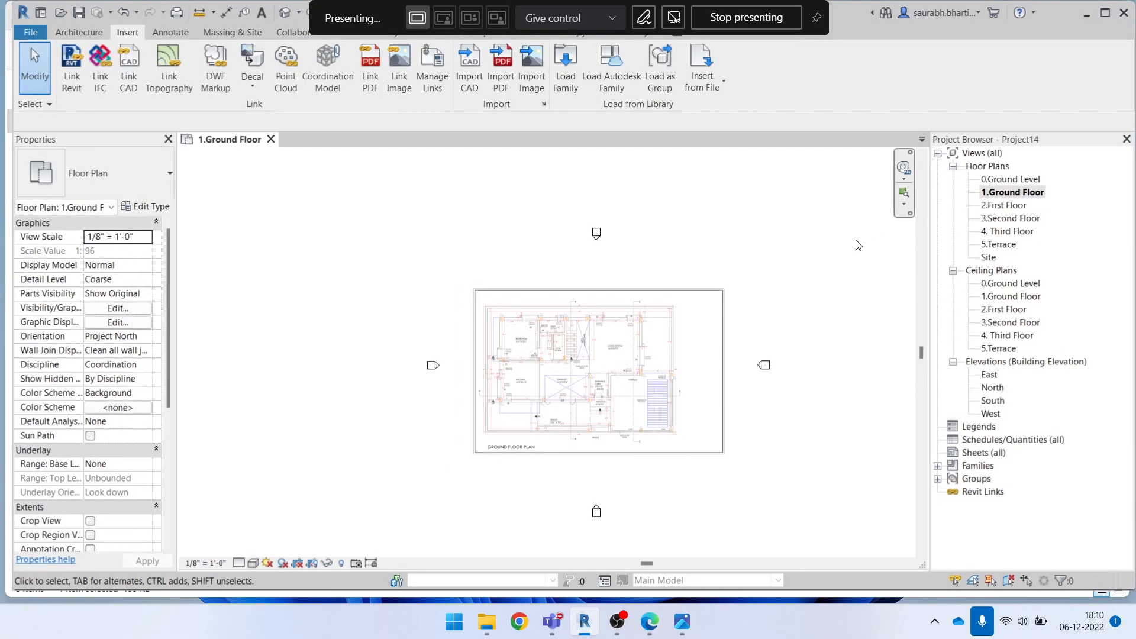
{"action": "key", "text": "super+Right"}
{"action": "scroll", "coordinate": [706, 348], "scroll_direction": "down", "scroll_amount": 5}
{"action": "scroll", "coordinate": [870, 367], "scroll_direction": "down", "scroll_amount": 5}
{"action": "scroll", "coordinate": [876, 369], "scroll_direction": "up", "scroll_amount": 5}
{"action": "left_click", "coordinate": [309, 373]}
{"action": "left_click", "coordinate": [309, 377]}
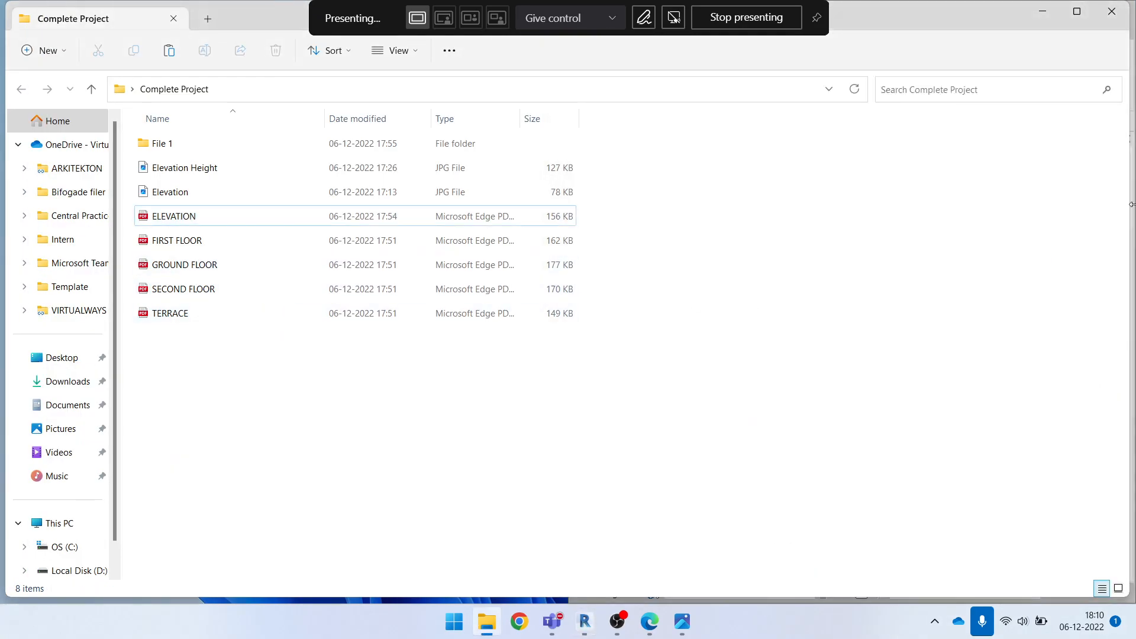
{"action": "key", "text": "super+Left"}
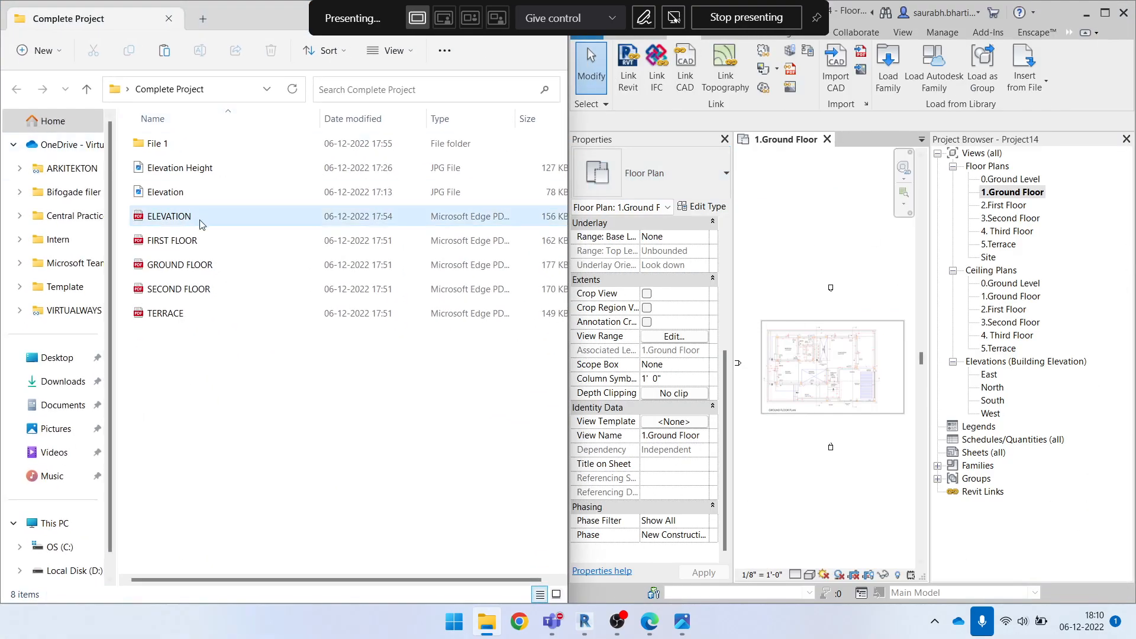
Import a second copy of GROUND FLOOR.pdf directly from the Complete Project folder at 300 DPI, placing it above the first plan image
{"action": "left_click_drag", "start_coordinate": [197, 264], "coordinate": [818, 241]}
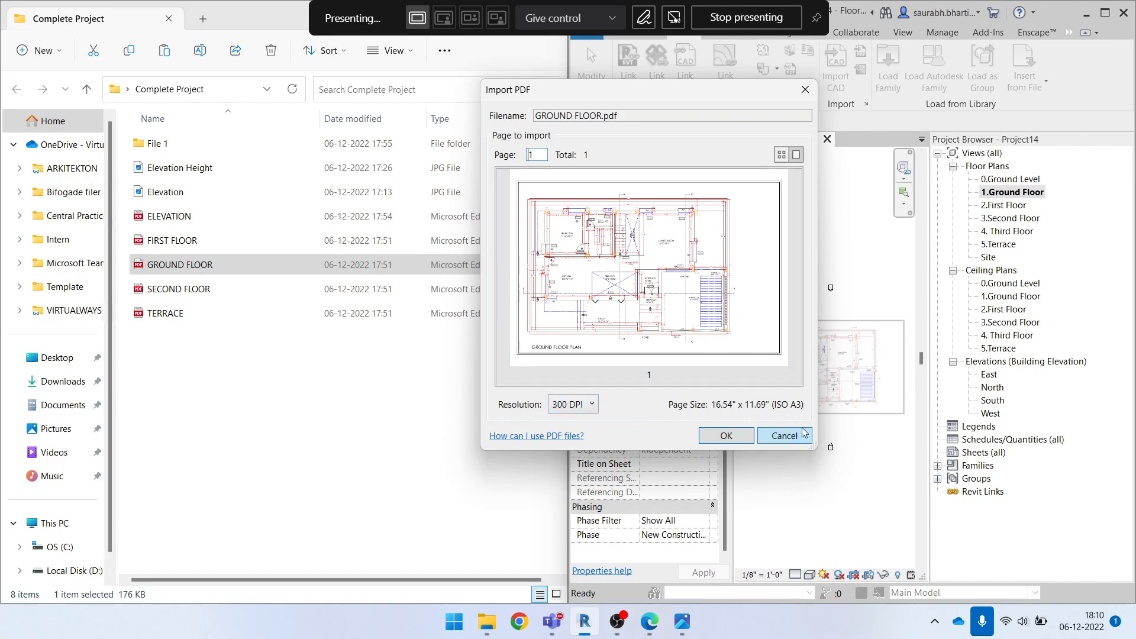
{"action": "left_click", "coordinate": [726, 436]}
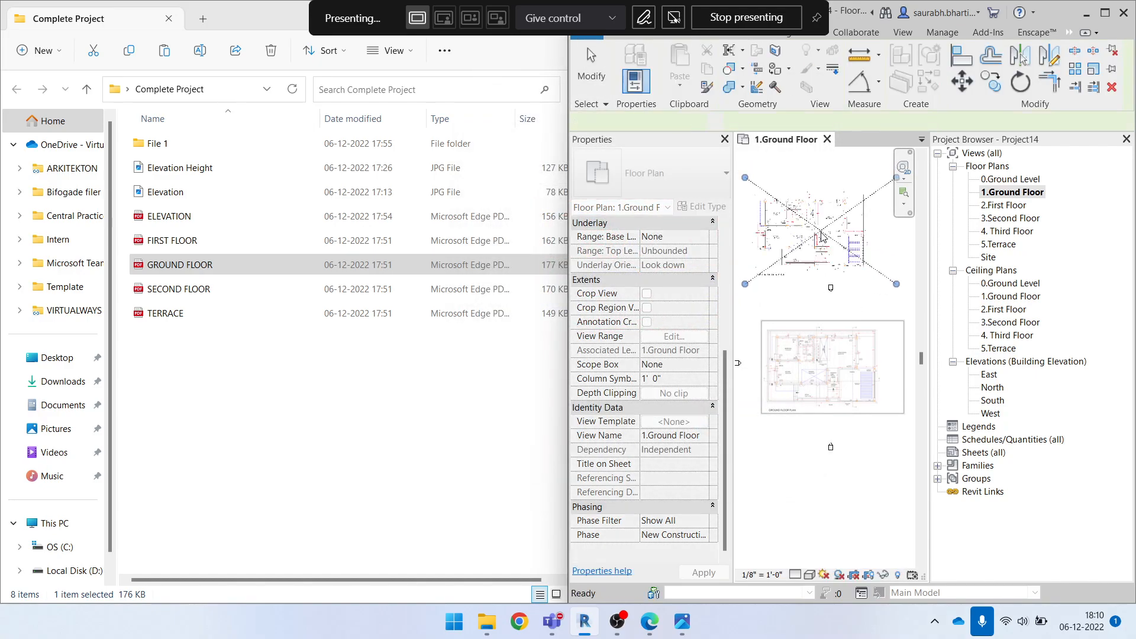
{"action": "left_click", "coordinate": [821, 231]}
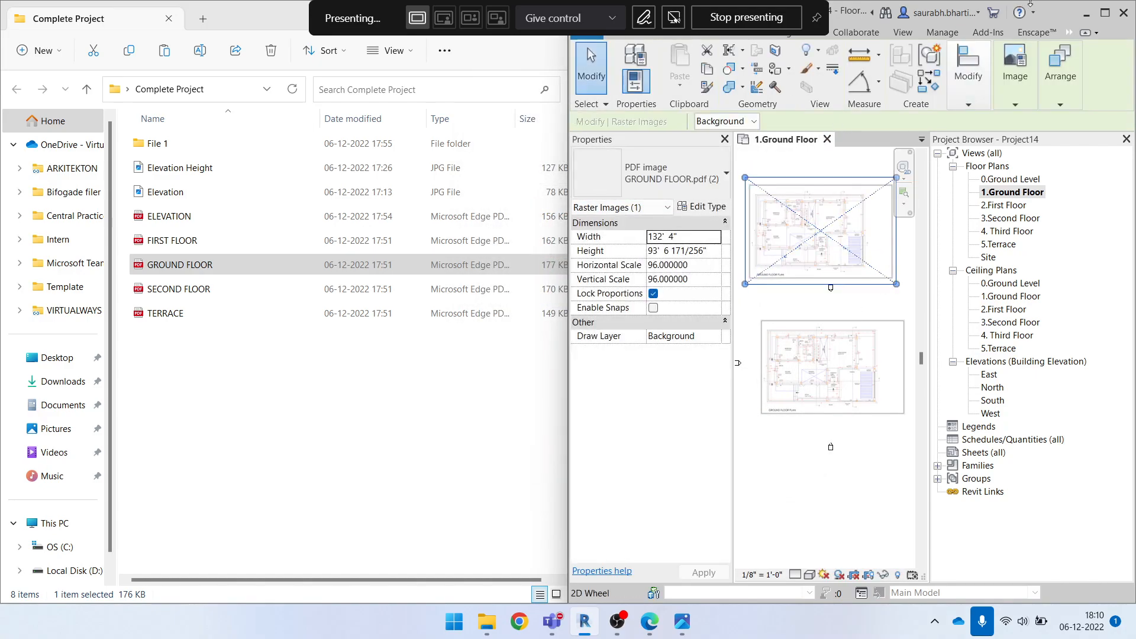
Maximize the Revit window and delete the second GROUND FLOOR.pdf image above the original
{"action": "left_click", "coordinate": [1105, 13]}
{"action": "middle_click_drag", "start_coordinate": [552, 358], "coordinate": [720, 233]}
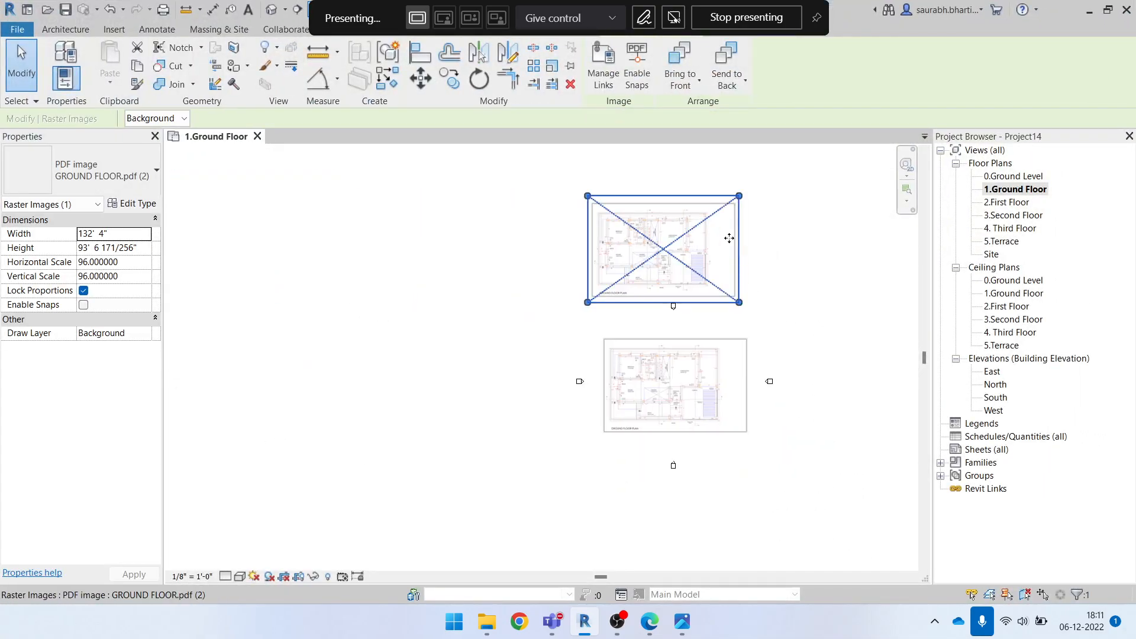
{"action": "key", "text": "Delete"}
Inspect the imported ground floor plan's room layout and line quality, and check the PDF files available for import
{"action": "scroll", "coordinate": [710, 383], "scroll_direction": "up", "scroll_amount": 2}
{"action": "left_click", "coordinate": [710, 382]}
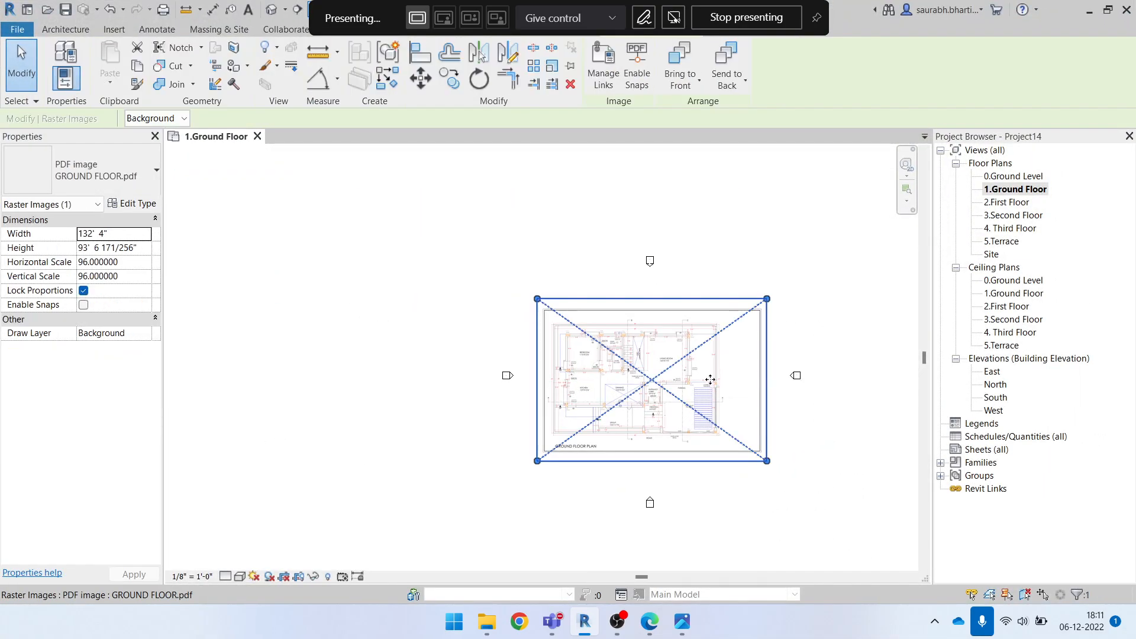
{"action": "scroll", "coordinate": [710, 382], "scroll_direction": "up", "scroll_amount": 2}
{"action": "key", "text": "Escape"}
{"action": "scroll", "coordinate": [540, 365], "scroll_direction": "up", "scroll_amount": 3}
{"action": "scroll", "coordinate": [419, 298], "scroll_direction": "down", "scroll_amount": 2}
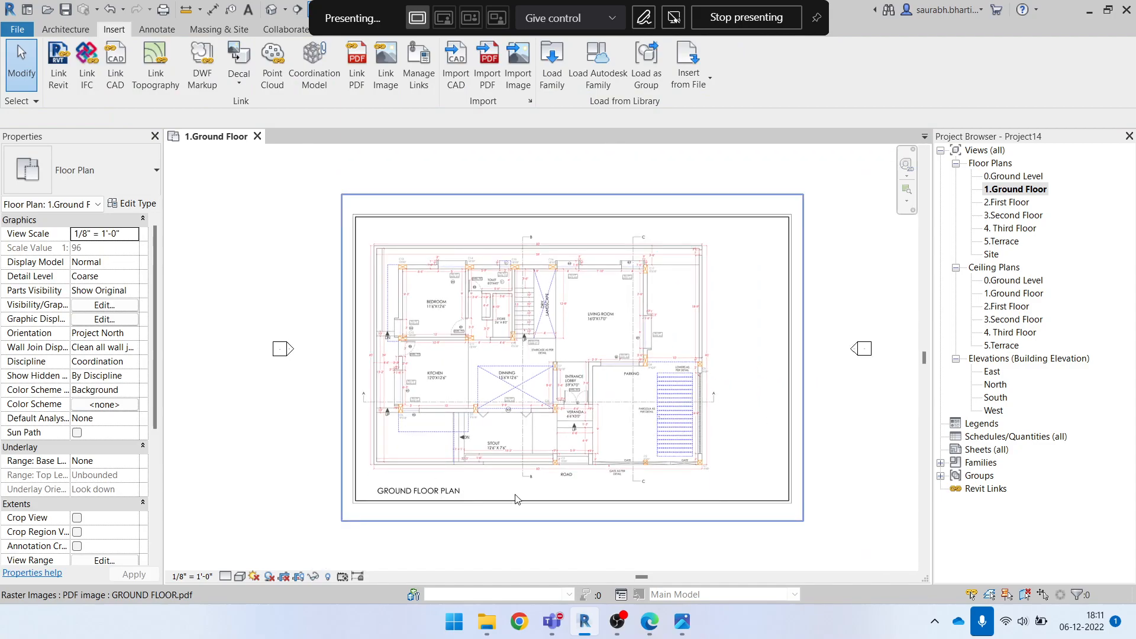
{"action": "scroll", "coordinate": [558, 403], "scroll_direction": "up", "scroll_amount": 2}
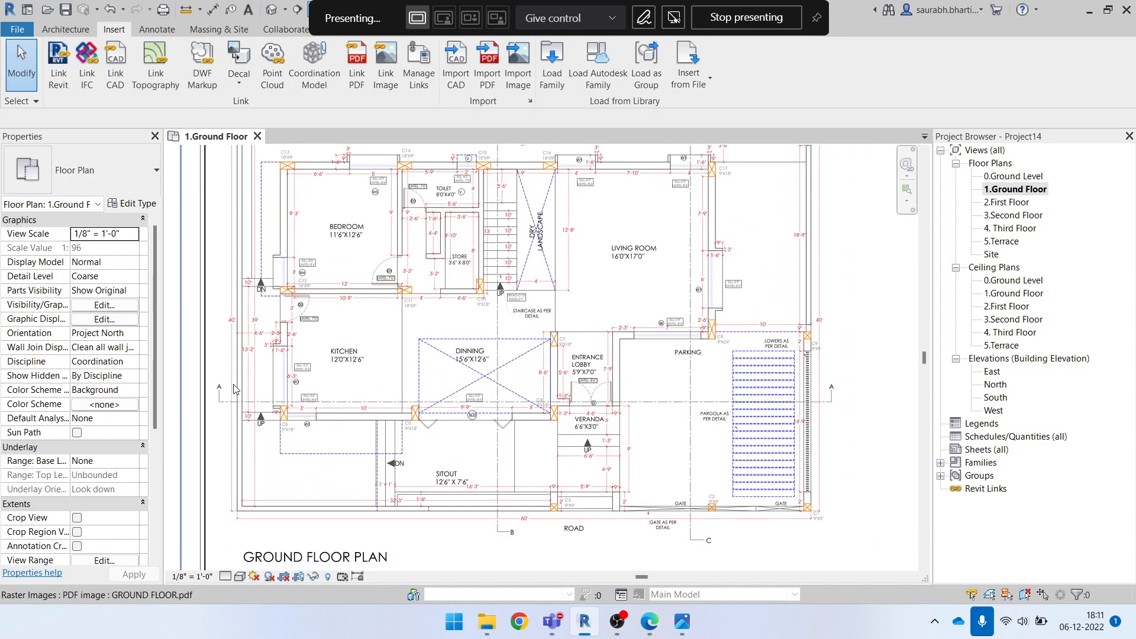
{"action": "scroll", "coordinate": [264, 213], "scroll_direction": "up", "scroll_amount": 1}
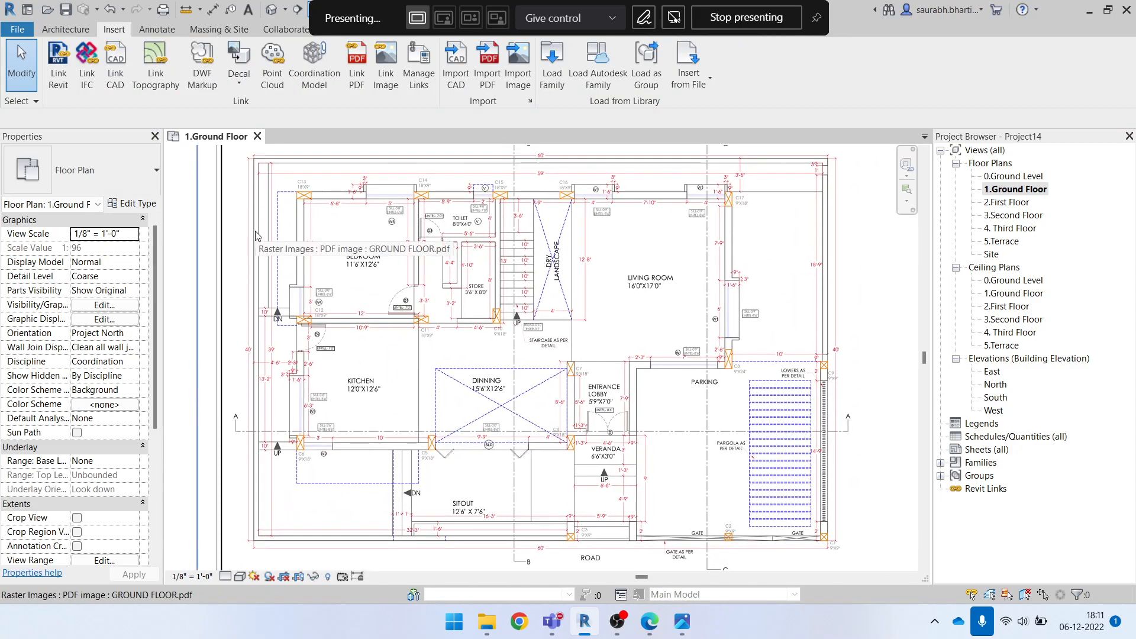
{"action": "scroll", "coordinate": [271, 259], "scroll_direction": "up", "scroll_amount": 3}
{"action": "scroll", "coordinate": [312, 382], "scroll_direction": "down", "scroll_amount": 2}
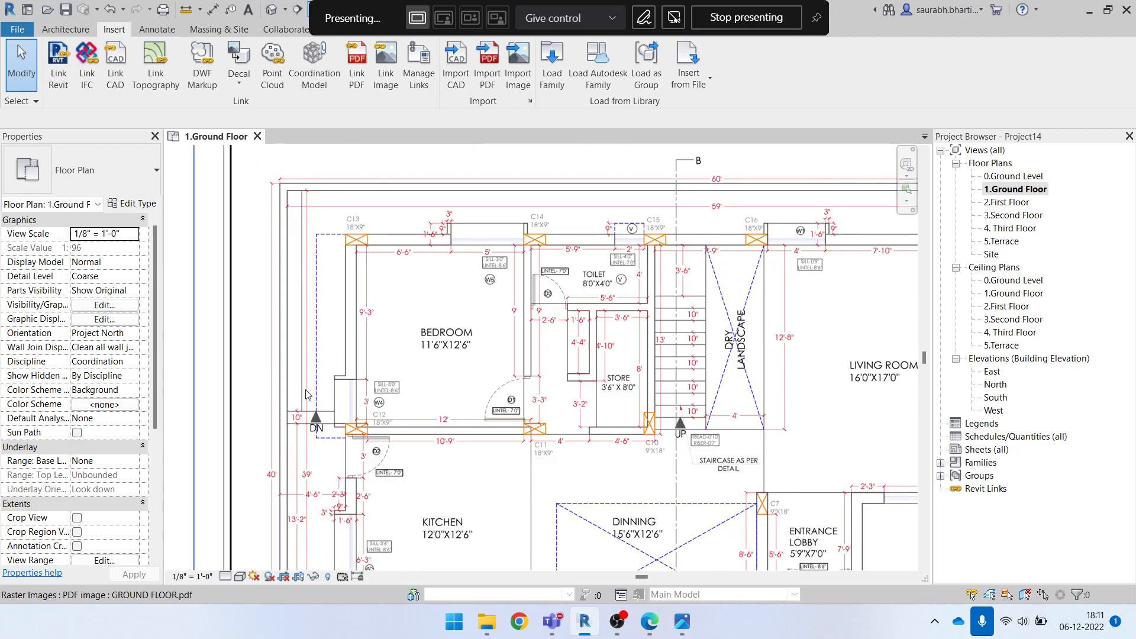
{"action": "scroll", "coordinate": [475, 217], "scroll_direction": "up", "scroll_amount": 4}
{"action": "scroll", "coordinate": [413, 287], "scroll_direction": "down", "scroll_amount": 5}
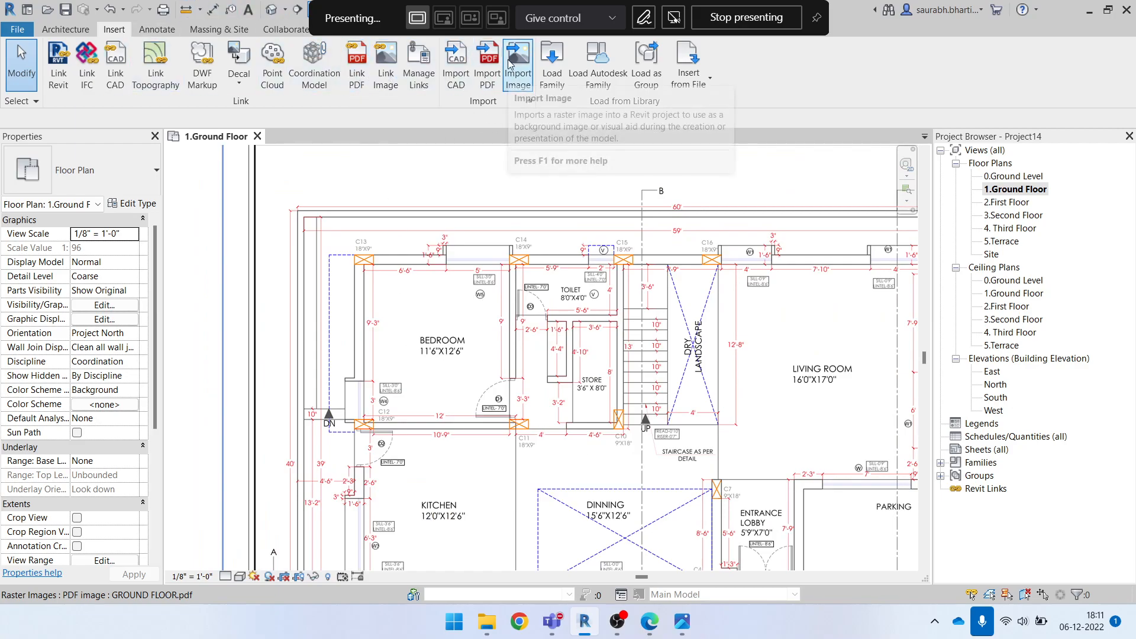
{"action": "left_click", "coordinate": [488, 62]}
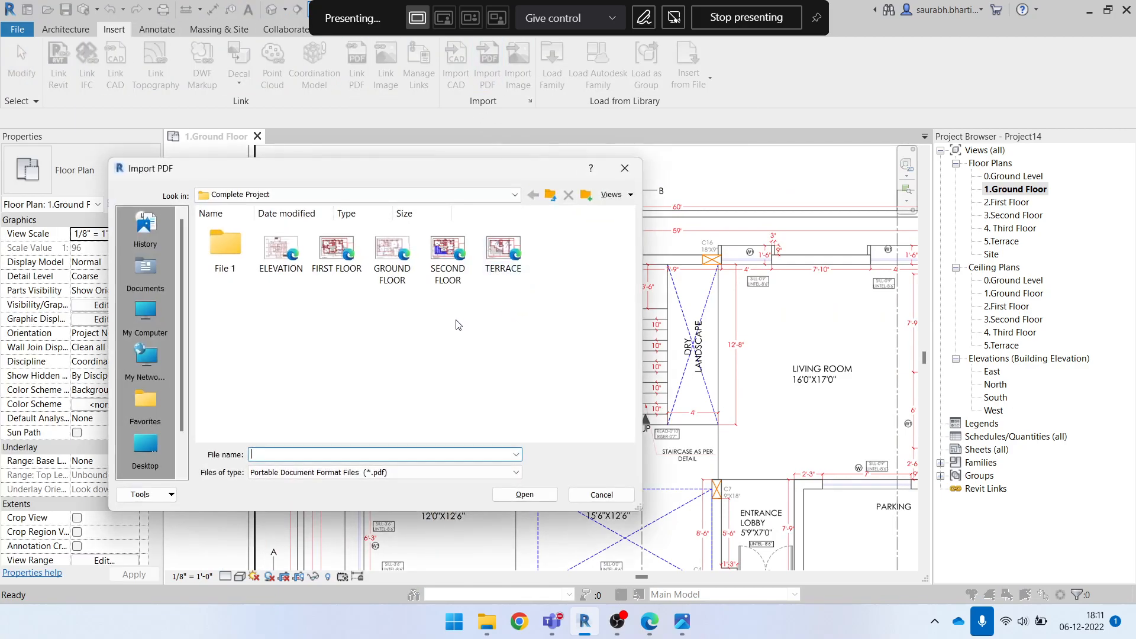
{"action": "left_click", "coordinate": [600, 494]}
Examine the dimension labels around the bedroom, toilet, sitout and kitchen to find a reference length on the plan image
{"action": "scroll", "coordinate": [536, 389], "scroll_direction": "down", "scroll_amount": 3}
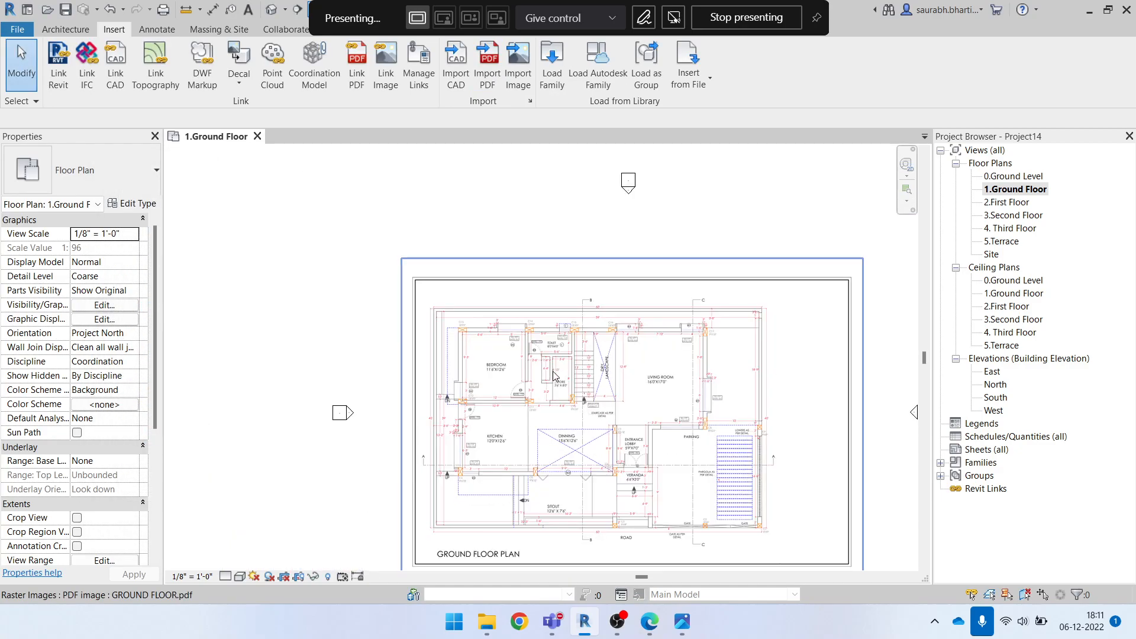
{"action": "scroll", "coordinate": [554, 376], "scroll_direction": "up", "scroll_amount": 5}
{"action": "scroll", "coordinate": [532, 266], "scroll_direction": "up", "scroll_amount": 5}
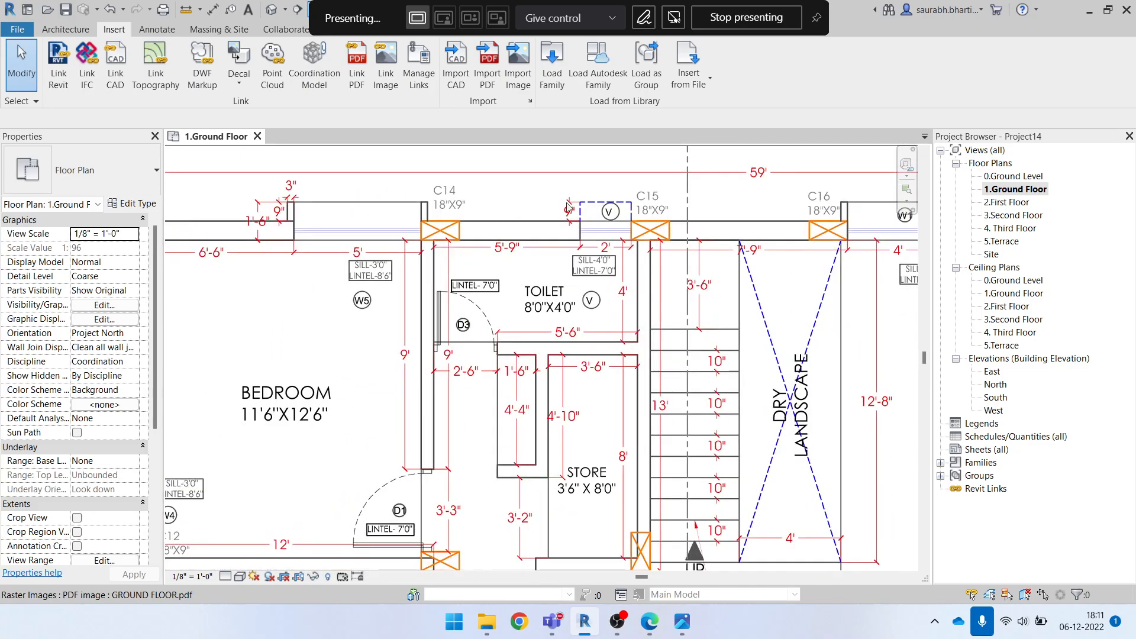
{"action": "scroll", "coordinate": [445, 220], "scroll_direction": "down", "scroll_amount": 3}
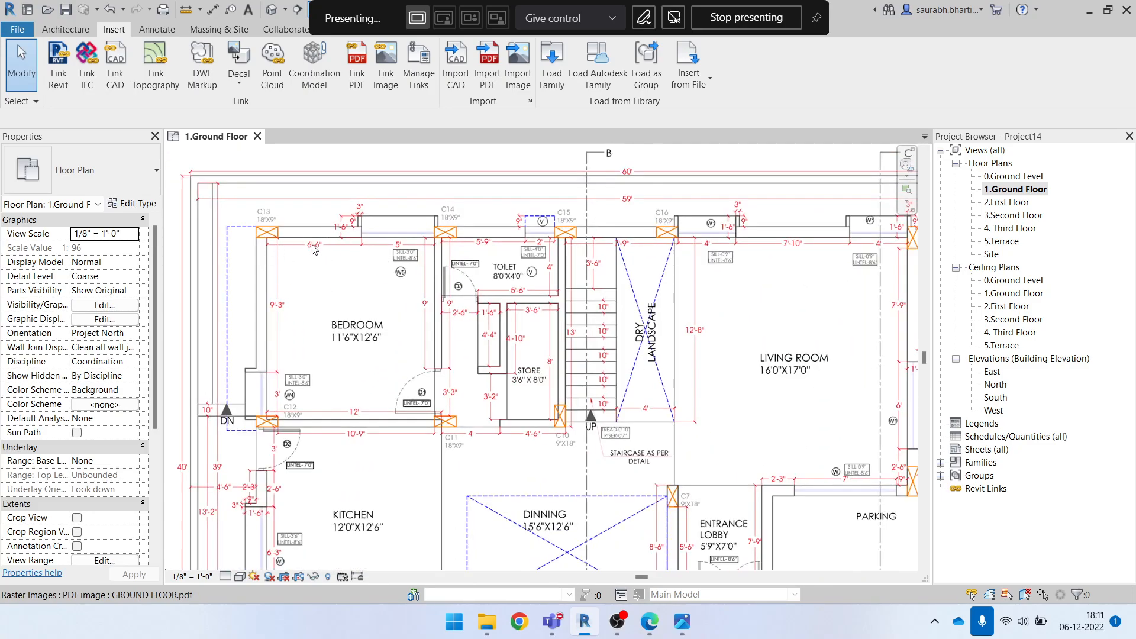
{"action": "scroll", "coordinate": [313, 252], "scroll_direction": "up", "scroll_amount": 3}
{"action": "scroll", "coordinate": [437, 260], "scroll_direction": "down", "scroll_amount": 5}
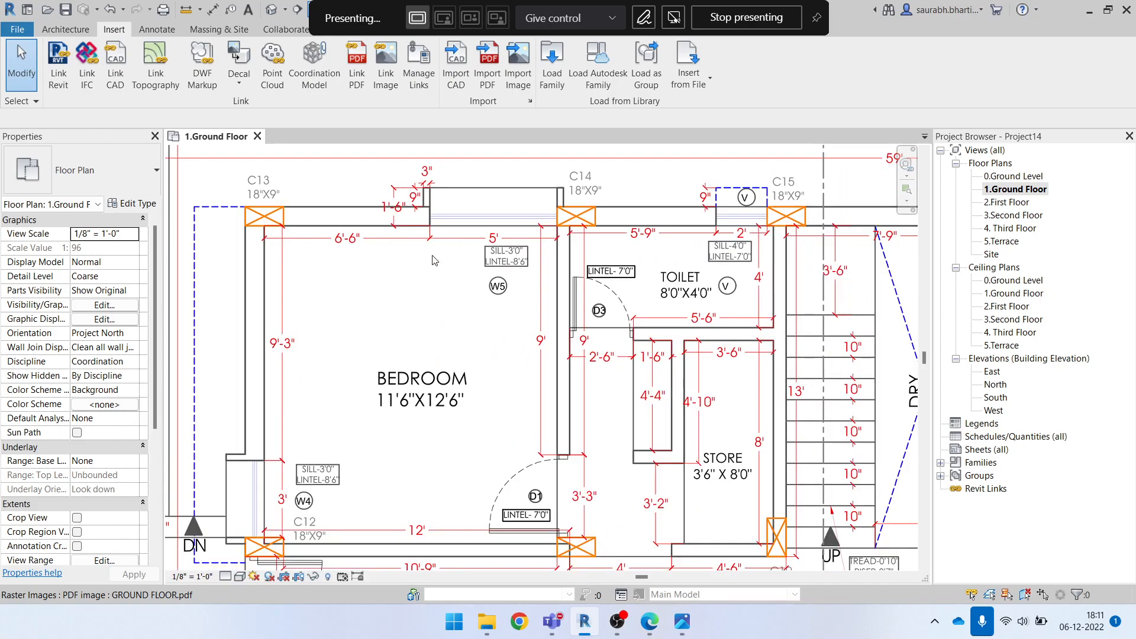
{"action": "middle_click_drag", "start_coordinate": [490, 460], "coordinate": [471, 397]}
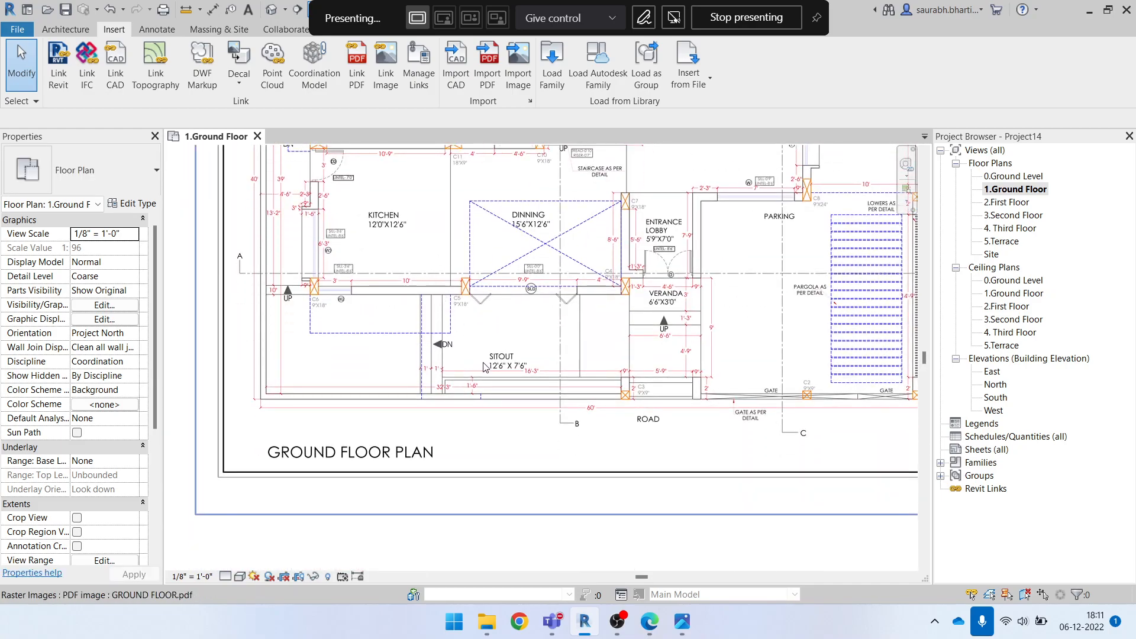
{"action": "scroll", "coordinate": [470, 396], "scroll_direction": "up", "scroll_amount": 5}
{"action": "scroll", "coordinate": [360, 390], "scroll_direction": "up", "scroll_amount": 4}
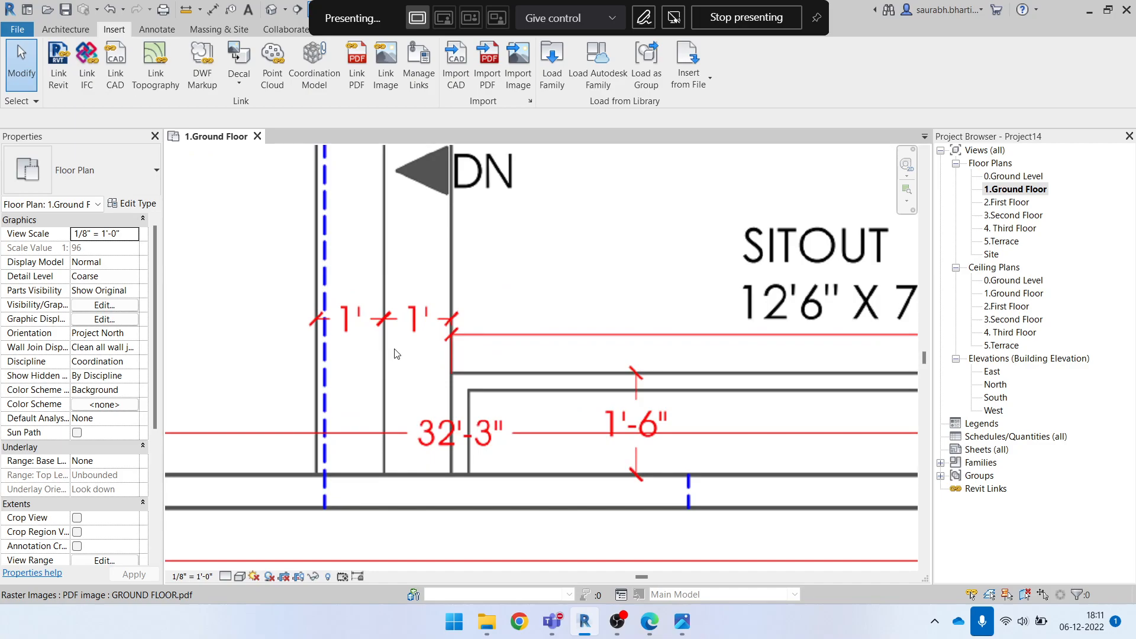
{"action": "scroll", "coordinate": [464, 341], "scroll_direction": "down", "scroll_amount": 5}
{"action": "middle_click_drag", "start_coordinate": [719, 396], "coordinate": [500, 481]}
{"action": "scroll", "coordinate": [516, 490], "scroll_direction": "down", "scroll_amount": 2}
{"action": "middle_click_drag", "start_coordinate": [406, 395], "coordinate": [587, 406]}
{"action": "scroll", "coordinate": [442, 393], "scroll_direction": "up", "scroll_amount": 5}
{"action": "scroll", "coordinate": [683, 376], "scroll_direction": "up", "scroll_amount": 2}
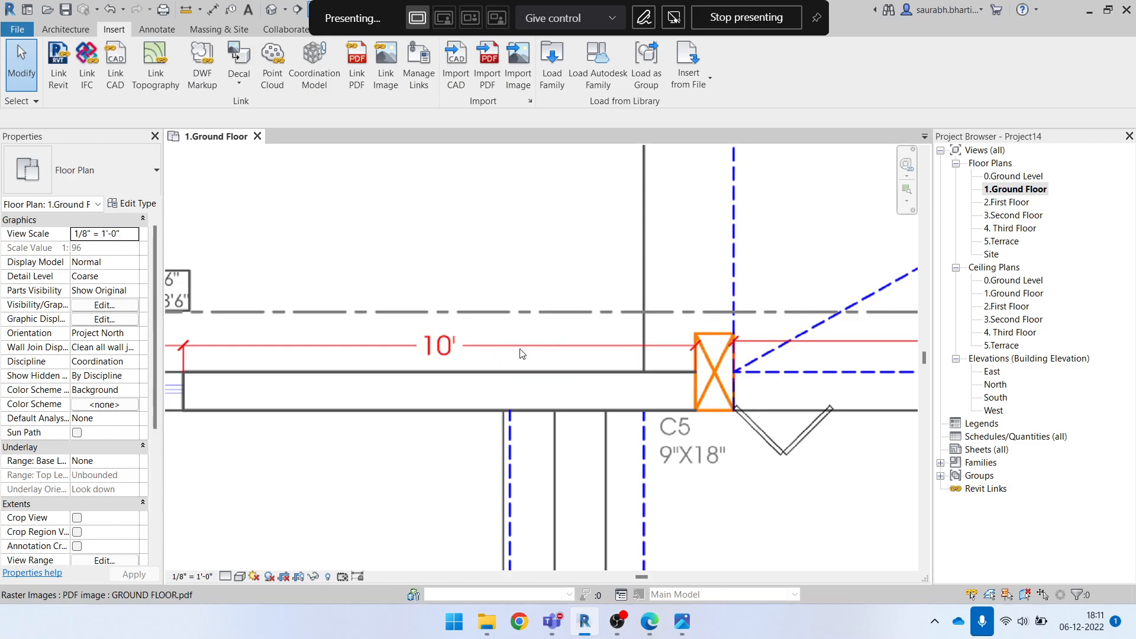
{"action": "scroll", "coordinate": [521, 353], "scroll_direction": "down", "scroll_amount": 2}
{"action": "key", "text": "l"}
{"action": "key", "text": "i"}
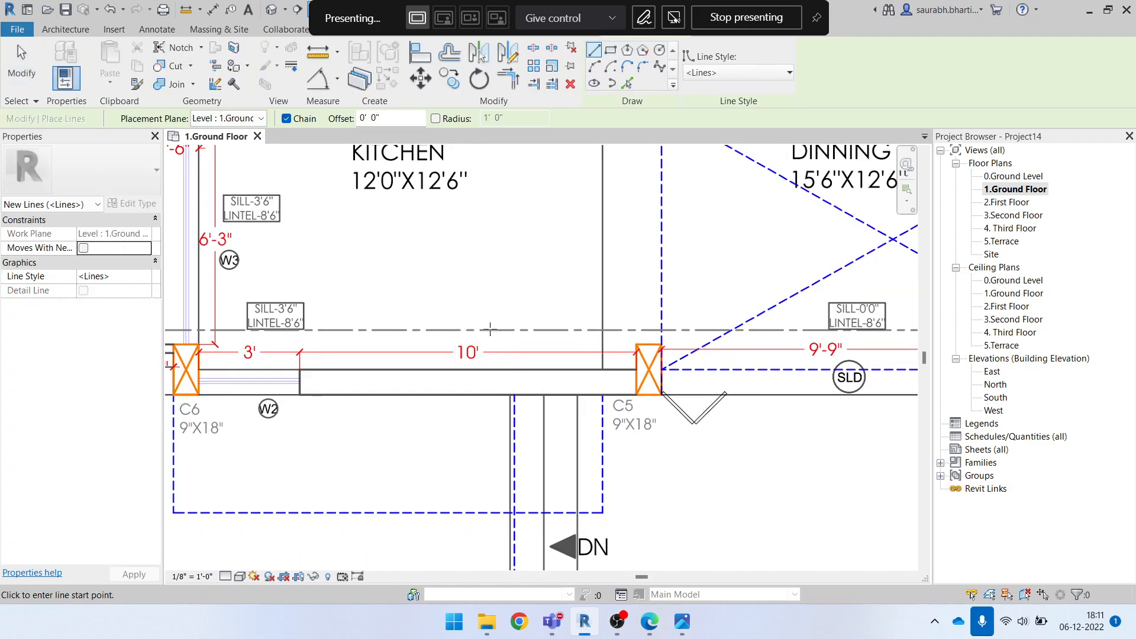
{"action": "key", "text": "Escape"}
Try to draw a detail line along the plan's 3' dimension between column C6 and the kitchen's lower wall
{"action": "left_click", "coordinate": [115, 29]}
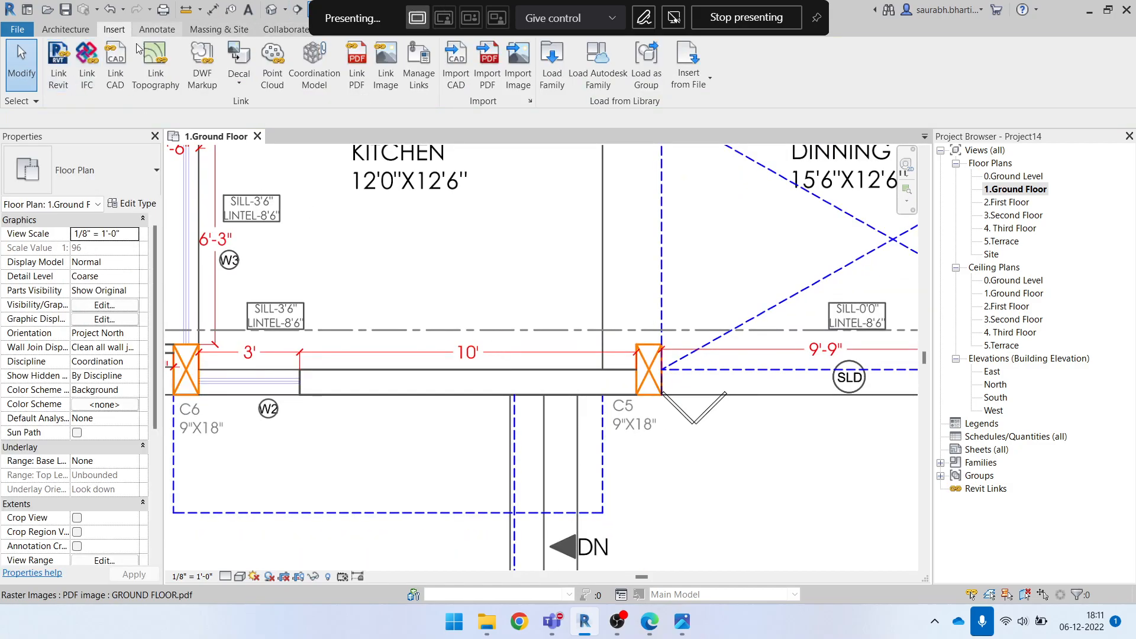
{"action": "left_click", "coordinate": [145, 31]}
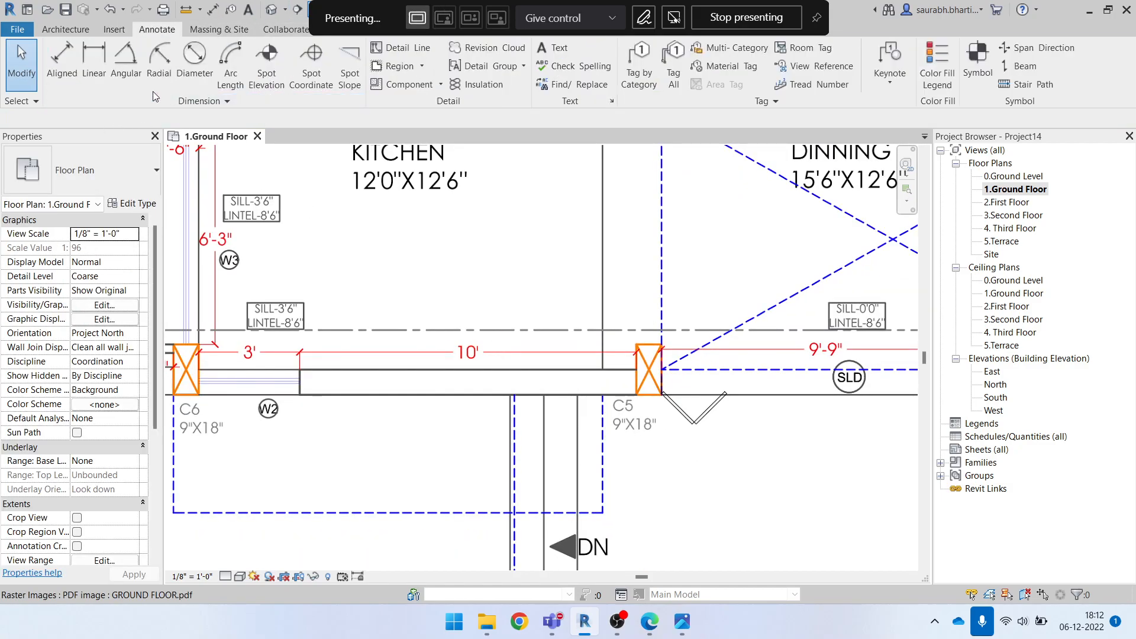
{"action": "left_click", "coordinate": [400, 52]}
{"action": "scroll", "coordinate": [300, 358], "scroll_direction": "up", "scroll_amount": 3}
{"action": "middle_click_drag", "start_coordinate": [300, 358], "coordinate": [564, 381]}
{"action": "scroll", "coordinate": [402, 371], "scroll_direction": "up", "scroll_amount": 3}
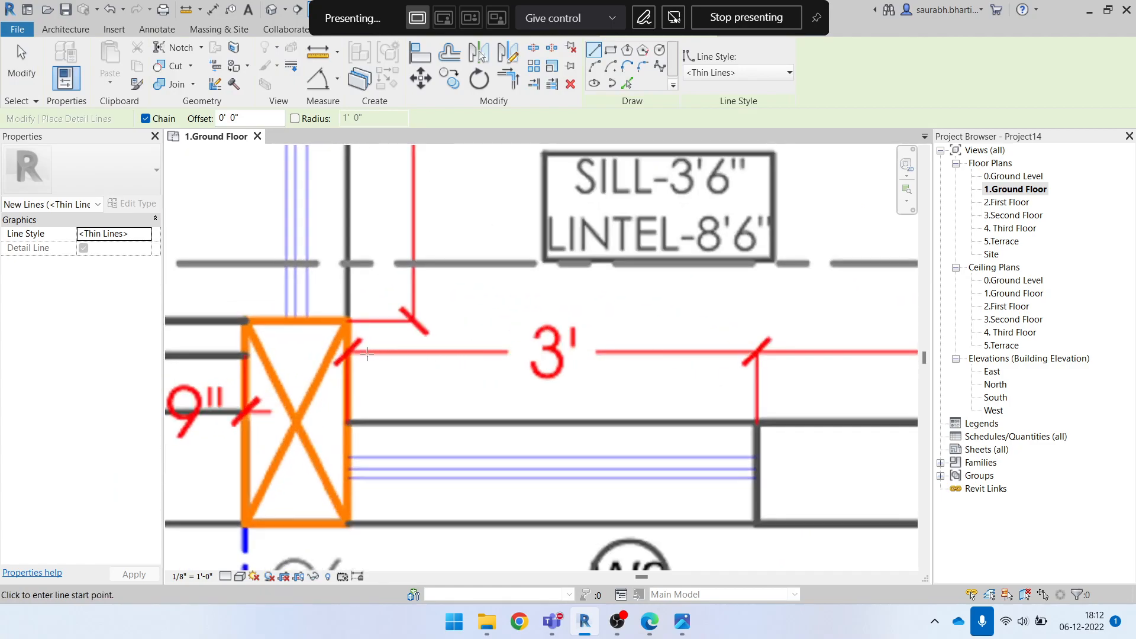
{"action": "scroll", "coordinate": [367, 353], "scroll_direction": "up", "scroll_amount": 2}
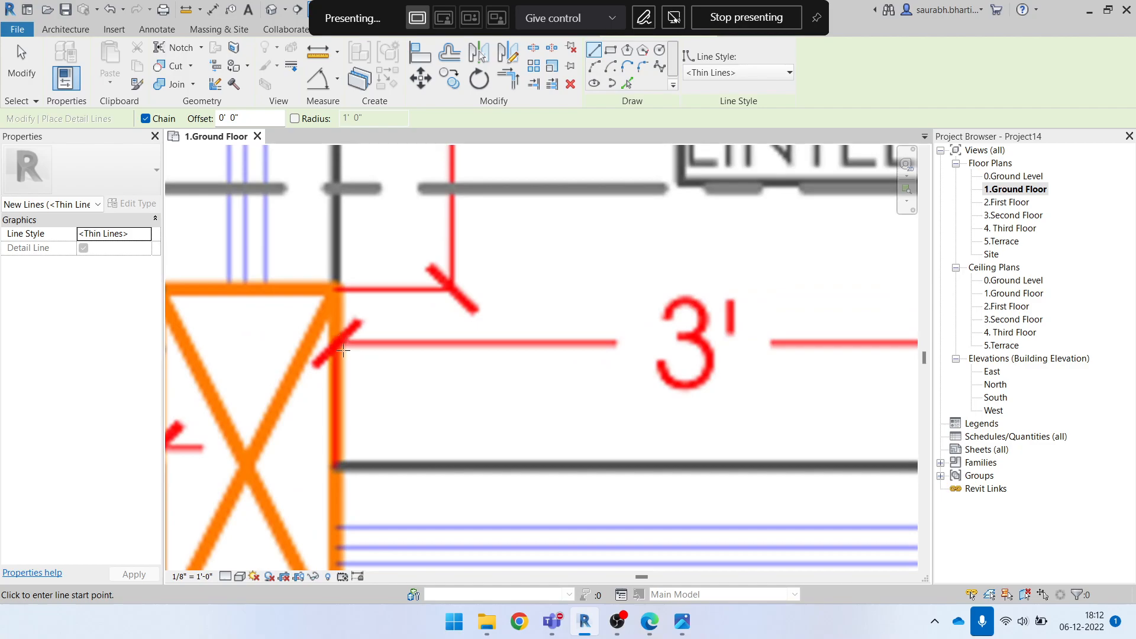
{"action": "left_click", "coordinate": [340, 371]}
{"action": "scroll", "coordinate": [673, 373], "scroll_direction": "down", "scroll_amount": 2}
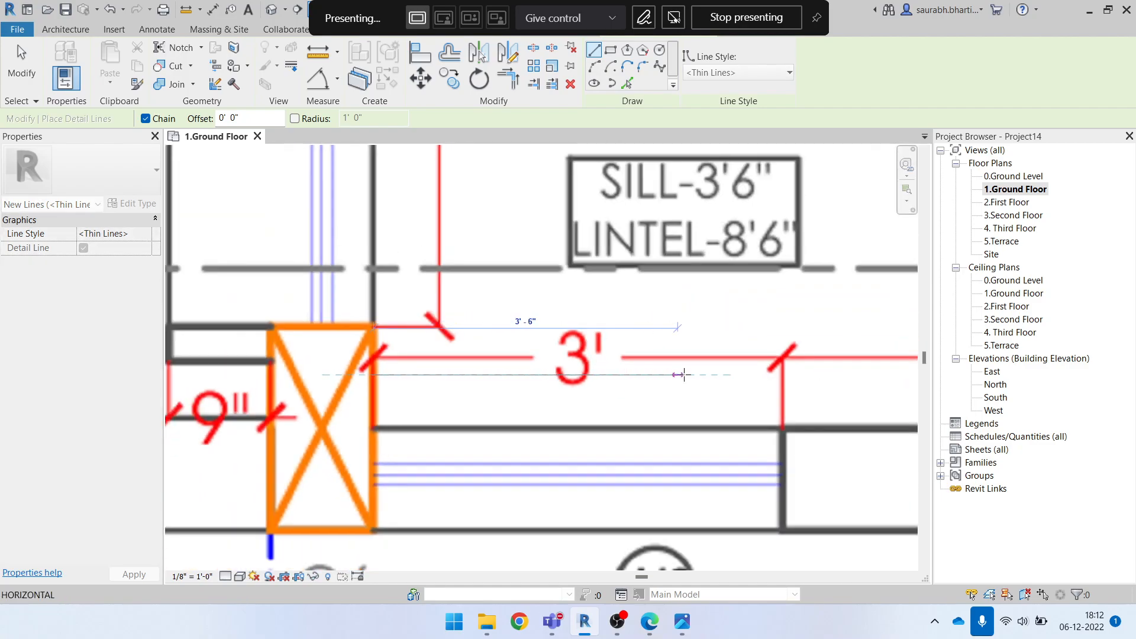
{"action": "scroll", "coordinate": [767, 375], "scroll_direction": "up", "scroll_amount": 2}
{"action": "scroll", "coordinate": [770, 375], "scroll_direction": "up", "scroll_amount": 1}
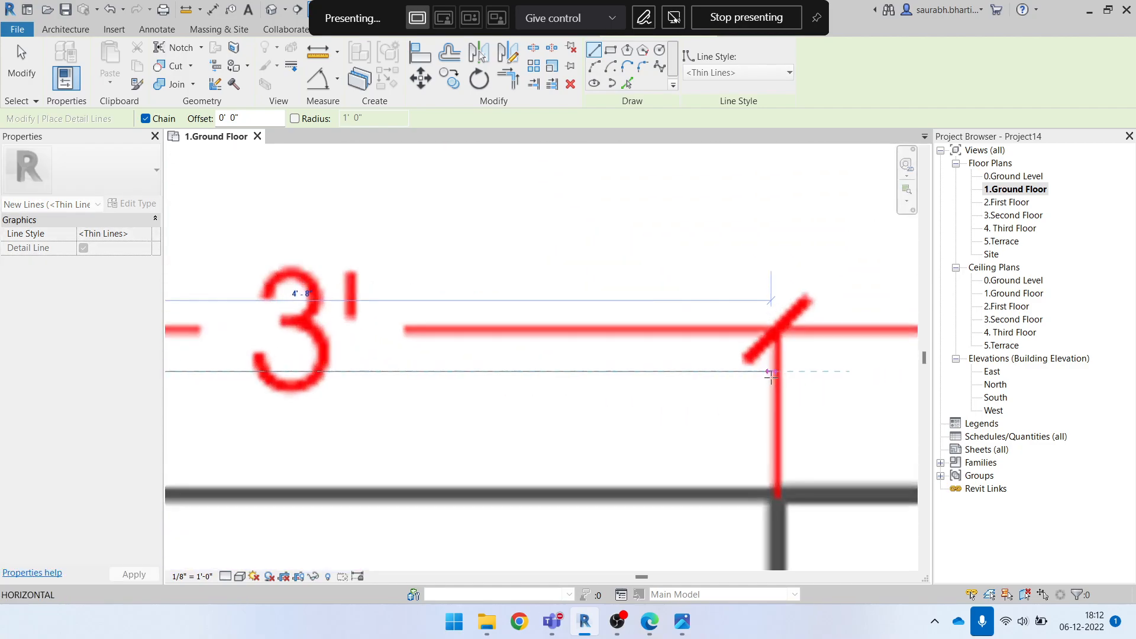
{"action": "scroll", "coordinate": [780, 375], "scroll_direction": "down", "scroll_amount": 3}
{"action": "key", "text": "Escape"}
{"action": "key", "text": "Escape"}
Examine the dimensions around the kitchen, veranda steps and column C3 for another reference length on the plan image
{"action": "scroll", "coordinate": [341, 378], "scroll_direction": "down", "scroll_amount": 3}
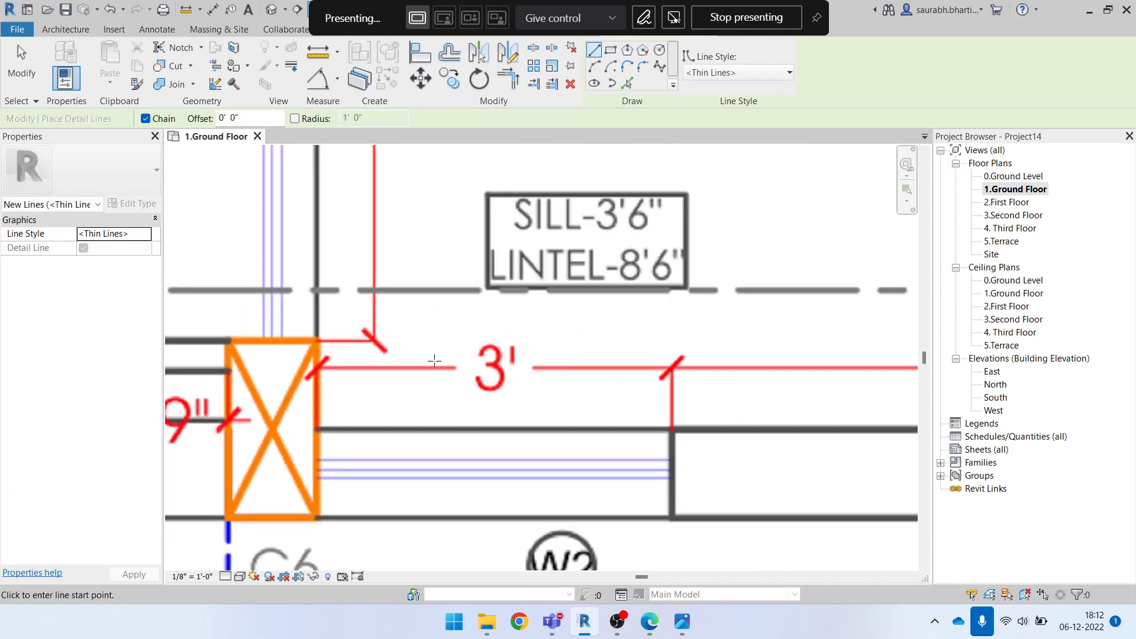
{"action": "scroll", "coordinate": [442, 358], "scroll_direction": "down", "scroll_amount": 2}
{"action": "middle_click_drag", "start_coordinate": [656, 439], "coordinate": [593, 475]}
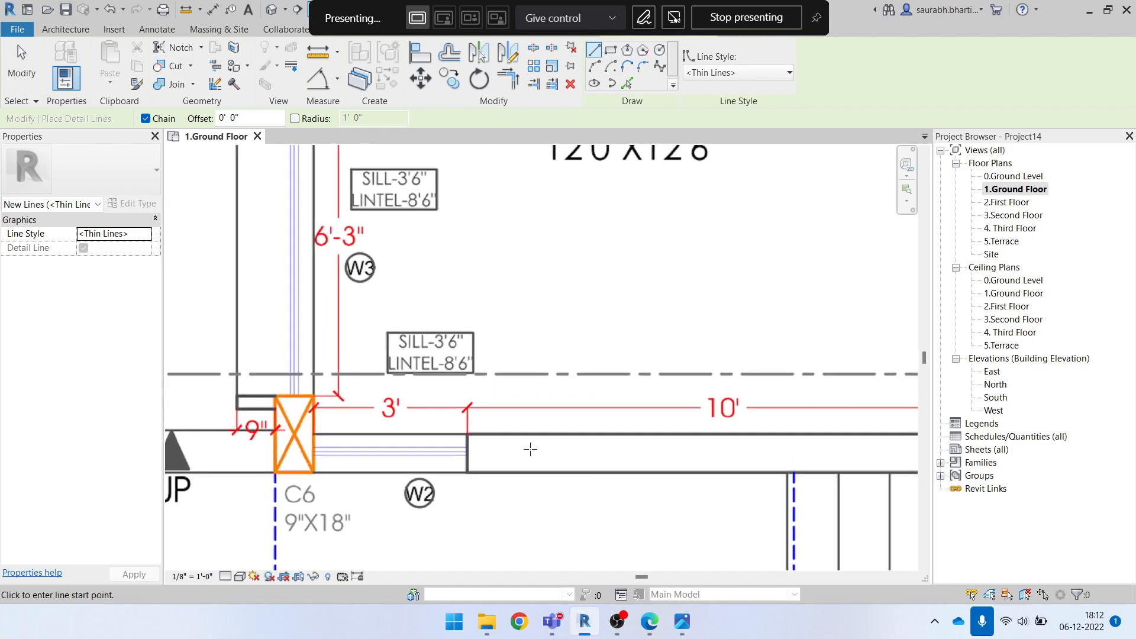
{"action": "scroll", "coordinate": [518, 463], "scroll_direction": "down", "scroll_amount": 4}
{"action": "middle_click_drag", "start_coordinate": [680, 486], "coordinate": [466, 373]}
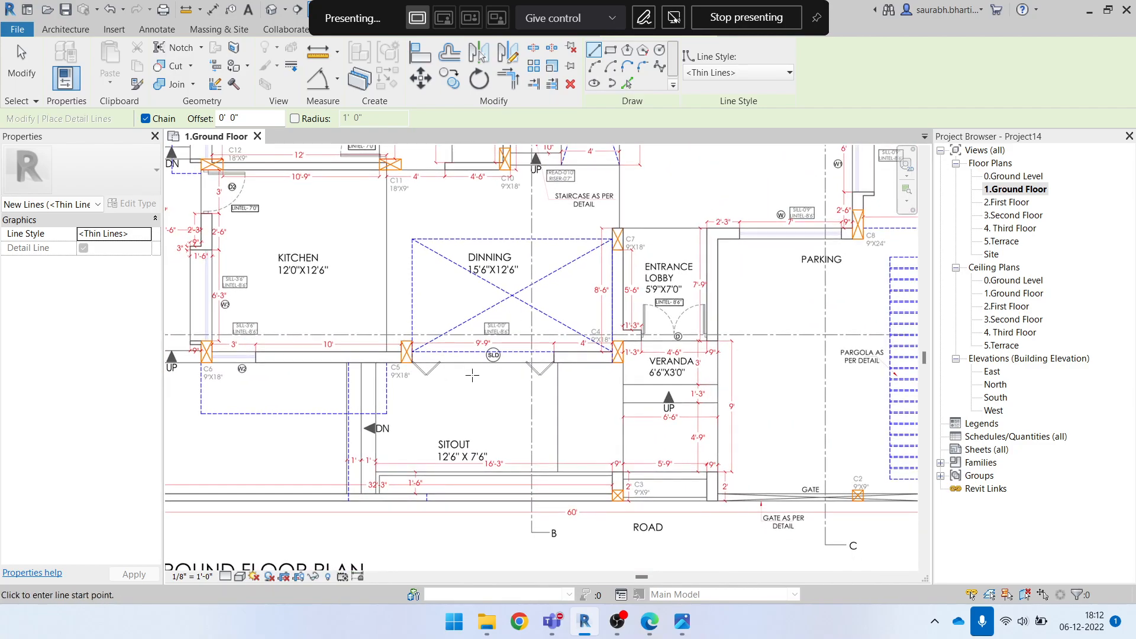
{"action": "scroll", "coordinate": [395, 514], "scroll_direction": "up", "scroll_amount": 2}
{"action": "middle_click_drag", "start_coordinate": [868, 448], "coordinate": [557, 406]}
{"action": "scroll", "coordinate": [557, 406], "scroll_direction": "up", "scroll_amount": 2}
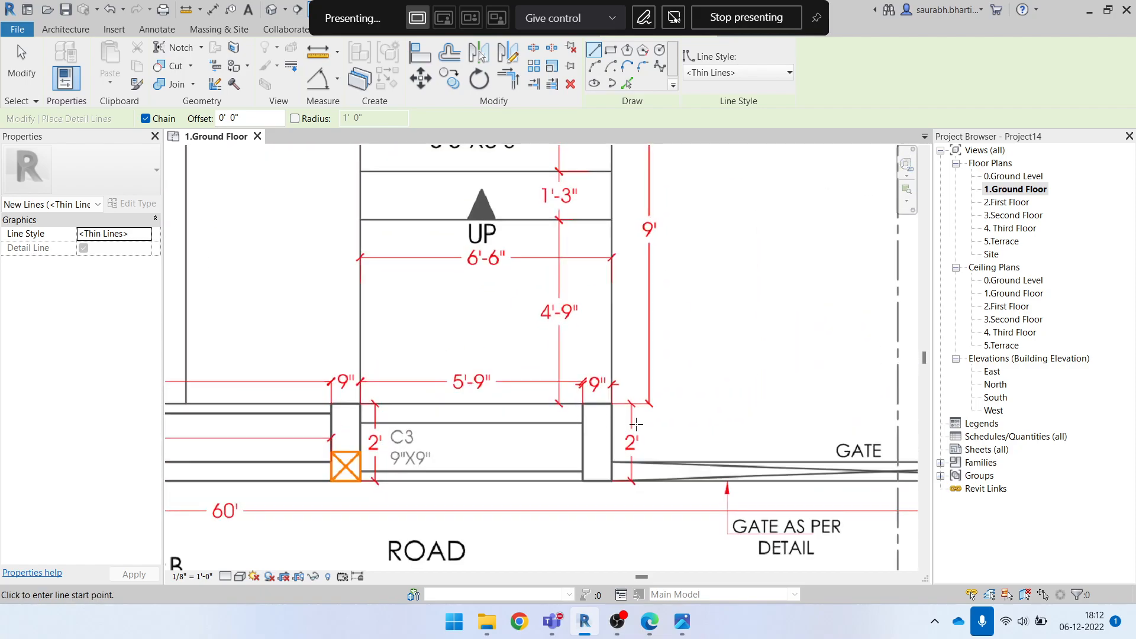
{"action": "scroll", "coordinate": [636, 423], "scroll_direction": "up", "scroll_amount": 2}
{"action": "scroll", "coordinate": [544, 398], "scroll_direction": "up", "scroll_amount": 2}
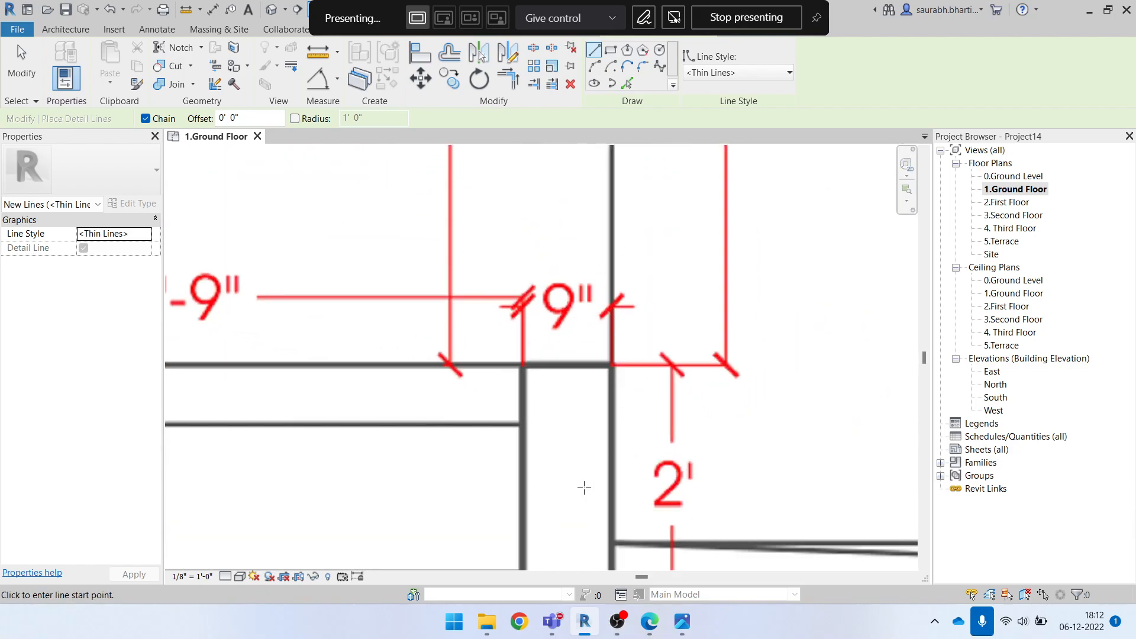
{"action": "scroll", "coordinate": [587, 480], "scroll_direction": "down", "scroll_amount": 4}
{"action": "scroll", "coordinate": [584, 370], "scroll_direction": "up", "scroll_amount": 5}
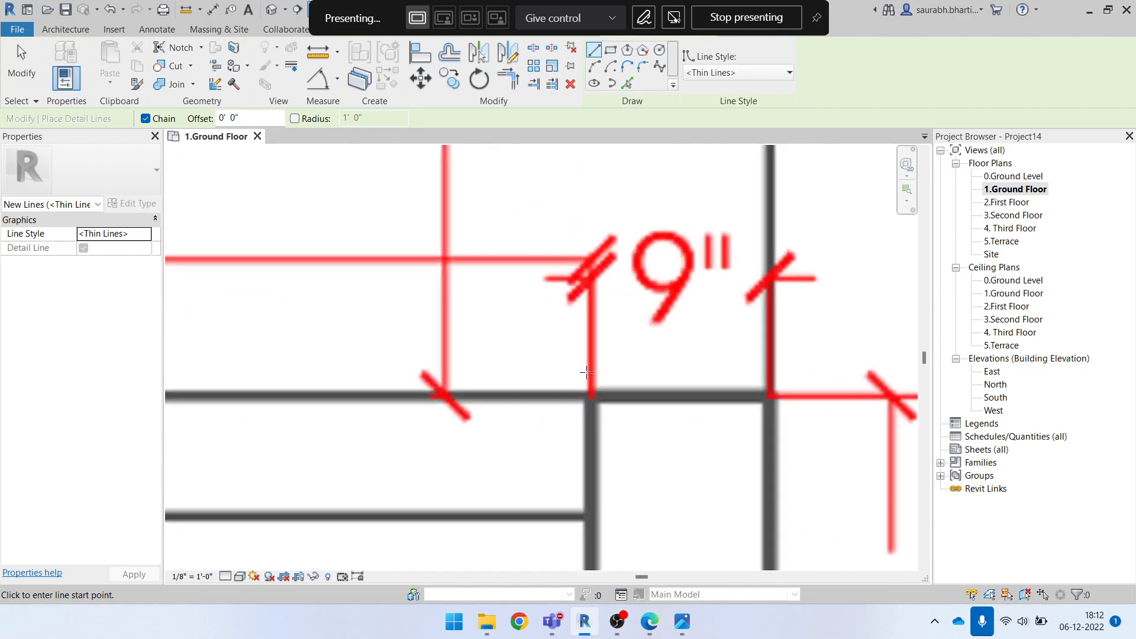
{"action": "scroll", "coordinate": [618, 362], "scroll_direction": "down", "scroll_amount": 5}
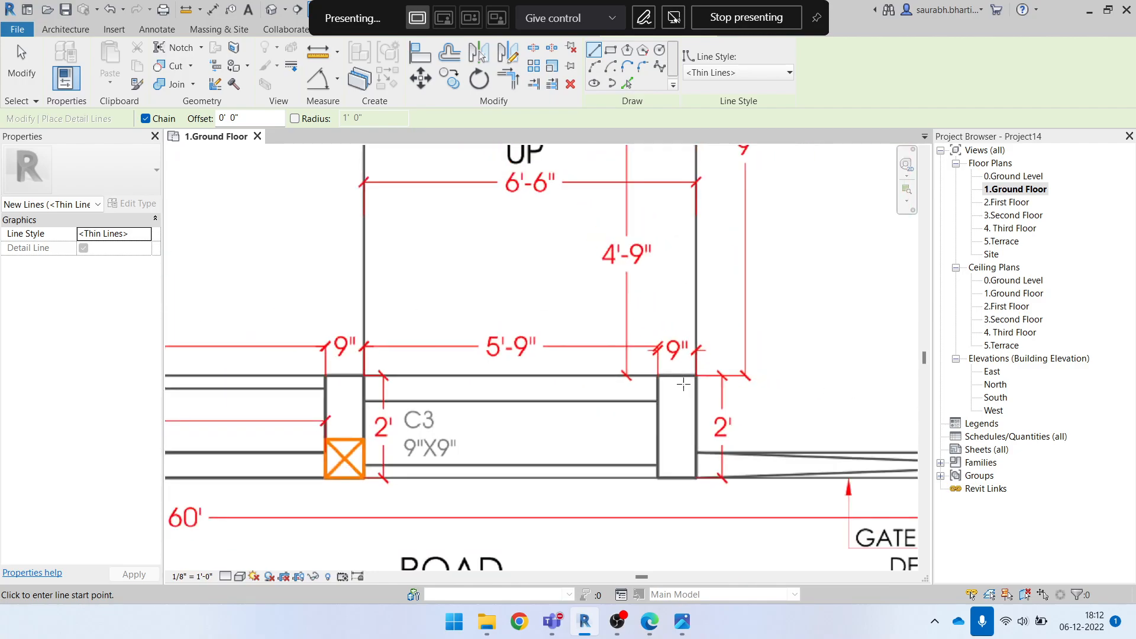
{"action": "scroll", "coordinate": [678, 385], "scroll_direction": "up", "scroll_amount": 1}
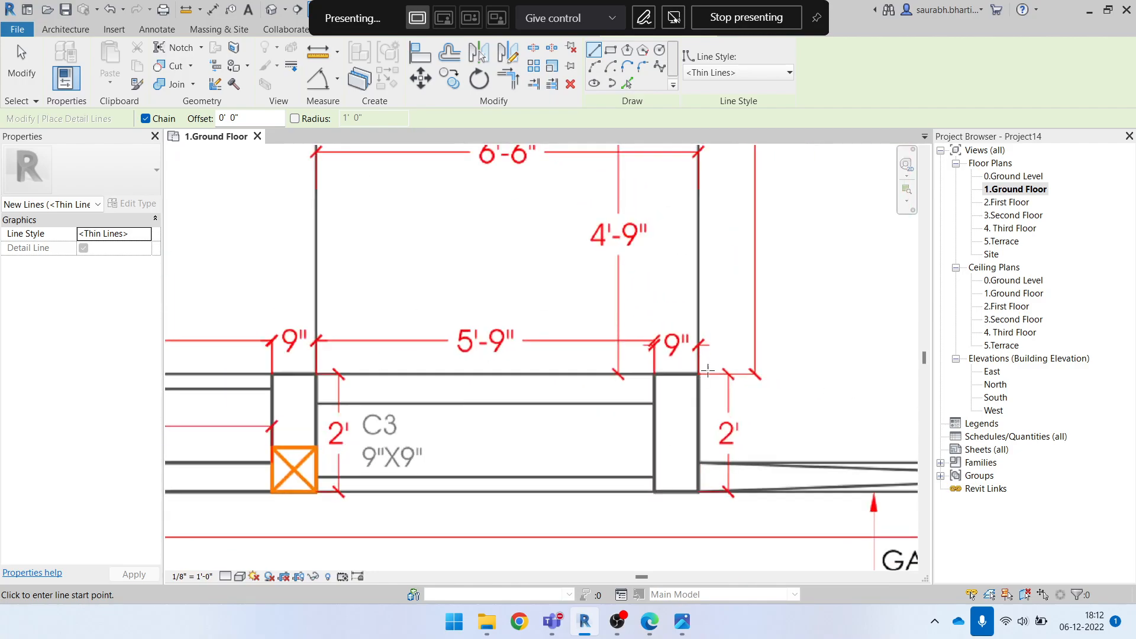
{"action": "scroll", "coordinate": [500, 421], "scroll_direction": "down", "scroll_amount": 4}
{"action": "scroll", "coordinate": [672, 418], "scroll_direction": "up", "scroll_amount": 10}
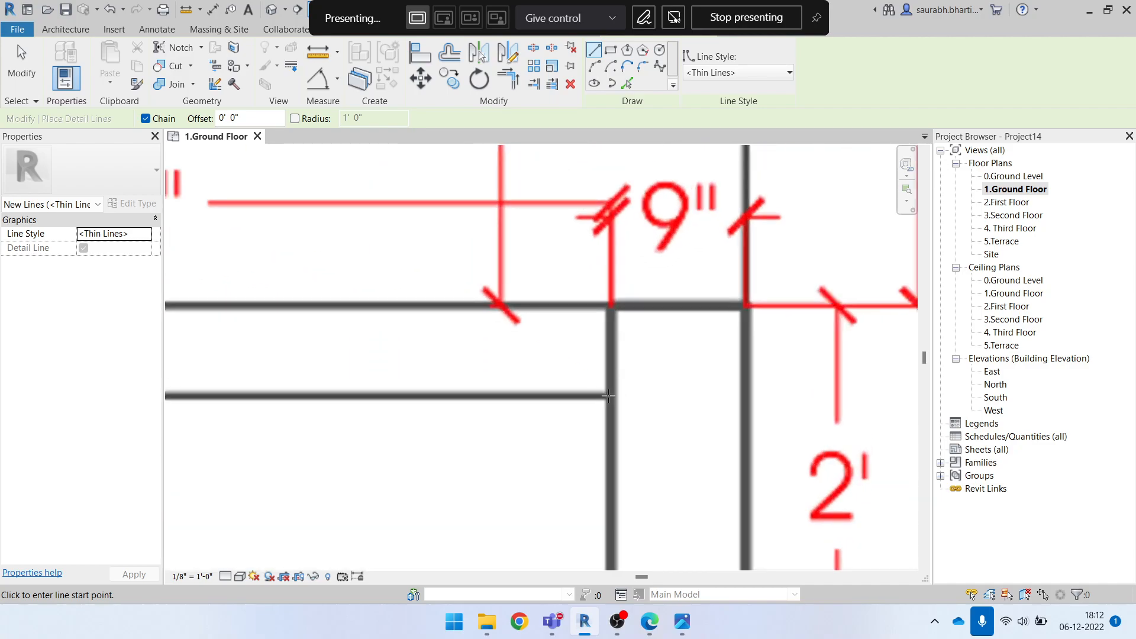
Try to draw a horizontal detail line across the 9" wall beside the gate
{"action": "left_click", "coordinate": [609, 396]}
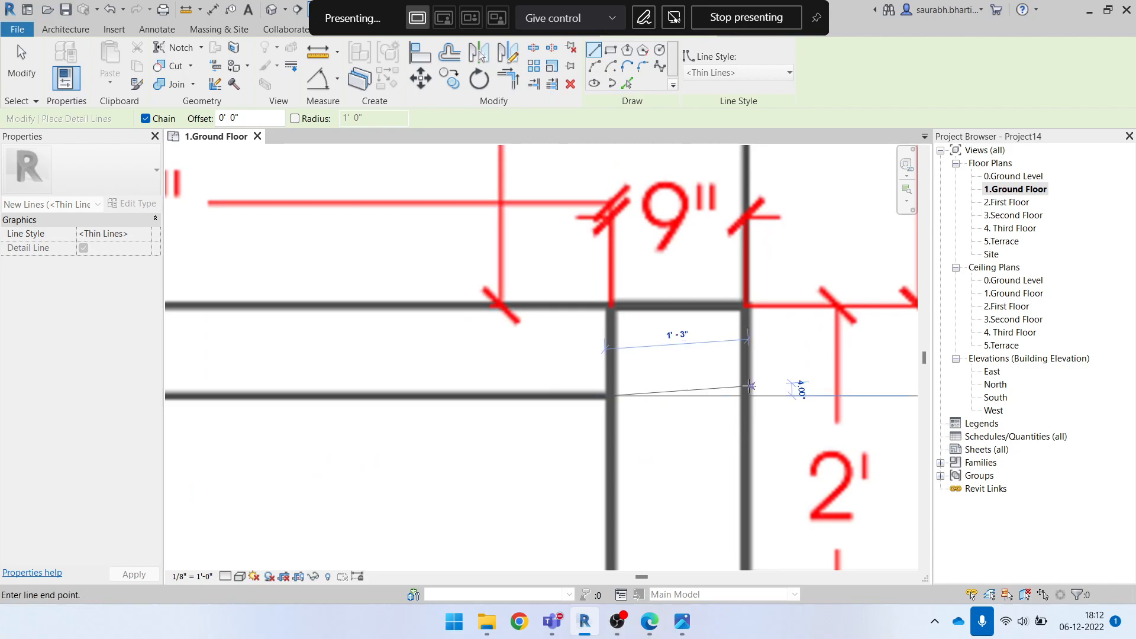
{"action": "scroll", "coordinate": [750, 388], "scroll_direction": "up", "scroll_amount": 1}
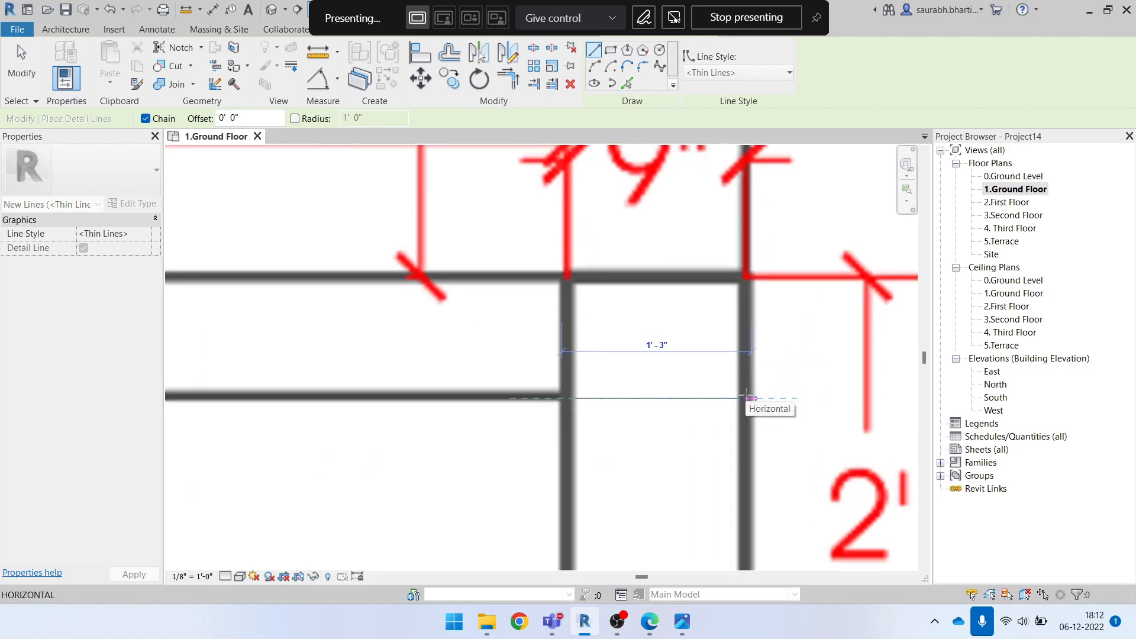
{"action": "scroll", "coordinate": [747, 396], "scroll_direction": "down", "scroll_amount": 2}
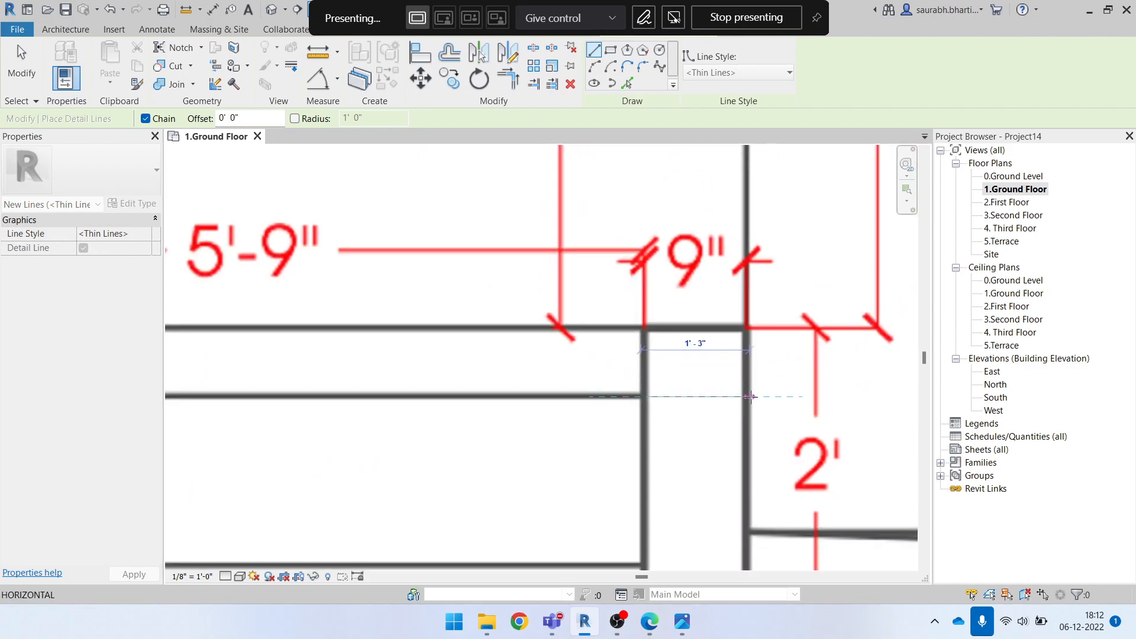
{"action": "scroll", "coordinate": [749, 396], "scroll_direction": "down", "scroll_amount": 5}
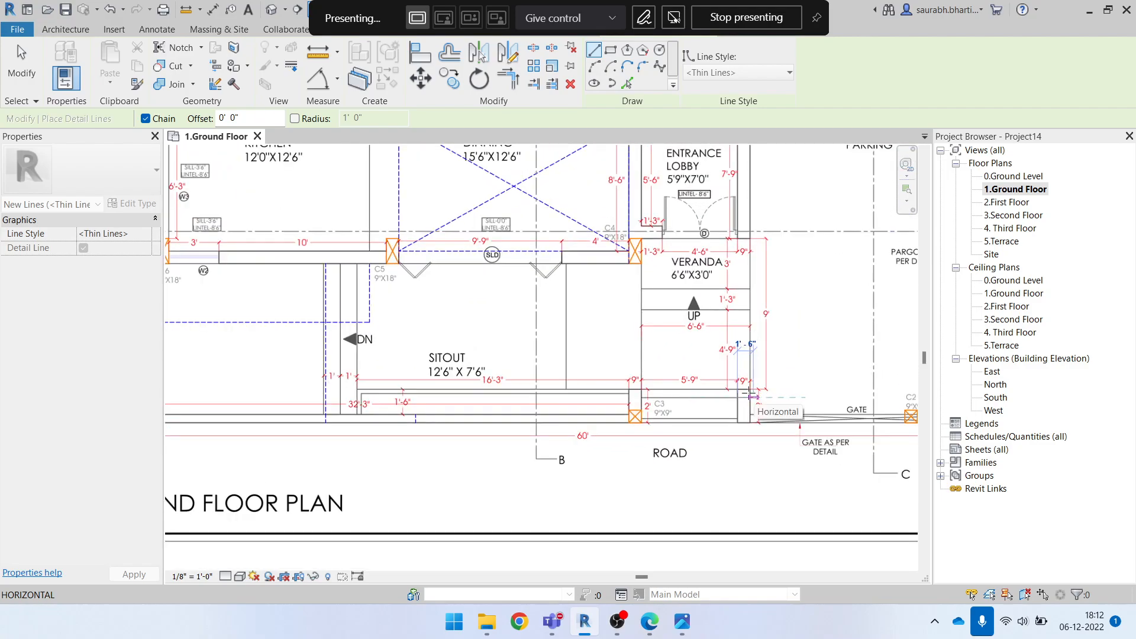
{"action": "key", "text": "Escape"}
Examine the dimensions around the toilet, living room, parking and veranda for a longer reference length, and leave the line command
{"action": "scroll", "coordinate": [621, 500], "scroll_direction": "down", "scroll_amount": 3}
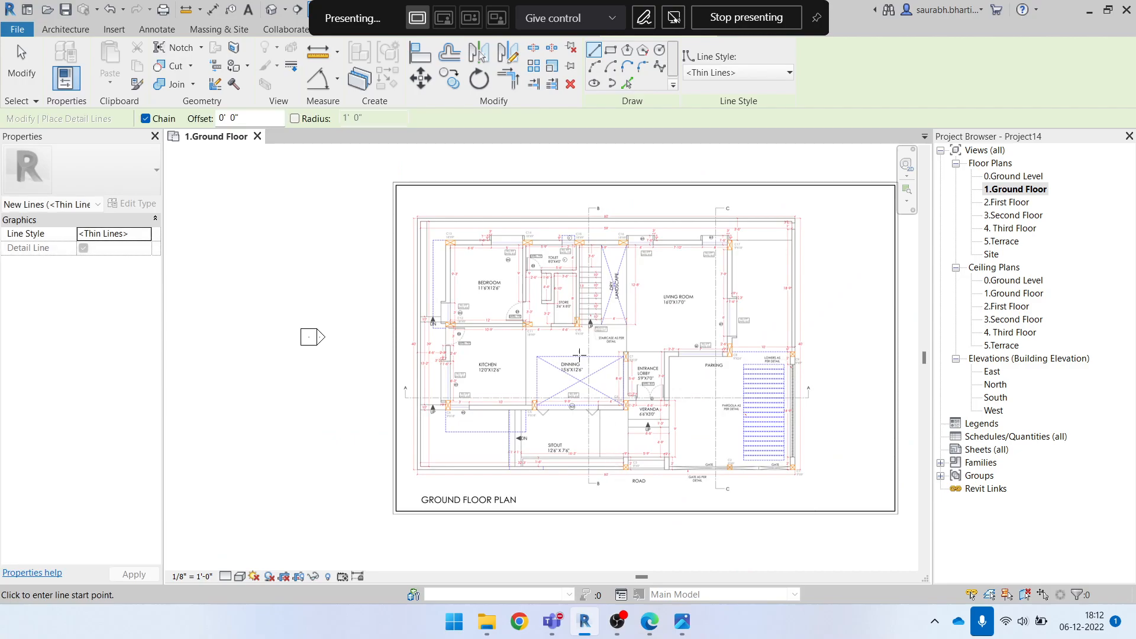
{"action": "scroll", "coordinate": [628, 275], "scroll_direction": "up", "scroll_amount": 4}
{"action": "scroll", "coordinate": [692, 261], "scroll_direction": "down", "scroll_amount": 1}
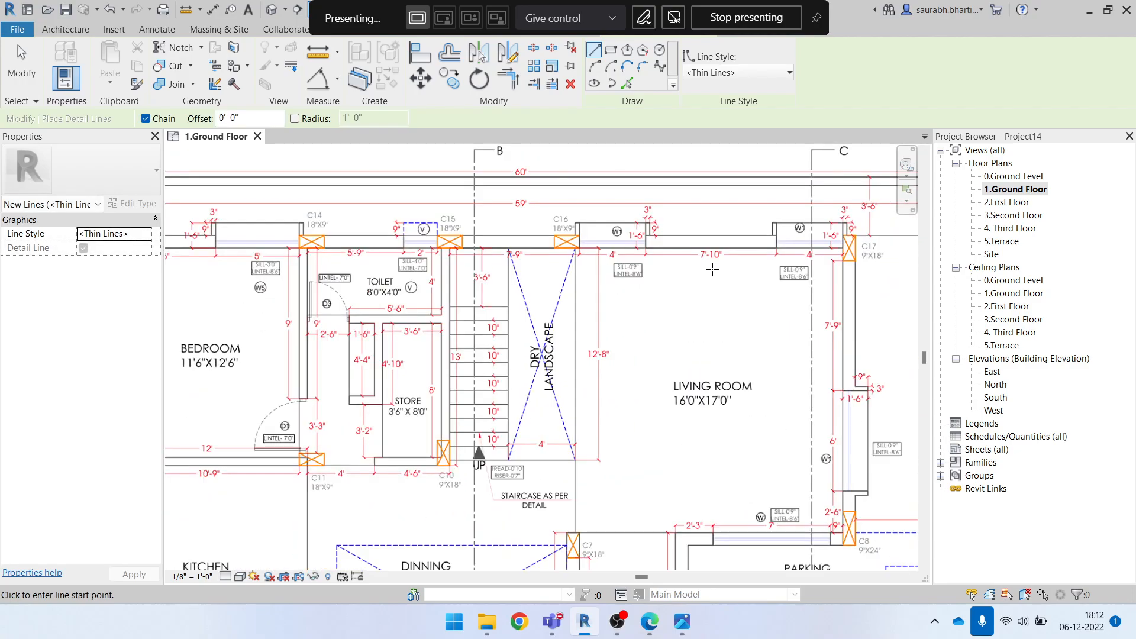
{"action": "scroll", "coordinate": [746, 263], "scroll_direction": "up", "scroll_amount": 1}
{"action": "scroll", "coordinate": [617, 297], "scroll_direction": "down", "scroll_amount": 3}
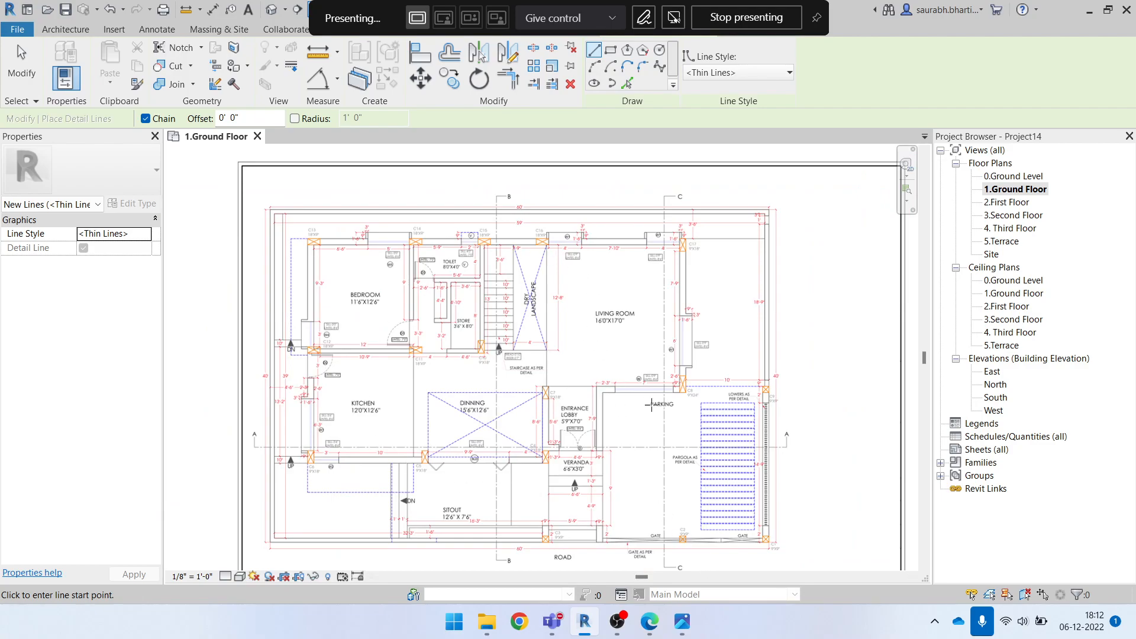
{"action": "scroll", "coordinate": [635, 387], "scroll_direction": "up", "scroll_amount": 5}
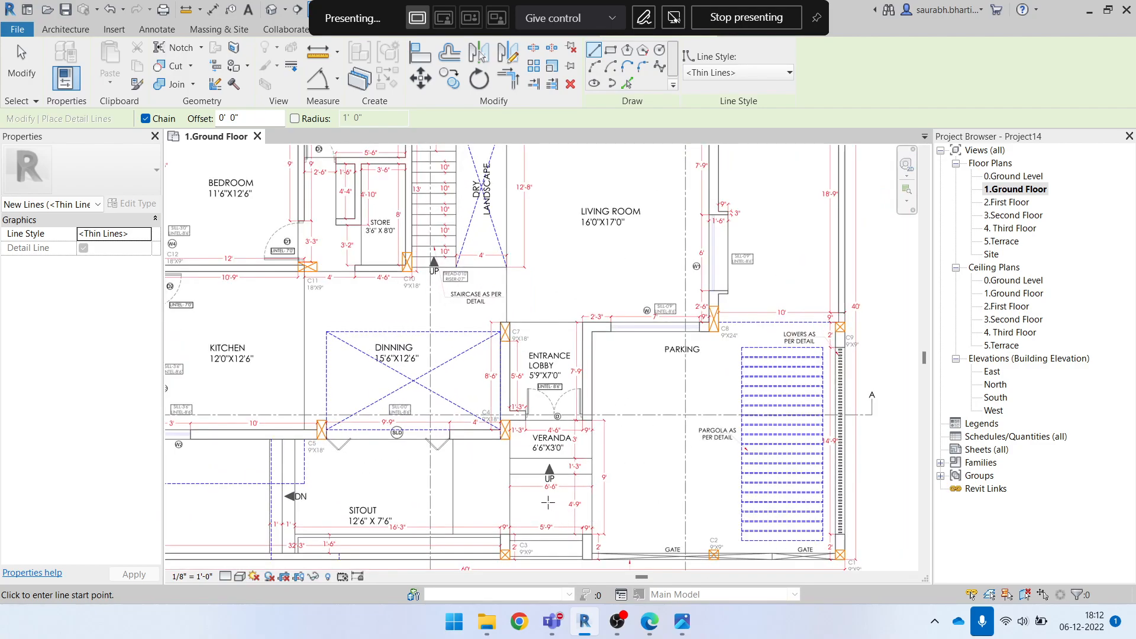
{"action": "scroll", "coordinate": [565, 391], "scroll_direction": "up", "scroll_amount": 4}
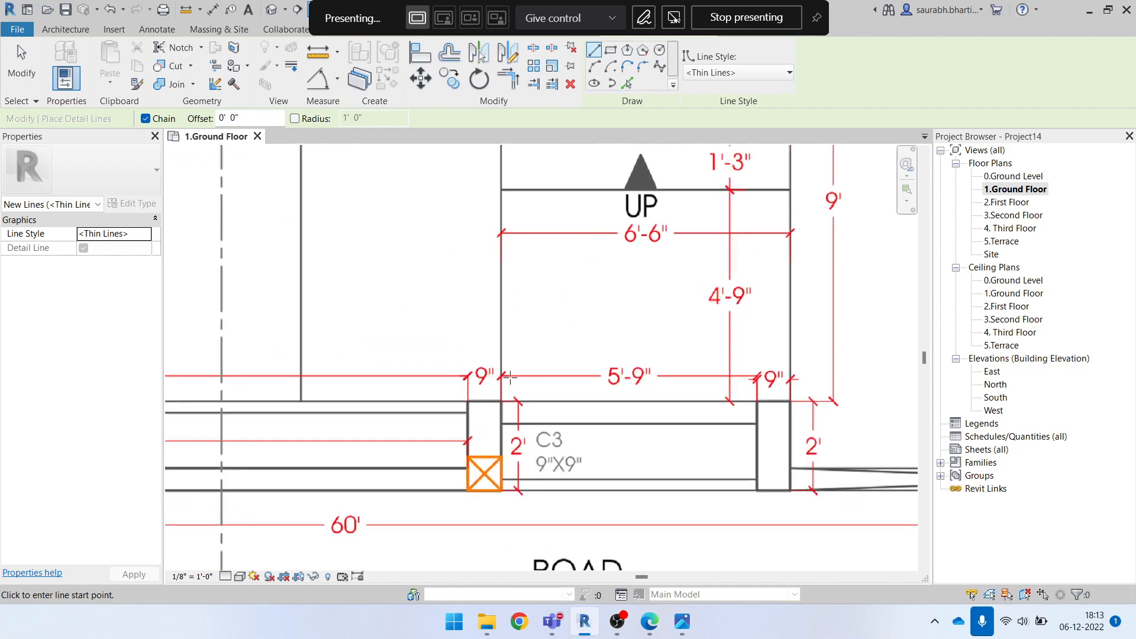
{"action": "scroll", "coordinate": [706, 424], "scroll_direction": "up", "scroll_amount": 2}
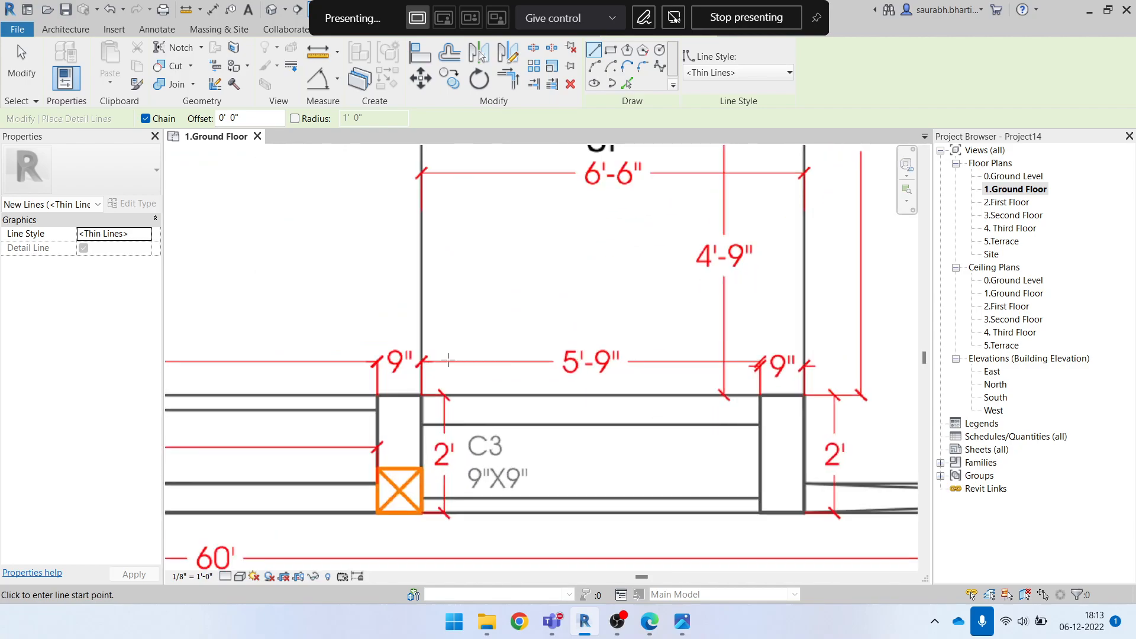
{"action": "scroll", "coordinate": [413, 452], "scroll_direction": "up", "scroll_amount": 1}
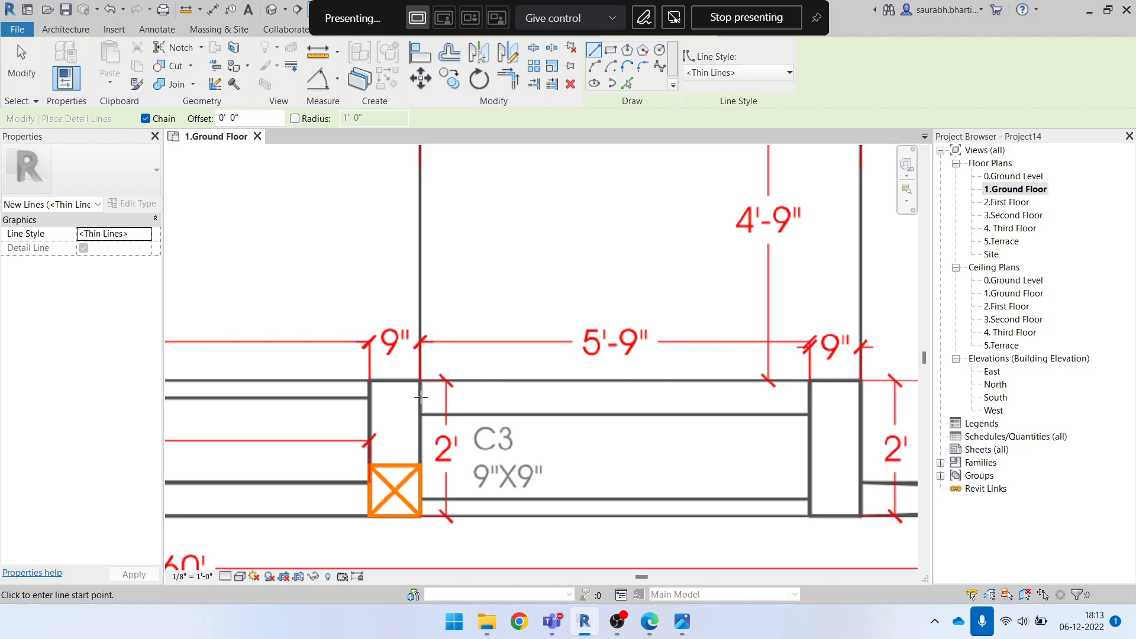
{"action": "key", "text": "Escape"}
{"action": "key", "text": "Escape"}
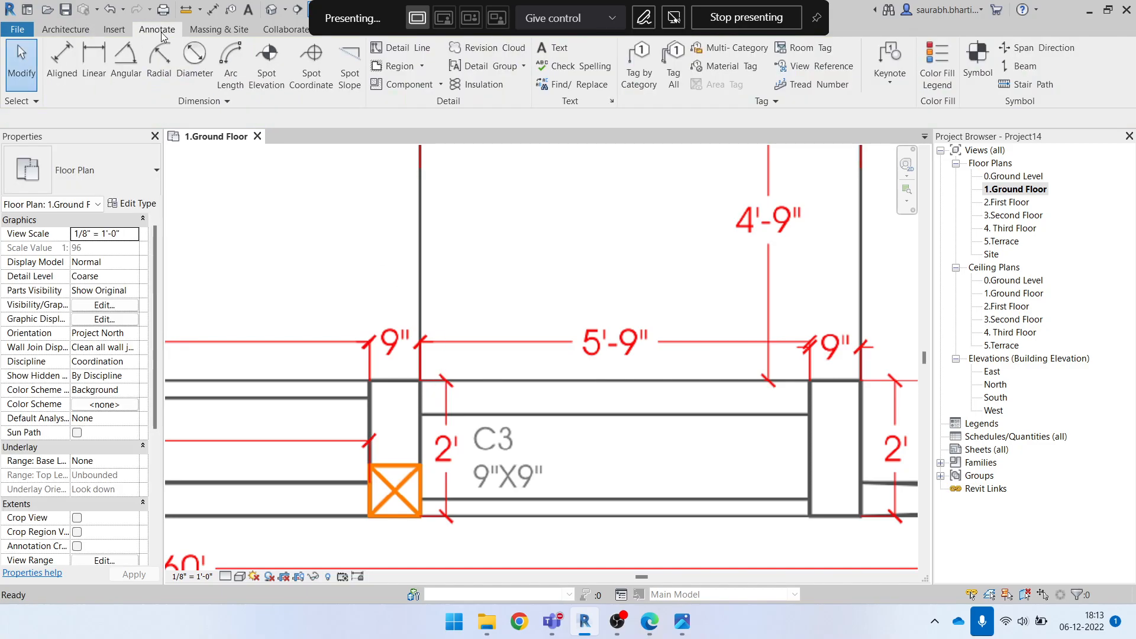
Draw a horizontal detail line about 9' long across the 5'-9" opening beside column C3, and select it to check its length
{"action": "left_click", "coordinate": [395, 50]}
{"action": "left_click", "coordinate": [419, 393]}
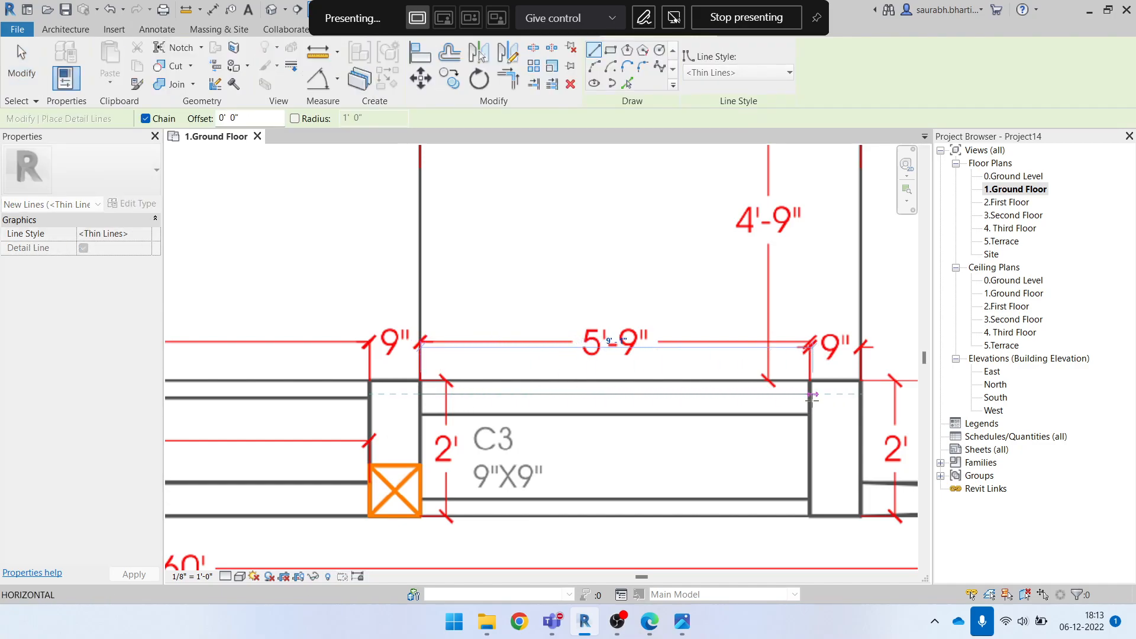
{"action": "scroll", "coordinate": [810, 394], "scroll_direction": "up", "scroll_amount": 3}
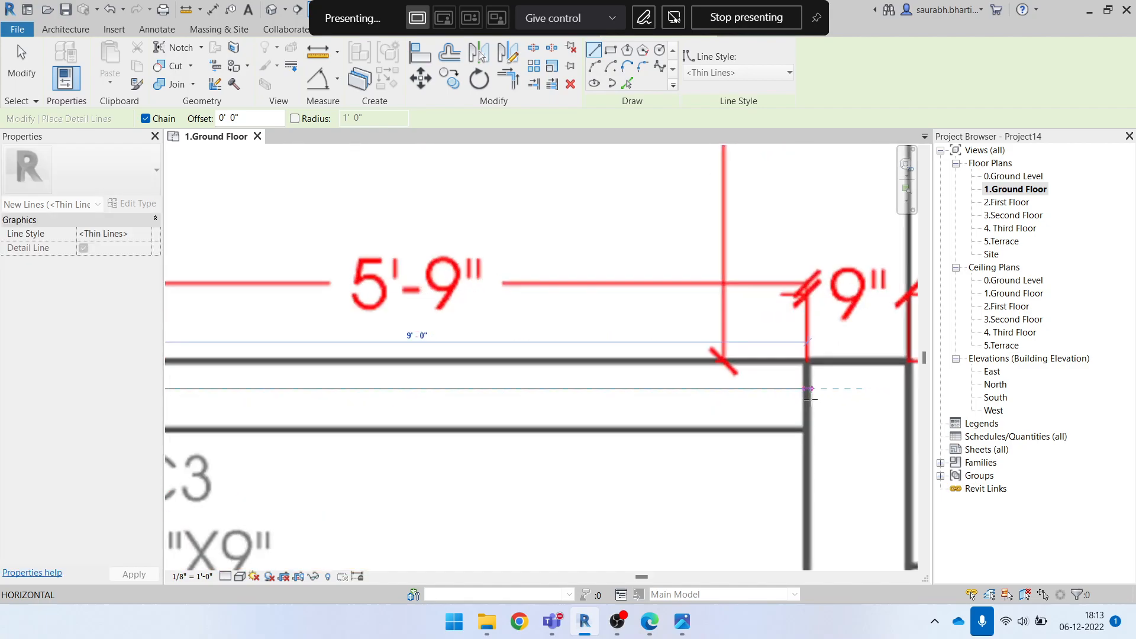
{"action": "left_click", "coordinate": [810, 394]}
{"action": "scroll", "coordinate": [769, 403], "scroll_direction": "down", "scroll_amount": 3}
{"action": "key", "text": "Escape"}
{"action": "key", "text": "Escape"}
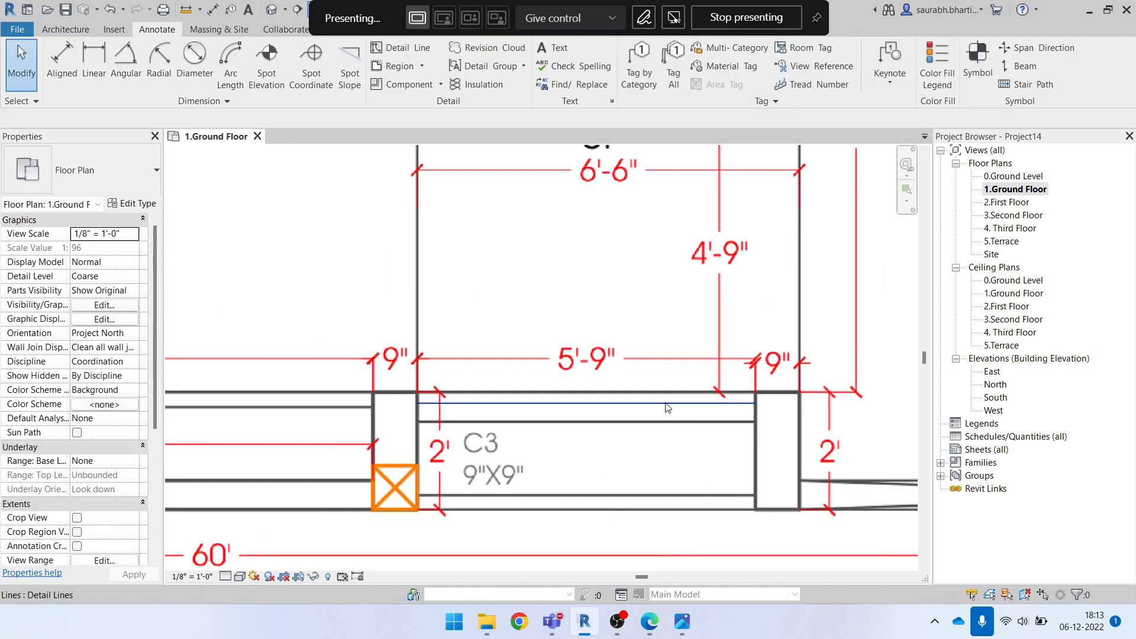
{"action": "scroll", "coordinate": [601, 424], "scroll_direction": "down", "scroll_amount": 2}
{"action": "left_click", "coordinate": [610, 412]}
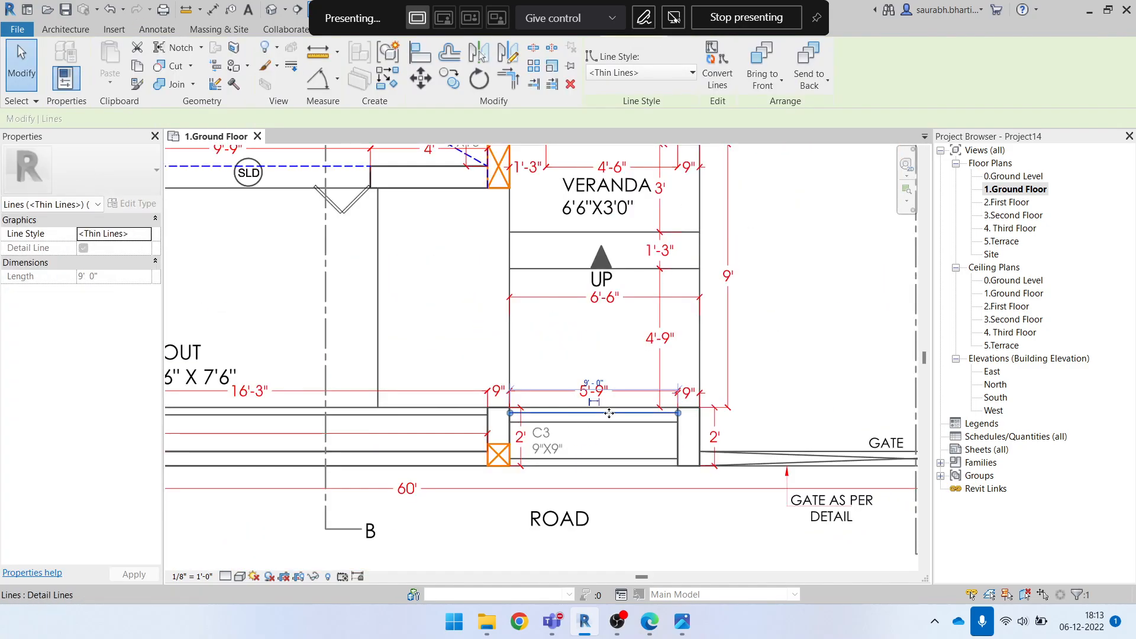
Draw a horizontal model line across the same 5'-9" opening, just below the detail line
{"action": "key", "text": "l"}
{"action": "key", "text": "i"}
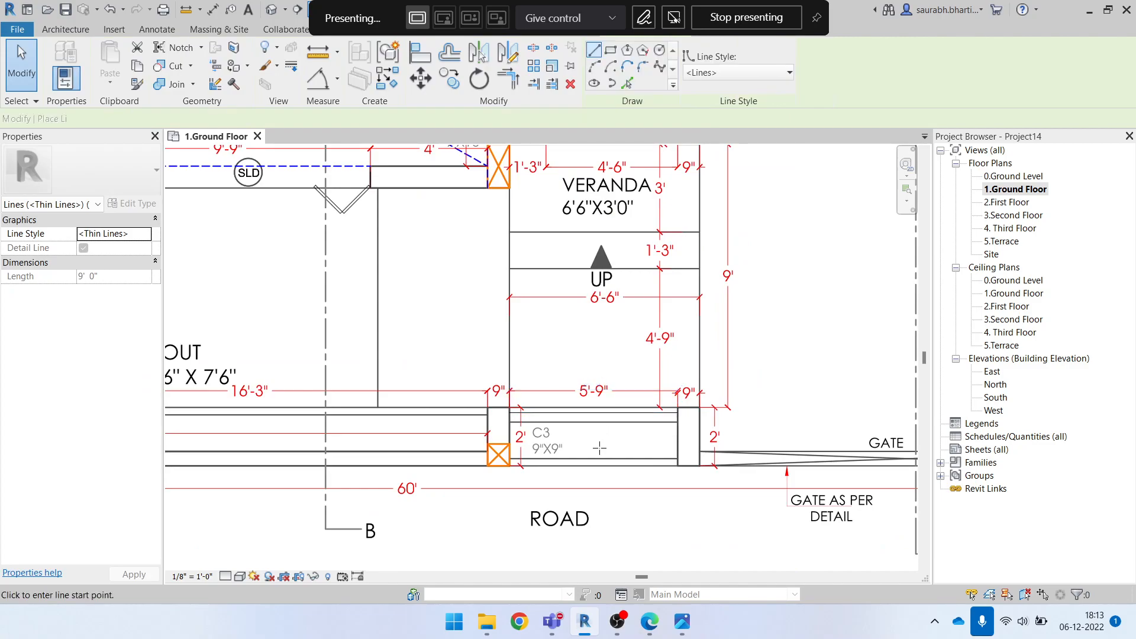
{"action": "scroll", "coordinate": [548, 446], "scroll_direction": "up", "scroll_amount": 5}
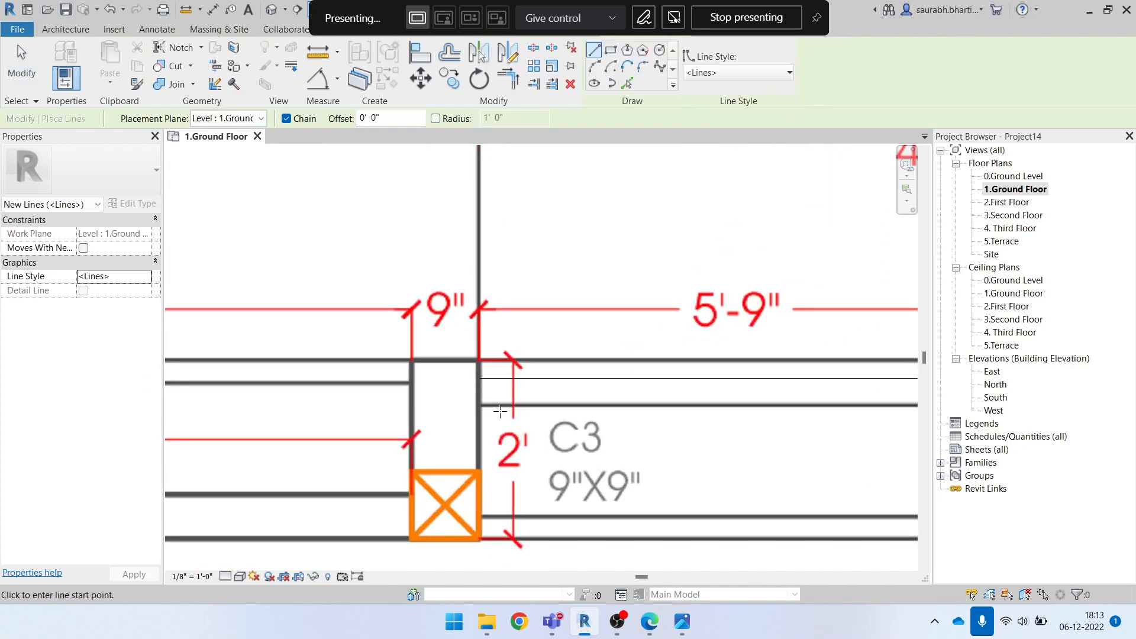
{"action": "left_click", "coordinate": [486, 376]}
{"action": "scroll", "coordinate": [548, 389], "scroll_direction": "down", "scroll_amount": 2}
{"action": "middle_click_drag", "start_coordinate": [842, 403], "coordinate": [561, 413]}
{"action": "scroll", "coordinate": [686, 389], "scroll_direction": "up", "scroll_amount": 1}
{"action": "scroll", "coordinate": [694, 389], "scroll_direction": "up", "scroll_amount": 3}
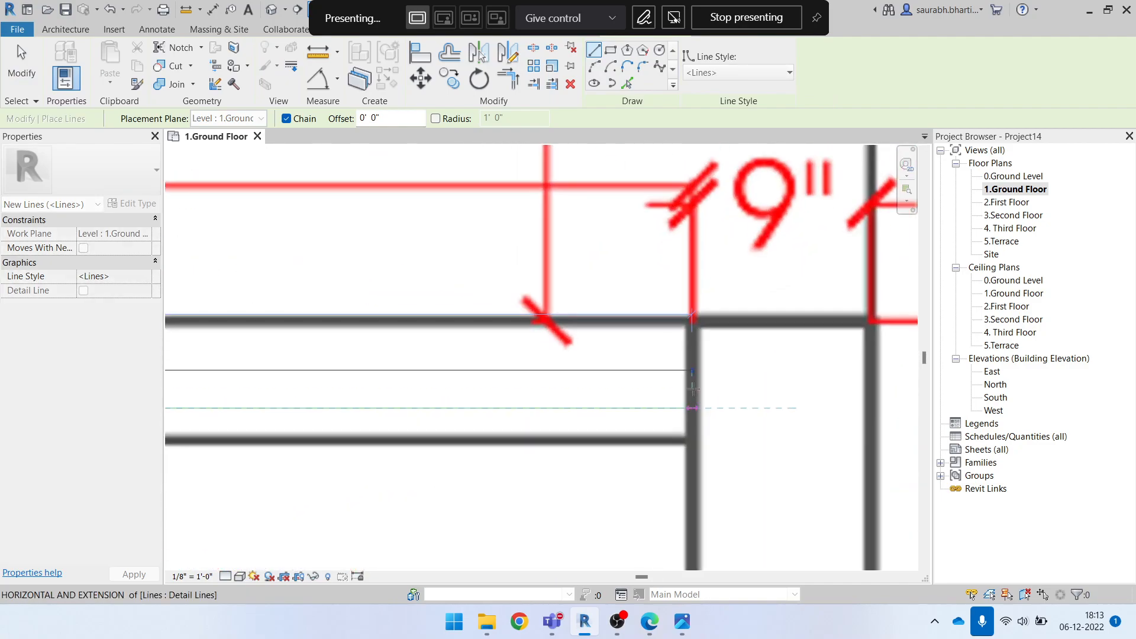
{"action": "left_click", "coordinate": [693, 406]}
{"action": "scroll", "coordinate": [701, 419], "scroll_direction": "down", "scroll_amount": 5}
{"action": "key", "text": "Escape"}
{"action": "key", "text": "Escape"}
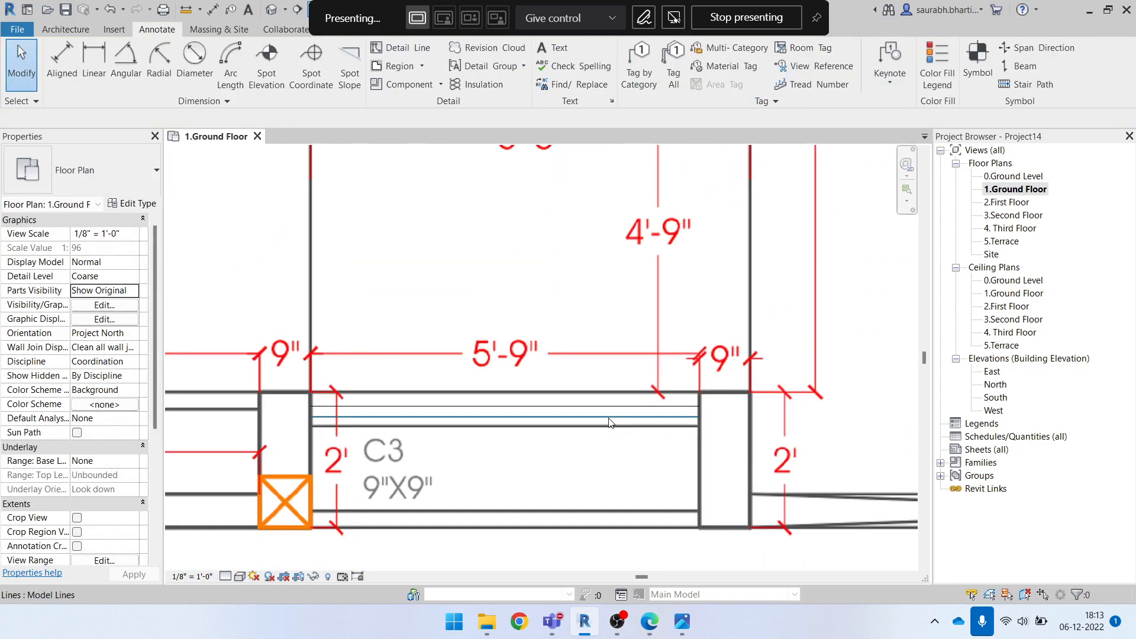
Move the model line in the 5'-9" opening down to about 11" below the detail line
{"action": "left_click", "coordinate": [609, 418]}
{"action": "scroll", "coordinate": [590, 422], "scroll_direction": "down", "scroll_amount": 2}
{"action": "key", "text": "Escape"}
{"action": "scroll", "coordinate": [559, 426], "scroll_direction": "up", "scroll_amount": 2}
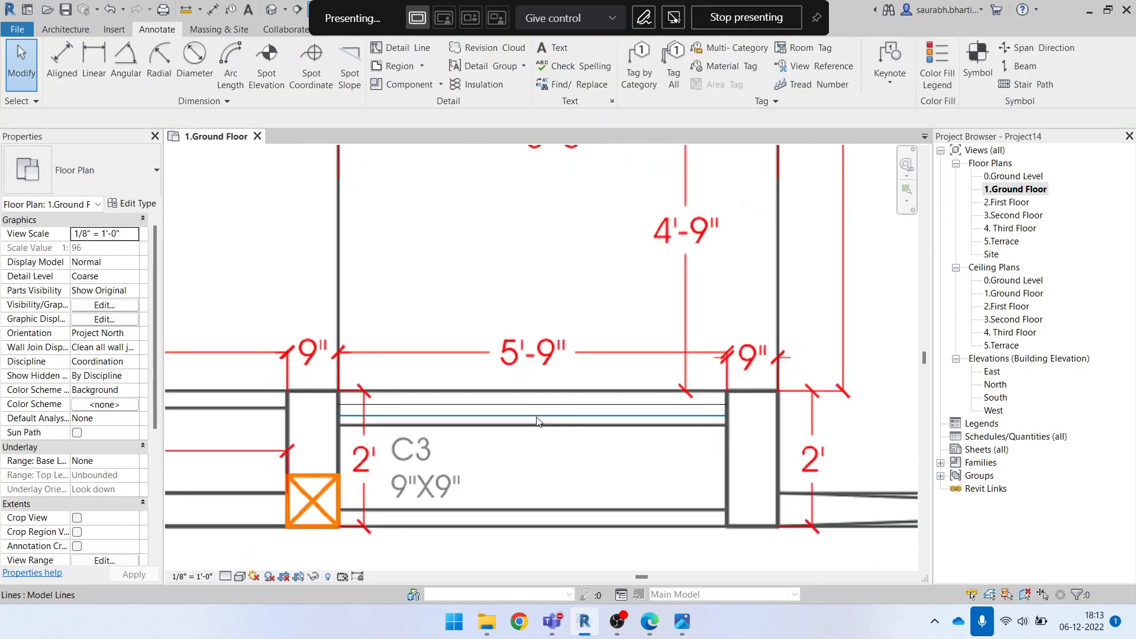
{"action": "scroll", "coordinate": [565, 437], "scroll_direction": "down", "scroll_amount": 6}
{"action": "scroll", "coordinate": [565, 438], "scroll_direction": "down", "scroll_amount": 3}
{"action": "scroll", "coordinate": [559, 438], "scroll_direction": "up", "scroll_amount": 8}
{"action": "scroll", "coordinate": [556, 432], "scroll_direction": "up", "scroll_amount": 1}
{"action": "mouse_move", "coordinate": [555, 427]}
{"action": "left_mouse_down"}
{"action": "mouse_move", "coordinate": [555, 466]}
{"action": "mouse_move", "coordinate": [555, 456]}
{"action": "left_mouse_up"}
{"action": "key", "text": "Escape"}
{"action": "scroll", "coordinate": [555, 456], "scroll_direction": "down", "scroll_amount": 5}
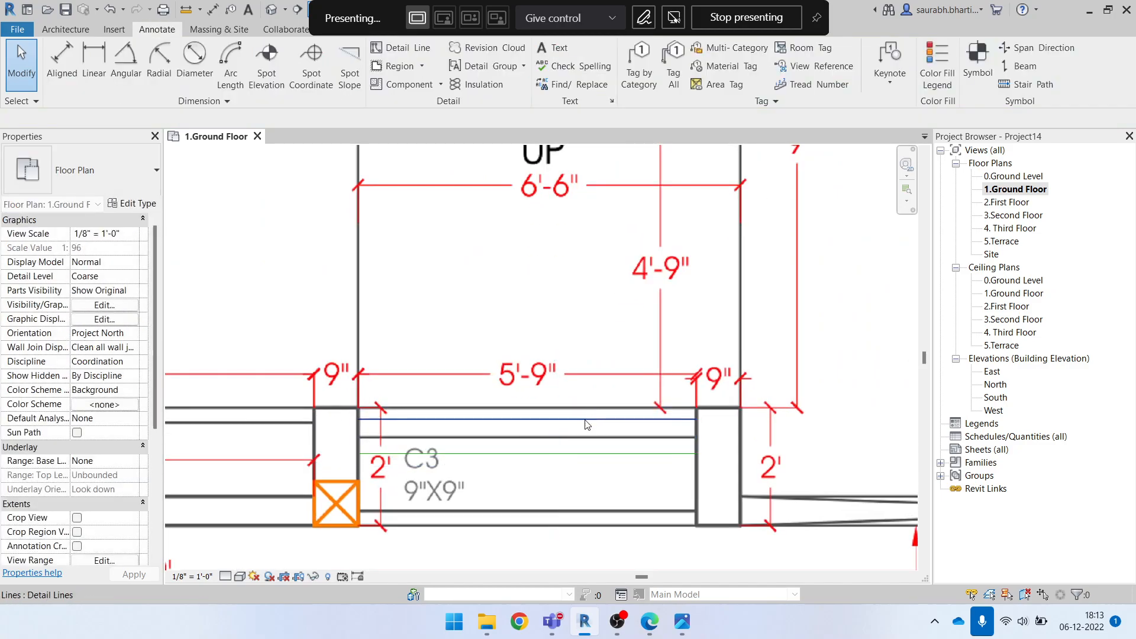
{"action": "scroll", "coordinate": [539, 427], "scroll_direction": "down", "scroll_amount": 3}
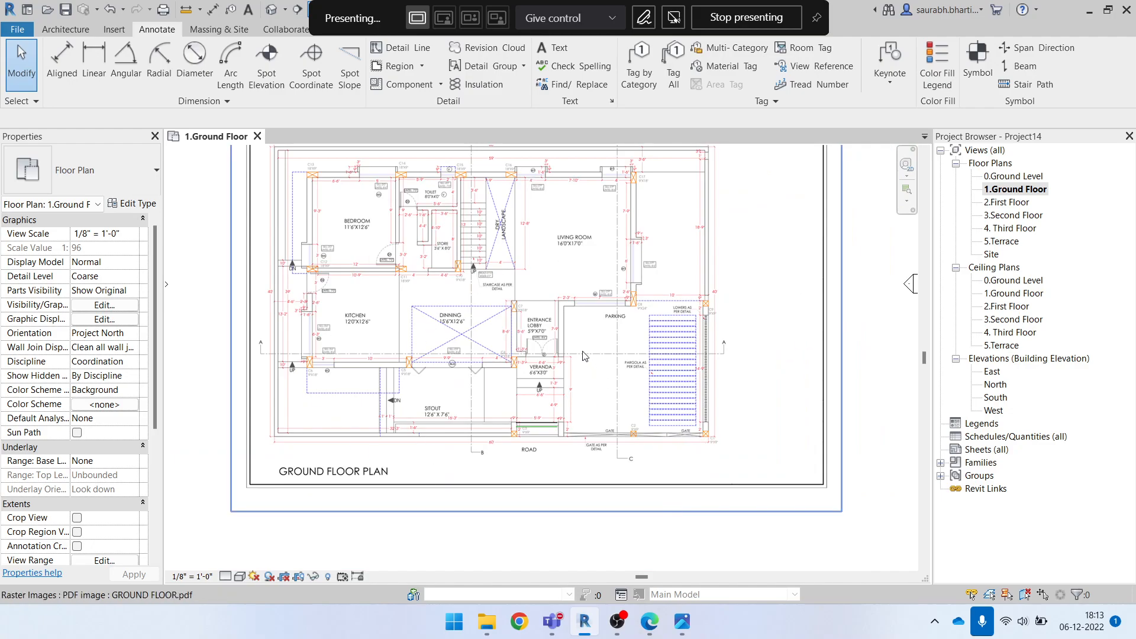
Scale the ground floor plan image graphically, using the model line's endpoints as the reference and 5'9" as the new length, and deselect it
{"action": "left_click", "coordinate": [592, 263]}
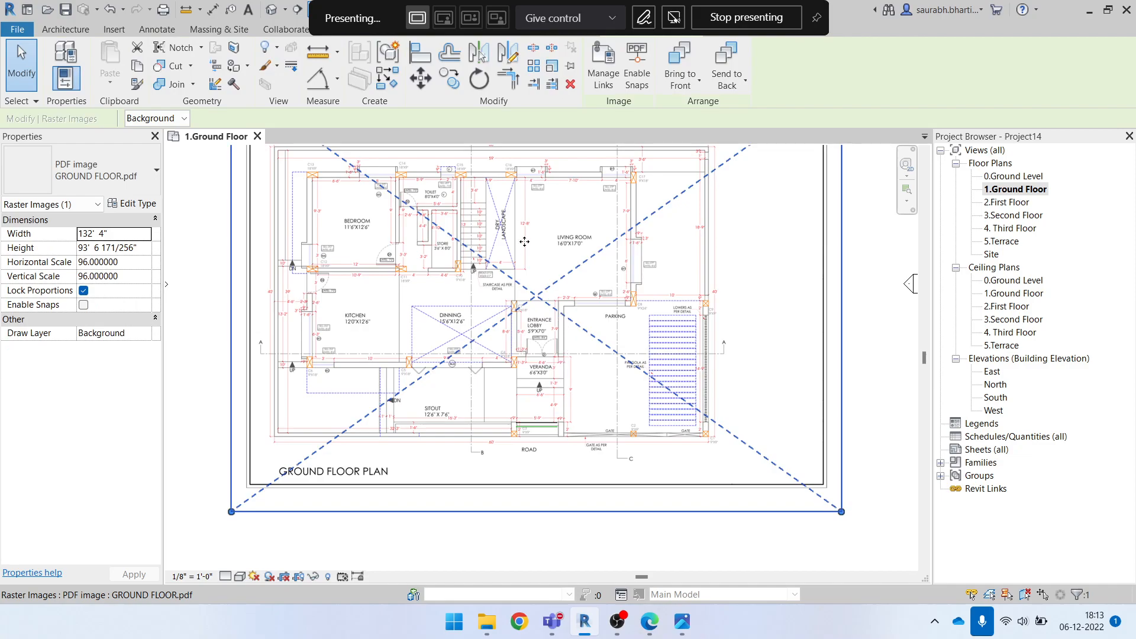
{"action": "left_click", "coordinate": [550, 69]}
{"action": "scroll", "coordinate": [550, 453], "scroll_direction": "up", "scroll_amount": 6}
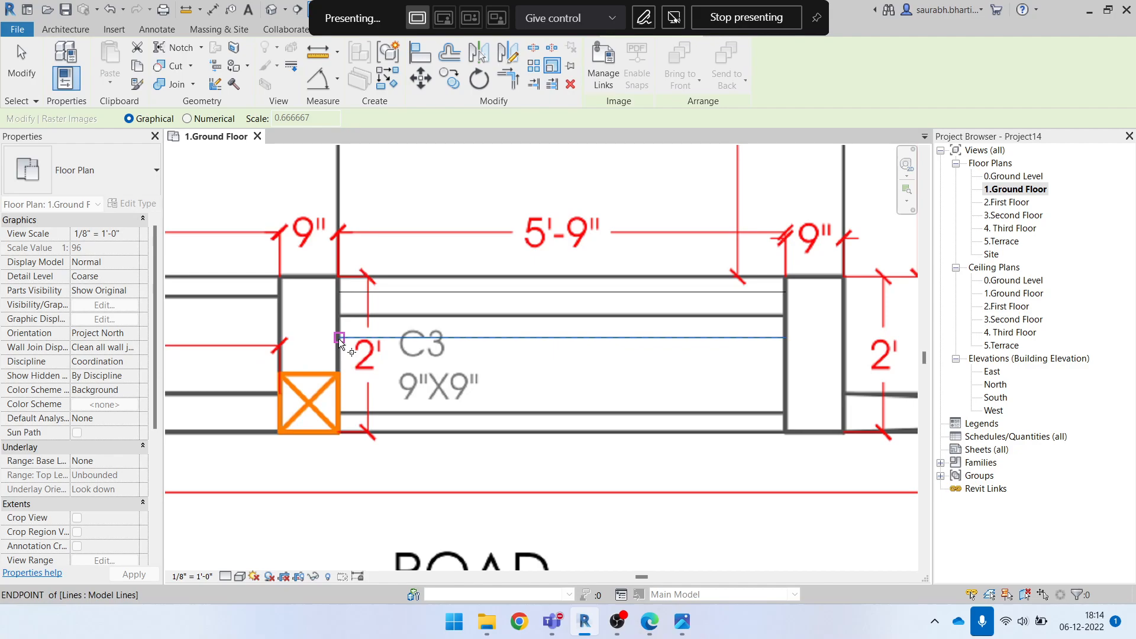
{"action": "left_click", "coordinate": [339, 339]}
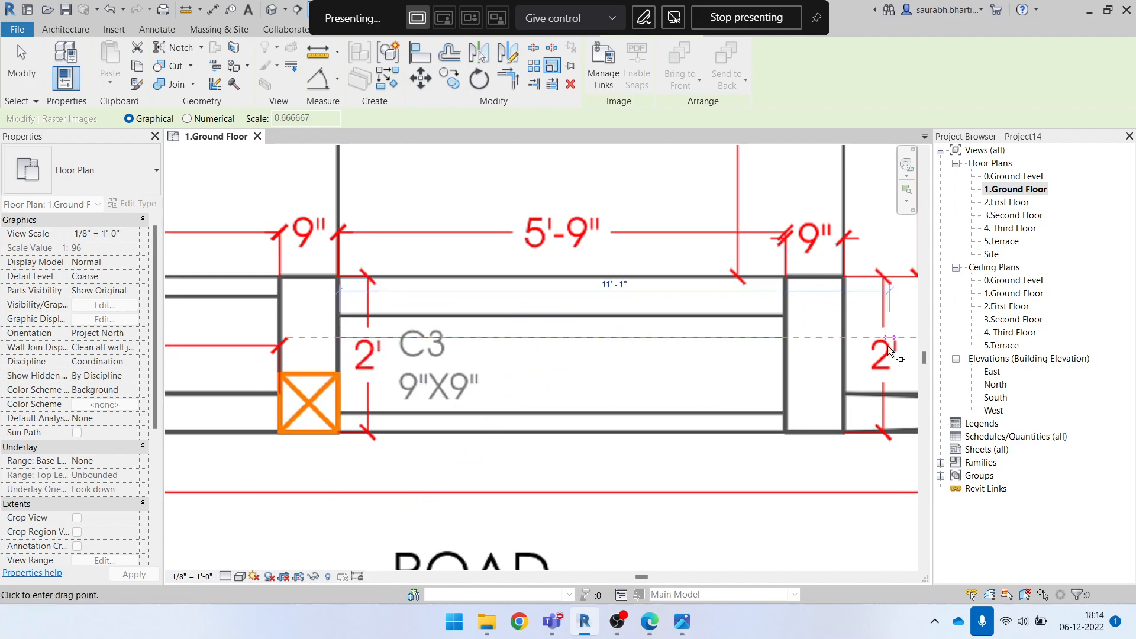
{"action": "left_click", "coordinate": [786, 337]}
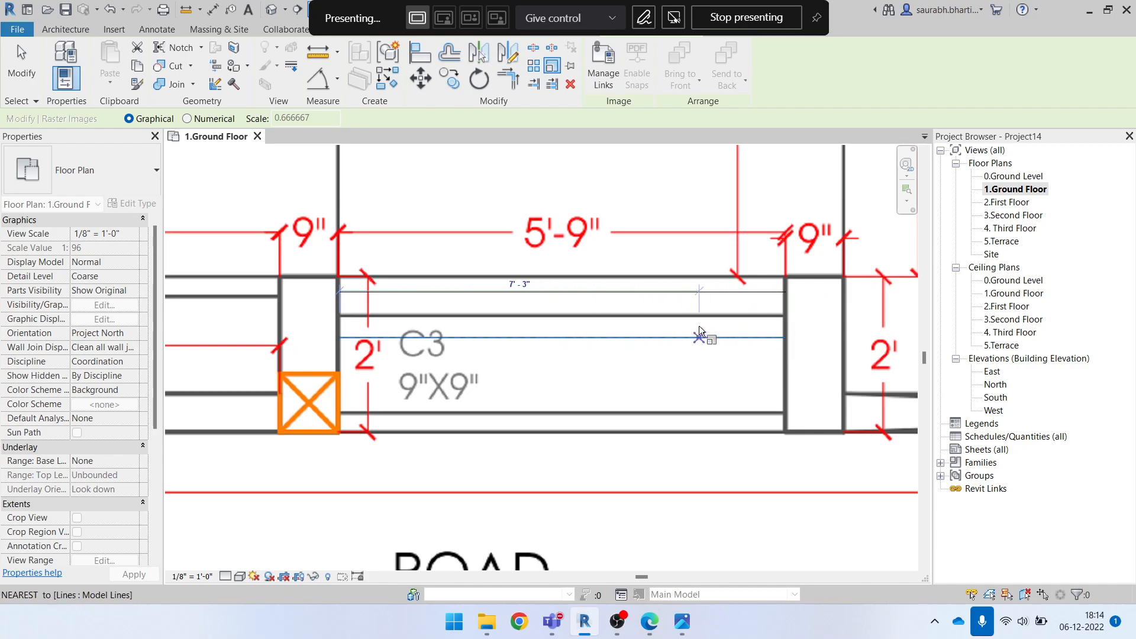
{"action": "scroll", "coordinate": [651, 356], "scroll_direction": "down", "scroll_amount": 3}
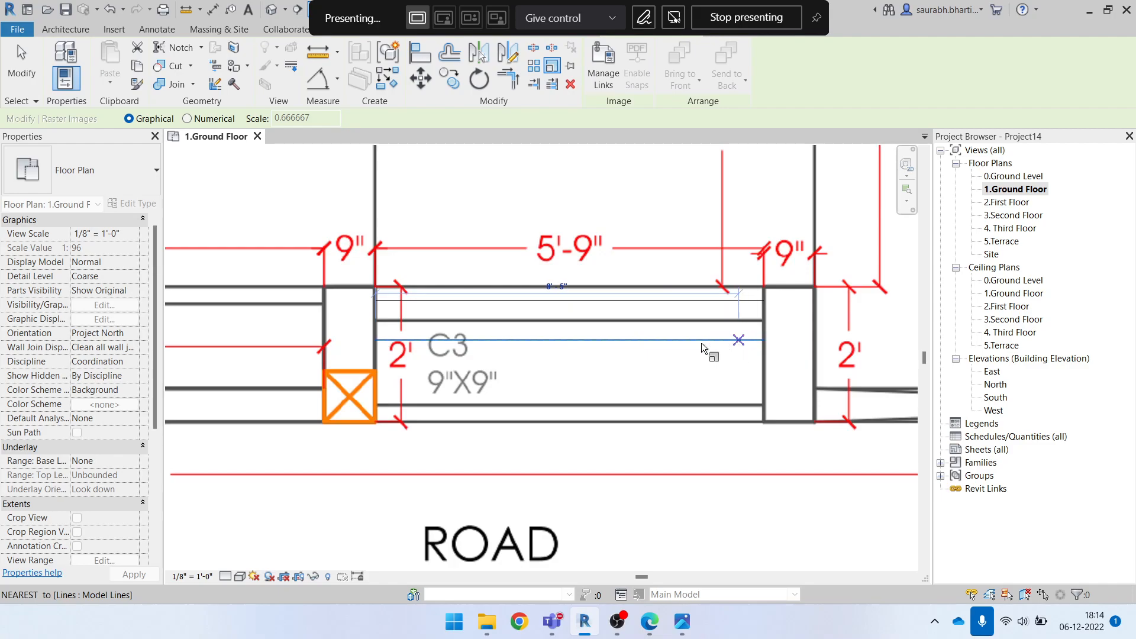
{"action": "scroll", "coordinate": [585, 346], "scroll_direction": "down", "scroll_amount": 3}
{"action": "scroll", "coordinate": [584, 347], "scroll_direction": "up", "scroll_amount": 4}
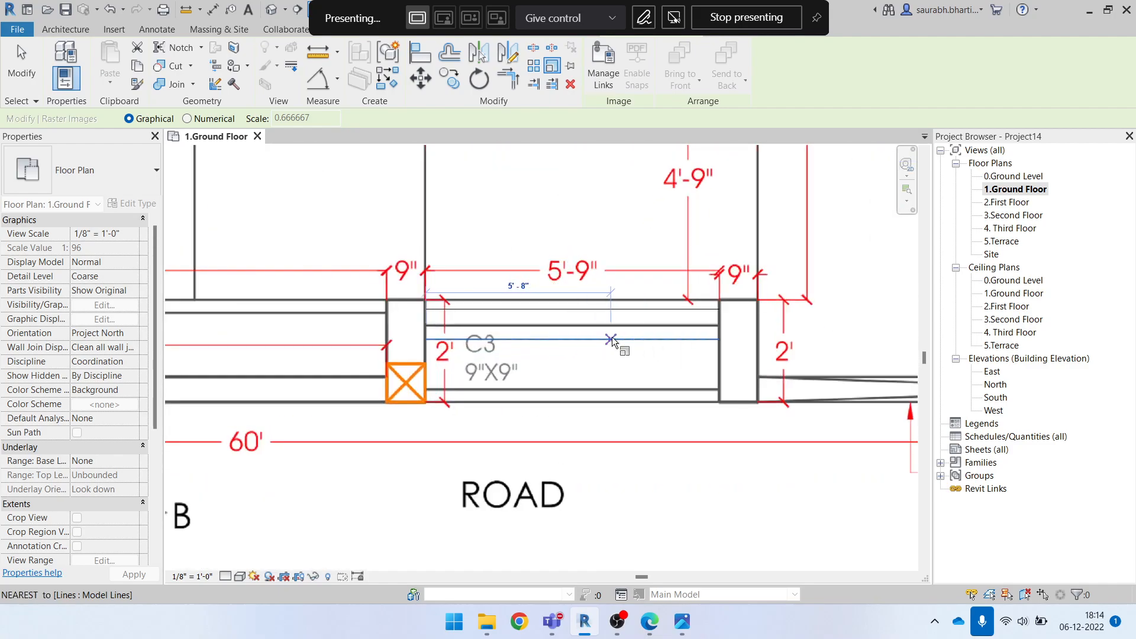
{"action": "type", "text": "5'9"}
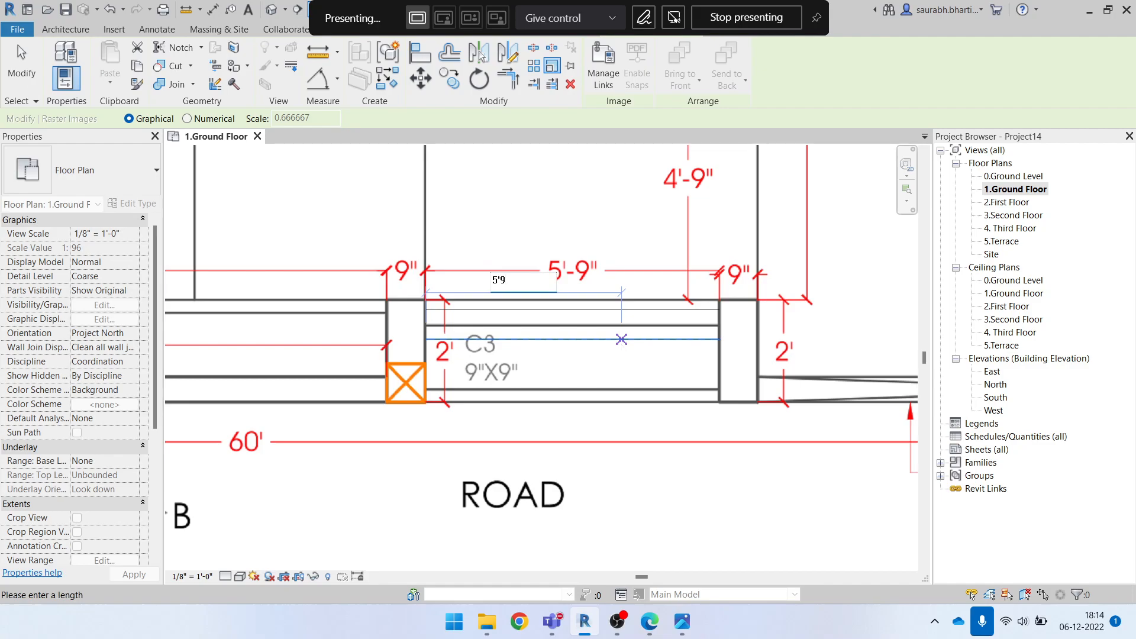
{"action": "type", "text": "\""}
{"action": "key", "text": "Return"}
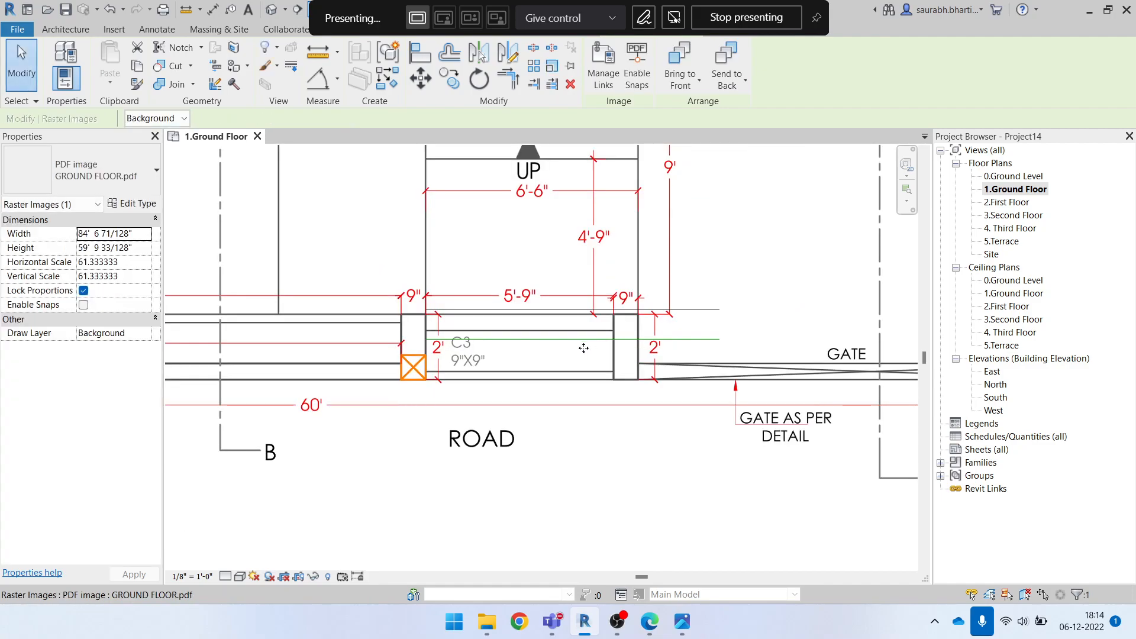
{"action": "scroll", "coordinate": [541, 325], "scroll_direction": "up", "scroll_amount": 2}
{"action": "key", "text": "Escape"}
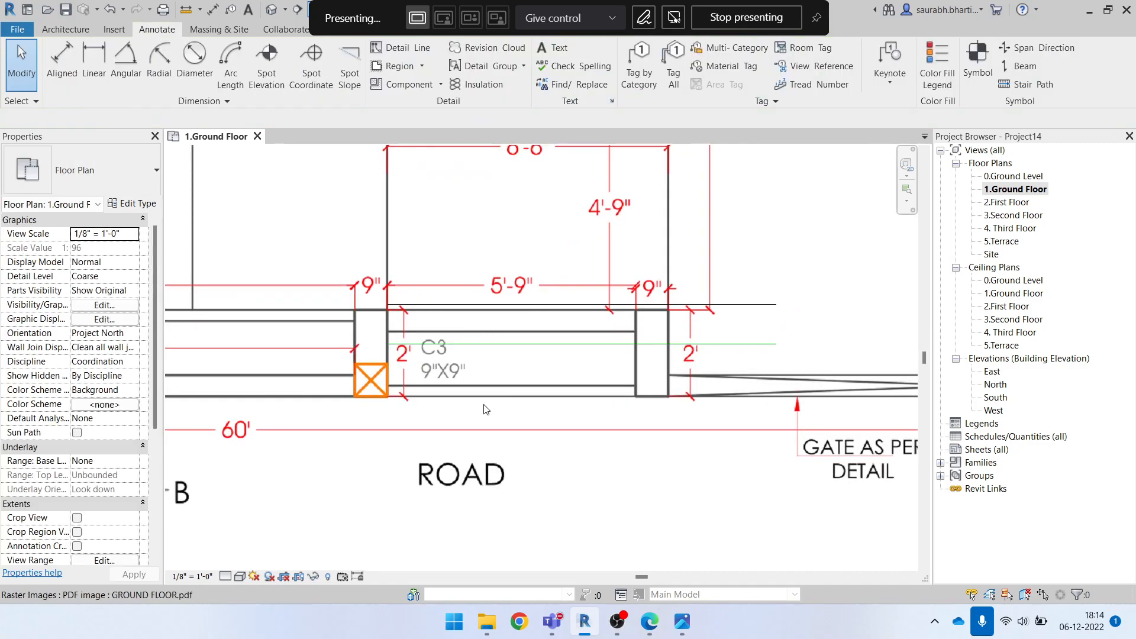
Select the model line across column C3's label to compare its length with the scaled image, and deselect it
{"action": "scroll", "coordinate": [501, 345], "scroll_direction": "up", "scroll_amount": 2}
{"action": "left_click", "coordinate": [500, 338]}
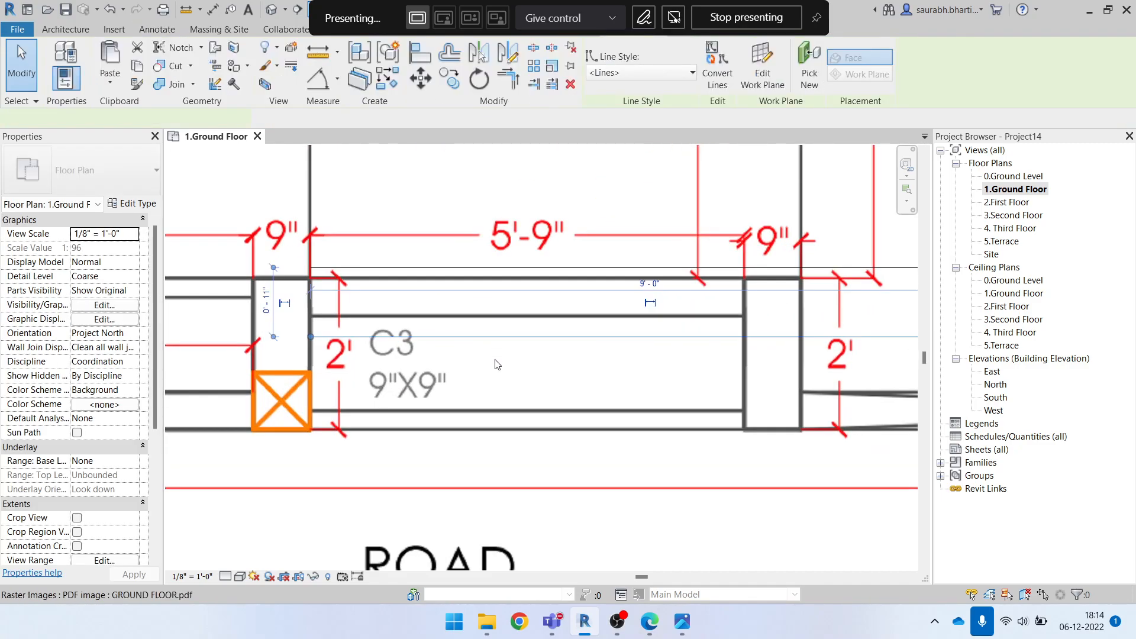
{"action": "scroll", "coordinate": [509, 364], "scroll_direction": "down", "scroll_amount": 1}
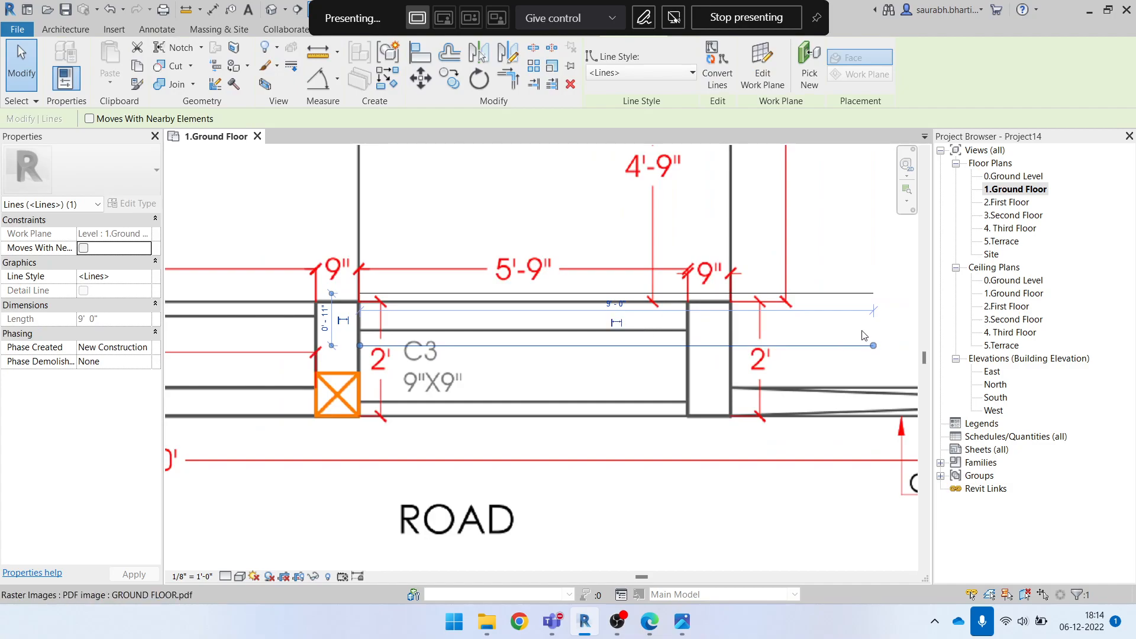
{"action": "key", "text": "Escape"}
Check the 5'-9" opening's width beside column C3 with a temporary horizontal line, and leave the line command
{"action": "key", "text": "d"}
{"action": "key", "text": "l"}
{"action": "scroll", "coordinate": [392, 323], "scroll_direction": "up", "scroll_amount": 3}
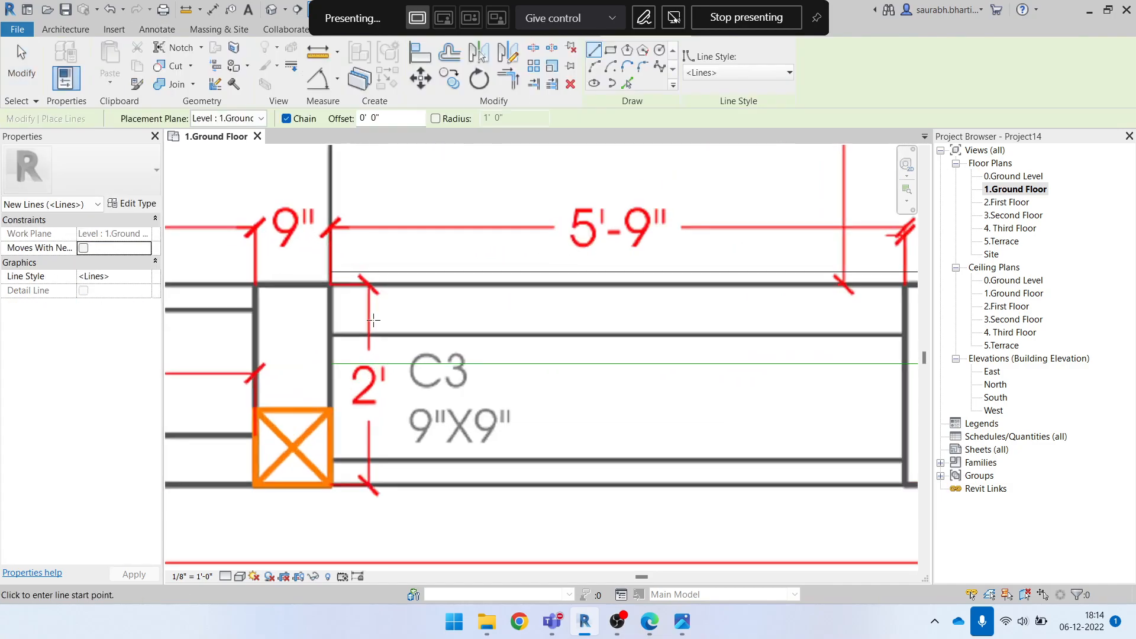
{"action": "left_click", "coordinate": [318, 312]}
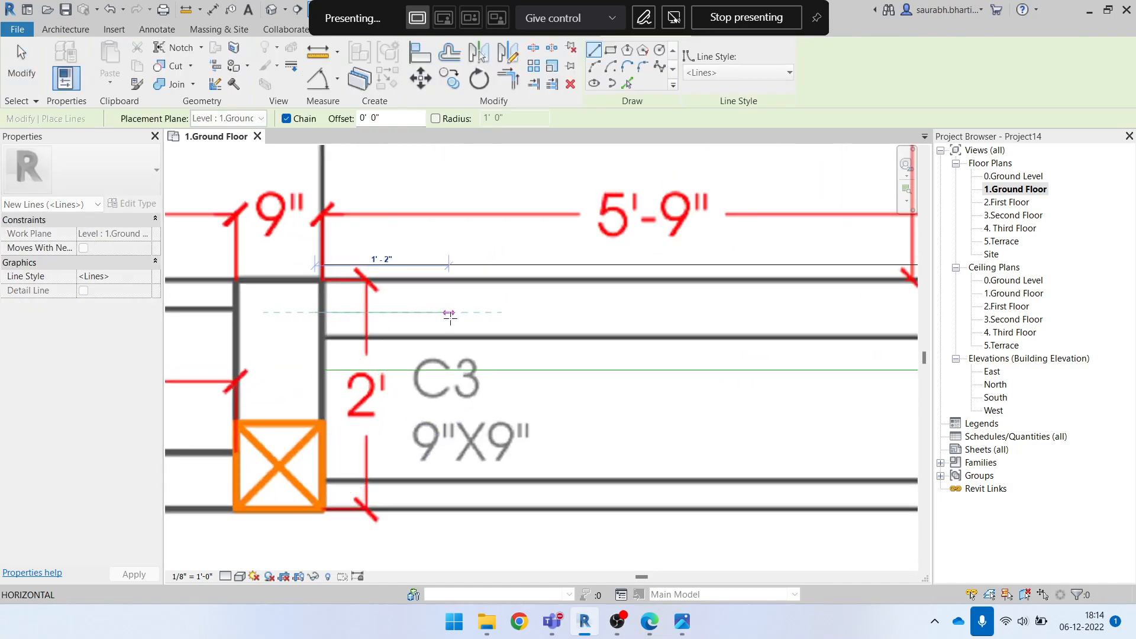
{"action": "scroll", "coordinate": [471, 326], "scroll_direction": "down", "scroll_amount": 1}
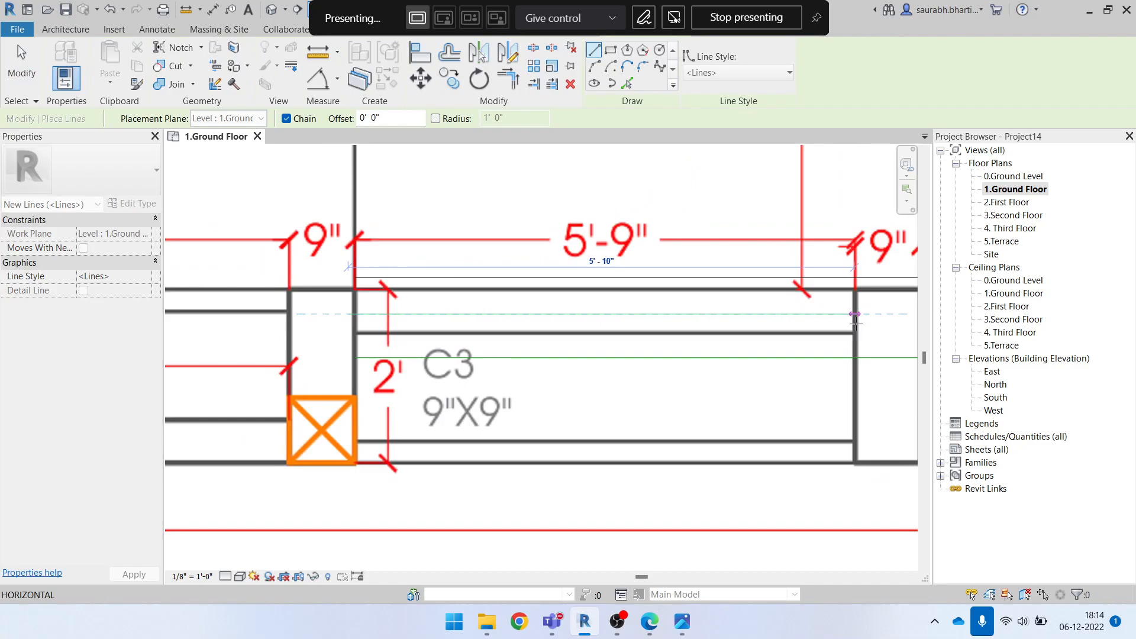
{"action": "left_click", "coordinate": [855, 314]}
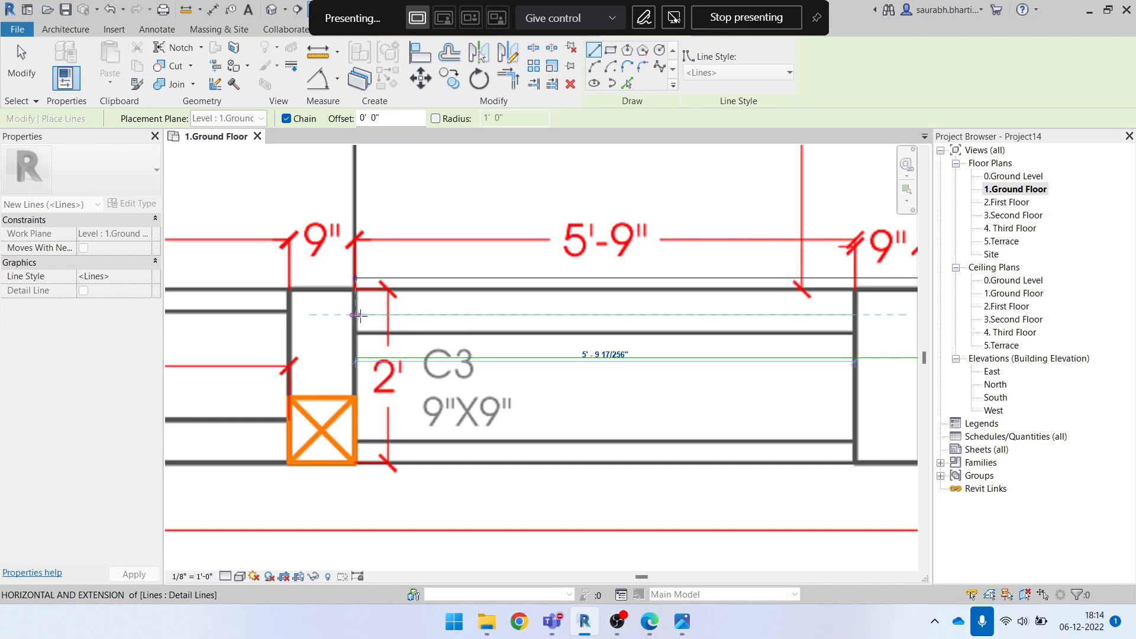
{"action": "scroll", "coordinate": [358, 315], "scroll_direction": "up", "scroll_amount": 1}
{"action": "scroll", "coordinate": [419, 390], "scroll_direction": "down", "scroll_amount": 2}
{"action": "key", "text": "Escape"}
{"action": "key", "text": "Escape"}
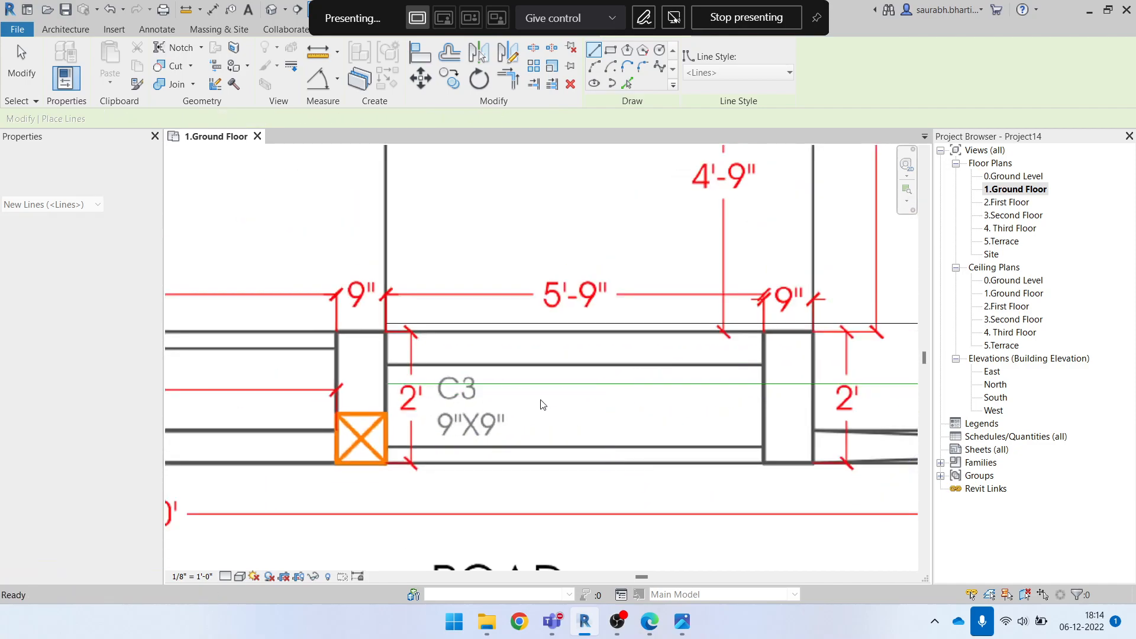
Delete the model line running across the opening beside column C3
{"action": "left_click", "coordinate": [546, 387]}
{"action": "scroll", "coordinate": [550, 392], "scroll_direction": "down", "scroll_amount": 4}
{"action": "key", "text": "Delete"}
{"action": "scroll", "coordinate": [604, 382], "scroll_direction": "up", "scroll_amount": 6}
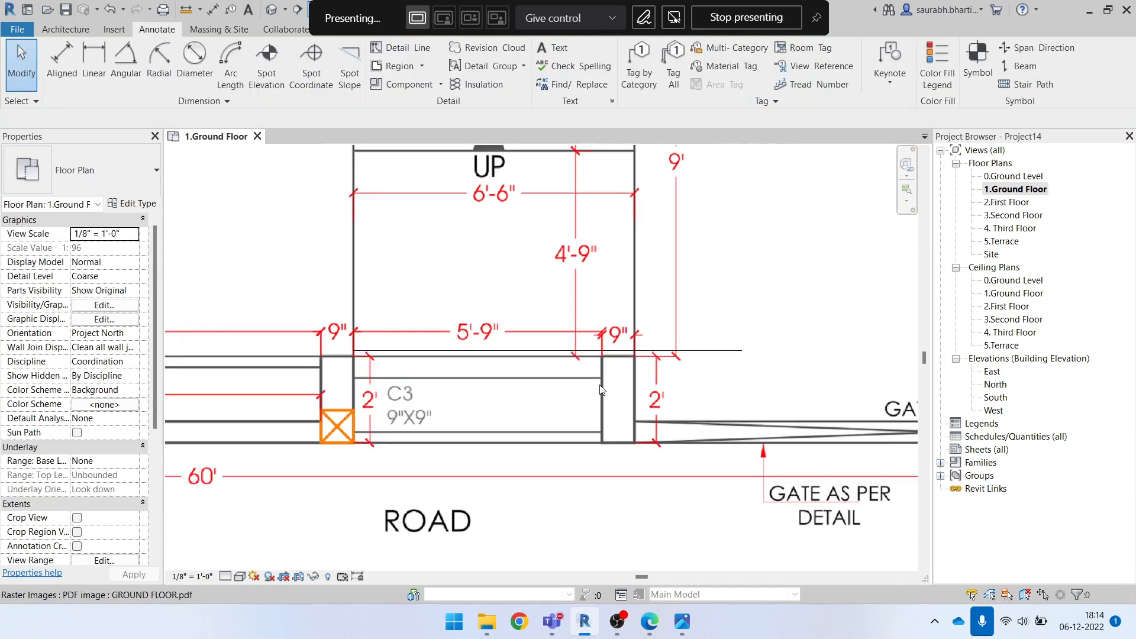
Check the thickness of the 9" wall beside the gate with a temporary horizontal line, without keeping it
{"action": "middle_click_drag", "start_coordinate": [613, 375], "coordinate": [601, 405]}
{"action": "key", "text": "l"}
{"action": "key", "text": "i"}
{"action": "scroll", "coordinate": [567, 411], "scroll_direction": "up", "scroll_amount": 2}
{"action": "left_click", "coordinate": [577, 297]}
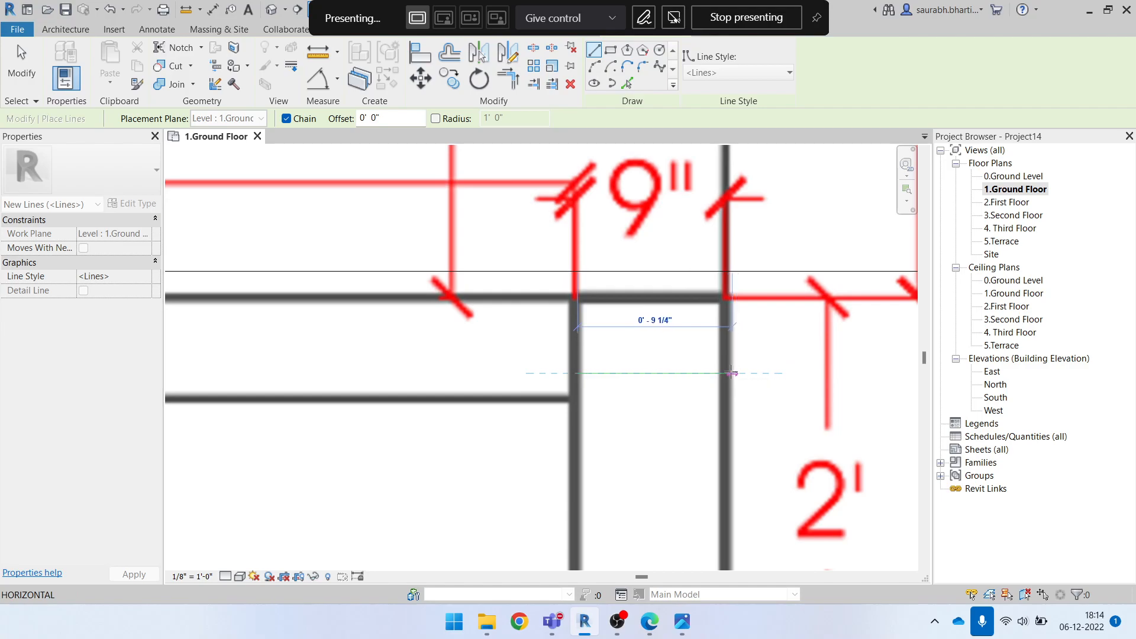
{"action": "key", "text": "Escape"}
{"action": "left_click", "coordinate": [577, 346]}
{"action": "key", "text": "Escape"}
{"action": "scroll", "coordinate": [717, 362], "scroll_direction": "down", "scroll_amount": 5}
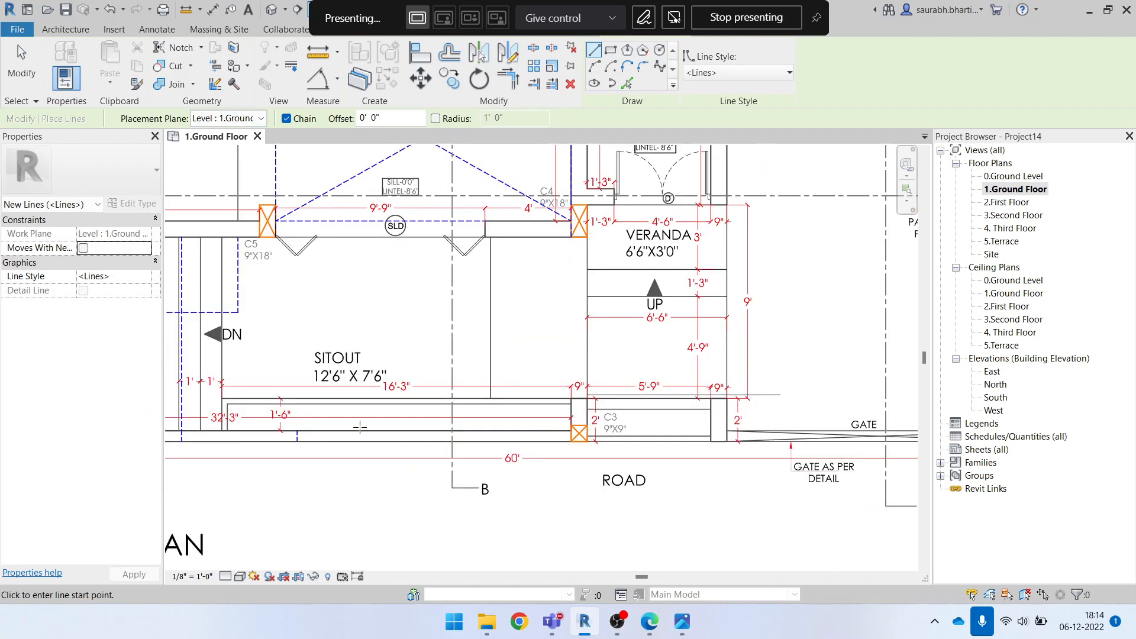
Draw a horizontal model line about 10' long on the kitchen's lower wall, from window W2's edge to column C5, and leave the line command
{"action": "middle_click_drag", "start_coordinate": [303, 414], "coordinate": [586, 411]}
{"action": "middle_click_drag", "start_coordinate": [475, 420], "coordinate": [570, 556]}
{"action": "scroll", "coordinate": [367, 274], "scroll_direction": "up", "scroll_amount": 1}
{"action": "scroll", "coordinate": [435, 408], "scroll_direction": "up", "scroll_amount": 2}
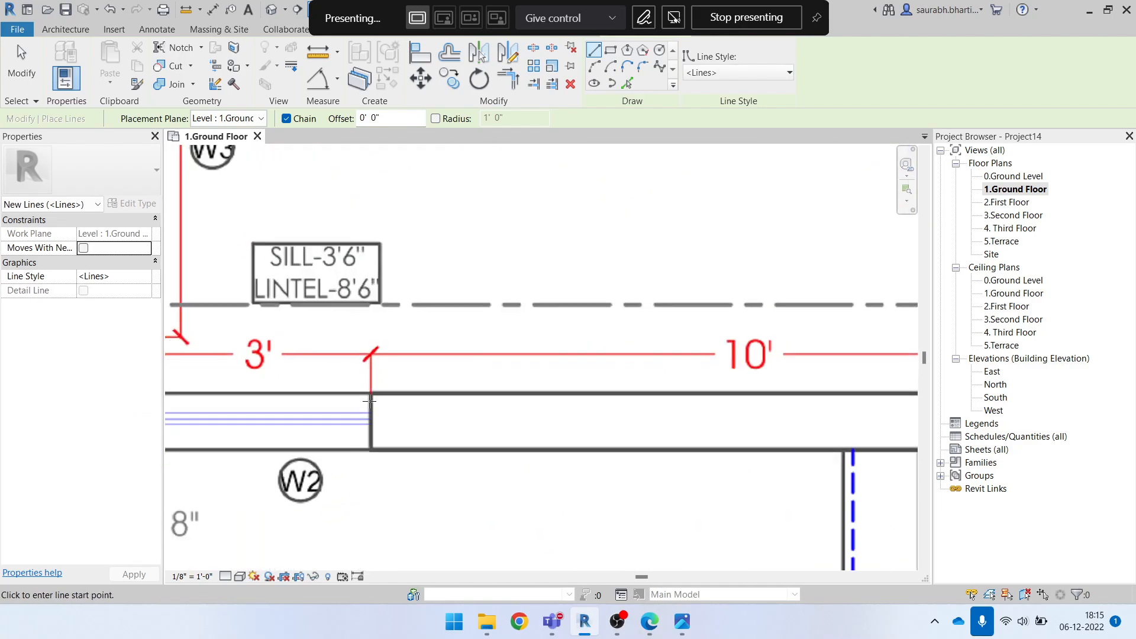
{"action": "left_click", "coordinate": [370, 399]}
{"action": "scroll", "coordinate": [541, 412], "scroll_direction": "down", "scroll_amount": 2}
{"action": "middle_click_drag", "start_coordinate": [789, 408], "coordinate": [596, 416]}
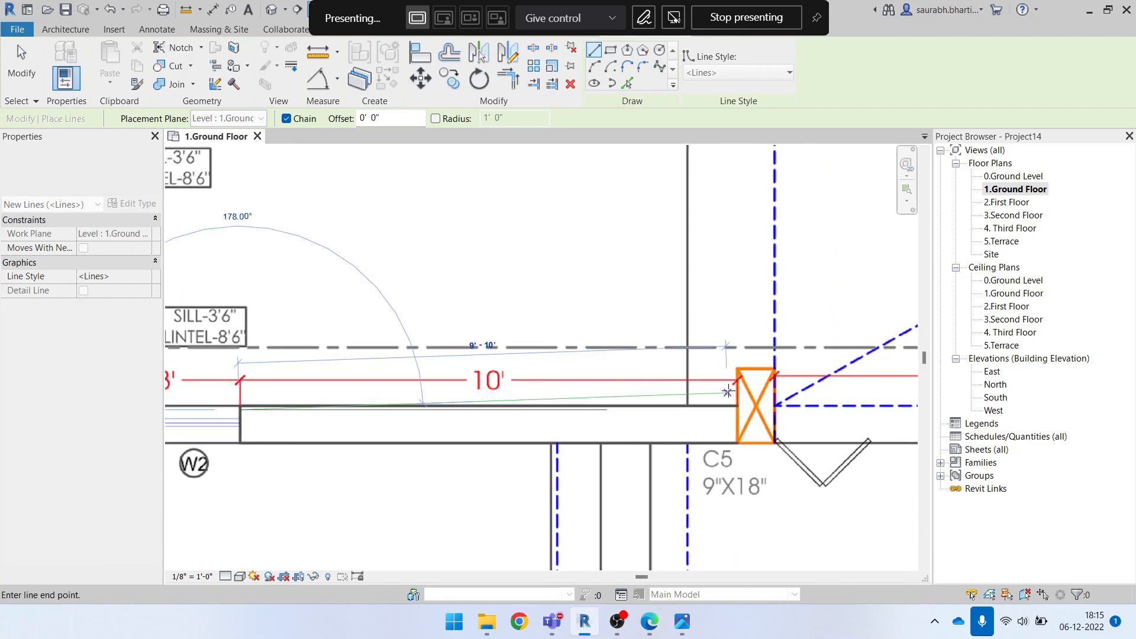
{"action": "scroll", "coordinate": [735, 409], "scroll_direction": "up", "scroll_amount": 1}
{"action": "scroll", "coordinate": [742, 417], "scroll_direction": "up", "scroll_amount": 3}
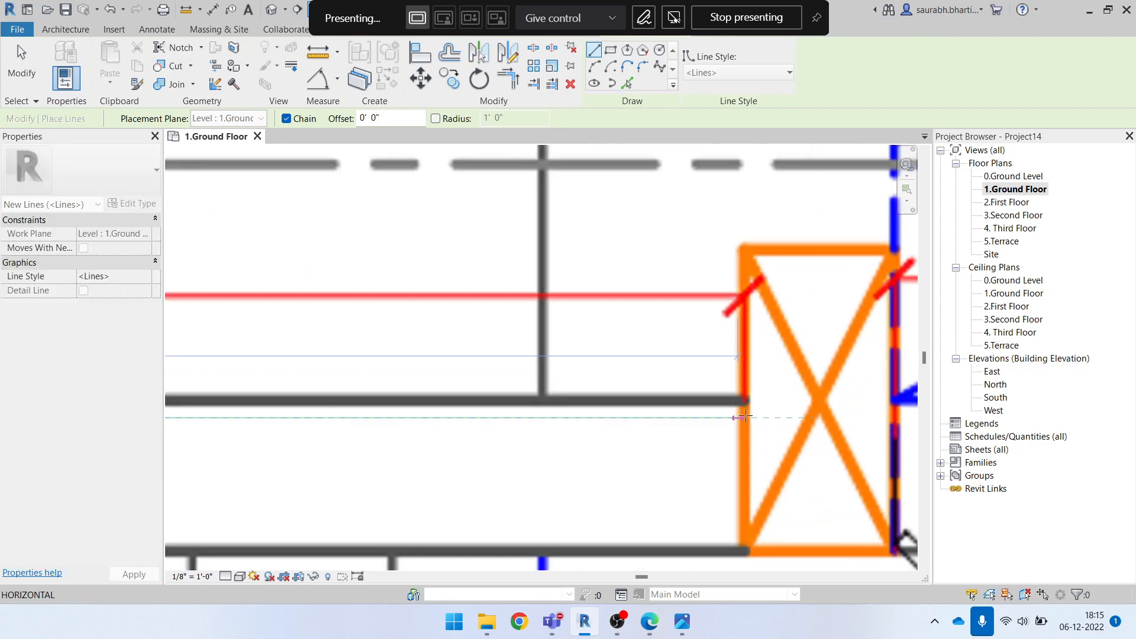
{"action": "scroll", "coordinate": [743, 417], "scroll_direction": "down", "scroll_amount": 3}
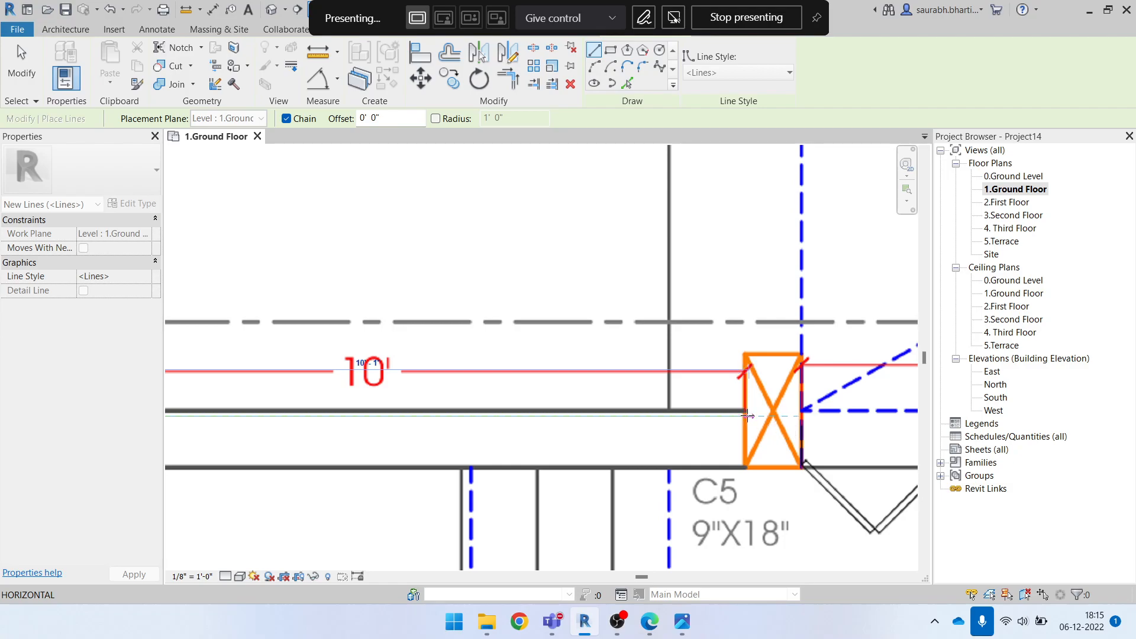
{"action": "scroll", "coordinate": [744, 414], "scroll_direction": "up", "scroll_amount": 5}
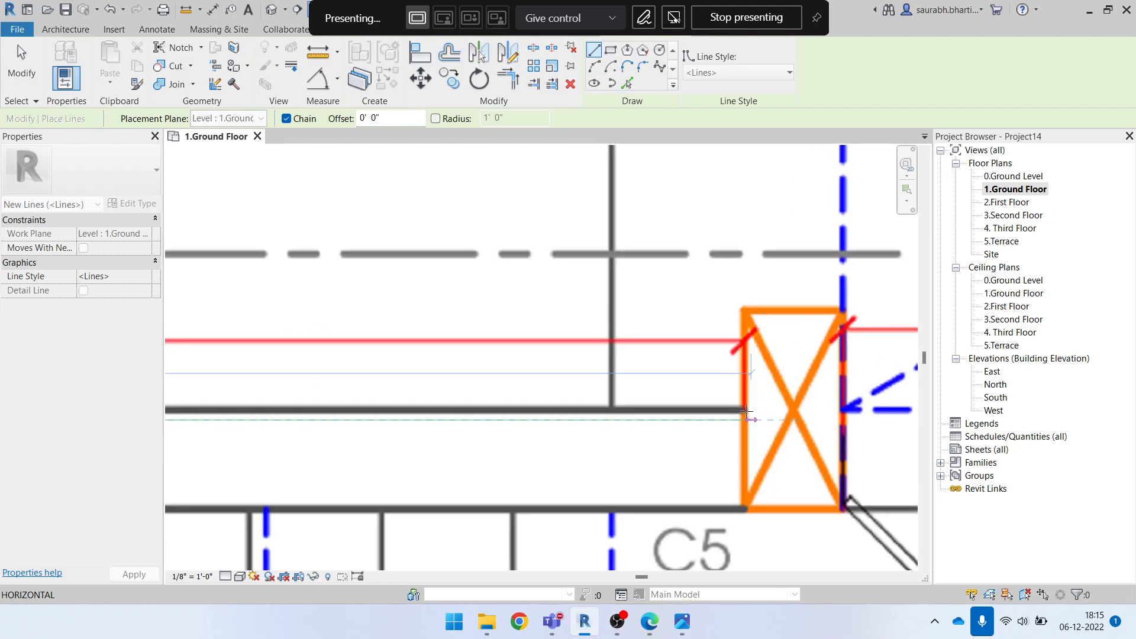
{"action": "left_click", "coordinate": [742, 428]}
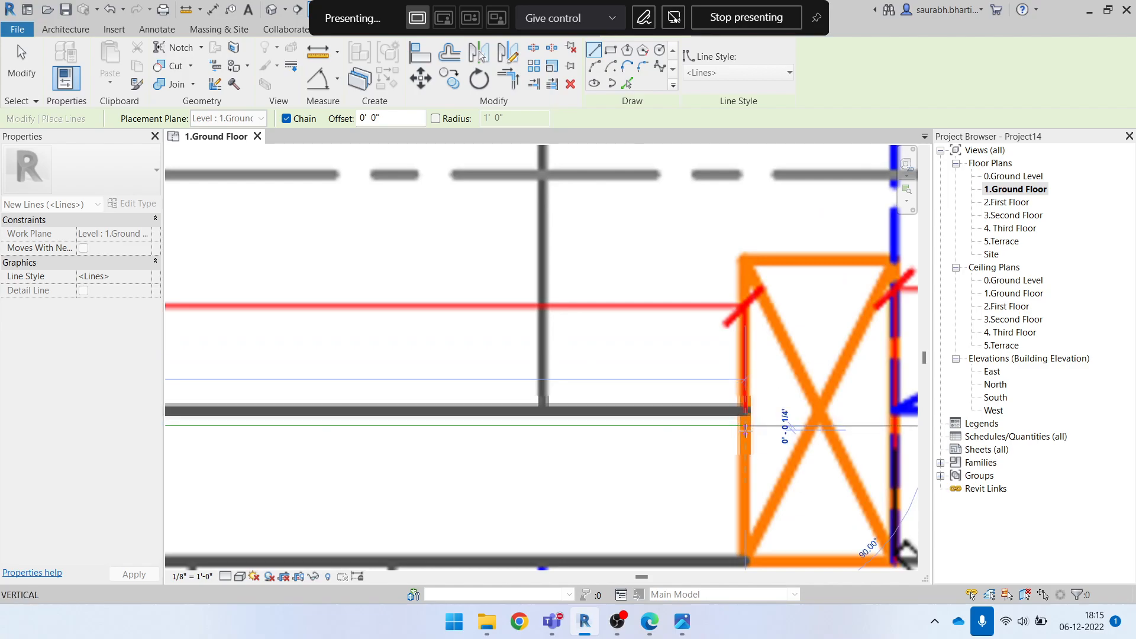
{"action": "scroll", "coordinate": [749, 441], "scroll_direction": "down", "scroll_amount": 4}
{"action": "key", "text": "Escape"}
{"action": "key", "text": "Escape"}
Select the new line along the kitchen wall, open its length for checking against the 10' dimension, and cancel without editing
{"action": "left_click", "coordinate": [534, 436]}
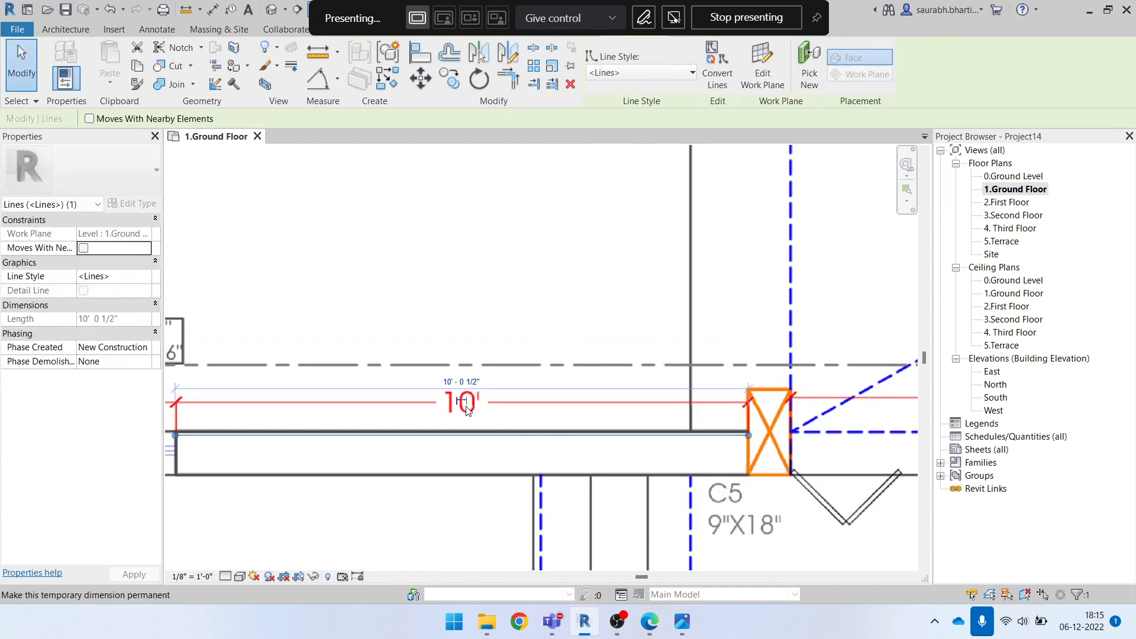
{"action": "left_click", "coordinate": [467, 379]}
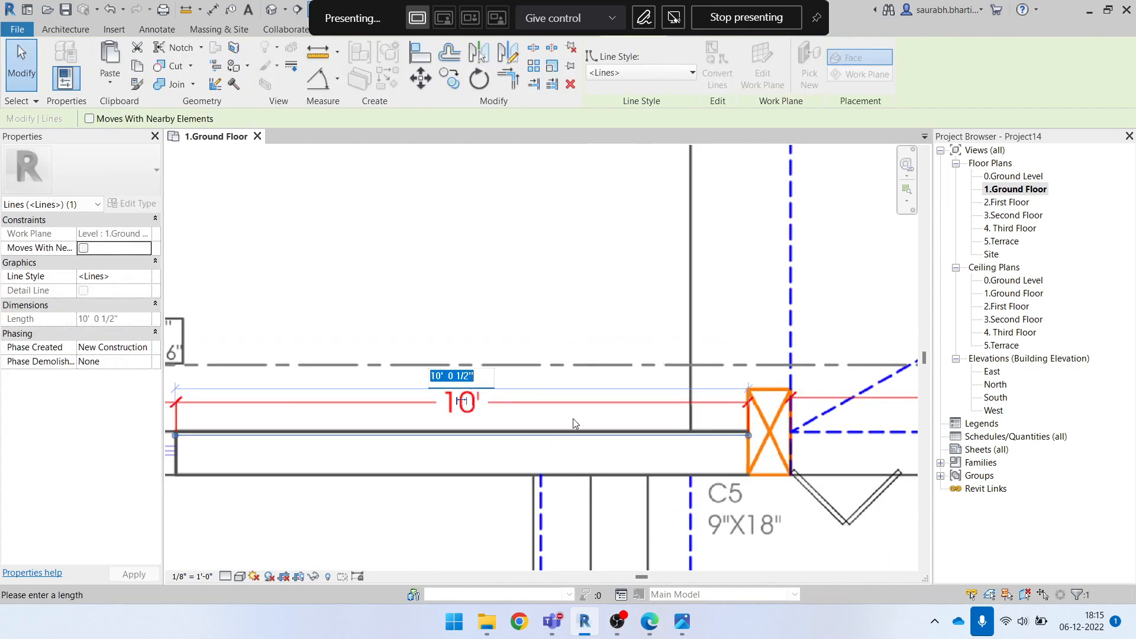
{"action": "key", "text": "Escape"}
{"action": "scroll", "coordinate": [519, 423], "scroll_direction": "down", "scroll_amount": 2}
{"action": "key", "text": "Escape"}
{"action": "scroll", "coordinate": [463, 399], "scroll_direction": "down", "scroll_amount": 1}
{"action": "left_click", "coordinate": [458, 422]}
{"action": "key", "text": "Escape"}
{"action": "left_click", "coordinate": [500, 399]}
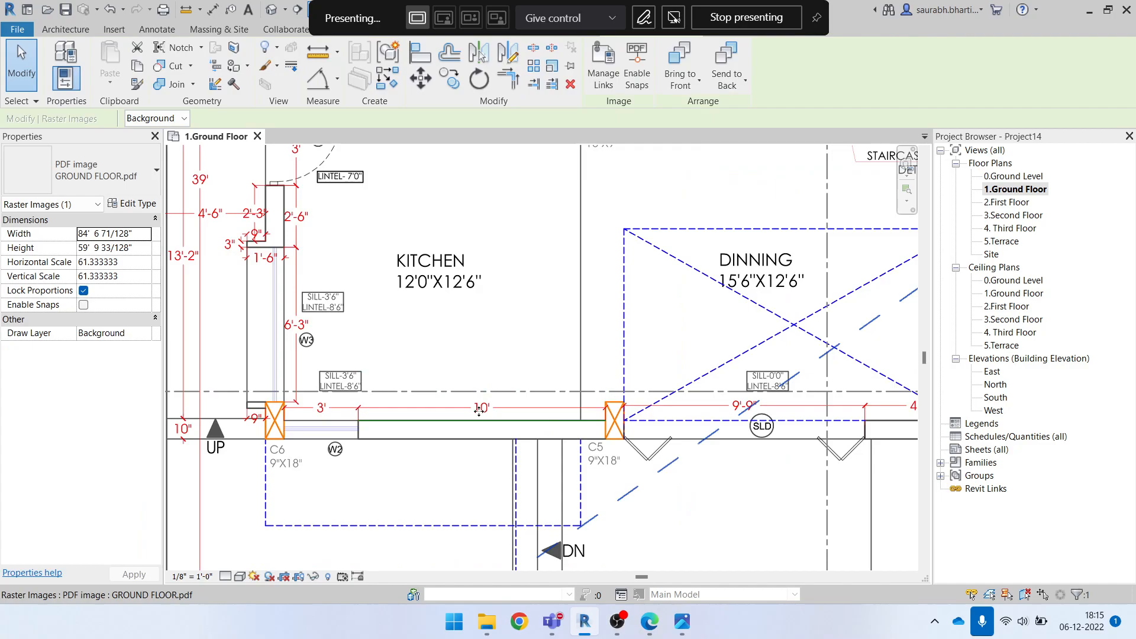
{"action": "key", "text": "Escape"}
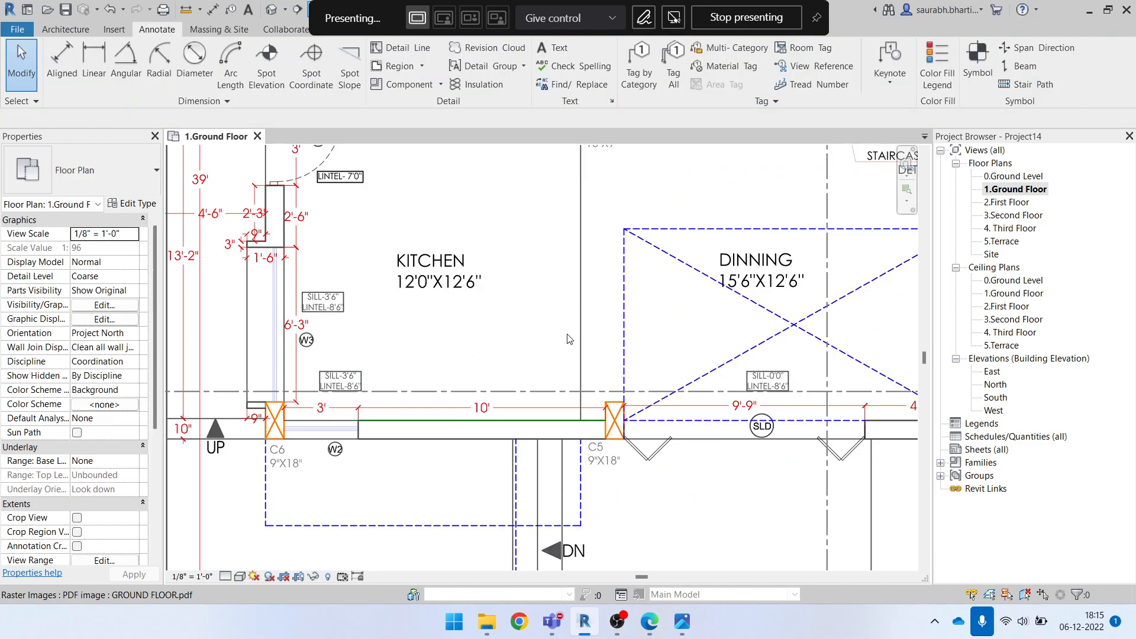
{"action": "left_click", "coordinate": [568, 337]}
{"action": "left_click", "coordinate": [552, 66]}
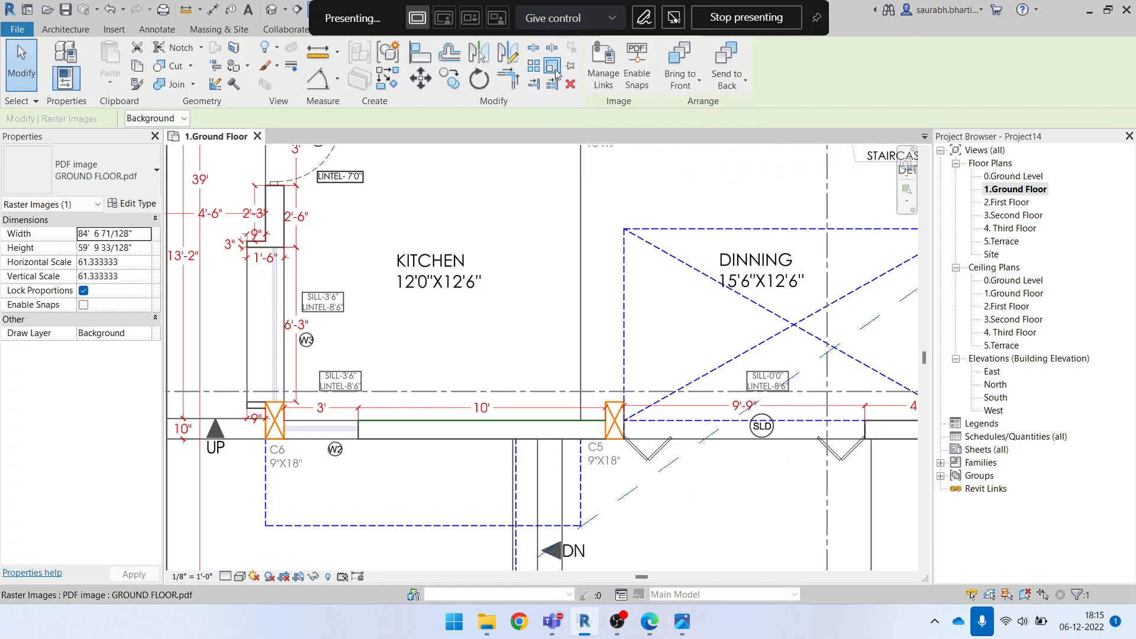
{"action": "scroll", "coordinate": [355, 364], "scroll_direction": "up", "scroll_amount": 5}
{"action": "left_click", "coordinate": [303, 367]}
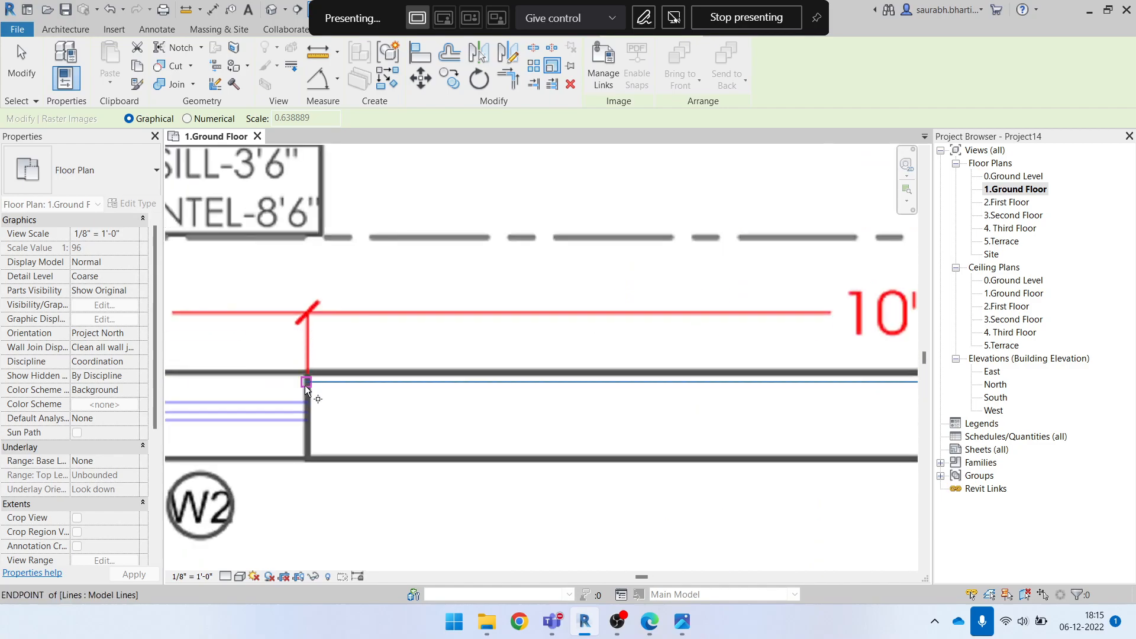
{"action": "scroll", "coordinate": [303, 435], "scroll_direction": "down", "scroll_amount": 4}
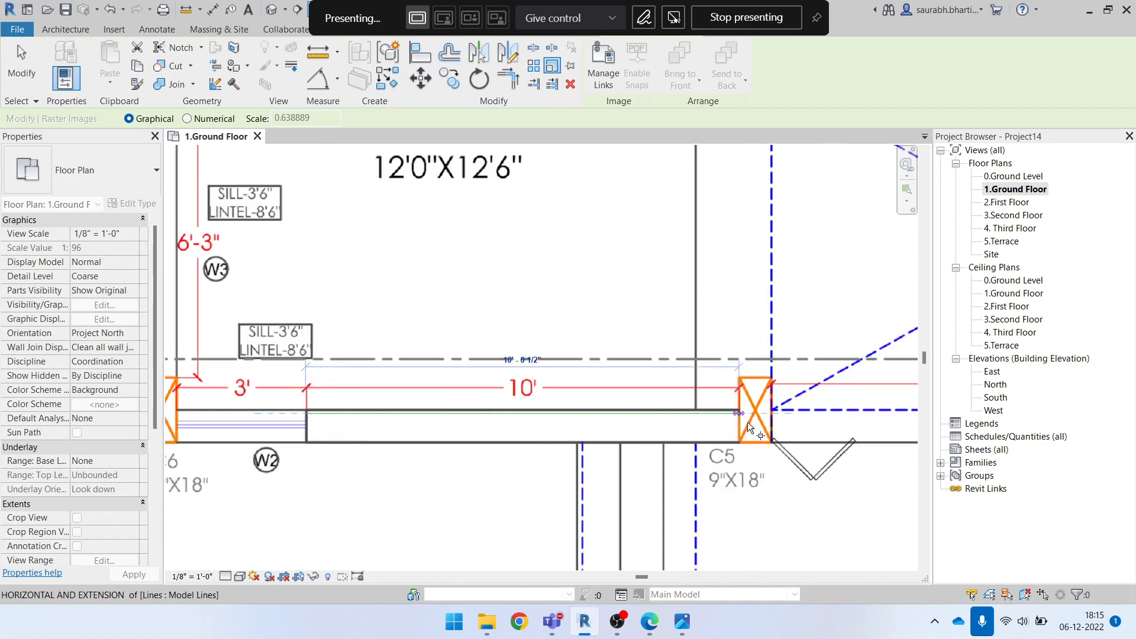
{"action": "scroll", "coordinate": [751, 411], "scroll_direction": "up", "scroll_amount": 2}
{"action": "left_click", "coordinate": [727, 410]}
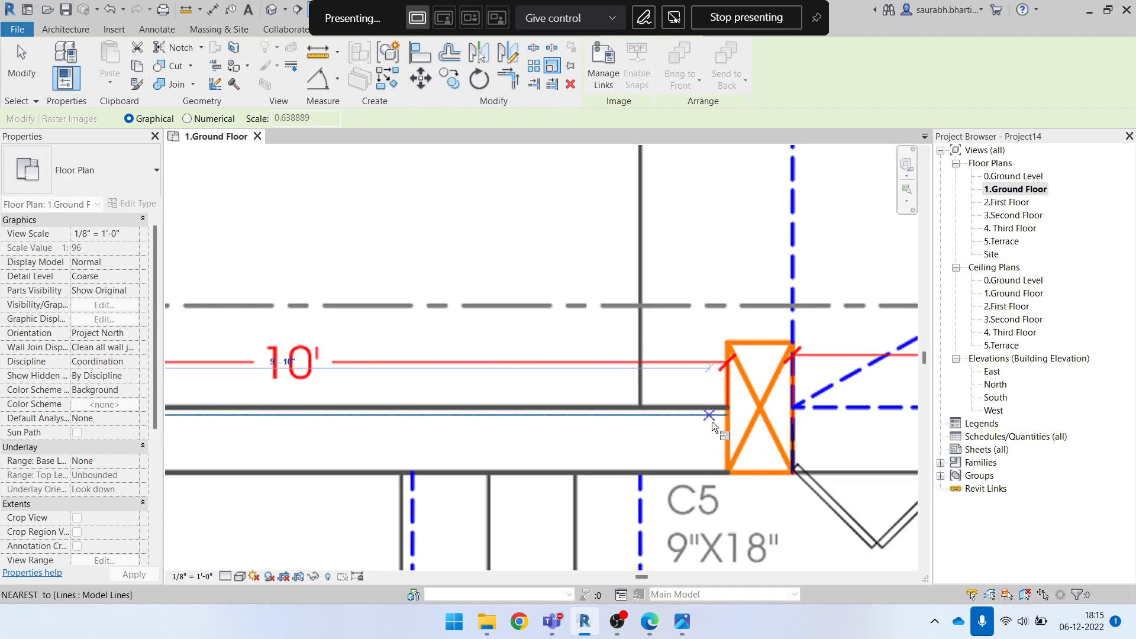
{"action": "scroll", "coordinate": [728, 419], "scroll_direction": "down", "scroll_amount": 2}
{"action": "left_click", "coordinate": [726, 419]}
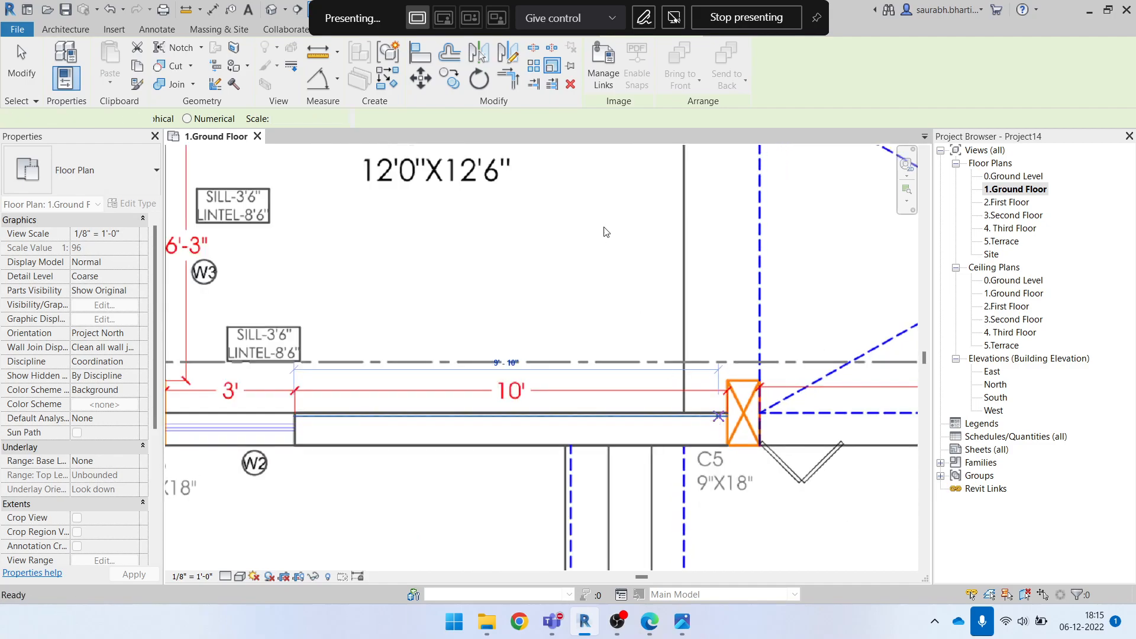
{"action": "key", "text": "Escape"}
Scale the ground floor image graphically from the kitchen wall line's window W2 end, using its column C5 end as reference and 10' as the new length
{"action": "left_click", "coordinate": [481, 328]}
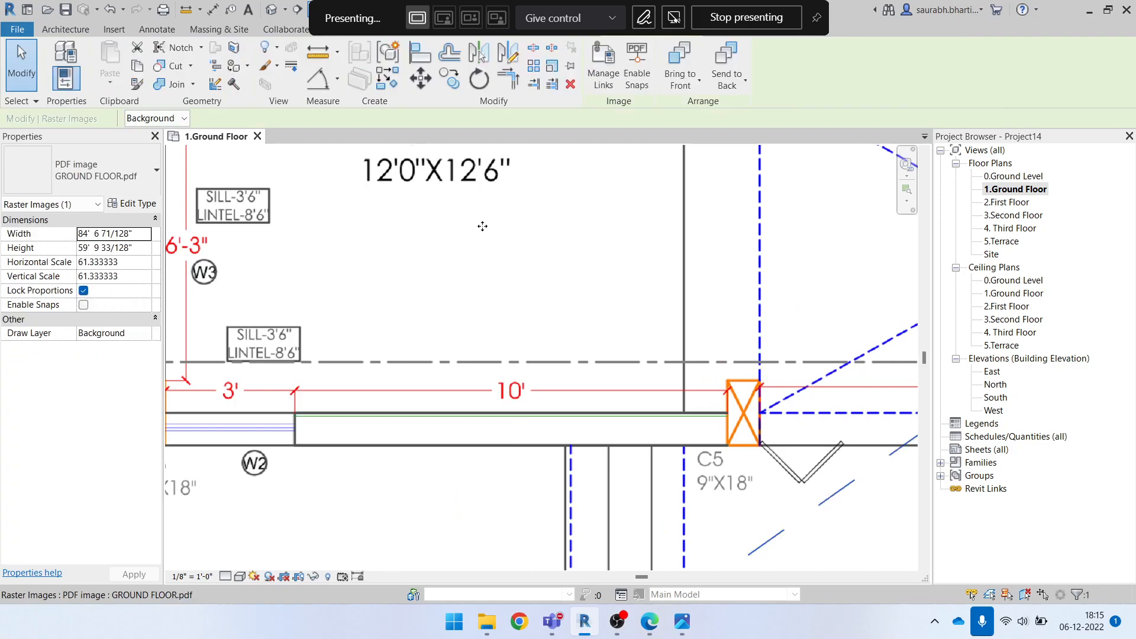
{"action": "scroll", "coordinate": [427, 384], "scroll_direction": "down", "scroll_amount": 1}
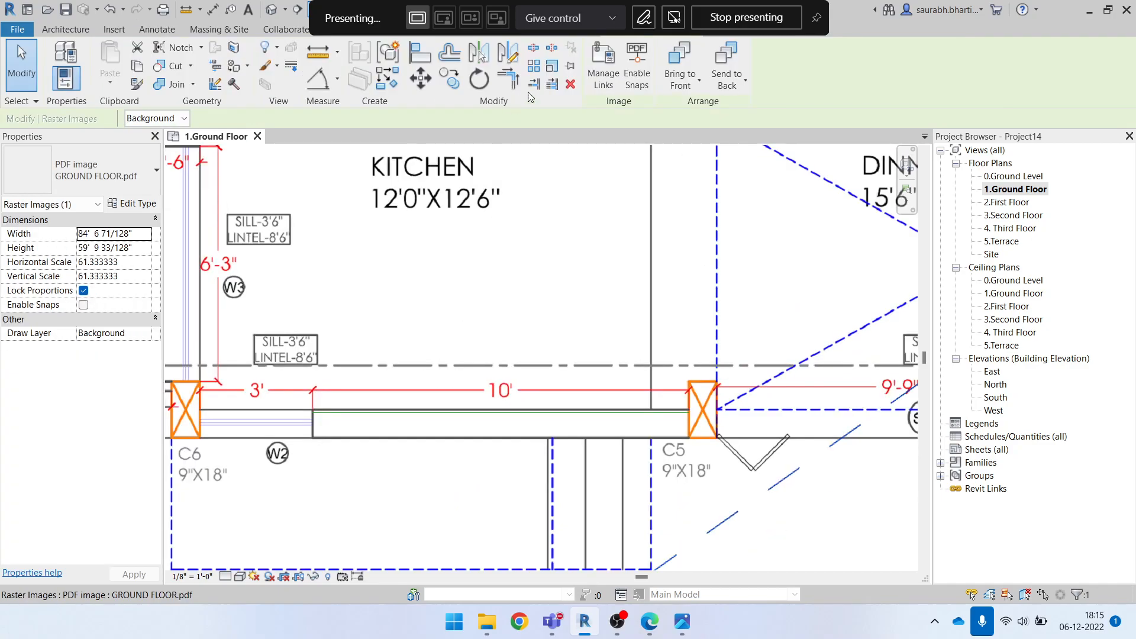
{"action": "left_click", "coordinate": [552, 66]}
{"action": "left_click", "coordinate": [312, 412]}
{"action": "left_click", "coordinate": [690, 413]}
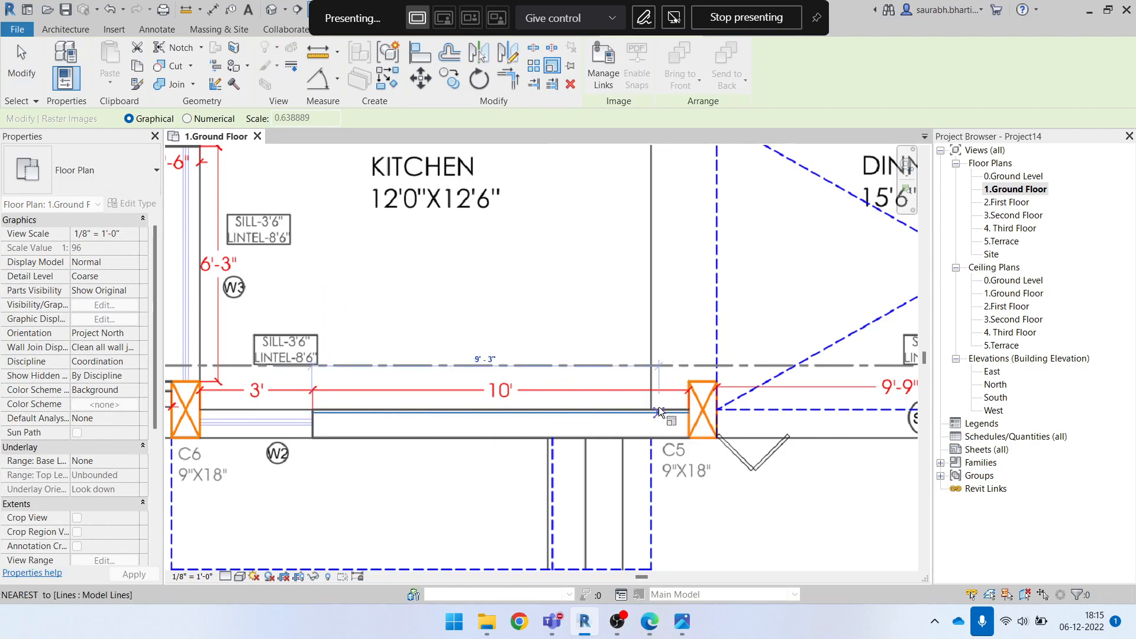
{"action": "type", "text": "10"}
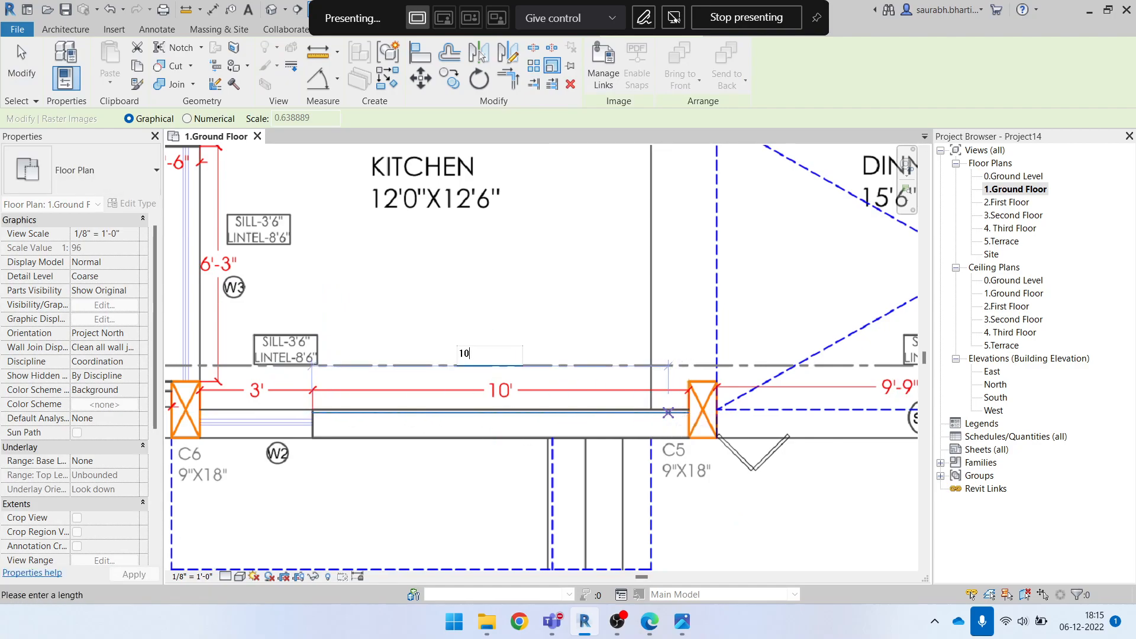
{"action": "key", "text": "Return"}
{"action": "key", "text": "Escape"}
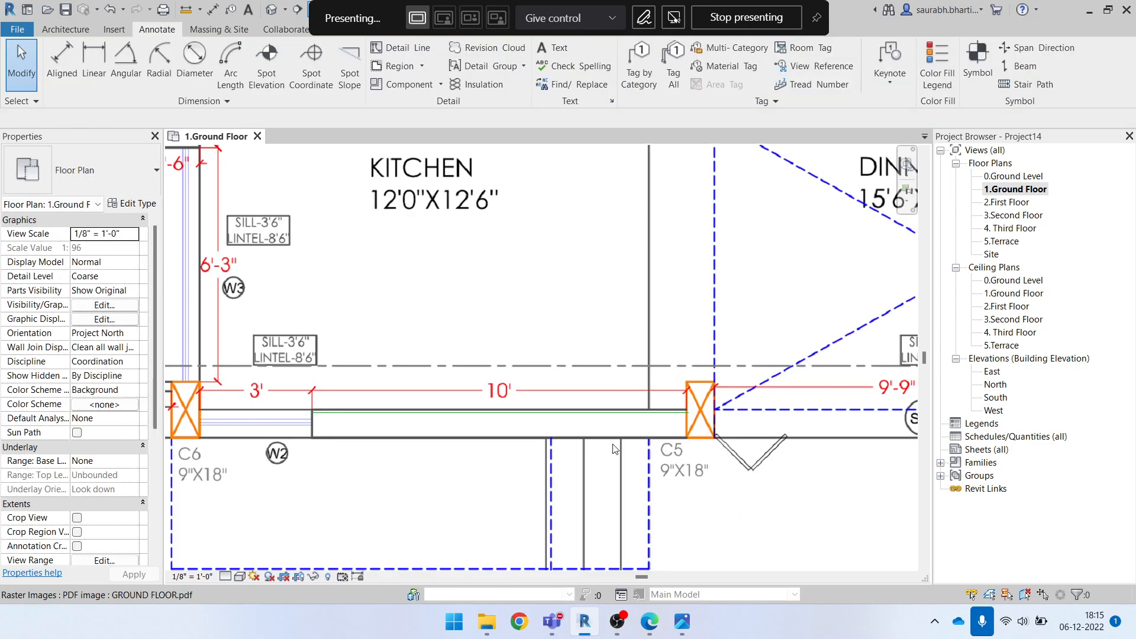
Delete the reference model line along the kitchen's lower wall
{"action": "left_click", "coordinate": [611, 412]}
{"action": "key", "text": "Delete"}
{"action": "scroll", "coordinate": [563, 397], "scroll_direction": "down", "scroll_amount": 8}
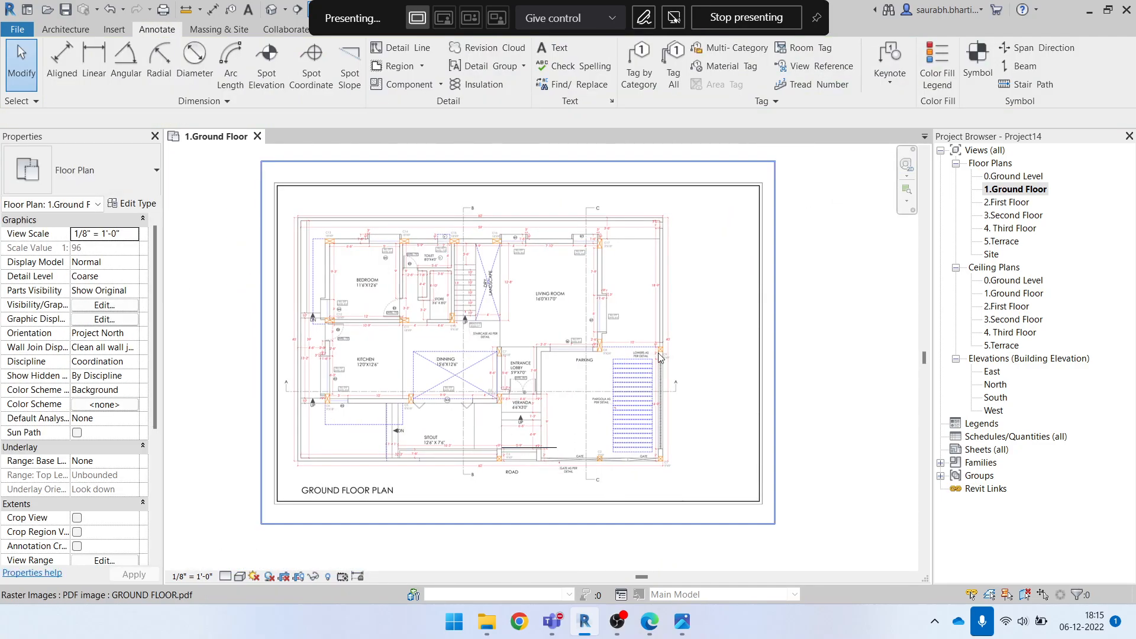
Move the ground floor plan image to roughly the centre of the four elevation markers and deselect it
{"action": "scroll", "coordinate": [634, 407], "scroll_direction": "down", "scroll_amount": 2}
{"action": "scroll", "coordinate": [616, 401], "scroll_direction": "up", "scroll_amount": 1}
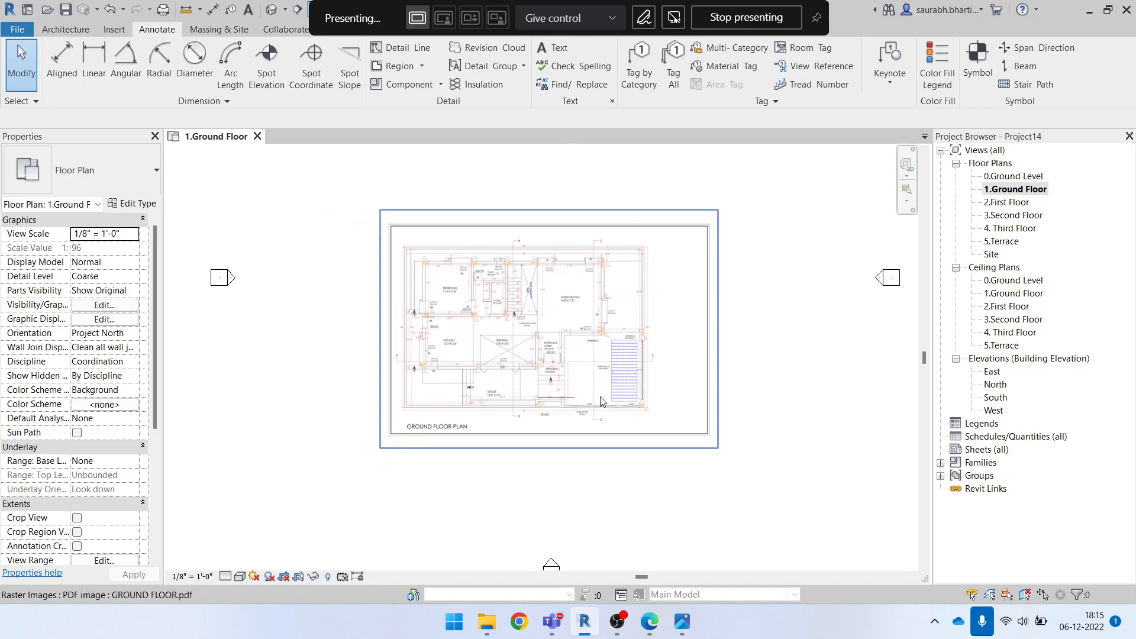
{"action": "left_click_drag", "start_coordinate": [578, 354], "coordinate": [593, 326]}
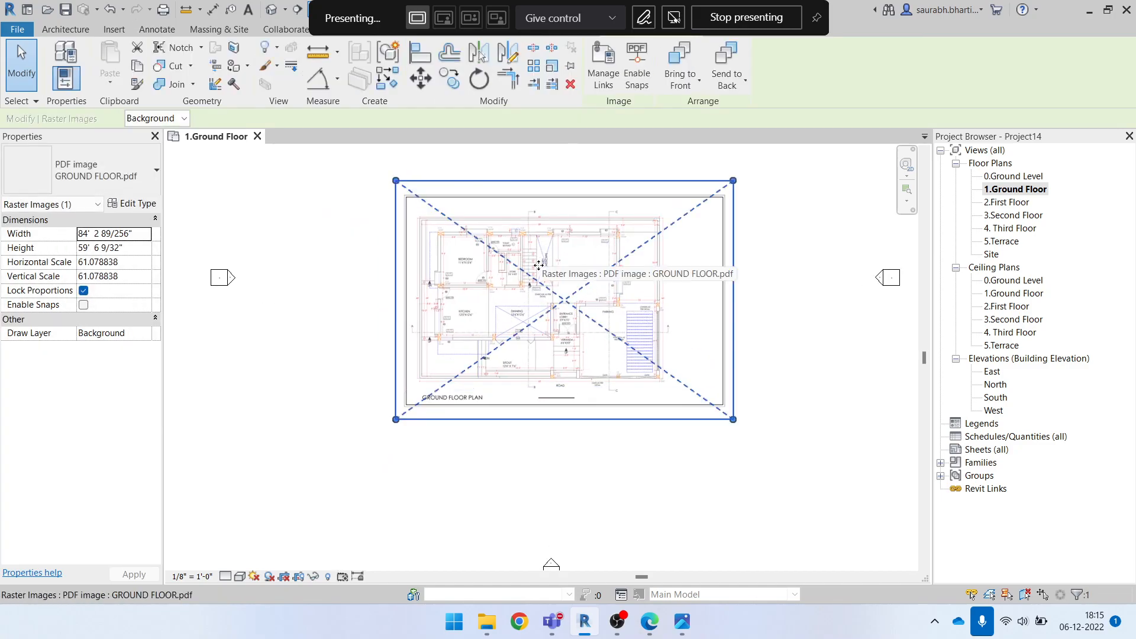
{"action": "middle_click_drag", "start_coordinate": [540, 261], "coordinate": [535, 301]}
{"action": "key", "text": "Escape"}
{"action": "scroll", "coordinate": [586, 376], "scroll_direction": "down", "scroll_amount": 5}
{"action": "scroll", "coordinate": [583, 343], "scroll_direction": "up", "scroll_amount": 1}
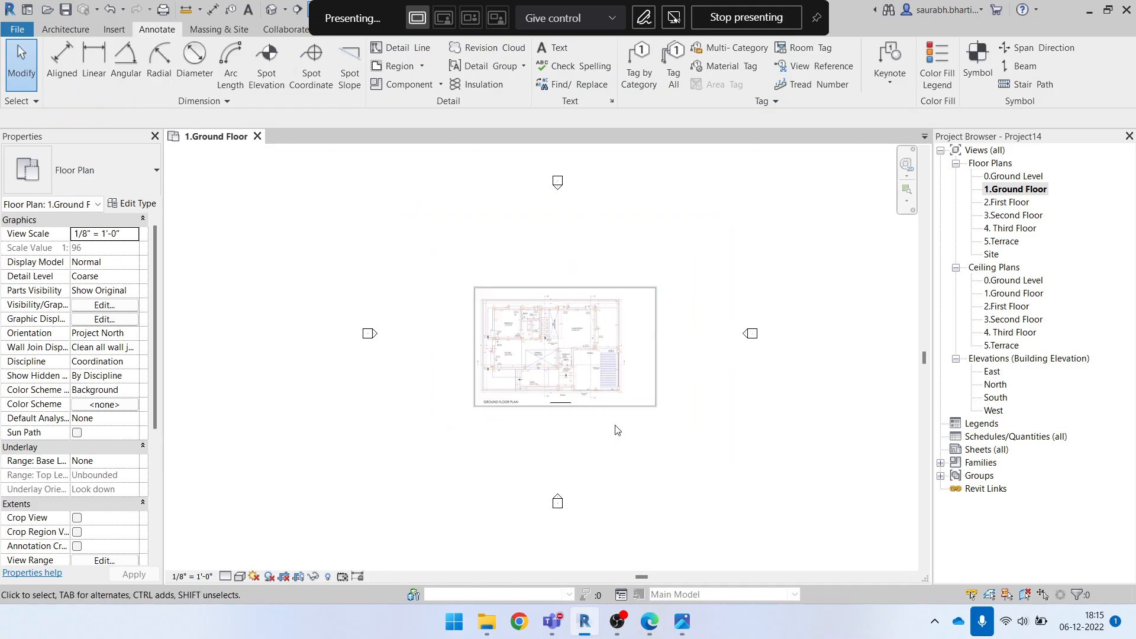
{"action": "scroll", "coordinate": [548, 373], "scroll_direction": "up", "scroll_amount": 3}
{"action": "scroll", "coordinate": [544, 337], "scroll_direction": "up", "scroll_amount": 2}
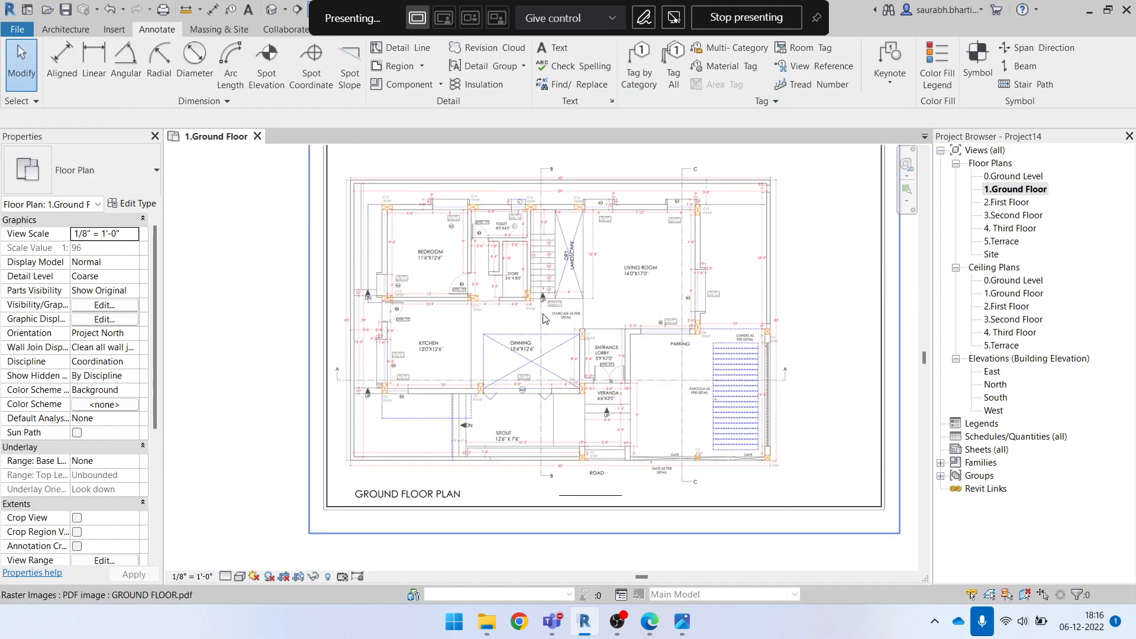
Pin the ground floor plan image in place and deselect it
{"action": "scroll", "coordinate": [621, 397], "scroll_direction": "down", "scroll_amount": 3}
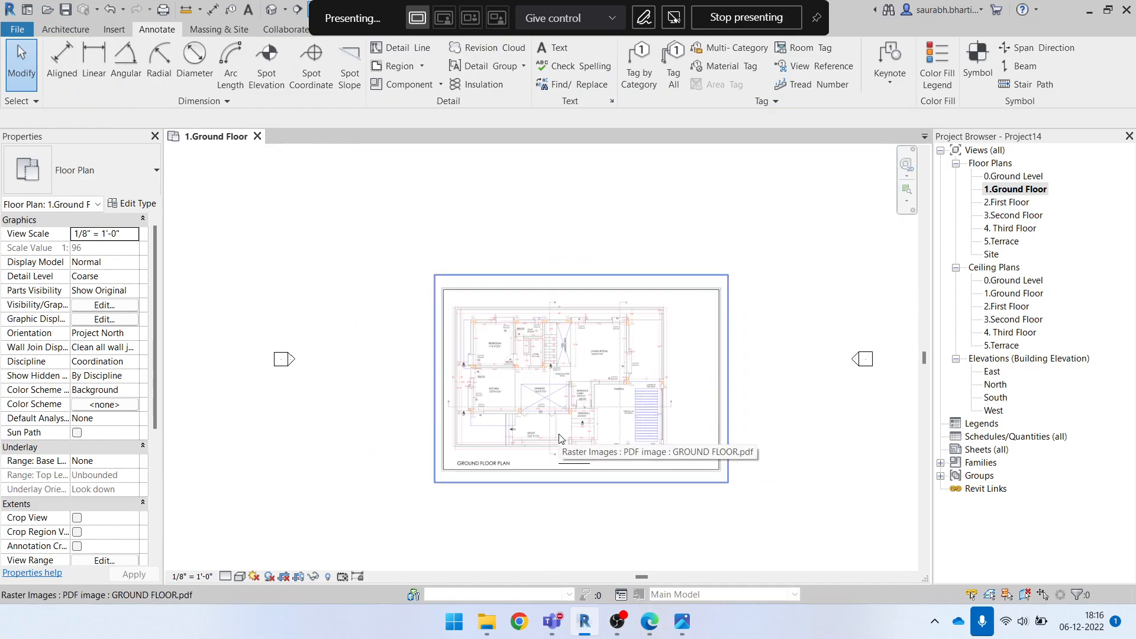
{"action": "left_click", "coordinate": [578, 377]}
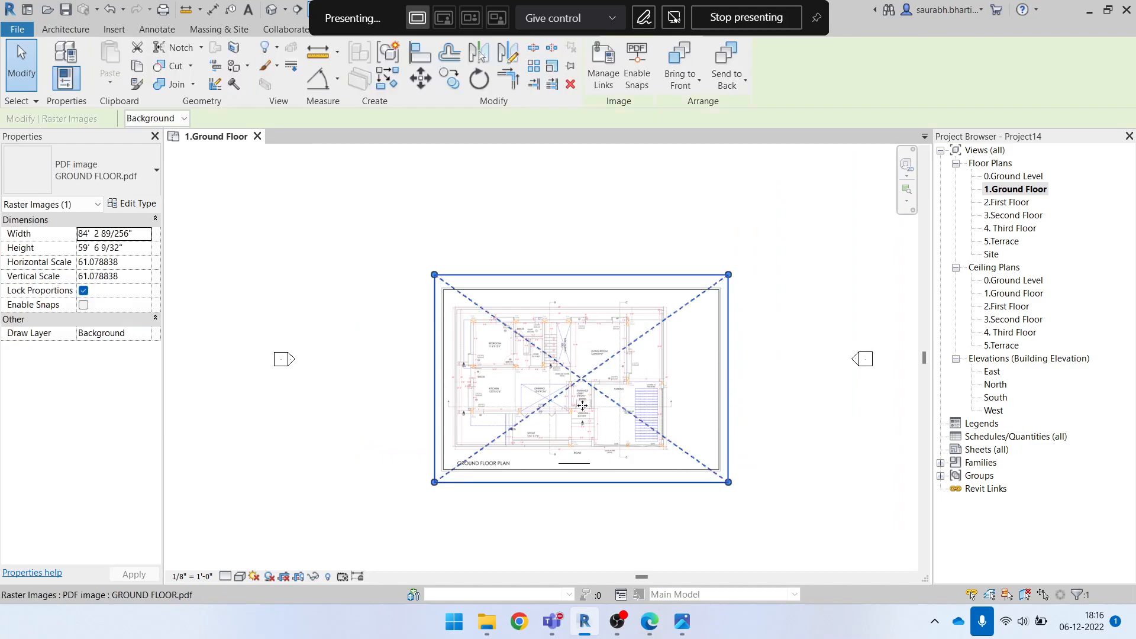
{"action": "left_click", "coordinate": [570, 67]}
{"action": "scroll", "coordinate": [588, 434], "scroll_direction": "up", "scroll_amount": 3}
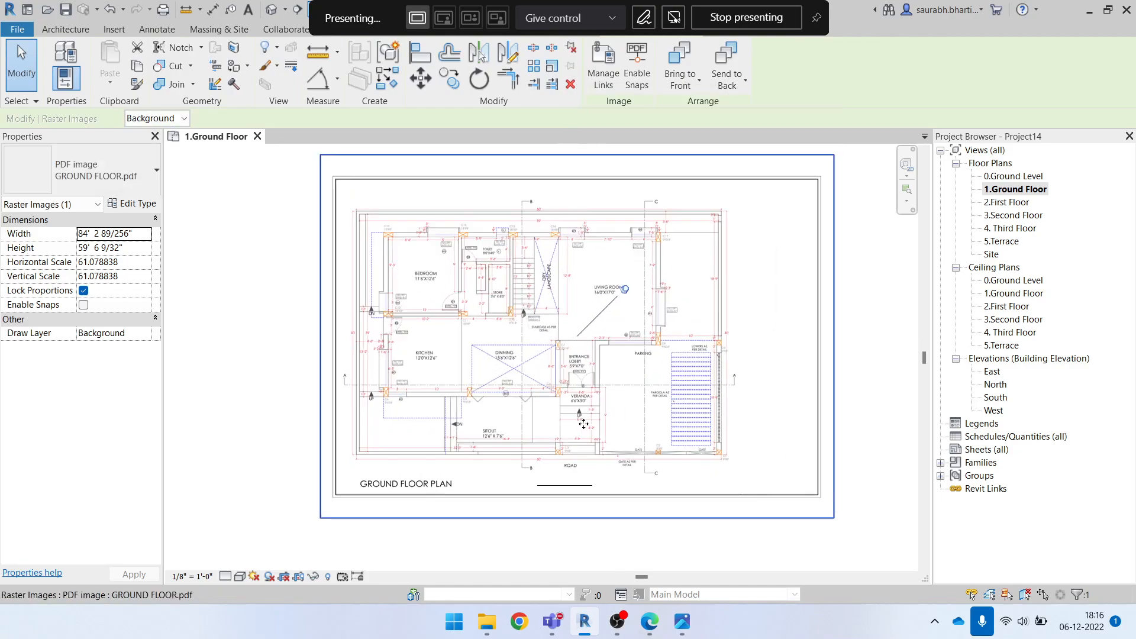
{"action": "key", "text": "Escape"}
Check the thickness of the bedroom's outer wall below column C13 with a temporary horizontal line, without keeping it
{"action": "scroll", "coordinate": [393, 292], "scroll_direction": "up", "scroll_amount": 5}
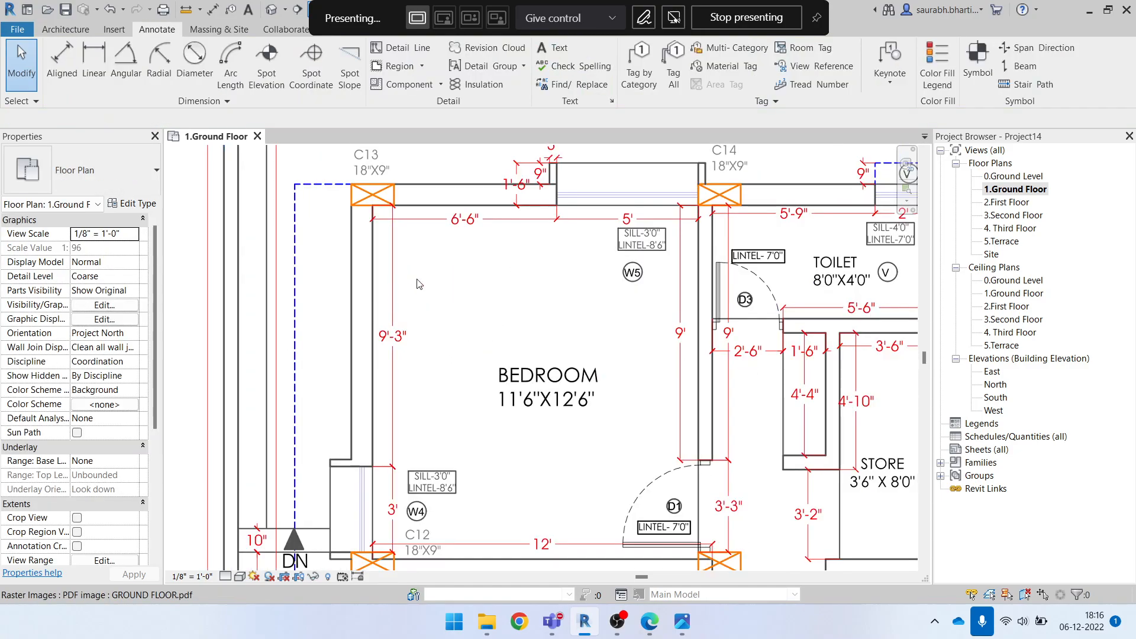
{"action": "scroll", "coordinate": [413, 242], "scroll_direction": "down", "scroll_amount": 2}
{"action": "scroll", "coordinate": [378, 284], "scroll_direction": "up", "scroll_amount": 5}
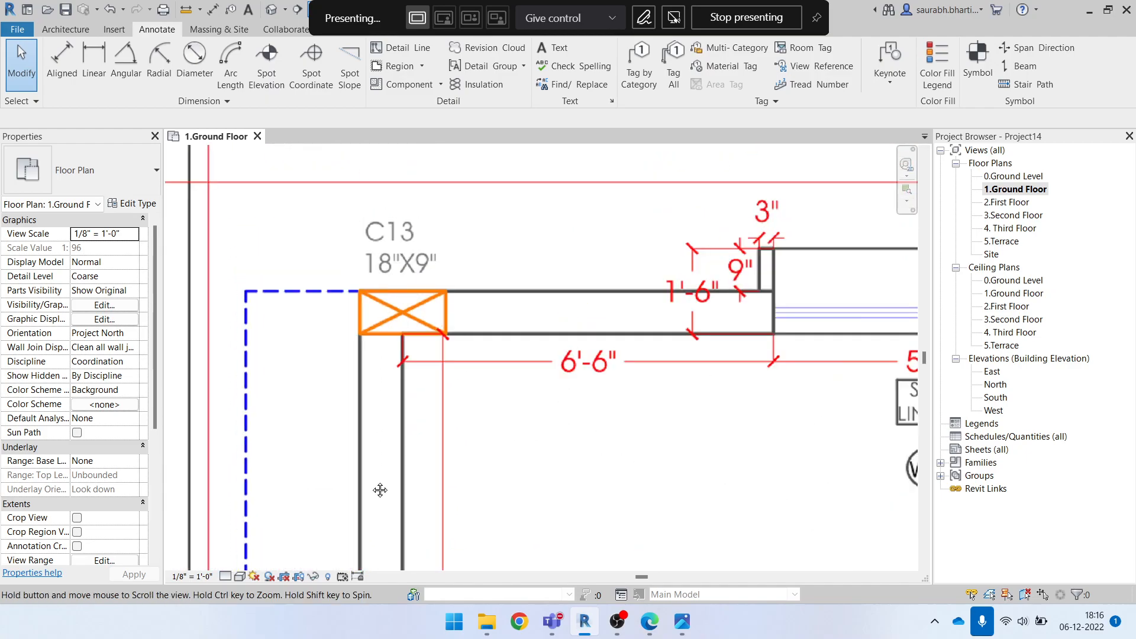
{"action": "key", "text": "d"}
{"action": "key", "text": "l"}
{"action": "scroll", "coordinate": [361, 402], "scroll_direction": "up", "scroll_amount": 4}
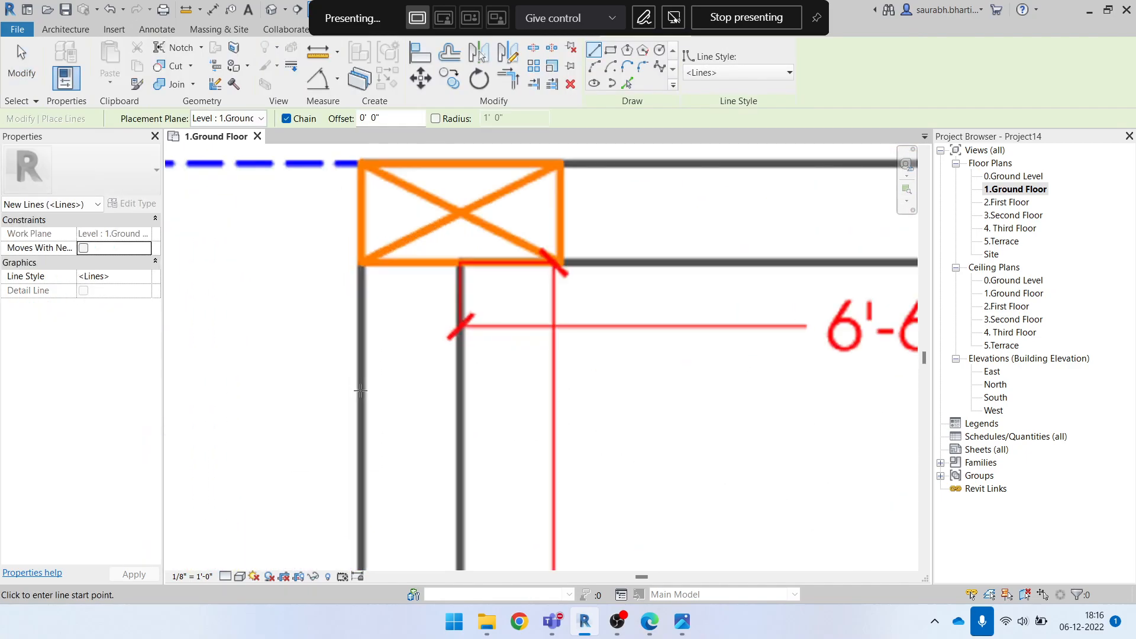
{"action": "left_click", "coordinate": [360, 388]}
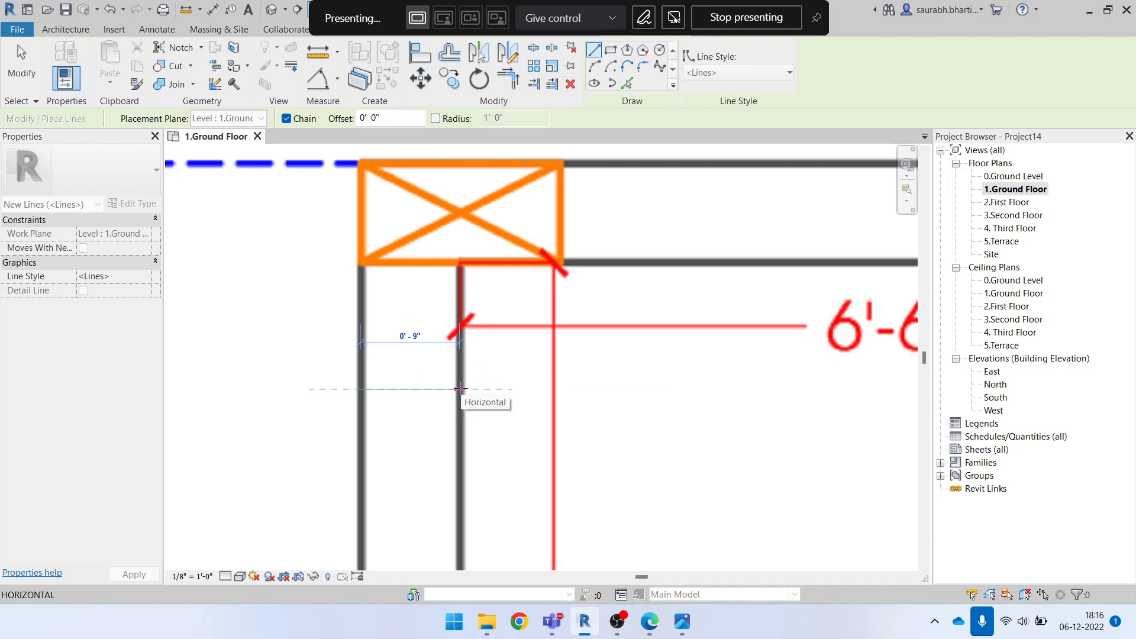
{"action": "scroll", "coordinate": [460, 388], "scroll_direction": "down", "scroll_amount": 3}
{"action": "key", "text": "Escape"}
{"action": "key", "text": "Escape"}
{"action": "scroll", "coordinate": [460, 389], "scroll_direction": "down", "scroll_amount": 4}
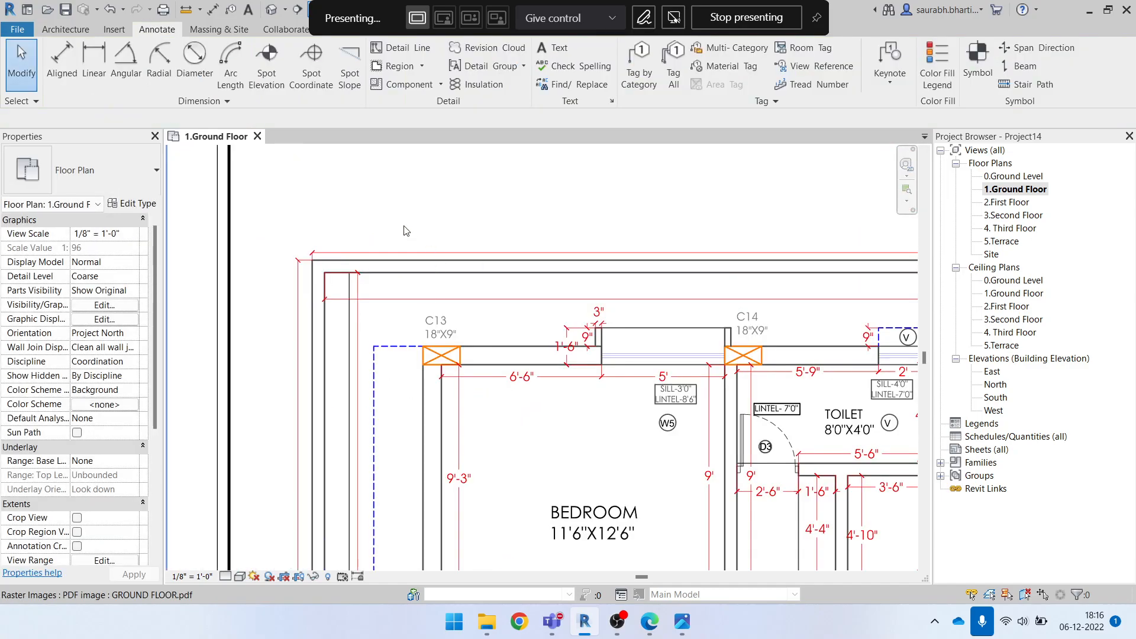
Enable snaps for the pinned ground floor plan image and deselect it
{"action": "scroll", "coordinate": [404, 230], "scroll_direction": "down", "scroll_amount": 3}
{"action": "scroll", "coordinate": [394, 272], "scroll_direction": "down", "scroll_amount": 2}
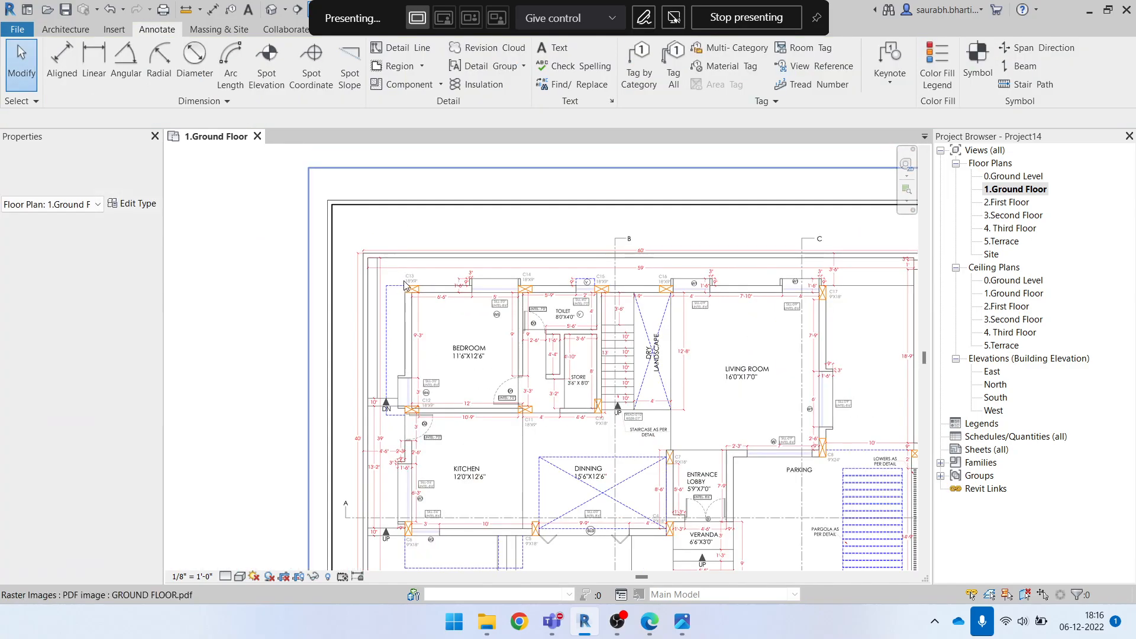
{"action": "left_click", "coordinate": [389, 234]}
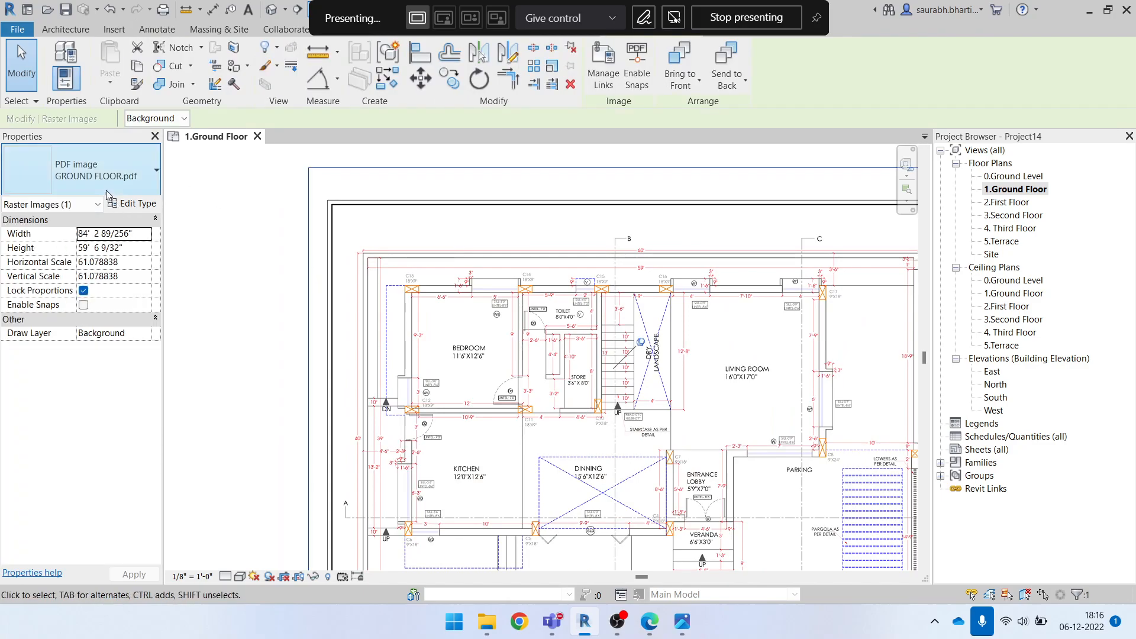
{"action": "left_click", "coordinate": [84, 306]}
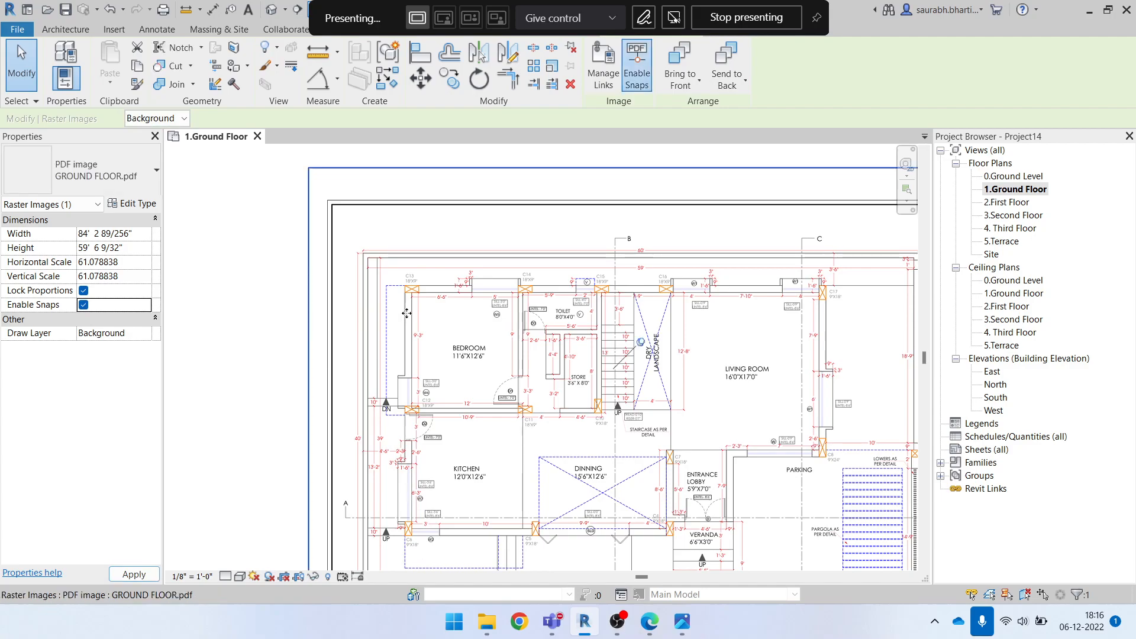
{"action": "scroll", "coordinate": [345, 294], "scroll_direction": "down", "scroll_amount": 3}
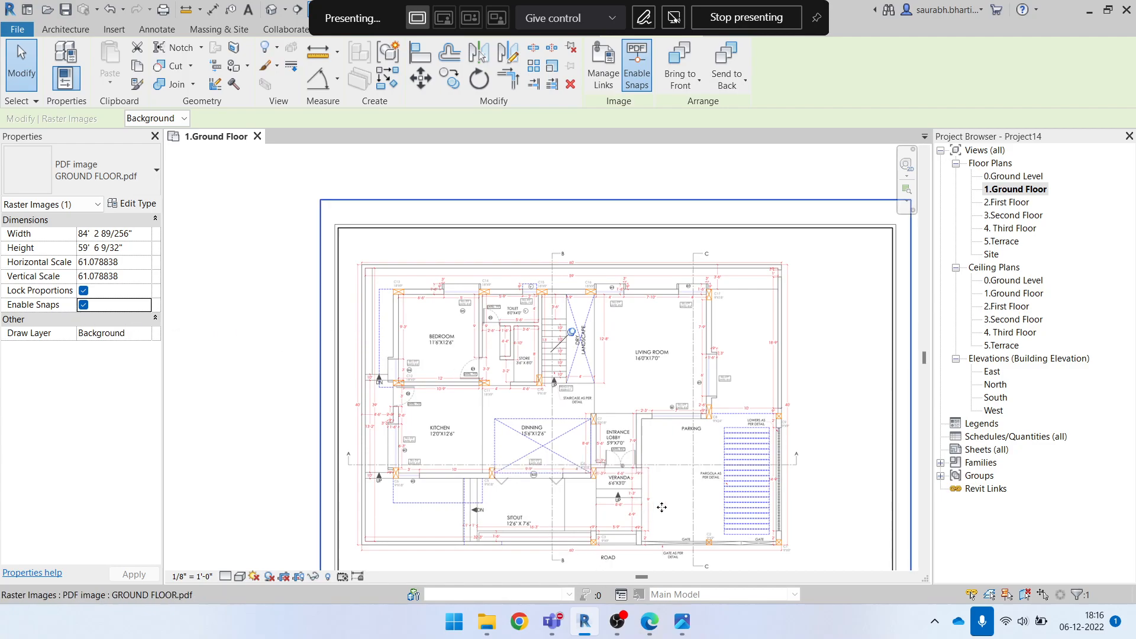
{"action": "scroll", "coordinate": [456, 343], "scroll_direction": "down", "scroll_amount": 2}
{"action": "scroll", "coordinate": [454, 418], "scroll_direction": "up", "scroll_amount": 6}
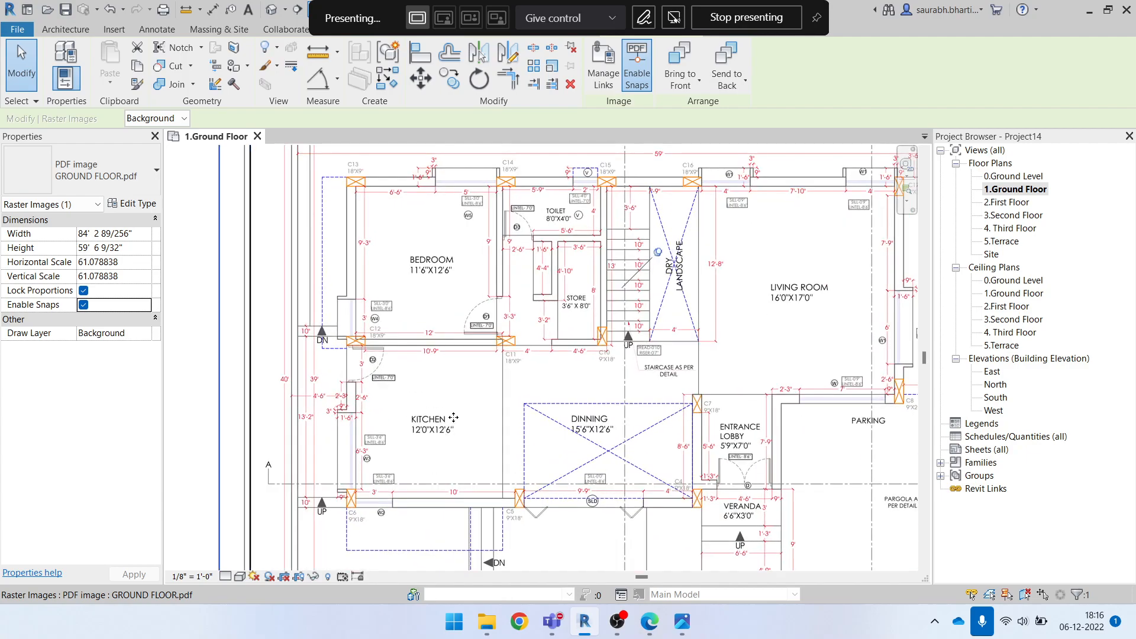
{"action": "key", "text": "Escape"}
Examine the dining, sitout and veranda areas of the plan, dismissing the save reminder without saving
{"action": "scroll", "coordinate": [385, 315], "scroll_direction": "down", "scroll_amount": 1}
{"action": "scroll", "coordinate": [357, 314], "scroll_direction": "down", "scroll_amount": 1}
{"action": "scroll", "coordinate": [588, 472], "scroll_direction": "up", "scroll_amount": 4}
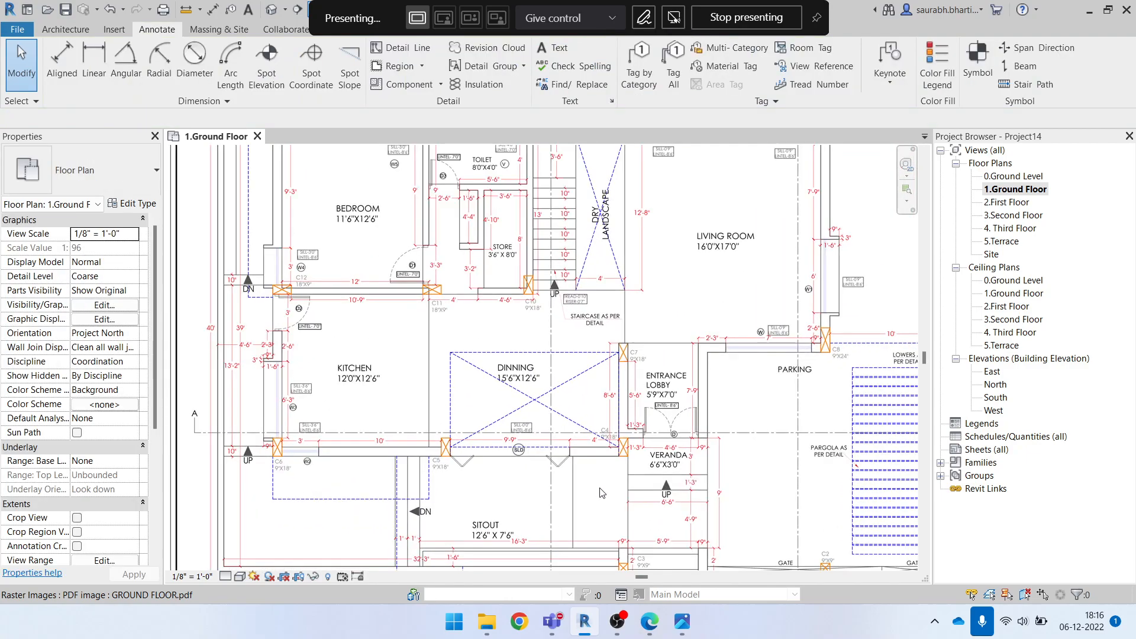
{"action": "scroll", "coordinate": [486, 421], "scroll_direction": "down", "scroll_amount": 4}
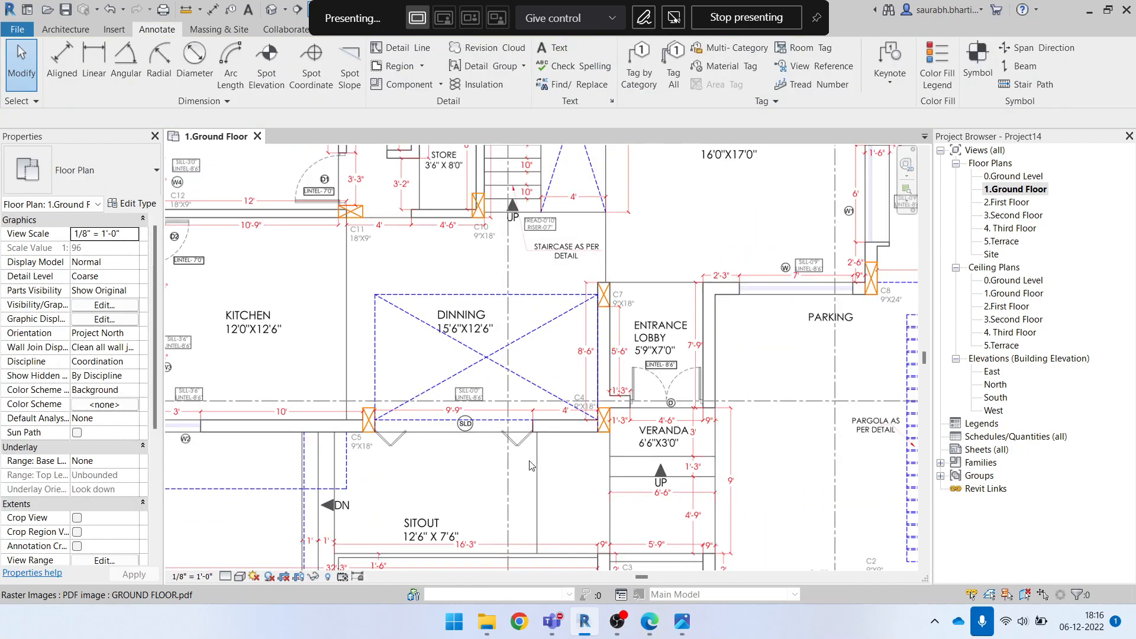
{"action": "scroll", "coordinate": [510, 454], "scroll_direction": "up", "scroll_amount": 3}
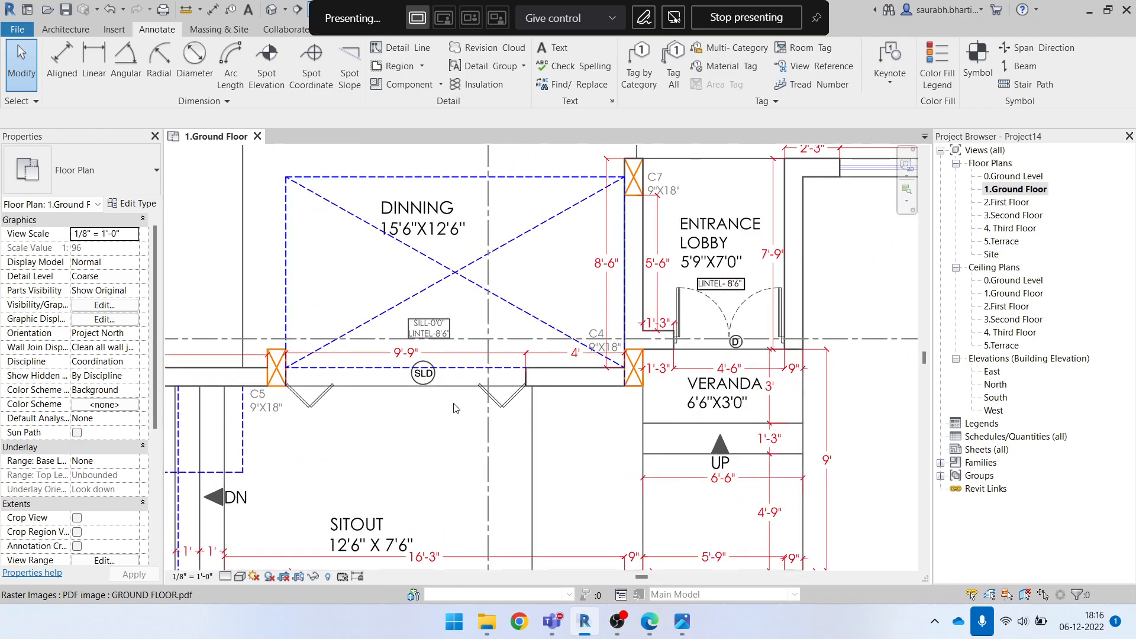
{"action": "scroll", "coordinate": [455, 408], "scroll_direction": "down", "scroll_amount": 3}
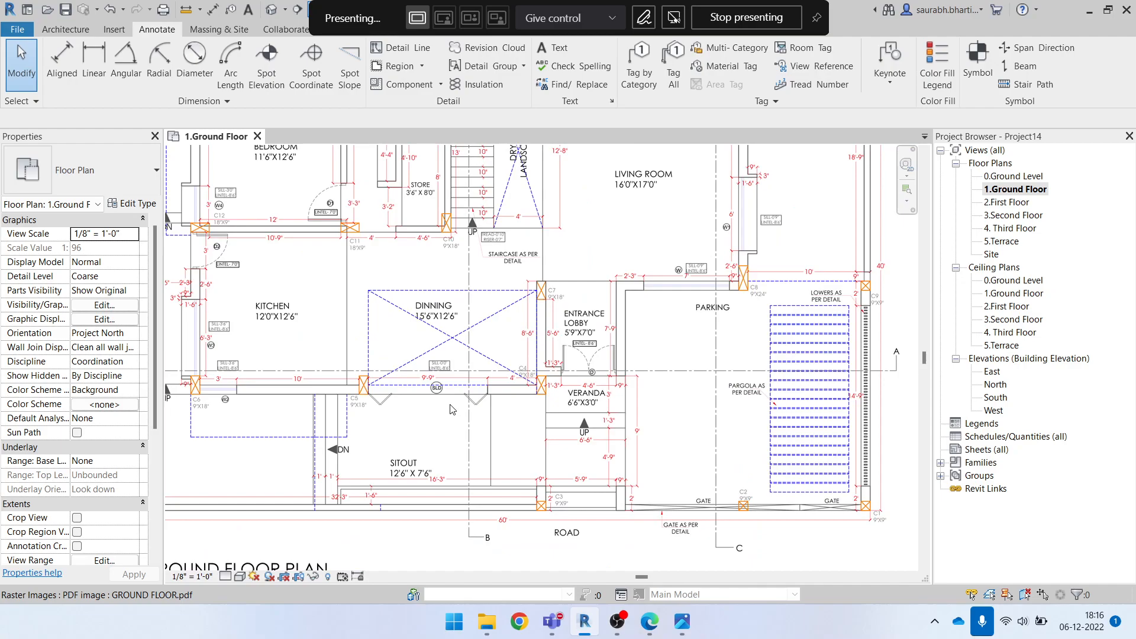
{"action": "scroll", "coordinate": [452, 408], "scroll_direction": "up", "scroll_amount": 1}
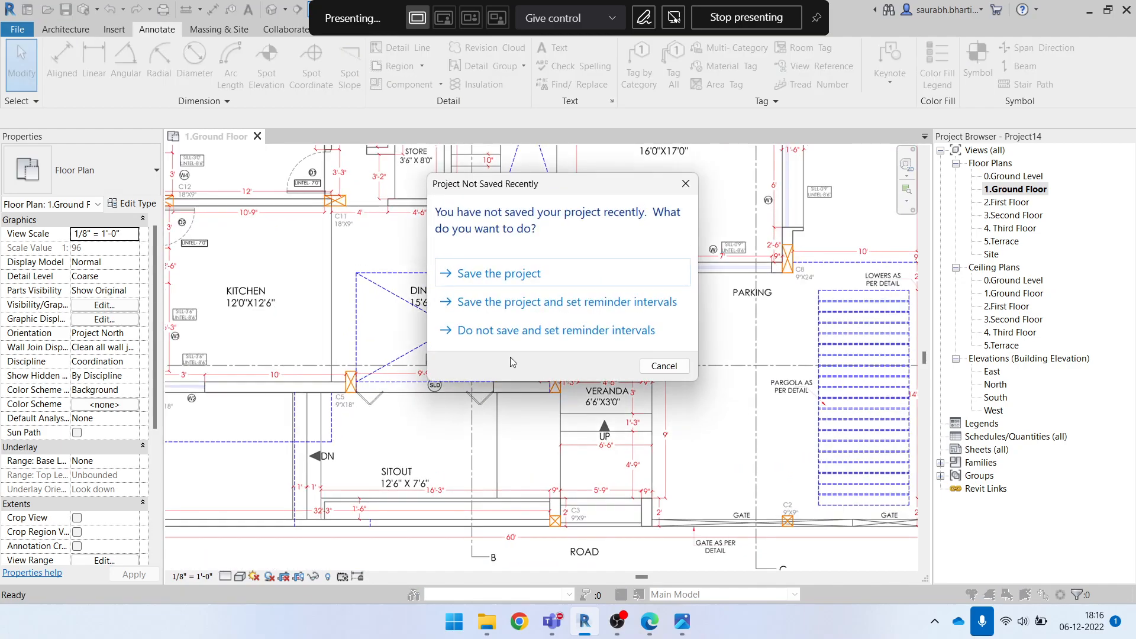
{"action": "left_click", "coordinate": [664, 367]}
{"action": "scroll", "coordinate": [564, 383], "scroll_direction": "down", "scroll_amount": 3}
{"action": "scroll", "coordinate": [592, 444], "scroll_direction": "up", "scroll_amount": 6}
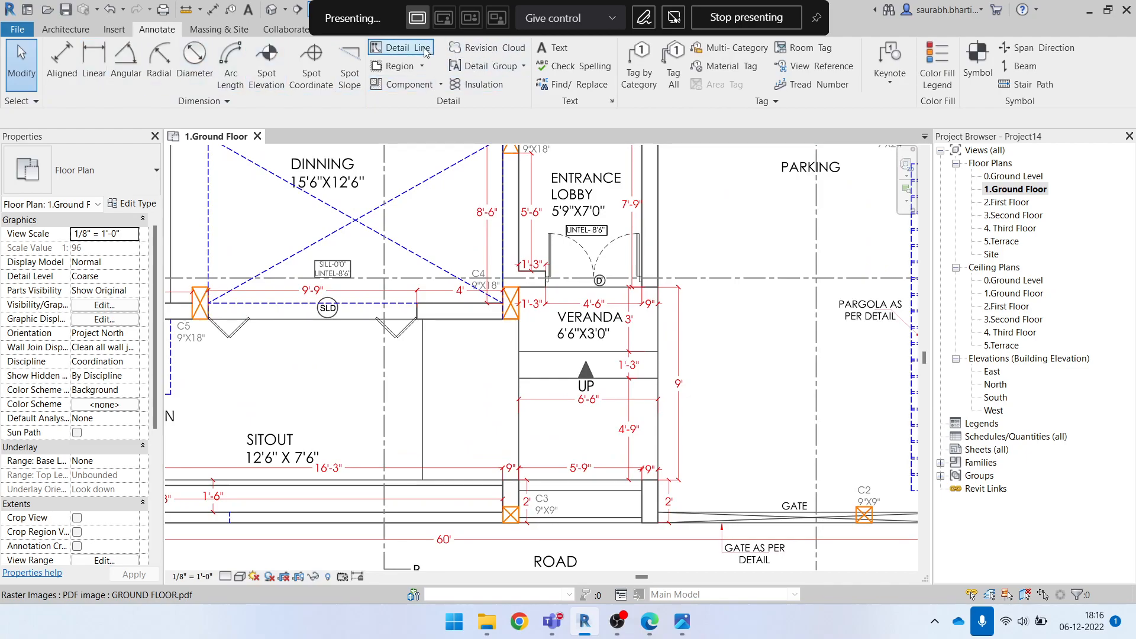
Draw a horizontal detail line across the veranda steps, spanning the same width as the plan's 6'-6" dimension
{"action": "scroll", "coordinate": [539, 468], "scroll_direction": "up", "scroll_amount": 6}
{"action": "middle_click_drag", "start_coordinate": [618, 374], "coordinate": [521, 371]}
{"action": "left_click", "coordinate": [400, 389]}
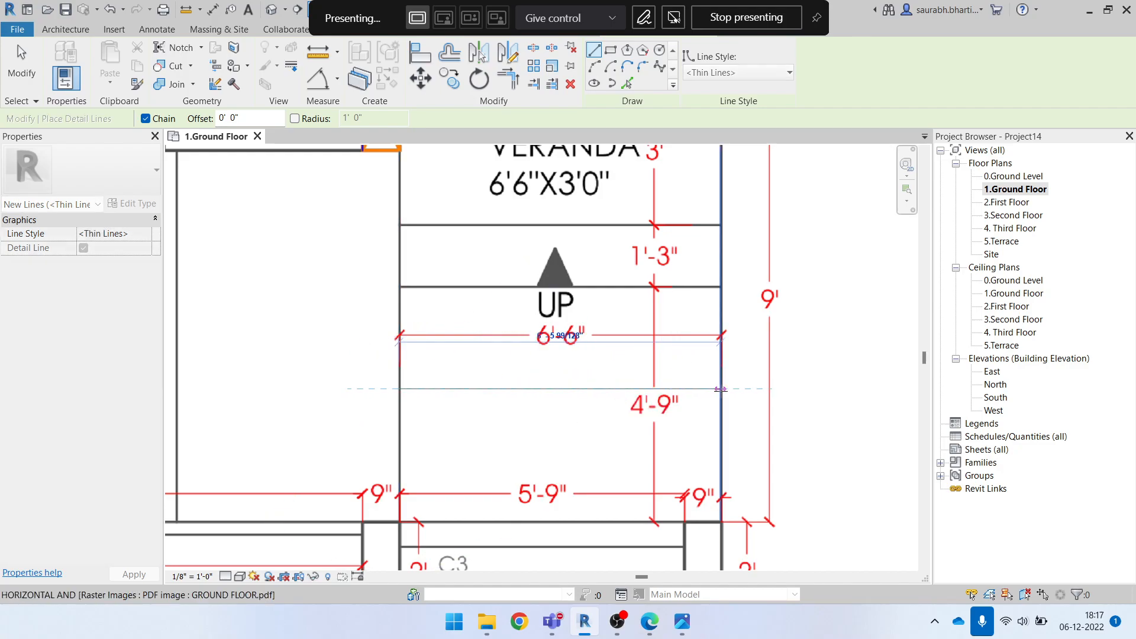
{"action": "key", "text": "Escape"}
{"action": "left_click", "coordinate": [400, 429]}
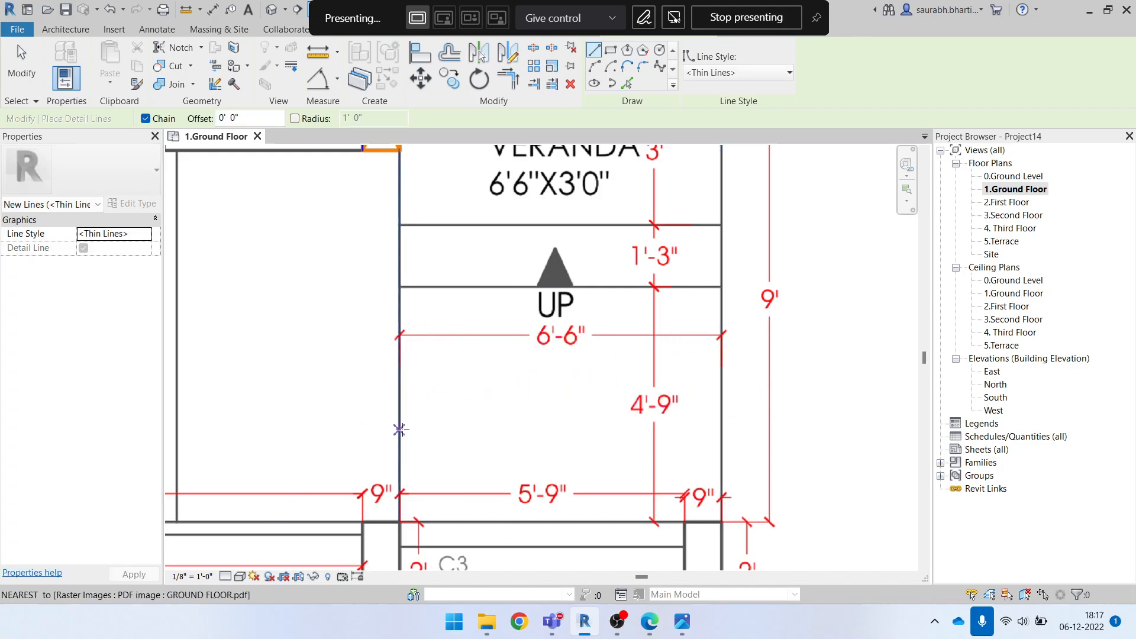
{"action": "left_click", "coordinate": [720, 429]}
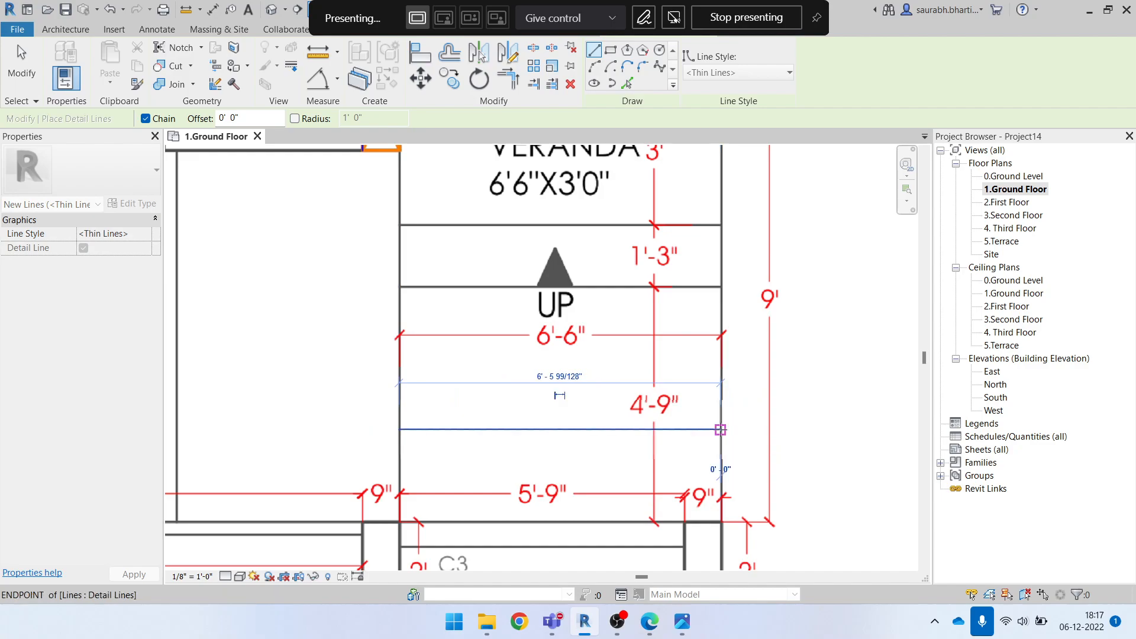
{"action": "key", "text": "Escape"}
{"action": "key", "text": "Escape"}
Check the length of the detail line across the veranda steps against the plan's 6'-6" dimension, and clear the selection
{"action": "left_click", "coordinate": [578, 427]}
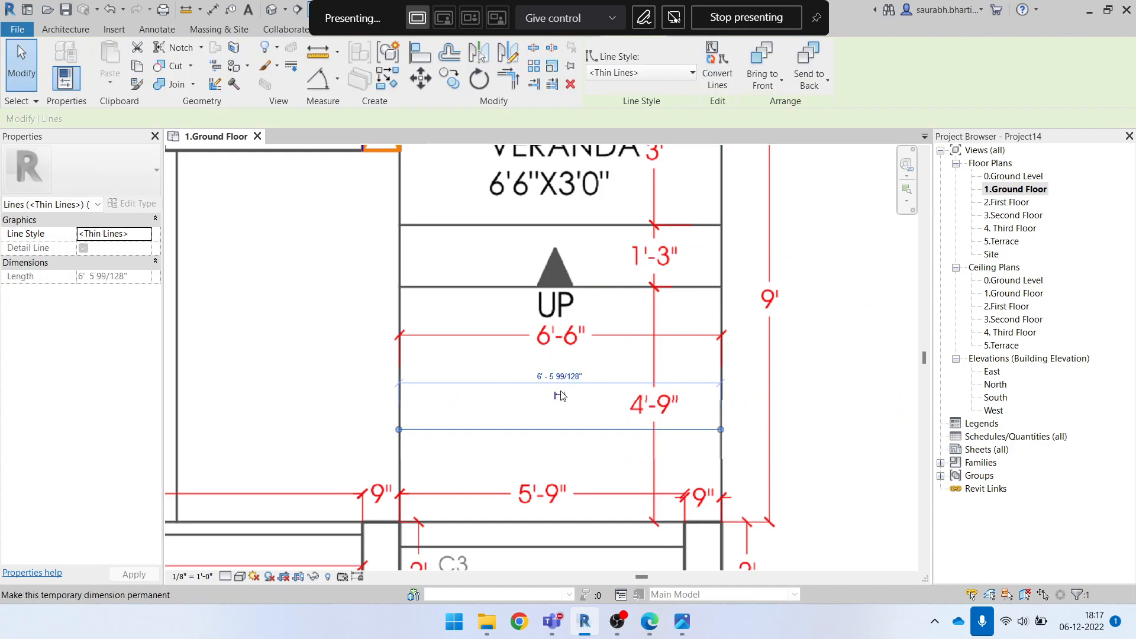
{"action": "key", "text": "Escape"}
{"action": "scroll", "coordinate": [559, 340], "scroll_direction": "down", "scroll_amount": 2}
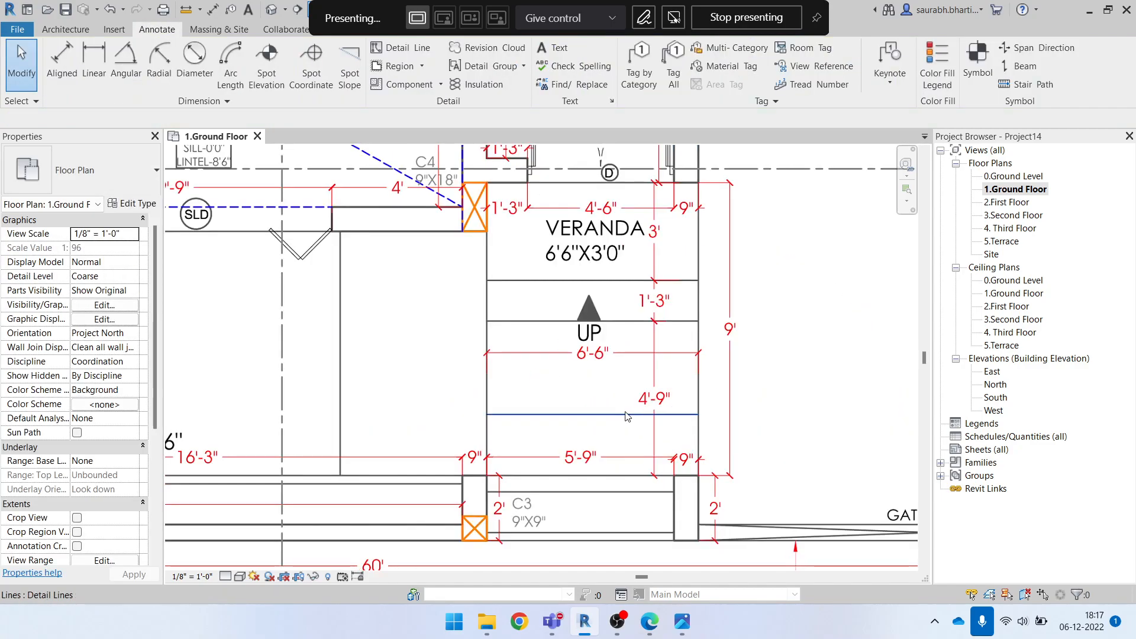
{"action": "left_click", "coordinate": [579, 420]}
{"action": "key", "text": "Escape"}
{"action": "scroll", "coordinate": [580, 425], "scroll_direction": "up", "scroll_amount": 2}
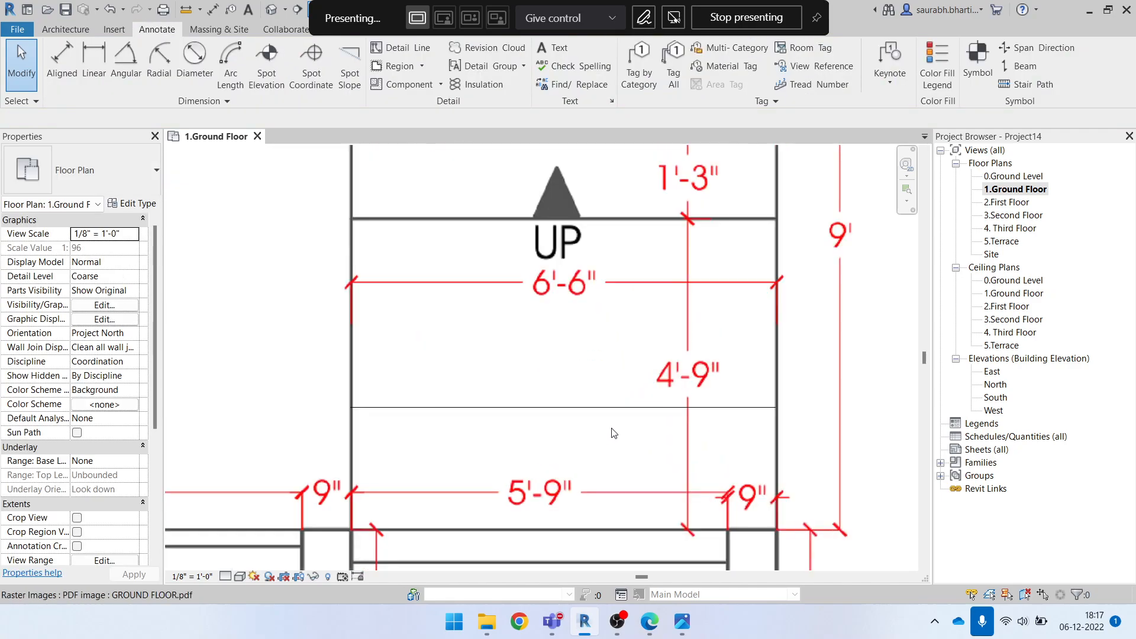
{"action": "left_click", "coordinate": [573, 414]}
{"action": "key", "text": "Escape"}
{"action": "left_click", "coordinate": [568, 408]}
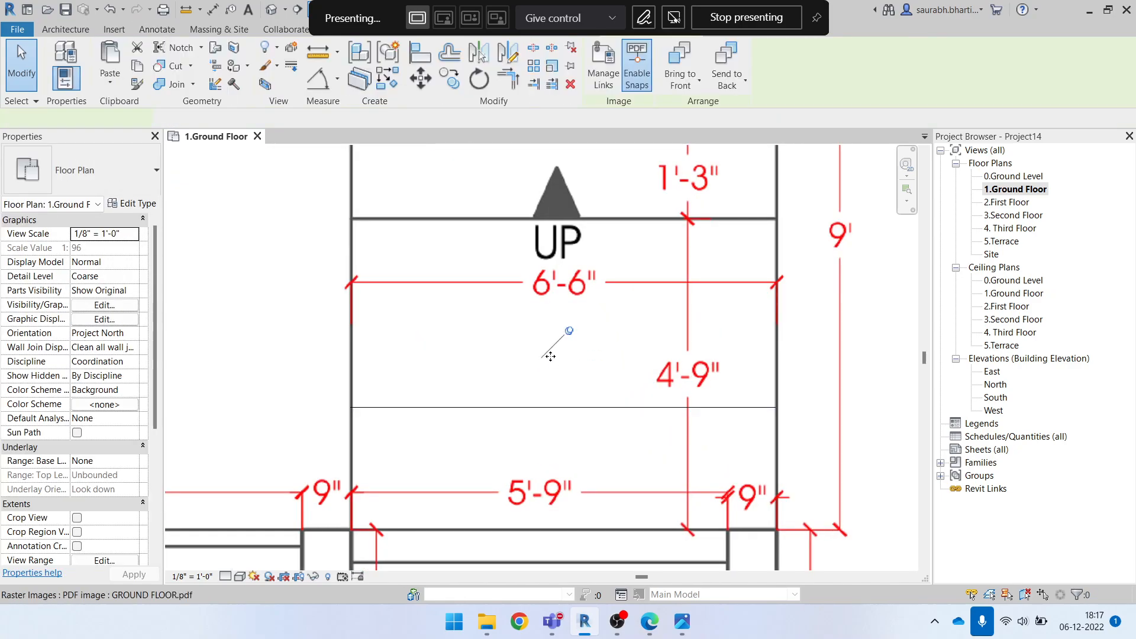
{"action": "key", "text": "Escape"}
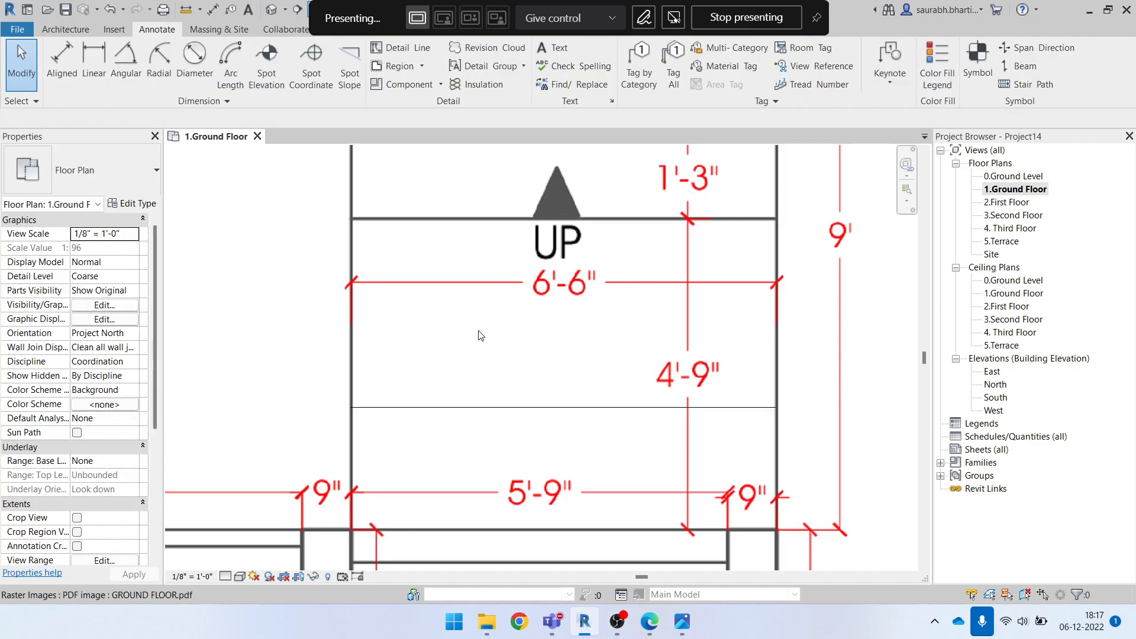
Scale the ground floor plan image graphically, using the detail line's left end as origin, to a 6'6" width
{"action": "left_click", "coordinate": [478, 332]}
{"action": "scroll", "coordinate": [480, 305], "scroll_direction": "down", "scroll_amount": 2}
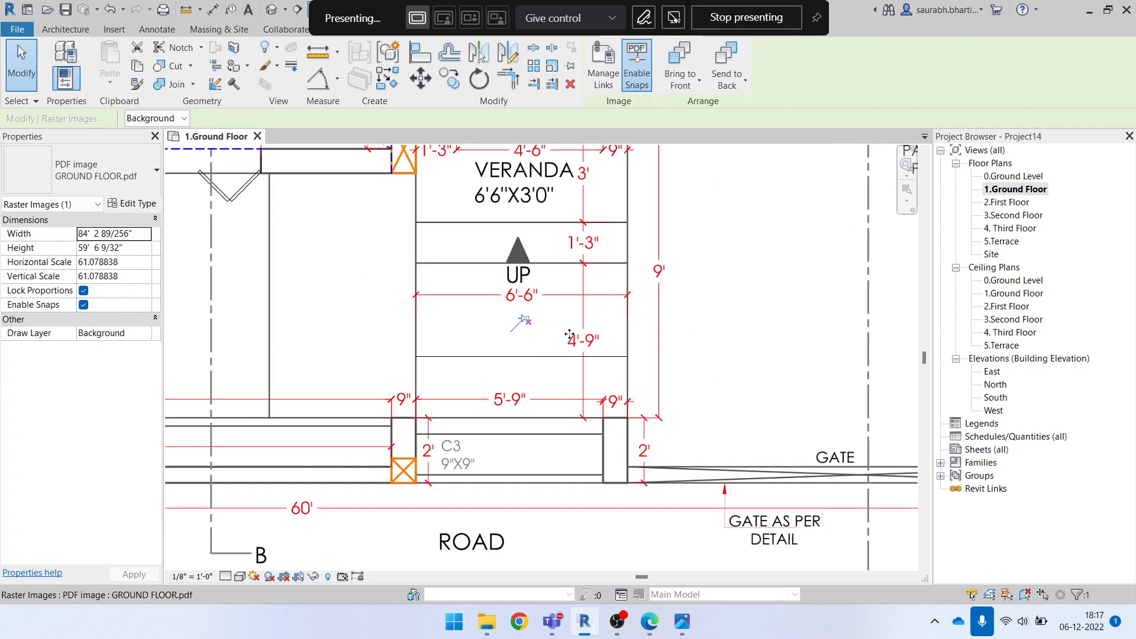
{"action": "left_click", "coordinate": [552, 65]}
{"action": "scroll", "coordinate": [431, 370], "scroll_direction": "up", "scroll_amount": 2}
{"action": "scroll", "coordinate": [432, 371], "scroll_direction": "up", "scroll_amount": 2}
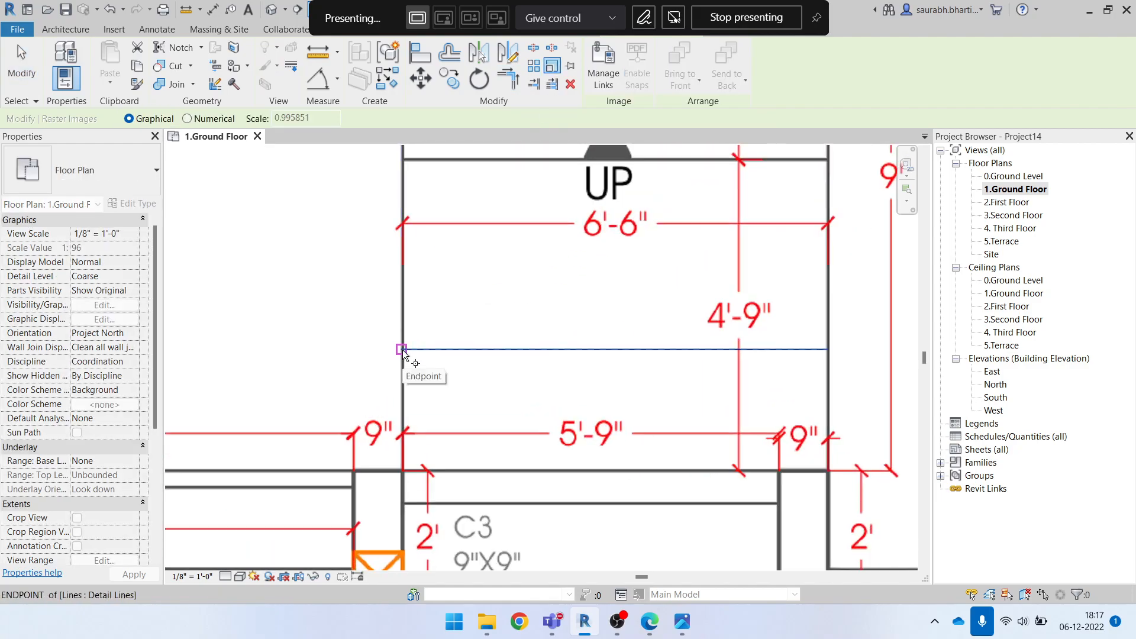
{"action": "left_click", "coordinate": [402, 350]}
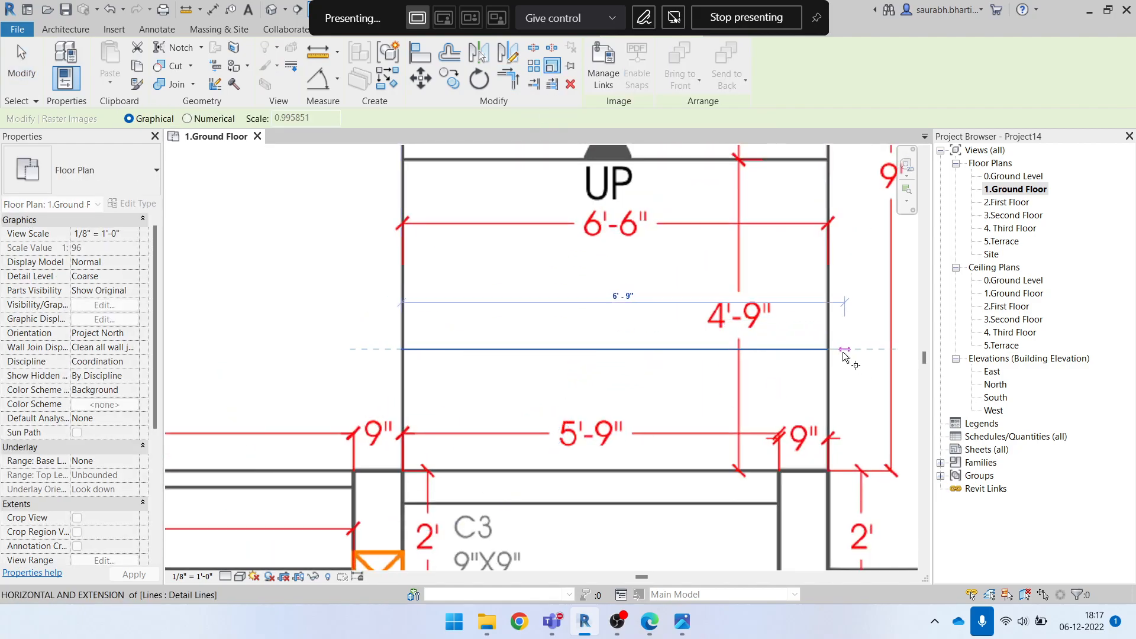
{"action": "middle_click_drag", "start_coordinate": [837, 356], "coordinate": [801, 373]}
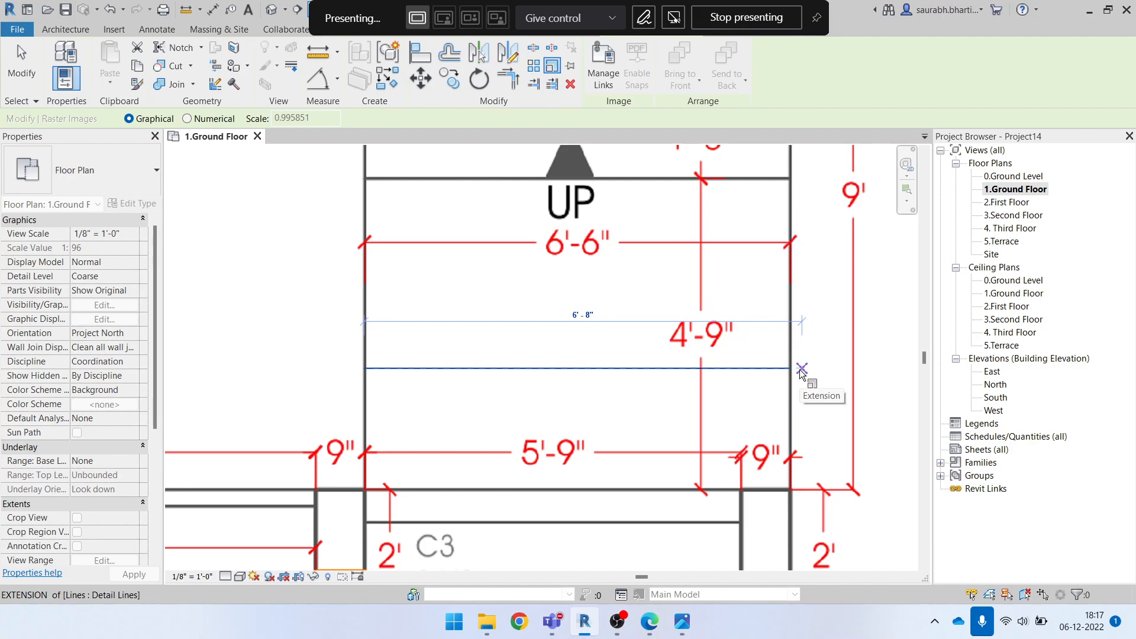
{"action": "type", "text": "6'6"}
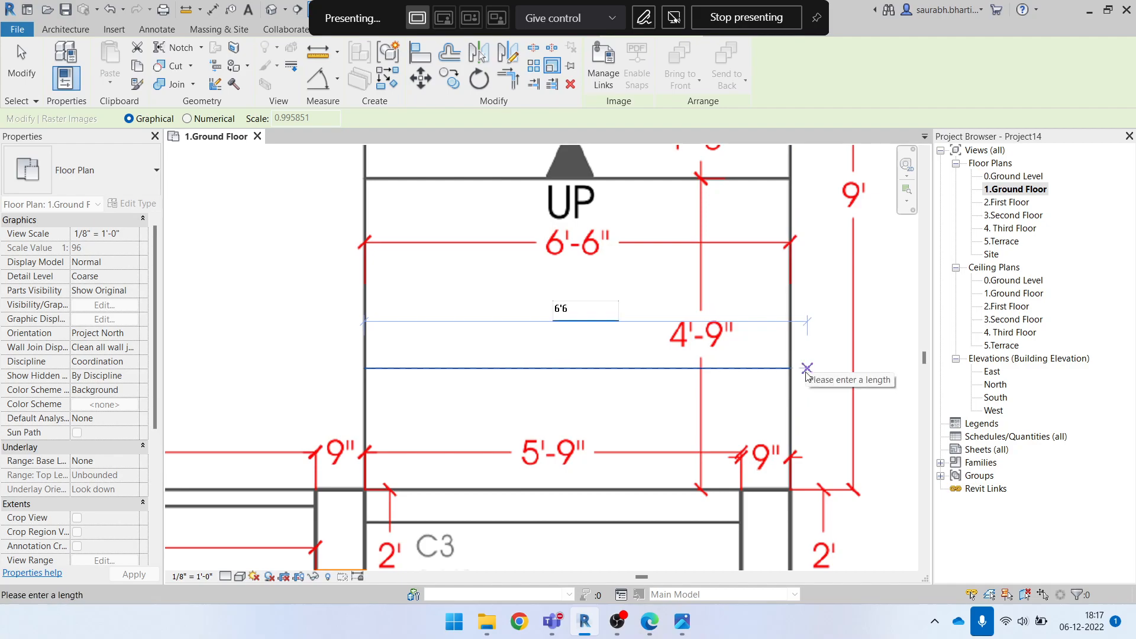
{"action": "key", "text": "Return"}
{"action": "key", "text": "Escape"}
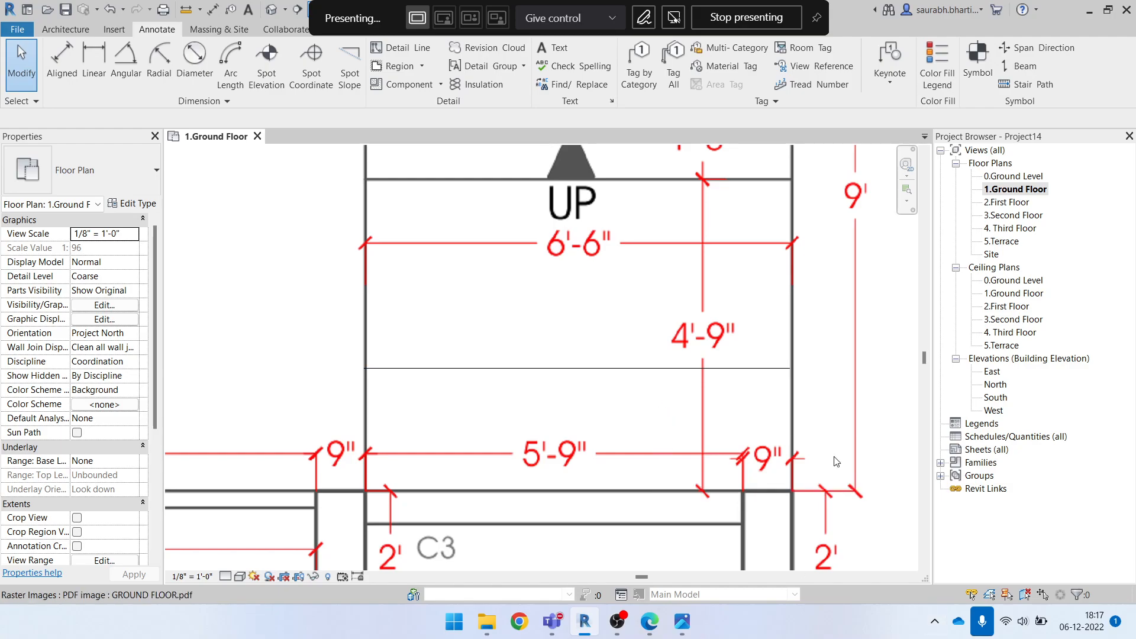
Switch to the Teams meeting, maximize its window and take control of the other participant's shared Revit screen
{"action": "left_click", "coordinate": [617, 621]}
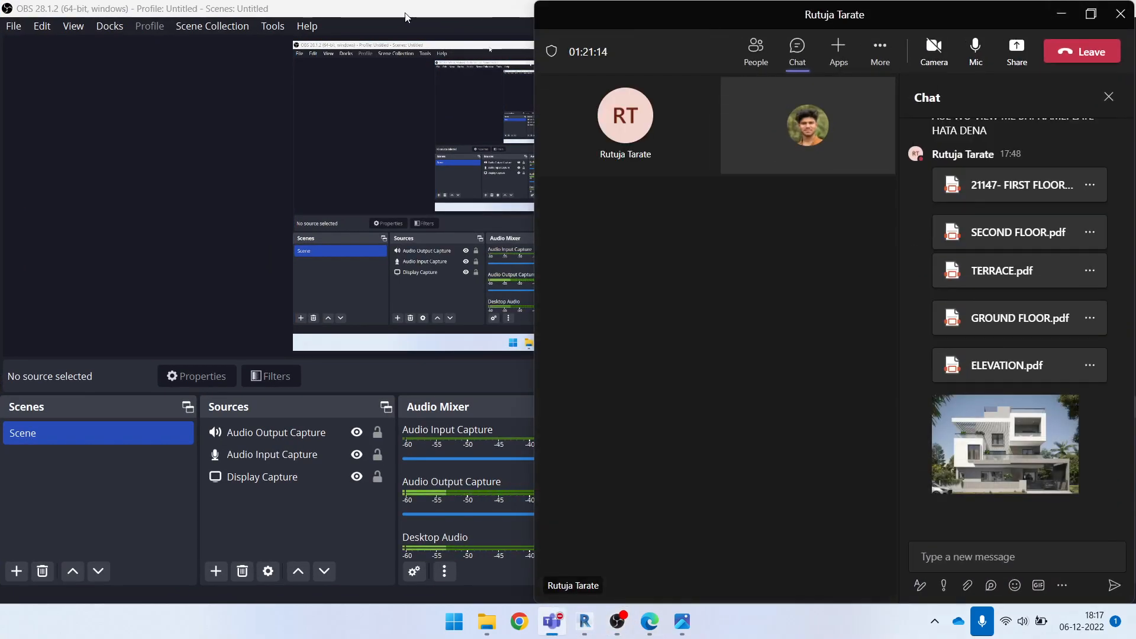
{"action": "left_click", "coordinate": [406, 15]}
{"action": "left_click", "coordinate": [1049, 8]}
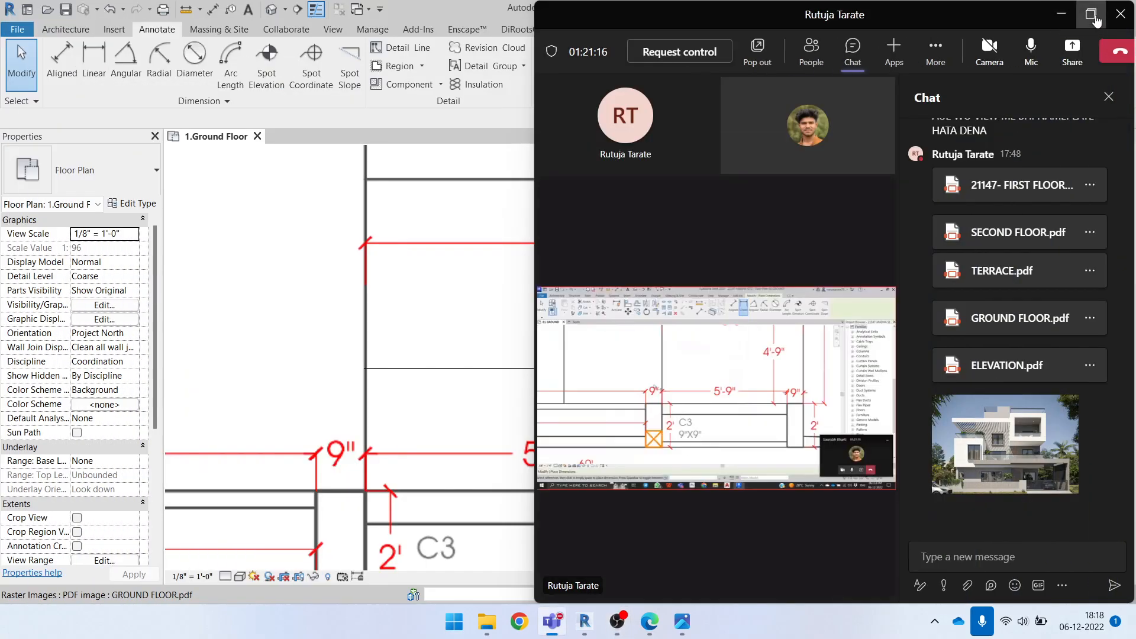
{"action": "left_click", "coordinate": [1091, 12]}
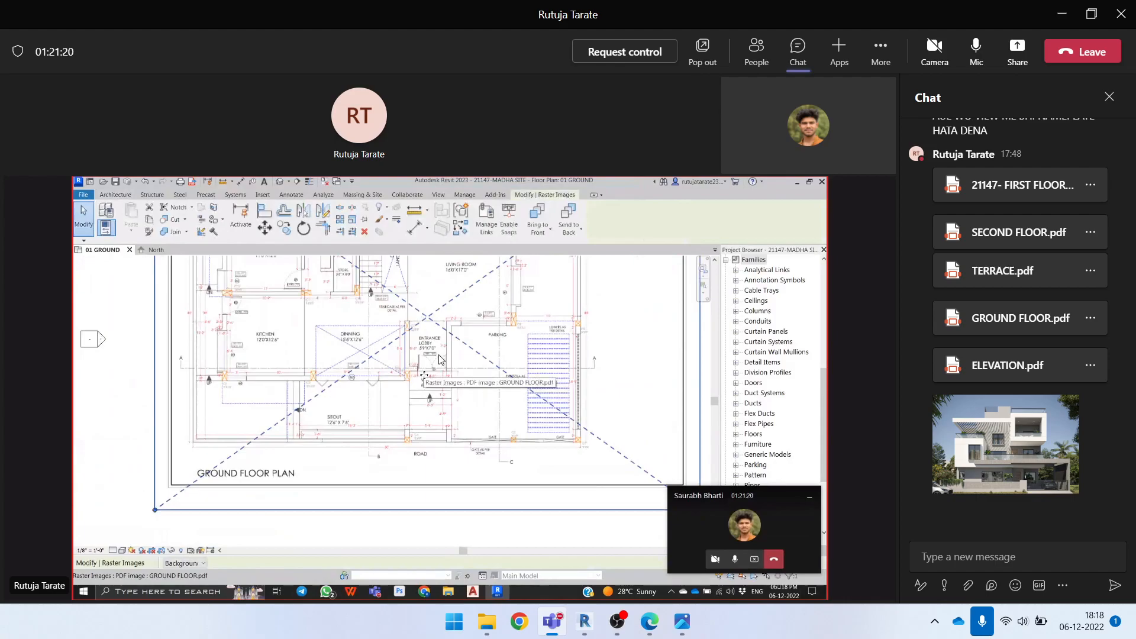
{"action": "left_click", "coordinate": [619, 53]}
{"action": "left_click", "coordinate": [652, 332]}
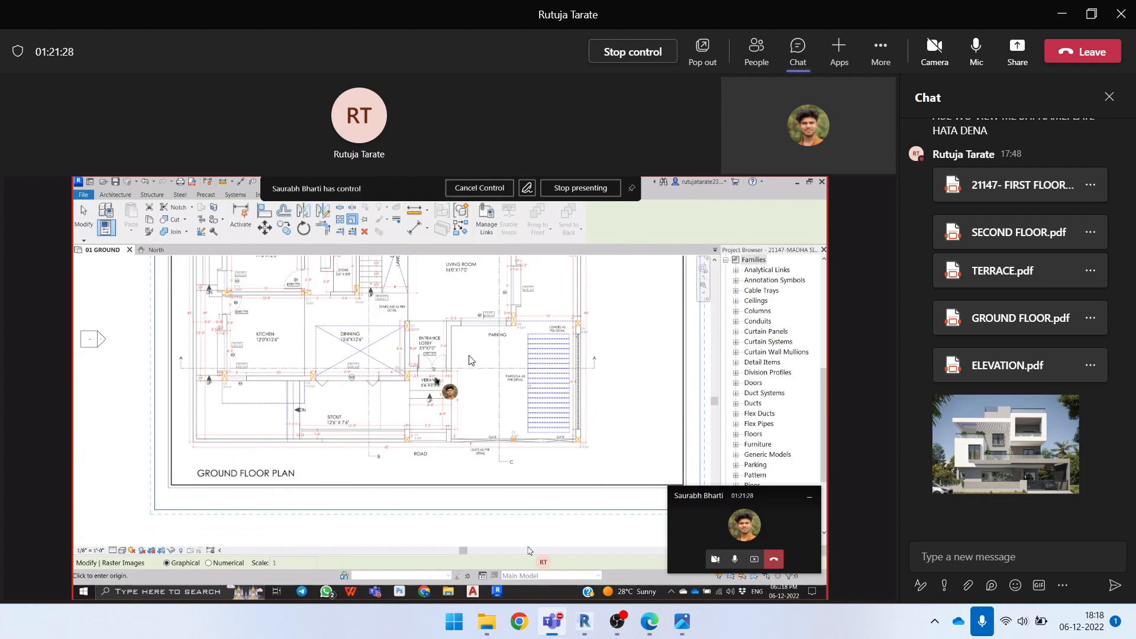
Draw a horizontal model line about 5'-8" long across the 5'-9" opening beside column C3 in the shared 01 GROUND view, and check its length
{"action": "left_click", "coordinate": [121, 196]}
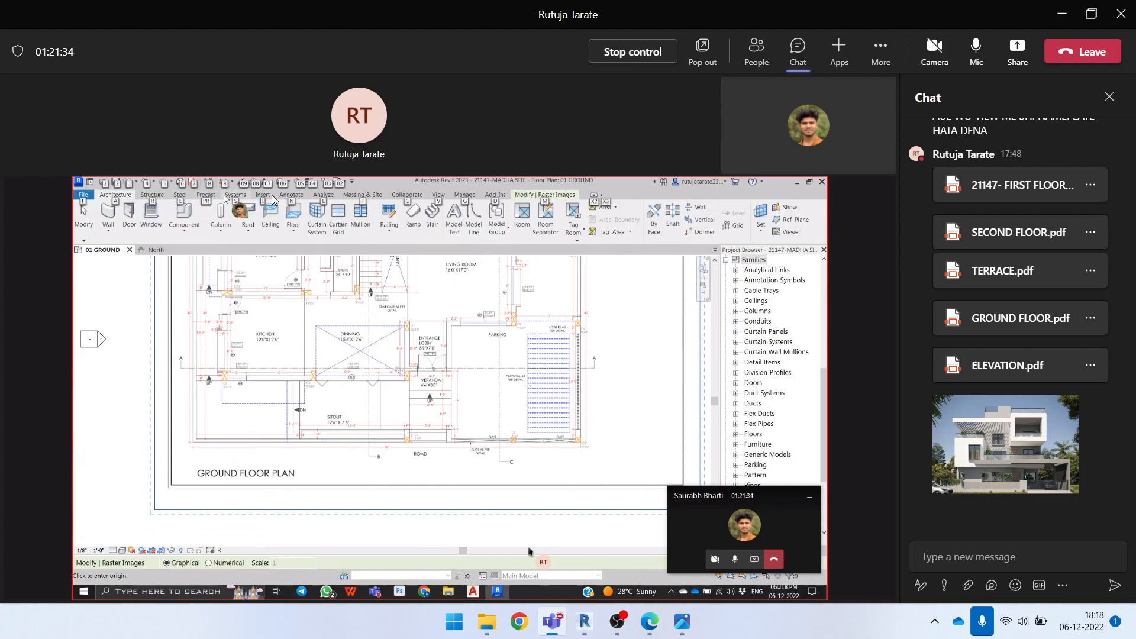
{"action": "left_click", "coordinate": [291, 195]}
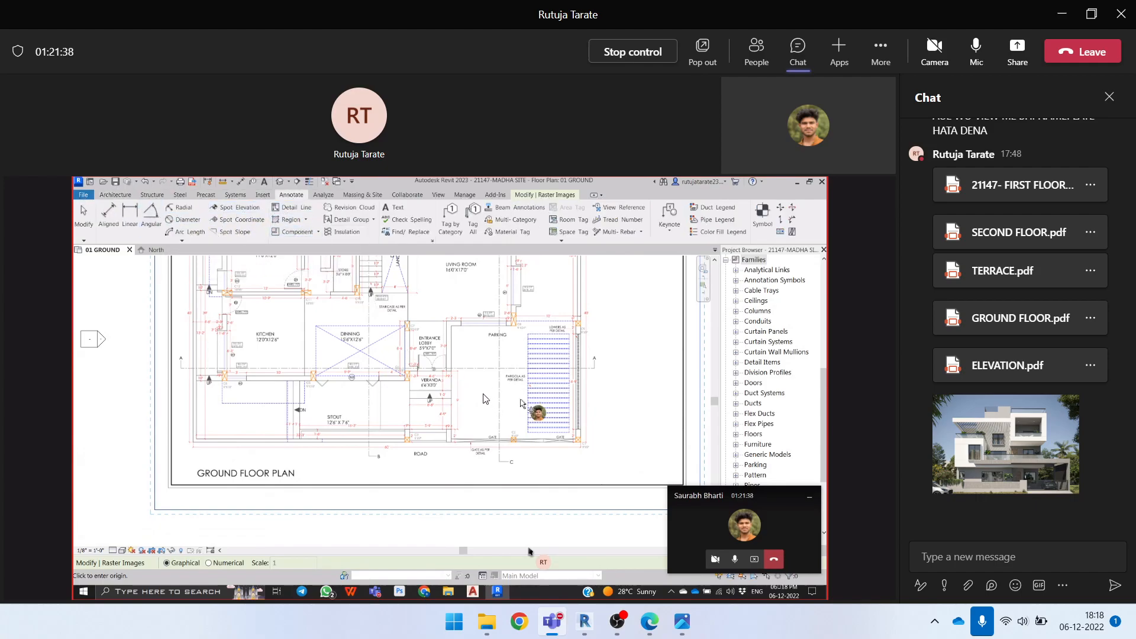
{"action": "scroll", "coordinate": [497, 403], "scroll_direction": "up", "scroll_amount": 5}
{"action": "key", "text": "l"}
{"action": "key", "text": "i"}
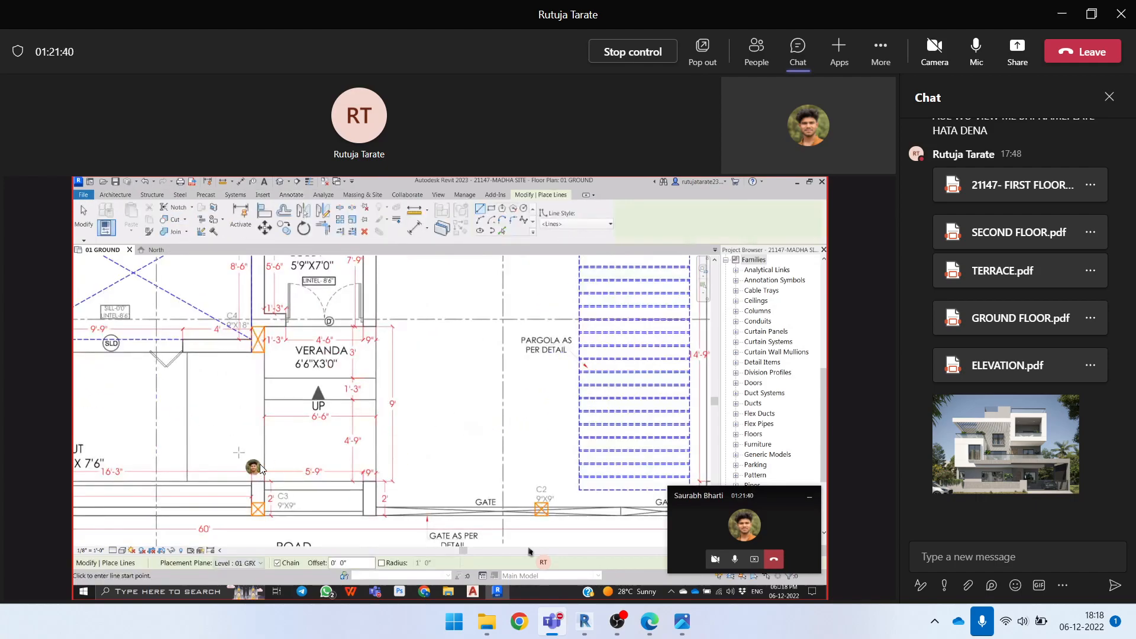
{"action": "scroll", "coordinate": [254, 469], "scroll_direction": "up", "scroll_amount": 4}
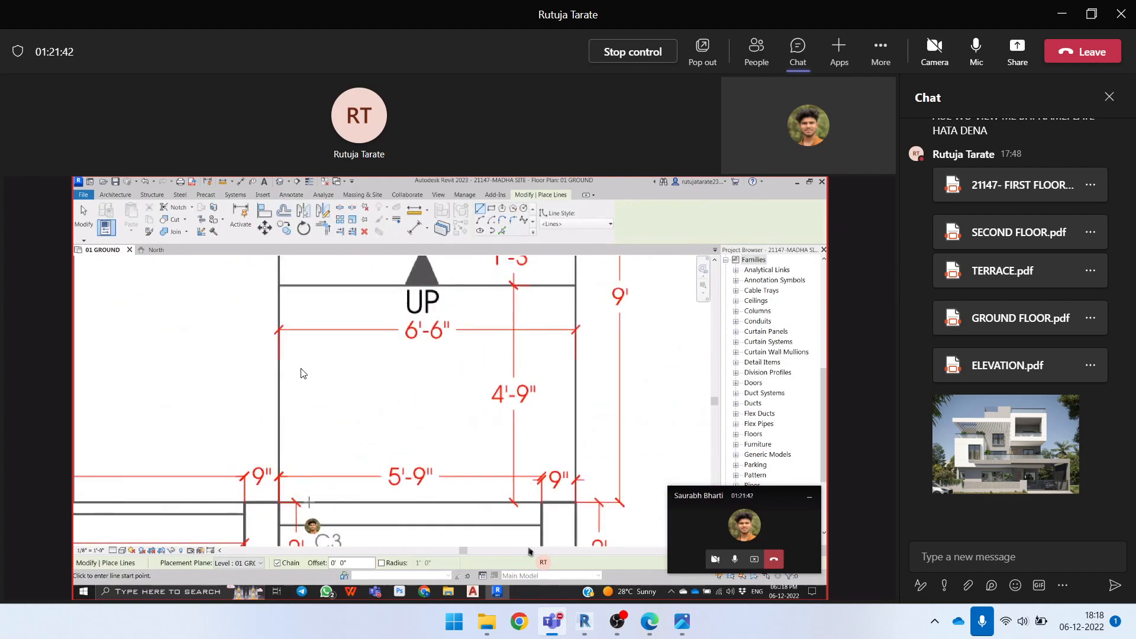
{"action": "middle_click_drag", "start_coordinate": [296, 517], "coordinate": [279, 395]}
{"action": "scroll", "coordinate": [266, 373], "scroll_direction": "up", "scroll_amount": 2}
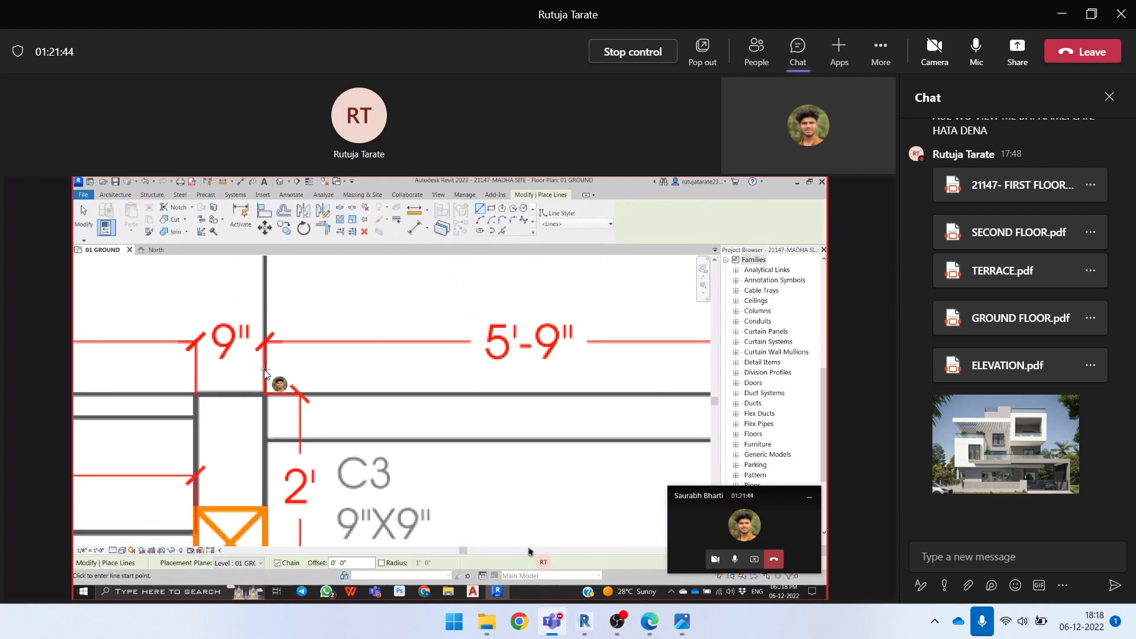
{"action": "left_click", "coordinate": [264, 372]}
{"action": "middle_click_drag", "start_coordinate": [591, 380], "coordinate": [374, 368]}
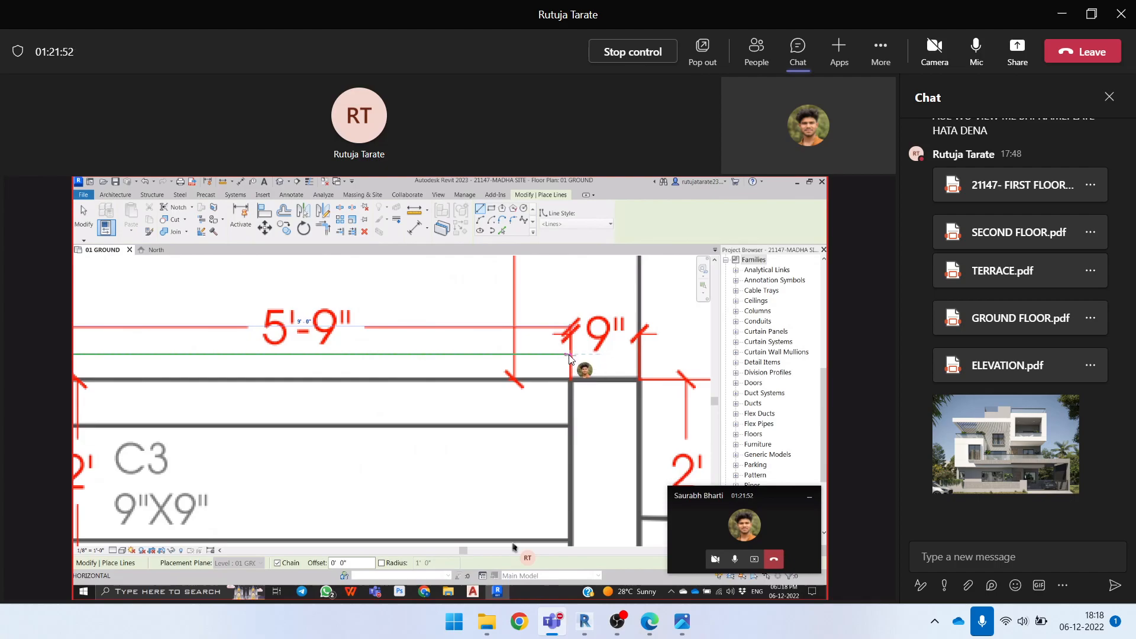
{"action": "left_click", "coordinate": [571, 355]}
{"action": "scroll", "coordinate": [572, 359], "scroll_direction": "down", "scroll_amount": 3}
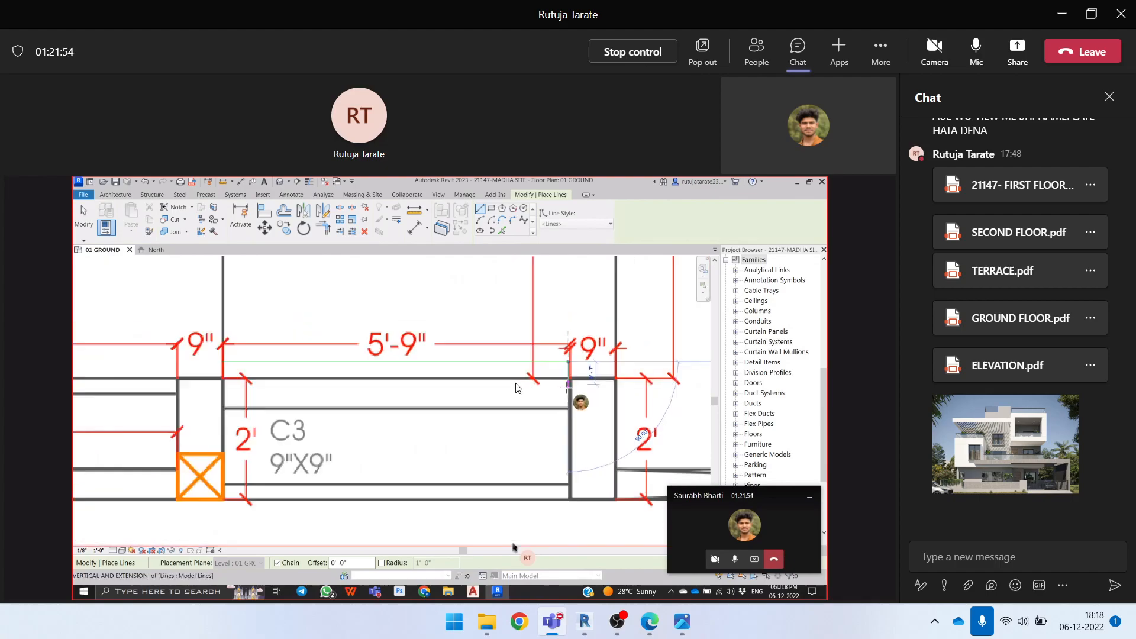
{"action": "key", "text": "Escape"}
{"action": "key", "text": "Escape"}
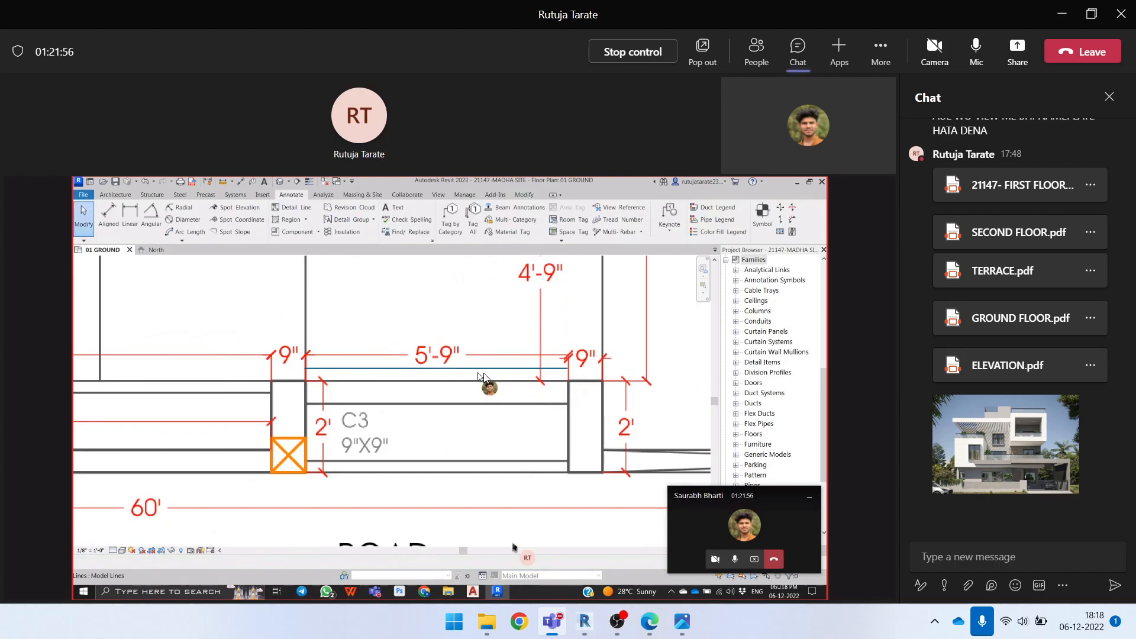
{"action": "left_click", "coordinate": [447, 368]}
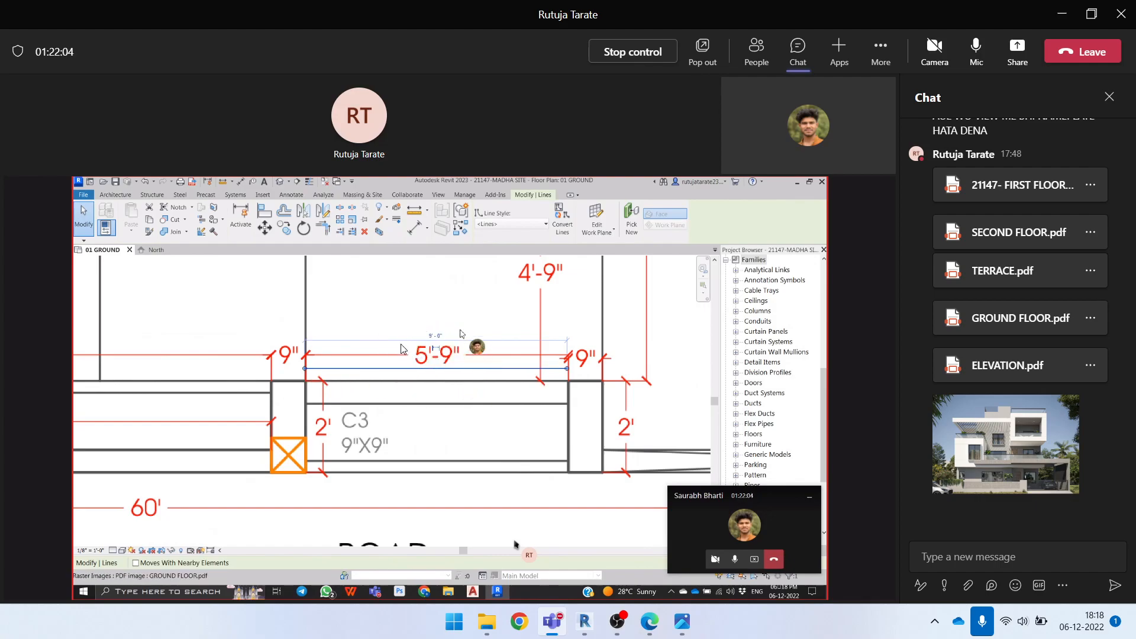
{"action": "key", "text": "Escape"}
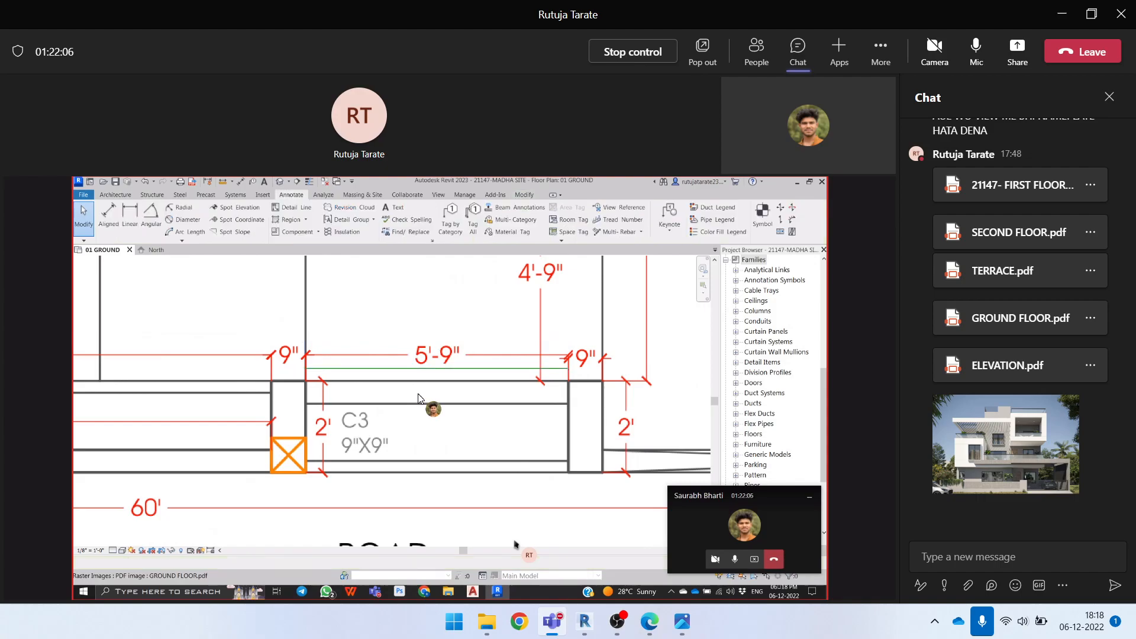
Try to scale the shared project's ground floor image graphically from the model line's left end, entering a length of 5'9"
{"action": "left_click", "coordinate": [428, 319]}
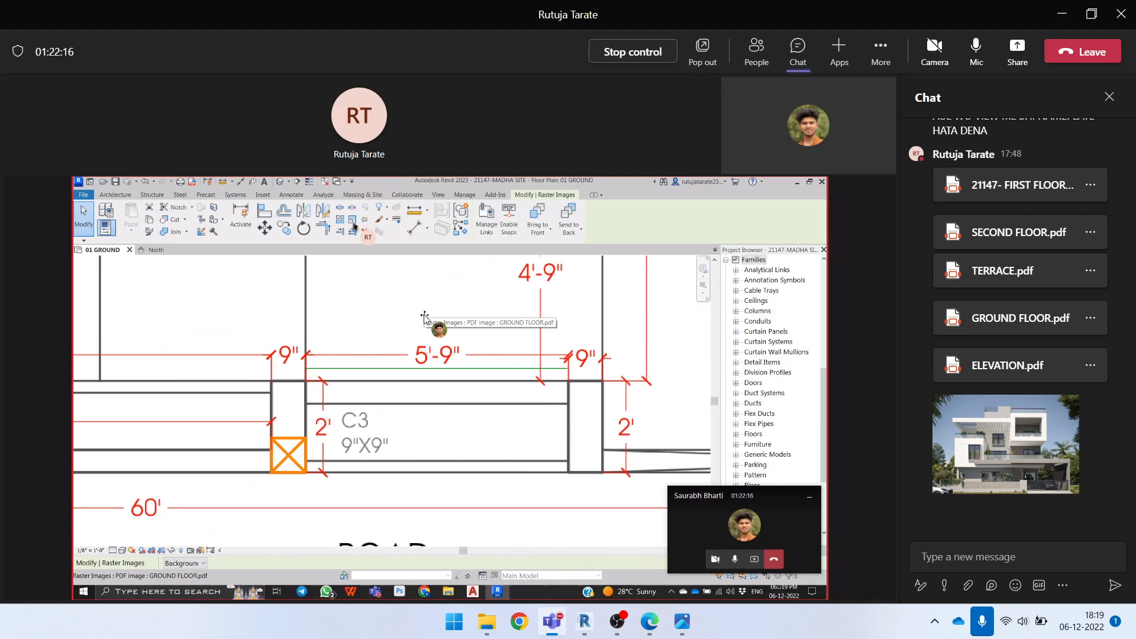
{"action": "left_click", "coordinate": [353, 221]}
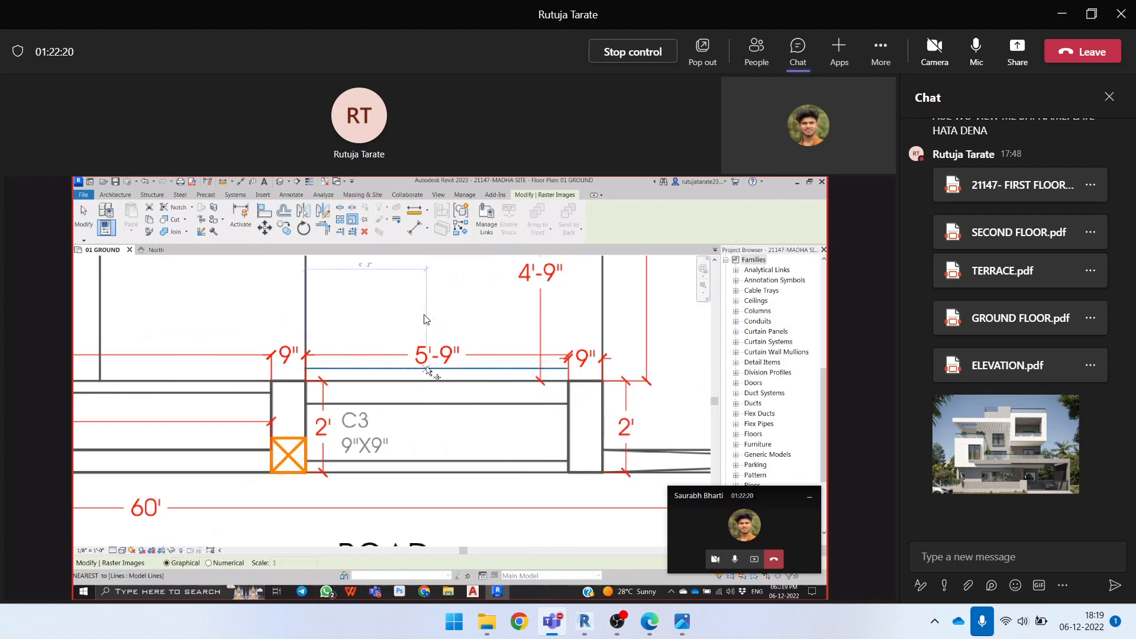
{"action": "left_click", "coordinate": [310, 373]}
{"action": "scroll", "coordinate": [554, 378], "scroll_direction": "up", "scroll_amount": 2}
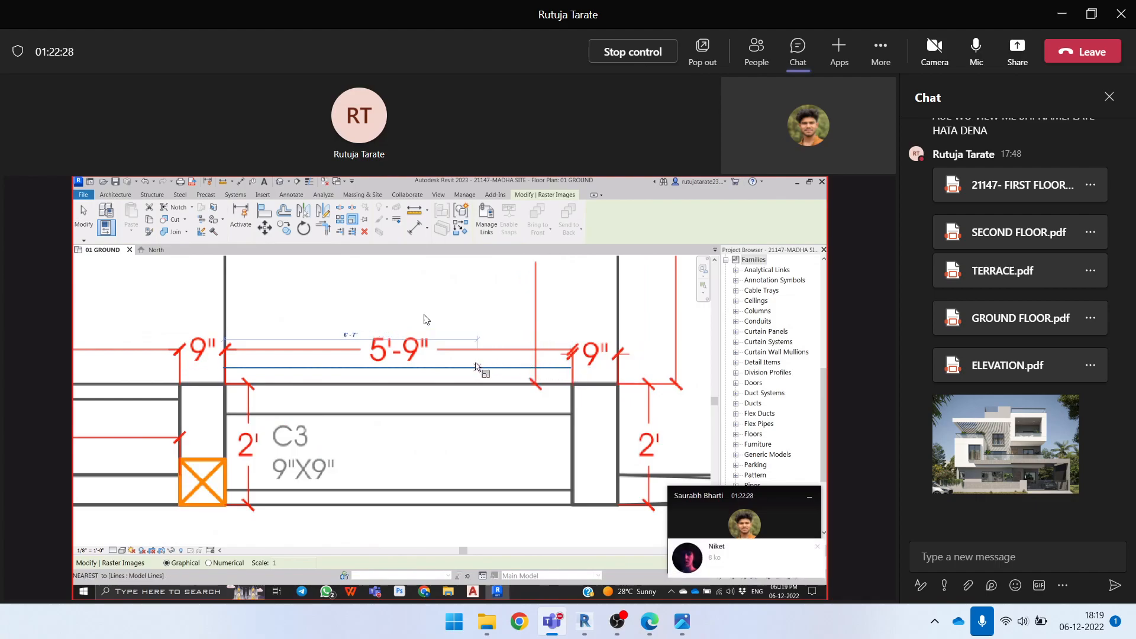
{"action": "type", "text": "5"}
{"action": "type", "text": "'-9"}
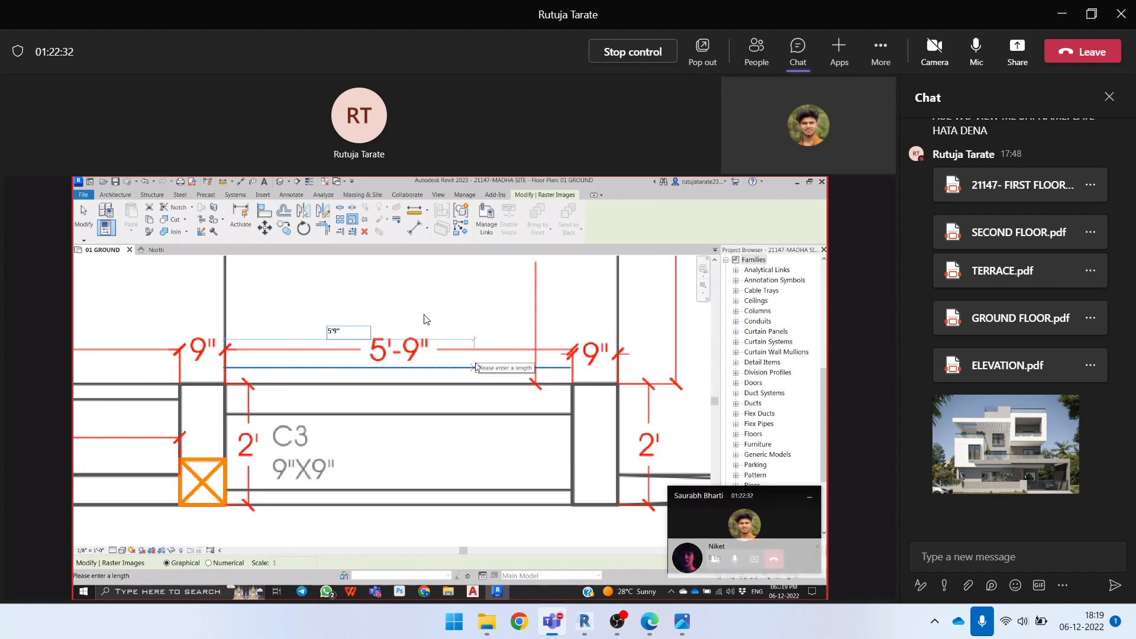
{"action": "key", "text": "Return"}
{"action": "scroll", "coordinate": [476, 365], "scroll_direction": "down", "scroll_amount": 2}
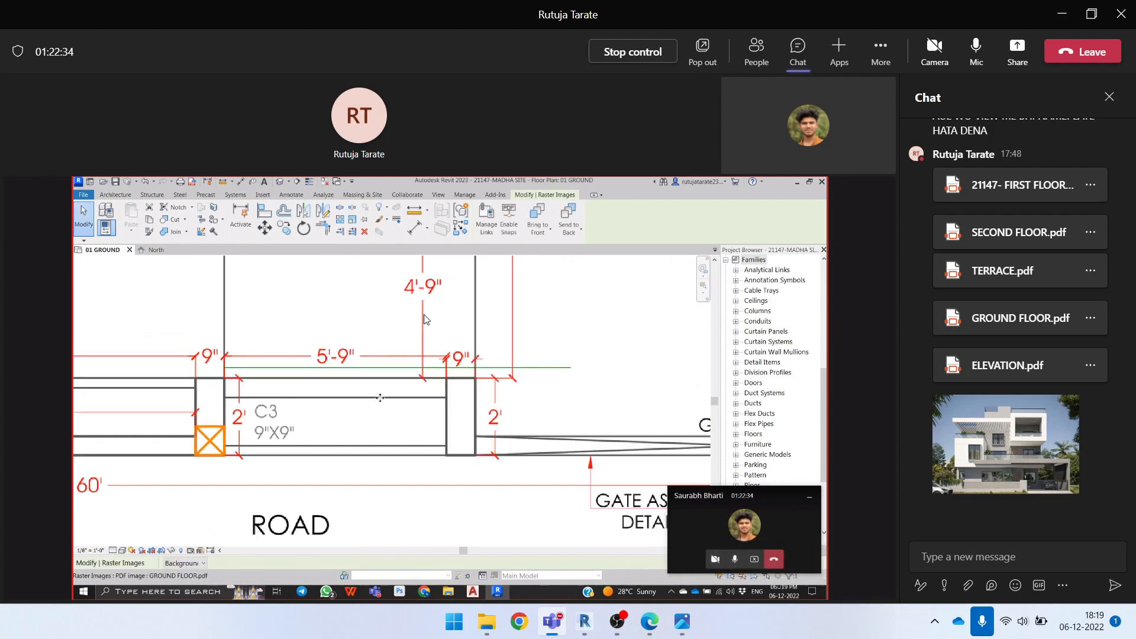
{"action": "scroll", "coordinate": [380, 397], "scroll_direction": "down", "scroll_amount": 1}
{"action": "key", "text": "Escape"}
Leave the participant's shared Revit project and present the own entire screen in the Teams meeting
{"action": "left_click", "coordinate": [521, 371]}
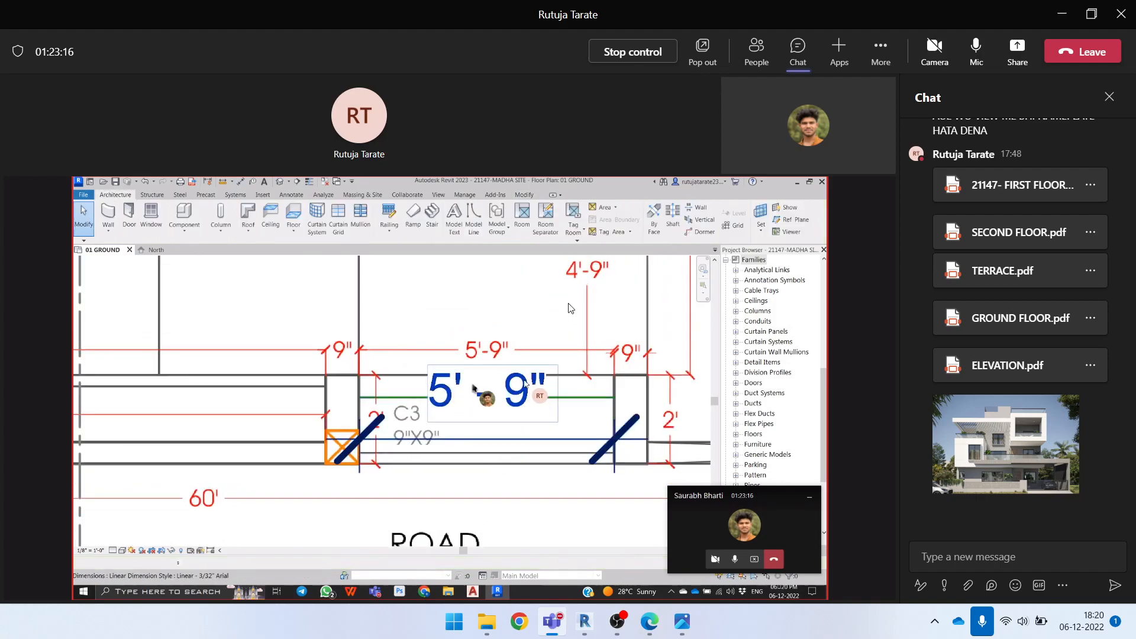
{"action": "left_click", "coordinate": [1017, 49]}
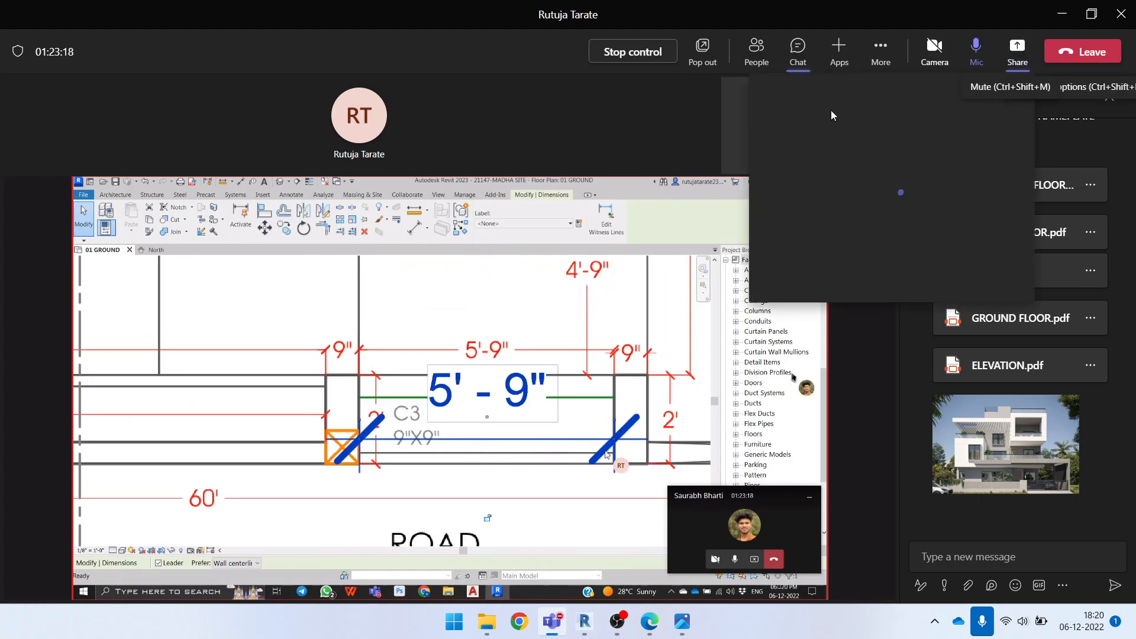
{"action": "left_click", "coordinate": [670, 141]}
{"action": "left_click", "coordinate": [1022, 55]}
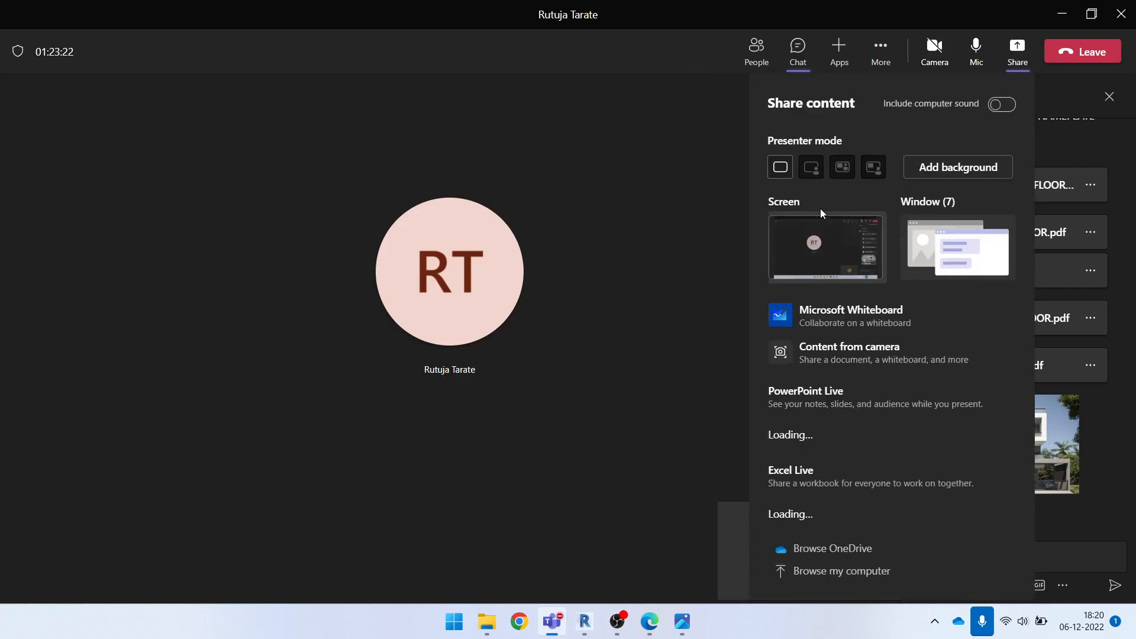
{"action": "left_click", "coordinate": [826, 246]}
Start the Wall tool at the 11'6" x 12'6" bedroom in the 1.Ground Floor plan and look through the available wall types
{"action": "scroll", "coordinate": [543, 309], "scroll_direction": "down", "scroll_amount": 5}
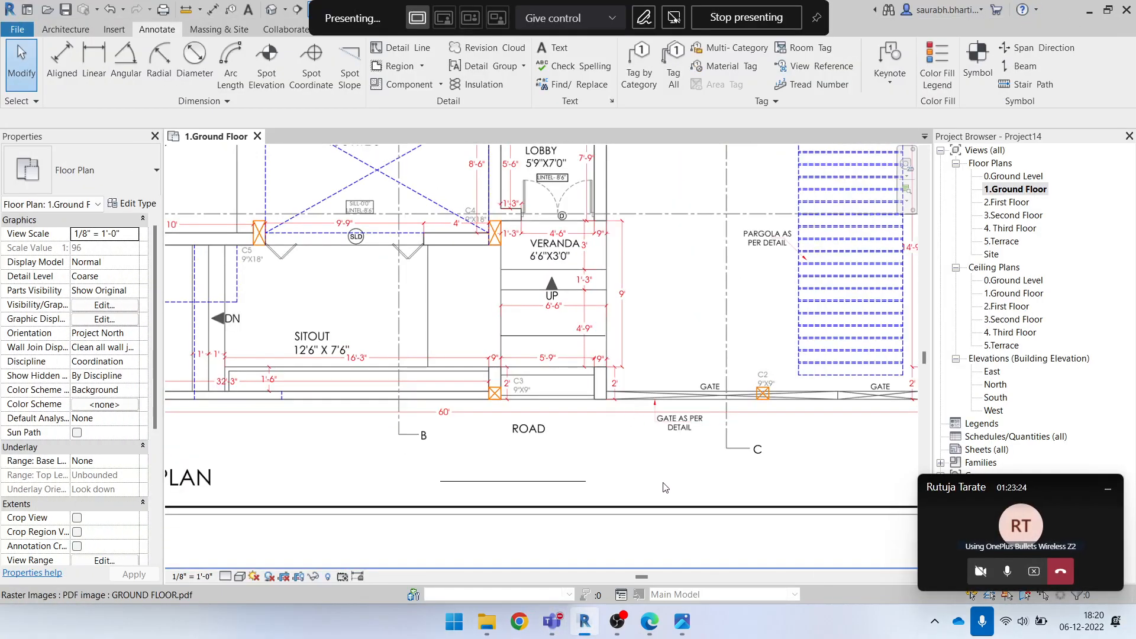
{"action": "scroll", "coordinate": [464, 248], "scroll_direction": "up", "scroll_amount": 4}
{"action": "scroll", "coordinate": [463, 248], "scroll_direction": "up", "scroll_amount": 2}
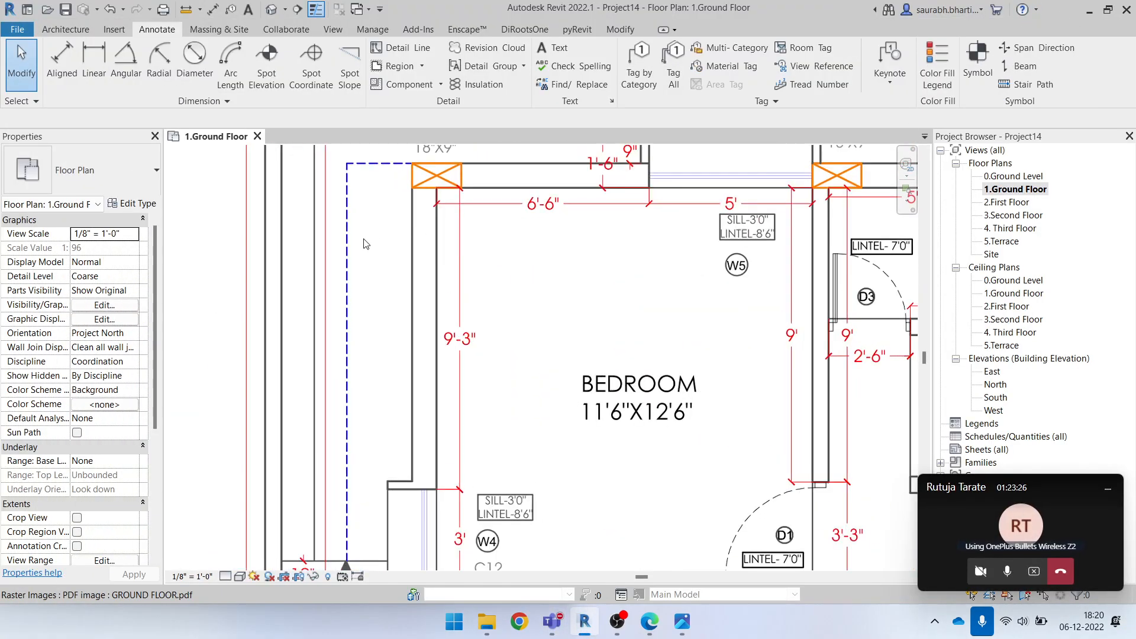
{"action": "left_click", "coordinate": [65, 29]}
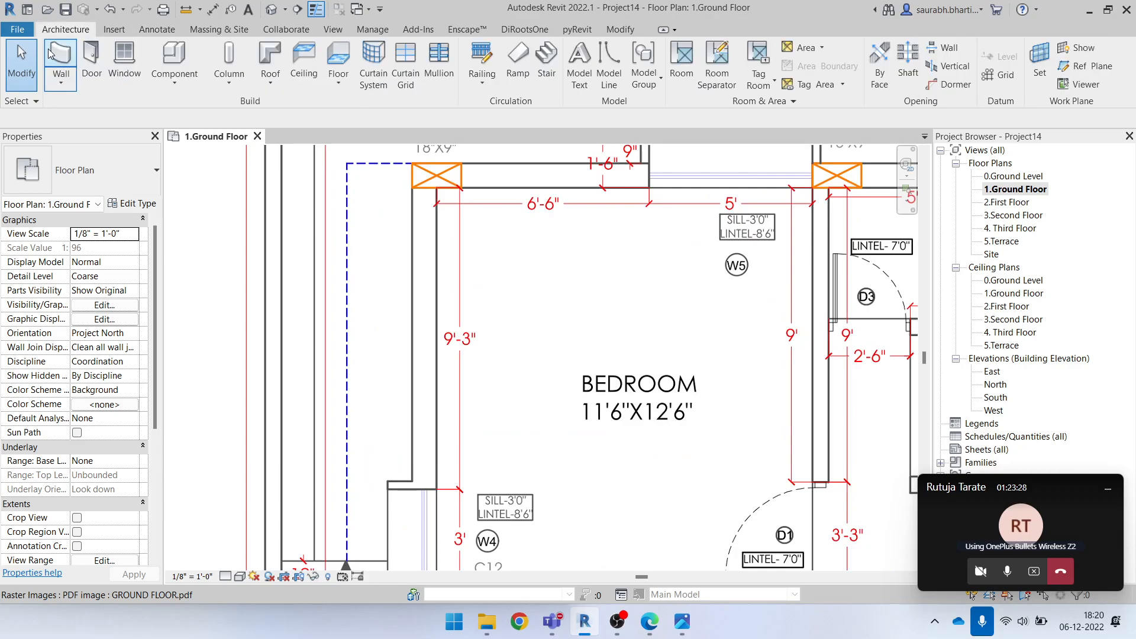
{"action": "left_click", "coordinate": [62, 56]}
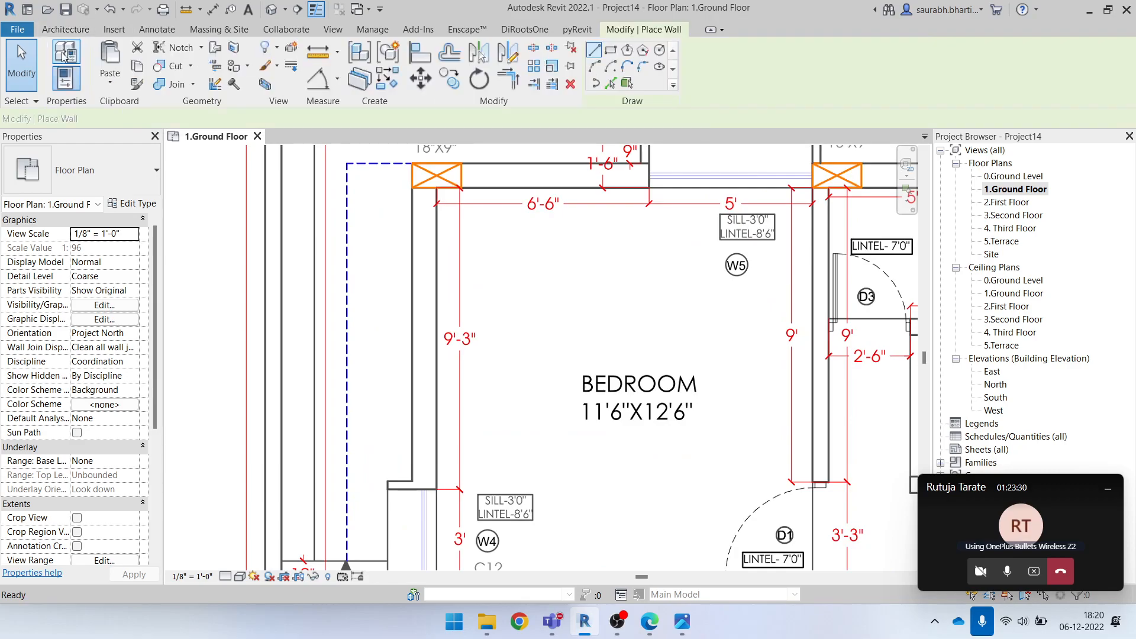
{"action": "left_click", "coordinate": [116, 172]}
{"action": "scroll", "coordinate": [95, 454], "scroll_direction": "up", "scroll_amount": 1}
{"action": "scroll", "coordinate": [59, 450], "scroll_direction": "down", "scroll_amount": 3}
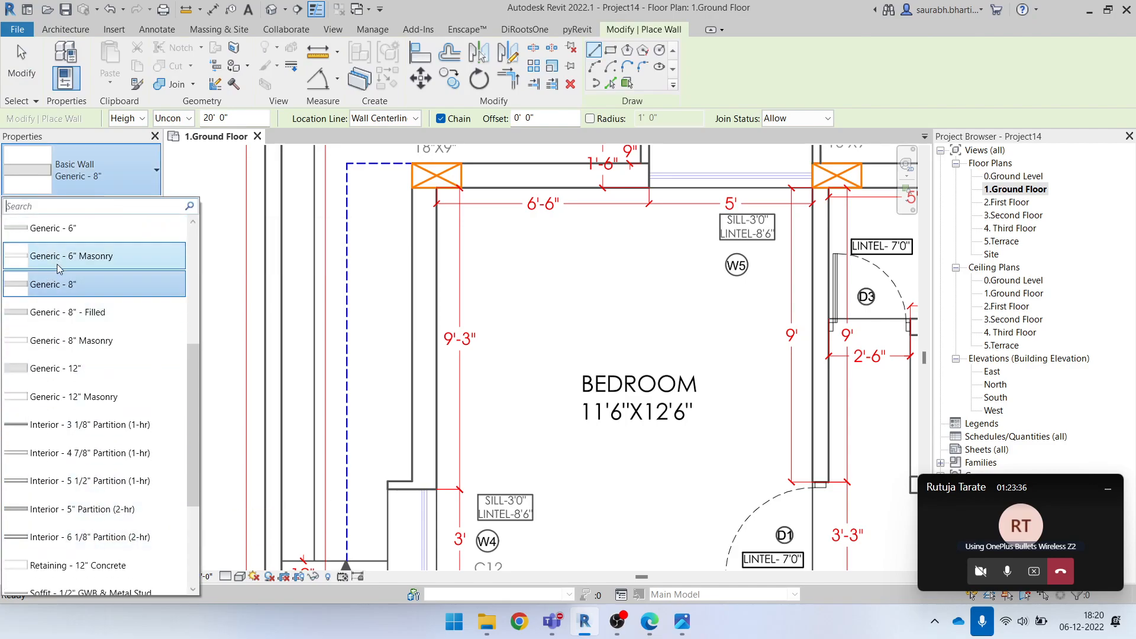
{"action": "scroll", "coordinate": [56, 262], "scroll_direction": "down", "scroll_amount": 2}
{"action": "scroll", "coordinate": [88, 449], "scroll_direction": "up", "scroll_amount": 5}
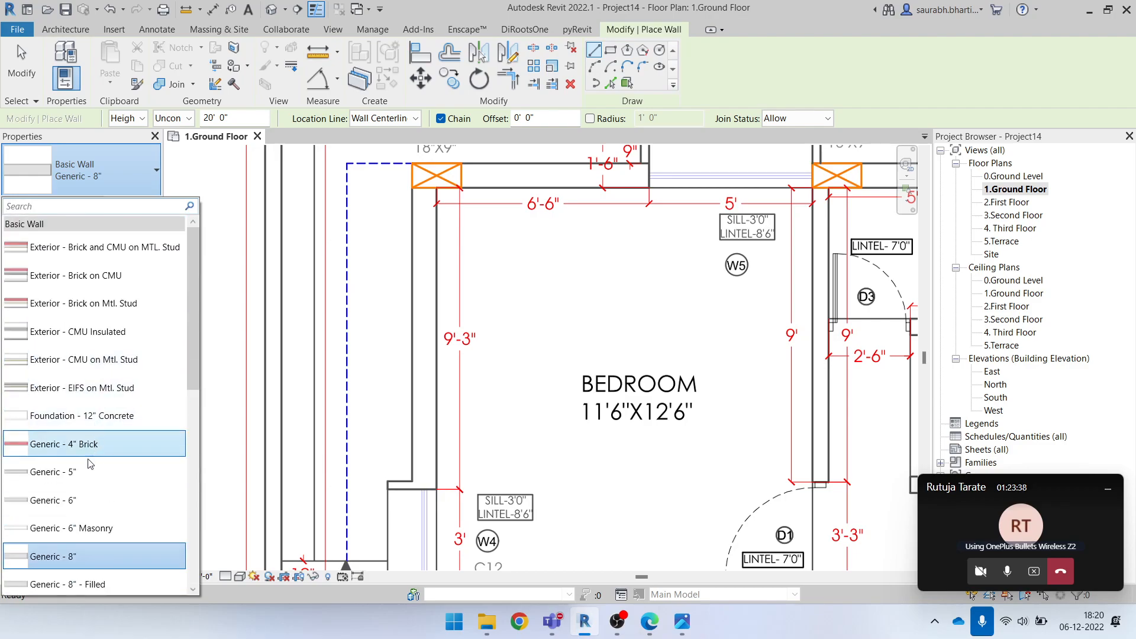
{"action": "scroll", "coordinate": [91, 463], "scroll_direction": "down", "scroll_amount": 2}
{"action": "left_click", "coordinate": [99, 186]}
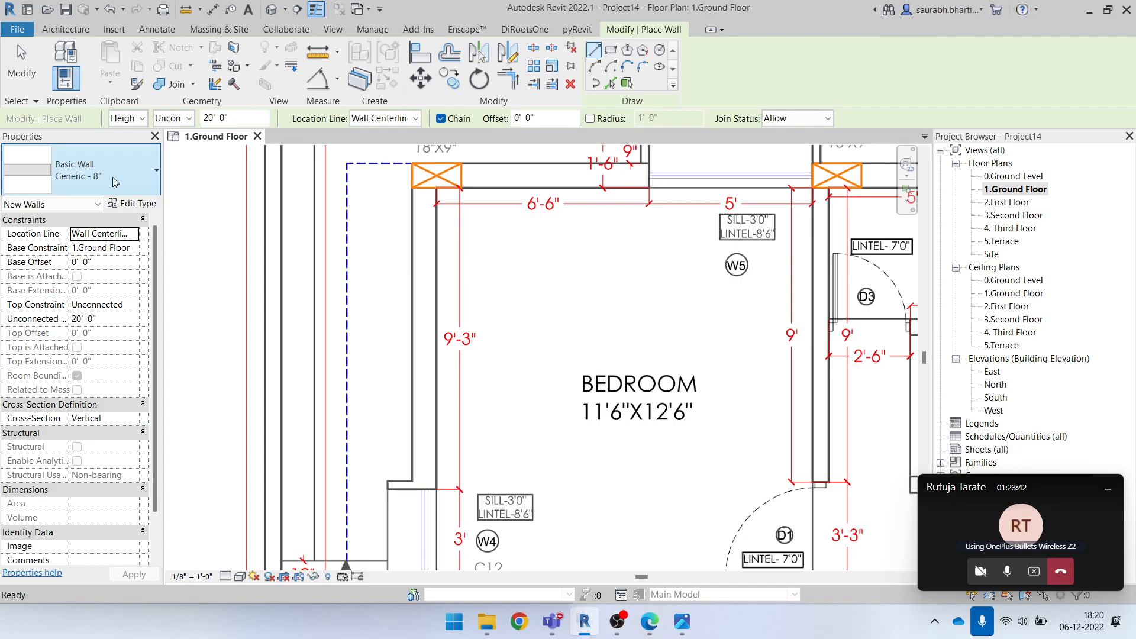
{"action": "left_click", "coordinate": [116, 181]}
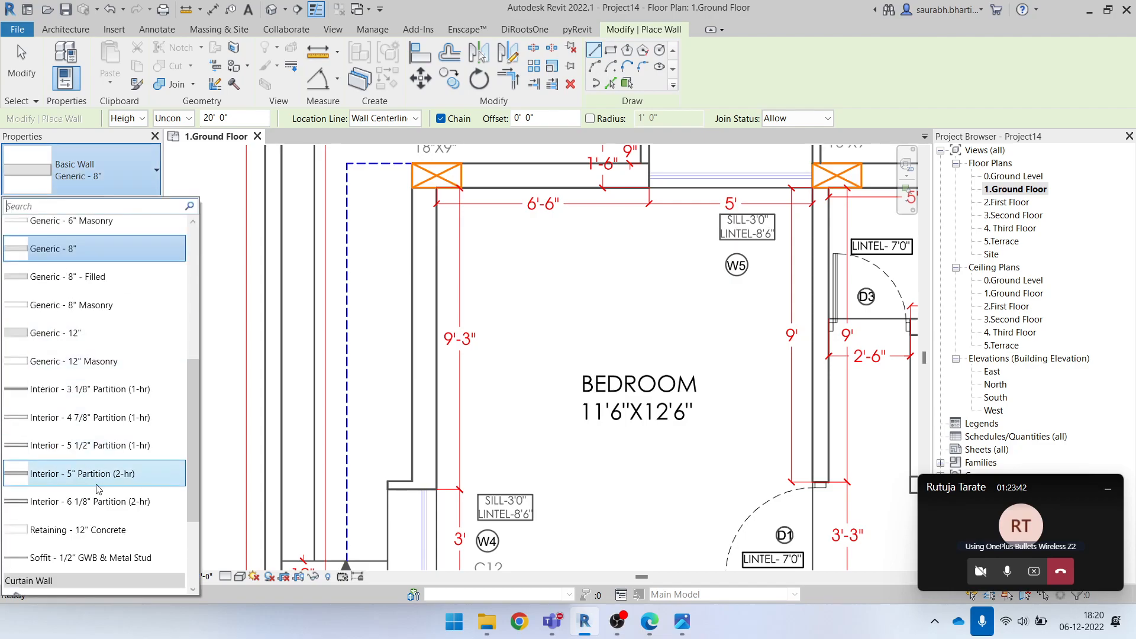
{"action": "left_click", "coordinate": [119, 168]}
Try duplicating the Generic - 8" wall type under the name Generic - 9"
{"action": "left_click", "coordinate": [133, 204]}
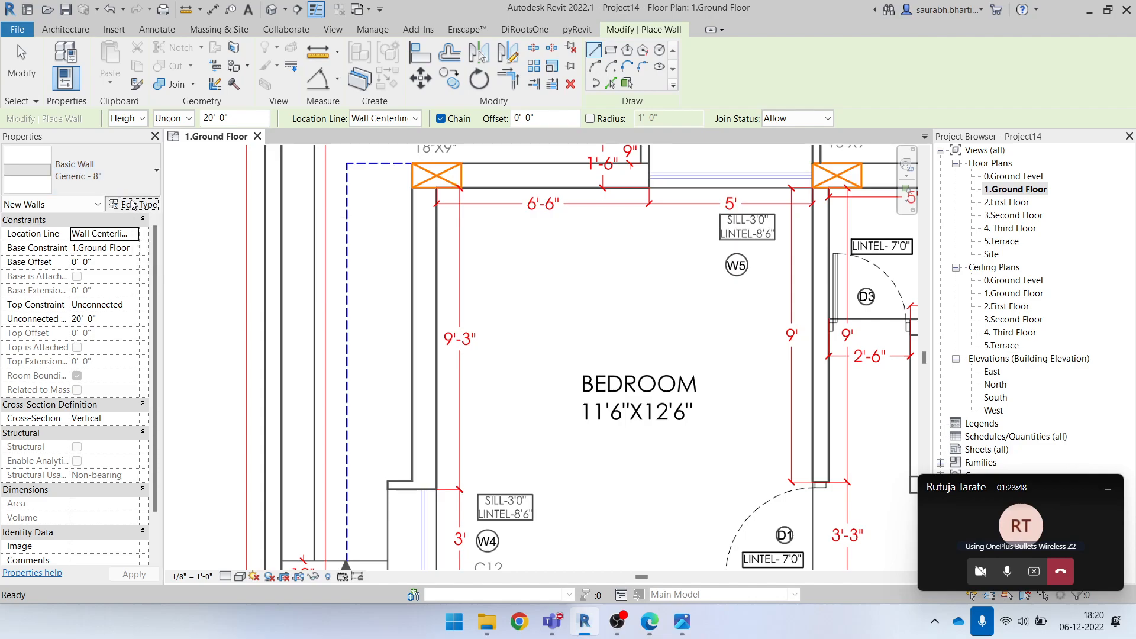
{"action": "left_click_drag", "start_coordinate": [448, 107], "coordinate": [564, 72]}
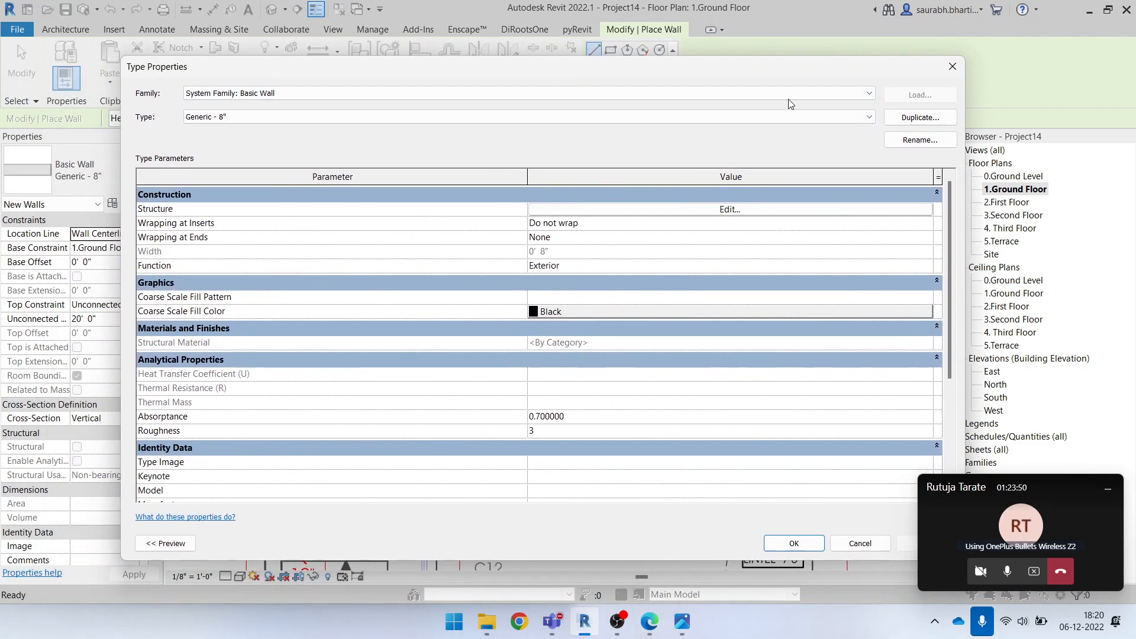
{"action": "left_click", "coordinate": [920, 117]}
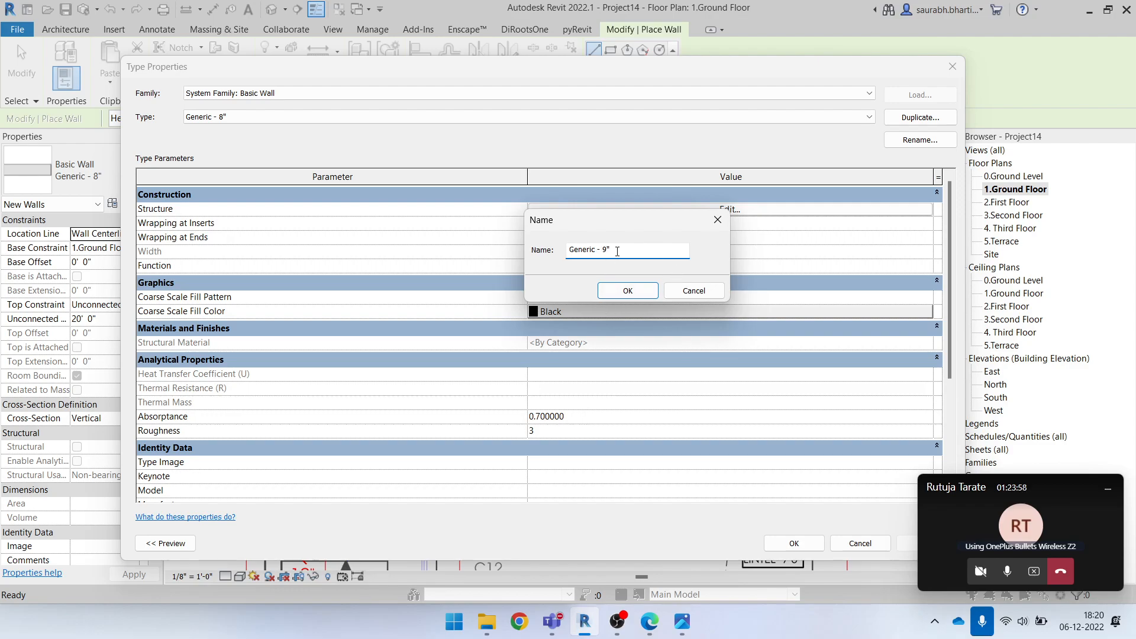
{"action": "left_click", "coordinate": [623, 289]}
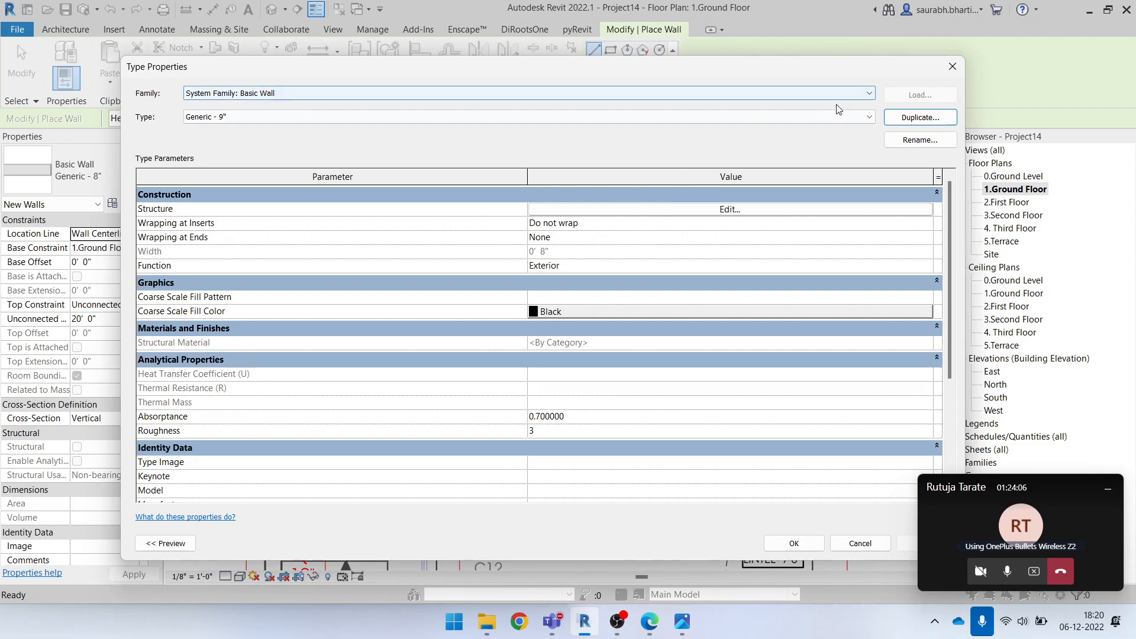
{"action": "left_click", "coordinate": [951, 67]}
Choose the Generic - 8" basic wall type for the Wall tool and review its type properties
{"action": "left_click", "coordinate": [89, 32]}
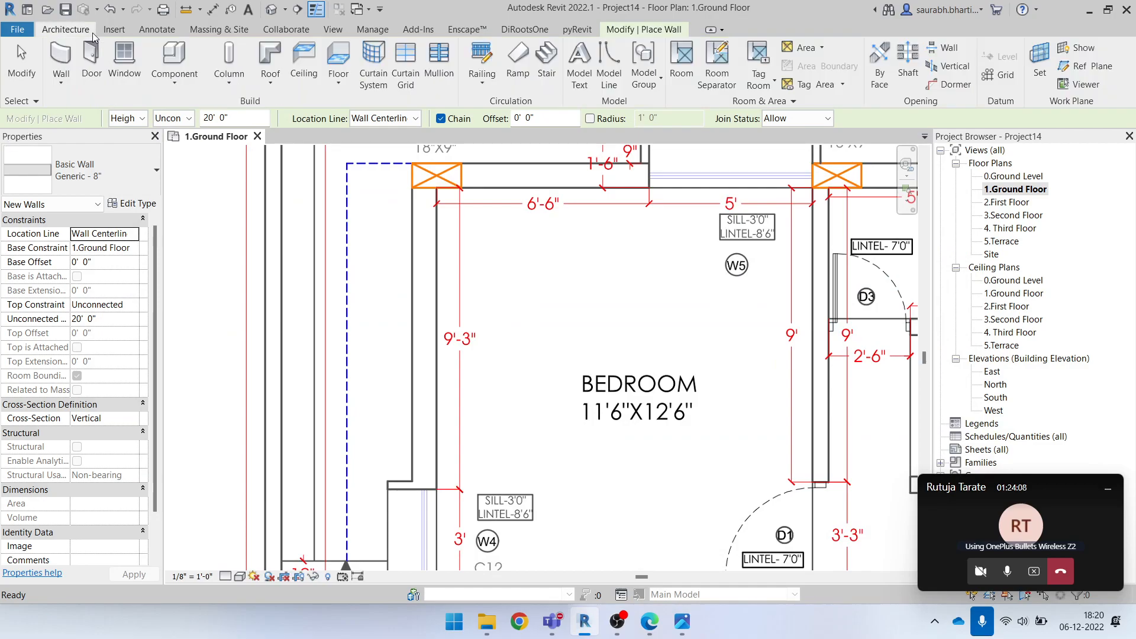
{"action": "left_click", "coordinate": [61, 56]}
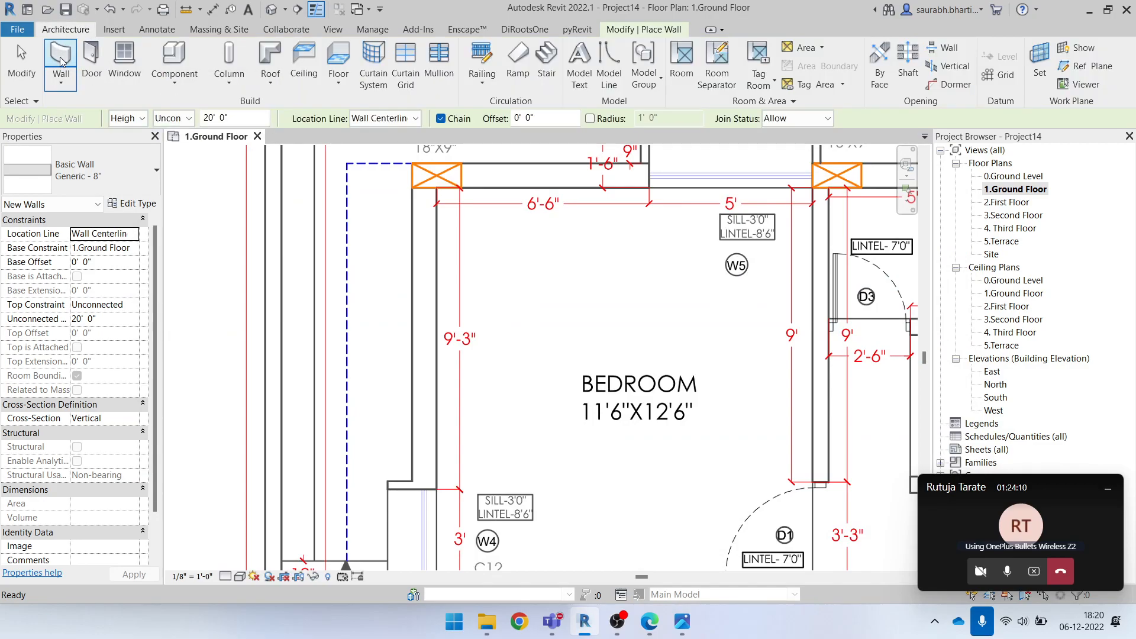
{"action": "left_click", "coordinate": [77, 193]}
{"action": "scroll", "coordinate": [65, 296], "scroll_direction": "down", "scroll_amount": 3}
{"action": "scroll", "coordinate": [66, 296], "scroll_direction": "up", "scroll_amount": 3}
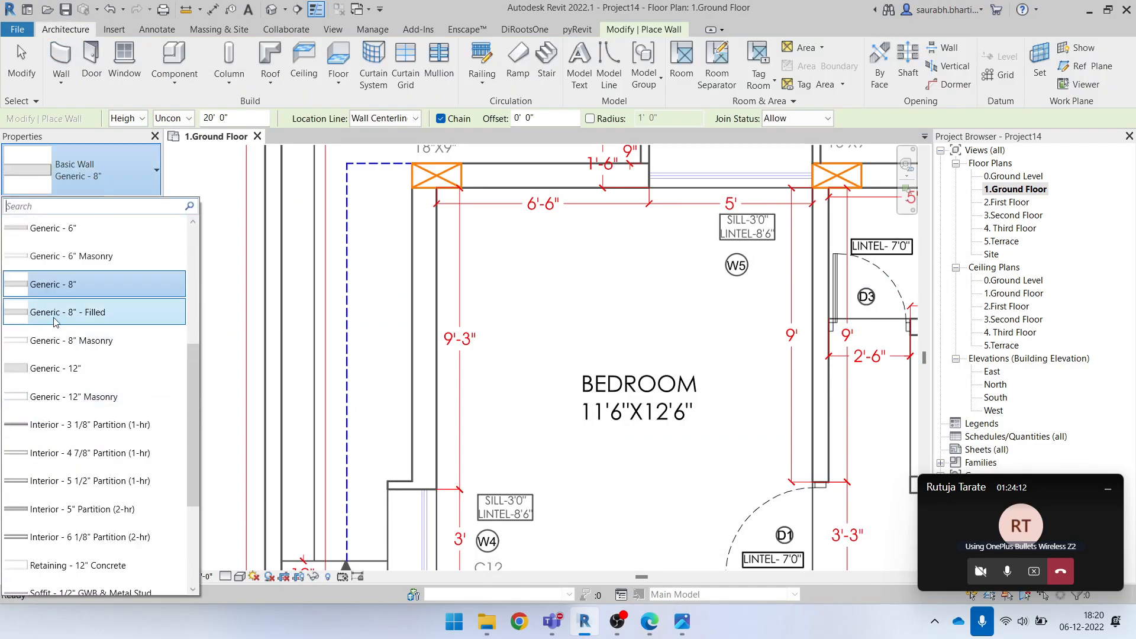
{"action": "left_click", "coordinate": [58, 288]}
{"action": "left_click", "coordinate": [139, 205]}
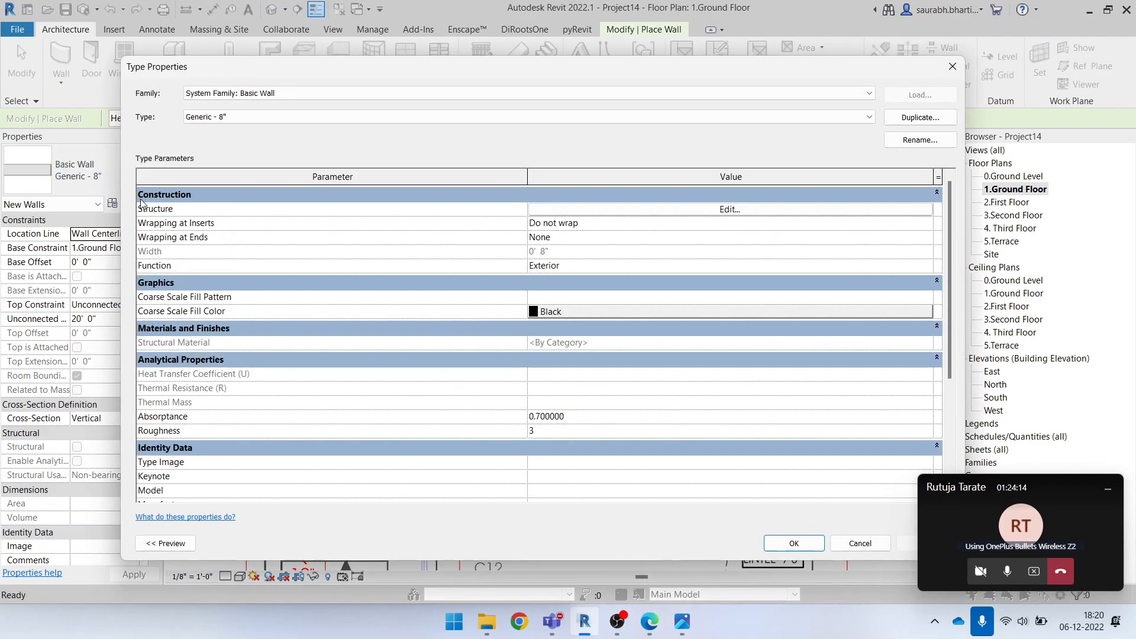
{"action": "left_click_drag", "start_coordinate": [124, 57], "coordinate": [245, 81]}
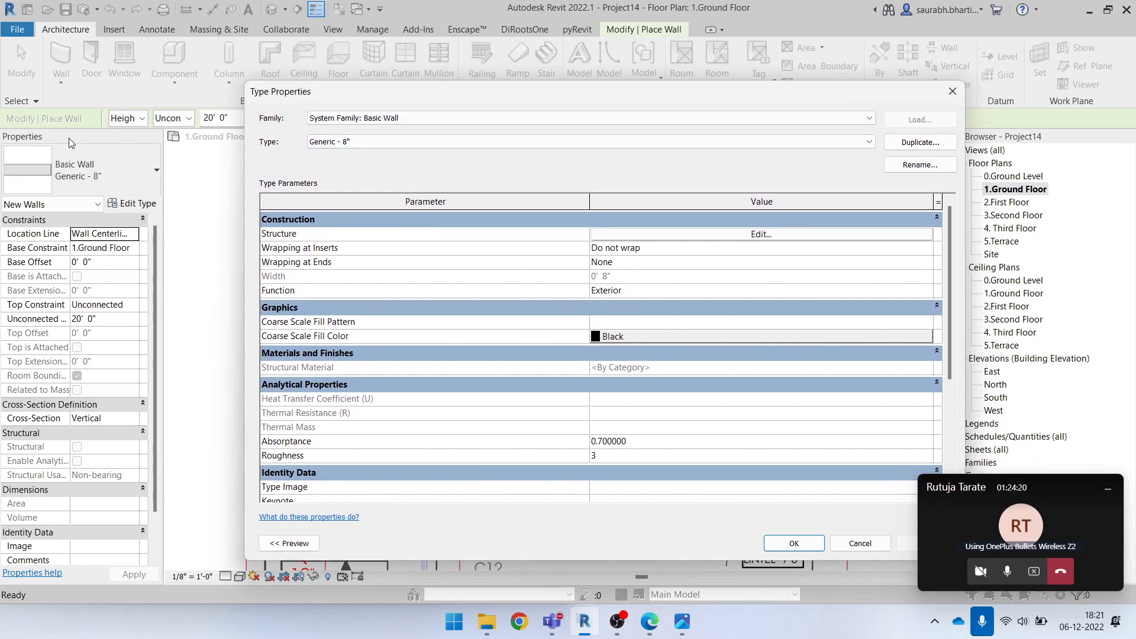
{"action": "left_click", "coordinate": [952, 92]}
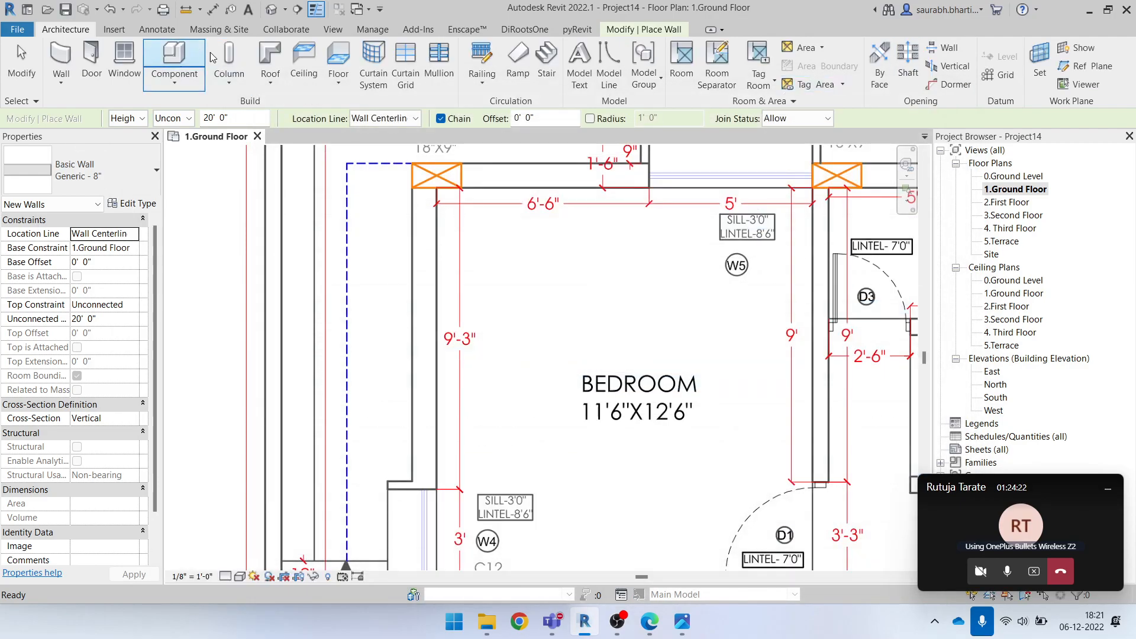
Hide the Properties palette and show it again
{"action": "left_click", "coordinate": [333, 30]}
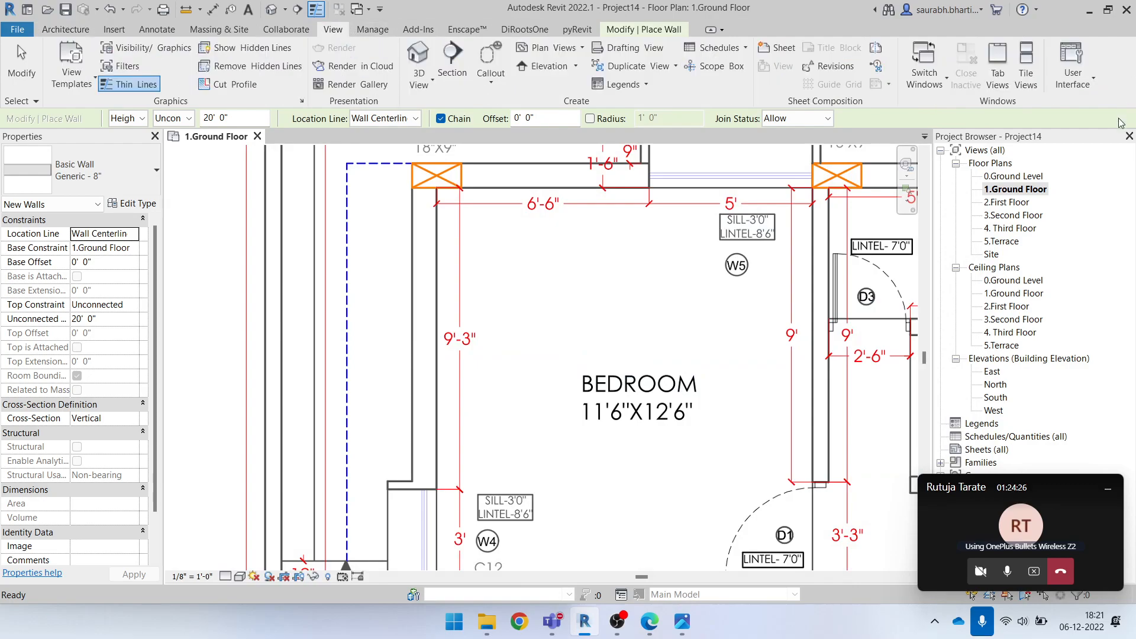
{"action": "left_click", "coordinate": [1080, 86]}
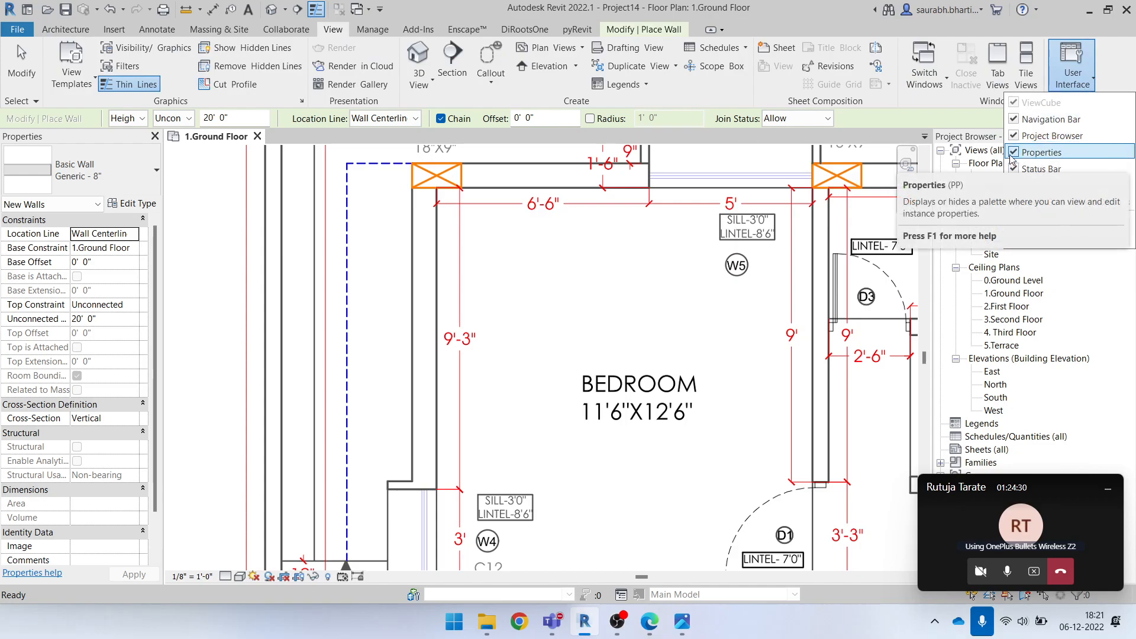
{"action": "left_click", "coordinate": [1014, 154]}
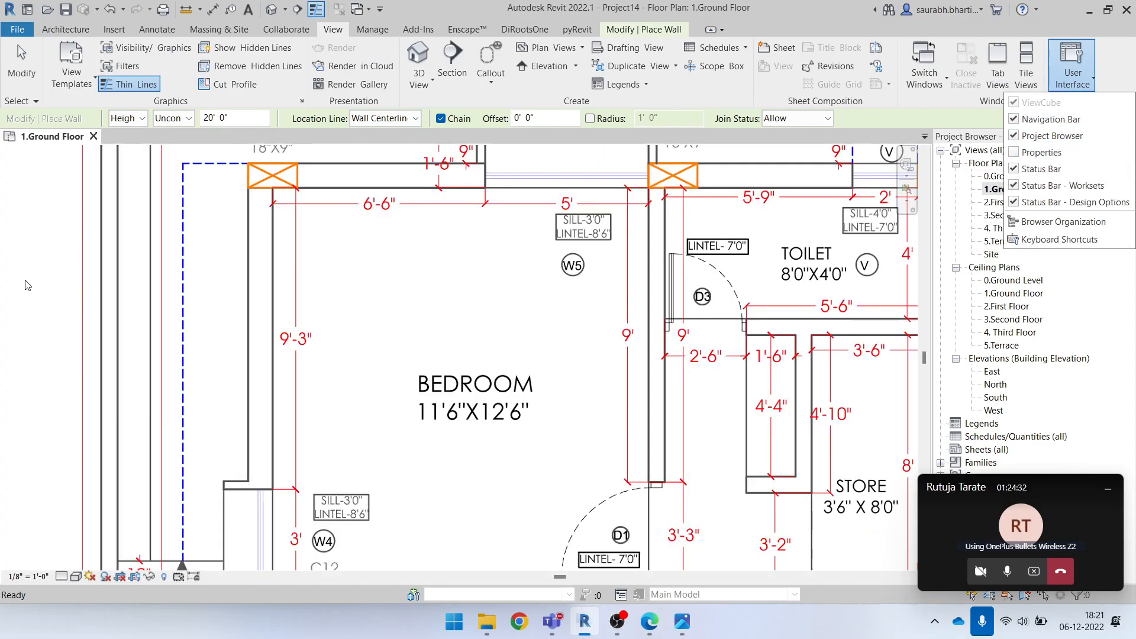
{"action": "left_click", "coordinate": [1018, 152]}
Hide the Project Browser and restore it
{"action": "left_click", "coordinate": [1072, 68]}
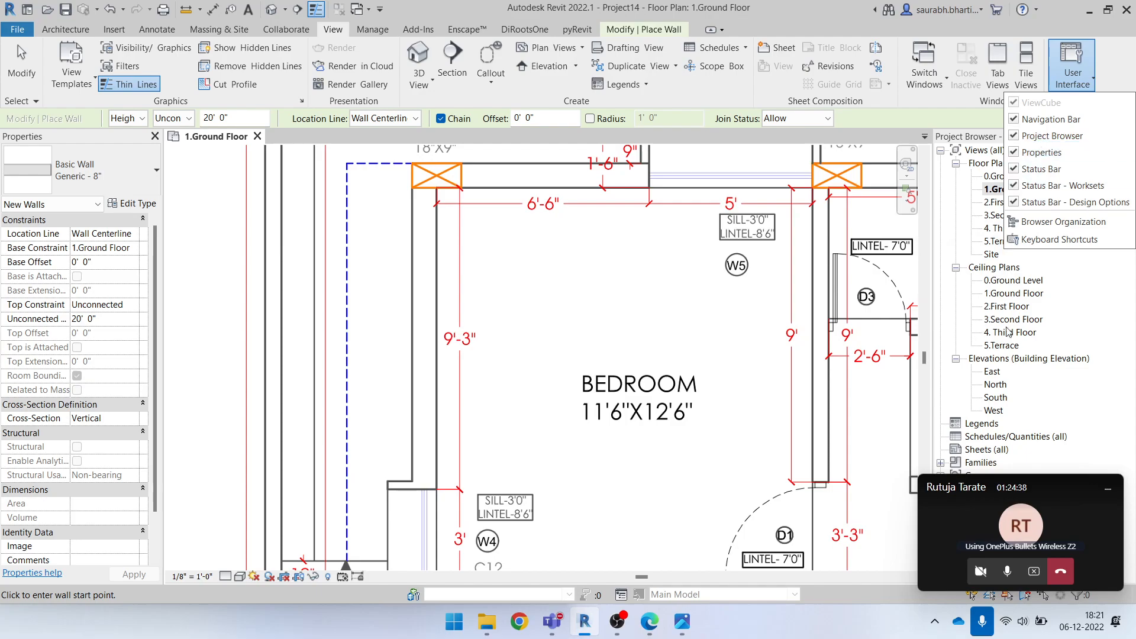
{"action": "left_click", "coordinate": [1019, 135]}
{"action": "left_click", "coordinate": [1087, 71]}
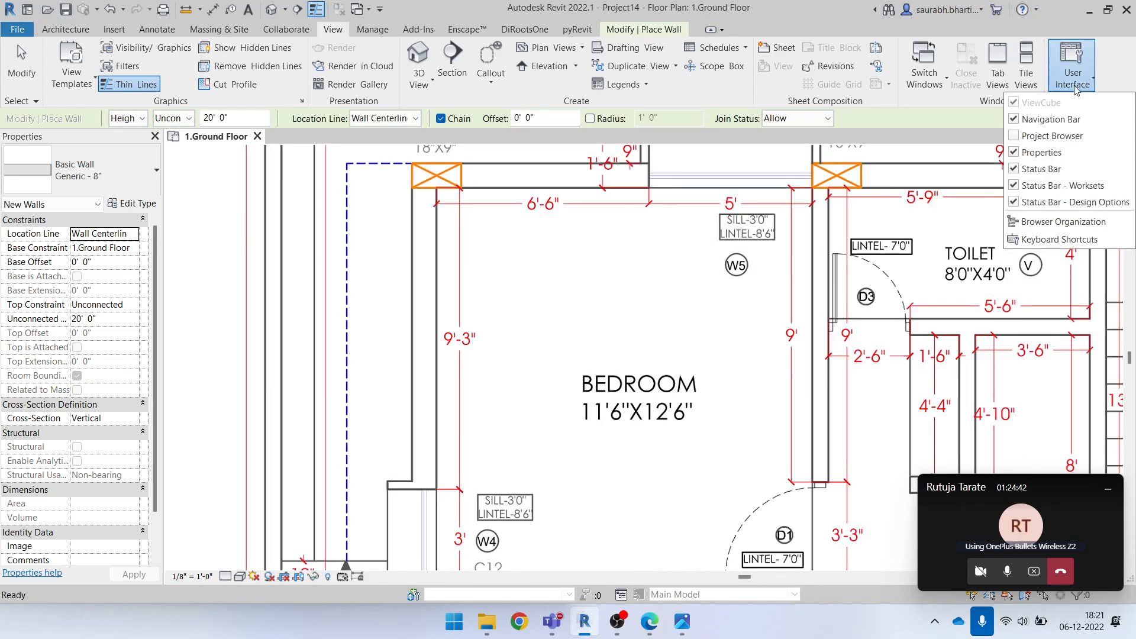
{"action": "left_click", "coordinate": [1020, 135]}
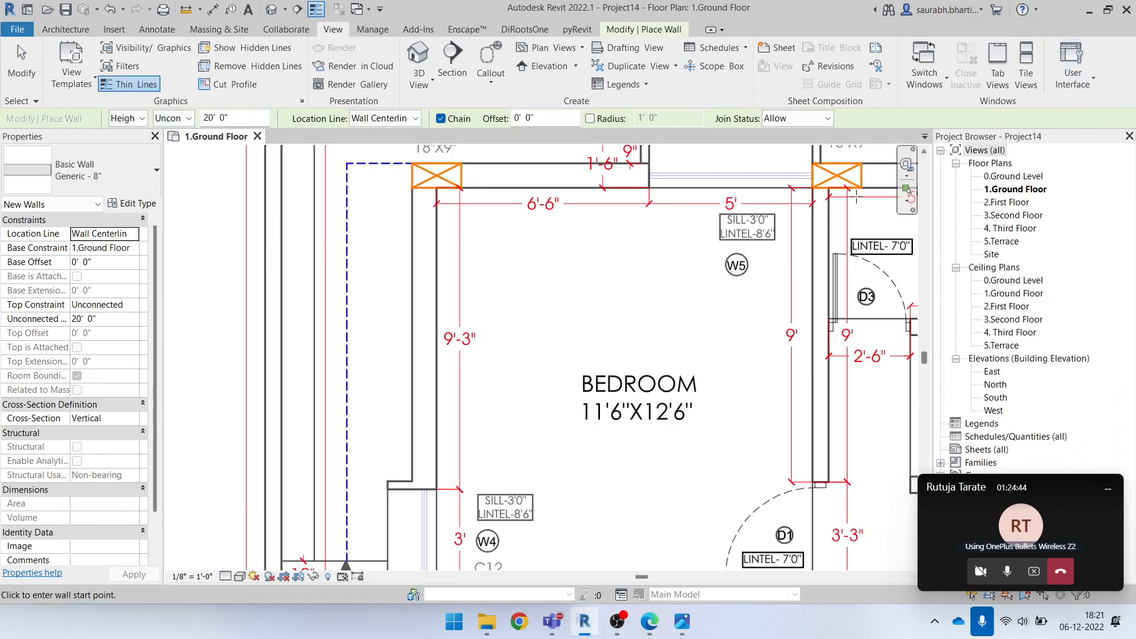
Open the default 3D view and orbit it to show the levels from the left side
{"action": "scroll", "coordinate": [495, 349], "scroll_direction": "down", "scroll_amount": 3}
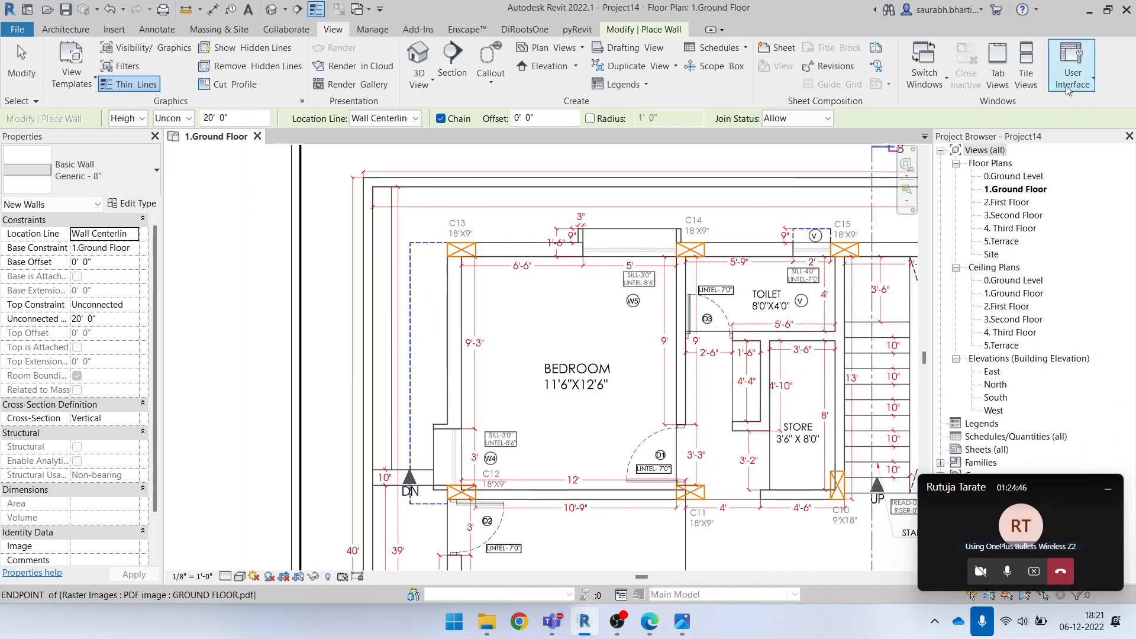
{"action": "left_click", "coordinate": [294, 10]}
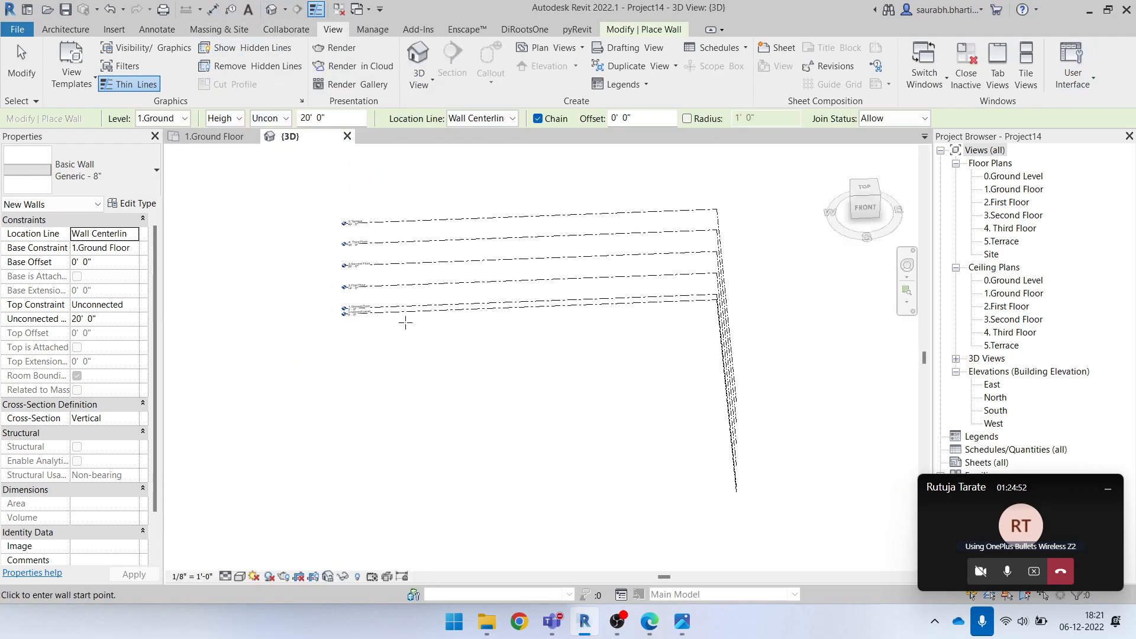
{"action": "middle_click_drag", "start_coordinate": [387, 386], "coordinate": [704, 303], "text": "shift"}
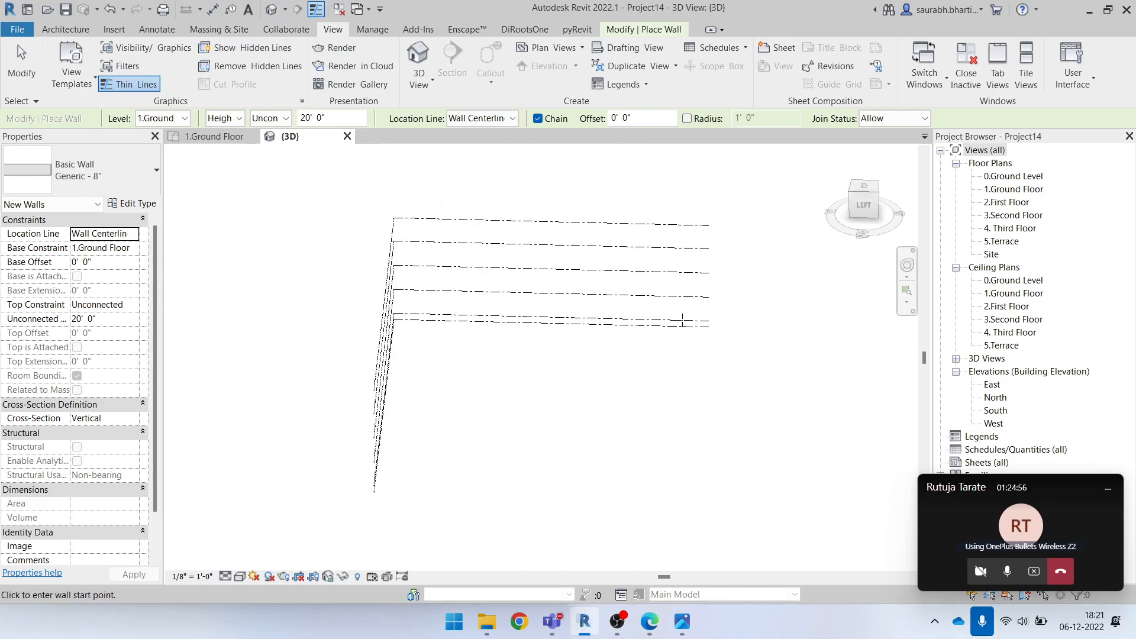
Switch the Navigation Bar off in the 3D view and back on
{"action": "left_click", "coordinate": [1092, 85]}
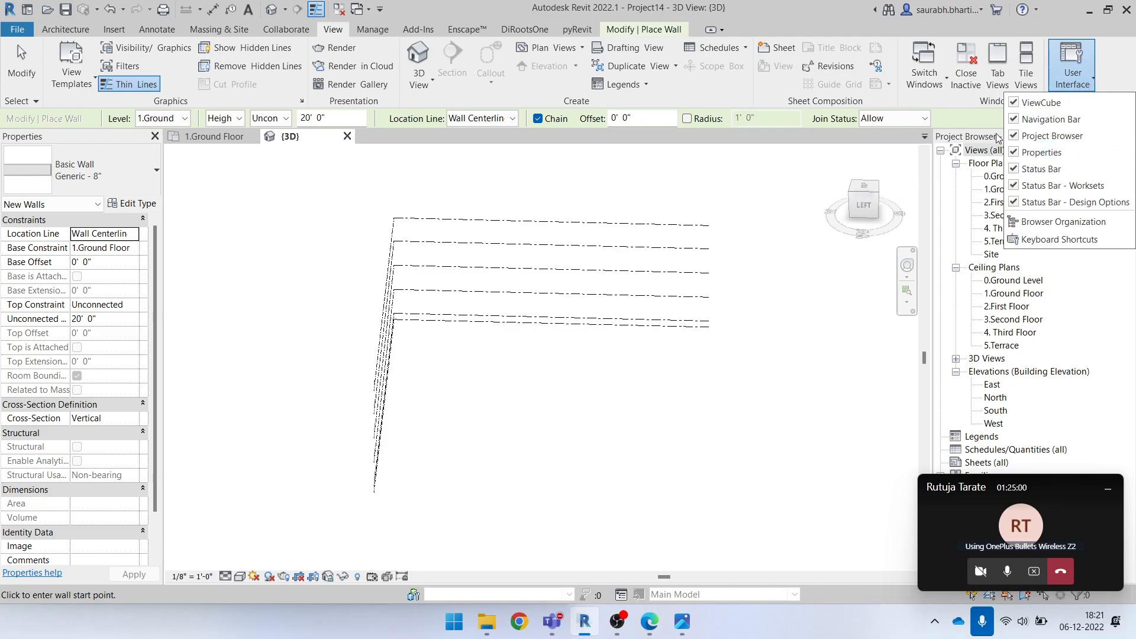
{"action": "left_click", "coordinate": [1051, 119]}
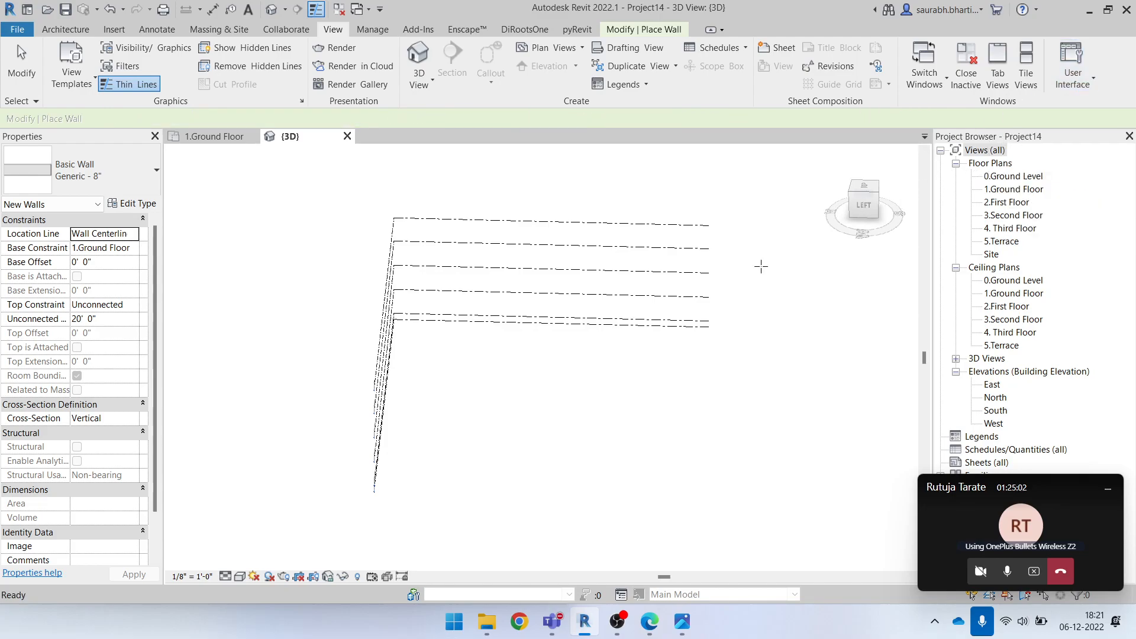
{"action": "left_click", "coordinate": [1086, 84]}
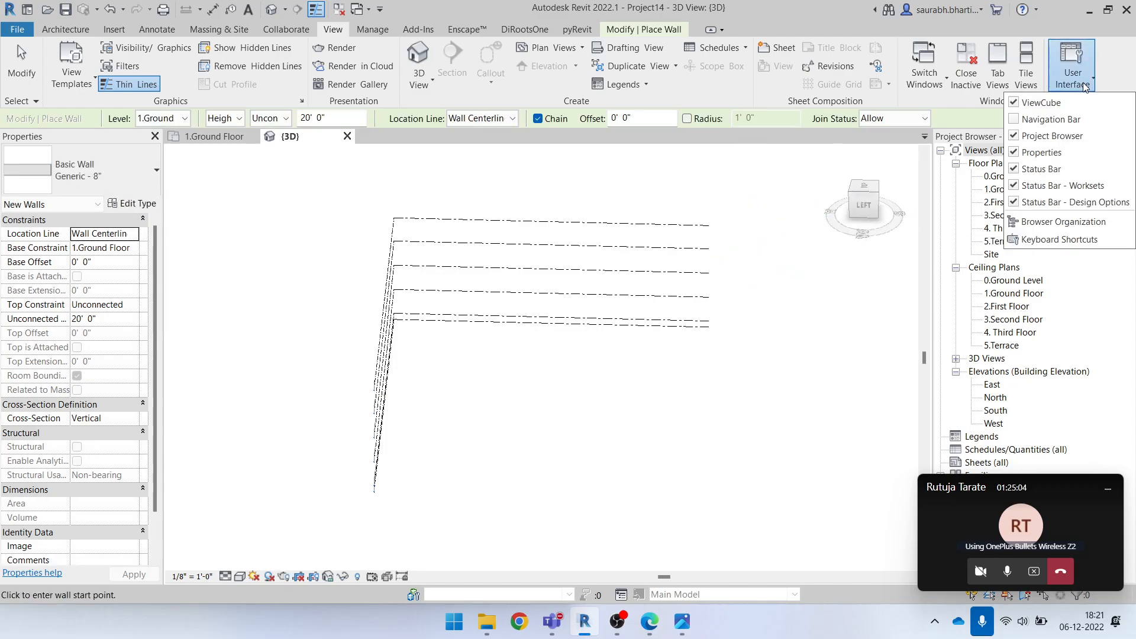
{"action": "left_click", "coordinate": [1051, 118]}
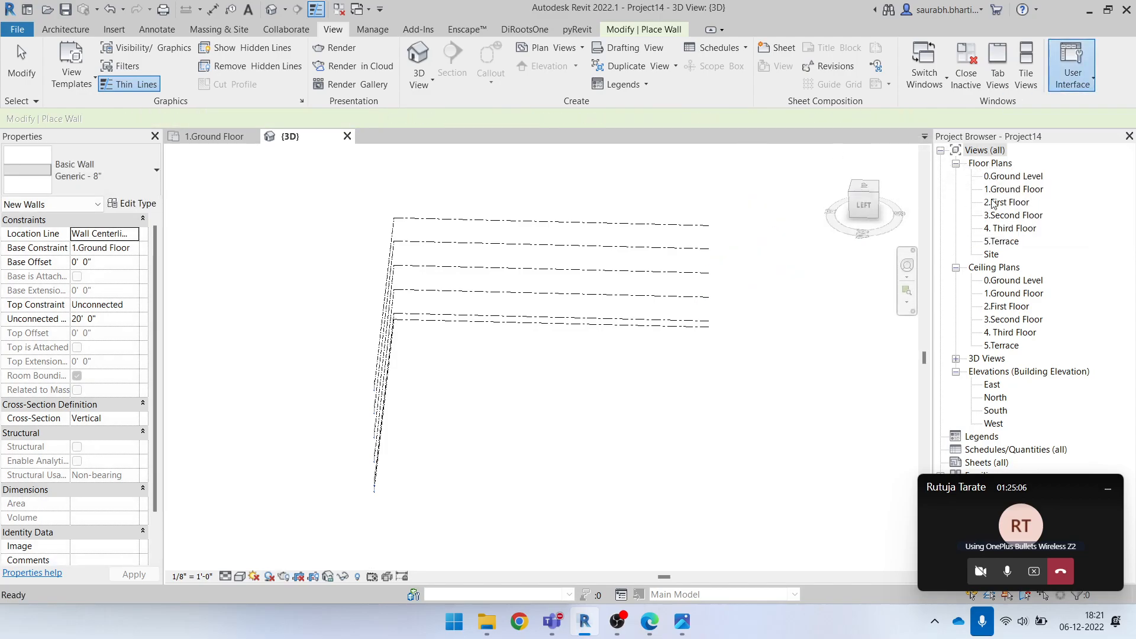
Switch the ViewCube off in the 3D view and back on
{"action": "left_click", "coordinate": [1073, 68]}
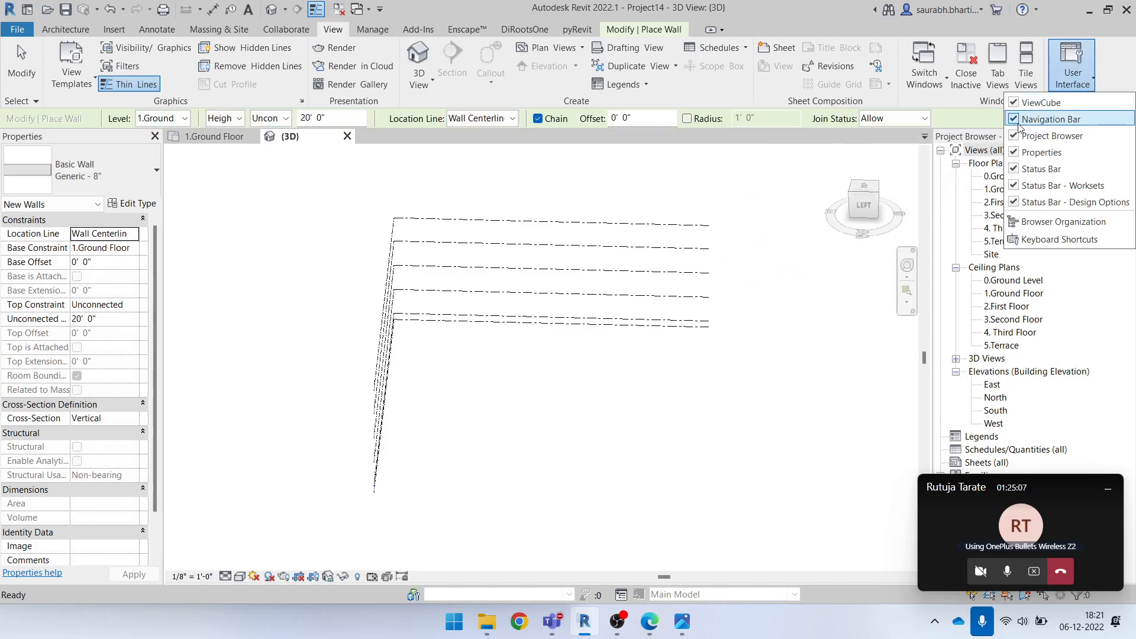
{"action": "left_click", "coordinate": [1016, 103]}
{"action": "left_click", "coordinate": [1036, 103]}
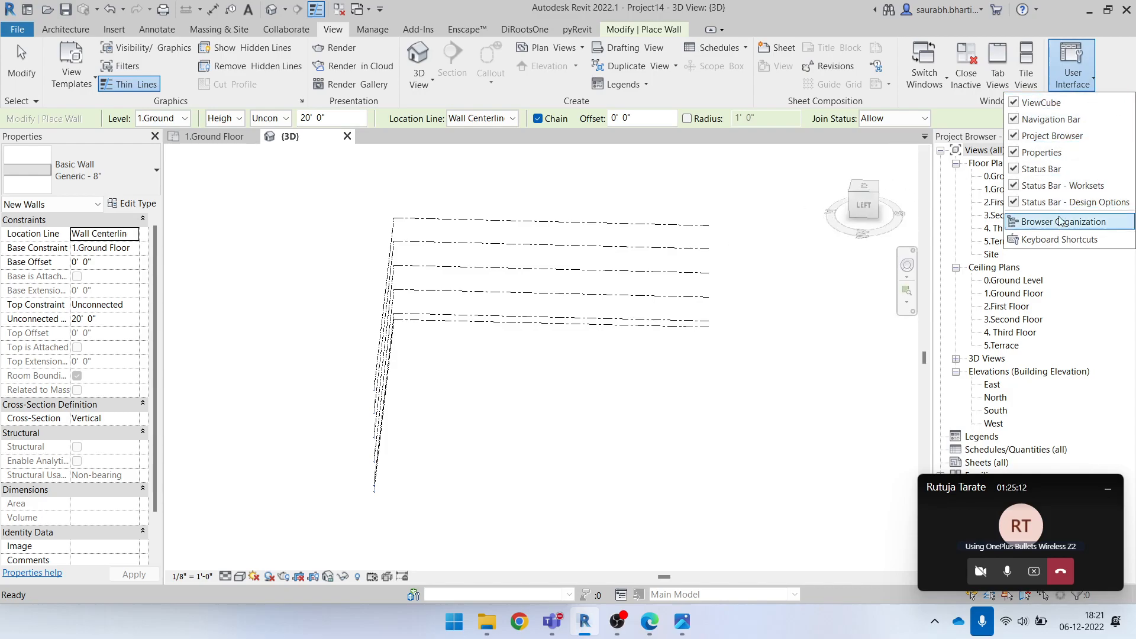
{"action": "left_click", "coordinate": [1069, 77]}
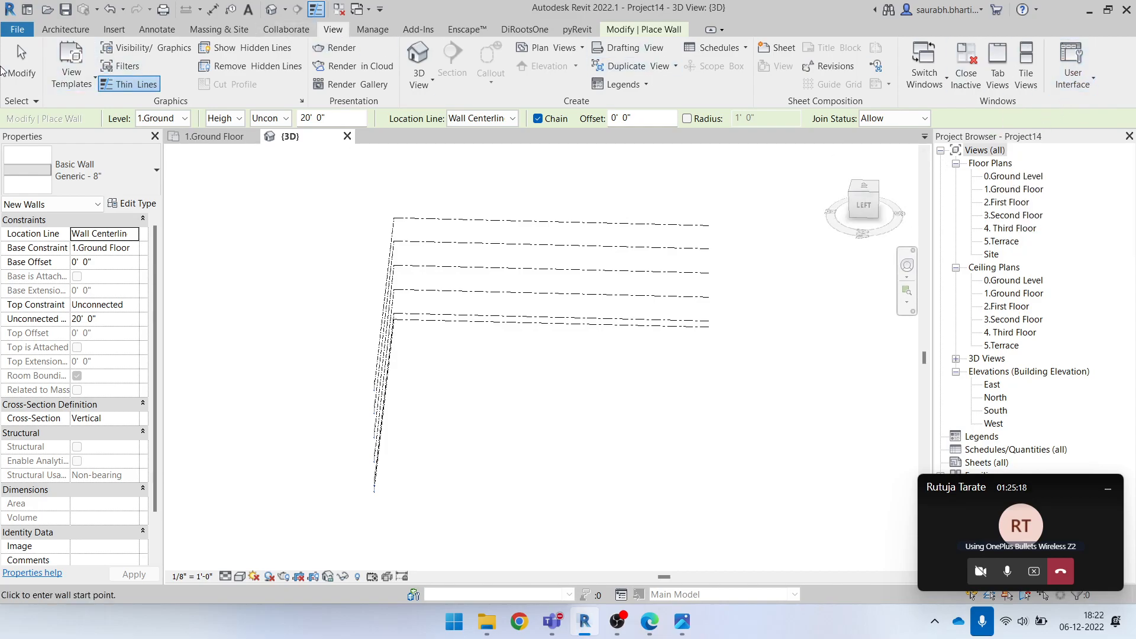
Open the 1.Ground Floor plan view showing the bedroom, kitchen and living room
{"action": "left_click", "coordinate": [65, 29]}
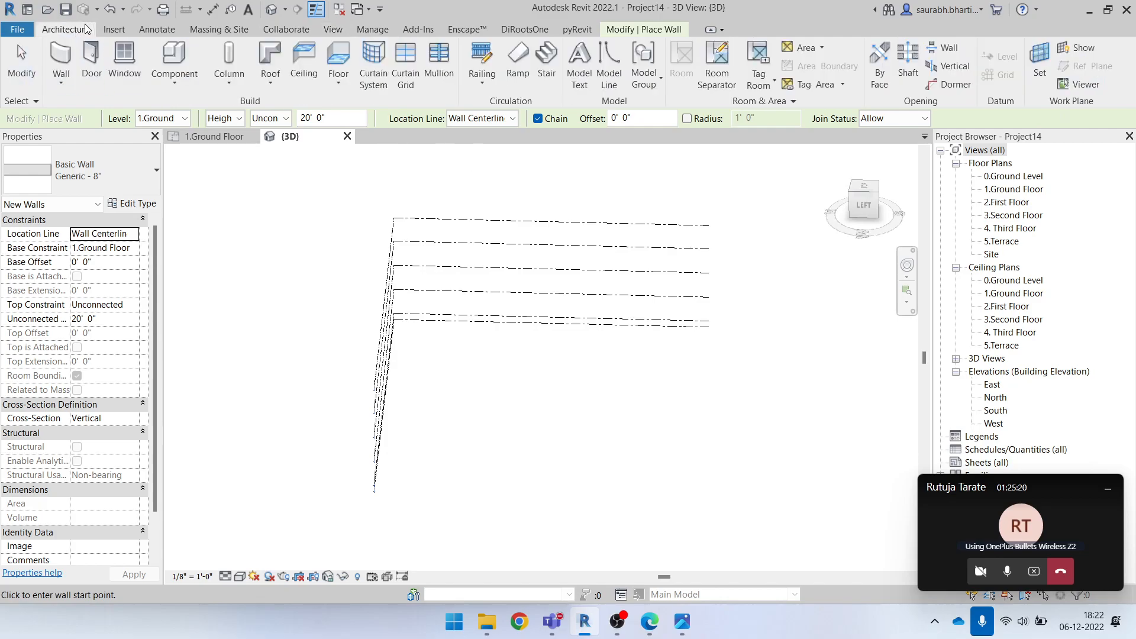
{"action": "double_click", "coordinate": [1022, 191]}
{"action": "scroll", "coordinate": [543, 255], "scroll_direction": "down", "scroll_amount": 3}
{"action": "middle_click_drag", "start_coordinate": [641, 307], "coordinate": [385, 258]}
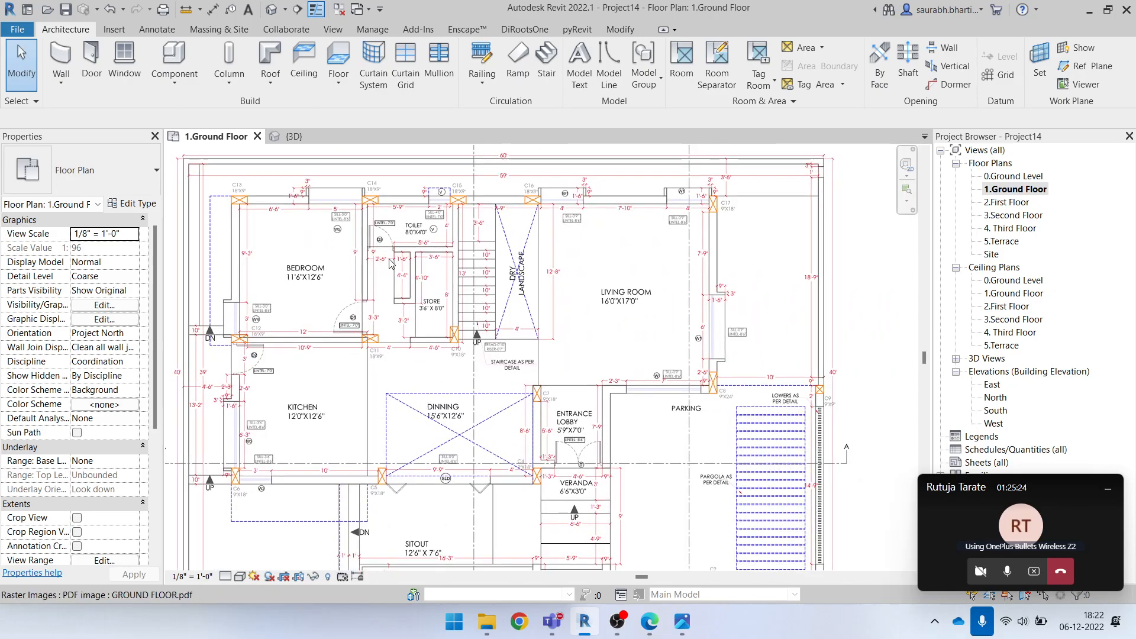
Start the Wall tool with the Generic - 8" type and duplicate that type as Generic - 9"
{"action": "left_click", "coordinate": [61, 59]}
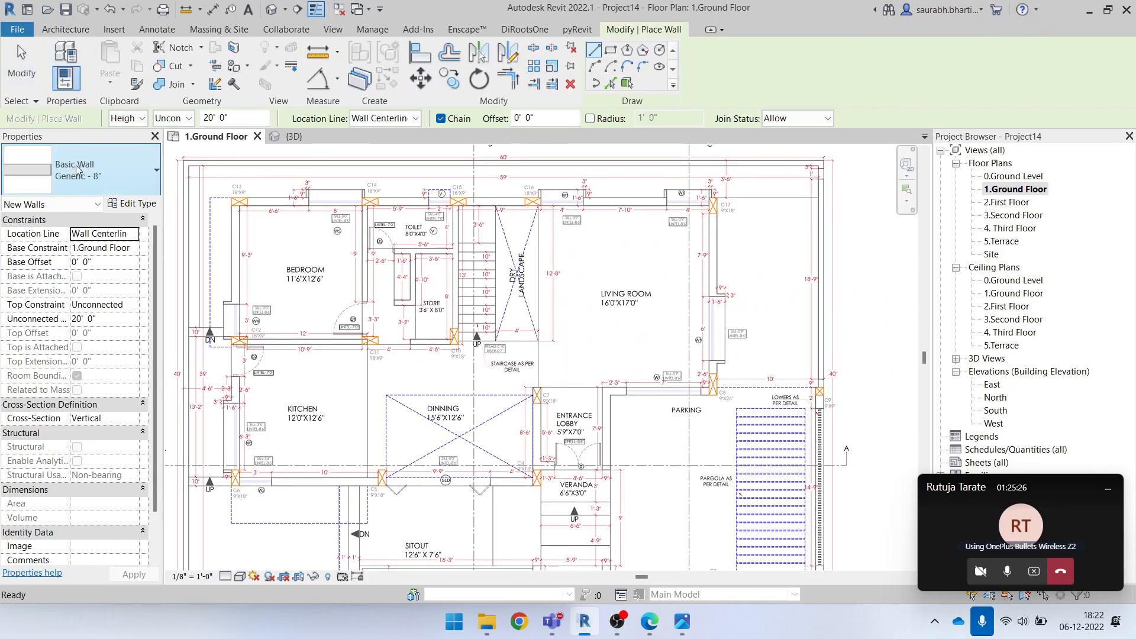
{"action": "left_click", "coordinate": [103, 174]}
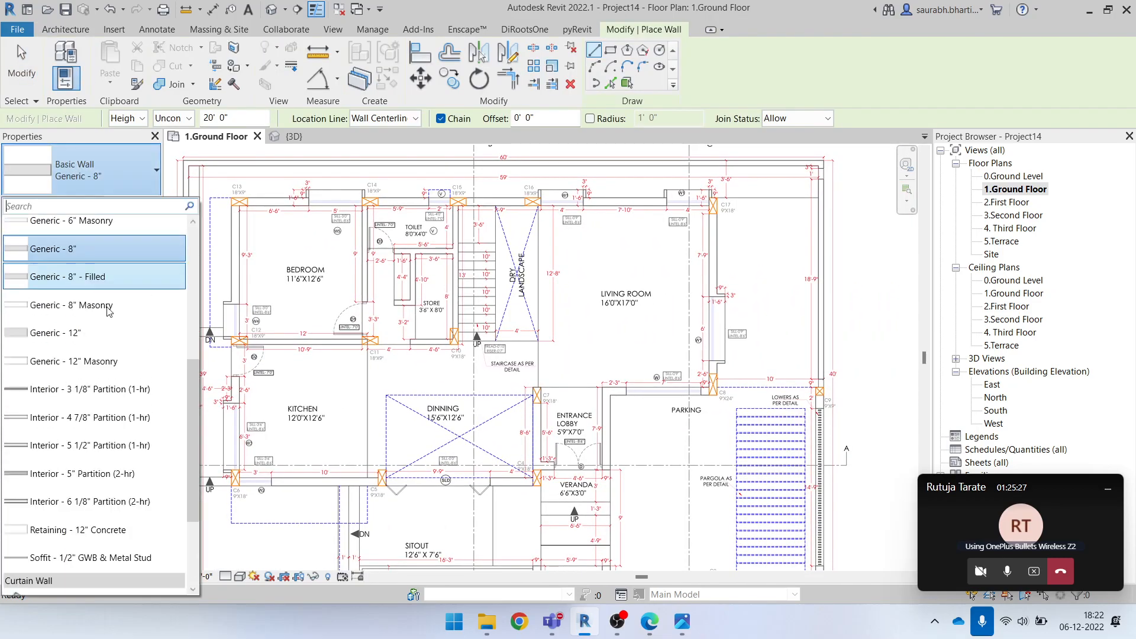
{"action": "left_click", "coordinate": [95, 249]}
{"action": "left_click", "coordinate": [130, 204]}
{"action": "left_click", "coordinate": [919, 144]}
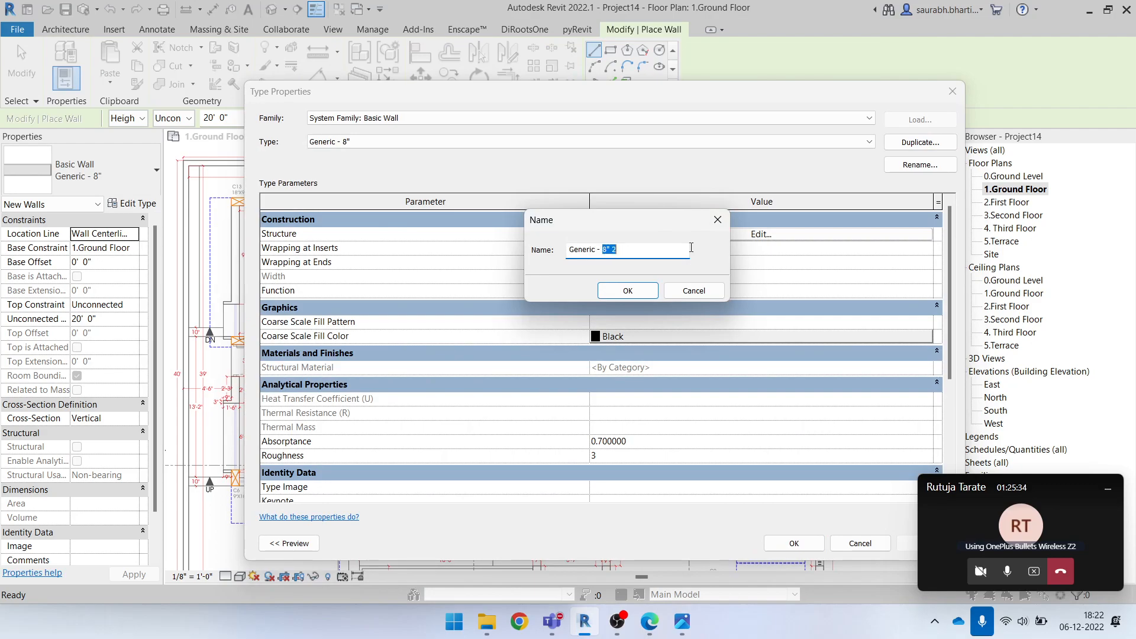
{"action": "left_click", "coordinate": [627, 291]}
Set the structure layer thickness of the Generic - 9" wall type to 9" and apply the type
{"action": "left_click", "coordinate": [755, 234]}
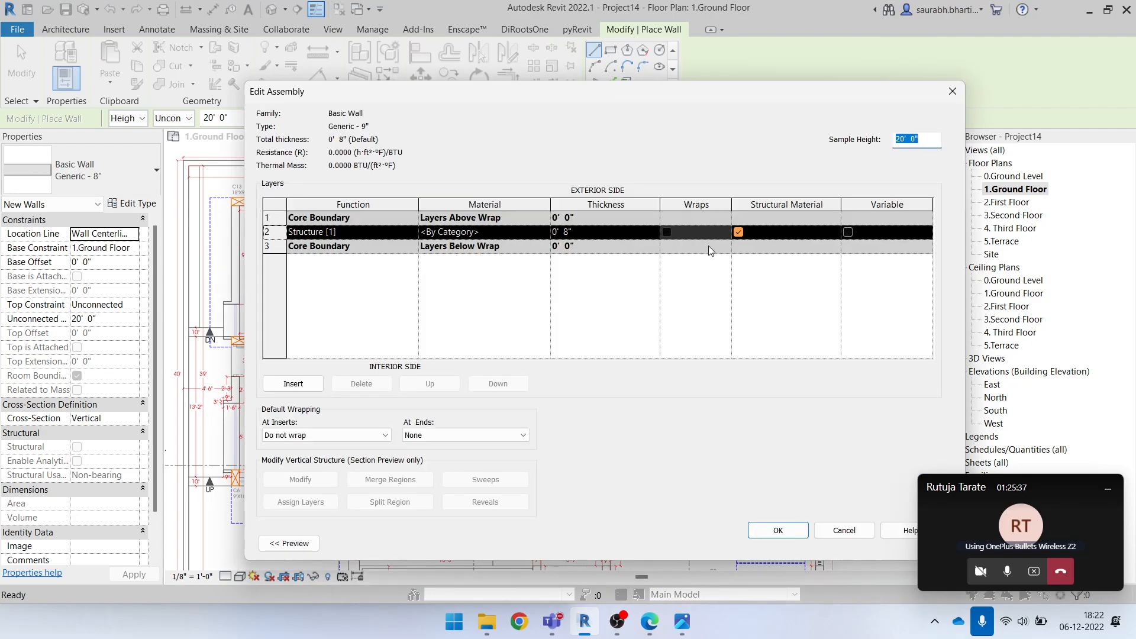
{"action": "left_click", "coordinate": [953, 91]}
{"action": "left_click", "coordinate": [767, 238]}
{"action": "left_click", "coordinate": [565, 236]}
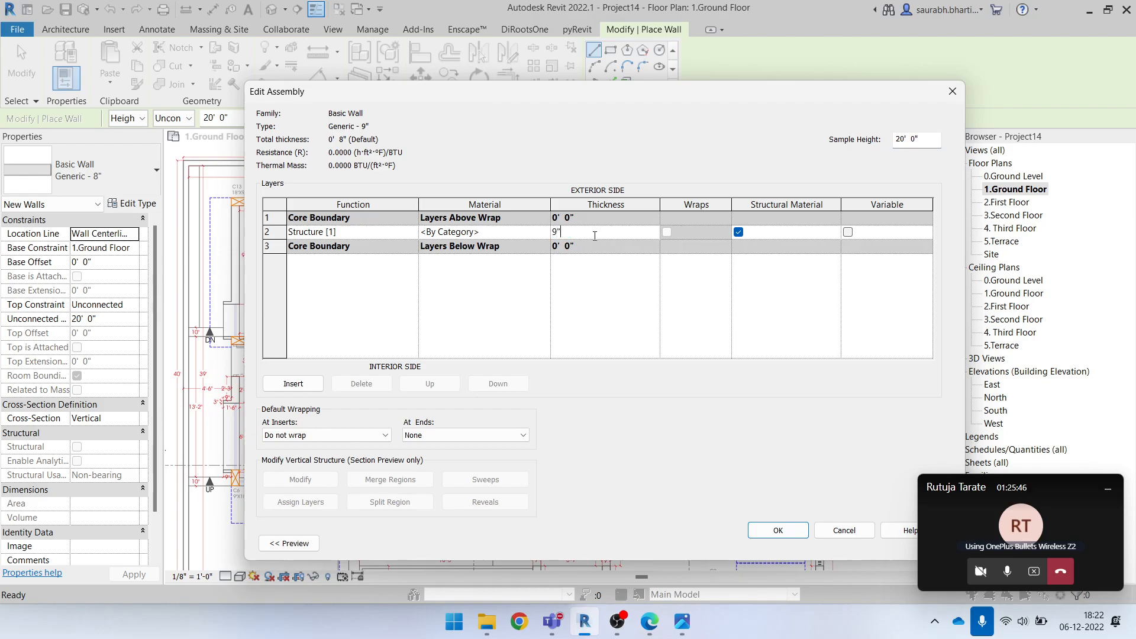
{"action": "left_click", "coordinate": [756, 529]}
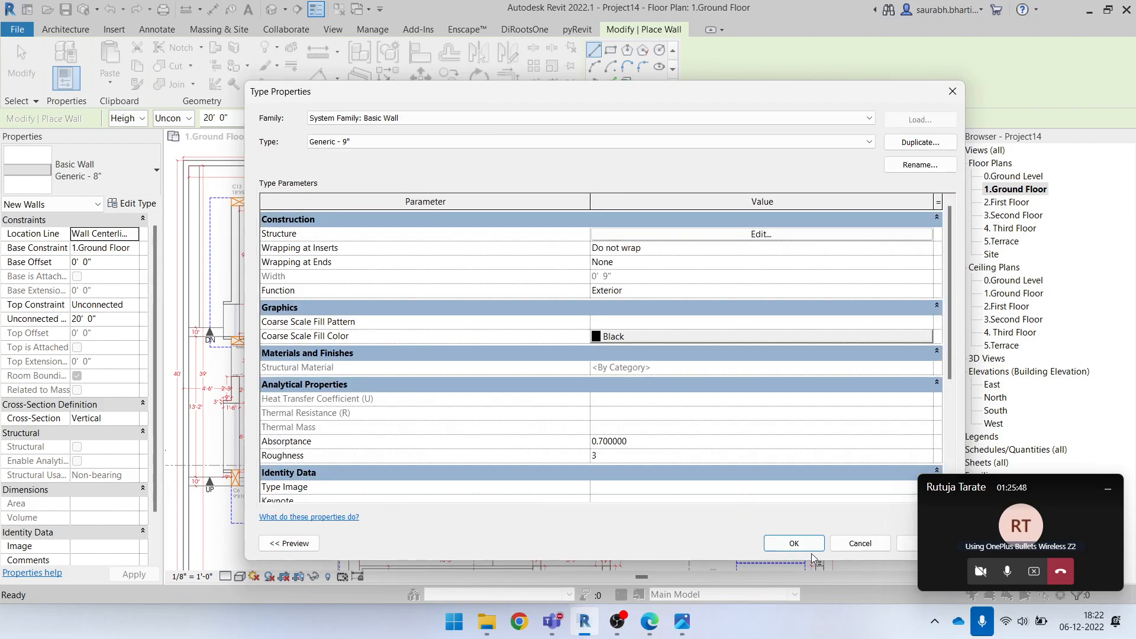
{"action": "left_click", "coordinate": [799, 544]}
Set the new wall's top constraint to Up to level: 2.First Floor
{"action": "scroll", "coordinate": [449, 371], "scroll_direction": "down", "scroll_amount": 2}
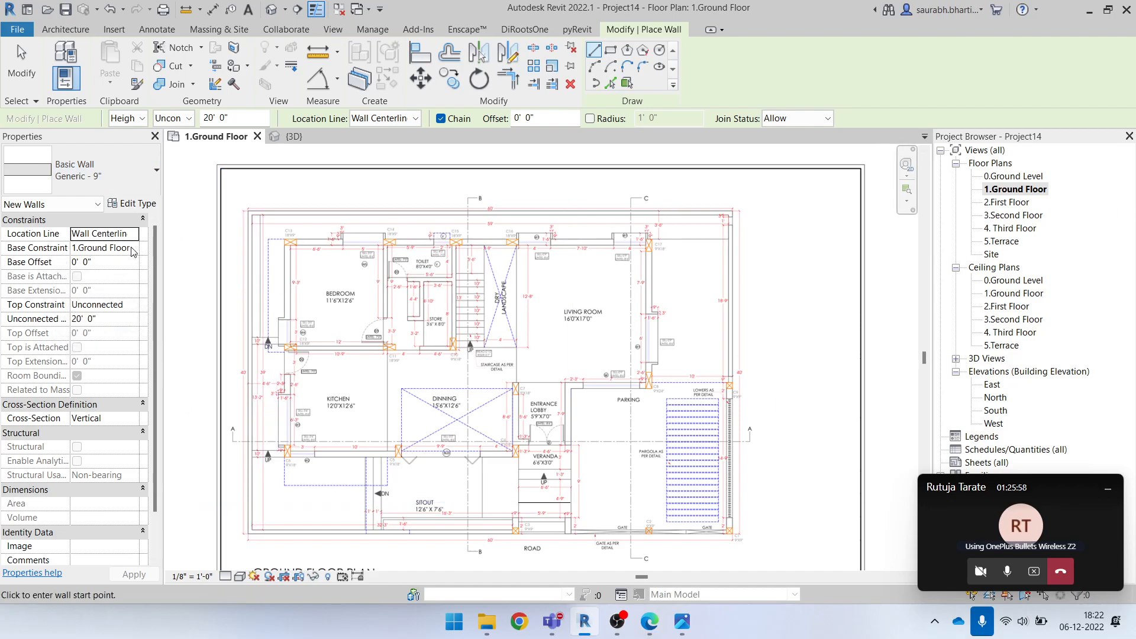
{"action": "left_click", "coordinate": [187, 121]}
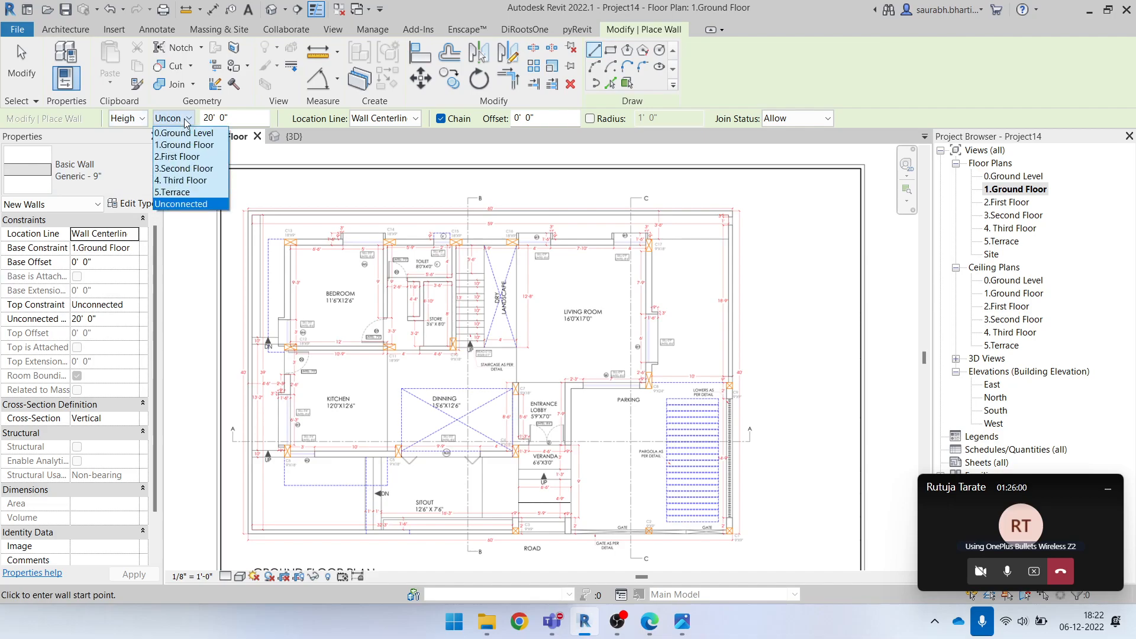
{"action": "left_click", "coordinate": [187, 122]}
{"action": "left_click", "coordinate": [187, 121]}
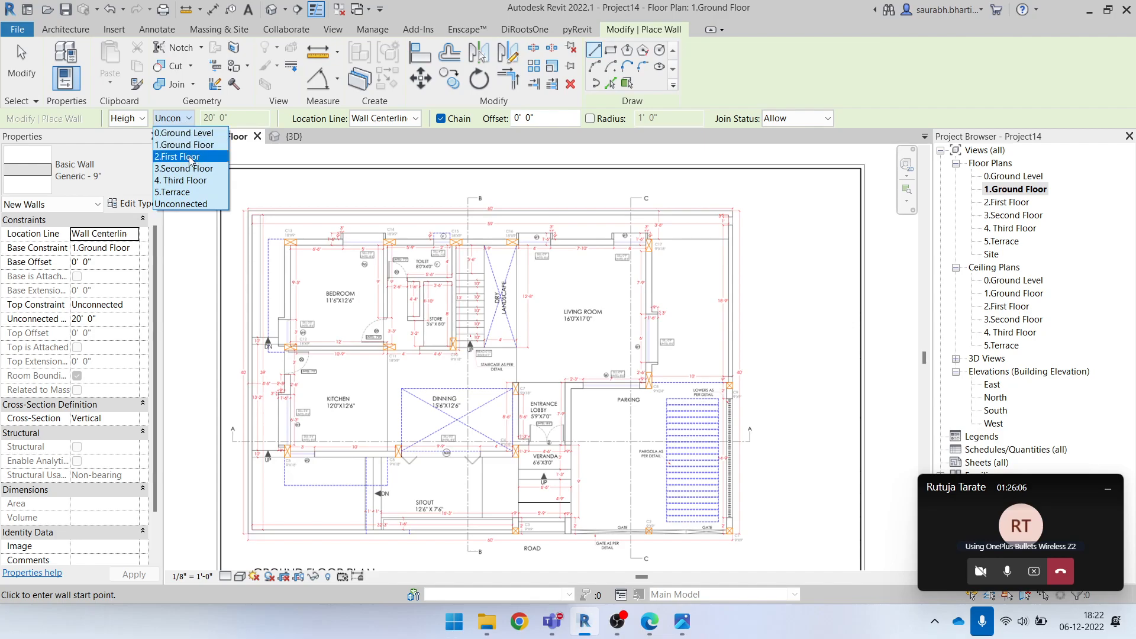
{"action": "left_click", "coordinate": [183, 122]}
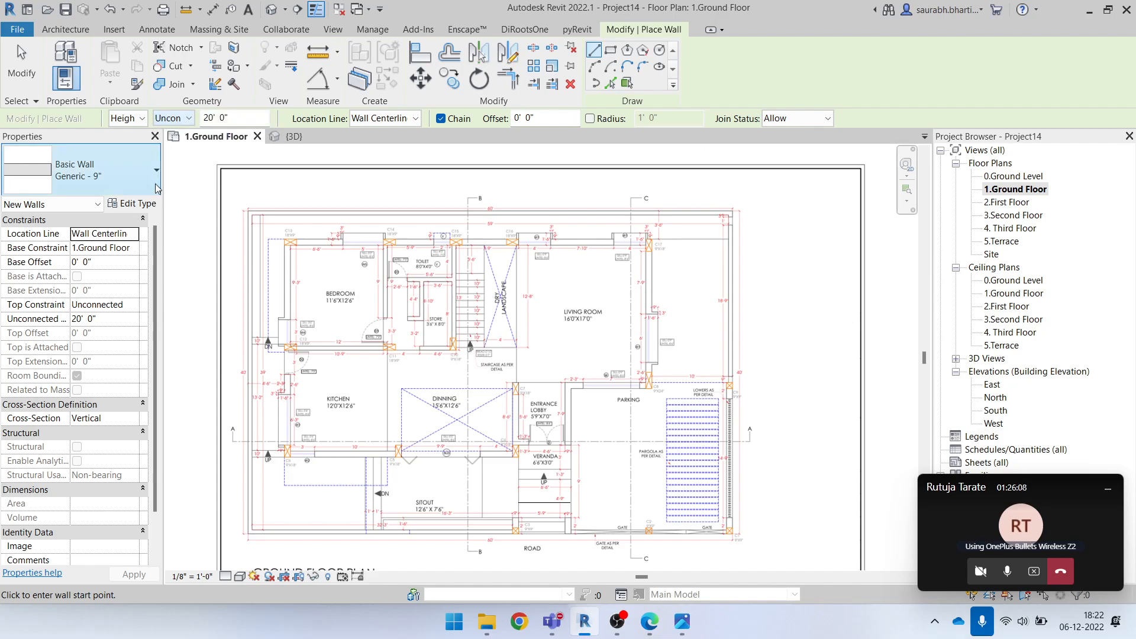
{"action": "left_click", "coordinate": [132, 249]}
{"action": "left_click", "coordinate": [133, 250]}
{"action": "left_click", "coordinate": [134, 249]}
{"action": "left_click", "coordinate": [133, 306]}
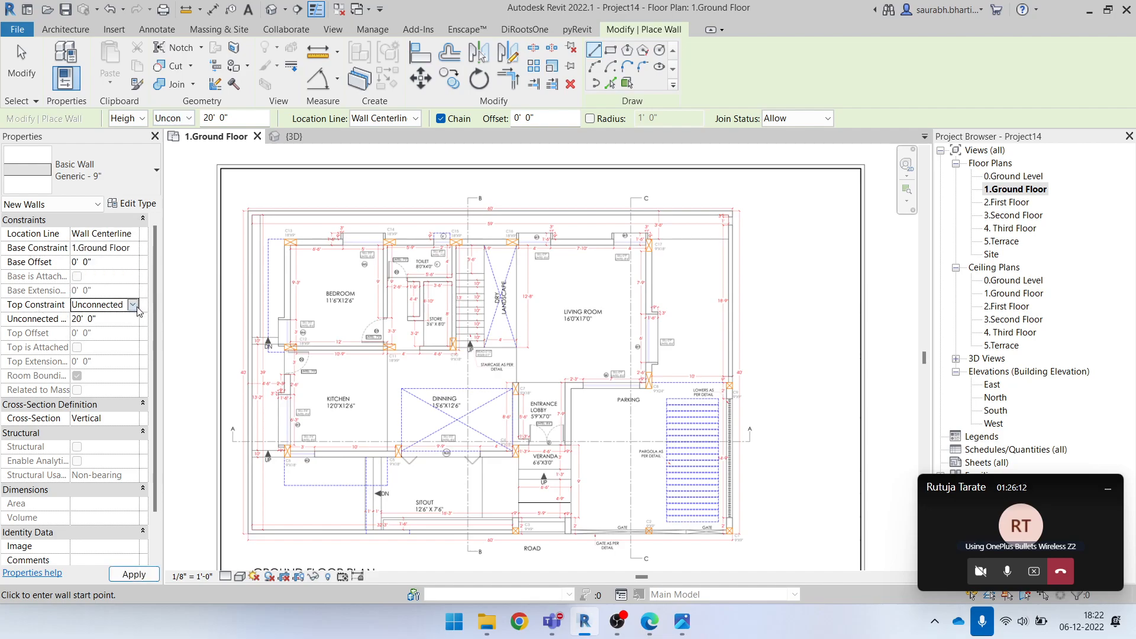
{"action": "left_click", "coordinate": [133, 305]}
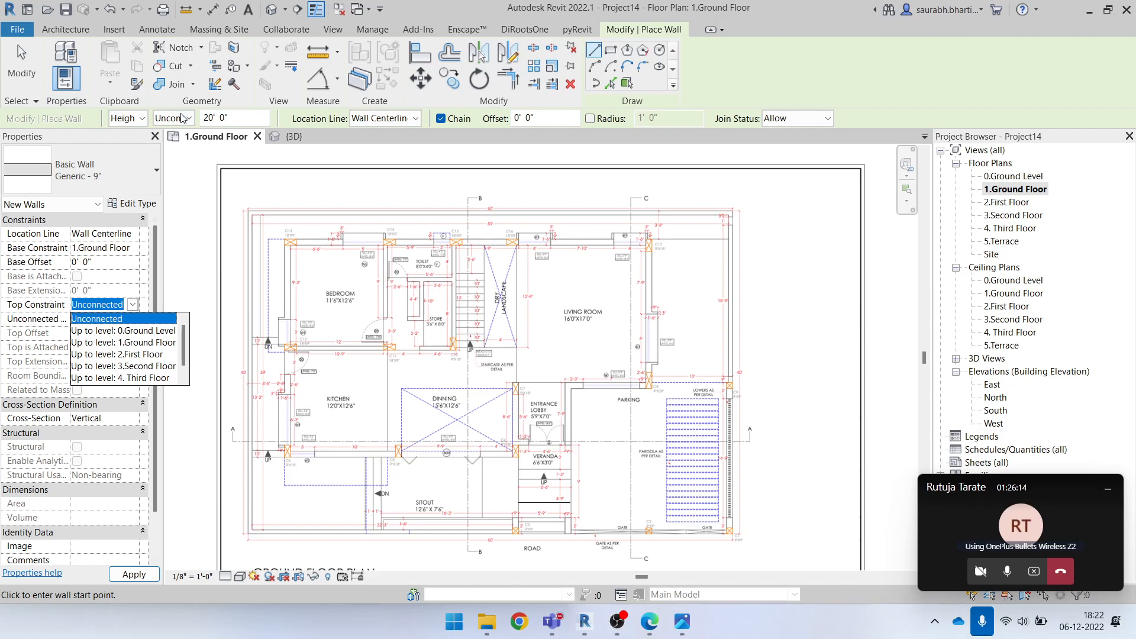
{"action": "left_click", "coordinate": [145, 355]}
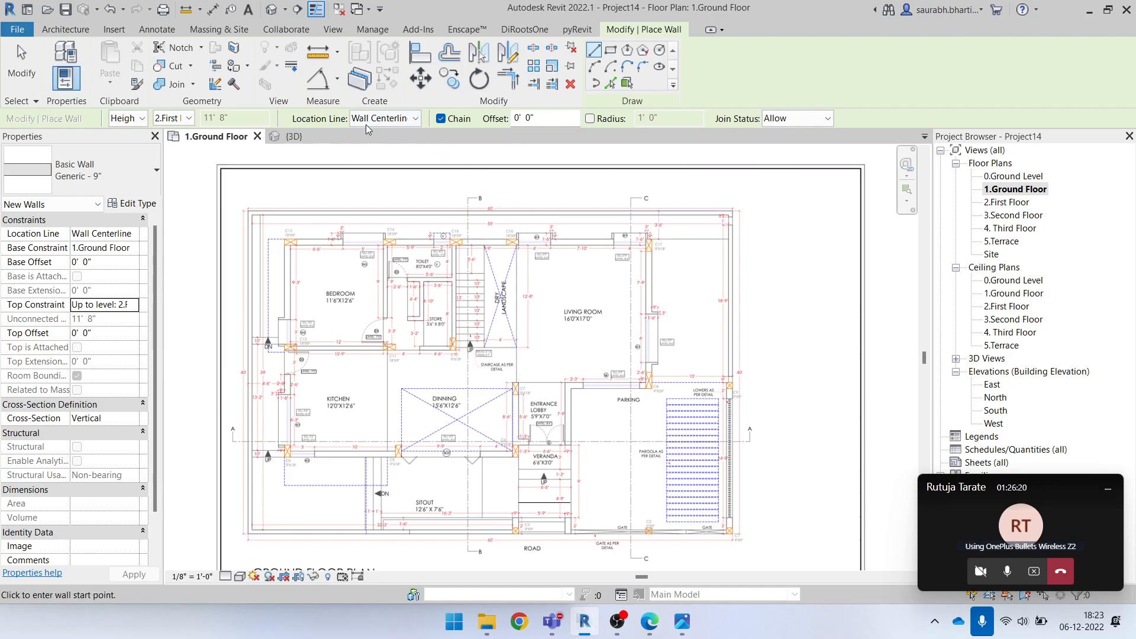
{"action": "scroll", "coordinate": [315, 204], "scroll_direction": "up", "scroll_amount": 1}
{"action": "scroll", "coordinate": [315, 204], "scroll_direction": "up", "scroll_amount": 4}
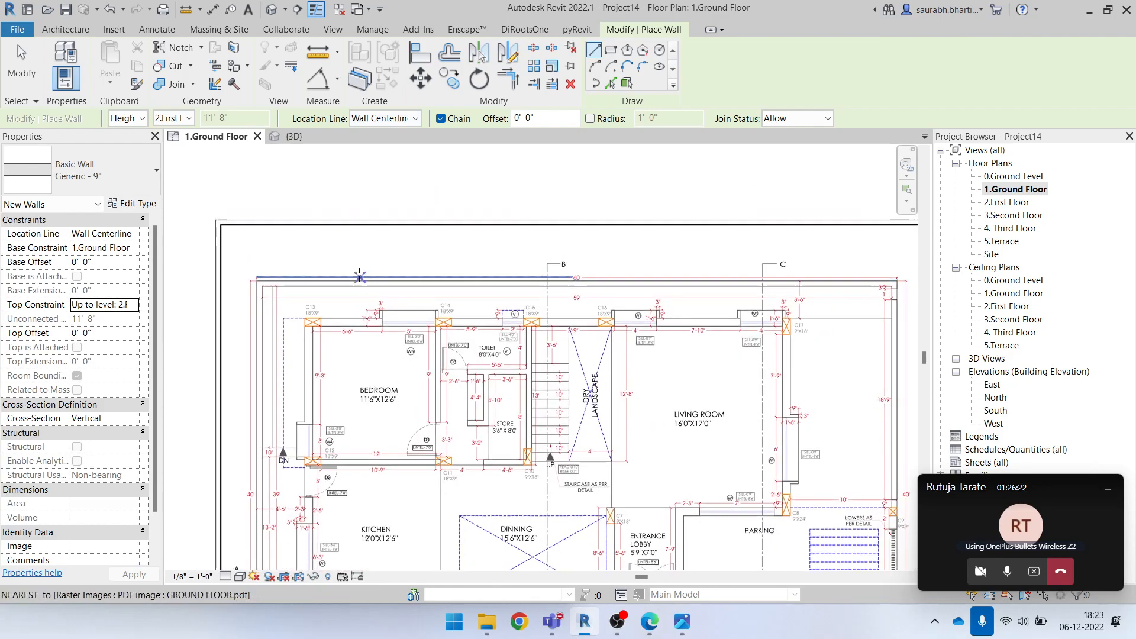
{"action": "left_click", "coordinate": [325, 237]}
{"action": "scroll", "coordinate": [379, 240], "scroll_direction": "up", "scroll_amount": 4}
{"action": "middle_click_drag", "start_coordinate": [338, 235], "coordinate": [477, 229]}
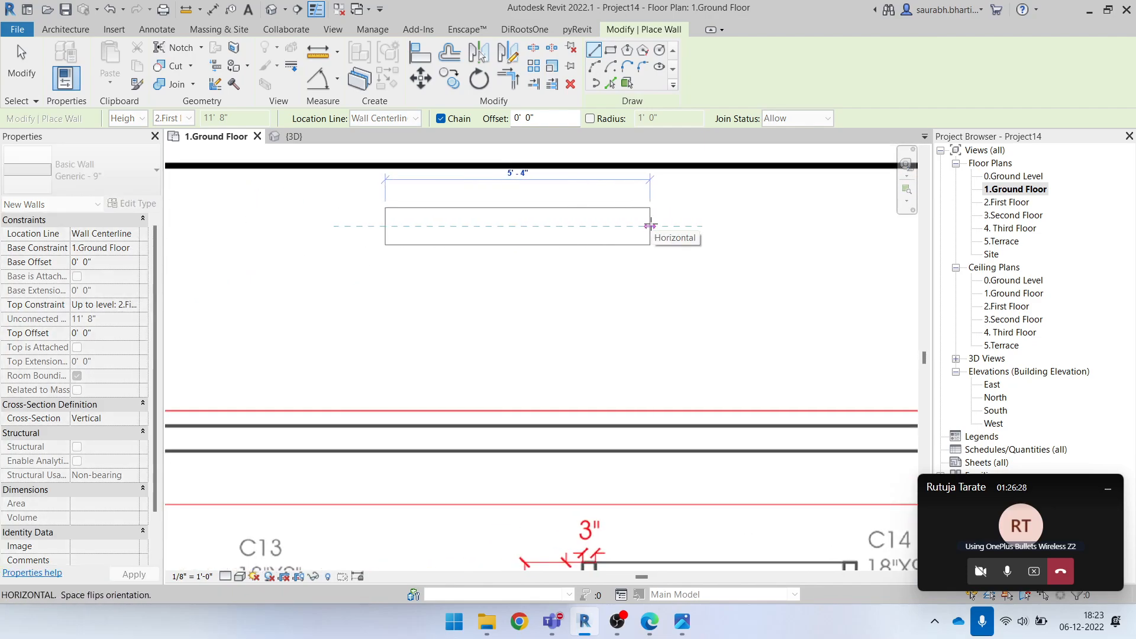
{"action": "scroll", "coordinate": [650, 225], "scroll_direction": "down", "scroll_amount": 2}
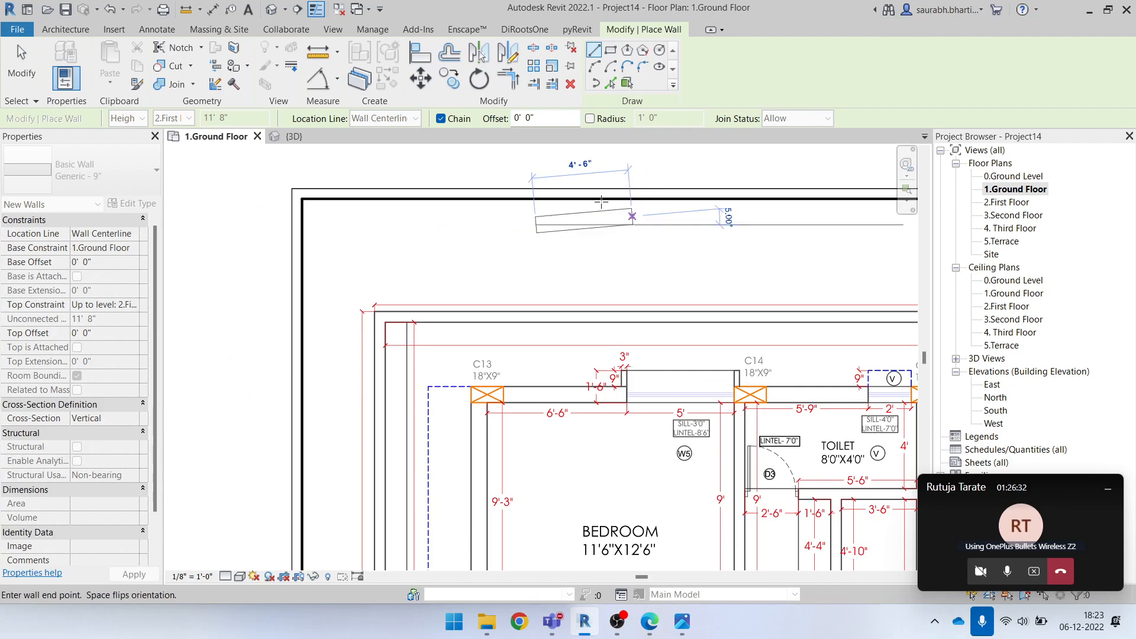
{"action": "scroll", "coordinate": [608, 232], "scroll_direction": "up", "scroll_amount": 3}
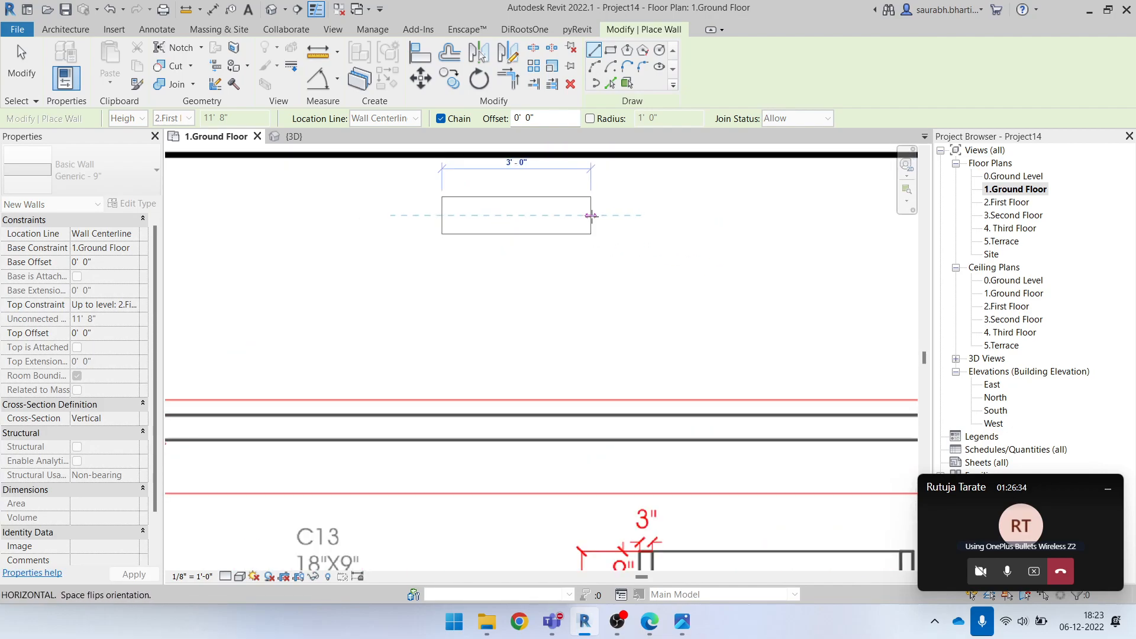
{"action": "key", "text": "Escape"}
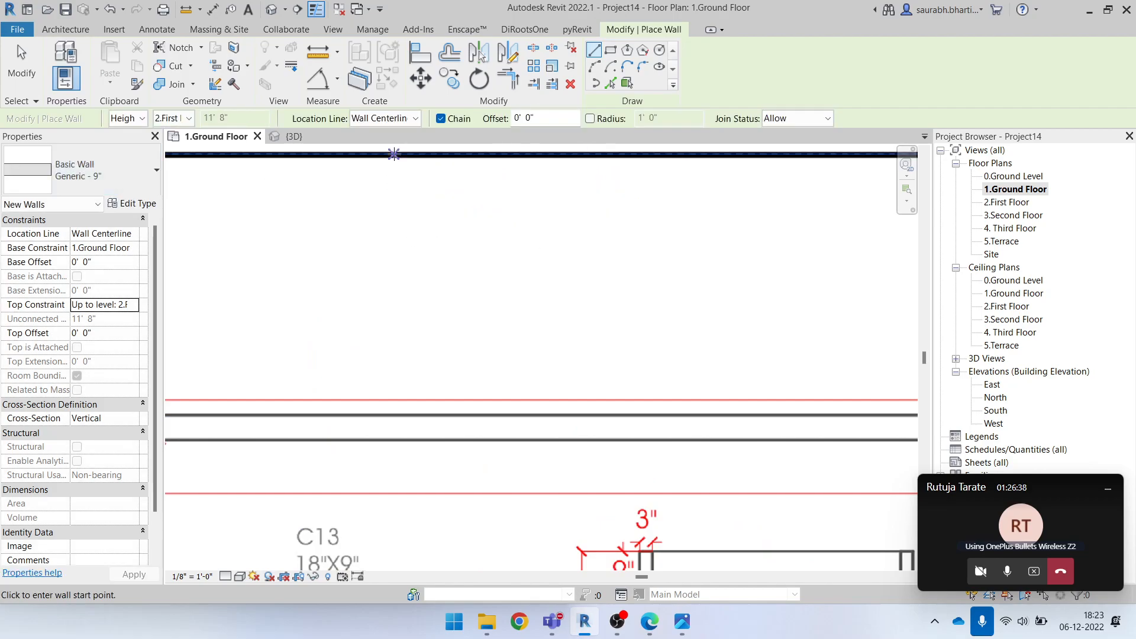
Set the new wall's location line to Finish Face: Exterior
{"action": "left_click", "coordinate": [395, 119]}
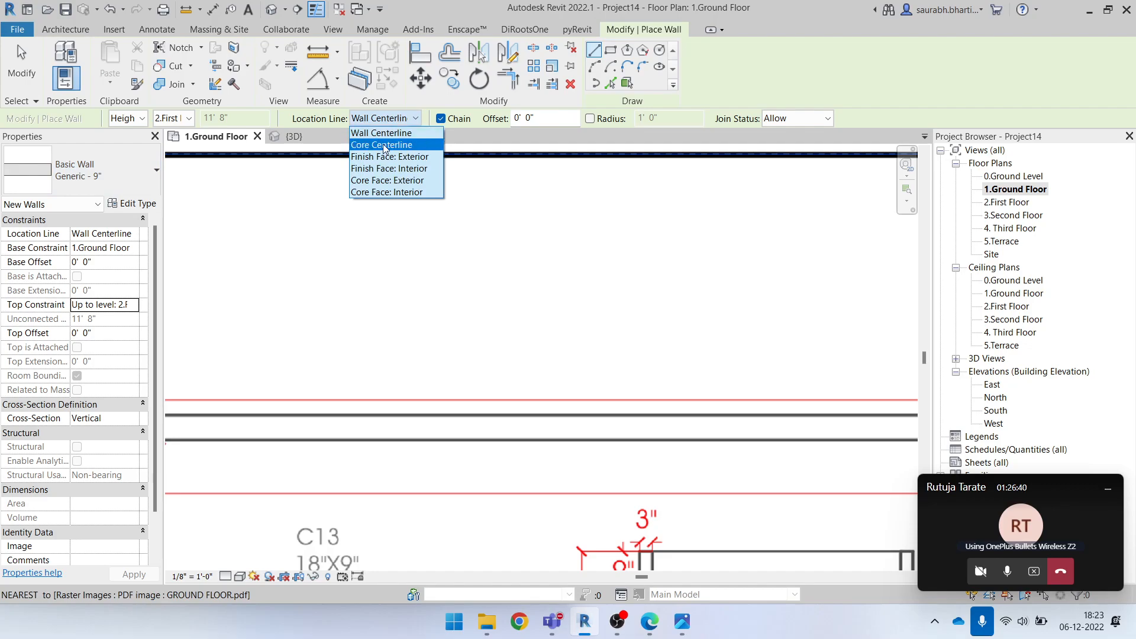
{"action": "left_click", "coordinate": [382, 119]}
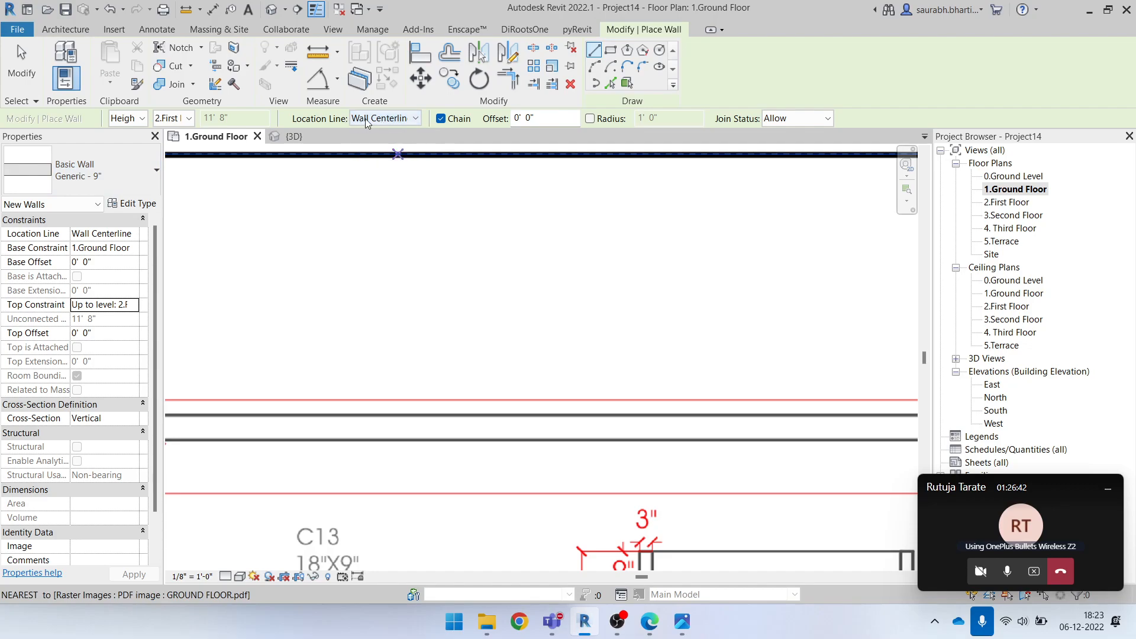
{"action": "left_click", "coordinate": [384, 119]}
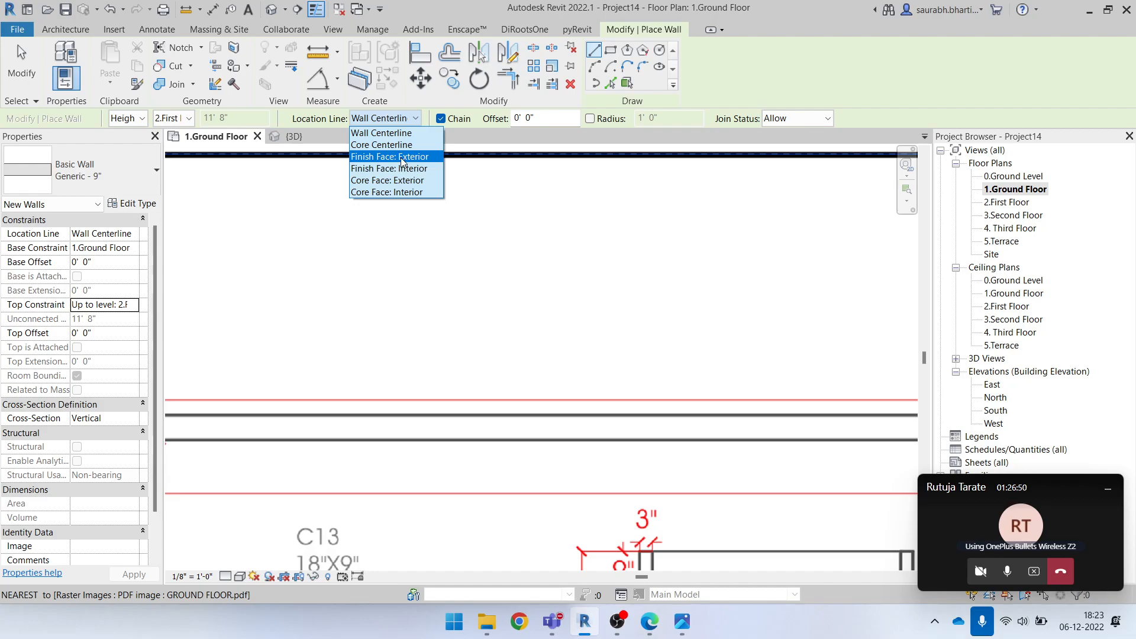
{"action": "left_click", "coordinate": [402, 157]}
Draw a horizontal wall about 45' 6" long along the plan's upper exterior edge, from the outer corner of column C13 to column C17
{"action": "scroll", "coordinate": [452, 228], "scroll_direction": "up", "scroll_amount": 5}
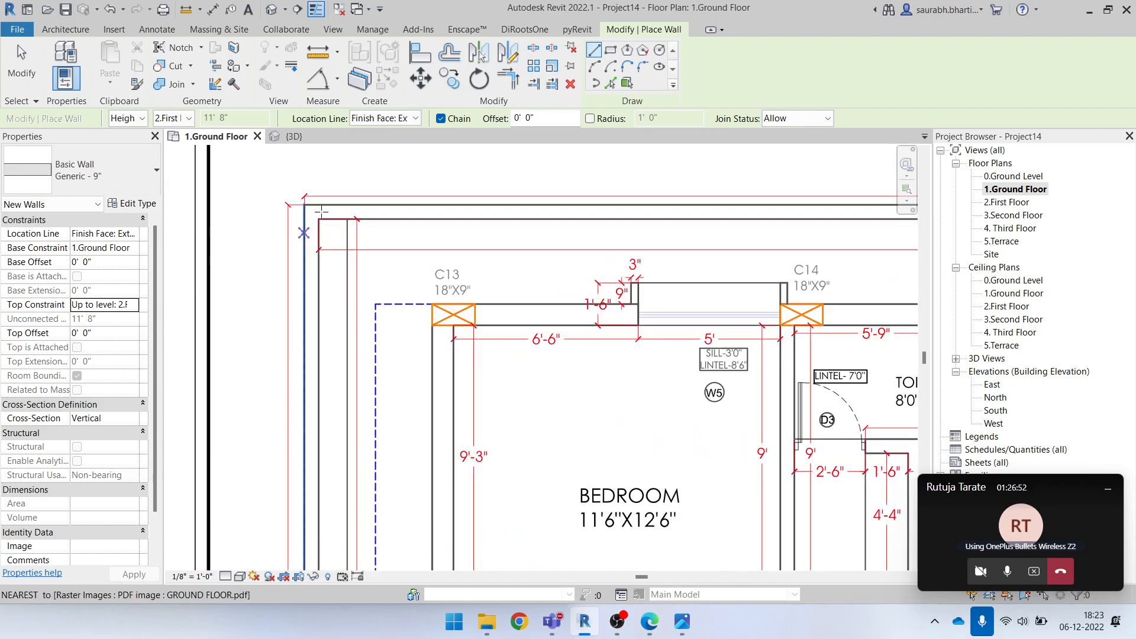
{"action": "scroll", "coordinate": [308, 208], "scroll_direction": "up", "scroll_amount": 3}
{"action": "middle_click_drag", "start_coordinate": [533, 382], "coordinate": [185, 270]}
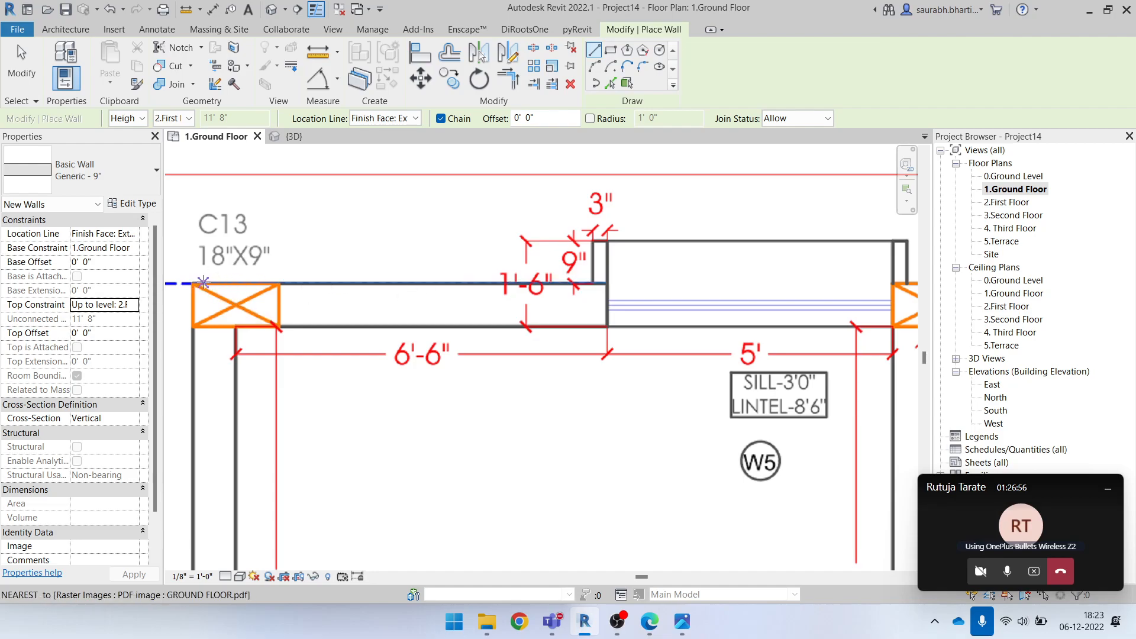
{"action": "left_click", "coordinate": [204, 282]}
{"action": "scroll", "coordinate": [447, 290], "scroll_direction": "down", "scroll_amount": 2}
{"action": "middle_click_drag", "start_coordinate": [651, 278], "coordinate": [243, 282]}
{"action": "scroll", "coordinate": [516, 264], "scroll_direction": "down", "scroll_amount": 1}
{"action": "scroll", "coordinate": [671, 271], "scroll_direction": "down", "scroll_amount": 2}
{"action": "middle_click_drag", "start_coordinate": [824, 273], "coordinate": [652, 276]}
{"action": "scroll", "coordinate": [670, 277], "scroll_direction": "up", "scroll_amount": 4}
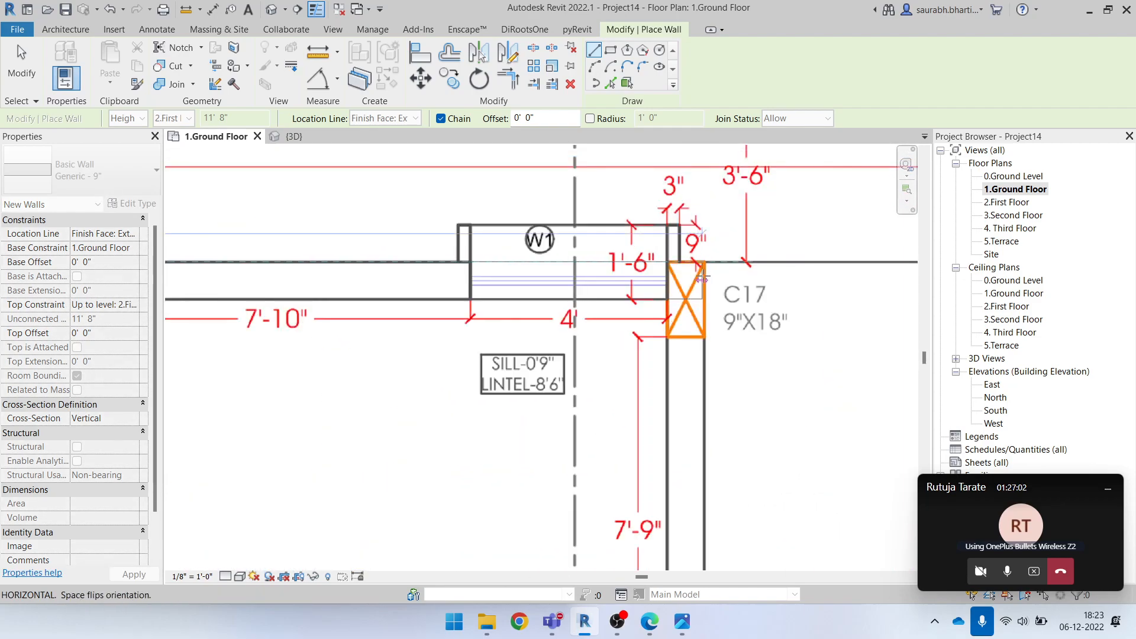
{"action": "scroll", "coordinate": [719, 288], "scroll_direction": "down", "scroll_amount": 3}
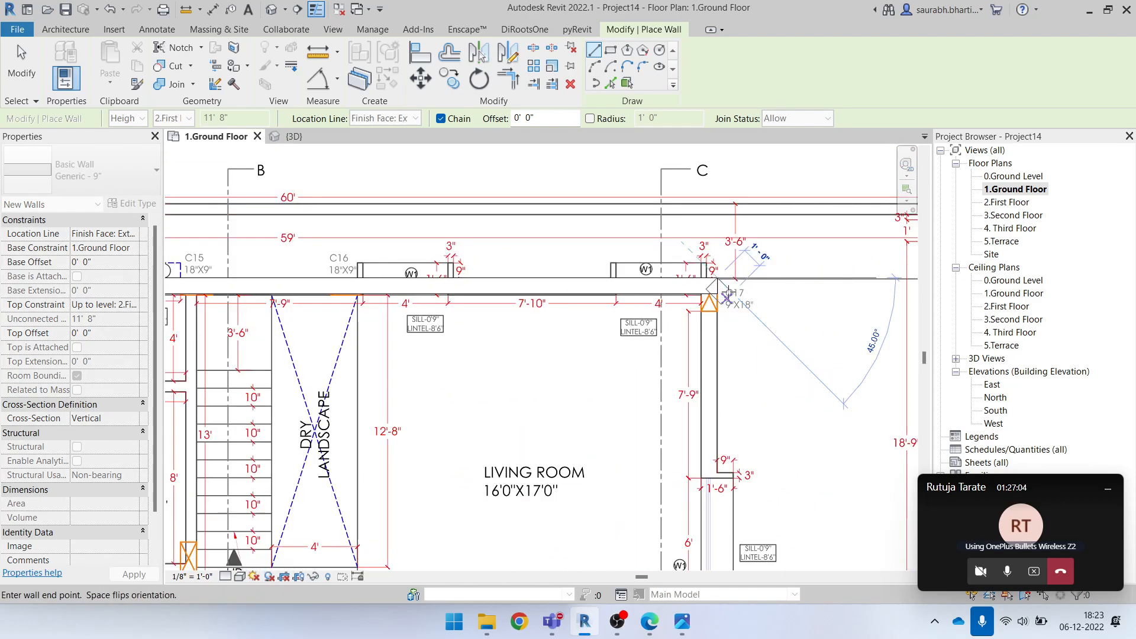
{"action": "left_click", "coordinate": [722, 292]}
{"action": "scroll", "coordinate": [714, 291], "scroll_direction": "down", "scroll_amount": 3}
{"action": "middle_click_drag", "start_coordinate": [622, 304], "coordinate": [812, 296]}
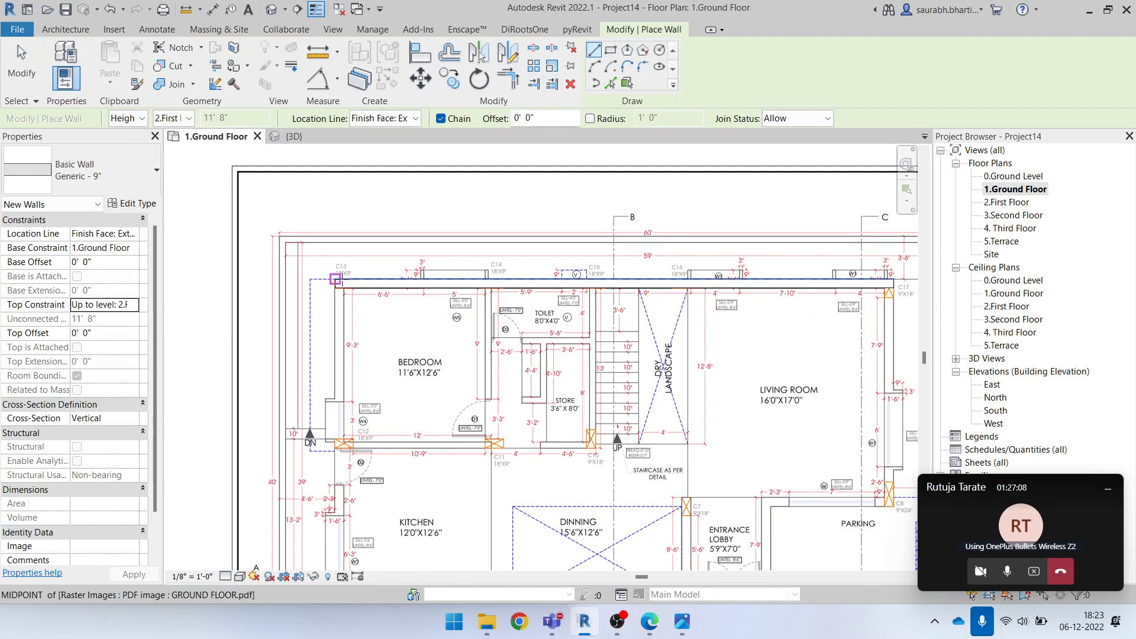
{"action": "key", "text": "Escape"}
{"action": "key", "text": "Escape"}
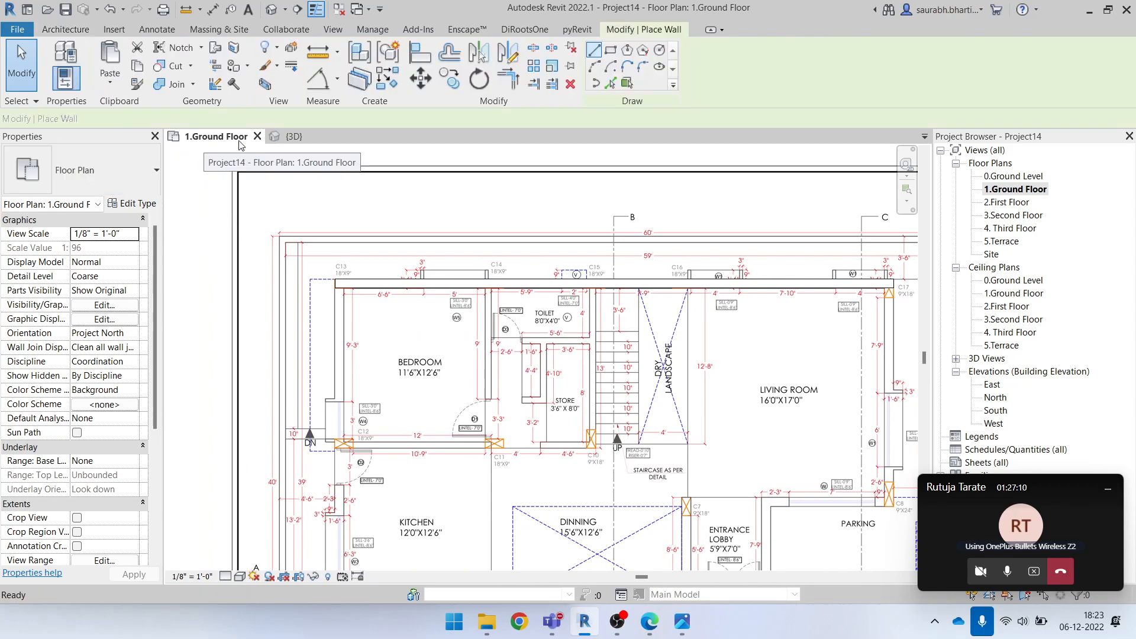
{"action": "key", "text": "w"}
{"action": "key", "text": "a"}
{"action": "scroll", "coordinate": [335, 287], "scroll_direction": "up", "scroll_amount": 3}
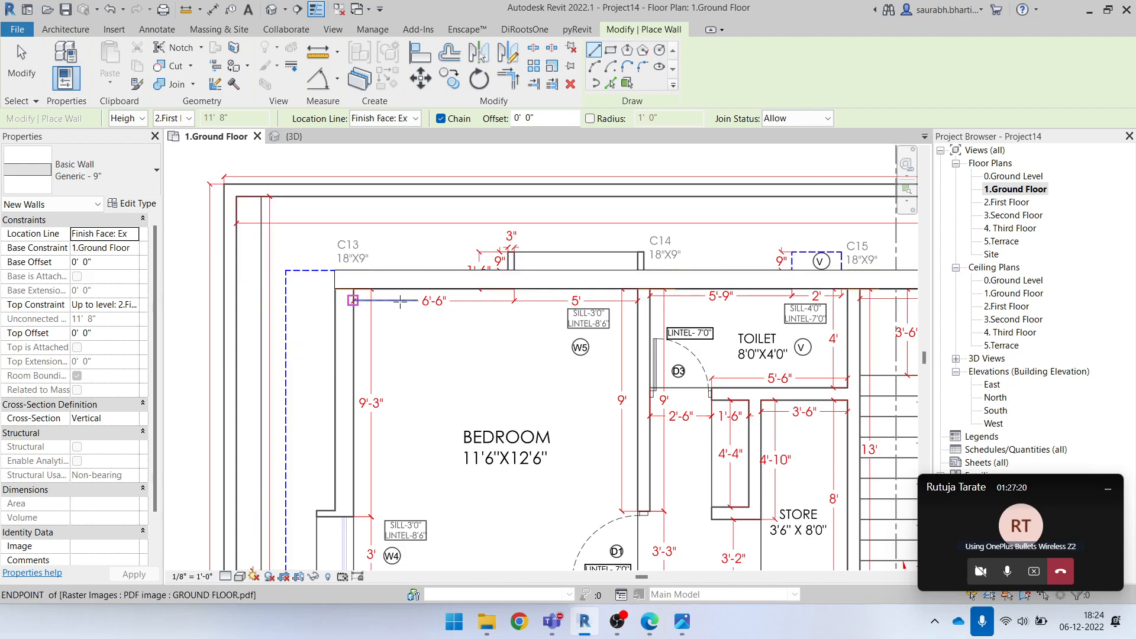
{"action": "key", "text": "Escape"}
{"action": "left_click", "coordinate": [455, 288]}
{"action": "key", "text": "Escape"}
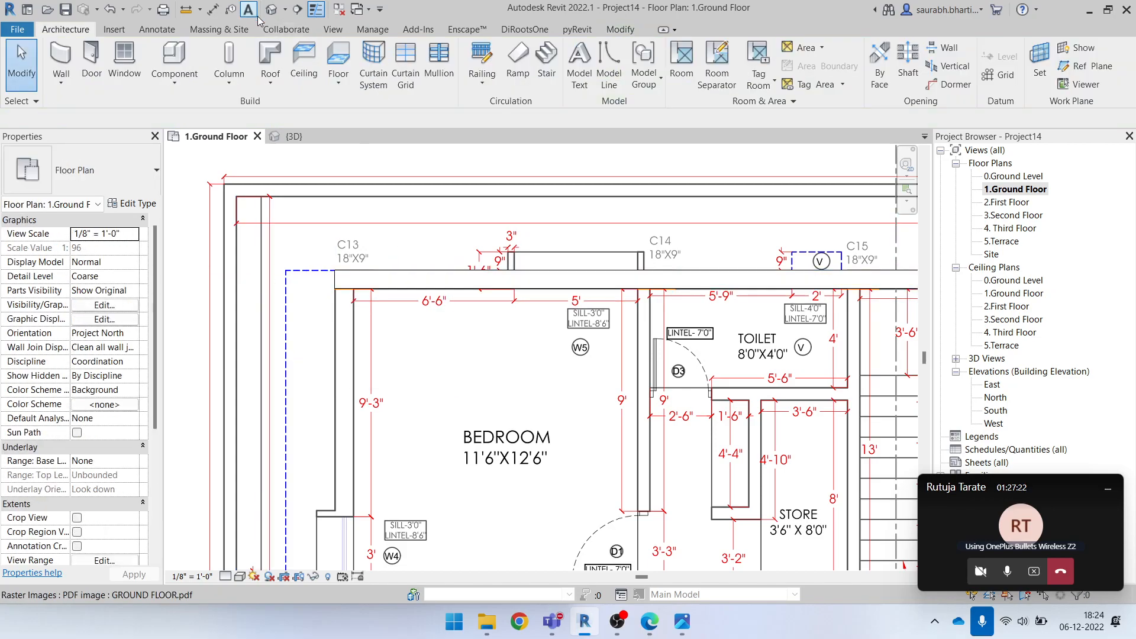
Examine the new exterior wall in the 3D view, checking its height against the floor levels from the front and at an angle
{"action": "left_click", "coordinate": [377, 280]}
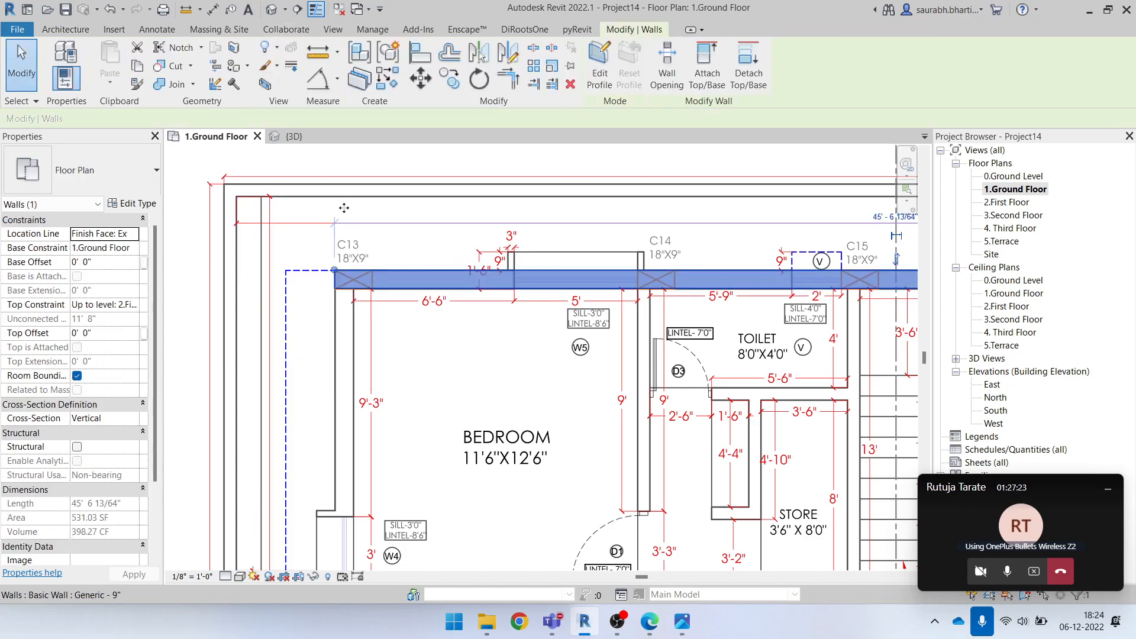
{"action": "left_click", "coordinate": [271, 11]}
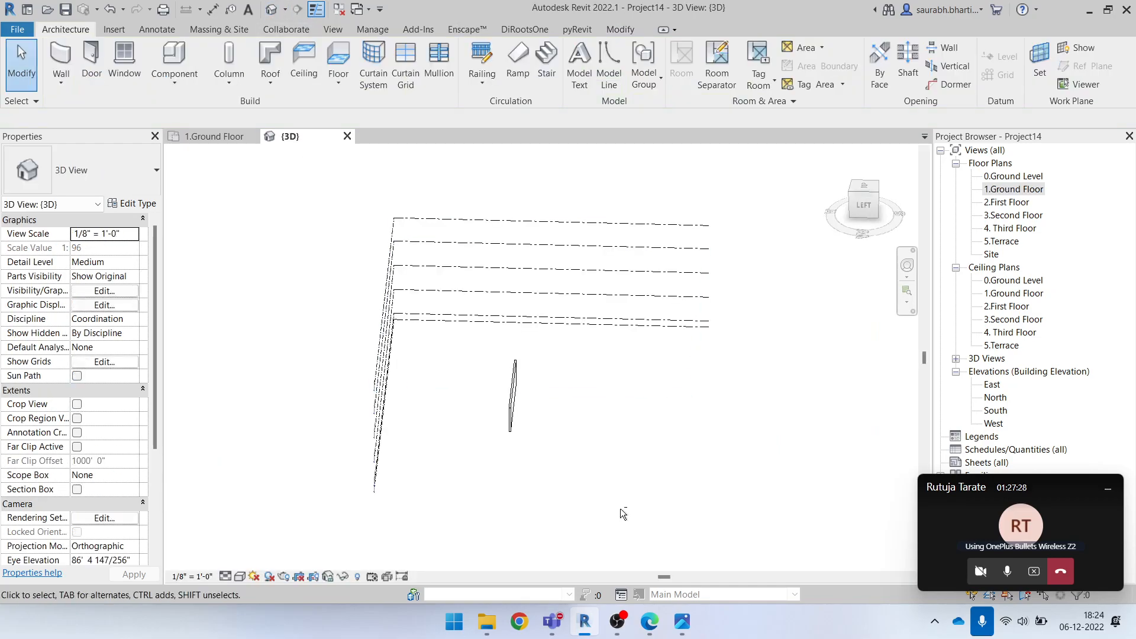
{"action": "middle_click_drag", "start_coordinate": [635, 454], "coordinate": [696, 280], "text": "shift"}
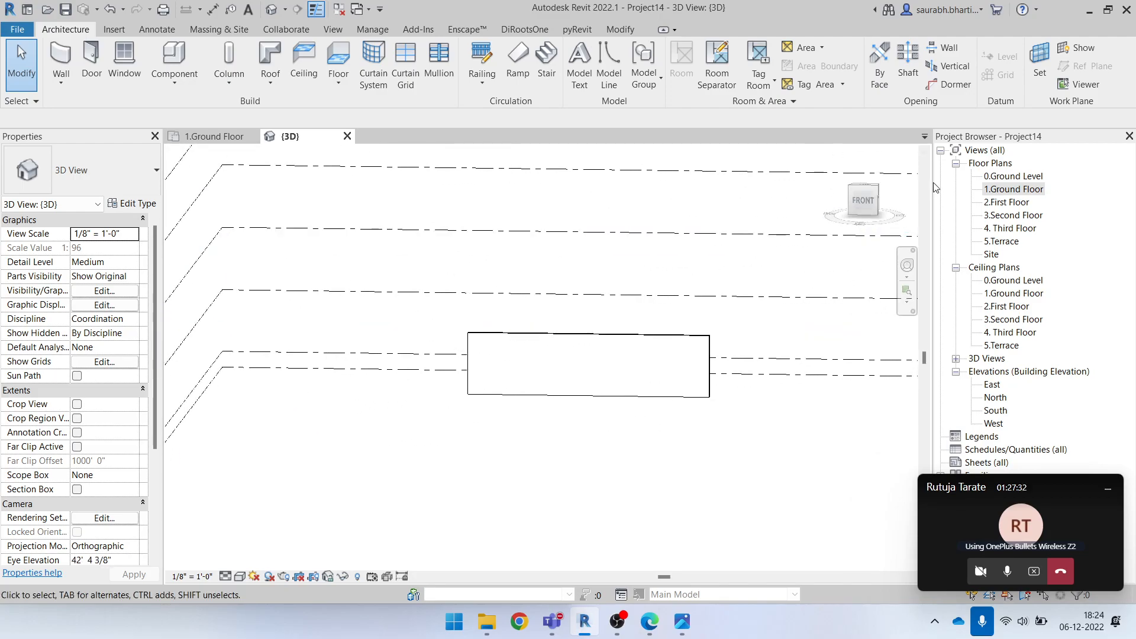
{"action": "left_click", "coordinate": [862, 203]}
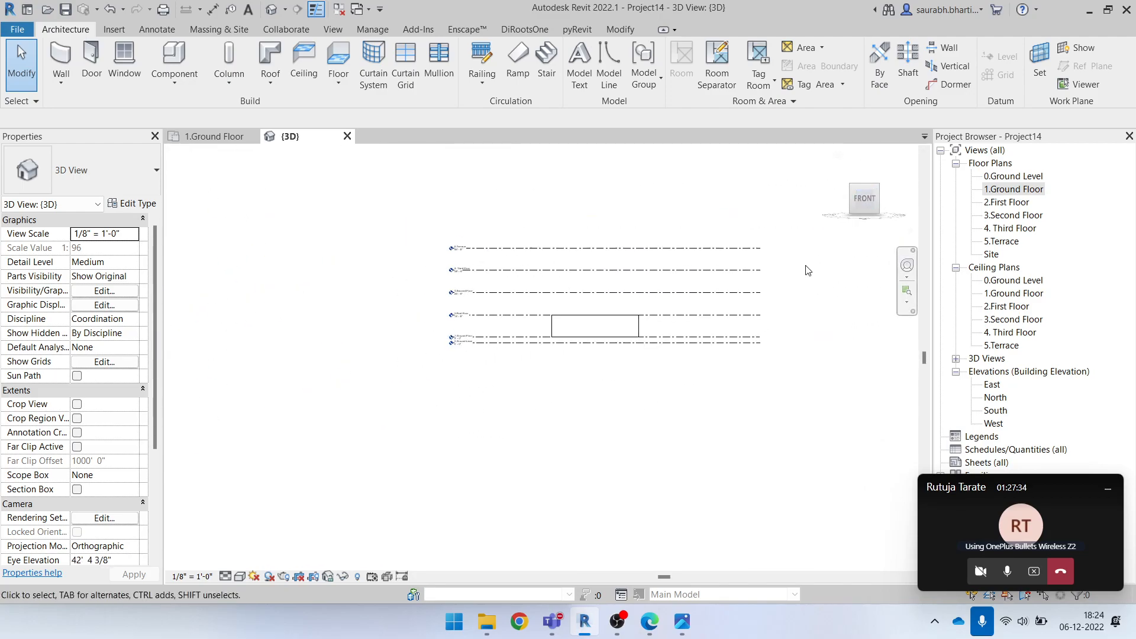
{"action": "scroll", "coordinate": [335, 365], "scroll_direction": "up", "scroll_amount": 1}
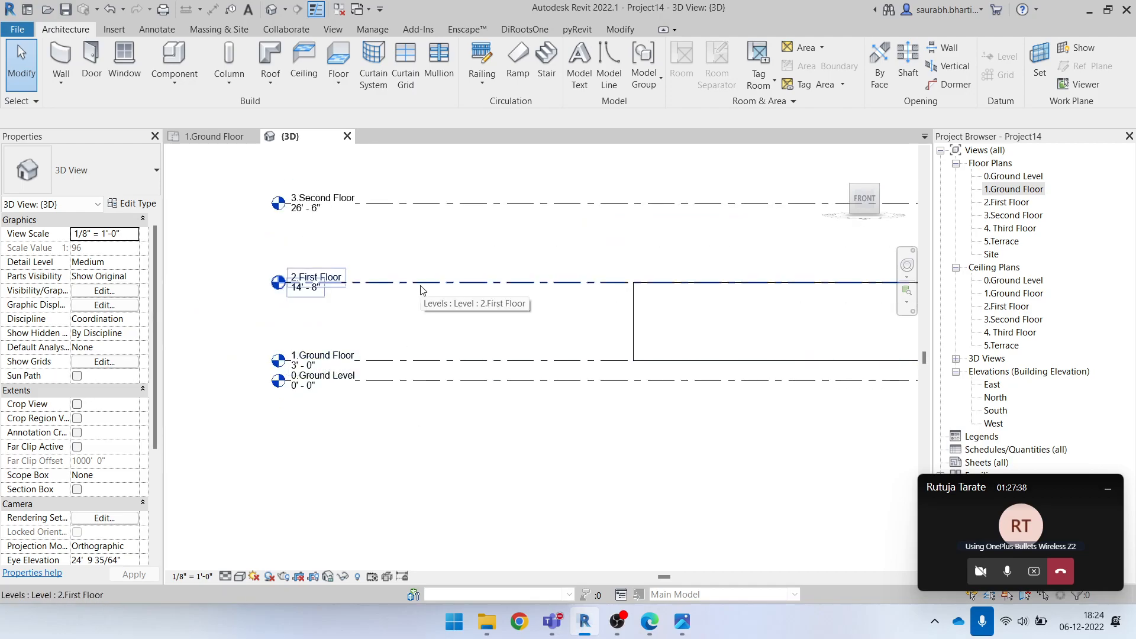
{"action": "middle_click_drag", "start_coordinate": [489, 296], "coordinate": [592, 379], "text": "shift"}
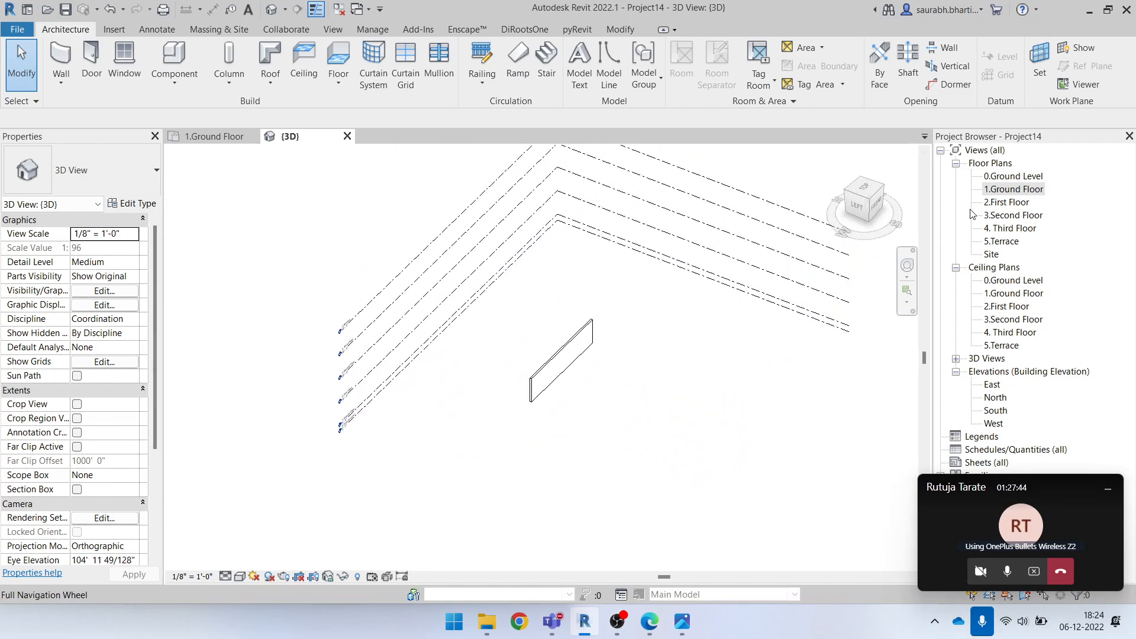
Return to the 1.Ground Floor plan and change the upper exterior wall's type to Generic - 8"
{"action": "double_click", "coordinate": [1011, 191]}
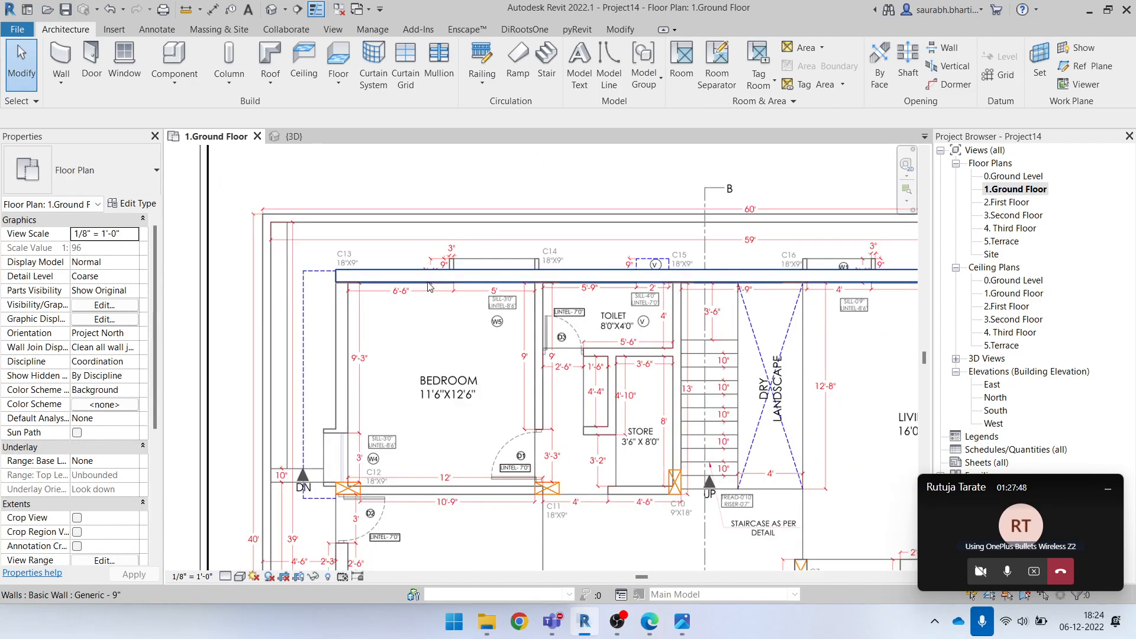
{"action": "left_click", "coordinate": [430, 287]}
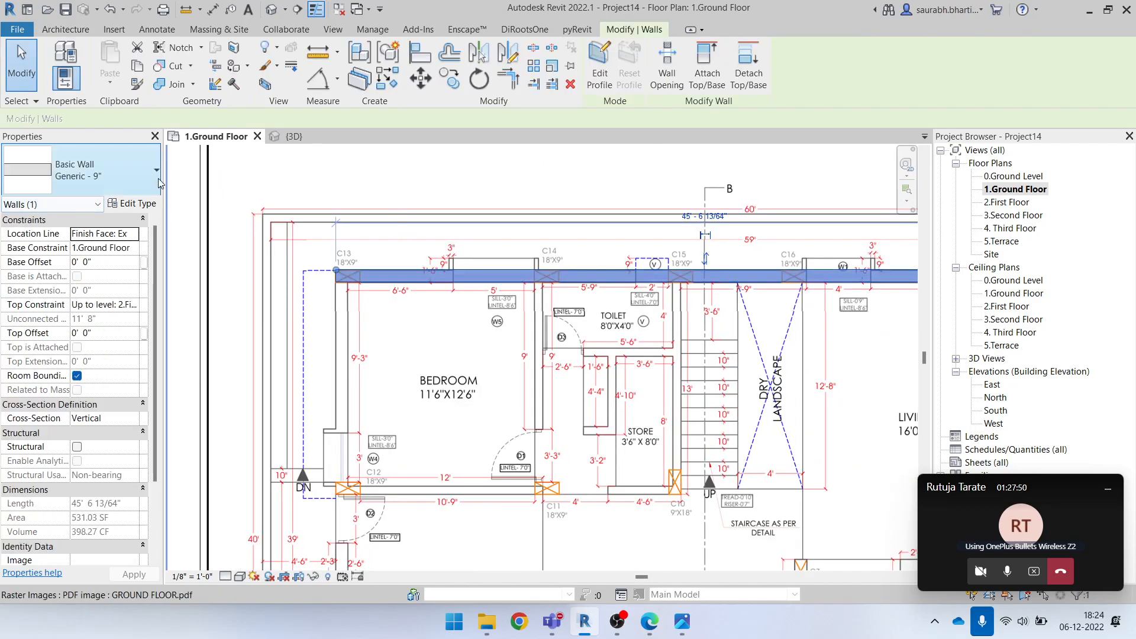
{"action": "left_click", "coordinate": [116, 175]}
{"action": "scroll", "coordinate": [86, 231], "scroll_direction": "up", "scroll_amount": 2}
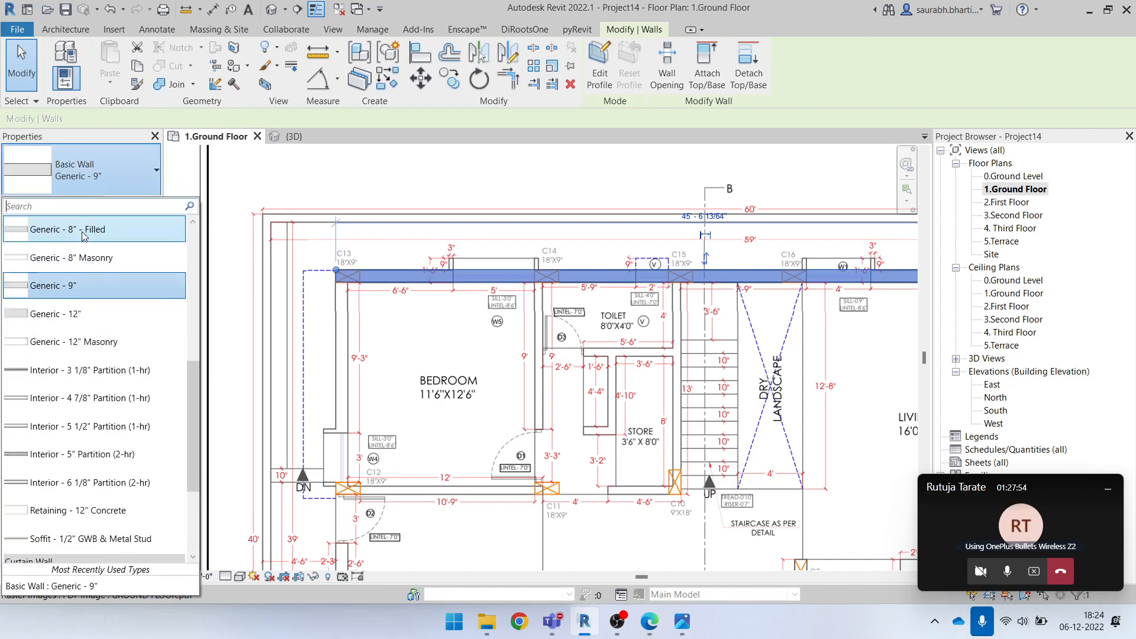
{"action": "scroll", "coordinate": [89, 283], "scroll_direction": "up", "scroll_amount": 2}
{"action": "left_click", "coordinate": [89, 283]}
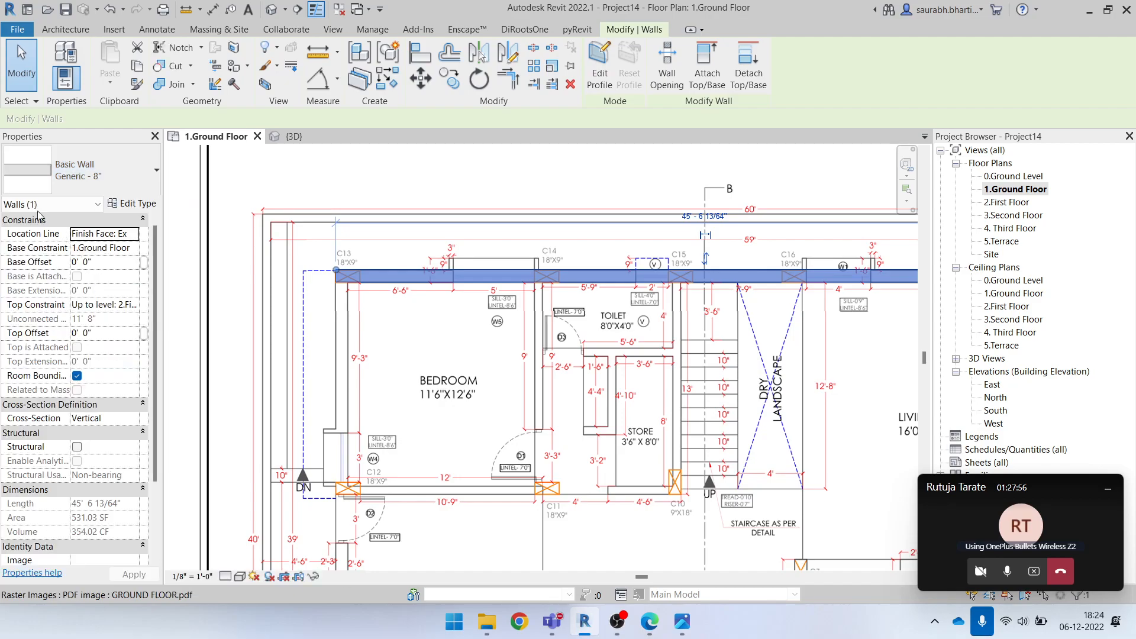
Start duplicating the Generic - 8" wall type, marking the size part of the proposed name for replacement
{"action": "left_click", "coordinate": [126, 205]}
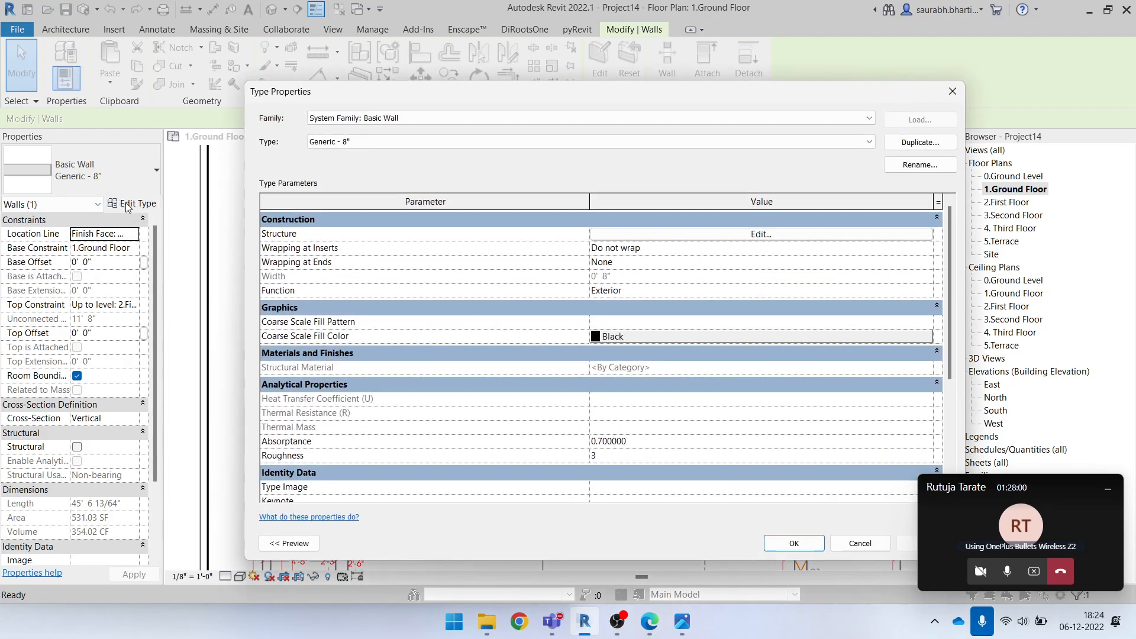
{"action": "left_click", "coordinate": [933, 144]}
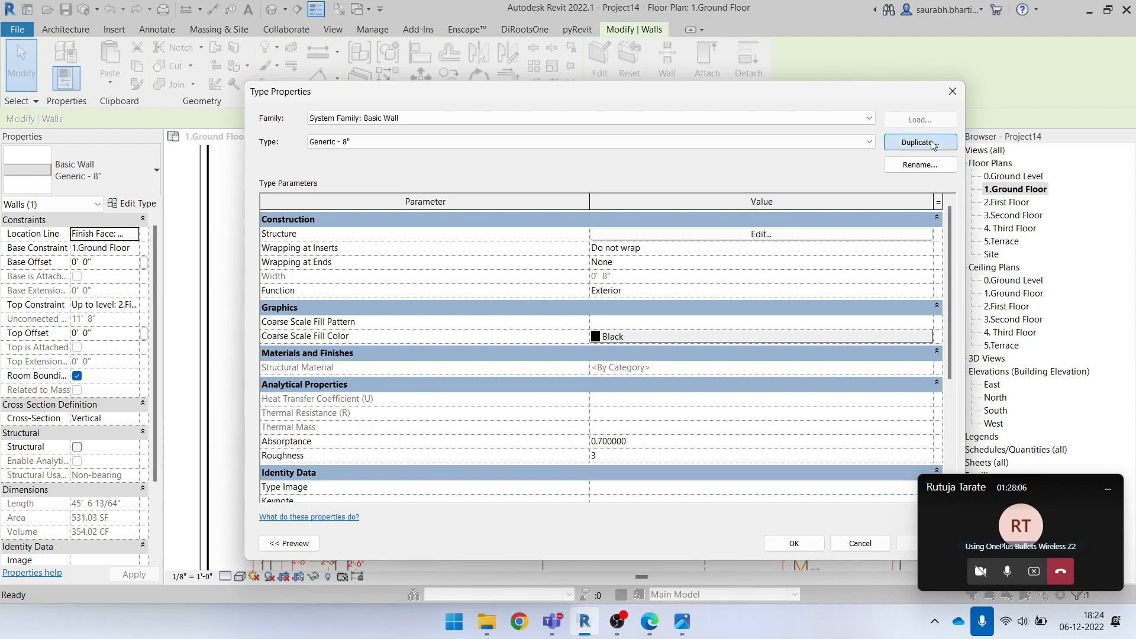
{"action": "left_click_drag", "start_coordinate": [603, 251], "coordinate": [649, 250]}
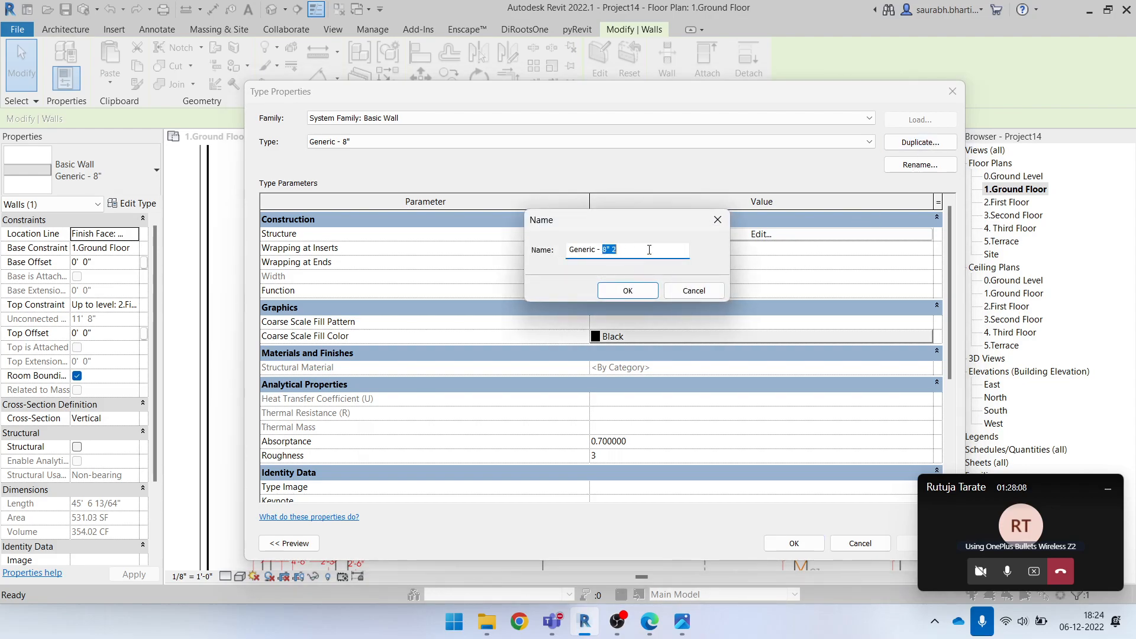
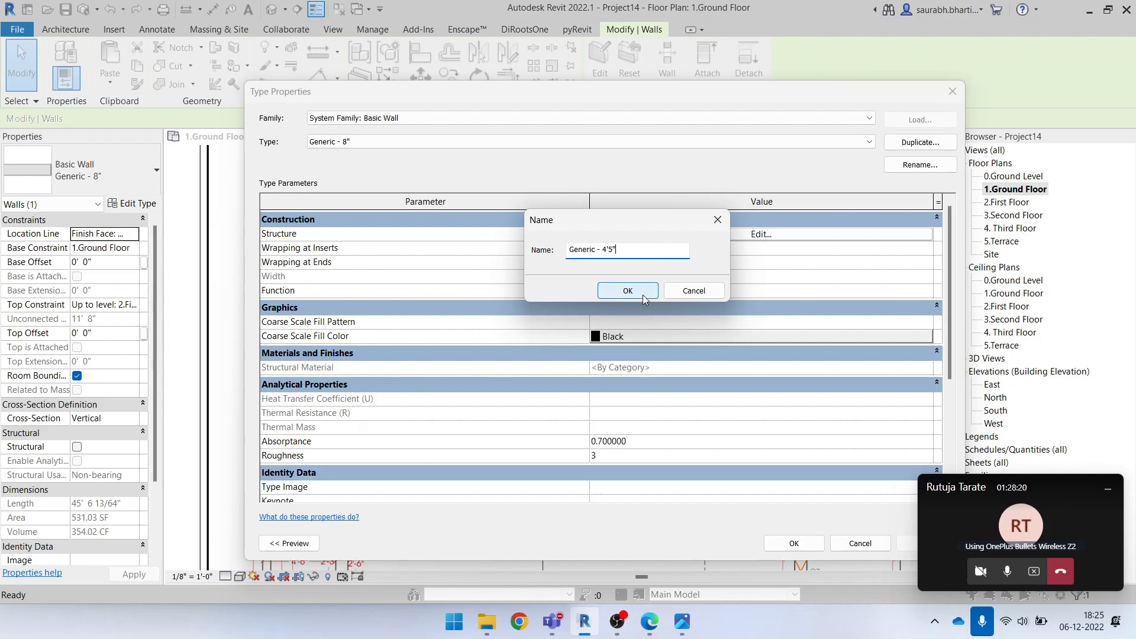
Name the duplicated wall type Generic - 4'5" and set its structure layer thickness to 4' 6"
{"action": "left_click", "coordinate": [627, 290]}
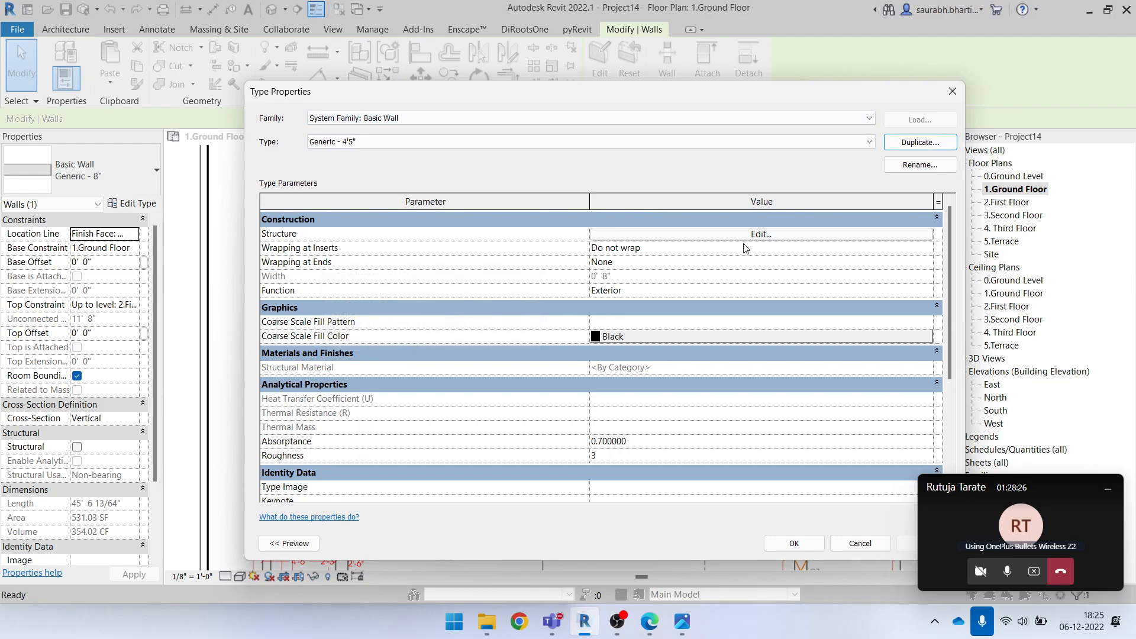
{"action": "left_click", "coordinate": [763, 234]}
{"action": "left_click", "coordinate": [603, 239]}
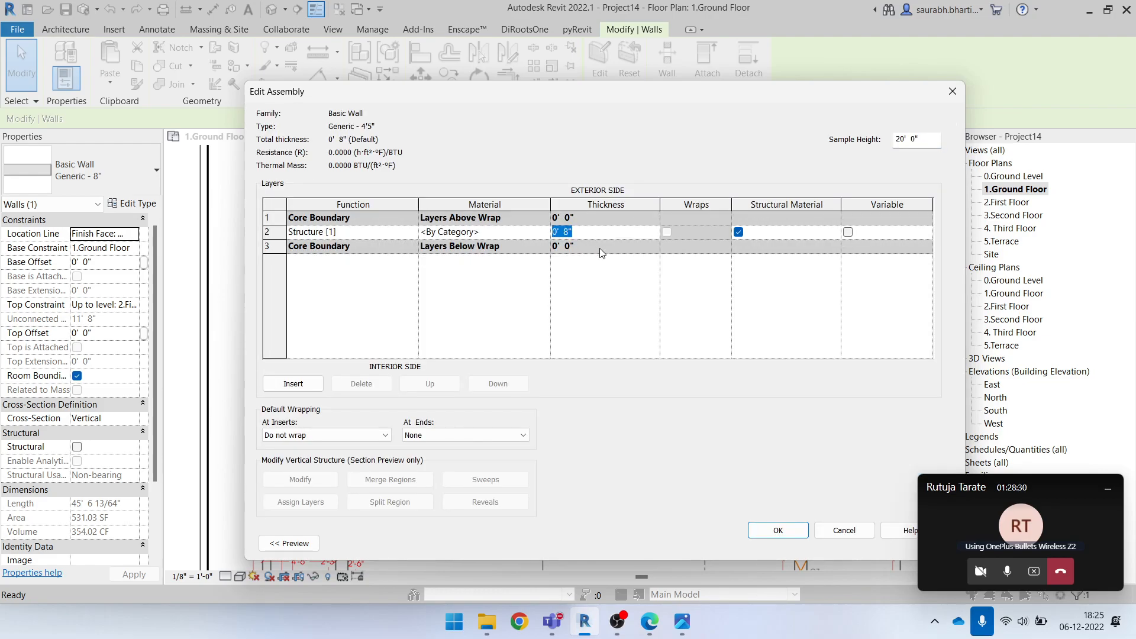
{"action": "type", "text": "4'5"}
{"action": "key", "text": "BackSpace"}
{"action": "key", "text": "BackSpace"}
{"action": "key", "text": "BackSpace"}
{"action": "type", "text": ".5"}
{"action": "key", "text": "Return"}
{"action": "left_click", "coordinate": [771, 538]}
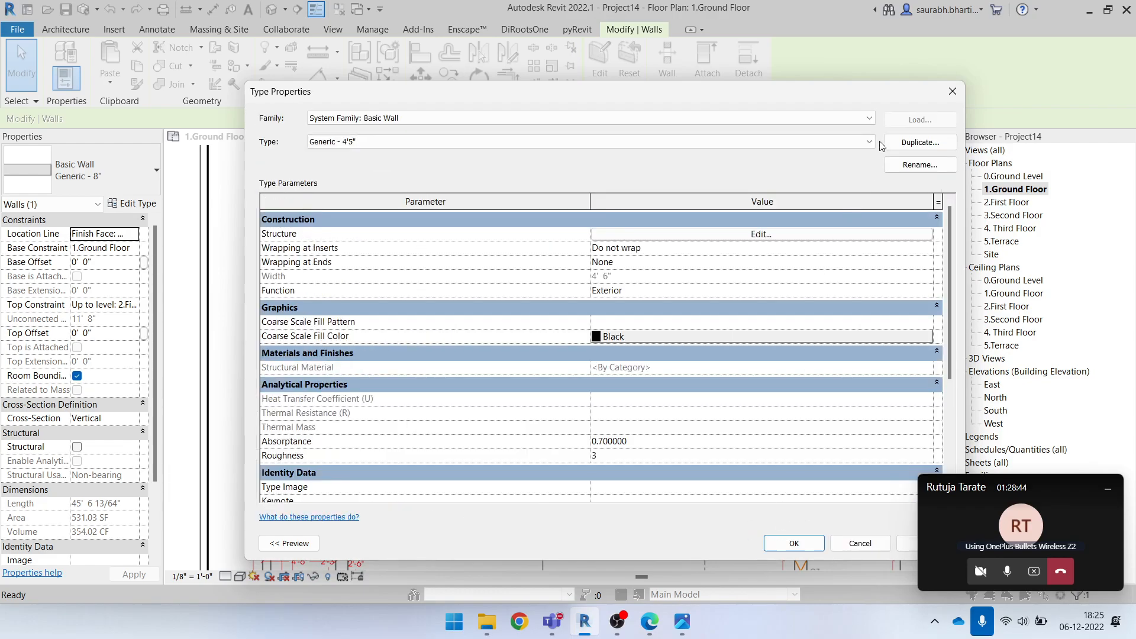
Rename the new wall type to Generic - 4'6" and apply it to the upper exterior wall
{"action": "left_click", "coordinate": [921, 165]}
{"action": "left_click", "coordinate": [612, 330]}
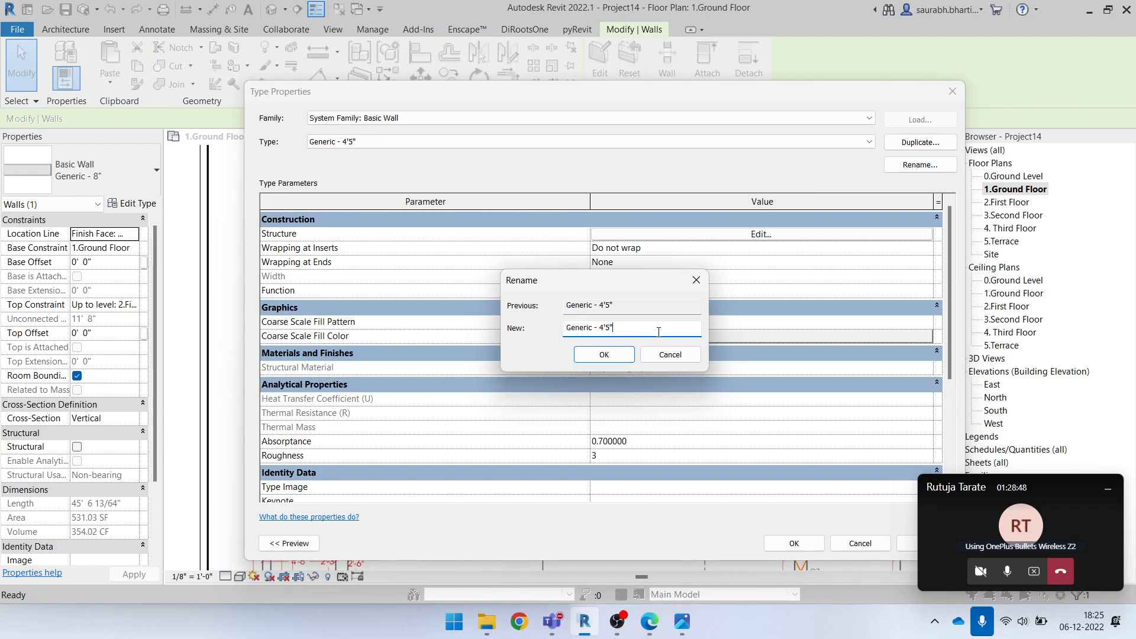
{"action": "left_click", "coordinate": [604, 354]}
{"action": "left_click", "coordinate": [780, 541]}
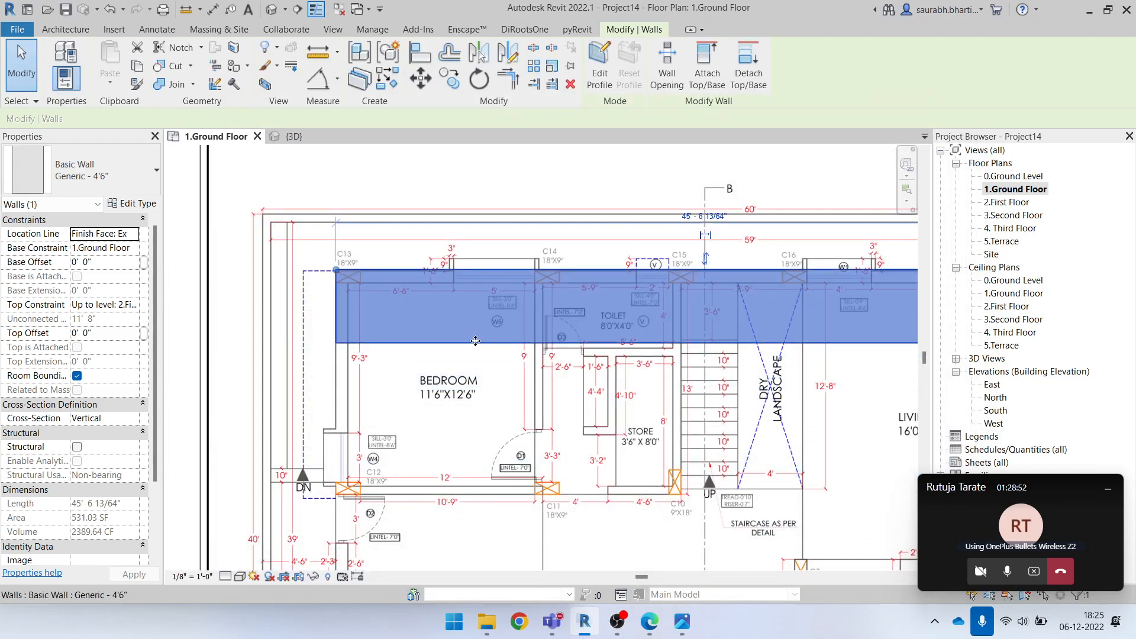
Undo the type change on the upper exterior wall
{"action": "scroll", "coordinate": [473, 338], "scroll_direction": "down", "scroll_amount": 1}
{"action": "key", "text": "Escape"}
{"action": "key", "text": "ctrl+z"}
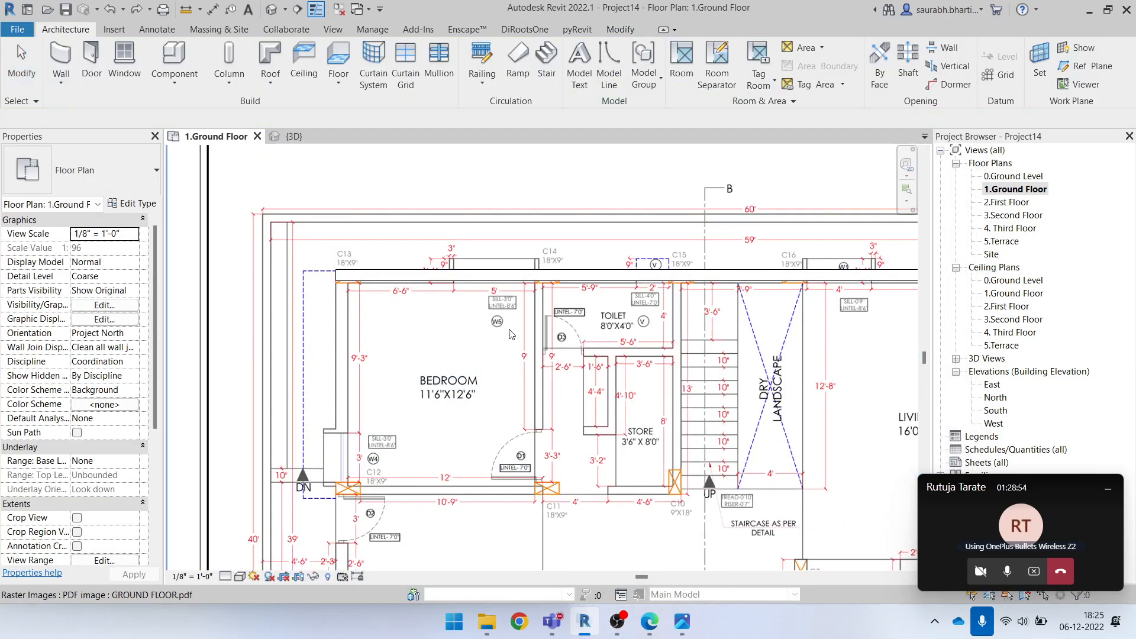
Duplicate the upper exterior wall's Generic - 8" type under the name Generic -4'6"
{"action": "left_click", "coordinate": [492, 278]}
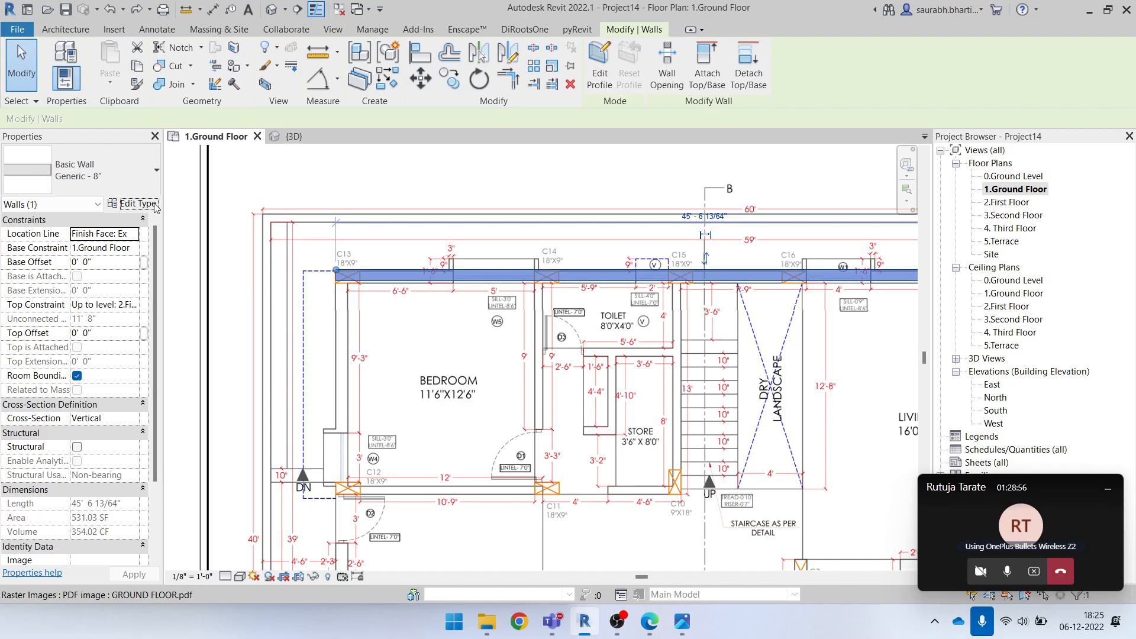
{"action": "left_click", "coordinate": [134, 203]}
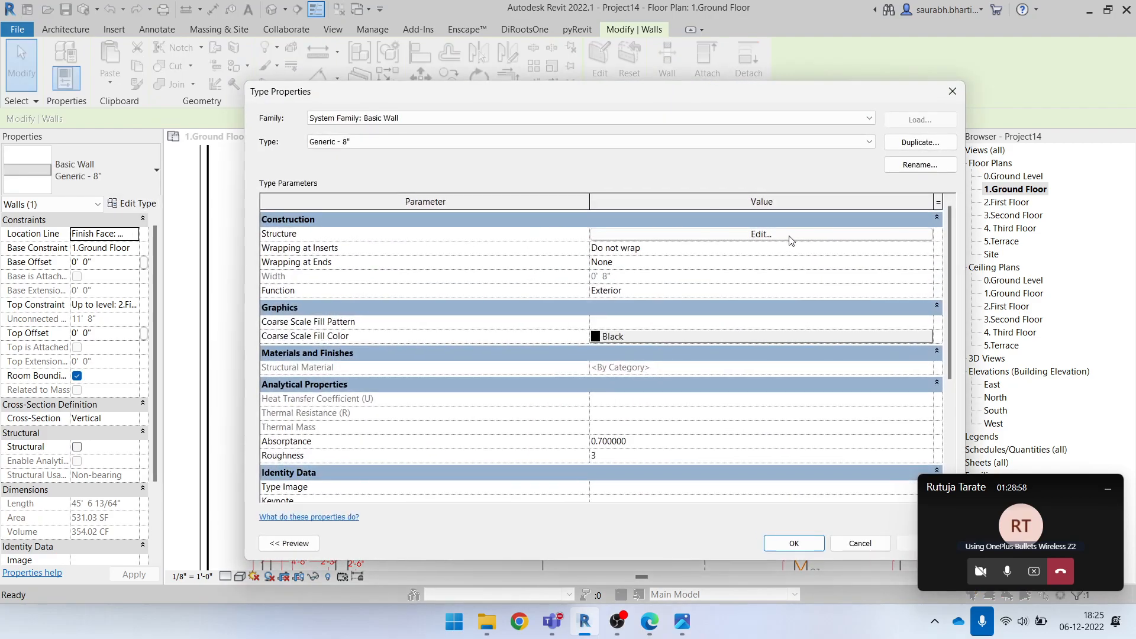
{"action": "left_click", "coordinate": [905, 146]}
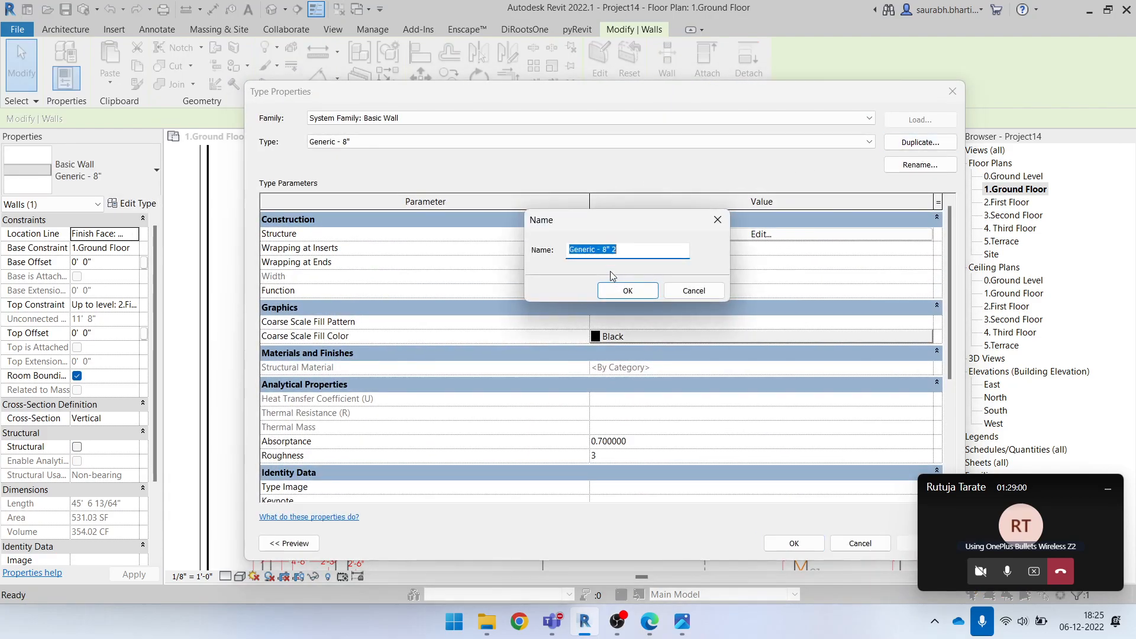
{"action": "left_click_drag", "start_coordinate": [602, 250], "coordinate": [693, 255]}
{"action": "type", "text": "4'6"}
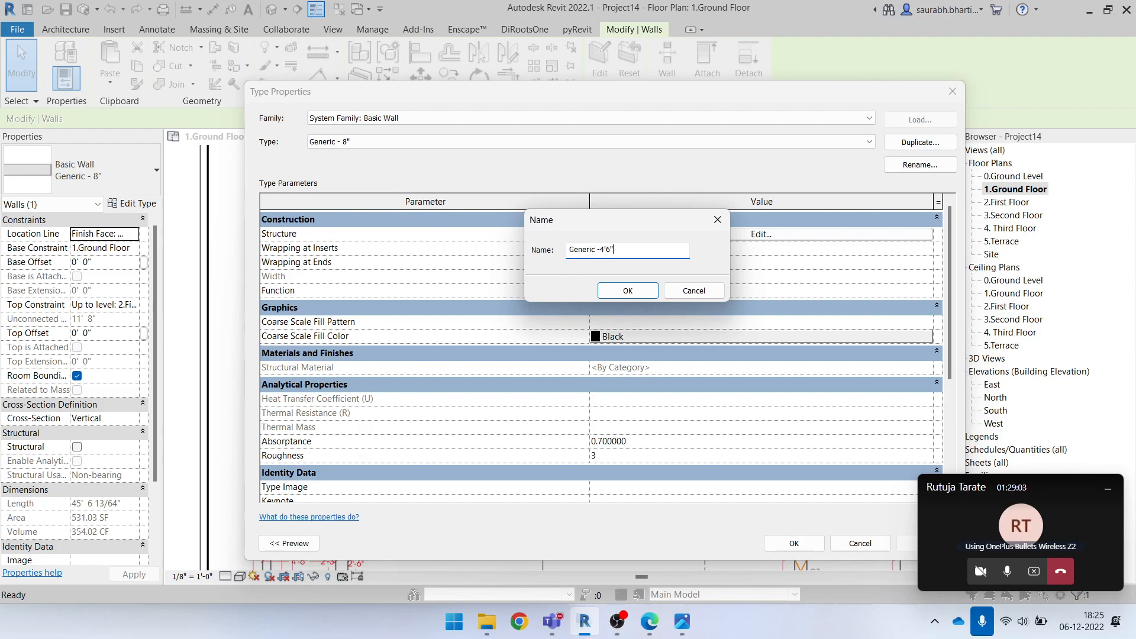
{"action": "left_click", "coordinate": [644, 291]}
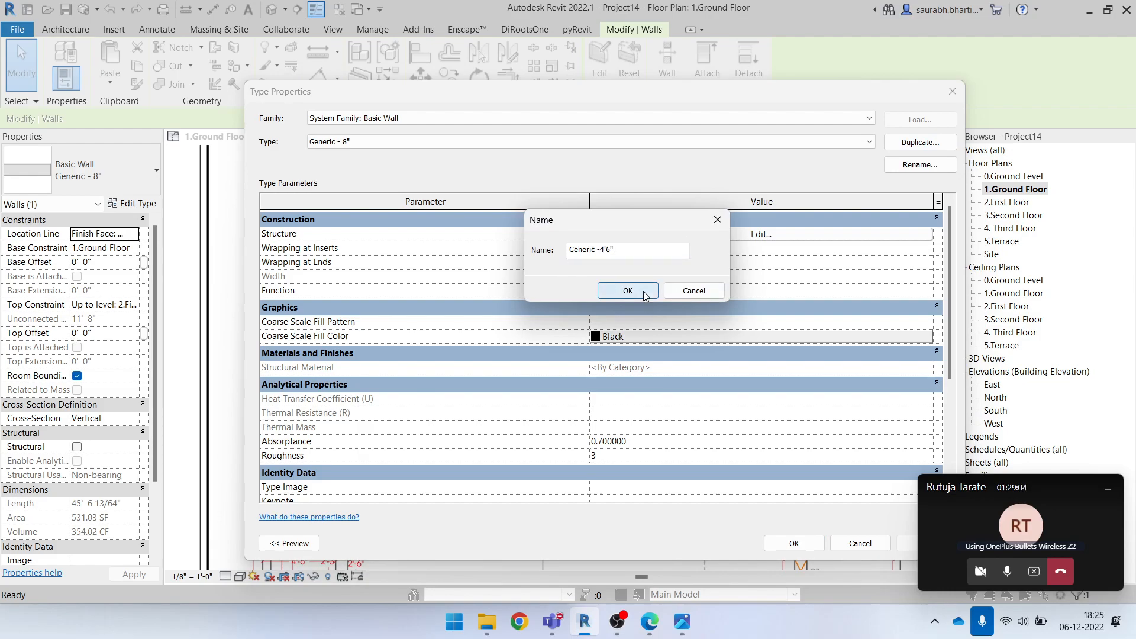
Set the Generic -4'6" type's structure layer thickness to 4'6" and apply it to the wall
{"action": "left_click", "coordinate": [634, 234]}
{"action": "left_click", "coordinate": [619, 233]}
{"action": "type", "text": "4'6\""}
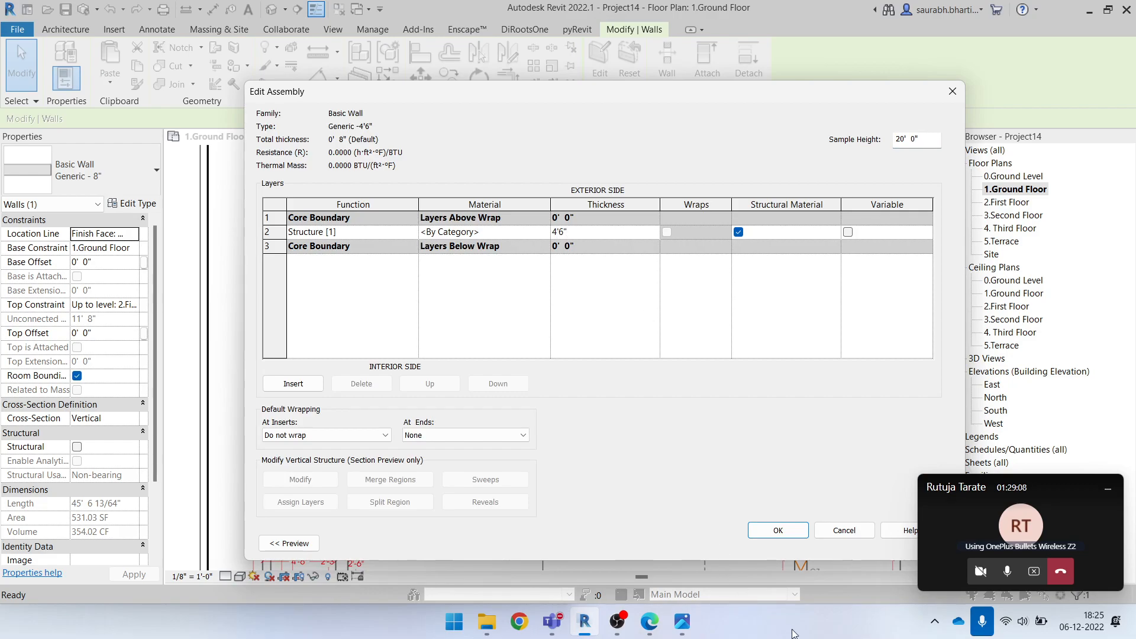
{"action": "left_click", "coordinate": [784, 528]}
{"action": "left_click", "coordinate": [781, 540]}
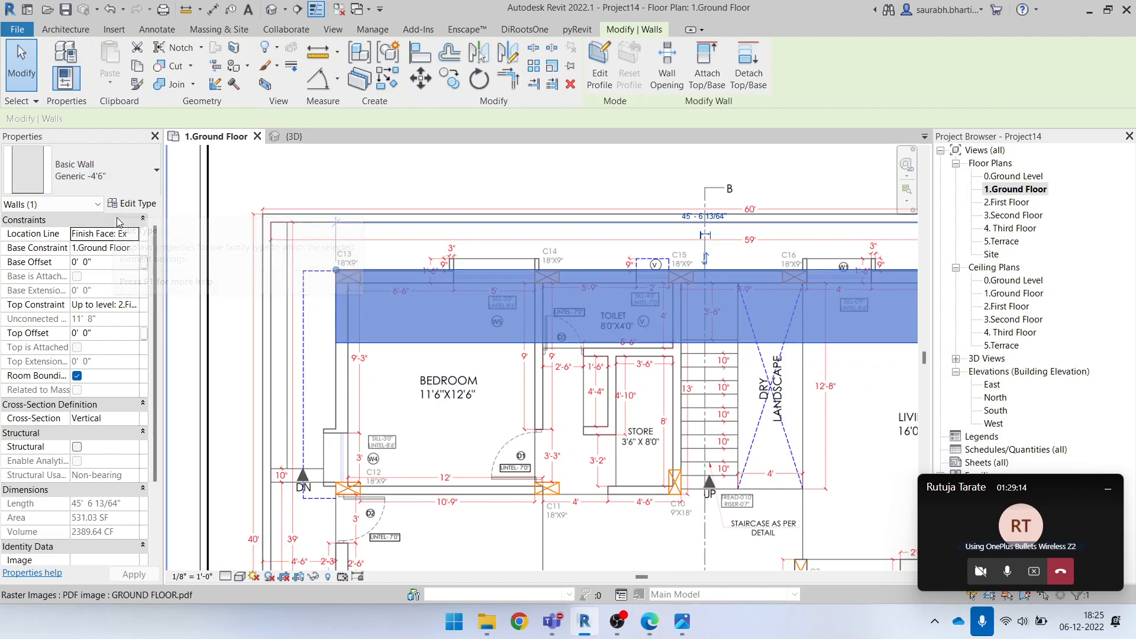
Correct the Generic -4'6" type's structure layer thickness to 0' 4 1/2"
{"action": "left_click", "coordinate": [132, 203]}
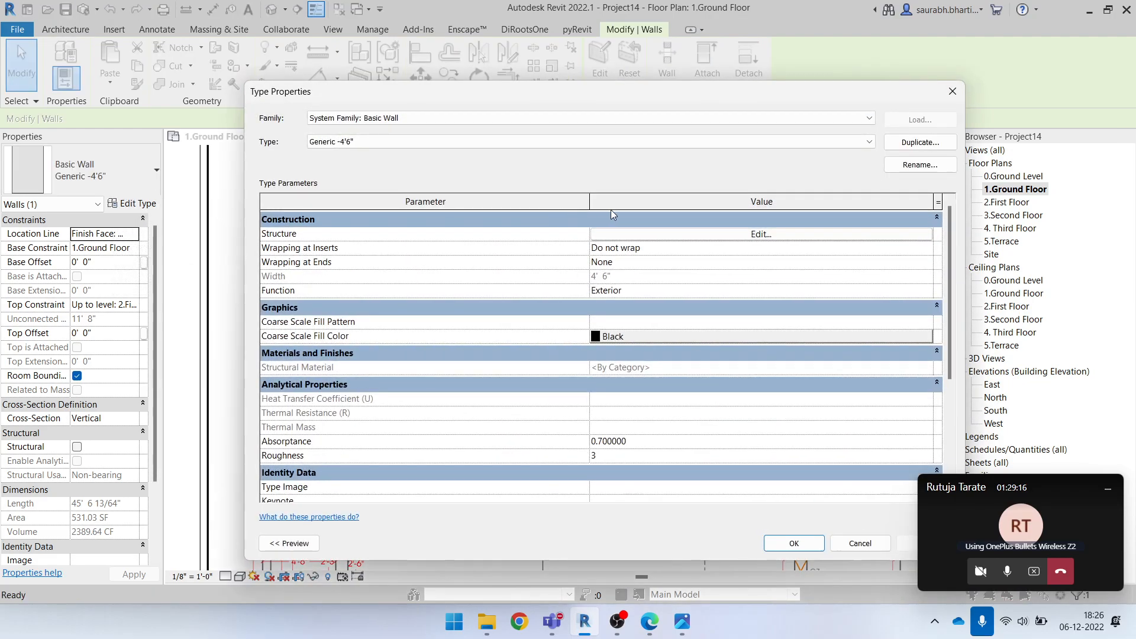
{"action": "left_click", "coordinate": [699, 236]}
{"action": "left_click", "coordinate": [609, 232]}
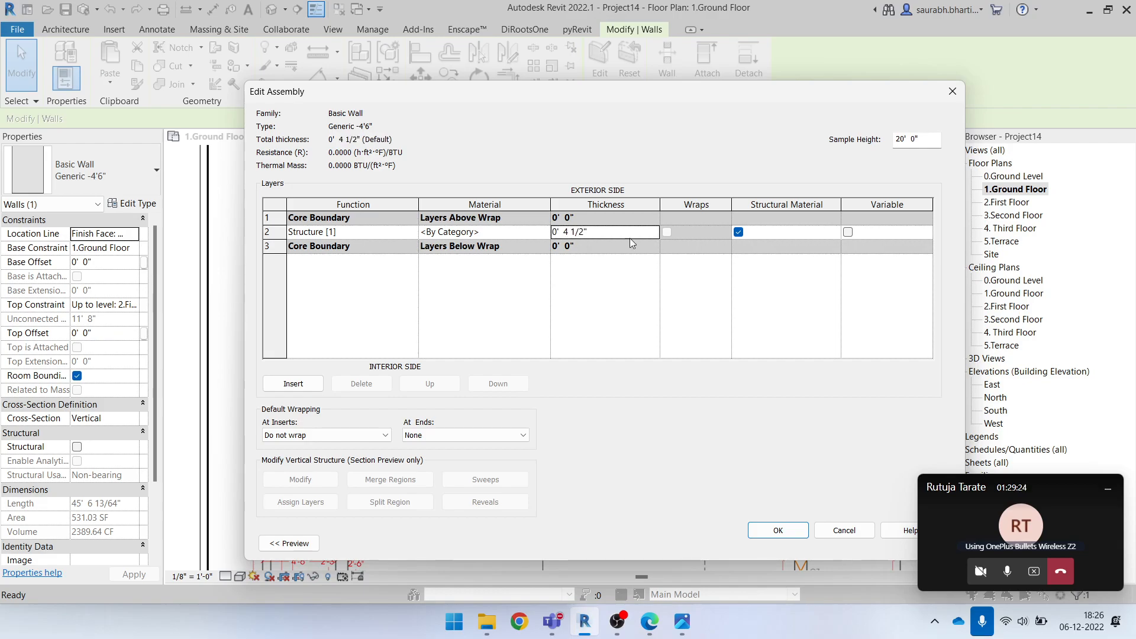
{"action": "left_click", "coordinate": [777, 532]}
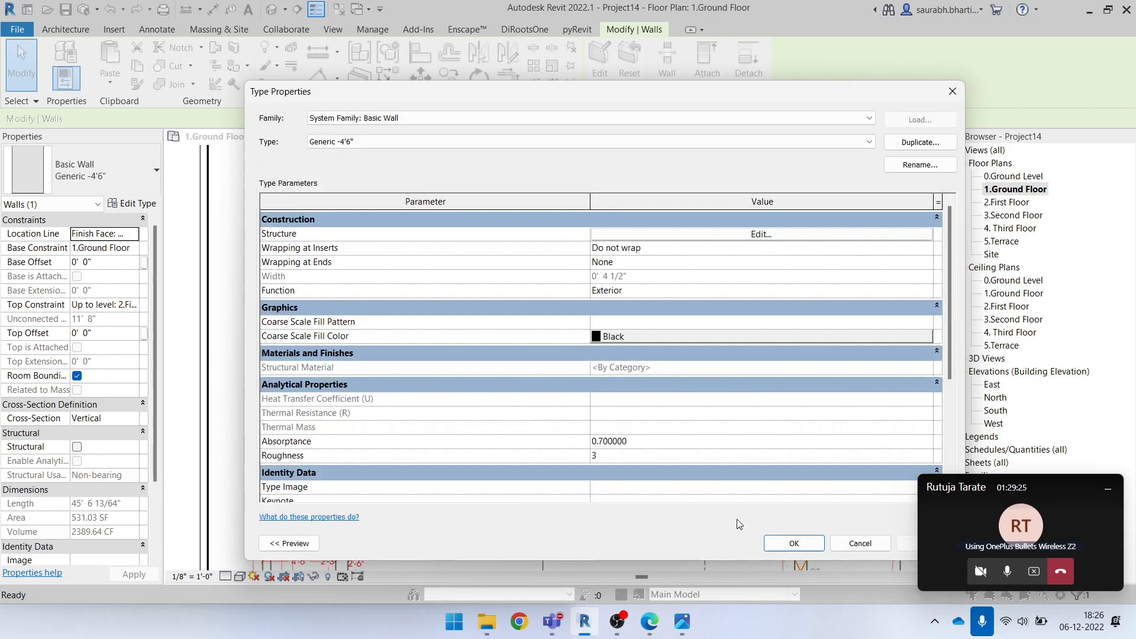
{"action": "left_click", "coordinate": [793, 543]}
{"action": "key", "text": "Escape"}
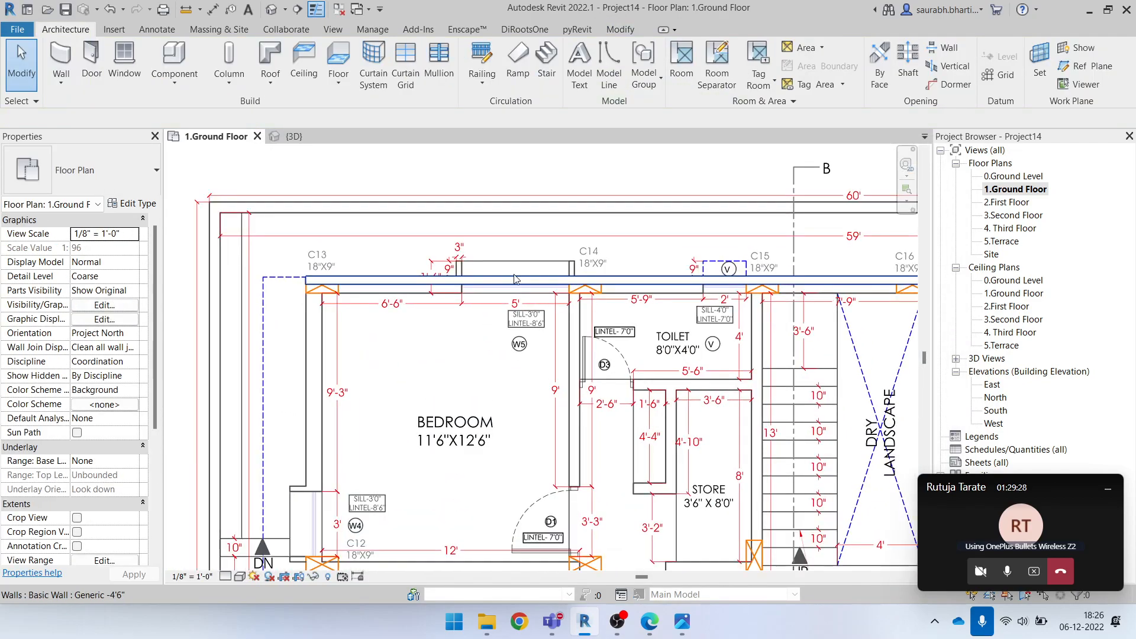
Change the upper exterior wall's type to Generic - 9"
{"action": "left_click", "coordinate": [514, 278]}
{"action": "left_click", "coordinate": [101, 172]}
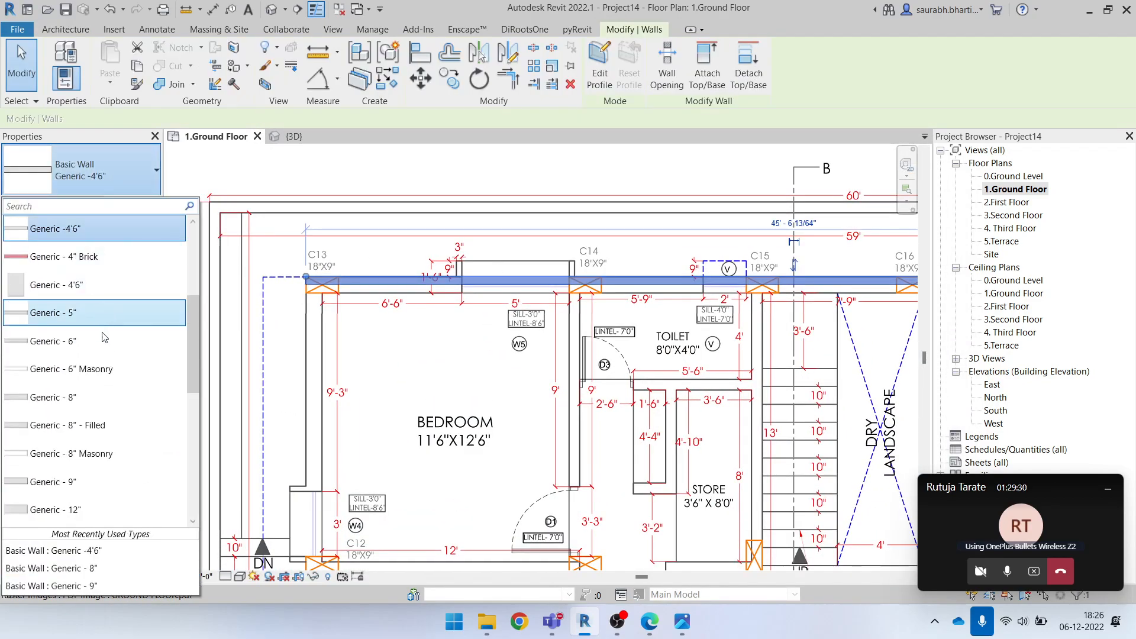
{"action": "left_click", "coordinate": [114, 488]}
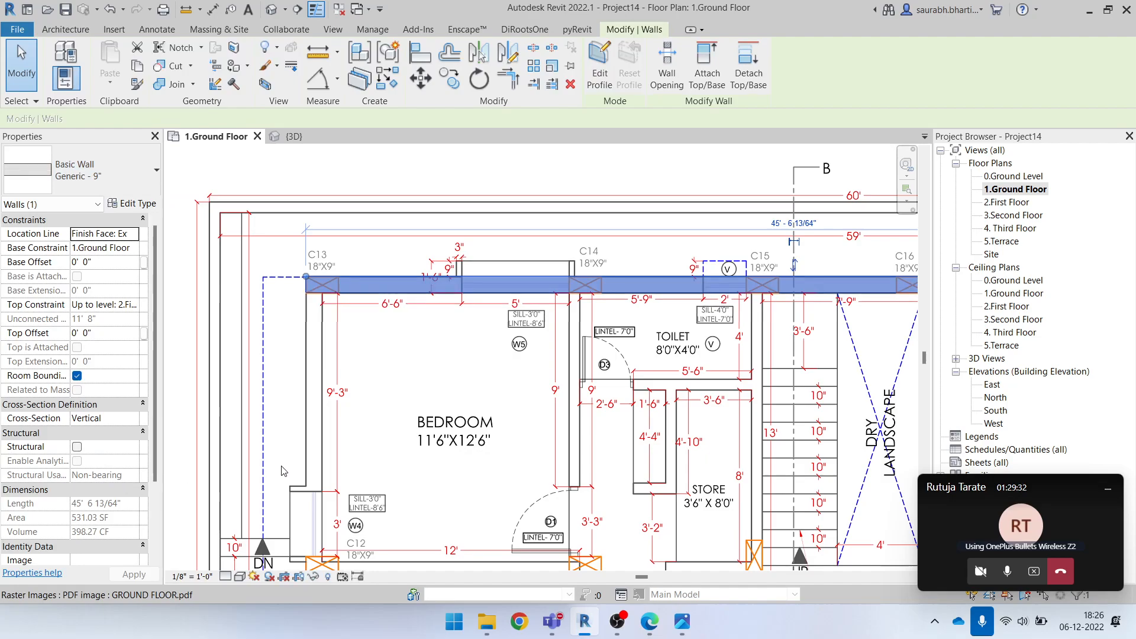
{"action": "scroll", "coordinate": [323, 280], "scroll_direction": "down", "scroll_amount": 1}
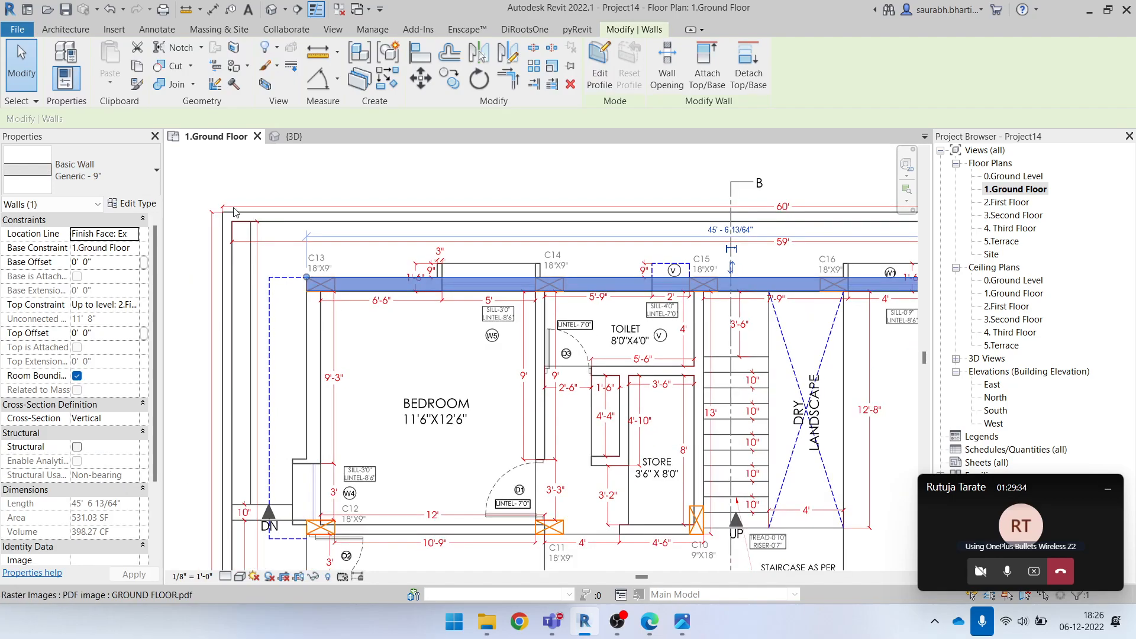
{"action": "left_click", "coordinate": [313, 182]}
{"action": "key", "text": "Escape"}
{"action": "scroll", "coordinate": [417, 297], "scroll_direction": "up", "scroll_amount": 1}
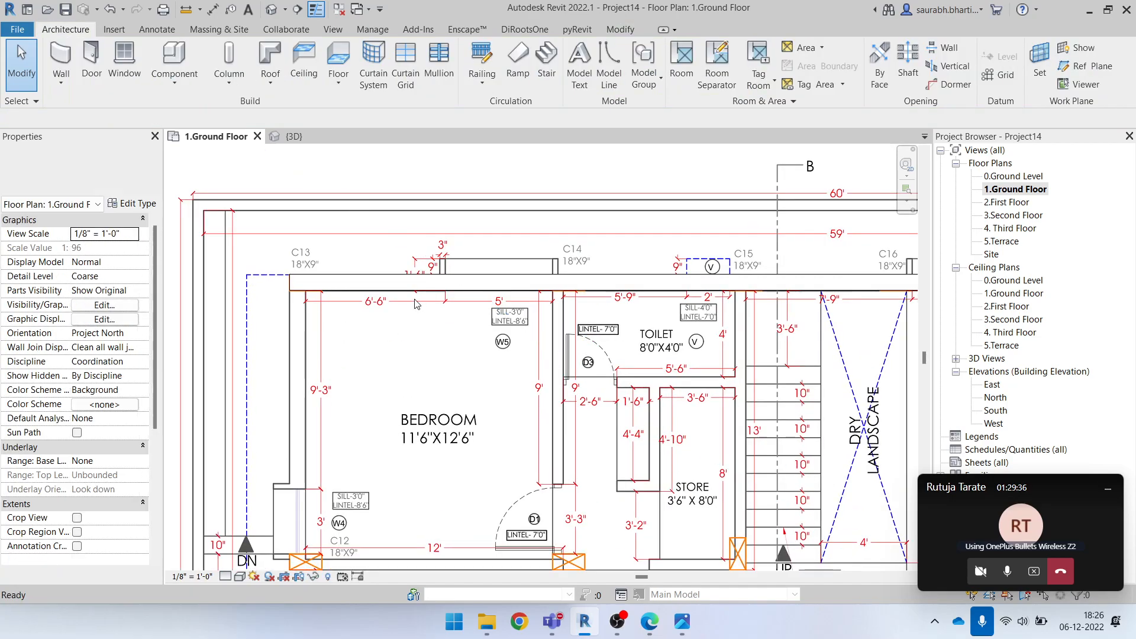
Pin the GROUND FLOOR.pdf underlay image in place
{"action": "scroll", "coordinate": [418, 302], "scroll_direction": "down", "scroll_amount": 3}
{"action": "left_click", "coordinate": [494, 264]}
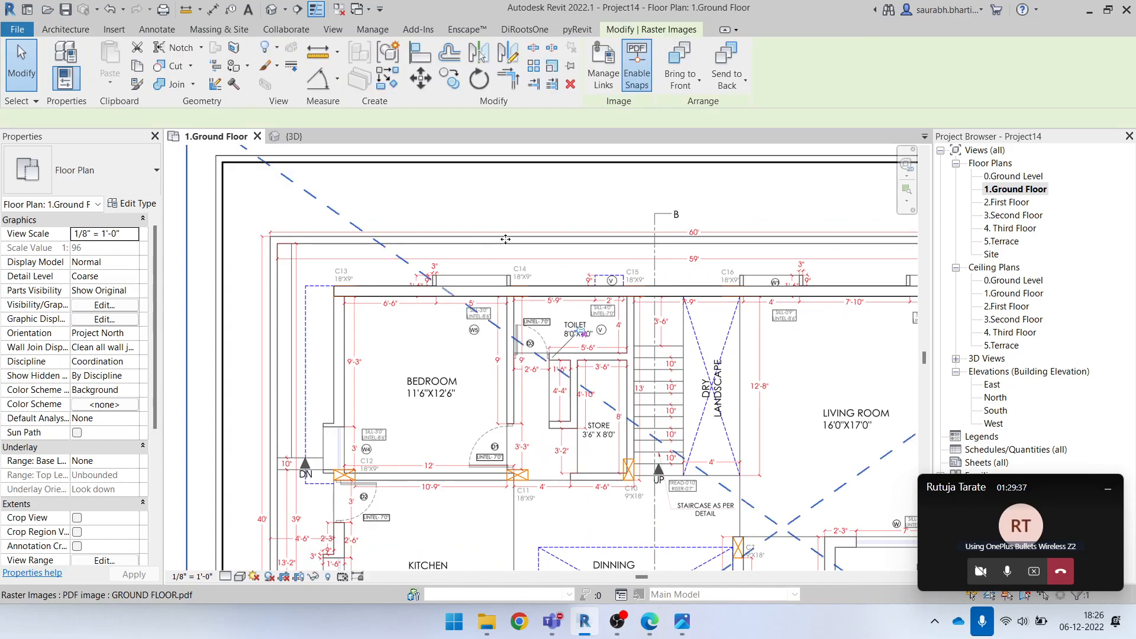
{"action": "left_click", "coordinate": [572, 67]}
{"action": "scroll", "coordinate": [547, 273], "scroll_direction": "down", "scroll_amount": 3}
{"action": "scroll", "coordinate": [547, 272], "scroll_direction": "up", "scroll_amount": 2}
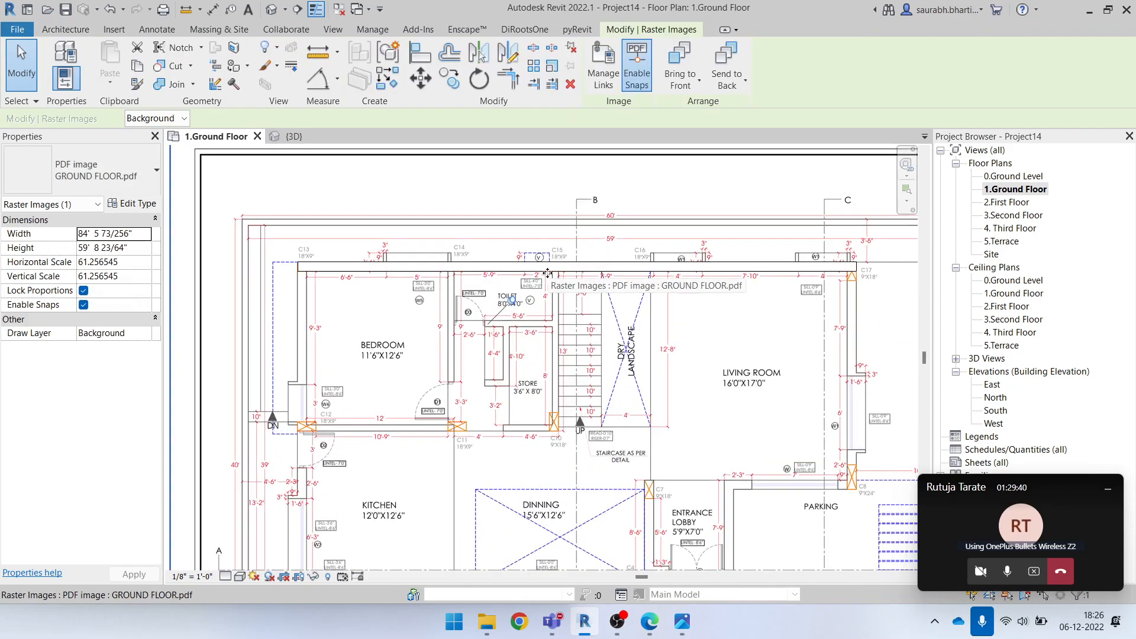
{"action": "key", "text": "Escape"}
{"action": "scroll", "coordinate": [560, 268], "scroll_direction": "up", "scroll_amount": 3}
{"action": "left_click", "coordinate": [566, 264]}
{"action": "scroll", "coordinate": [548, 322], "scroll_direction": "down", "scroll_amount": 3}
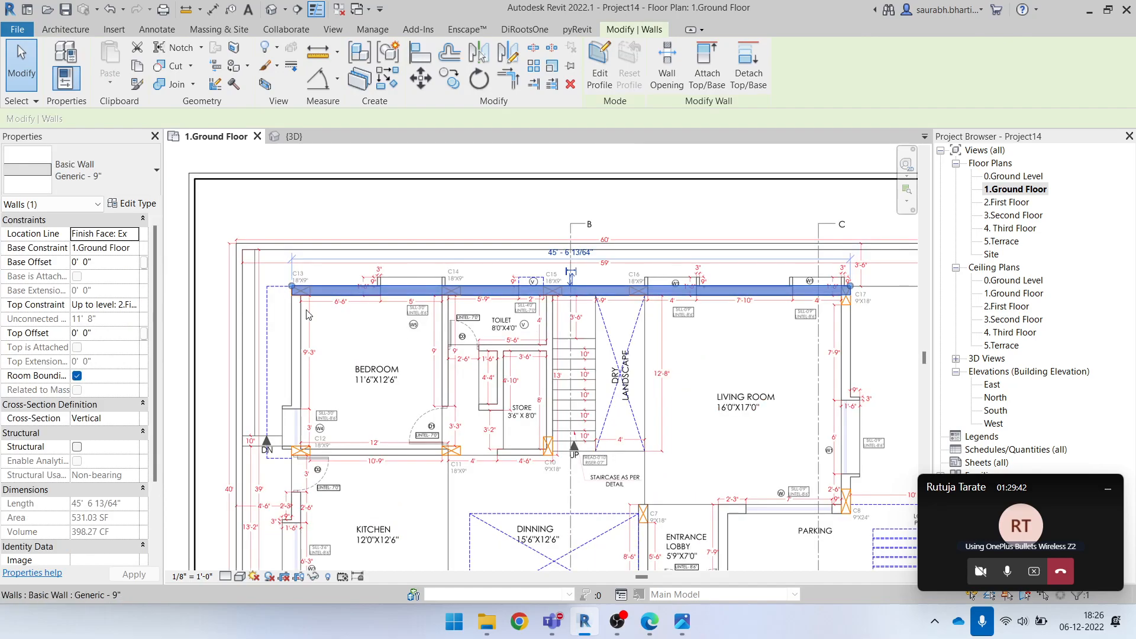
{"action": "key", "text": "Escape"}
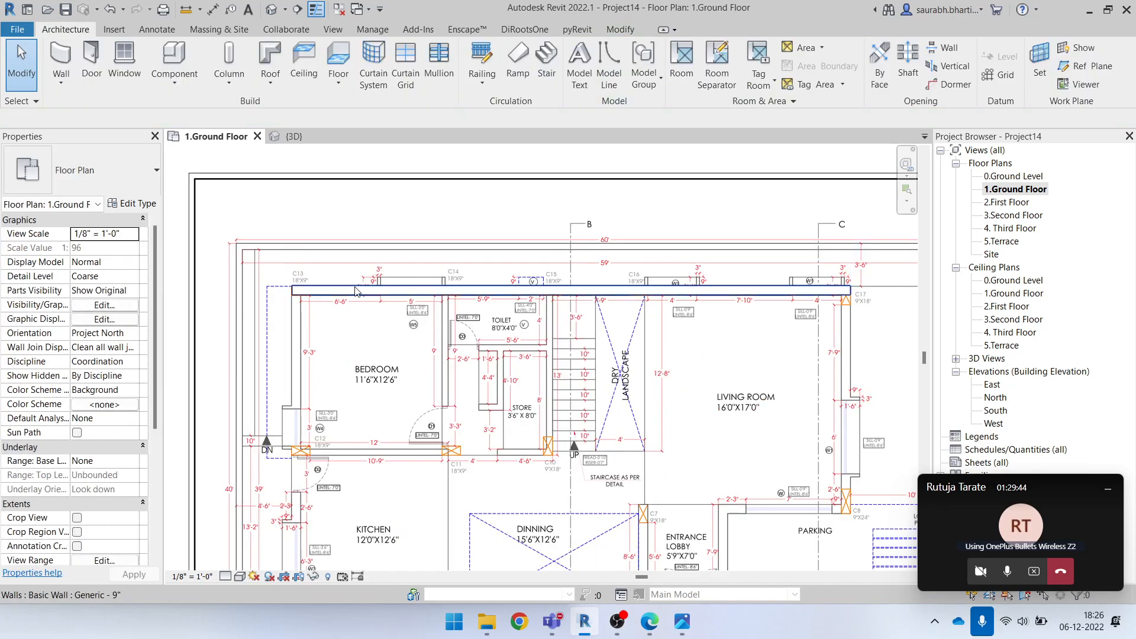
Assign the Architectural Plan view template to the 1.Ground Floor plan
{"action": "scroll", "coordinate": [378, 293], "scroll_direction": "down", "scroll_amount": 1}
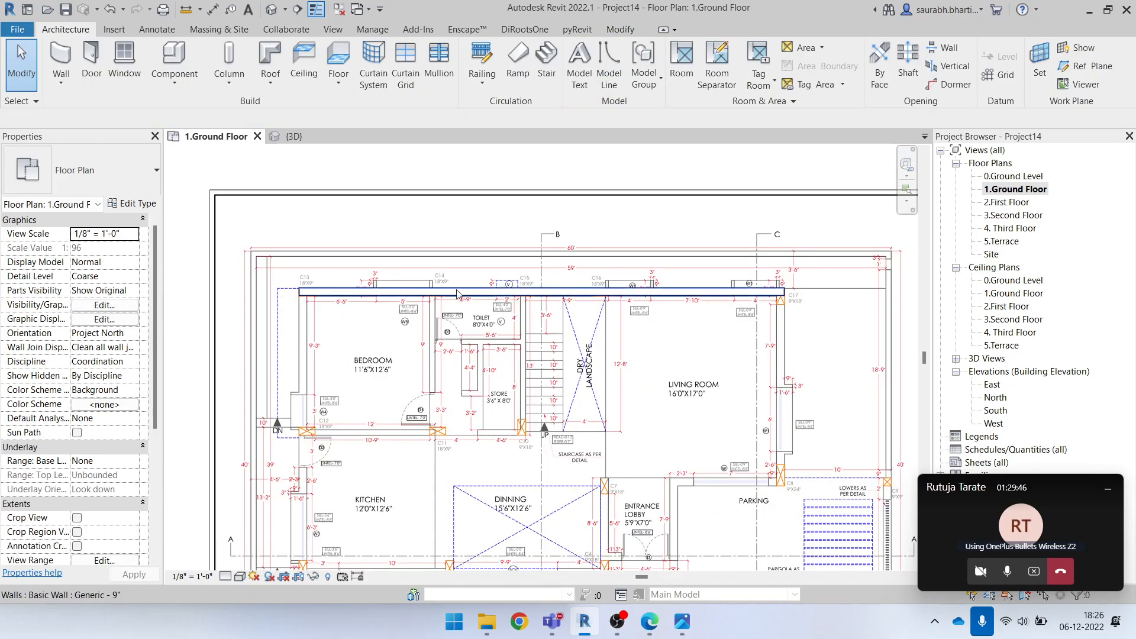
{"action": "scroll", "coordinate": [451, 296], "scroll_direction": "down", "scroll_amount": 1}
{"action": "scroll", "coordinate": [76, 434], "scroll_direction": "down", "scroll_amount": 5}
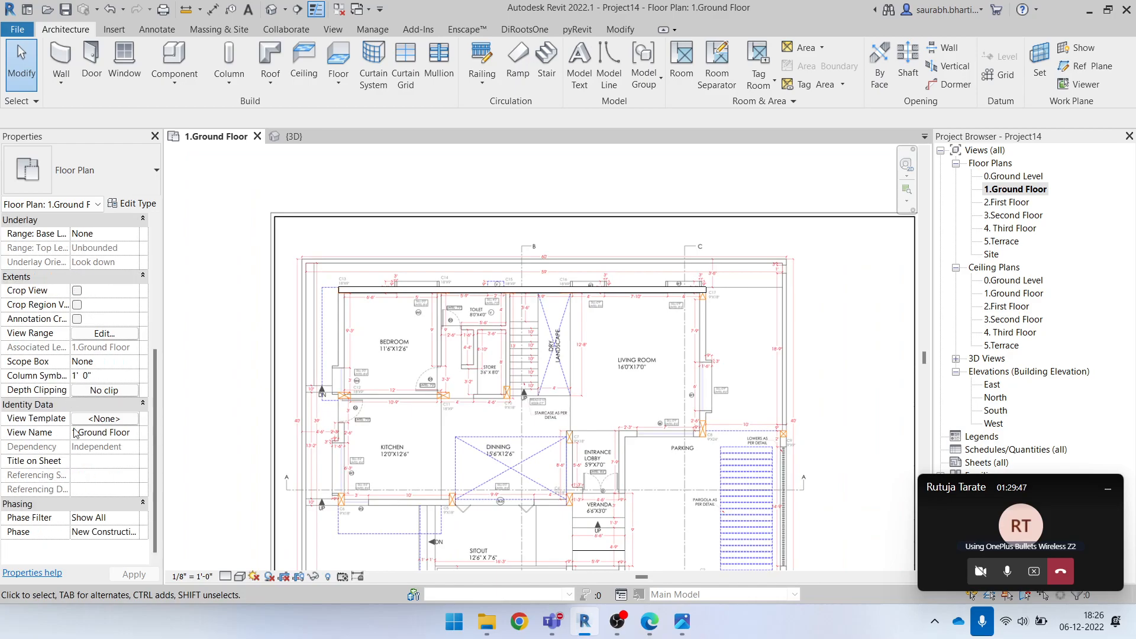
{"action": "left_click", "coordinate": [115, 421]}
{"action": "left_click", "coordinate": [532, 264]}
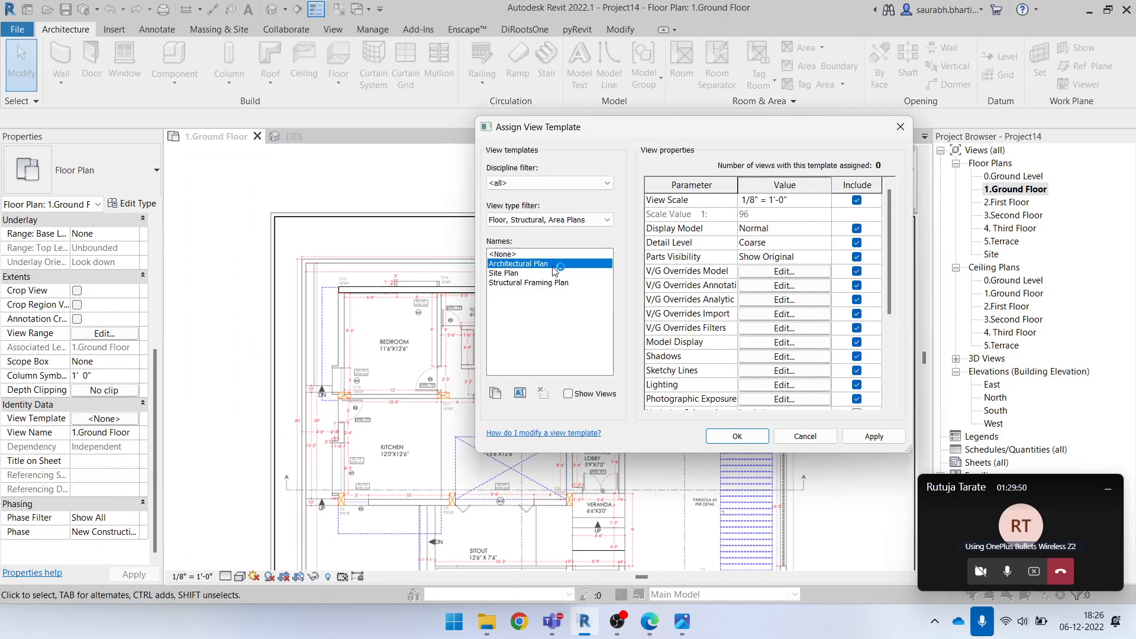
{"action": "left_click", "coordinate": [747, 437]}
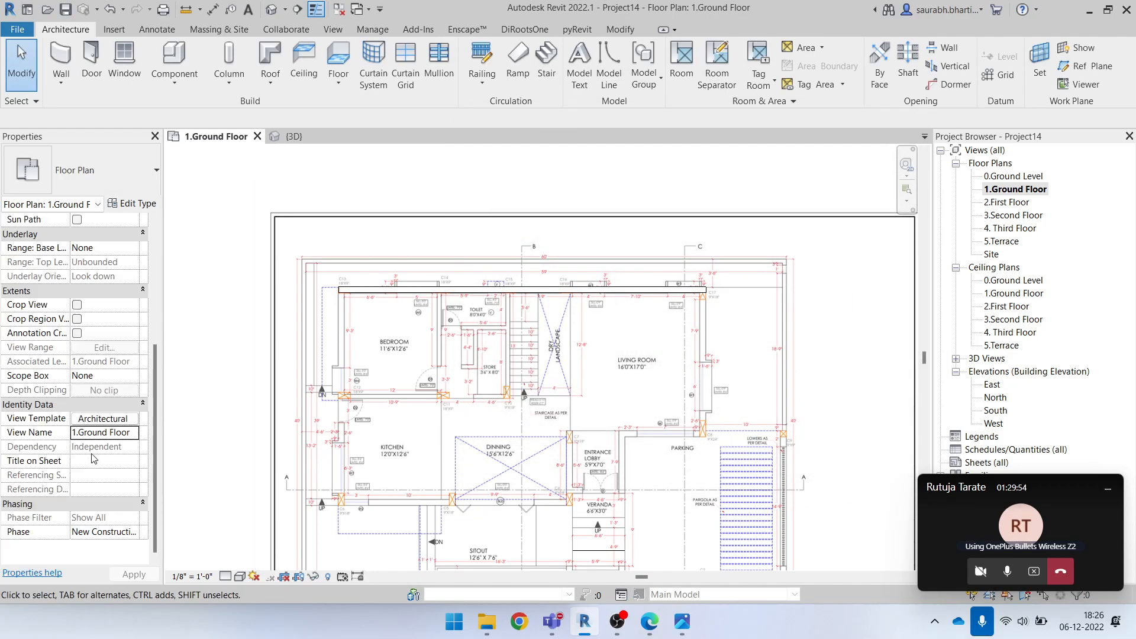
In the Architectural Plan view template, override the Walls category's cut foreground pattern with Solid fill
{"action": "left_click", "coordinate": [116, 420]}
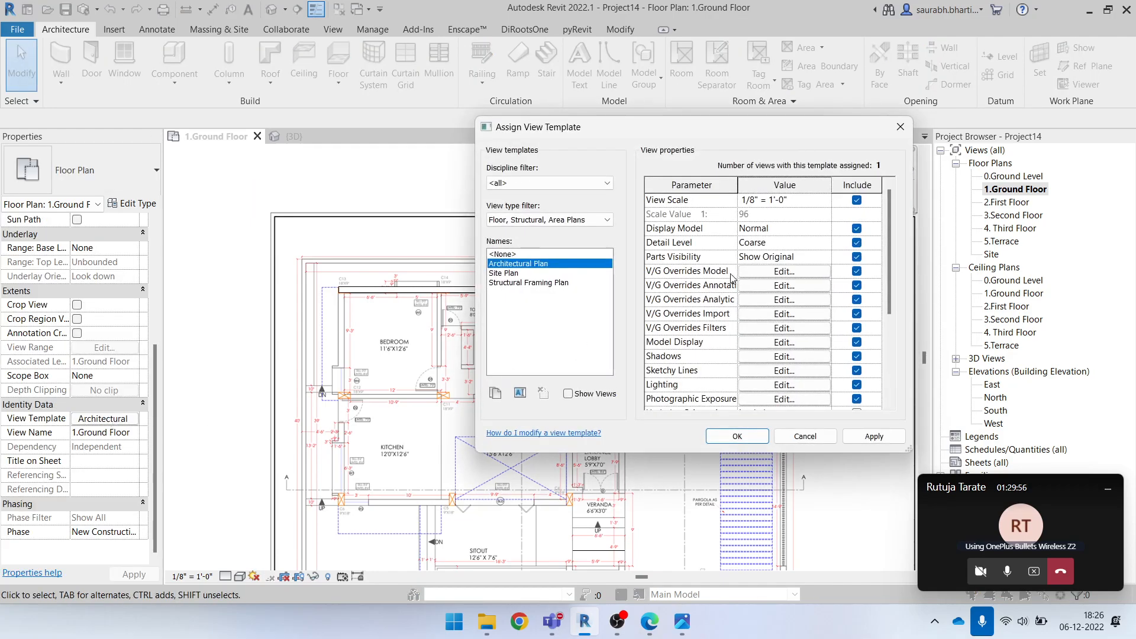
{"action": "left_click", "coordinate": [747, 271]}
{"action": "scroll", "coordinate": [332, 322], "scroll_direction": "down", "scroll_amount": 10}
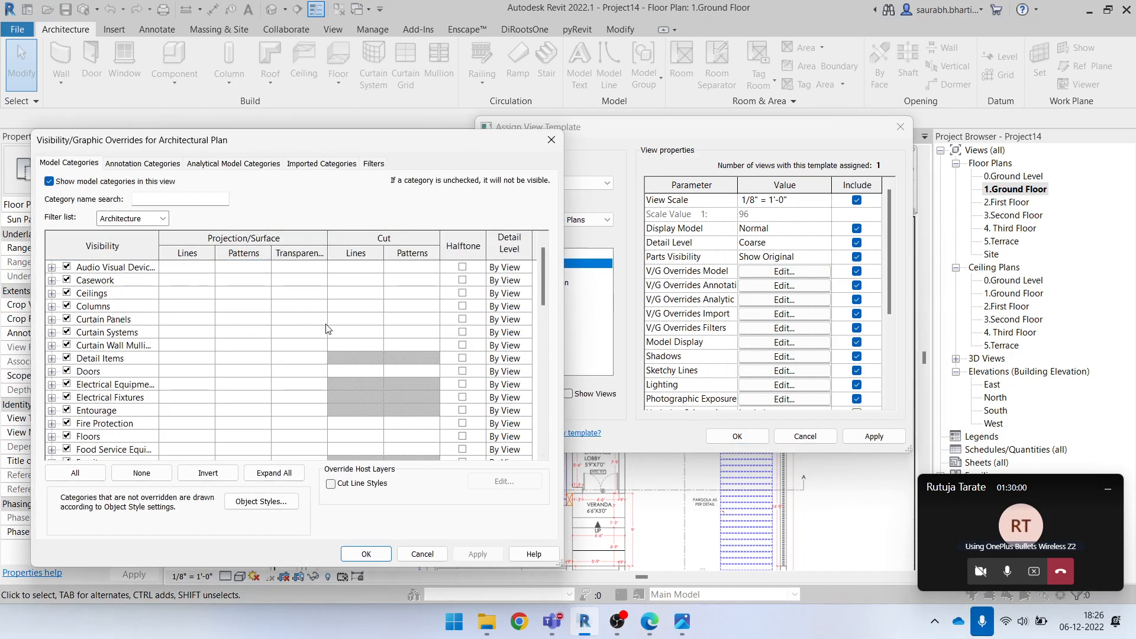
{"action": "scroll", "coordinate": [314, 394], "scroll_direction": "down", "scroll_amount": 3}
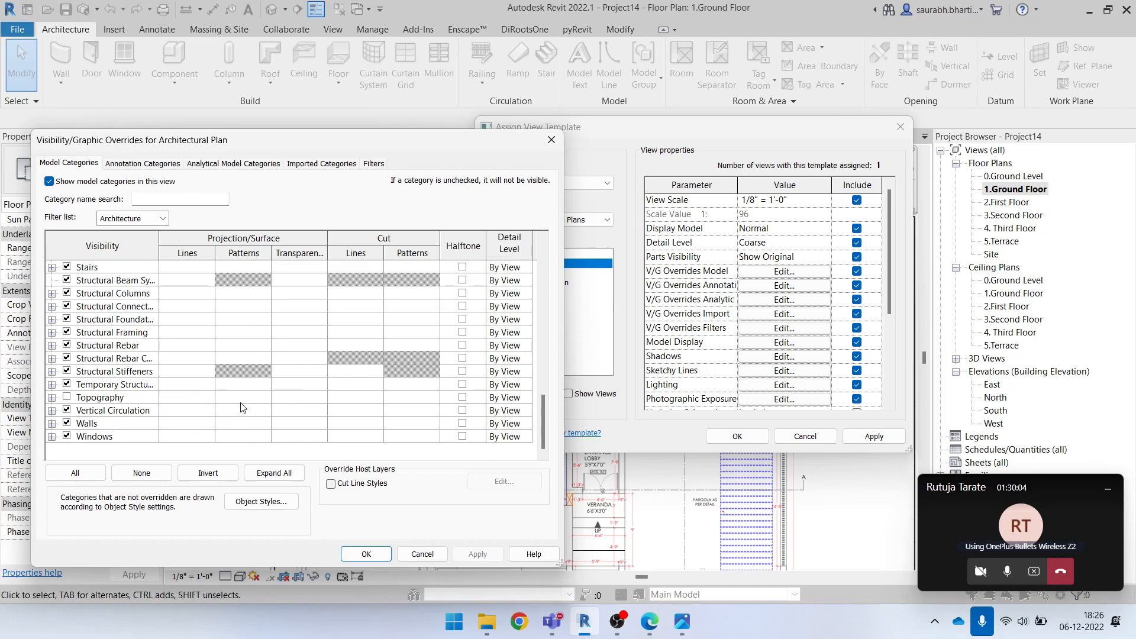
{"action": "key", "text": "w"}
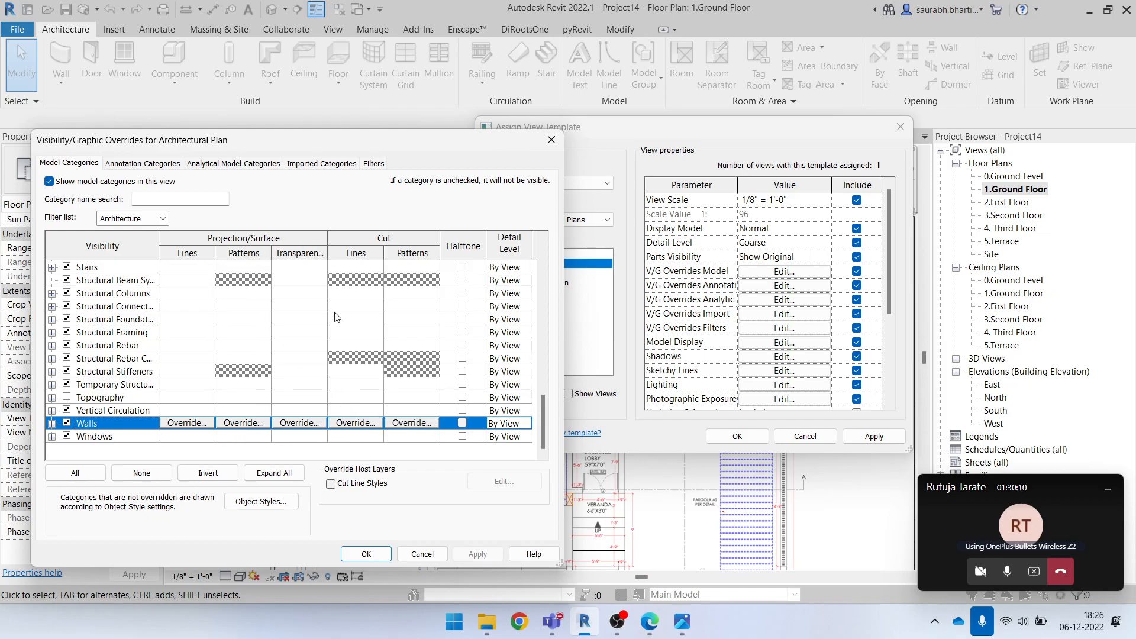
{"action": "left_click", "coordinate": [421, 424]}
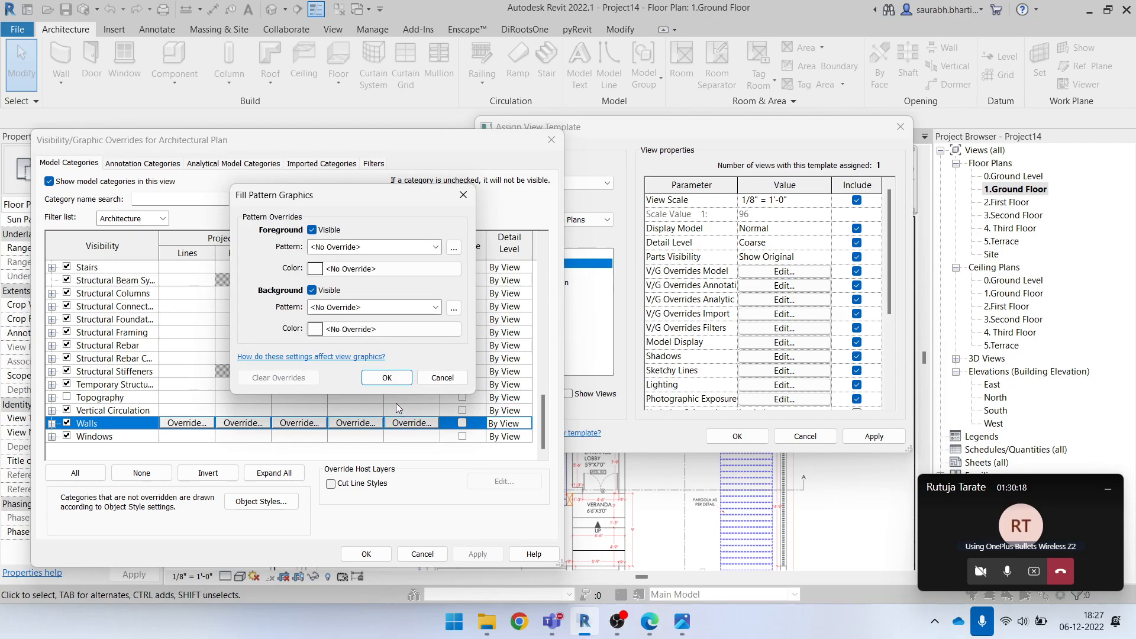
{"action": "left_click", "coordinate": [337, 248]}
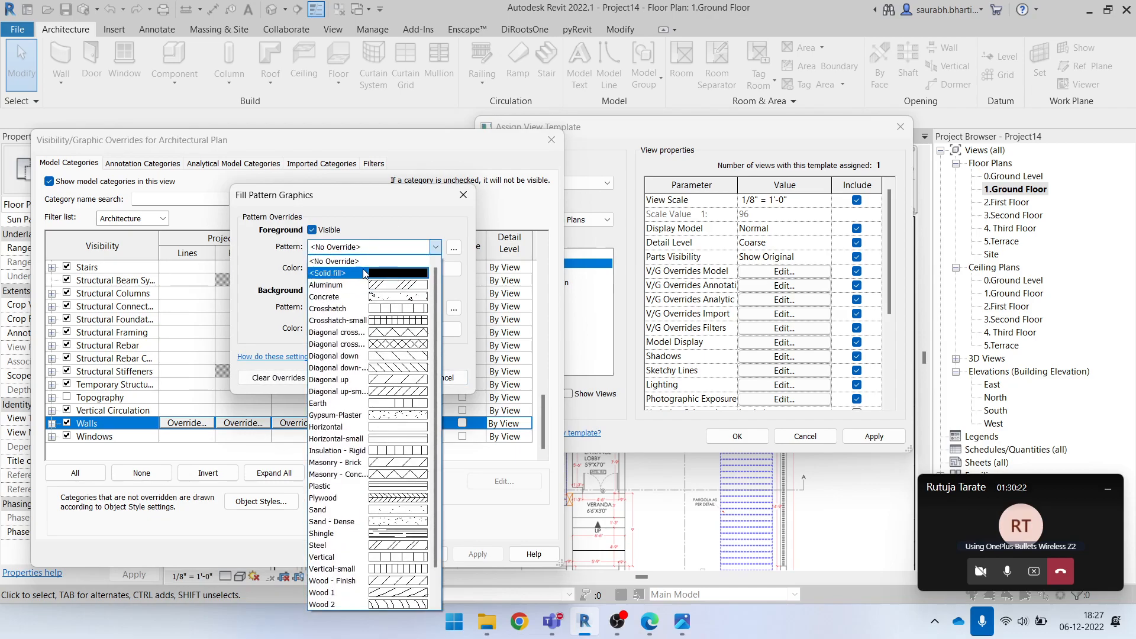
{"action": "left_click", "coordinate": [358, 274]}
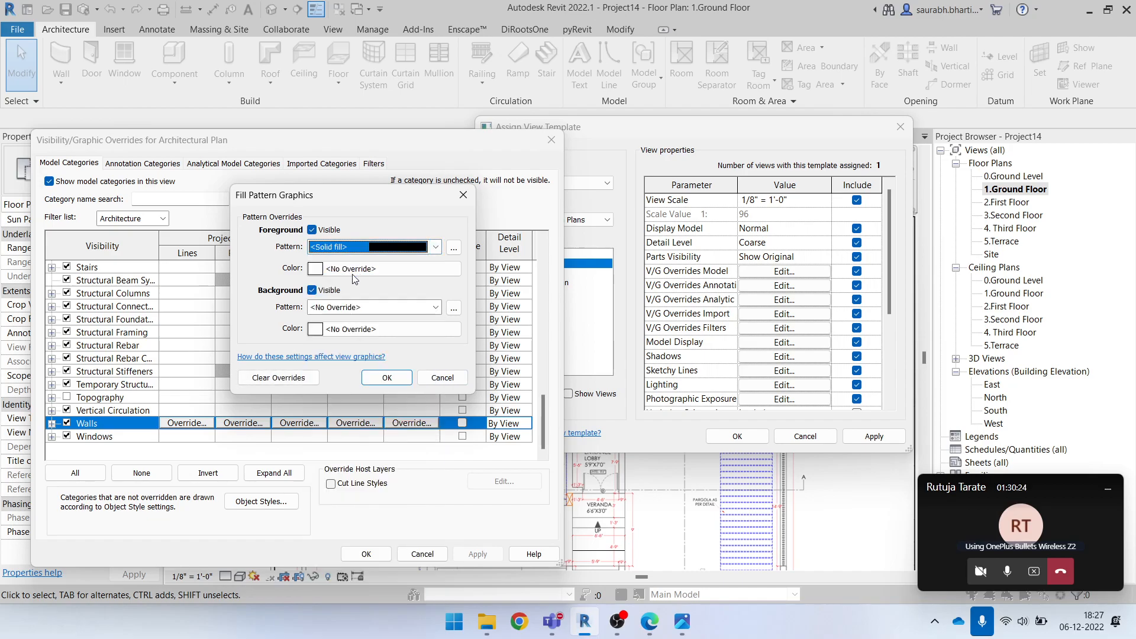
Set the cut walls' fill color to light gray RGB 192-192-192 and apply the overrides to the view template
{"action": "left_click", "coordinate": [399, 273]}
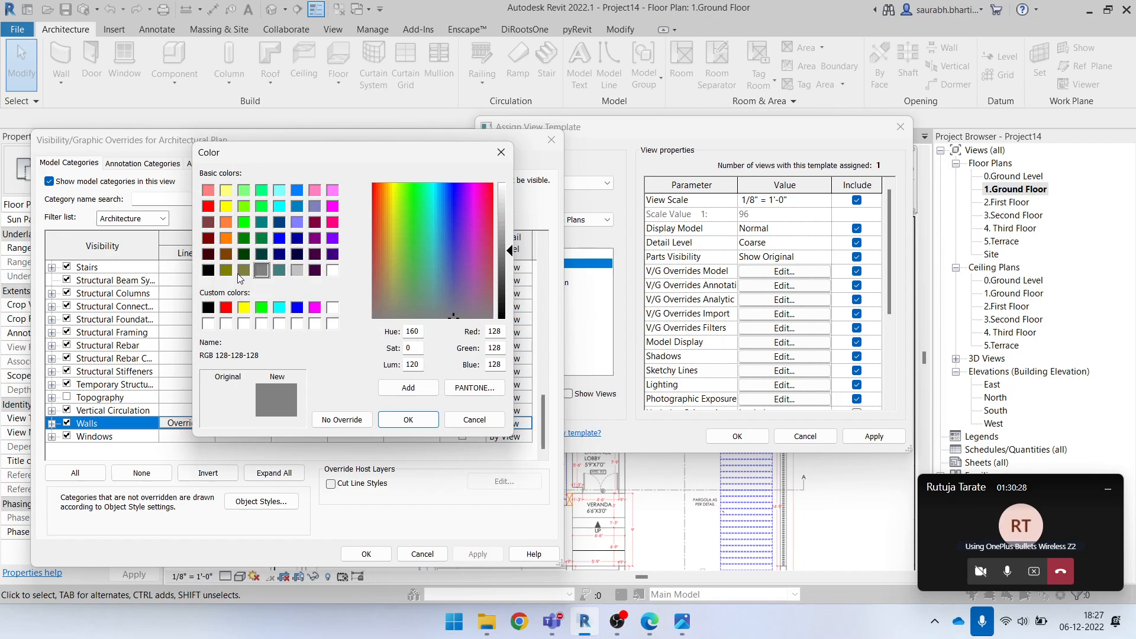
{"action": "left_click", "coordinate": [208, 272]}
{"action": "left_click", "coordinate": [298, 272]}
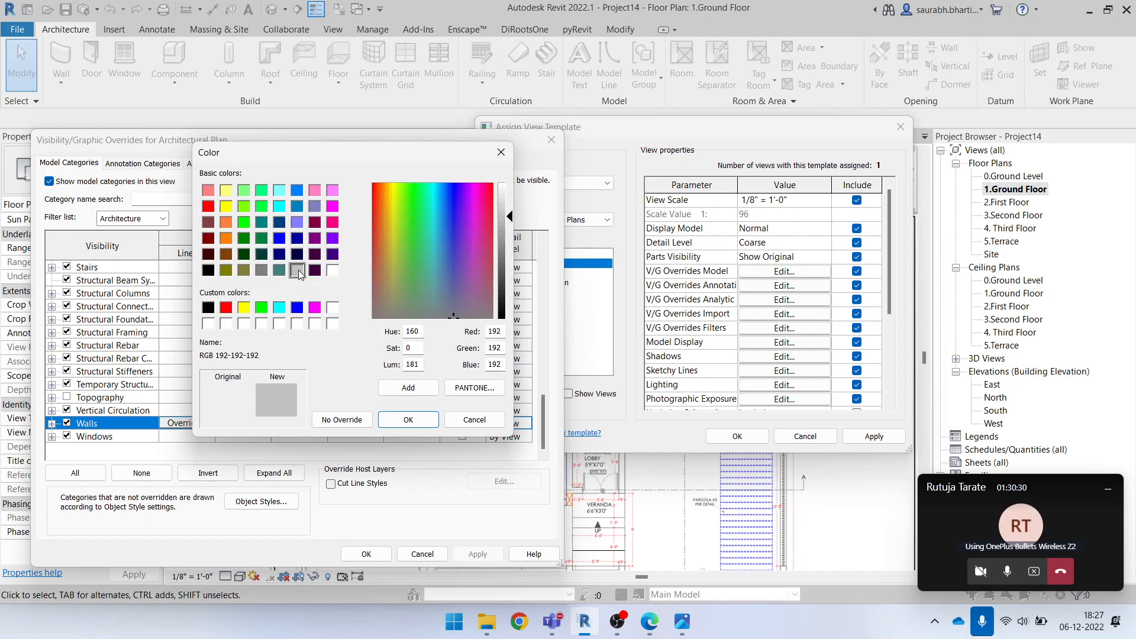
{"action": "left_click", "coordinate": [407, 422]}
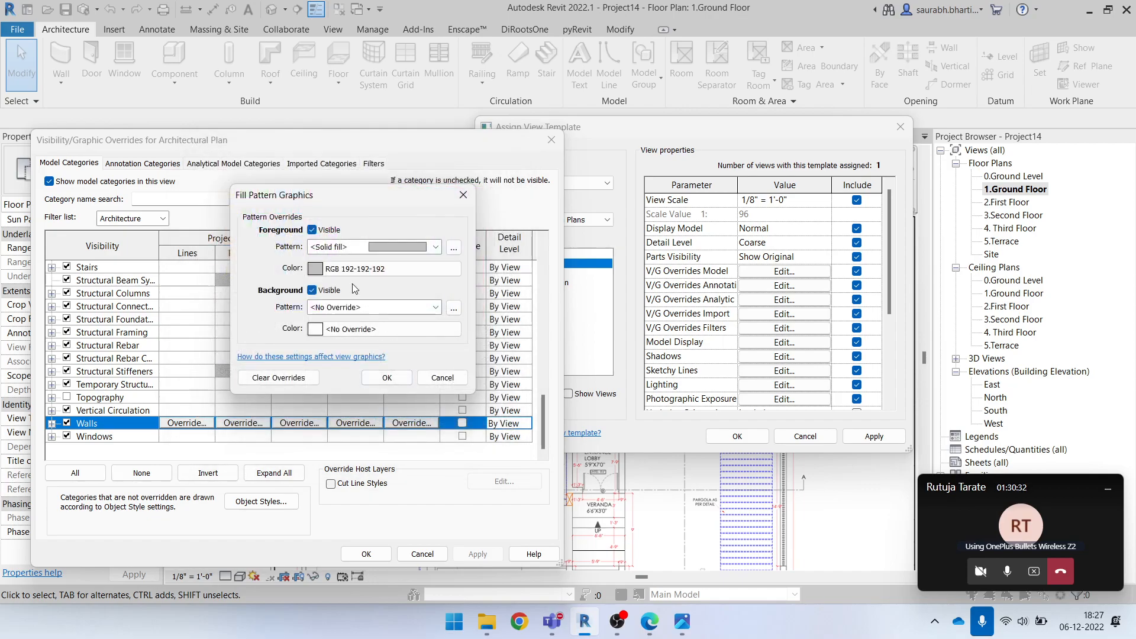
{"action": "left_click", "coordinate": [386, 380]}
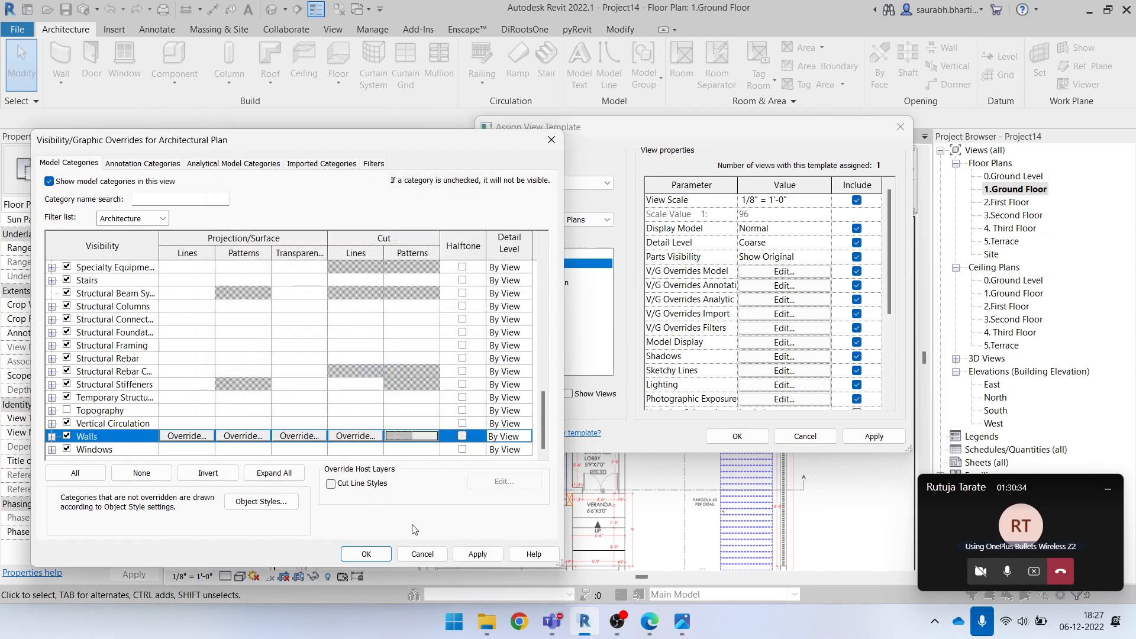
{"action": "left_click", "coordinate": [478, 554]}
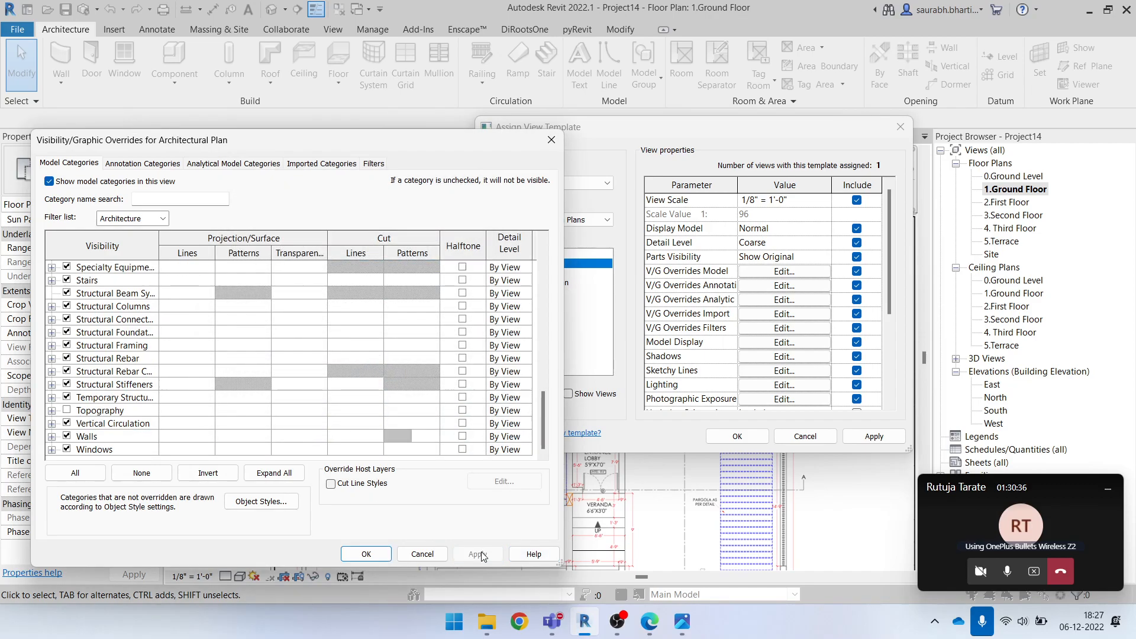
{"action": "left_click", "coordinate": [367, 554]}
{"action": "left_click", "coordinate": [759, 434]}
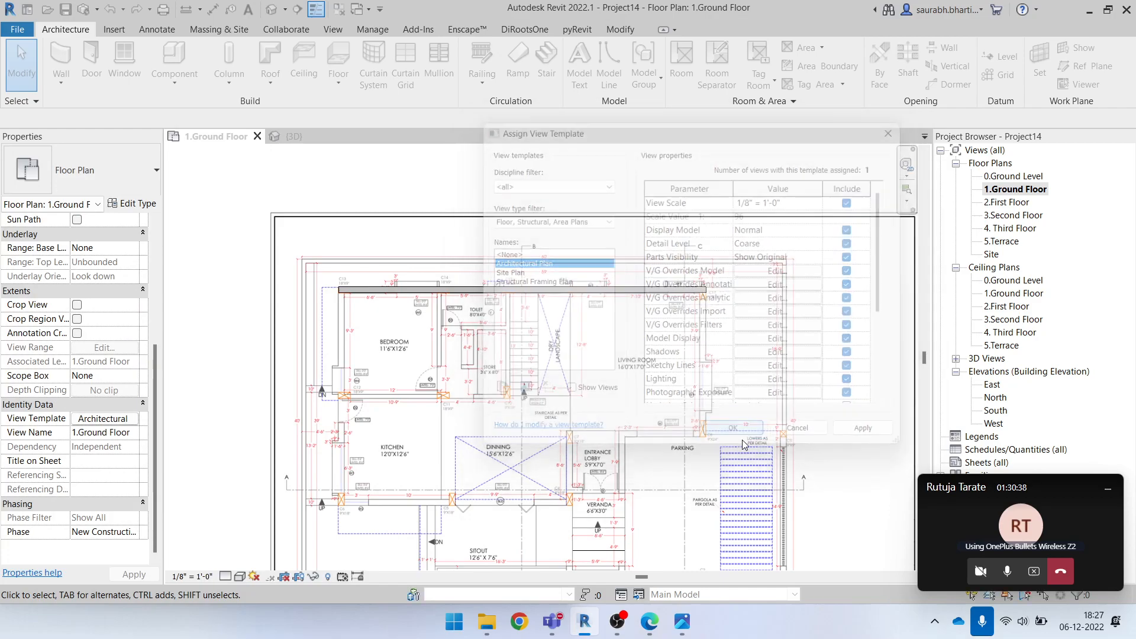
{"action": "scroll", "coordinate": [330, 305], "scroll_direction": "up", "scroll_amount": 4}
{"action": "scroll", "coordinate": [364, 311], "scroll_direction": "down", "scroll_amount": 2}
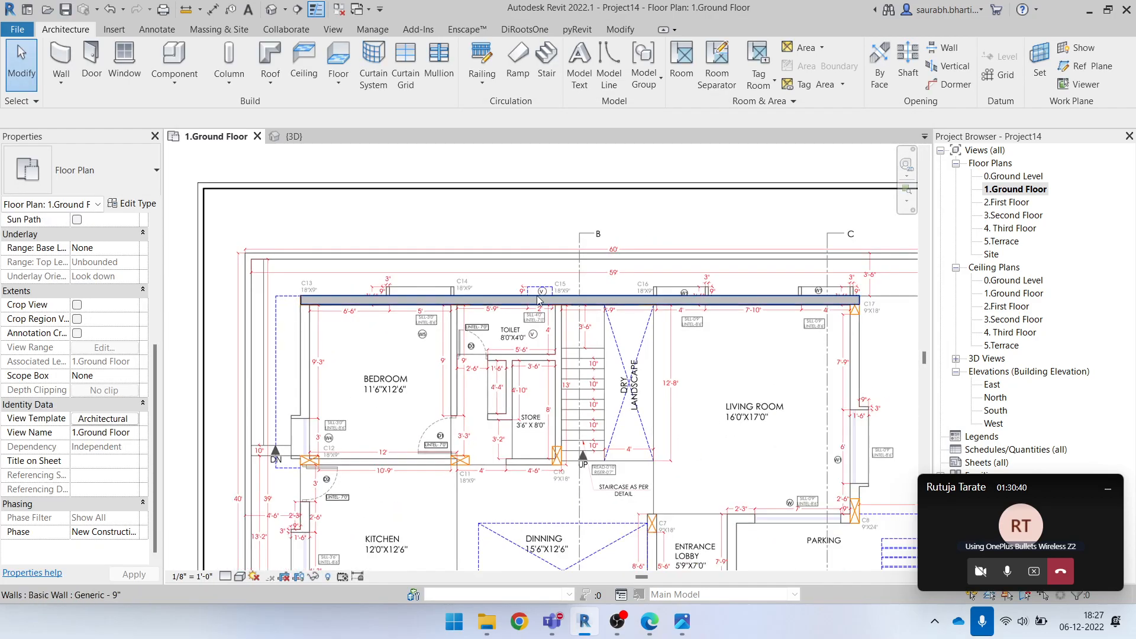
{"action": "scroll", "coordinate": [470, 308], "scroll_direction": "down", "scroll_amount": 2}
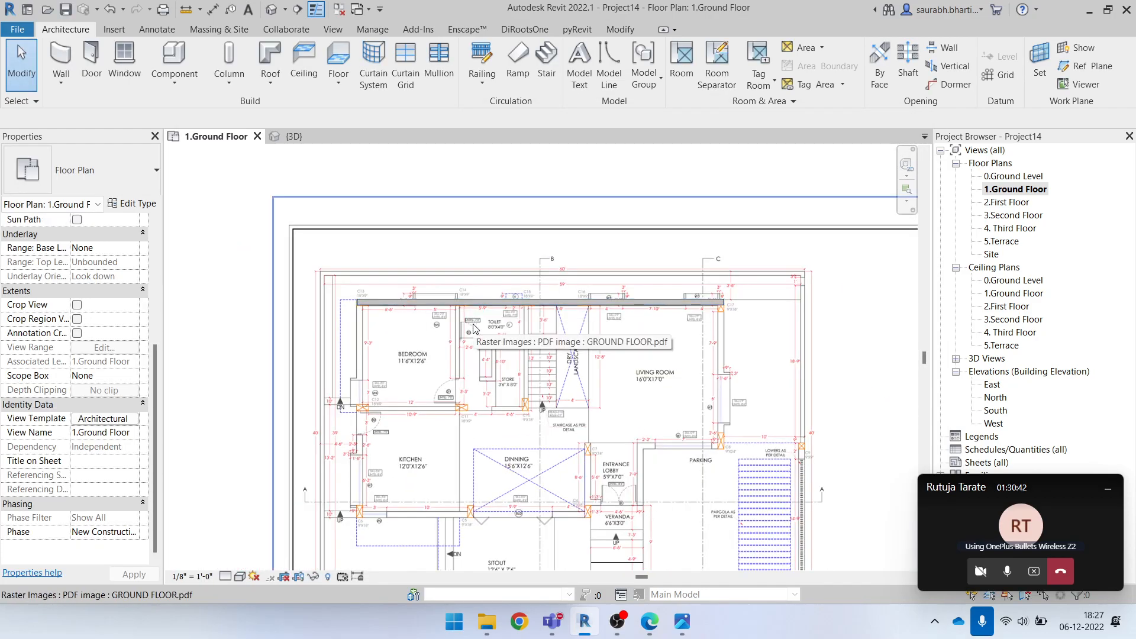
{"action": "key", "text": "w"}
{"action": "key", "text": "a"}
{"action": "scroll", "coordinate": [349, 322], "scroll_direction": "up", "scroll_amount": 2}
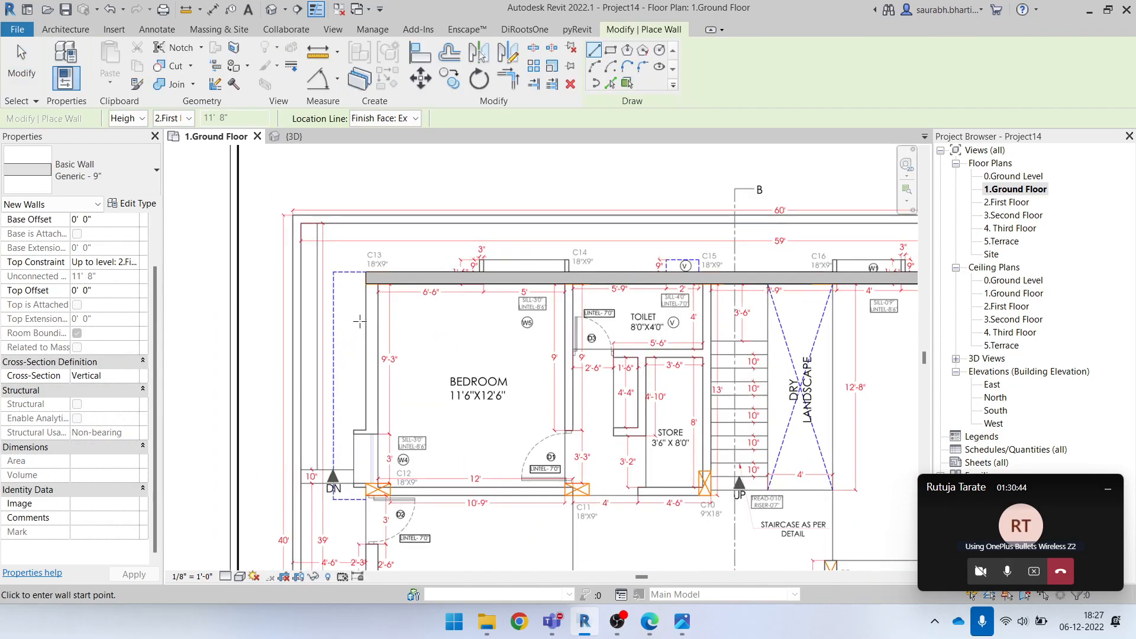
{"action": "scroll", "coordinate": [389, 327], "scroll_direction": "up", "scroll_amount": 2}
{"action": "left_click", "coordinate": [365, 284]}
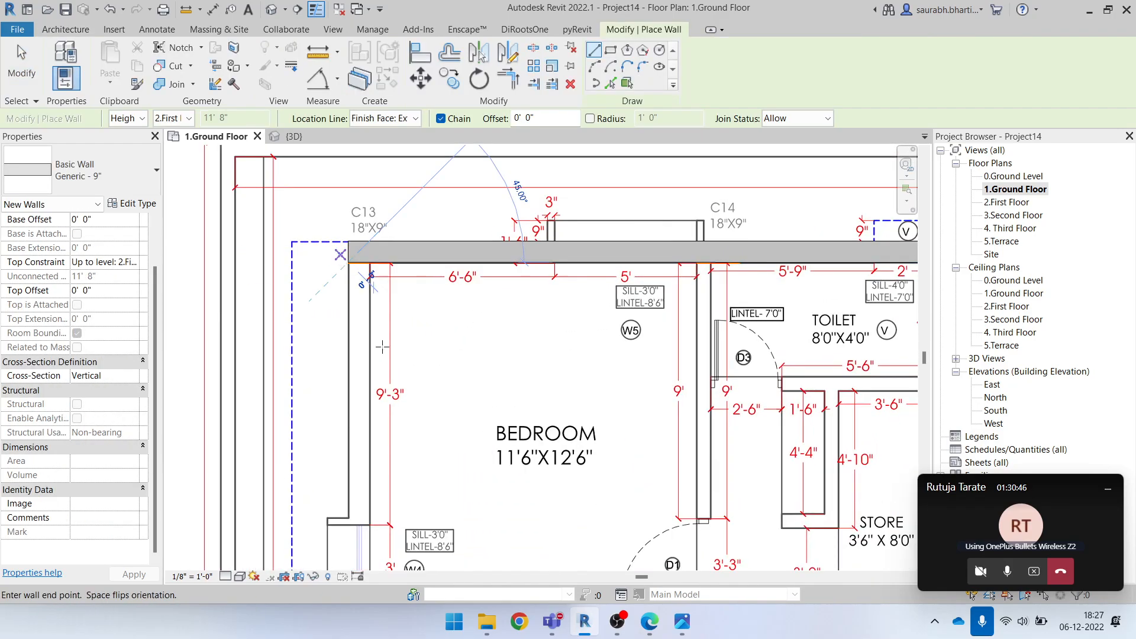
{"action": "scroll", "coordinate": [348, 313], "scroll_direction": "down", "scroll_amount": 2}
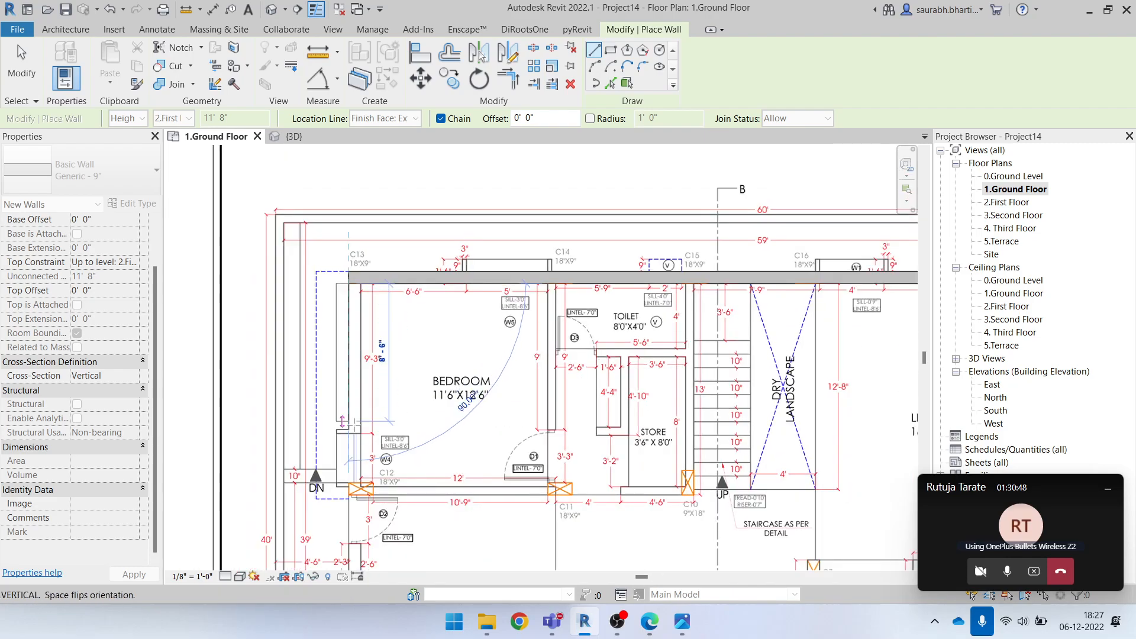
{"action": "scroll", "coordinate": [355, 361], "scroll_direction": "up", "scroll_amount": 3}
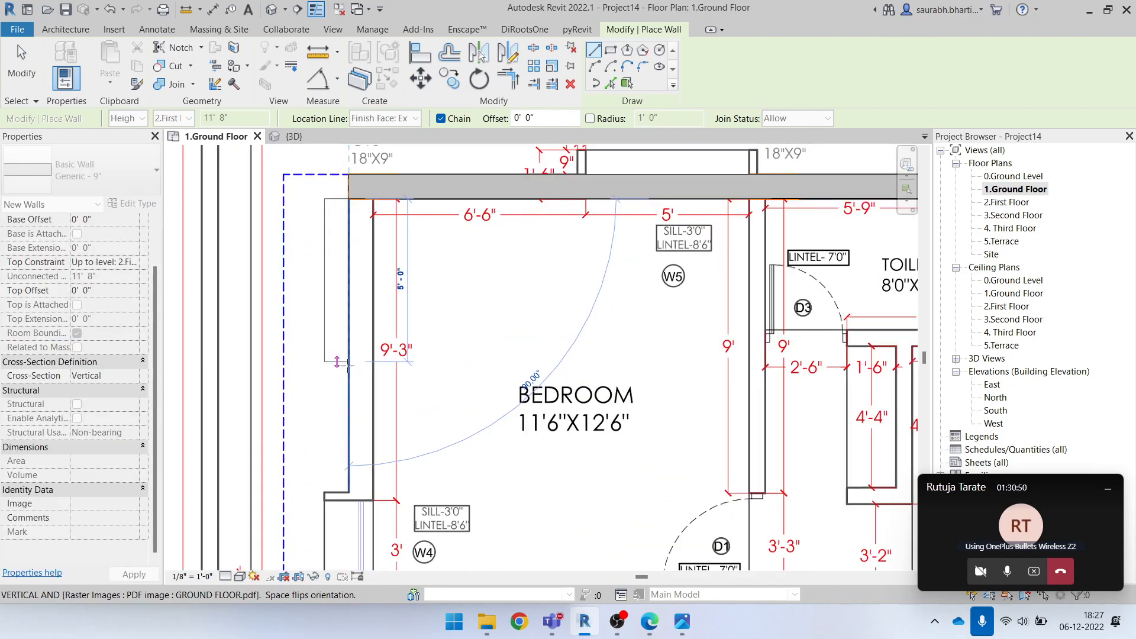
{"action": "scroll", "coordinate": [348, 503], "scroll_direction": "down", "scroll_amount": 2}
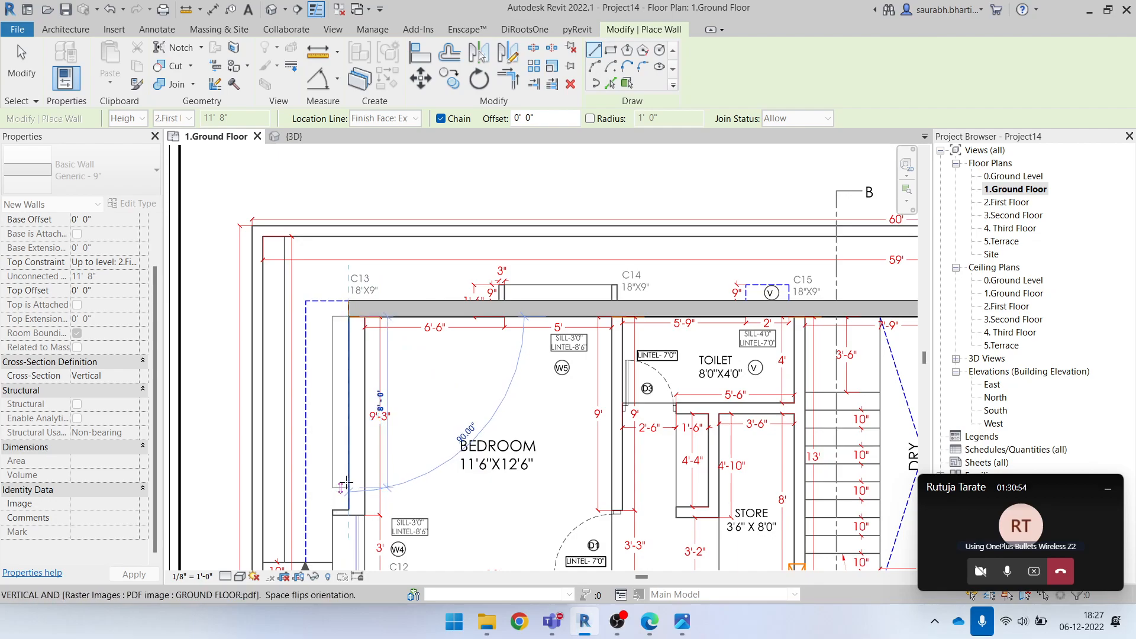
{"action": "key", "text": "Escape"}
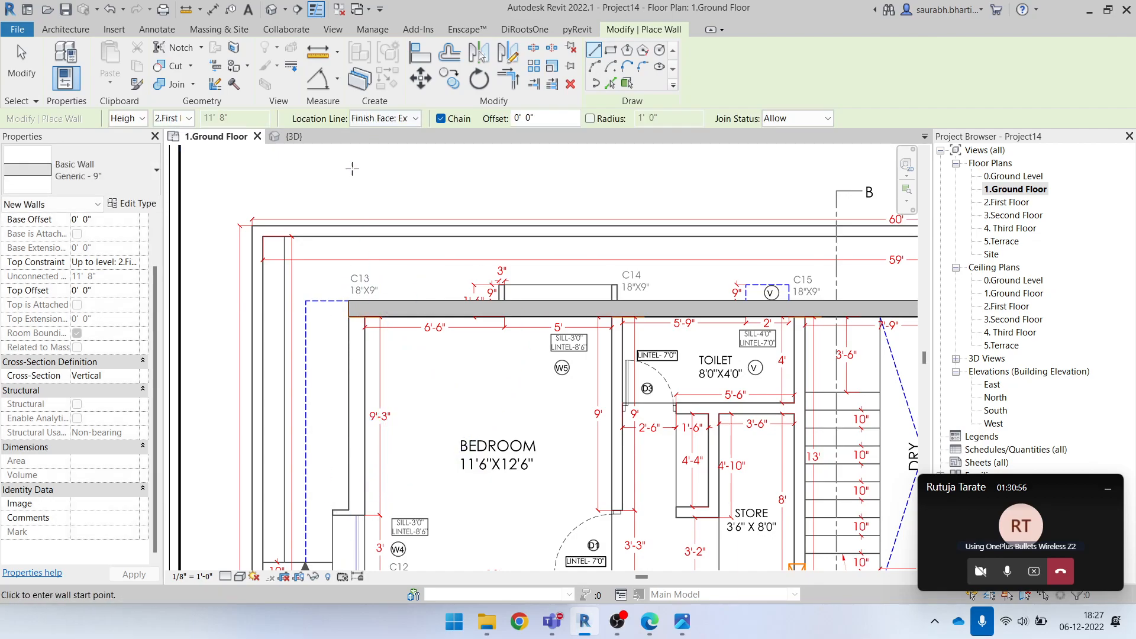
Try drawing the bedroom's exterior wall with the Finish Face: Interior location line, and restore Finish Face: Exterior
{"action": "left_click", "coordinate": [405, 118]}
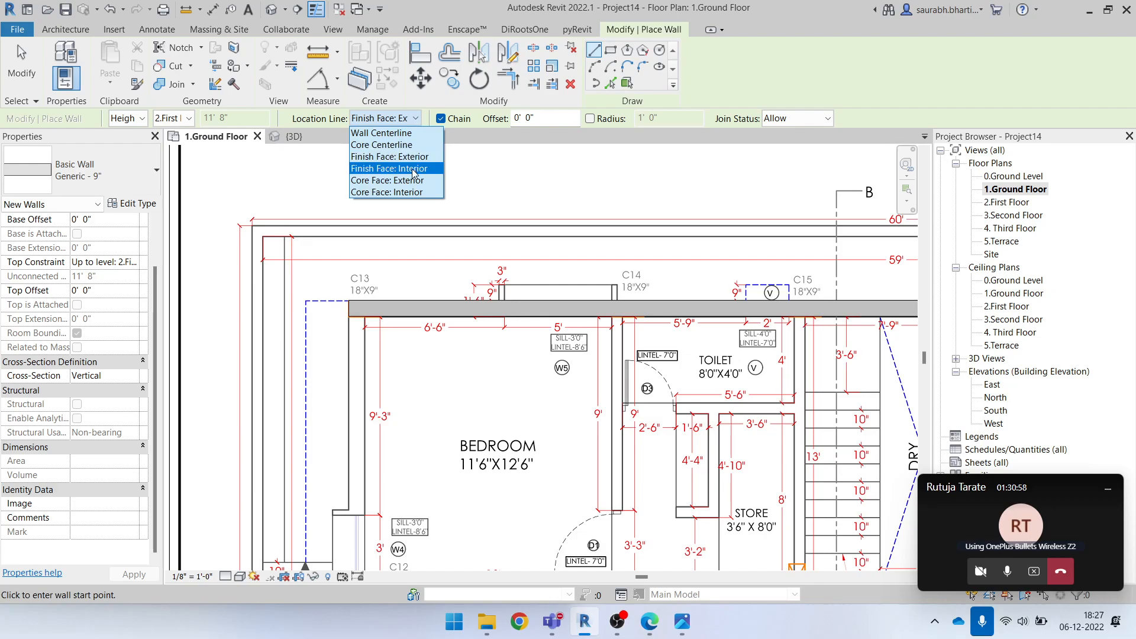
{"action": "left_click", "coordinate": [412, 170]}
{"action": "left_click", "coordinate": [349, 317]}
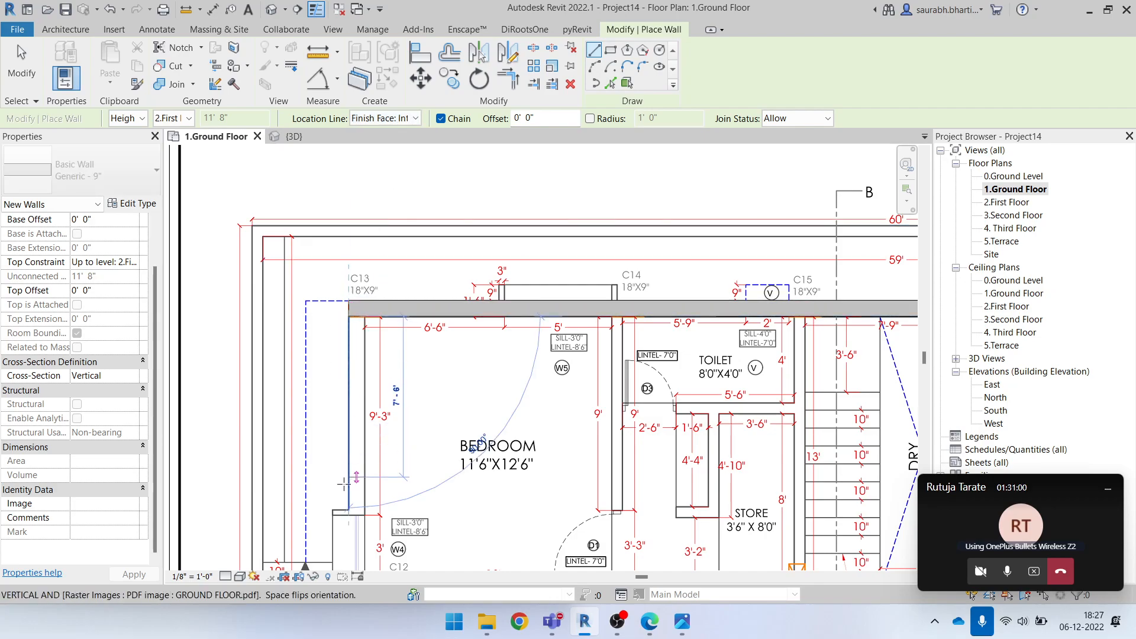
{"action": "key", "text": "Escape"}
{"action": "key", "text": "Escape"}
{"action": "left_click", "coordinate": [384, 118]}
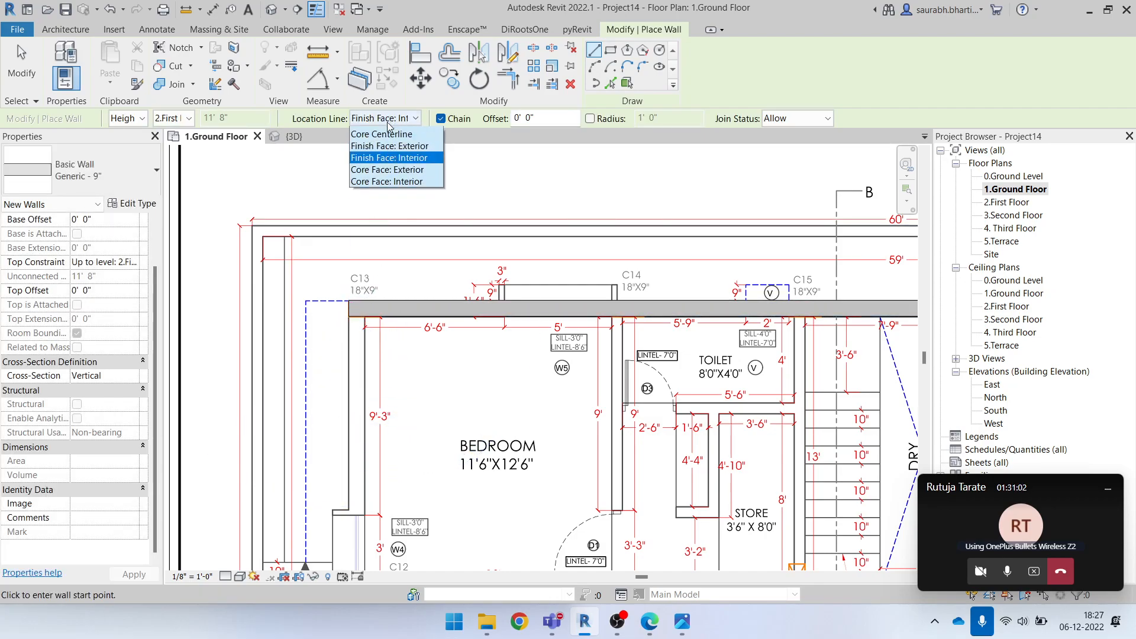
{"action": "left_click", "coordinate": [383, 151]}
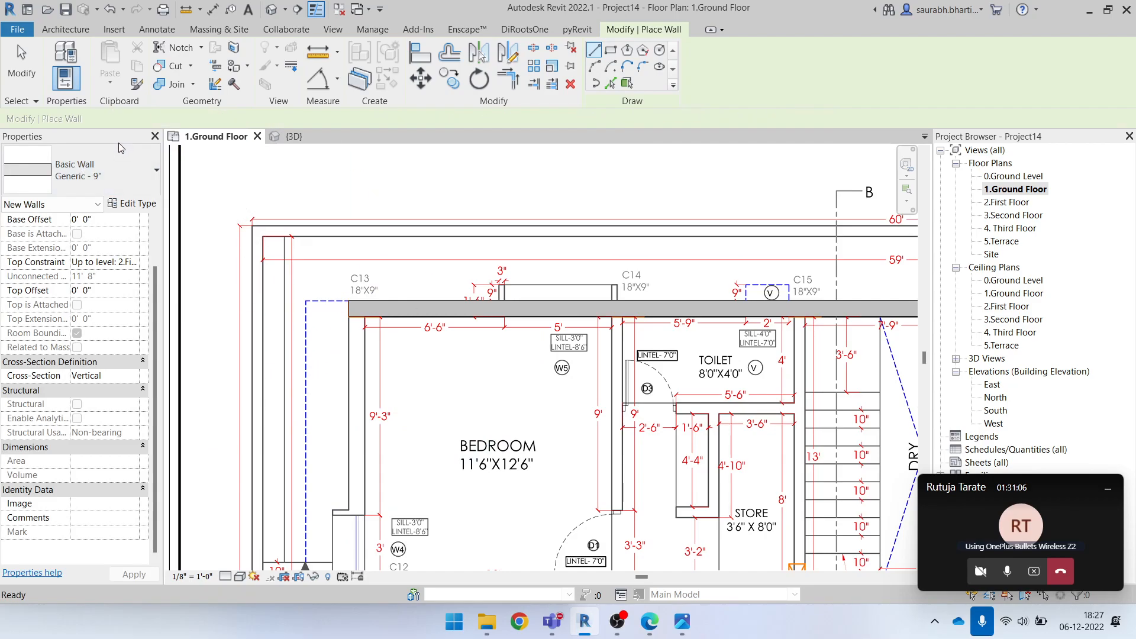
{"action": "key", "text": "Escape"}
{"action": "key", "text": "Escape"}
Draw the Generic - 9" exterior wall from the upper wall's end at C13 down past the bedroom and kitchen to column C6
{"action": "left_click", "coordinate": [62, 55]}
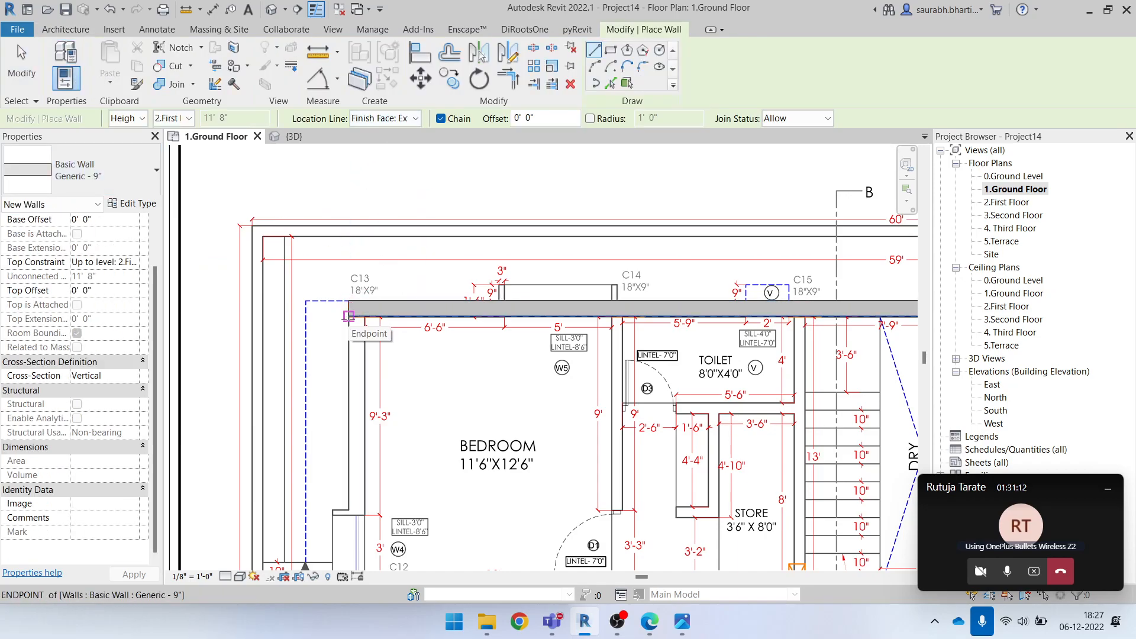
{"action": "left_click", "coordinate": [348, 316]}
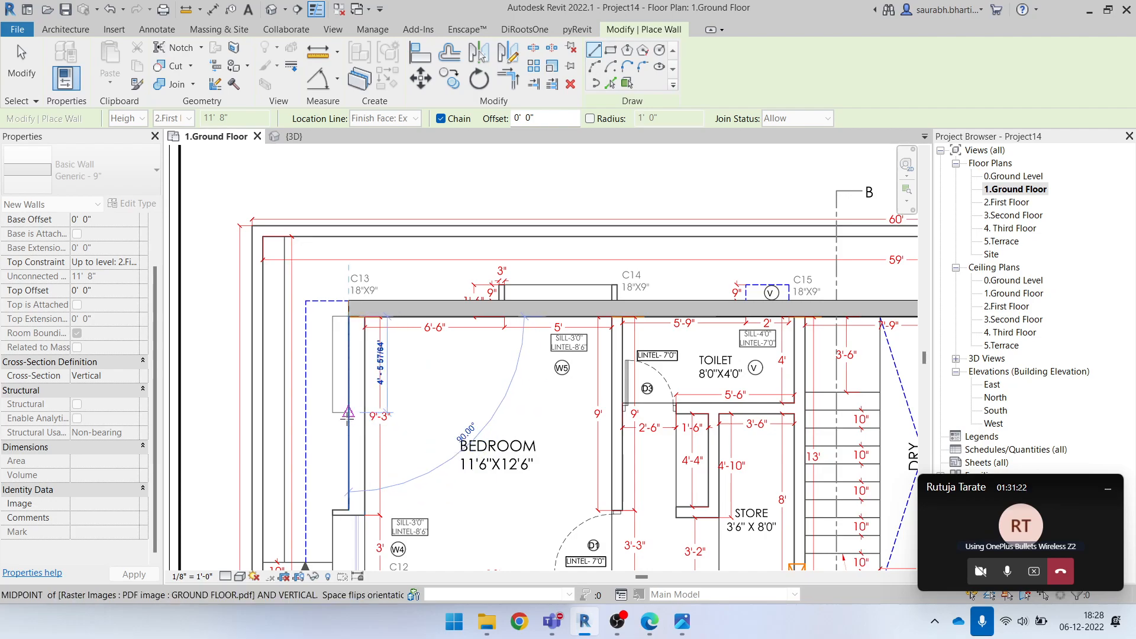
{"action": "scroll", "coordinate": [349, 423], "scroll_direction": "up", "scroll_amount": 1}
{"action": "scroll", "coordinate": [358, 464], "scroll_direction": "down", "scroll_amount": 2}
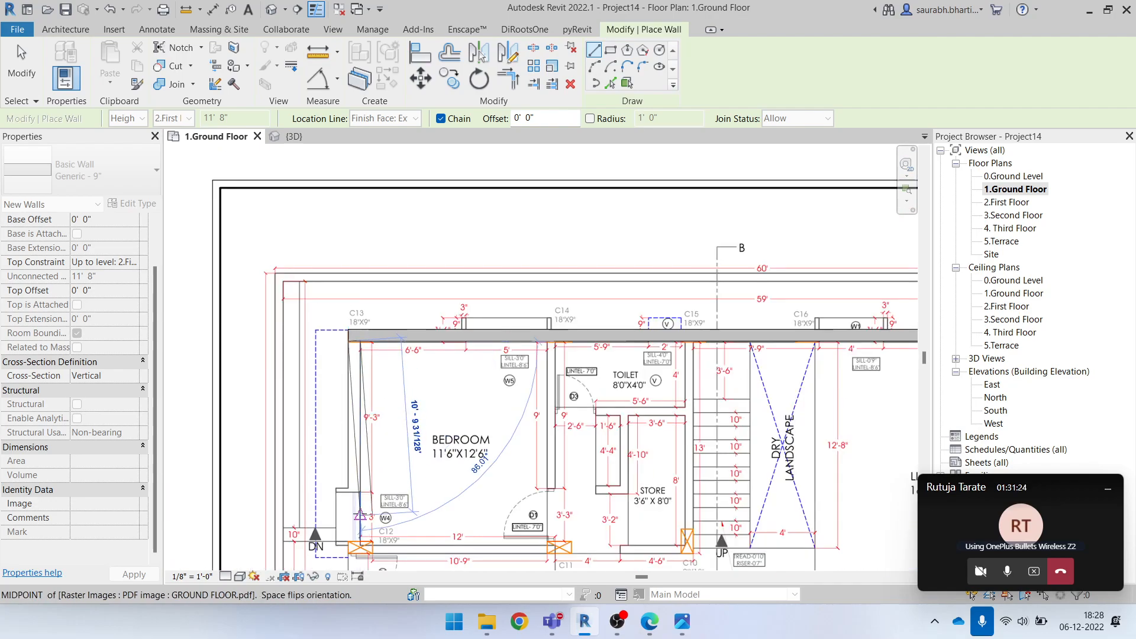
{"action": "middle_click_drag", "start_coordinate": [358, 545], "coordinate": [385, 150]}
{"action": "scroll", "coordinate": [387, 385], "scroll_direction": "up", "scroll_amount": 4}
{"action": "left_click", "coordinate": [368, 380]}
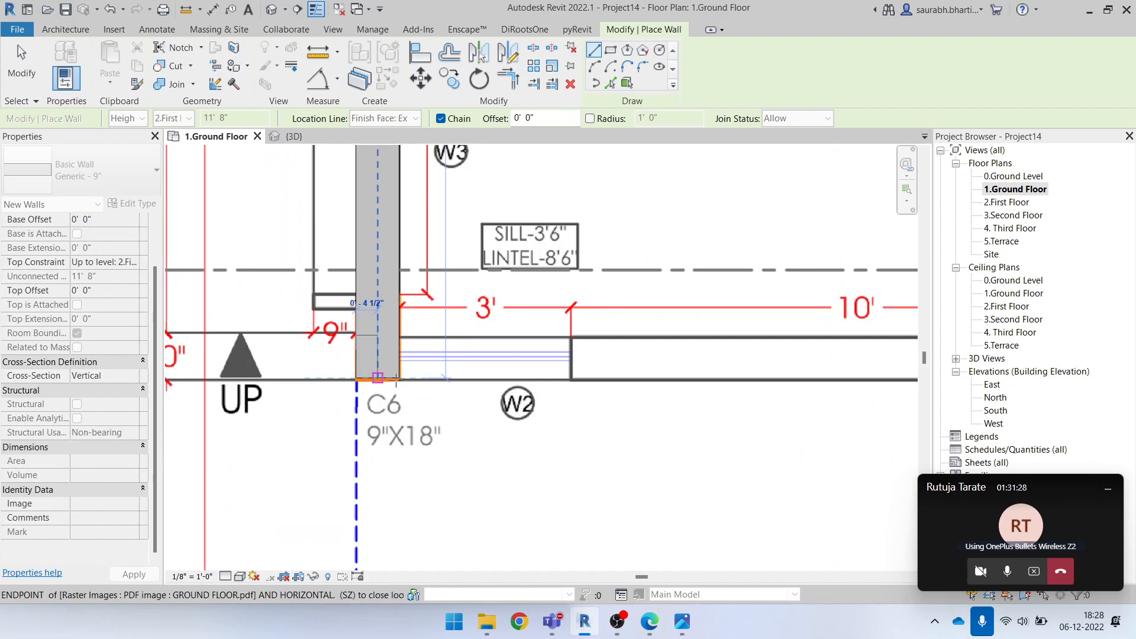
Continue the Generic - 9" wall horizontally from column C6 to the veranda-side corner of column C4, and end the chain
{"action": "scroll", "coordinate": [401, 382], "scroll_direction": "down", "scroll_amount": 2}
{"action": "middle_click_drag", "start_coordinate": [616, 395], "coordinate": [257, 431]}
{"action": "scroll", "coordinate": [392, 422], "scroll_direction": "down", "scroll_amount": 1}
{"action": "middle_click_drag", "start_coordinate": [712, 420], "coordinate": [503, 432]}
{"action": "scroll", "coordinate": [575, 430], "scroll_direction": "up", "scroll_amount": 3}
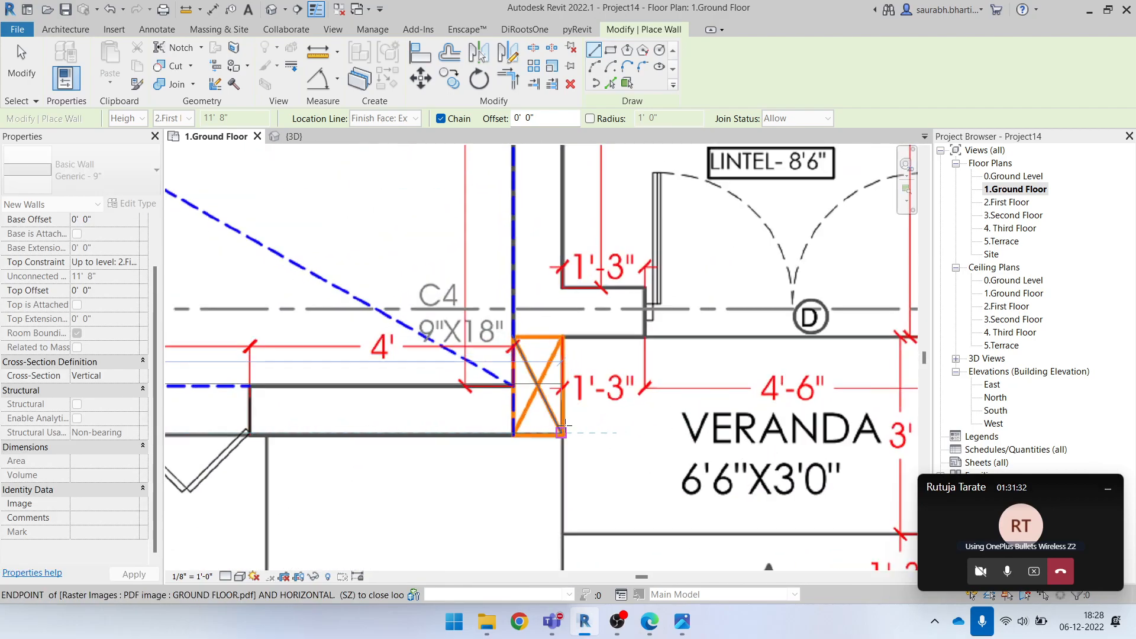
{"action": "left_click", "coordinate": [561, 432]}
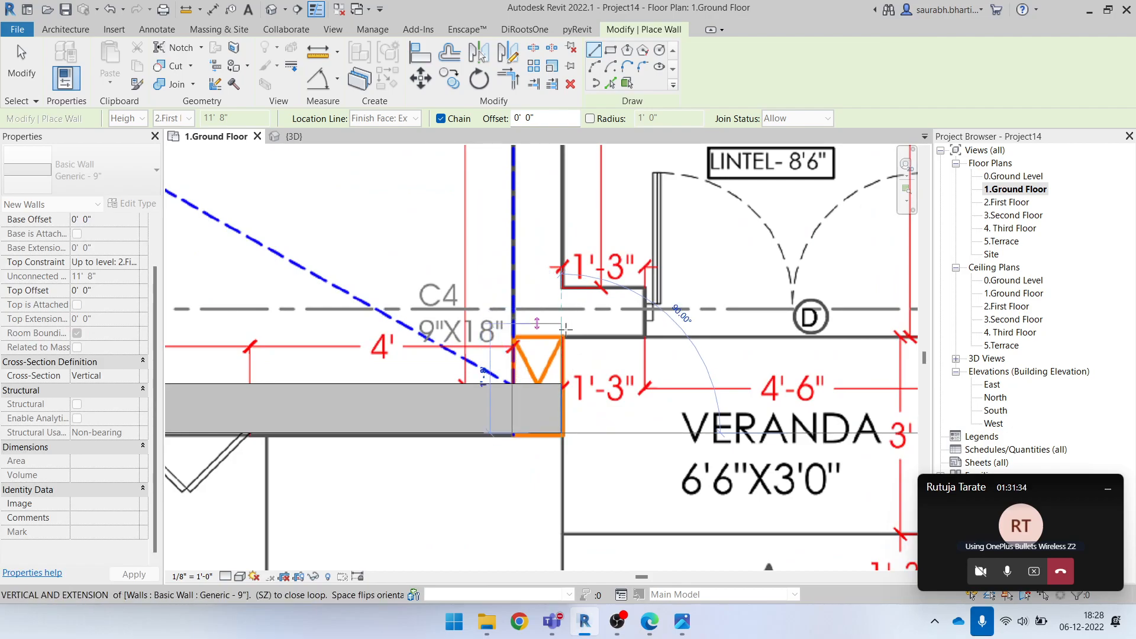
{"action": "scroll", "coordinate": [547, 358], "scroll_direction": "down", "scroll_amount": 3}
{"action": "key", "text": "Escape"}
Draw the living room's outer Generic - 9" wall from the upper wall's end at C17 down to column C8
{"action": "scroll", "coordinate": [560, 389], "scroll_direction": "down", "scroll_amount": 2}
{"action": "middle_click_drag", "start_coordinate": [699, 378], "coordinate": [600, 426]}
{"action": "middle_click_drag", "start_coordinate": [632, 261], "coordinate": [565, 419]}
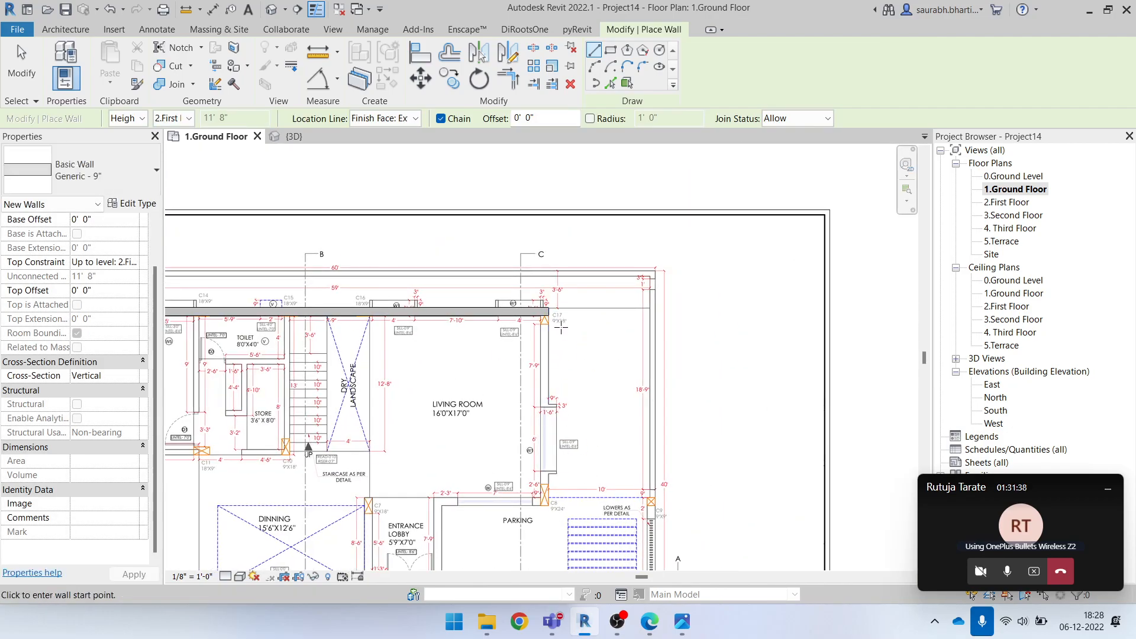
{"action": "scroll", "coordinate": [561, 330], "scroll_direction": "up", "scroll_amount": 5}
{"action": "left_click", "coordinate": [548, 314]}
{"action": "scroll", "coordinate": [522, 513], "scroll_direction": "down", "scroll_amount": 2}
{"action": "middle_click_drag", "start_coordinate": [549, 520], "coordinate": [591, 180]}
{"action": "scroll", "coordinate": [535, 382], "scroll_direction": "down", "scroll_amount": 3}
{"action": "scroll", "coordinate": [542, 487], "scroll_direction": "up", "scroll_amount": 4}
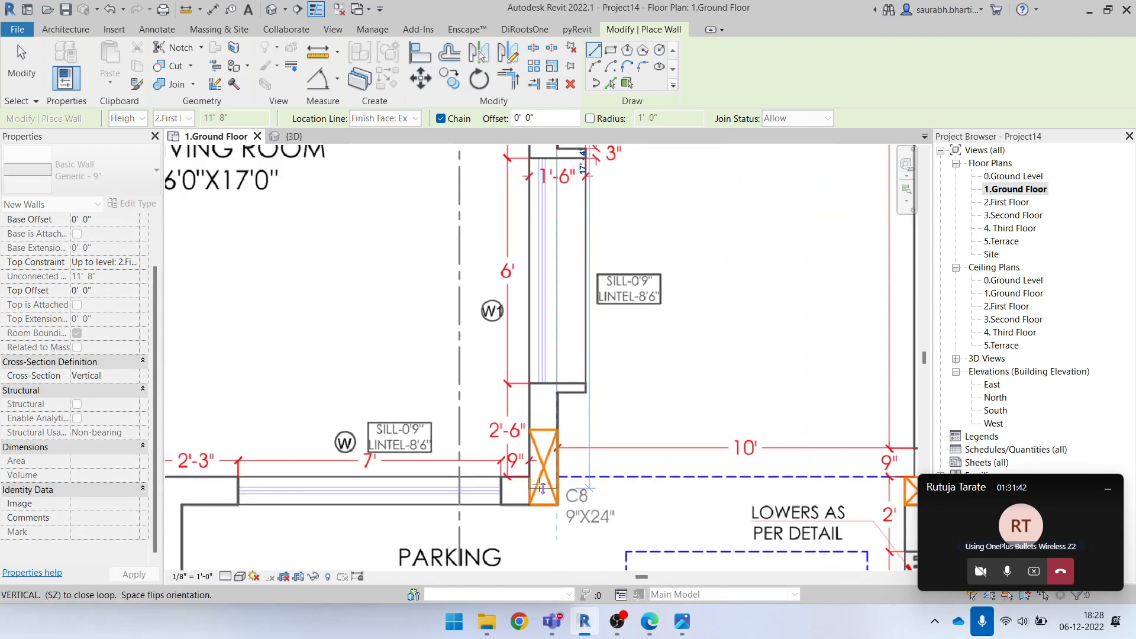
{"action": "left_click", "coordinate": [553, 504]}
Continue the Generic - 9" wall from column C8 along the parking edge to the entrance lobby corner
{"action": "scroll", "coordinate": [544, 503], "scroll_direction": "down", "scroll_amount": 2}
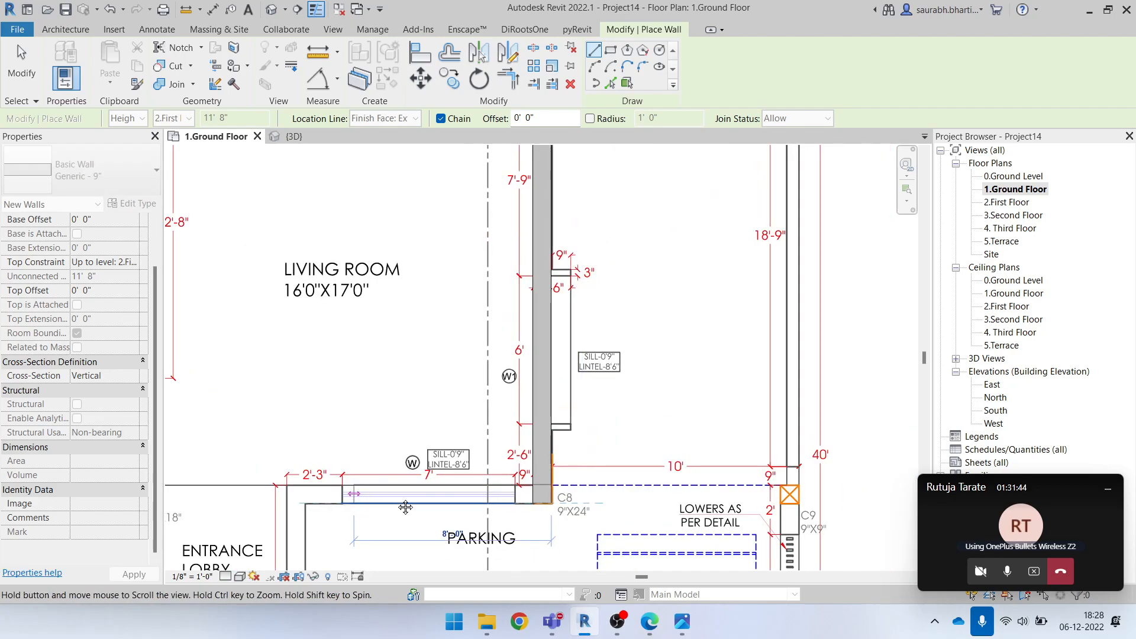
{"action": "middle_click_drag", "start_coordinate": [385, 510], "coordinate": [602, 496]}
{"action": "left_click", "coordinate": [504, 492]}
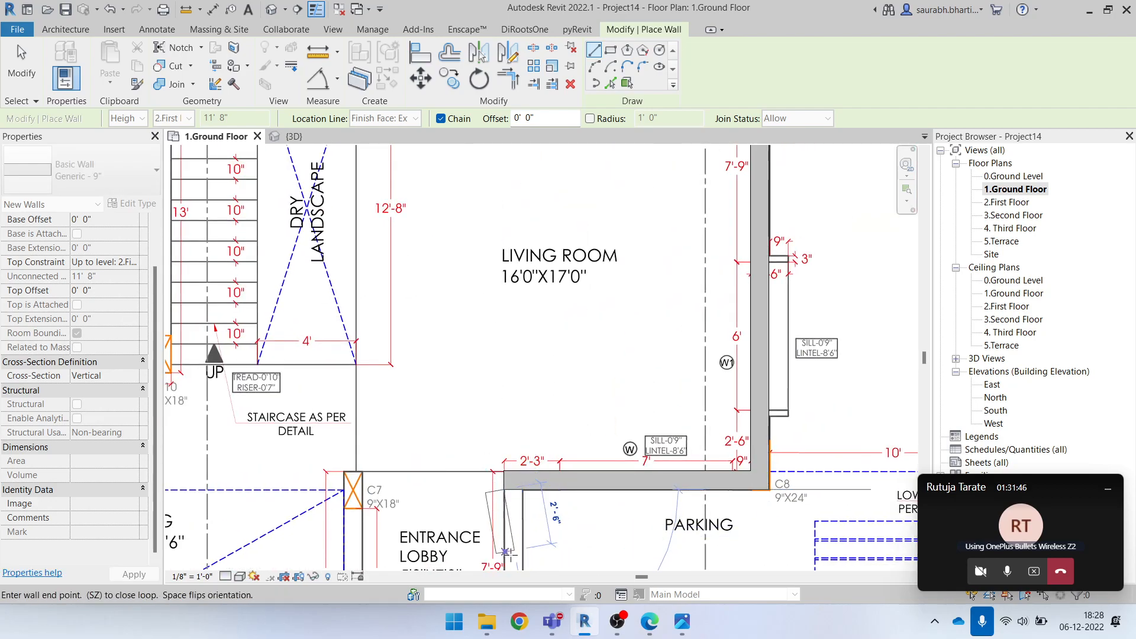
Continue the Generic - 9" wall down the parking side of the entrance lobby to the veranda edge
{"action": "scroll", "coordinate": [505, 491], "scroll_direction": "down", "scroll_amount": 1}
{"action": "middle_click_drag", "start_coordinate": [510, 565], "coordinate": [568, 348]}
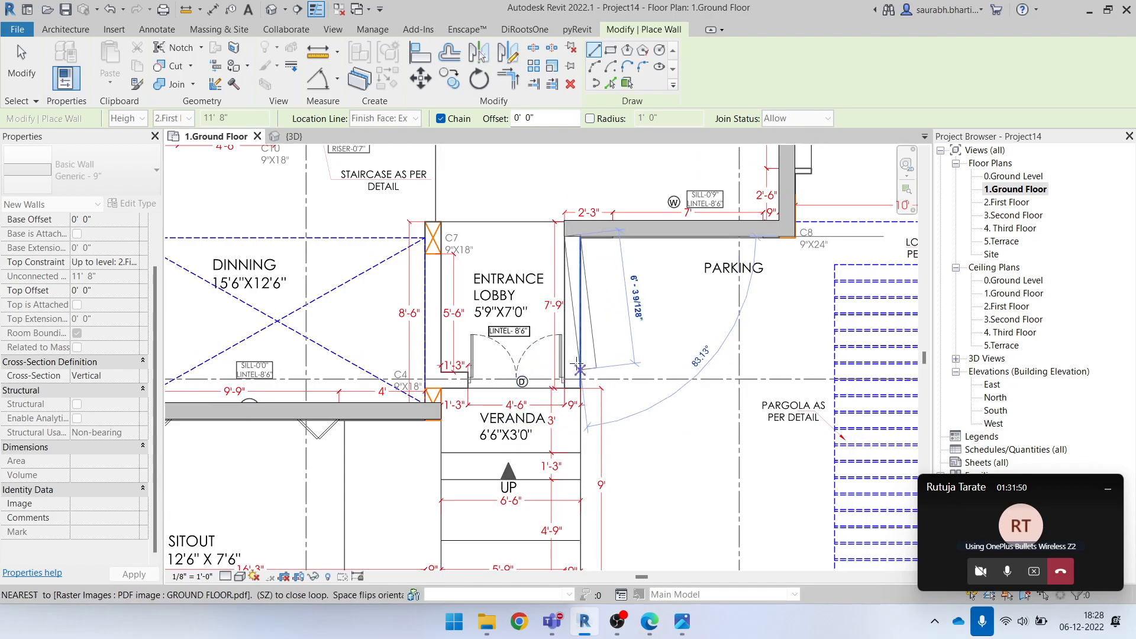
{"action": "left_click", "coordinate": [564, 381]}
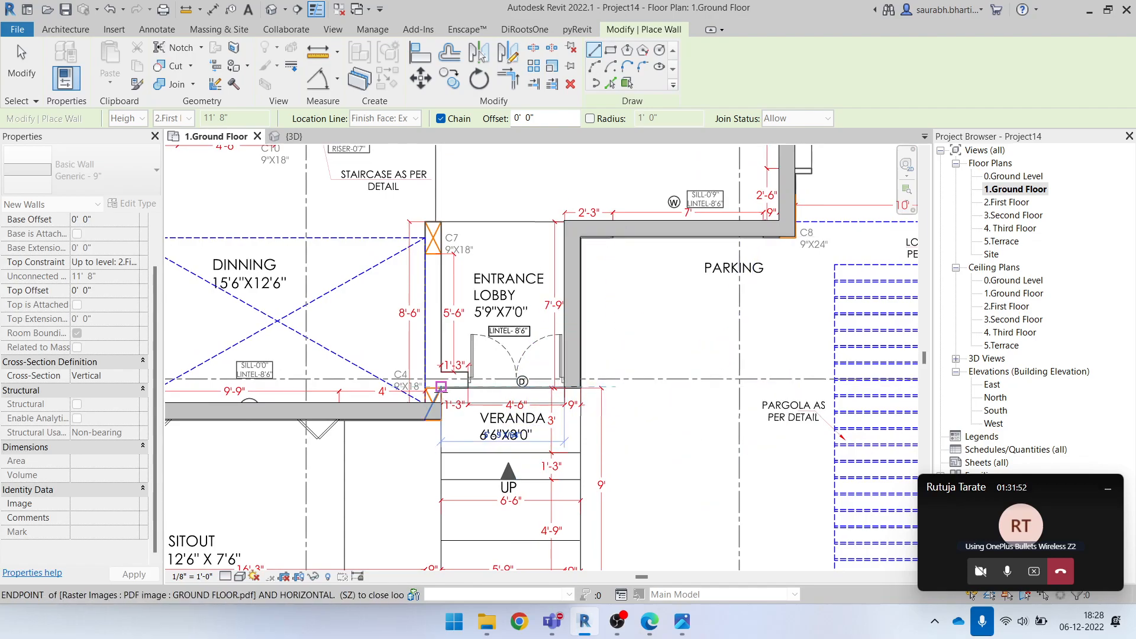
Continue the Generic - 9" wall along the veranda edge to column C4 and up to column C7, and end the chain
{"action": "scroll", "coordinate": [461, 377], "scroll_direction": "up", "scroll_amount": 3}
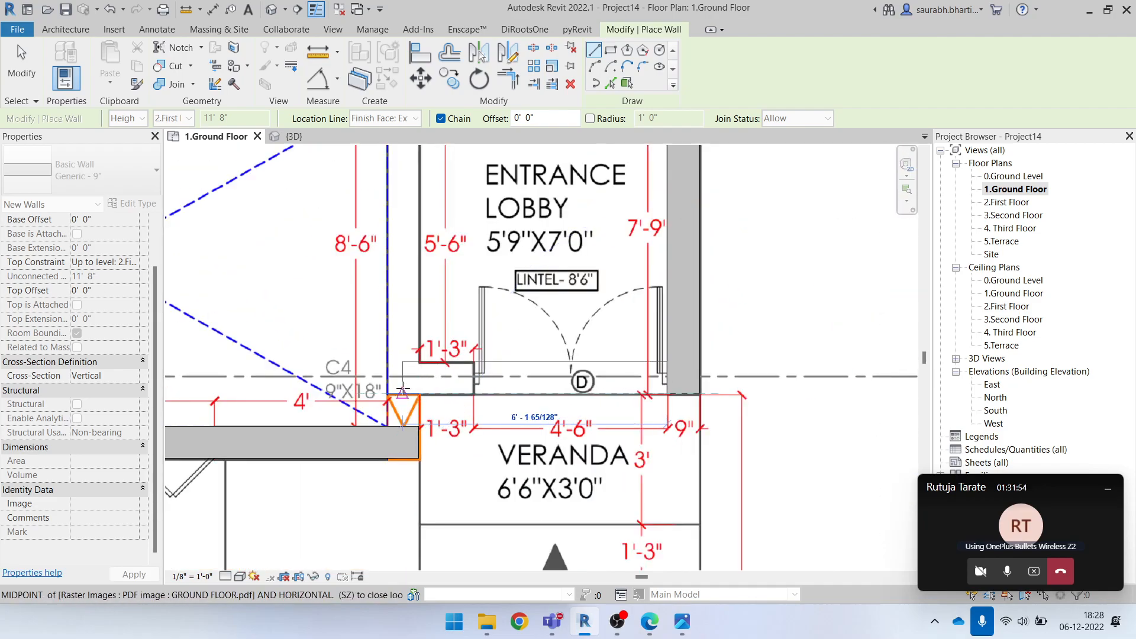
{"action": "middle_click_drag", "start_coordinate": [396, 237], "coordinate": [397, 422]}
{"action": "left_click", "coordinate": [388, 247]}
{"action": "scroll", "coordinate": [433, 260], "scroll_direction": "down", "scroll_amount": 3}
{"action": "key", "text": "Escape"}
{"action": "key", "text": "Escape"}
{"action": "scroll", "coordinate": [420, 412], "scroll_direction": "up", "scroll_amount": 3}
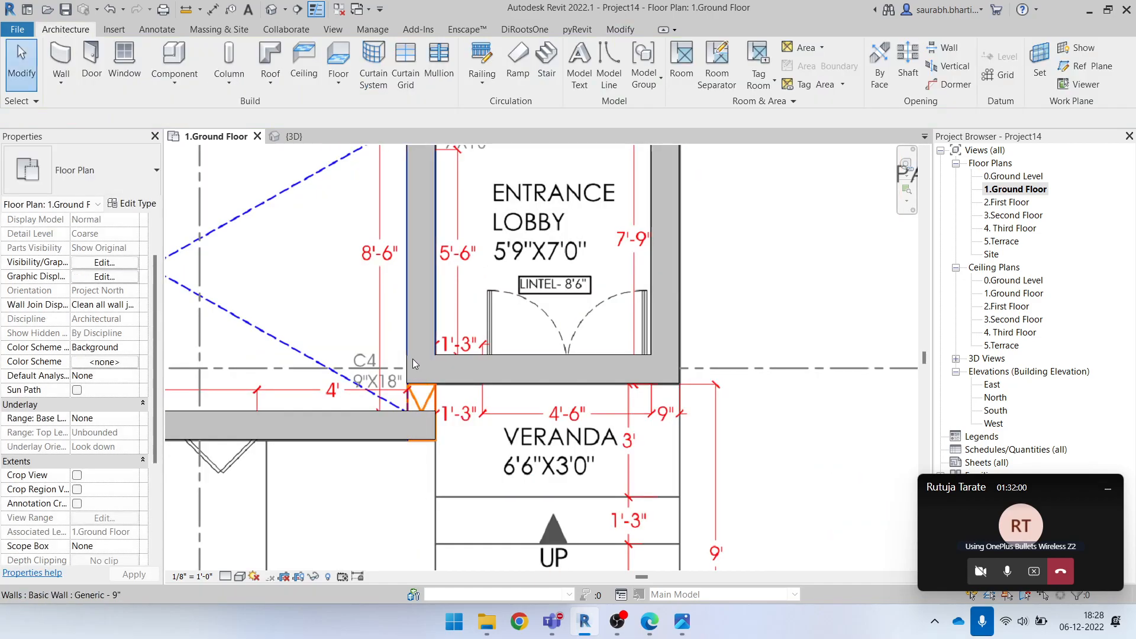
{"action": "scroll", "coordinate": [435, 419], "scroll_direction": "down", "scroll_amount": 3}
{"action": "left_click", "coordinate": [428, 338]}
{"action": "scroll", "coordinate": [429, 426], "scroll_direction": "up", "scroll_amount": 4}
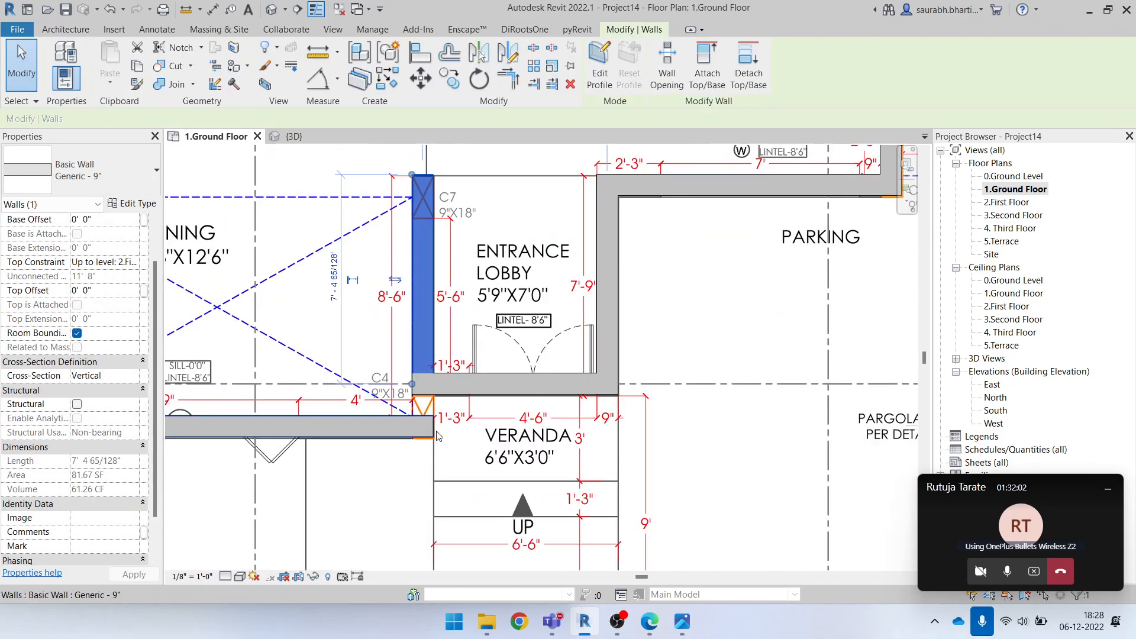
{"action": "left_click", "coordinate": [425, 425]}
{"action": "scroll", "coordinate": [424, 425], "scroll_direction": "down", "scroll_amount": 3}
{"action": "key", "text": "Escape"}
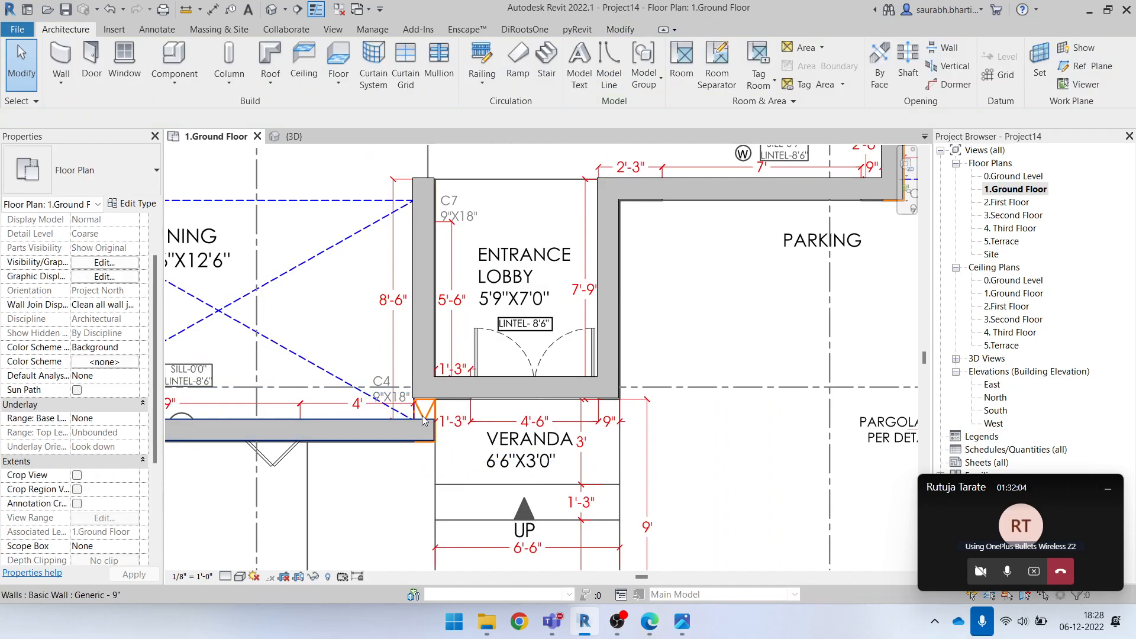
Trim/extend the entrance lobby's C7–C4 wall and the dining room's outer wall into a corner at column C4
{"action": "key", "text": "t"}
{"action": "key", "text": "r"}
{"action": "left_click", "coordinate": [627, 29]}
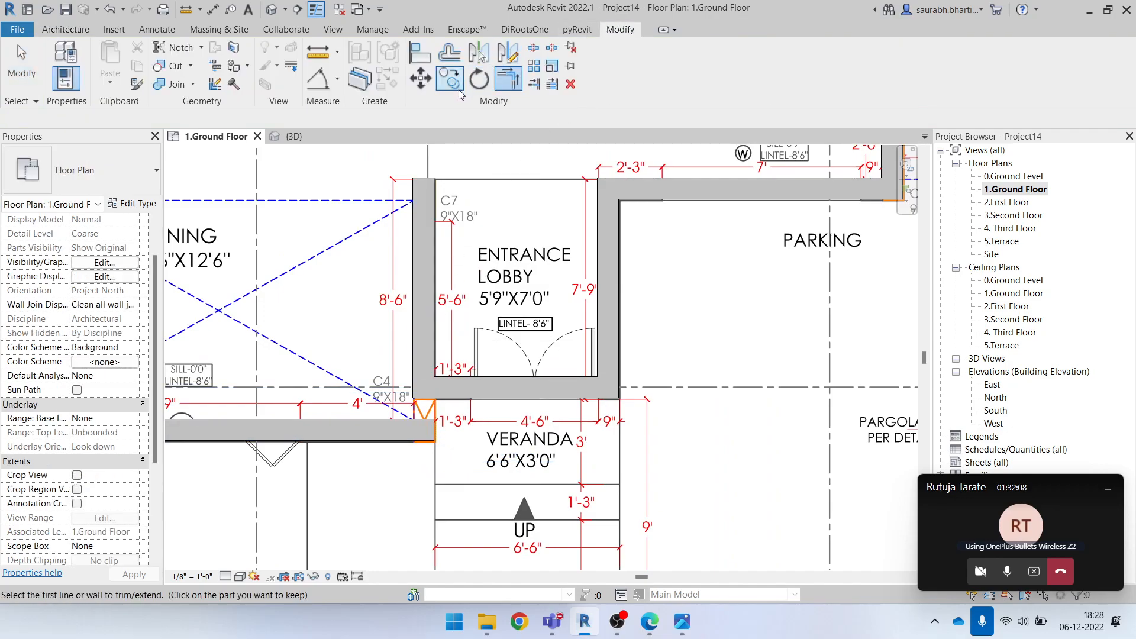
{"action": "left_click", "coordinate": [518, 78]}
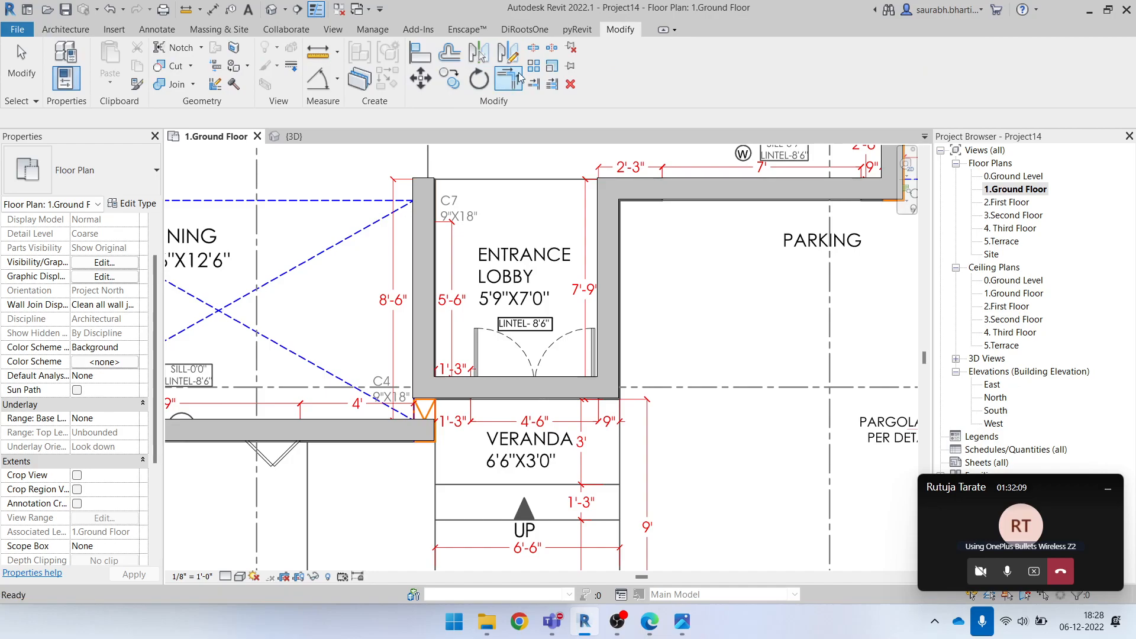
{"action": "left_click", "coordinate": [424, 325]}
{"action": "left_click", "coordinate": [373, 441]}
{"action": "scroll", "coordinate": [457, 473], "scroll_direction": "down", "scroll_amount": 4}
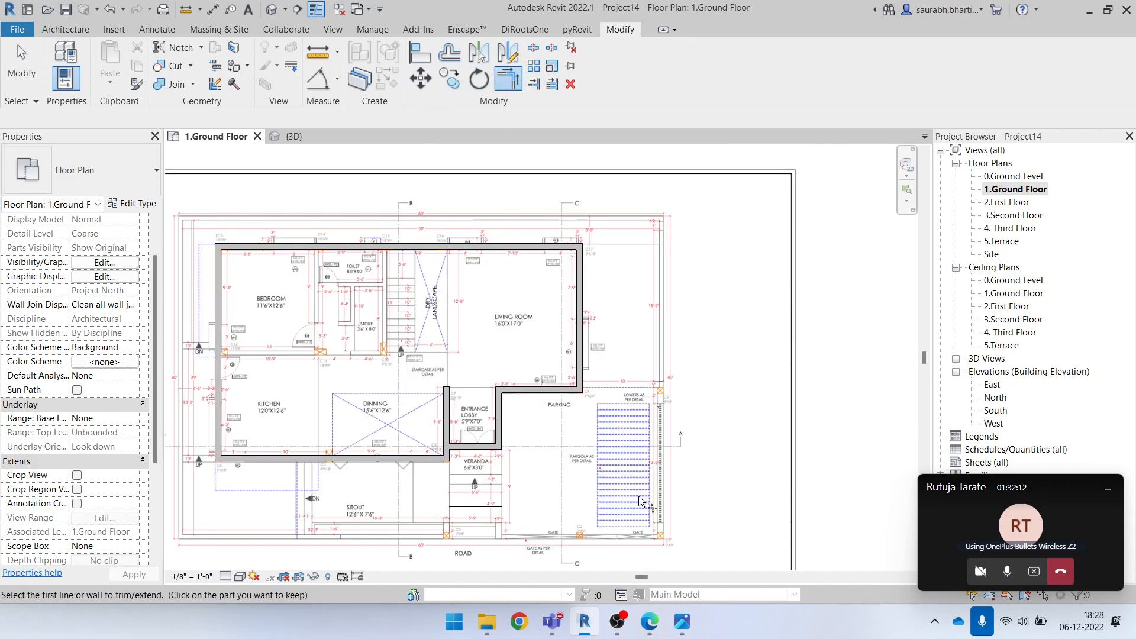
{"action": "key", "text": "Escape"}
{"action": "middle_click_drag", "start_coordinate": [297, 355], "coordinate": [401, 360]}
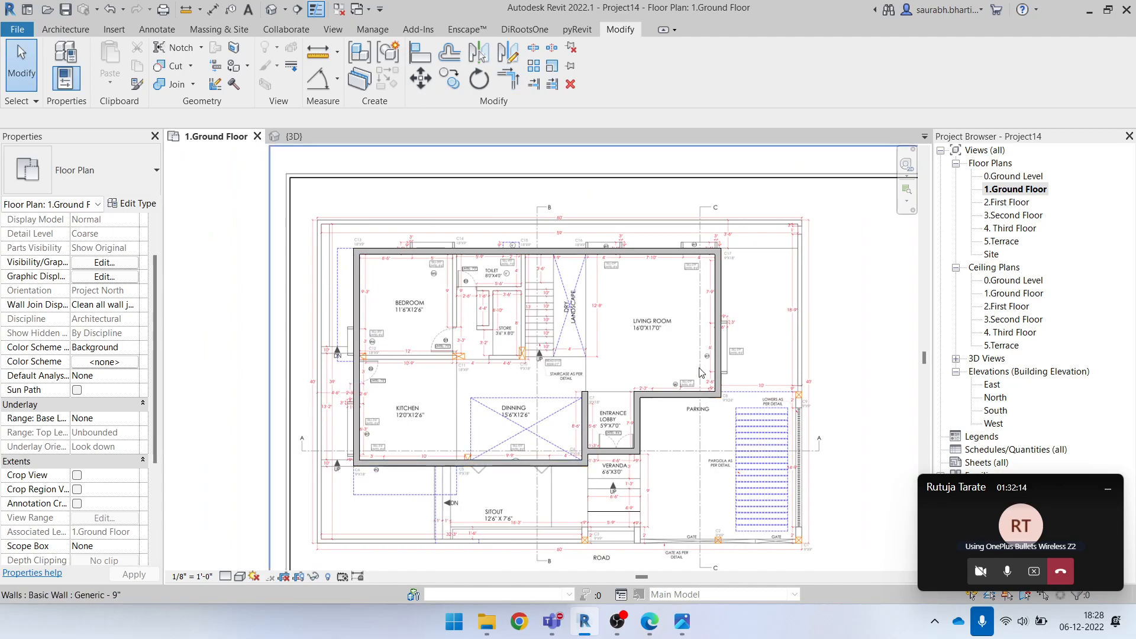
{"action": "scroll", "coordinate": [654, 278], "scroll_direction": "up", "scroll_amount": 4}
{"action": "scroll", "coordinate": [743, 292], "scroll_direction": "down", "scroll_amount": 2}
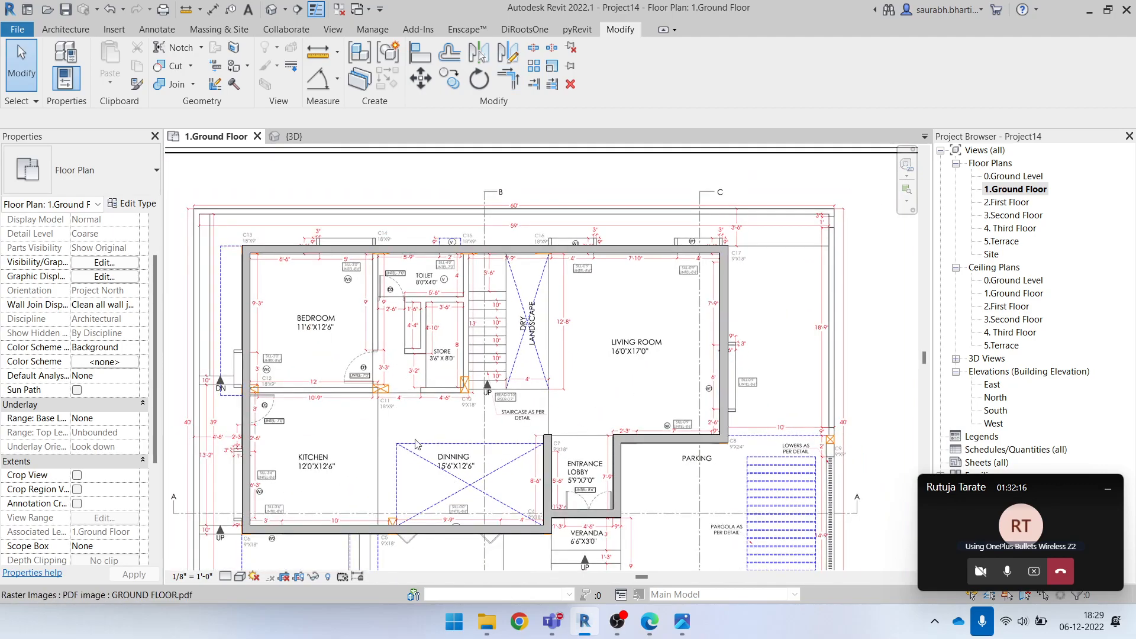
{"action": "scroll", "coordinate": [282, 371], "scroll_direction": "up", "scroll_amount": 8}
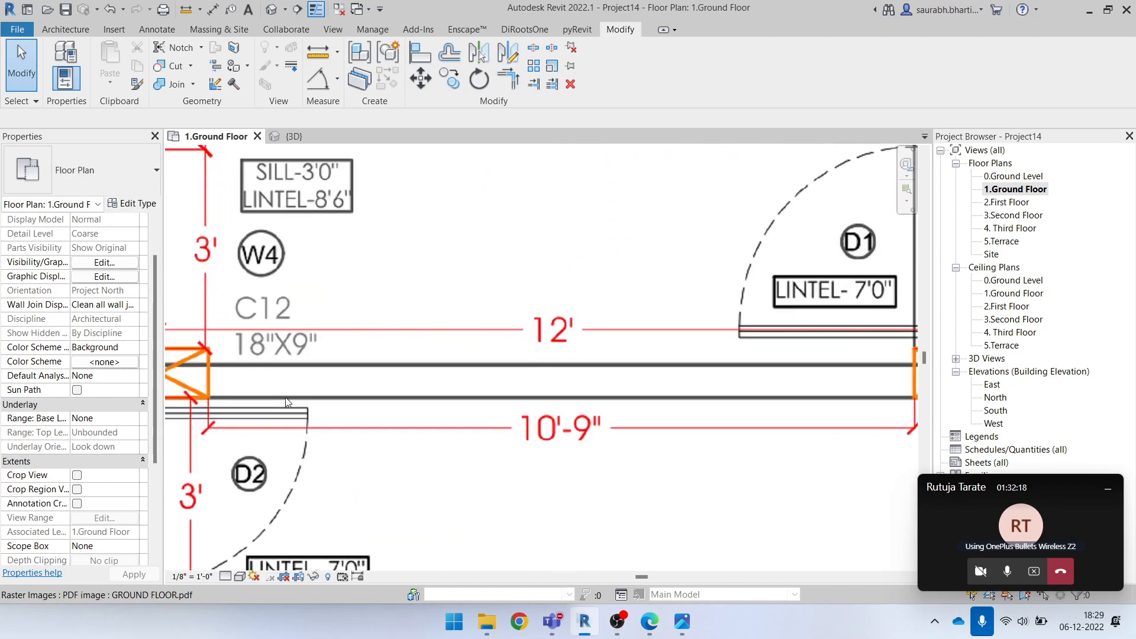
{"action": "scroll", "coordinate": [386, 389], "scroll_direction": "down", "scroll_amount": 2}
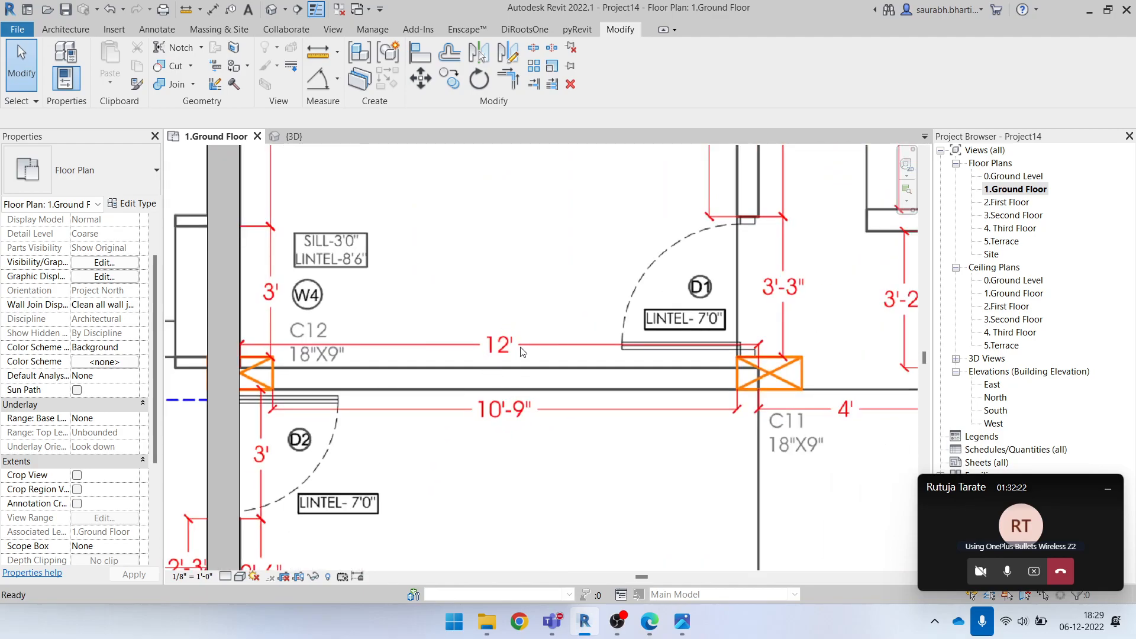
{"action": "key", "text": "l"}
{"action": "key", "text": "i"}
{"action": "scroll", "coordinate": [474, 386], "scroll_direction": "up", "scroll_amount": 3}
{"action": "left_click", "coordinate": [476, 389]}
{"action": "key", "text": "Escape"}
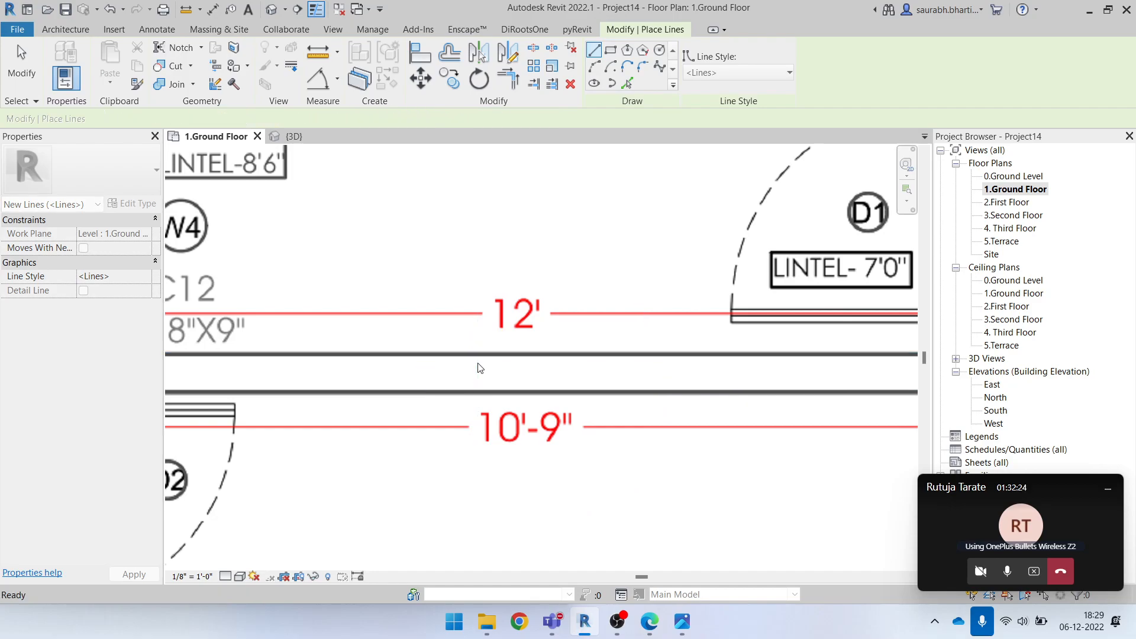
{"action": "key", "text": "d"}
{"action": "key", "text": "i"}
{"action": "key", "text": "Escape"}
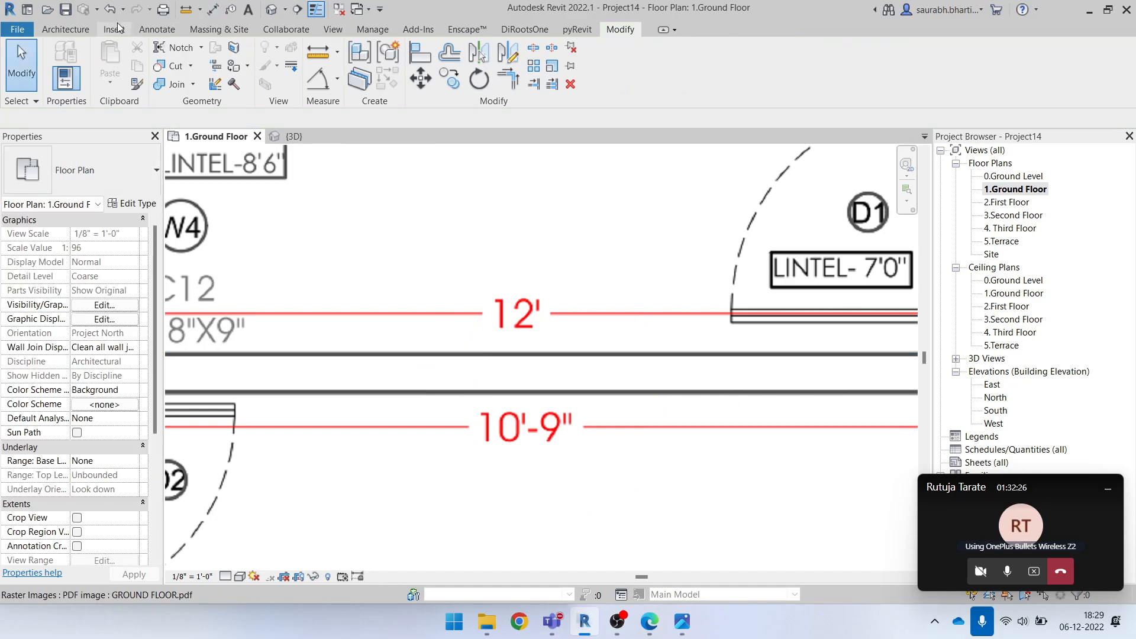
{"action": "left_click", "coordinate": [157, 29]}
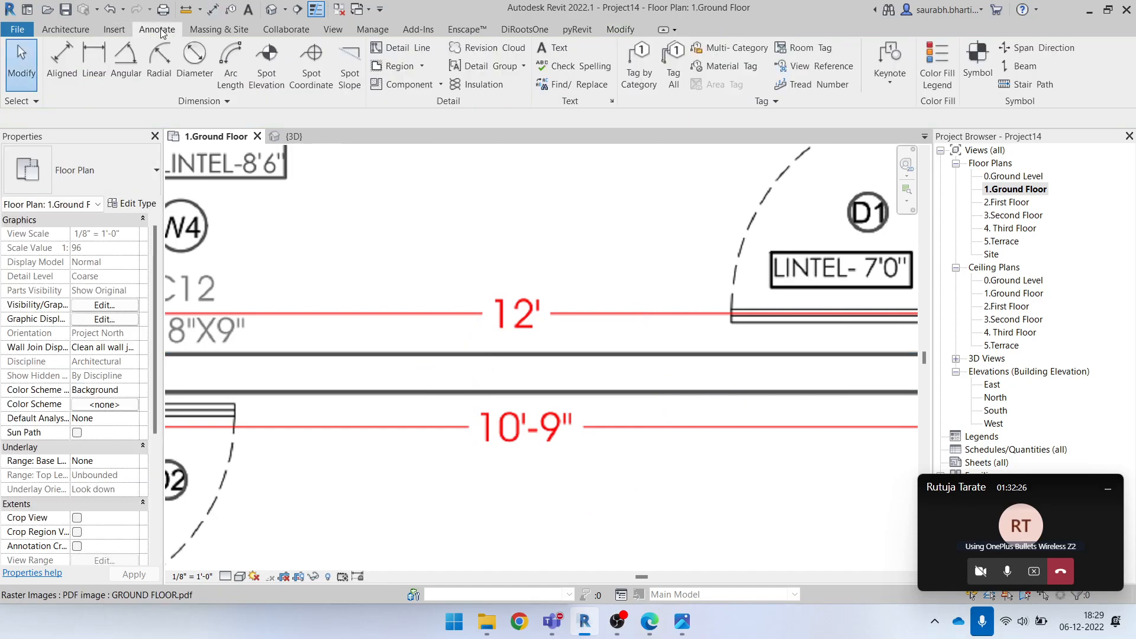
{"action": "left_click", "coordinate": [62, 62]}
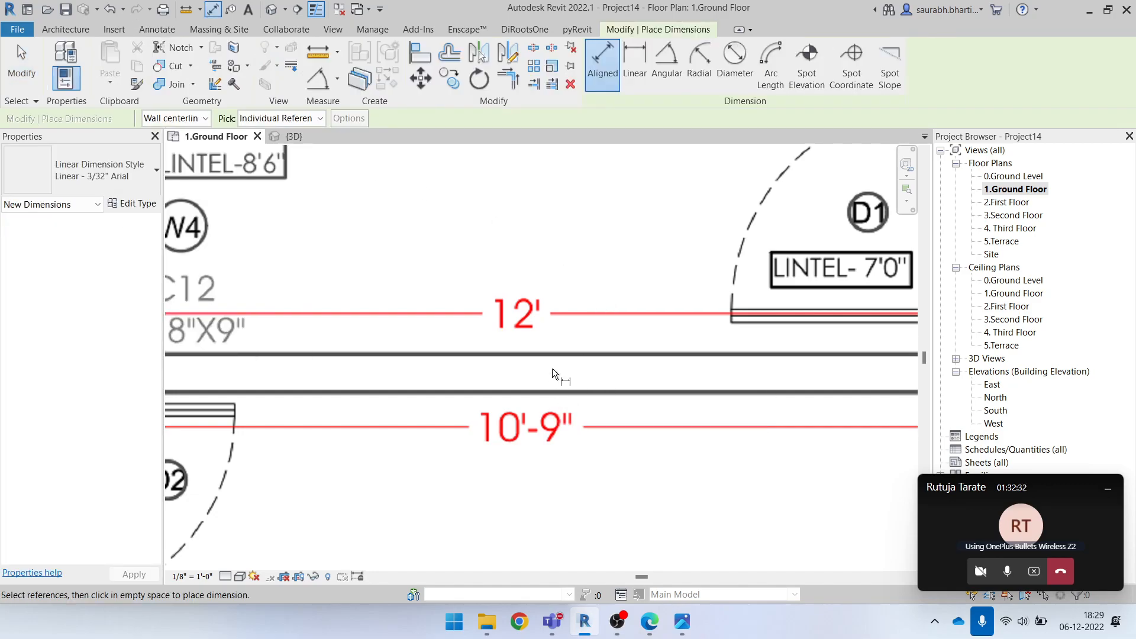
{"action": "key", "text": "Escape"}
Draw a vertical model line about 6" long across the bedroom–kitchen partition, between its two underlay lines
{"action": "scroll", "coordinate": [495, 373], "scroll_direction": "down", "scroll_amount": 1}
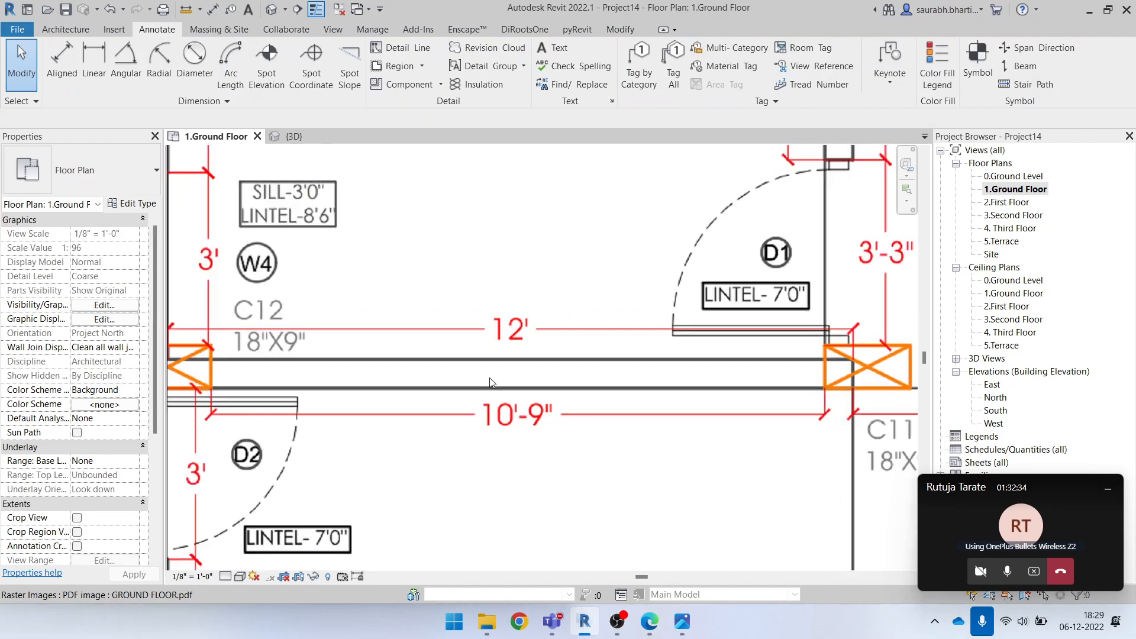
{"action": "key", "text": "l"}
{"action": "key", "text": "i"}
{"action": "scroll", "coordinate": [499, 389], "scroll_direction": "up", "scroll_amount": 2}
{"action": "scroll", "coordinate": [499, 389], "scroll_direction": "down", "scroll_amount": 2}
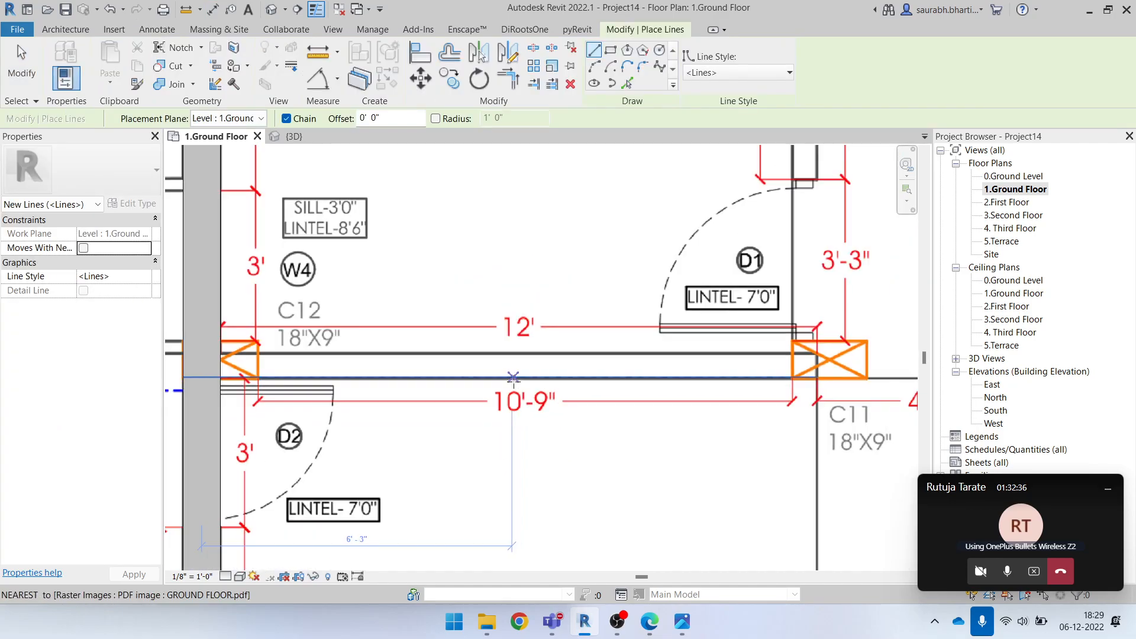
{"action": "scroll", "coordinate": [510, 380], "scroll_direction": "up", "scroll_amount": 2}
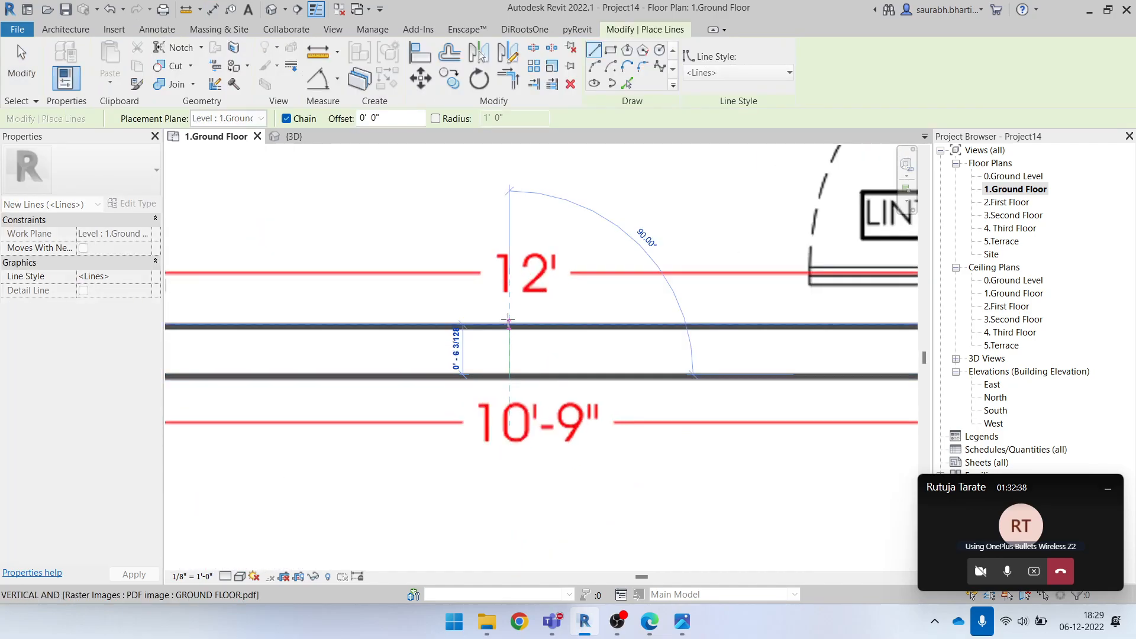
{"action": "scroll", "coordinate": [508, 320], "scroll_direction": "up", "scroll_amount": 2}
{"action": "scroll", "coordinate": [508, 331], "scroll_direction": "up", "scroll_amount": 2}
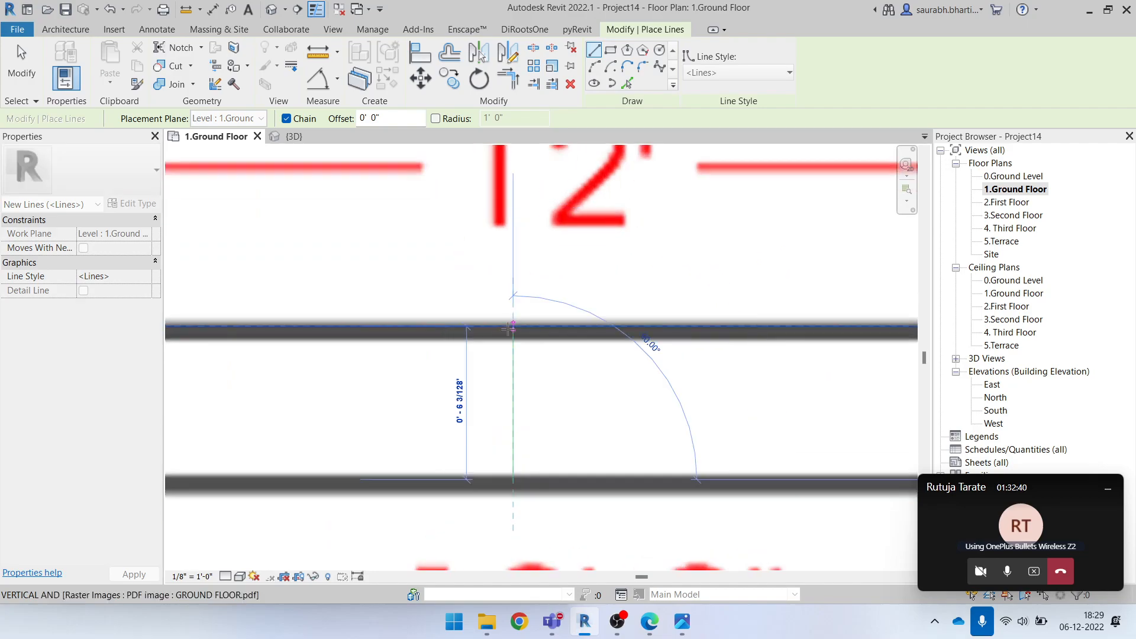
{"action": "left_click", "coordinate": [509, 326]}
{"action": "key", "text": "Escape"}
{"action": "key", "text": "Escape"}
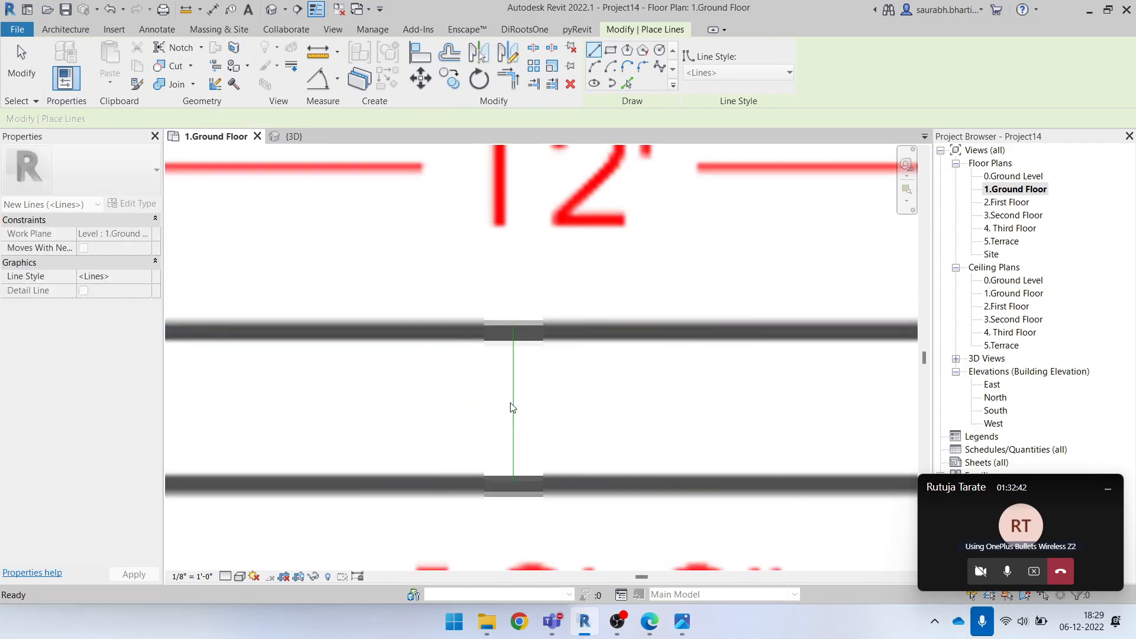
Adjust both ends of the model line to the partition's underlay lines to measure the partition's thickness
{"action": "left_click", "coordinate": [514, 396]}
{"action": "left_click_drag", "start_coordinate": [515, 329], "coordinate": [516, 328]}
{"action": "key", "text": "Escape"}
{"action": "scroll", "coordinate": [513, 441], "scroll_direction": "down", "scroll_amount": 1}
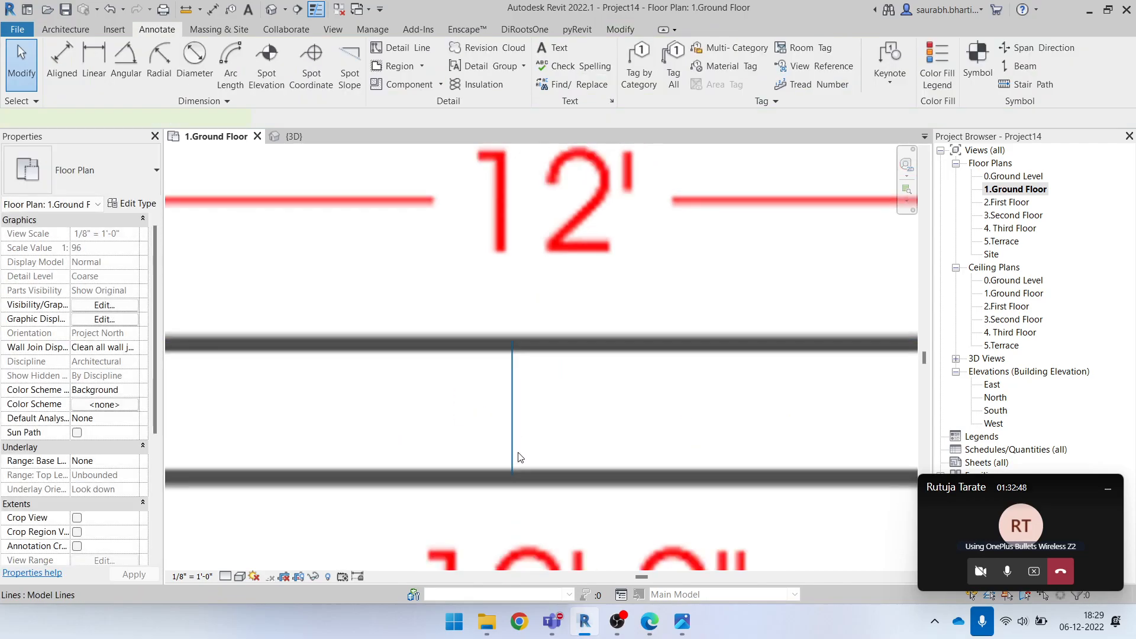
{"action": "left_click", "coordinate": [514, 451]}
{"action": "mouse_move", "coordinate": [513, 475]}
{"action": "left_mouse_down"}
{"action": "mouse_move", "coordinate": [517, 460]}
{"action": "mouse_move", "coordinate": [515, 474]}
{"action": "left_mouse_up"}
{"action": "left_click_drag", "start_coordinate": [514, 343], "coordinate": [515, 353]}
{"action": "key", "text": "Escape"}
Delete the model line drawn across the bedroom–kitchen partition
{"action": "left_click", "coordinate": [511, 398]}
{"action": "scroll", "coordinate": [509, 398], "scroll_direction": "down", "scroll_amount": 2}
{"action": "key", "text": "Delete"}
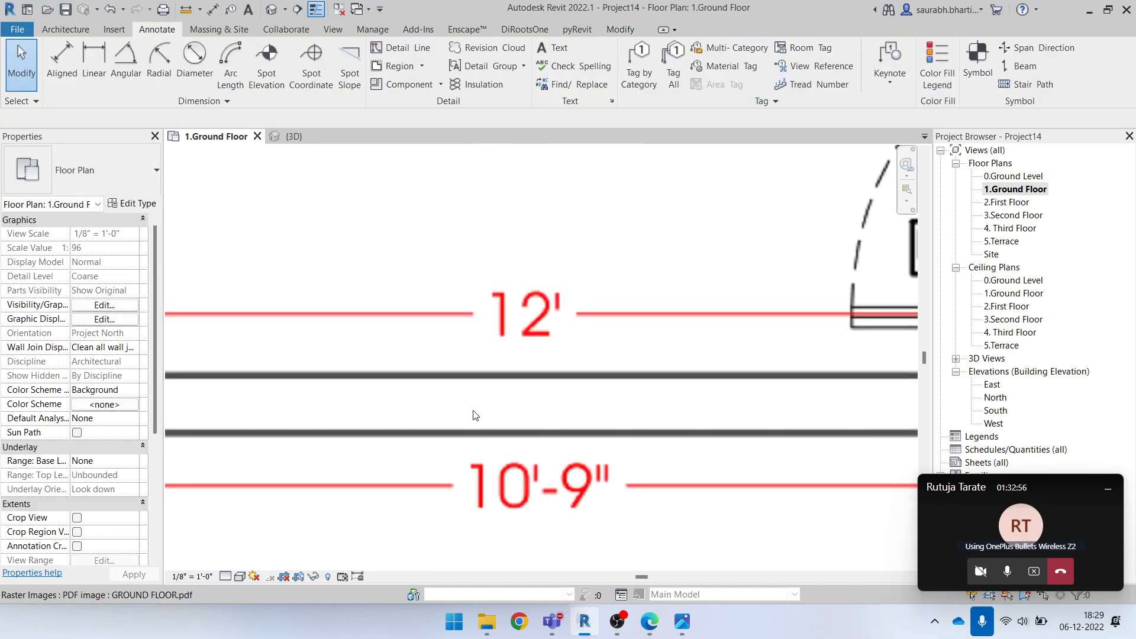
Start a new wall and duplicate the Generic - 9" wall type as Generic - 5.5"
{"action": "scroll", "coordinate": [479, 413], "scroll_direction": "down", "scroll_amount": 3}
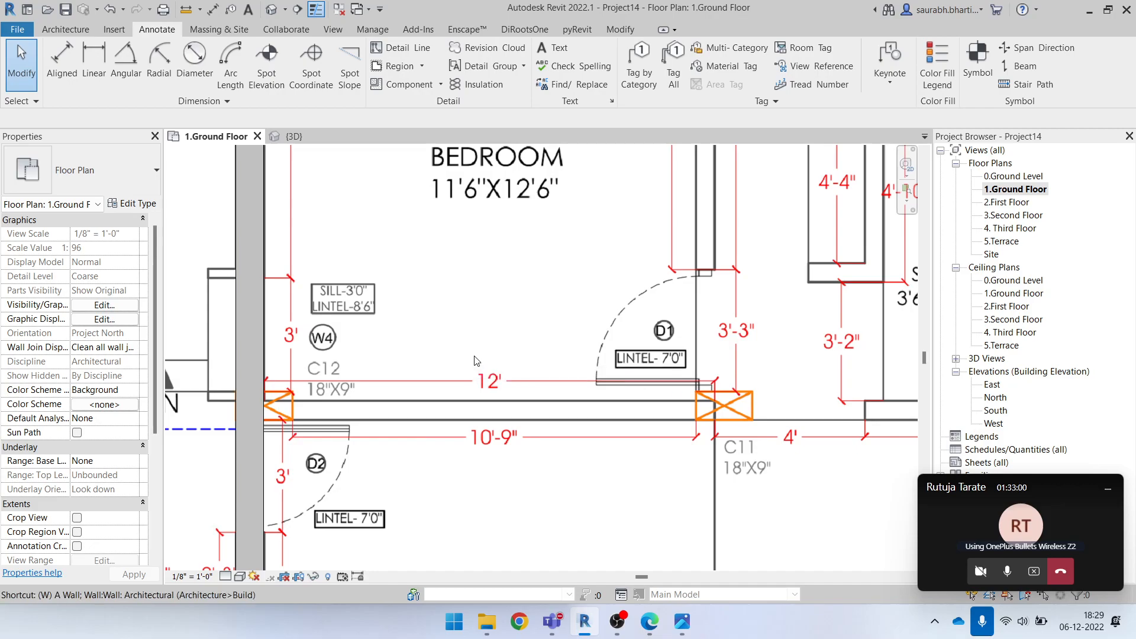
{"action": "key", "text": "w"}
{"action": "key", "text": "a"}
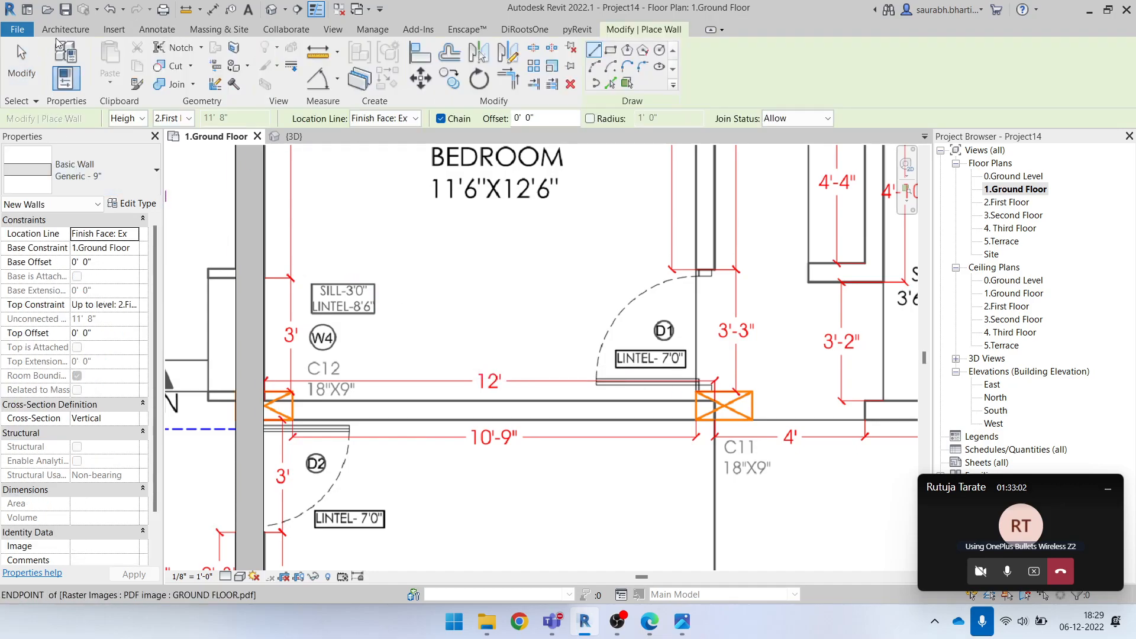
{"action": "left_click", "coordinate": [86, 34]}
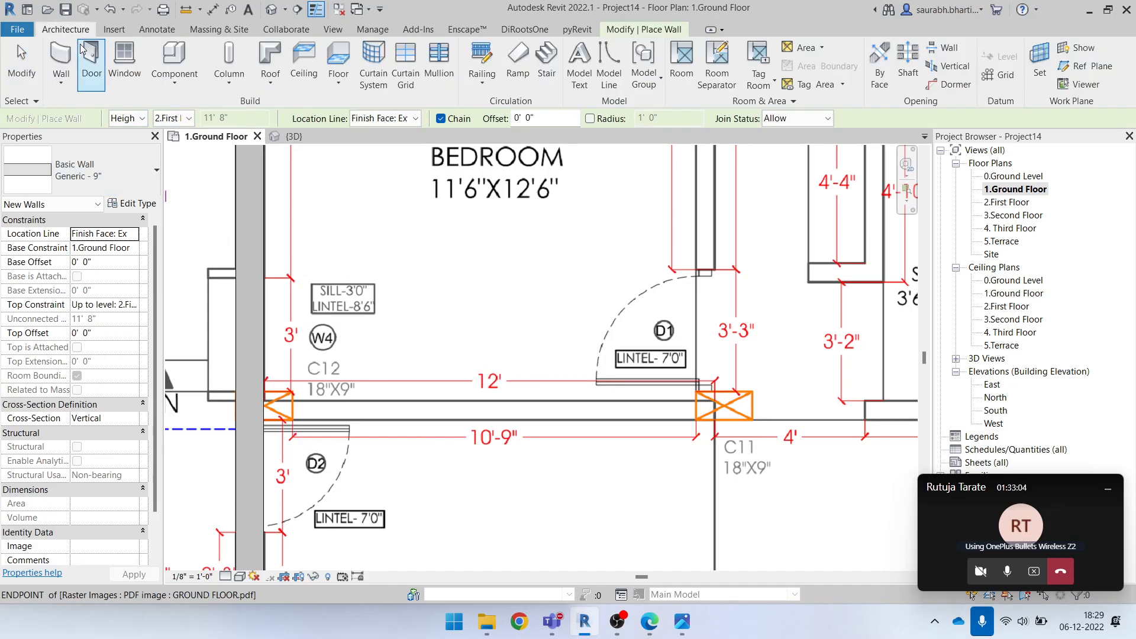
{"action": "left_click", "coordinate": [133, 204]}
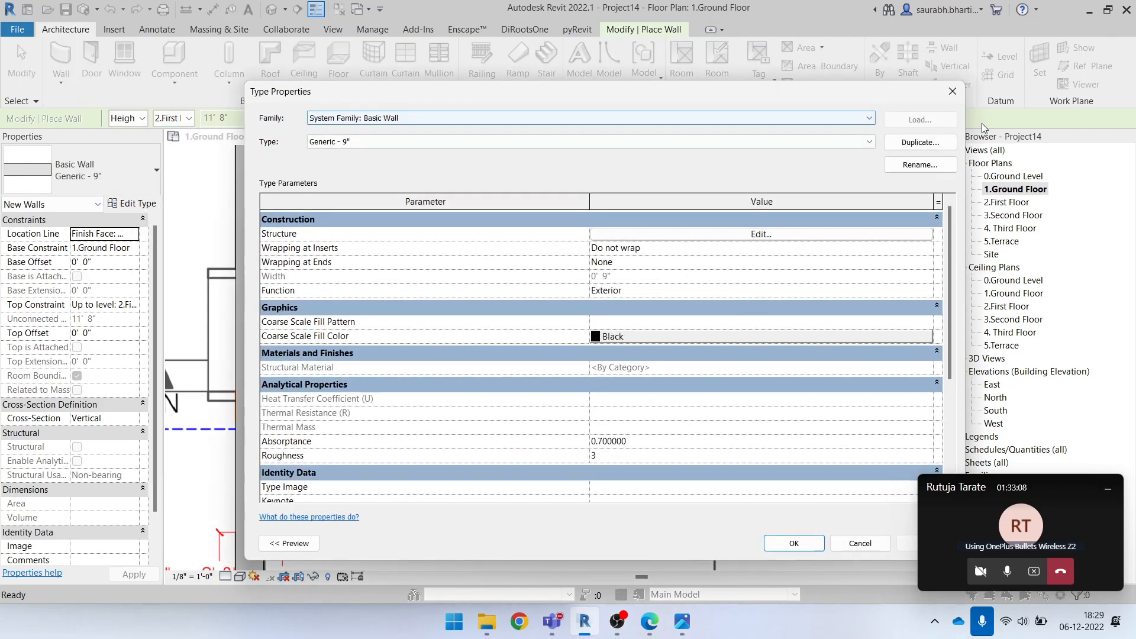
{"action": "left_click", "coordinate": [920, 143]}
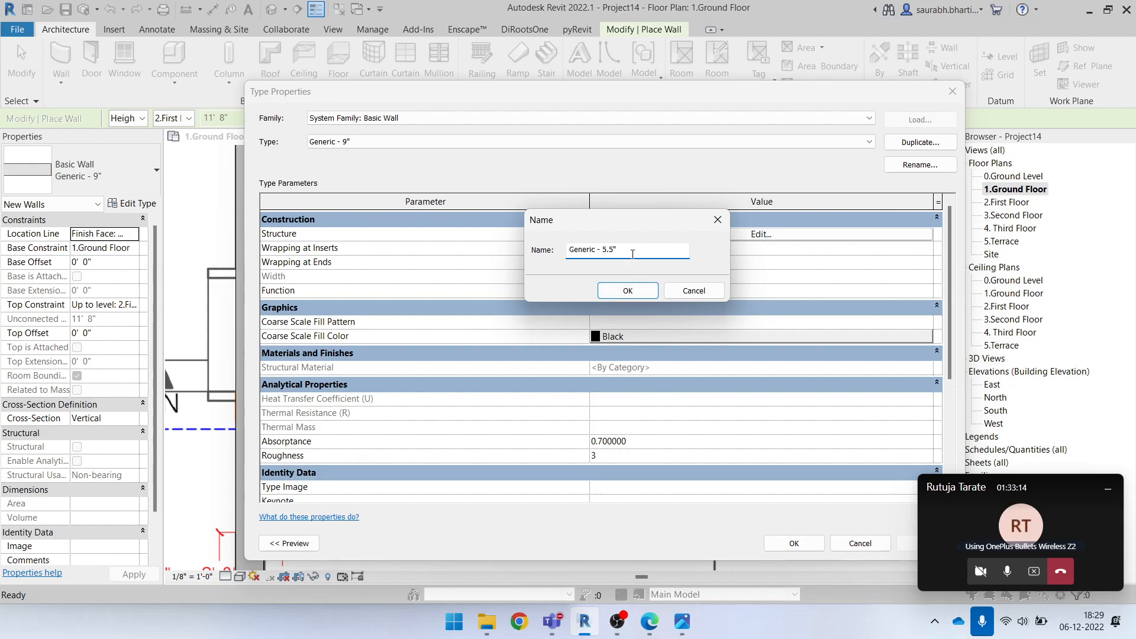
{"action": "left_click", "coordinate": [627, 291]}
Set the structure layer's thickness to 5.5" for the Generic - 5.5" wall type and accept its type properties
{"action": "left_click", "coordinate": [777, 234]}
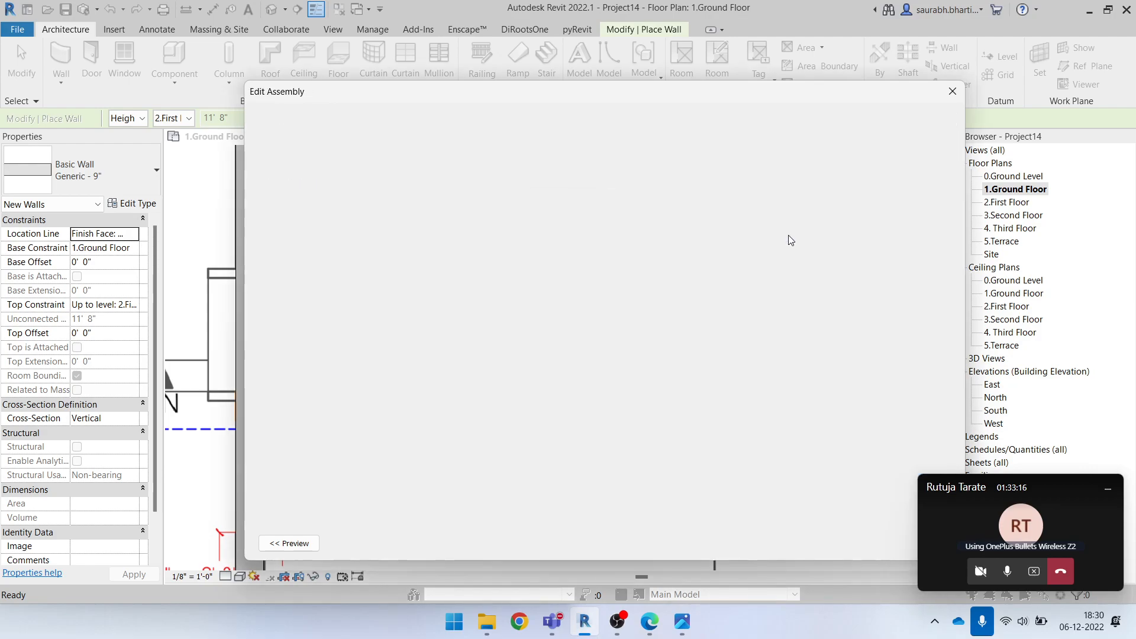
{"action": "left_click", "coordinate": [627, 232]}
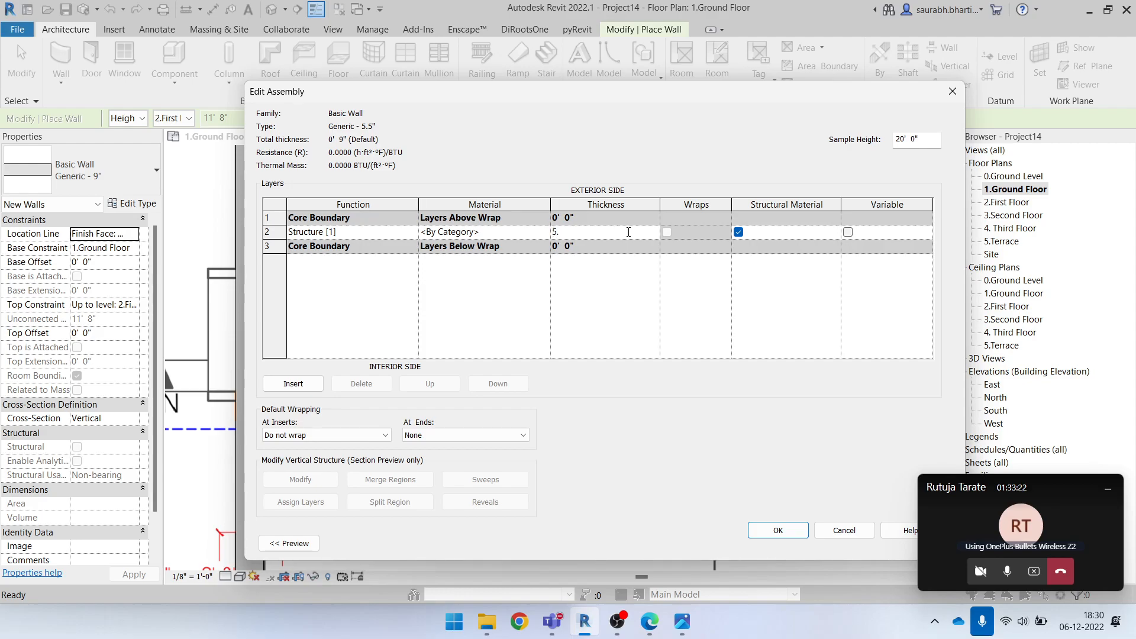
{"action": "left_click", "coordinate": [640, 282]}
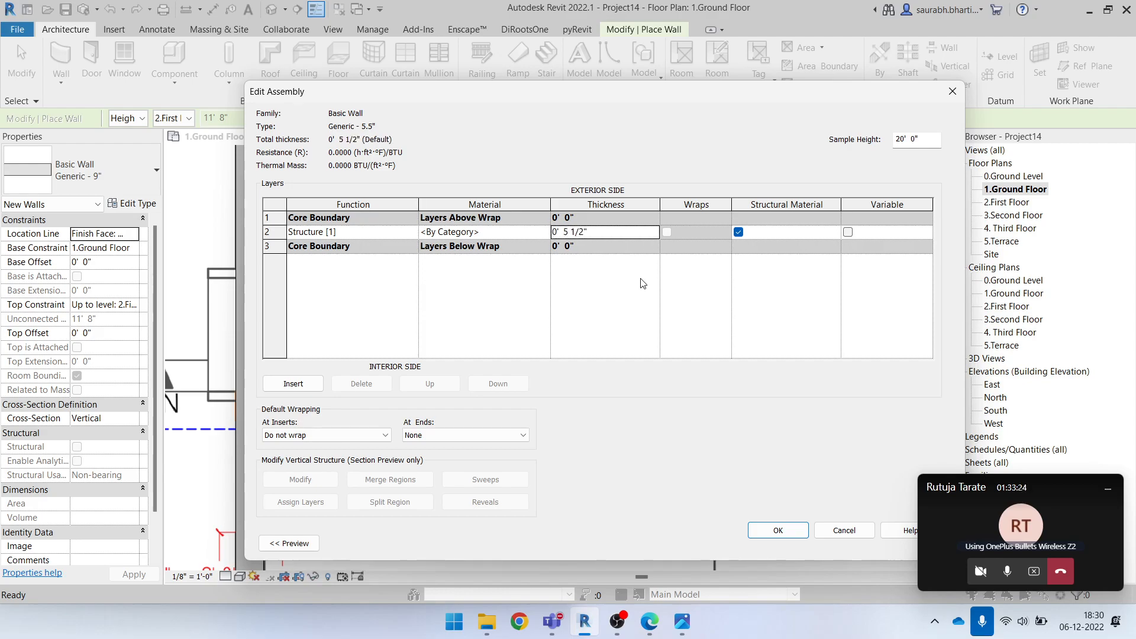
{"action": "left_click", "coordinate": [774, 531]}
{"action": "left_click", "coordinate": [794, 543]}
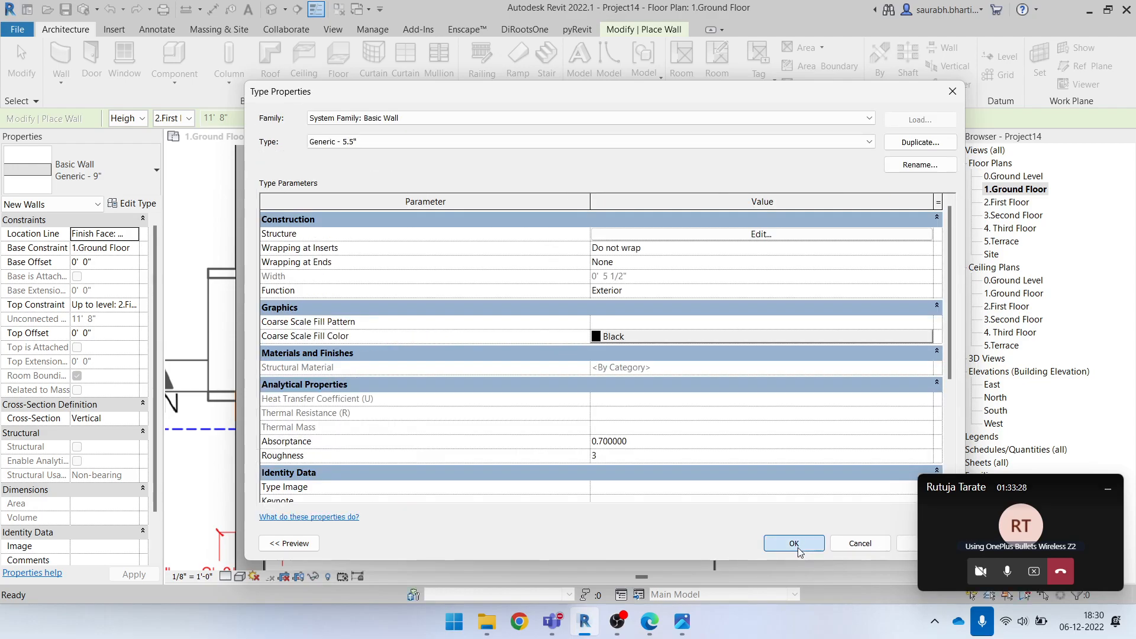
Draw a Generic - 5.5" wall about 9'-10" long from the exterior wall at C12 along the bedroom–kitchen partition underlay
{"action": "scroll", "coordinate": [497, 437], "scroll_direction": "down", "scroll_amount": 3}
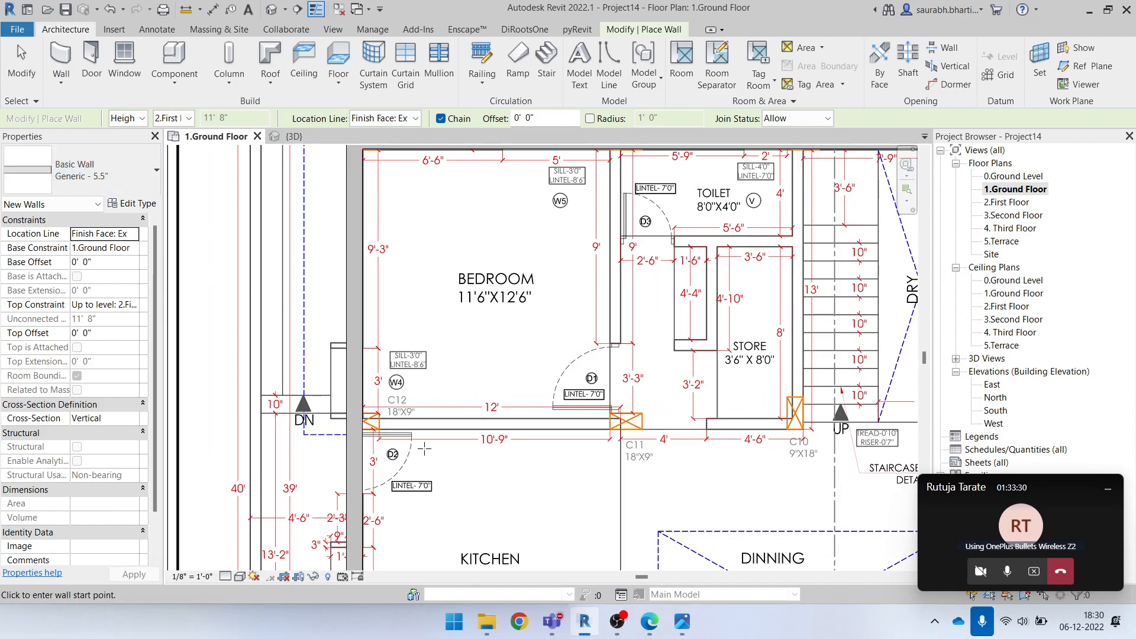
{"action": "scroll", "coordinate": [375, 423], "scroll_direction": "up", "scroll_amount": 6}
{"action": "left_click", "coordinate": [302, 398]}
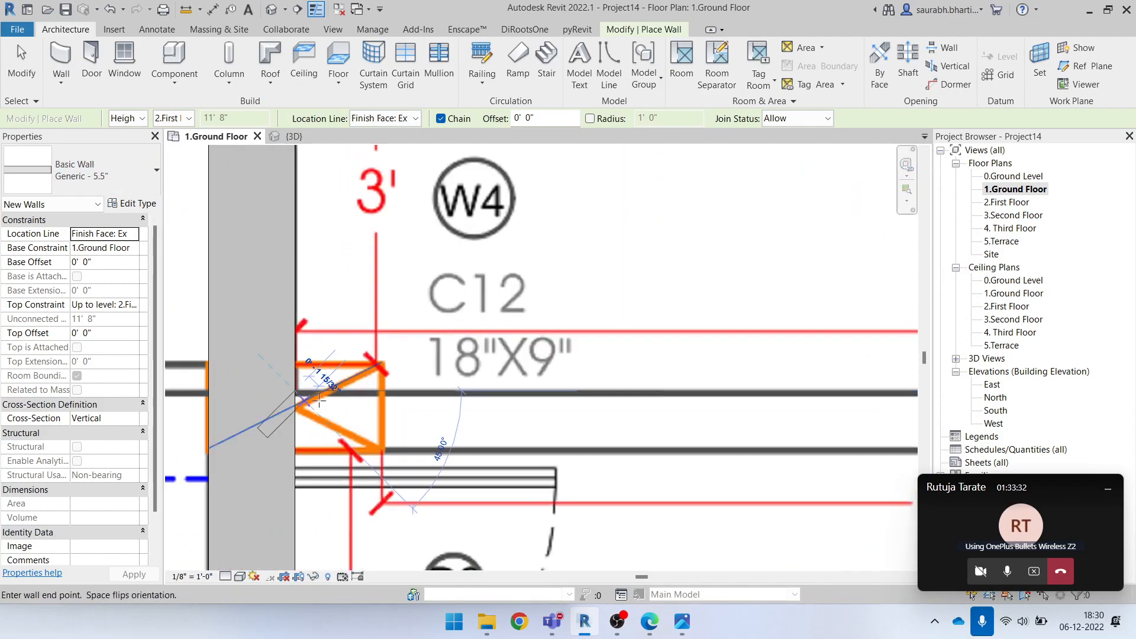
{"action": "scroll", "coordinate": [467, 412], "scroll_direction": "down", "scroll_amount": 2}
{"action": "middle_click_drag", "start_coordinate": [711, 391], "coordinate": [525, 443]}
{"action": "scroll", "coordinate": [610, 463], "scroll_direction": "down", "scroll_amount": 1}
{"action": "middle_click_drag", "start_coordinate": [667, 462], "coordinate": [467, 462]}
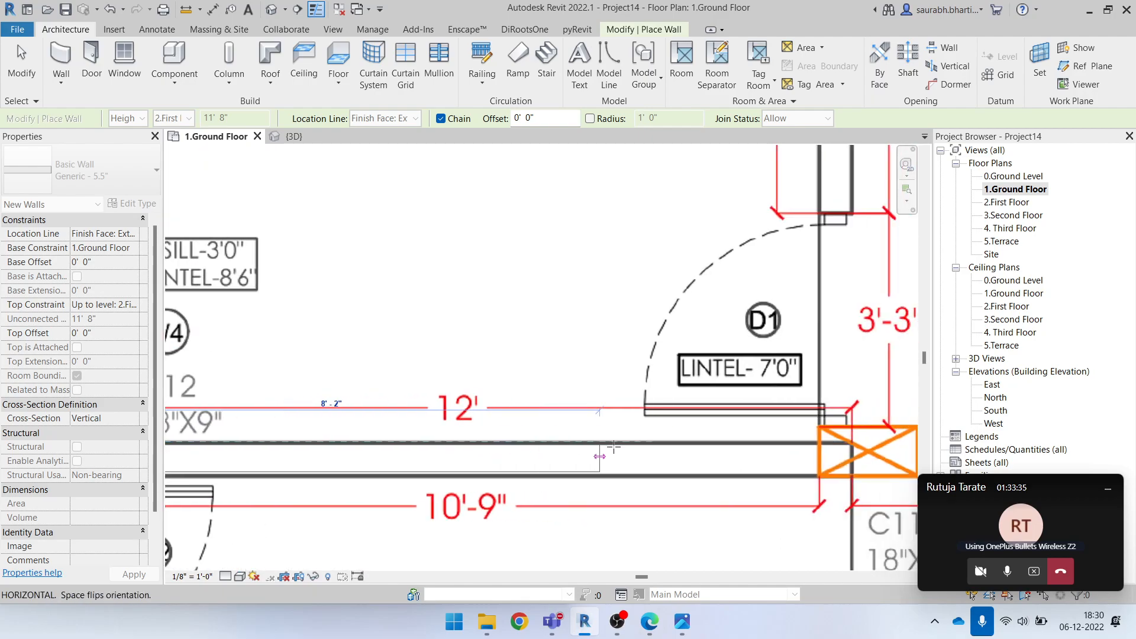
{"action": "left_click", "coordinate": [685, 441]}
{"action": "key", "text": "Escape"}
{"action": "key", "text": "Escape"}
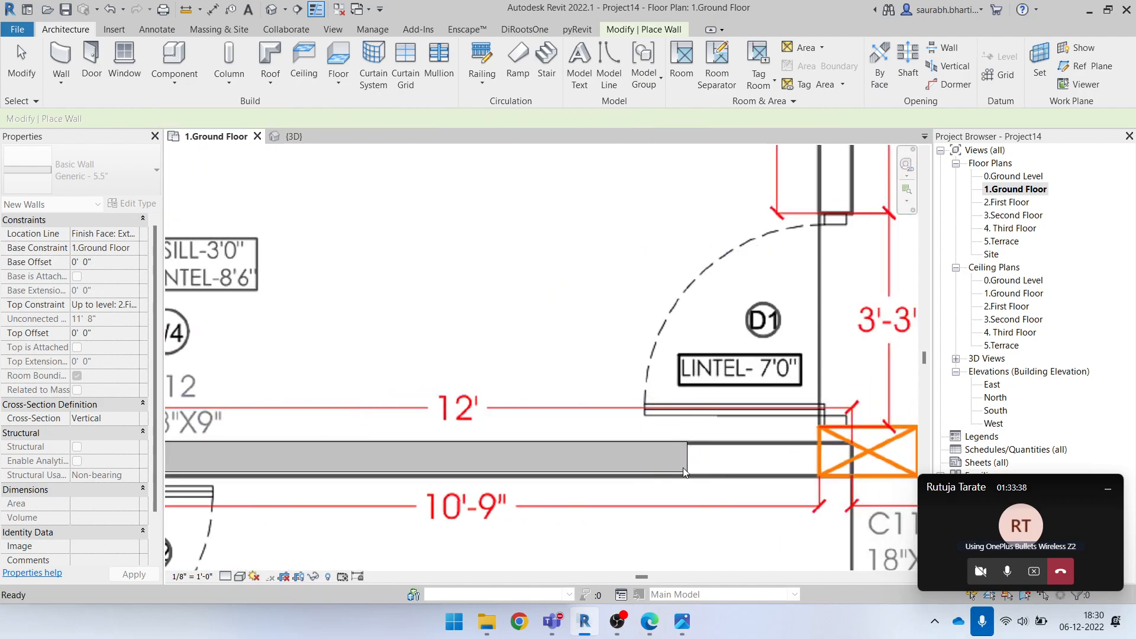
Try to duplicate the bedroom–kitchen partition's wall type as Generic - 6"
{"action": "left_click", "coordinate": [685, 465]}
{"action": "scroll", "coordinate": [624, 472], "scroll_direction": "down", "scroll_amount": 1}
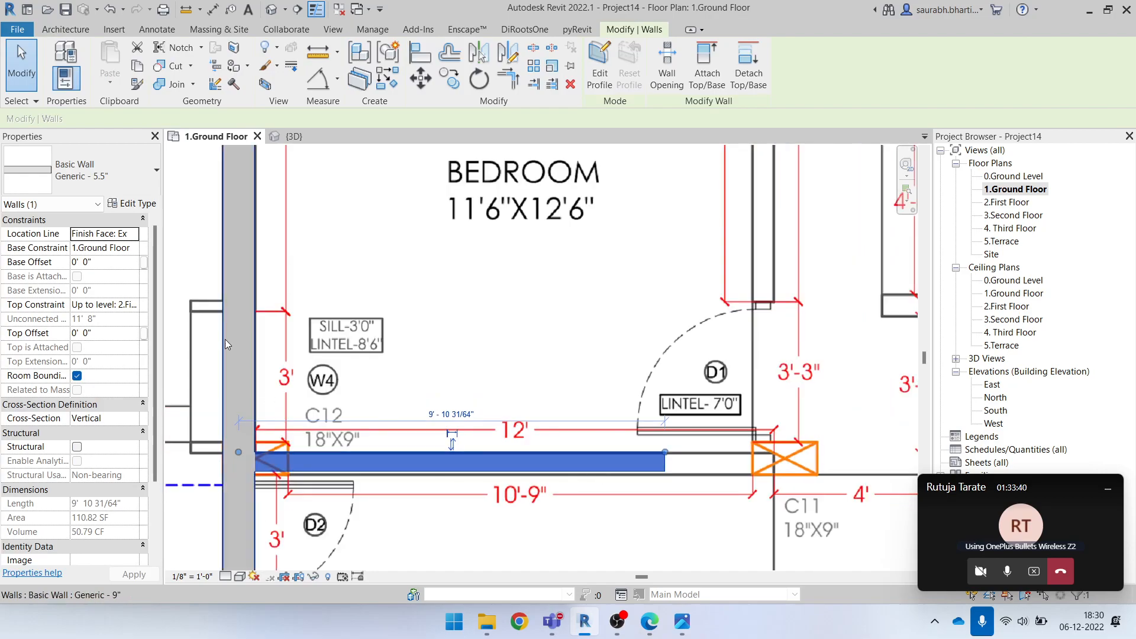
{"action": "left_click", "coordinate": [121, 204]}
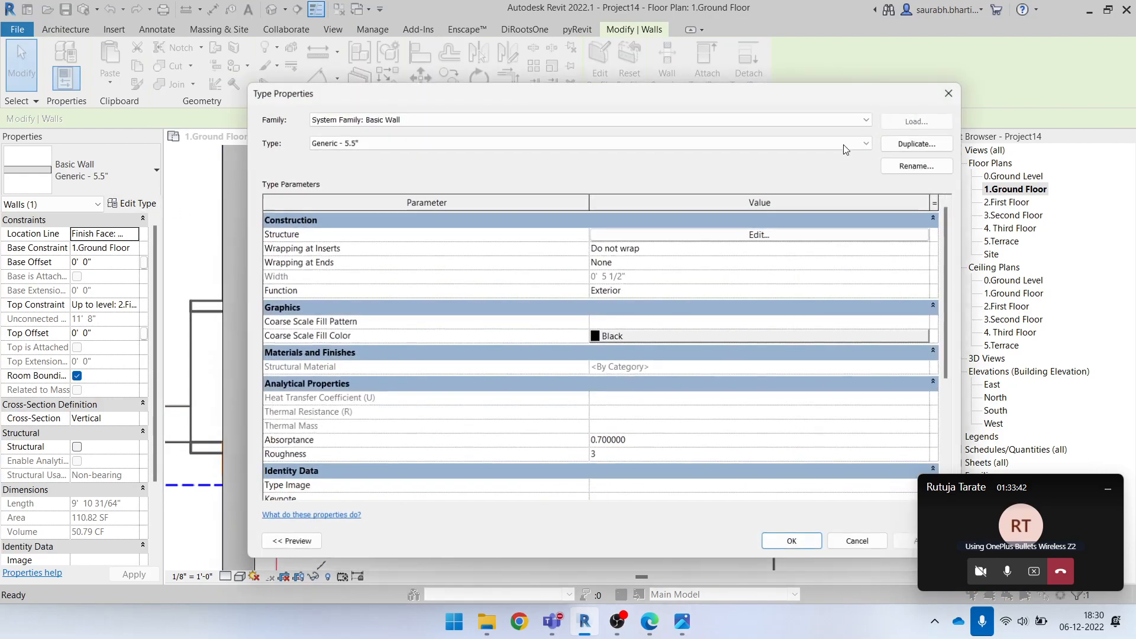
{"action": "left_click", "coordinate": [920, 142]}
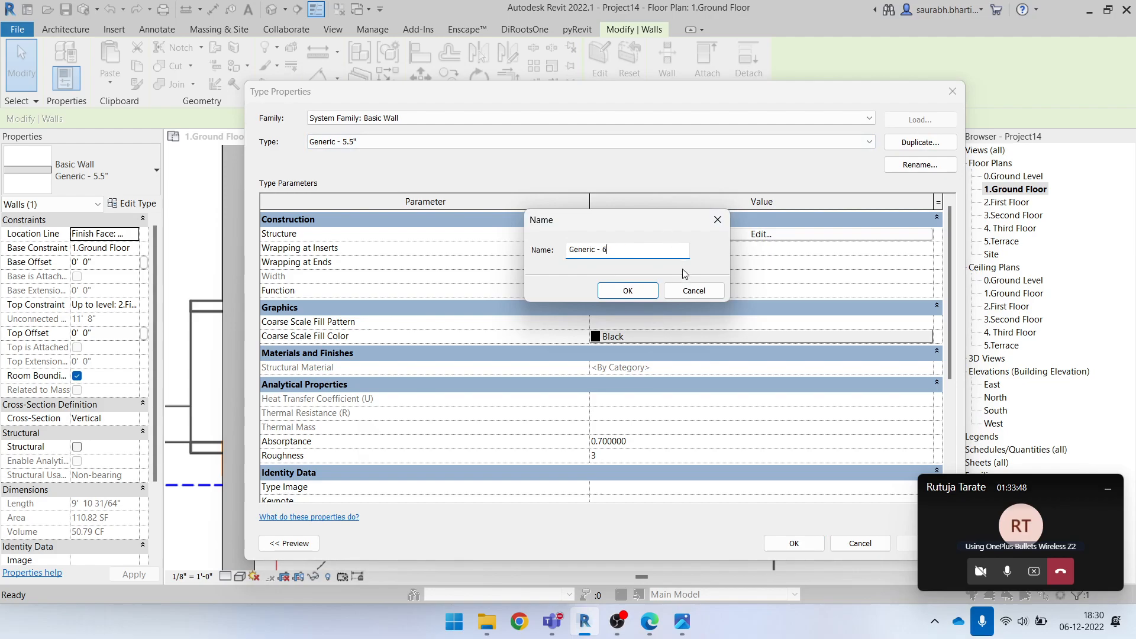
{"action": "type", "text": "Generic - 6\""}
{"action": "left_click", "coordinate": [628, 289]}
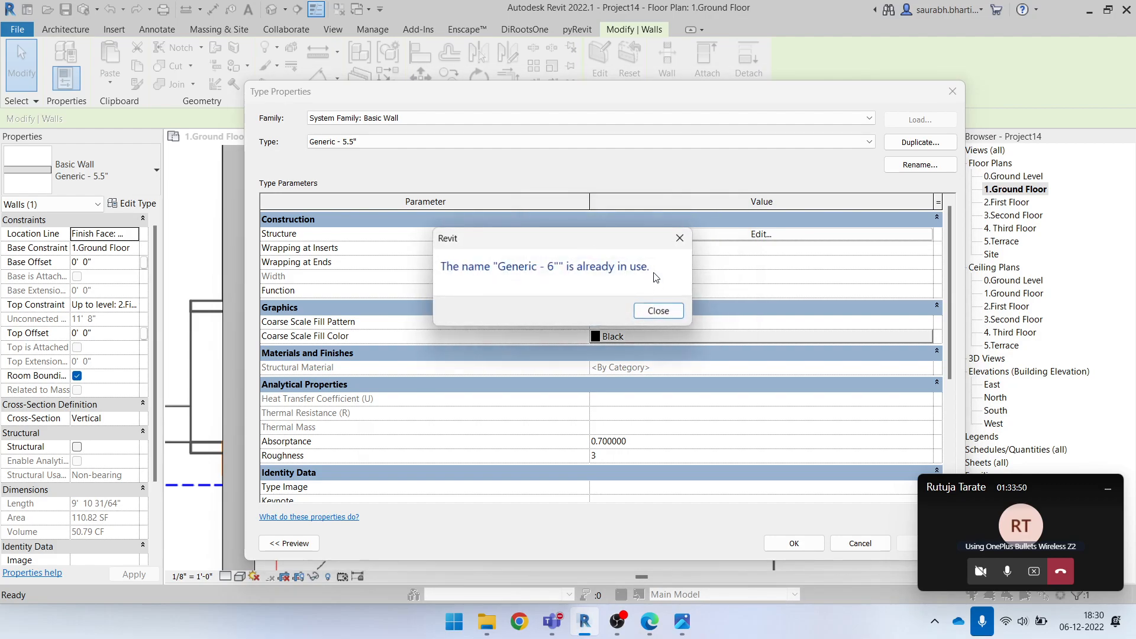
{"action": "left_click", "coordinate": [669, 306]}
{"action": "key", "text": "Escape"}
{"action": "key", "text": "Escape"}
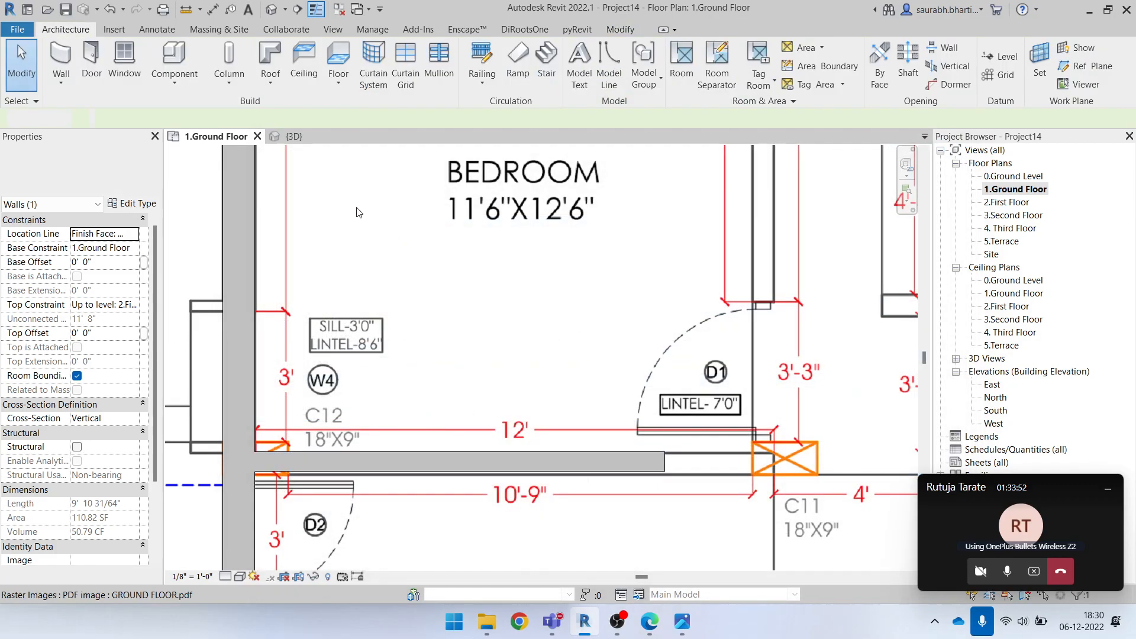
Change the bedroom–kitchen partition to the existing Generic - 6" wall type
{"action": "left_click", "coordinate": [473, 463]}
{"action": "left_click", "coordinate": [119, 170]}
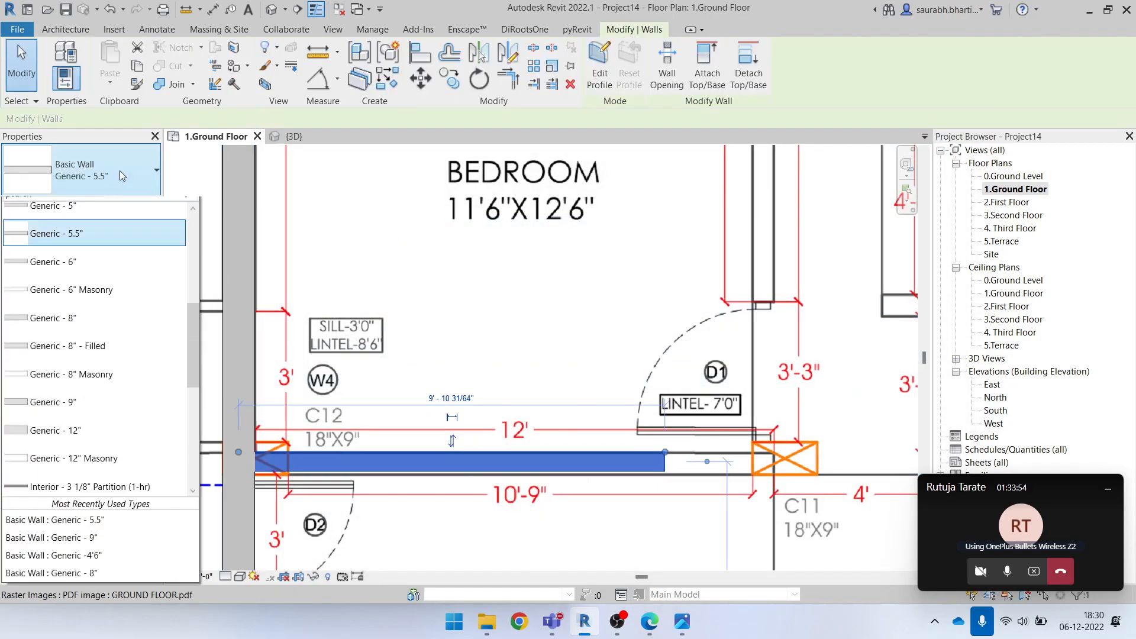
{"action": "scroll", "coordinate": [70, 300], "scroll_direction": "up", "scroll_amount": 1}
{"action": "left_click", "coordinate": [483, 470]}
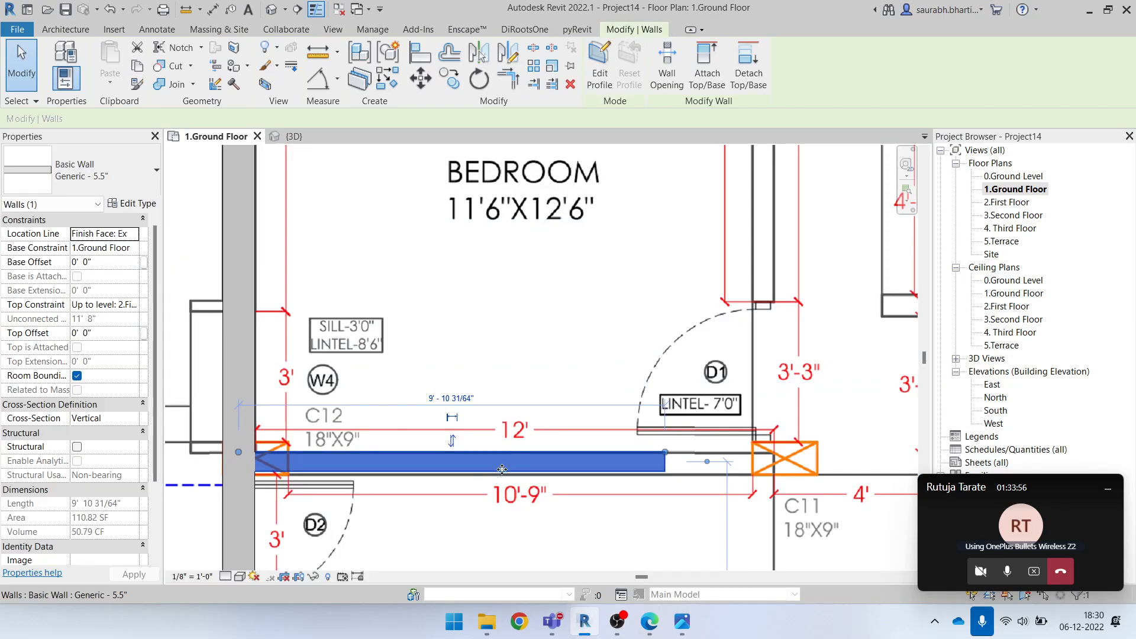
{"action": "key", "text": "Escape"}
{"action": "left_click", "coordinate": [396, 461]}
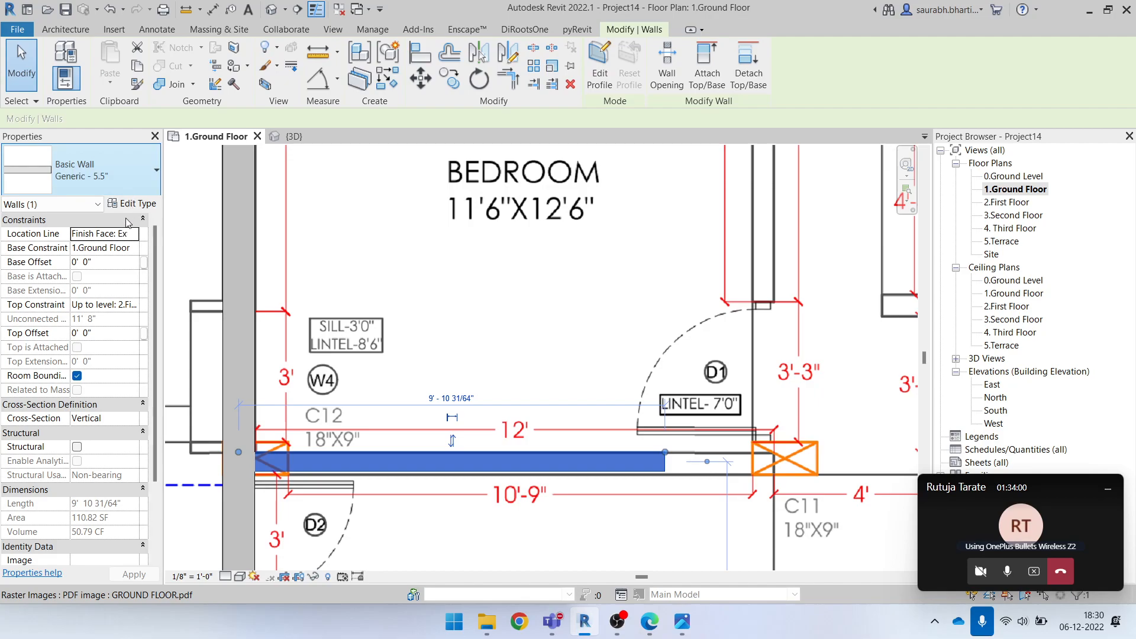
{"action": "left_click", "coordinate": [100, 171]}
{"action": "left_click", "coordinate": [41, 274]}
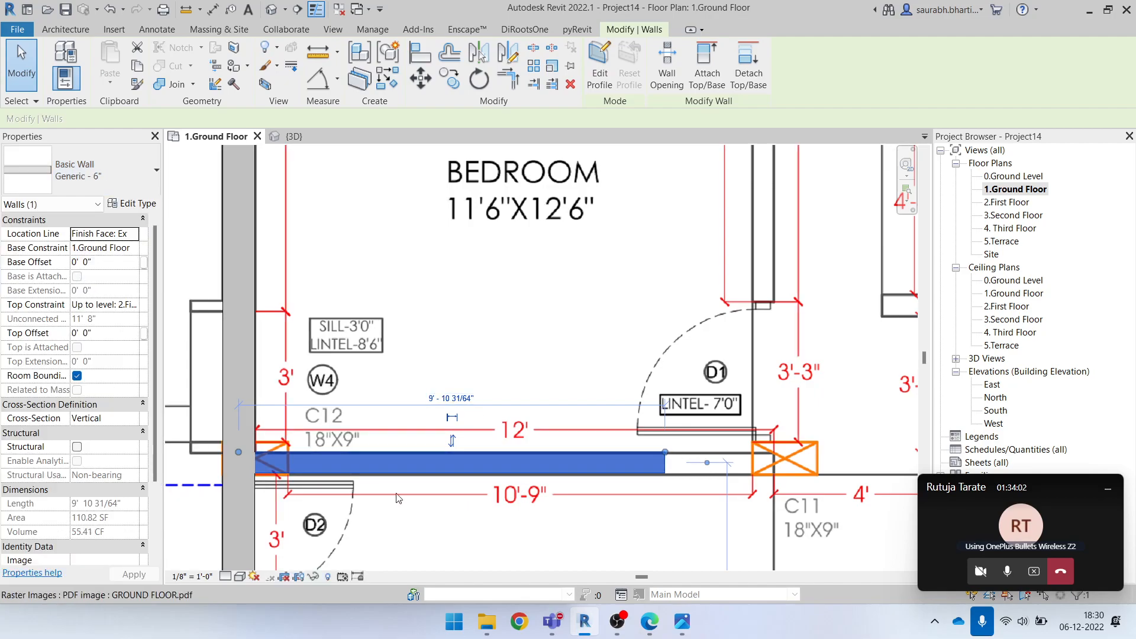
{"action": "key", "text": "Escape"}
Extend the bedroom–kitchen partition's free end to the underlay corner at column C11, about 12'-4 1/2" overall
{"action": "scroll", "coordinate": [598, 468], "scroll_direction": "up", "scroll_amount": 1}
{"action": "scroll", "coordinate": [598, 468], "scroll_direction": "down", "scroll_amount": 1}
{"action": "middle_click_drag", "start_coordinate": [695, 490], "coordinate": [546, 484]}
{"action": "left_click", "coordinate": [510, 461]}
{"action": "left_click_drag", "start_coordinate": [522, 448], "coordinate": [617, 453]}
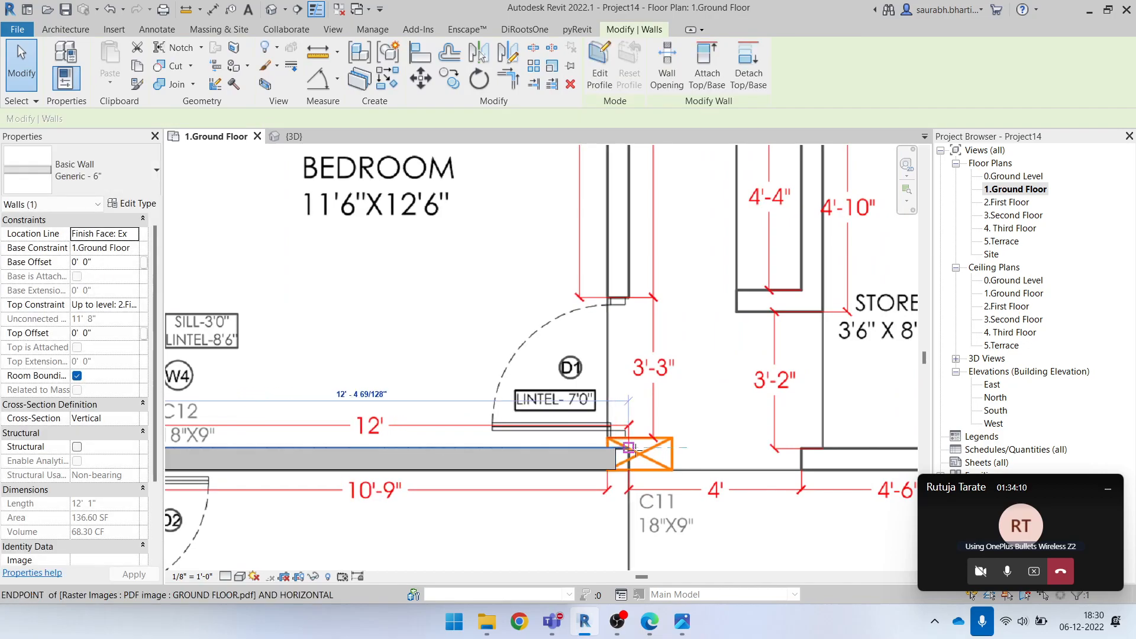
{"action": "scroll", "coordinate": [599, 490], "scroll_direction": "down", "scroll_amount": 3}
{"action": "left_click", "coordinate": [507, 469]}
{"action": "middle_click_drag", "start_coordinate": [507, 469], "coordinate": [503, 398]}
{"action": "key", "text": "Escape"}
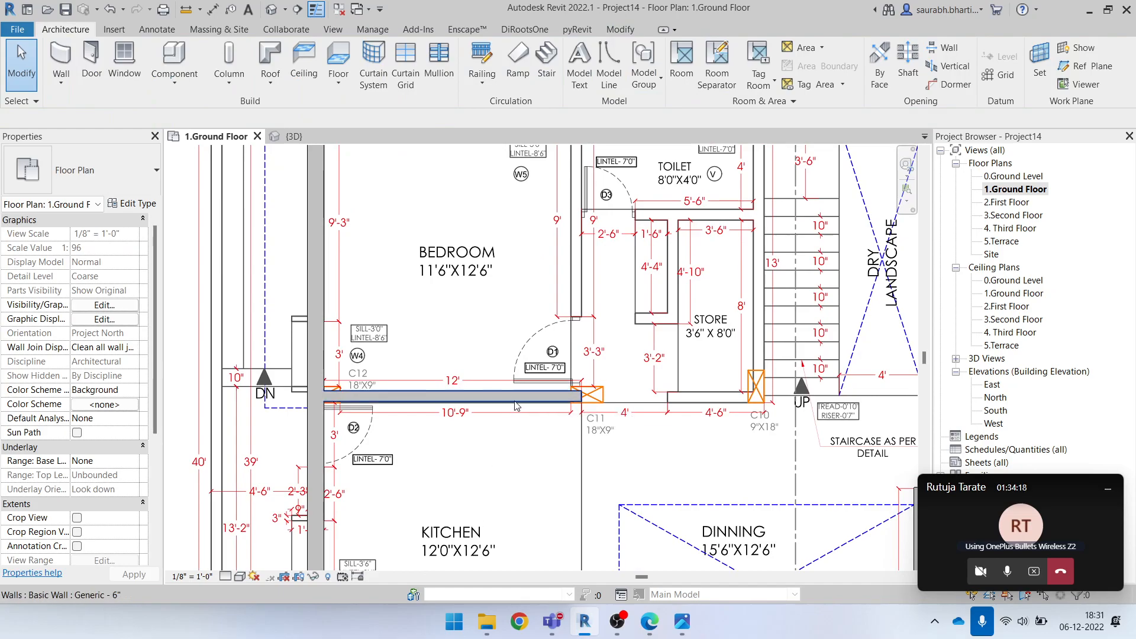
Create a similar 6" wall between bedroom and toilet, from the exterior wall down to the bedroom–kitchen partition at C11
{"action": "left_click", "coordinate": [478, 393]}
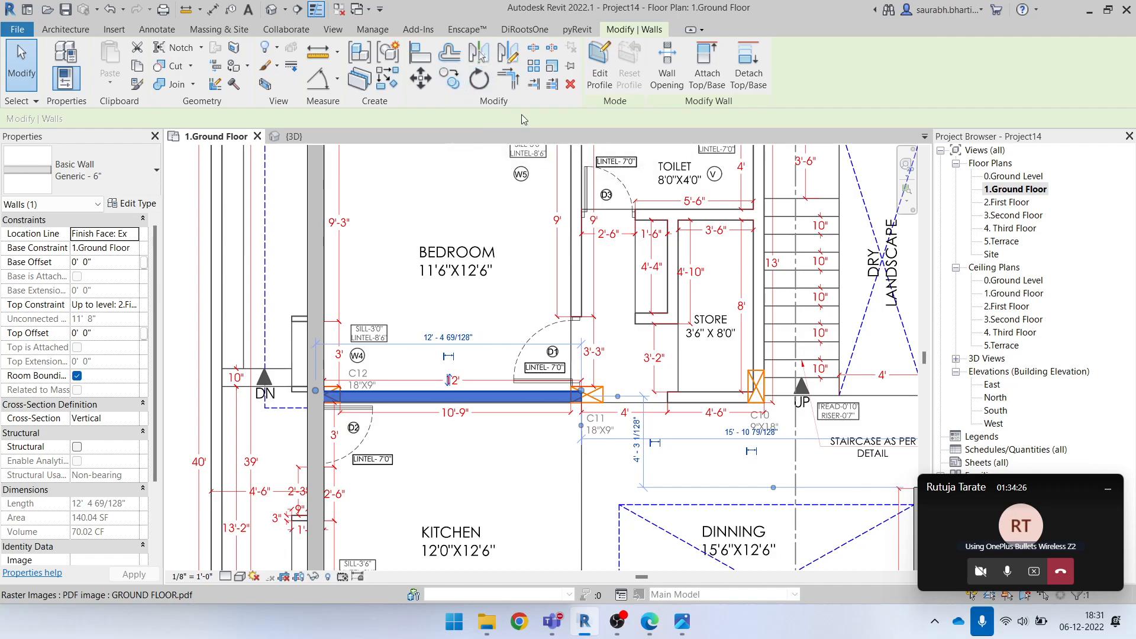
{"action": "left_click", "coordinate": [390, 87]}
{"action": "middle_click_drag", "start_coordinate": [570, 172], "coordinate": [564, 263]}
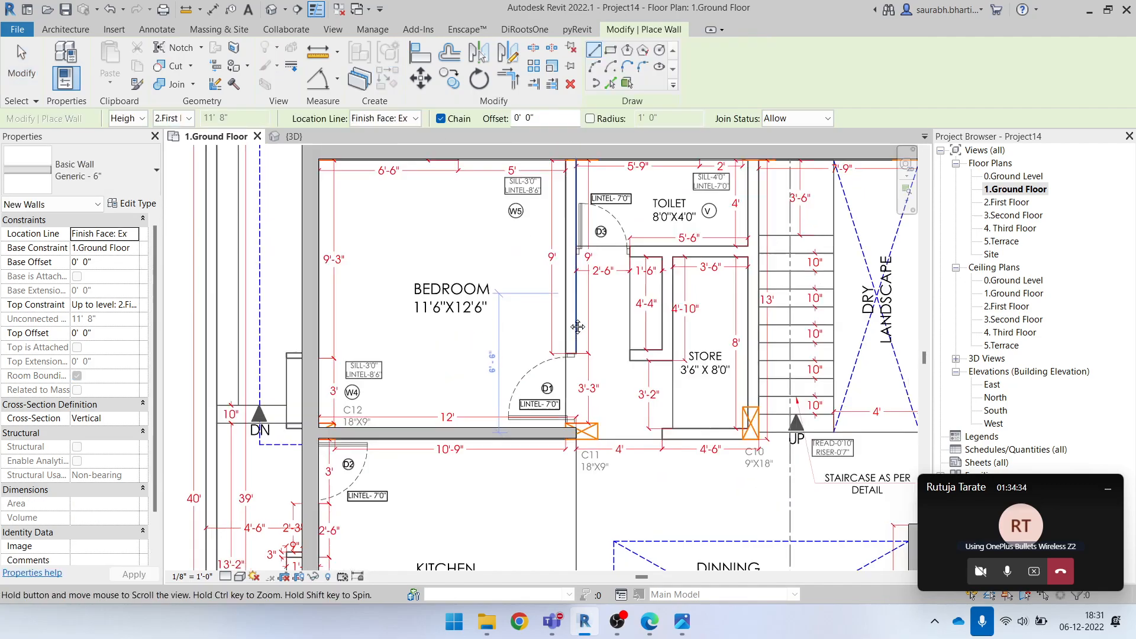
{"action": "scroll", "coordinate": [564, 263], "scroll_direction": "up", "scroll_amount": 4}
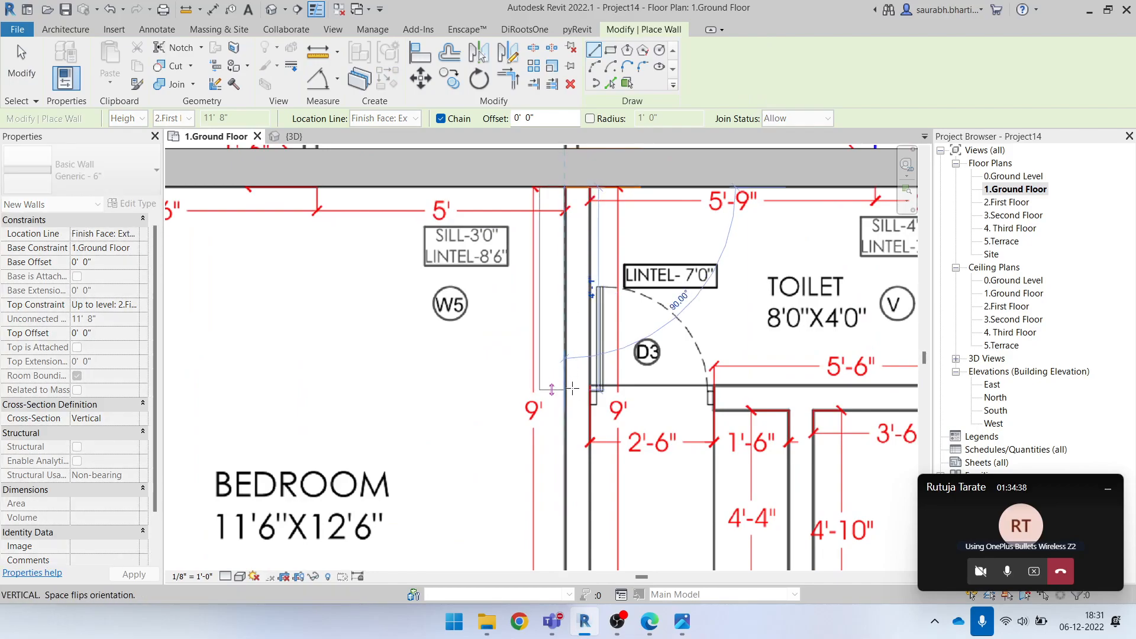
{"action": "scroll", "coordinate": [573, 382], "scroll_direction": "down", "scroll_amount": 2}
{"action": "scroll", "coordinate": [548, 344], "scroll_direction": "up", "scroll_amount": 2}
{"action": "left_click", "coordinate": [548, 349]}
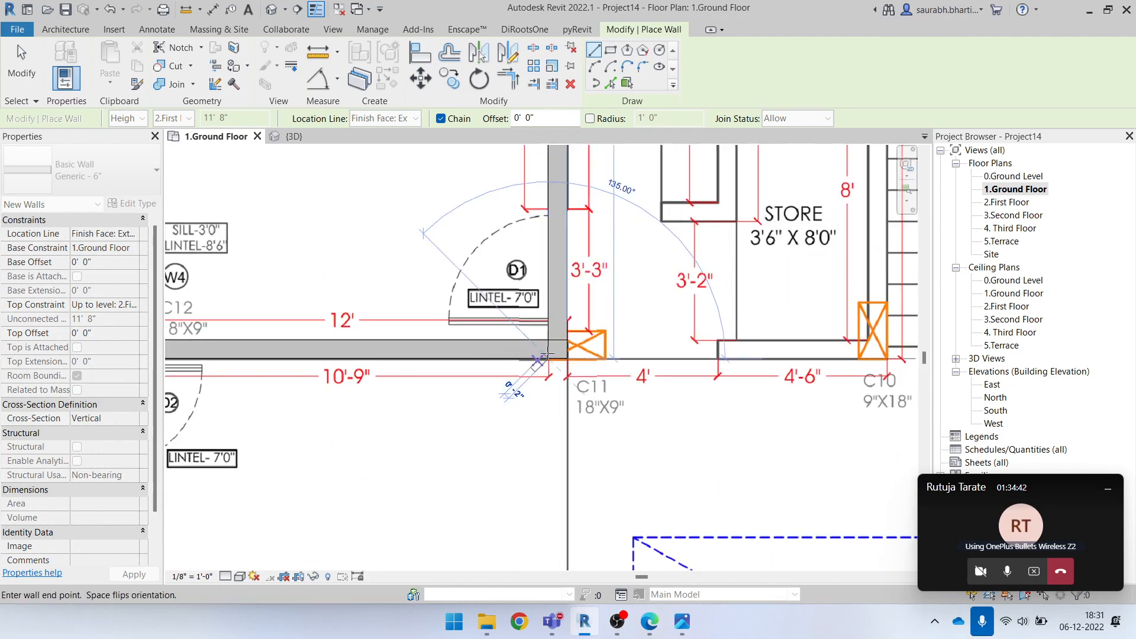
{"action": "scroll", "coordinate": [595, 325], "scroll_direction": "down", "scroll_amount": 2}
{"action": "key", "text": "Escape"}
Draw a 6" wall along the staircase side of the toilet and store, from the exterior wall down to column C10
{"action": "middle_click_drag", "start_coordinate": [629, 411], "coordinate": [563, 566]}
{"action": "scroll", "coordinate": [542, 301], "scroll_direction": "up", "scroll_amount": 5}
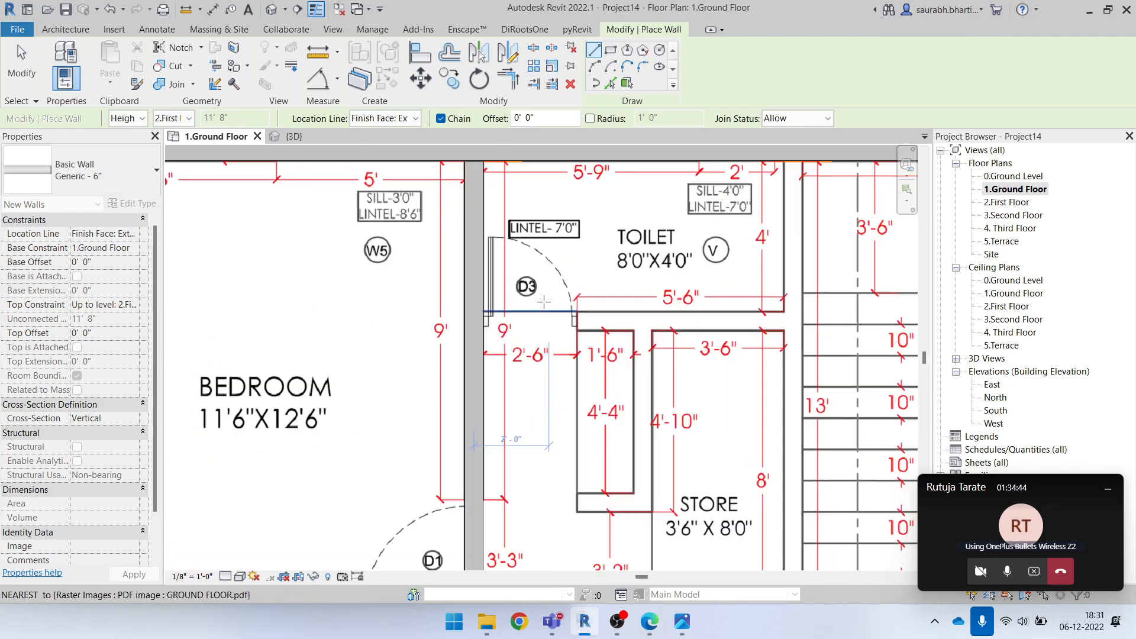
{"action": "scroll", "coordinate": [779, 332], "scroll_direction": "up", "scroll_amount": 1}
{"action": "middle_click_drag", "start_coordinate": [778, 334], "coordinate": [644, 379]}
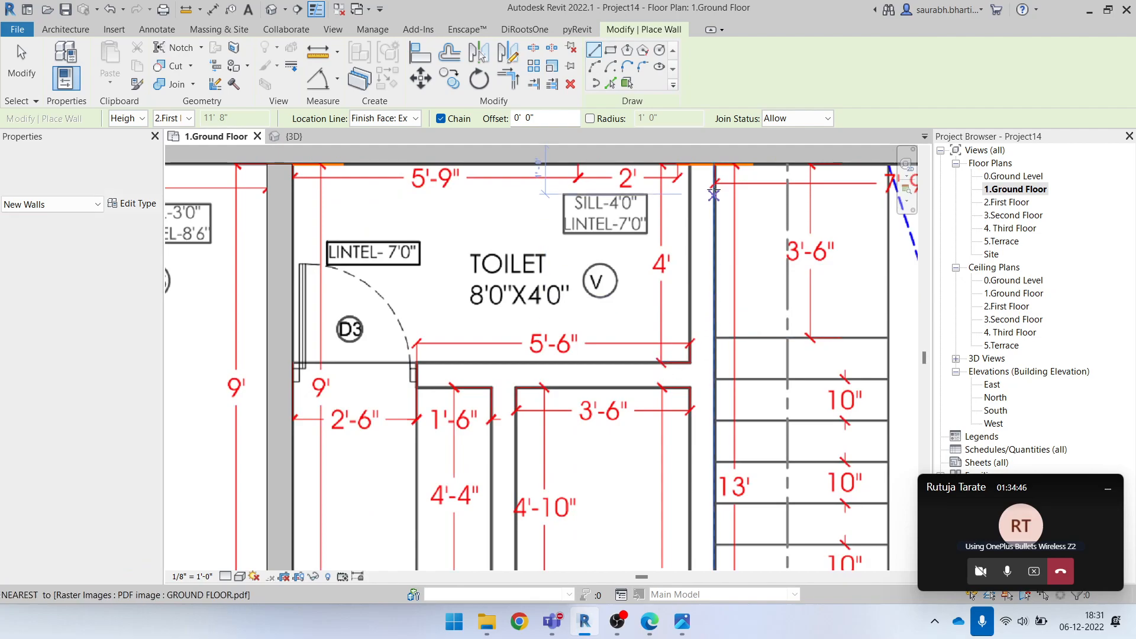
{"action": "left_click", "coordinate": [714, 165]}
{"action": "scroll", "coordinate": [715, 439], "scroll_direction": "down", "scroll_amount": 4}
{"action": "middle_click_drag", "start_coordinate": [723, 512], "coordinate": [722, 181]}
{"action": "scroll", "coordinate": [711, 310], "scroll_direction": "up", "scroll_amount": 5}
{"action": "left_click", "coordinate": [703, 308]}
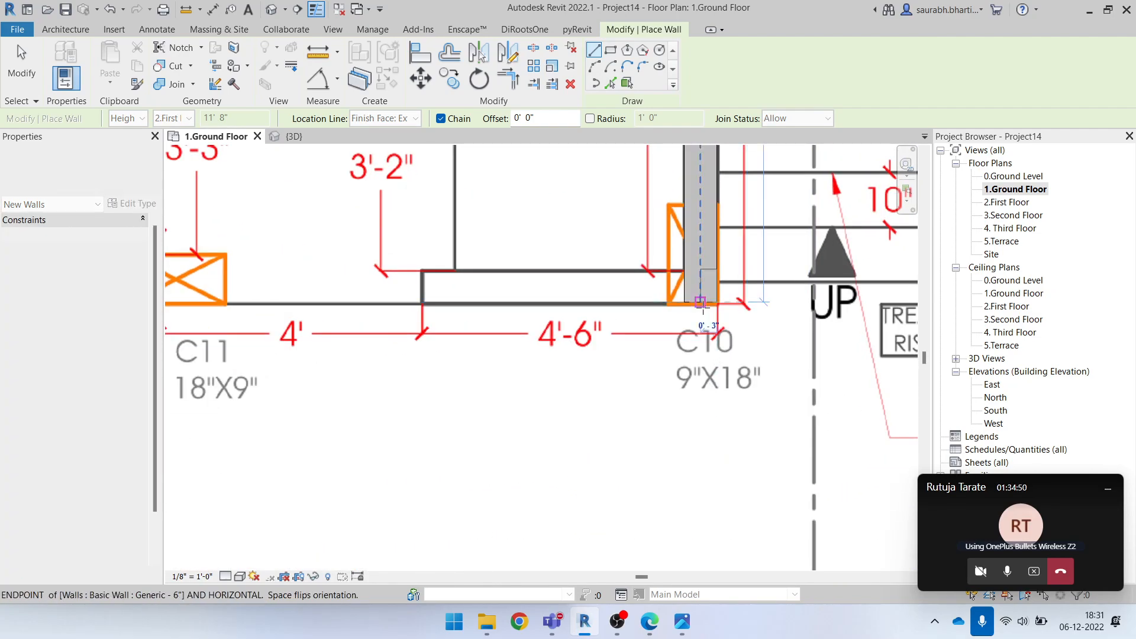
Continue the 6" wall from C10 below the store to meet the bedroom partition at C11
{"action": "middle_click_drag", "start_coordinate": [329, 308], "coordinate": [511, 330]}
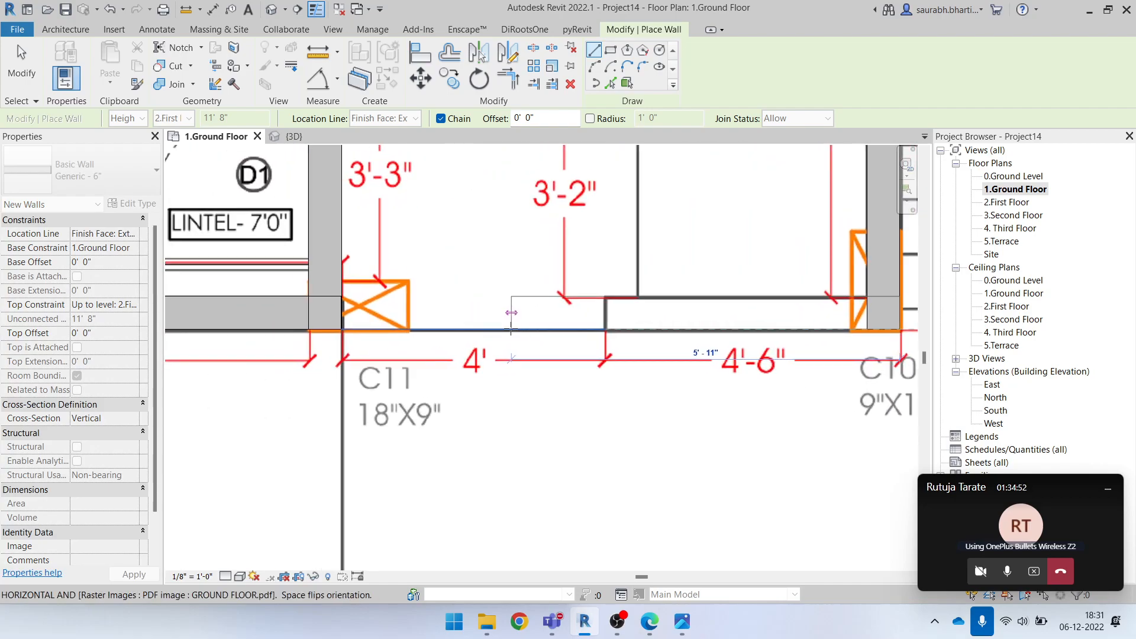
{"action": "left_click", "coordinate": [342, 329]}
{"action": "scroll", "coordinate": [432, 373], "scroll_direction": "down", "scroll_amount": 2}
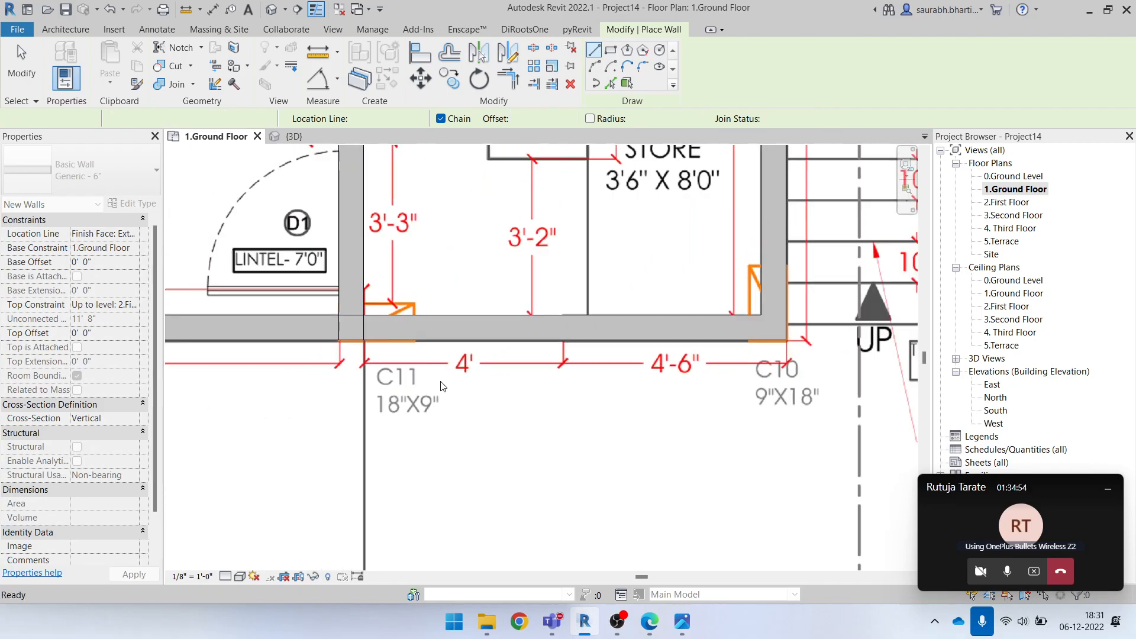
Draw a 6" wall along the toilet's lower edge from the staircase-side wall across to the bedroom partition
{"action": "scroll", "coordinate": [441, 382], "scroll_direction": "down", "scroll_amount": 2}
{"action": "middle_click_drag", "start_coordinate": [461, 227], "coordinate": [477, 367]}
{"action": "scroll", "coordinate": [482, 298], "scroll_direction": "up", "scroll_amount": 2}
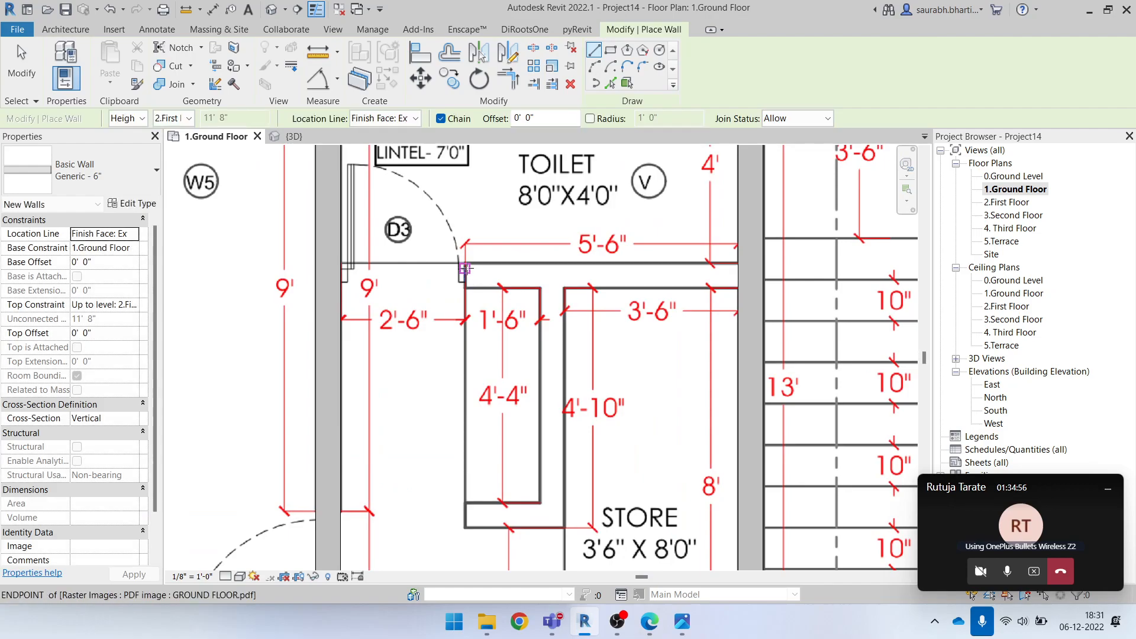
{"action": "left_click", "coordinate": [738, 262]}
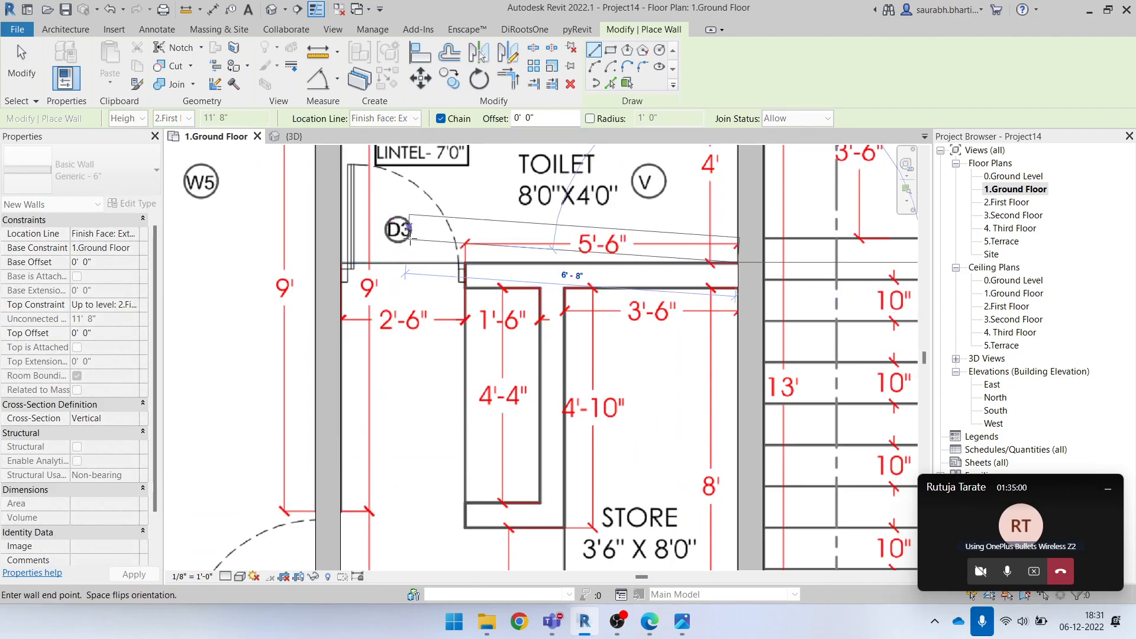
{"action": "left_click", "coordinate": [343, 266]}
Draw an L-shaped 6" wall beside the store, about 4'-10" down from the toilet wall and across to the 1'-6" niche's underlay corner
{"action": "scroll", "coordinate": [537, 287], "scroll_direction": "up", "scroll_amount": 1}
{"action": "left_click", "coordinate": [541, 285]}
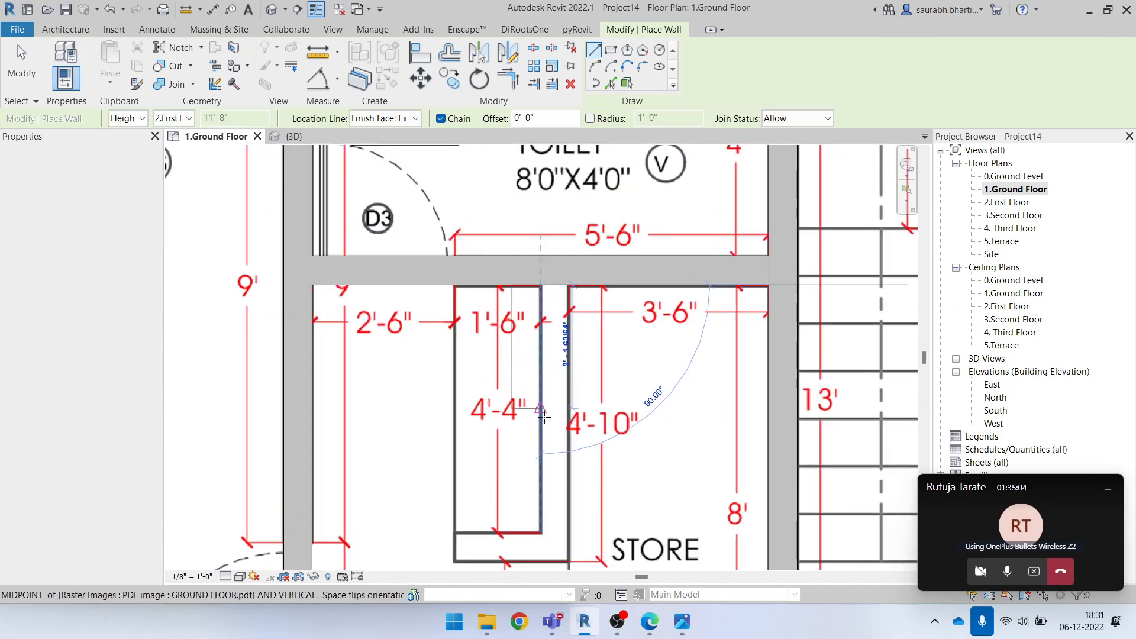
{"action": "left_click", "coordinate": [538, 561]}
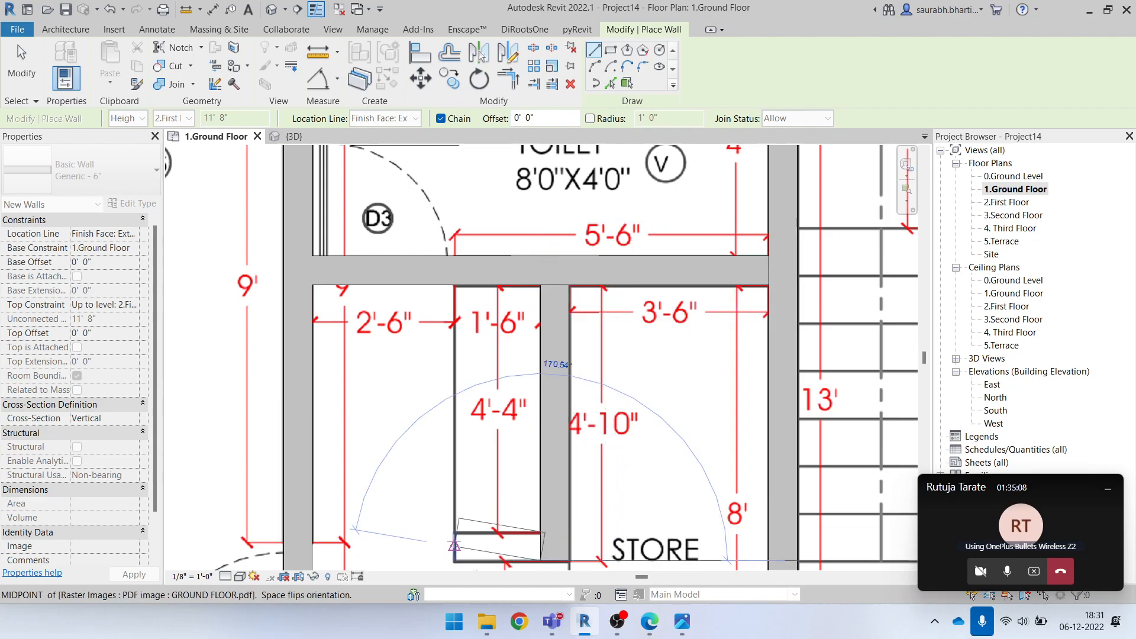
{"action": "left_click", "coordinate": [454, 561]}
{"action": "middle_click_drag", "start_coordinate": [483, 548], "coordinate": [509, 254]}
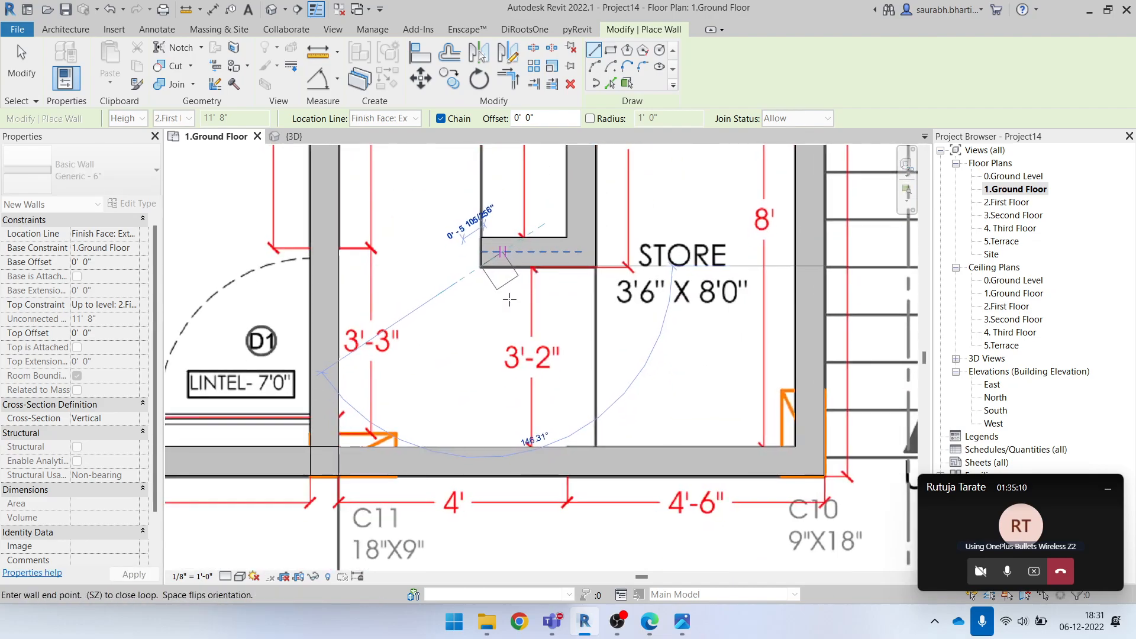
{"action": "key", "text": "Escape"}
{"action": "left_click", "coordinate": [663, 366]}
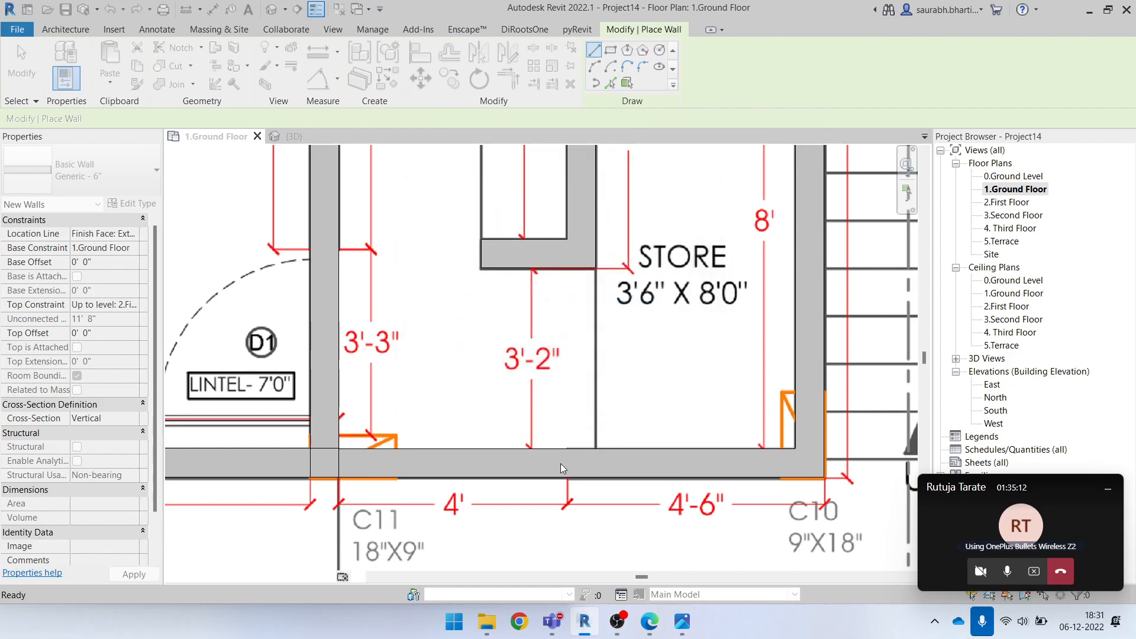
{"action": "scroll", "coordinate": [551, 490], "scroll_direction": "down", "scroll_amount": 1}
{"action": "scroll", "coordinate": [551, 490], "scroll_direction": "down", "scroll_amount": 5}
{"action": "key", "text": "Escape"}
{"action": "key", "text": "Escape"}
{"action": "middle_click_drag", "start_coordinate": [625, 446], "coordinate": [589, 417]}
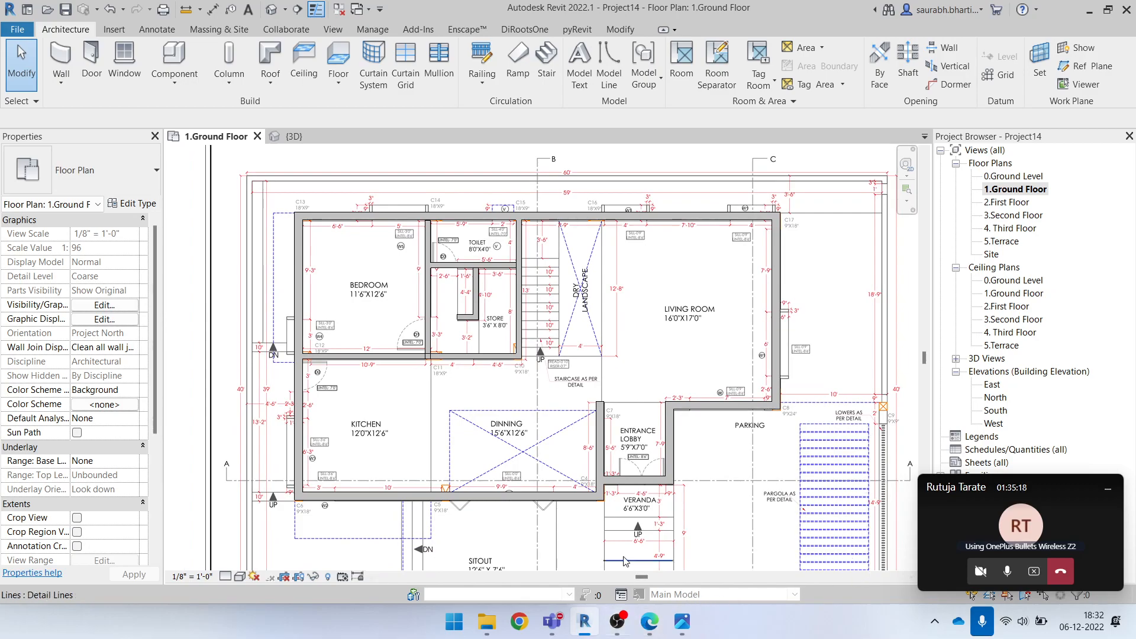
{"action": "scroll", "coordinate": [492, 354], "scroll_direction": "down", "scroll_amount": 1}
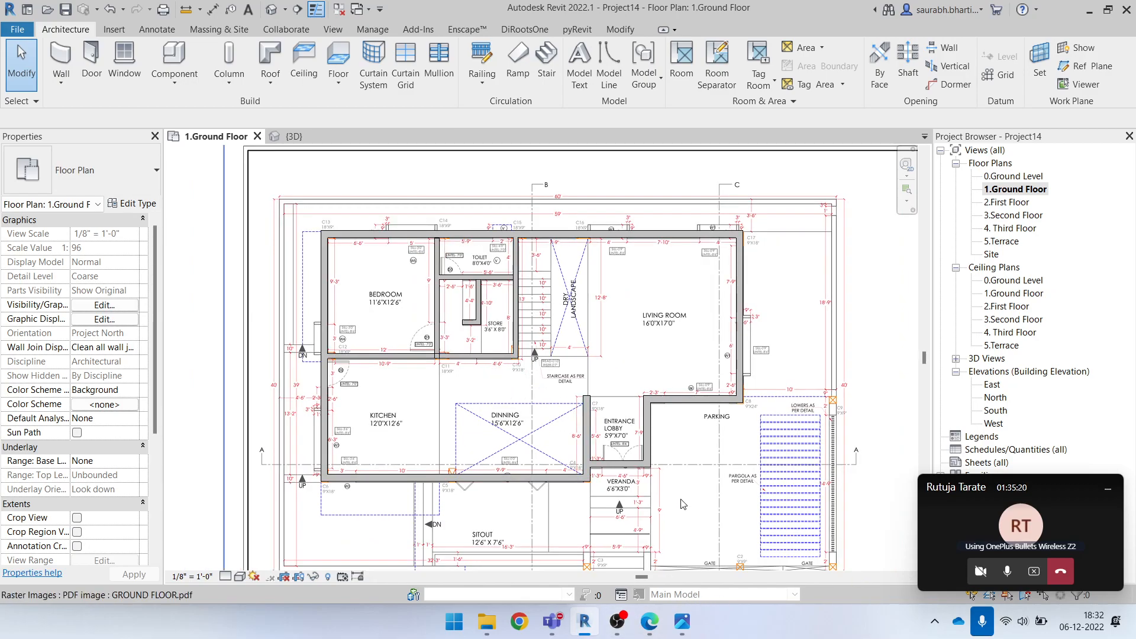
{"action": "scroll", "coordinate": [635, 510], "scroll_direction": "up", "scroll_amount": 5}
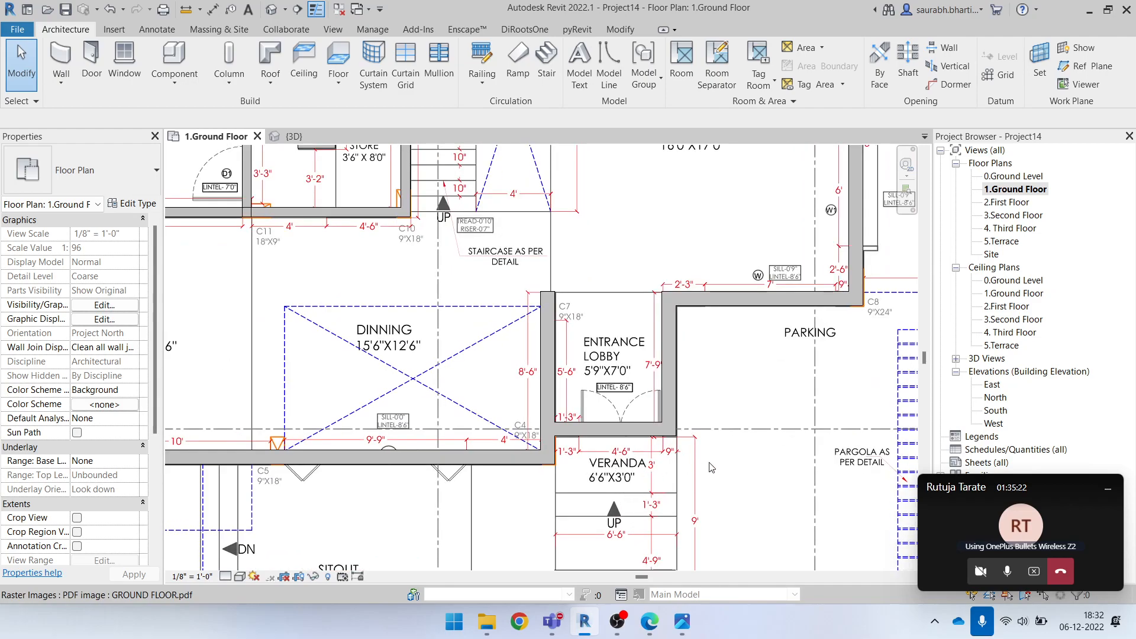
{"action": "scroll", "coordinate": [694, 482], "scroll_direction": "down", "scroll_amount": 1}
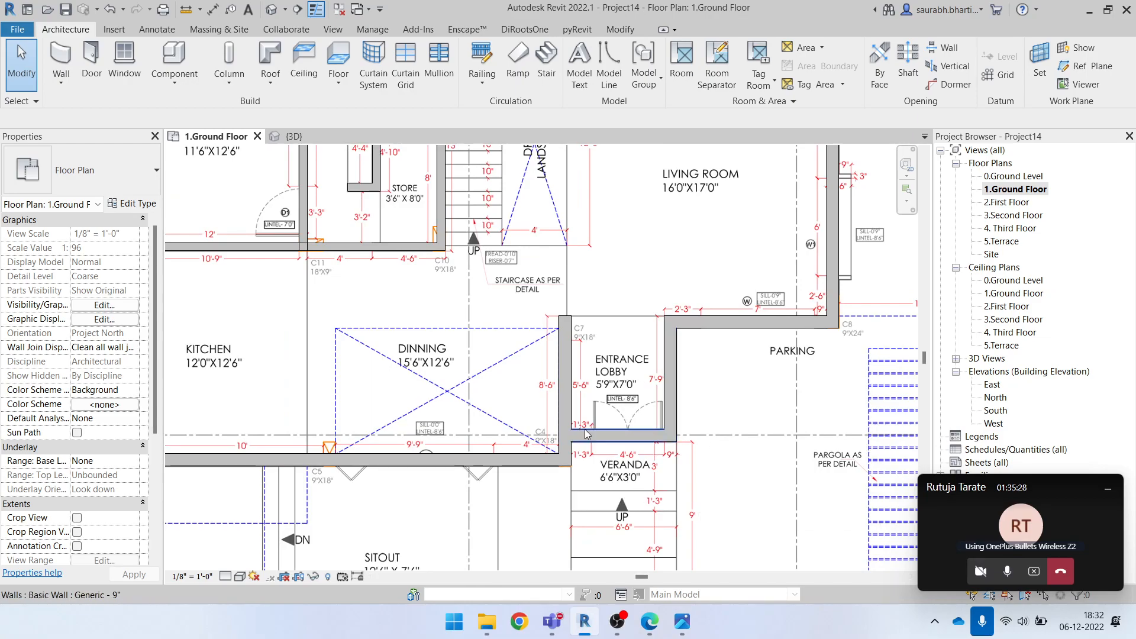
{"action": "scroll", "coordinate": [587, 431], "scroll_direction": "down", "scroll_amount": 4}
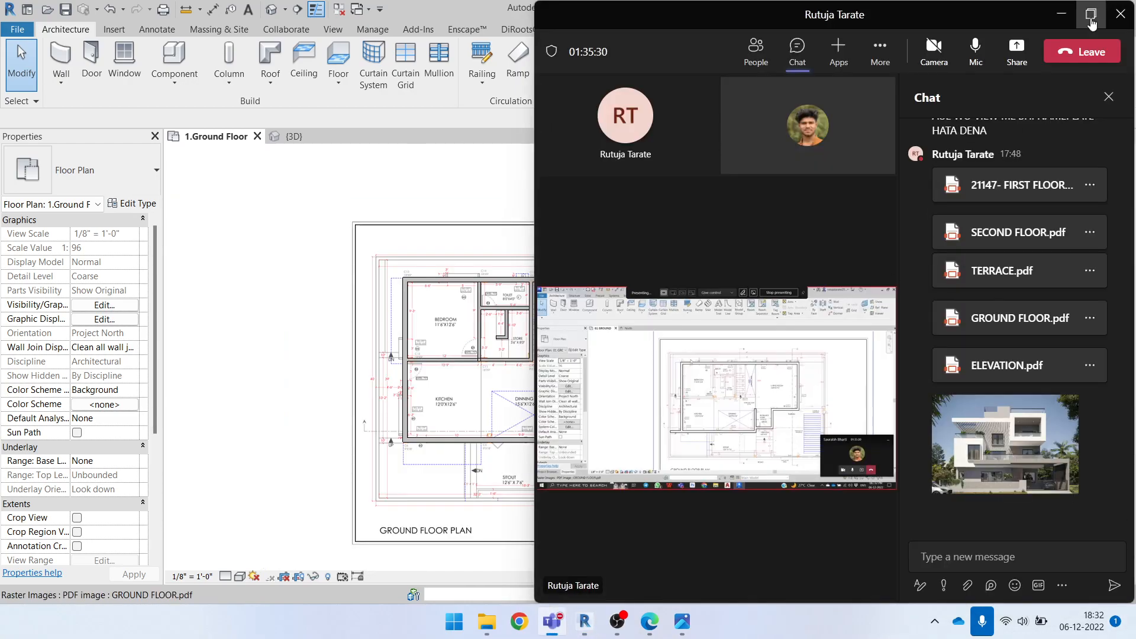
Switch to the full-size Teams meeting window and request control of the presenter's shared Revit screen
{"action": "left_click", "coordinate": [1093, 15]}
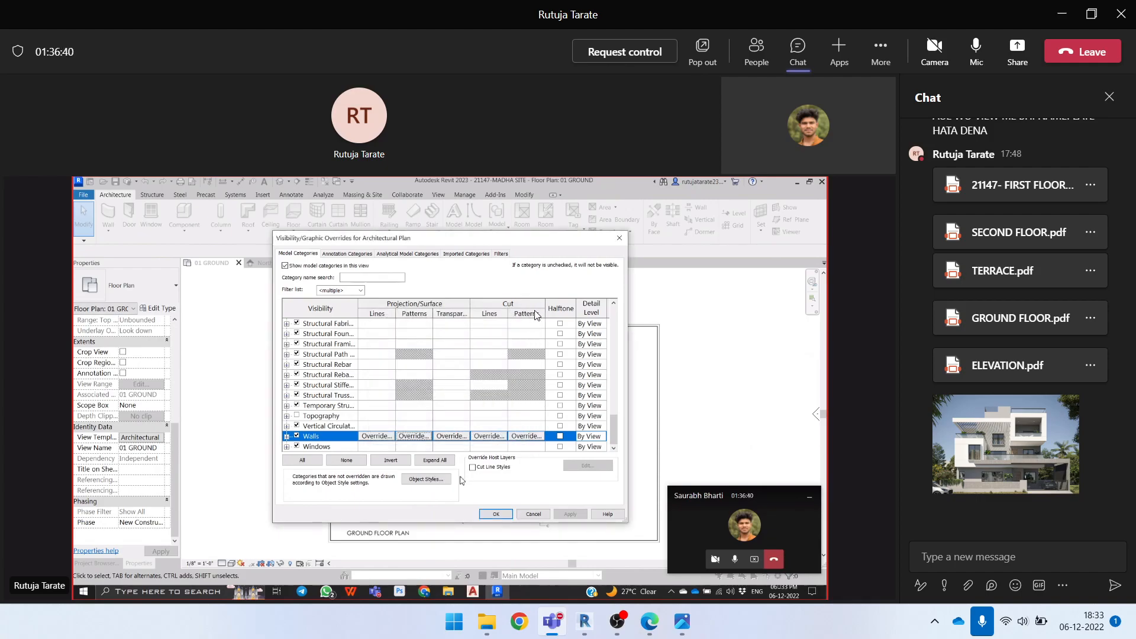
{"action": "left_click", "coordinate": [628, 55]}
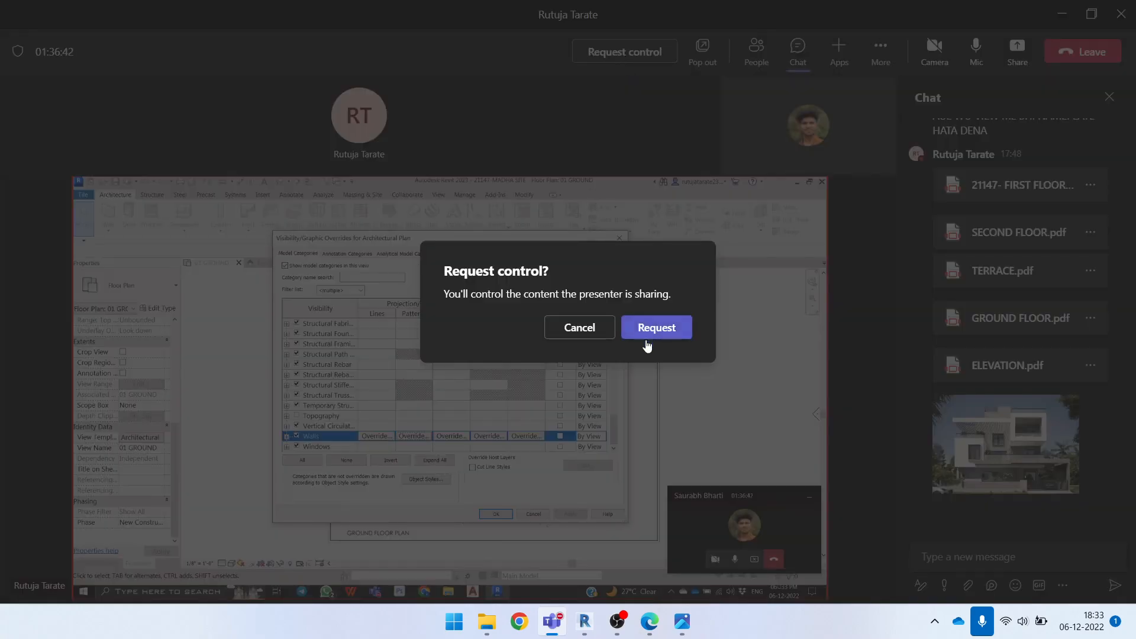
{"action": "left_click", "coordinate": [654, 327]}
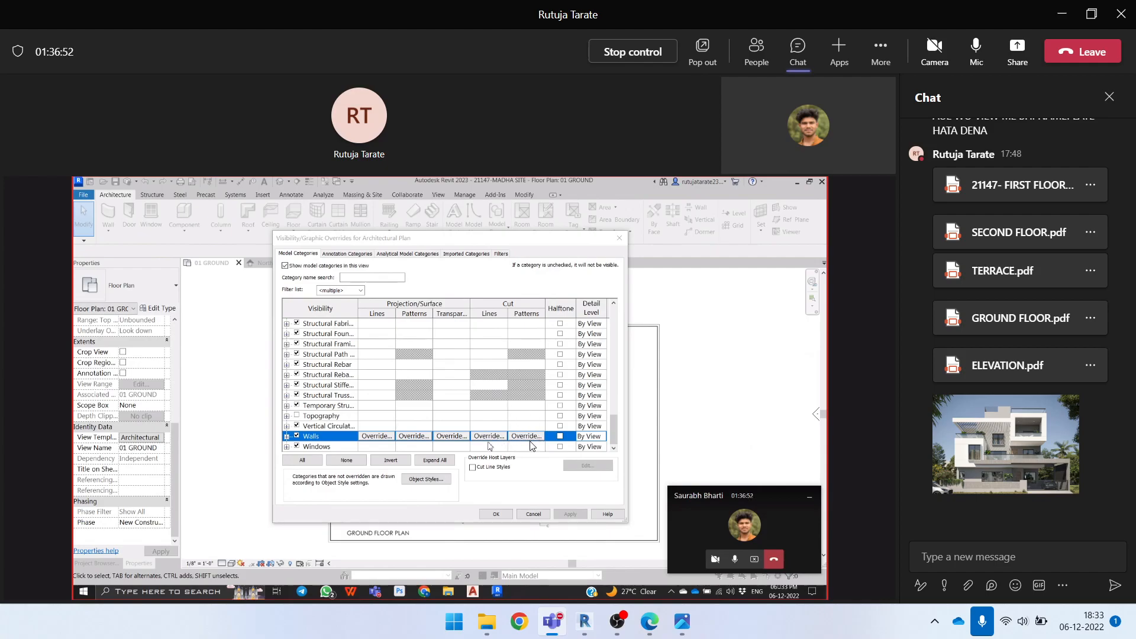
Set the Walls category's foreground cut pattern to Solid fill in the Architectural Plan template's visibility overrides
{"action": "left_click", "coordinate": [489, 438]}
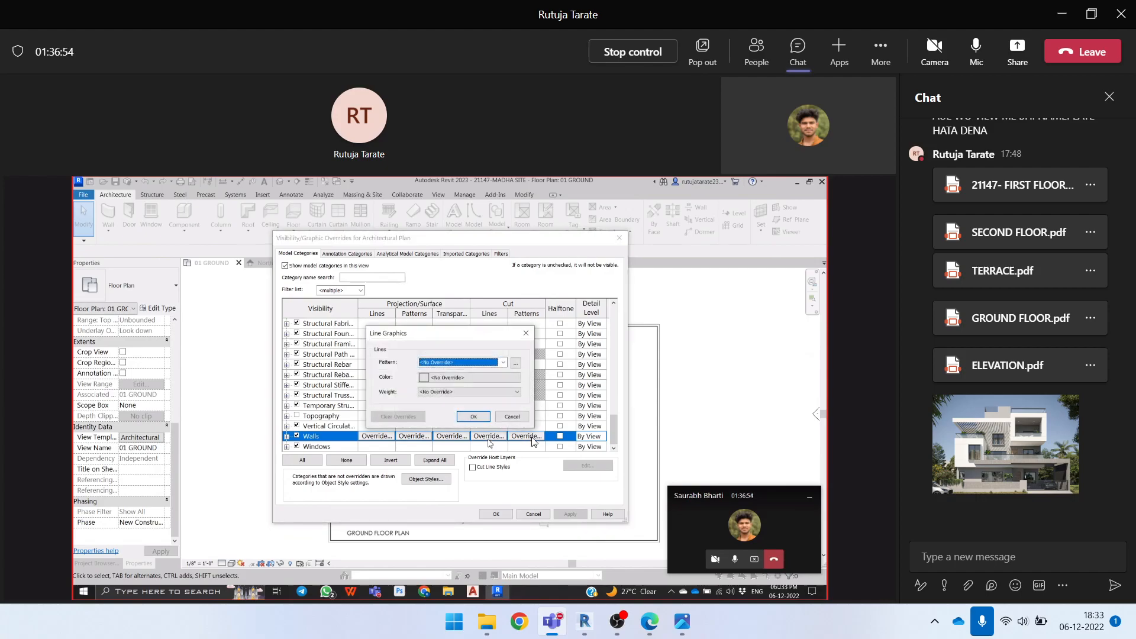
{"action": "left_click", "coordinate": [512, 416]}
{"action": "left_click", "coordinate": [524, 437]}
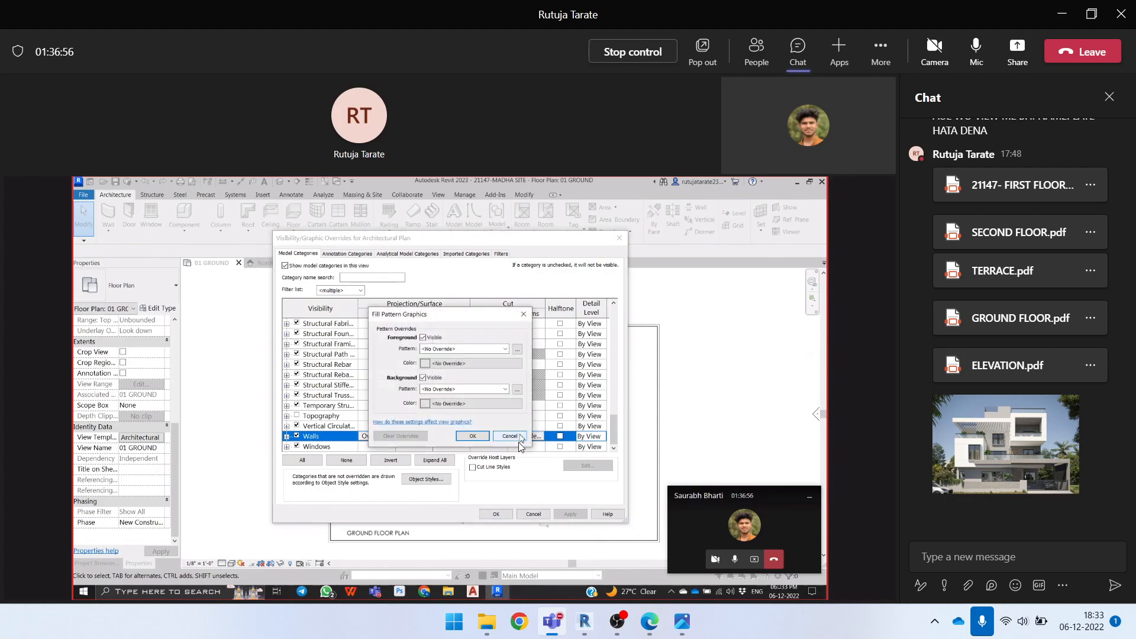
{"action": "left_click", "coordinate": [448, 350]}
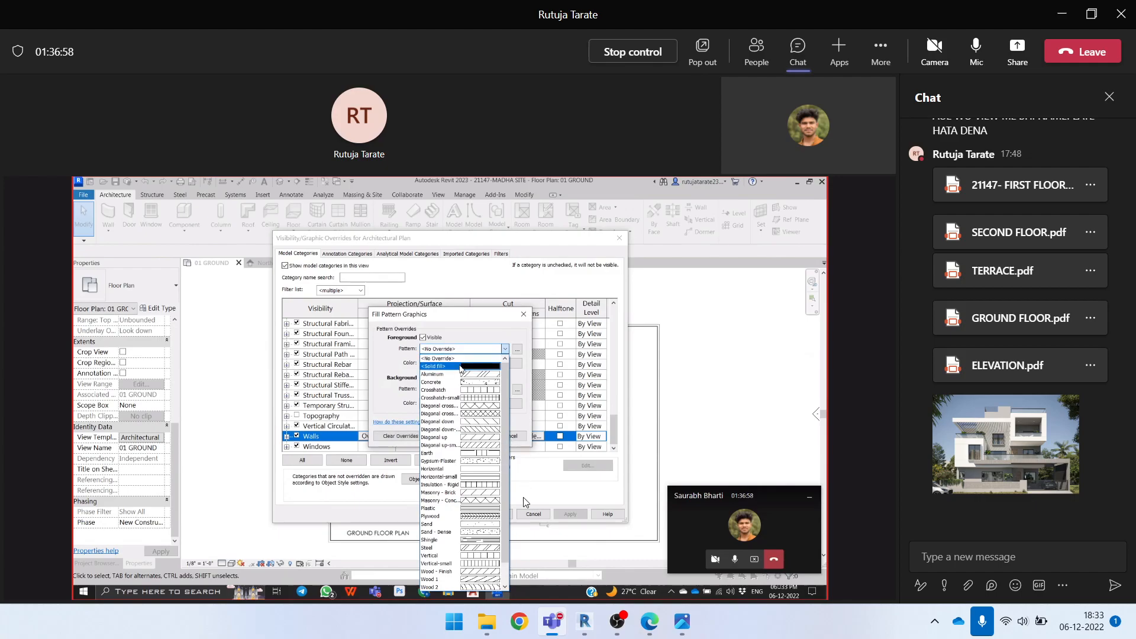
{"action": "left_click", "coordinate": [459, 366]}
Try Solid fill as the walls' background cut pattern and reset it to No Override
{"action": "left_click", "coordinate": [462, 389]}
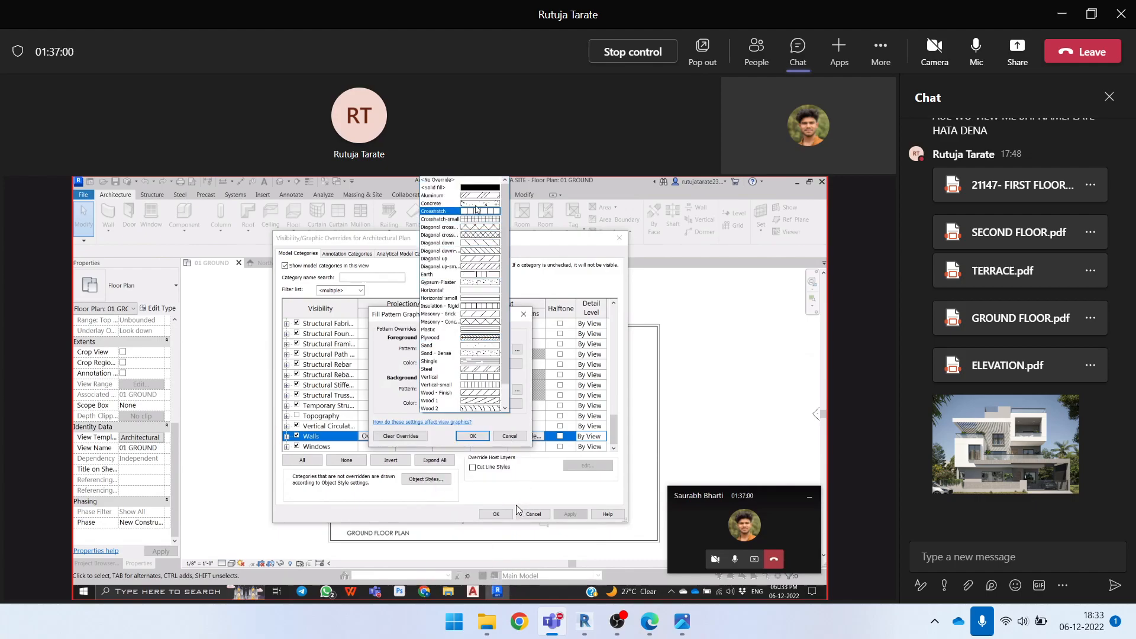
{"action": "left_click", "coordinate": [473, 188]}
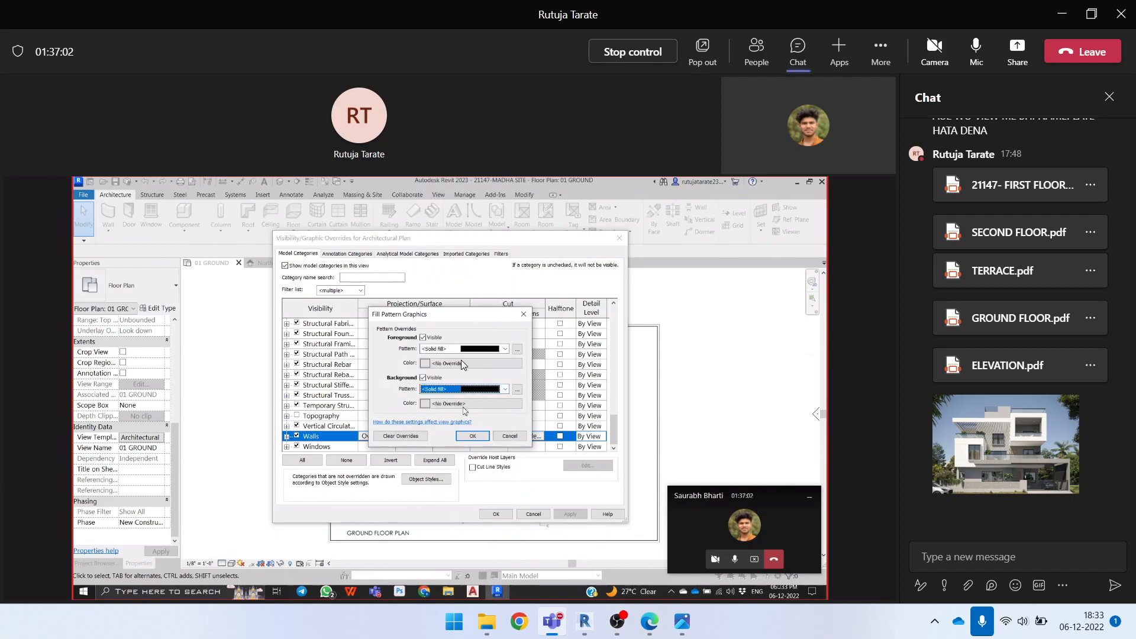
{"action": "left_click", "coordinate": [504, 390]}
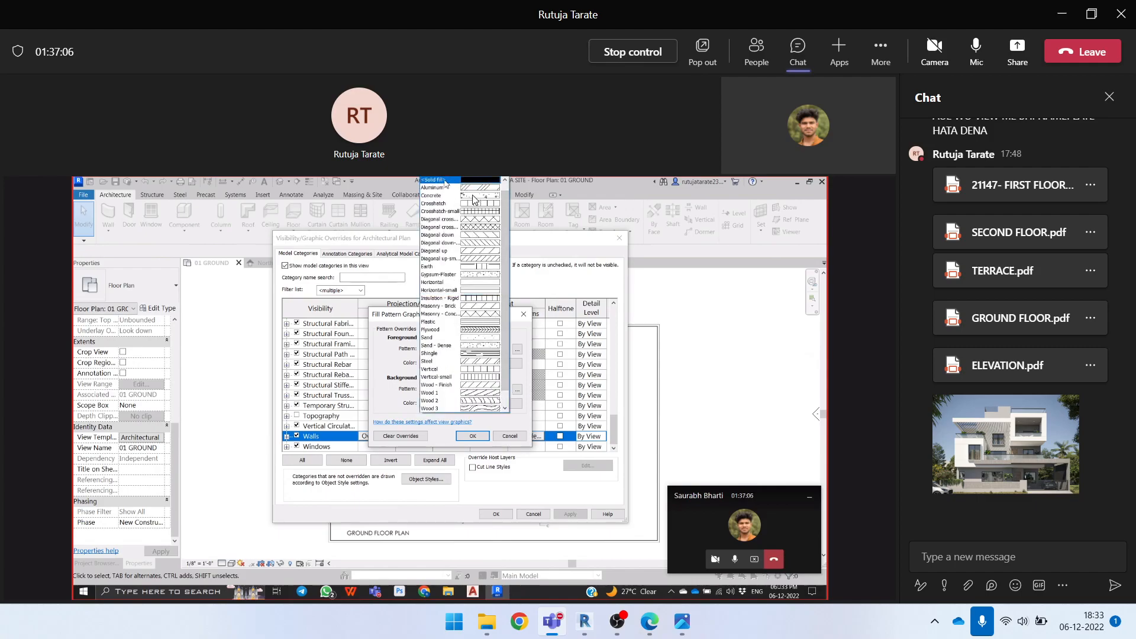
{"action": "scroll", "coordinate": [474, 192], "scroll_direction": "up", "scroll_amount": 1}
{"action": "left_click", "coordinate": [438, 180]}
Color the walls' foreground cut pattern gray, RGB 128-128-128, and apply the override through the Architectural Plan view template
{"action": "left_click", "coordinate": [463, 364]}
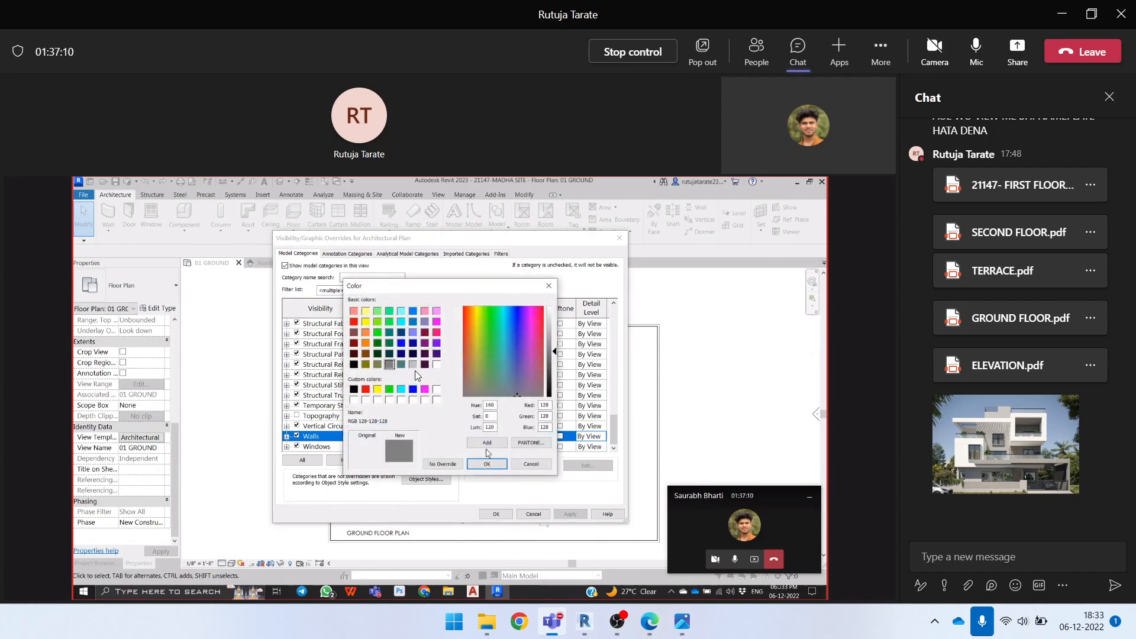
{"action": "left_click", "coordinate": [487, 464]}
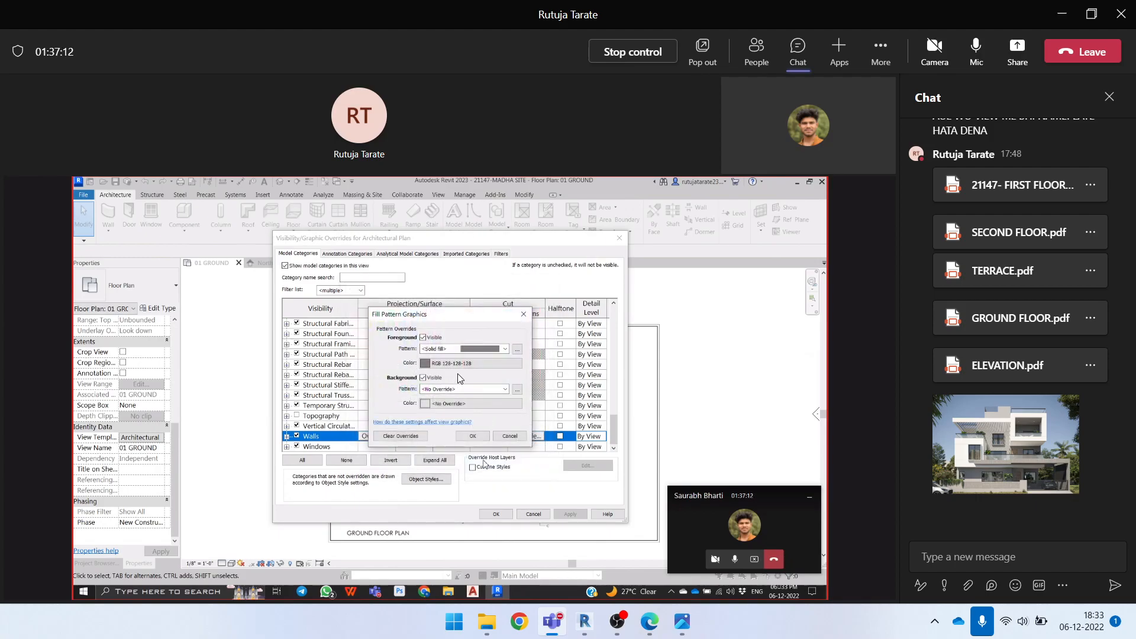
{"action": "left_click", "coordinate": [472, 436]}
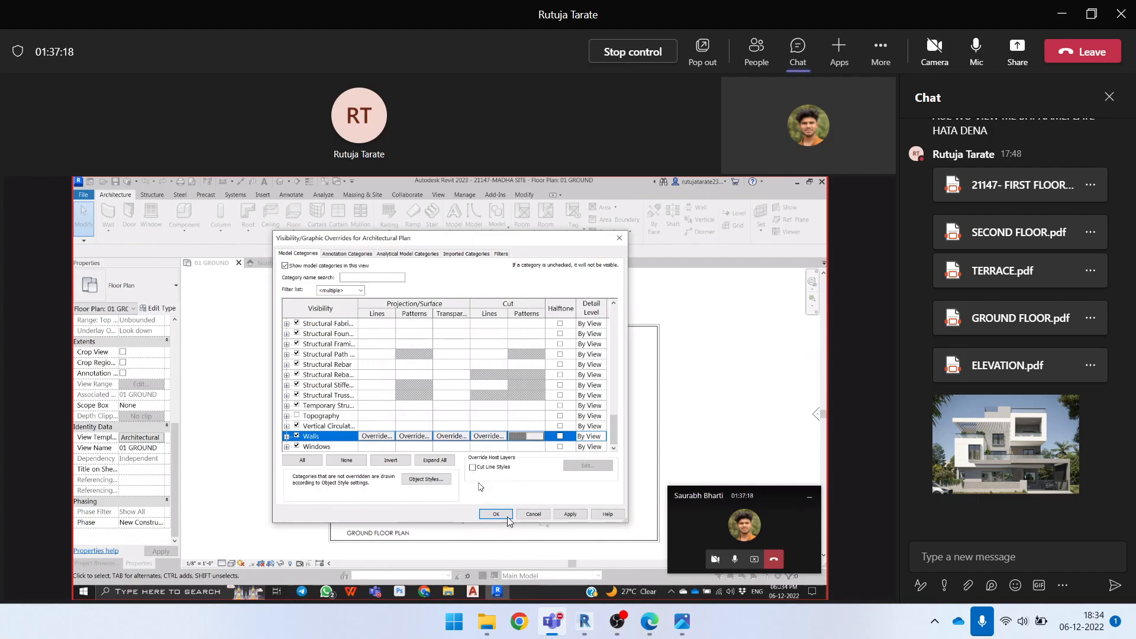
{"action": "left_click", "coordinate": [568, 515]}
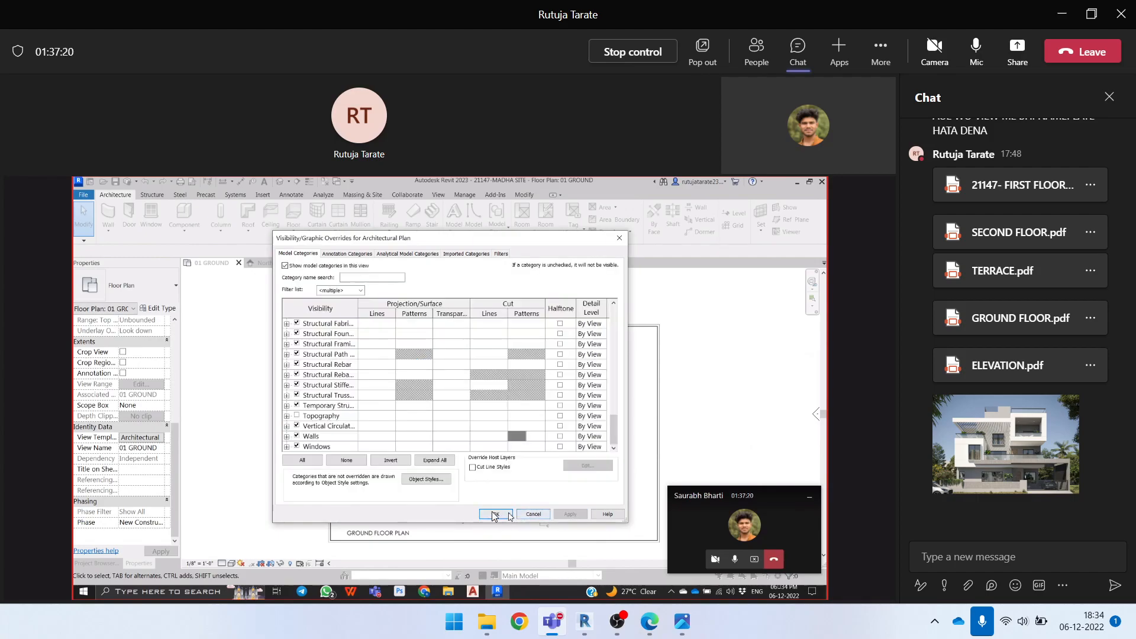
{"action": "left_click", "coordinate": [496, 515]}
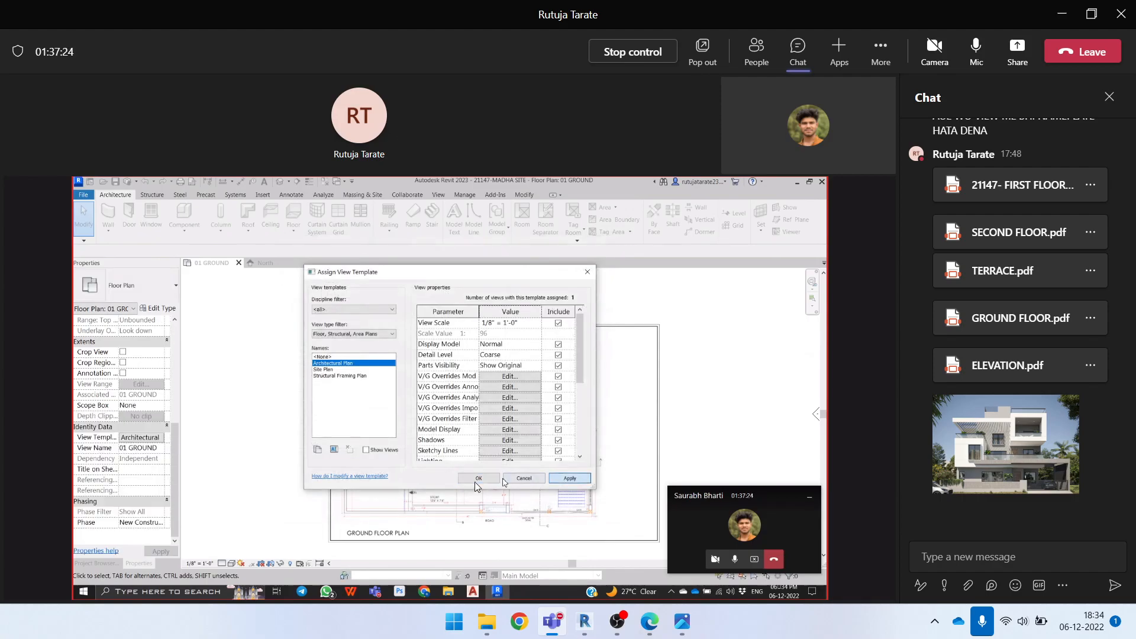
{"action": "left_click", "coordinate": [479, 478]}
{"action": "scroll", "coordinate": [366, 364], "scroll_direction": "up", "scroll_amount": 5}
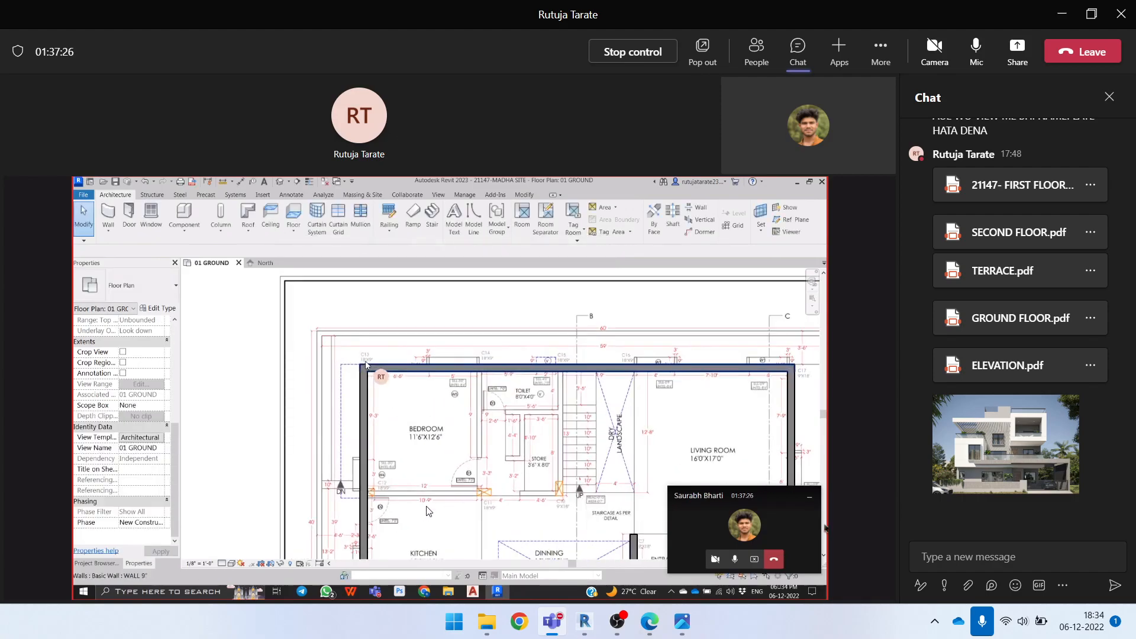
{"action": "scroll", "coordinate": [440, 402], "scroll_direction": "down", "scroll_amount": 5}
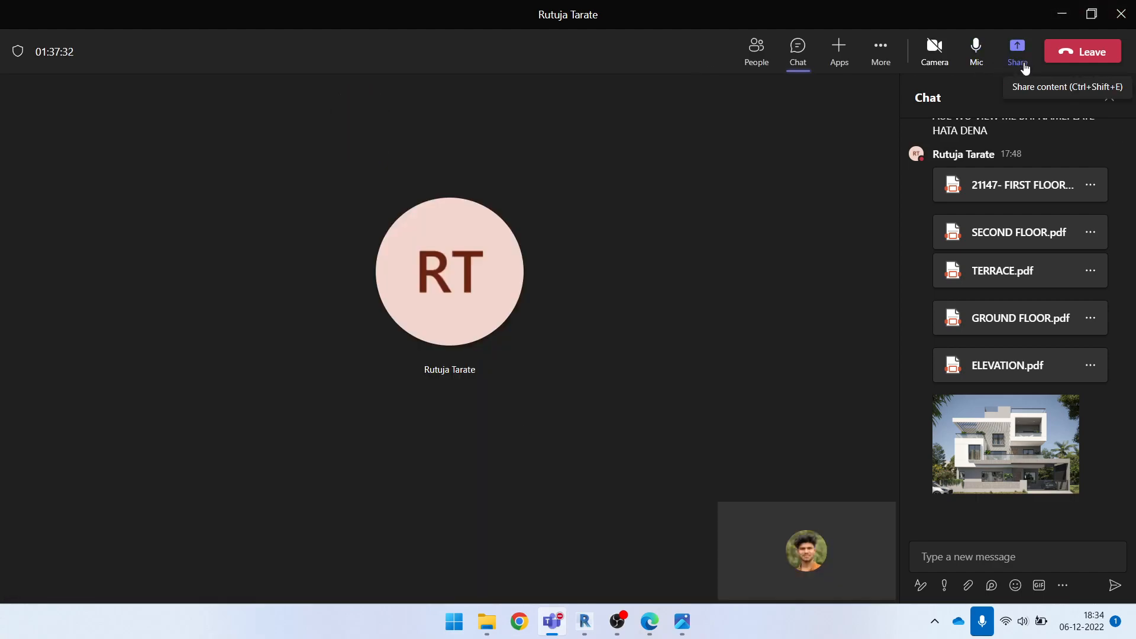
Present the own screen in the Teams meeting and return to the local ground floor plan
{"action": "left_click", "coordinate": [1026, 68]}
{"action": "left_click", "coordinate": [827, 246]}
Move the bedroom partition's lower end slightly up at the C11 wall junction
{"action": "scroll", "coordinate": [486, 355], "scroll_direction": "up", "scroll_amount": 6}
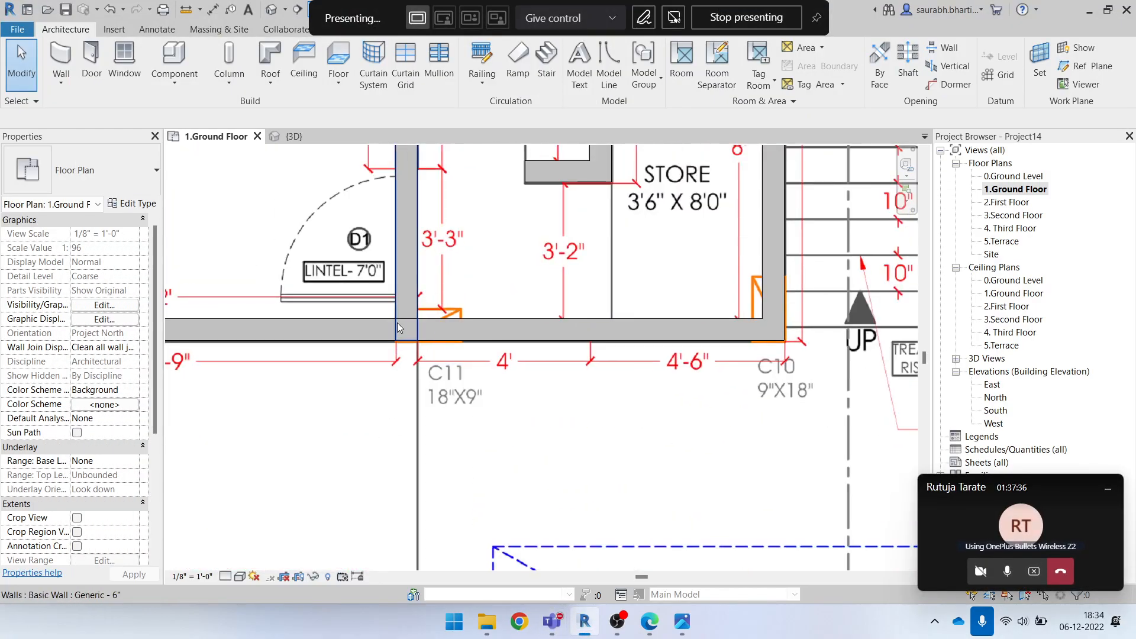
{"action": "left_click", "coordinate": [406, 301]}
{"action": "scroll", "coordinate": [400, 332], "scroll_direction": "up", "scroll_amount": 2}
{"action": "left_click_drag", "start_coordinate": [394, 343], "coordinate": [393, 312]}
{"action": "scroll", "coordinate": [479, 414], "scroll_direction": "down", "scroll_amount": 5}
{"action": "left_click", "coordinate": [497, 476]}
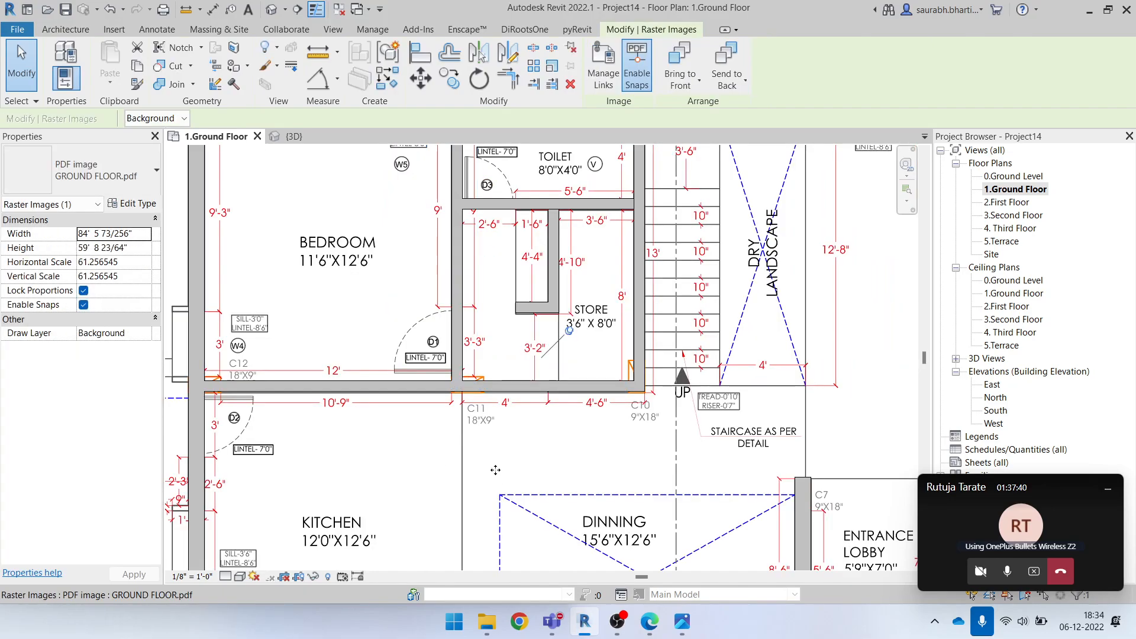
Stretch the bedroom partition's lower end down past the C11 junction toward the kitchen and dining area
{"action": "scroll", "coordinate": [497, 474], "scroll_direction": "down", "scroll_amount": 5}
{"action": "scroll", "coordinate": [490, 410], "scroll_direction": "up", "scroll_amount": 6}
{"action": "left_click", "coordinate": [464, 427]}
{"action": "left_click_drag", "start_coordinate": [457, 454], "coordinate": [460, 534]}
{"action": "key", "text": "Escape"}
{"action": "left_click", "coordinate": [463, 505]}
{"action": "scroll", "coordinate": [572, 514], "scroll_direction": "up", "scroll_amount": 1}
{"action": "middle_click_drag", "start_coordinate": [572, 514], "coordinate": [601, 439]}
{"action": "key", "text": "Escape"}
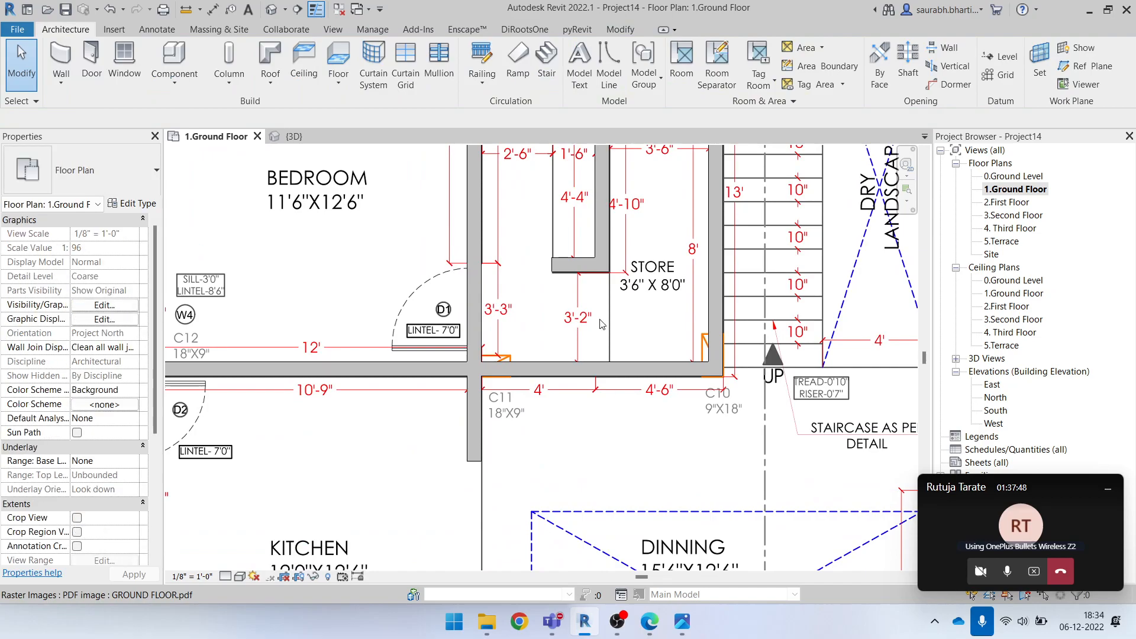
Try to trim the partition's protruding end at C11 to the cross wall with Trim/Extend Single Element
{"action": "left_click", "coordinate": [626, 31]}
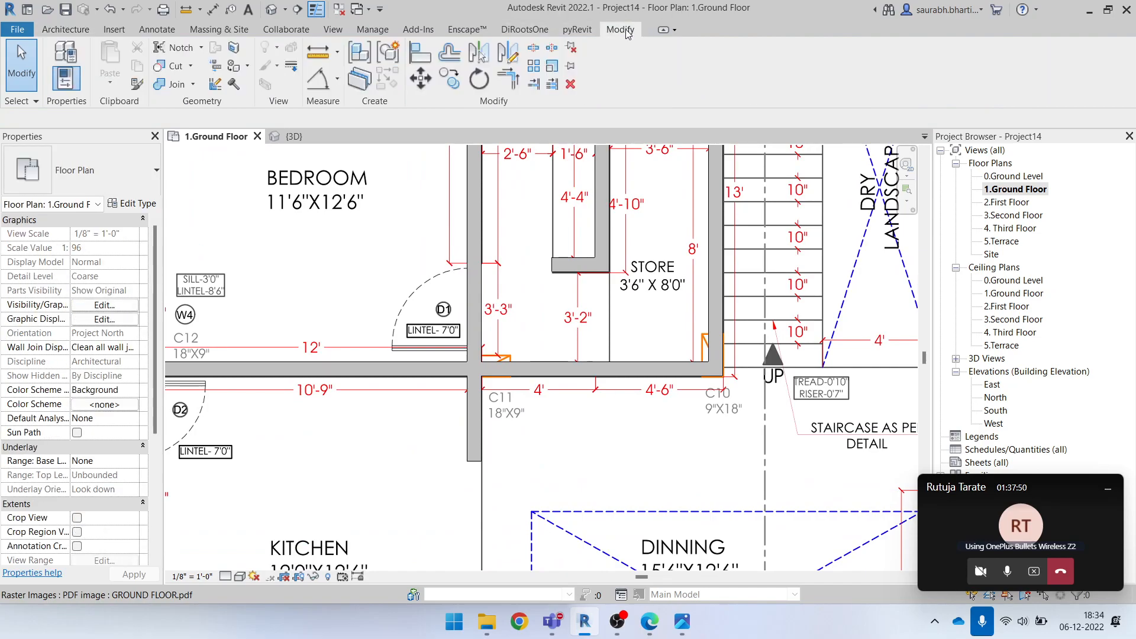
{"action": "left_click", "coordinate": [535, 86]}
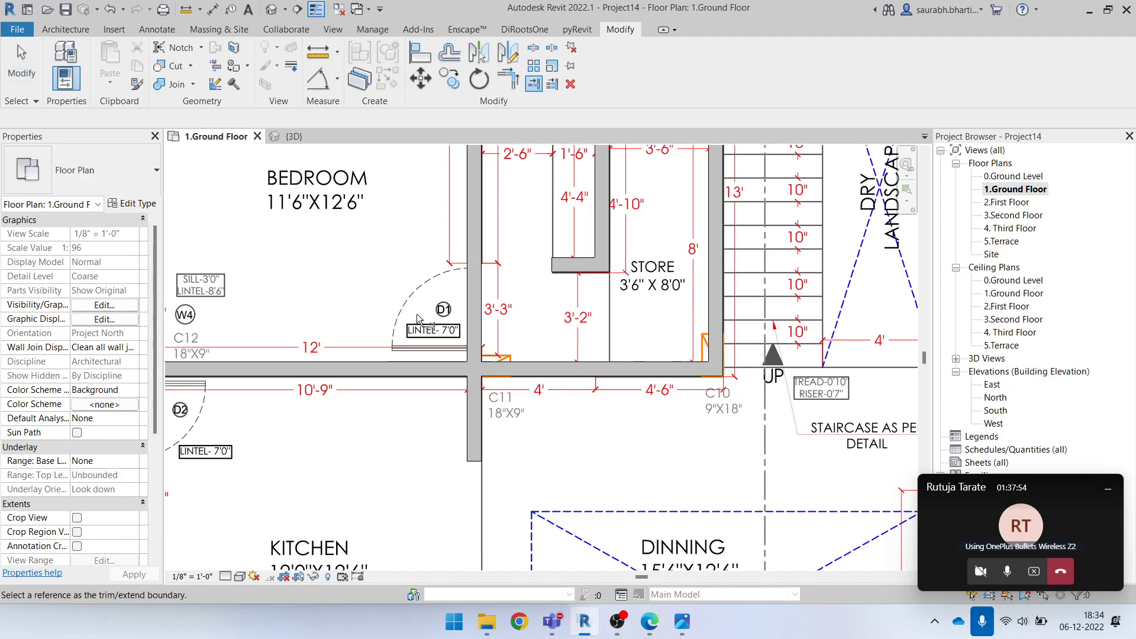
{"action": "left_click", "coordinate": [425, 358]}
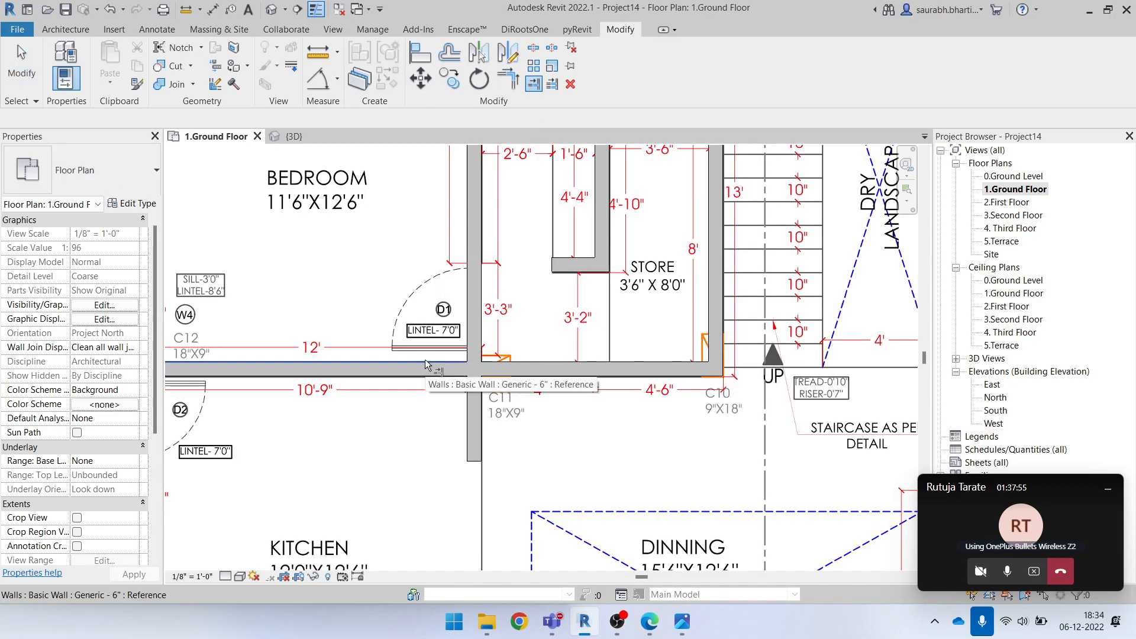
{"action": "left_click", "coordinate": [474, 467]}
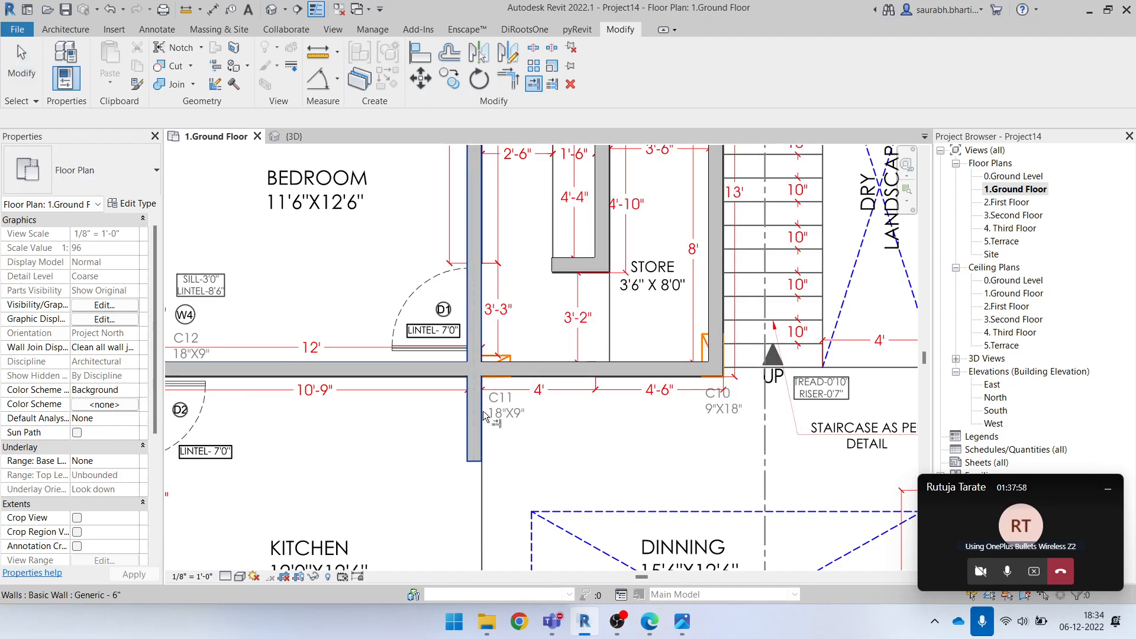
{"action": "left_click", "coordinate": [475, 462]}
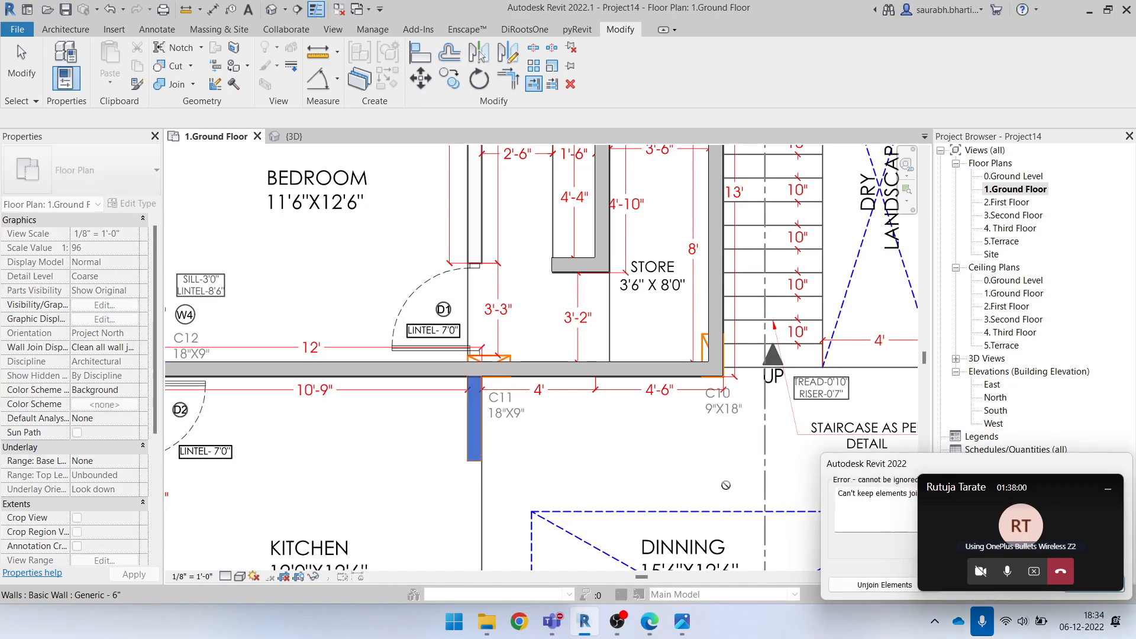
{"action": "left_click", "coordinate": [884, 585]}
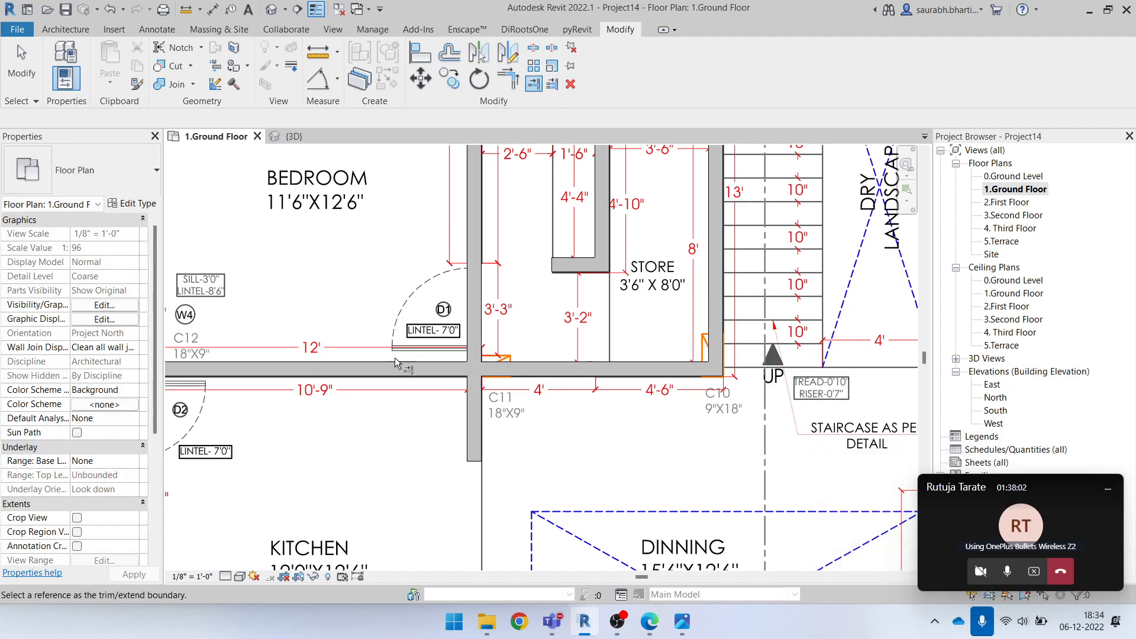
{"action": "left_click", "coordinate": [530, 366]}
{"action": "left_click", "coordinate": [478, 453]}
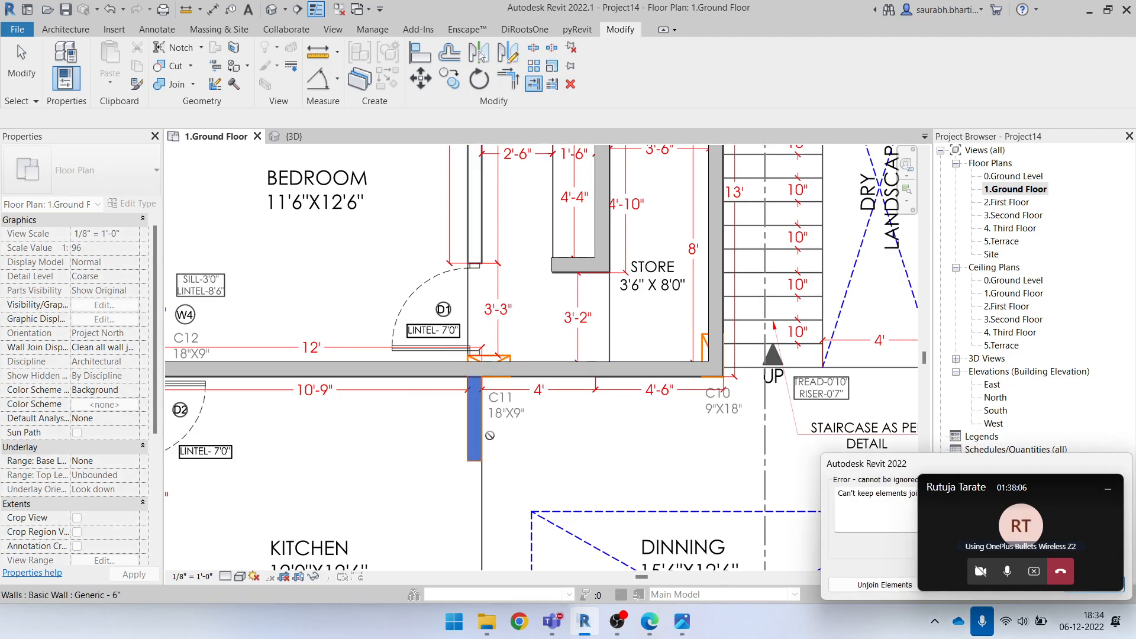
{"action": "left_click", "coordinate": [444, 365]}
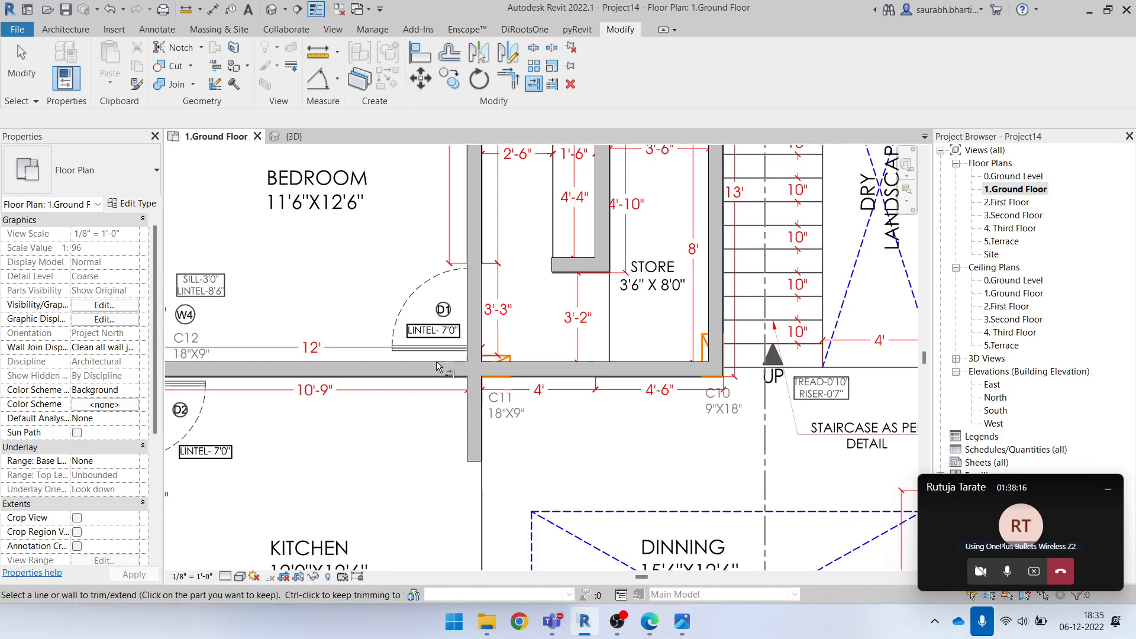
{"action": "key", "text": "Escape"}
Pull the partition's protruding end up to the cross wall at C11 and undo the change
{"action": "key", "text": "Escape"}
{"action": "left_click", "coordinate": [476, 317]}
{"action": "left_click_drag", "start_coordinate": [467, 462], "coordinate": [465, 369]}
{"action": "key", "text": "Escape"}
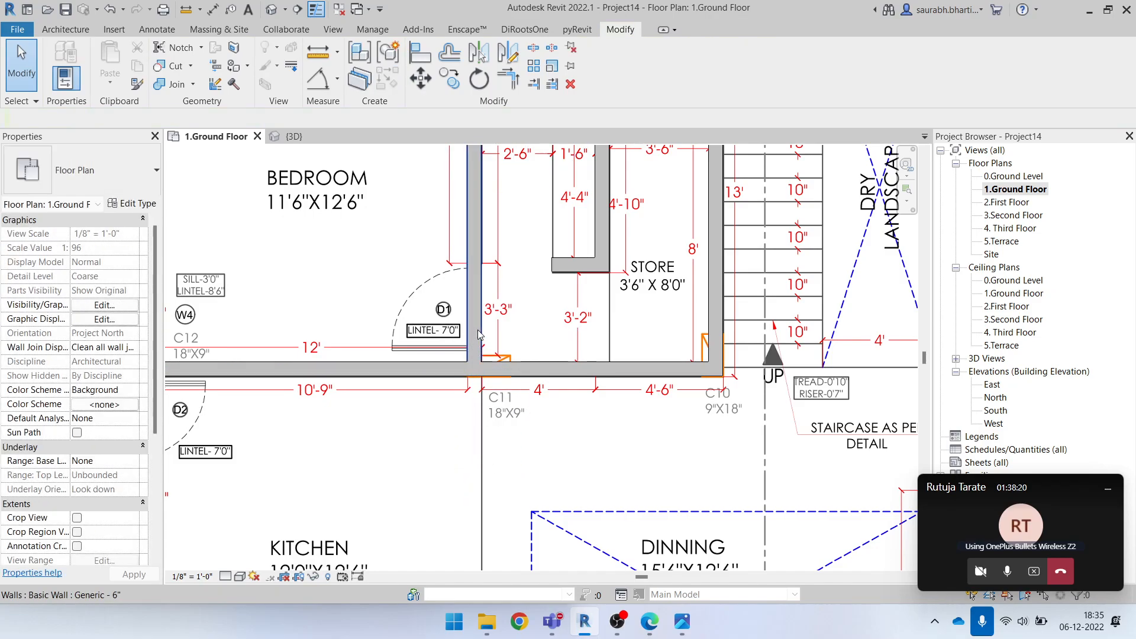
{"action": "key", "text": "ctrl+z"}
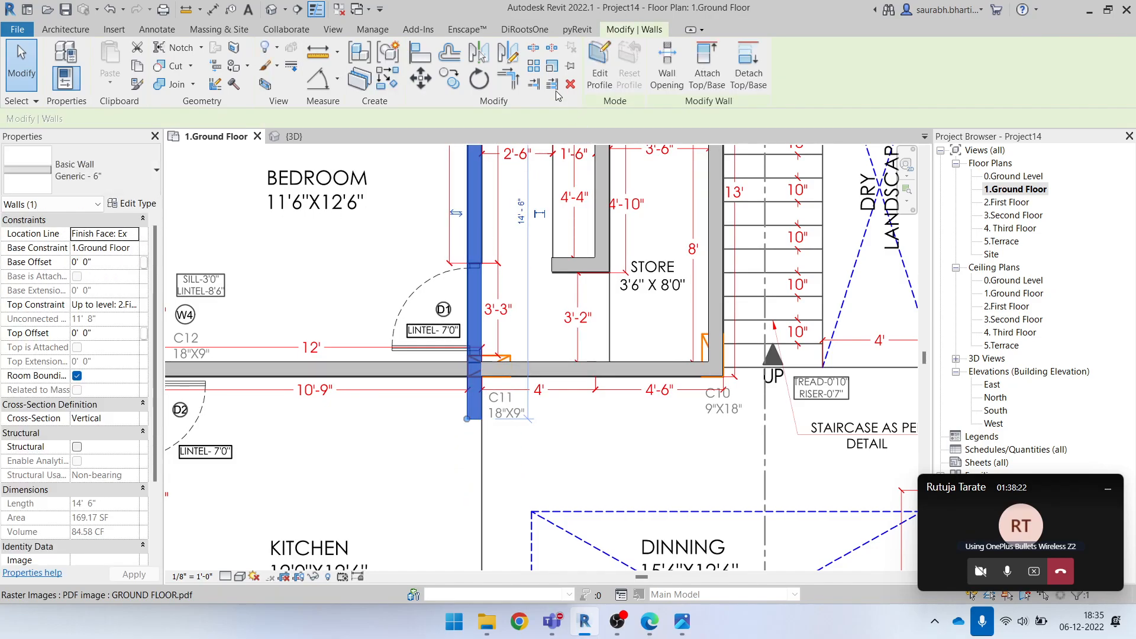
Try to trim the partition's stub below C11 to the bedroom's lower wall with Trim/Extend Multiple Elements
{"action": "left_click", "coordinate": [553, 85]}
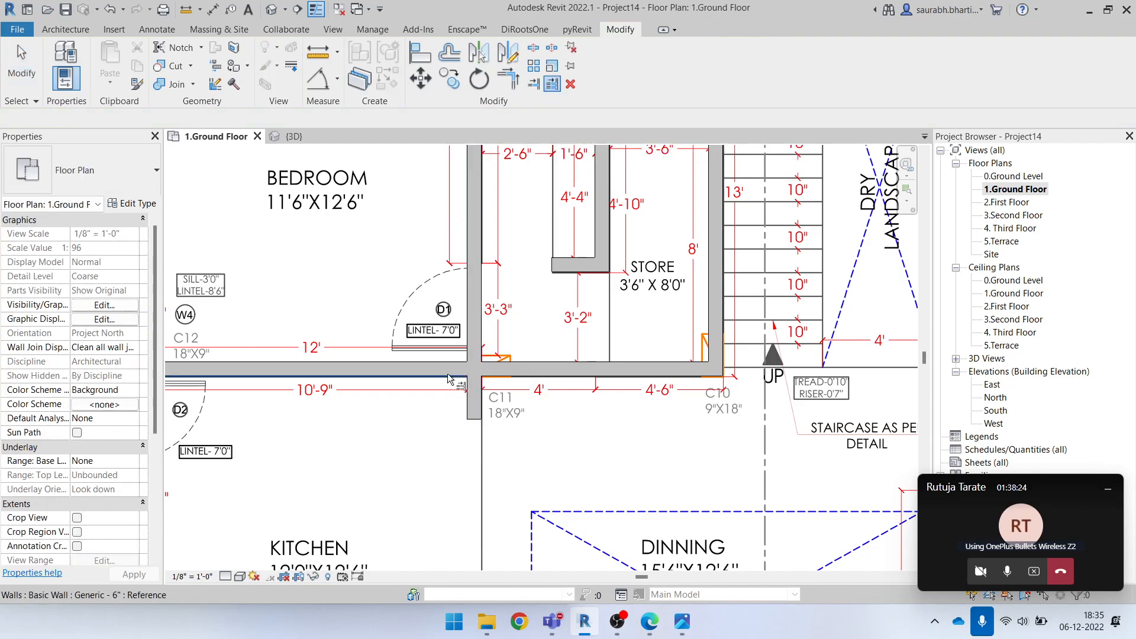
{"action": "left_click", "coordinate": [418, 357]}
{"action": "left_click", "coordinate": [473, 414]}
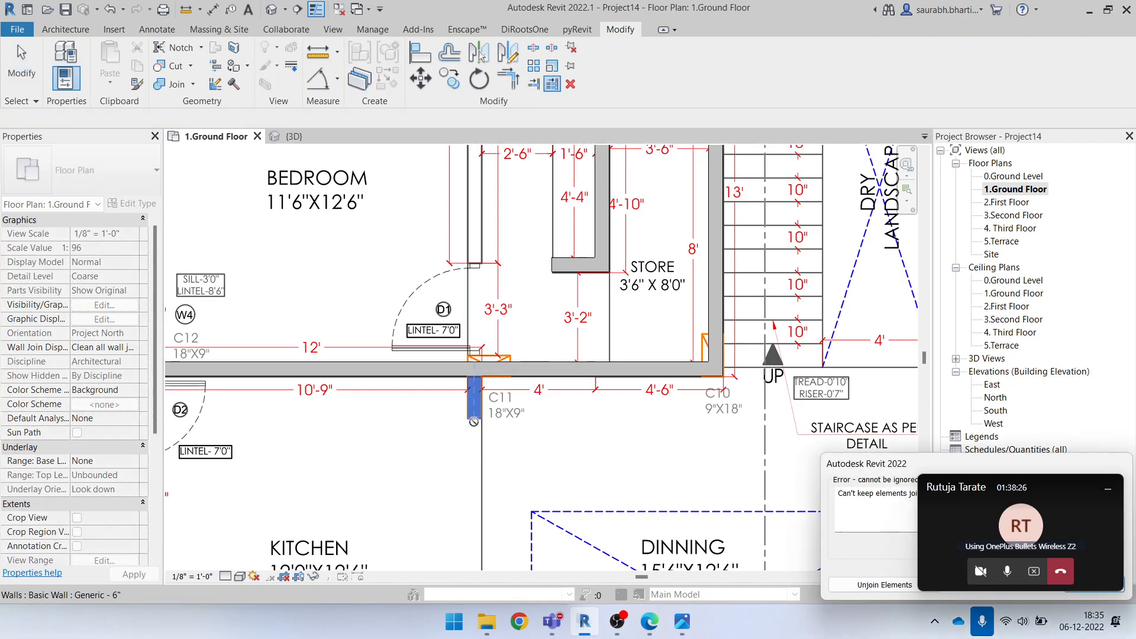
{"action": "key", "text": "Escape"}
{"action": "key", "text": "Escape"}
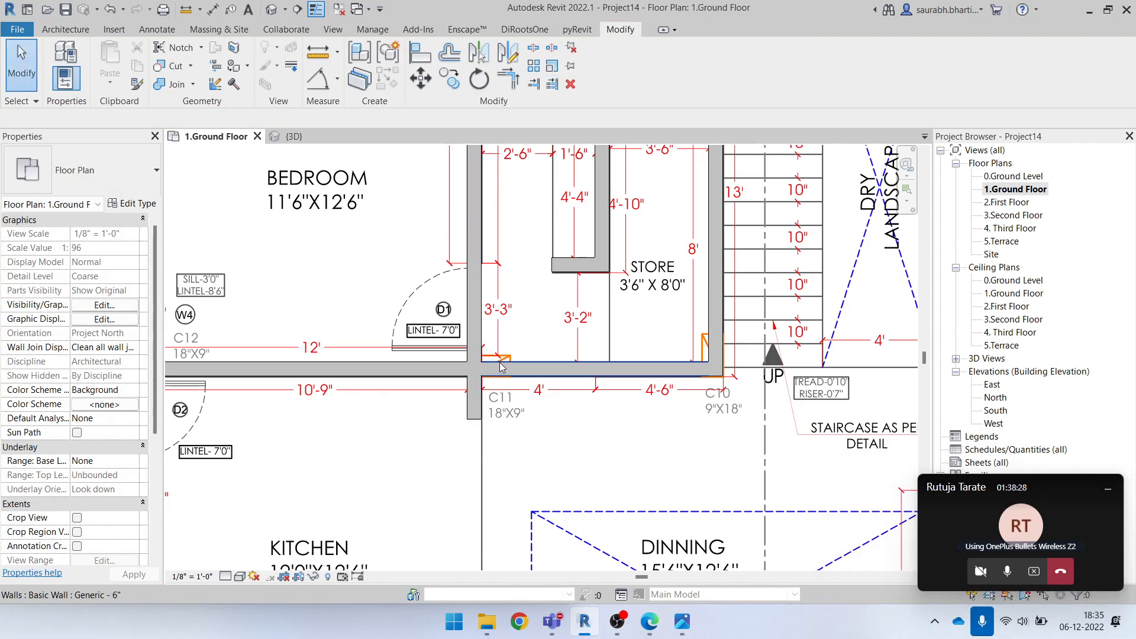
Shorten the bedroom partition by moving its lower end back up to the cross wall at C11
{"action": "left_click", "coordinate": [475, 403]}
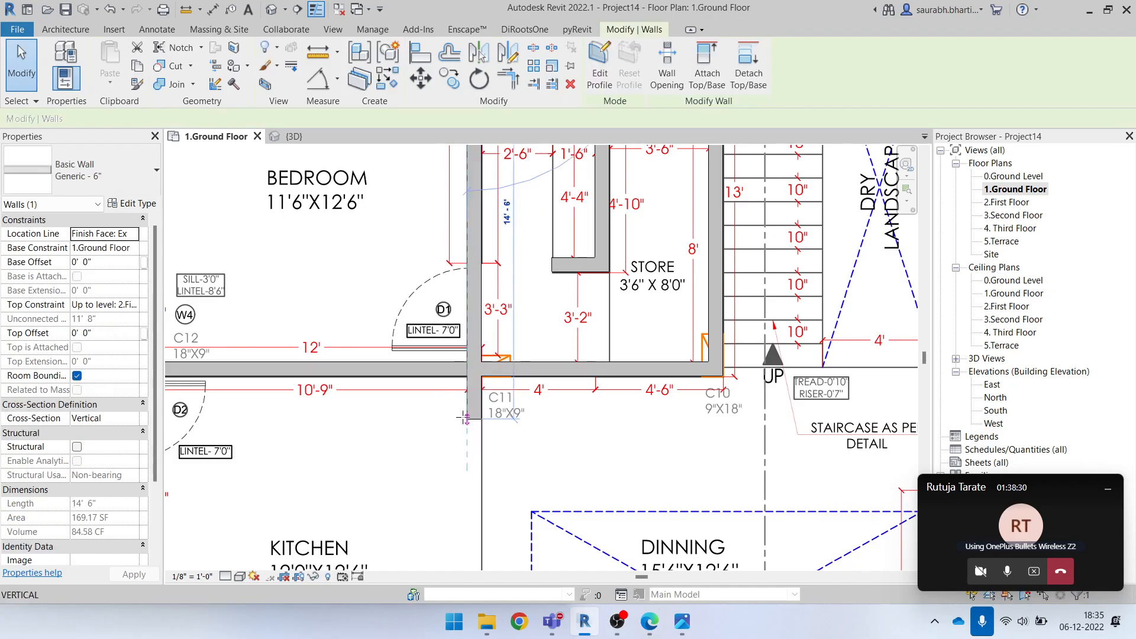
{"action": "key", "text": "r"}
{"action": "key", "text": "s"}
{"action": "key", "text": "Escape"}
{"action": "key", "text": "Escape"}
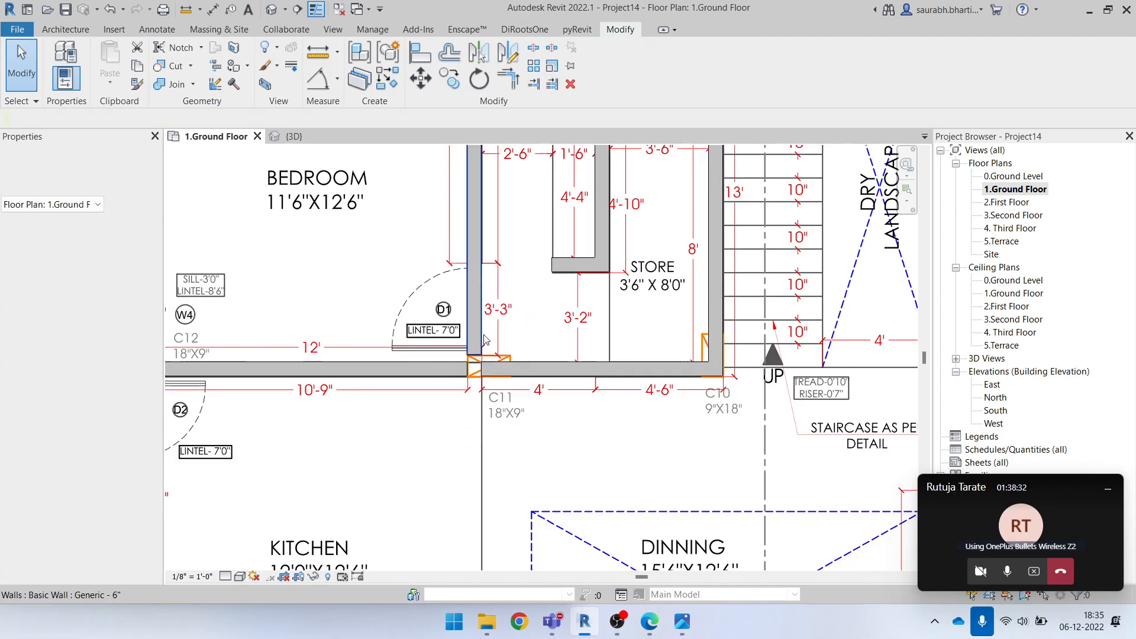
{"action": "scroll", "coordinate": [468, 361], "scroll_direction": "up", "scroll_amount": 2}
{"action": "key", "text": "t"}
{"action": "key", "text": "r"}
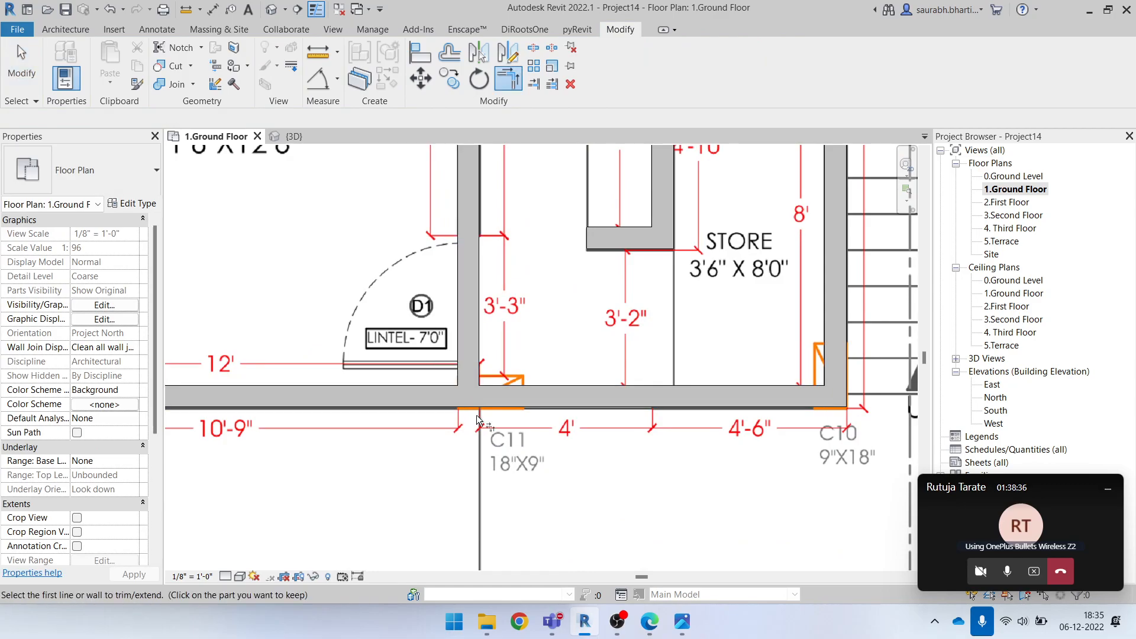
{"action": "key", "text": "Escape"}
{"action": "left_click", "coordinate": [471, 344]}
{"action": "key", "text": "Escape"}
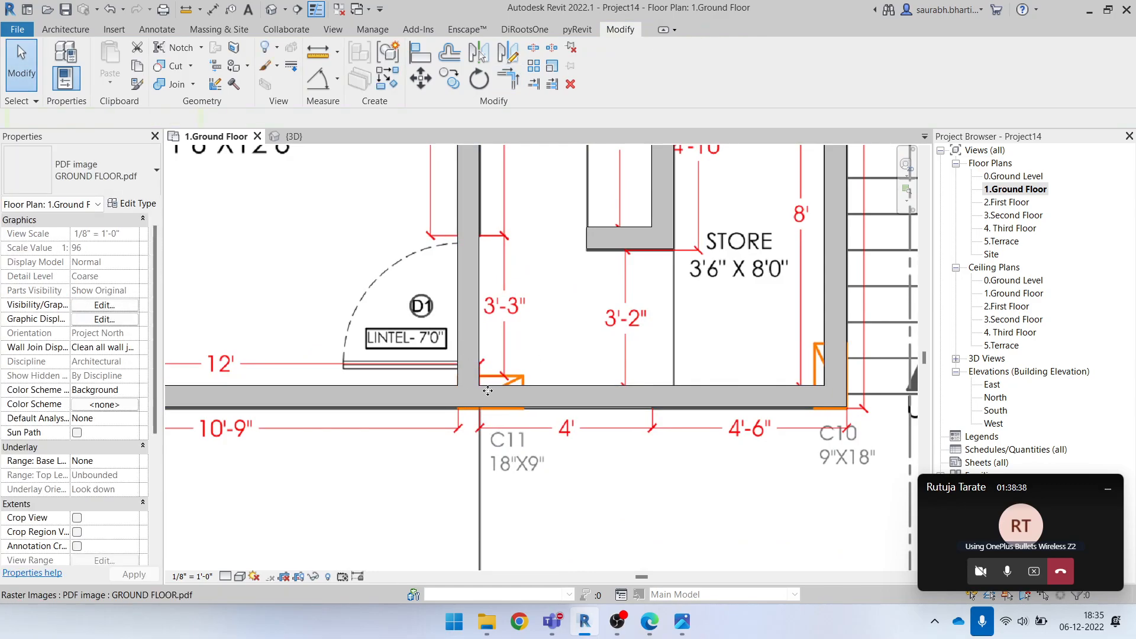
Check the wall junction at C11 and review the traced walls across the whole ground floor plan
{"action": "scroll", "coordinate": [500, 394], "scroll_direction": "down", "scroll_amount": 3}
{"action": "left_click", "coordinate": [486, 393]}
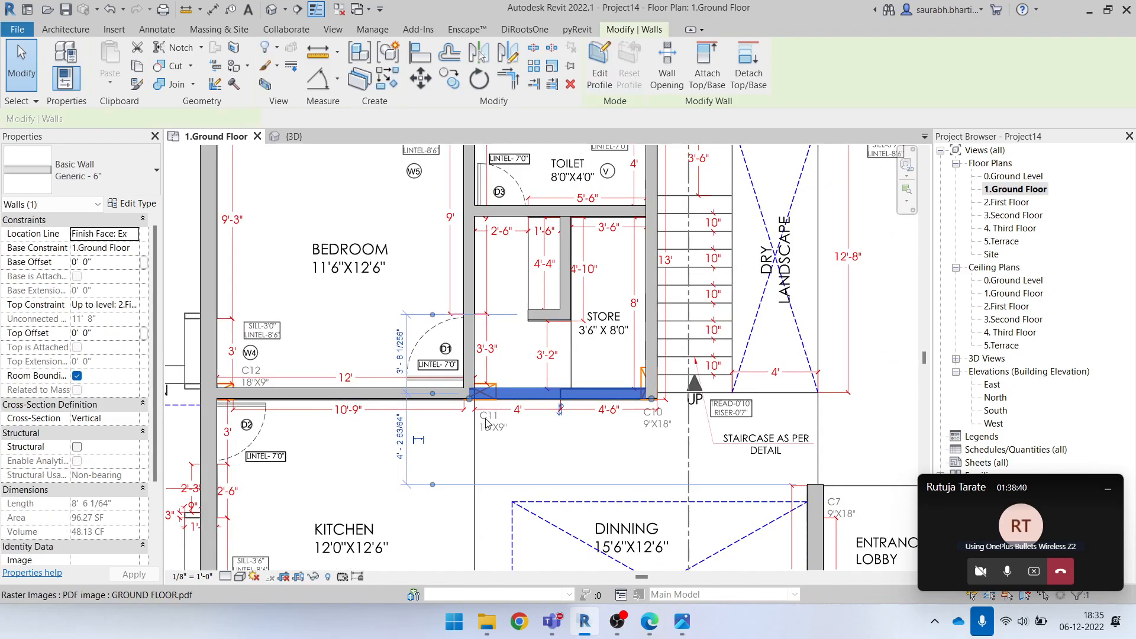
{"action": "key", "text": "Escape"}
{"action": "scroll", "coordinate": [486, 424], "scroll_direction": "down", "scroll_amount": 4}
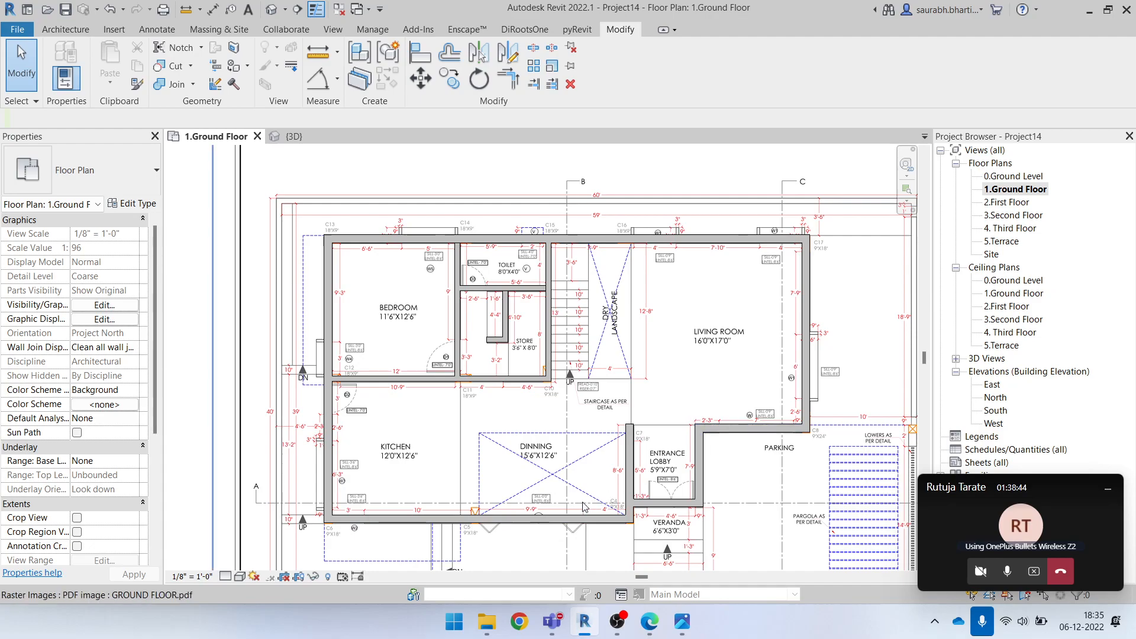
{"action": "scroll", "coordinate": [482, 416], "scroll_direction": "up", "scroll_amount": 1}
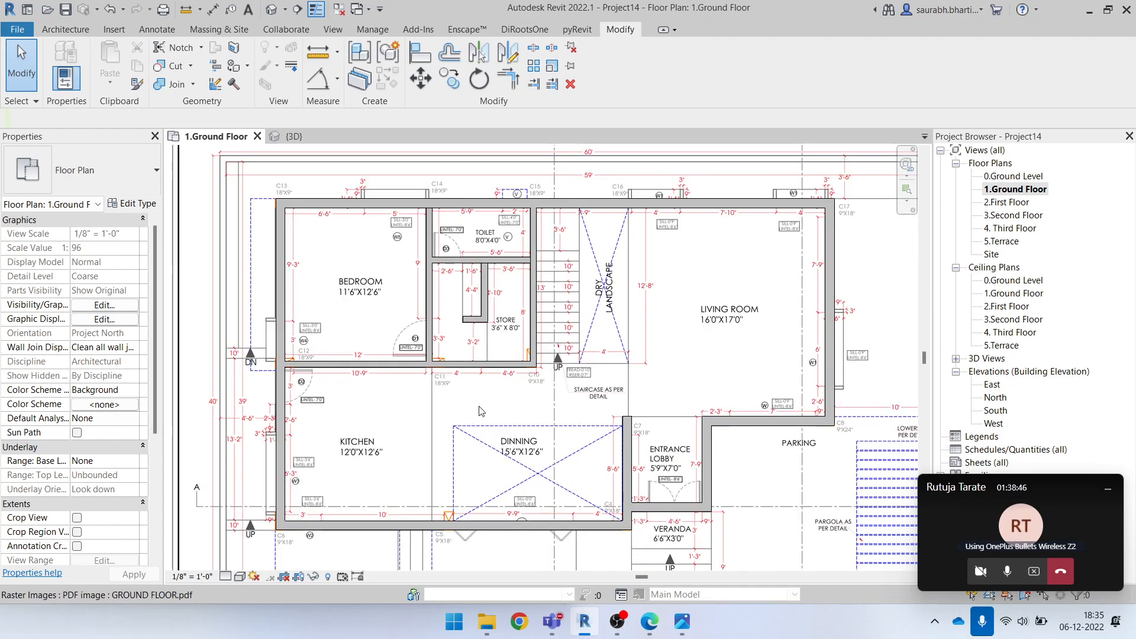
{"action": "scroll", "coordinate": [643, 506], "scroll_direction": "up", "scroll_amount": 6}
{"action": "middle_click_drag", "start_coordinate": [749, 485], "coordinate": [709, 389]}
{"action": "scroll", "coordinate": [547, 520], "scroll_direction": "down", "scroll_amount": 5}
{"action": "middle_click_drag", "start_coordinate": [452, 522], "coordinate": [587, 533]}
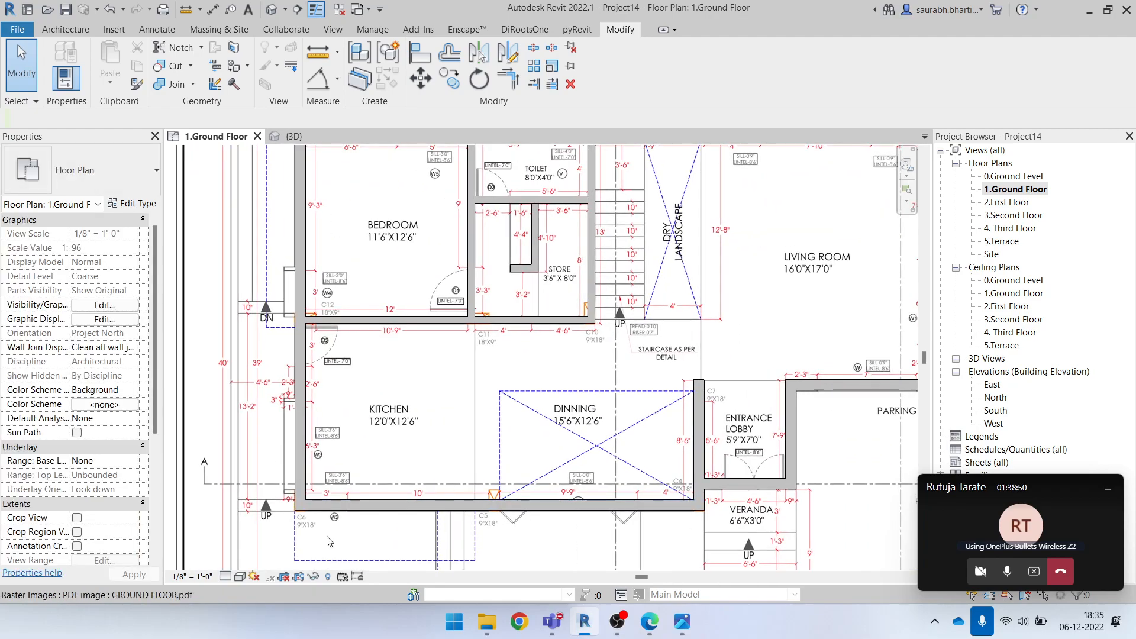
{"action": "scroll", "coordinate": [456, 375], "scroll_direction": "down", "scroll_amount": 4}
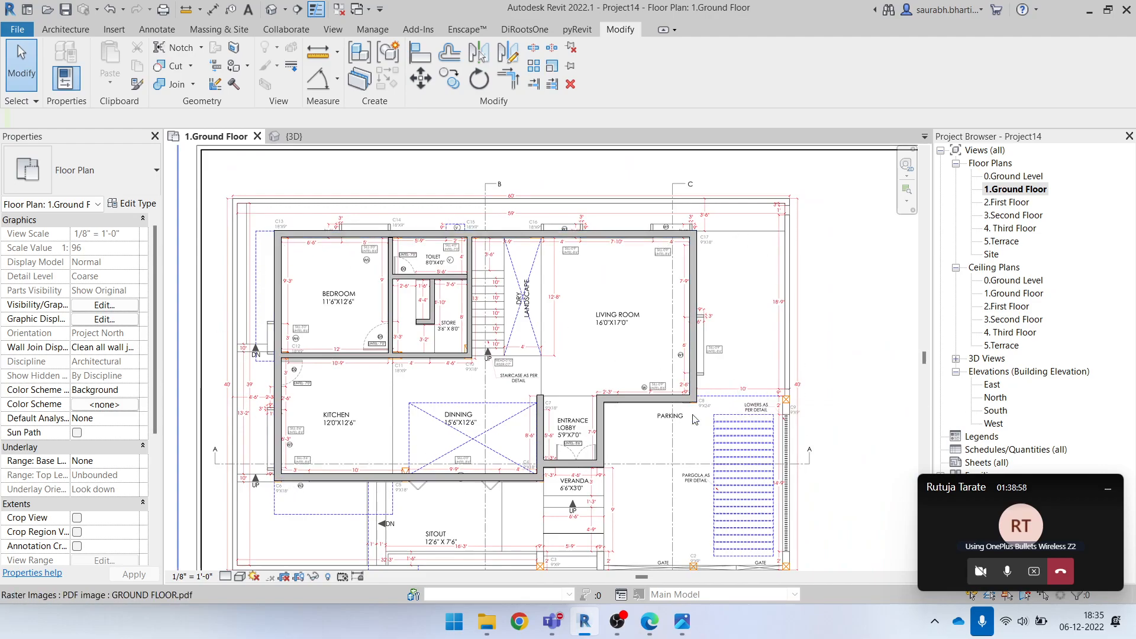
Set the Walls surface transparency to 70 in the Architectural Plan view template's model overrides and apply the template
{"action": "scroll", "coordinate": [37, 338], "scroll_direction": "down", "scroll_amount": 5}
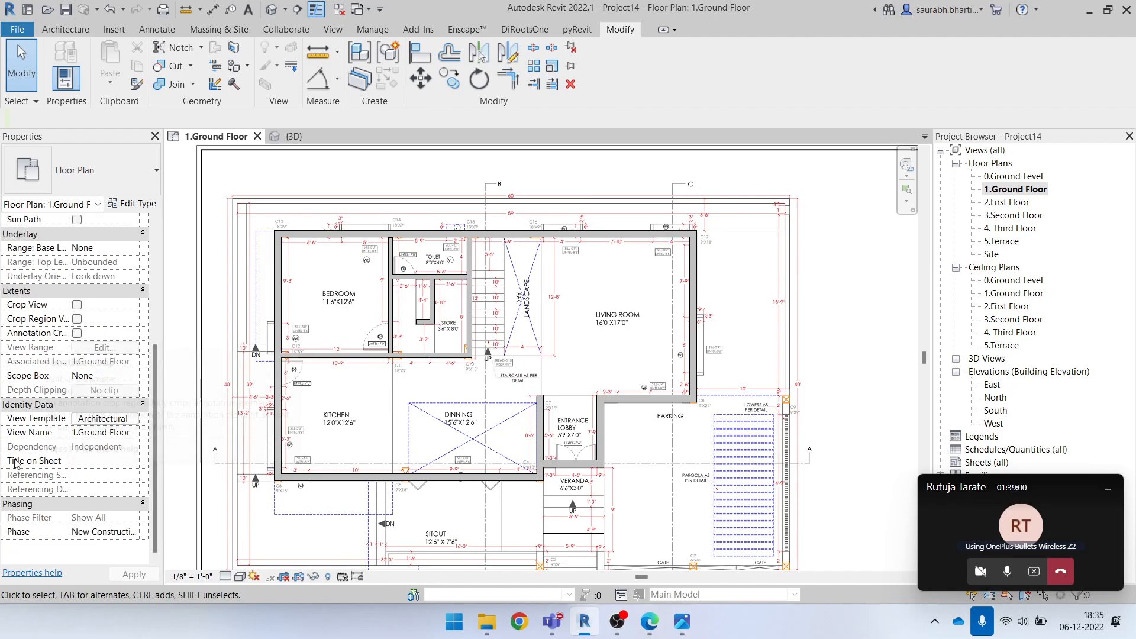
{"action": "left_click", "coordinate": [103, 419]}
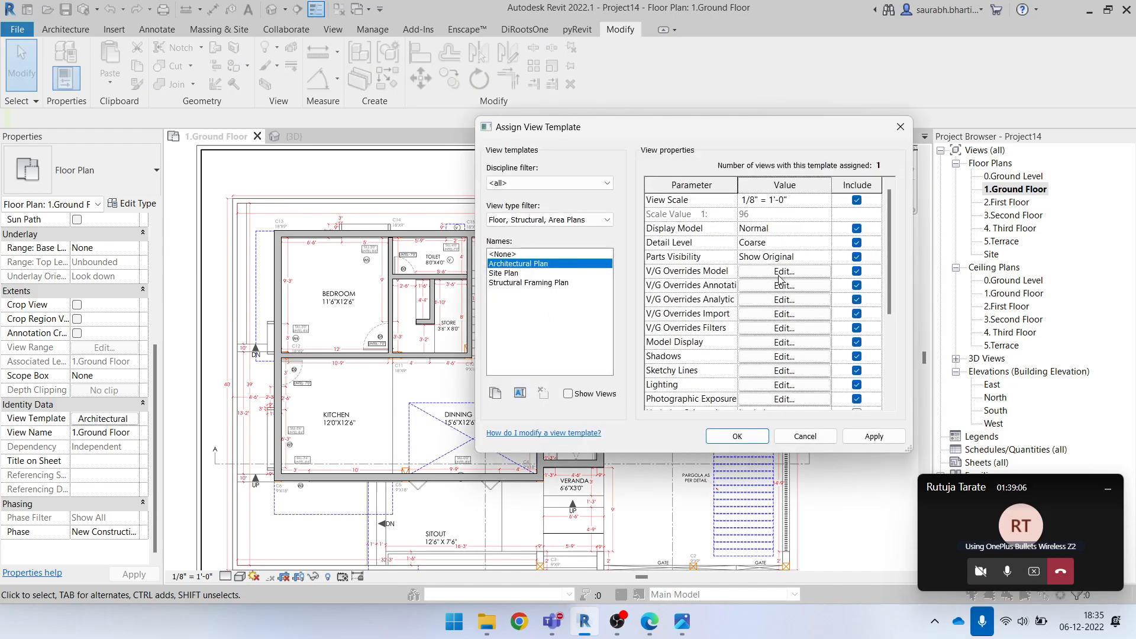
{"action": "left_click", "coordinate": [806, 273]}
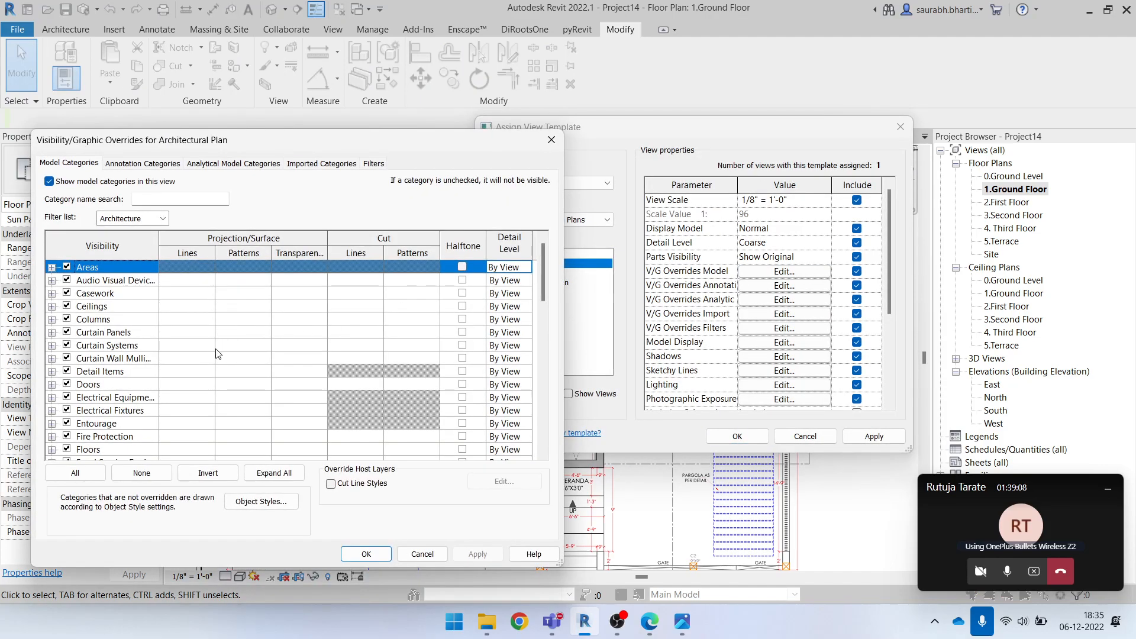
{"action": "scroll", "coordinate": [217, 351], "scroll_direction": "down", "scroll_amount": 4}
{"action": "scroll", "coordinate": [240, 343], "scroll_direction": "up", "scroll_amount": 3}
{"action": "scroll", "coordinate": [242, 333], "scroll_direction": "down", "scroll_amount": 10}
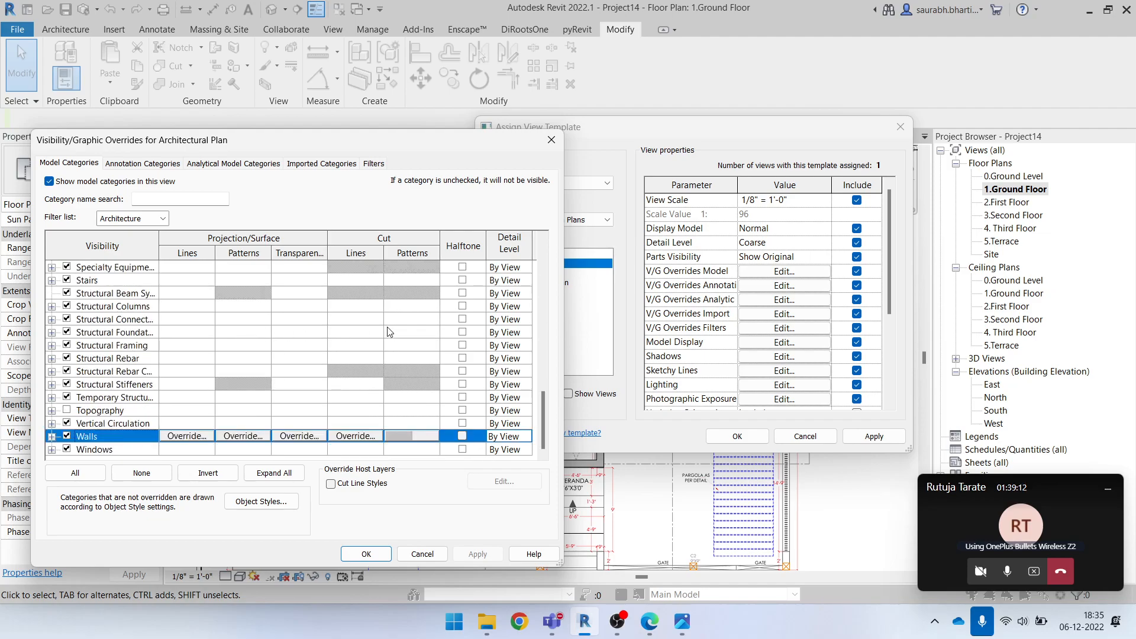
{"action": "scroll", "coordinate": [384, 329], "scroll_direction": "up", "scroll_amount": 5}
{"action": "scroll", "coordinate": [355, 314], "scroll_direction": "down", "scroll_amount": 6}
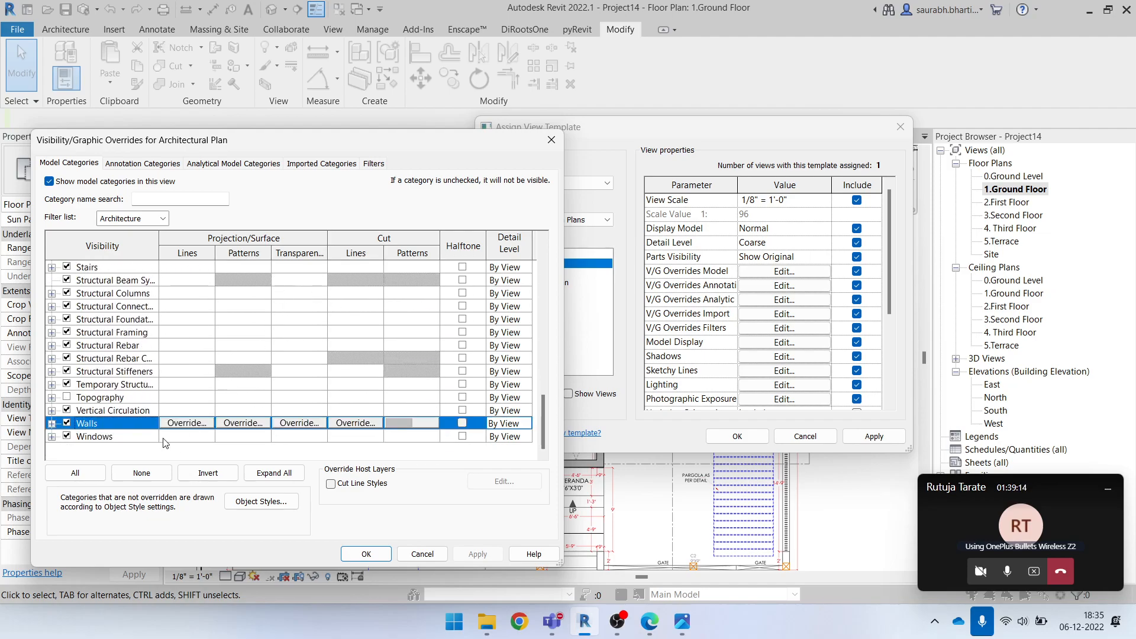
{"action": "left_click", "coordinate": [300, 426]}
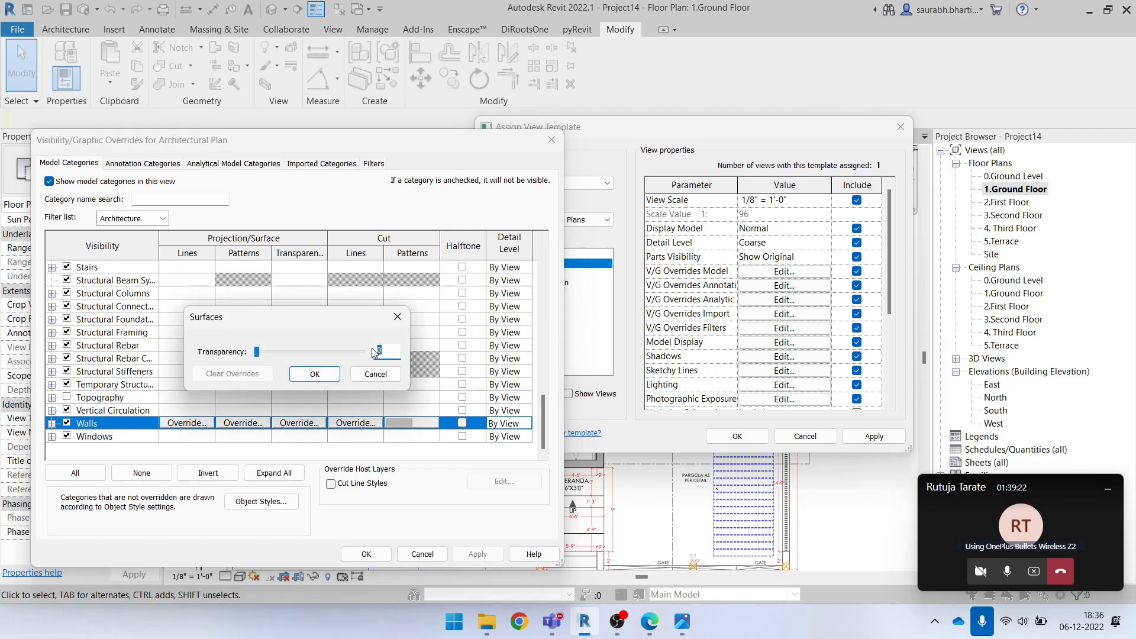
{"action": "type", "text": "70"}
{"action": "left_click", "coordinate": [315, 375]}
{"action": "left_click", "coordinate": [366, 554]}
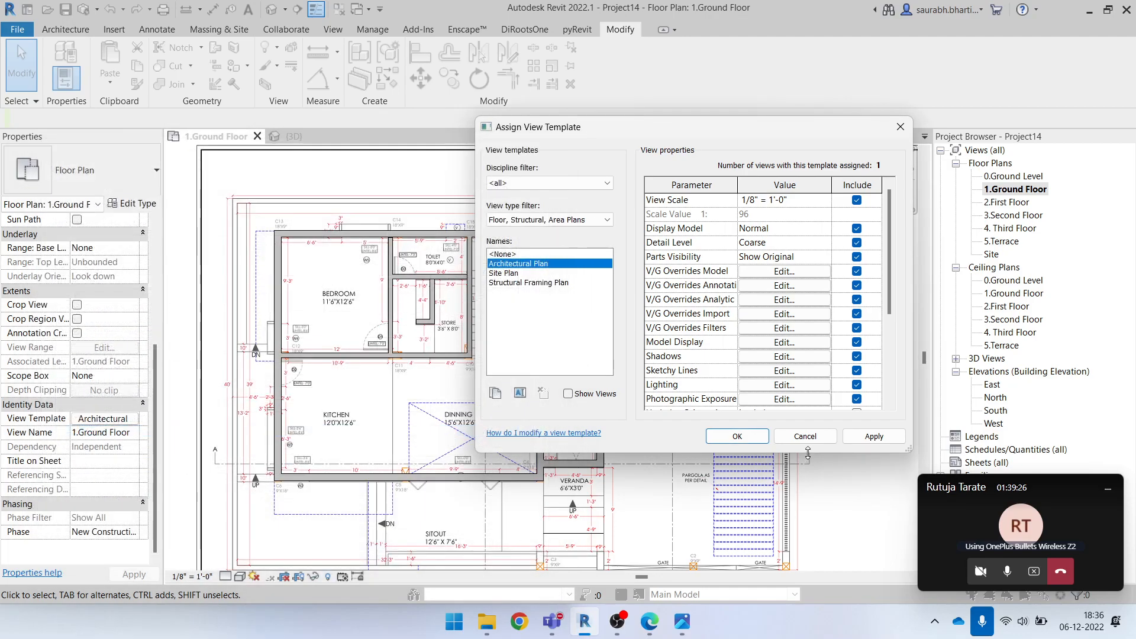
{"action": "left_click", "coordinate": [738, 437]}
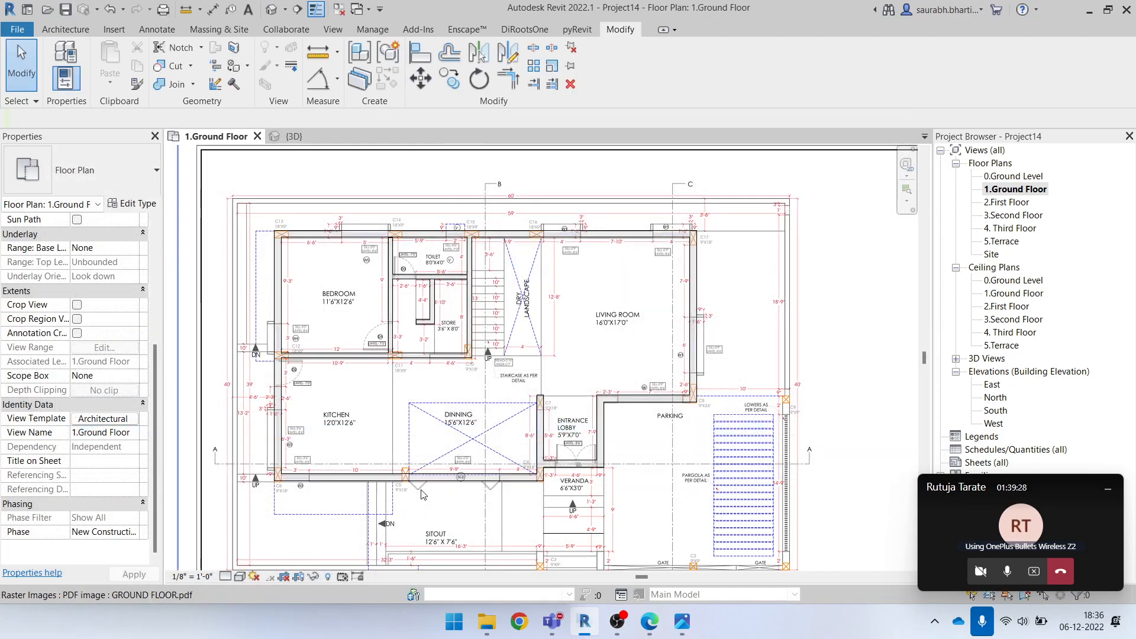
Examine the underlay's columns and openings through the transparent walls around the dining area, kitchen and bedroom
{"action": "scroll", "coordinate": [425, 494], "scroll_direction": "up", "scroll_amount": 5}
{"action": "scroll", "coordinate": [430, 482], "scroll_direction": "up", "scroll_amount": 3}
{"action": "scroll", "coordinate": [427, 439], "scroll_direction": "down", "scroll_amount": 7}
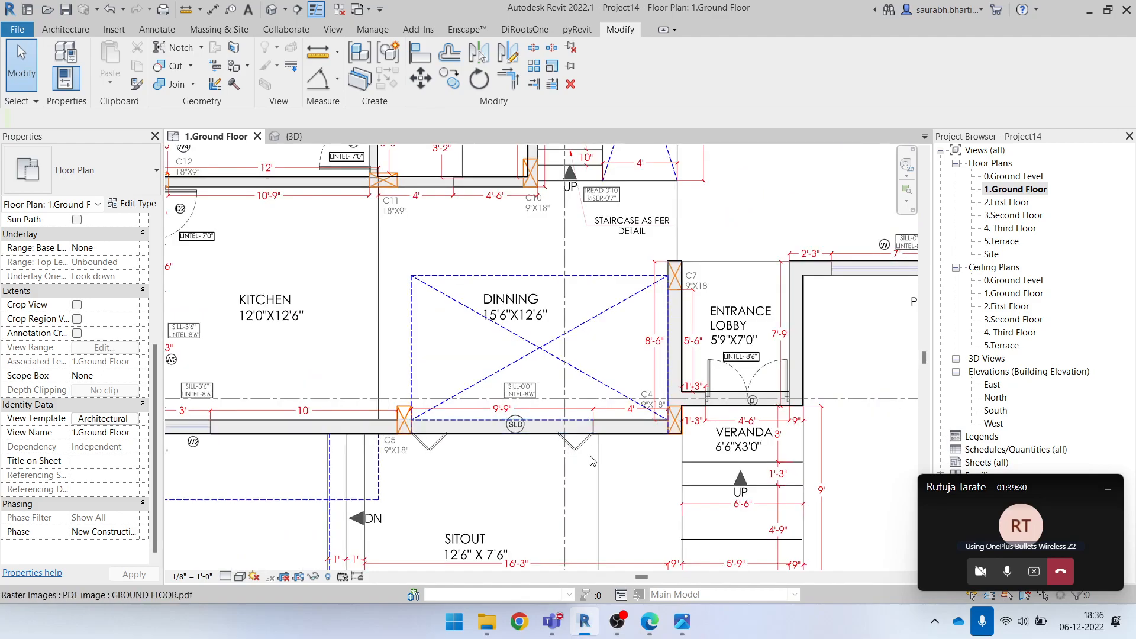
{"action": "scroll", "coordinate": [566, 452], "scroll_direction": "down", "scroll_amount": 3}
{"action": "scroll", "coordinate": [343, 333], "scroll_direction": "up", "scroll_amount": 5}
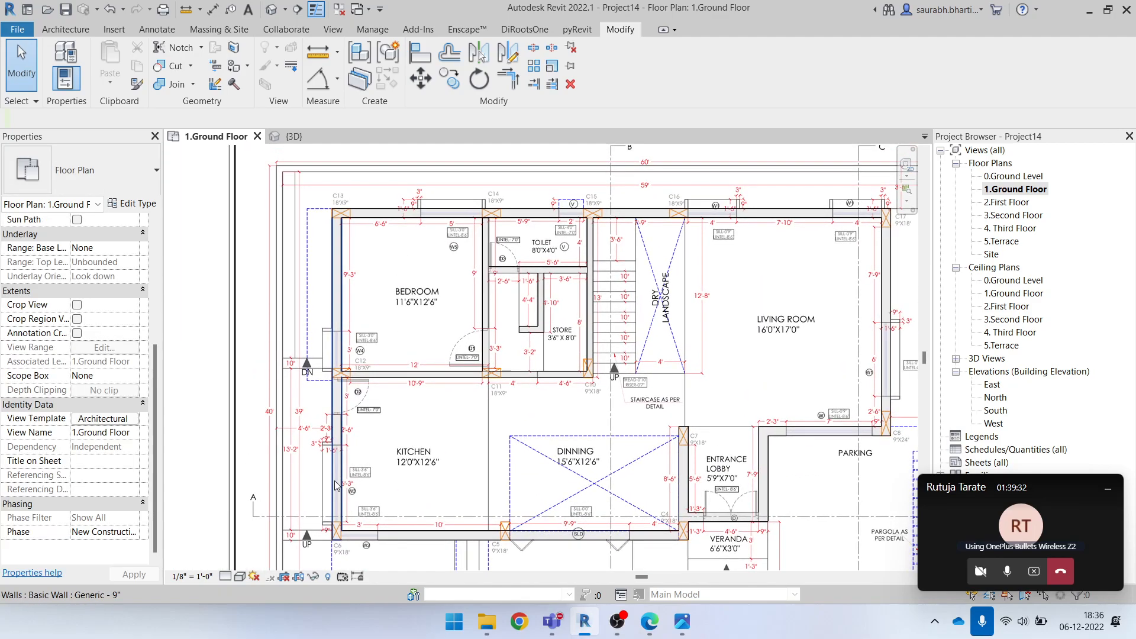
{"action": "scroll", "coordinate": [352, 288], "scroll_direction": "up", "scroll_amount": 3}
{"action": "scroll", "coordinate": [365, 410], "scroll_direction": "down", "scroll_amount": 4}
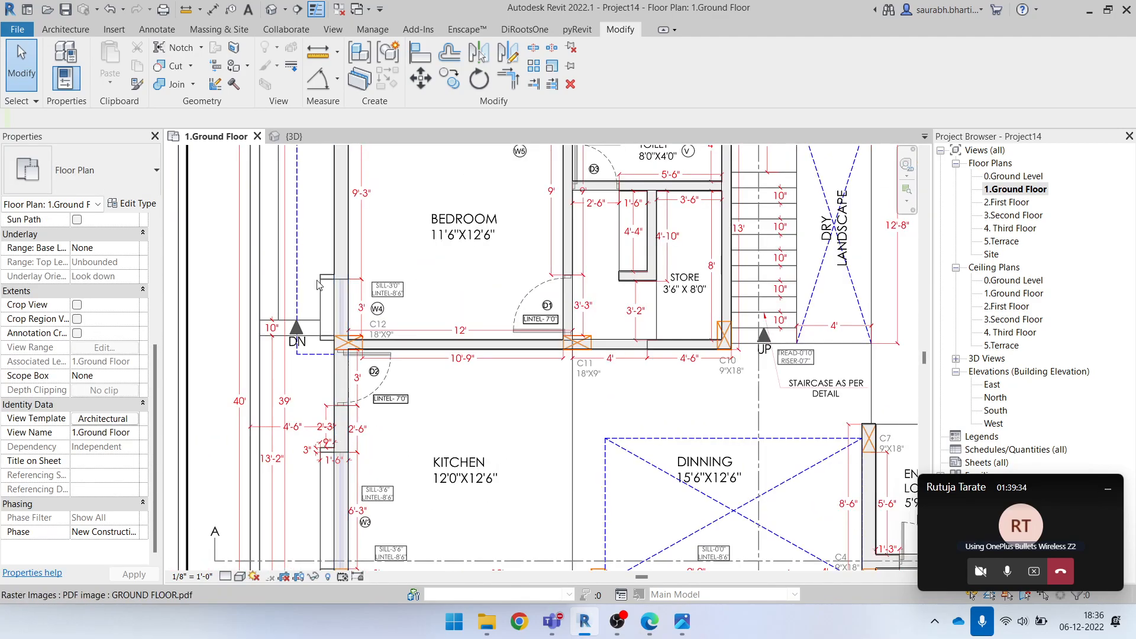
{"action": "scroll", "coordinate": [257, 283], "scroll_direction": "up", "scroll_amount": 4}
{"action": "scroll", "coordinate": [256, 283], "scroll_direction": "down", "scroll_amount": 4}
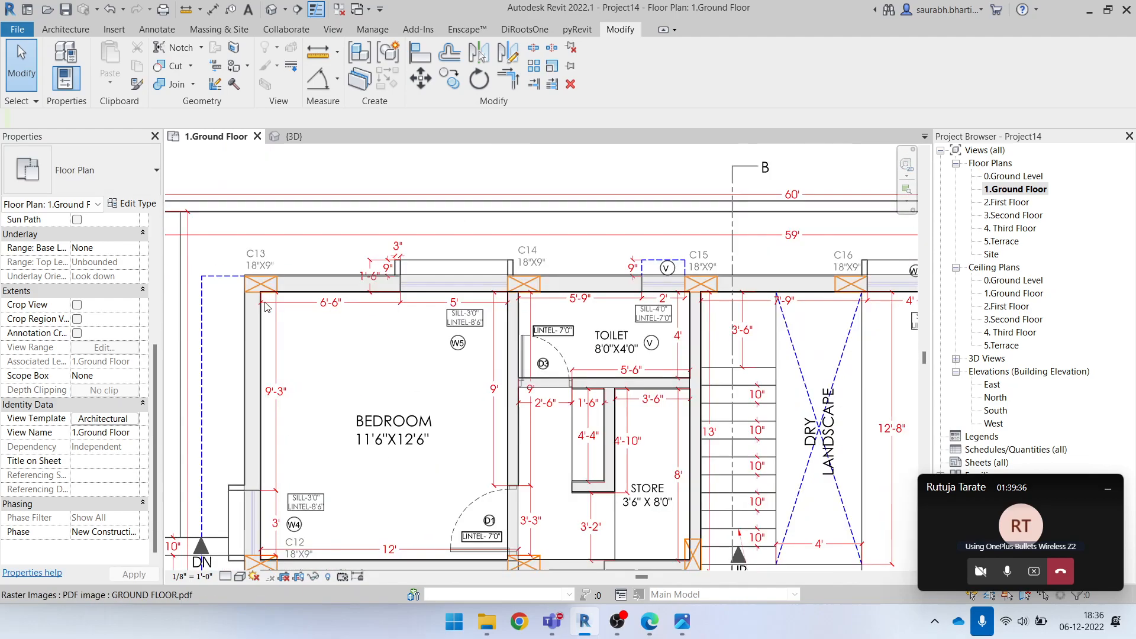
Examine the W5, V and W1 openings through the exterior wall running from C13 past C16
{"action": "scroll", "coordinate": [246, 257], "scroll_direction": "up", "scroll_amount": 5}
{"action": "scroll", "coordinate": [239, 303], "scroll_direction": "down", "scroll_amount": 1}
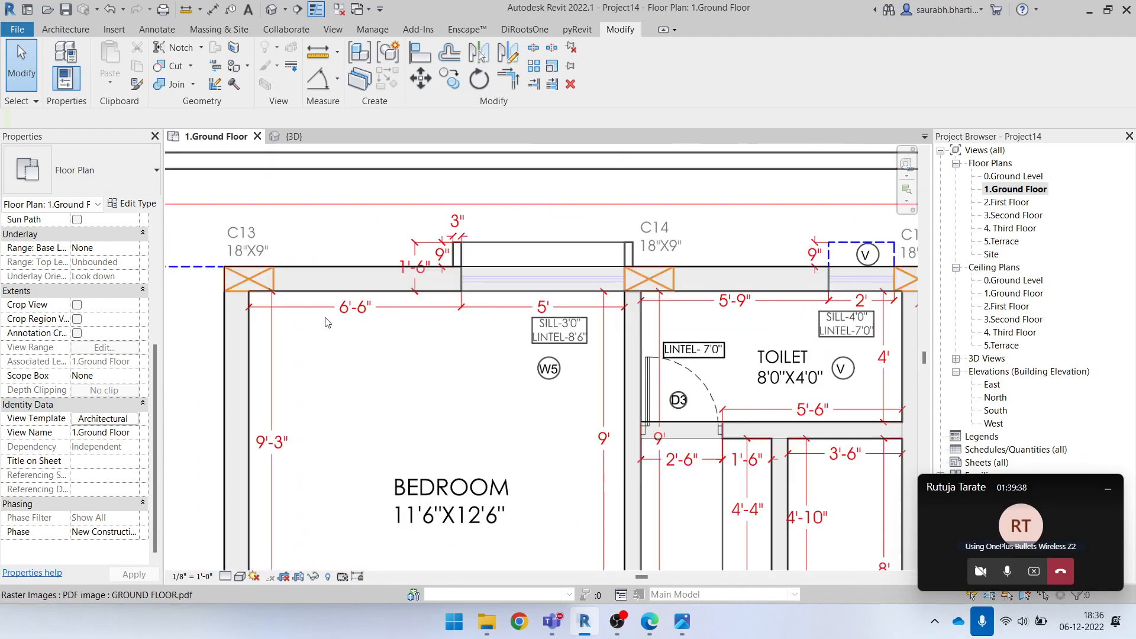
{"action": "scroll", "coordinate": [324, 320], "scroll_direction": "down", "scroll_amount": 2}
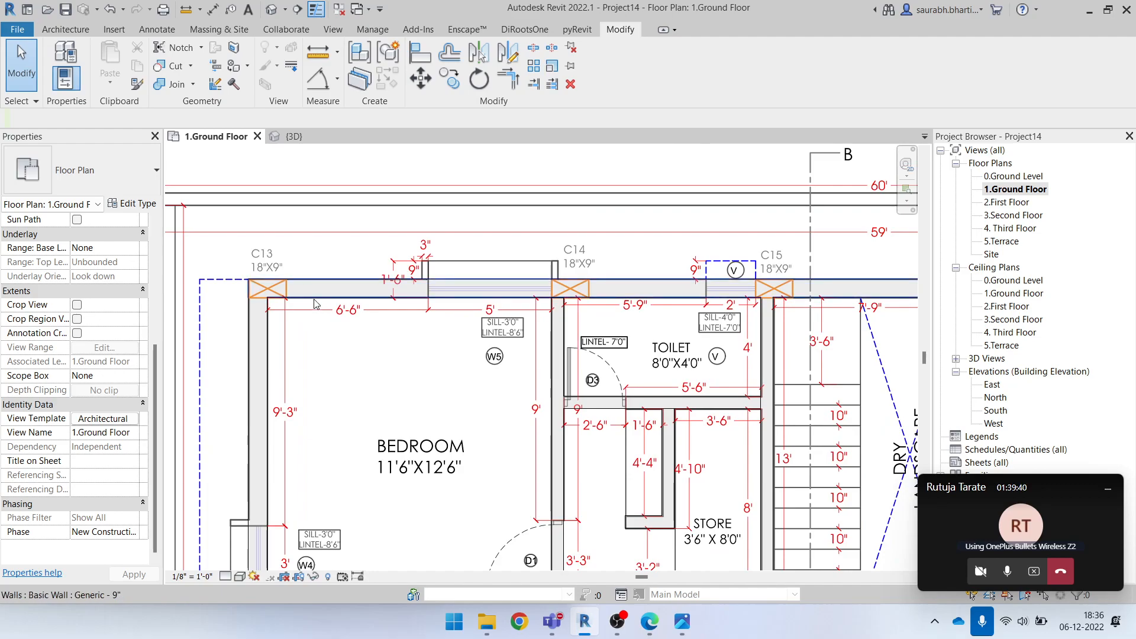
{"action": "scroll", "coordinate": [385, 327], "scroll_direction": "up", "scroll_amount": 3}
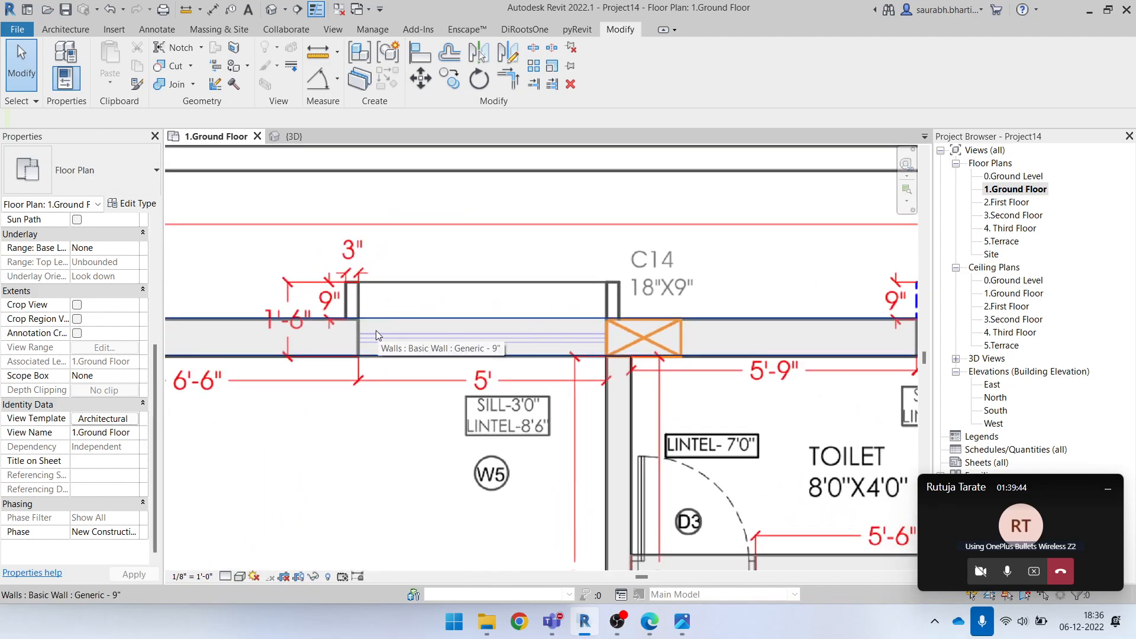
{"action": "middle_click_drag", "start_coordinate": [521, 322], "coordinate": [501, 338]}
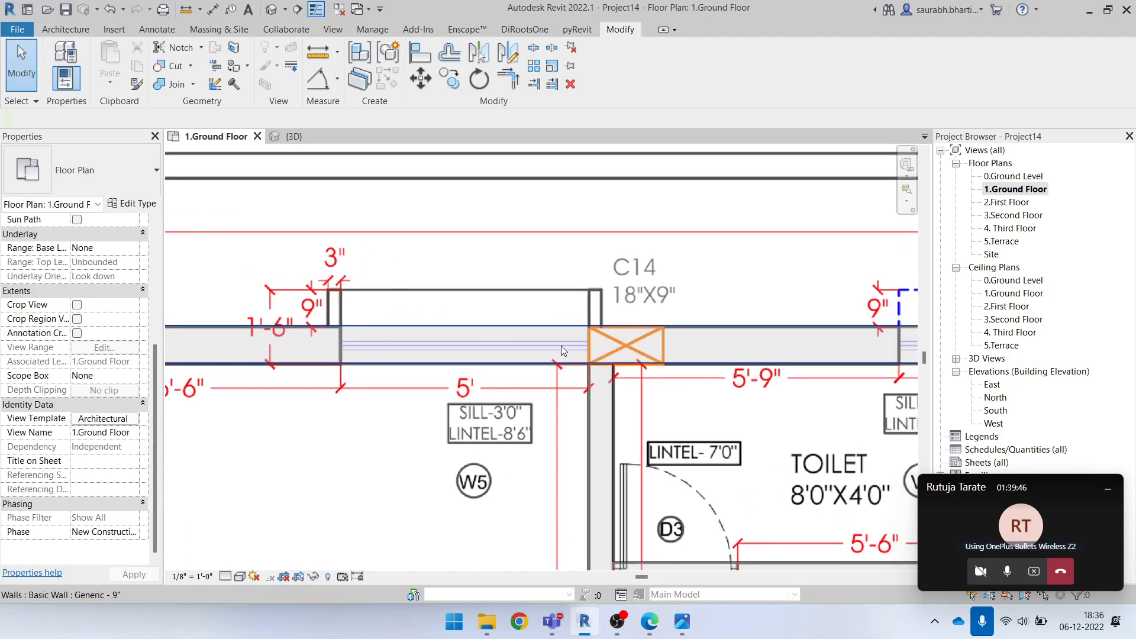
{"action": "scroll", "coordinate": [622, 355], "scroll_direction": "down", "scroll_amount": 4}
{"action": "middle_click_drag", "start_coordinate": [872, 359], "coordinate": [579, 352]}
{"action": "mouse_move", "coordinate": [786, 348]}
{"action": "middle_mouse_down"}
{"action": "mouse_move", "coordinate": [771, 353]}
{"action": "mouse_move", "coordinate": [775, 345]}
{"action": "middle_mouse_up"}
{"action": "scroll", "coordinate": [830, 312], "scroll_direction": "up", "scroll_amount": 3}
{"action": "scroll", "coordinate": [765, 348], "scroll_direction": "down", "scroll_amount": 7}
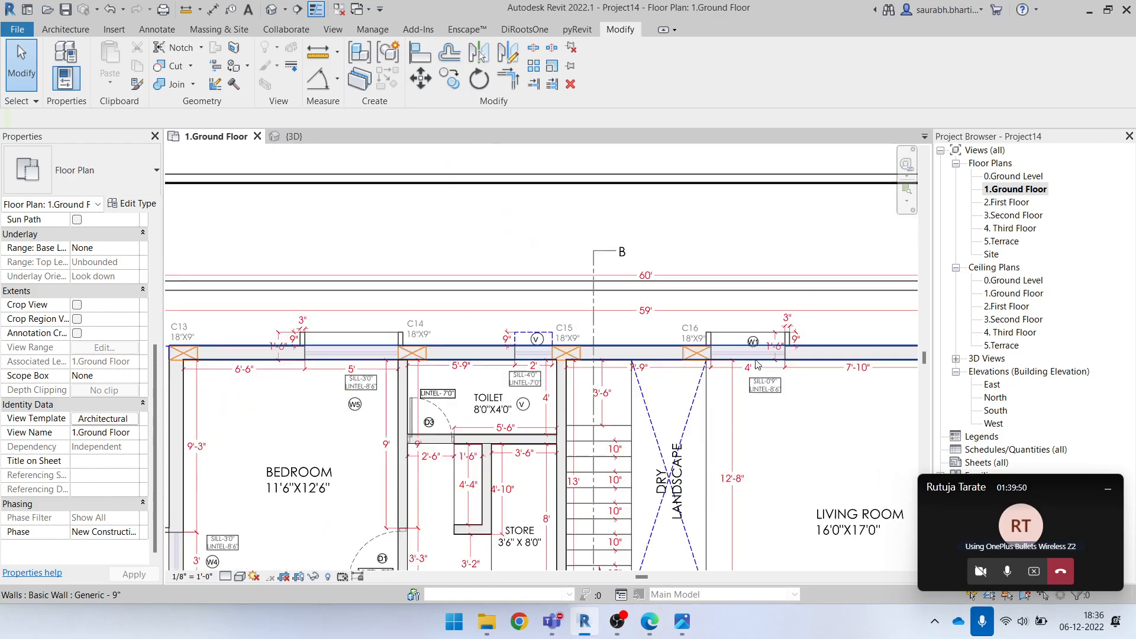
{"action": "scroll", "coordinate": [450, 459], "scroll_direction": "up", "scroll_amount": 3}
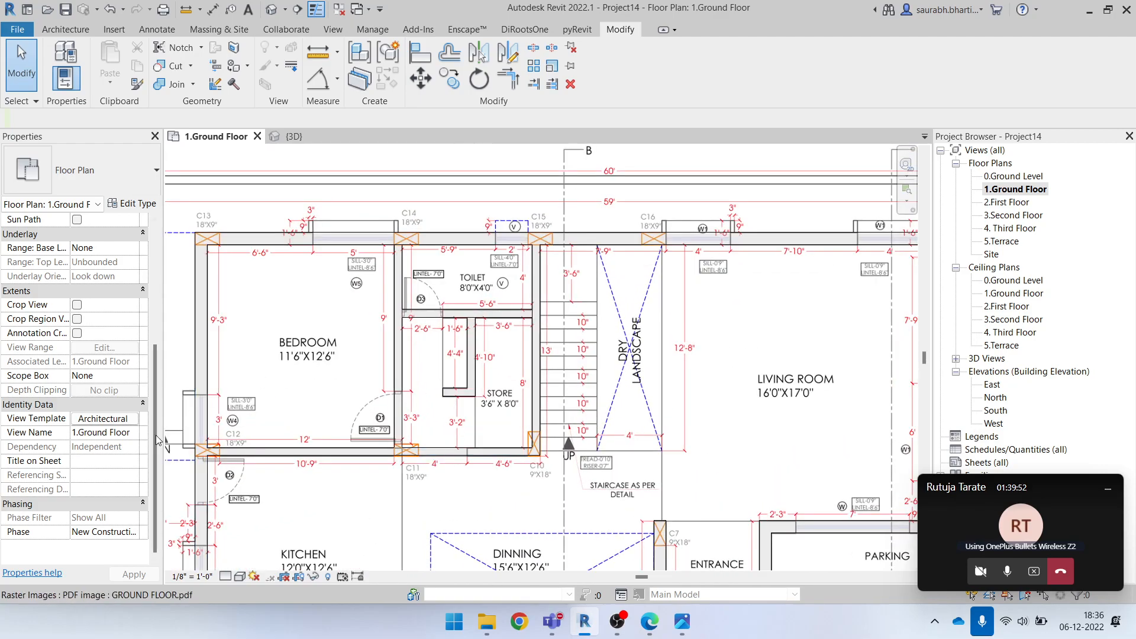
Review the Walls surface transparency override in the Architectural Plan view template, keeping it at 70
{"action": "left_click", "coordinate": [110, 421]}
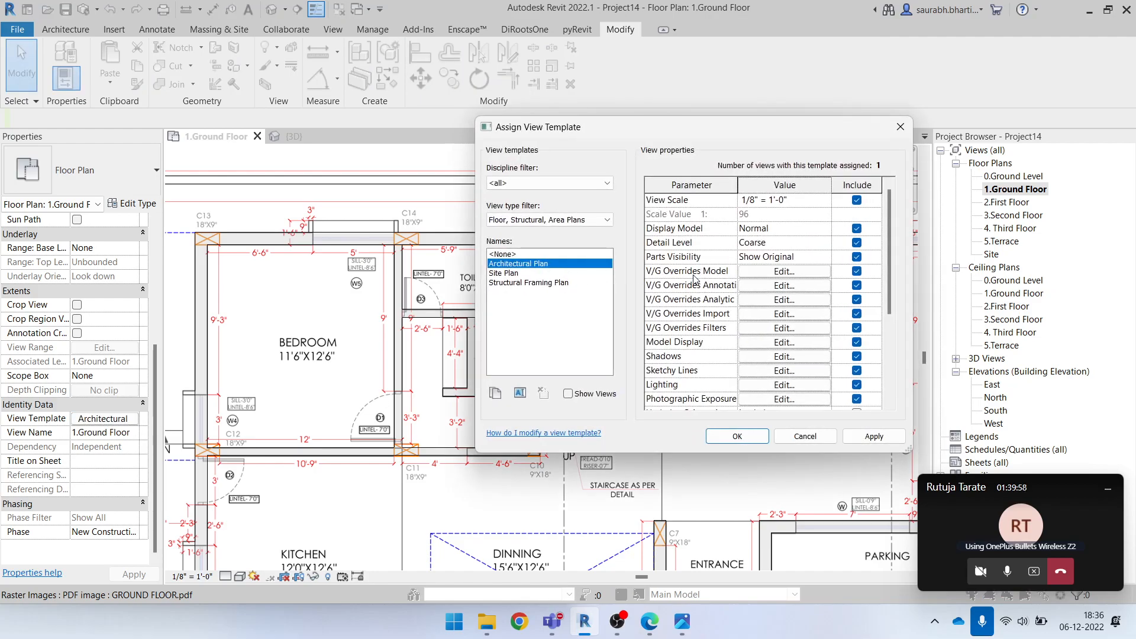
{"action": "left_click", "coordinate": [785, 272]}
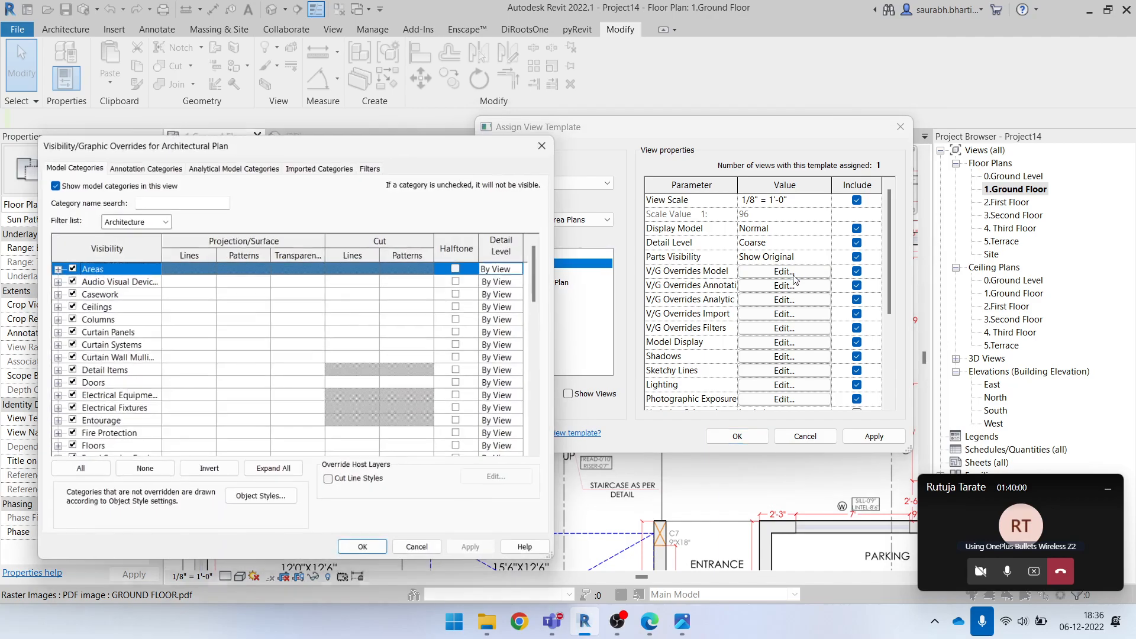
{"action": "scroll", "coordinate": [262, 421], "scroll_direction": "down", "scroll_amount": 15}
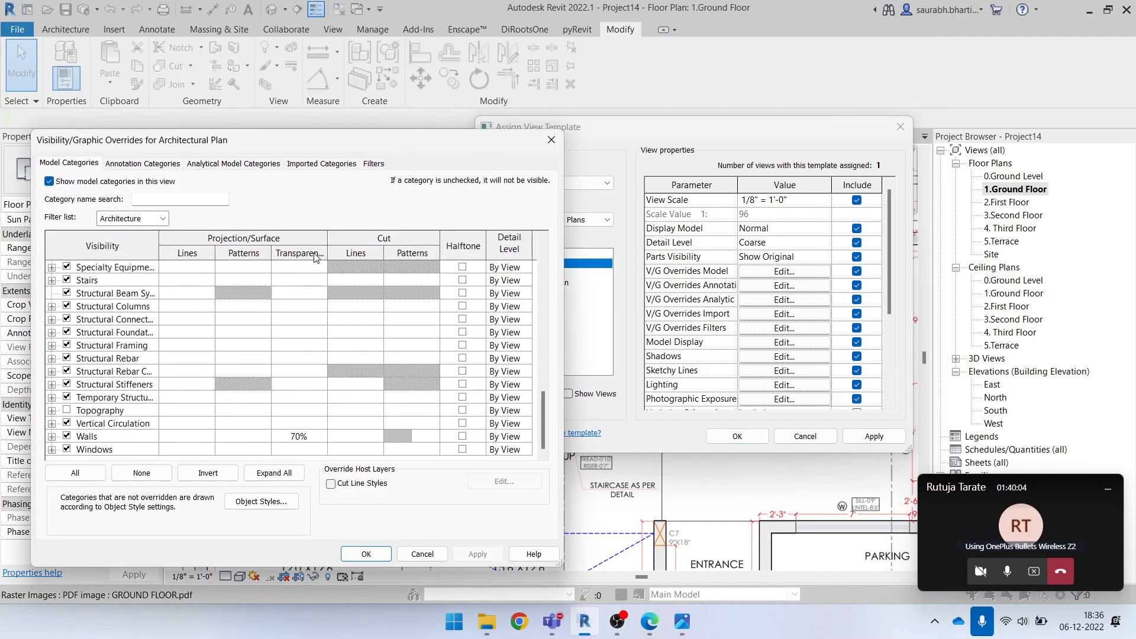
{"action": "left_click", "coordinate": [313, 439]}
{"action": "left_click", "coordinate": [312, 439]}
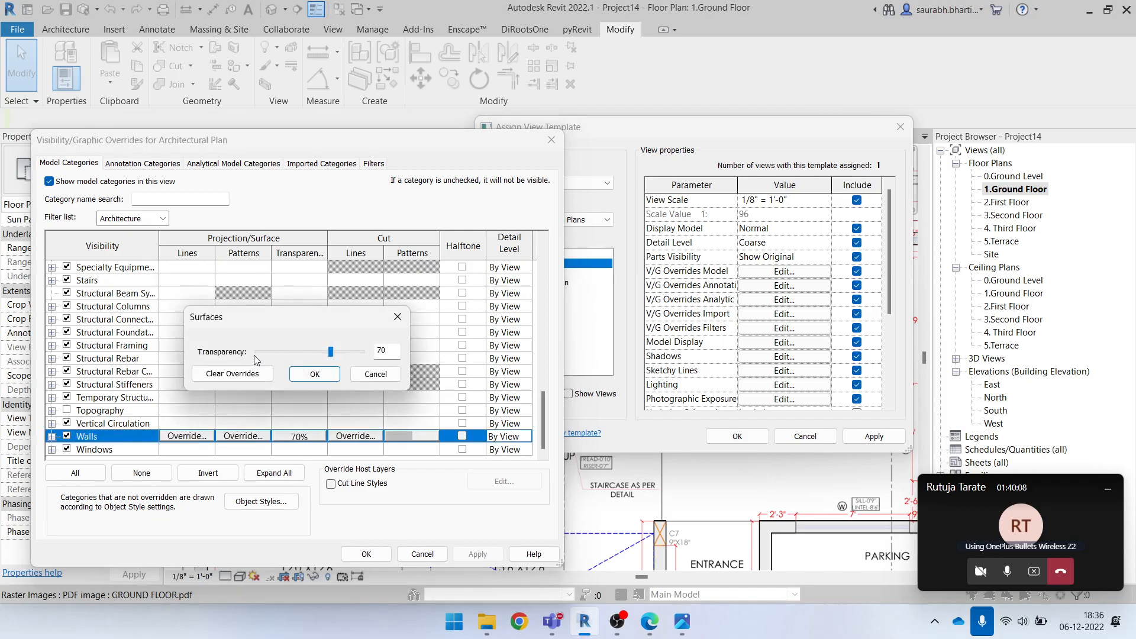
{"action": "left_click", "coordinate": [314, 375]}
{"action": "left_click", "coordinate": [366, 553]}
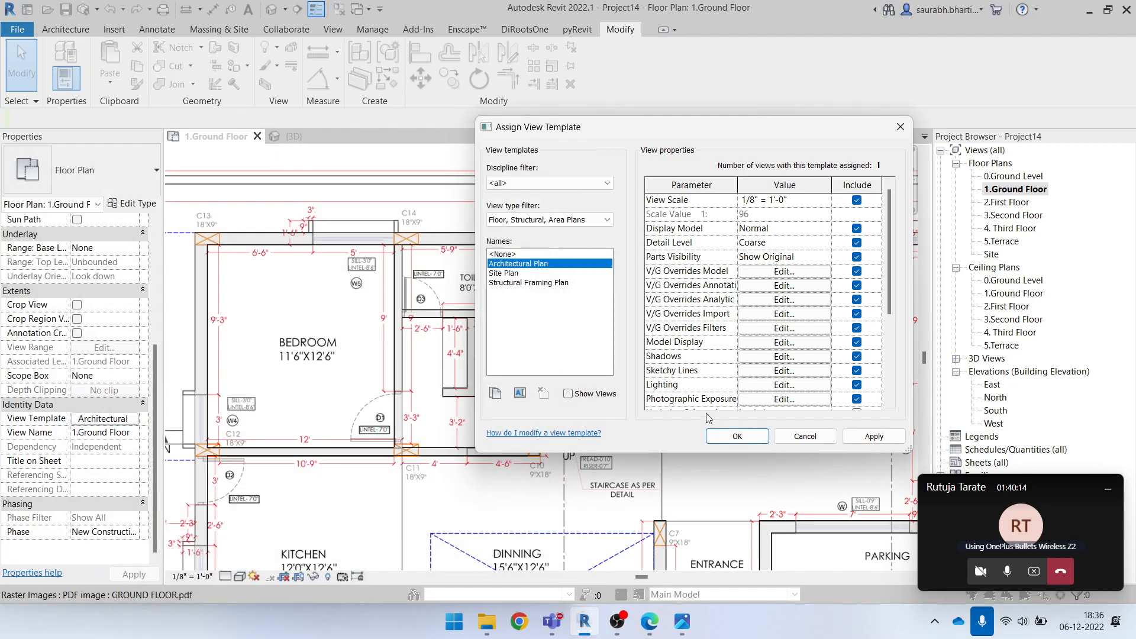
{"action": "left_click", "coordinate": [738, 436]}
Inspect the D1, D2 and D3 door openings in the underlay around the toilet, bedroom and kitchen
{"action": "scroll", "coordinate": [527, 460], "scroll_direction": "down", "scroll_amount": 2}
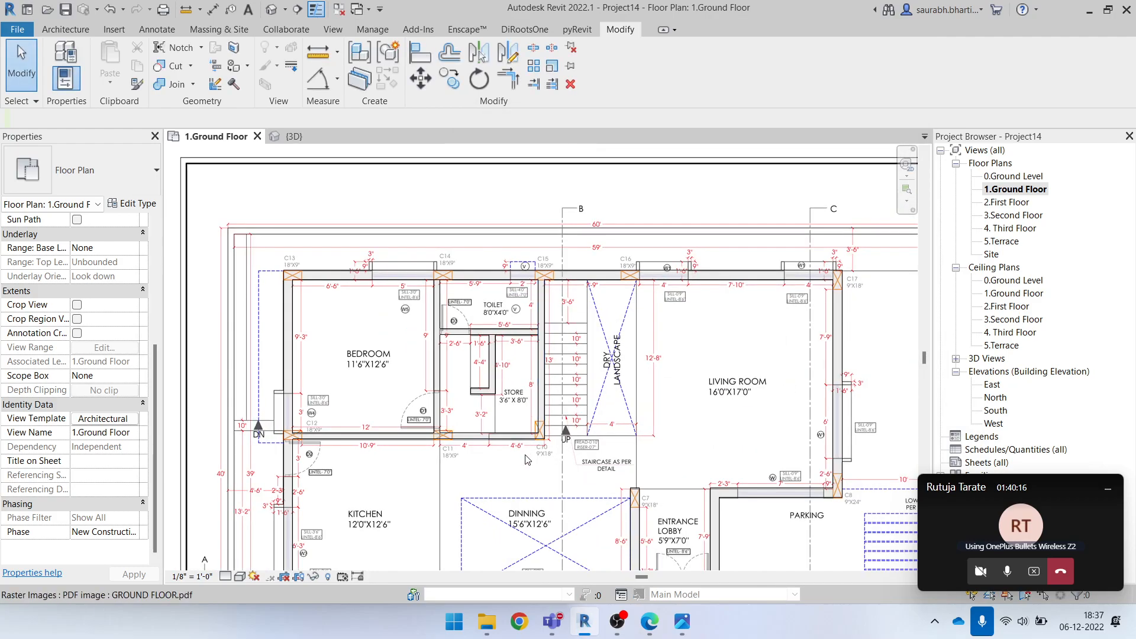
{"action": "scroll", "coordinate": [473, 349], "scroll_direction": "up", "scroll_amount": 4}
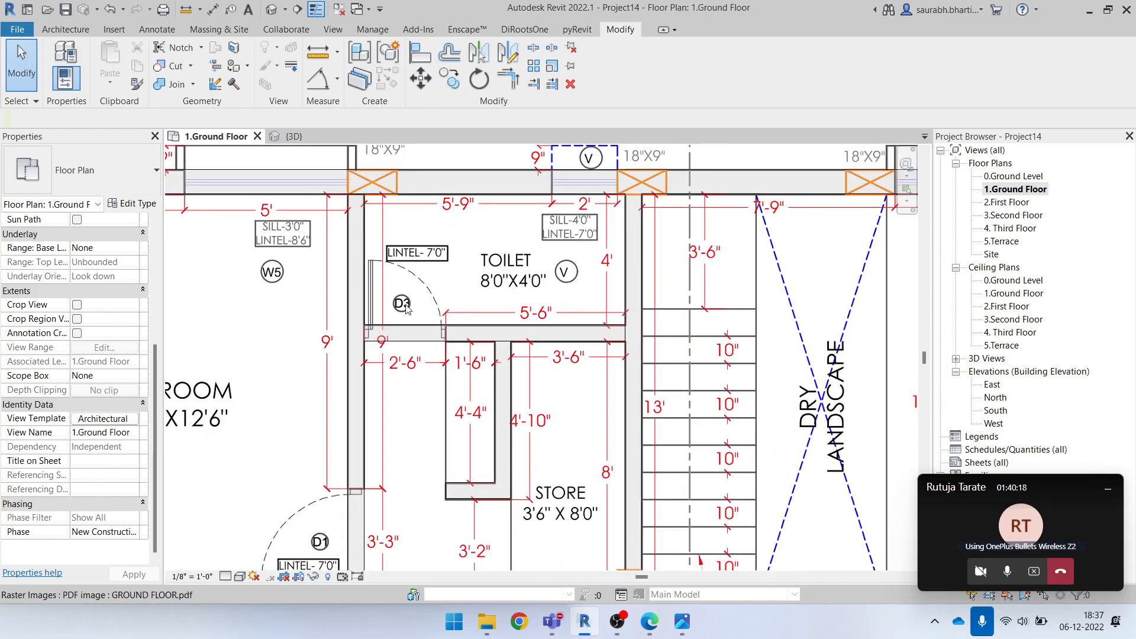
{"action": "scroll", "coordinate": [452, 295], "scroll_direction": "down", "scroll_amount": 3}
{"action": "middle_click_drag", "start_coordinate": [368, 389], "coordinate": [466, 270]}
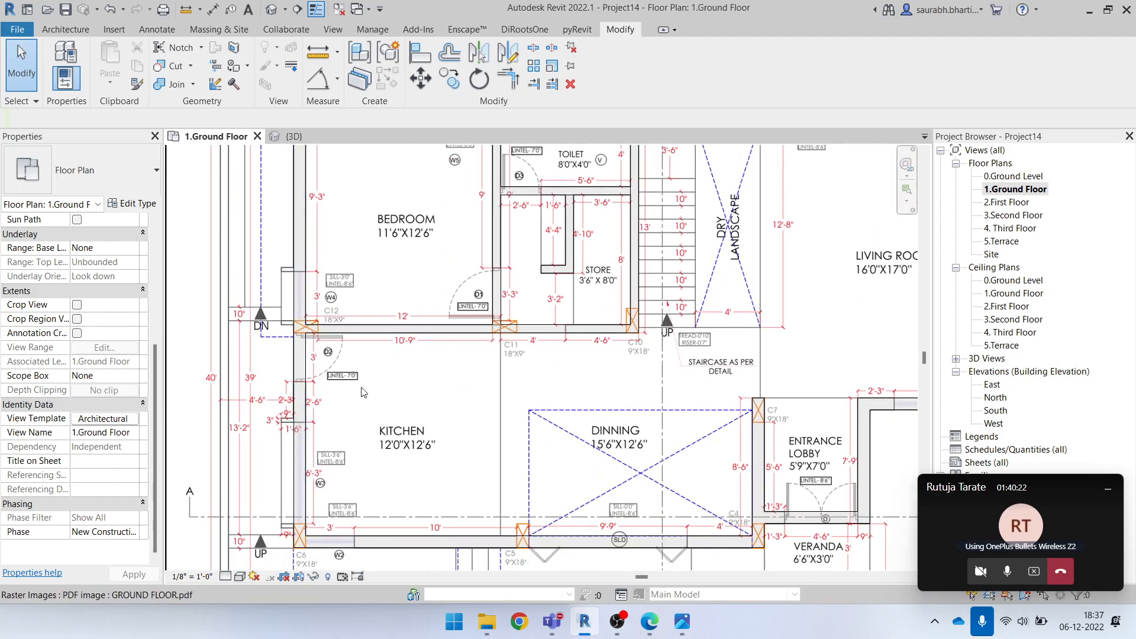
{"action": "scroll", "coordinate": [336, 388], "scroll_direction": "down", "scroll_amount": 2}
{"action": "scroll", "coordinate": [336, 394], "scroll_direction": "up", "scroll_amount": 2}
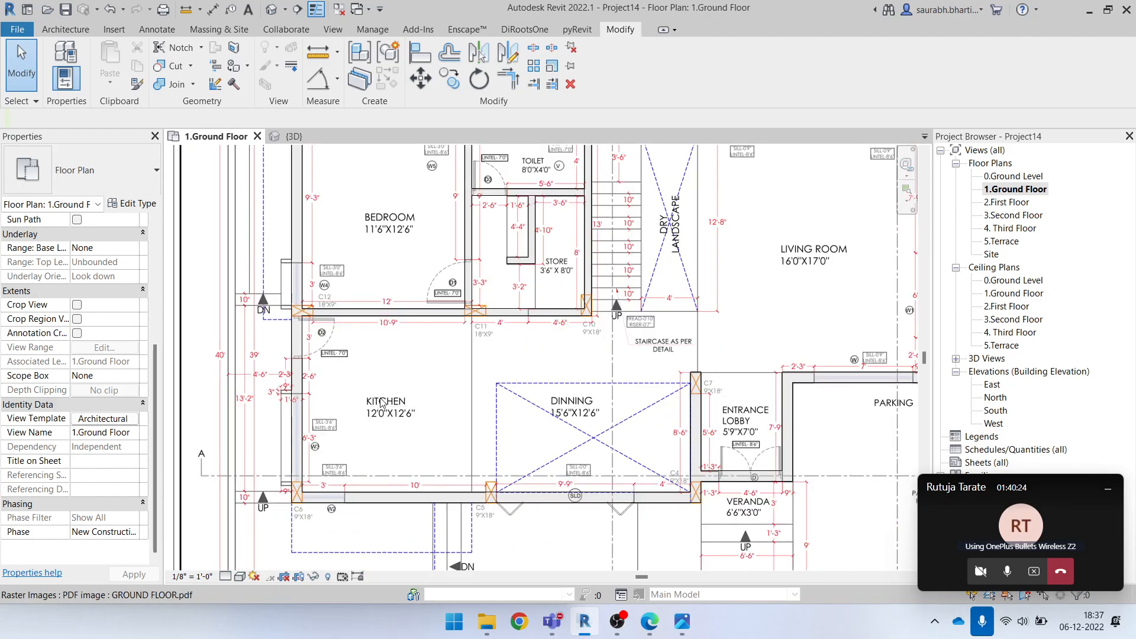
{"action": "scroll", "coordinate": [328, 362], "scroll_direction": "up", "scroll_amount": 3}
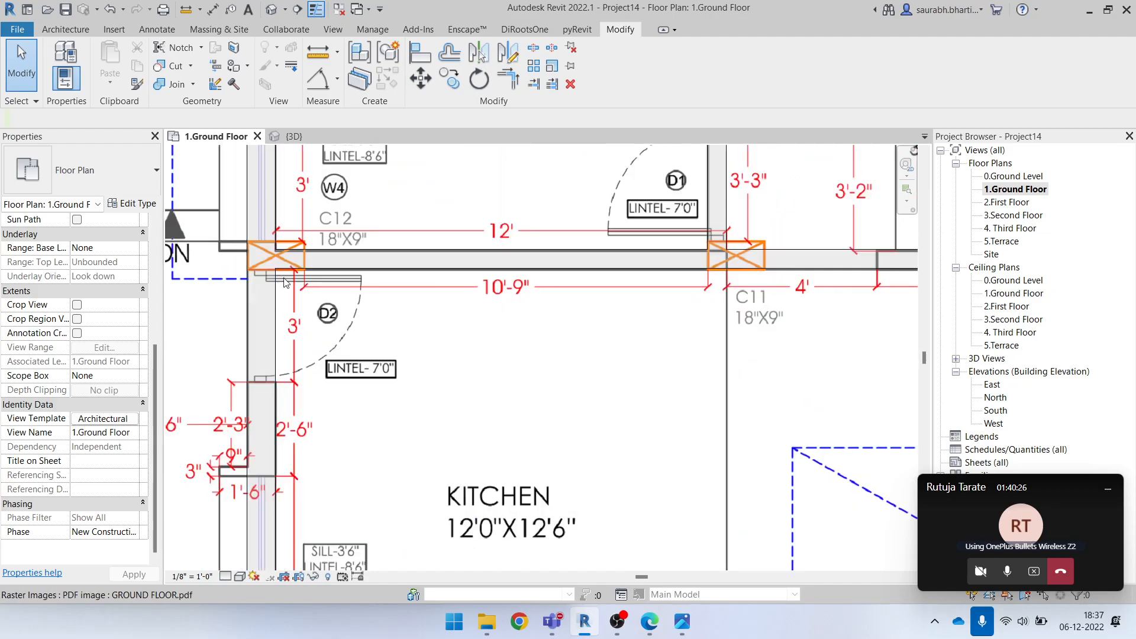
Start the Door tool and review the available Single-Flush sizes, picking 36" x 84"
{"action": "scroll", "coordinate": [330, 366], "scroll_direction": "up", "scroll_amount": 2}
{"action": "scroll", "coordinate": [322, 388], "scroll_direction": "down", "scroll_amount": 3}
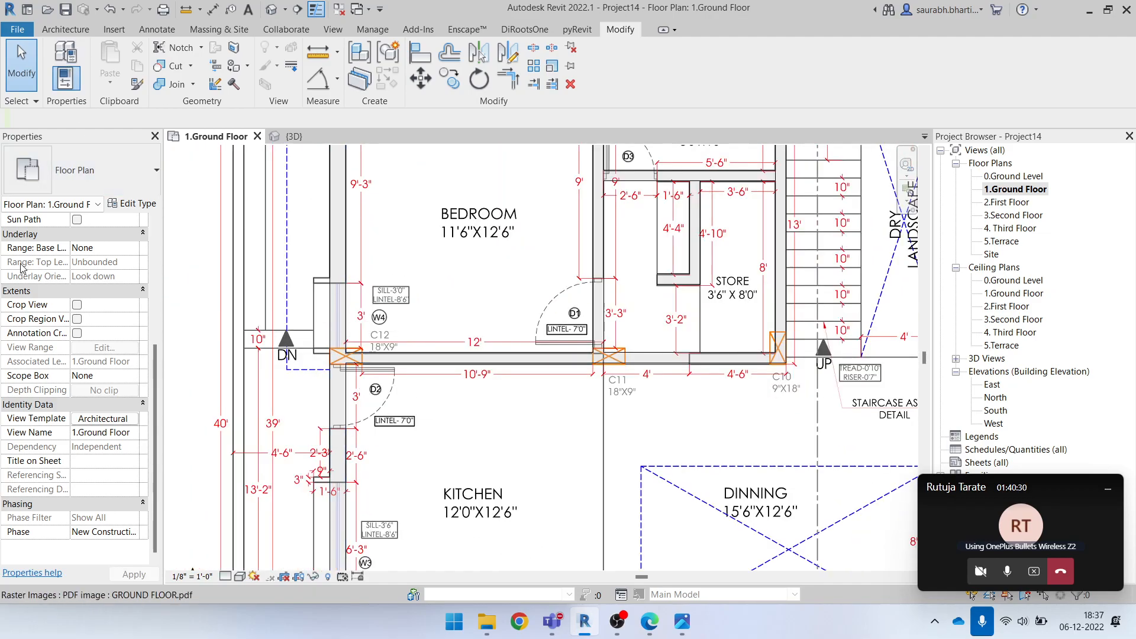
{"action": "left_click", "coordinate": [121, 29]}
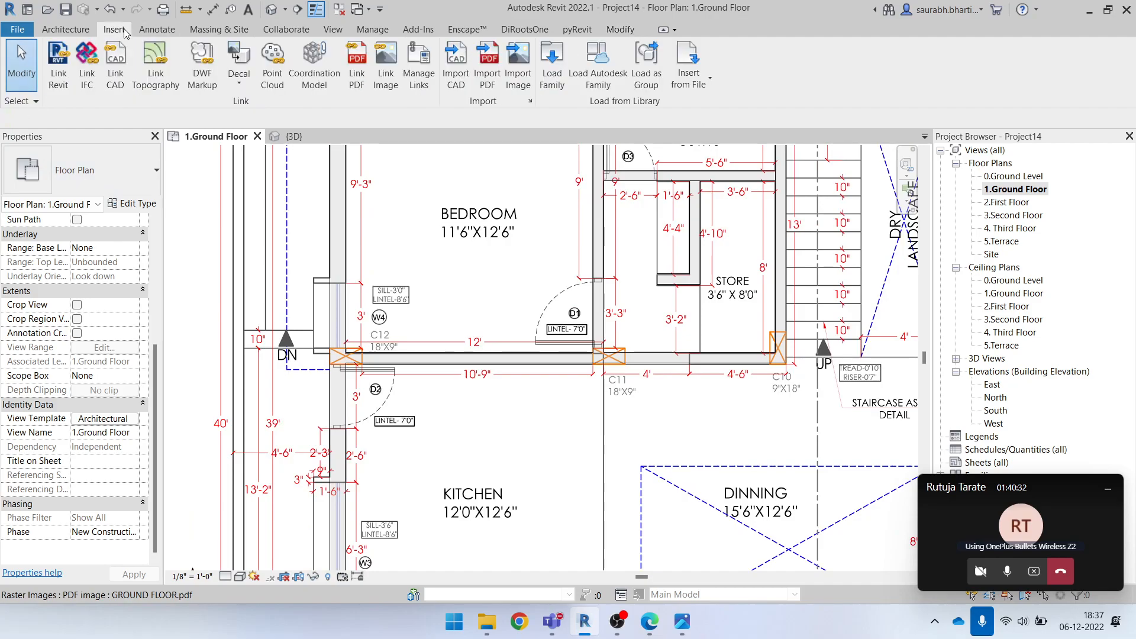
{"action": "left_click", "coordinate": [65, 29]}
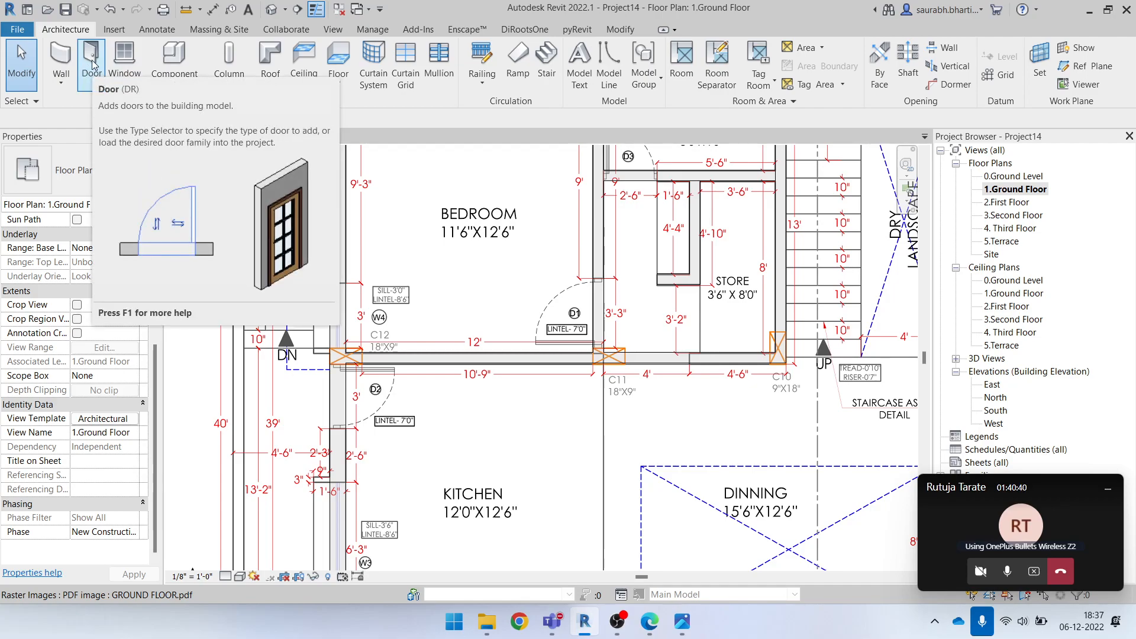
{"action": "left_click", "coordinate": [94, 64]}
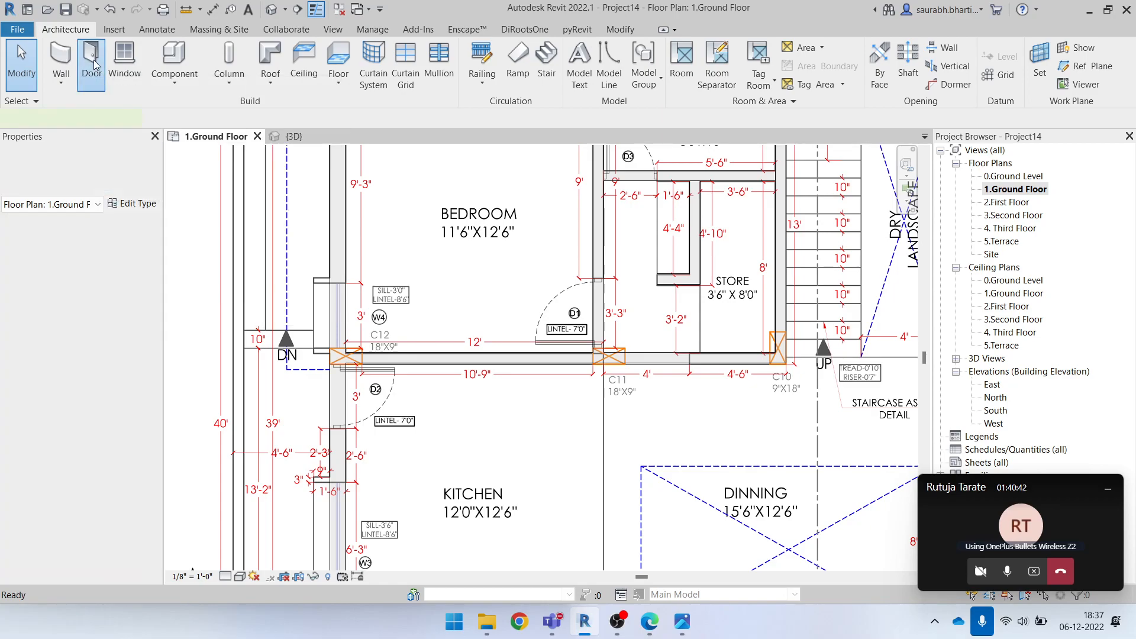
{"action": "left_click", "coordinate": [90, 155]}
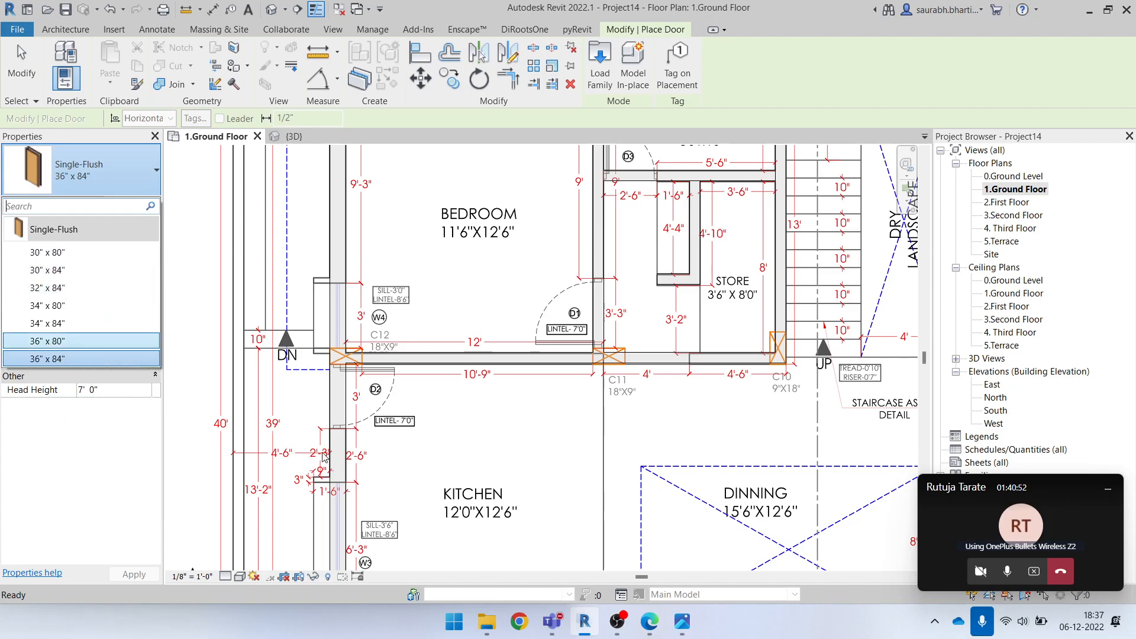
{"action": "left_click", "coordinate": [84, 362]}
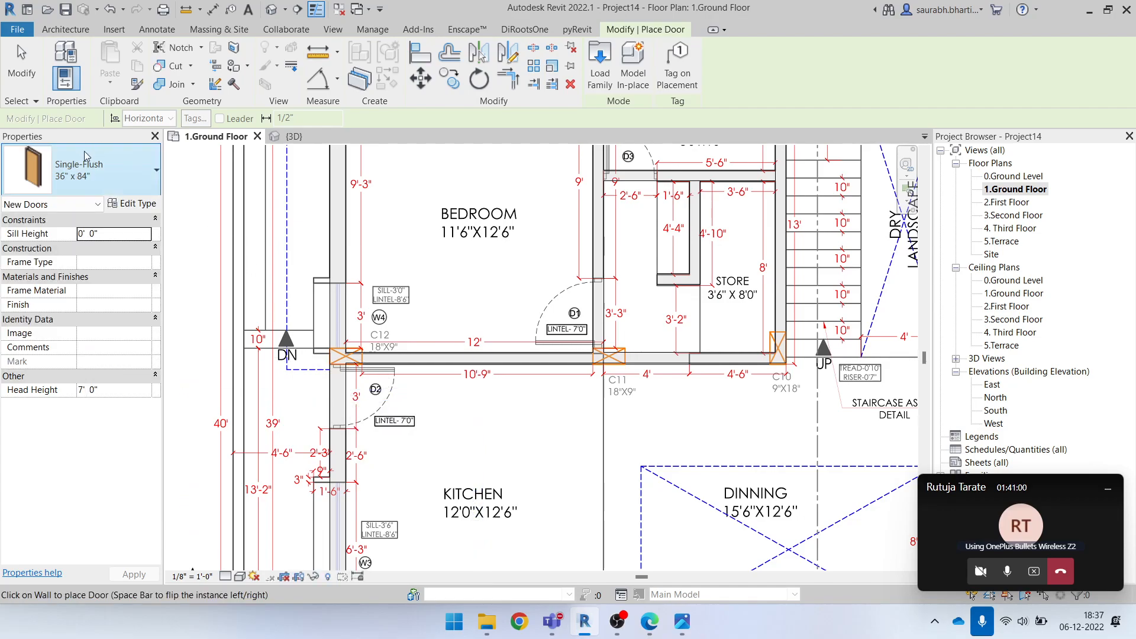
{"action": "left_click", "coordinate": [133, 188]}
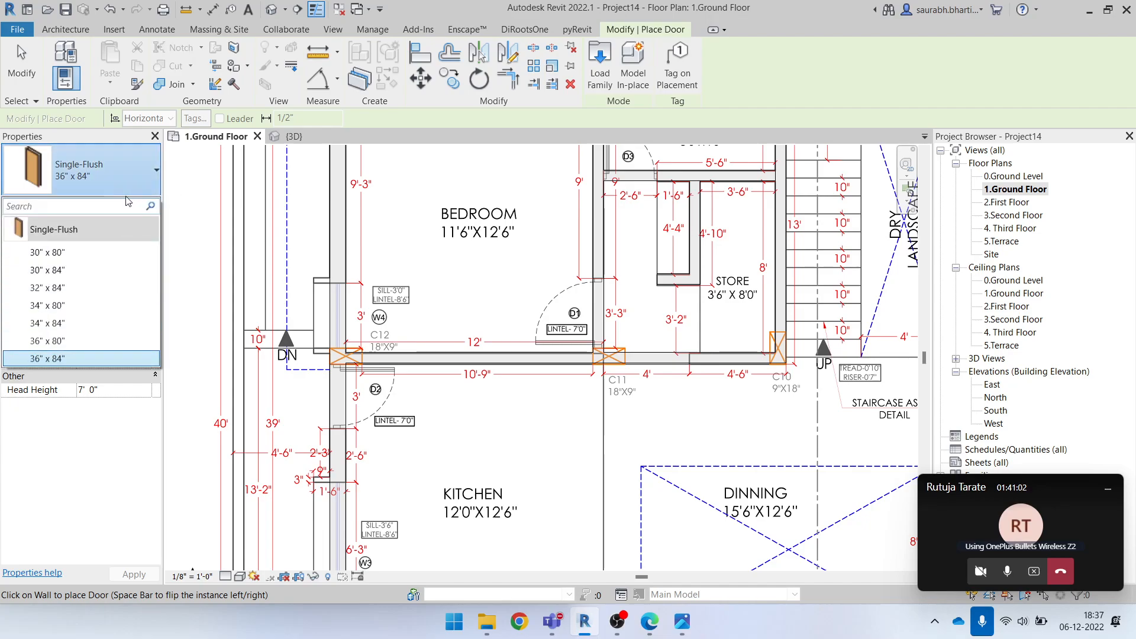
{"action": "left_click", "coordinate": [116, 180]}
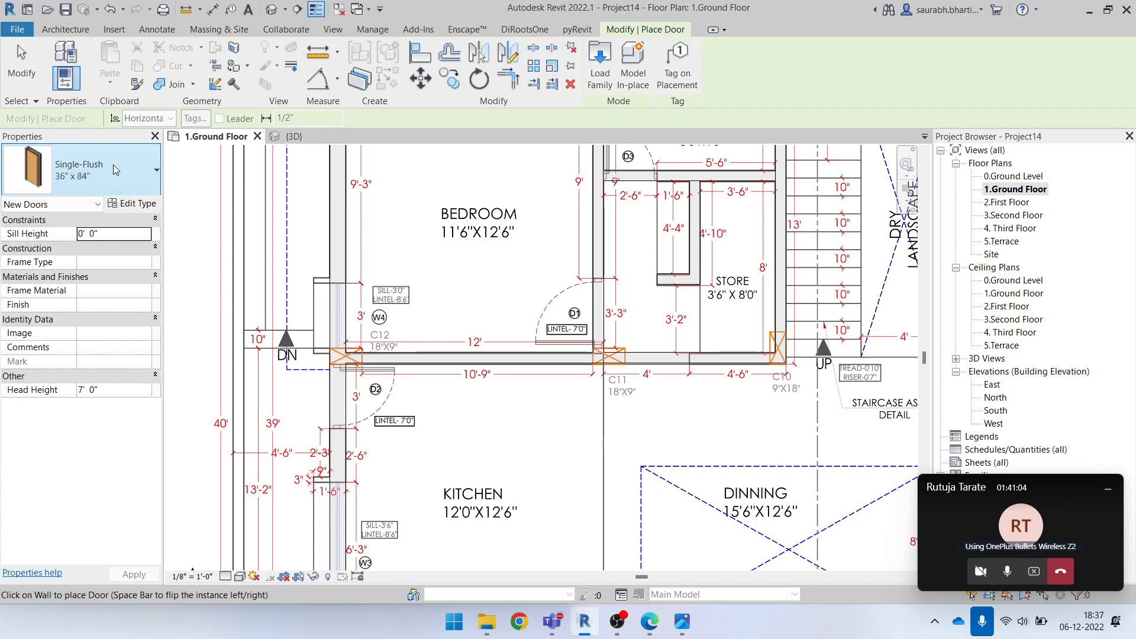
Start loading a door family and browse to the Doors folder of the English-Imperial library
{"action": "left_click", "coordinate": [65, 29]}
{"action": "left_click", "coordinate": [92, 59]}
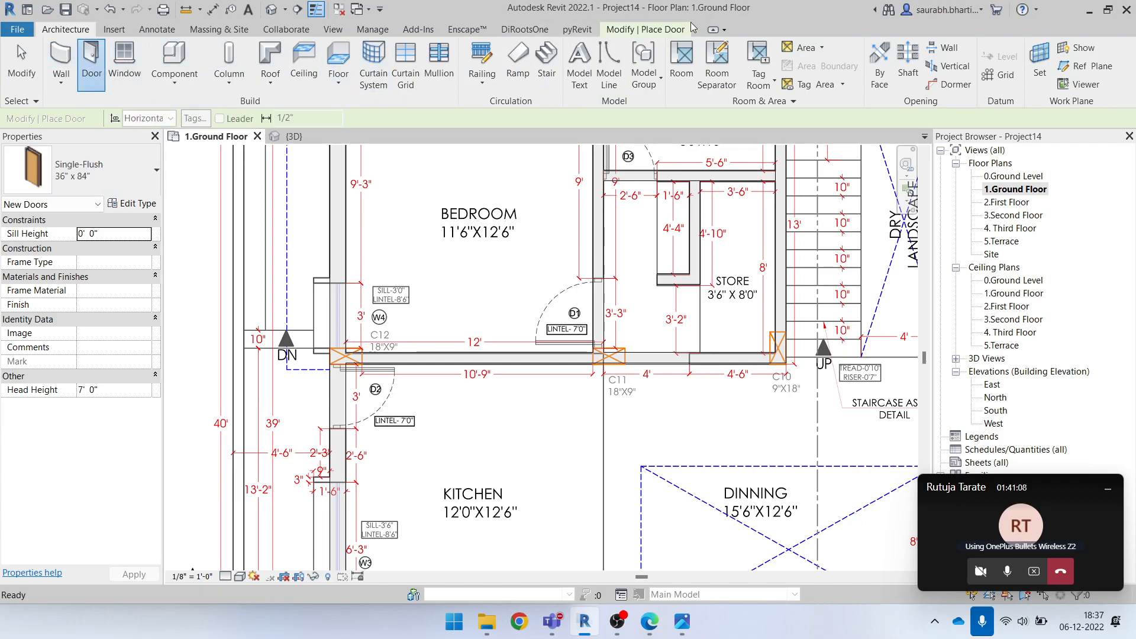
{"action": "left_click", "coordinate": [629, 29]}
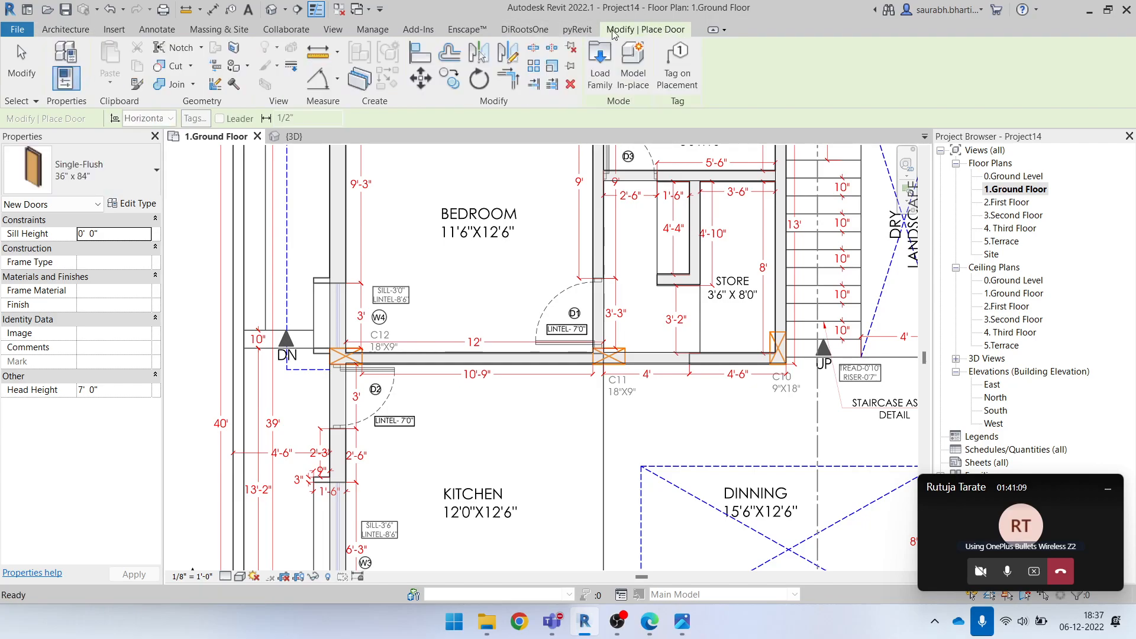
{"action": "left_click", "coordinate": [600, 74]}
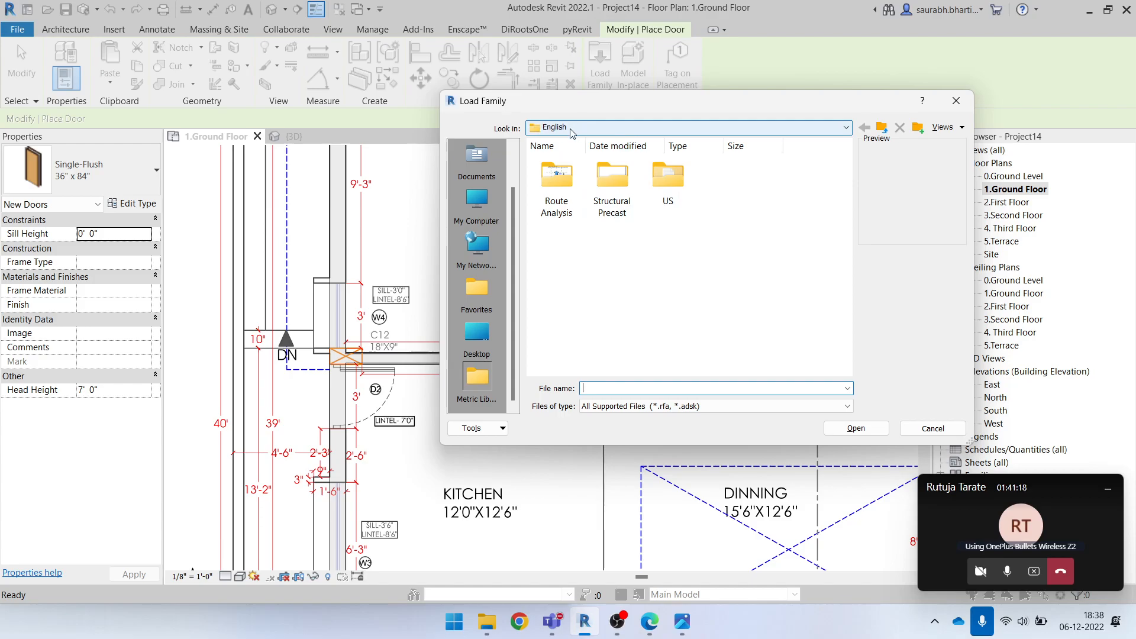
{"action": "left_click", "coordinate": [573, 129]}
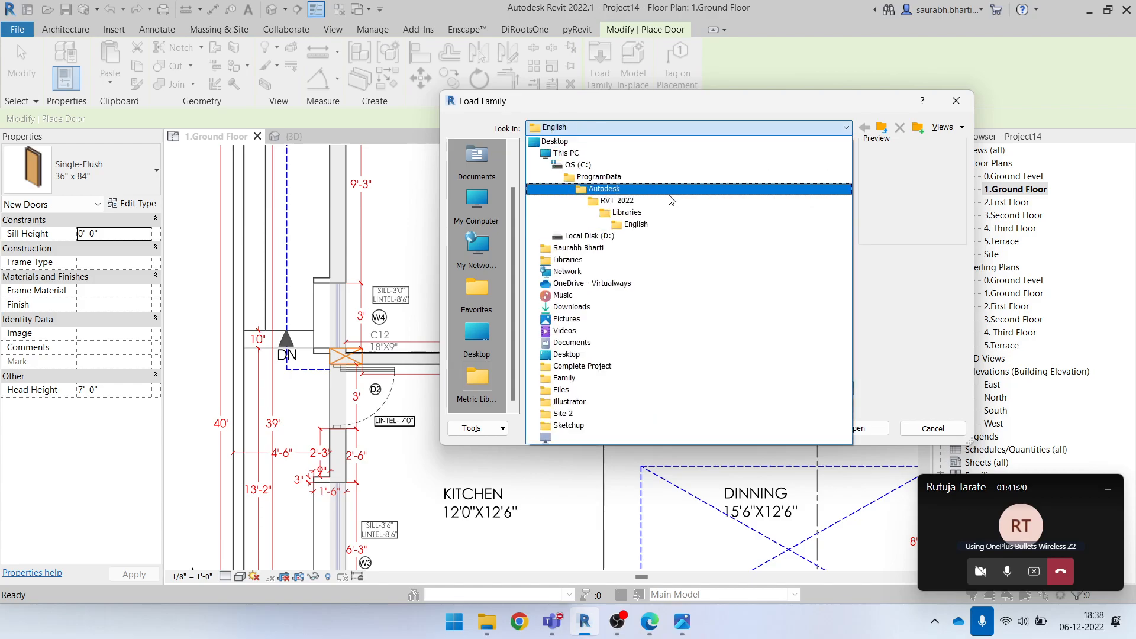
{"action": "left_click", "coordinate": [677, 213]}
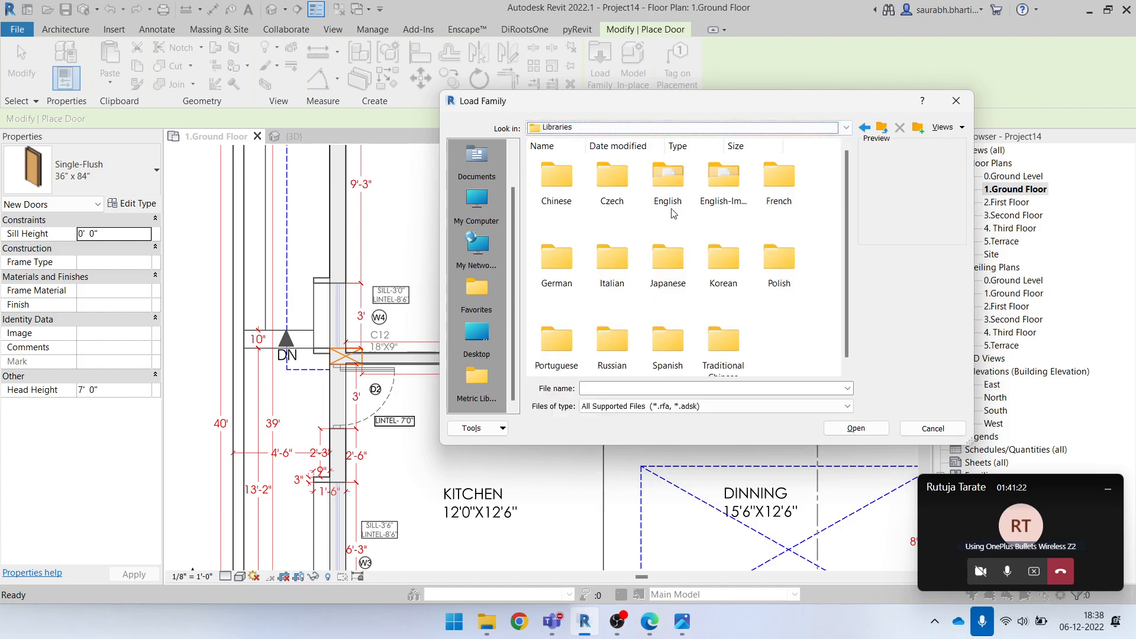
{"action": "left_click", "coordinate": [651, 128]}
{"action": "left_click", "coordinate": [627, 213]}
{"action": "left_click", "coordinate": [728, 178]}
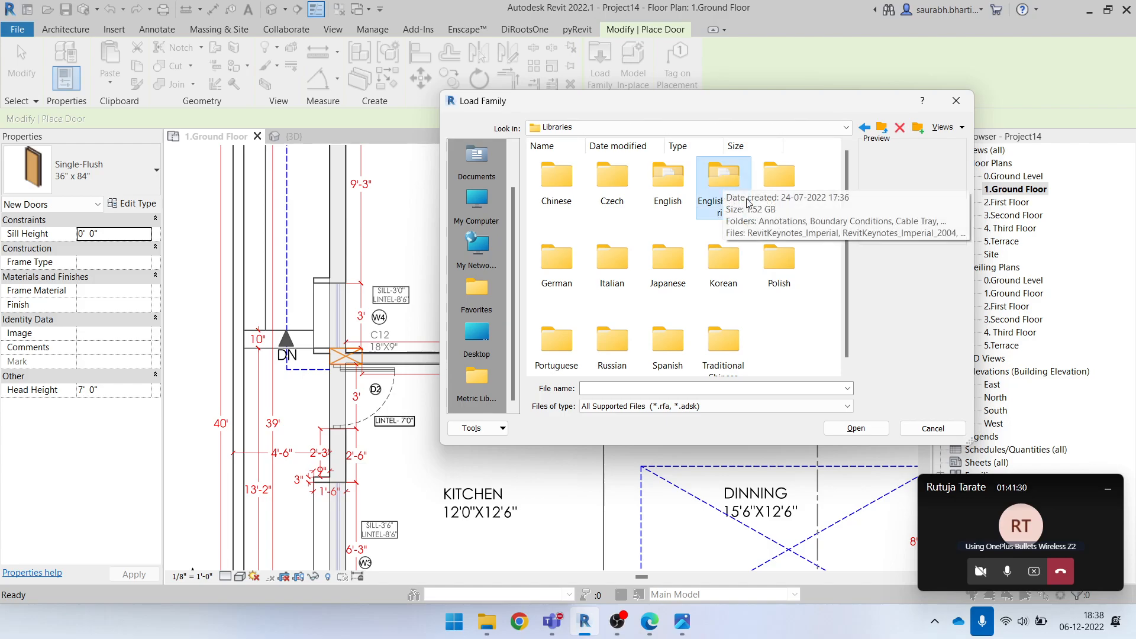
{"action": "double_click", "coordinate": [732, 194]}
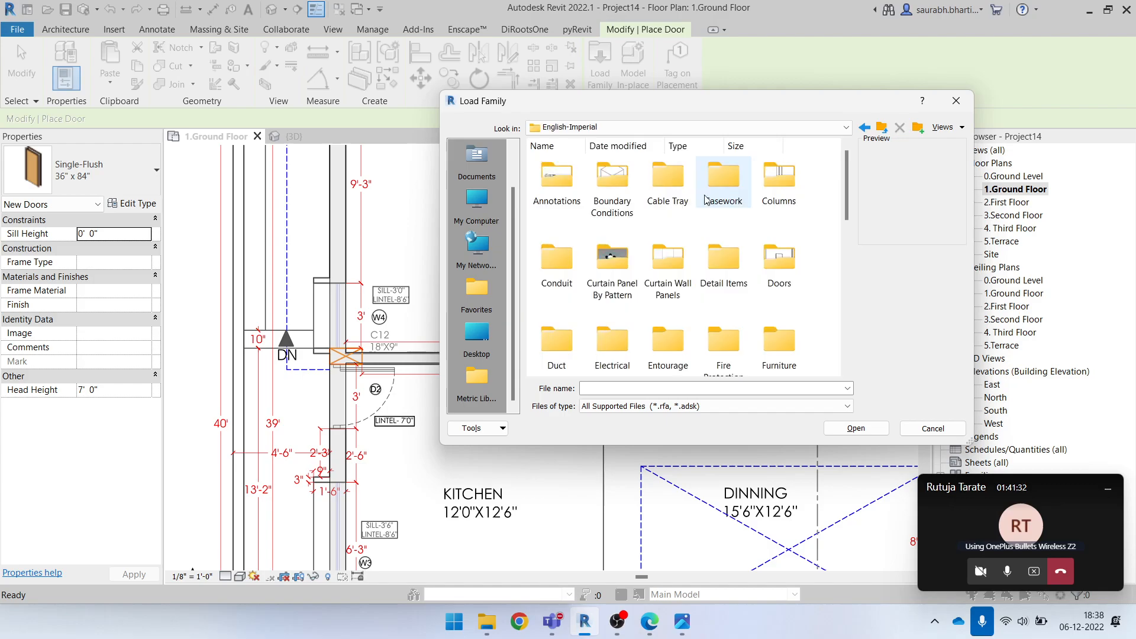
{"action": "double_click", "coordinate": [780, 259]}
Browse the Commercial door families and open Door-Passage-Single-Two_Lite.rfa for loading
{"action": "scroll", "coordinate": [679, 303], "scroll_direction": "down", "scroll_amount": 1}
{"action": "scroll", "coordinate": [681, 304], "scroll_direction": "up", "scroll_amount": 1}
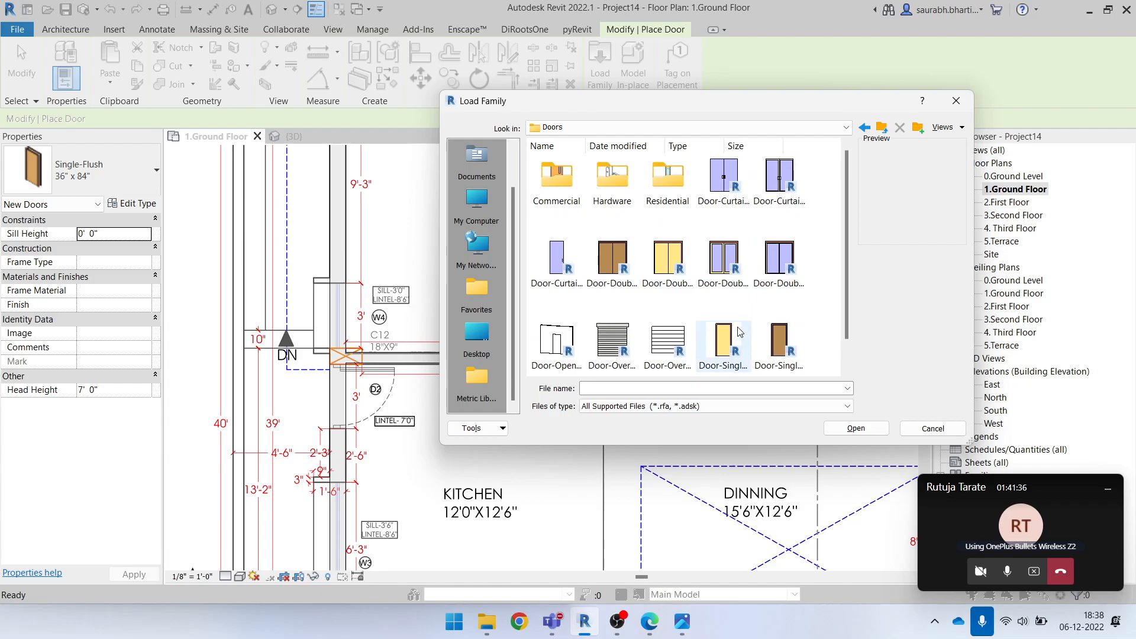
{"action": "scroll", "coordinate": [770, 320], "scroll_direction": "down", "scroll_amount": 1}
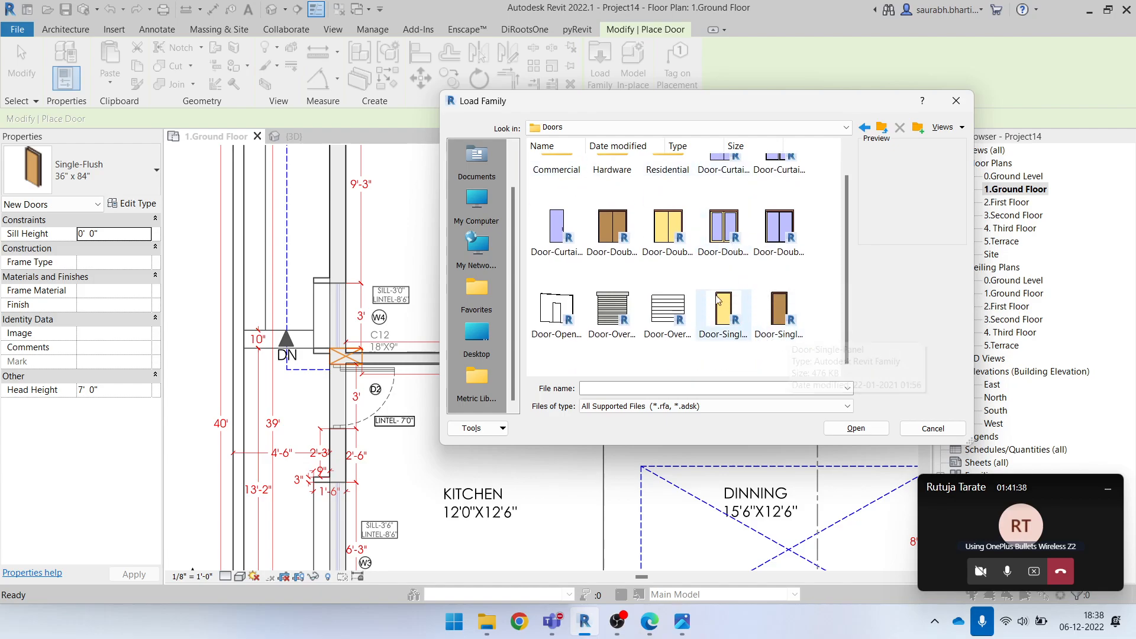
{"action": "scroll", "coordinate": [781, 296], "scroll_direction": "up", "scroll_amount": 1}
{"action": "double_click", "coordinate": [556, 178]}
{"action": "scroll", "coordinate": [680, 262], "scroll_direction": "down", "scroll_amount": 1}
{"action": "scroll", "coordinate": [680, 264], "scroll_direction": "up", "scroll_amount": 1}
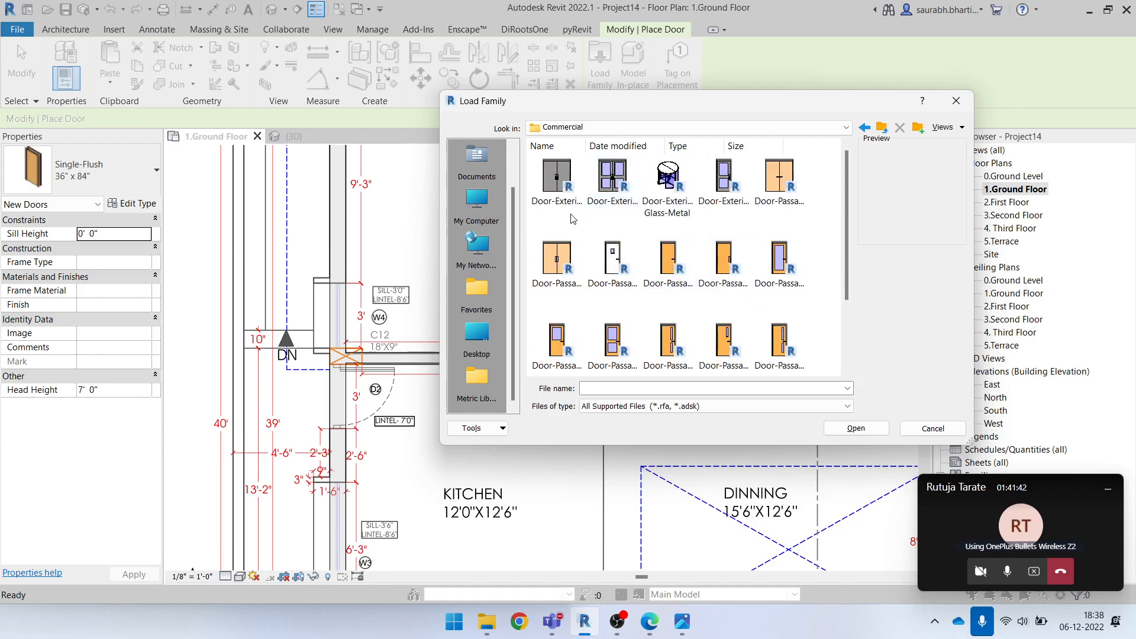
{"action": "scroll", "coordinate": [728, 237], "scroll_direction": "down", "scroll_amount": 1}
{"action": "left_click", "coordinate": [607, 244]}
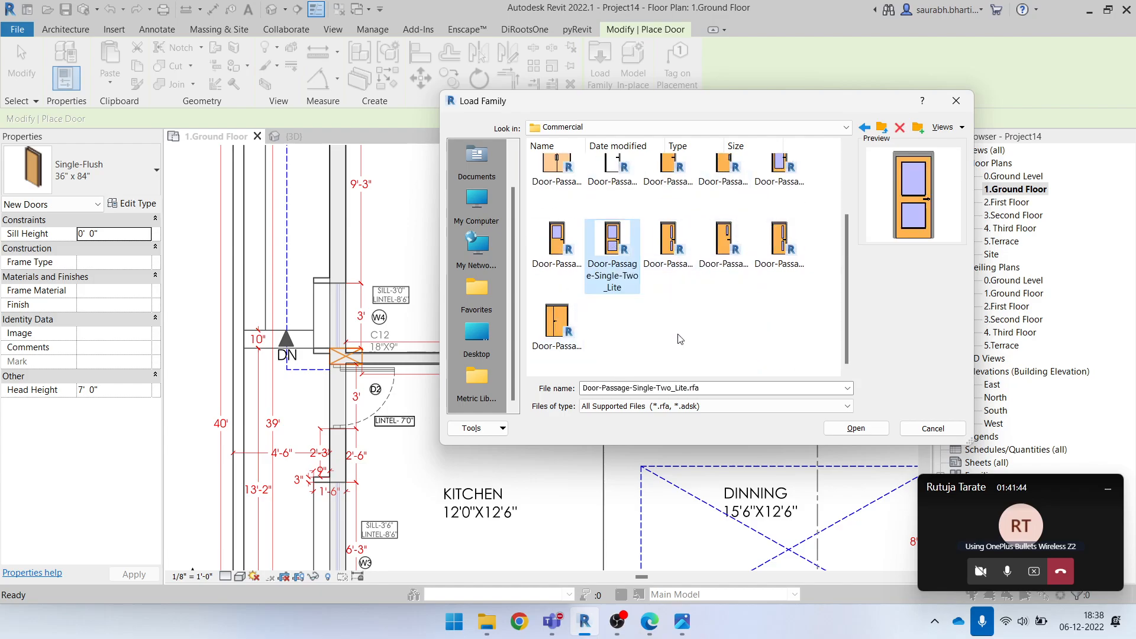
{"action": "left_click", "coordinate": [852, 428]}
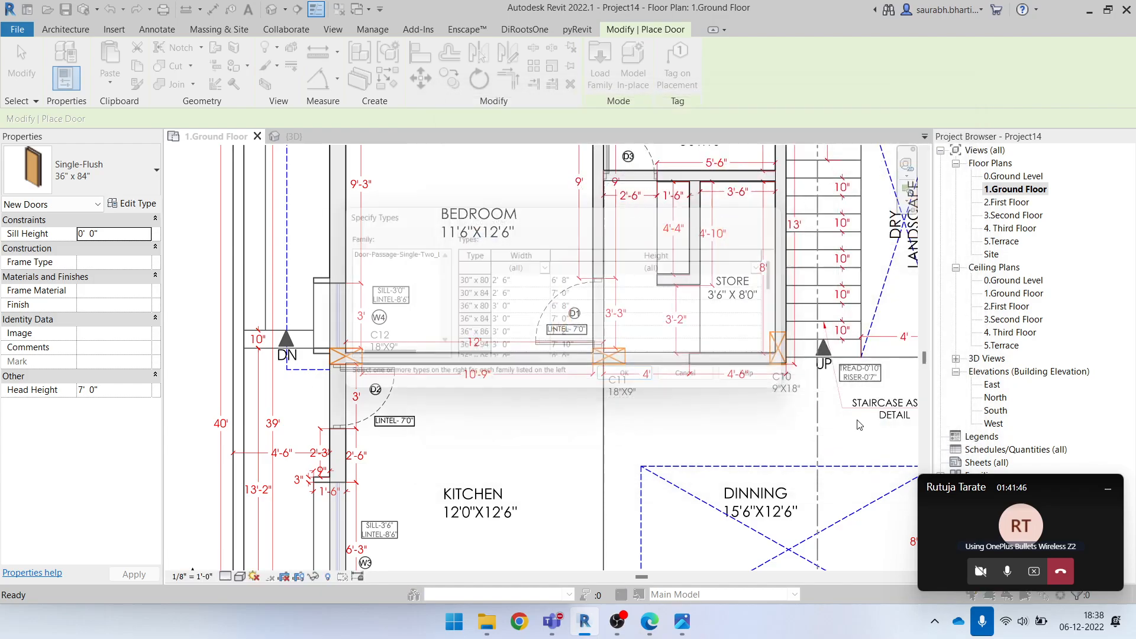
Load the 30" x 80", 30" x 84", 36" x 80" and 36" x 84" types of the Door-Passage-Single-Two_Lite family
{"action": "left_click", "coordinate": [481, 324]}
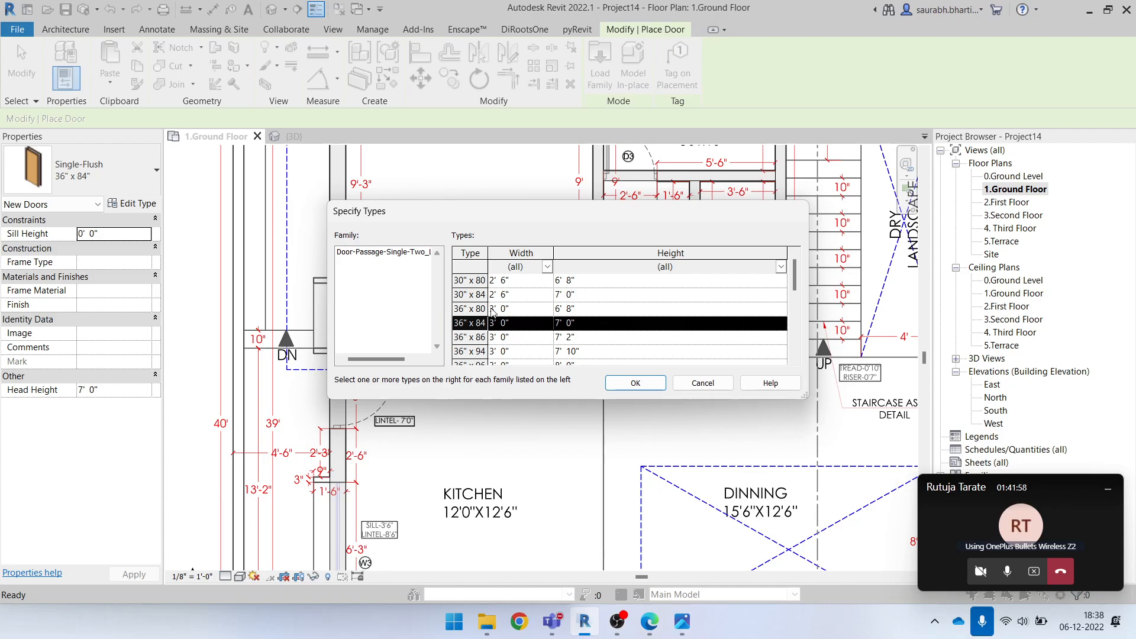
{"action": "scroll", "coordinate": [582, 318], "scroll_direction": "down", "scroll_amount": 5}
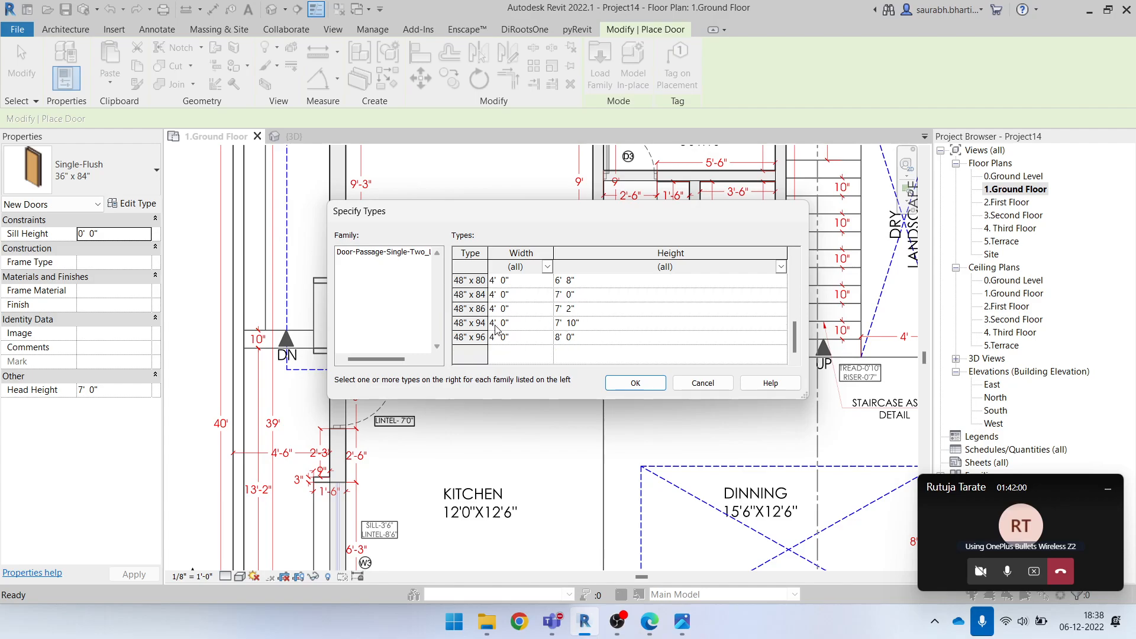
{"action": "scroll", "coordinate": [507, 329], "scroll_direction": "up", "scroll_amount": 5}
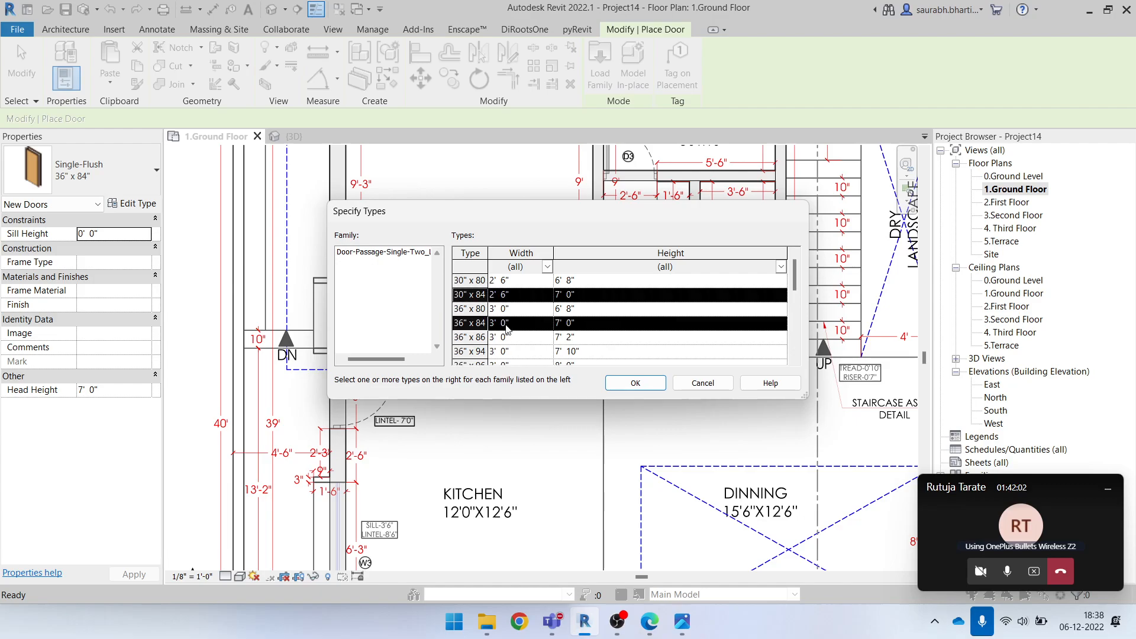
{"action": "left_click", "coordinate": [485, 308], "text": "ctrl"}
{"action": "left_click", "coordinate": [489, 278], "text": "ctrl"}
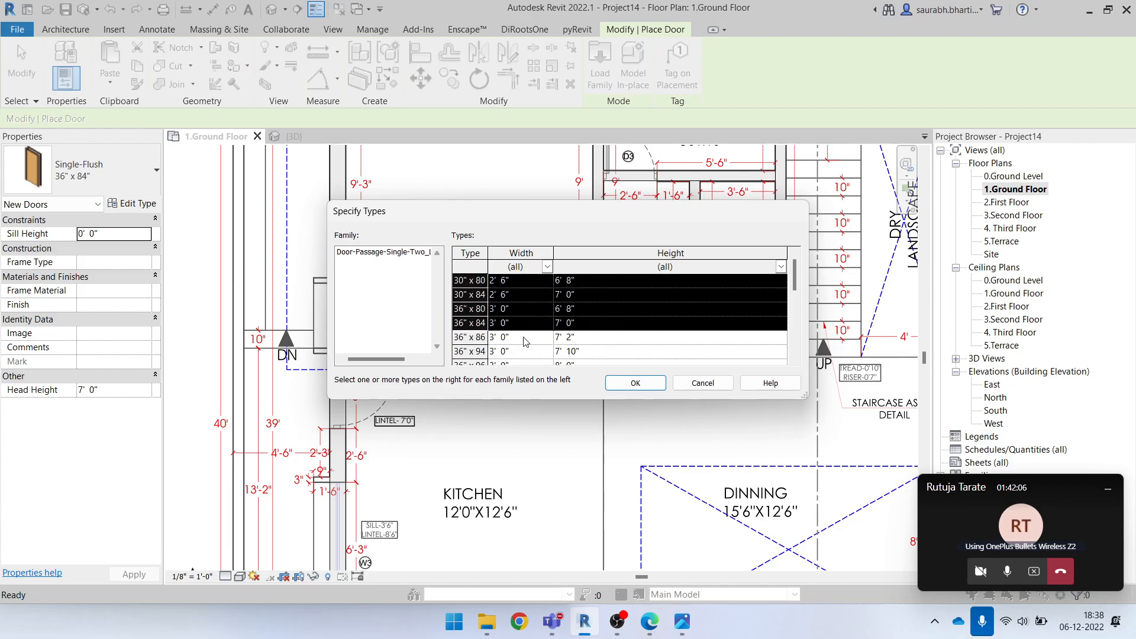
{"action": "left_click", "coordinate": [645, 382]}
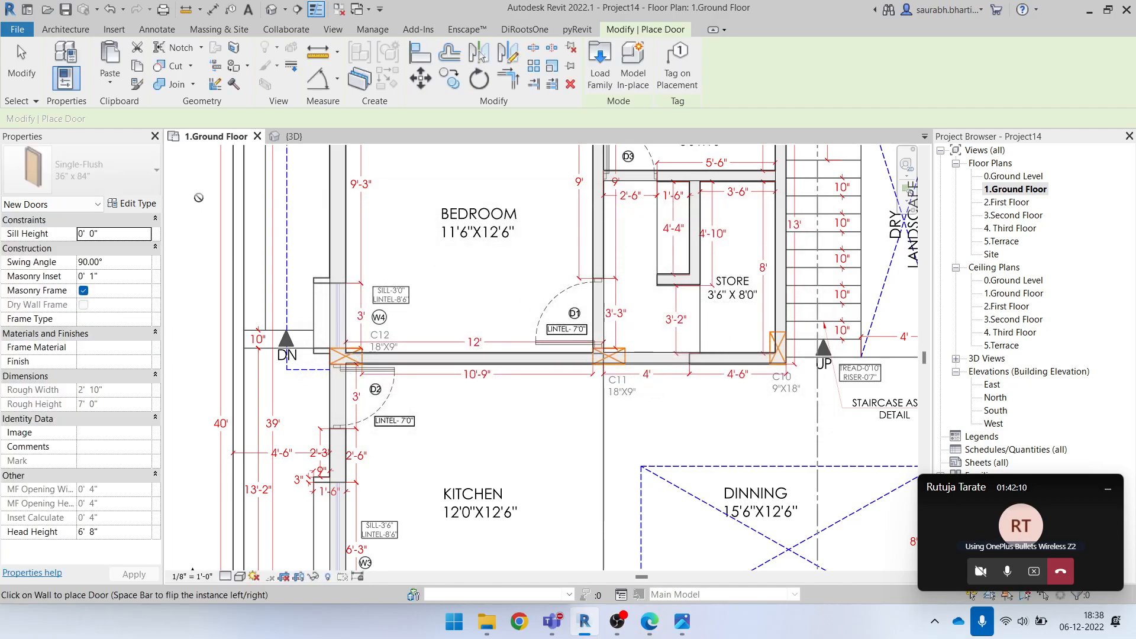
Review the Door-Passage-Single-Two_Lite and Single-Flush types available for placement, and leave the Door tool without placing a door
{"action": "left_click", "coordinate": [106, 171]}
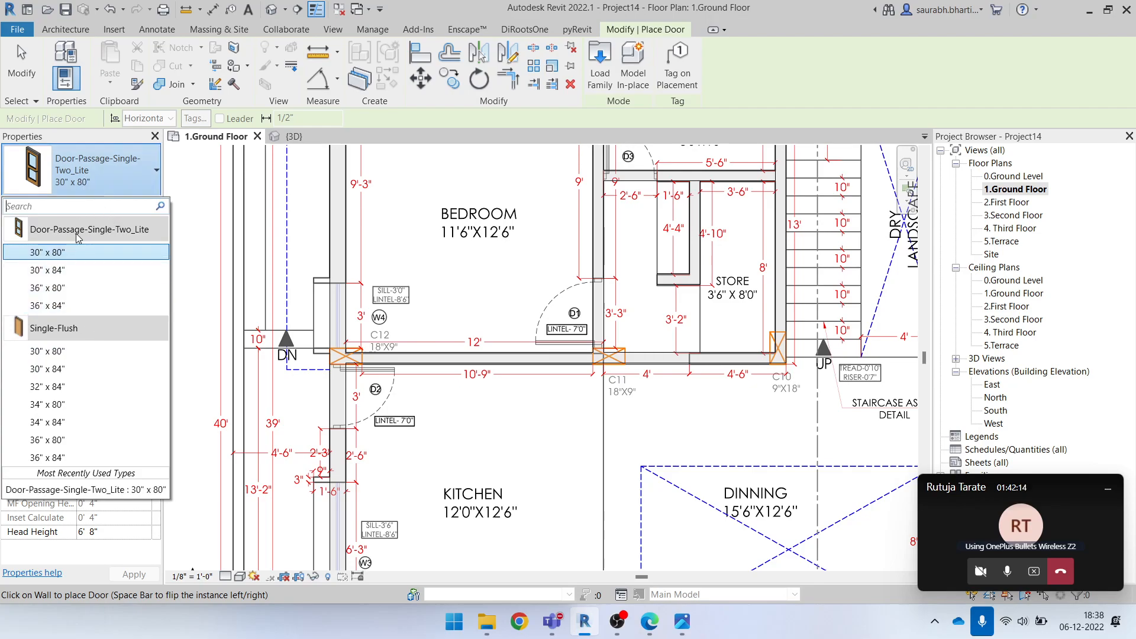
{"action": "left_click", "coordinate": [86, 168]}
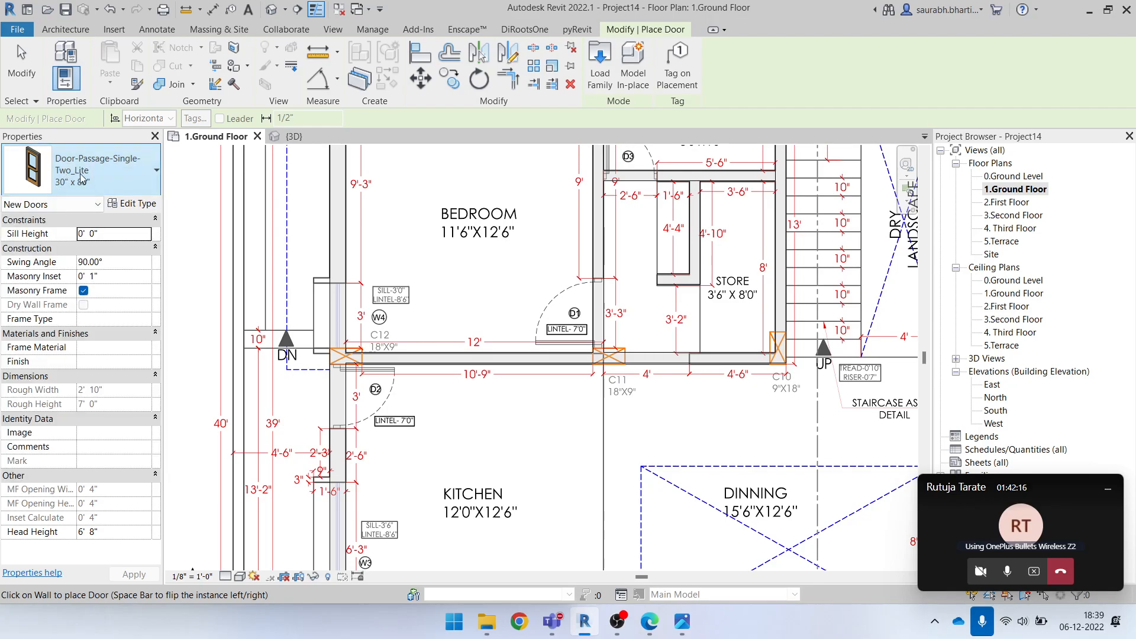
{"action": "left_click", "coordinate": [65, 29]}
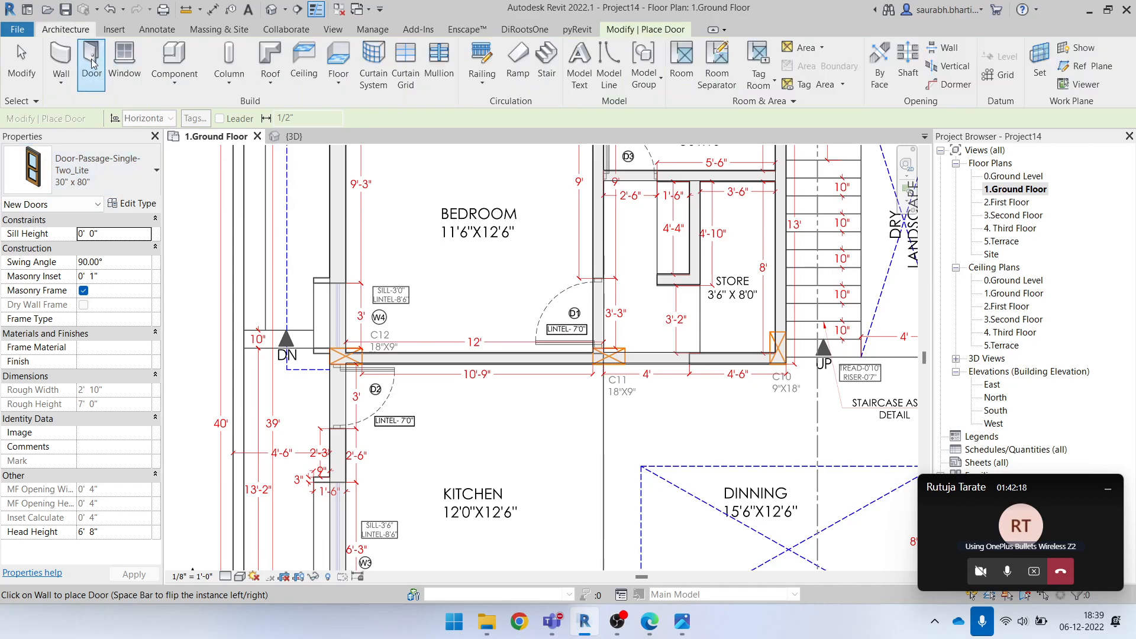
{"action": "left_click", "coordinate": [86, 169]}
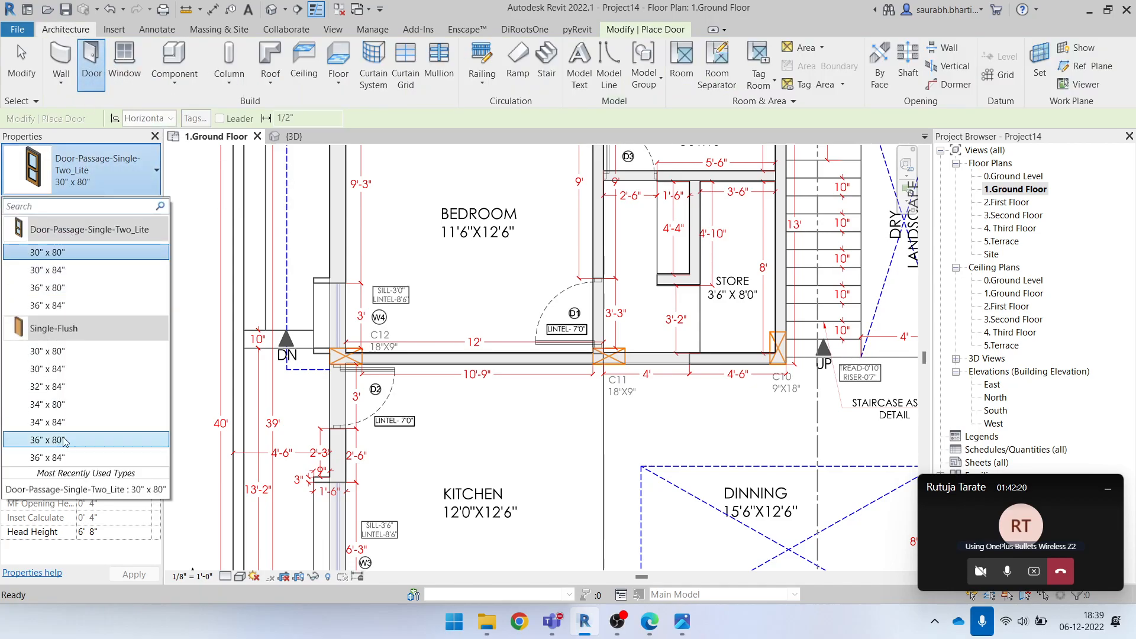
{"action": "left_click", "coordinate": [88, 159]}
{"action": "key", "text": "Escape"}
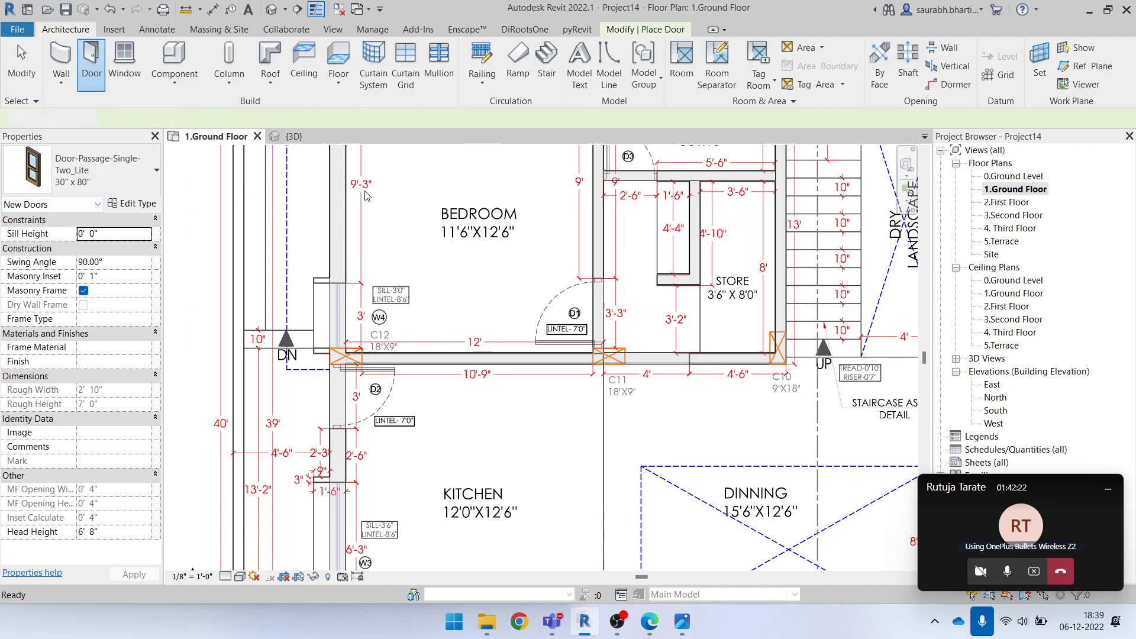
{"action": "key", "text": "Escape"}
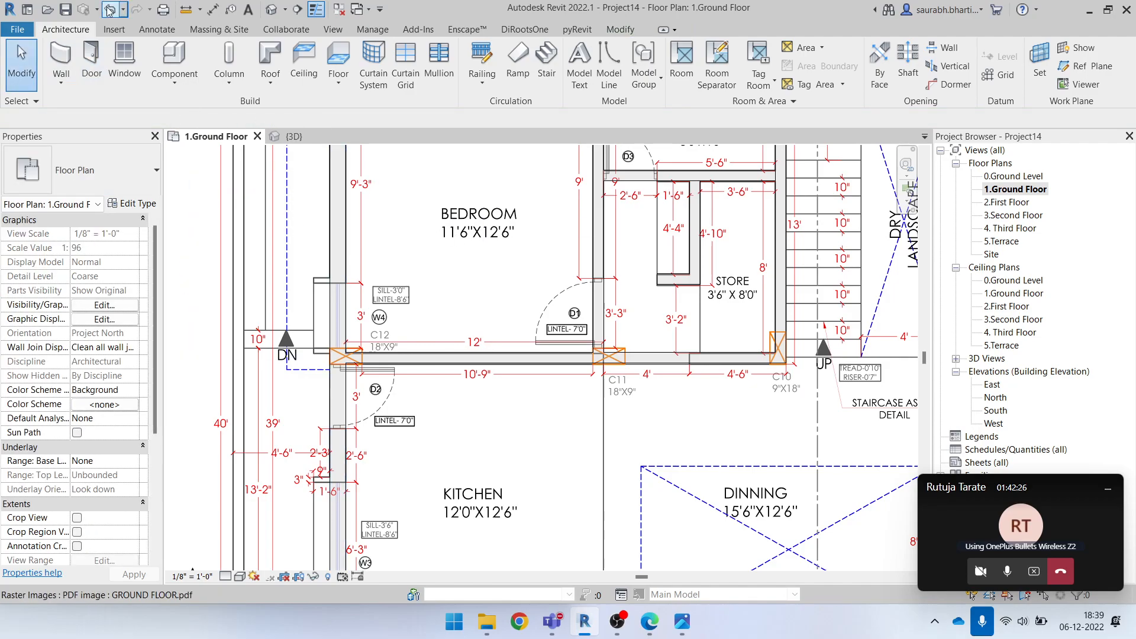
{"action": "left_click", "coordinate": [115, 30]}
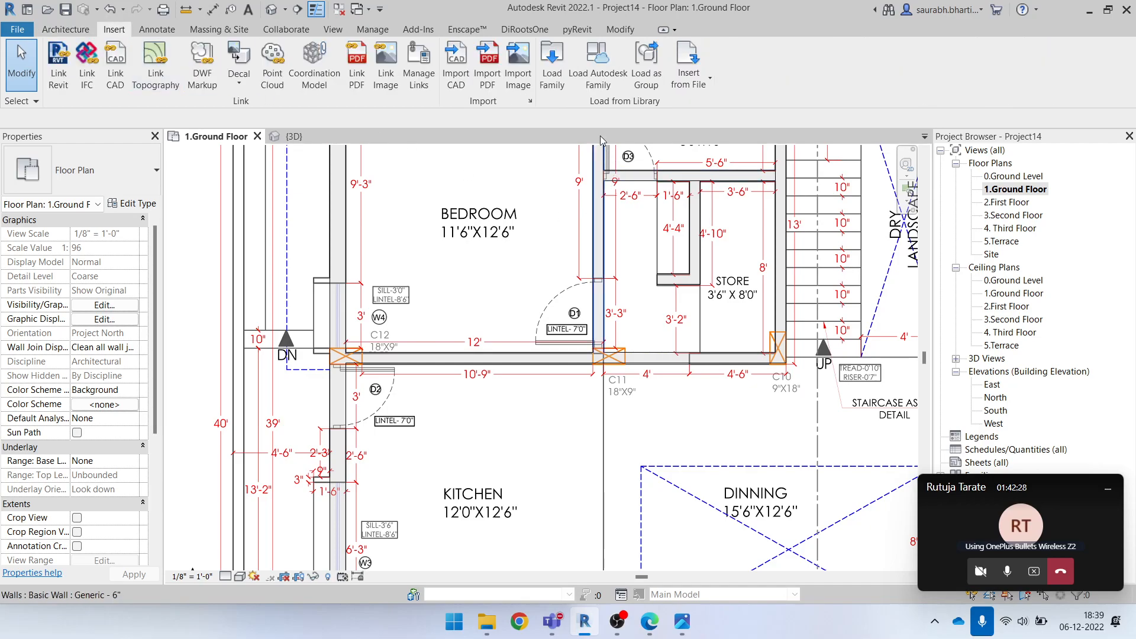
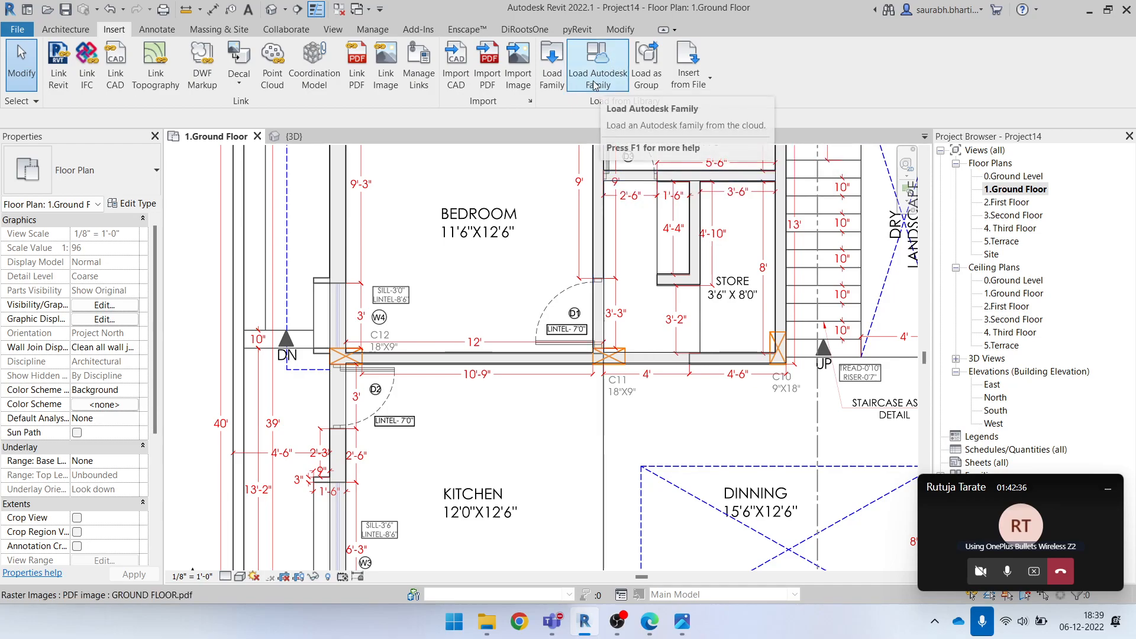
Open the Autodesk cloud family library, filter it to the Doors category and clear the existing curtain search
{"action": "left_click", "coordinate": [603, 78]}
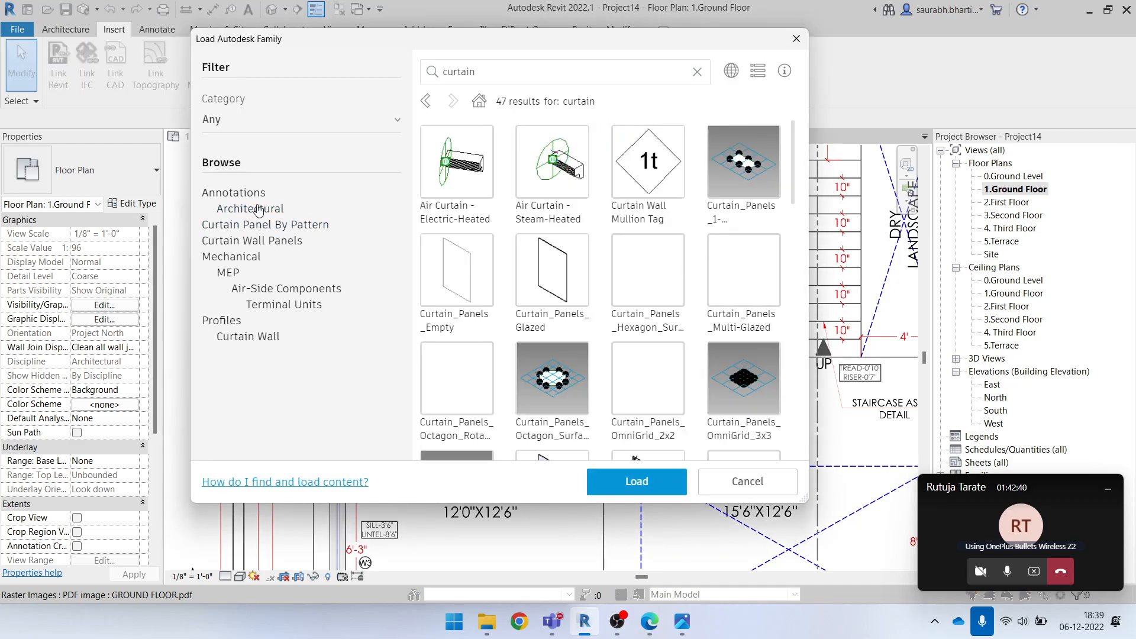
{"action": "left_click", "coordinate": [263, 132]}
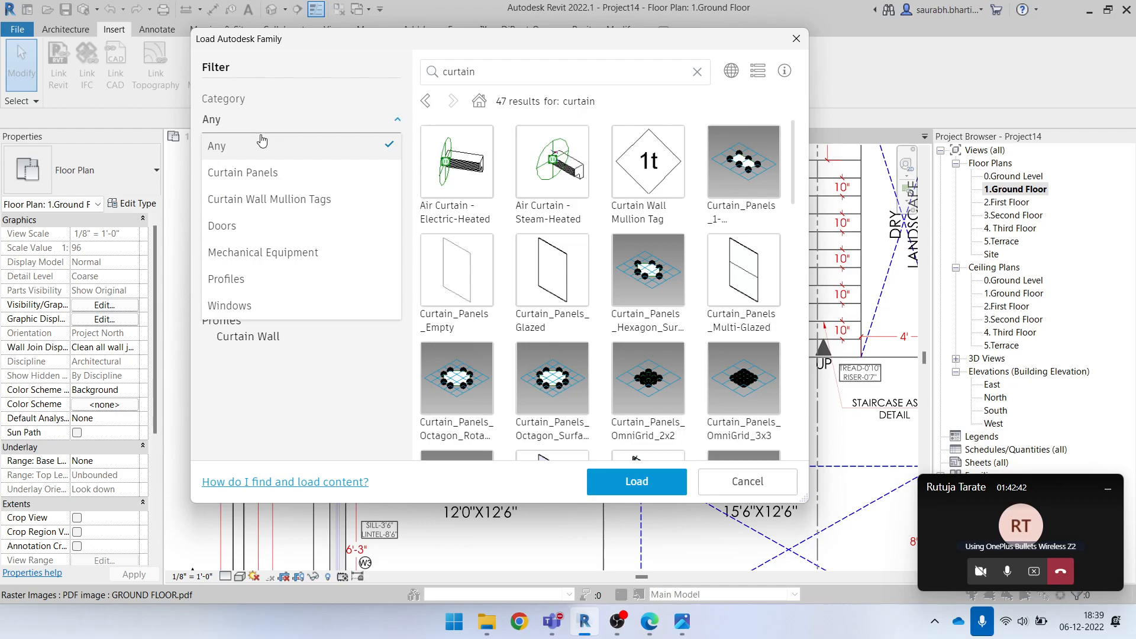
{"action": "left_click", "coordinate": [239, 236]}
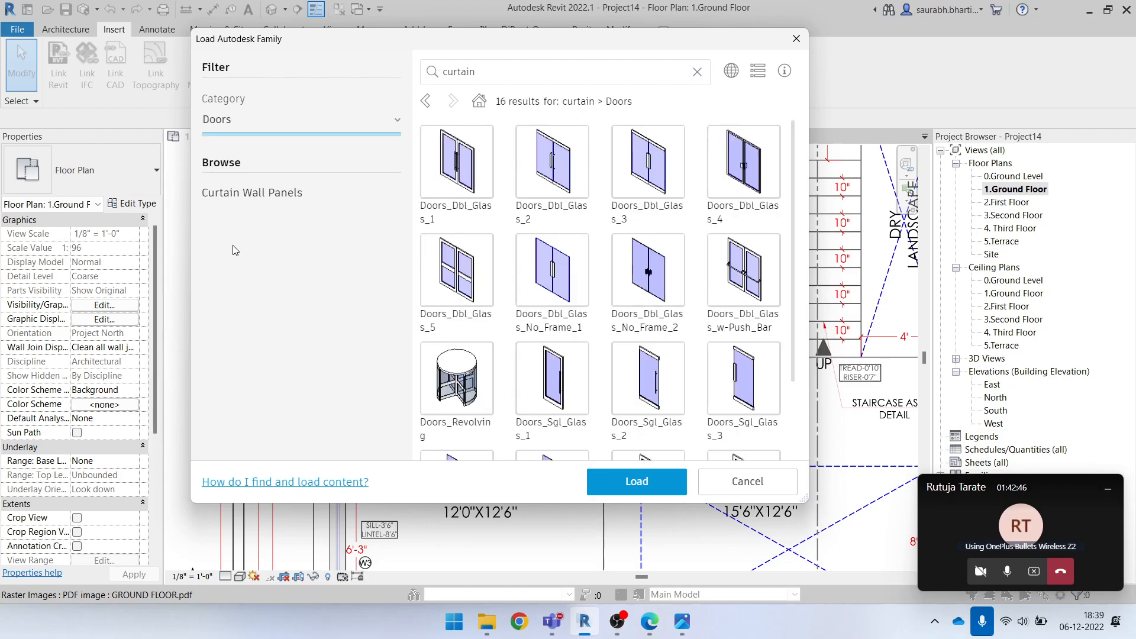
{"action": "left_click", "coordinate": [475, 71]}
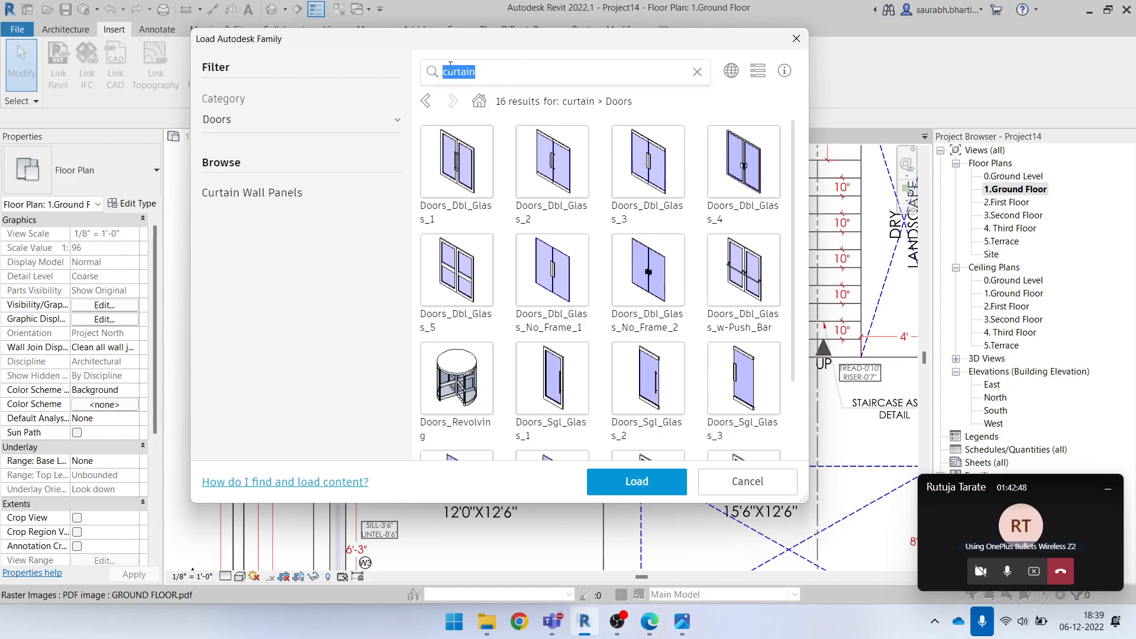
{"action": "key", "text": "BackSpace"}
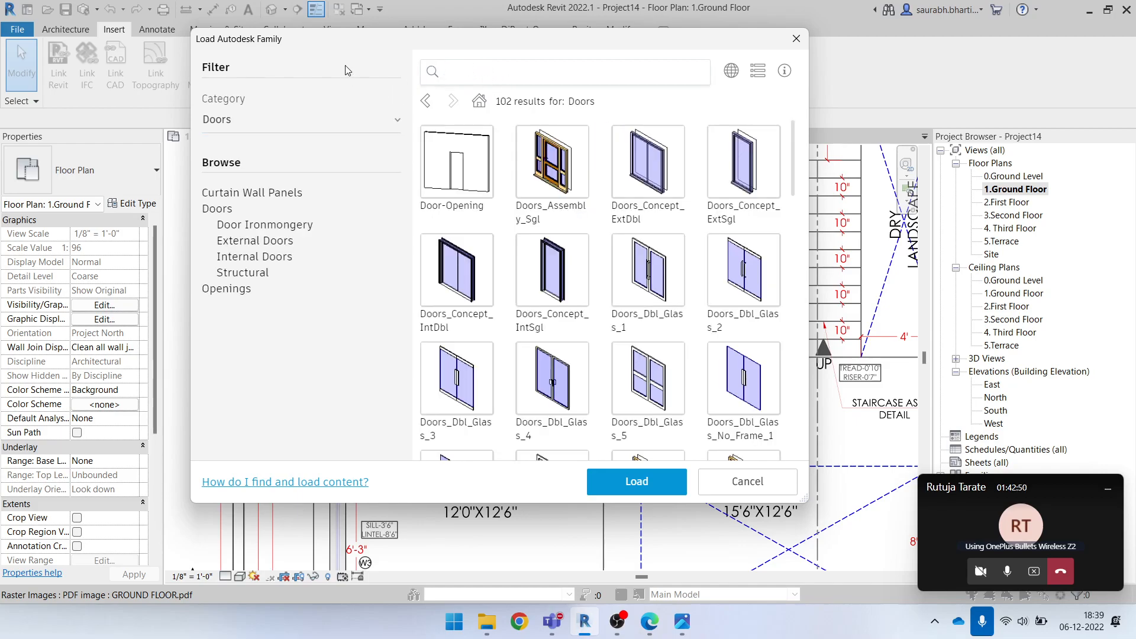
{"action": "left_click", "coordinate": [287, 127]}
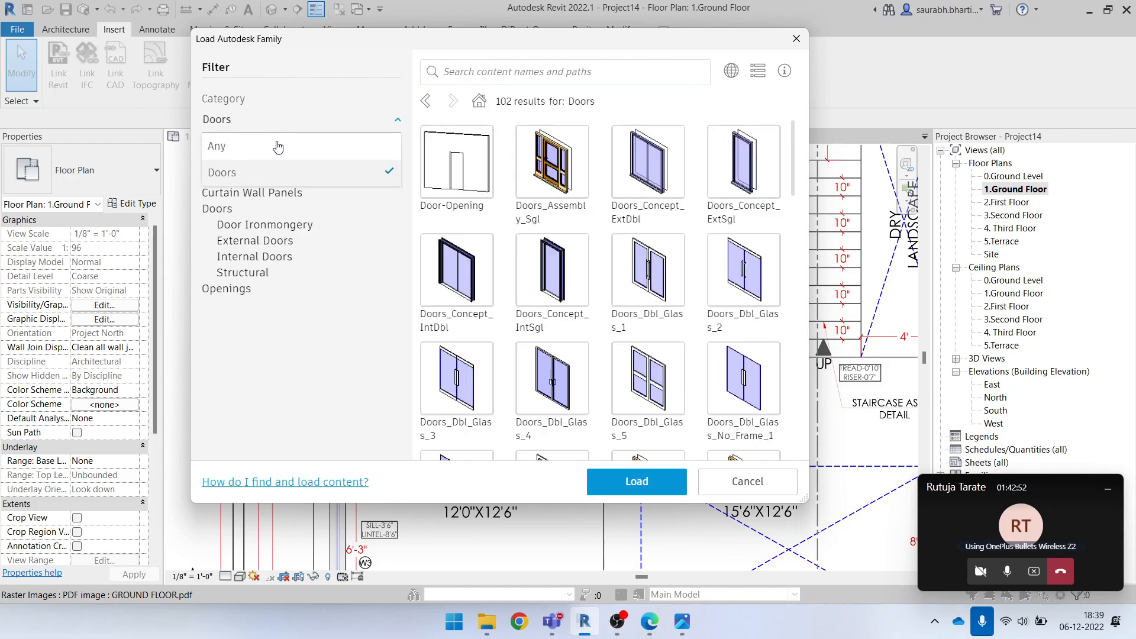
{"action": "left_click", "coordinate": [243, 172]}
Browse the available door families and load Doors_IntDbl_7 into the project
{"action": "scroll", "coordinate": [651, 234], "scroll_direction": "down", "scroll_amount": 5}
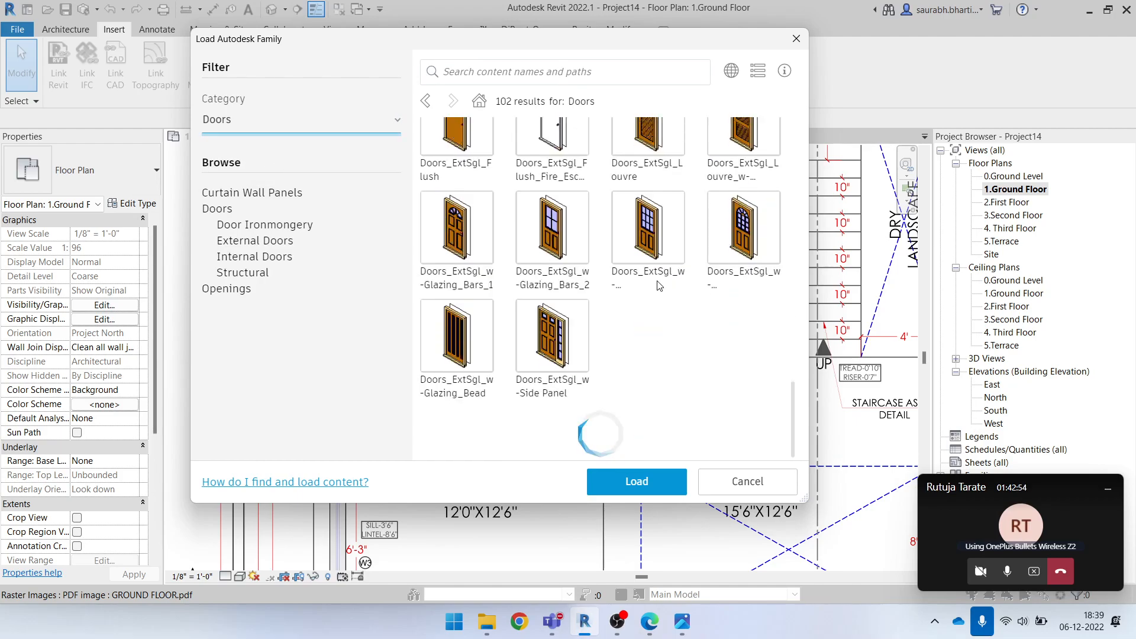
{"action": "left_click_drag", "start_coordinate": [793, 279], "coordinate": [744, 202]}
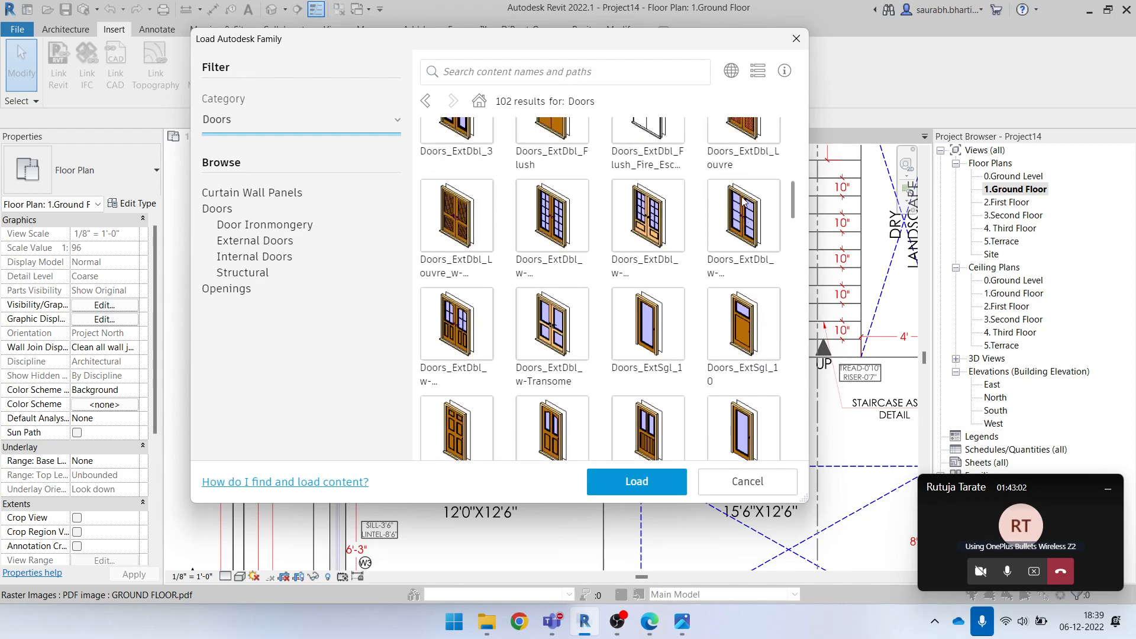
{"action": "scroll", "coordinate": [744, 201], "scroll_direction": "up", "scroll_amount": 3}
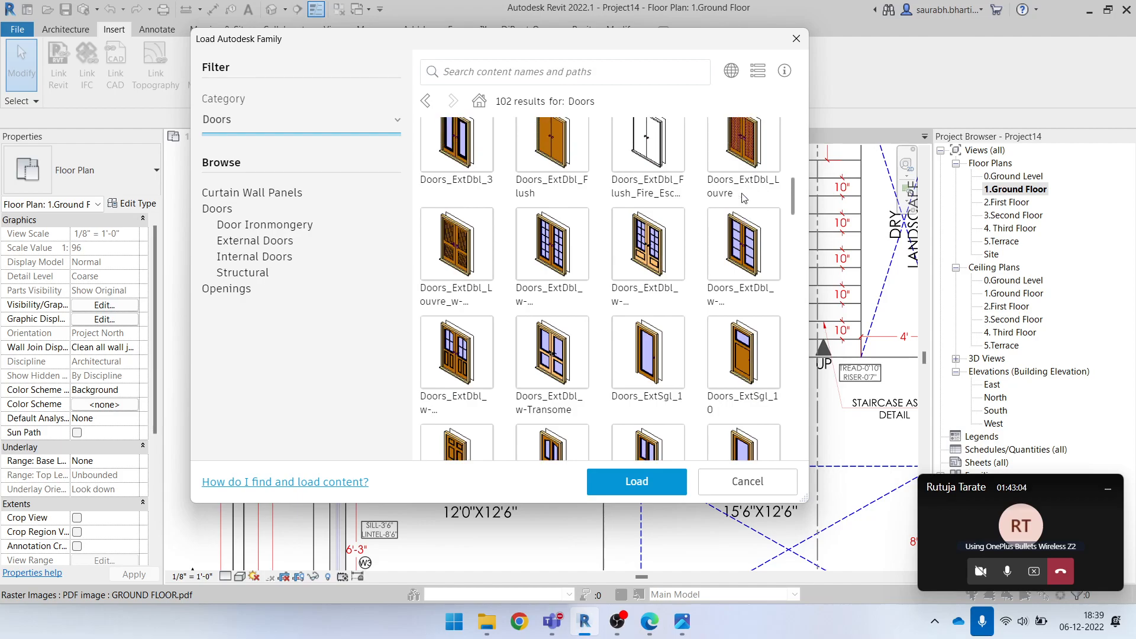
{"action": "scroll", "coordinate": [743, 196], "scroll_direction": "down", "scroll_amount": 5}
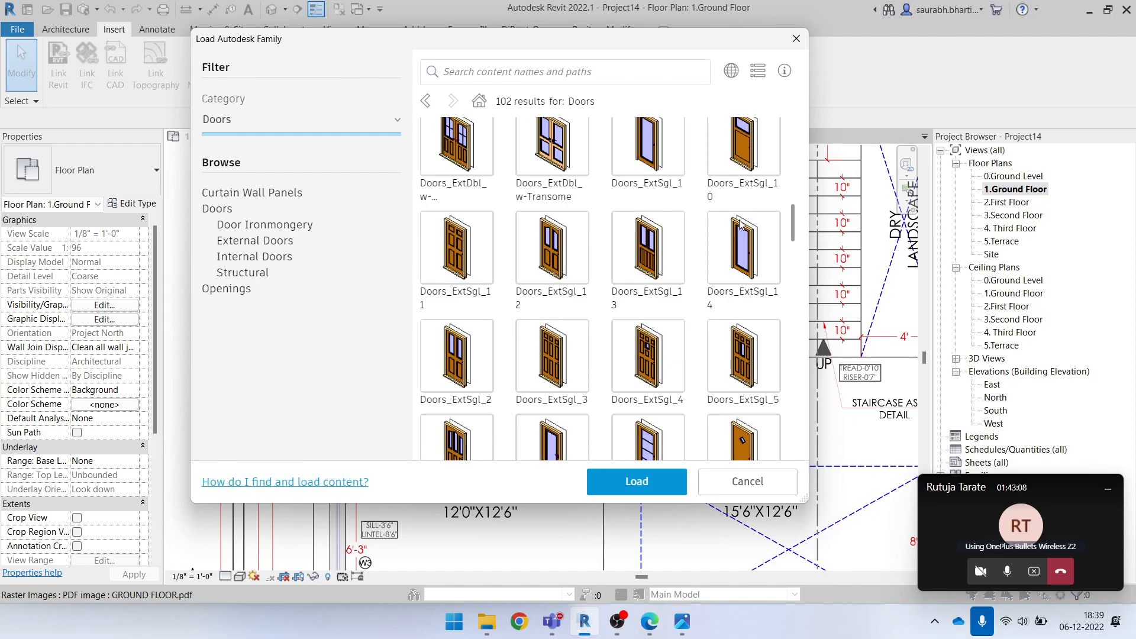
{"action": "scroll", "coordinate": [741, 222], "scroll_direction": "down", "scroll_amount": 10}
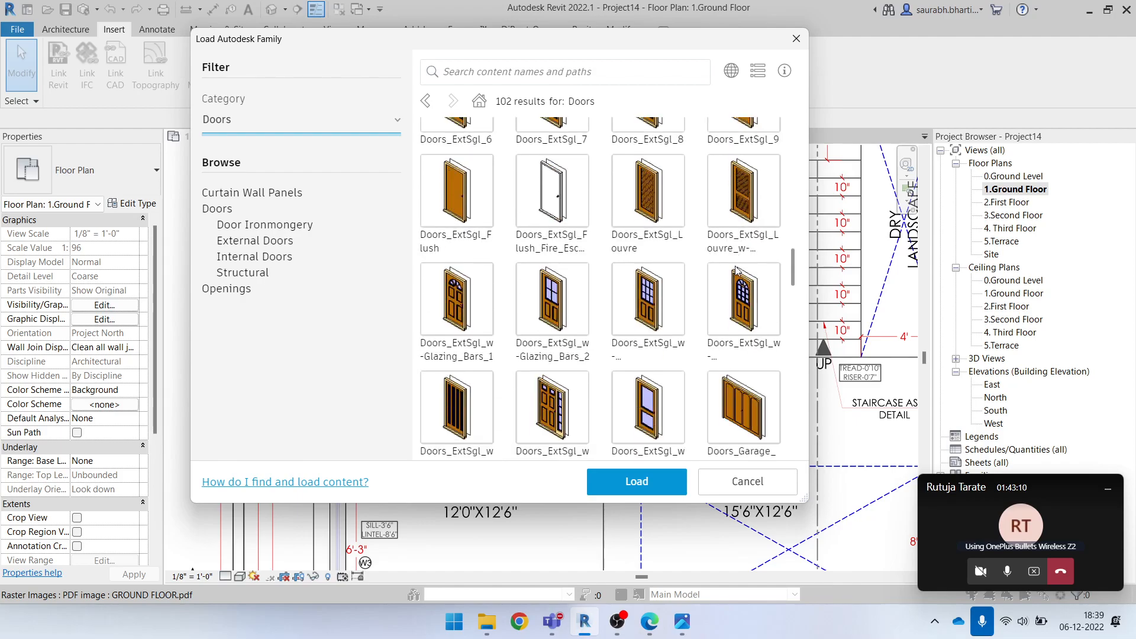
{"action": "scroll", "coordinate": [740, 301], "scroll_direction": "down", "scroll_amount": 10}
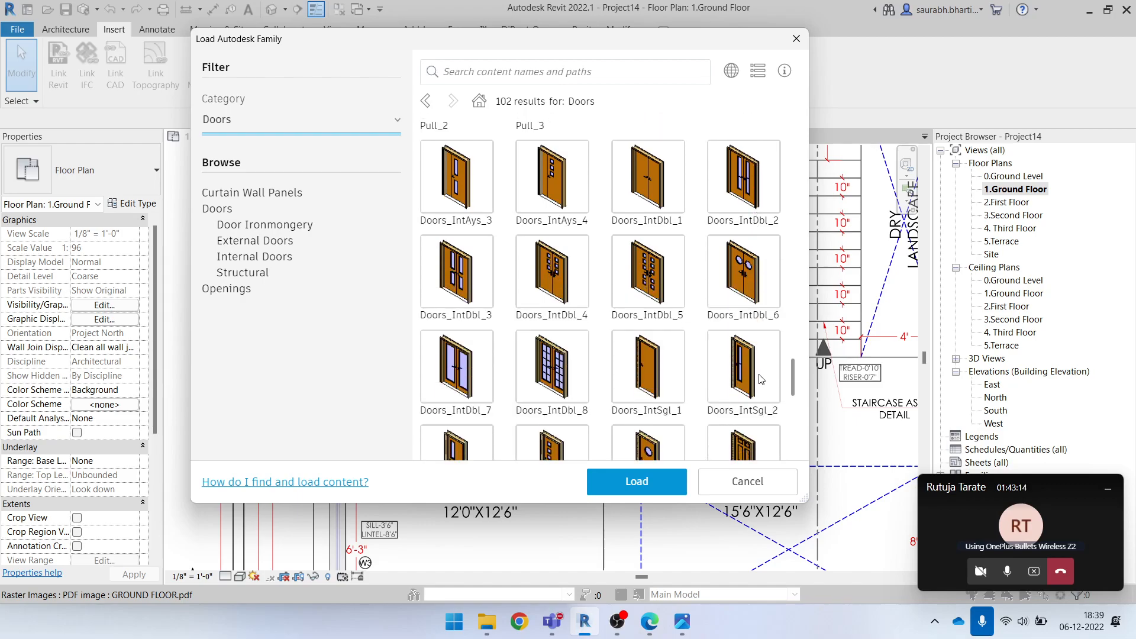
{"action": "scroll", "coordinate": [760, 376], "scroll_direction": "down", "scroll_amount": 3}
{"action": "scroll", "coordinate": [761, 383], "scroll_direction": "up", "scroll_amount": 1}
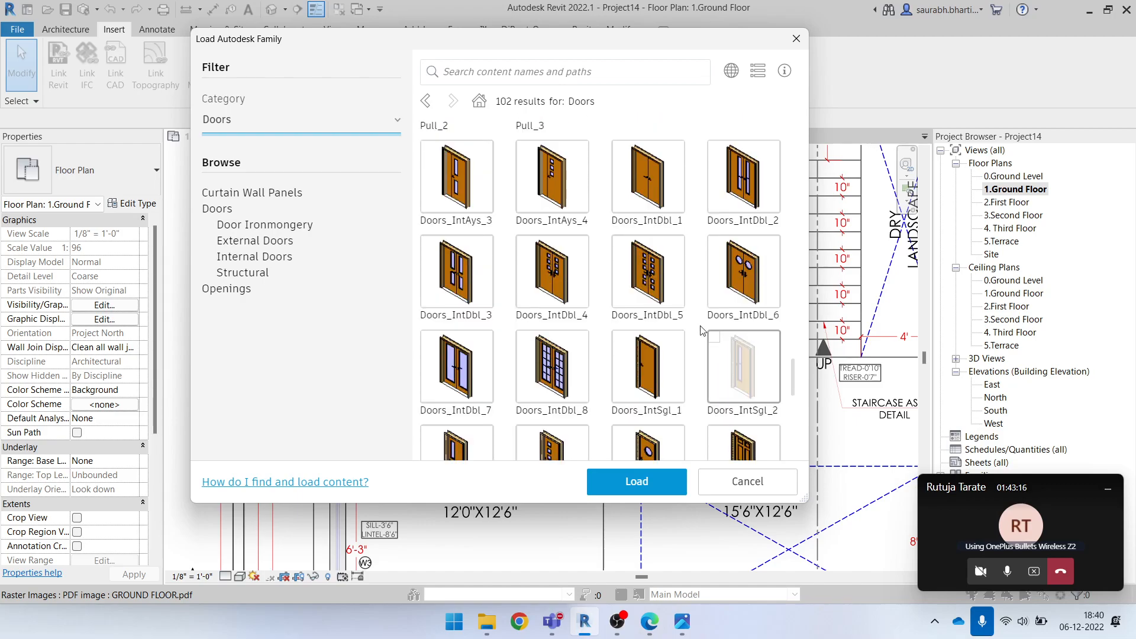
{"action": "left_click", "coordinate": [482, 371]}
{"action": "scroll", "coordinate": [567, 381], "scroll_direction": "down", "scroll_amount": 5}
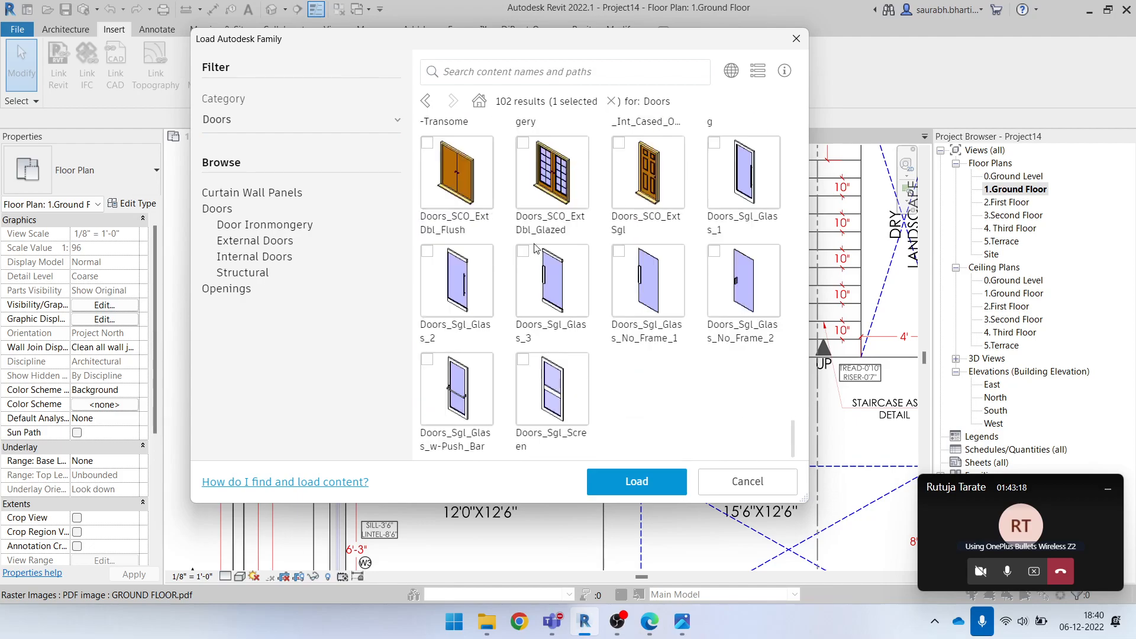
{"action": "left_click_drag", "start_coordinate": [796, 441], "coordinate": [795, 382]}
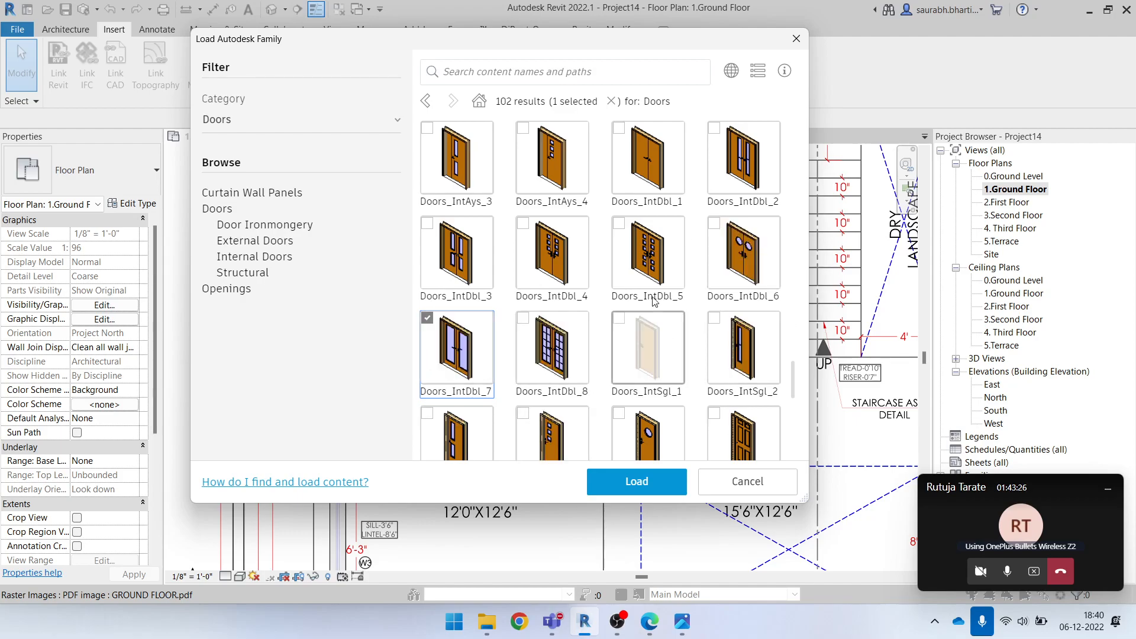
{"action": "left_click", "coordinate": [665, 481]}
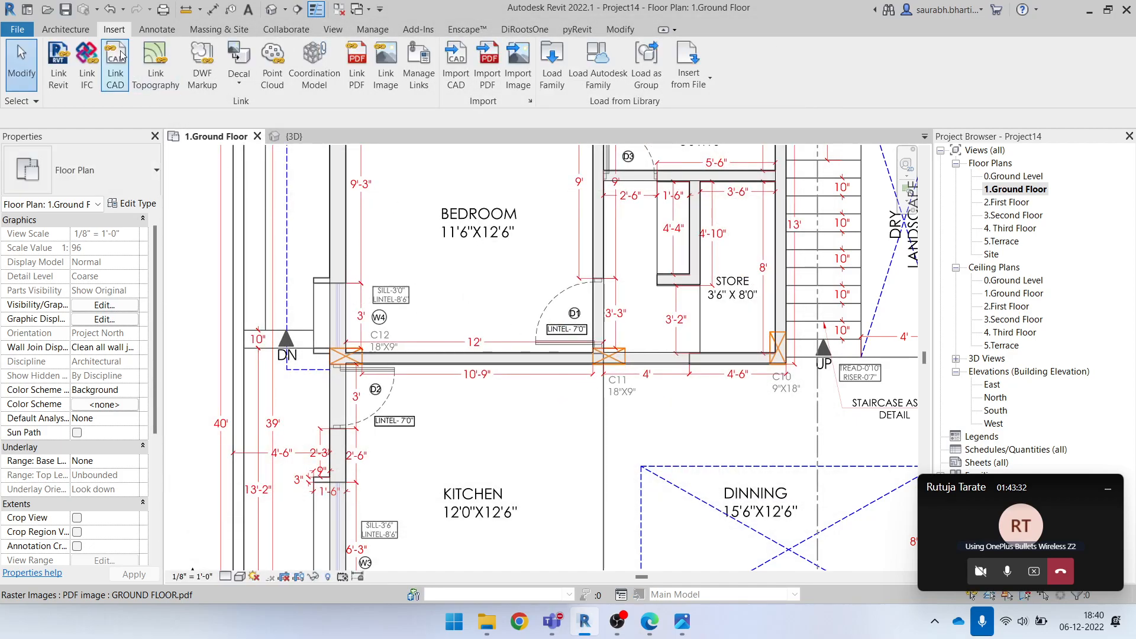
Check the loaded Doors_IntDbl_7 types among the doors available for placement, and leave the Door tool without placing one
{"action": "left_click", "coordinate": [88, 29]}
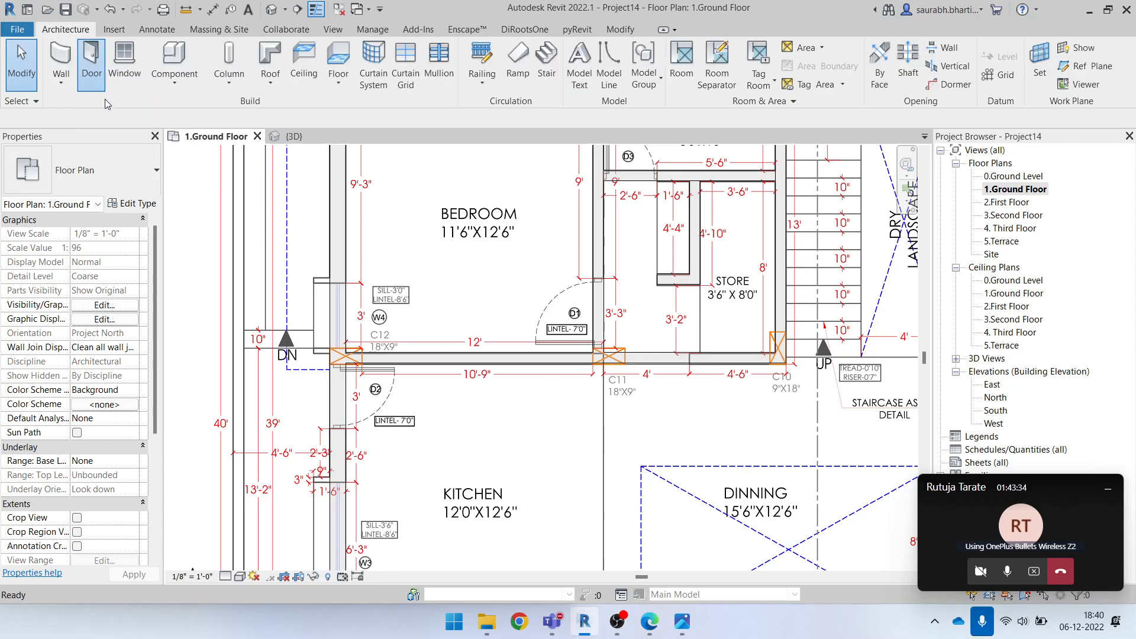
{"action": "left_click", "coordinate": [101, 90]}
{"action": "left_click", "coordinate": [84, 178]}
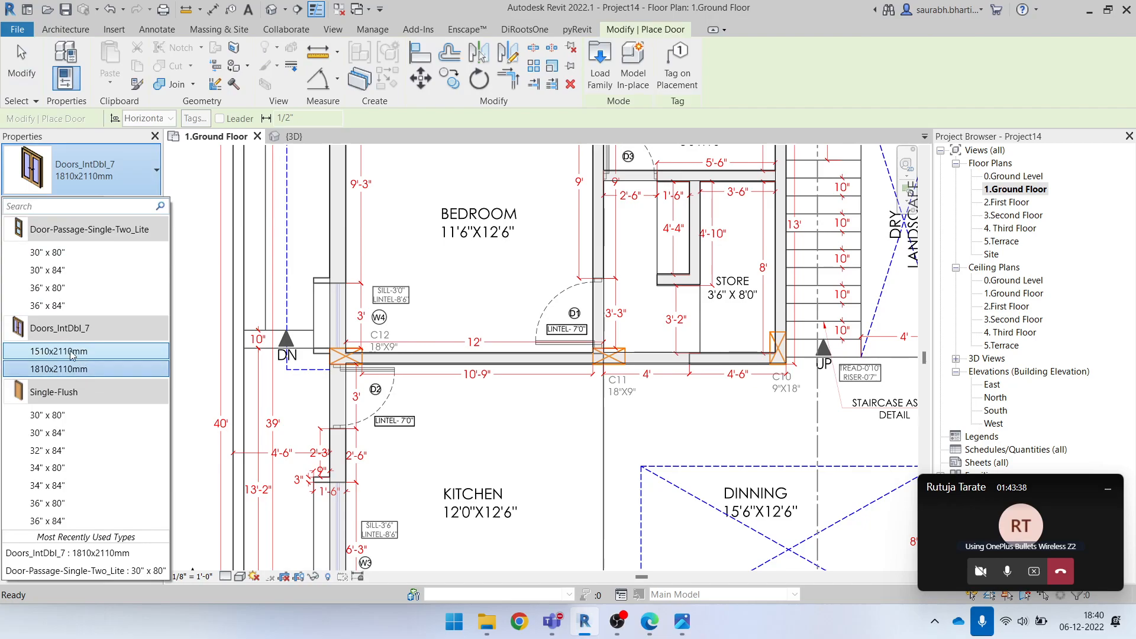
{"action": "mouse_move", "coordinate": [66, 353]}
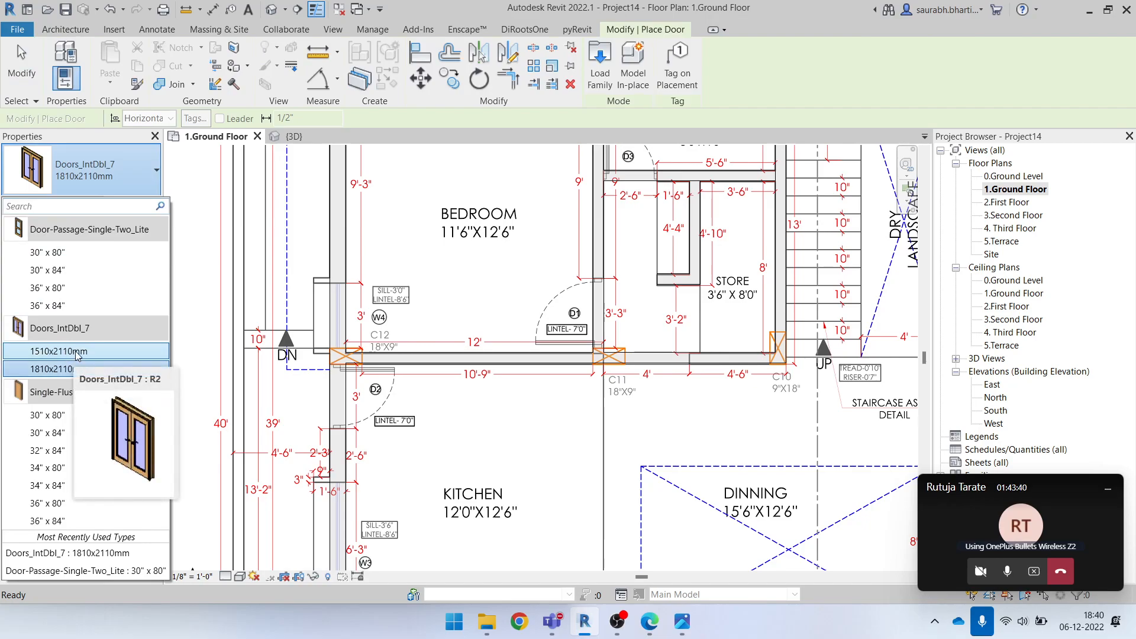
{"action": "left_click", "coordinate": [104, 178]}
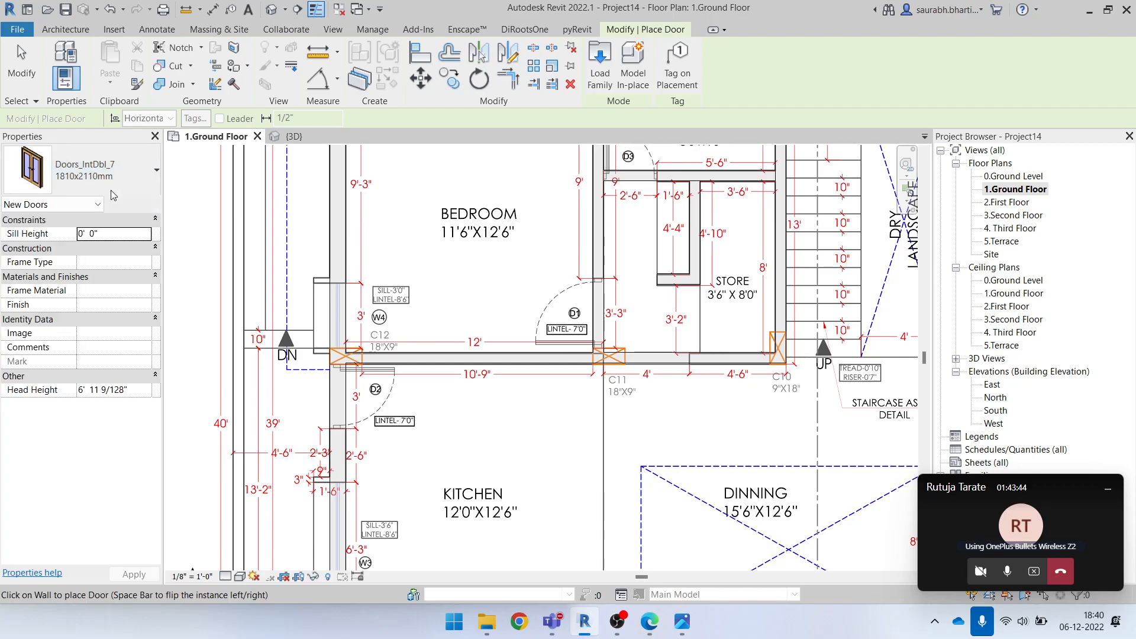
{"action": "key", "text": "Escape"}
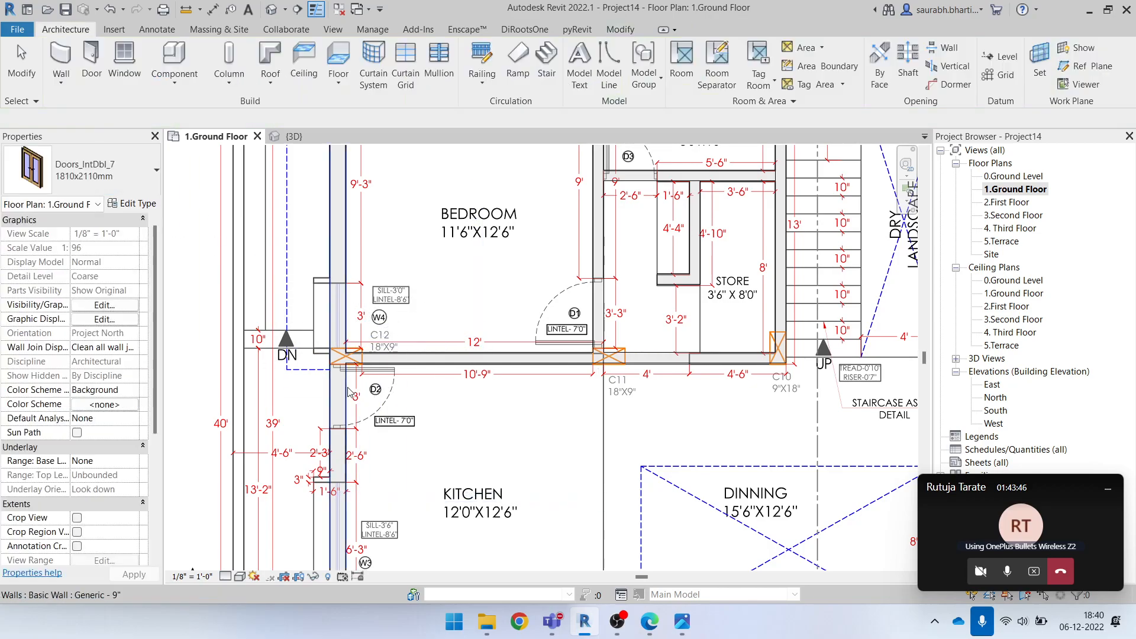
Place a Door-Passage-Single-Two_Lite 36" x 84" door in the kitchen wall at the underlay's D2 opening
{"action": "left_click", "coordinate": [105, 171]}
{"action": "left_click", "coordinate": [109, 188]}
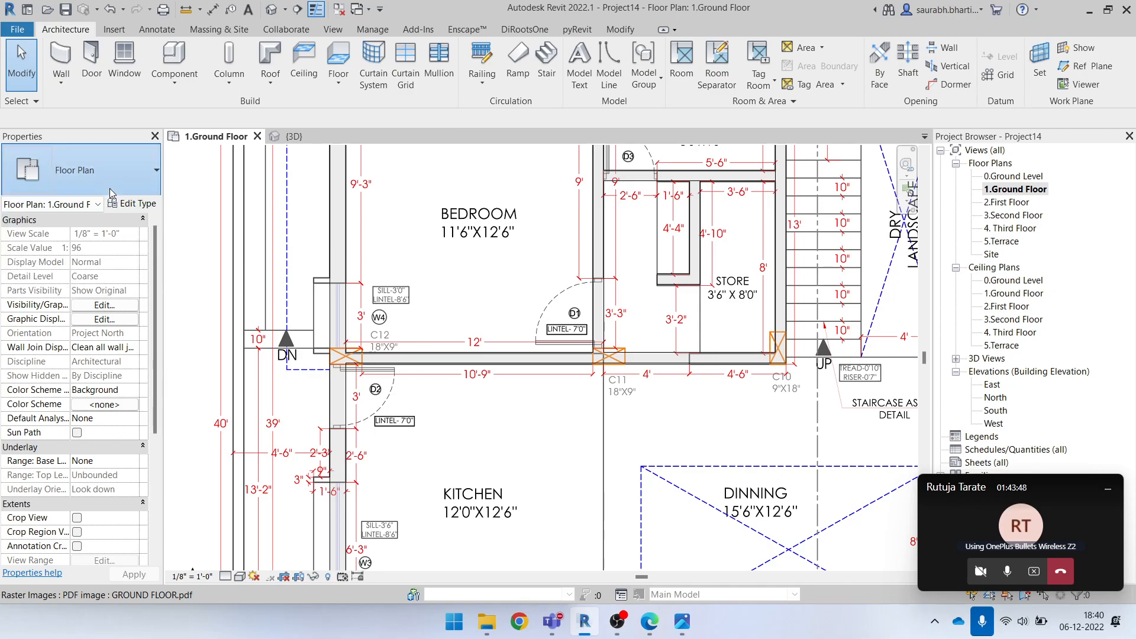
{"action": "left_click", "coordinate": [93, 73]}
{"action": "left_click", "coordinate": [100, 177]}
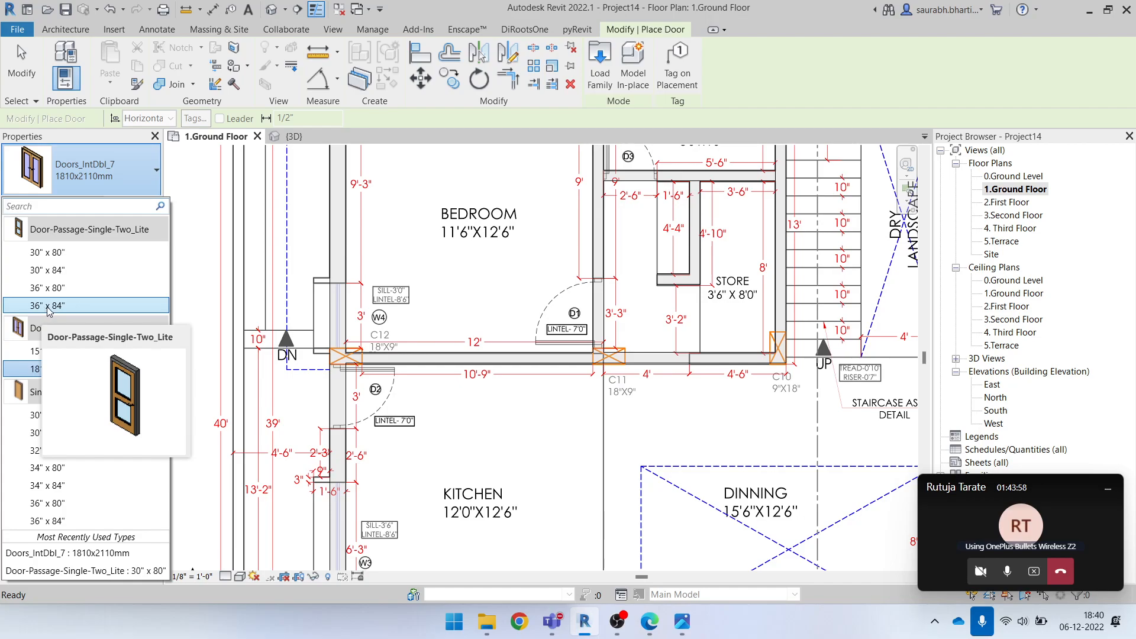
{"action": "left_click", "coordinate": [48, 307]}
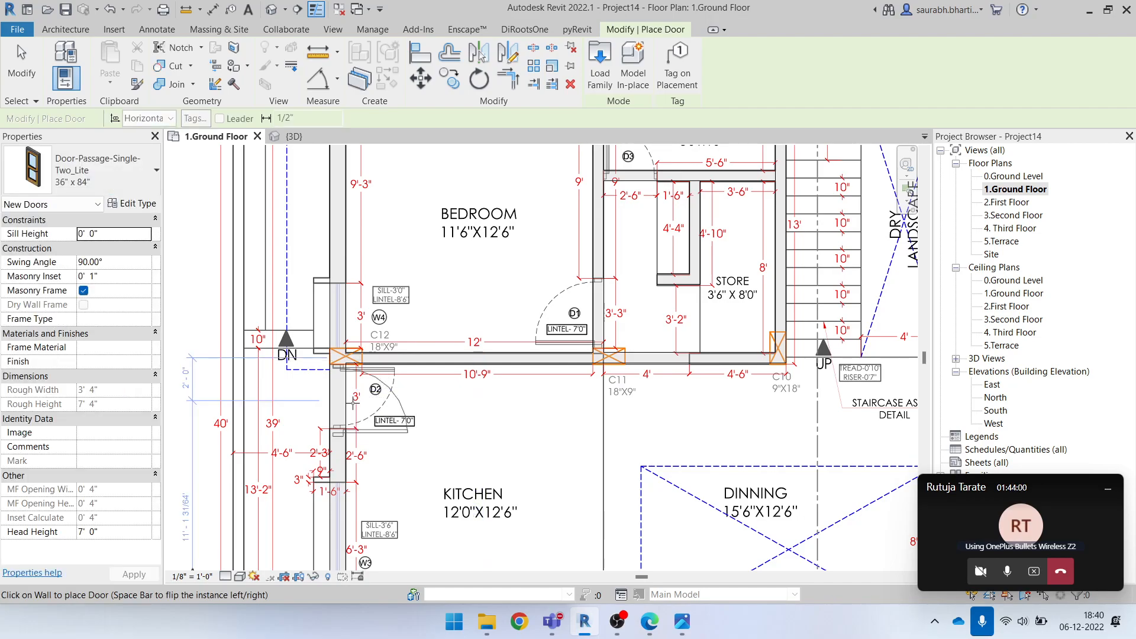
{"action": "scroll", "coordinate": [353, 402], "scroll_direction": "up", "scroll_amount": 3}
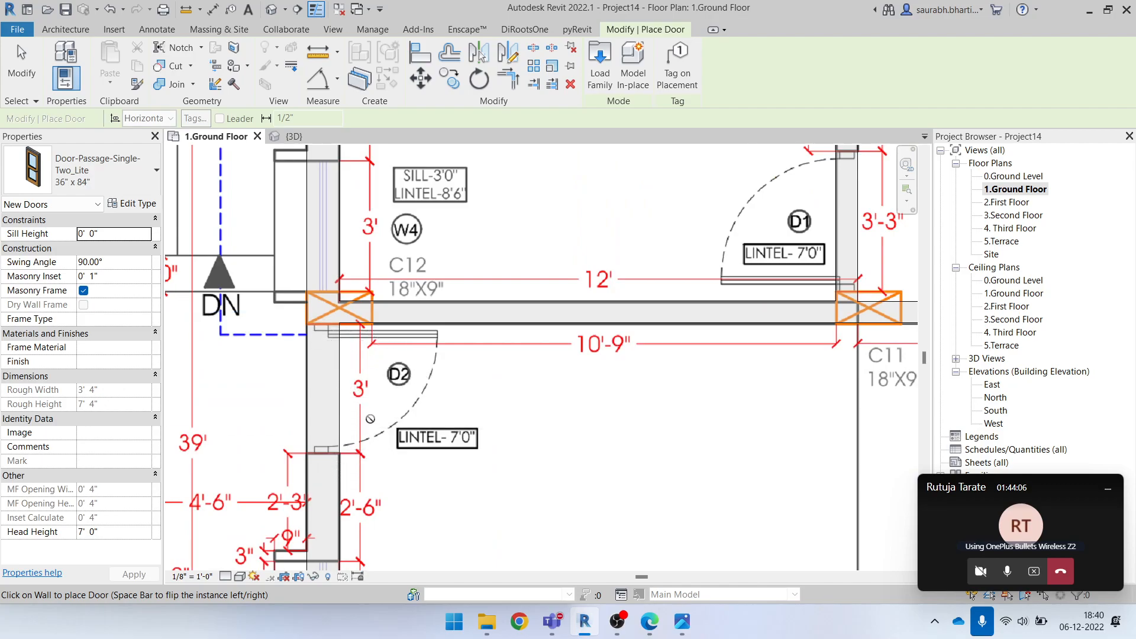
{"action": "left_click", "coordinate": [329, 393]}
{"action": "key", "text": "Escape"}
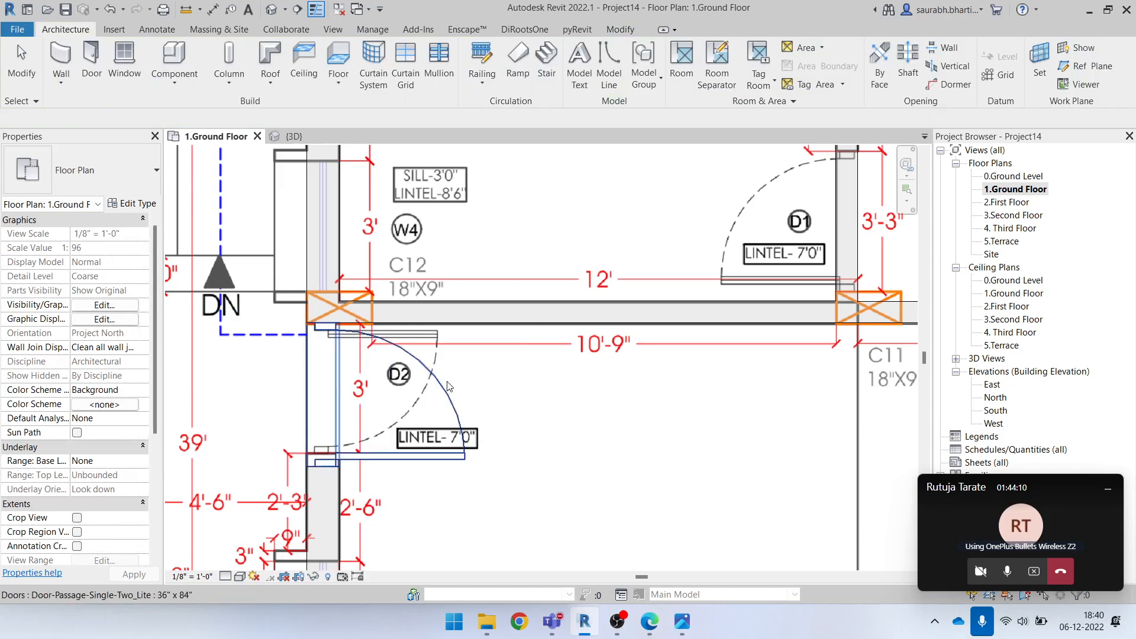
Select the placed D2 door and cycle it through its possible hinge sides and swing directions
{"action": "left_click", "coordinate": [444, 401]}
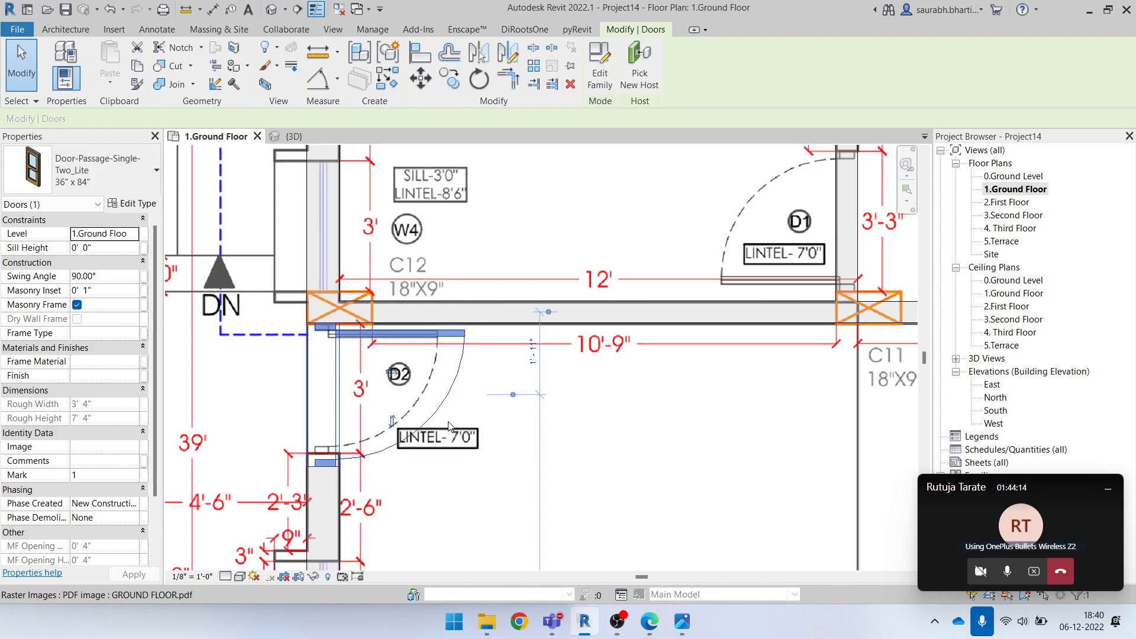
{"action": "key", "text": "space"}
{"action": "key", "text": "space"}
{"action": "key", "text": "space"}
{"action": "key", "text": "space"}
{"action": "key", "text": "space"}
{"action": "key", "text": "space"}
{"action": "key", "text": "space"}
{"action": "key", "text": "space"}
{"action": "key", "text": "space"}
{"action": "key", "text": "space"}
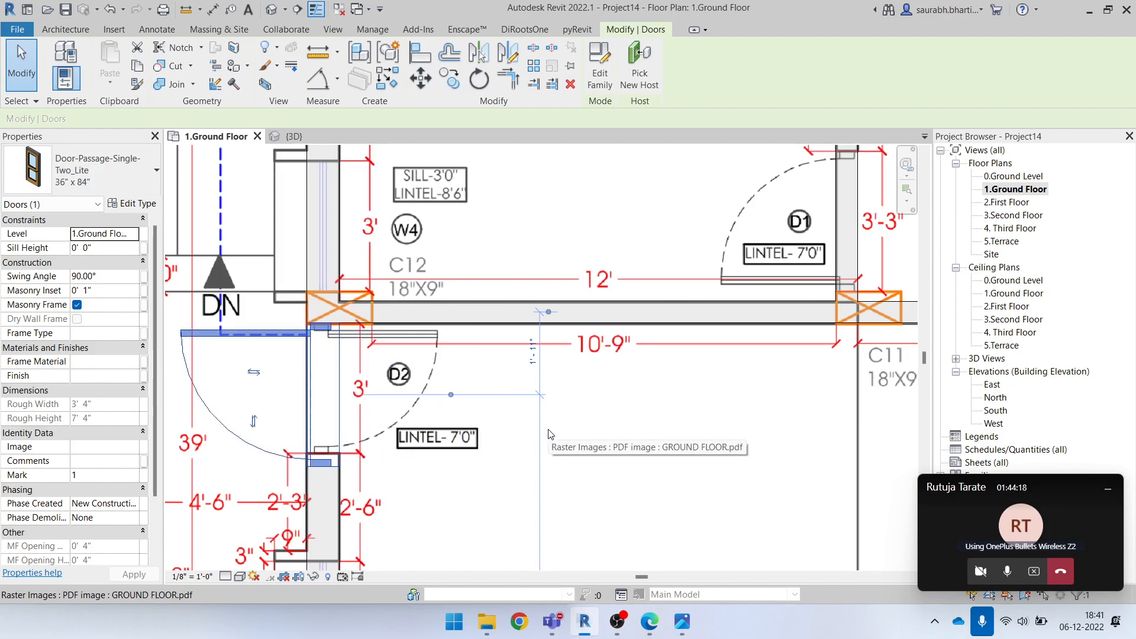
{"action": "key", "text": "space"}
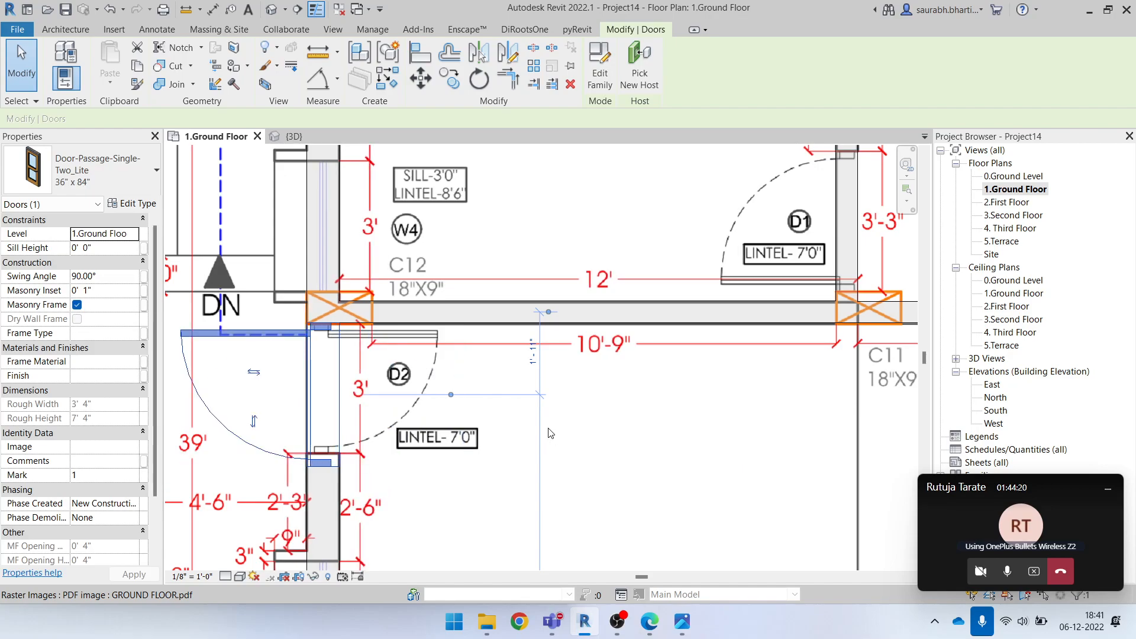
{"action": "key", "text": "space"}
Try the D2 door's flip controls, switching its hinge side and its facing between the kitchen and the exterior
{"action": "left_click", "coordinate": [254, 423]}
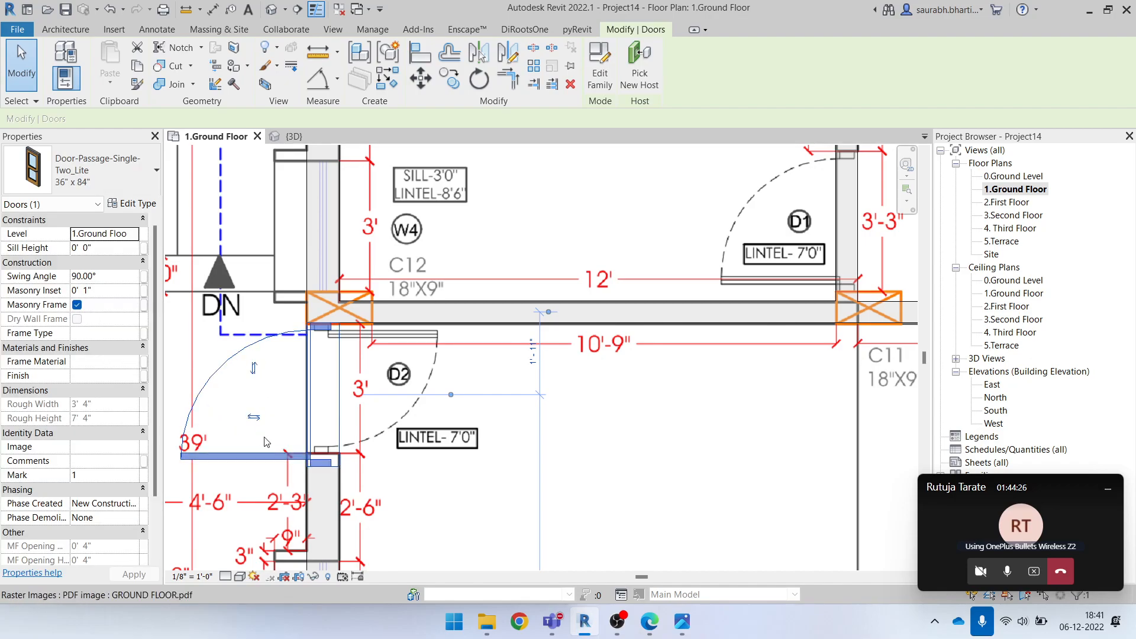
{"action": "left_click", "coordinate": [255, 421]}
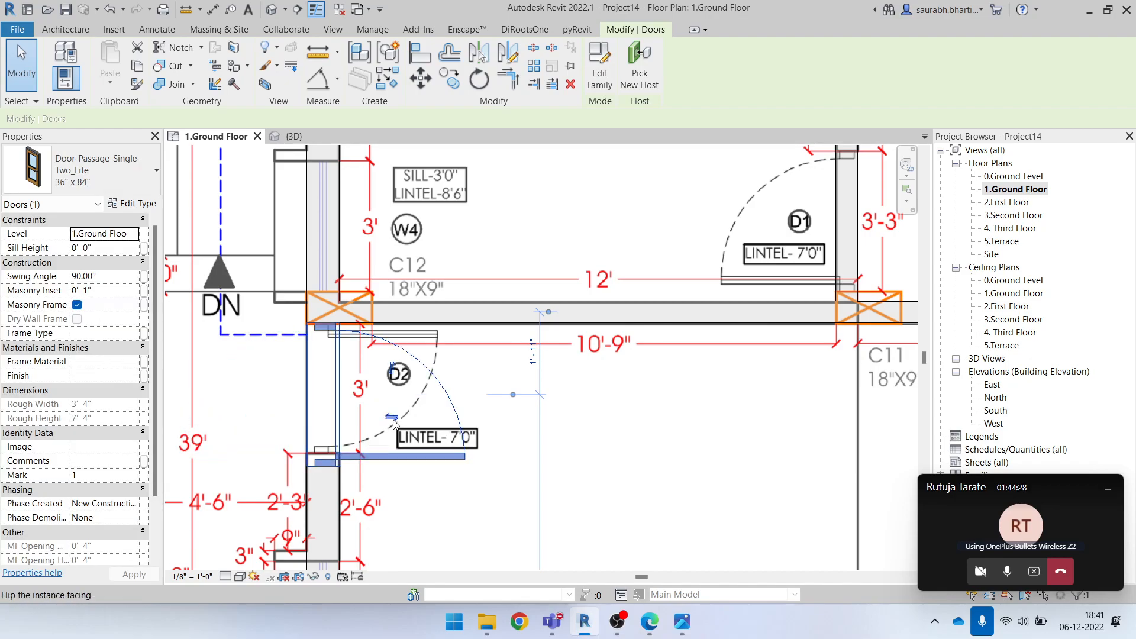
{"action": "left_click", "coordinate": [393, 422]}
{"action": "left_click", "coordinate": [254, 421]}
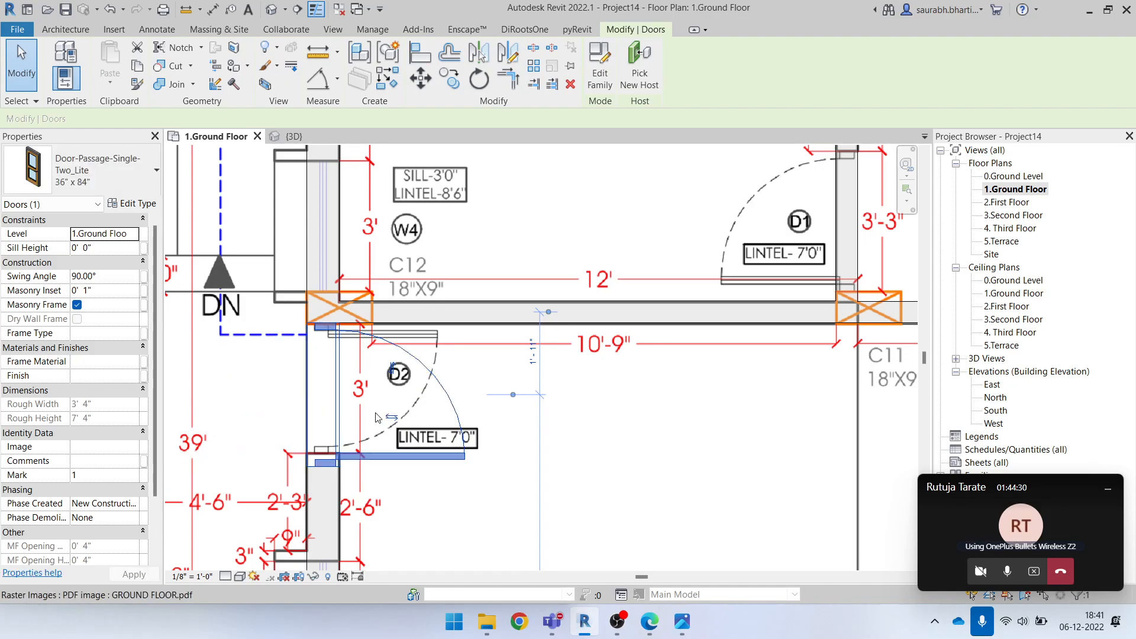
{"action": "left_click", "coordinate": [393, 371]}
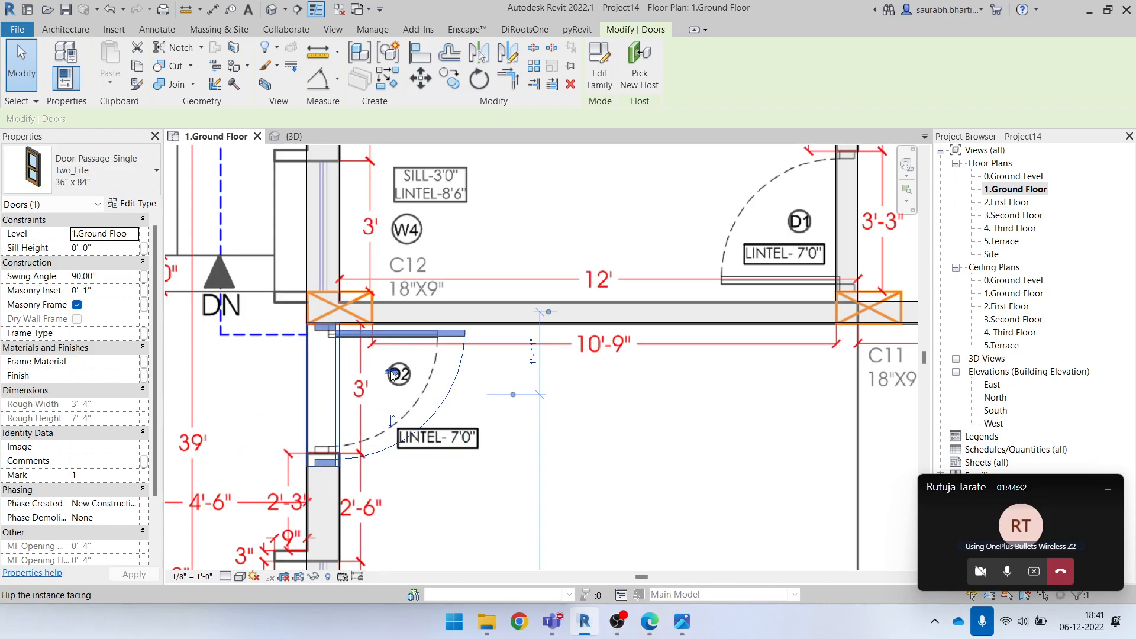
{"action": "left_click", "coordinate": [393, 373]}
{"action": "left_click", "coordinate": [254, 421]}
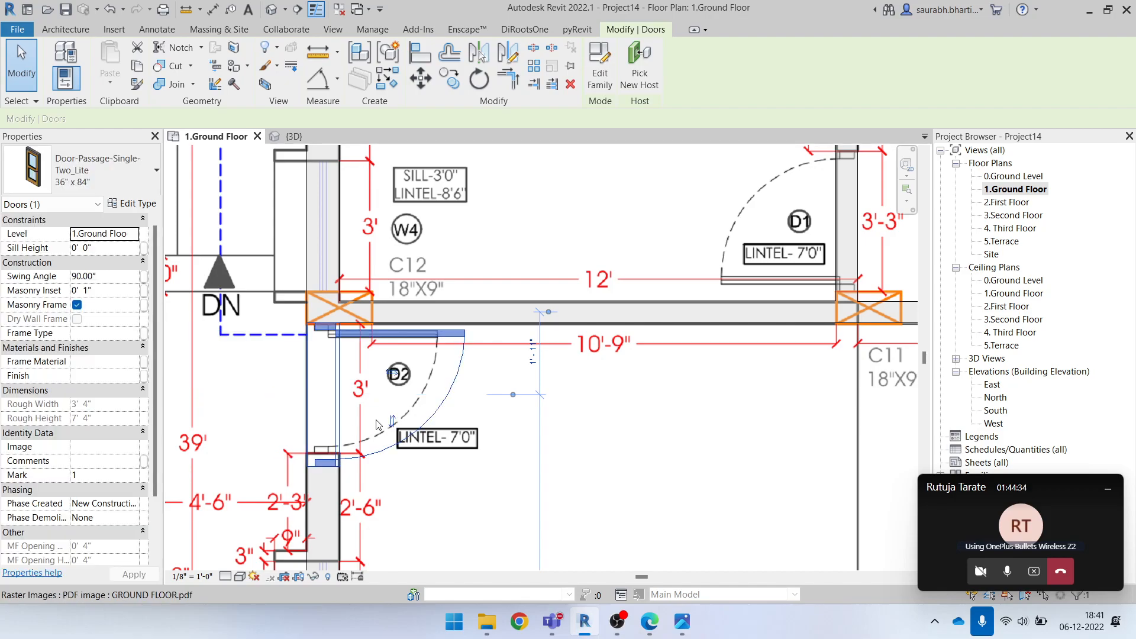
{"action": "left_click", "coordinate": [393, 424]}
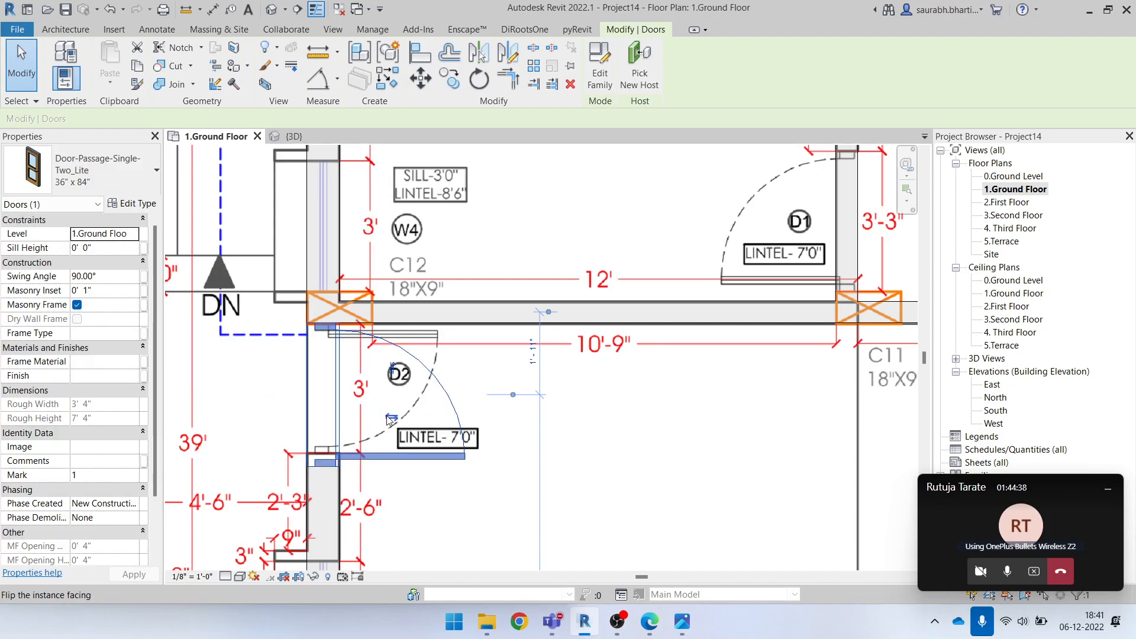
{"action": "left_click", "coordinate": [391, 419]}
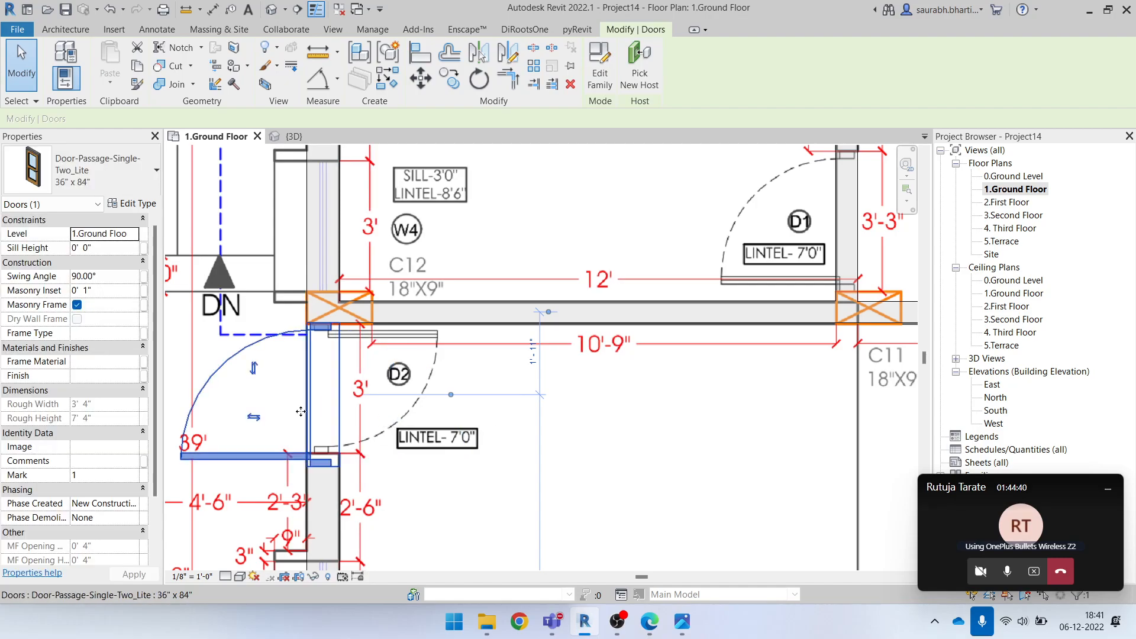
Cycle the D2 door's orientation until it swings into the kitchen with its leaf beside the upper wall, matching the underlay
{"action": "key", "text": "space"}
{"action": "key", "text": "space"}
{"action": "key", "text": "space"}
{"action": "key", "text": "space"}
{"action": "key", "text": "space"}
{"action": "key", "text": "space"}
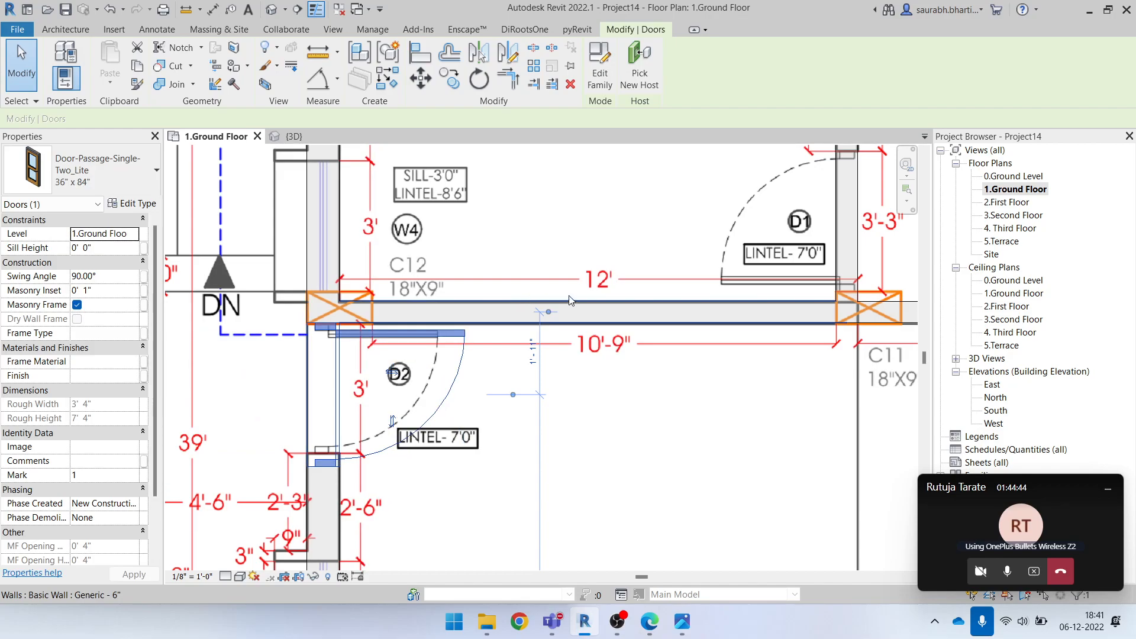
Change the D2 door to the 30" x 84" type and shift it up to fit the underlay's opening
{"action": "scroll", "coordinate": [529, 286], "scroll_direction": "down", "scroll_amount": 3}
{"action": "scroll", "coordinate": [473, 347], "scroll_direction": "up", "scroll_amount": 2}
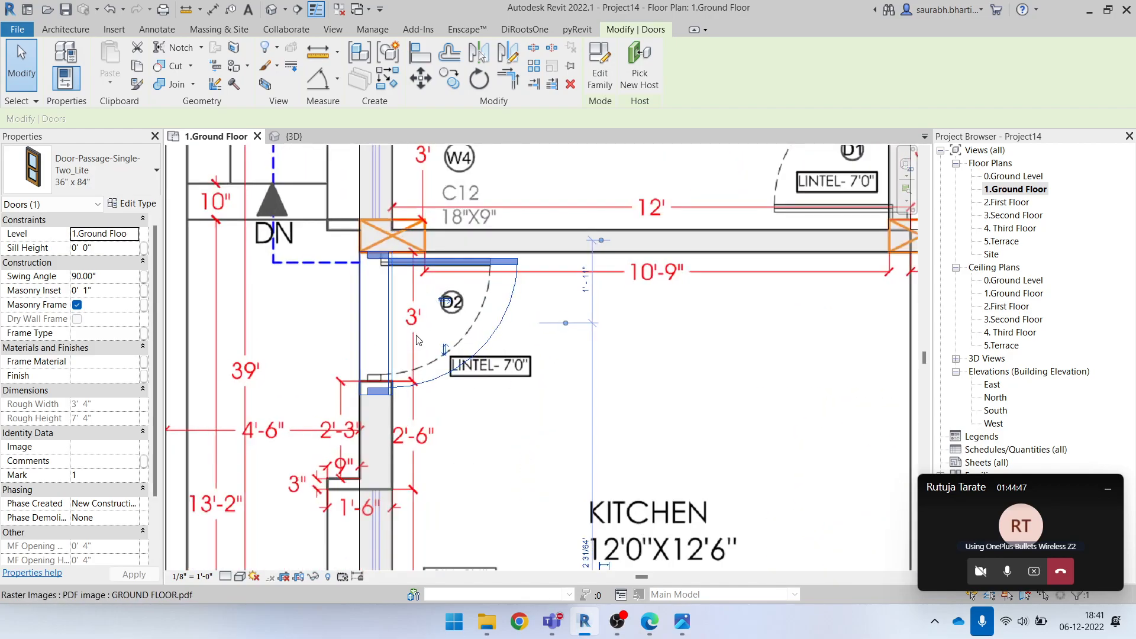
{"action": "left_click", "coordinate": [100, 177]}
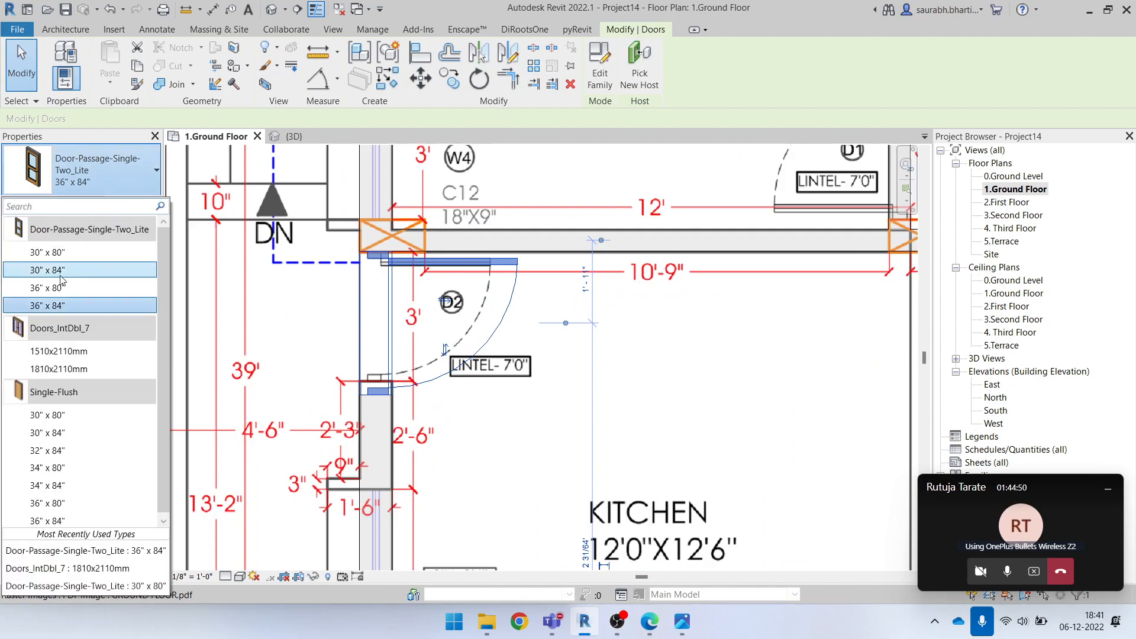
{"action": "left_click", "coordinate": [51, 272]}
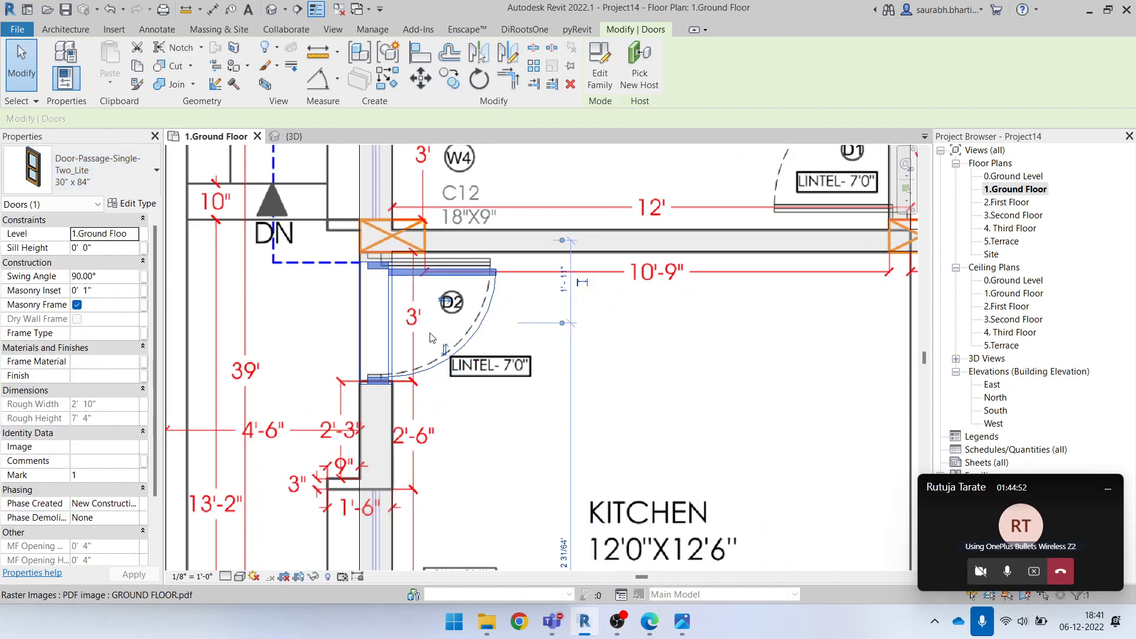
{"action": "scroll", "coordinate": [405, 307], "scroll_direction": "up", "scroll_amount": 1}
{"action": "key", "text": "Escape"}
{"action": "left_click", "coordinate": [386, 259]}
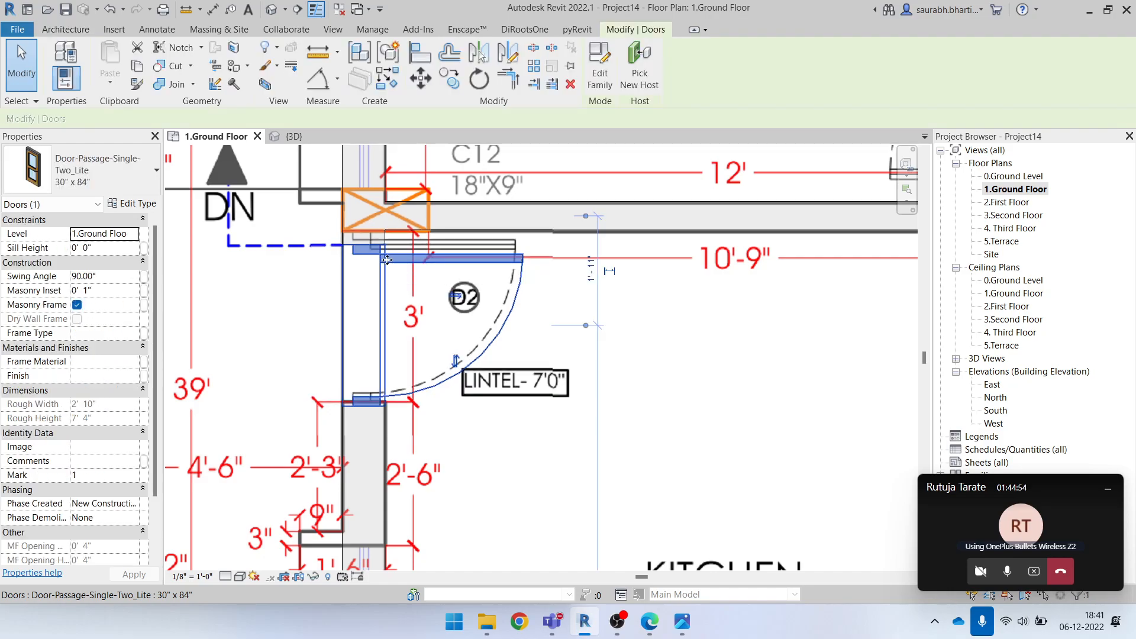
{"action": "scroll", "coordinate": [392, 254], "scroll_direction": "up", "scroll_amount": 1}
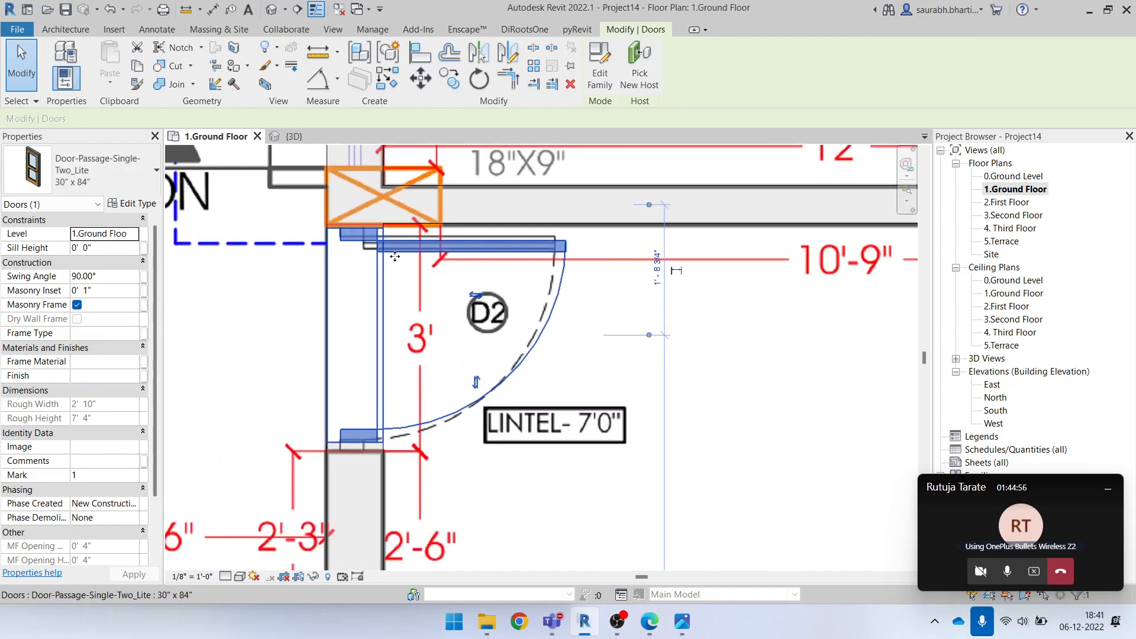
Change the D2 door to the 36" x 80" type and nudge it down clear of the wall above
{"action": "left_click", "coordinate": [97, 181]}
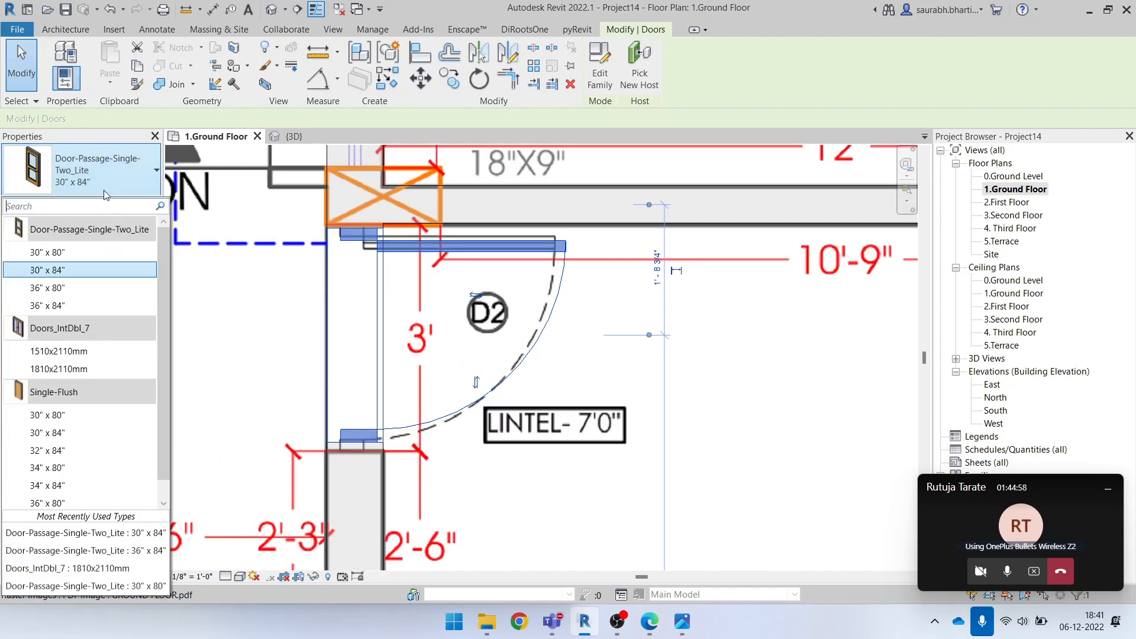
{"action": "left_click", "coordinate": [190, 314]}
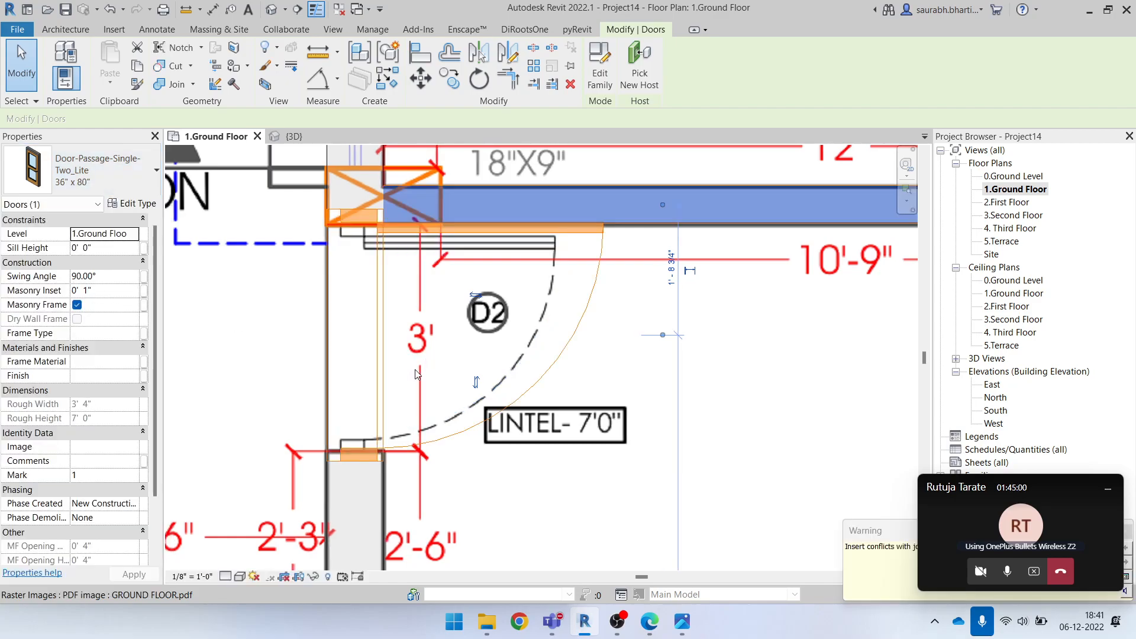
{"action": "key", "text": "Escape"}
{"action": "scroll", "coordinate": [503, 315], "scroll_direction": "down", "scroll_amount": 1}
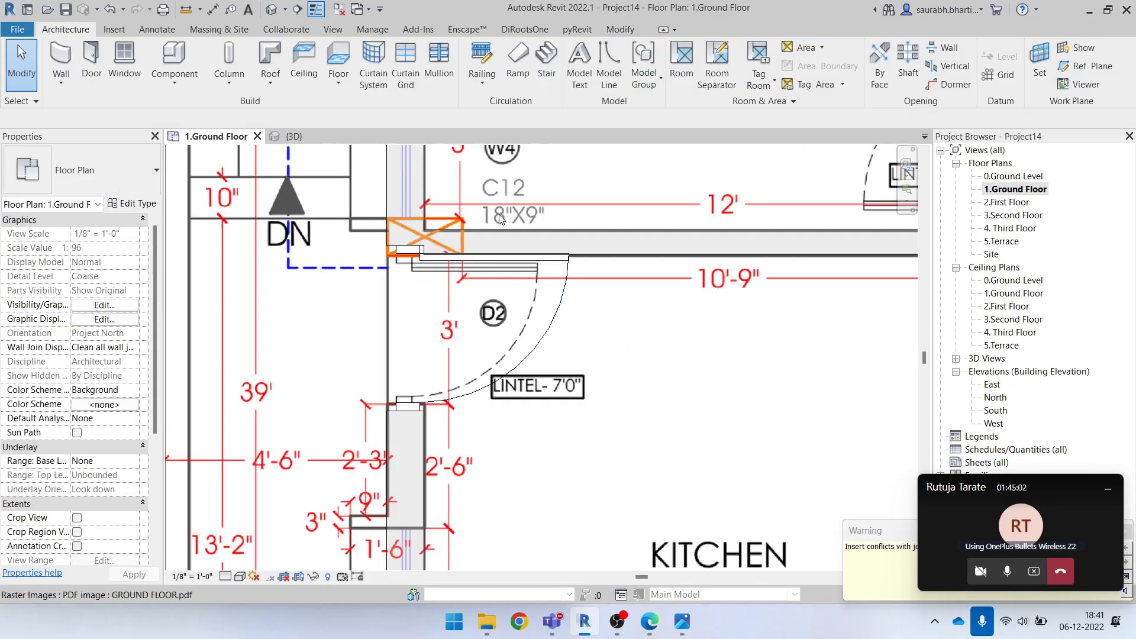
{"action": "left_click", "coordinate": [512, 268]}
{"action": "scroll", "coordinate": [533, 276], "scroll_direction": "up", "scroll_amount": 2}
{"action": "key", "text": "Escape"}
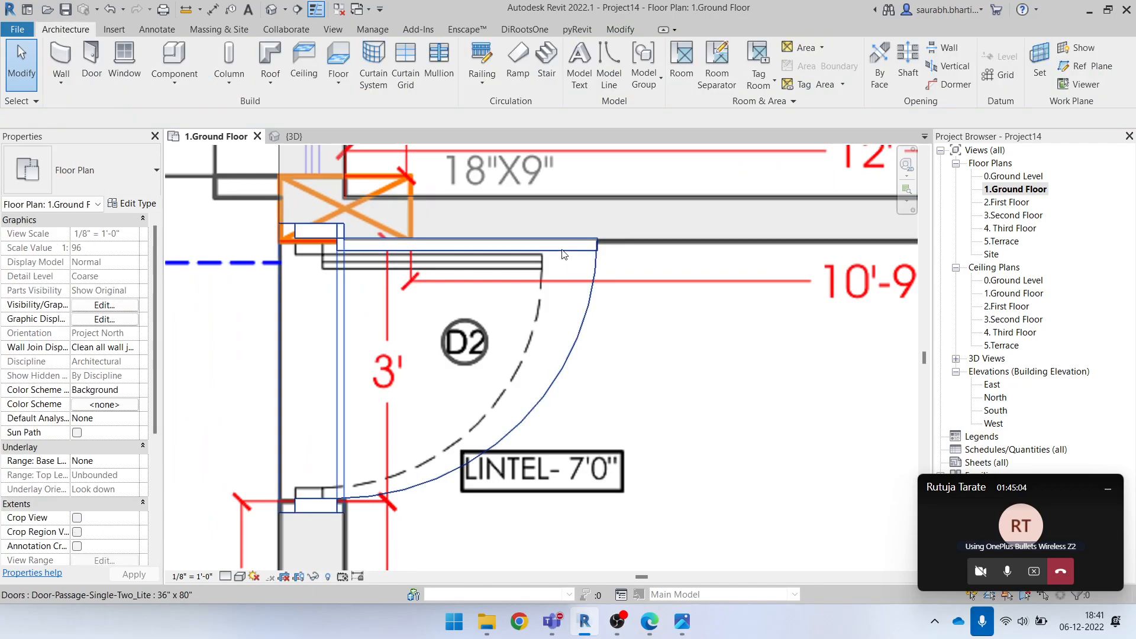
{"action": "left_click", "coordinate": [505, 251]}
{"action": "key", "text": "Down"}
{"action": "key", "text": "Down"}
{"action": "key", "text": "Down"}
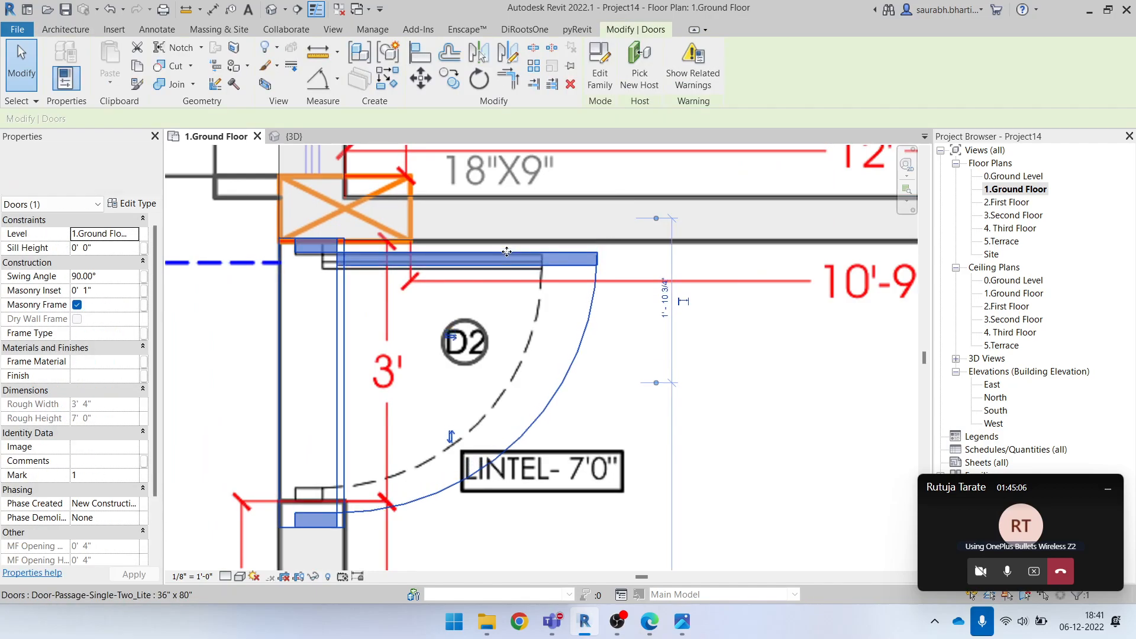
Change the D2 door to the 30" x 80" type and nudge it up toward column C12
{"action": "left_click", "coordinate": [83, 171]}
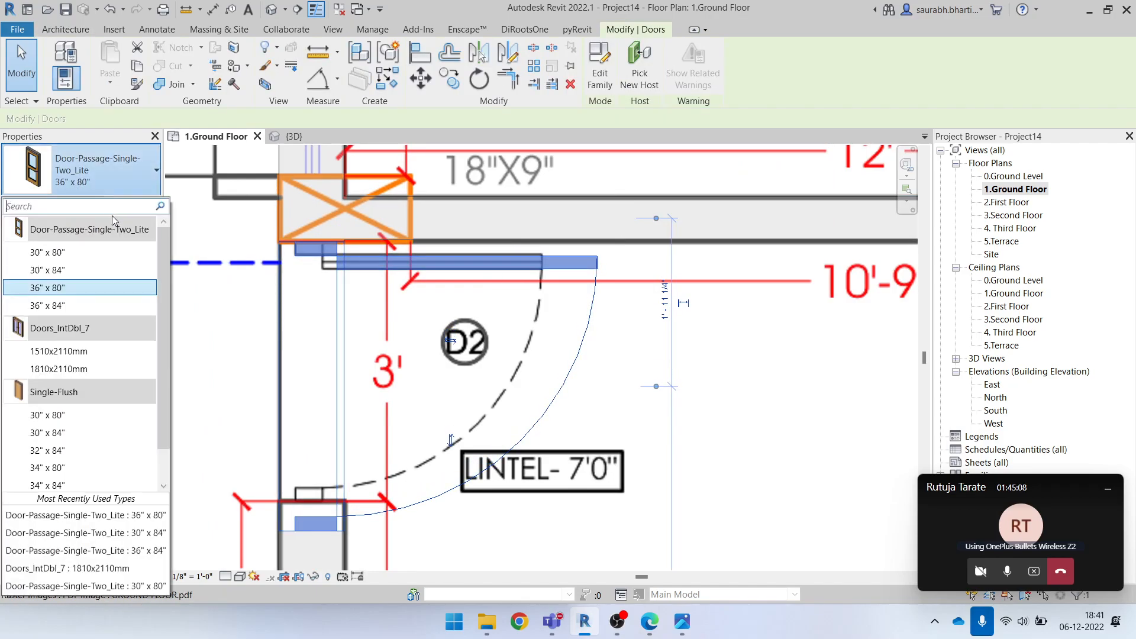
{"action": "left_click", "coordinate": [80, 257]}
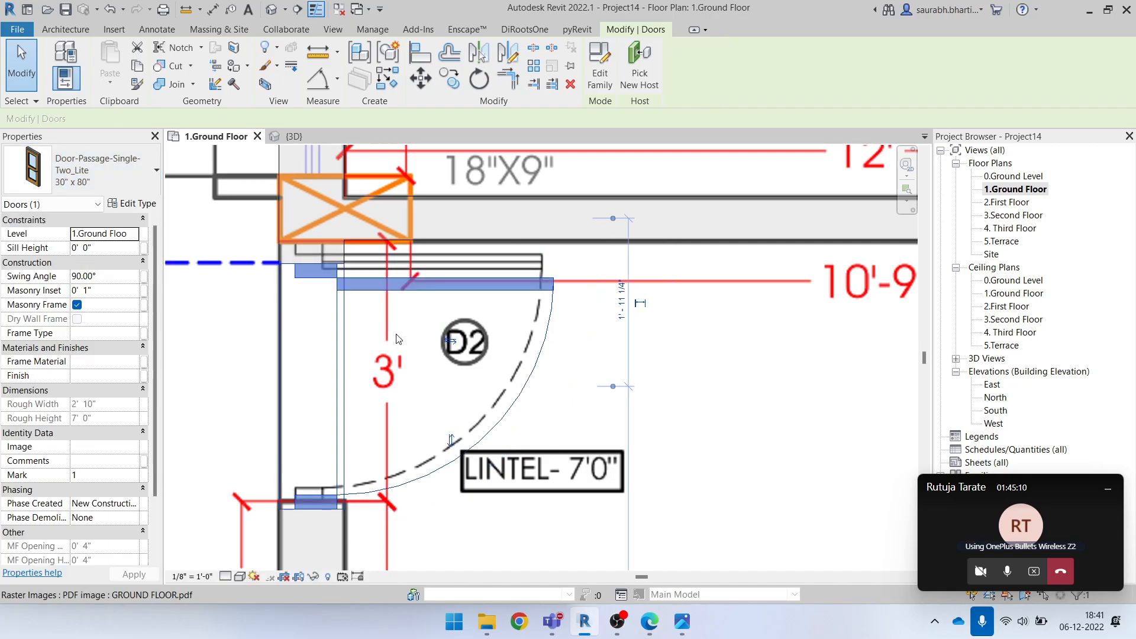
{"action": "scroll", "coordinate": [323, 281], "scroll_direction": "up", "scroll_amount": 2}
{"action": "key", "text": "Up"}
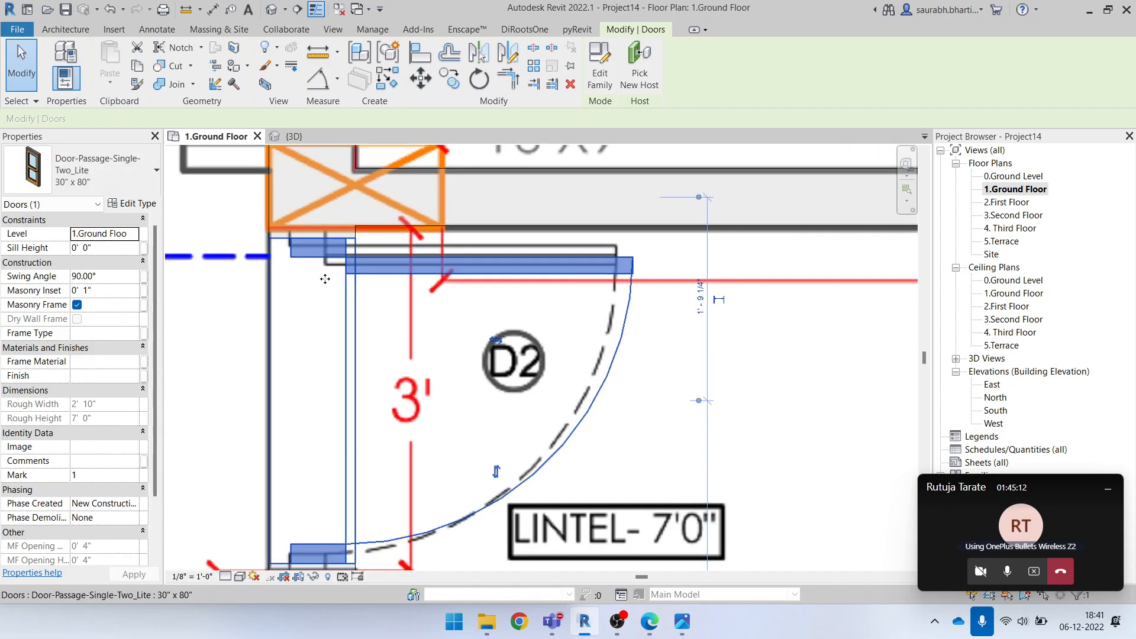
{"action": "scroll", "coordinate": [325, 279], "scroll_direction": "down", "scroll_amount": 1}
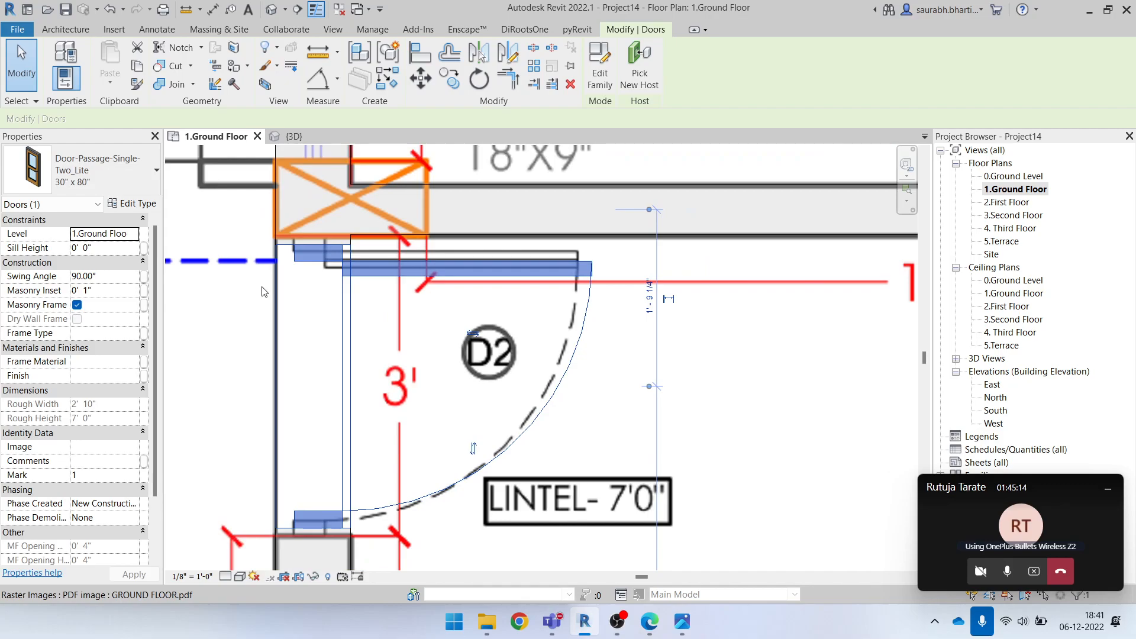
Set the D2 door to the 36" x 84" type, nudge it down clear of the wall above, and deselect it
{"action": "left_click", "coordinate": [152, 177]}
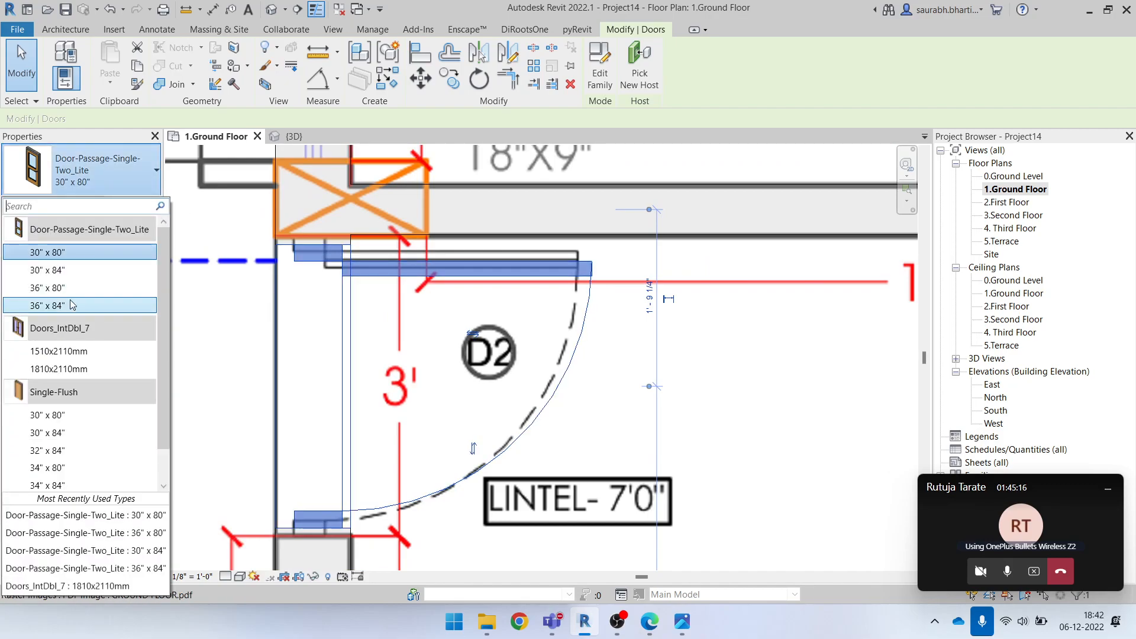
{"action": "left_click", "coordinate": [89, 310]}
{"action": "scroll", "coordinate": [429, 314], "scroll_direction": "down", "scroll_amount": 1}
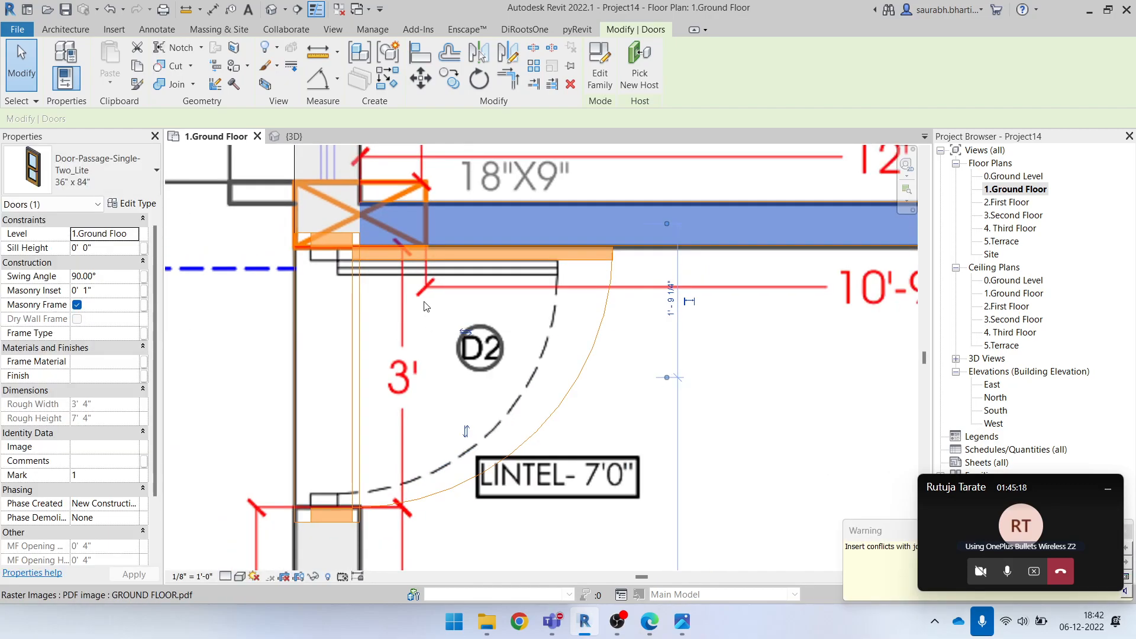
{"action": "key", "text": "Escape"}
{"action": "scroll", "coordinate": [424, 307], "scroll_direction": "down", "scroll_amount": 1}
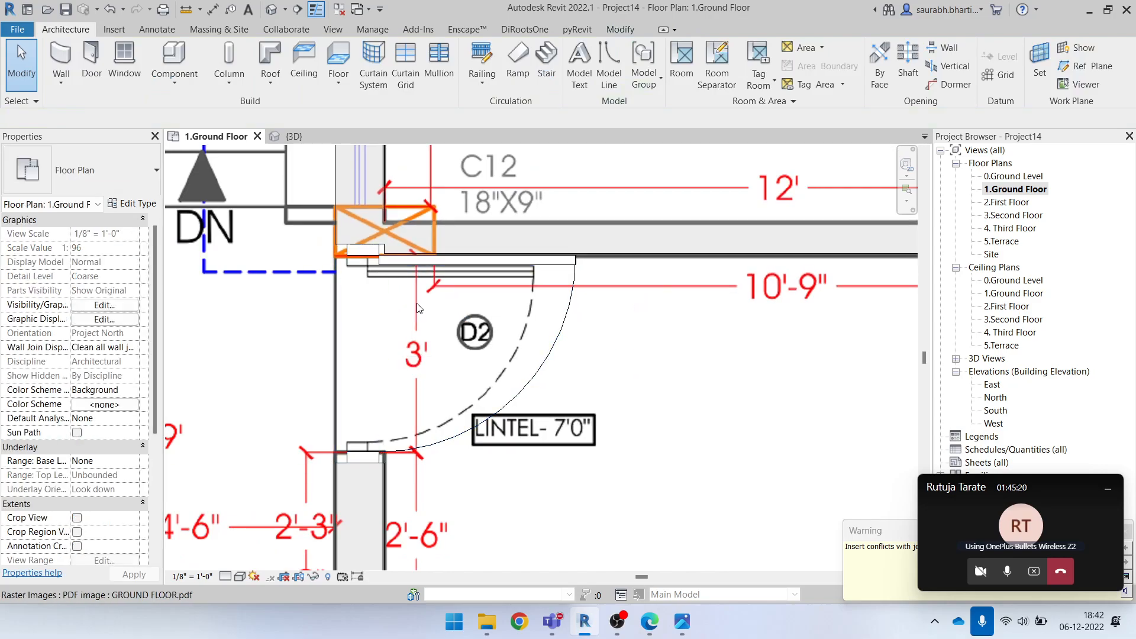
{"action": "left_click", "coordinate": [415, 307]}
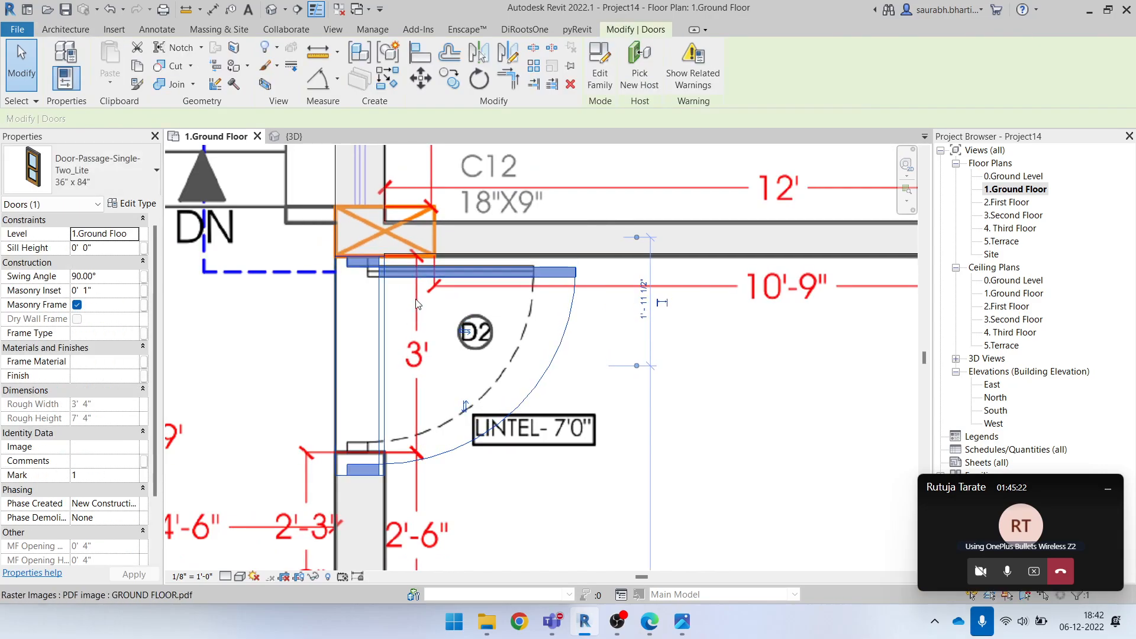
{"action": "scroll", "coordinate": [419, 306], "scroll_direction": "down", "scroll_amount": 2}
{"action": "key", "text": "Escape"}
Look over the ground floor plan for the next door opening and examine the D1 opening beside the store
{"action": "middle_click_drag", "start_coordinate": [423, 478], "coordinate": [355, 307]}
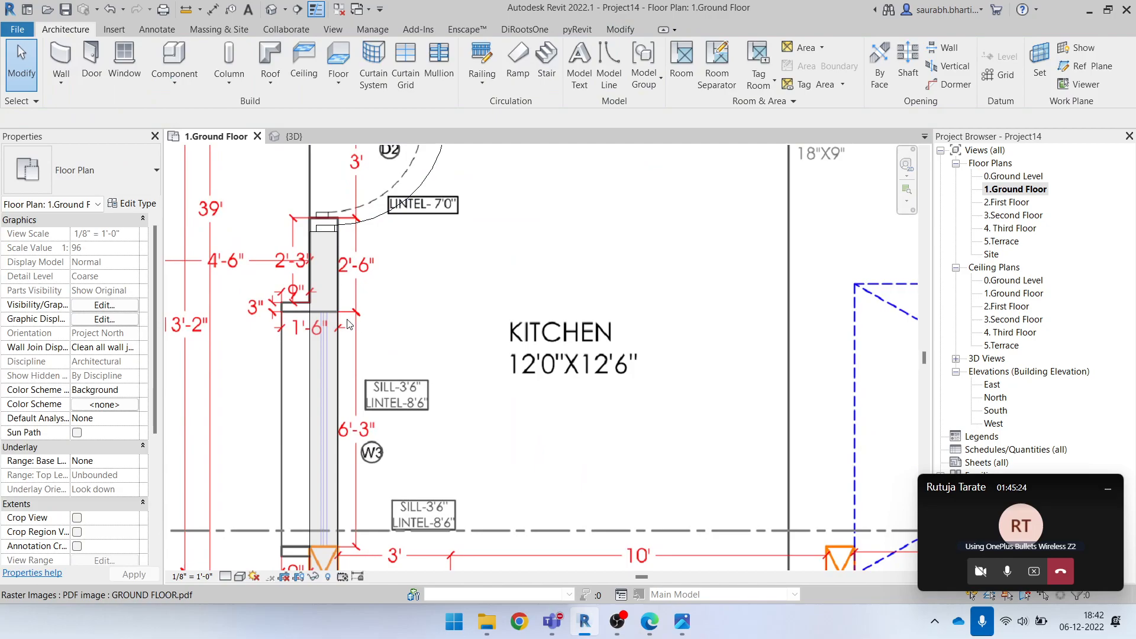
{"action": "scroll", "coordinate": [348, 325], "scroll_direction": "down", "scroll_amount": 3}
{"action": "left_click", "coordinate": [364, 285]}
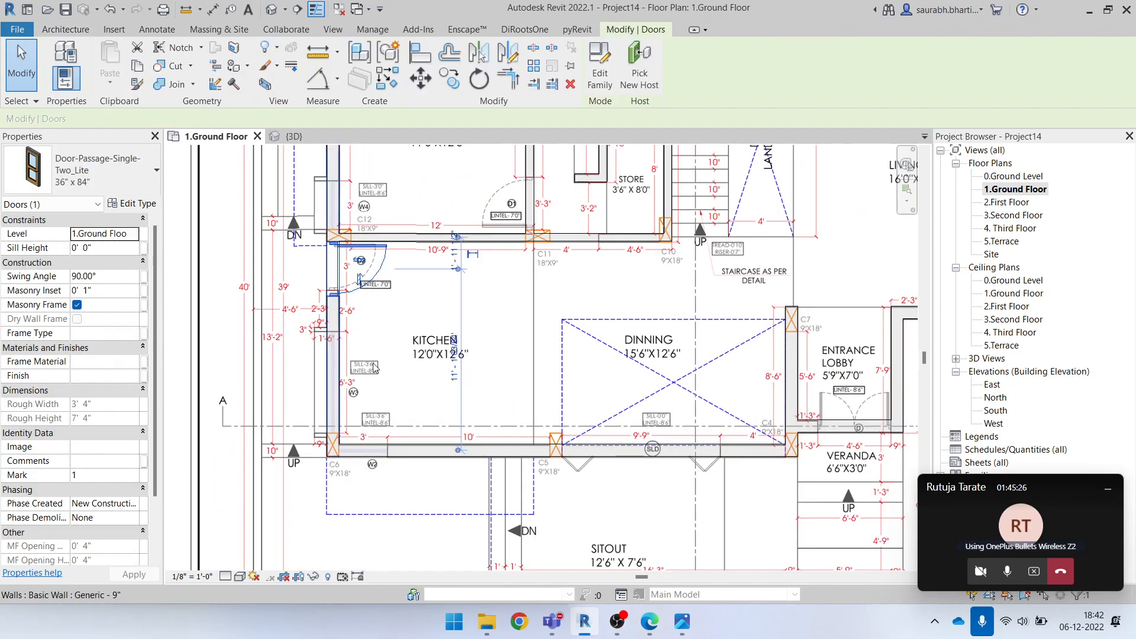
{"action": "key", "text": "Escape"}
{"action": "middle_click_drag", "start_coordinate": [606, 435], "coordinate": [441, 451]}
{"action": "middle_click_drag", "start_coordinate": [761, 367], "coordinate": [351, 500]}
{"action": "scroll", "coordinate": [552, 461], "scroll_direction": "down", "scroll_amount": 3}
{"action": "middle_click_drag", "start_coordinate": [384, 325], "coordinate": [626, 317]}
{"action": "scroll", "coordinate": [623, 314], "scroll_direction": "down", "scroll_amount": 1}
{"action": "scroll", "coordinate": [448, 361], "scroll_direction": "up", "scroll_amount": 6}
{"action": "scroll", "coordinate": [395, 387], "scroll_direction": "up", "scroll_amount": 4}
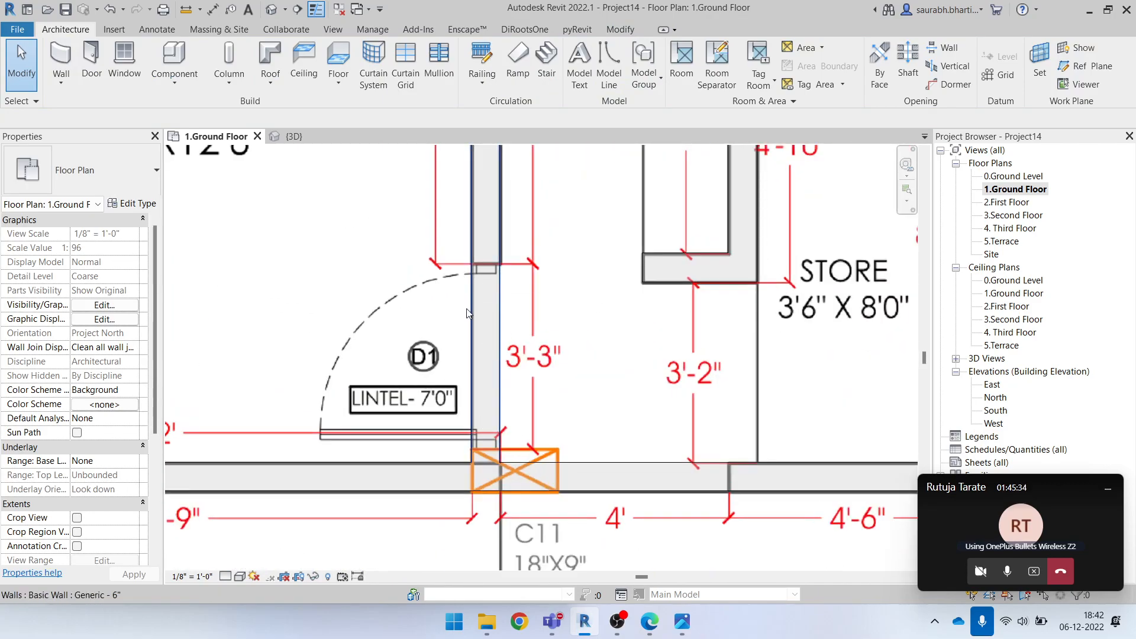
Try placing a Door-Passage-Single-Two_Lite 36" x 84" door at the underlay's D1 opening, and undo the placement
{"action": "key", "text": "d"}
{"action": "key", "text": "r"}
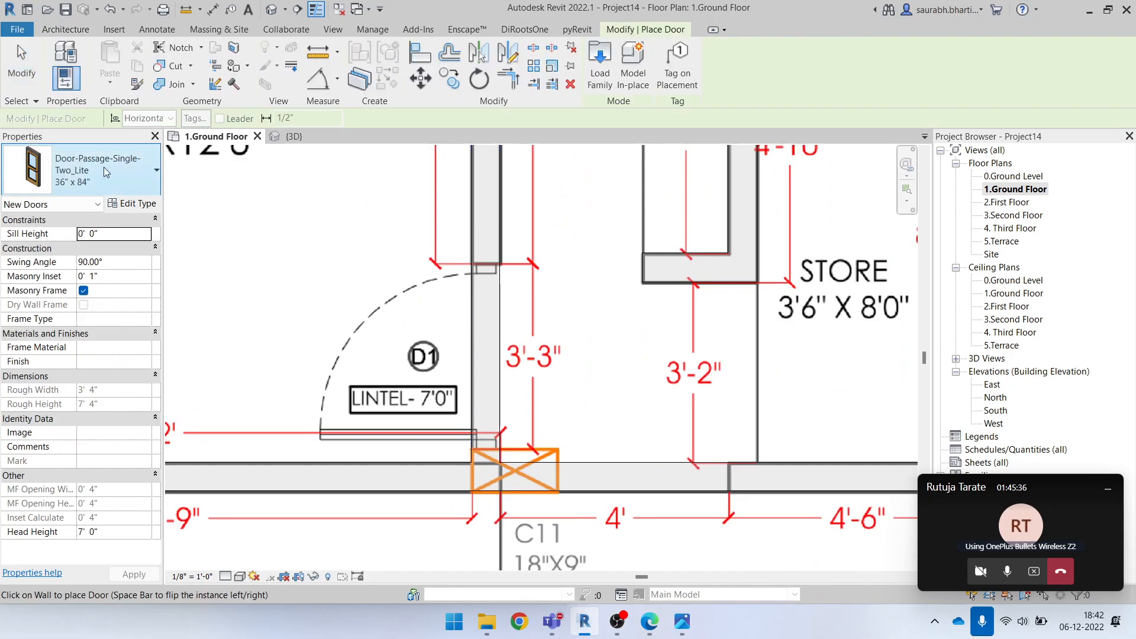
{"action": "left_click", "coordinate": [478, 355]}
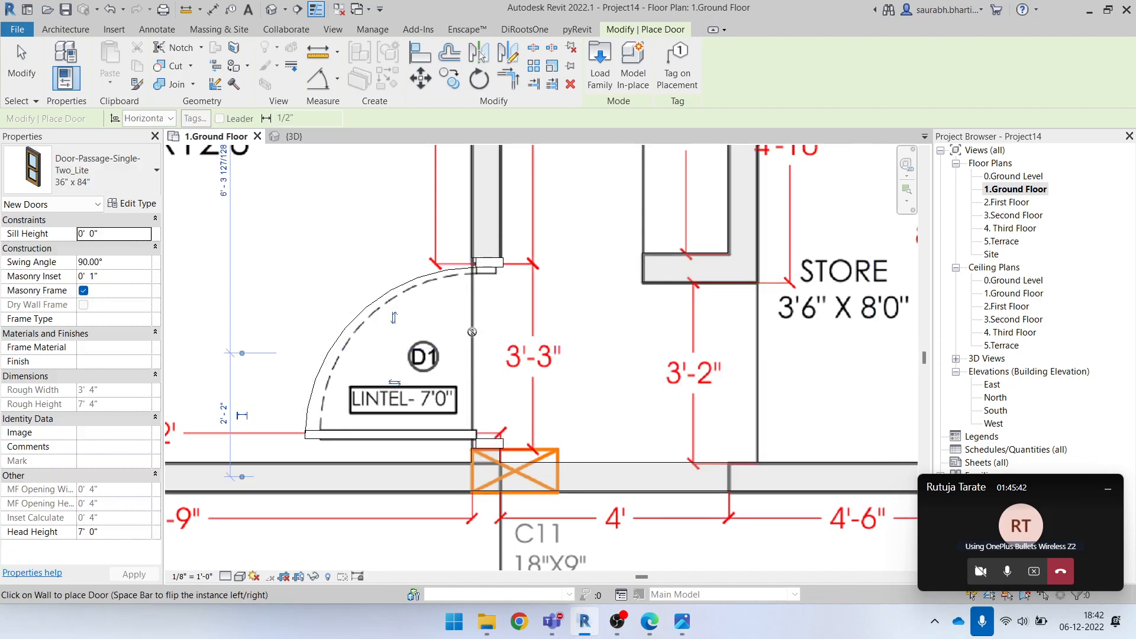
{"action": "key", "text": "Escape"}
{"action": "key", "text": "Escape"}
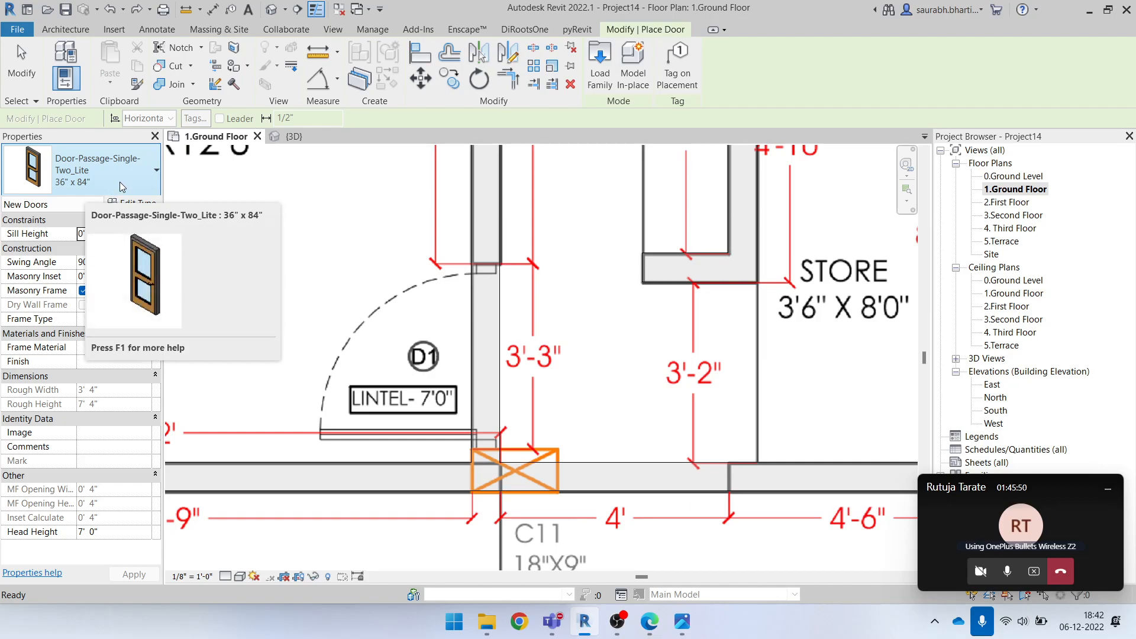
Duplicate the Door-Passage-Single-Two_Lite type as 39" x 84" and set its width to 3' 3"
{"action": "left_click", "coordinate": [74, 169]}
{"action": "left_click", "coordinate": [77, 173]}
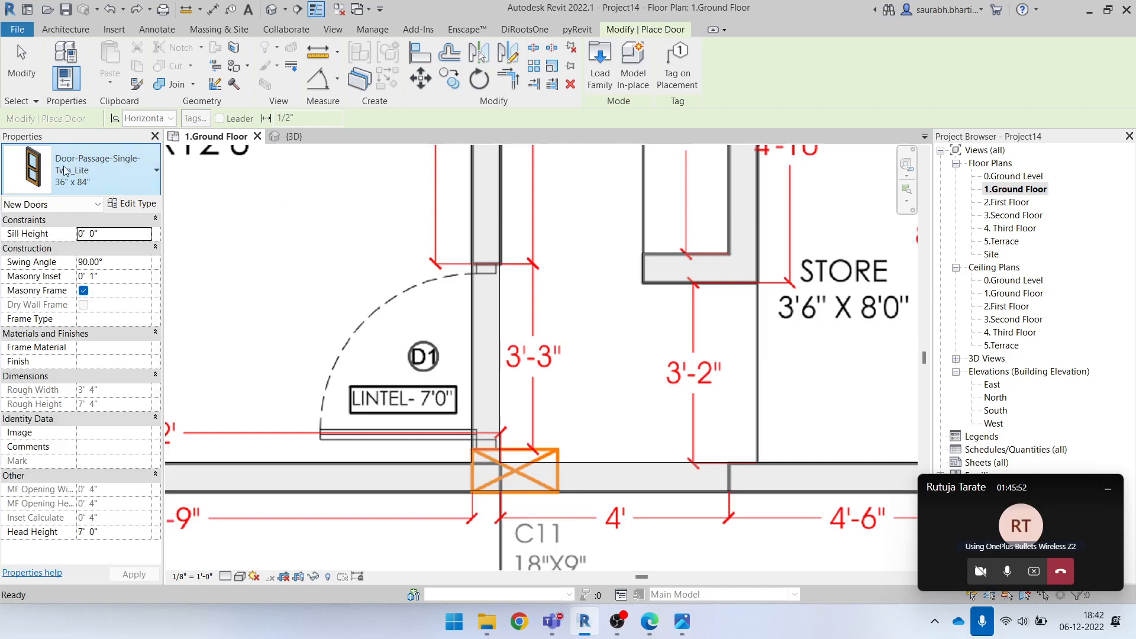
{"action": "left_click", "coordinate": [129, 205]}
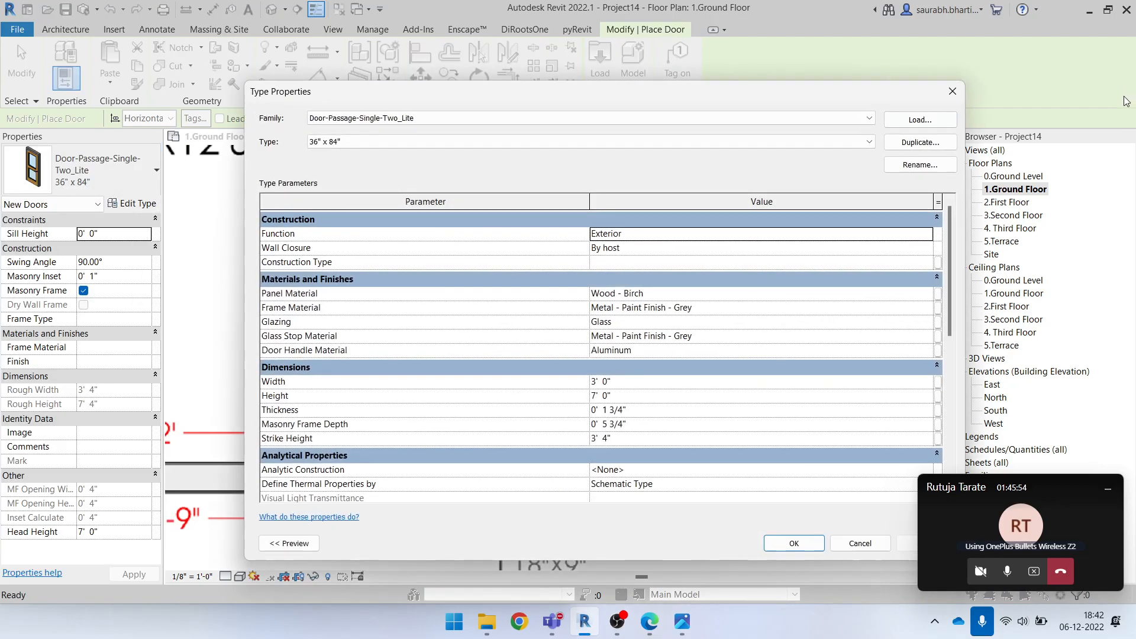
{"action": "left_click", "coordinate": [906, 142]}
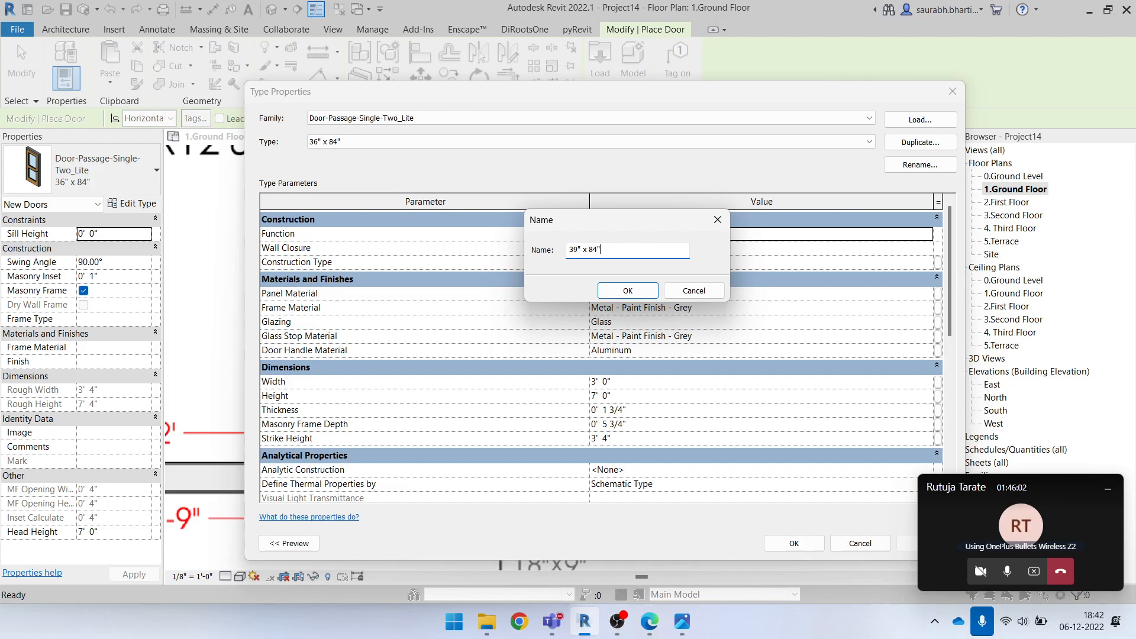
{"action": "left_click", "coordinate": [627, 291]}
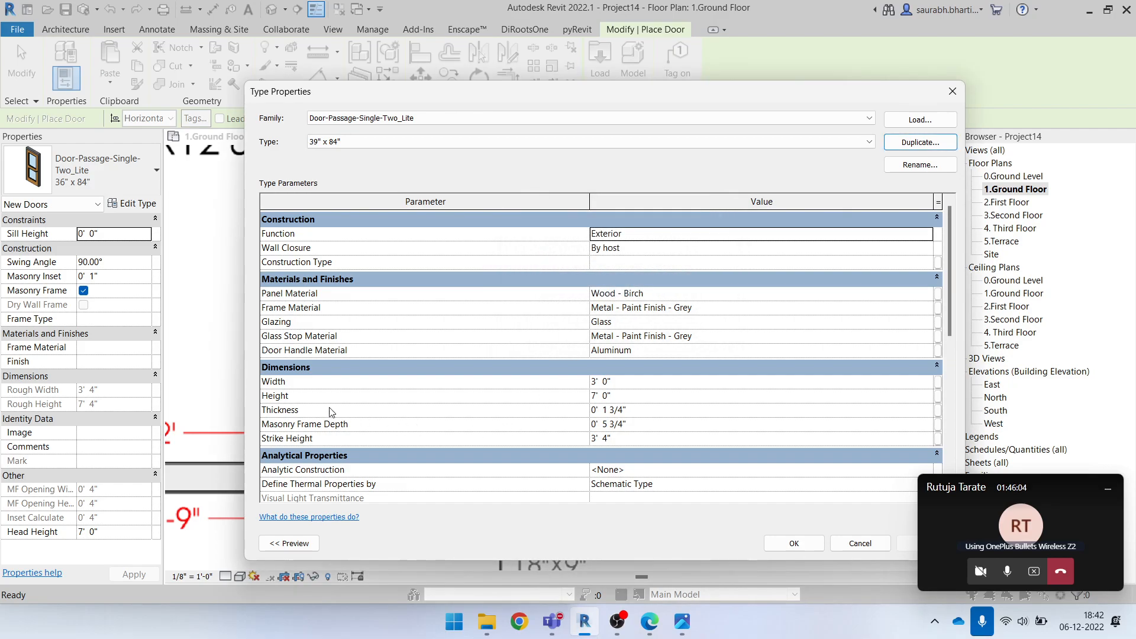
{"action": "left_click", "coordinate": [609, 382]}
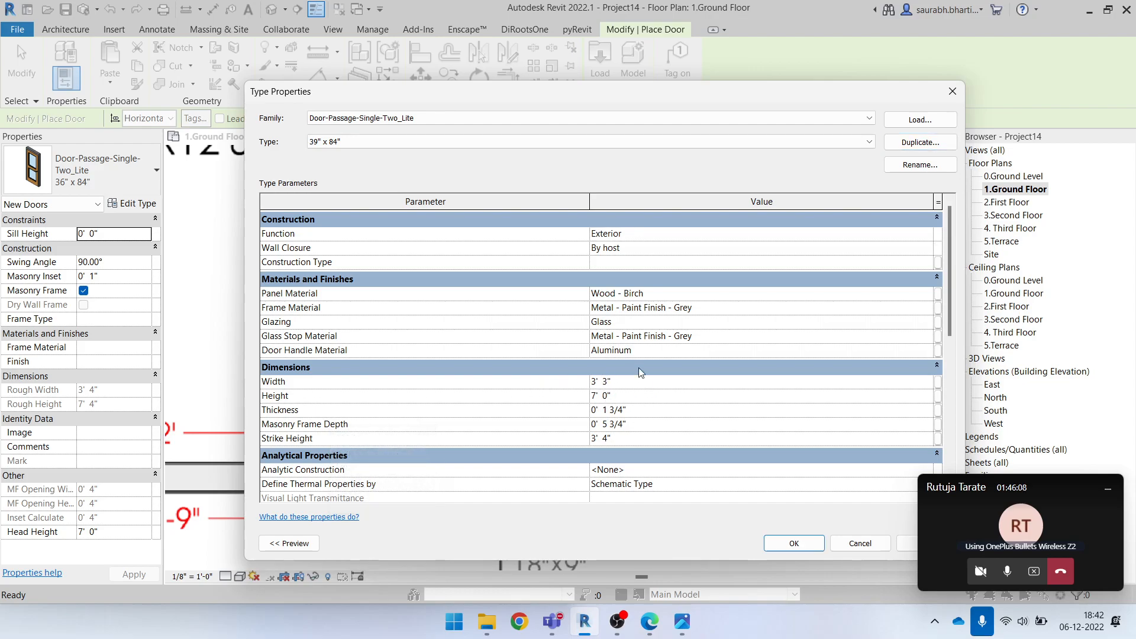
{"action": "left_click", "coordinate": [794, 543]}
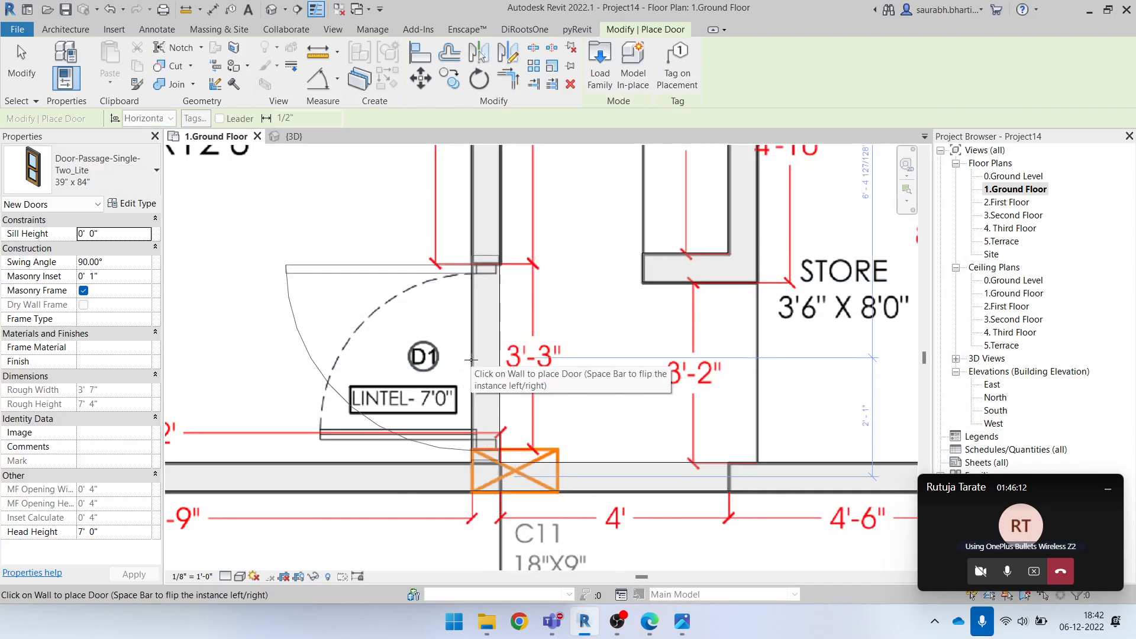
Place the 39" x 84" door in the bedroom's D1 opening with its swing flipped to match the underlay, and select it
{"action": "key", "text": "space"}
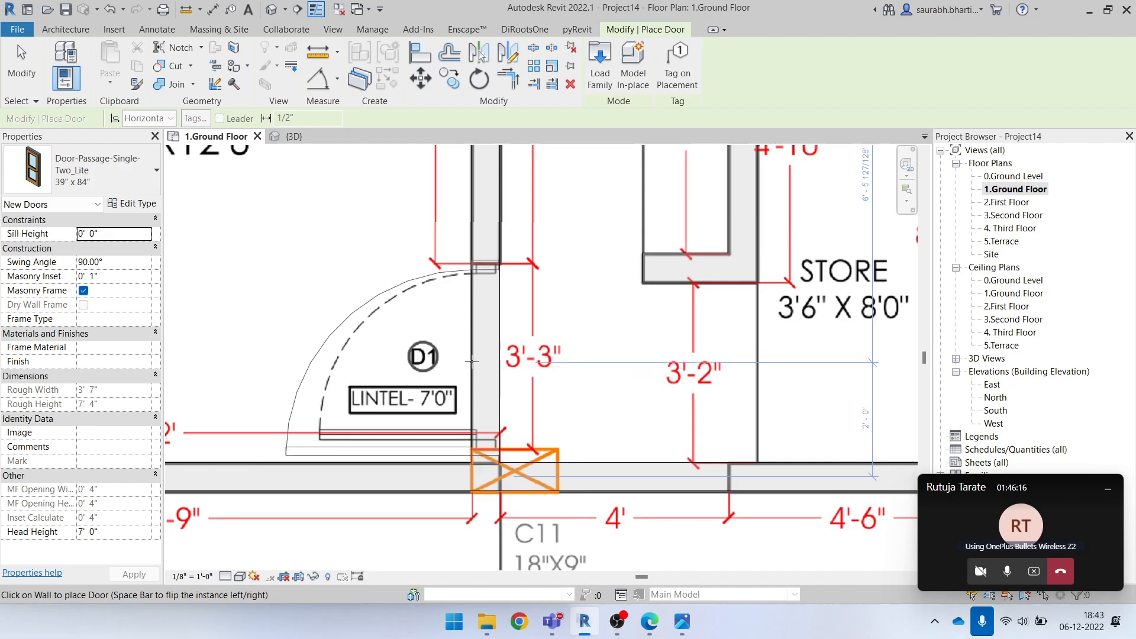
{"action": "left_click", "coordinate": [472, 361]}
{"action": "scroll", "coordinate": [482, 370], "scroll_direction": "down", "scroll_amount": 3}
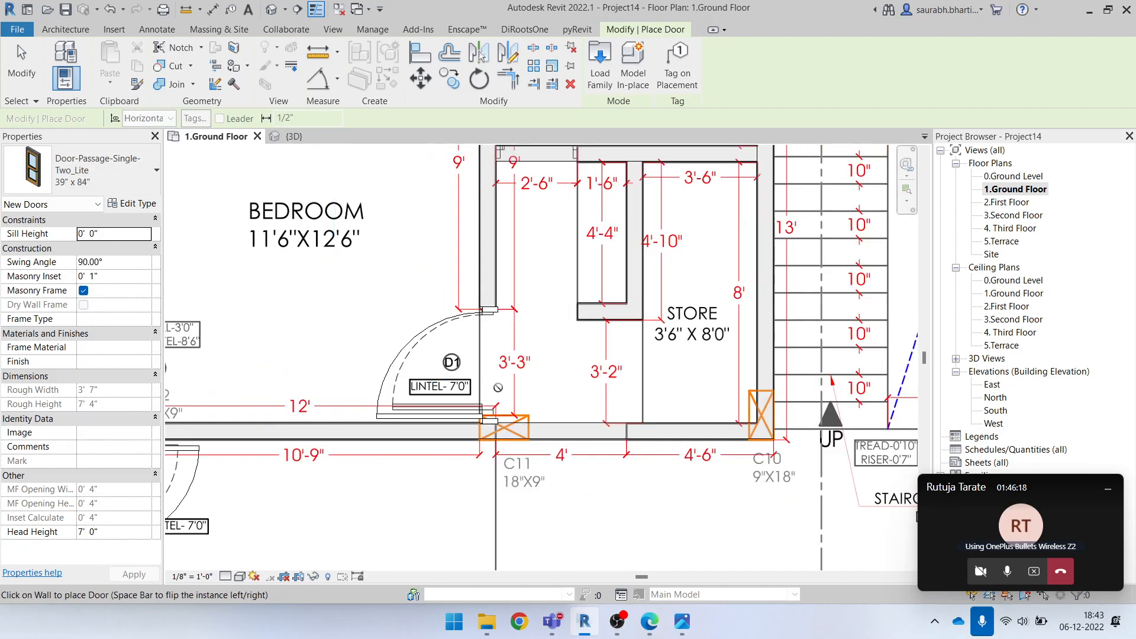
{"action": "key", "text": "Escape"}
{"action": "left_click", "coordinate": [464, 412]}
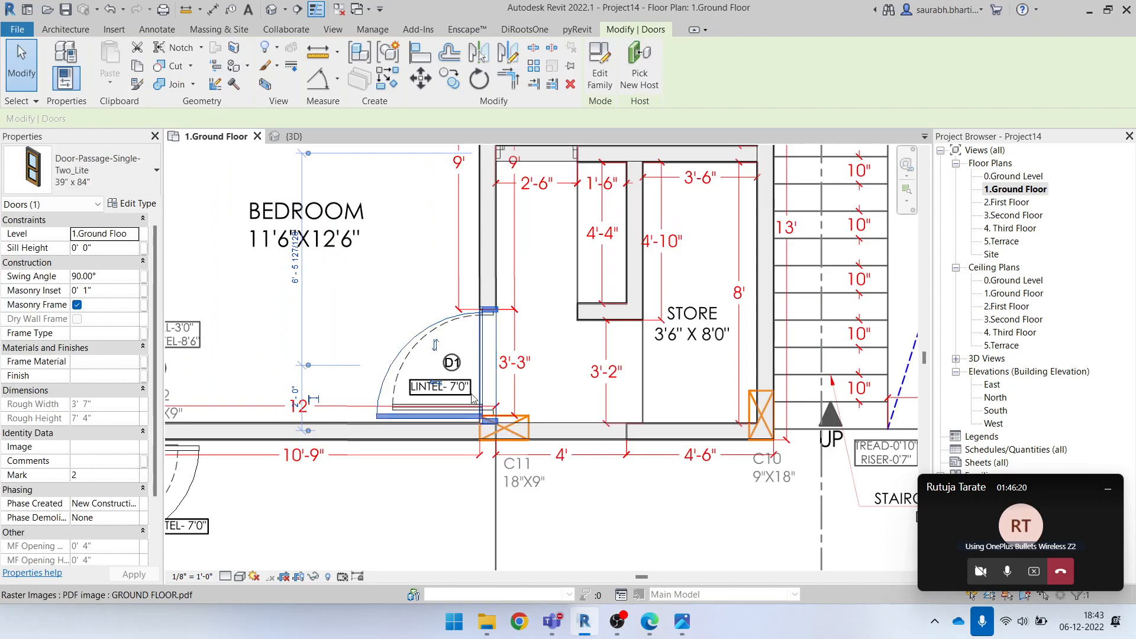
Look over the ground floor plan for the next door, examining the dining area's SLD opening and the entrance lobby's D opening
{"action": "scroll", "coordinate": [474, 432], "scroll_direction": "down", "scroll_amount": 4}
{"action": "key", "text": "Escape"}
{"action": "middle_click_drag", "start_coordinate": [474, 432], "coordinate": [392, 383]}
{"action": "left_click", "coordinate": [391, 384]}
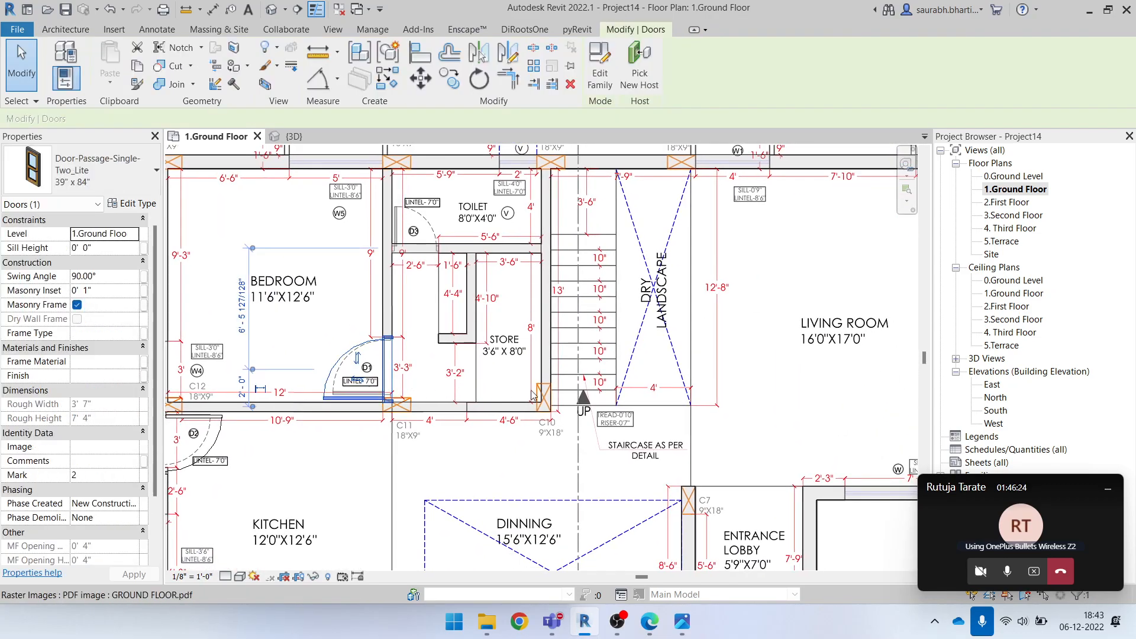
{"action": "middle_click_drag", "start_coordinate": [529, 389], "coordinate": [496, 389]}
{"action": "middle_click_drag", "start_coordinate": [646, 532], "coordinate": [464, 302]}
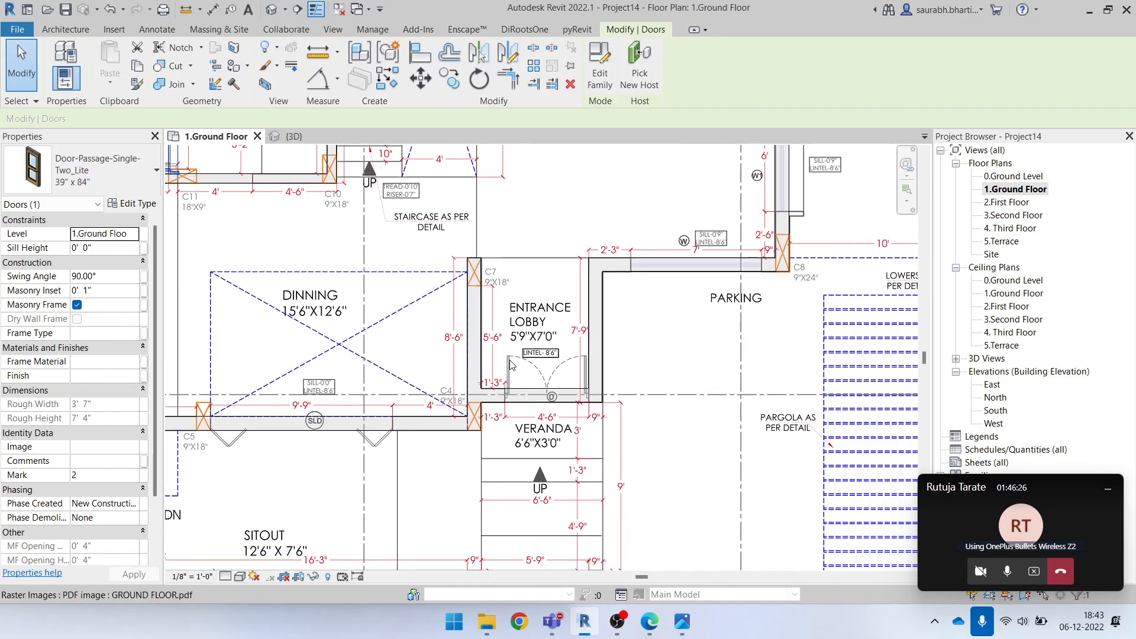
{"action": "scroll", "coordinate": [531, 397], "scroll_direction": "down", "scroll_amount": 3}
{"action": "scroll", "coordinate": [323, 234], "scroll_direction": "up", "scroll_amount": 2}
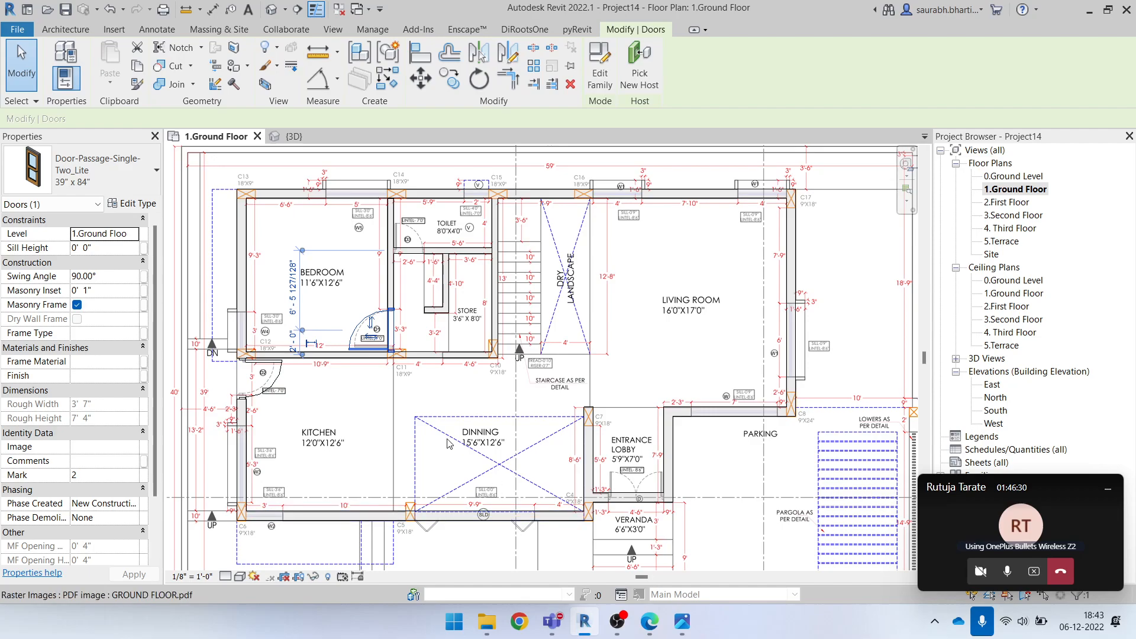
{"action": "scroll", "coordinate": [539, 439], "scroll_direction": "up", "scroll_amount": 1}
{"action": "scroll", "coordinate": [424, 523], "scroll_direction": "up", "scroll_amount": 1}
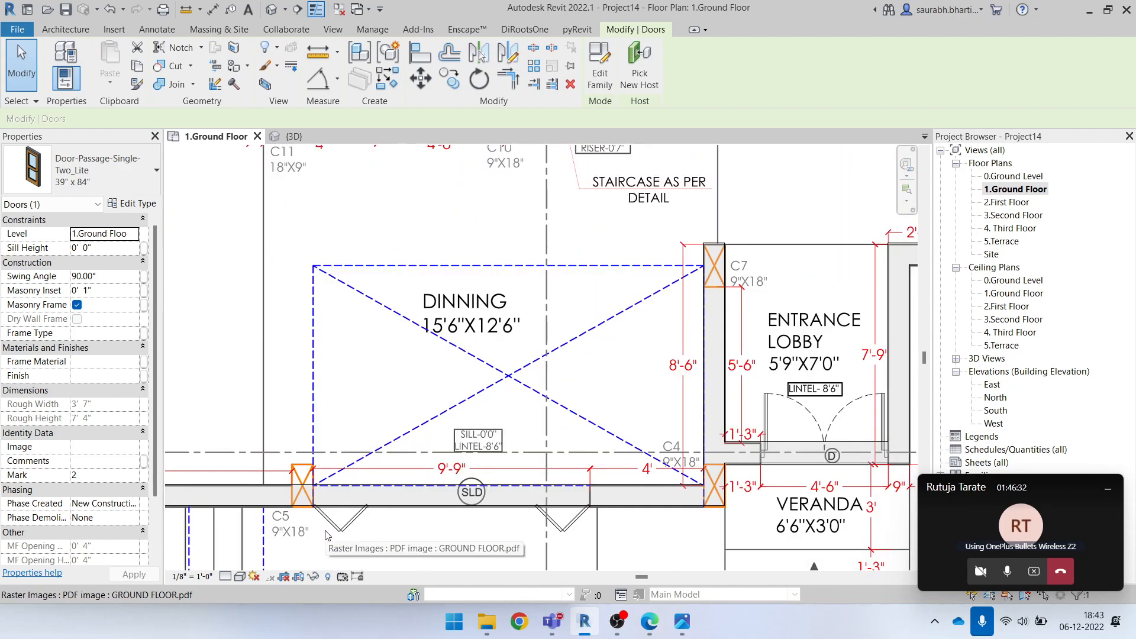
{"action": "scroll", "coordinate": [539, 544], "scroll_direction": "up", "scroll_amount": 1}
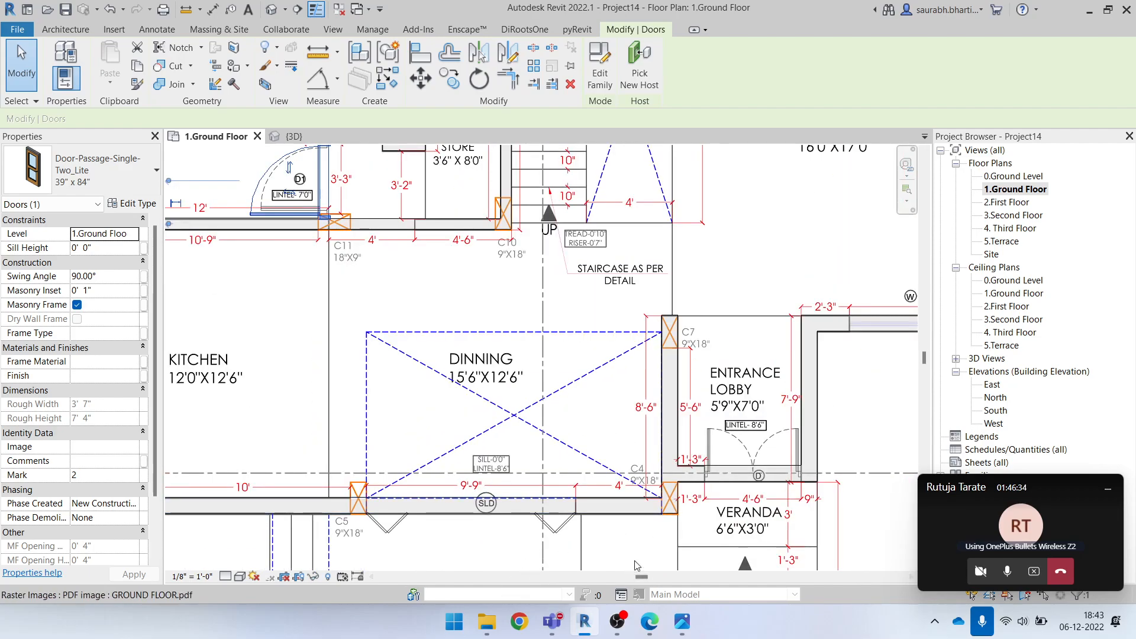
{"action": "middle_click_drag", "start_coordinate": [637, 565], "coordinate": [593, 546]}
{"action": "scroll", "coordinate": [430, 497], "scroll_direction": "up", "scroll_amount": 2}
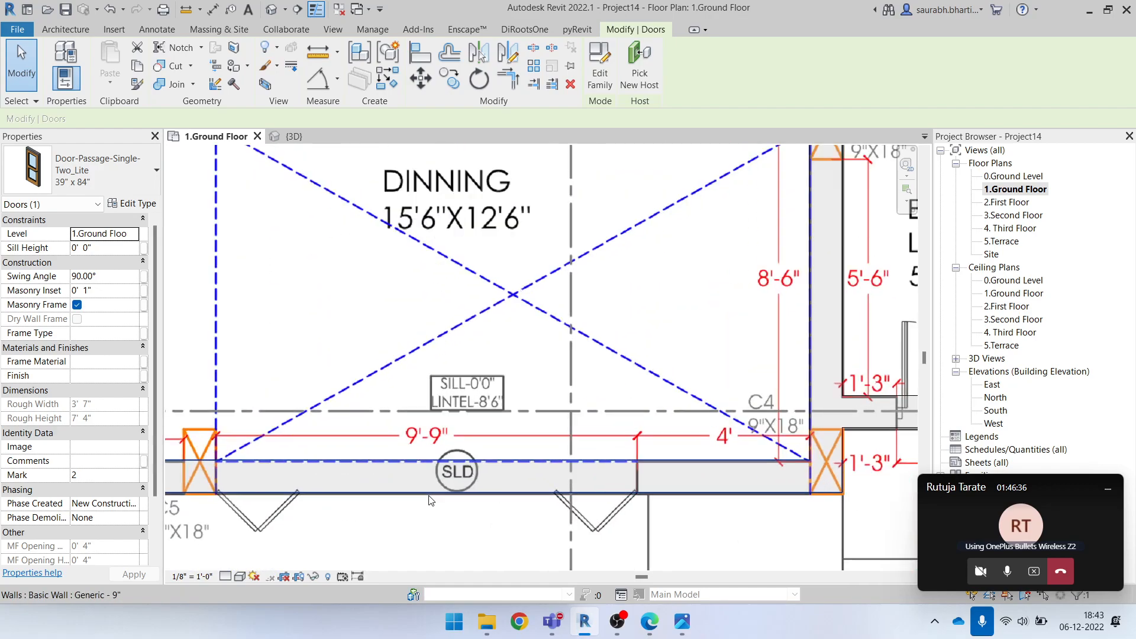
{"action": "scroll", "coordinate": [398, 493], "scroll_direction": "down", "scroll_amount": 2}
{"action": "middle_click_drag", "start_coordinate": [699, 410], "coordinate": [636, 400]}
{"action": "scroll", "coordinate": [636, 443], "scroll_direction": "up", "scroll_amount": 3}
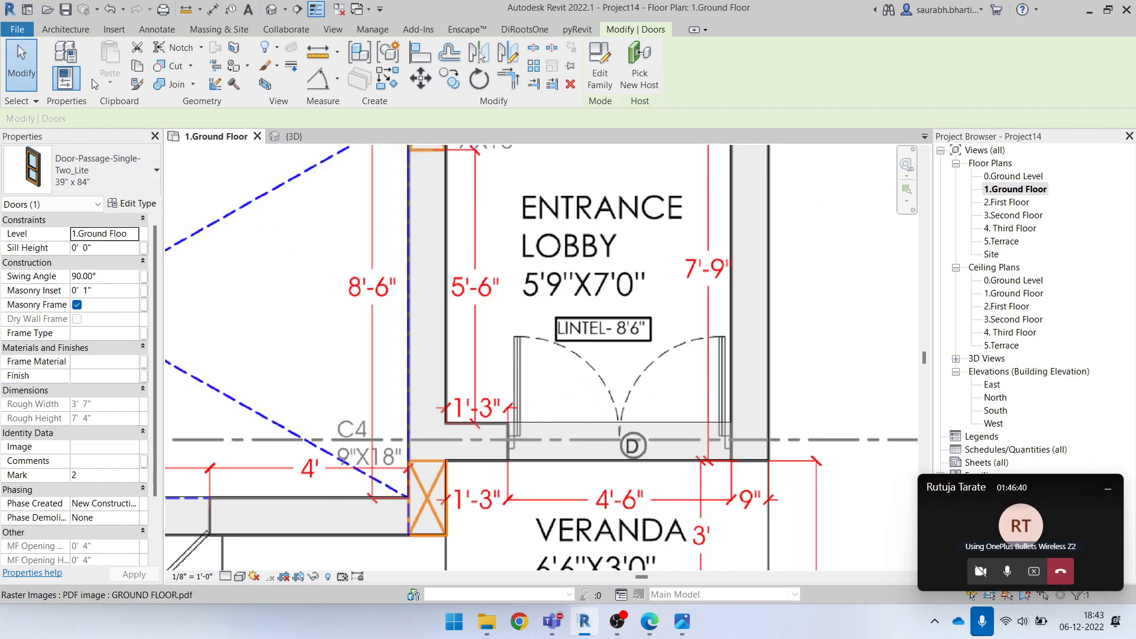
Start the Door tool and review the loaded door types for the entrance lobby's double door
{"action": "left_click", "coordinate": [65, 29]}
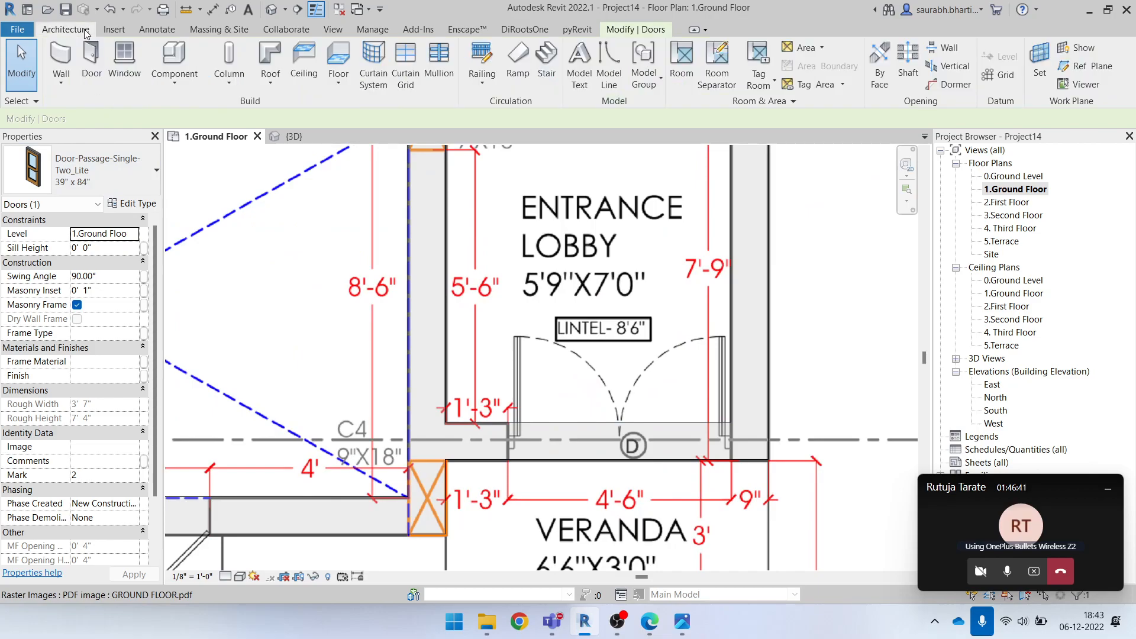
{"action": "left_click", "coordinate": [91, 60]}
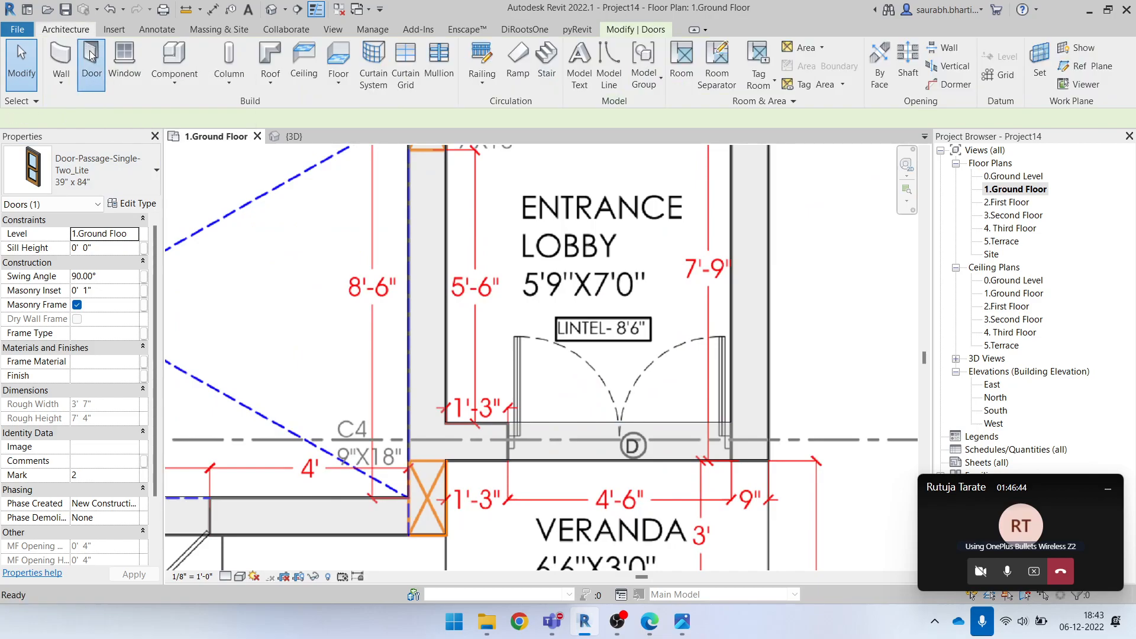
{"action": "left_click", "coordinate": [91, 172]}
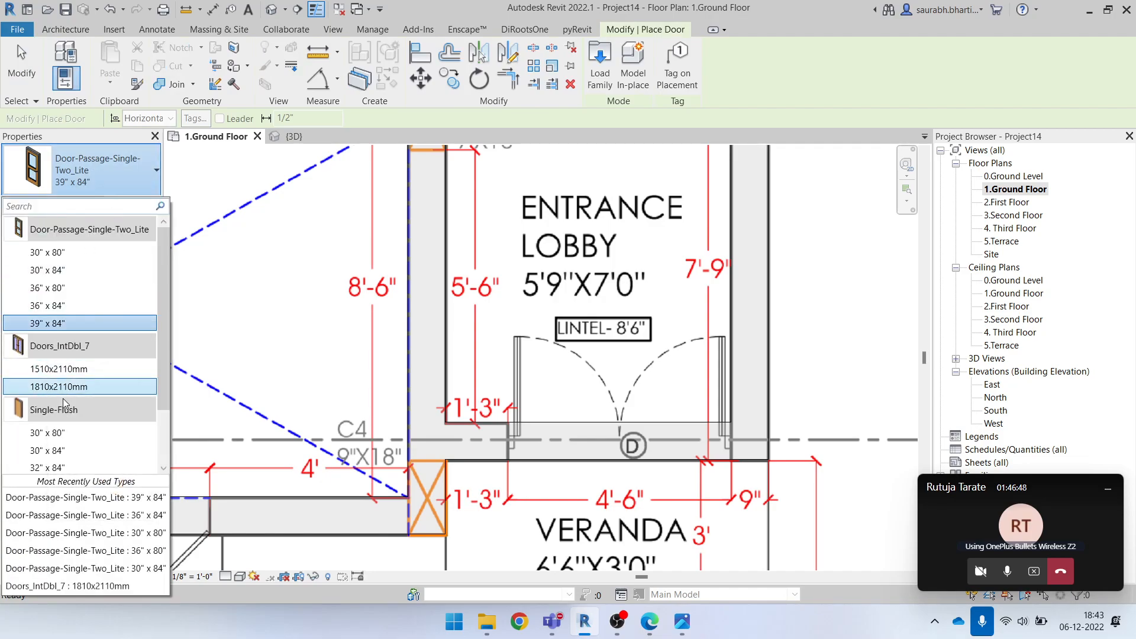
{"action": "mouse_move", "coordinate": [76, 370]}
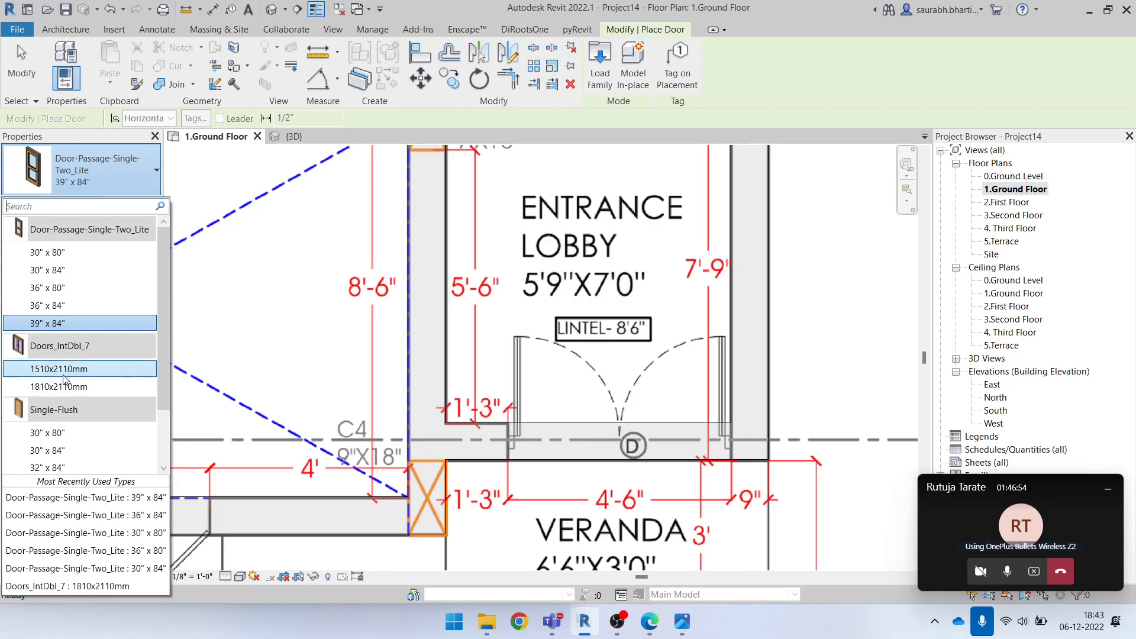
{"action": "left_click", "coordinate": [103, 180]}
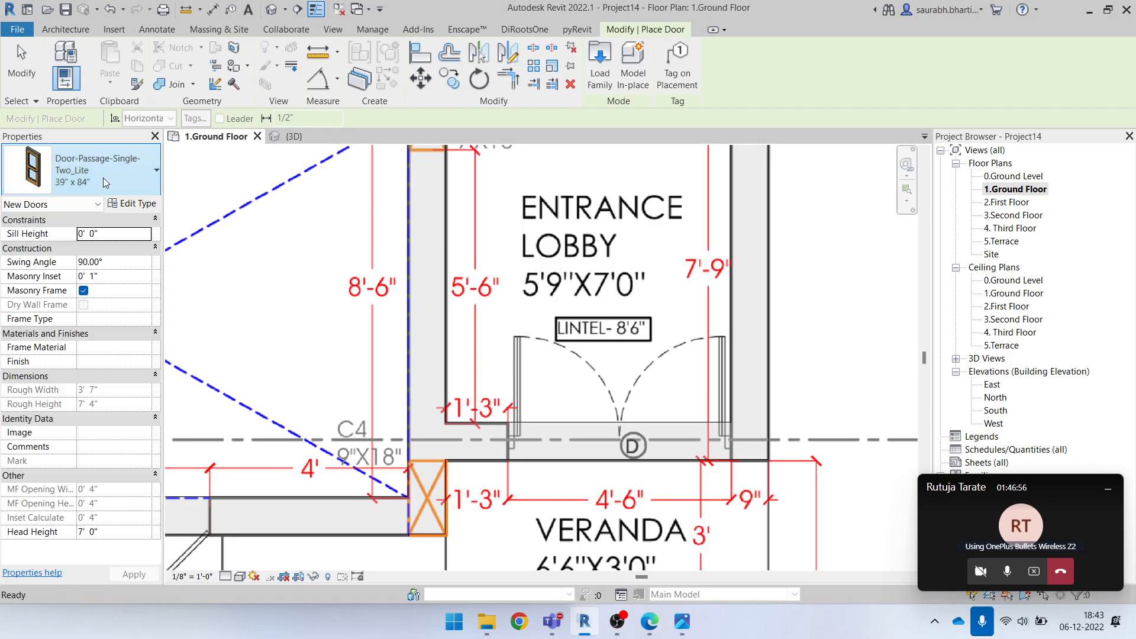
Open the Door-Interior-Double-Full Glass-Wood family for loading from the Residential folder of the Doors library
{"action": "left_click", "coordinate": [599, 62]}
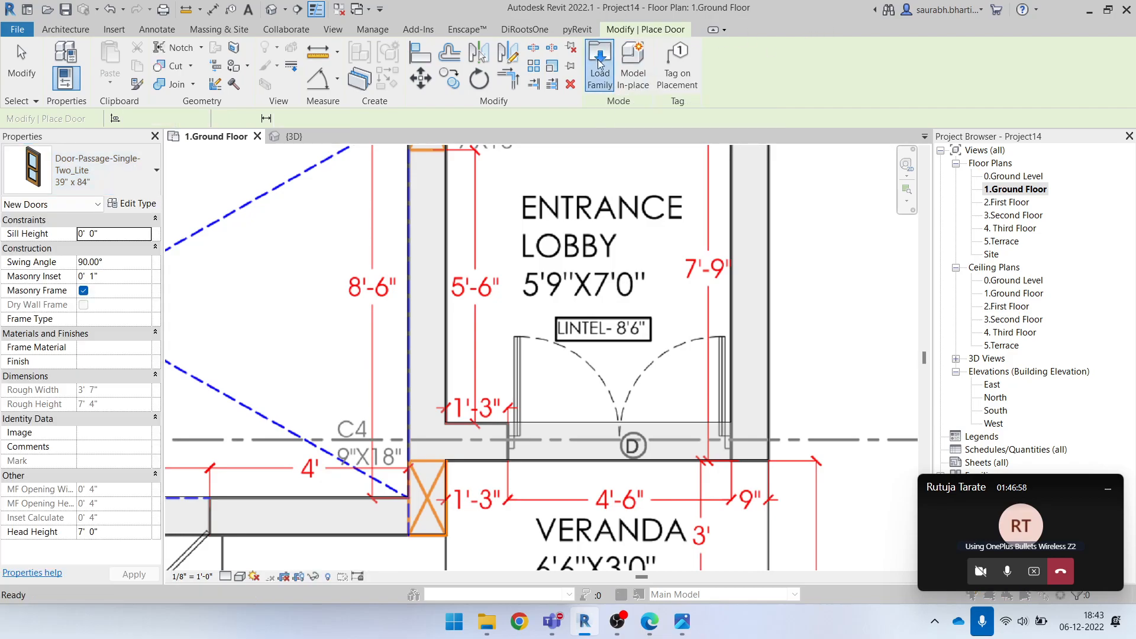
{"action": "scroll", "coordinate": [772, 299], "scroll_direction": "down", "scroll_amount": 1}
{"action": "scroll", "coordinate": [770, 299], "scroll_direction": "up", "scroll_amount": 1}
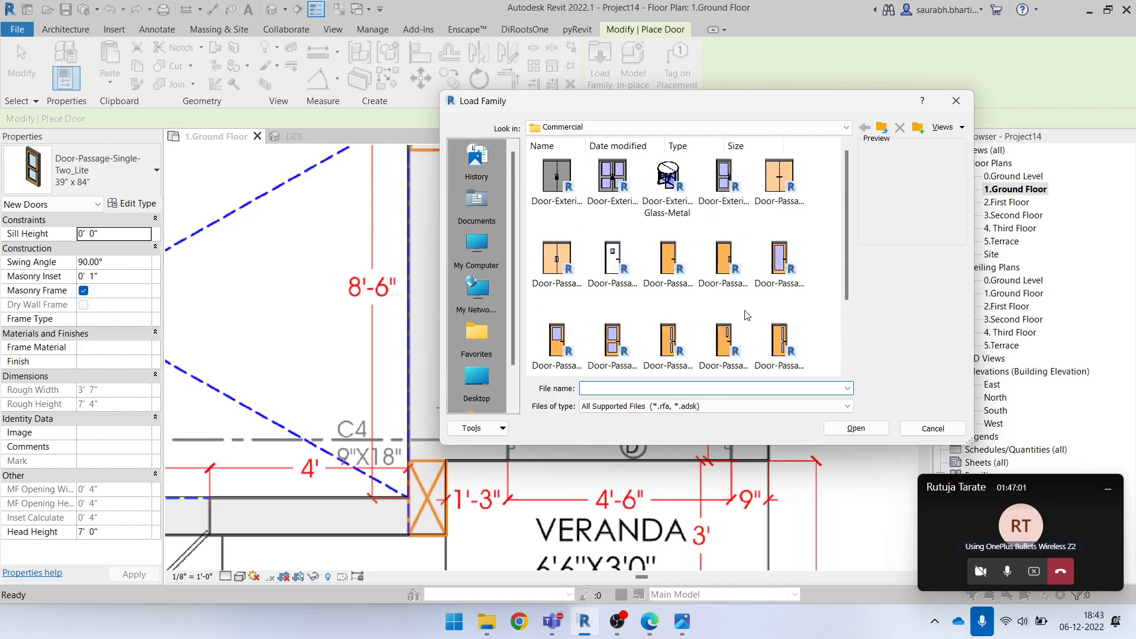
{"action": "left_click", "coordinate": [589, 127]}
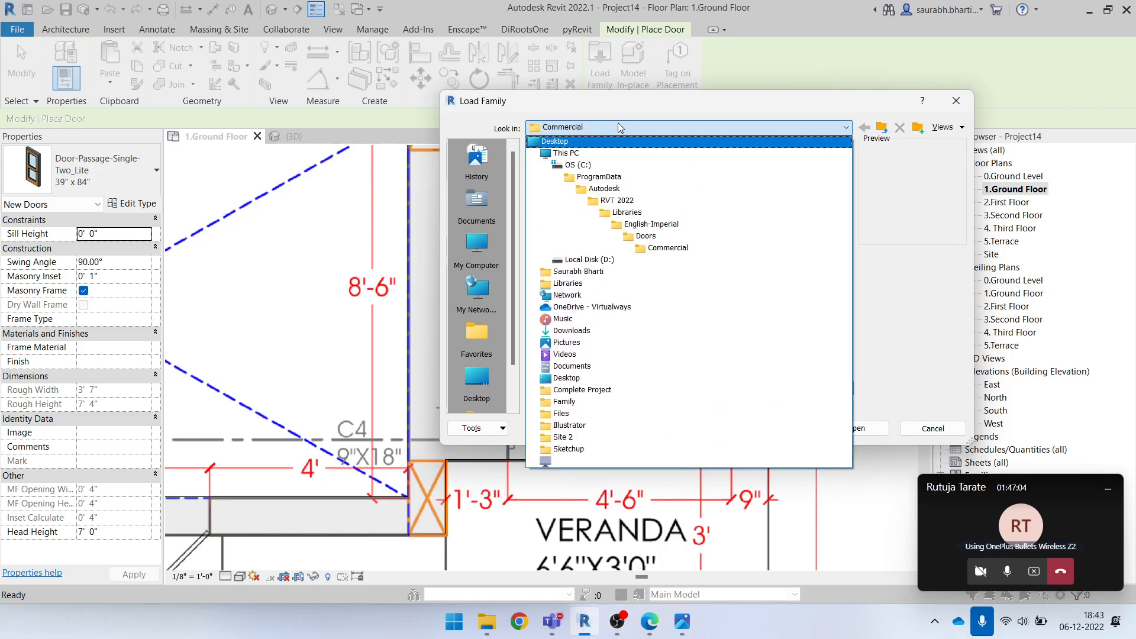
{"action": "left_click", "coordinate": [661, 237]}
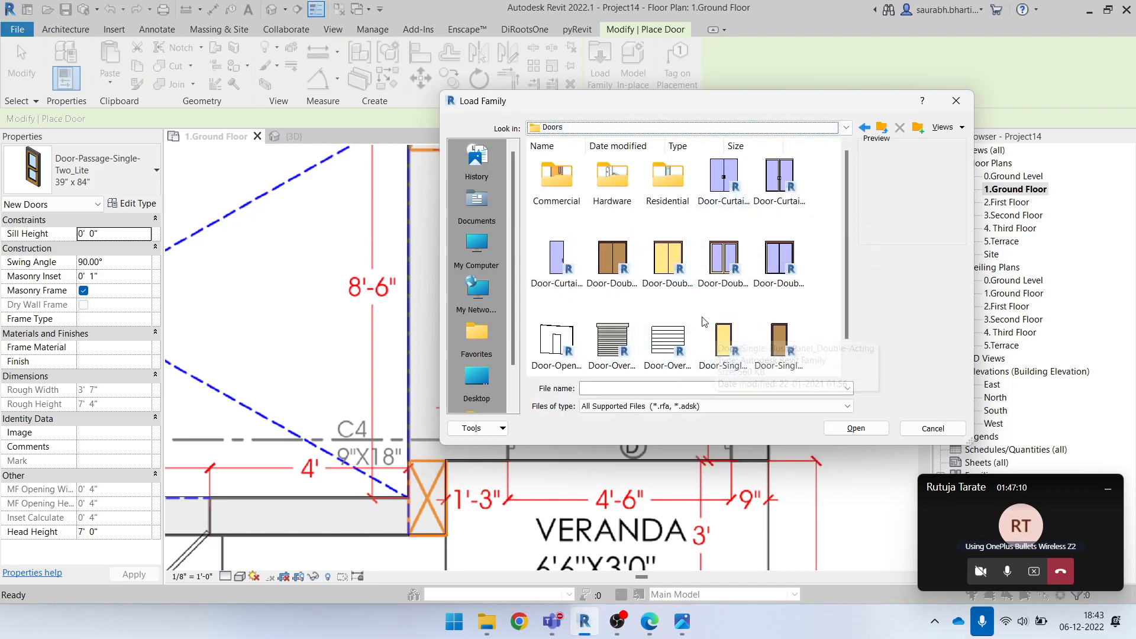
{"action": "double_click", "coordinate": [663, 182]}
{"action": "scroll", "coordinate": [771, 318], "scroll_direction": "down", "scroll_amount": 3}
{"action": "scroll", "coordinate": [772, 318], "scroll_direction": "up", "scroll_amount": 2}
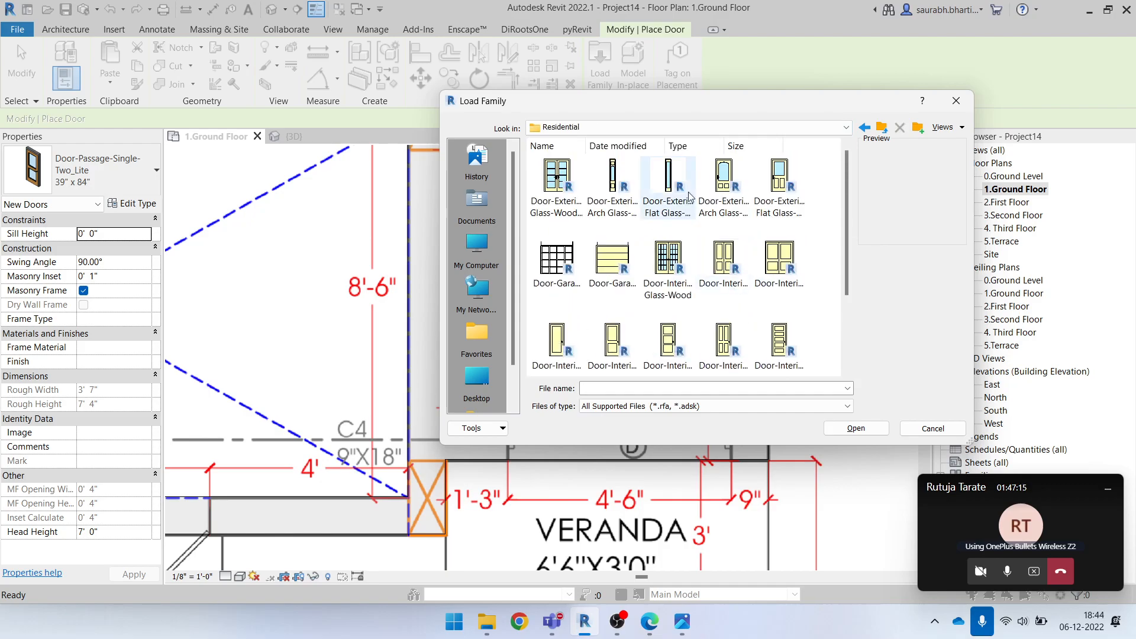
{"action": "left_click", "coordinate": [722, 272]}
{"action": "left_click", "coordinate": [658, 261]}
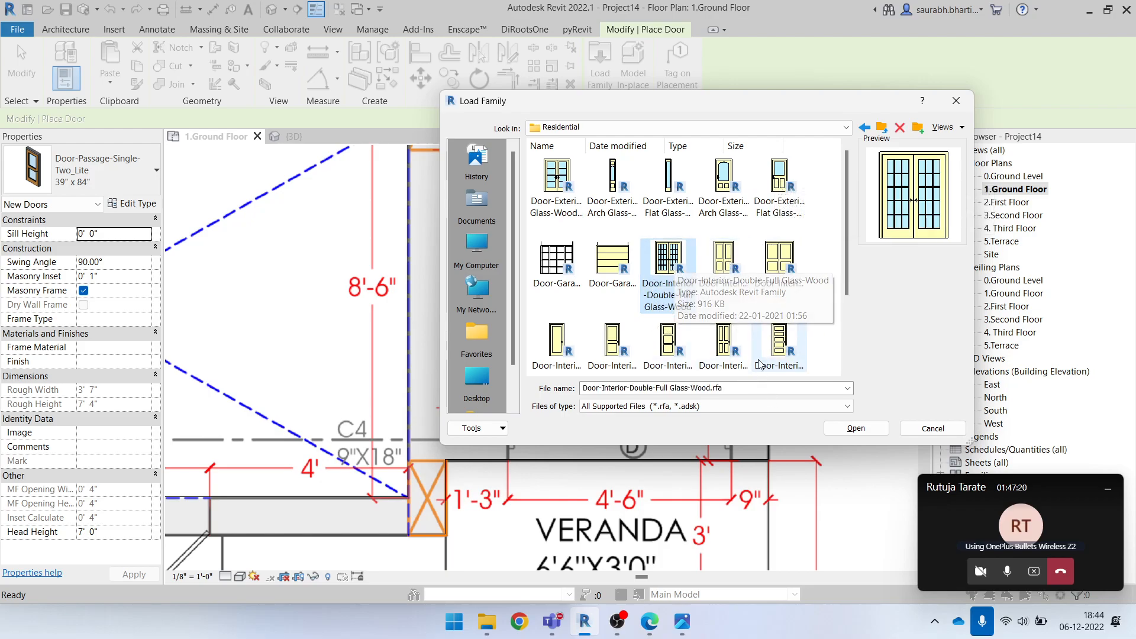
{"action": "left_click", "coordinate": [855, 433]}
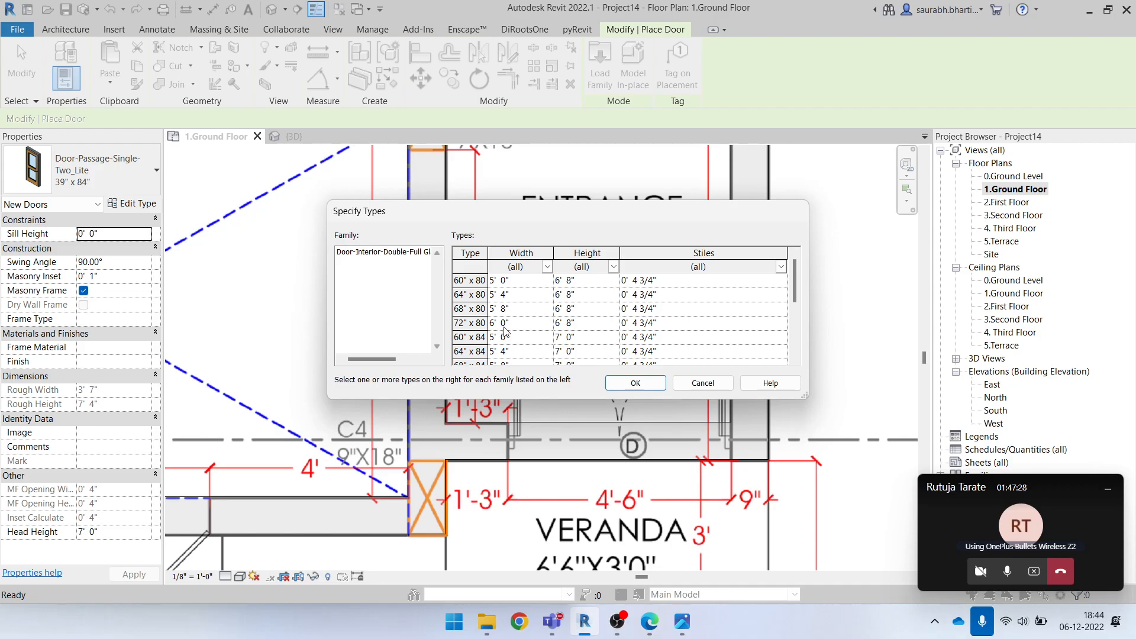
Load the 60" x 84" type of the Door-Interior-Double-Full Glass-Wood family
{"action": "left_click", "coordinate": [486, 311]}
{"action": "left_click", "coordinate": [489, 284]}
{"action": "scroll", "coordinate": [507, 348], "scroll_direction": "down", "scroll_amount": 4}
{"action": "scroll", "coordinate": [508, 356], "scroll_direction": "up", "scroll_amount": 4}
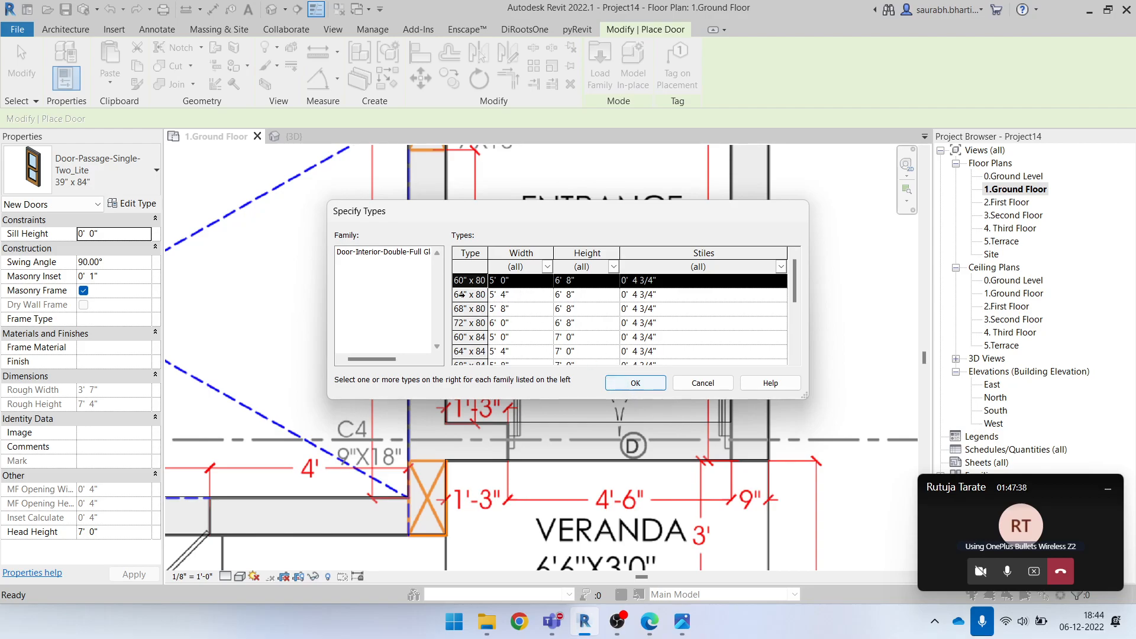
{"action": "left_click", "coordinate": [483, 338]}
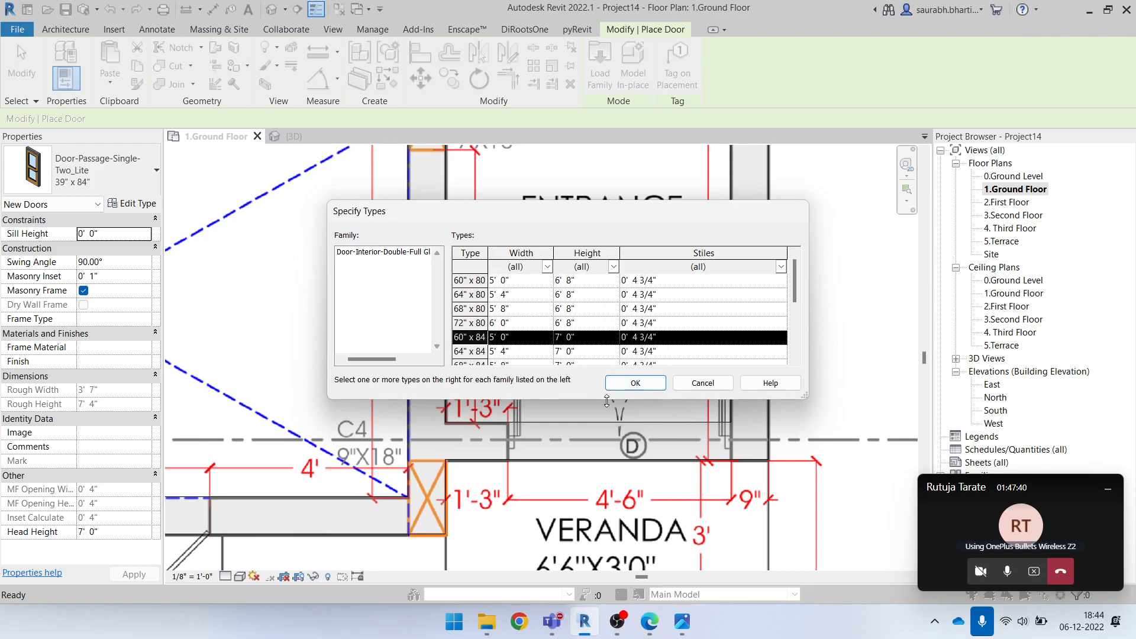
{"action": "left_click", "coordinate": [648, 388]}
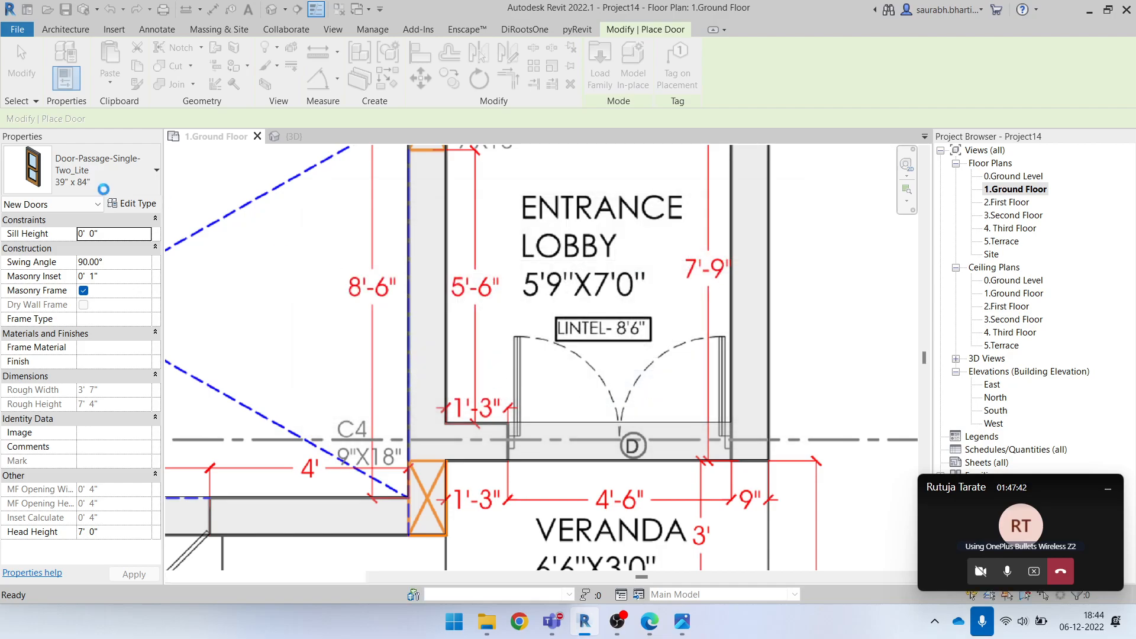
Preview the Door-Interior-Double-Full Glass-Wood 60" x 84" door at the entrance lobby's D opening and exit door placement
{"action": "left_click", "coordinate": [89, 170]}
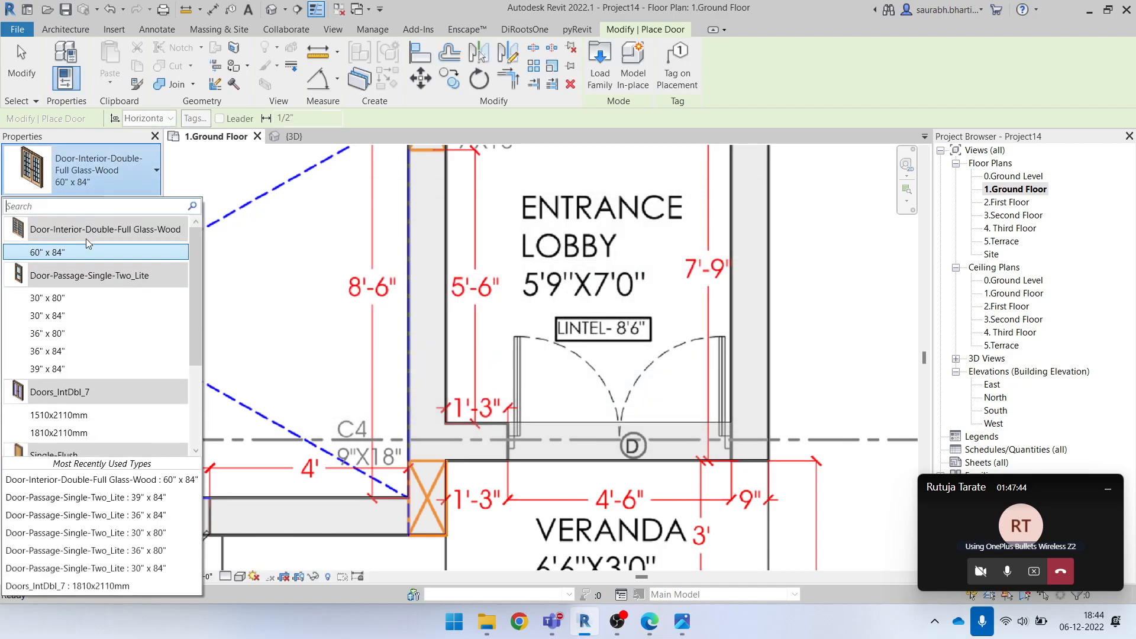
{"action": "mouse_move", "coordinate": [92, 259]}
{"action": "left_click", "coordinate": [117, 178]}
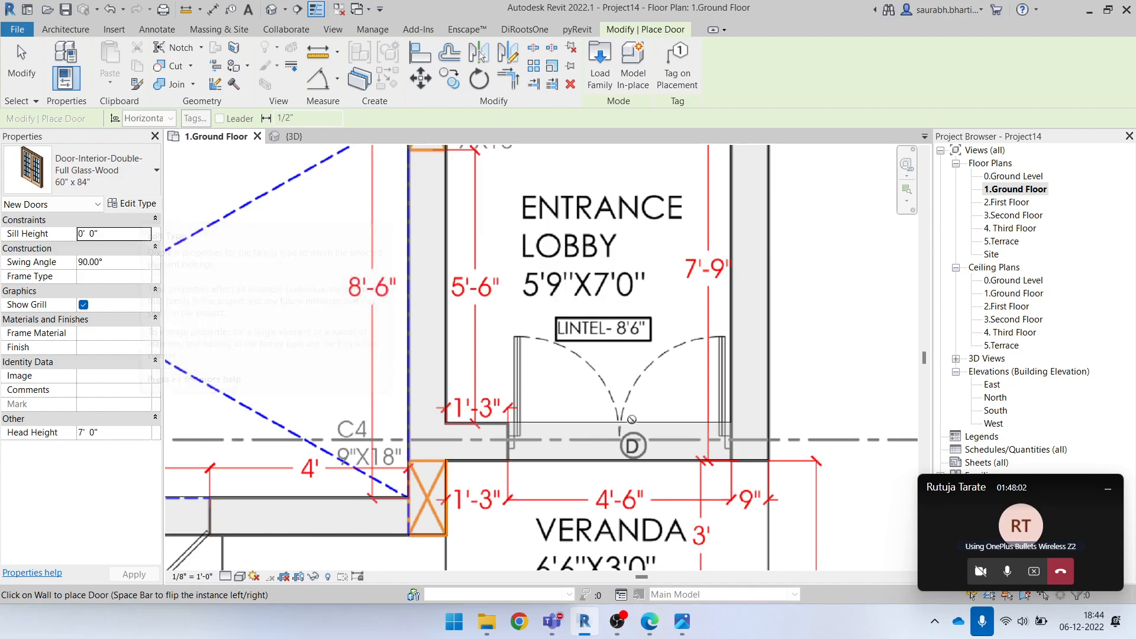
{"action": "scroll", "coordinate": [626, 452], "scroll_direction": "down", "scroll_amount": 5}
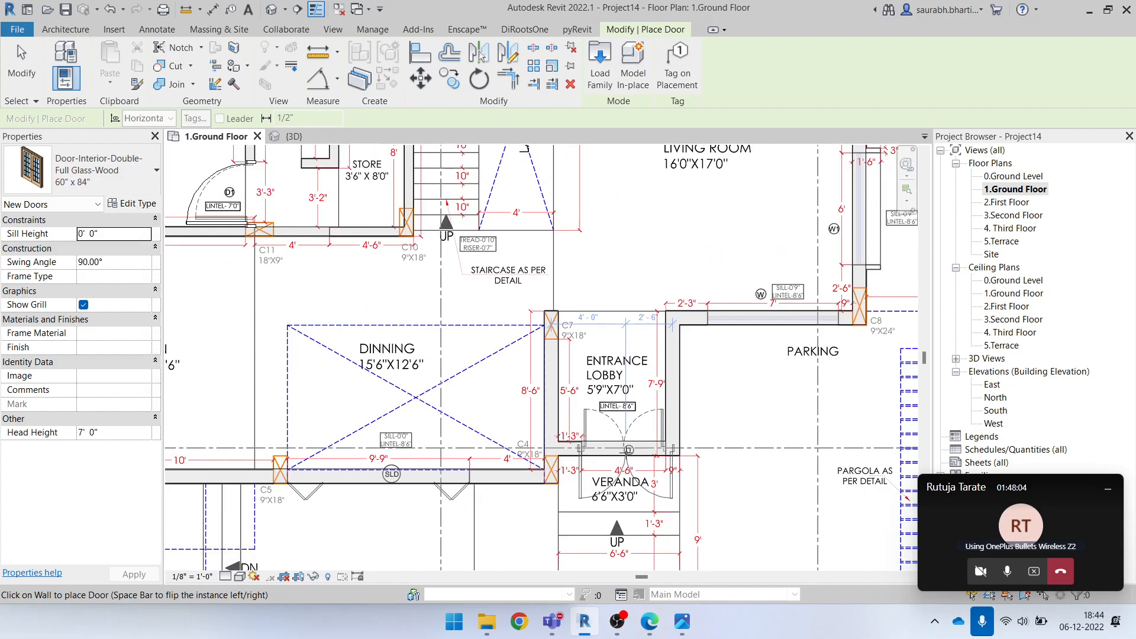
{"action": "key", "text": "Escape"}
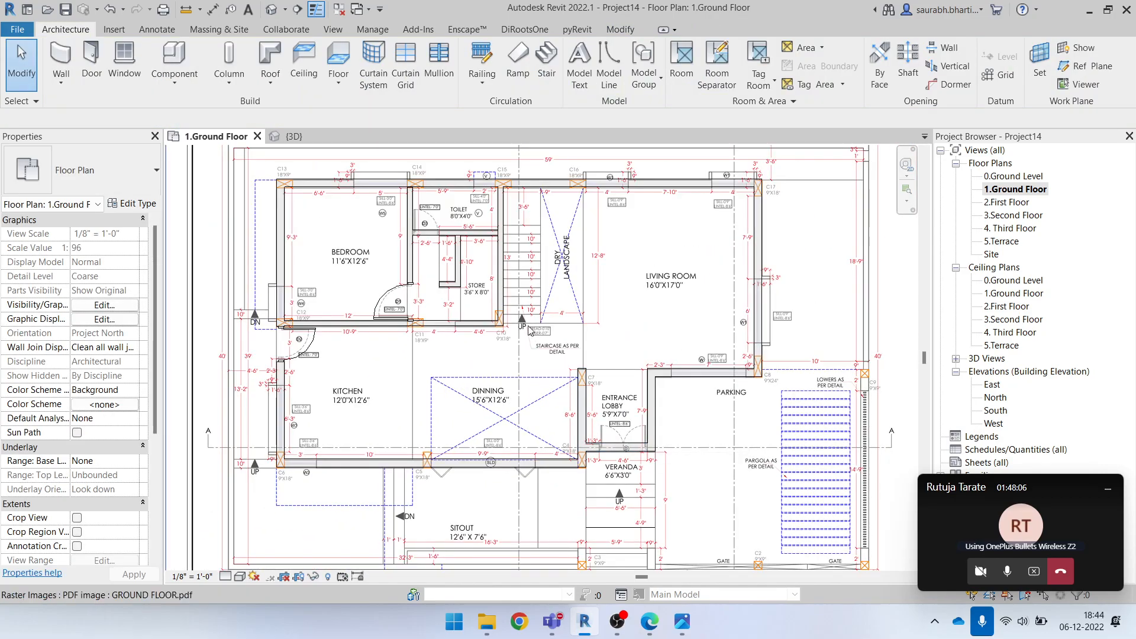
Browse the United Kingdom door families in the Autodesk family library with the category filter set to Any
{"action": "left_click", "coordinate": [116, 32]}
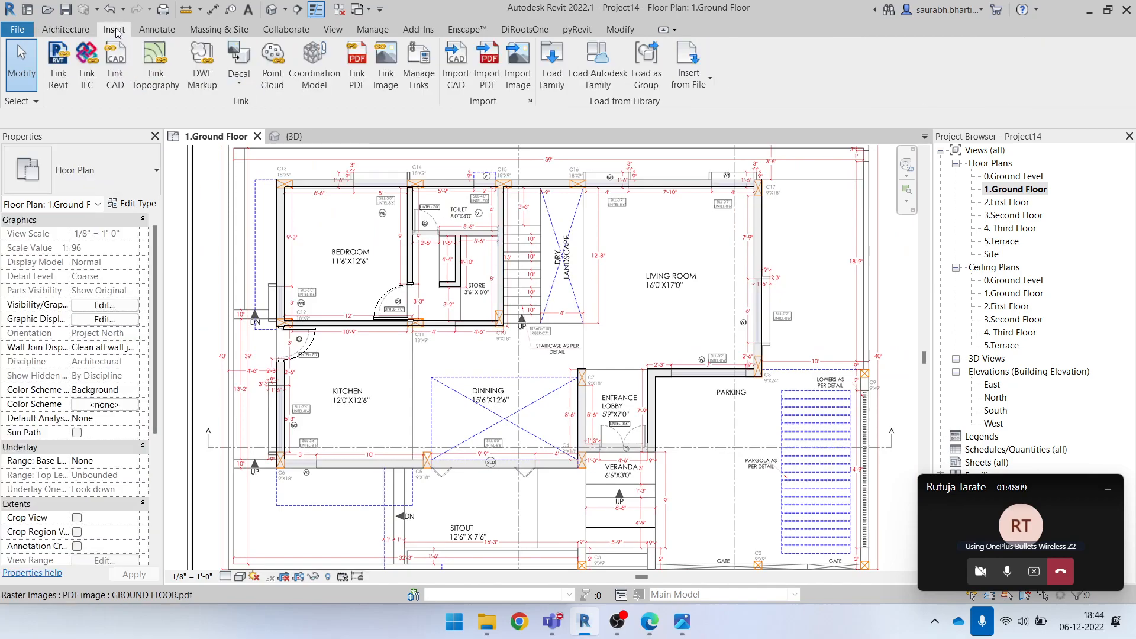
{"action": "left_click", "coordinate": [590, 88]}
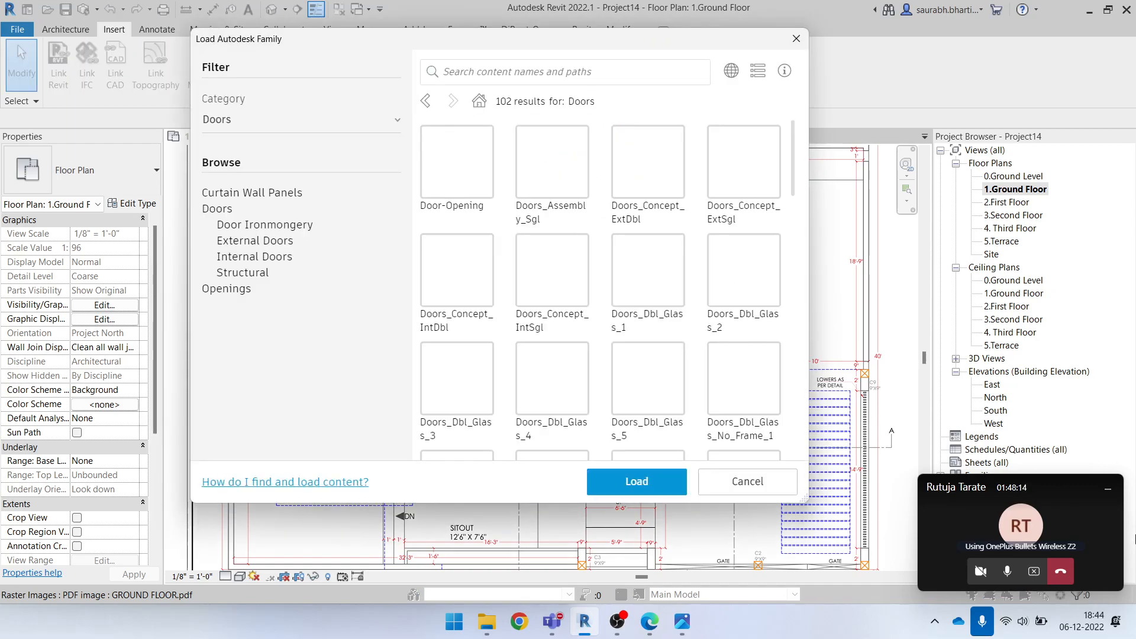
{"action": "left_click", "coordinate": [1108, 489]}
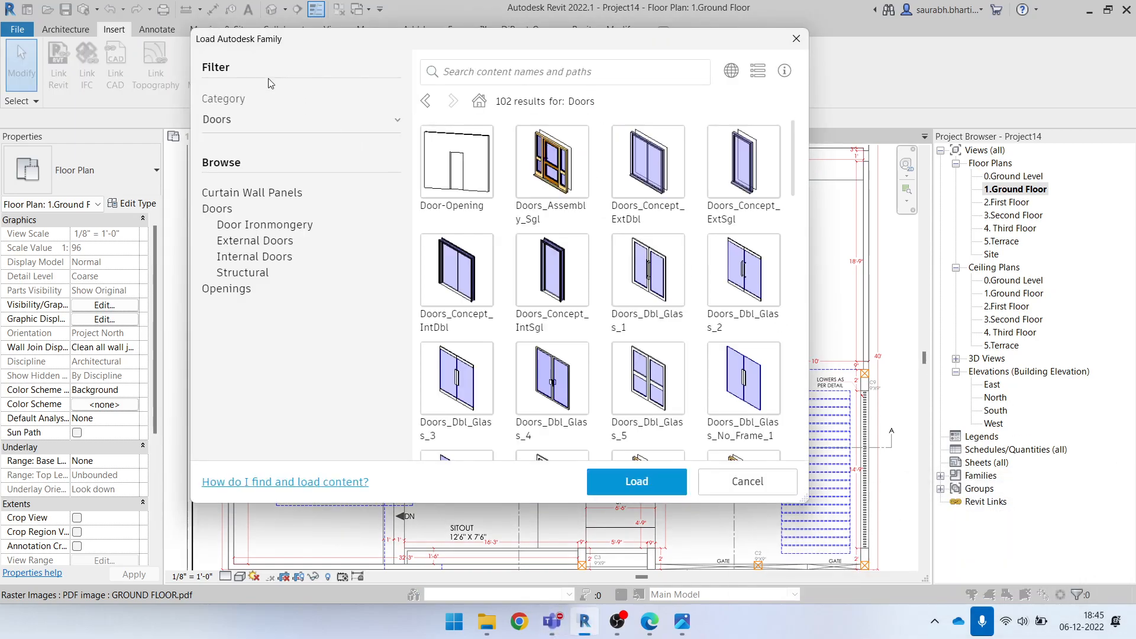
{"action": "left_click", "coordinate": [311, 135]}
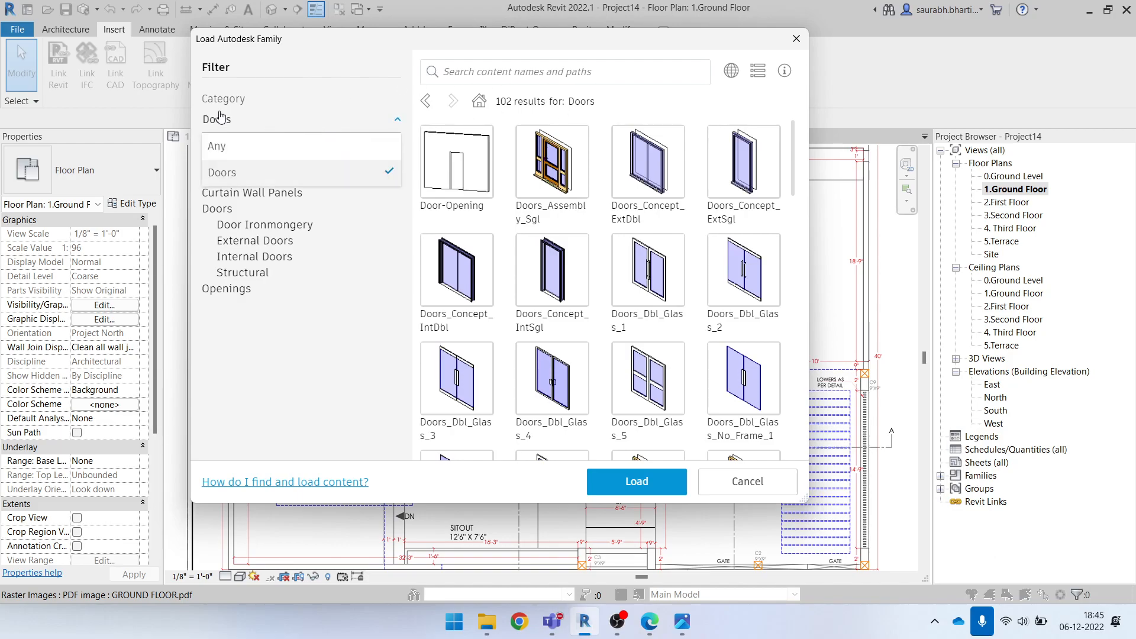
{"action": "left_click", "coordinate": [302, 147]}
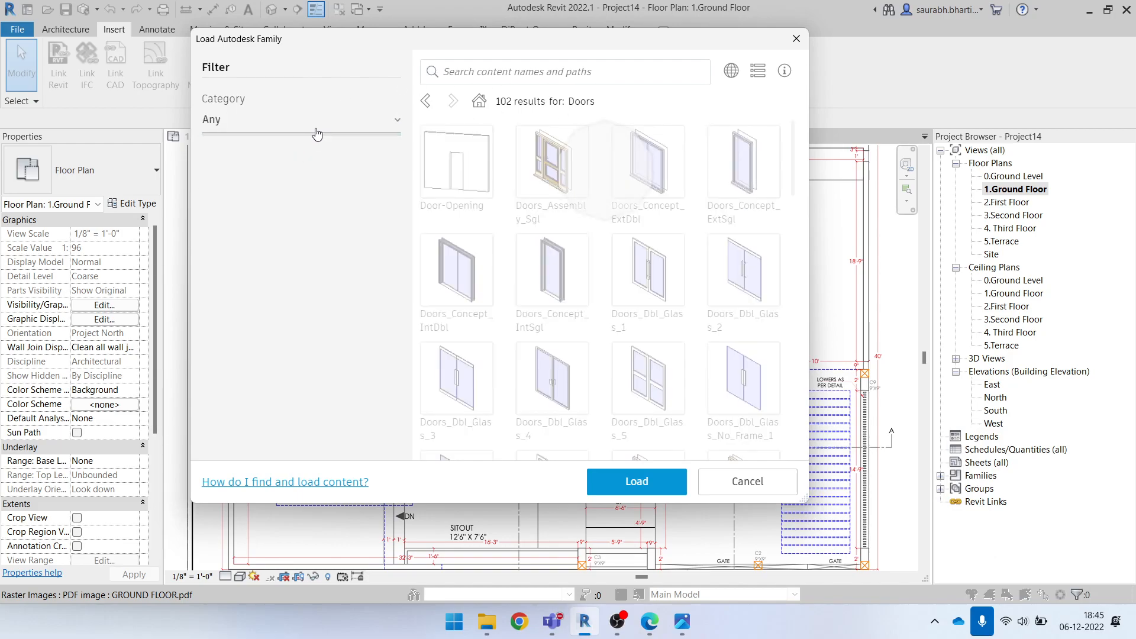
{"action": "left_click", "coordinate": [309, 129]}
{"action": "left_click", "coordinate": [308, 132]}
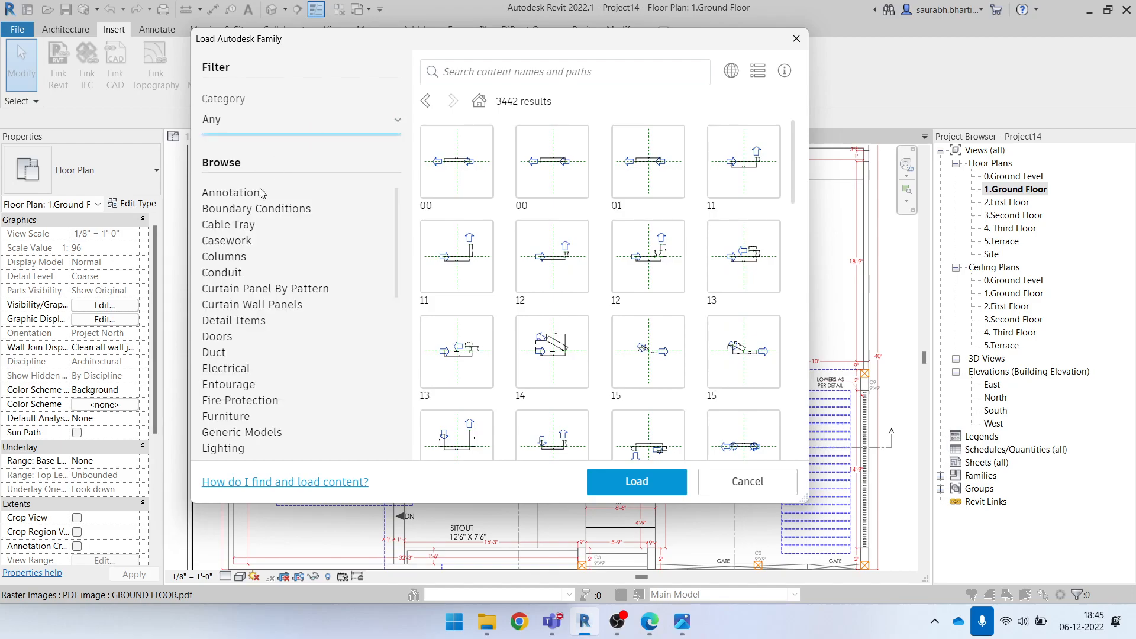
{"action": "left_click", "coordinate": [230, 337]}
{"action": "scroll", "coordinate": [673, 278], "scroll_direction": "down", "scroll_amount": 5}
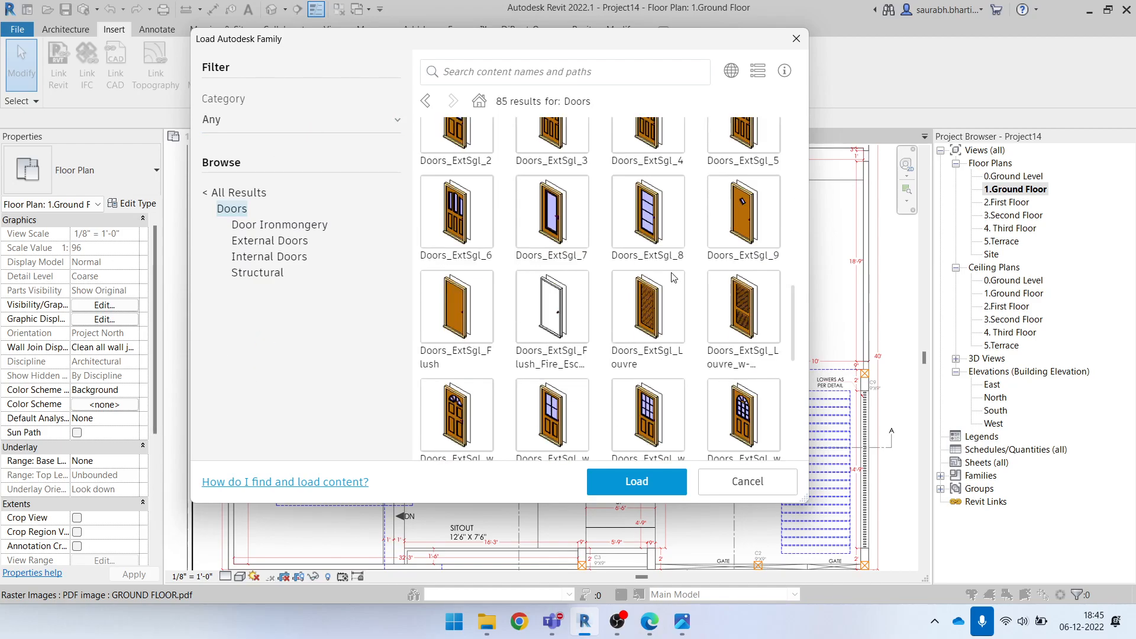
{"action": "scroll", "coordinate": [673, 278], "scroll_direction": "down", "scroll_amount": 10}
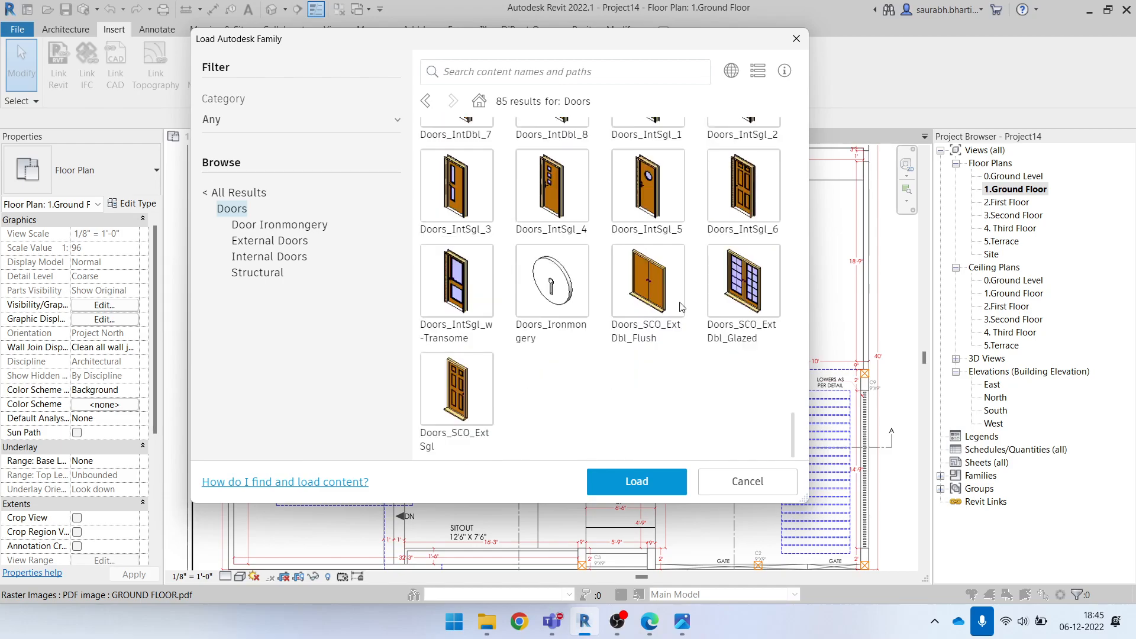
{"action": "scroll", "coordinate": [693, 296], "scroll_direction": "up", "scroll_amount": 15}
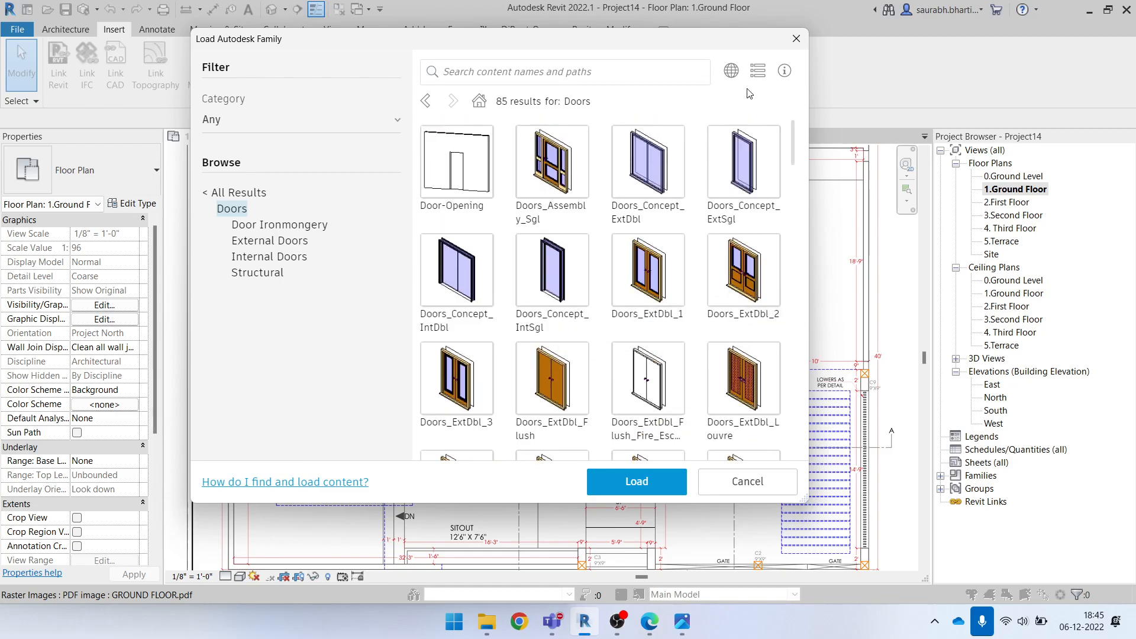
Switch the family library's region to United States - Imperial and open its Doors category
{"action": "left_click", "coordinate": [732, 70]}
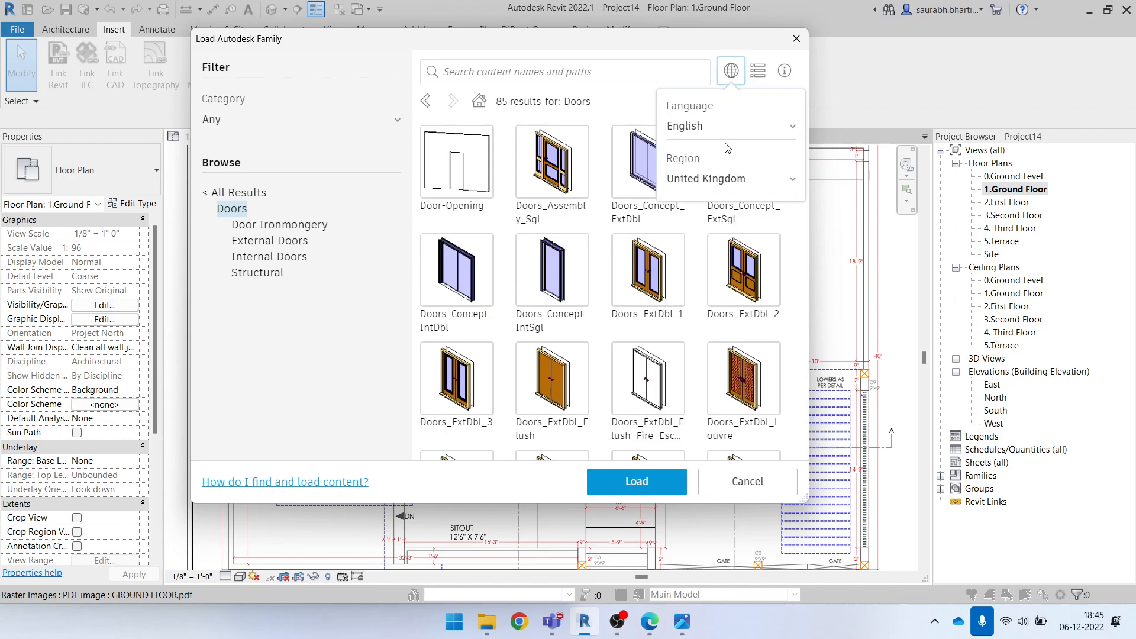
{"action": "left_click", "coordinate": [734, 178]}
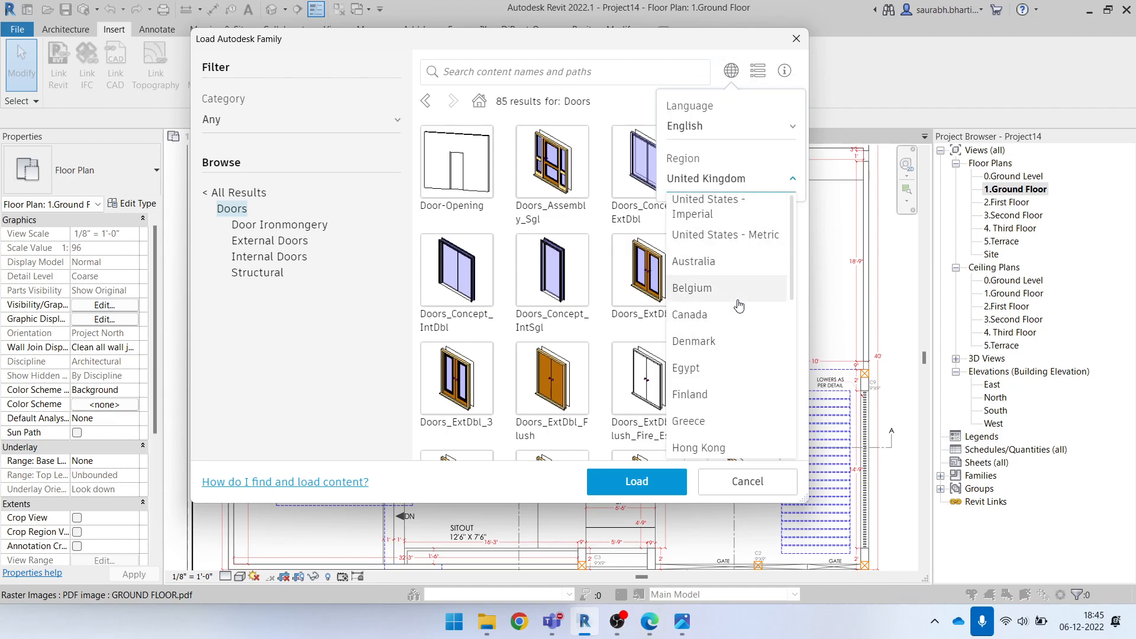
{"action": "left_click", "coordinate": [718, 218]}
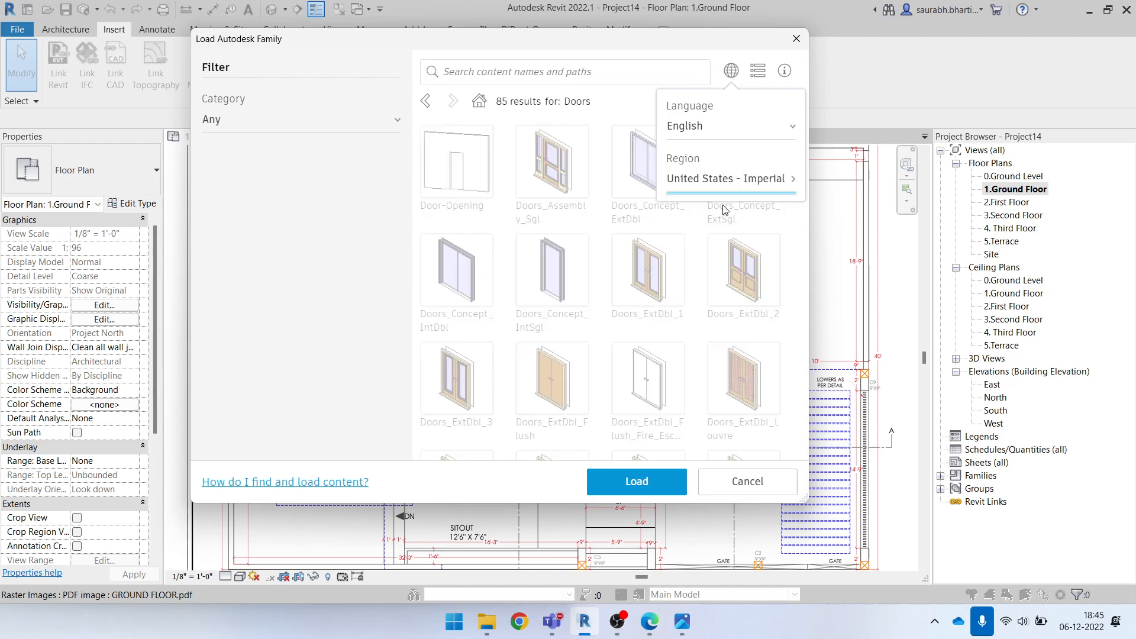
{"action": "left_click", "coordinate": [732, 71]}
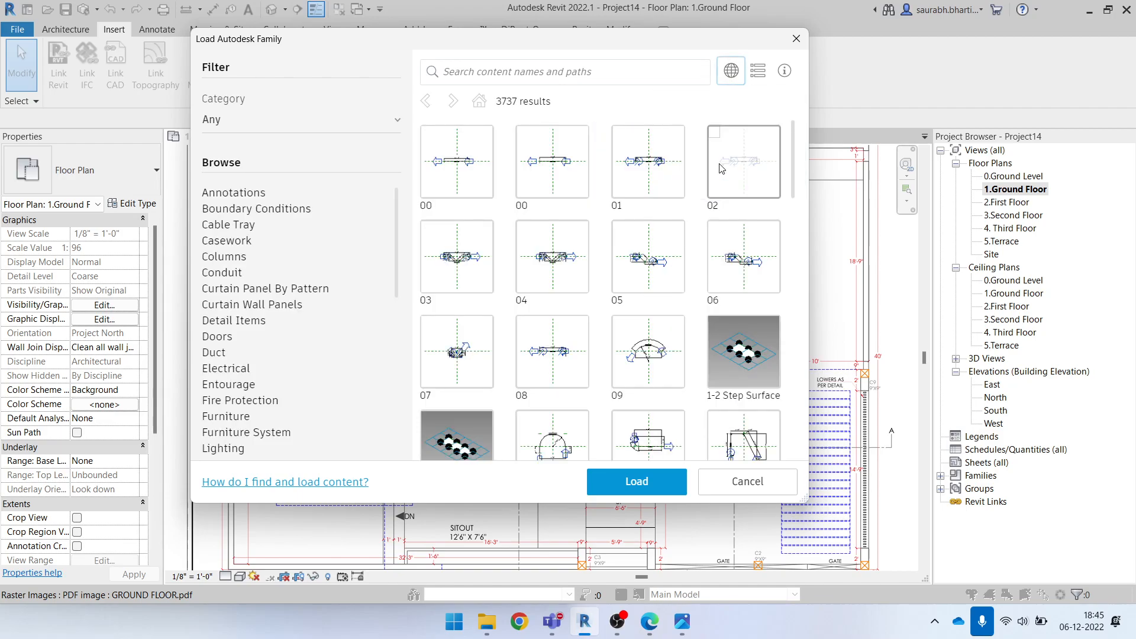
{"action": "left_click", "coordinate": [218, 337]}
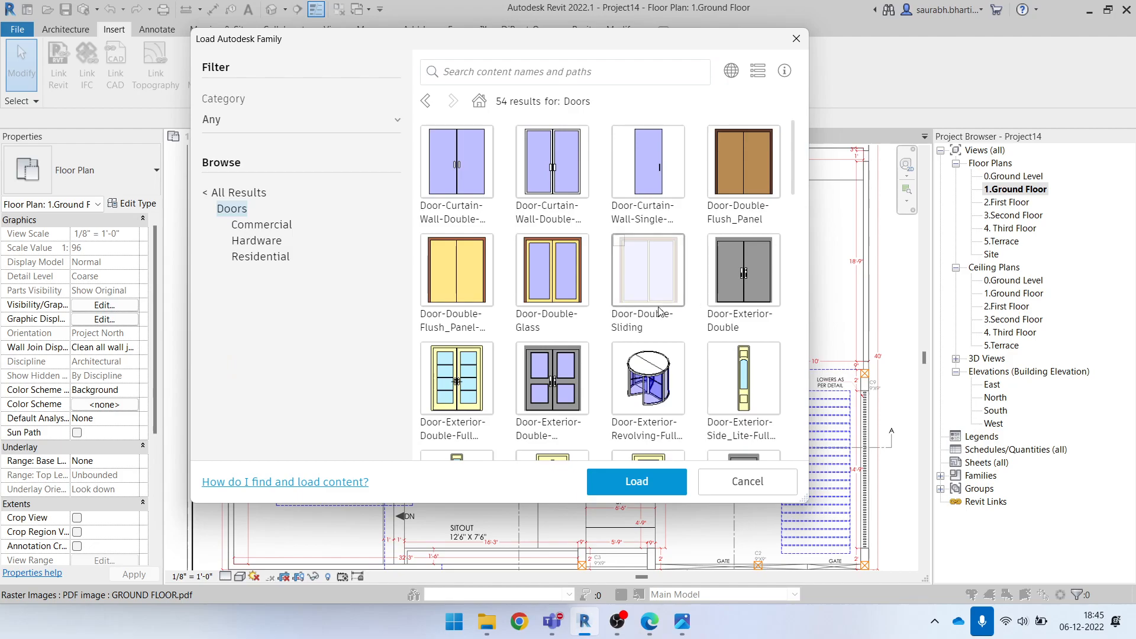
Examine the United States - Imperial door families for a suitable double door and close the library without loading anything
{"action": "scroll", "coordinate": [659, 308], "scroll_direction": "down", "scroll_amount": 10}
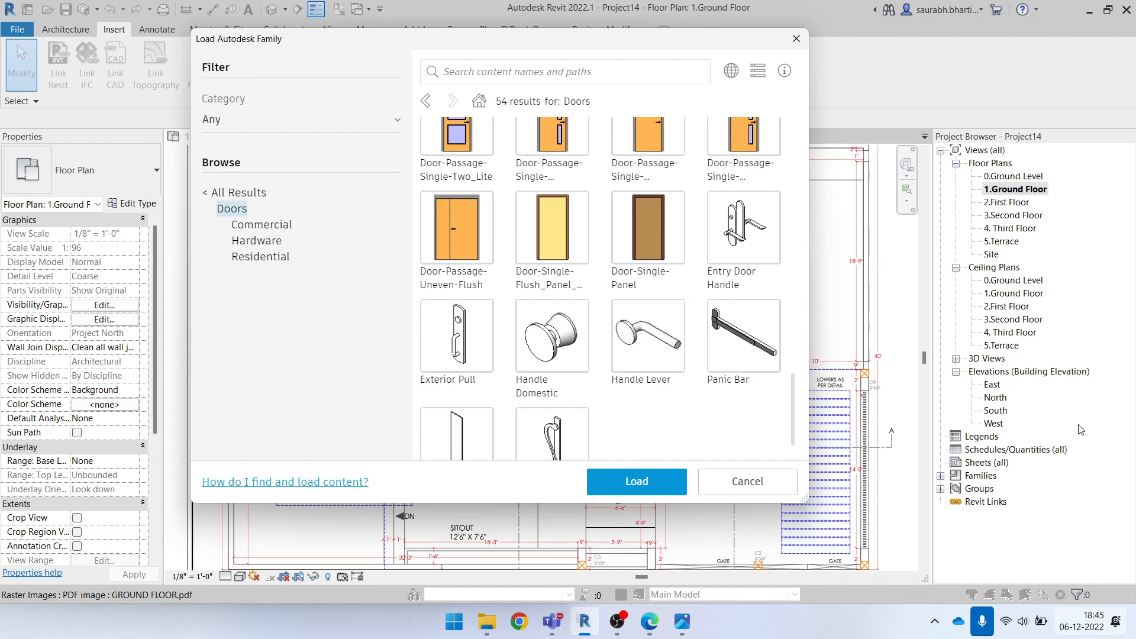
{"action": "scroll", "coordinate": [552, 237], "scroll_direction": "up", "scroll_amount": 10}
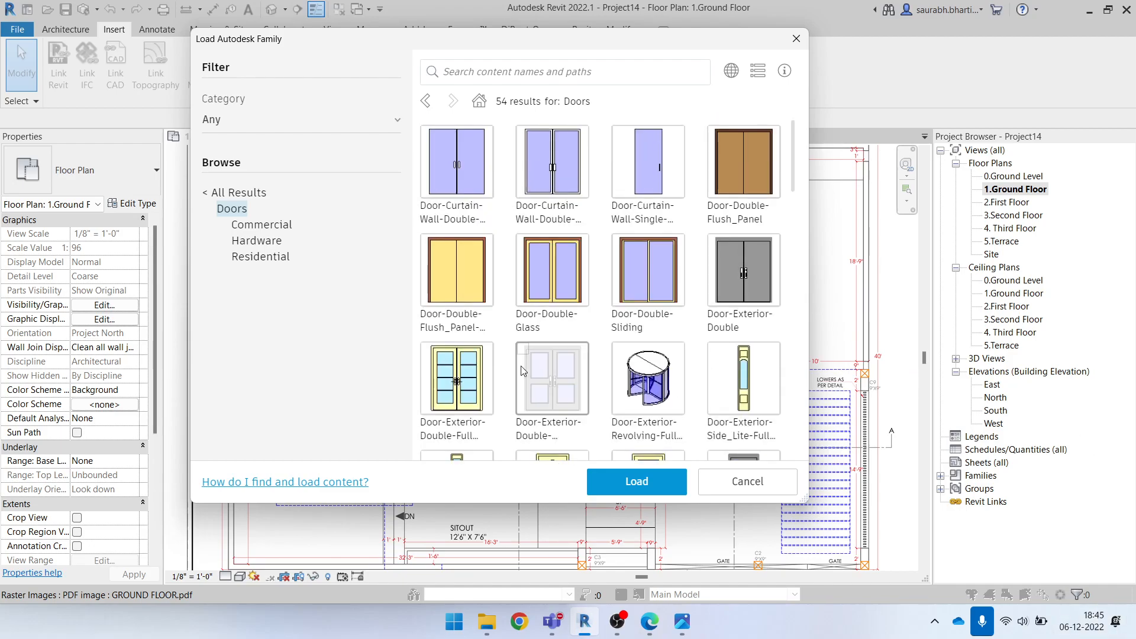
{"action": "scroll", "coordinate": [697, 365], "scroll_direction": "down", "scroll_amount": 8}
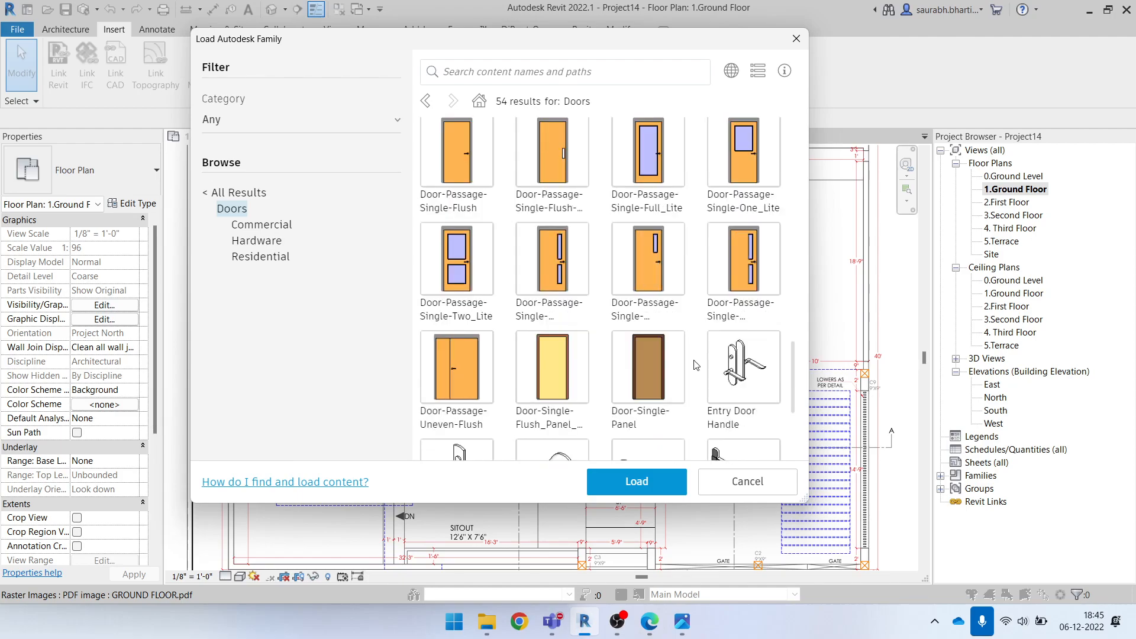
{"action": "scroll", "coordinate": [662, 376], "scroll_direction": "down", "scroll_amount": 3}
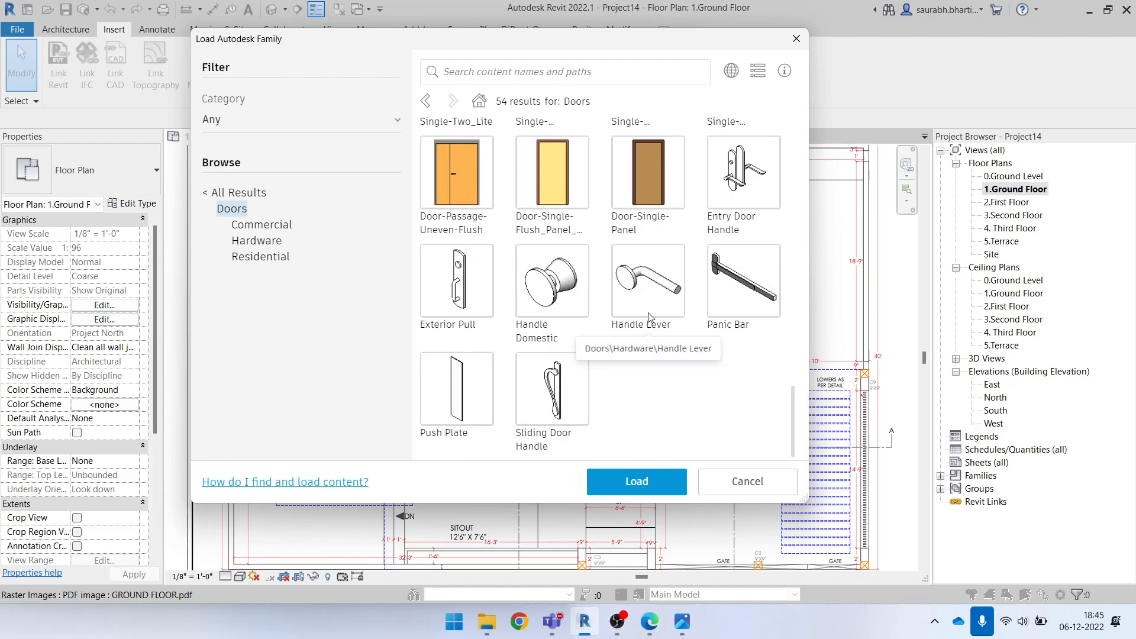
{"action": "scroll", "coordinate": [645, 314], "scroll_direction": "up", "scroll_amount": 5}
{"action": "scroll", "coordinate": [651, 332], "scroll_direction": "down", "scroll_amount": 5}
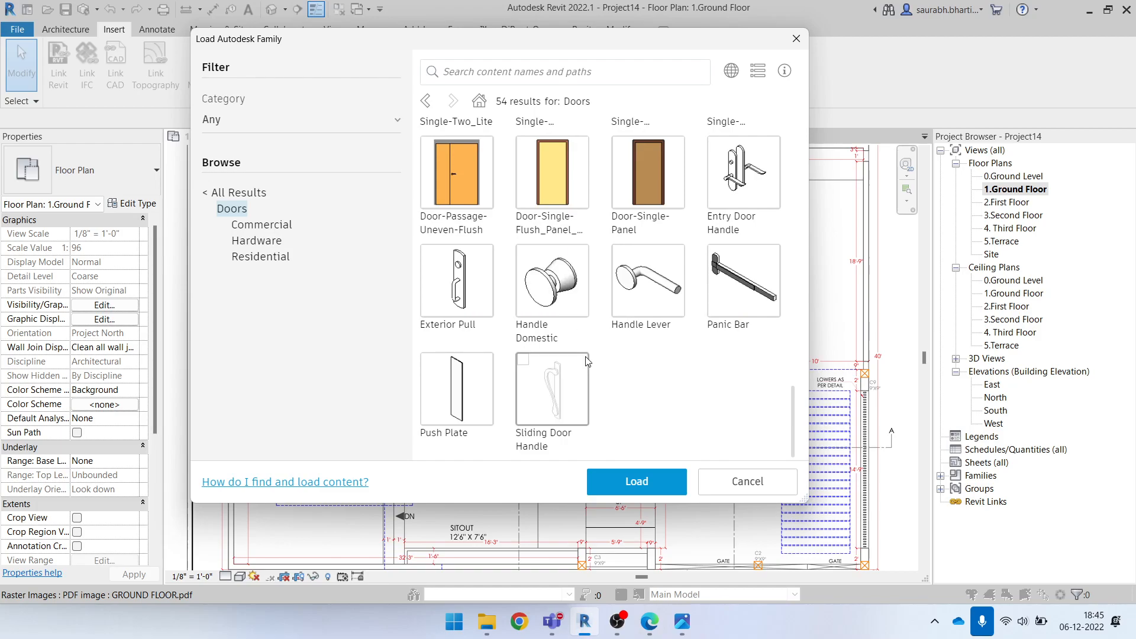
{"action": "scroll", "coordinate": [586, 355], "scroll_direction": "up", "scroll_amount": 5}
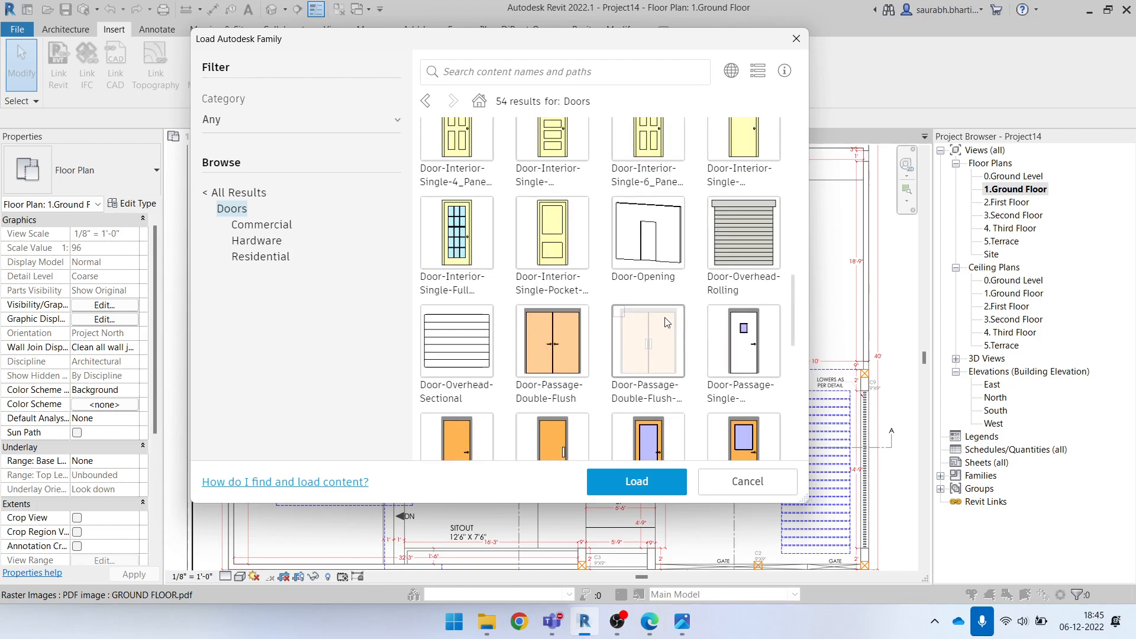
{"action": "scroll", "coordinate": [669, 323], "scroll_direction": "up", "scroll_amount": 5}
{"action": "left_click", "coordinate": [790, 43]}
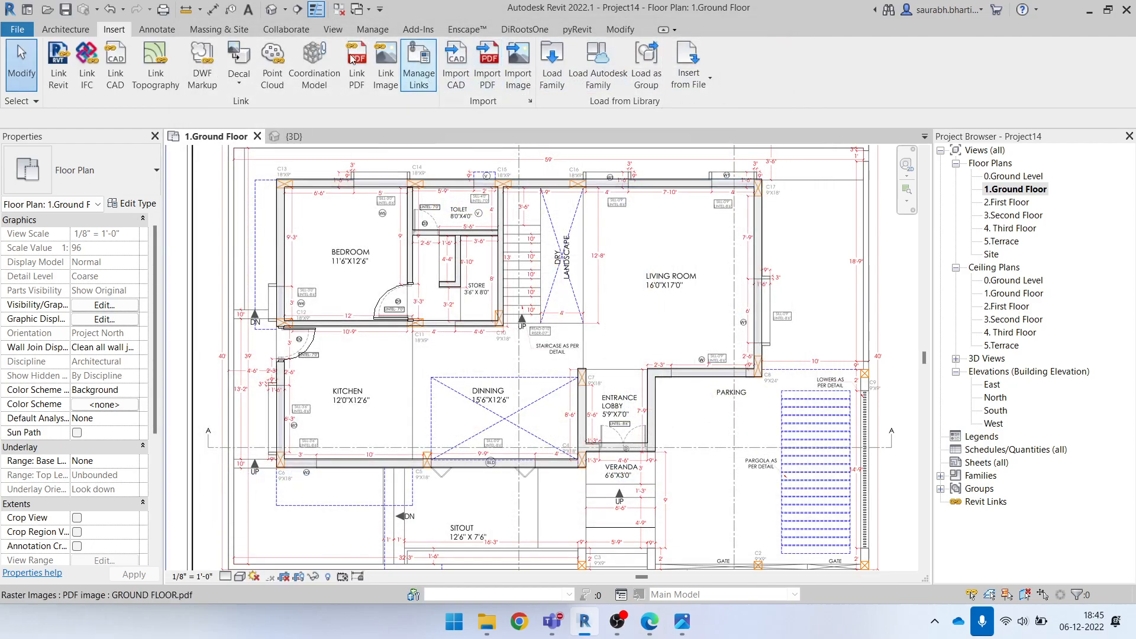
Reopen the Autodesk family library and set its content region to United States - Imperial
{"action": "left_click", "coordinate": [613, 72]}
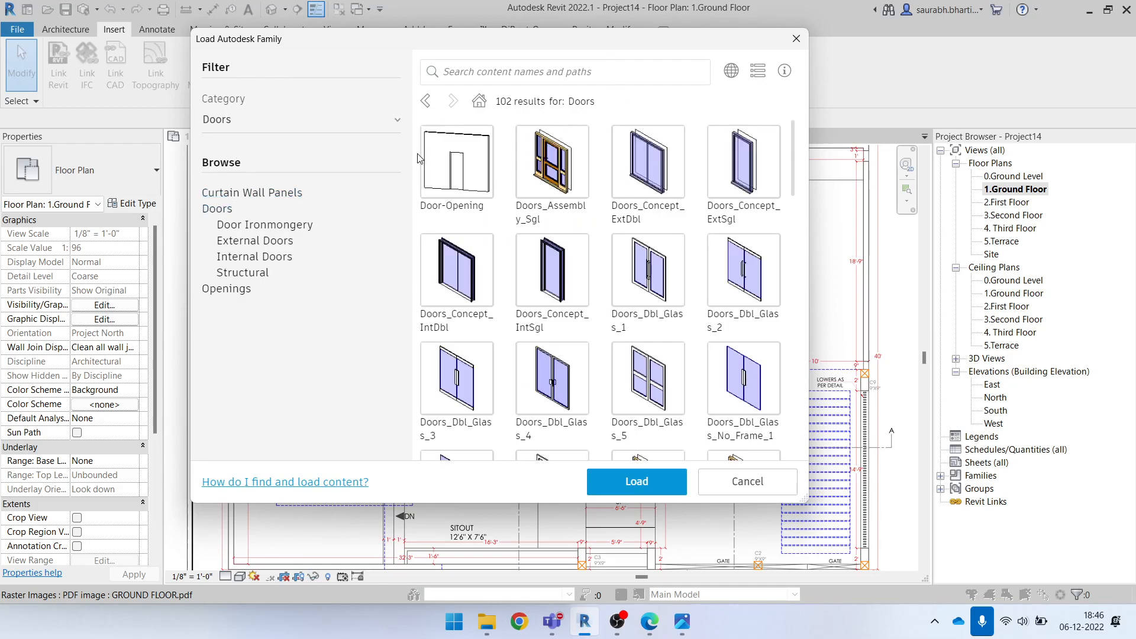
{"action": "left_click", "coordinate": [729, 73]}
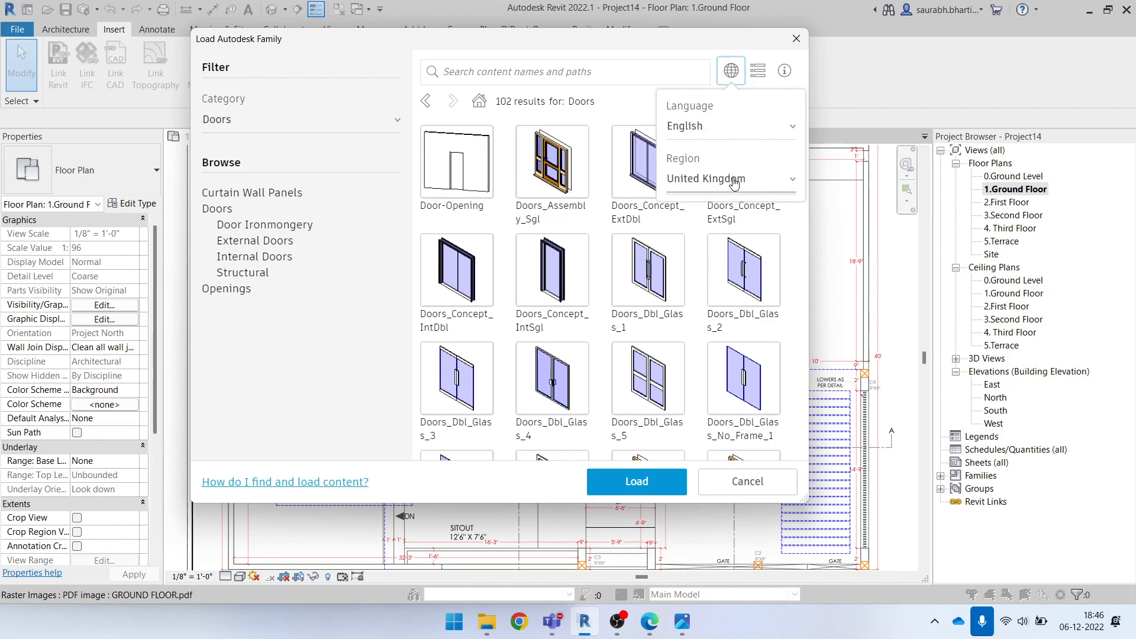
{"action": "left_click", "coordinate": [734, 181]}
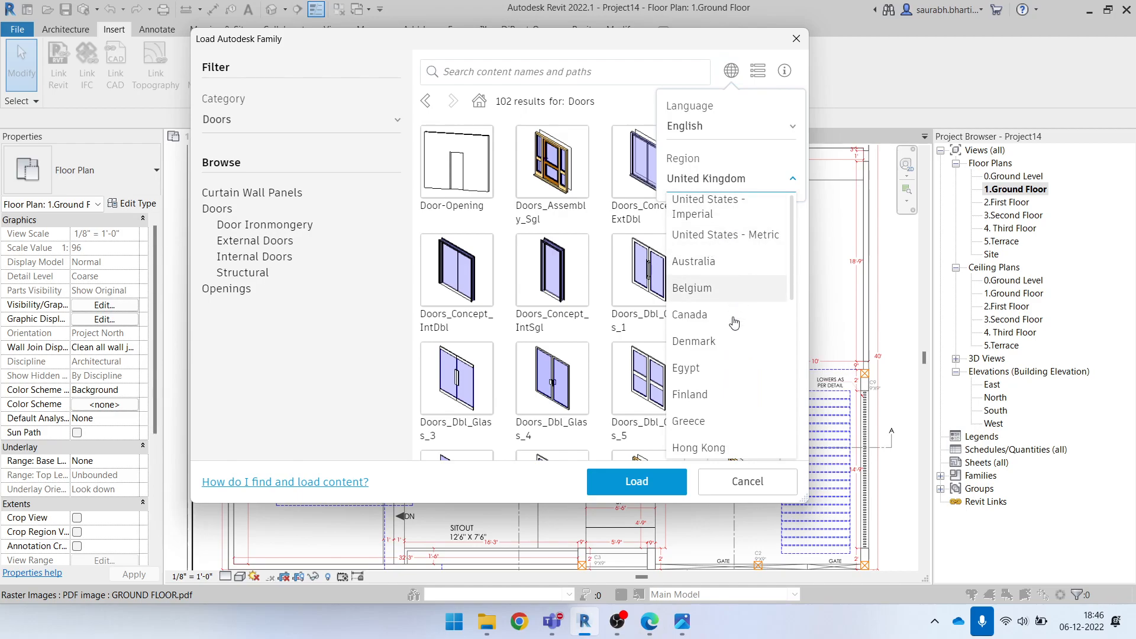
{"action": "scroll", "coordinate": [736, 431], "scroll_direction": "down", "scroll_amount": 5}
{"action": "scroll", "coordinate": [739, 450], "scroll_direction": "up", "scroll_amount": 5}
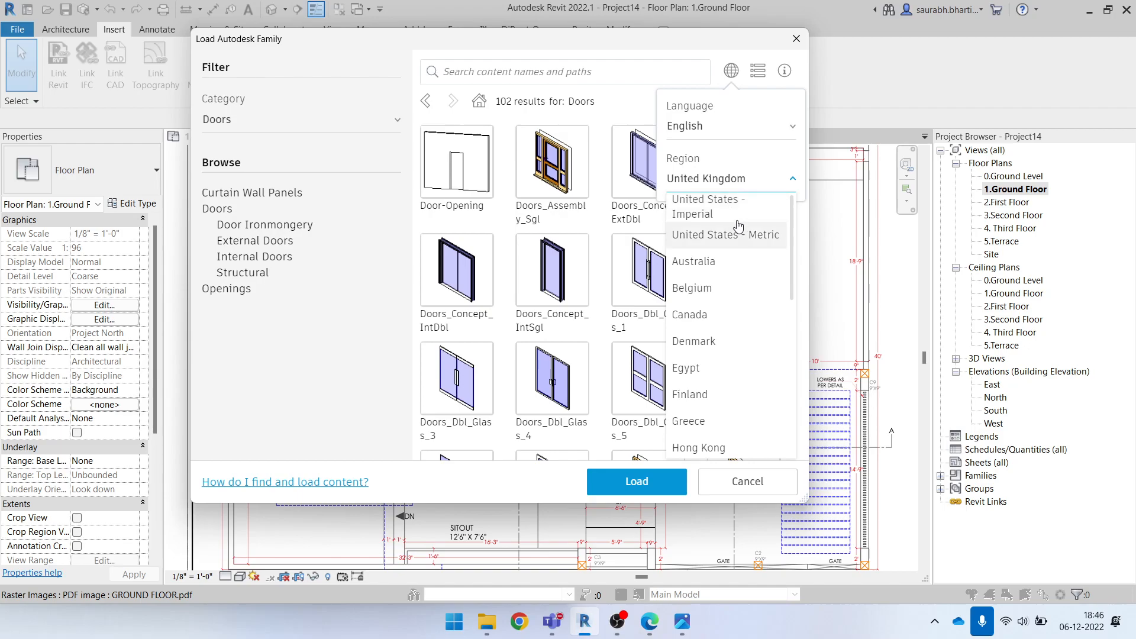
{"action": "left_click", "coordinate": [726, 188]}
{"action": "left_click", "coordinate": [726, 187]}
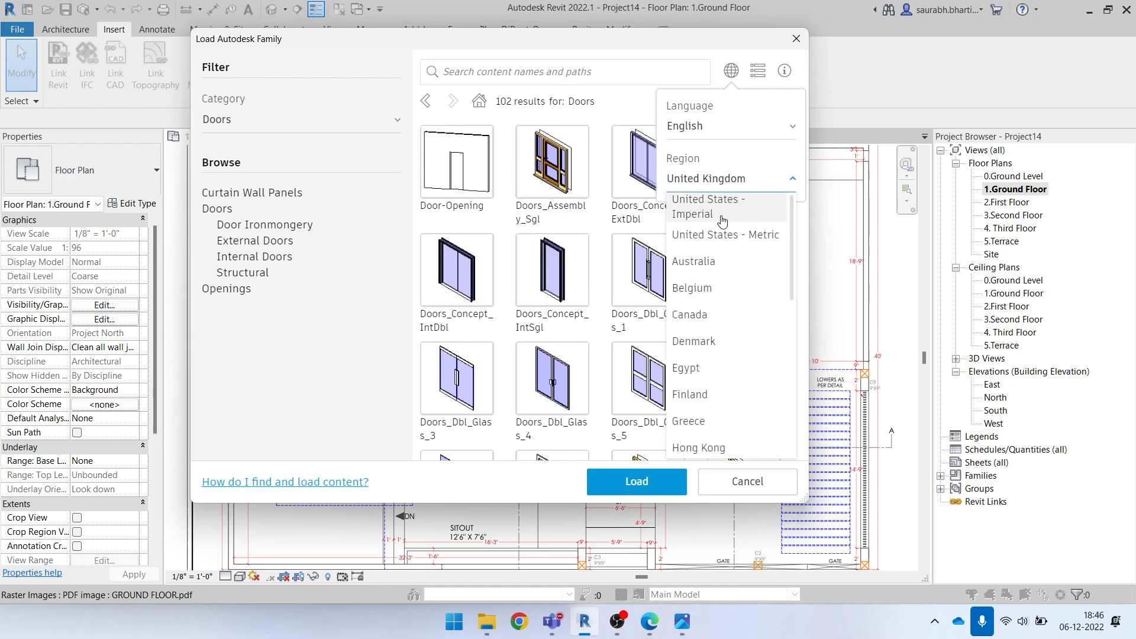
{"action": "left_click", "coordinate": [722, 219]}
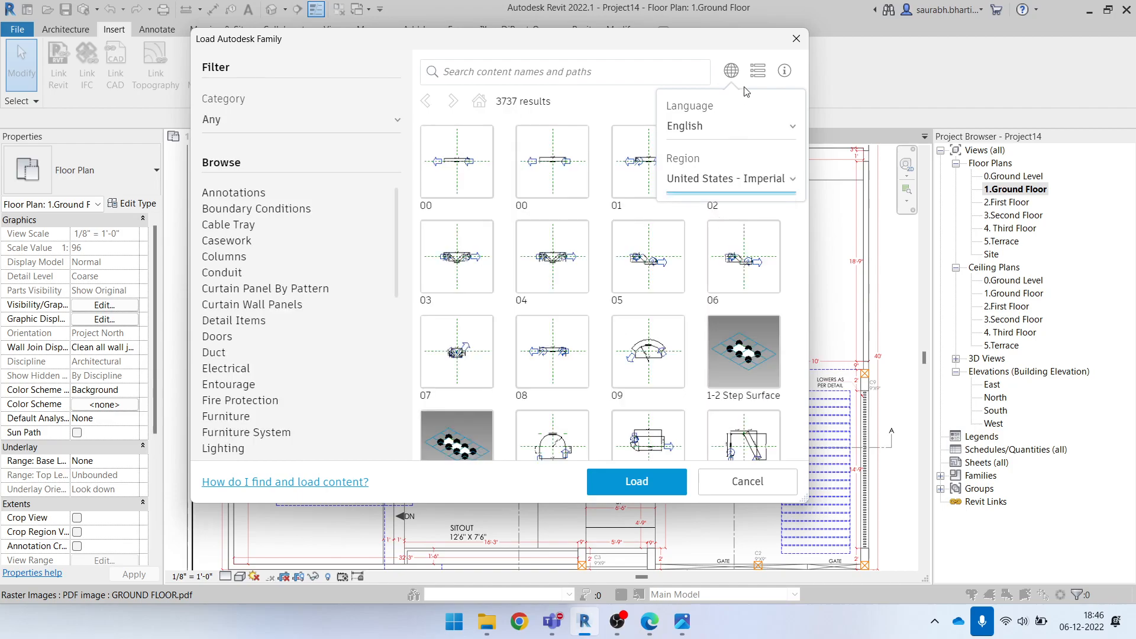
{"action": "left_click", "coordinate": [732, 71]}
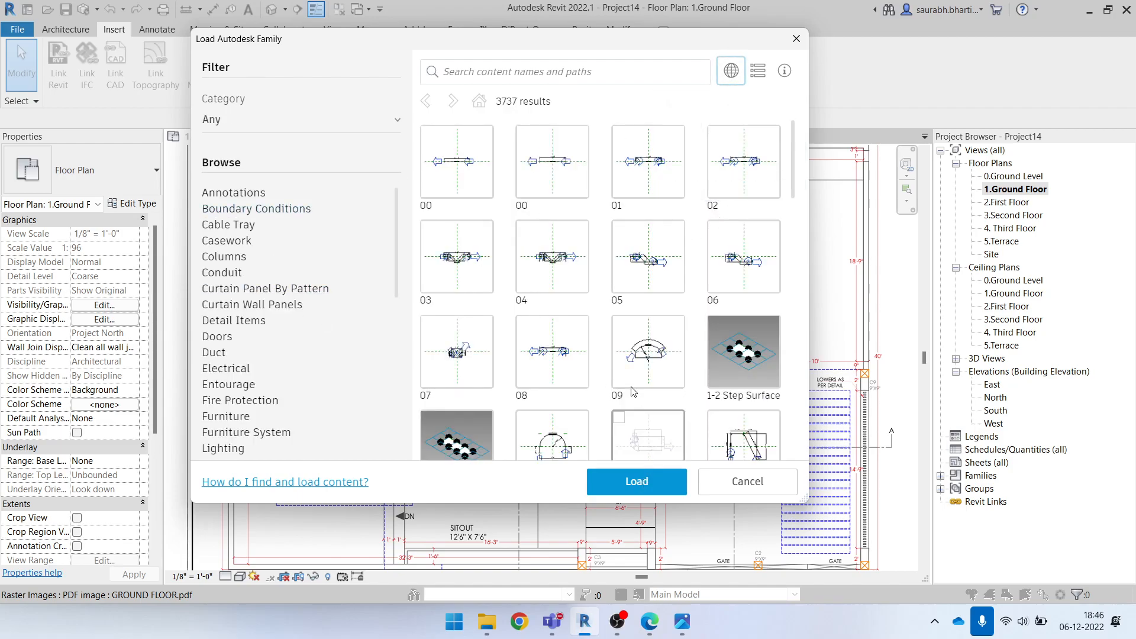
Choose the Door-Exterior-Double-Full Glass family from the Doors category and open its type selection for loading
{"action": "scroll", "coordinate": [672, 312], "scroll_direction": "down", "scroll_amount": 5}
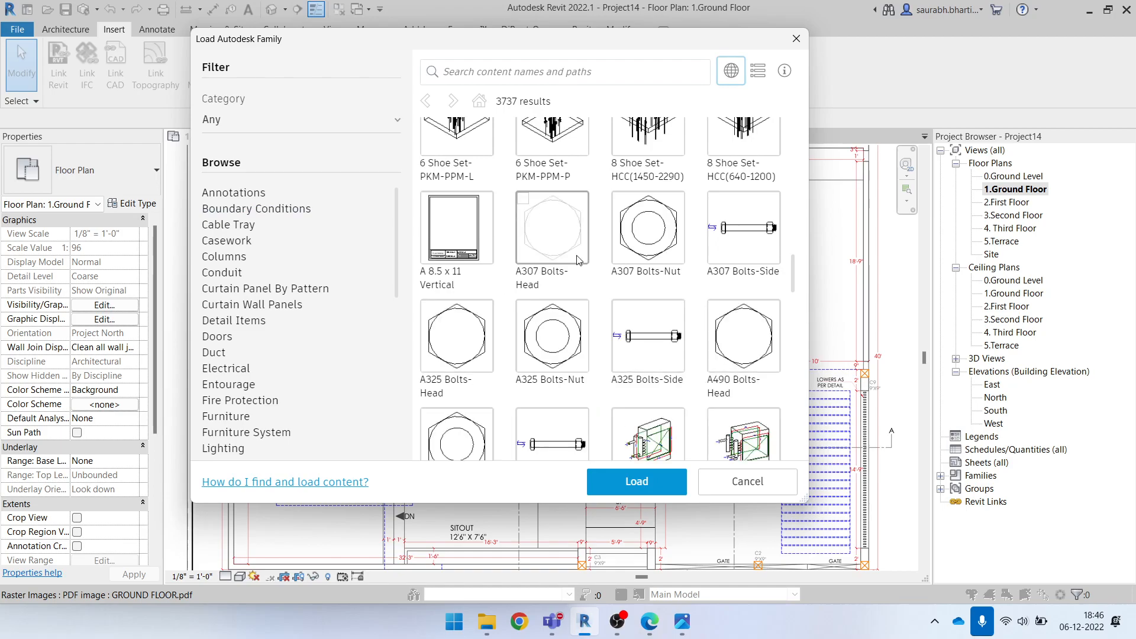
{"action": "left_click", "coordinate": [220, 337]}
{"action": "scroll", "coordinate": [613, 345], "scroll_direction": "down", "scroll_amount": 15}
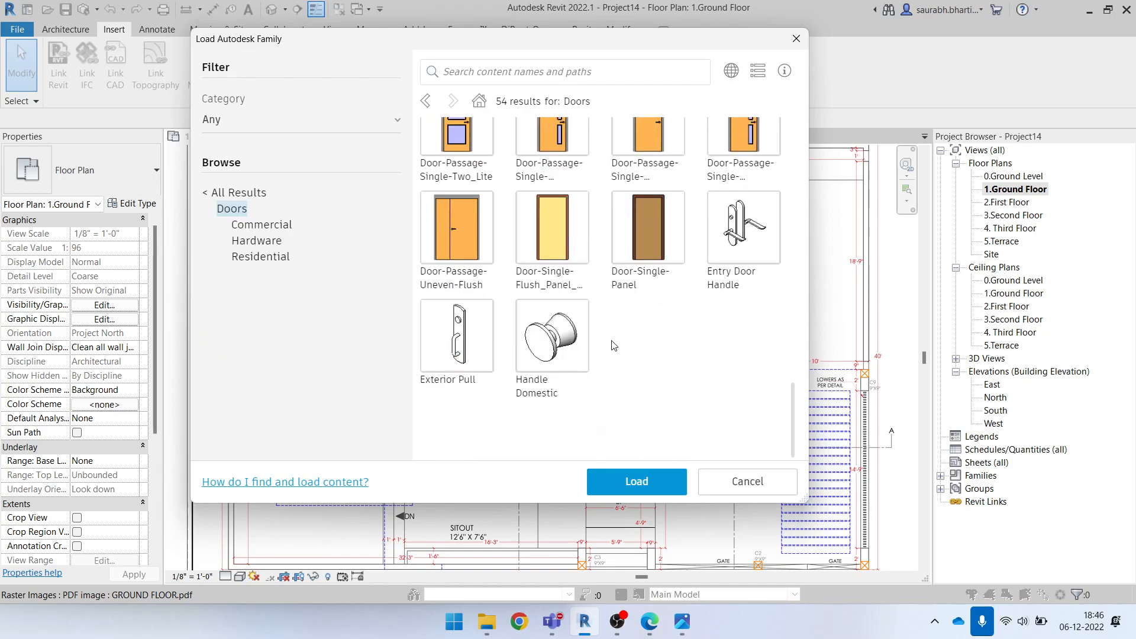
{"action": "scroll", "coordinate": [635, 348], "scroll_direction": "up", "scroll_amount": 15}
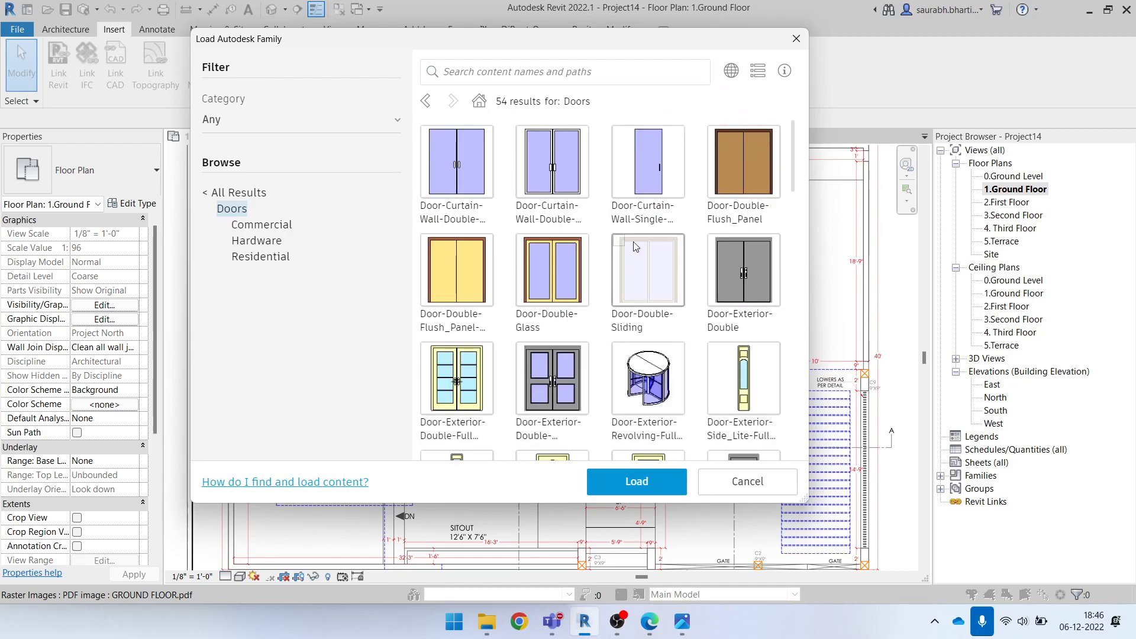
{"action": "scroll", "coordinate": [563, 347], "scroll_direction": "down", "scroll_amount": 10}
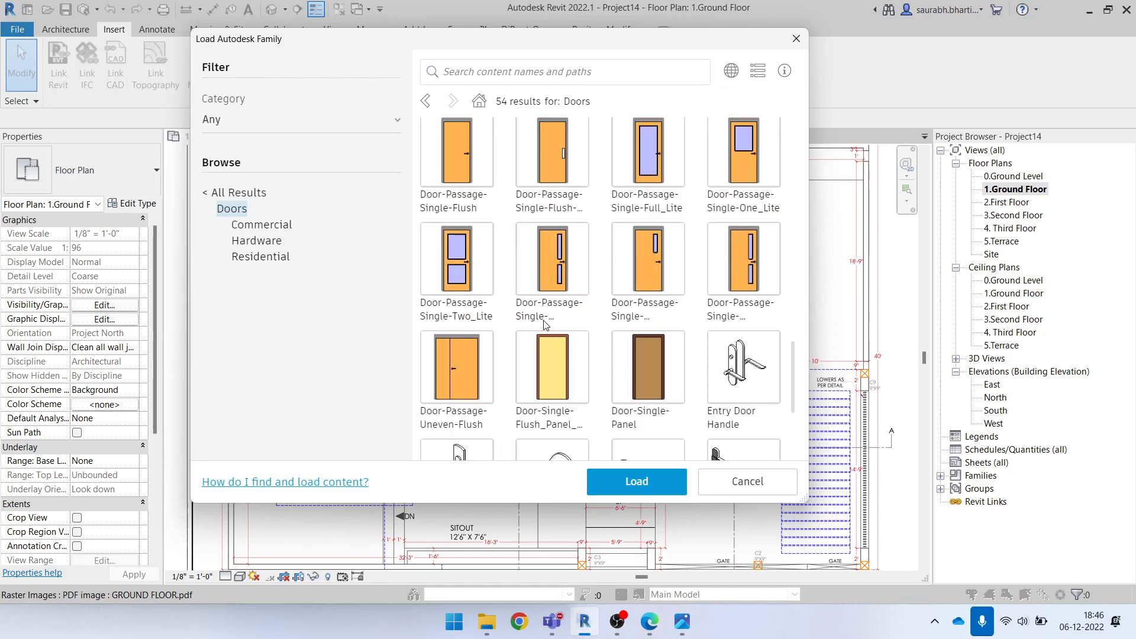
{"action": "scroll", "coordinate": [570, 344], "scroll_direction": "up", "scroll_amount": 4}
{"action": "scroll", "coordinate": [570, 344], "scroll_direction": "up", "scroll_amount": 6}
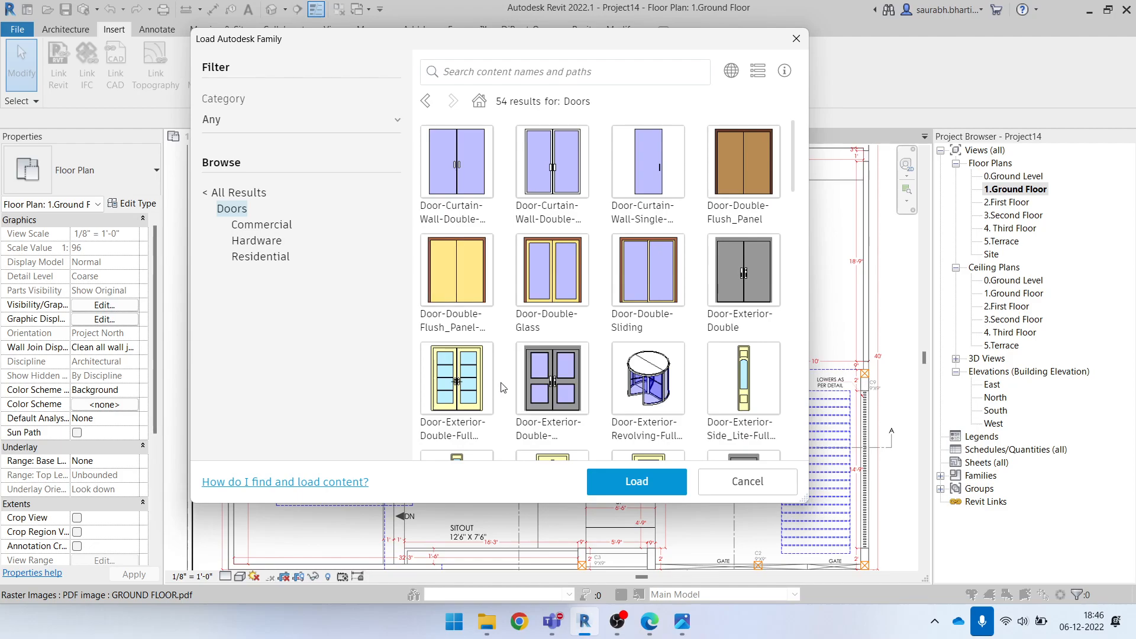
{"action": "left_click", "coordinate": [437, 403]}
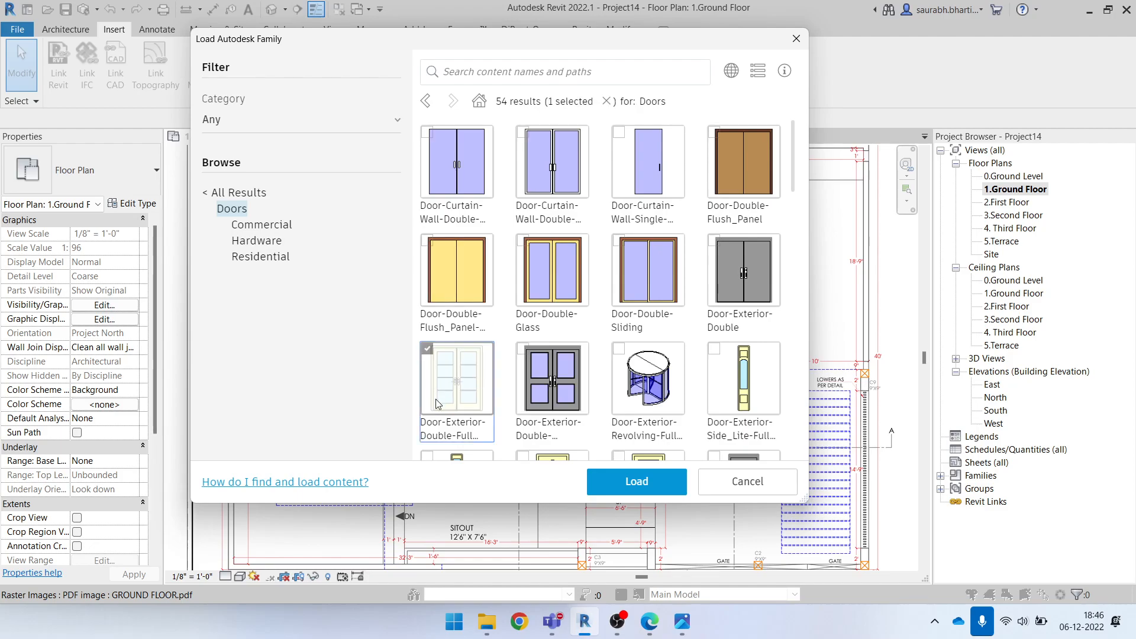
{"action": "left_click", "coordinate": [637, 488]}
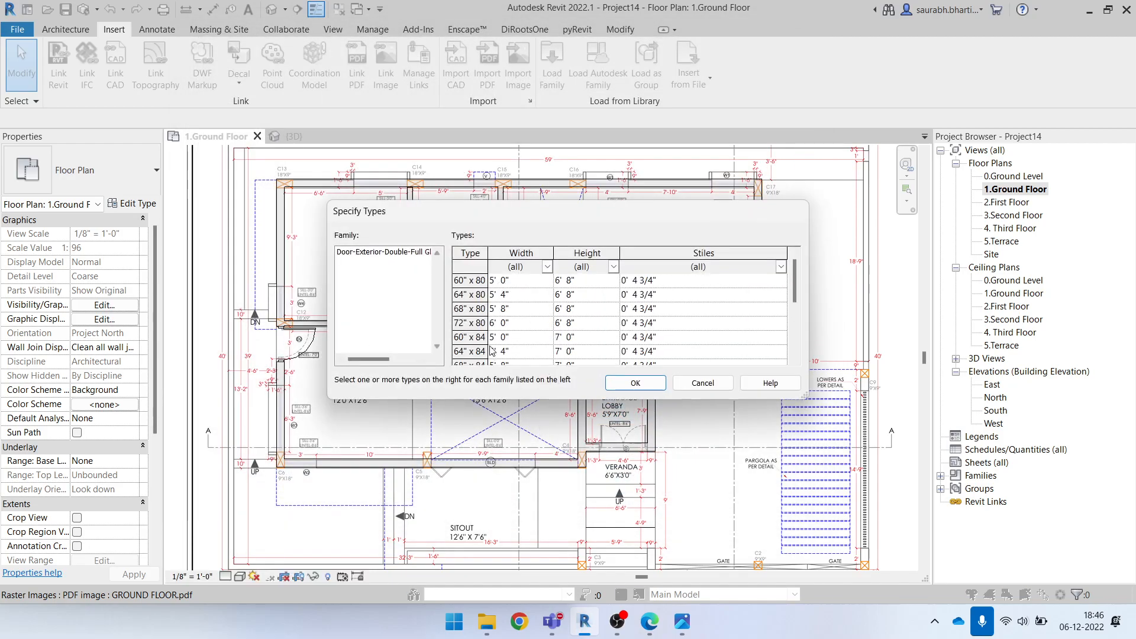
Load the 60" x 80" type of the Door-Exterior-Double-Full Glass family into the project
{"action": "left_click", "coordinate": [482, 308]}
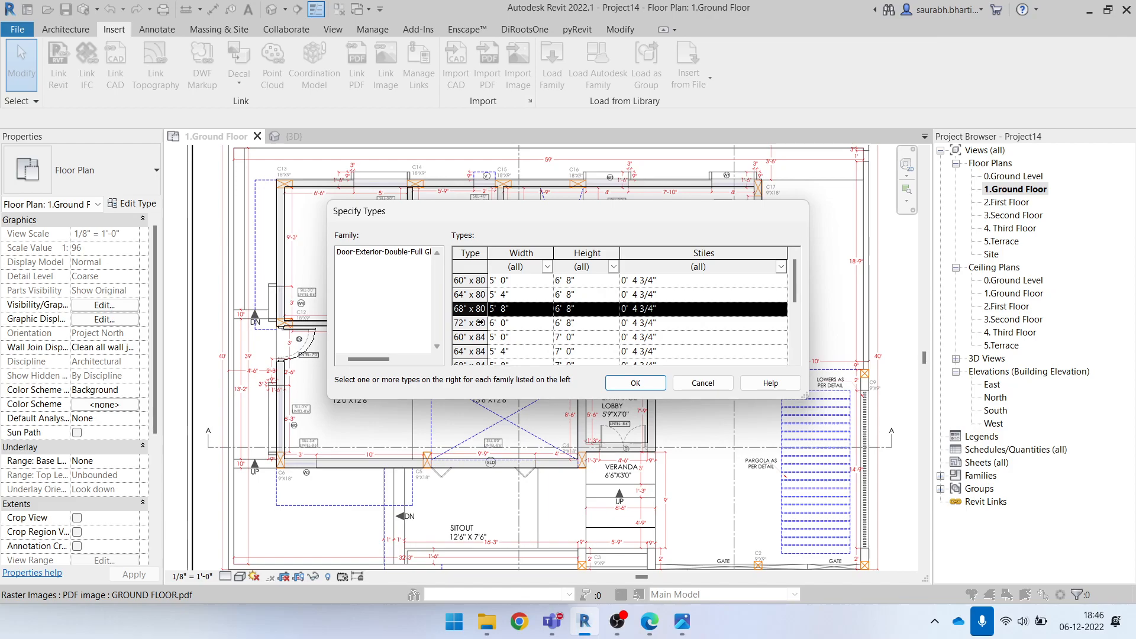
{"action": "left_click", "coordinate": [479, 280]}
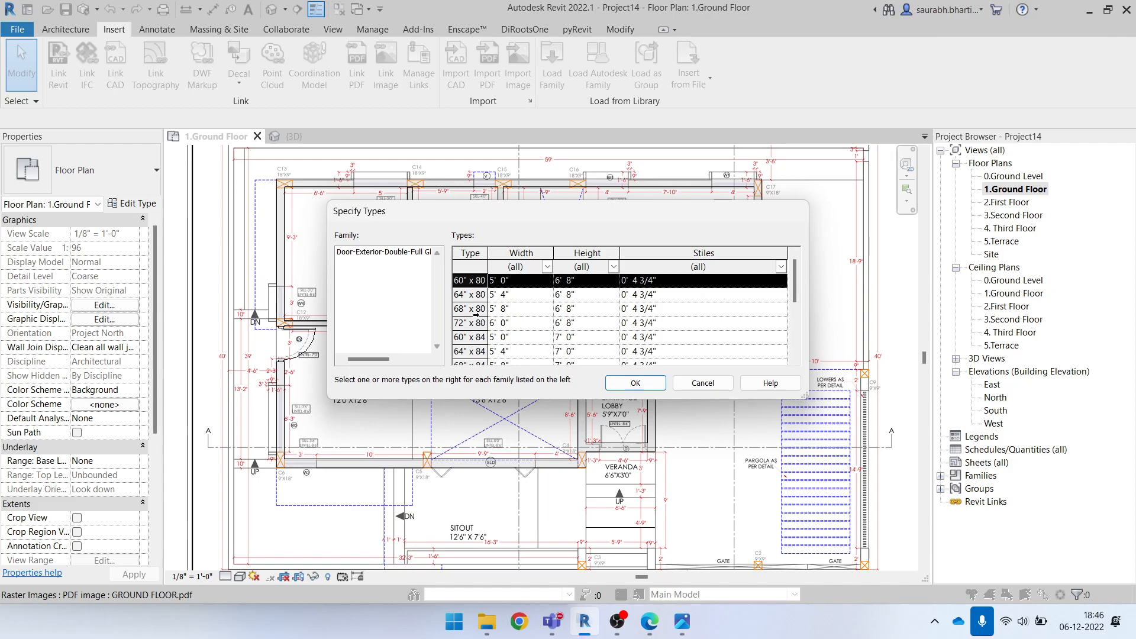
{"action": "left_click", "coordinate": [635, 385]}
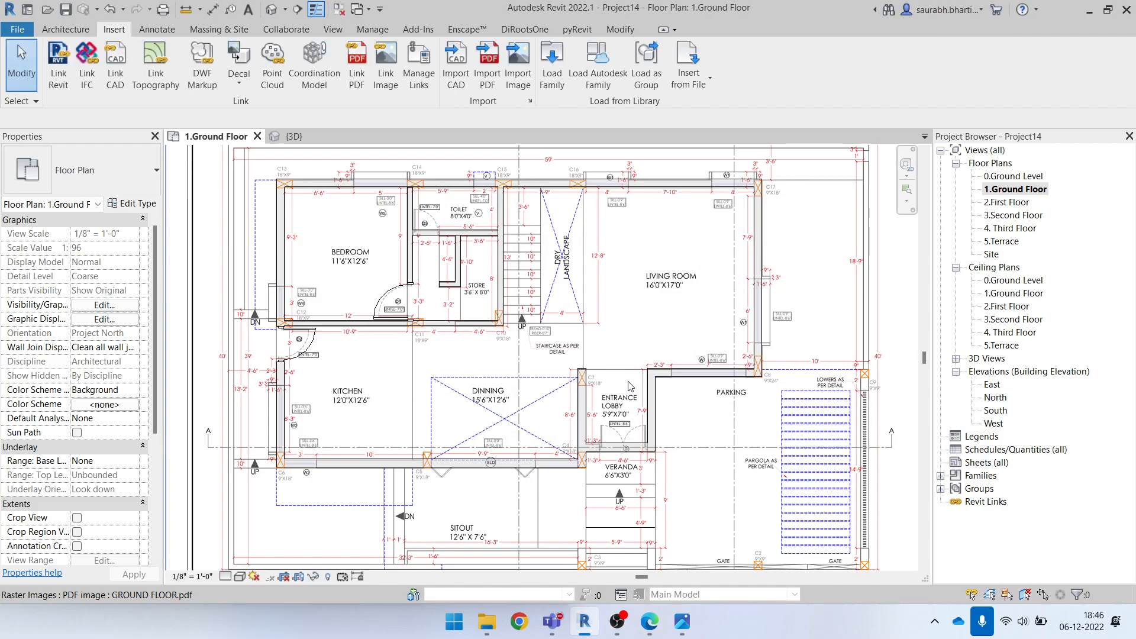
{"action": "scroll", "coordinate": [616, 431], "scroll_direction": "up", "scroll_amount": 5}
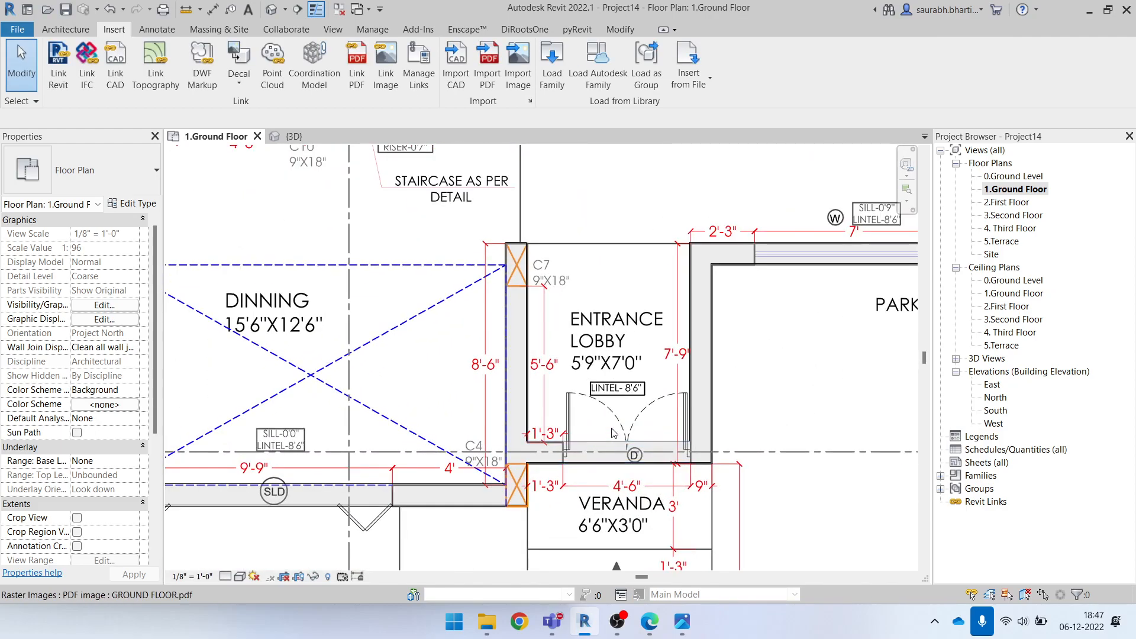
{"action": "key", "text": "d"}
{"action": "key", "text": "r"}
{"action": "key", "text": "Escape"}
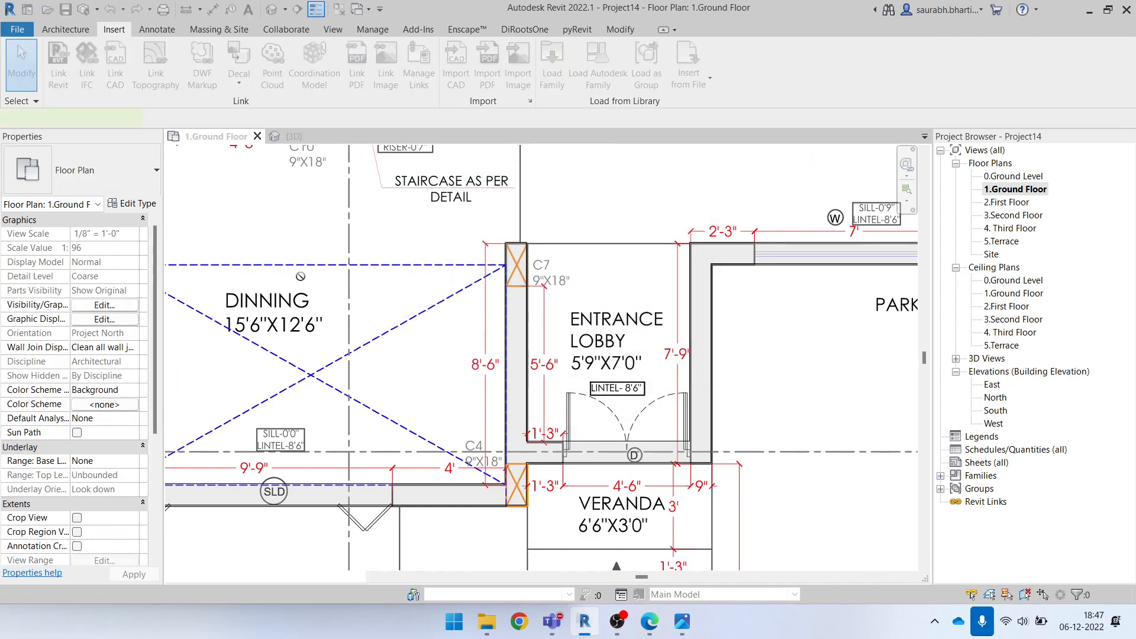
{"action": "key", "text": "Escape"}
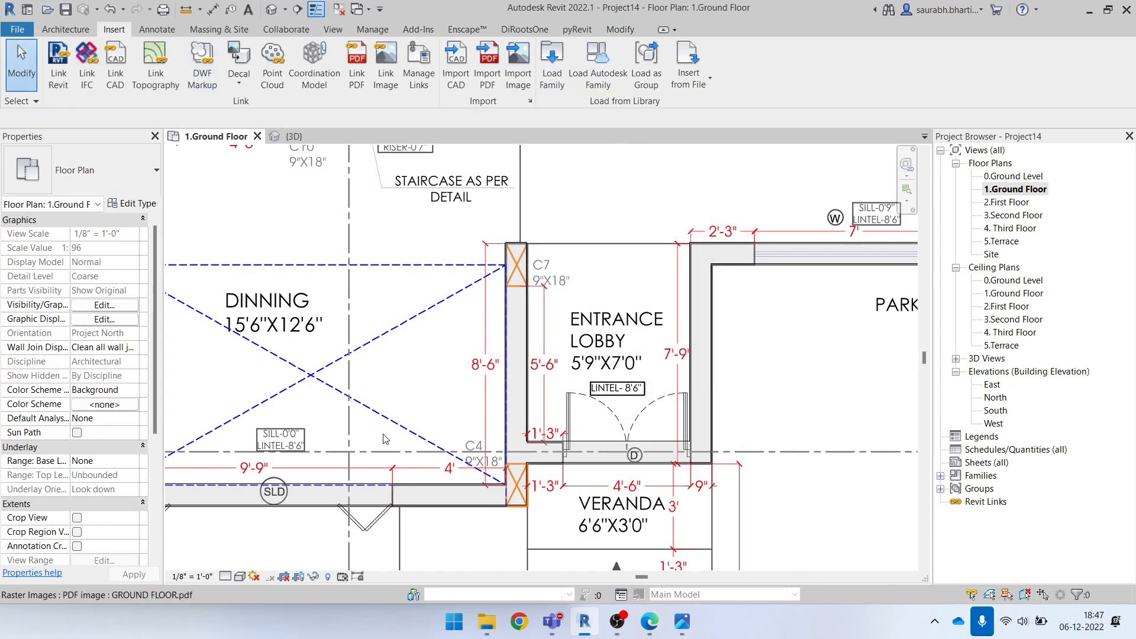
{"action": "scroll", "coordinate": [614, 385], "scroll_direction": "down", "scroll_amount": 1}
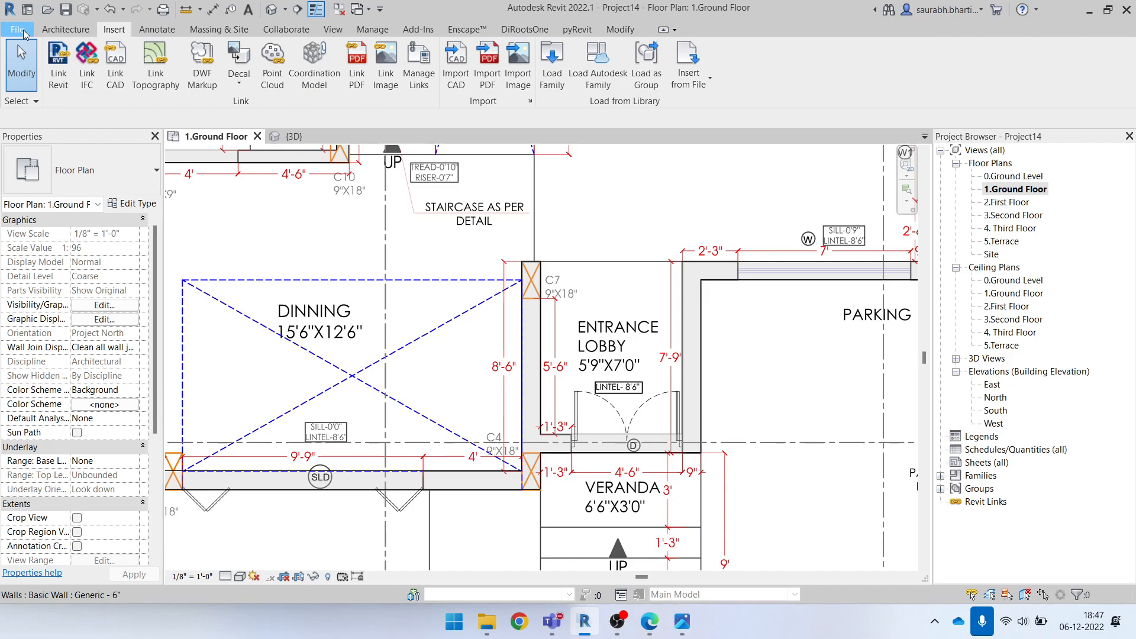
Save the project as "Complte revit Project day 1" in the File 1 folder with the maximum backups set to 1
{"action": "left_click", "coordinate": [18, 29]}
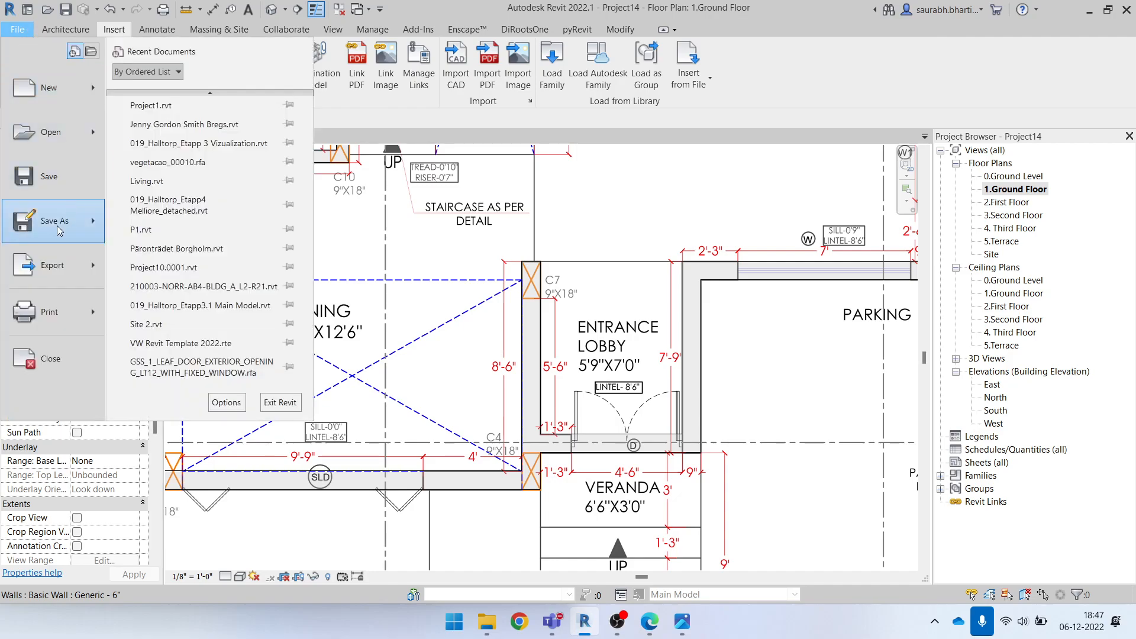
{"action": "mouse_move", "coordinate": [63, 232]}
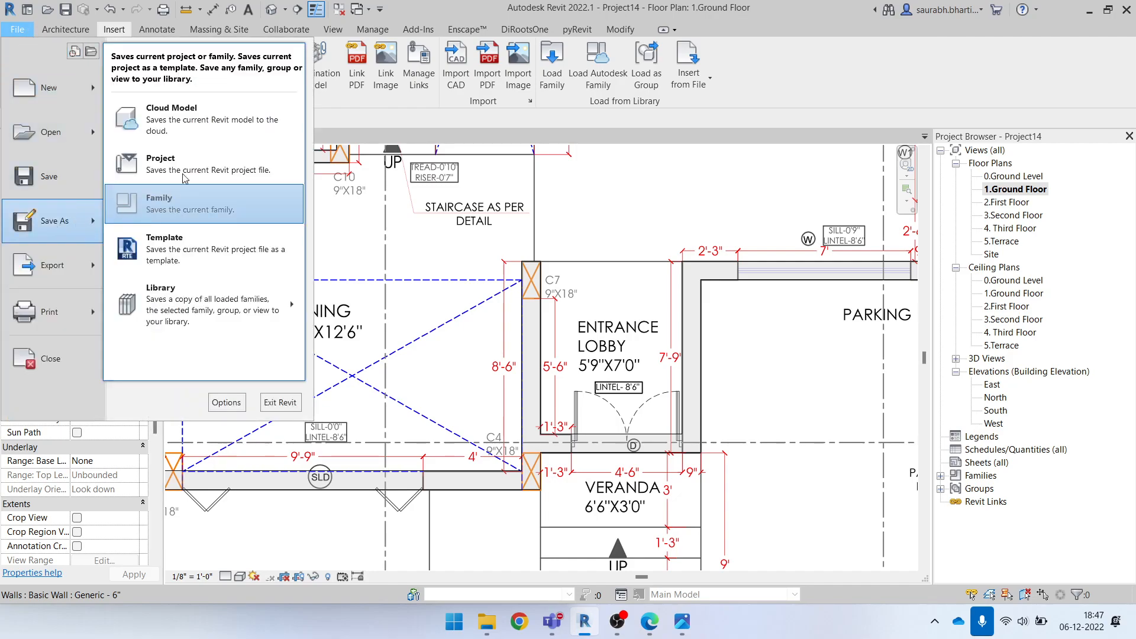
{"action": "left_click", "coordinate": [207, 170]}
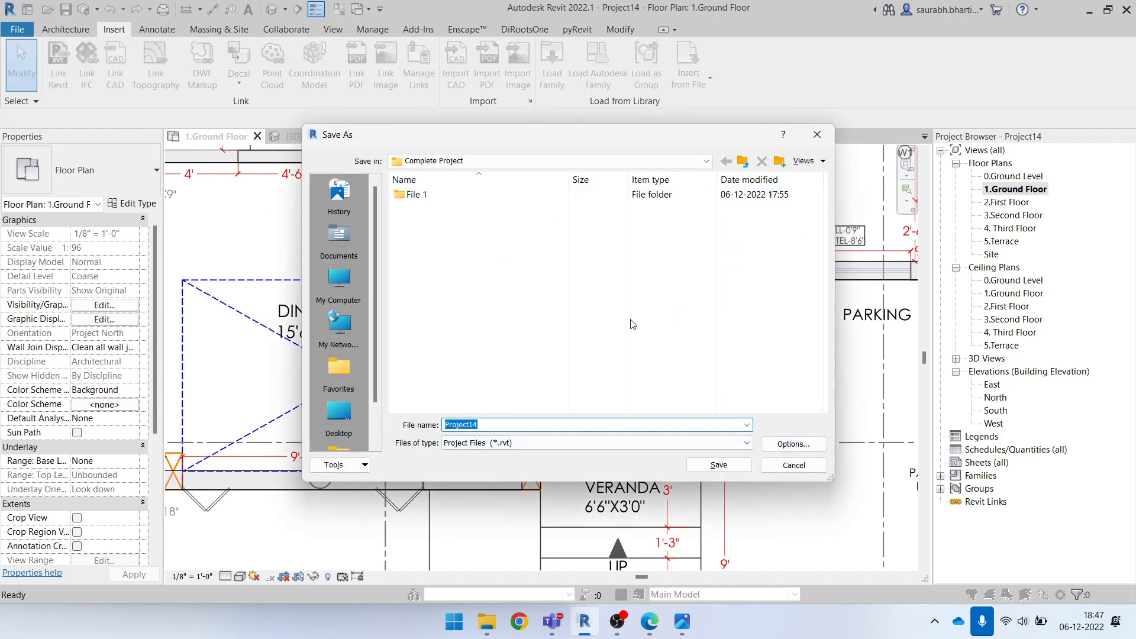
{"action": "double_click", "coordinate": [428, 196]}
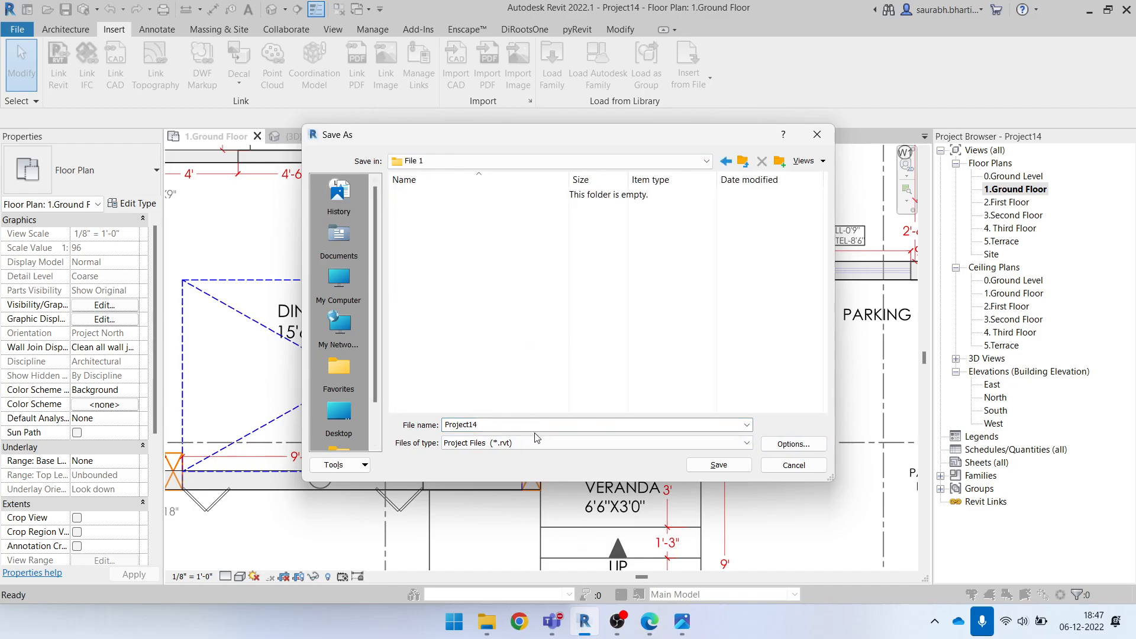
{"action": "type", "text": "Complte revit"}
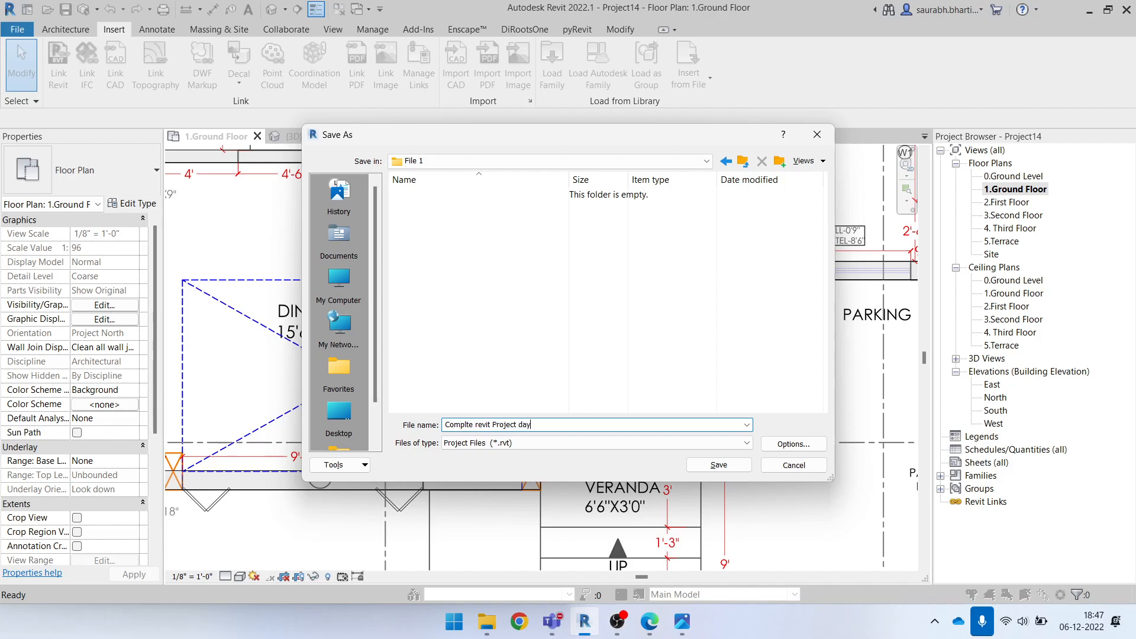
{"action": "left_click", "coordinate": [796, 447]}
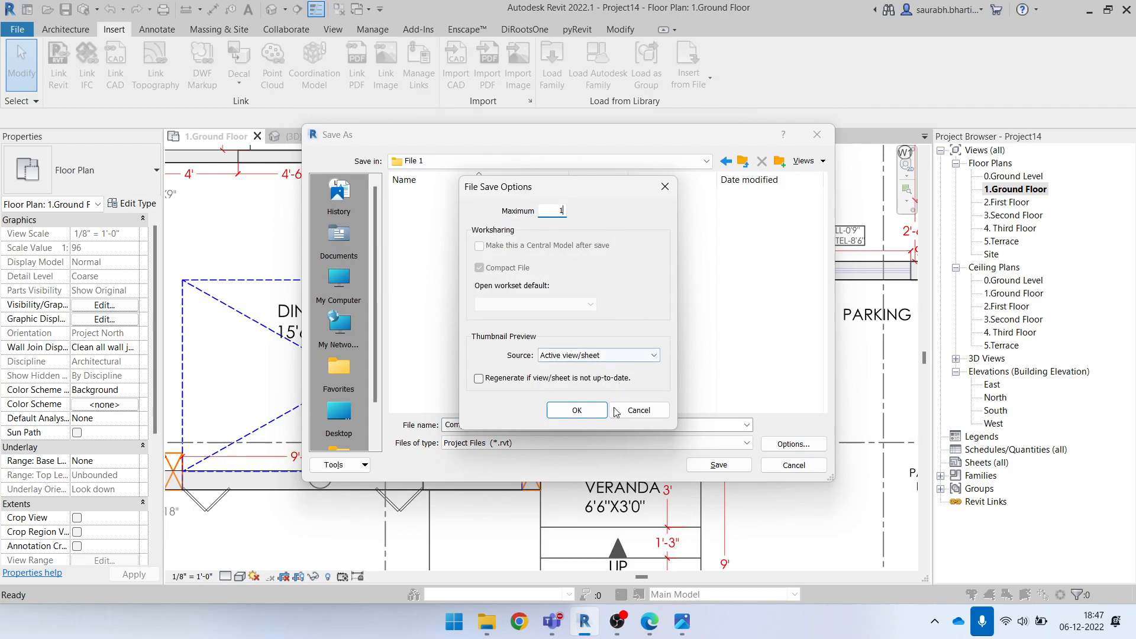
{"action": "left_click", "coordinate": [577, 410]}
{"action": "left_click", "coordinate": [721, 466]}
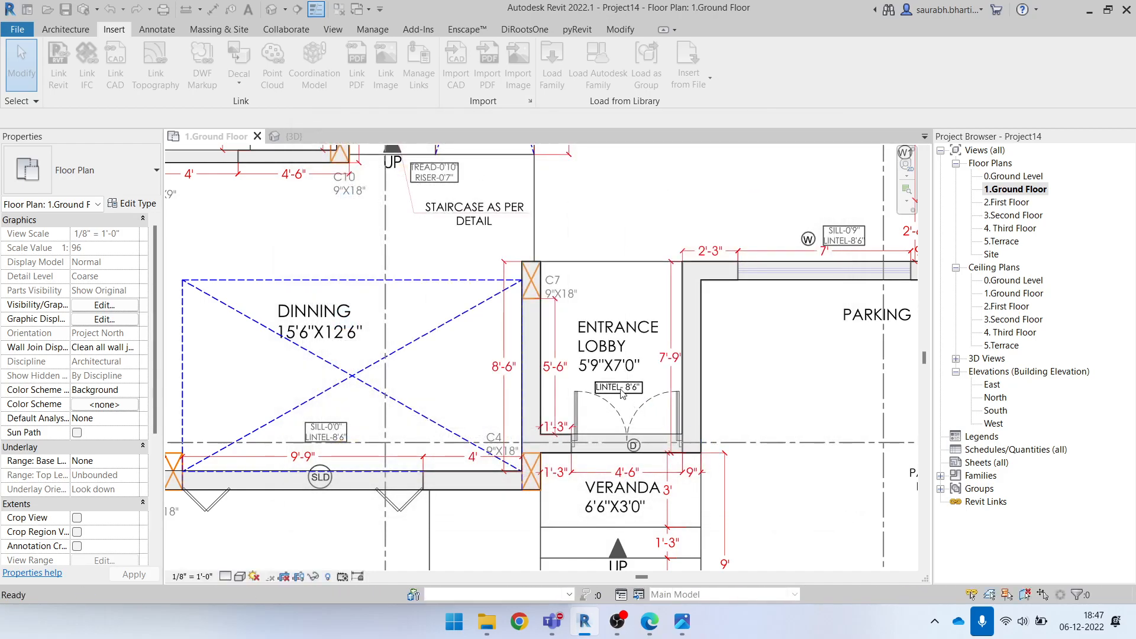
Start placing a door and duplicate the exterior double full glass door's 60" x 80" type as a 54" x 80" type
{"action": "left_click", "coordinate": [66, 30]}
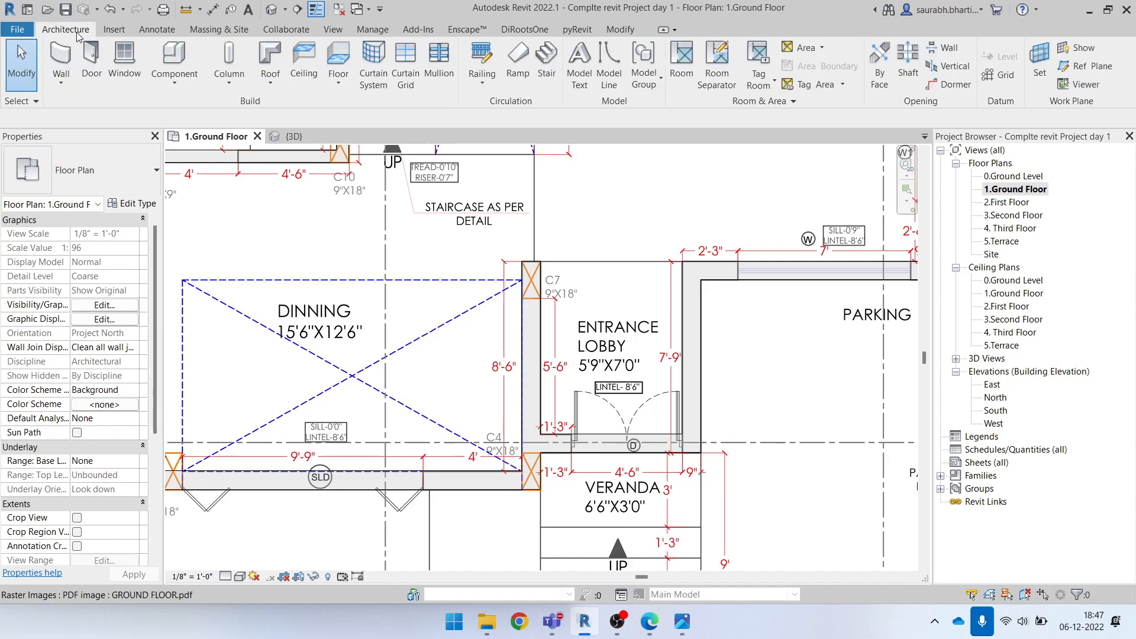
{"action": "left_click", "coordinate": [90, 60]}
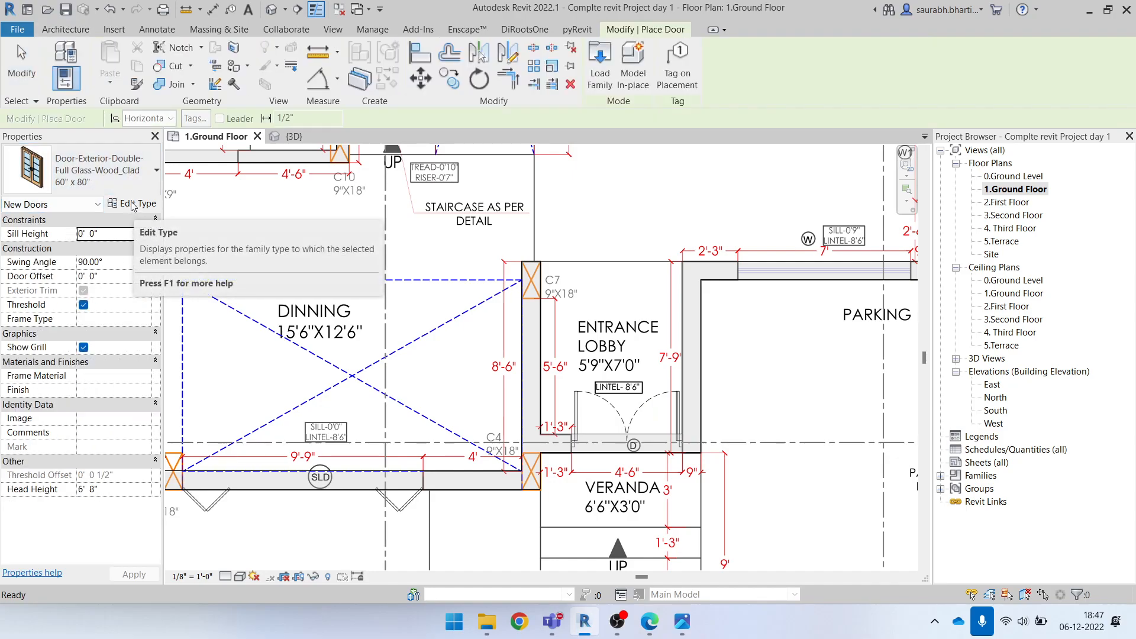
{"action": "left_click", "coordinate": [135, 204]}
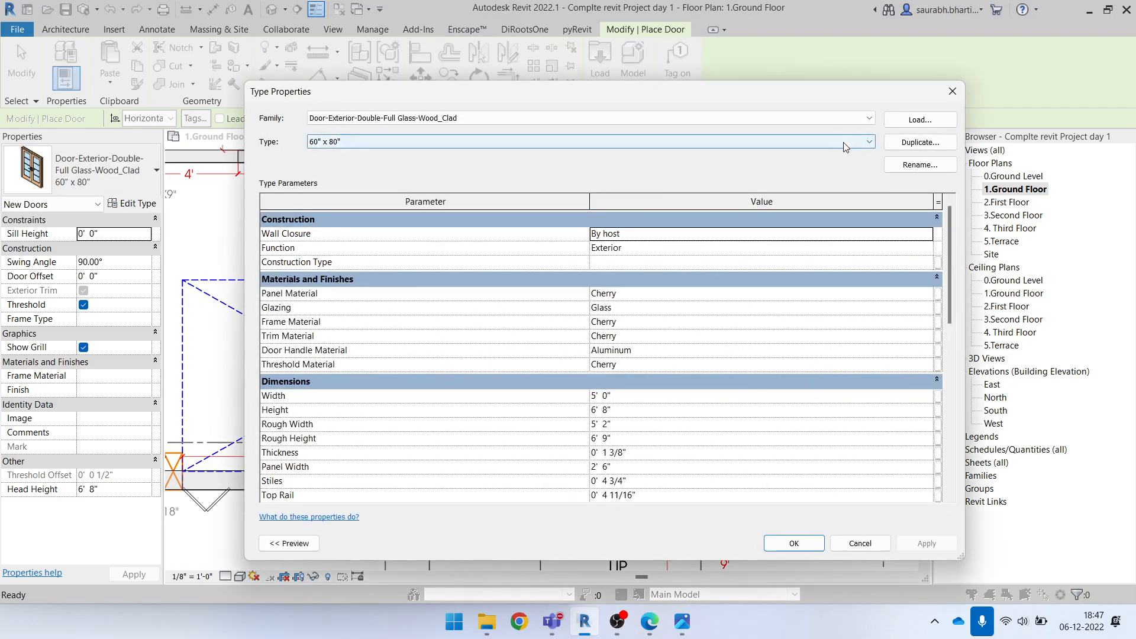
{"action": "left_click", "coordinate": [917, 143]}
{"action": "left_click", "coordinate": [576, 249]}
{"action": "key", "text": "BackSpace"}
{"action": "key", "text": "BackSpace"}
{"action": "type", "text": "54\" x 80"}
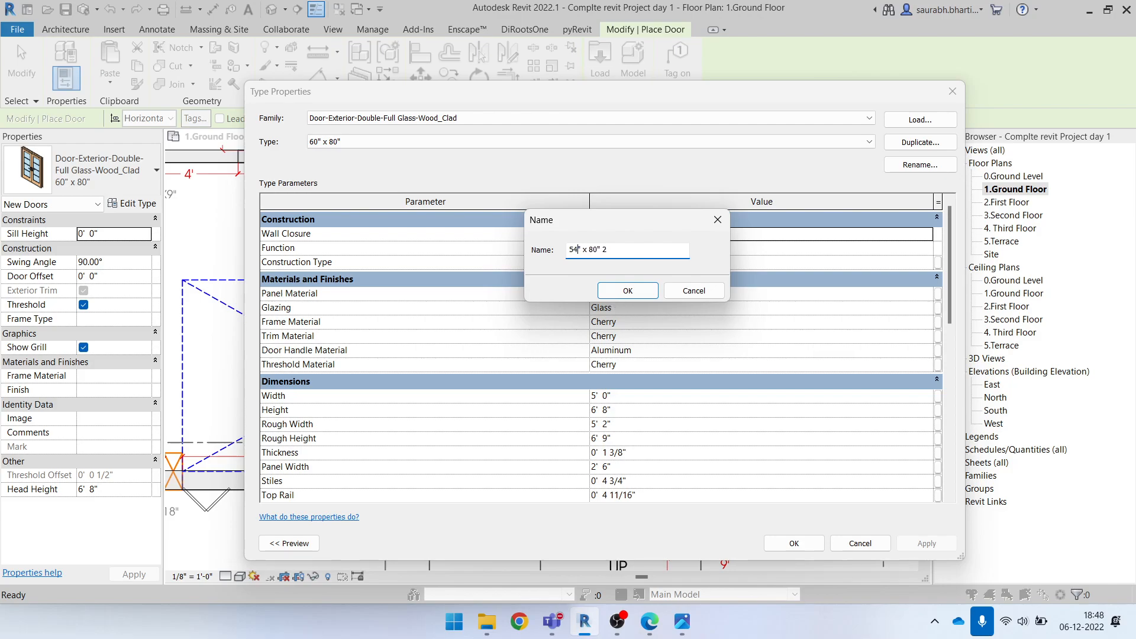
{"action": "left_click", "coordinate": [627, 290]}
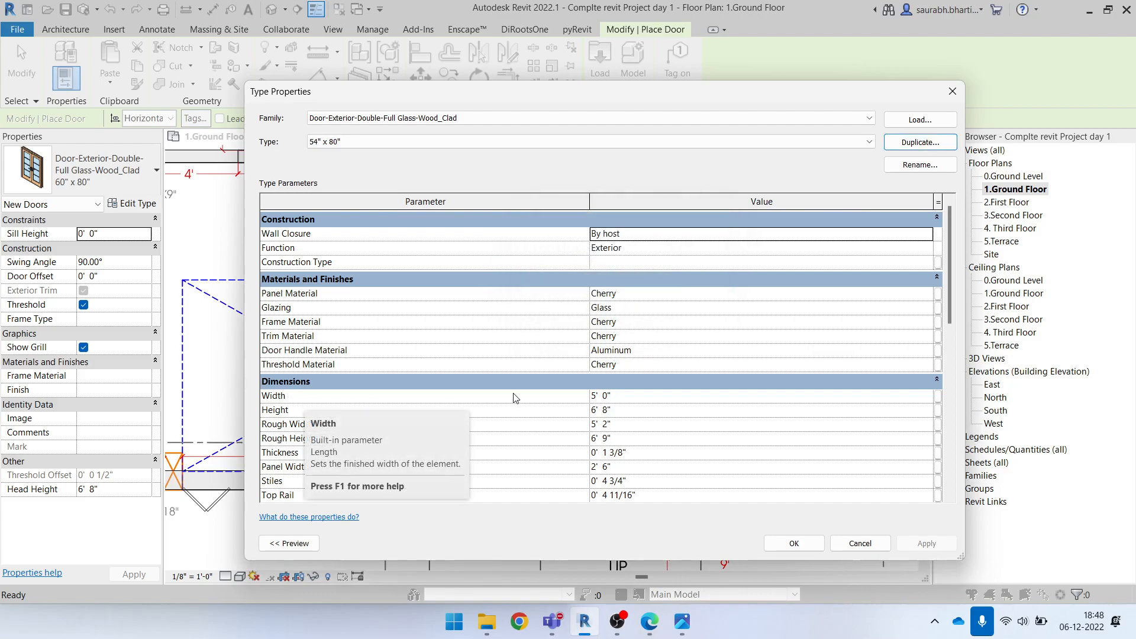
Set the 54" x 80" door type's width to 4' 6"
{"action": "left_click", "coordinate": [674, 397]}
{"action": "type", "text": "4'6"}
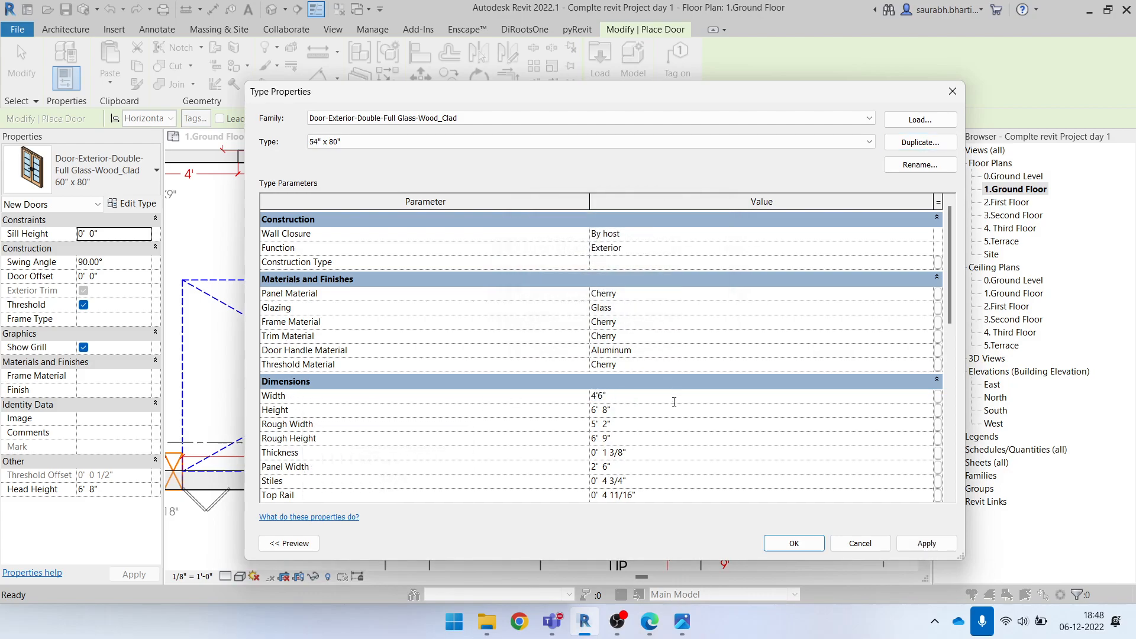
{"action": "left_click", "coordinate": [674, 409]}
{"action": "left_click", "coordinate": [664, 424]}
{"action": "scroll", "coordinate": [698, 449], "scroll_direction": "down", "scroll_amount": 5}
{"action": "scroll", "coordinate": [680, 332], "scroll_direction": "up", "scroll_amount": 5}
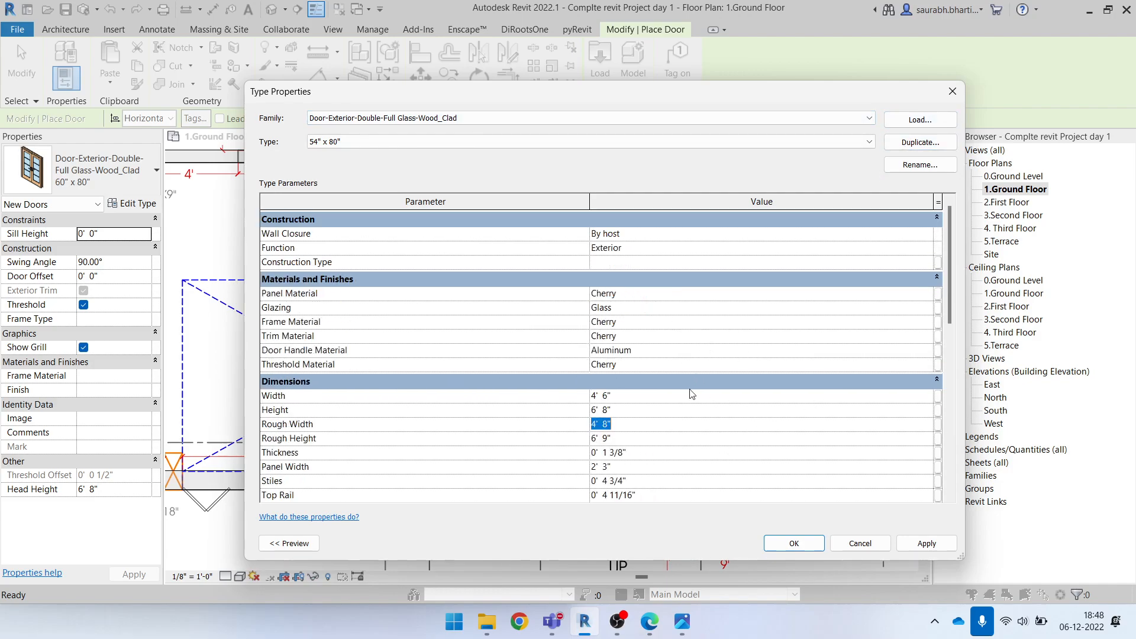
Set the 54" x 80" door type's rough width to 4' 6"
{"action": "left_click", "coordinate": [640, 397]}
{"action": "left_click", "coordinate": [663, 438]}
{"action": "left_click", "coordinate": [628, 424]}
{"action": "type", "text": "4"}
{"action": "left_click", "coordinate": [632, 433]}
{"action": "left_click", "coordinate": [637, 415]}
{"action": "left_click_drag", "start_coordinate": [951, 304], "coordinate": [967, 374]}
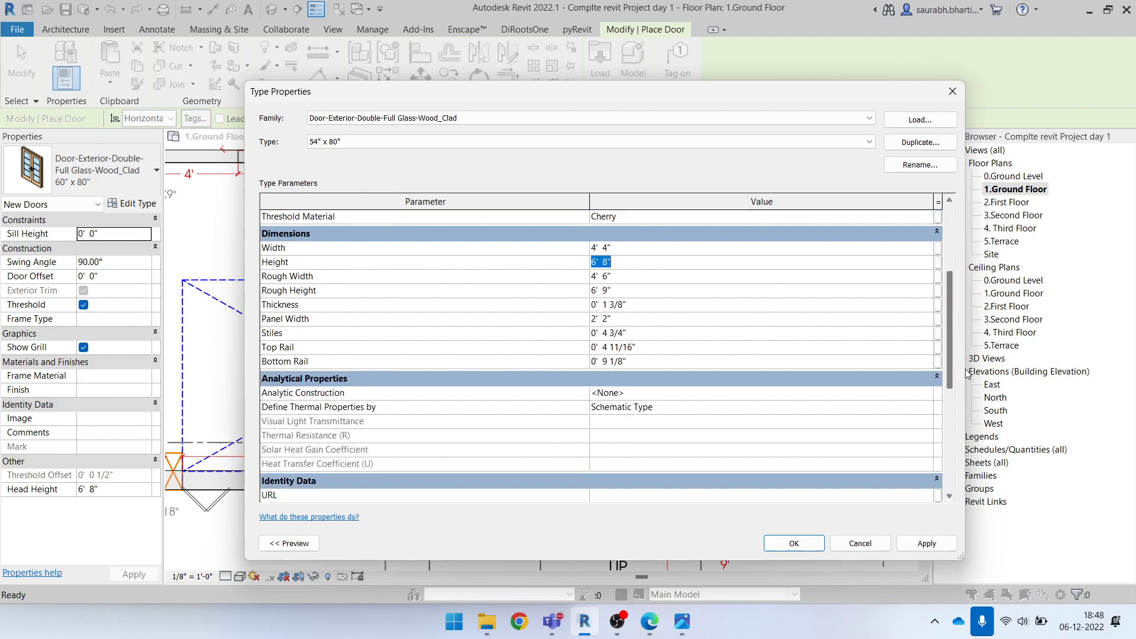
Set the 54" x 80" door type's rough height to 6' 8" and accept the type changes
{"action": "left_click", "coordinate": [639, 277]}
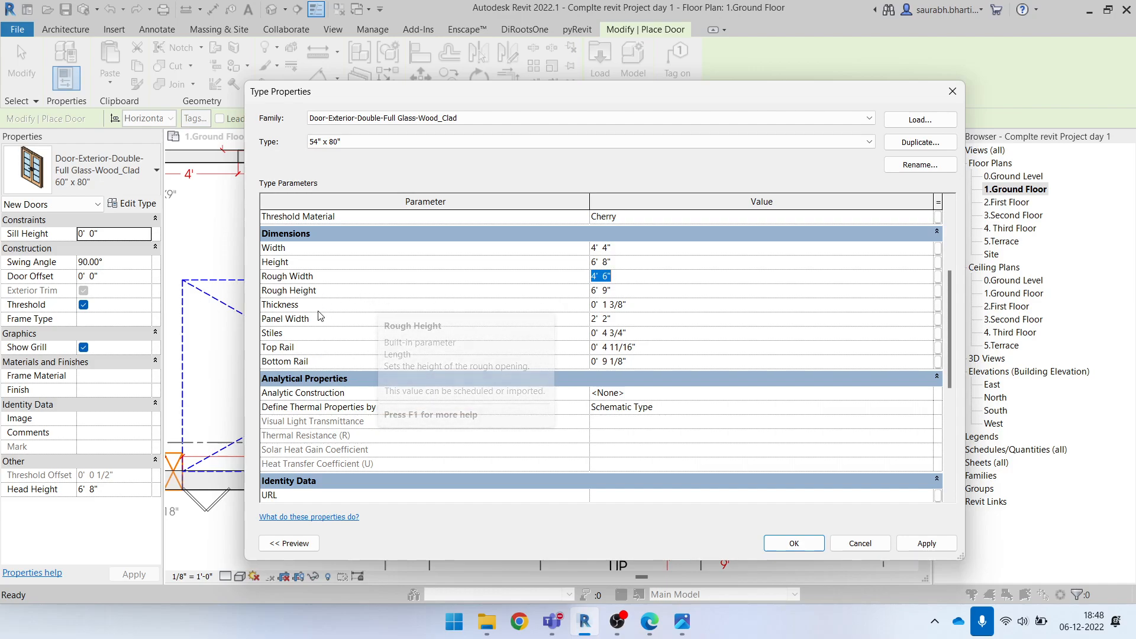
{"action": "left_click", "coordinate": [664, 294]}
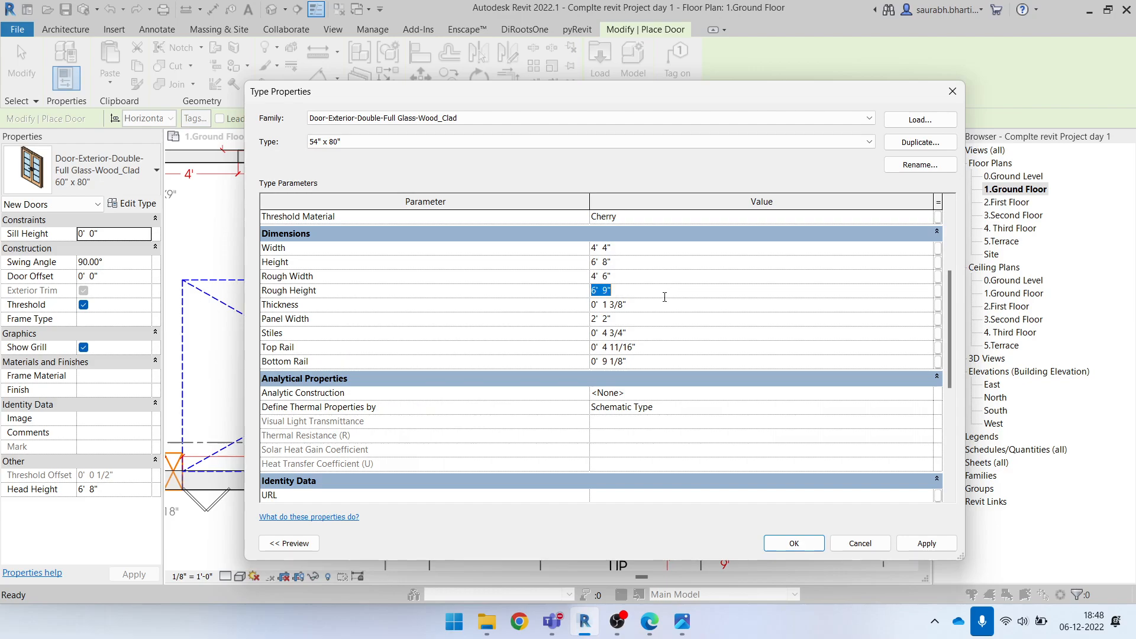
{"action": "type", "text": "6' 8"}
{"action": "left_click", "coordinate": [727, 303]}
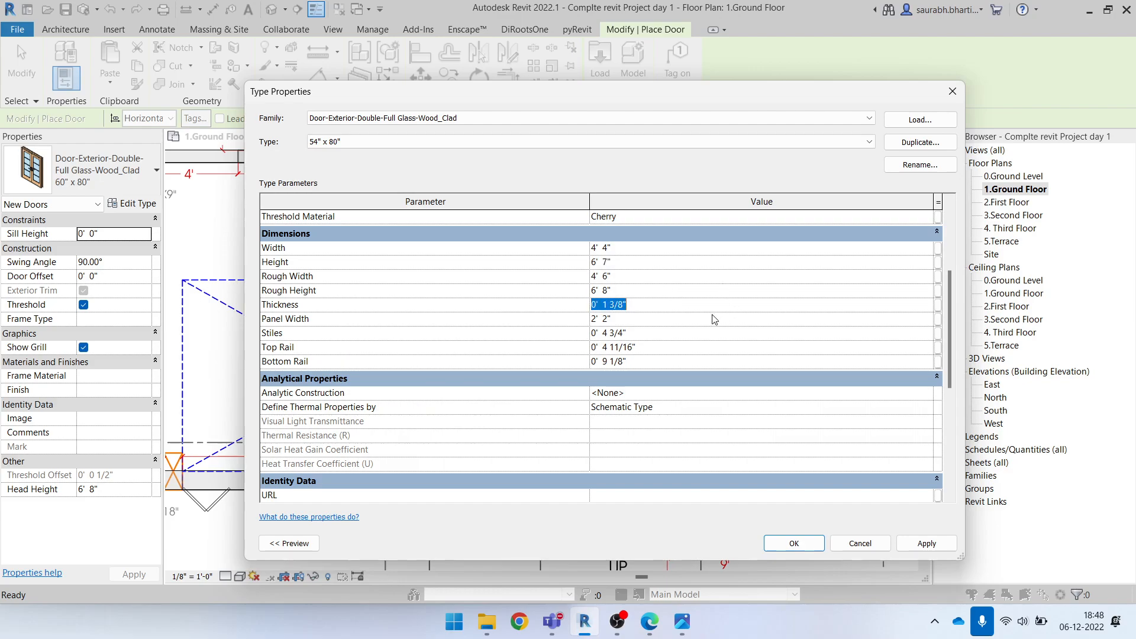
{"action": "left_click", "coordinate": [631, 290]}
{"action": "left_click", "coordinate": [635, 276]}
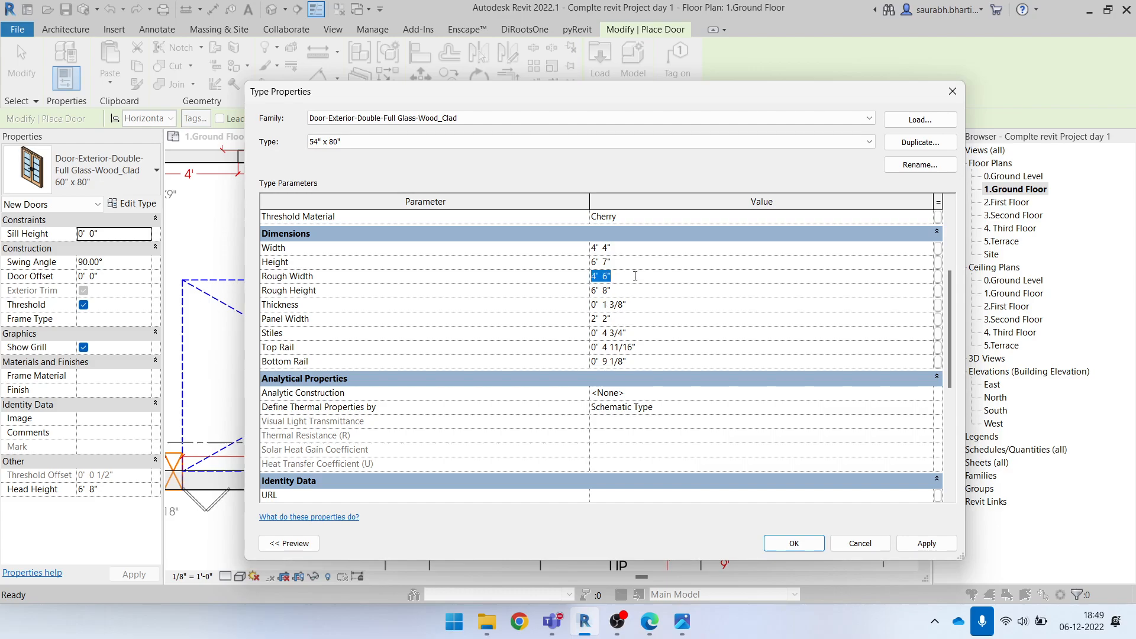
{"action": "left_click", "coordinate": [627, 290]}
{"action": "left_click", "coordinate": [820, 544]}
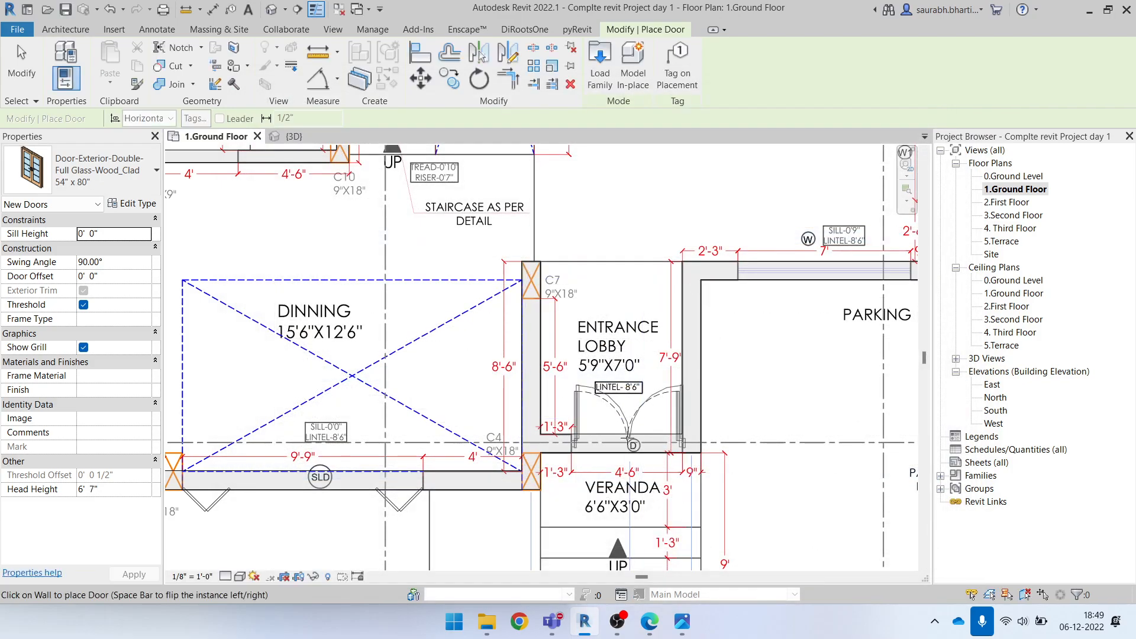
Place the 54" x 80" exterior double door in the wall between the entrance lobby and veranda, over the underlay's door symbol
{"action": "left_click", "coordinate": [632, 441]}
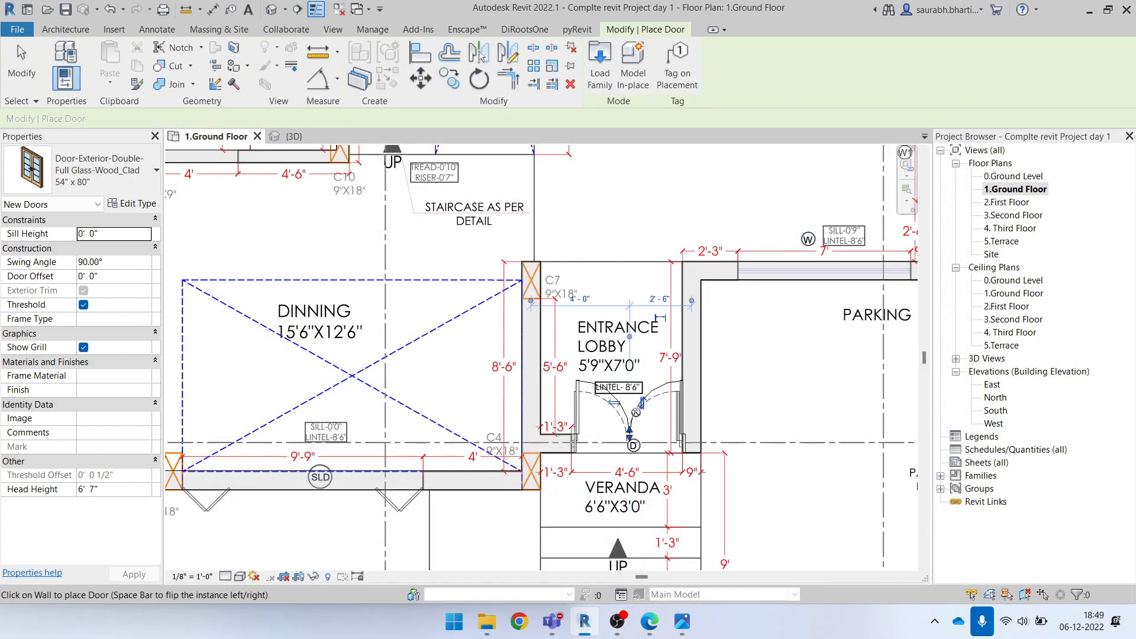
{"action": "scroll", "coordinate": [633, 438], "scroll_direction": "down", "scroll_amount": 1}
{"action": "key", "text": "Escape"}
{"action": "key", "text": "Escape"}
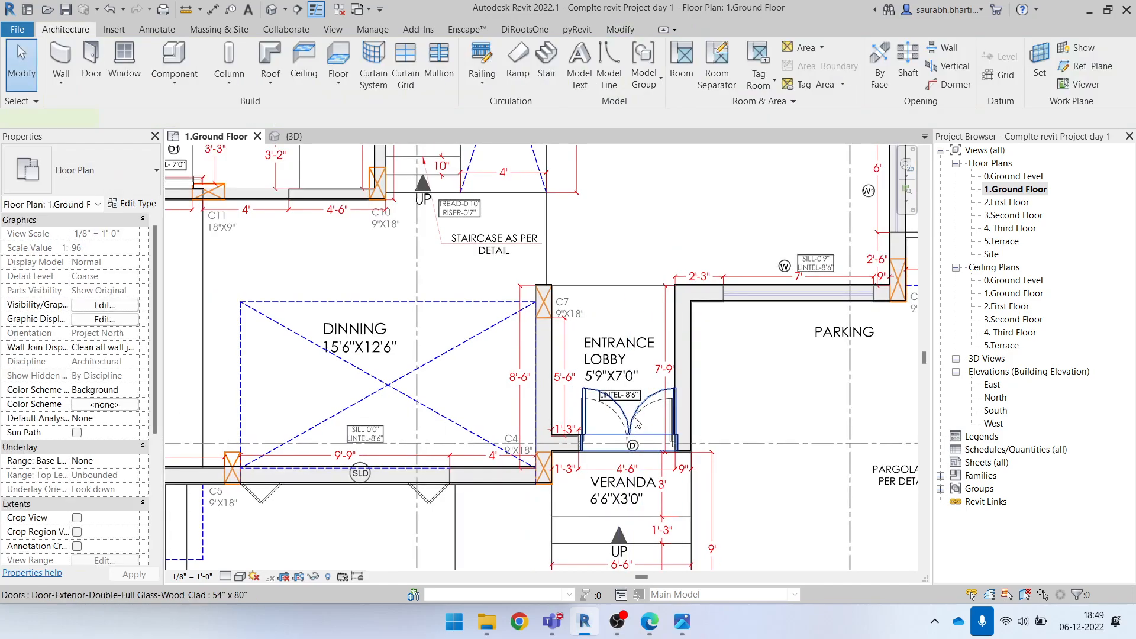
Examine the type properties of the entrance lobby's double door and close them without changes
{"action": "left_click", "coordinate": [644, 441]}
{"action": "key", "text": "Escape"}
{"action": "left_click", "coordinate": [644, 443]}
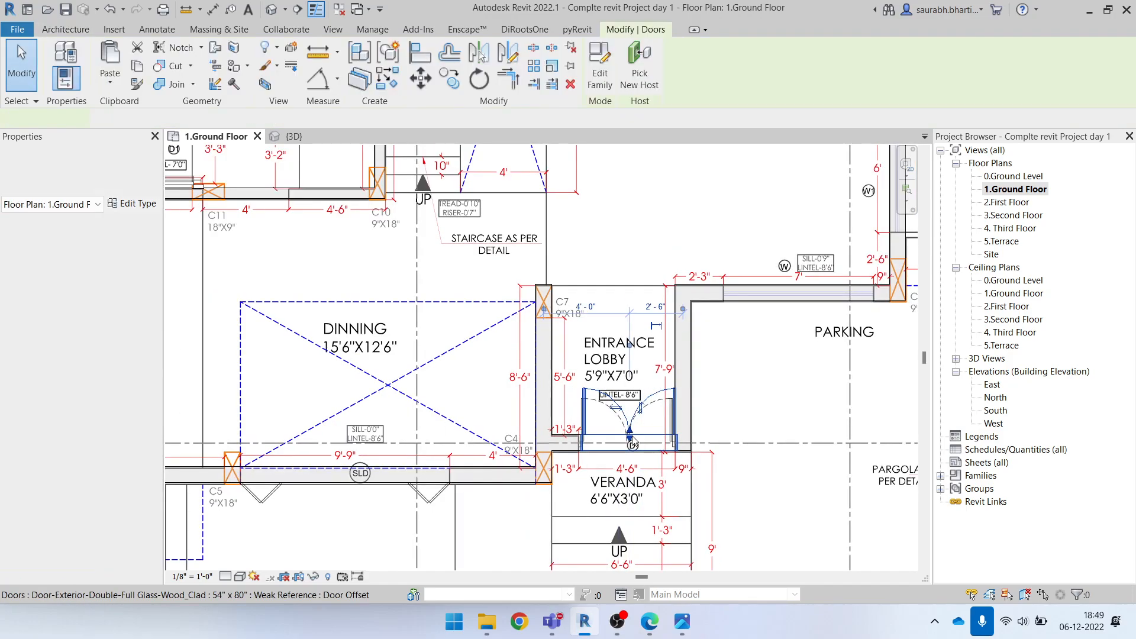
{"action": "key", "text": "Escape"}
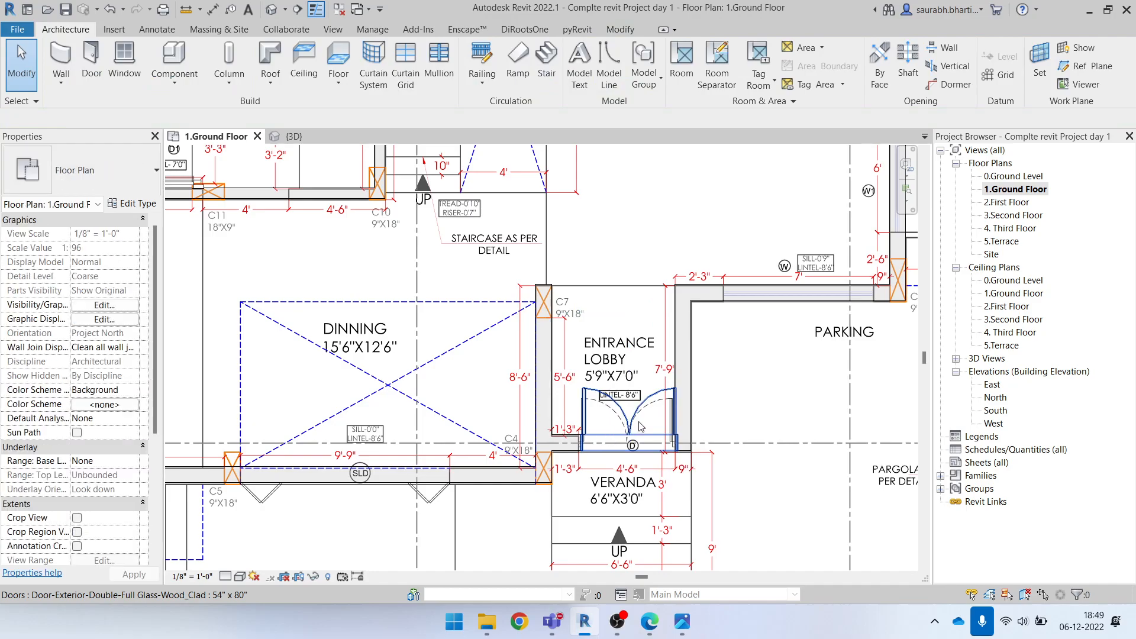
{"action": "left_click", "coordinate": [639, 422]}
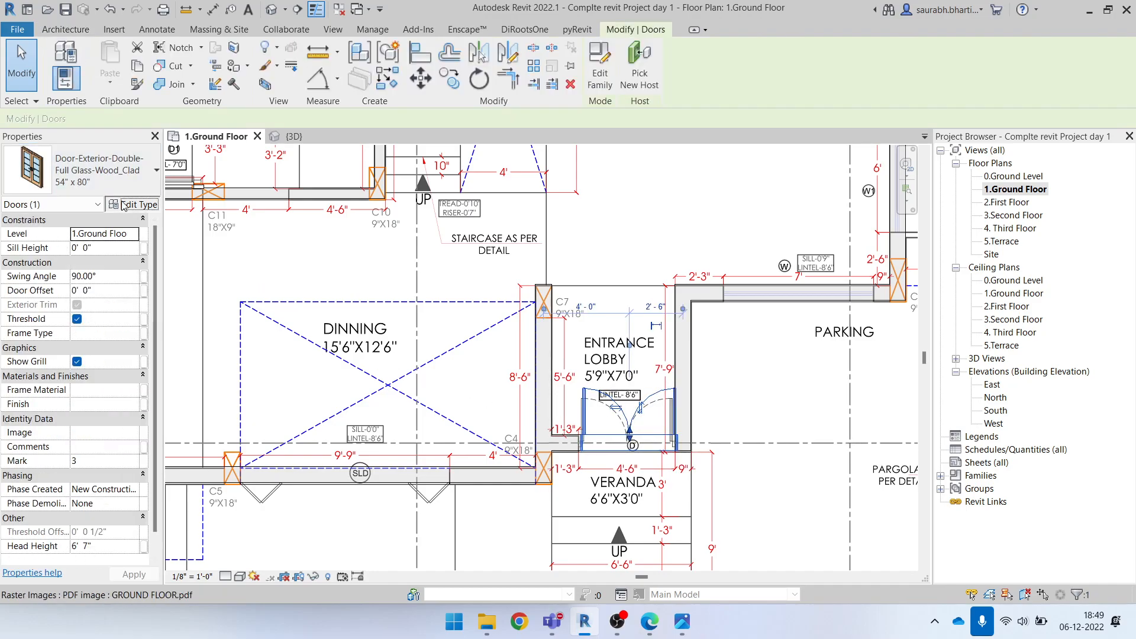
{"action": "left_click", "coordinate": [131, 203]}
{"action": "scroll", "coordinate": [679, 427], "scroll_direction": "down", "scroll_amount": 10}
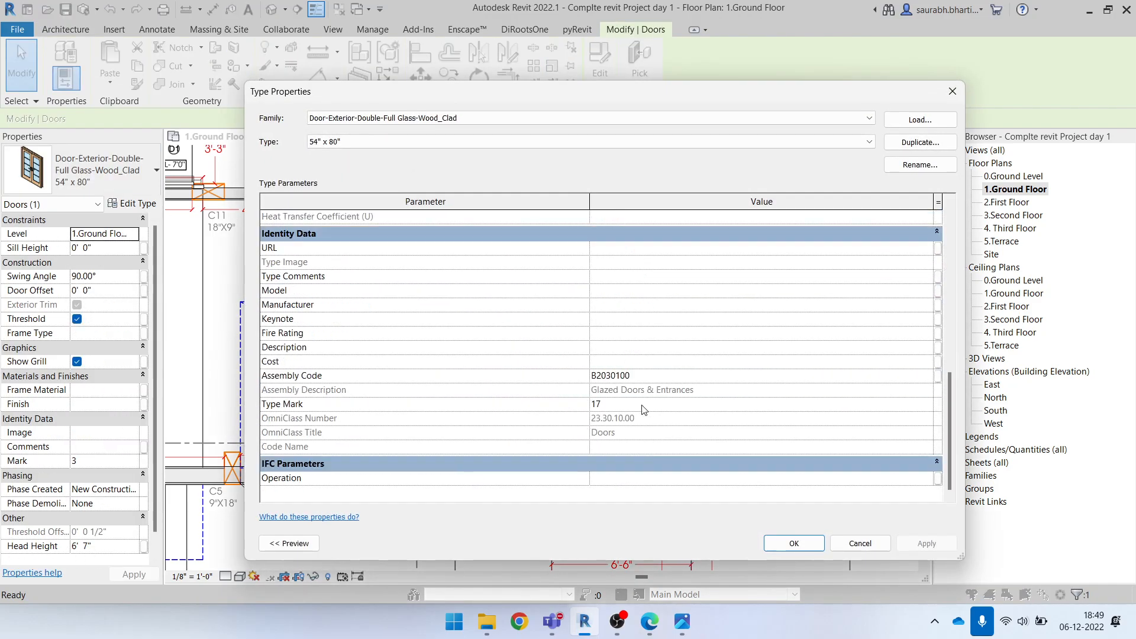
{"action": "scroll", "coordinate": [662, 408], "scroll_direction": "up", "scroll_amount": 7}
{"action": "left_click", "coordinate": [953, 92]}
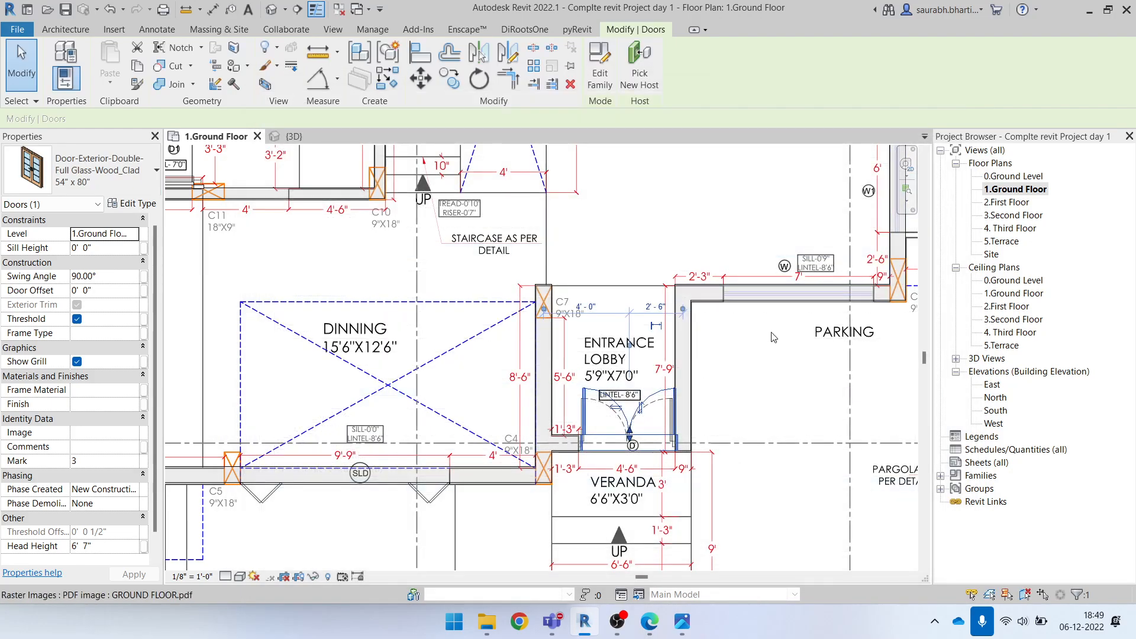
{"action": "key", "text": "Escape"}
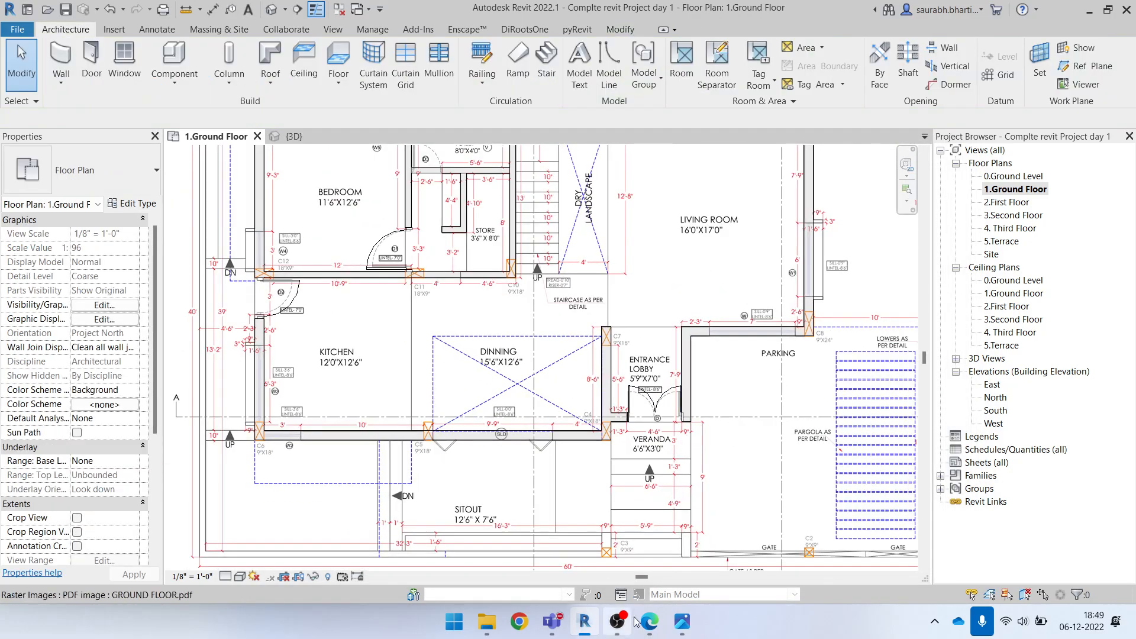
{"action": "mouse_move", "coordinate": [550, 629]}
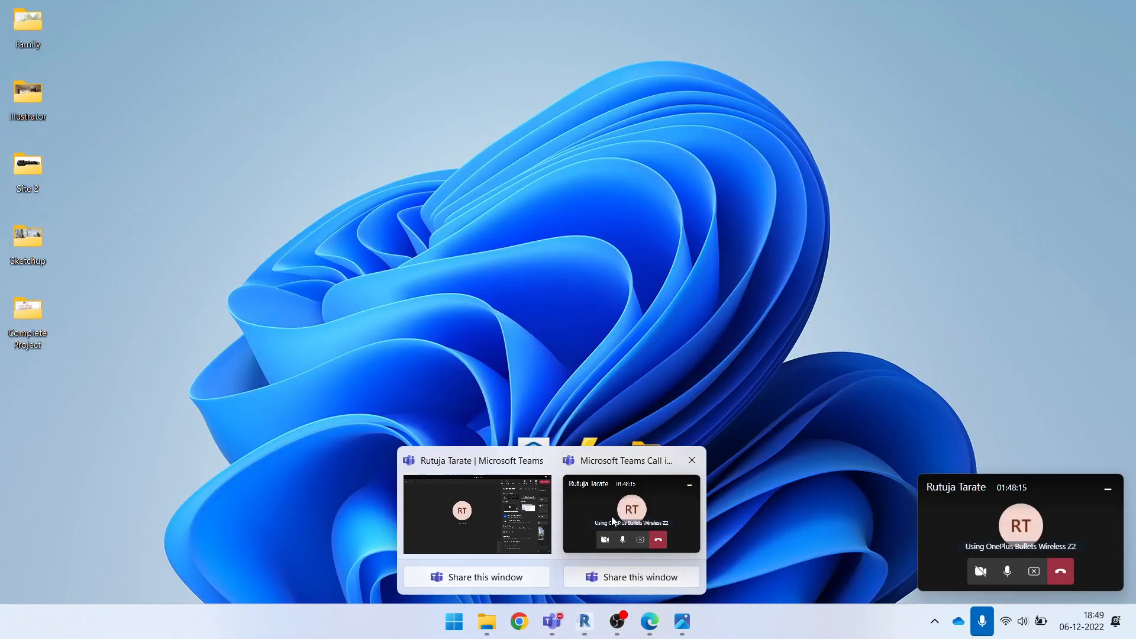
Switch to the Microsoft Teams call window to check the meeting and minimise it again
{"action": "left_click", "coordinate": [632, 514]}
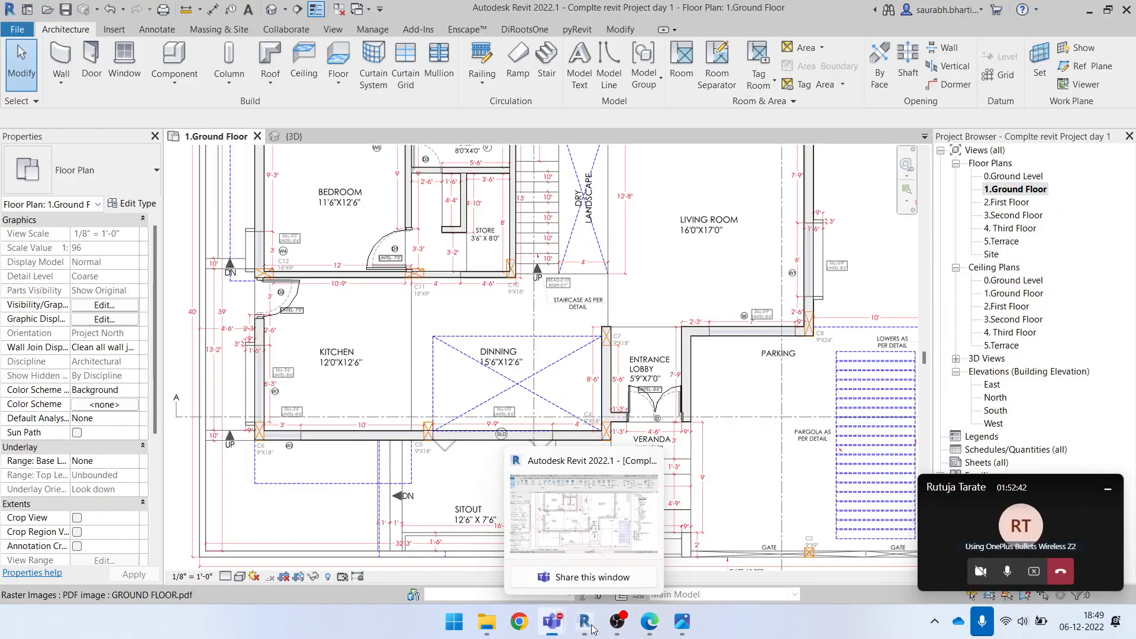
{"action": "mouse_move", "coordinate": [558, 628]}
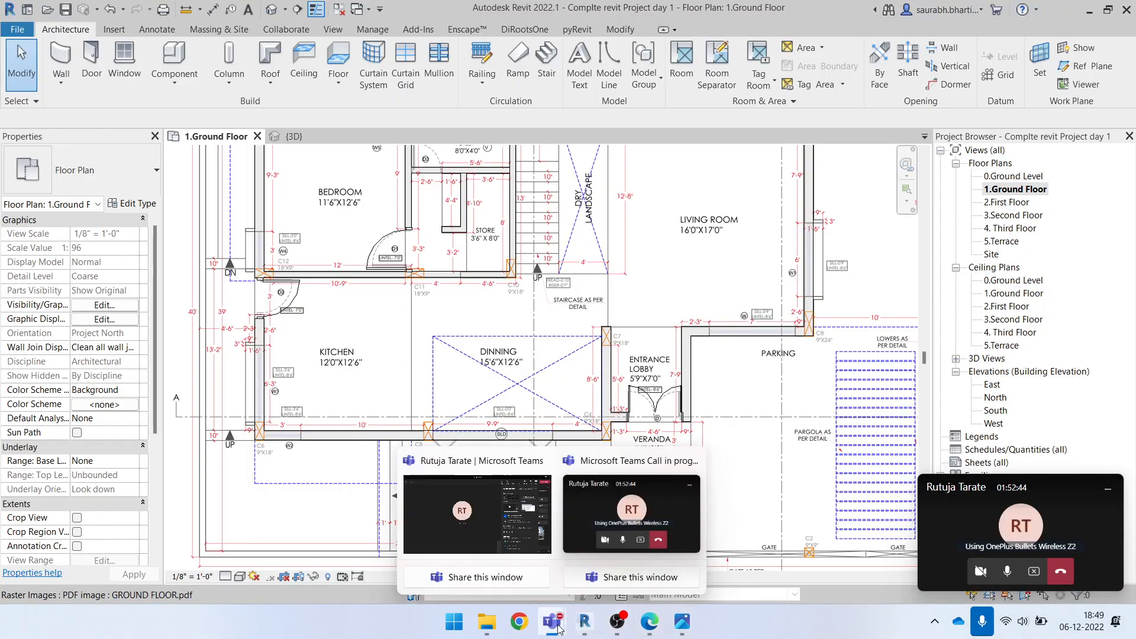
{"action": "left_click", "coordinate": [474, 490]}
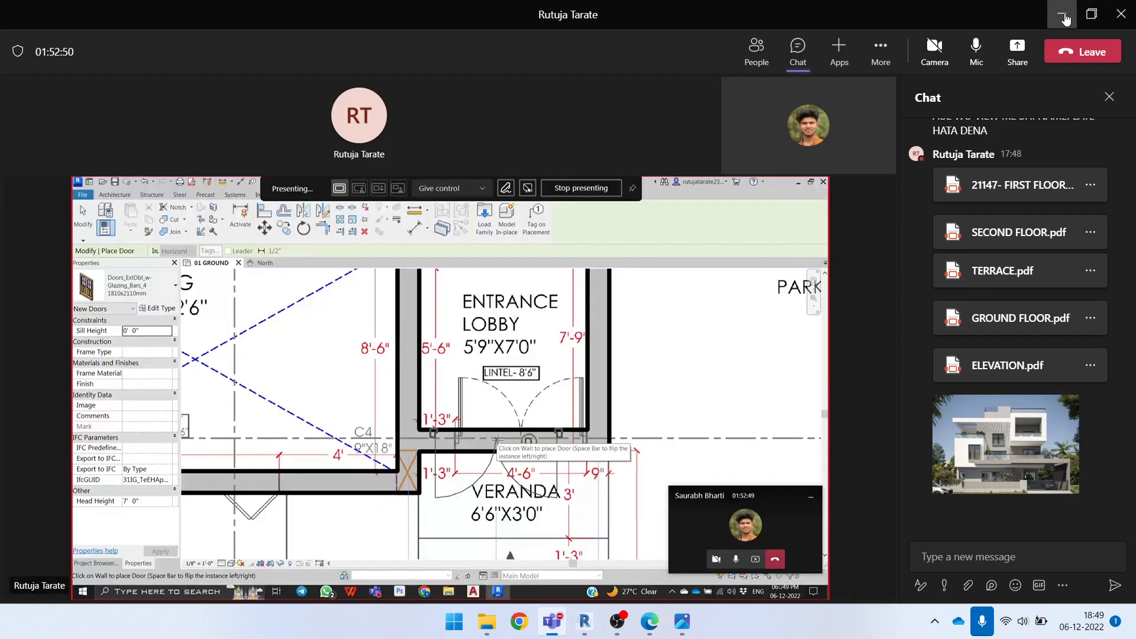
{"action": "left_click", "coordinate": [1063, 16]}
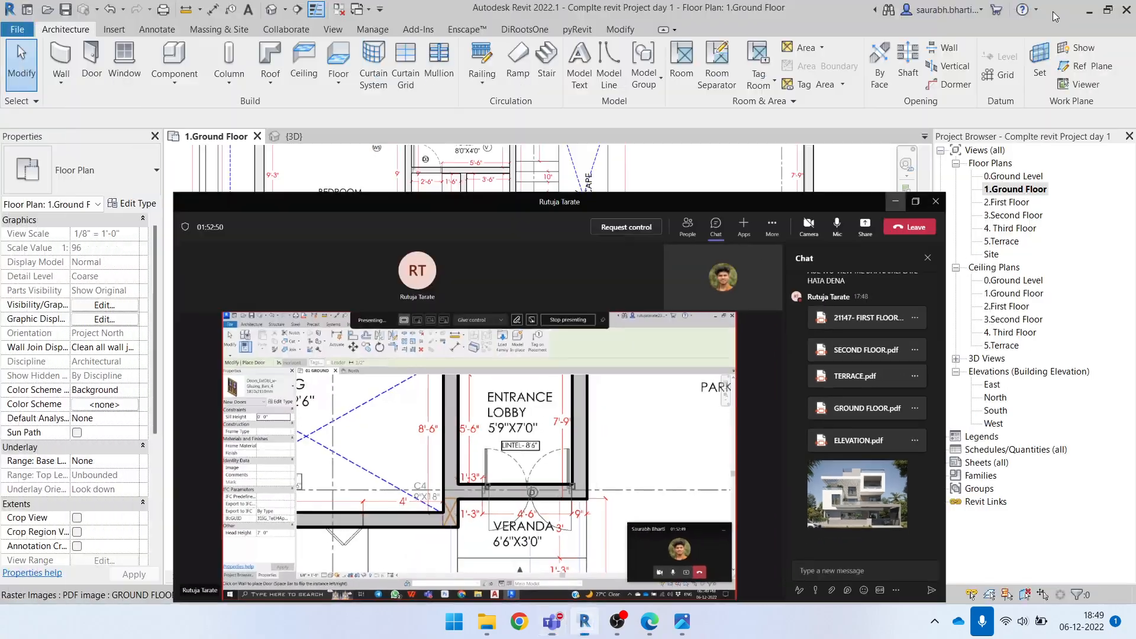
View the Elevation Height image from the Complete Project folder, then return to the Revit ground floor plan
{"action": "left_click", "coordinate": [1091, 13]}
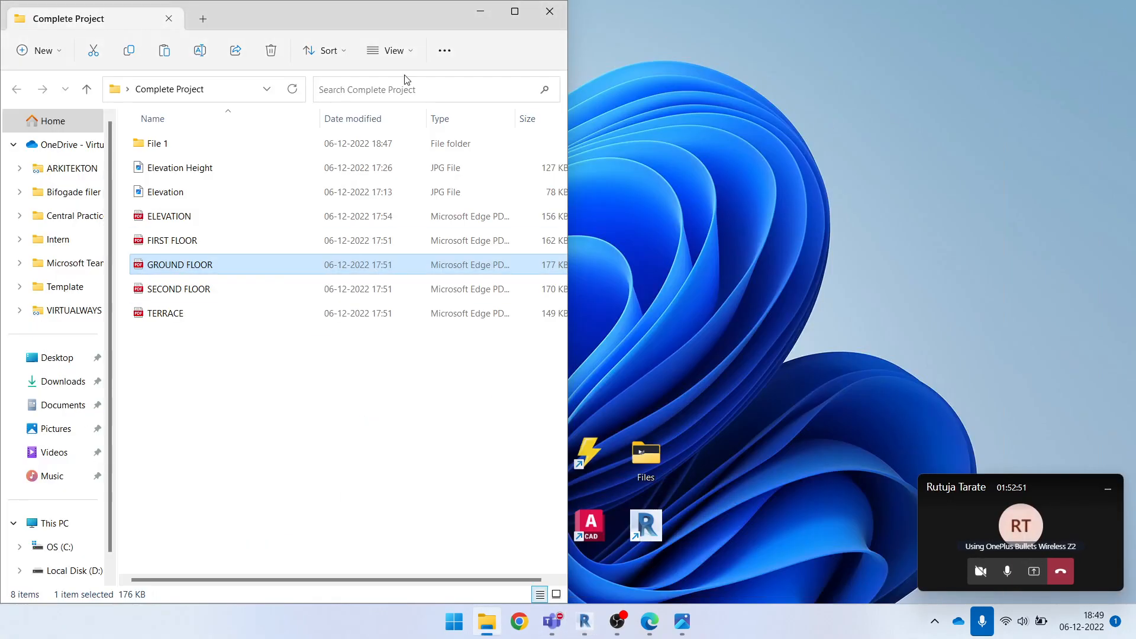
{"action": "double_click", "coordinate": [188, 169]}
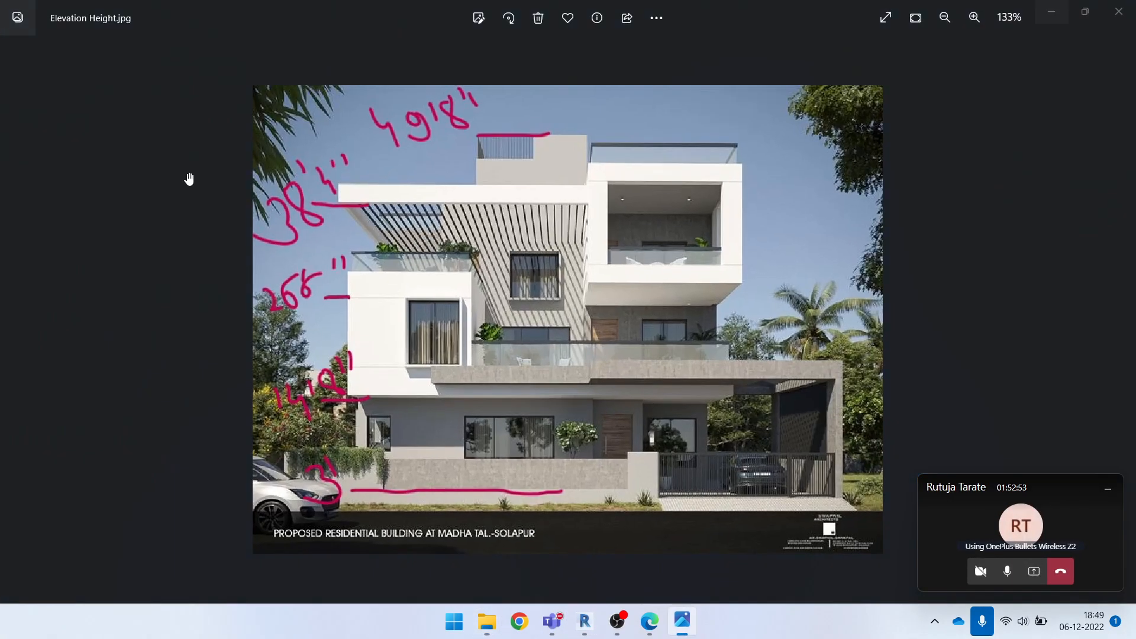
{"action": "left_click", "coordinate": [350, 61]}
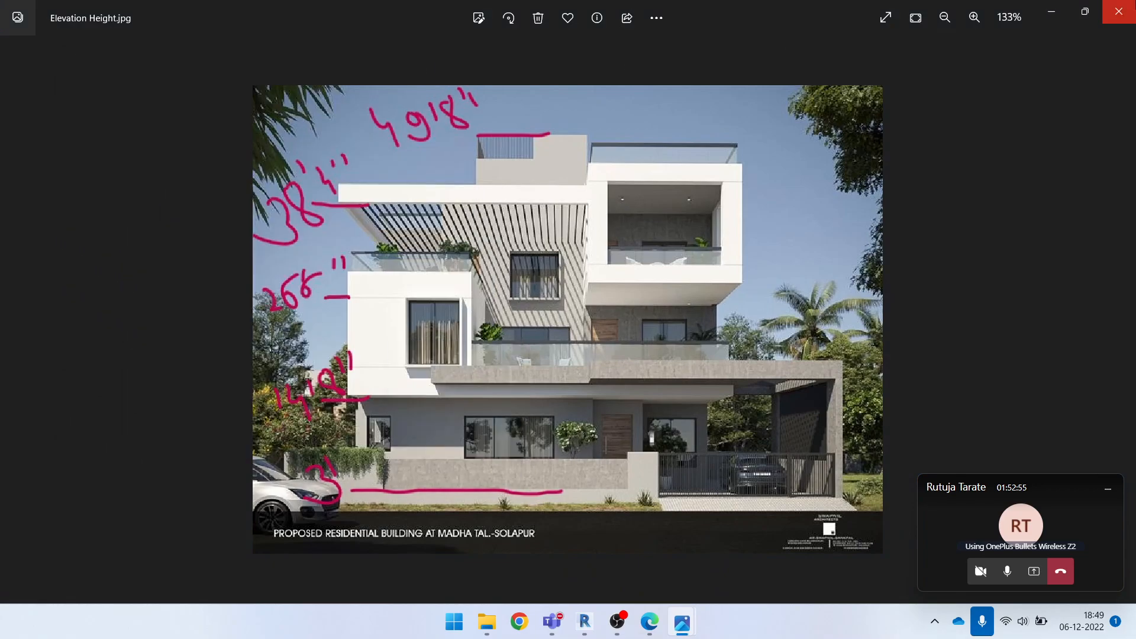
{"action": "left_click", "coordinate": [1052, 13]}
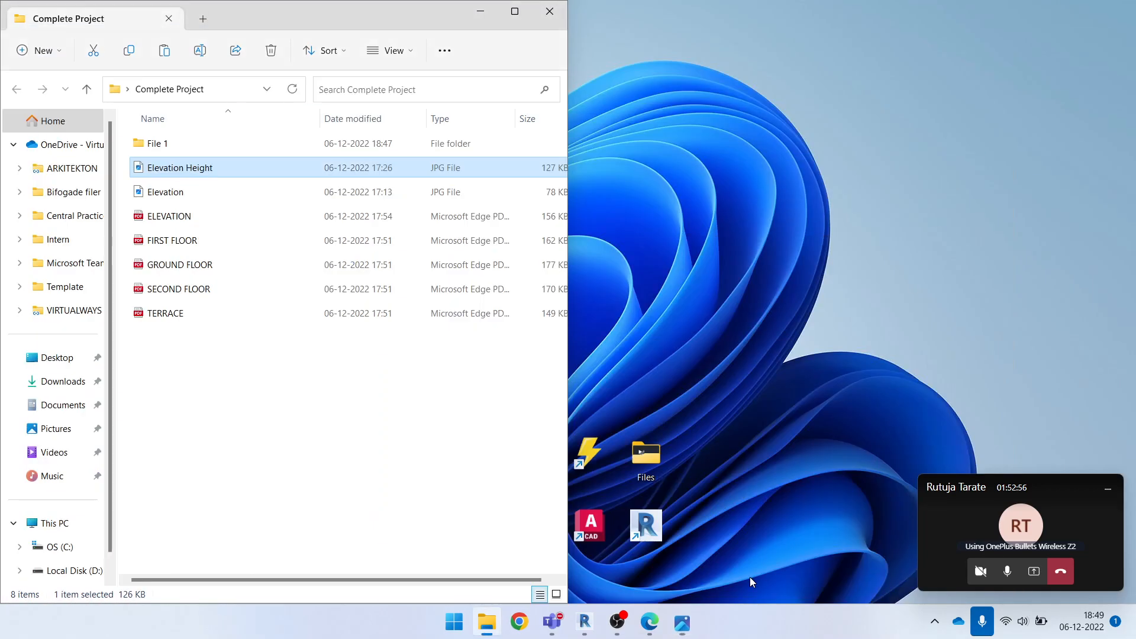
{"action": "left_click", "coordinate": [583, 623]}
Try flipping the orientation of the double door between the entrance lobby and veranda, and deselect it
{"action": "scroll", "coordinate": [560, 442], "scroll_direction": "down", "scroll_amount": 2}
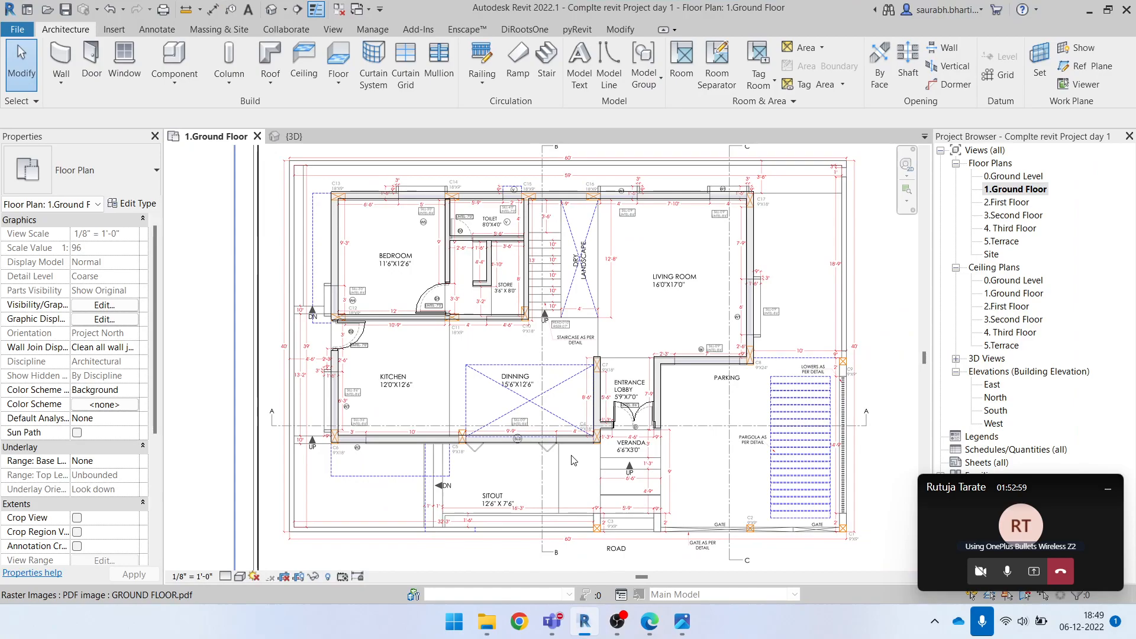
{"action": "scroll", "coordinate": [627, 435], "scroll_direction": "up", "scroll_amount": 5}
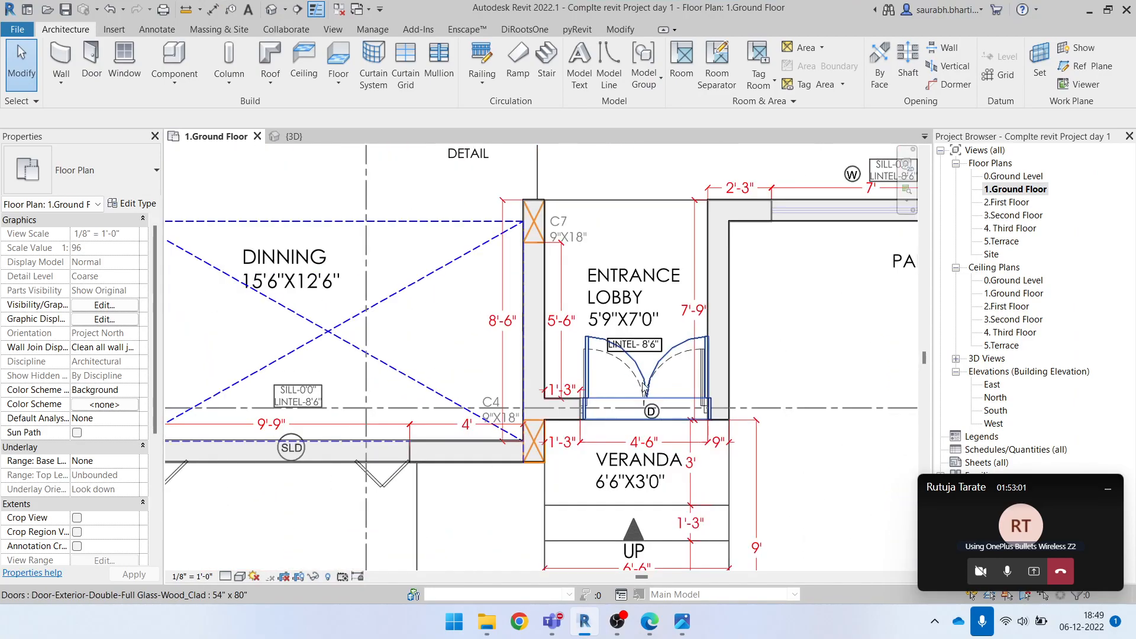
{"action": "left_click", "coordinate": [644, 379]}
{"action": "key", "text": "space"}
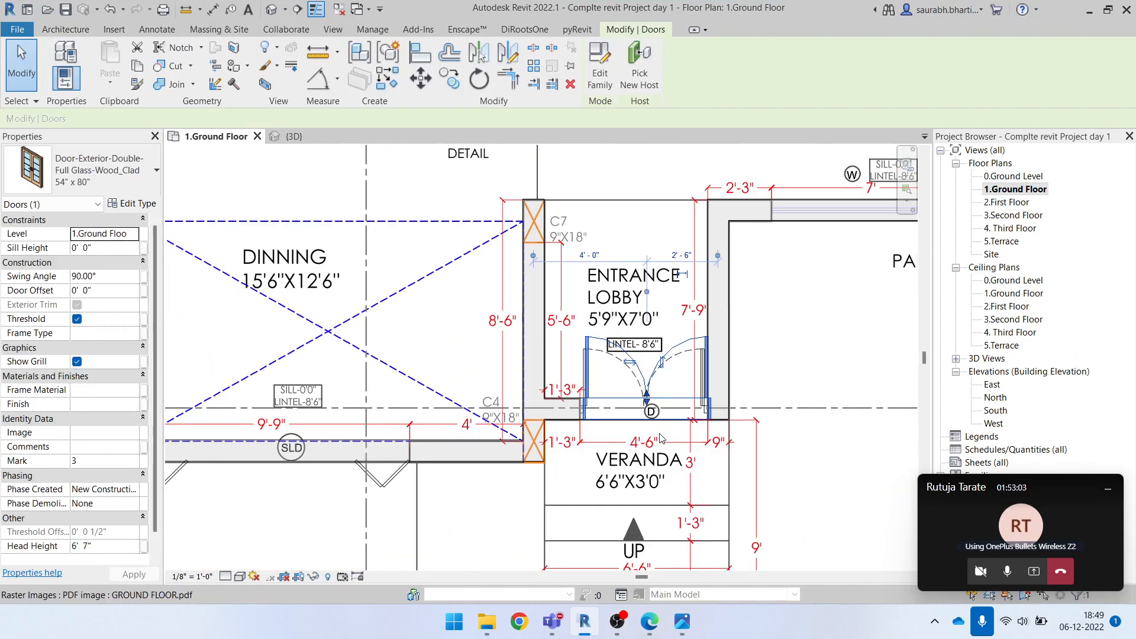
{"action": "key", "text": "space"}
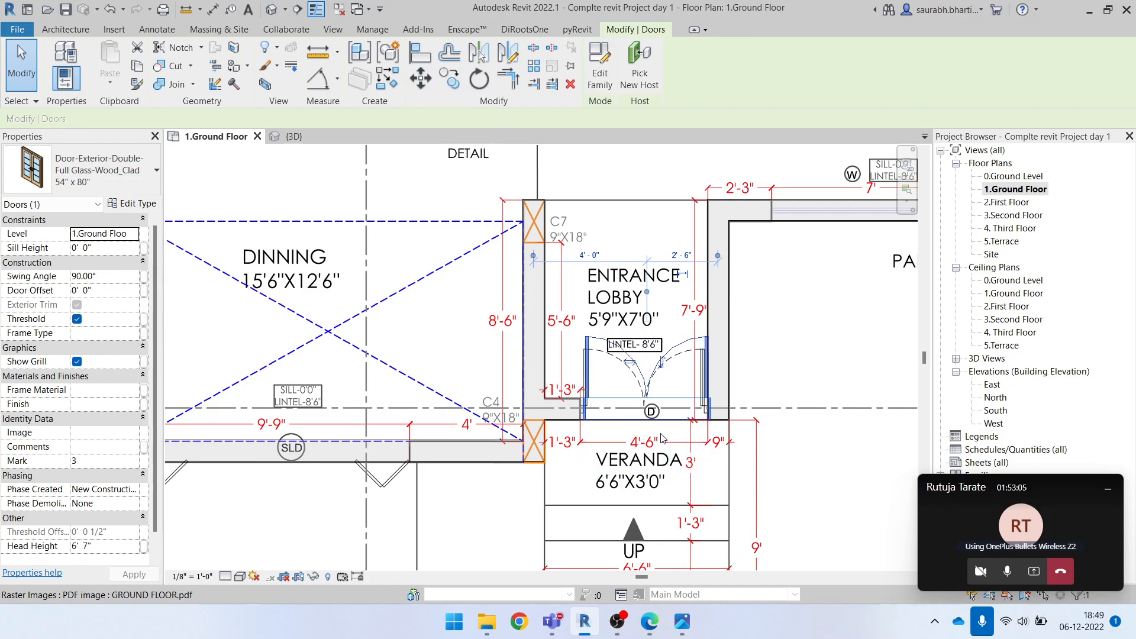
{"action": "key", "text": "Escape"}
Flip the entrance lobby double door's hand, try its facing toward the veranda, and flip the facing back into the lobby
{"action": "left_click", "coordinate": [650, 383]}
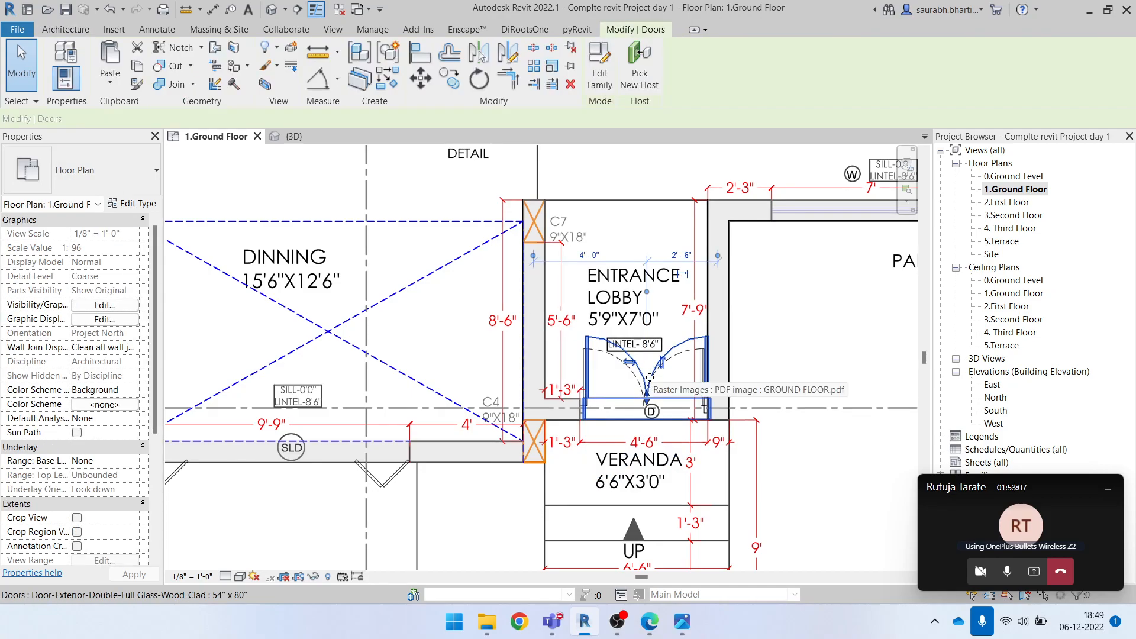
{"action": "scroll", "coordinate": [646, 422], "scroll_direction": "up", "scroll_amount": 4}
{"action": "key", "text": "Escape"}
{"action": "left_click", "coordinate": [692, 300]}
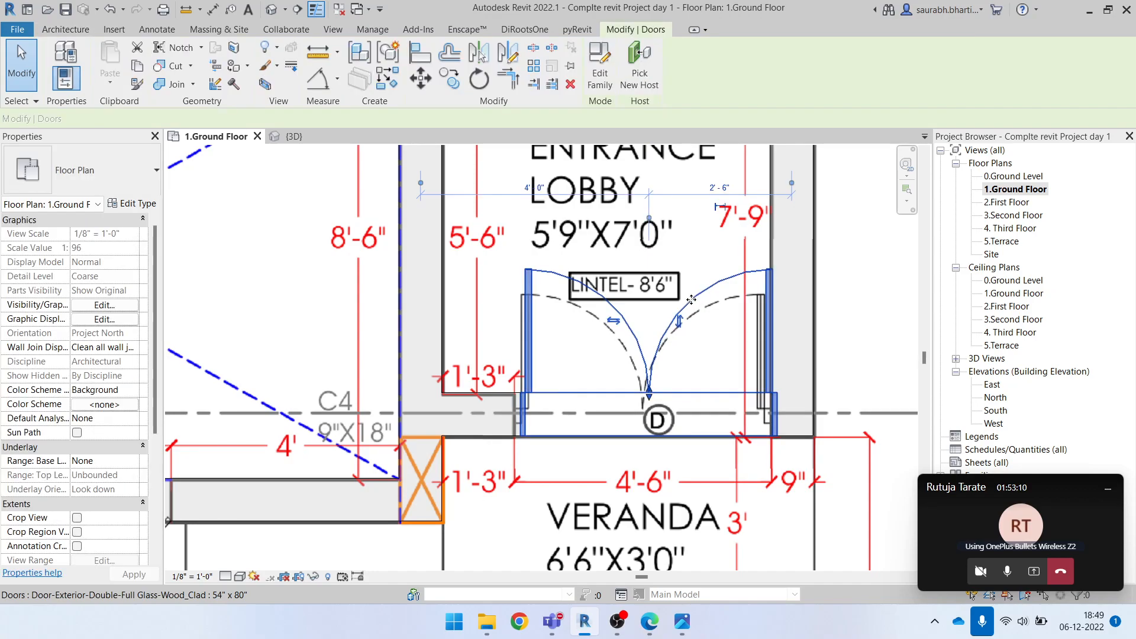
{"action": "left_click", "coordinate": [614, 321]}
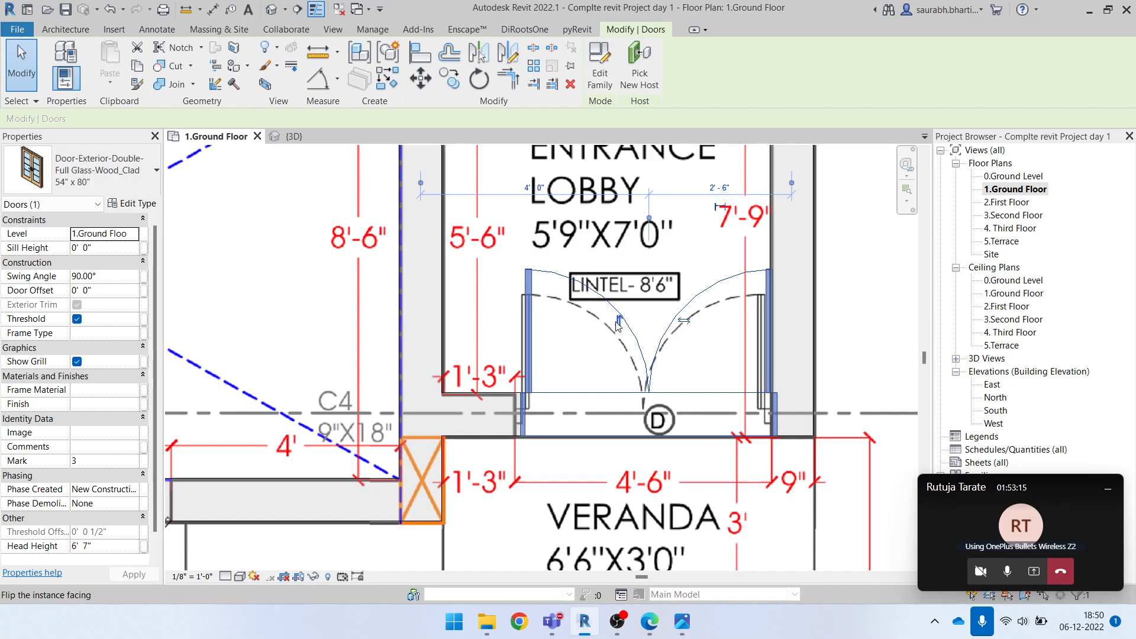
{"action": "left_click", "coordinate": [619, 323]}
{"action": "scroll", "coordinate": [659, 469], "scroll_direction": "down", "scroll_amount": 1}
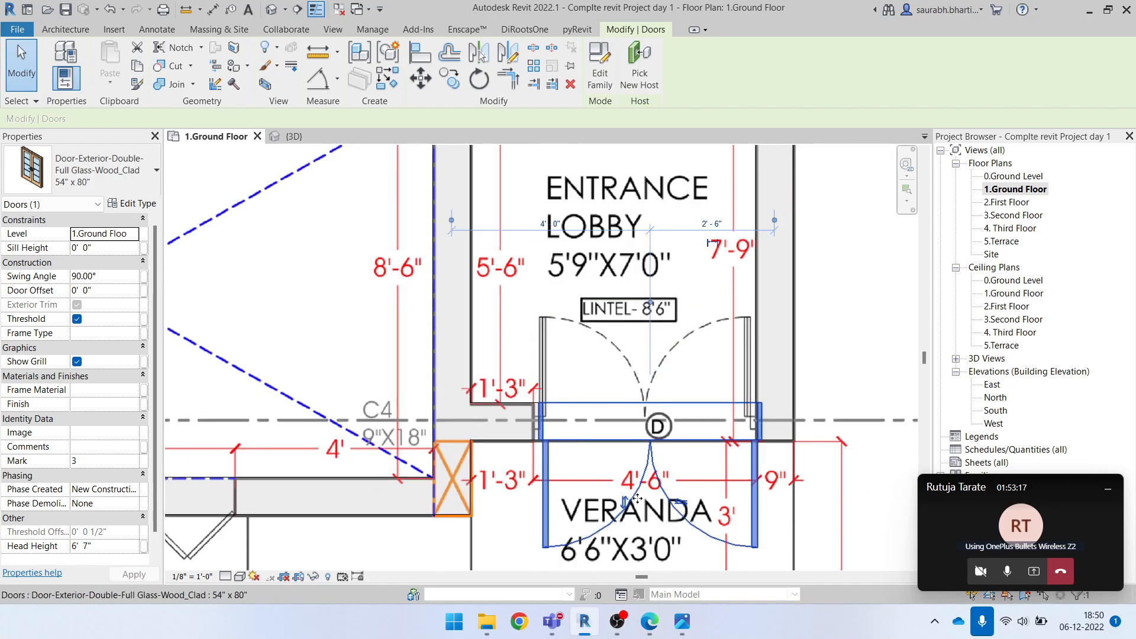
{"action": "left_click", "coordinate": [627, 500]}
{"action": "scroll", "coordinate": [629, 426], "scroll_direction": "down", "scroll_amount": 7}
{"action": "key", "text": "Escape"}
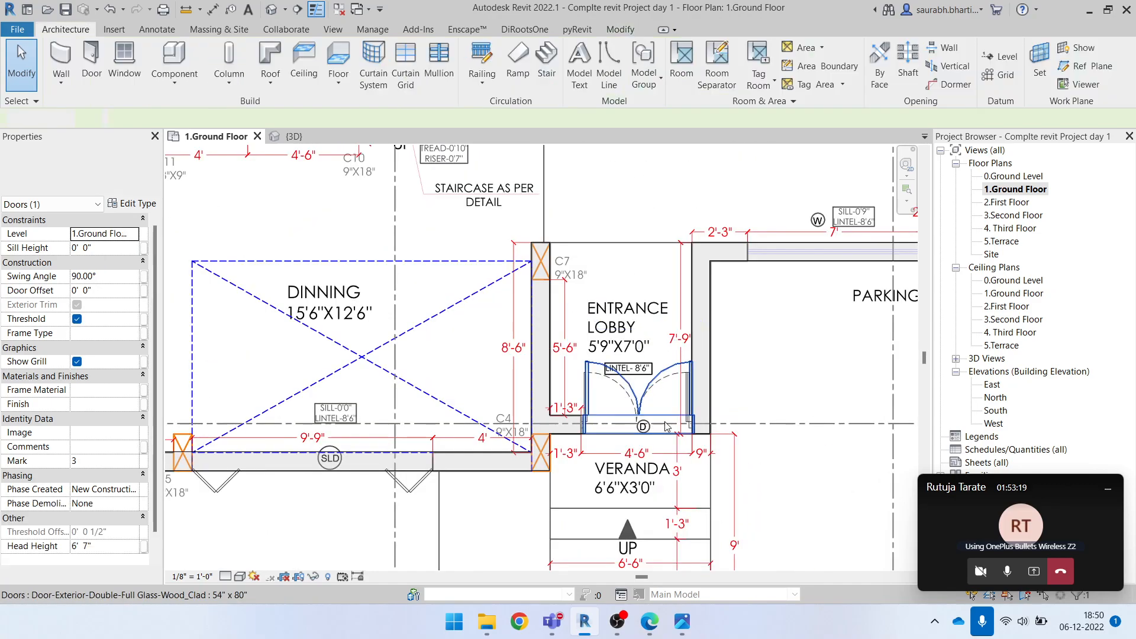
Look over the ground floor plan's rooms and door openings with the Door tool active, without placing a door
{"action": "left_click", "coordinate": [659, 405]}
{"action": "scroll", "coordinate": [684, 445], "scroll_direction": "down", "scroll_amount": 1}
{"action": "scroll", "coordinate": [684, 444], "scroll_direction": "down", "scroll_amount": 1}
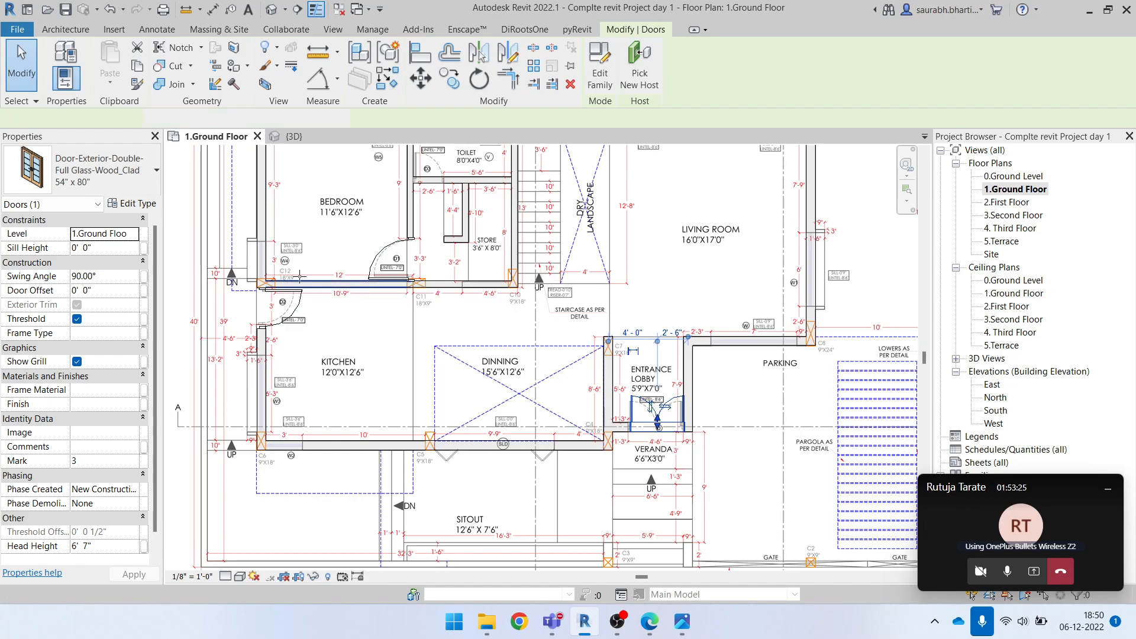
{"action": "key", "text": "d"}
{"action": "key", "text": "r"}
{"action": "scroll", "coordinate": [387, 279], "scroll_direction": "down", "scroll_amount": 3}
{"action": "scroll", "coordinate": [620, 396], "scroll_direction": "up", "scroll_amount": 2}
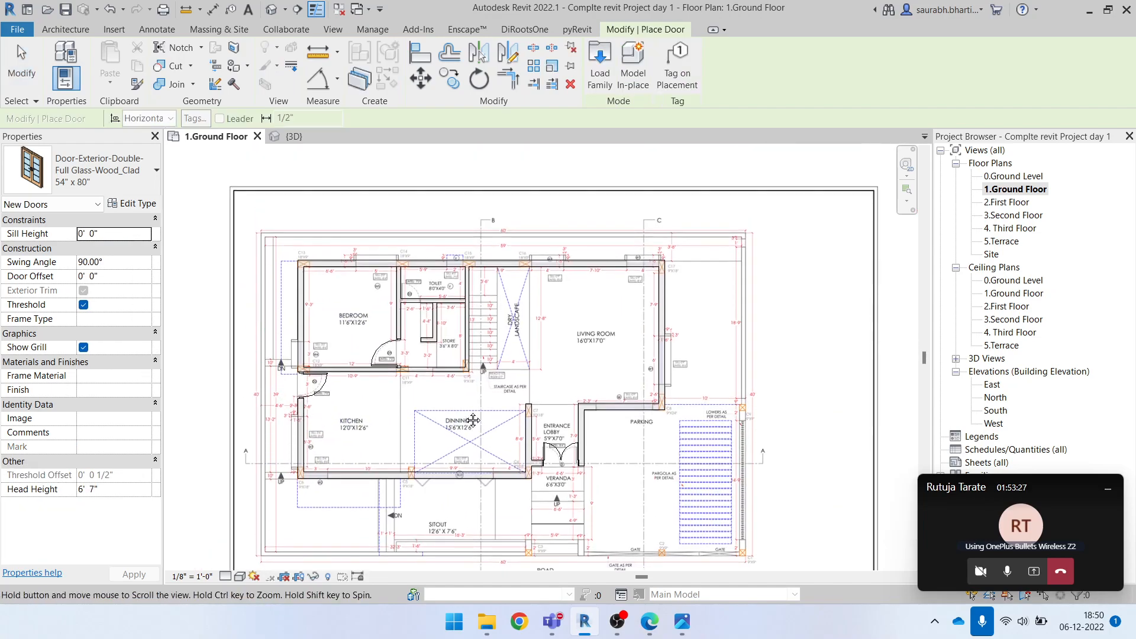
{"action": "middle_click_drag", "start_coordinate": [602, 511], "coordinate": [641, 419]}
{"action": "scroll", "coordinate": [554, 480], "scroll_direction": "up", "scroll_amount": 2}
{"action": "middle_click_drag", "start_coordinate": [451, 214], "coordinate": [504, 448]}
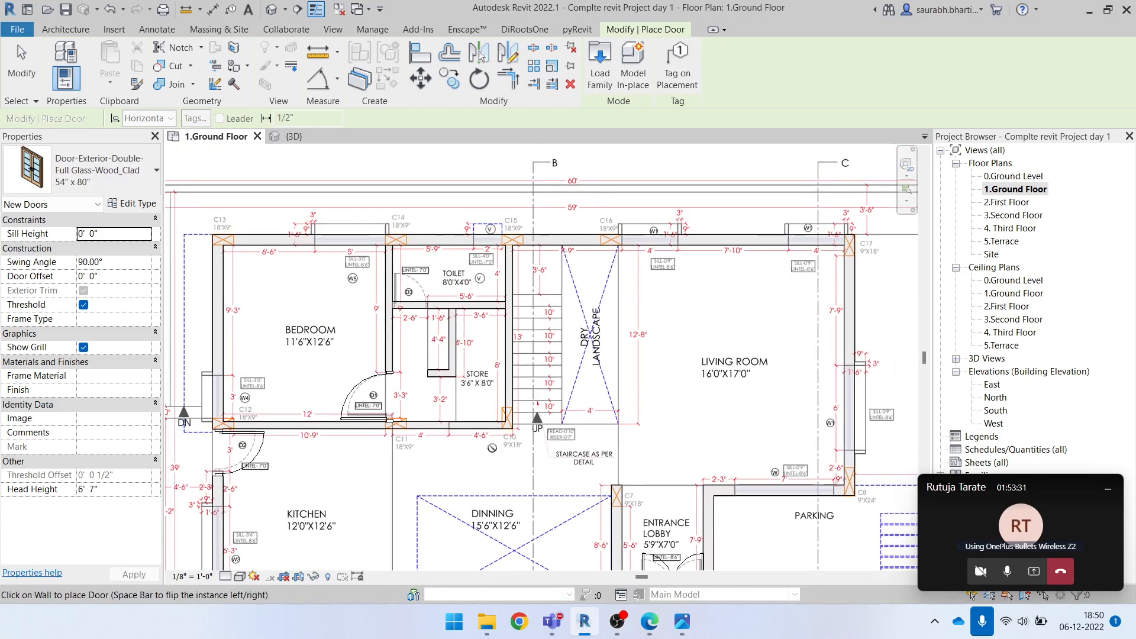
{"action": "middle_click_drag", "start_coordinate": [302, 350], "coordinate": [353, 249]}
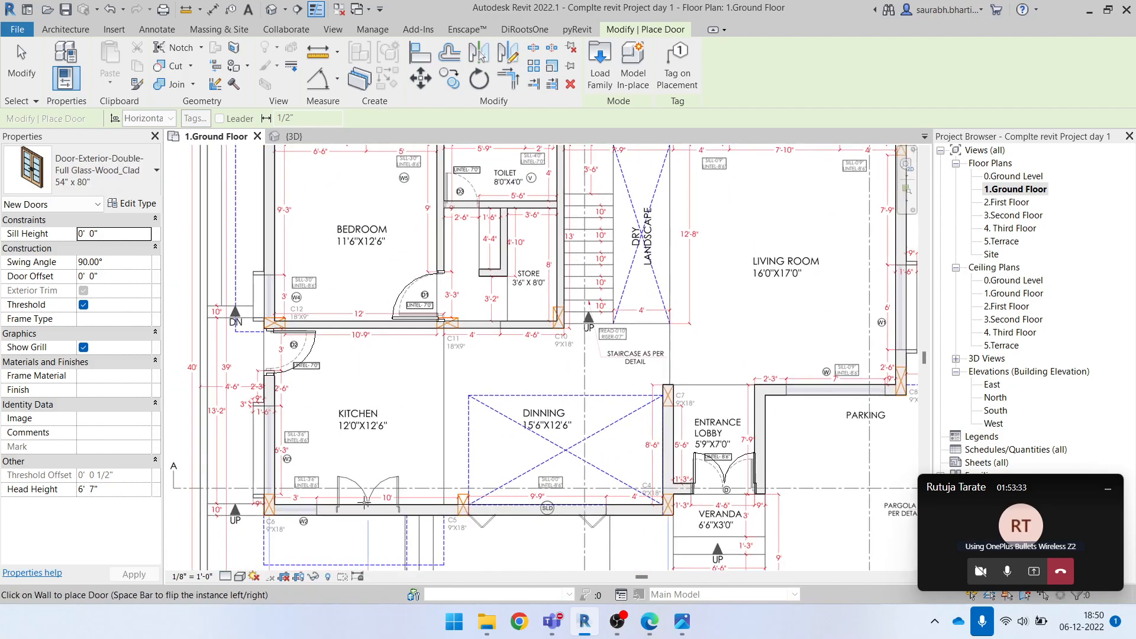
{"action": "middle_click_drag", "start_coordinate": [741, 472], "coordinate": [574, 423]}
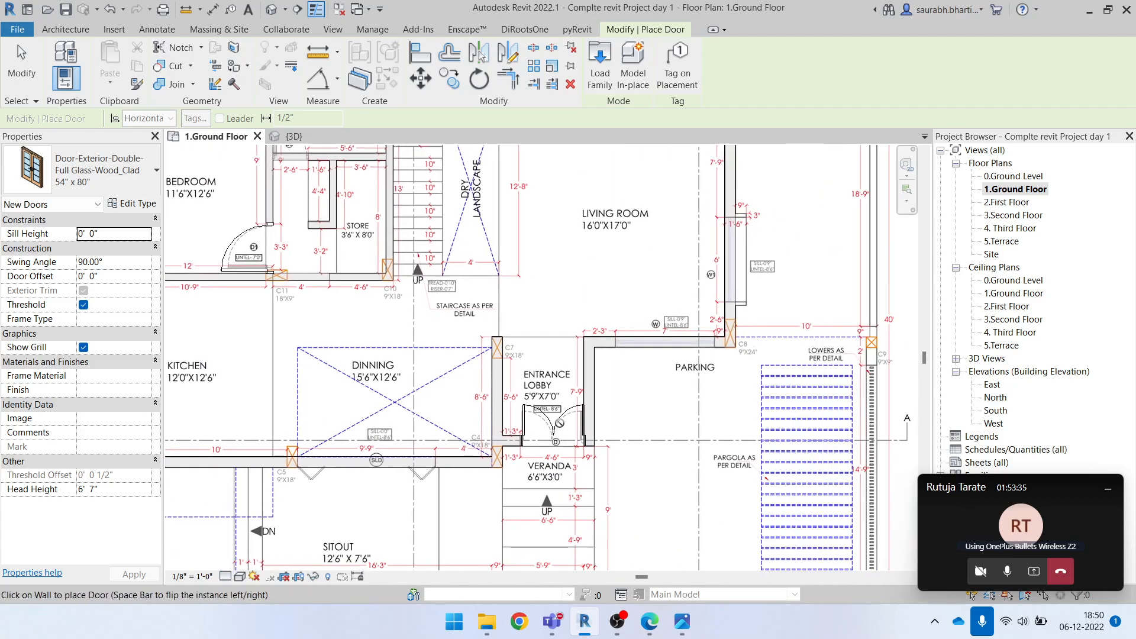
{"action": "key", "text": "Escape"}
Nudge the entrance lobby double door so its frame lines up with the underlay's 4'-6" opening
{"action": "scroll", "coordinate": [566, 420], "scroll_direction": "up", "scroll_amount": 4}
{"action": "left_click", "coordinate": [539, 447]}
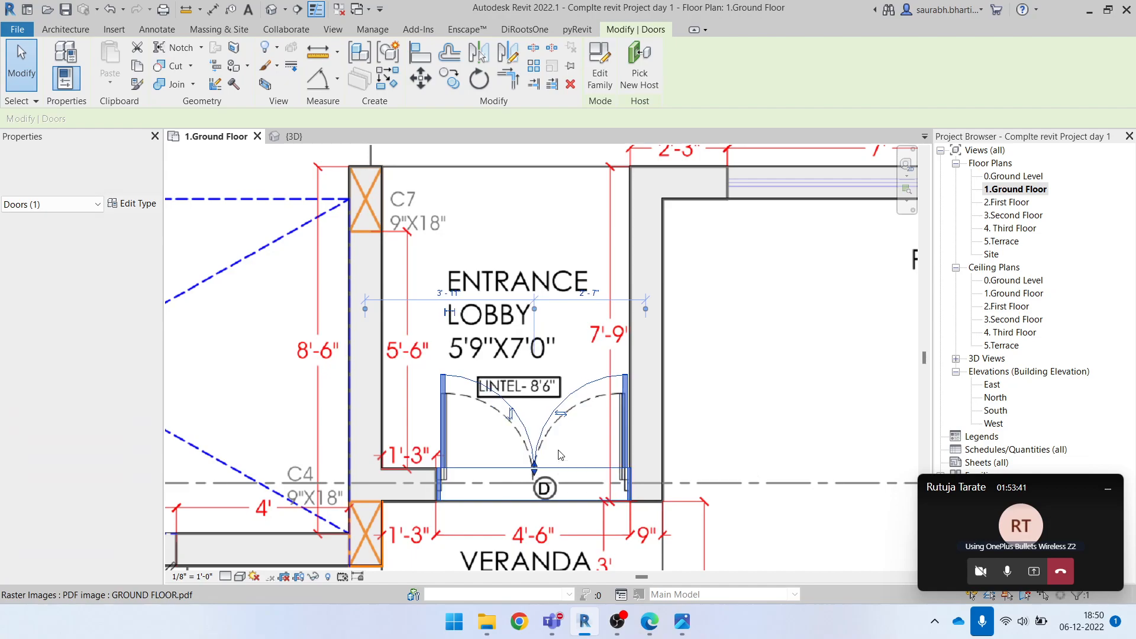
{"action": "scroll", "coordinate": [438, 443], "scroll_direction": "up", "scroll_amount": 2}
{"action": "scroll", "coordinate": [432, 443], "scroll_direction": "up", "scroll_amount": 1}
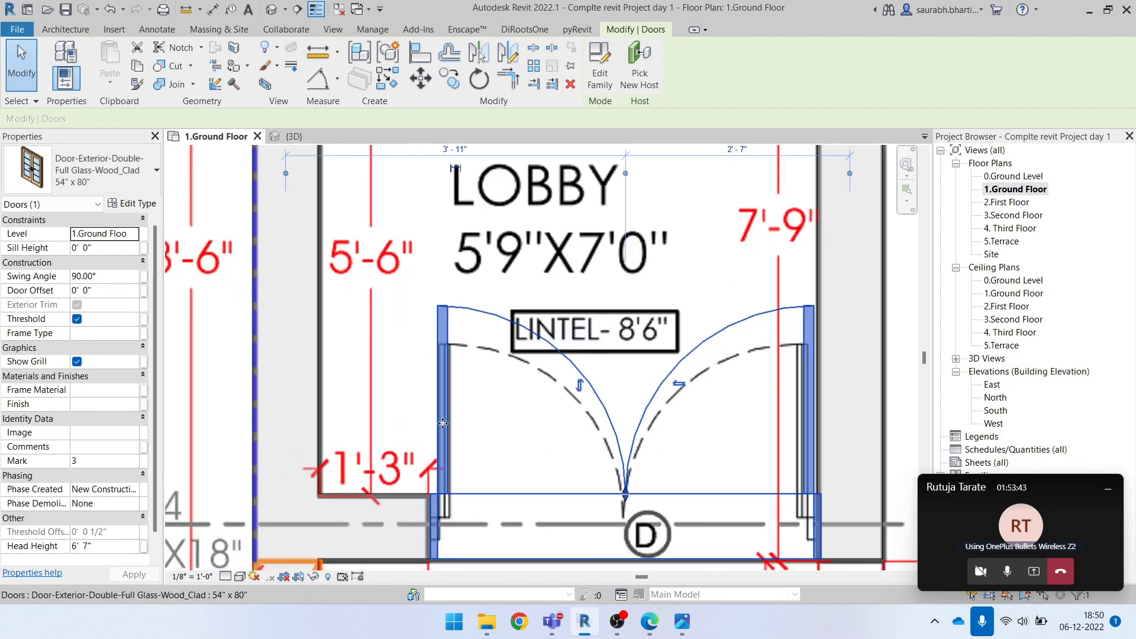
{"action": "scroll", "coordinate": [454, 375], "scroll_direction": "down", "scroll_amount": 3}
{"action": "key", "text": "Escape"}
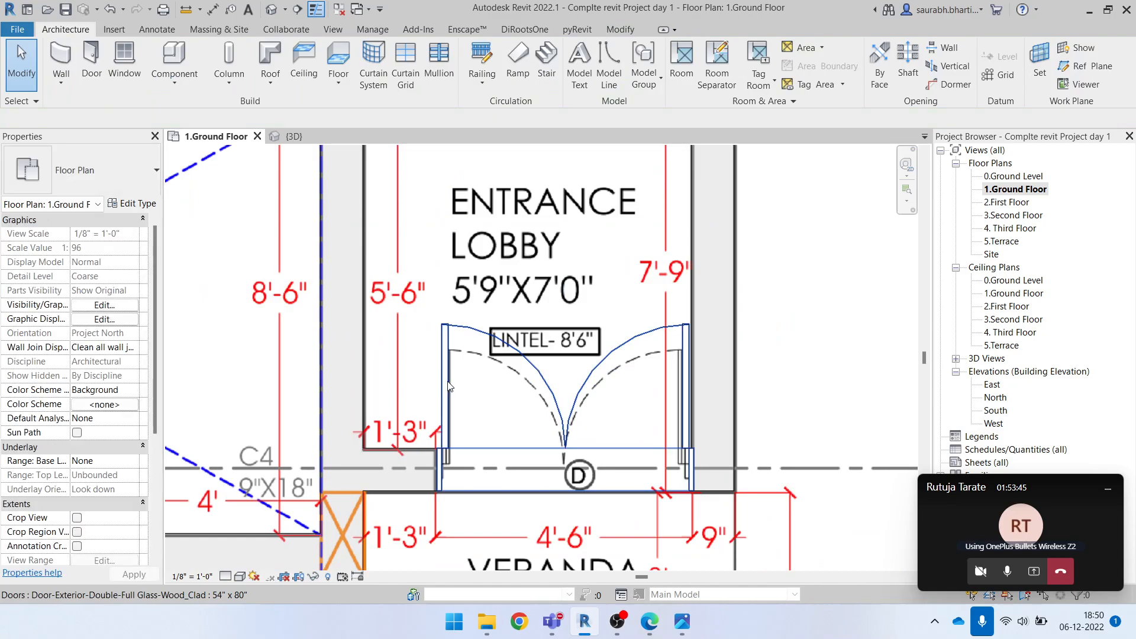
{"action": "scroll", "coordinate": [450, 374], "scroll_direction": "up", "scroll_amount": 2}
{"action": "left_click", "coordinate": [445, 371]}
{"action": "scroll", "coordinate": [462, 400], "scroll_direction": "down", "scroll_amount": 2}
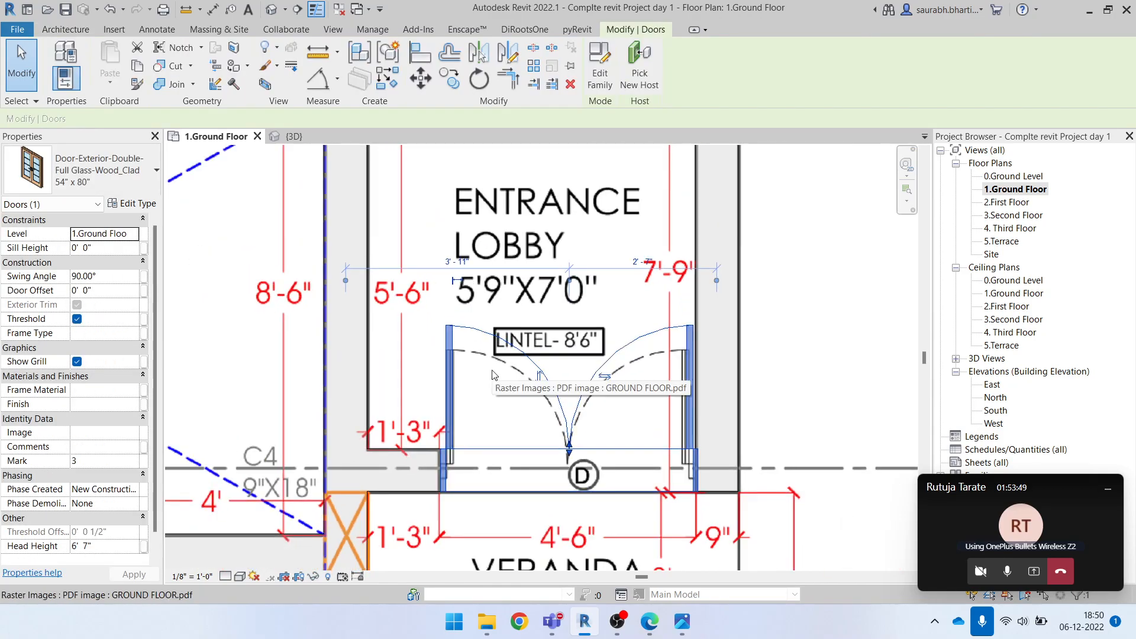
{"action": "scroll", "coordinate": [494, 379], "scroll_direction": "down", "scroll_amount": 3}
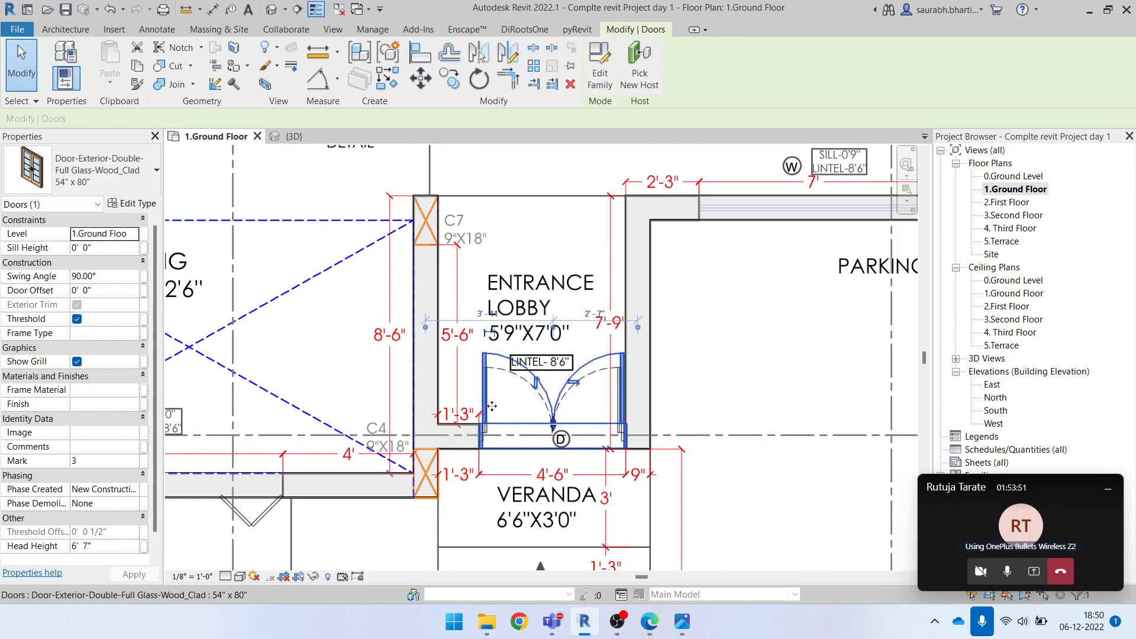
{"action": "scroll", "coordinate": [503, 391], "scroll_direction": "up", "scroll_amount": 3}
{"action": "scroll", "coordinate": [512, 402], "scroll_direction": "down", "scroll_amount": 1}
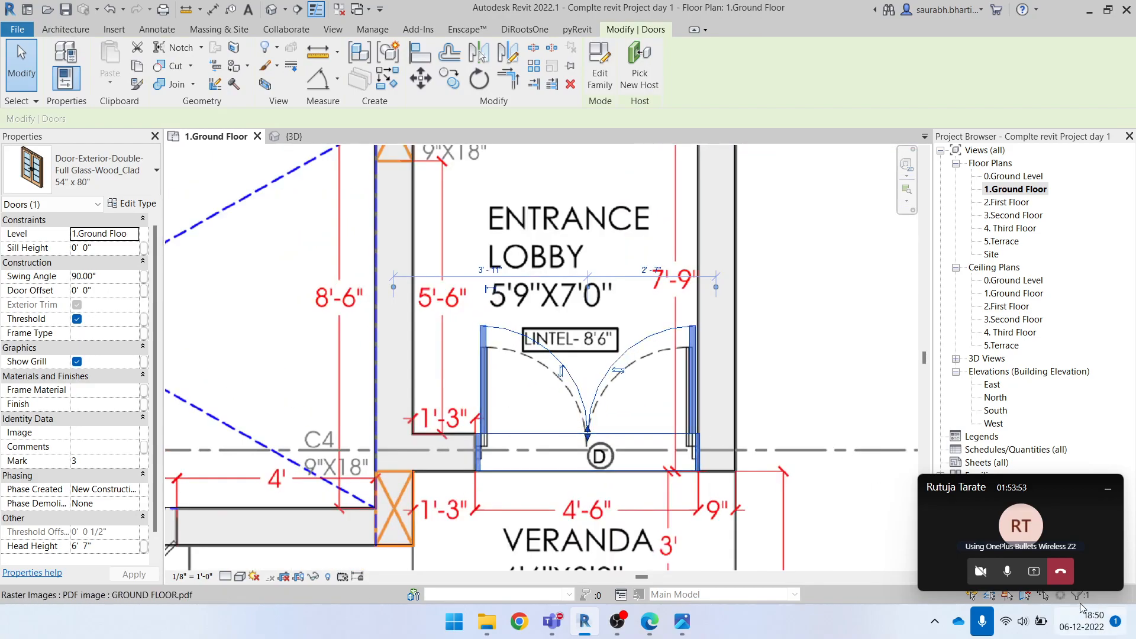
Switch to the Microsoft Teams call and share the entire screen
{"action": "left_click", "coordinate": [1034, 577]}
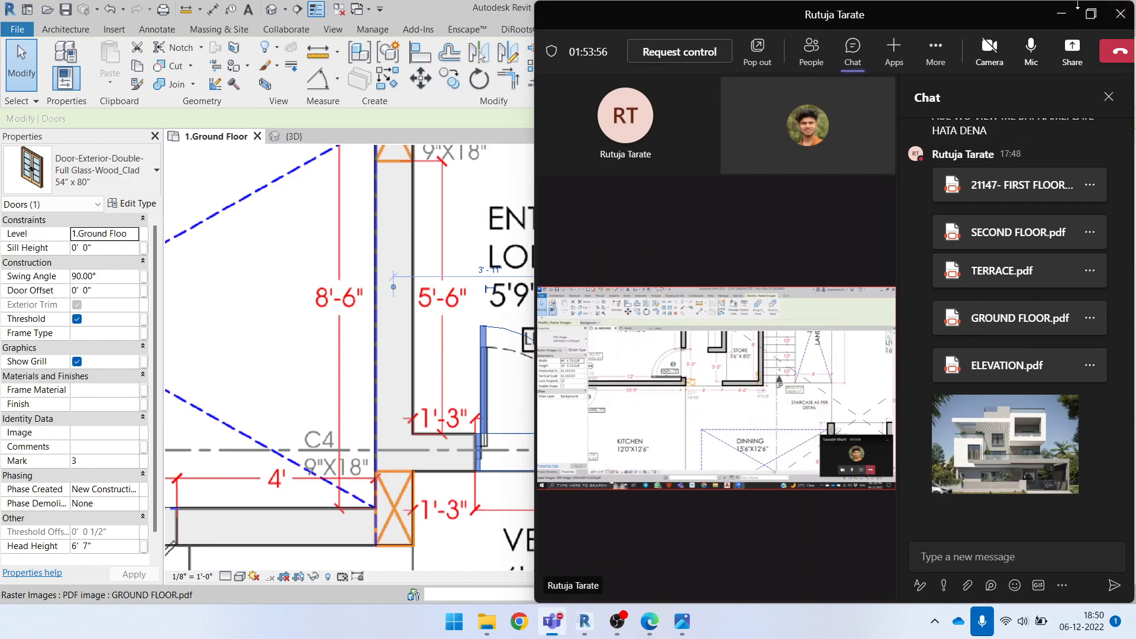
{"action": "left_click", "coordinate": [1072, 51]}
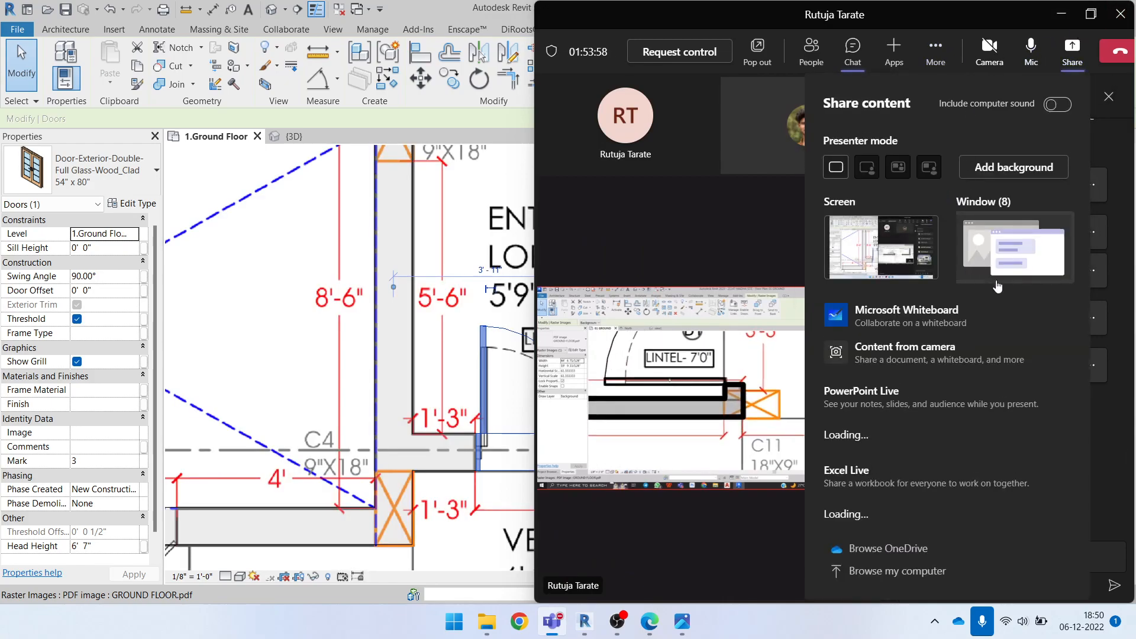
{"action": "left_click", "coordinate": [881, 247]}
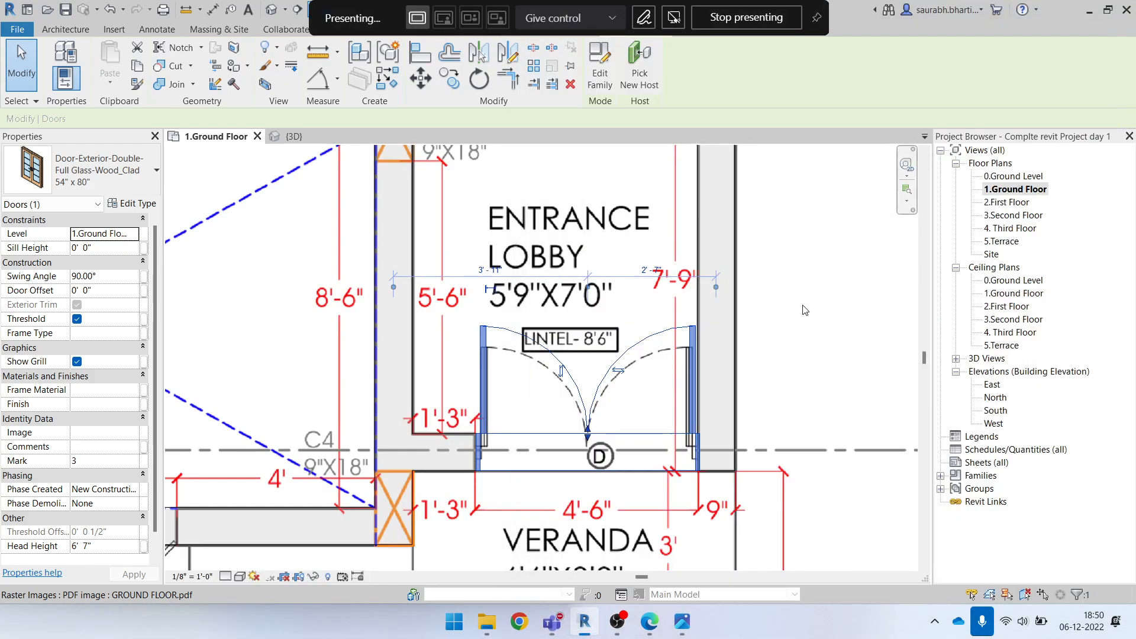
Examine at close range how the entrance lobby double door's leaves and frame match the underlay's door symbol
{"action": "scroll", "coordinate": [559, 395], "scroll_direction": "down", "scroll_amount": 3}
{"action": "scroll", "coordinate": [559, 396], "scroll_direction": "up", "scroll_amount": 3}
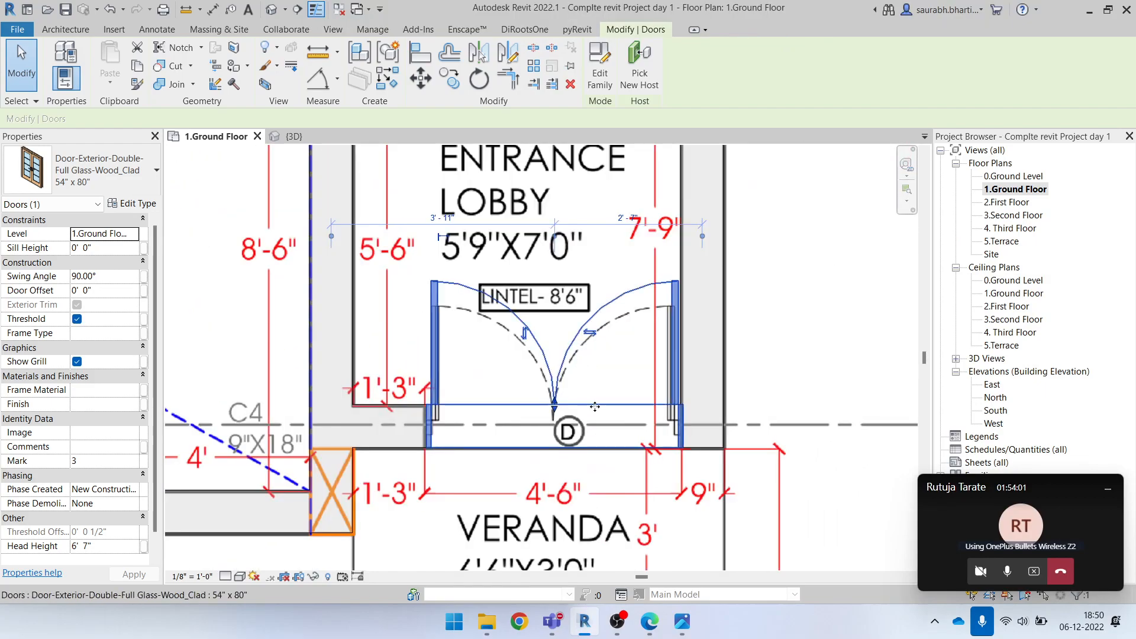
{"action": "scroll", "coordinate": [558, 395], "scroll_direction": "up", "scroll_amount": 1}
{"action": "scroll", "coordinate": [512, 362], "scroll_direction": "up", "scroll_amount": 2}
{"action": "scroll", "coordinate": [512, 362], "scroll_direction": "down", "scroll_amount": 1}
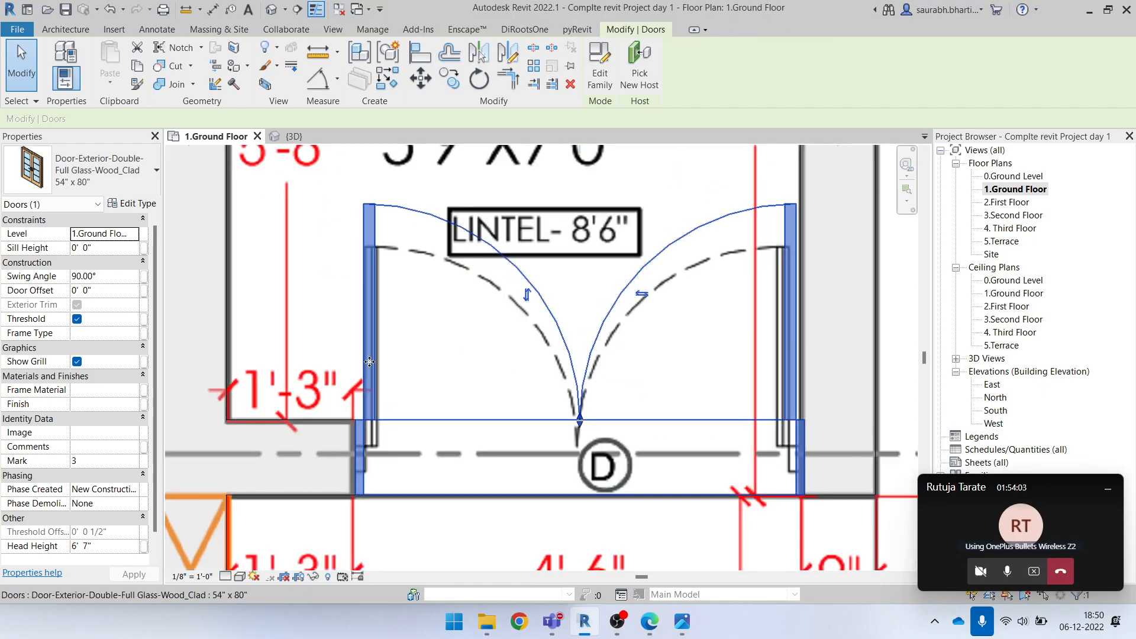
{"action": "scroll", "coordinate": [408, 389], "scroll_direction": "down", "scroll_amount": 1}
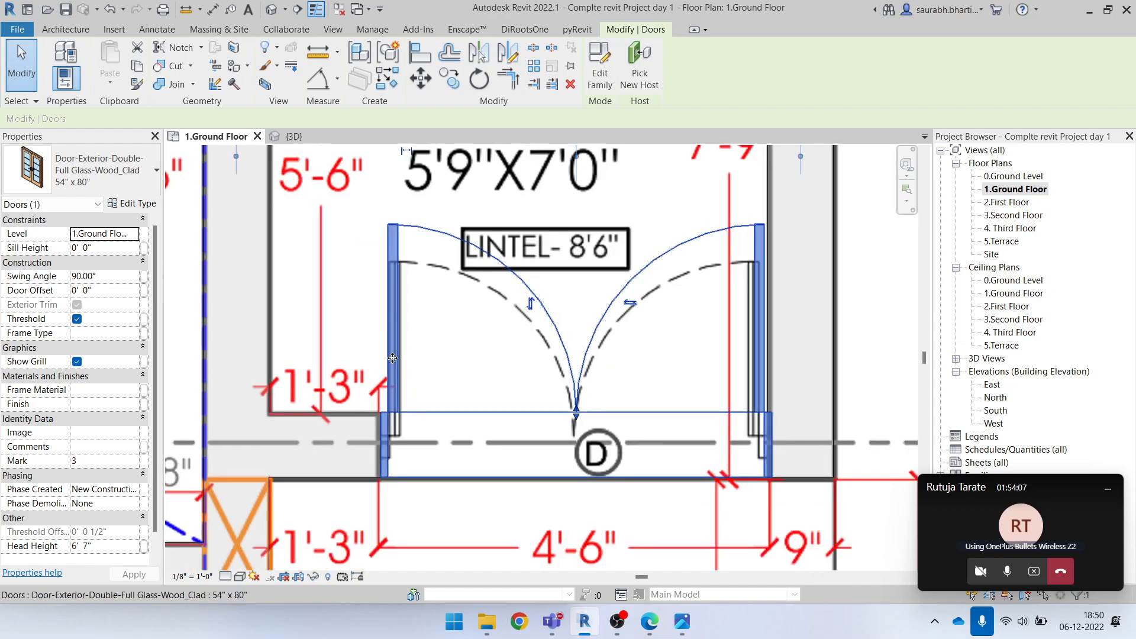
{"action": "left_click", "coordinate": [438, 323]}
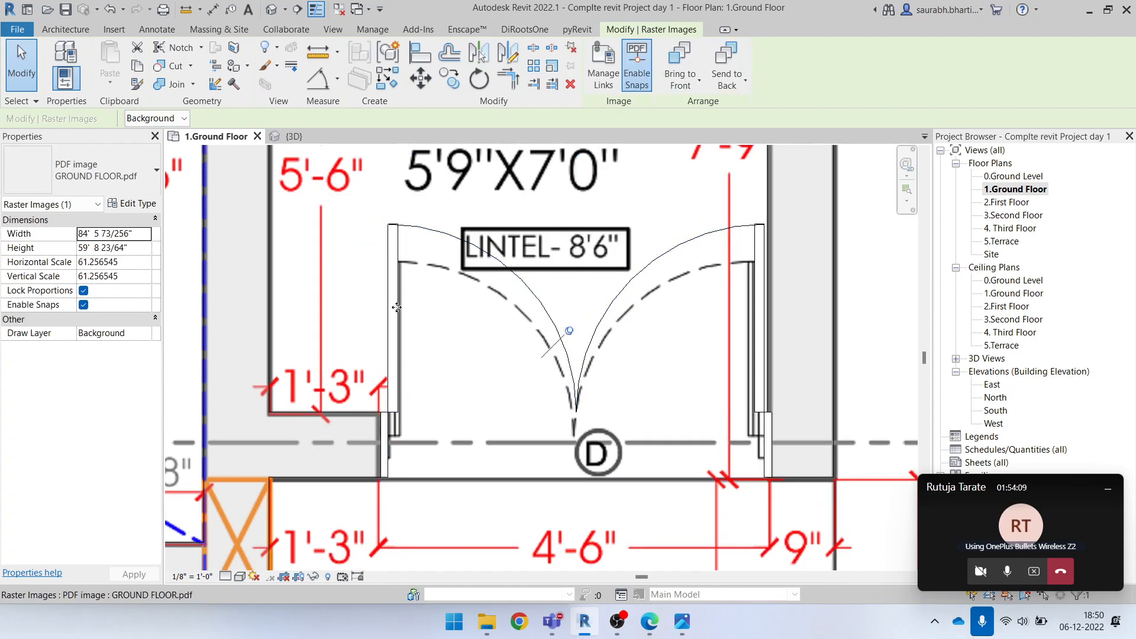
Shift the entrance lobby double door off its opening and nudge it back until its frame fits the 4'-6" opening
{"action": "key", "text": "Escape"}
{"action": "left_click", "coordinate": [393, 294]}
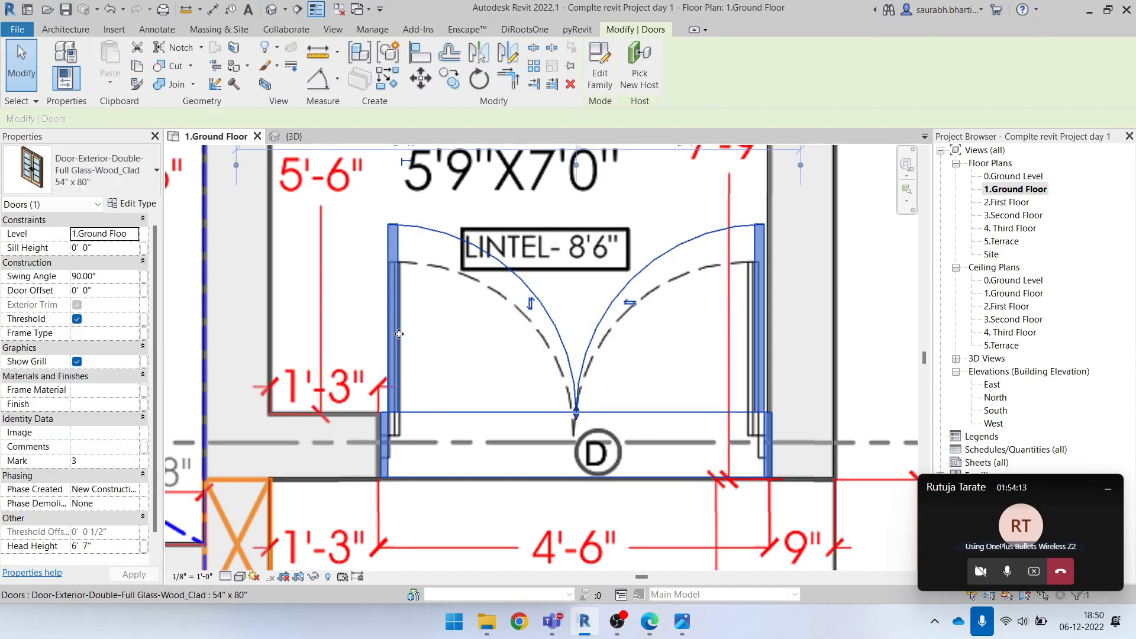
{"action": "scroll", "coordinate": [393, 324], "scroll_direction": "up", "scroll_amount": 1}
{"action": "left_click_drag", "start_coordinate": [390, 336], "coordinate": [340, 348]}
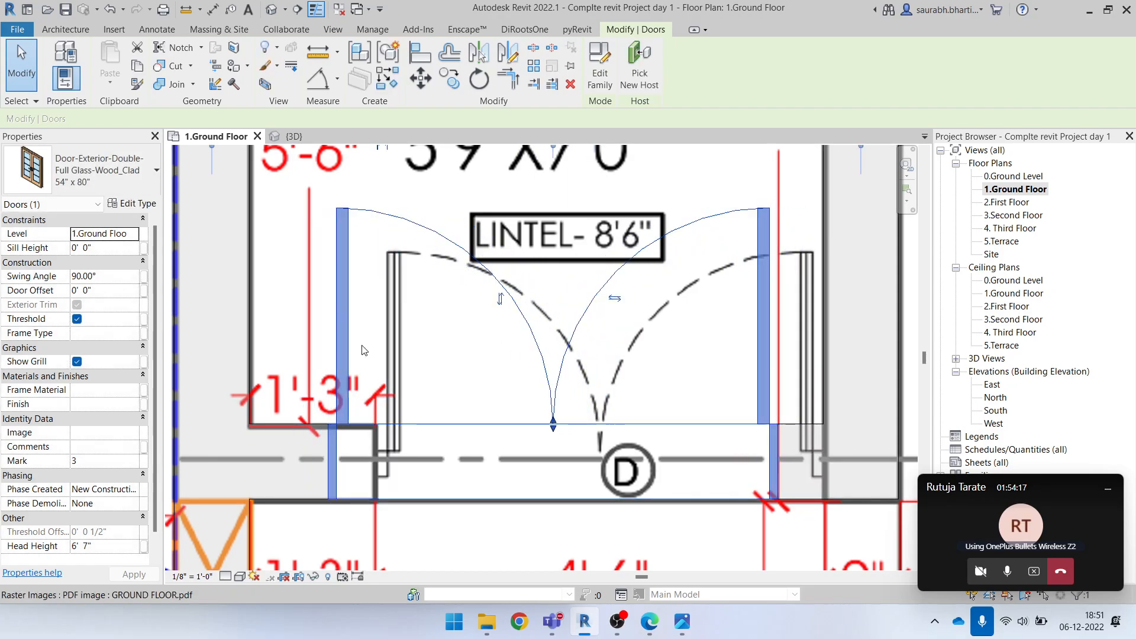
{"action": "key", "text": "Right"}
{"action": "key", "text": "Right"}
{"action": "key", "text": "Right"}
{"action": "key", "text": "Right"}
{"action": "key", "text": "Right"}
{"action": "key", "text": "Right"}
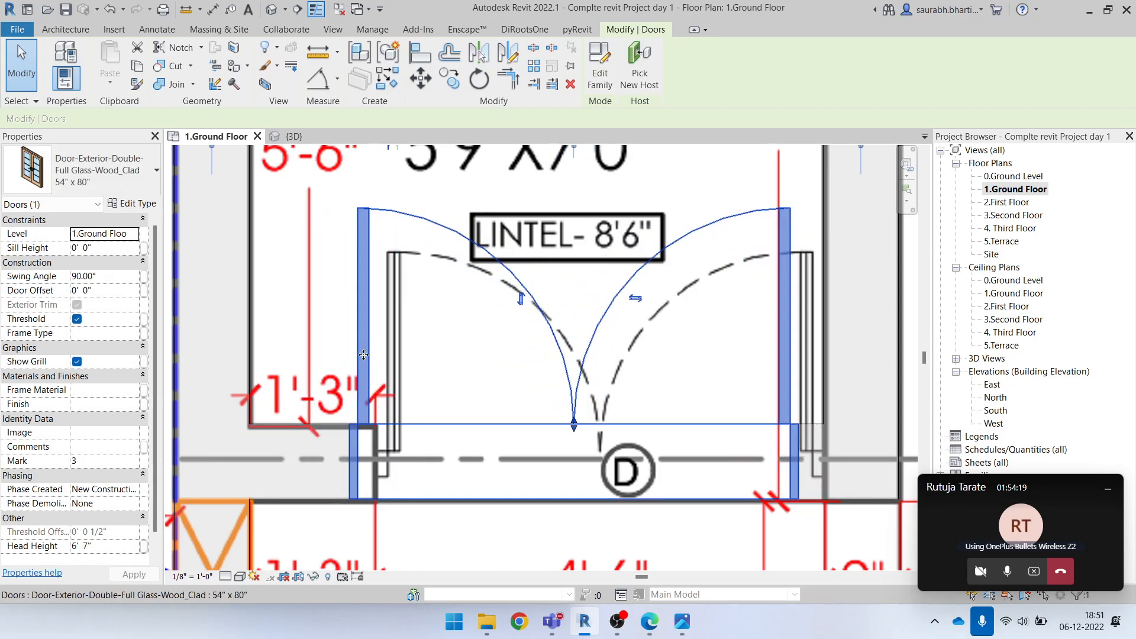
{"action": "key", "text": "Right"}
{"action": "key", "text": "Right"}
{"action": "key", "text": "Right"}
{"action": "key", "text": "Right"}
{"action": "key", "text": "Right"}
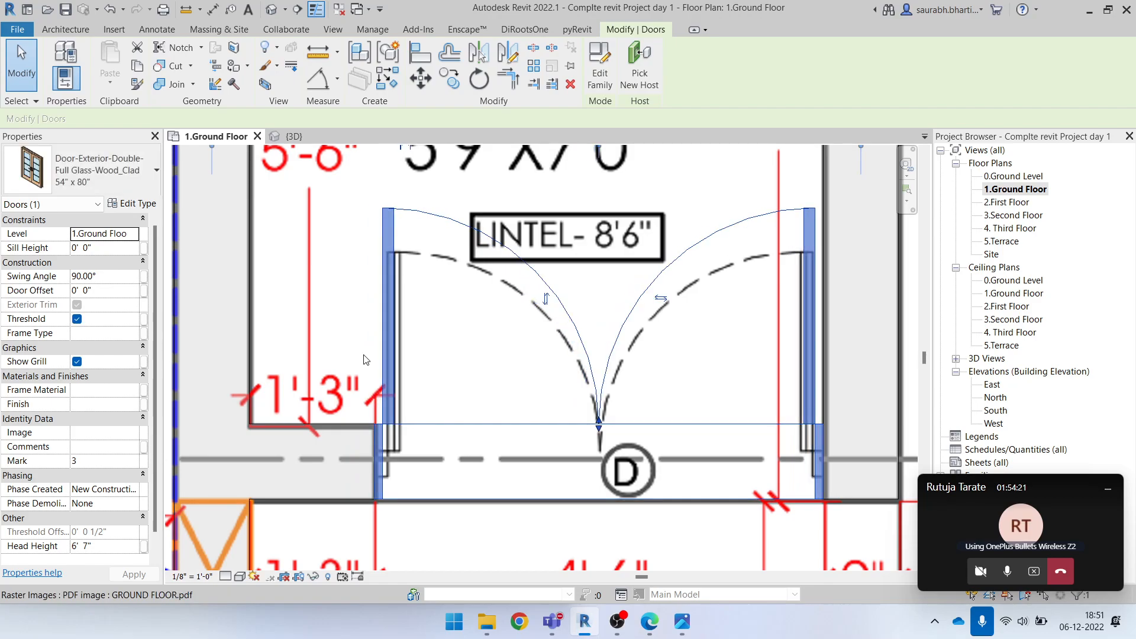
{"action": "key", "text": "Escape"}
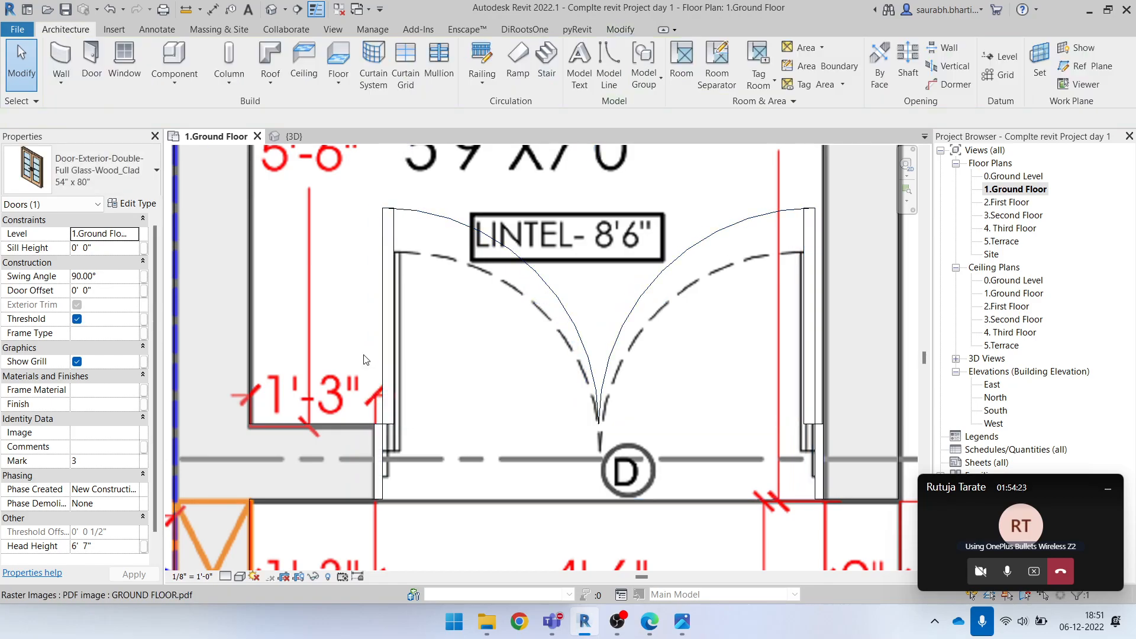
Look over the ground floor plan from the entrance lobby through the living room to the bedroom and kitchen
{"action": "scroll", "coordinate": [365, 359], "scroll_direction": "down", "scroll_amount": 5}
{"action": "middle_click_drag", "start_coordinate": [570, 388], "coordinate": [634, 362]}
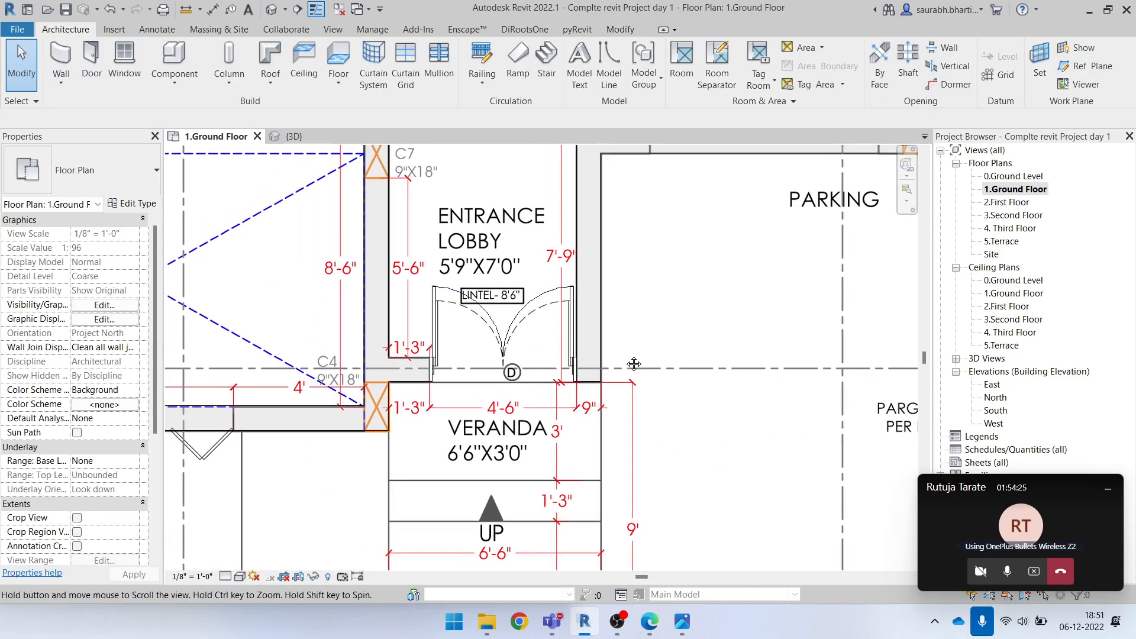
{"action": "scroll", "coordinate": [627, 400], "scroll_direction": "down", "scroll_amount": 2}
{"action": "middle_click_drag", "start_coordinate": [755, 314], "coordinate": [767, 413]}
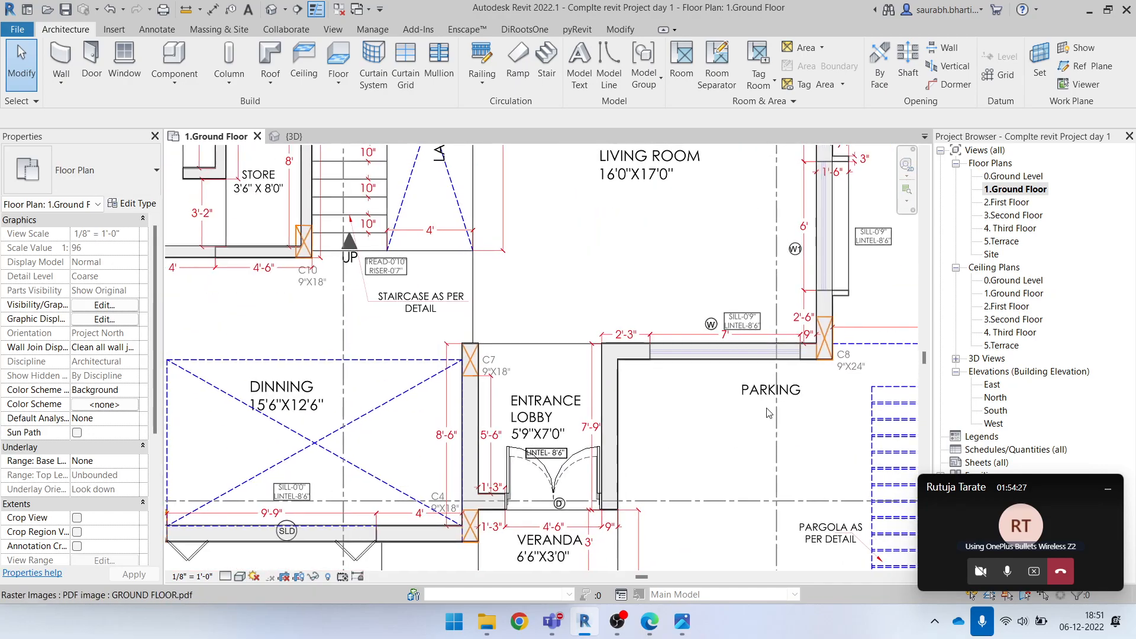
{"action": "scroll", "coordinate": [753, 422], "scroll_direction": "down", "scroll_amount": 3}
{"action": "middle_click_drag", "start_coordinate": [812, 312], "coordinate": [789, 396]}
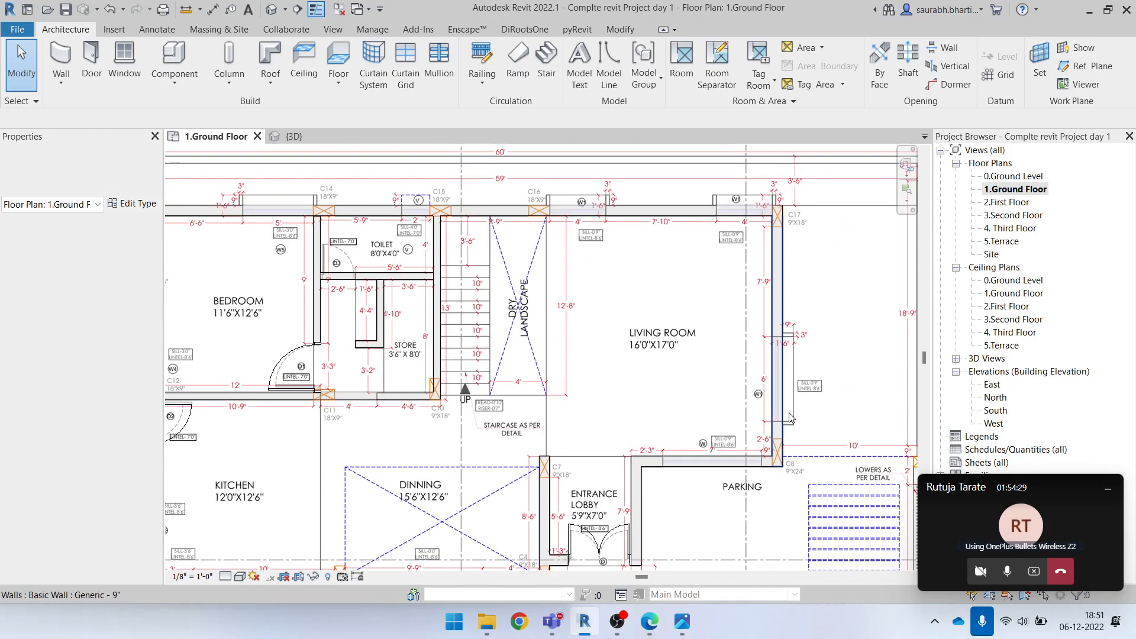
{"action": "middle_click_drag", "start_coordinate": [393, 284], "coordinate": [676, 178]}
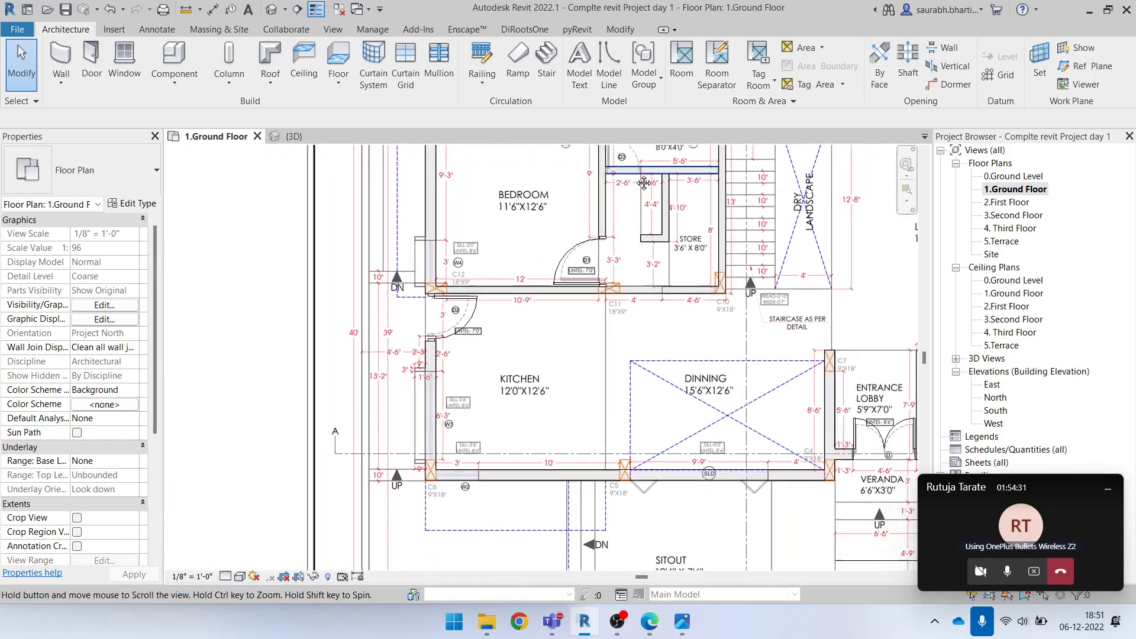
Examine the kitchen's W3 and W2 window openings and the dining area's SLD door opening on the underlay
{"action": "scroll", "coordinate": [438, 450], "scroll_direction": "up", "scroll_amount": 5}
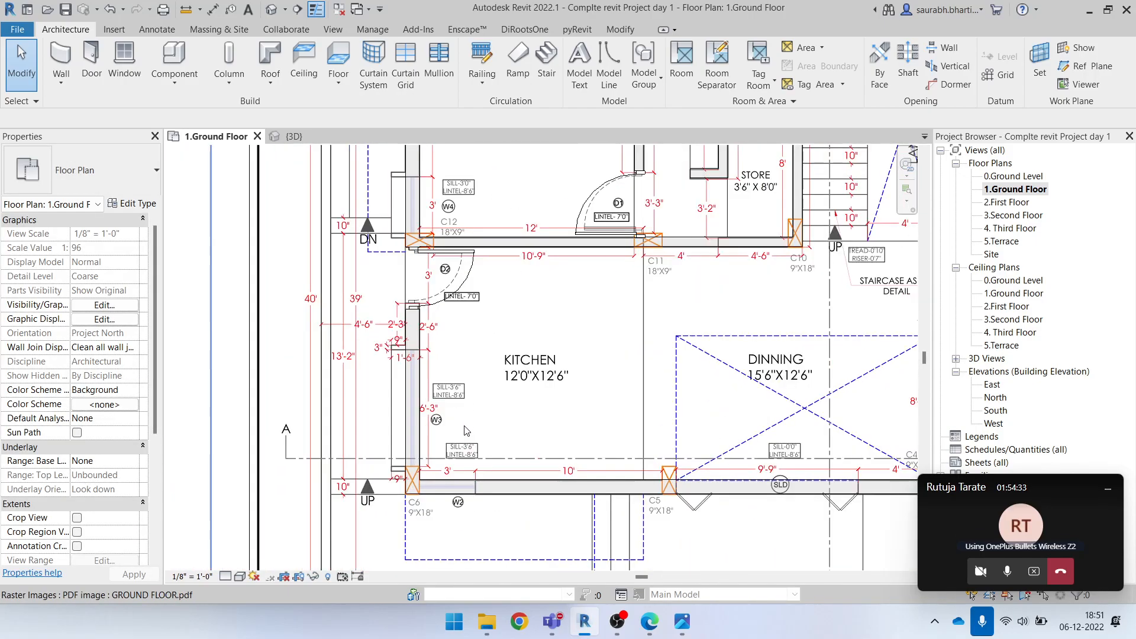
{"action": "scroll", "coordinate": [438, 516], "scroll_direction": "up", "scroll_amount": 4}
{"action": "scroll", "coordinate": [414, 450], "scroll_direction": "down", "scroll_amount": 6}
{"action": "scroll", "coordinate": [382, 422], "scroll_direction": "up", "scroll_amount": 3}
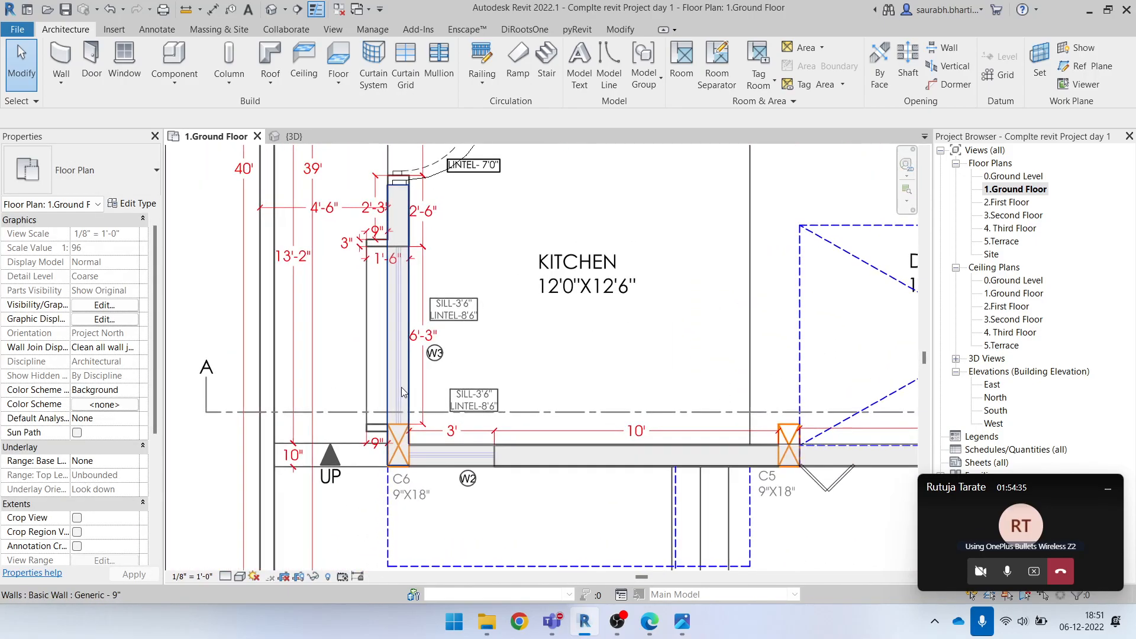
{"action": "scroll", "coordinate": [521, 388], "scroll_direction": "down", "scroll_amount": 5}
{"action": "middle_click_drag", "start_coordinate": [707, 397], "coordinate": [558, 395]}
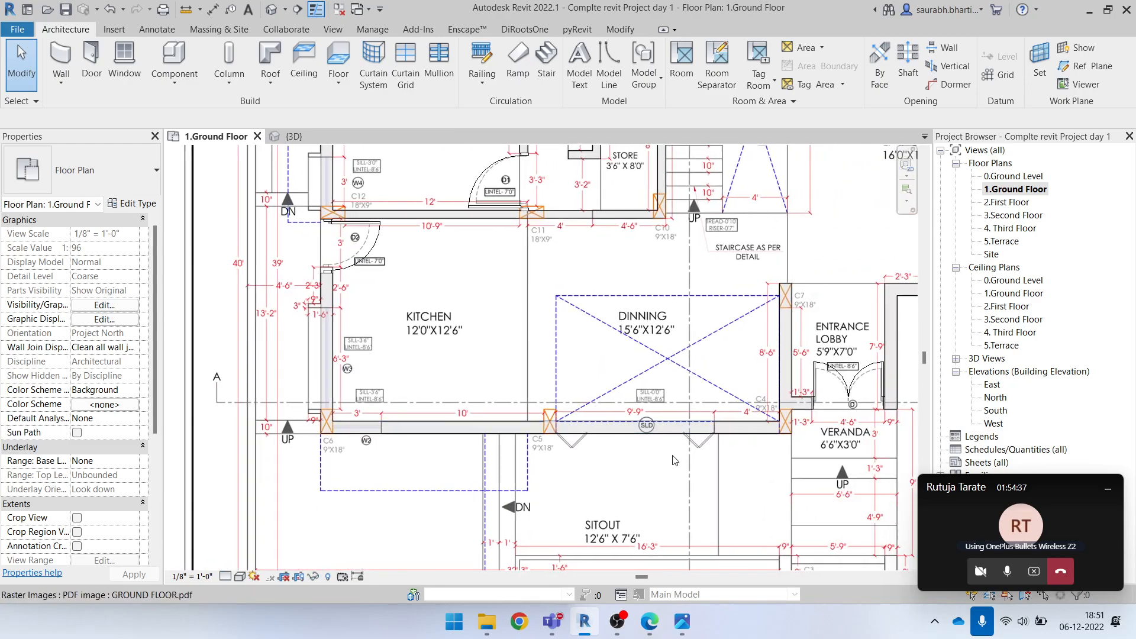
{"action": "scroll", "coordinate": [613, 440], "scroll_direction": "up", "scroll_amount": 3}
{"action": "scroll", "coordinate": [615, 444], "scroll_direction": "up", "scroll_amount": 2}
{"action": "scroll", "coordinate": [589, 424], "scroll_direction": "down", "scroll_amount": 5}
{"action": "scroll", "coordinate": [448, 361], "scroll_direction": "up", "scroll_amount": 5}
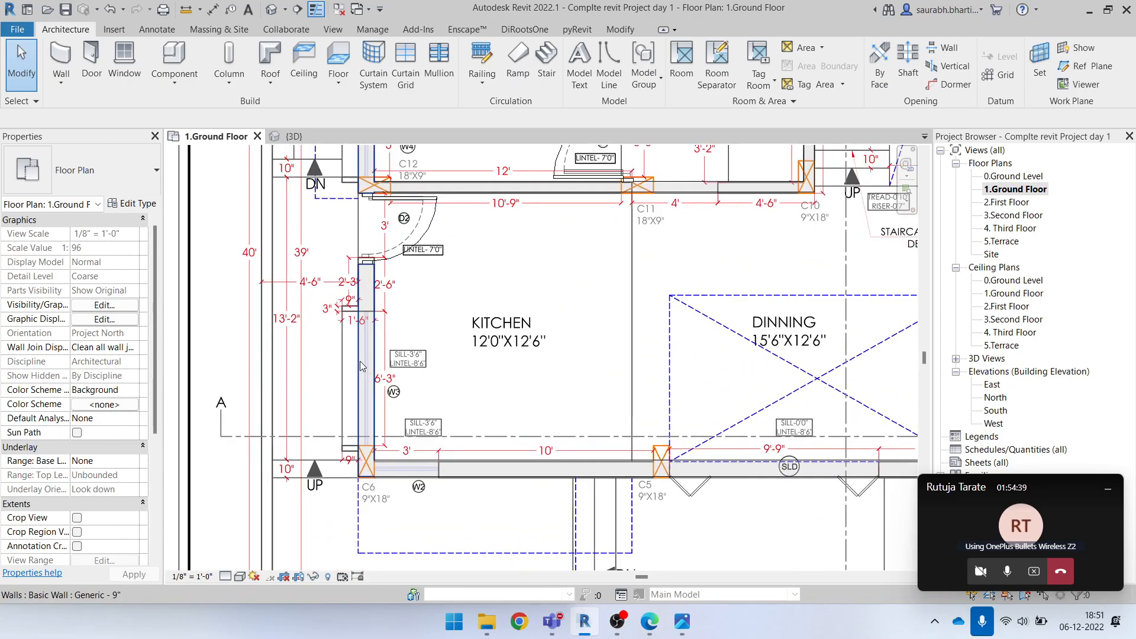
{"action": "scroll", "coordinate": [355, 331], "scroll_direction": "up", "scroll_amount": 3}
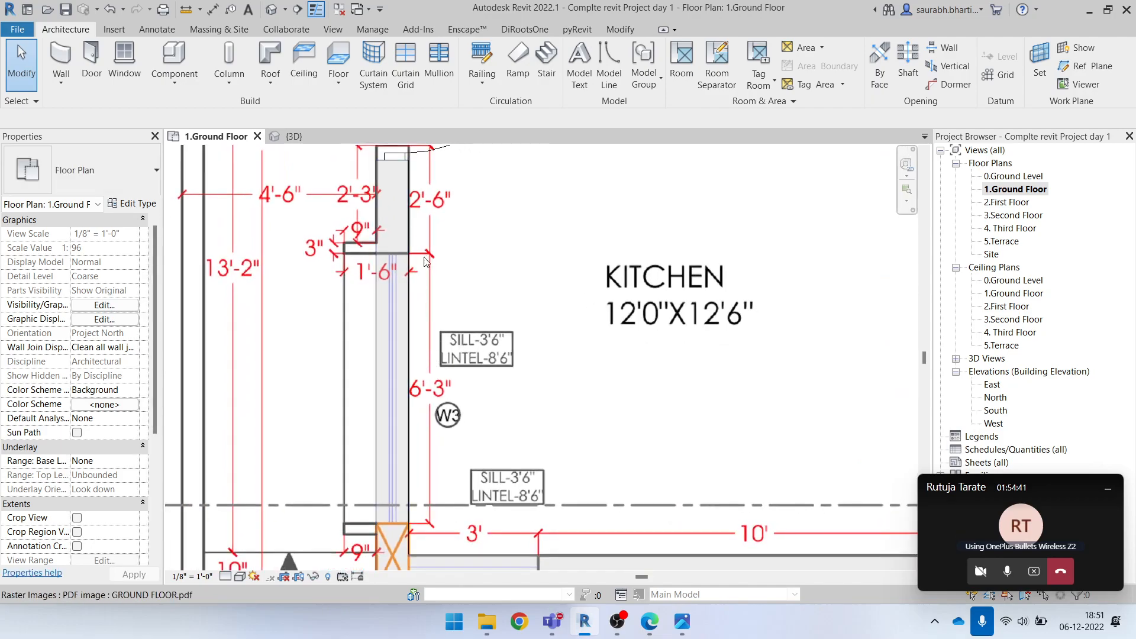
{"action": "scroll", "coordinate": [437, 364], "scroll_direction": "down", "scroll_amount": 2}
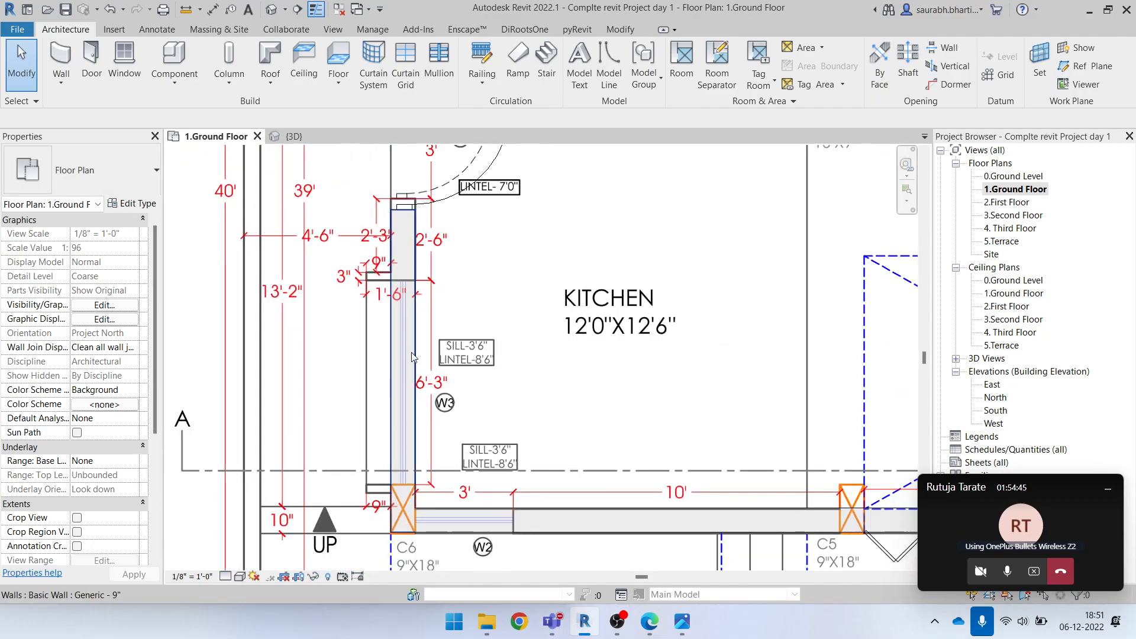
Check the ground floor door's width and height dimensions on the front elevation in ELEVATION.pdf in Edge, and return to Revit
{"action": "left_click", "coordinate": [1087, 12]}
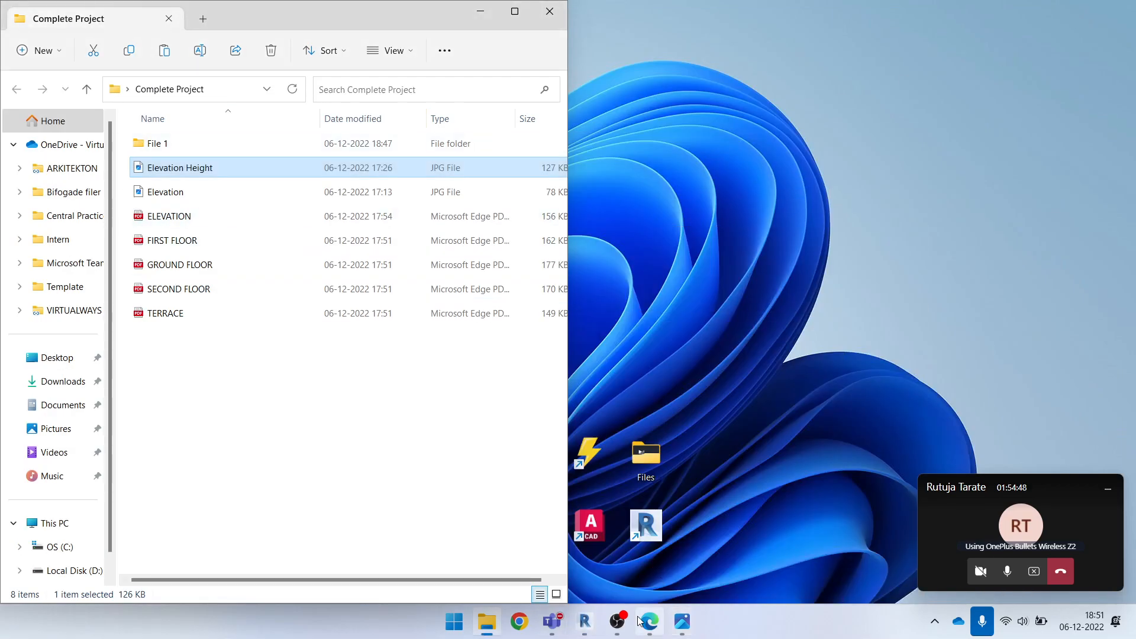
{"action": "left_click", "coordinate": [585, 621]}
{"action": "scroll", "coordinate": [565, 422], "scroll_direction": "down", "scroll_amount": 5}
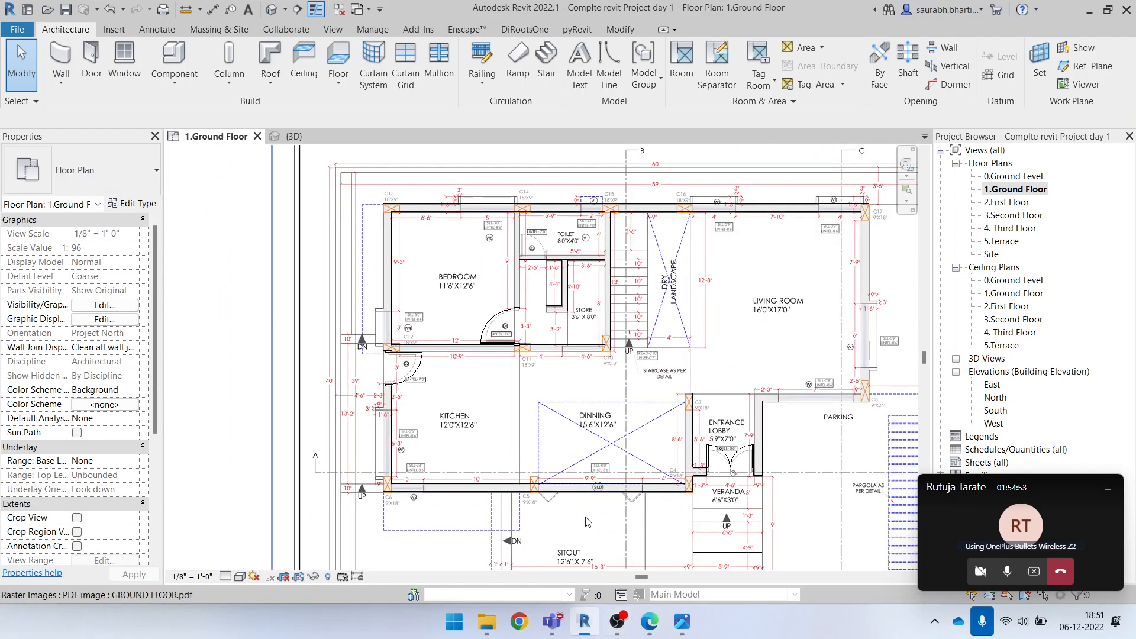
{"action": "middle_click_drag", "start_coordinate": [702, 490], "coordinate": [663, 481]}
{"action": "left_click", "coordinate": [651, 622]}
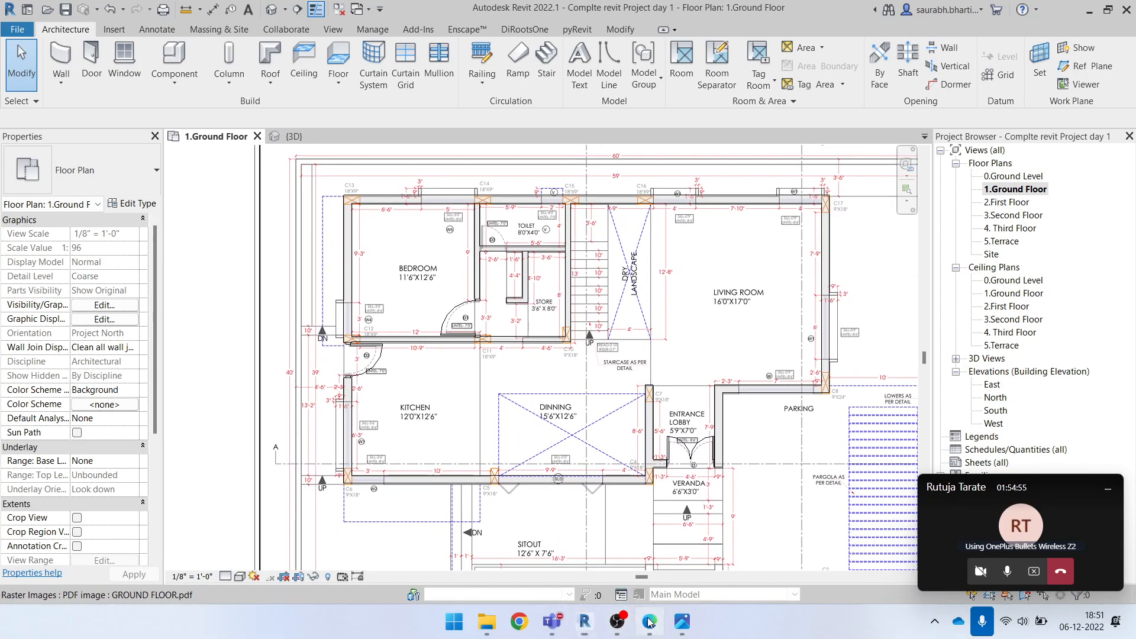
{"action": "scroll", "coordinate": [448, 356], "scroll_direction": "down", "scroll_amount": 5}
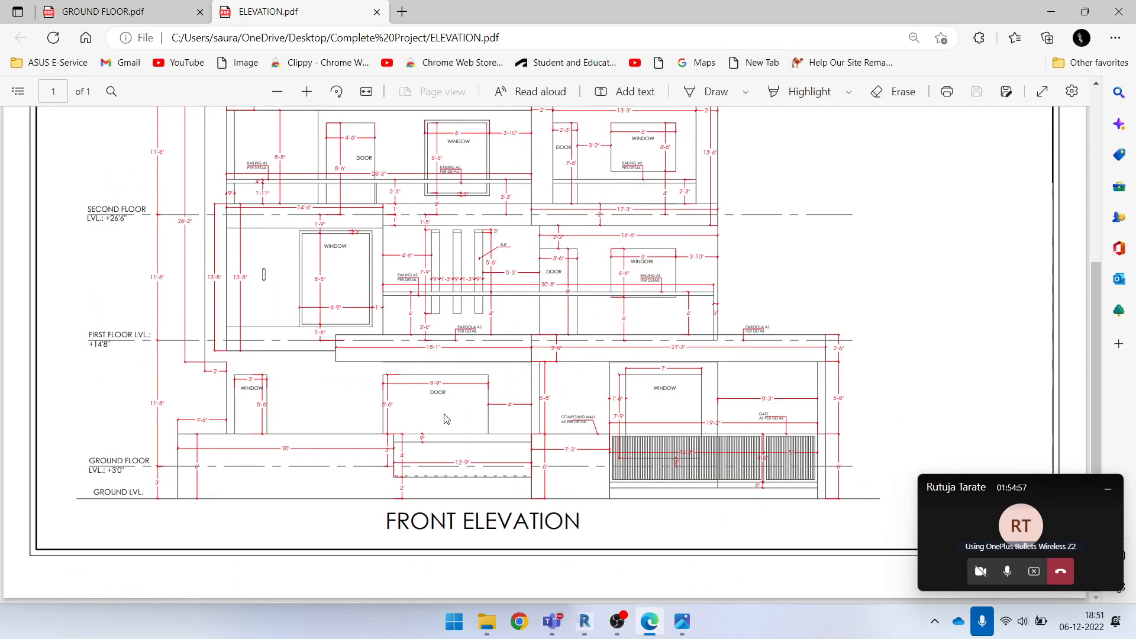
{"action": "scroll", "coordinate": [446, 418], "scroll_direction": "up", "scroll_amount": 3, "text": "ctrl"}
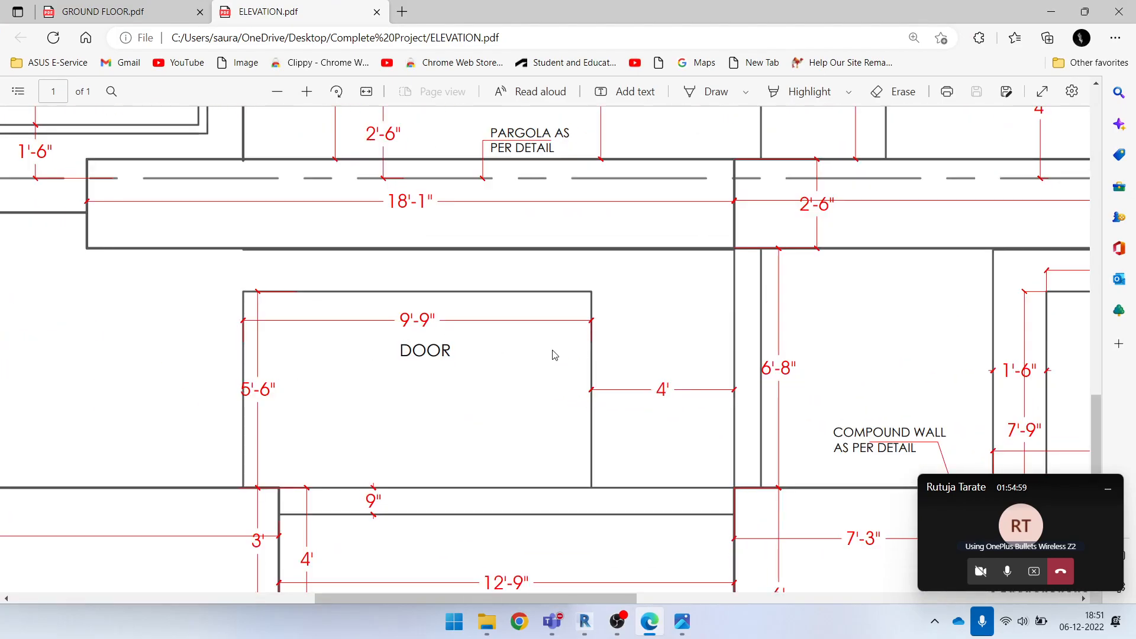
{"action": "scroll", "coordinate": [639, 354], "scroll_direction": "down", "scroll_amount": 3, "text": "ctrl"}
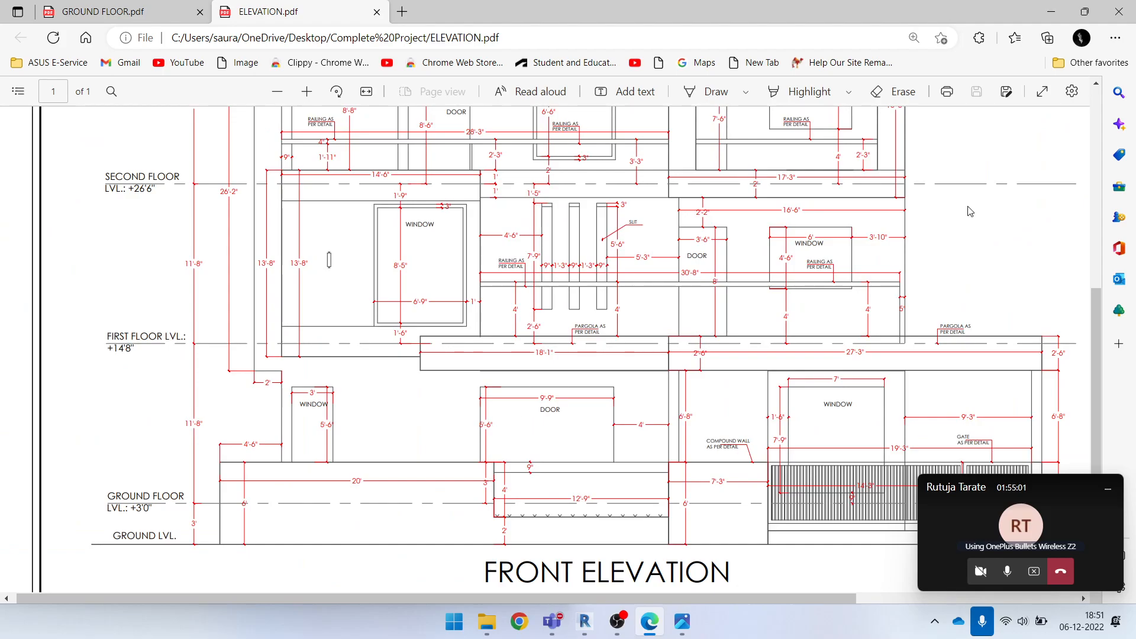
{"action": "left_click", "coordinate": [1052, 12]}
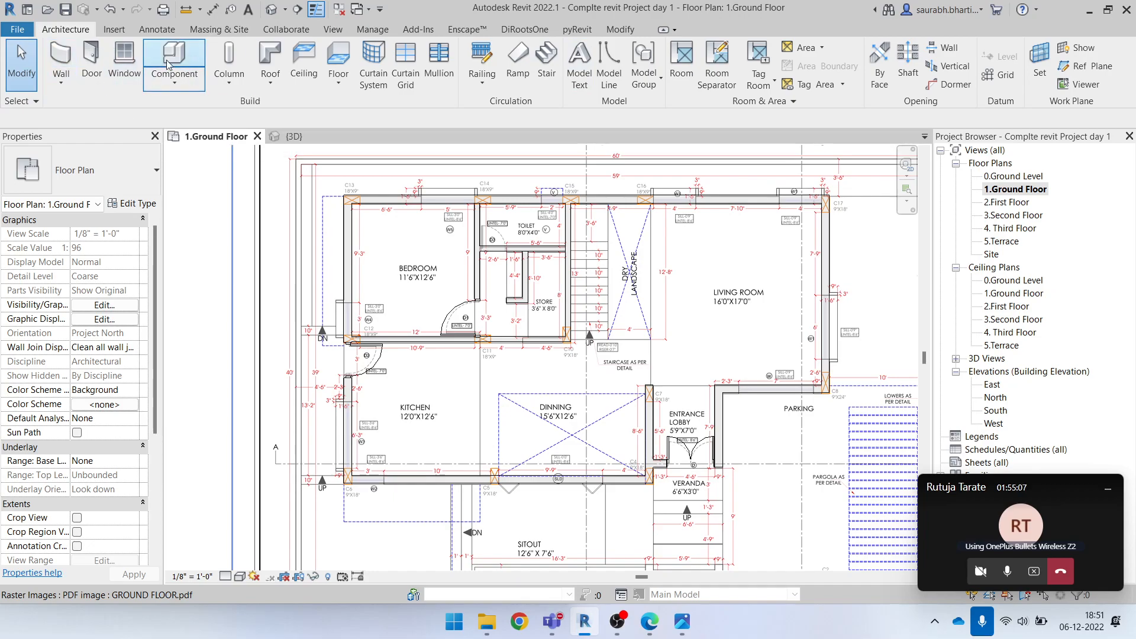
Search the Autodesk family library's Doors category for "sliding"
{"action": "left_click", "coordinate": [114, 31]}
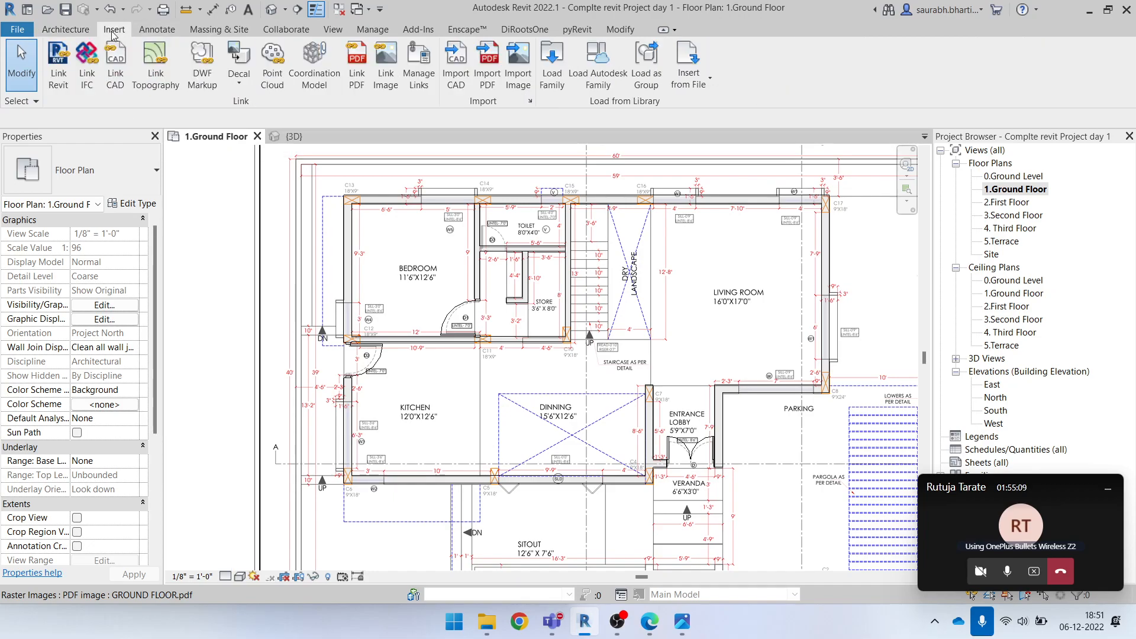
{"action": "left_click", "coordinate": [594, 64]}
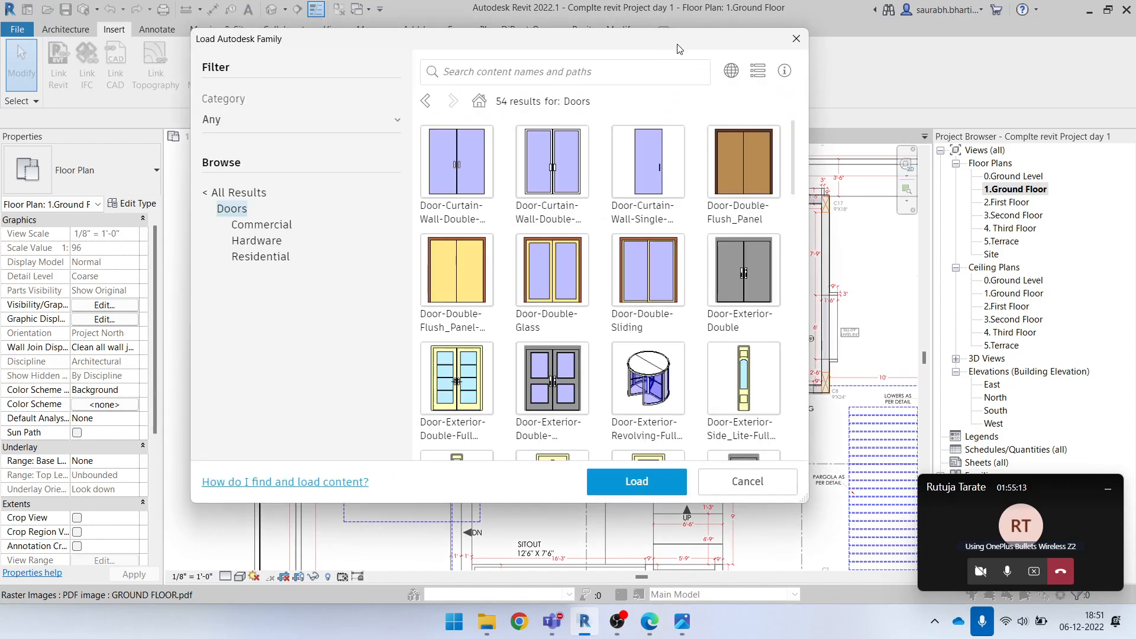
{"action": "left_click", "coordinate": [571, 76]}
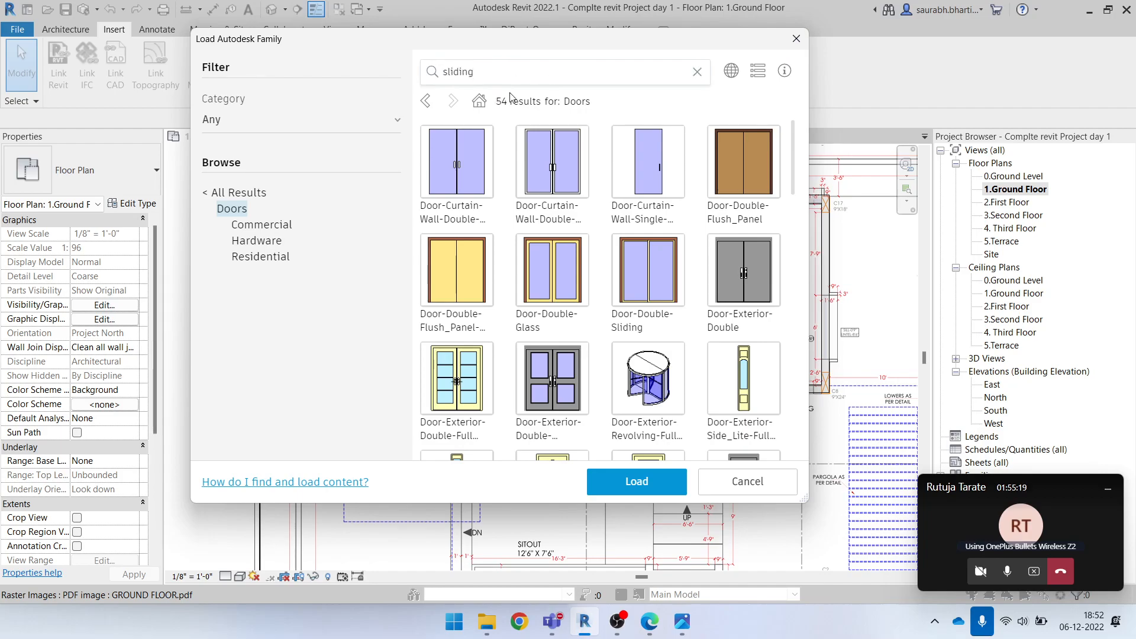
{"action": "key", "text": "Return"}
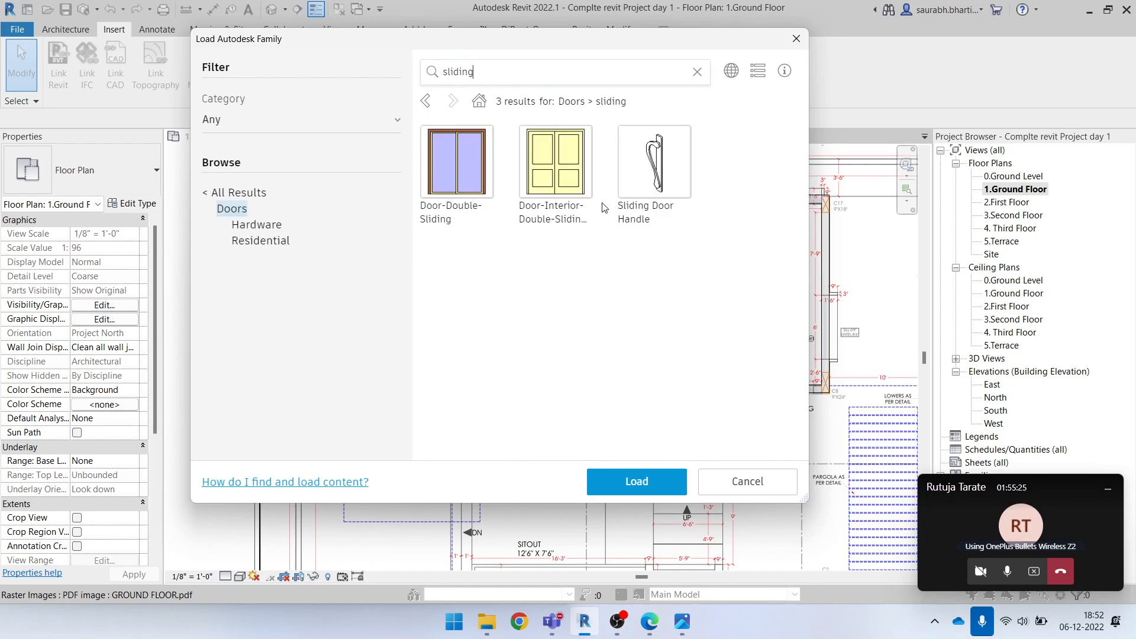
Try to pick a Door-Double-Sliding type, such as 72" x 84", that suits the front elevation's 9'-9" door
{"action": "left_click", "coordinate": [448, 181]}
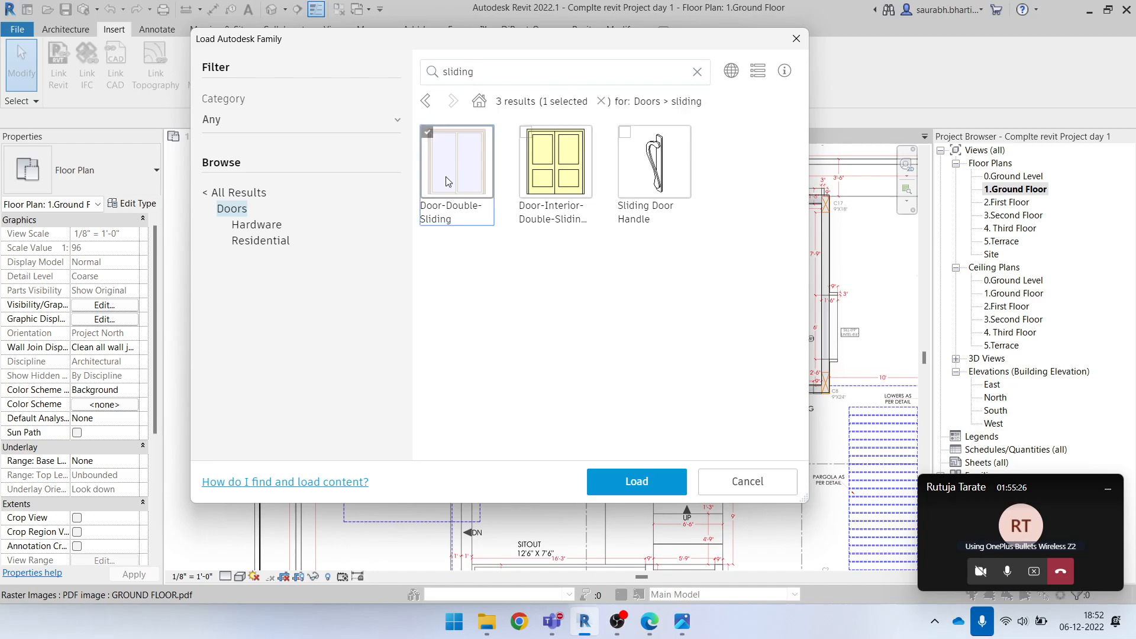
{"action": "left_click", "coordinate": [646, 484]}
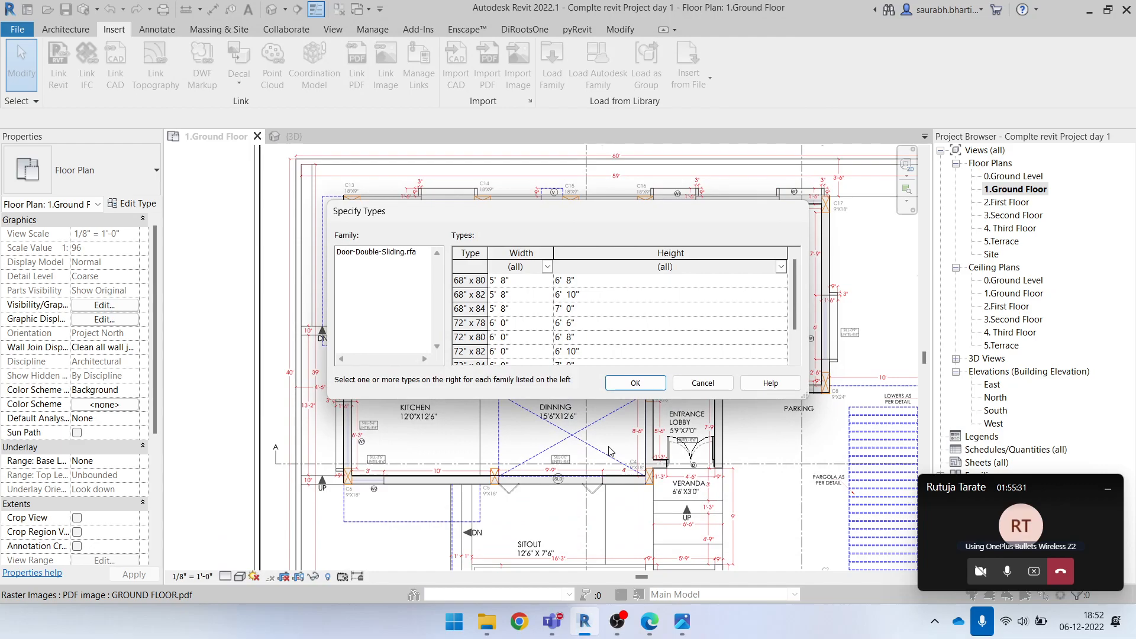
{"action": "left_click", "coordinate": [493, 296]}
{"action": "left_click", "coordinate": [521, 280]}
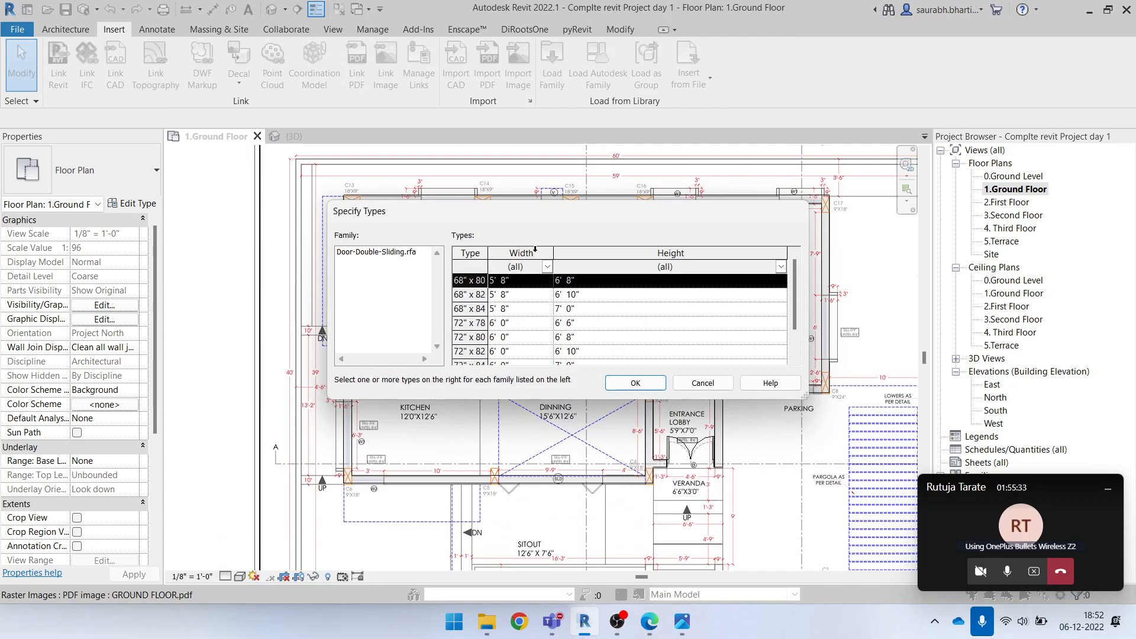
{"action": "left_click_drag", "start_coordinate": [548, 220], "coordinate": [502, 159]}
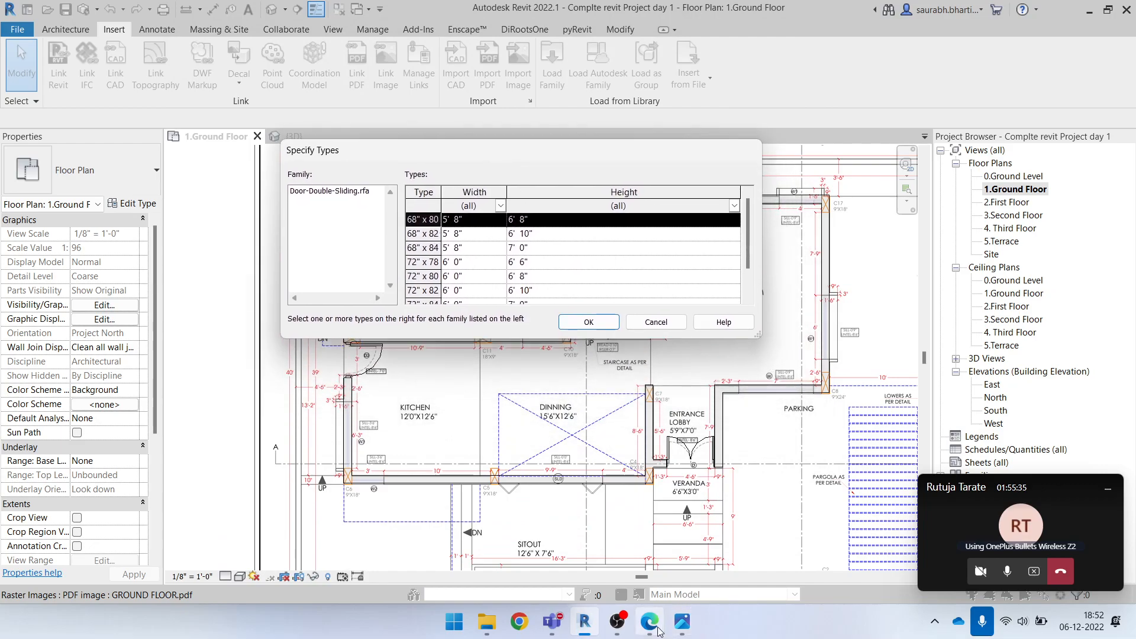
{"action": "left_click", "coordinate": [647, 629]}
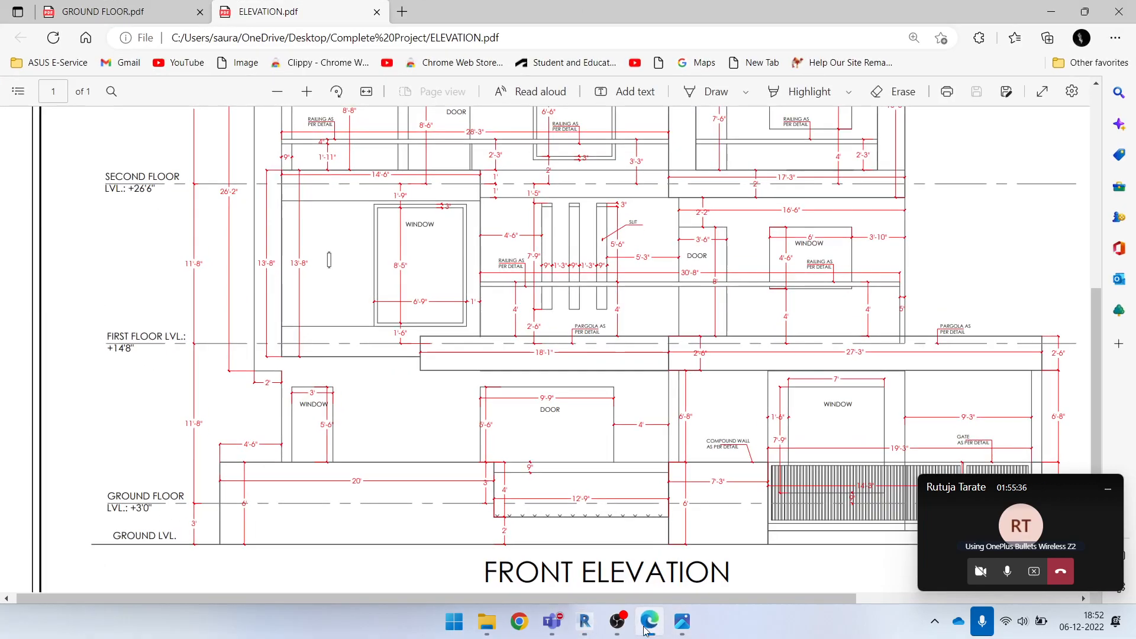
{"action": "left_click", "coordinate": [1051, 9]}
{"action": "scroll", "coordinate": [480, 275], "scroll_direction": "down", "scroll_amount": 1}
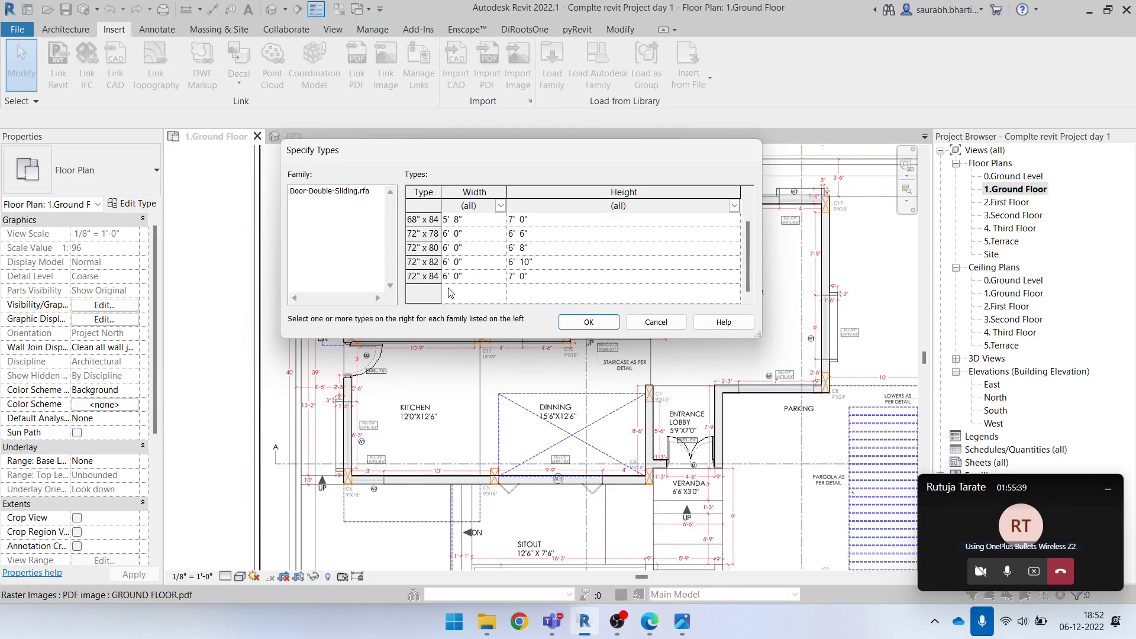
{"action": "left_click", "coordinate": [438, 277]}
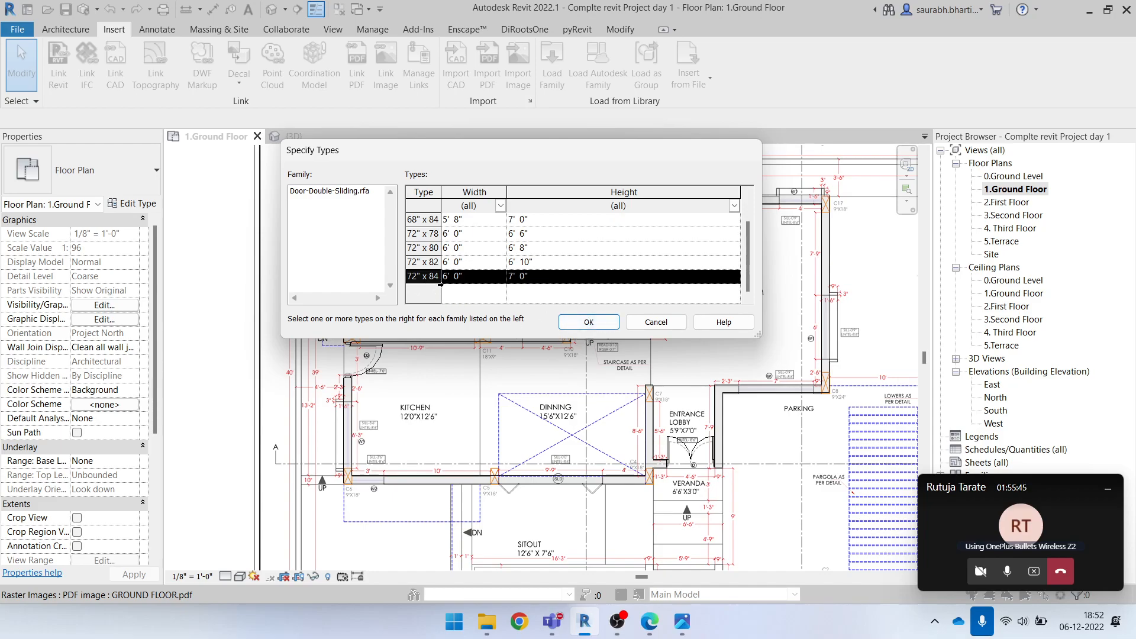
{"action": "left_click", "coordinate": [666, 324]}
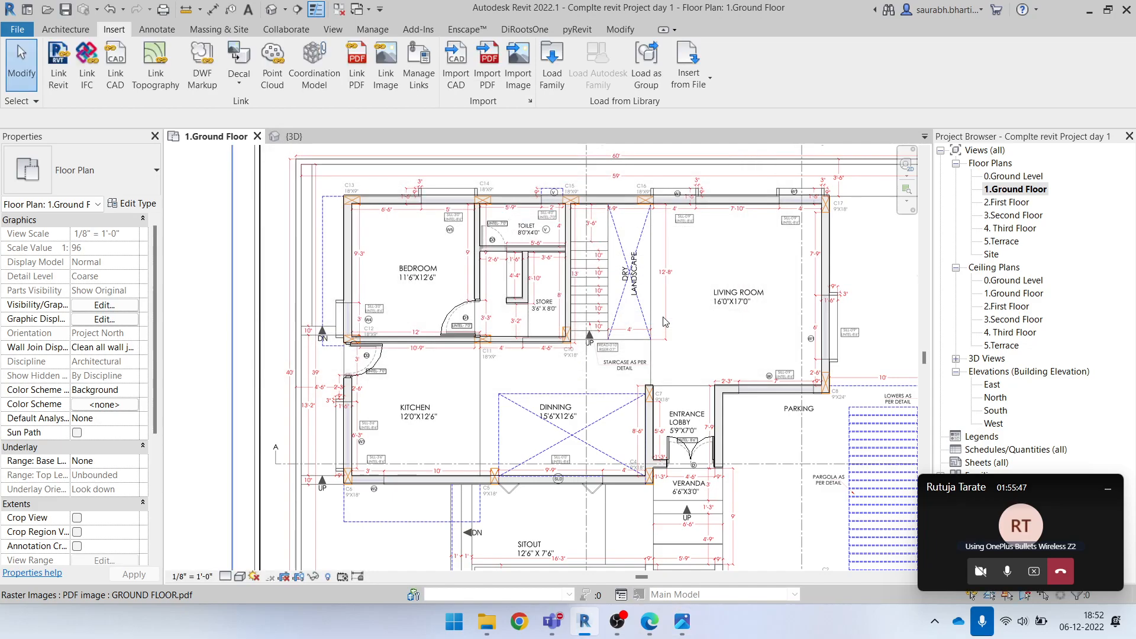
Load the Door-Double-Sliding family from the Autodesk library's "sliding" results in Doors, with only its 72" x 84" type
{"action": "left_click", "coordinate": [603, 72]}
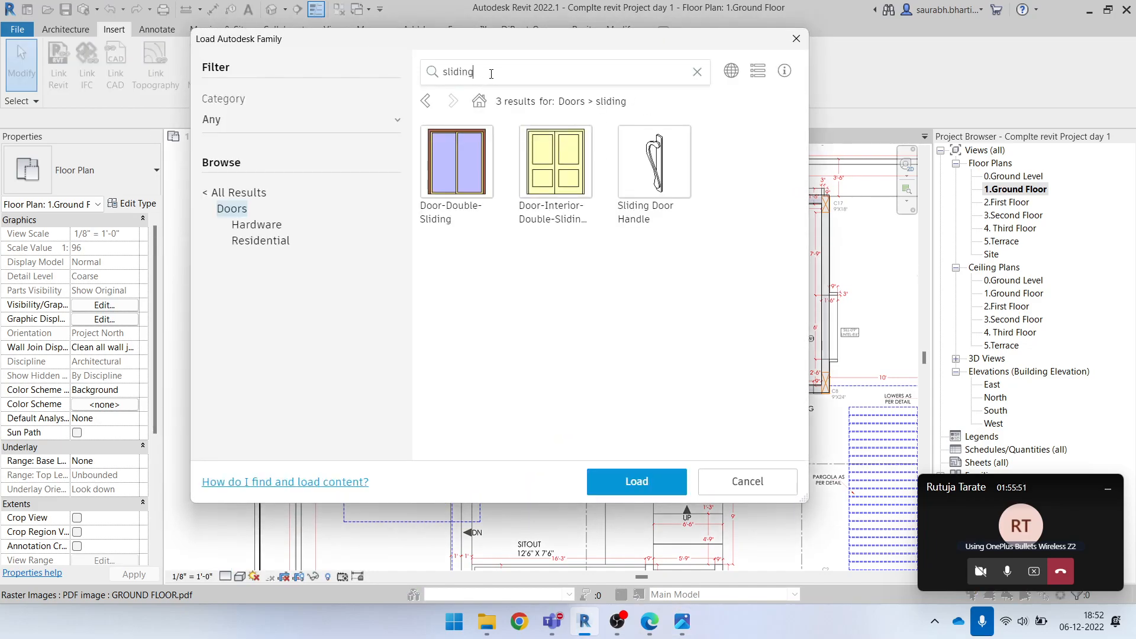
{"action": "left_click", "coordinate": [459, 184]}
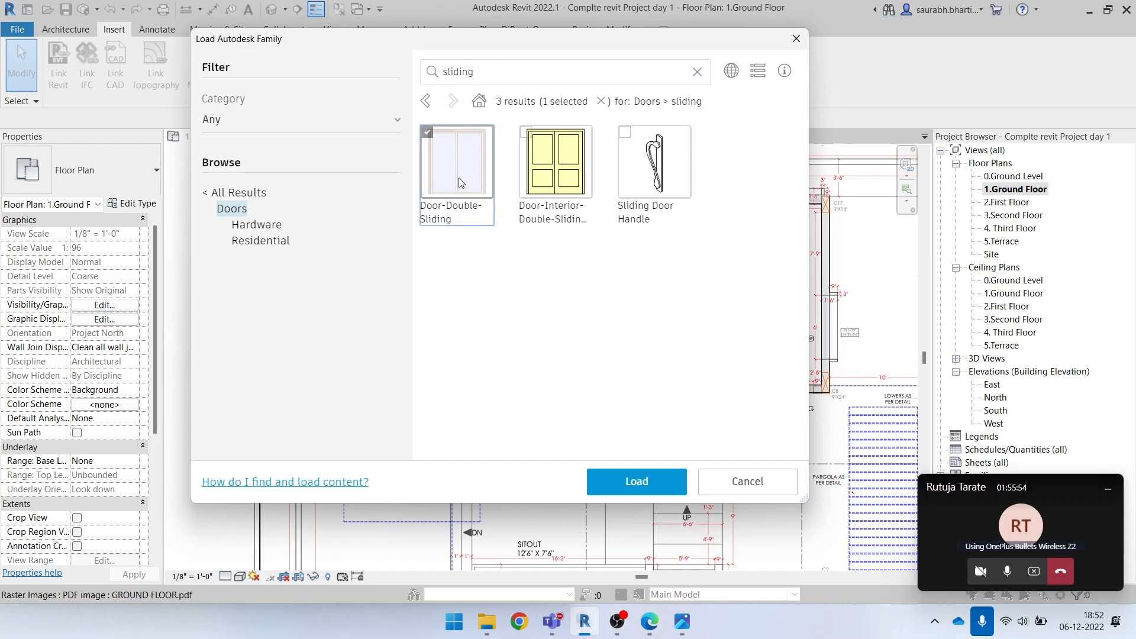
{"action": "left_click", "coordinate": [655, 486]}
{"action": "scroll", "coordinate": [433, 286], "scroll_direction": "down", "scroll_amount": 1}
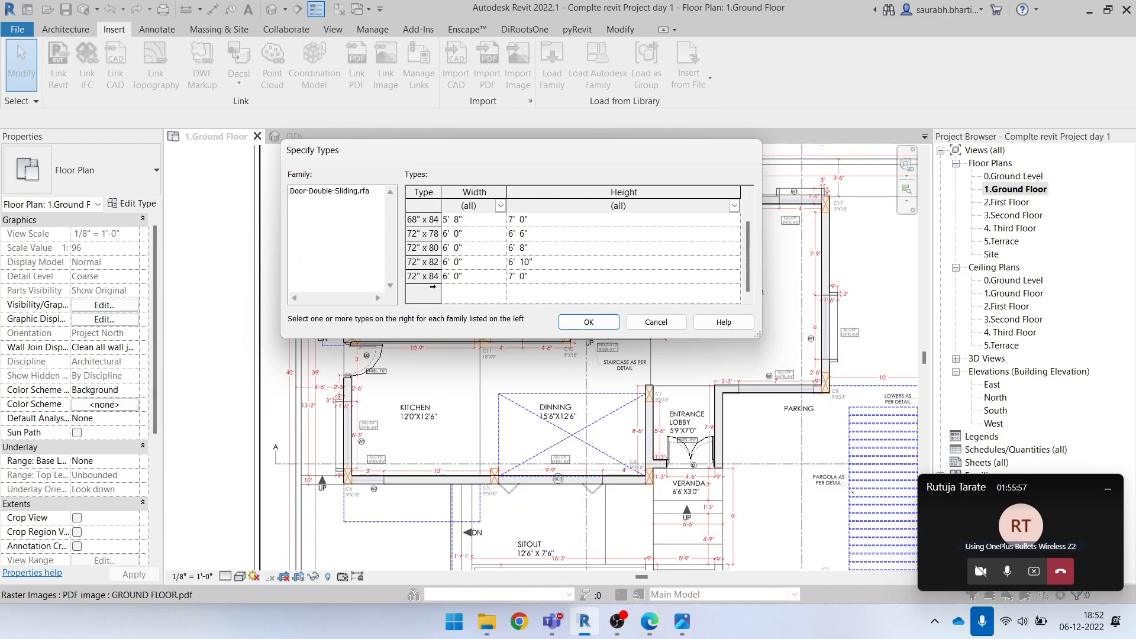
{"action": "left_click", "coordinate": [432, 278]}
{"action": "left_click", "coordinate": [589, 322]}
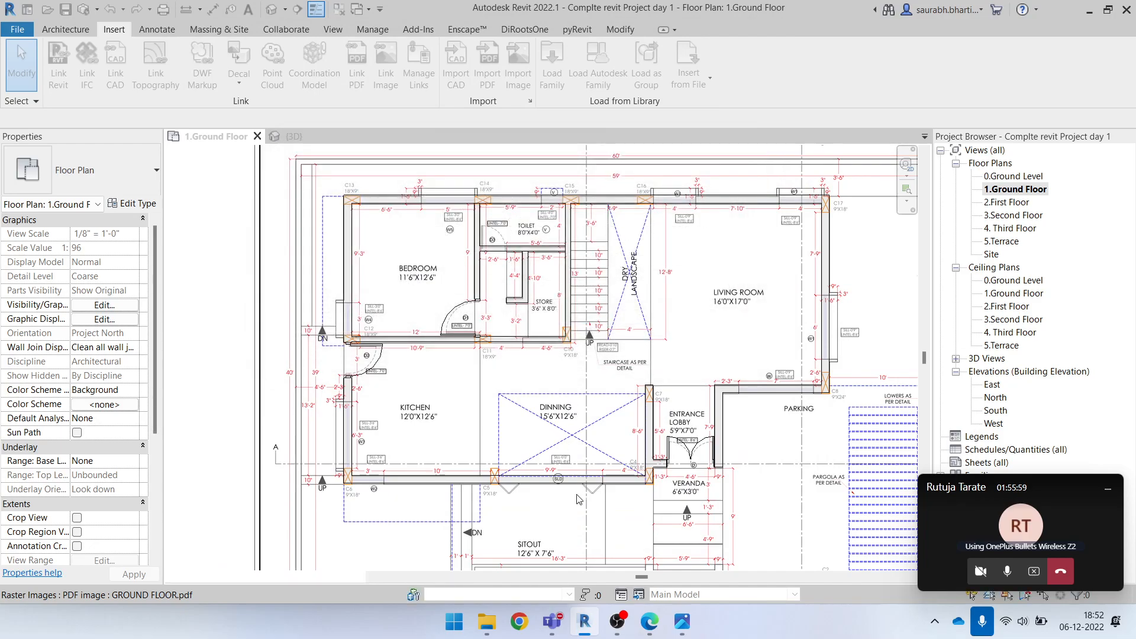
Place a Door-Double-Sliding 72" x 84" door in the dining area's wall at the SLD opening on the underlay
{"action": "scroll", "coordinate": [562, 484], "scroll_direction": "up", "scroll_amount": 3}
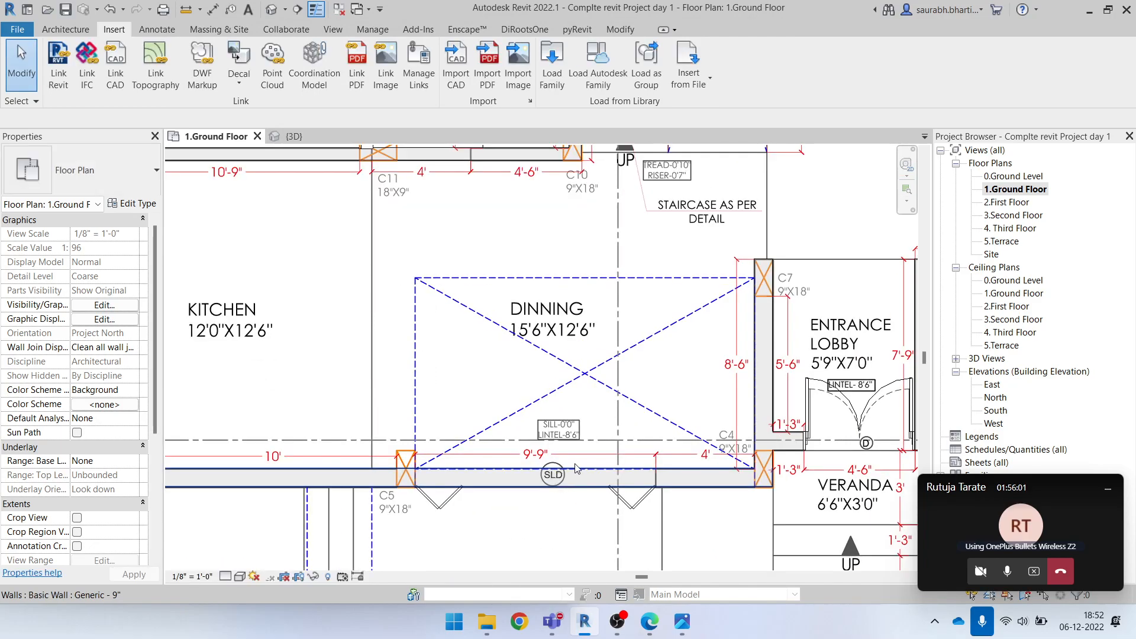
{"action": "scroll", "coordinate": [576, 468], "scroll_direction": "up", "scroll_amount": 1}
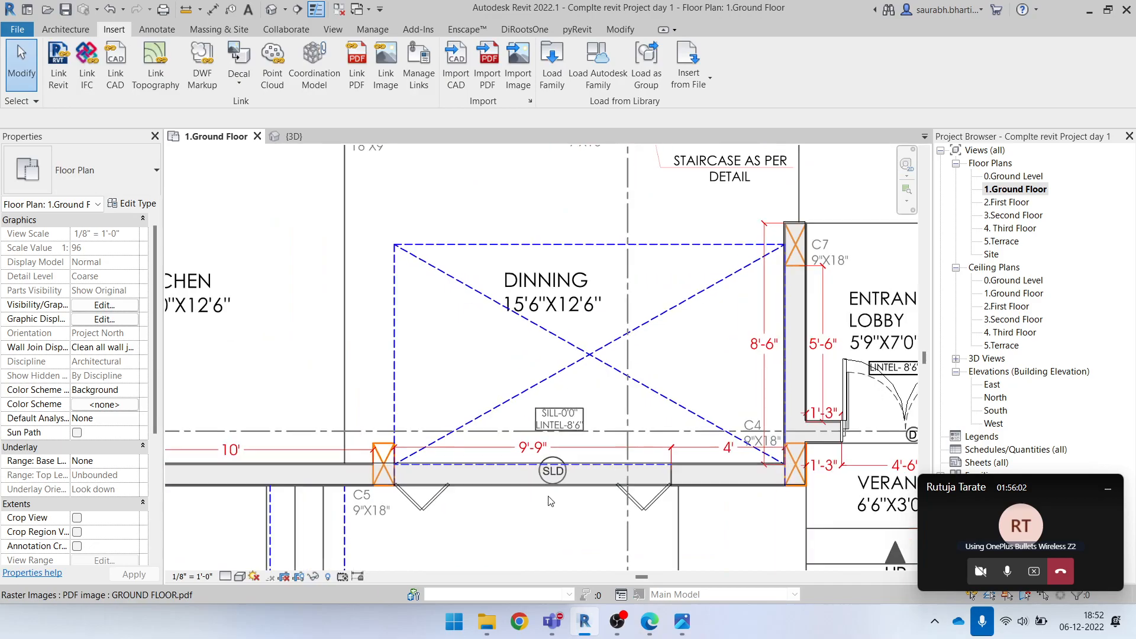
{"action": "left_click", "coordinate": [65, 29]}
{"action": "left_click", "coordinate": [87, 62]}
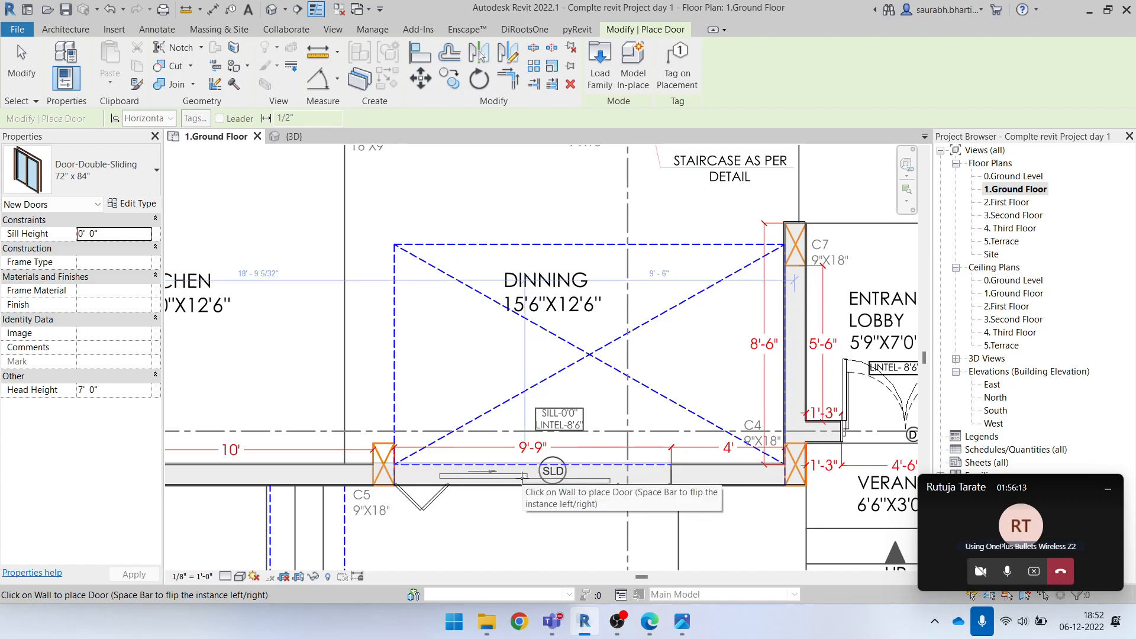
{"action": "left_click", "coordinate": [531, 469]}
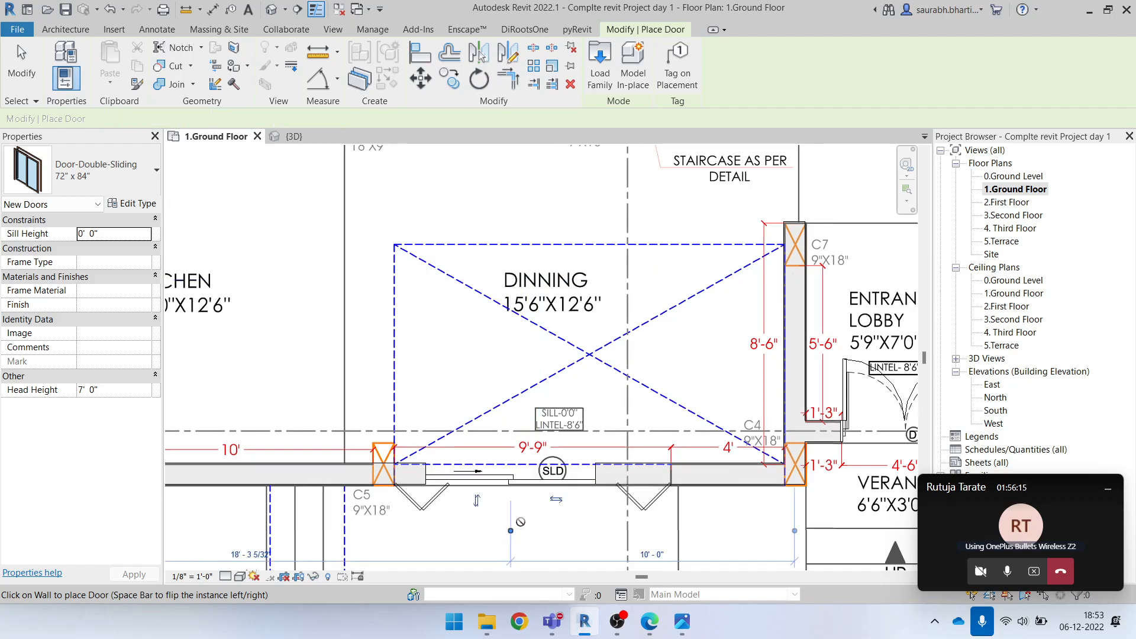
{"action": "key", "text": "Escape"}
{"action": "key", "text": "Escape"}
{"action": "left_click", "coordinate": [534, 478]}
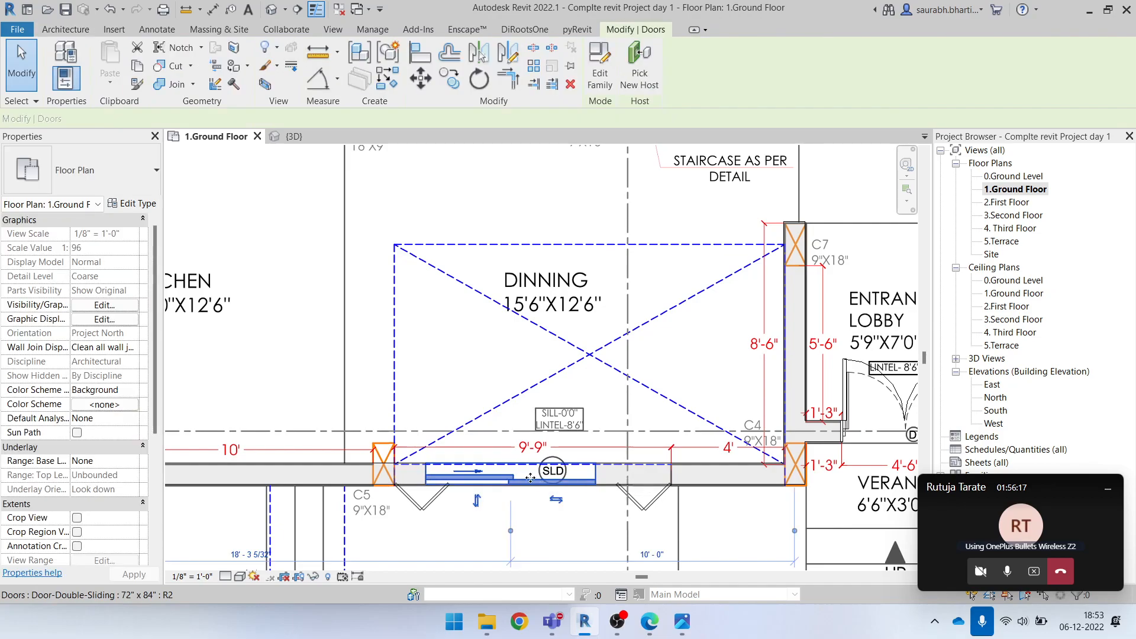
{"action": "scroll", "coordinate": [536, 503], "scroll_direction": "up", "scroll_amount": 1}
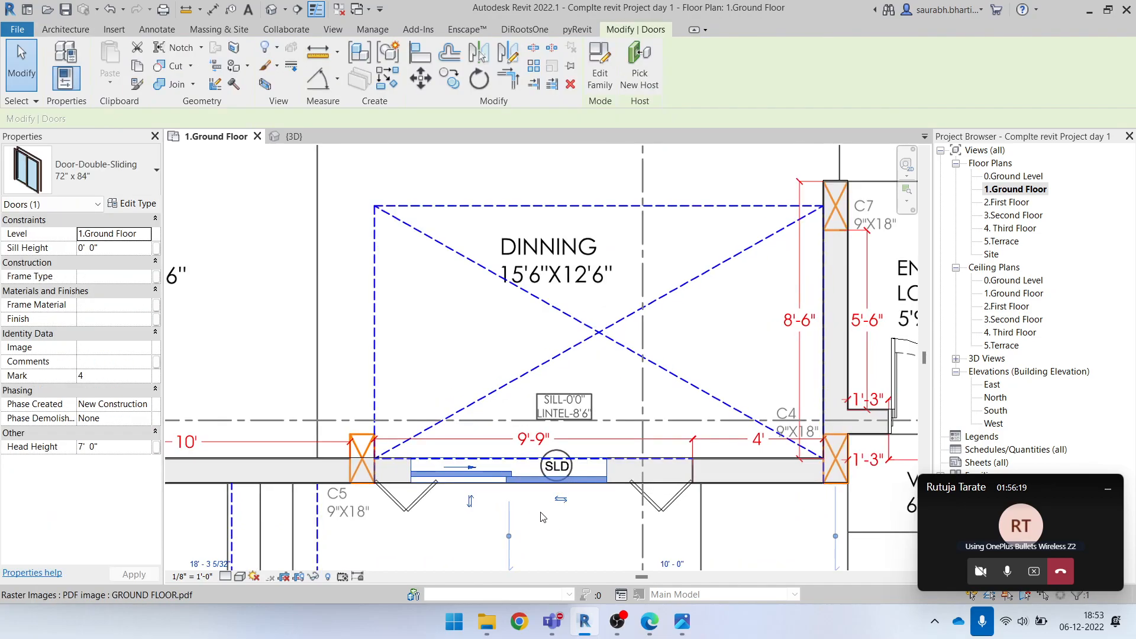
{"action": "key", "text": "Escape"}
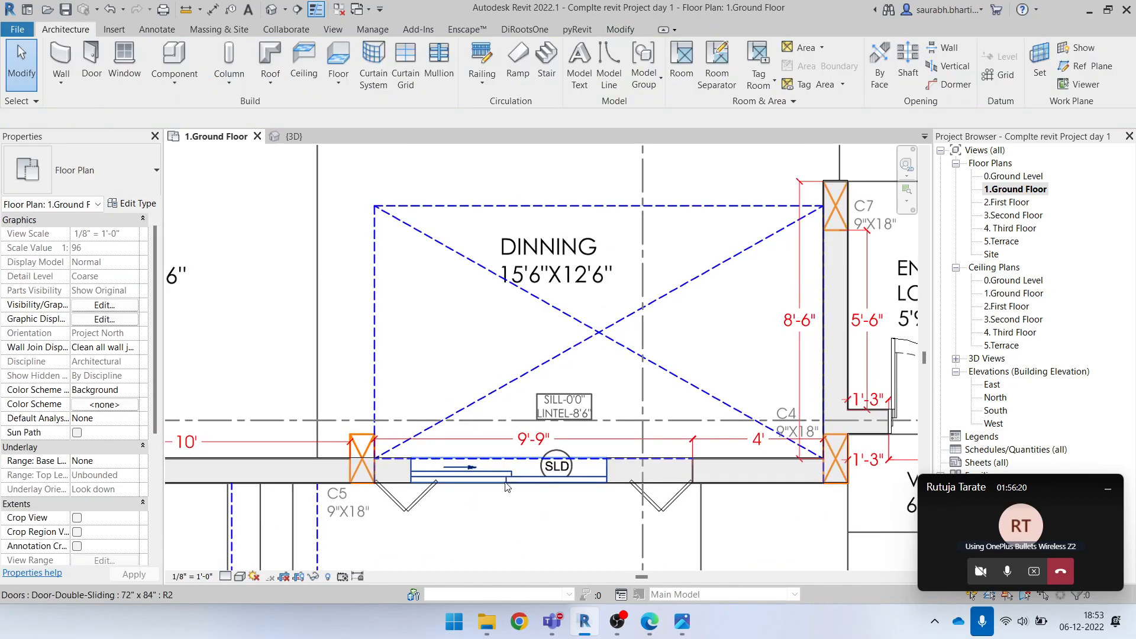
Switch to the Teams meeting, maximize it, and request control of the other participant's shared Revit screen
{"action": "left_click", "coordinate": [617, 626]}
{"action": "left_click", "coordinate": [601, 623]}
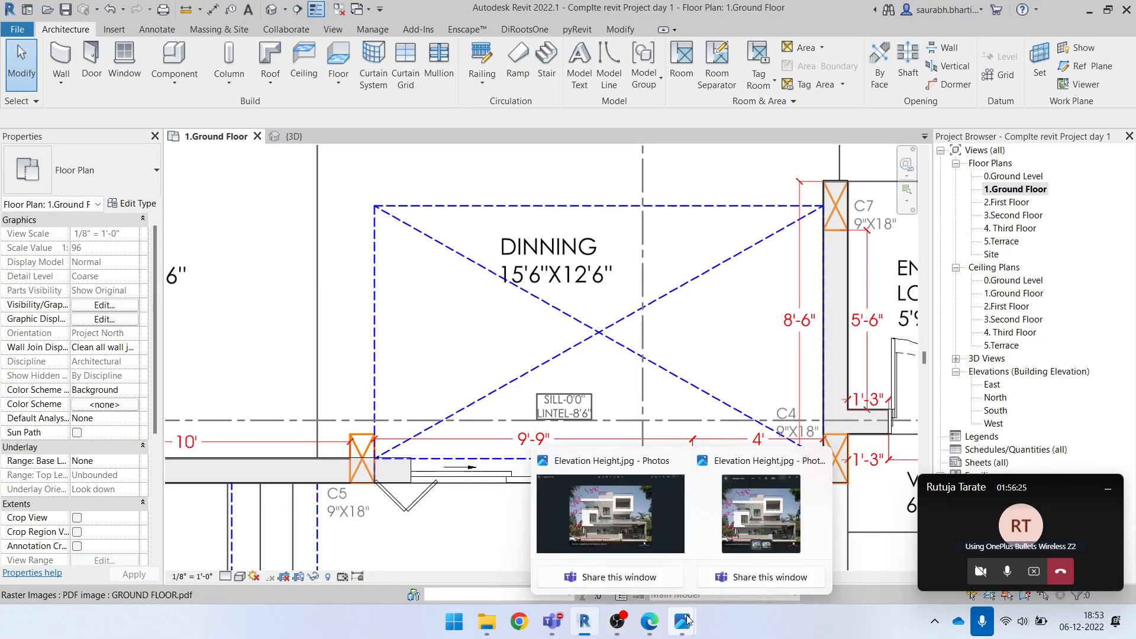
{"action": "mouse_move", "coordinate": [556, 618]}
{"action": "left_click", "coordinate": [513, 527]}
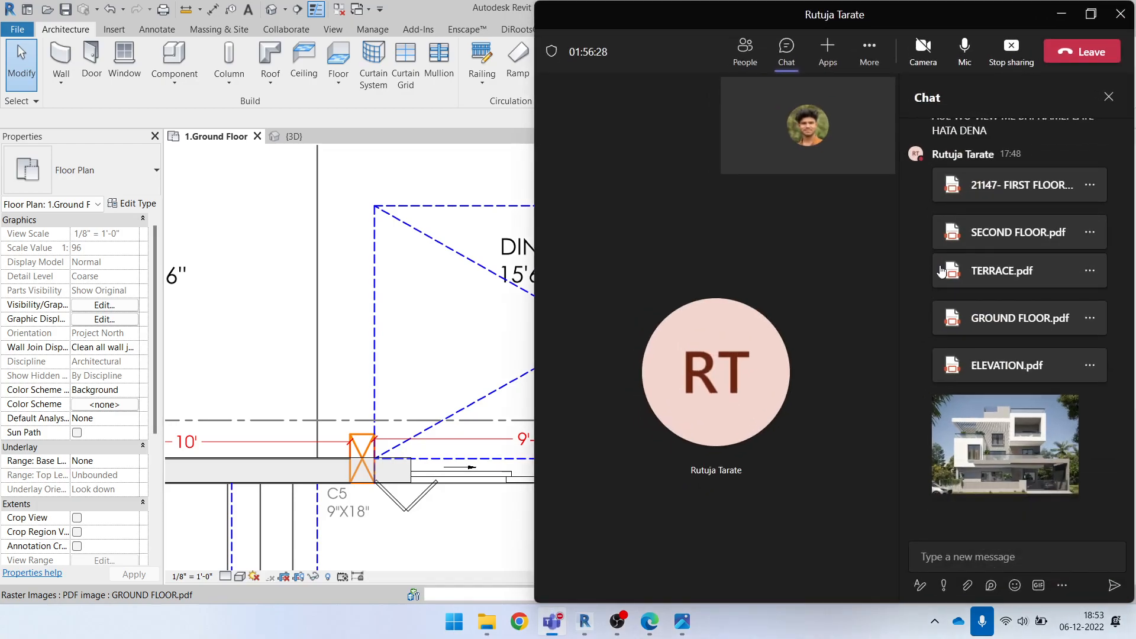
{"action": "left_click", "coordinate": [1093, 12]}
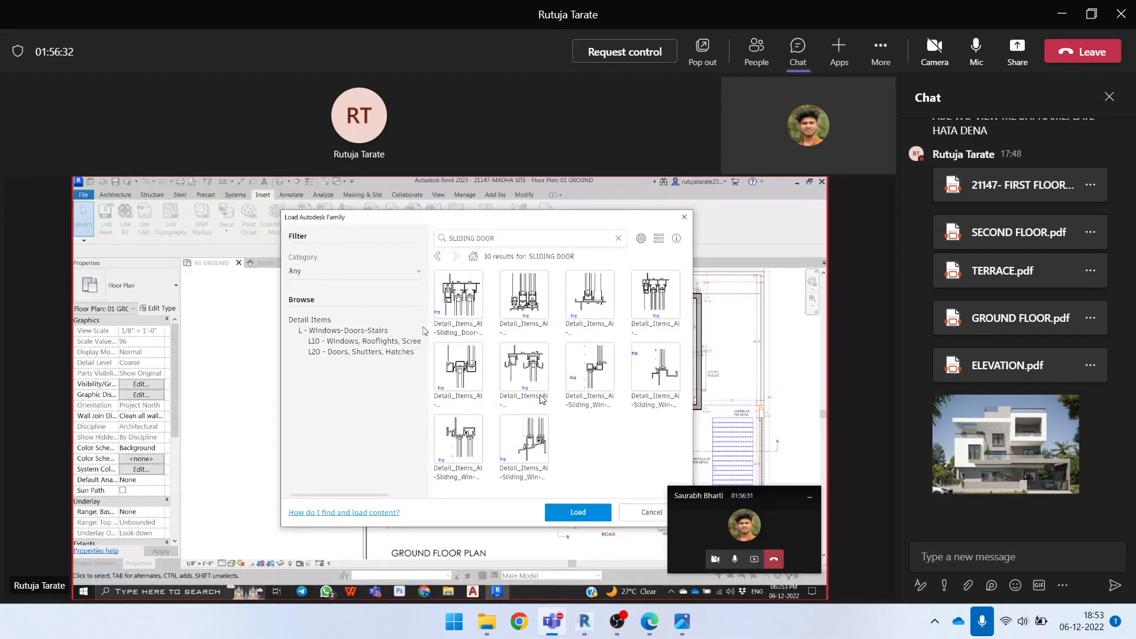
{"action": "left_click", "coordinate": [626, 52]}
{"action": "left_click", "coordinate": [655, 327]}
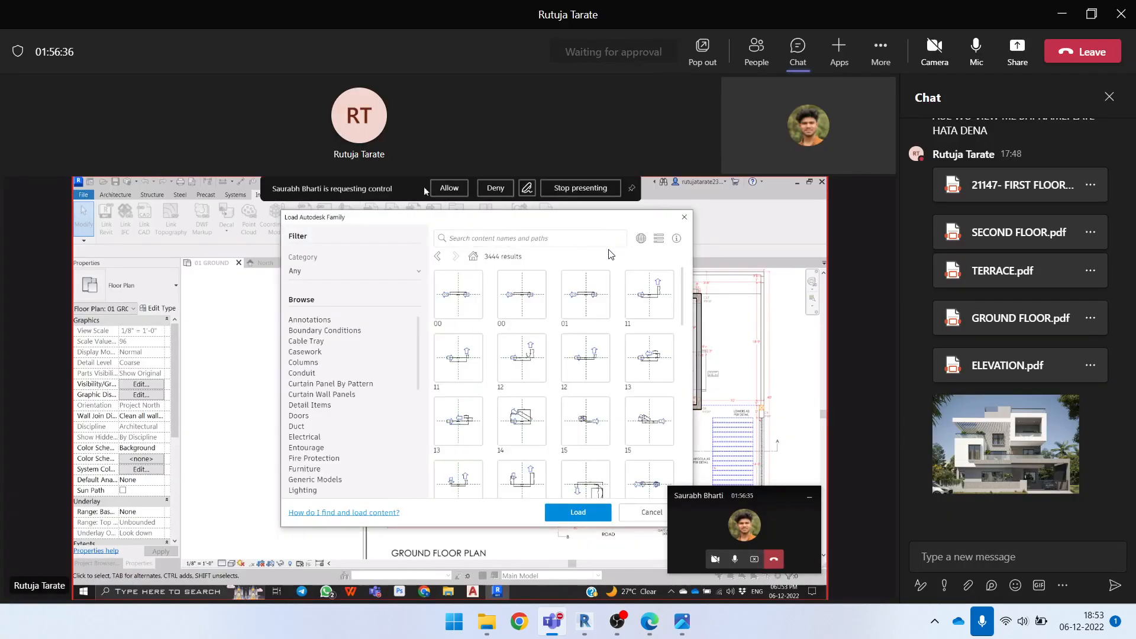
Set the Autodesk family library's region to United States - Imperial in the shared Revit session
{"action": "left_click", "coordinate": [296, 416]}
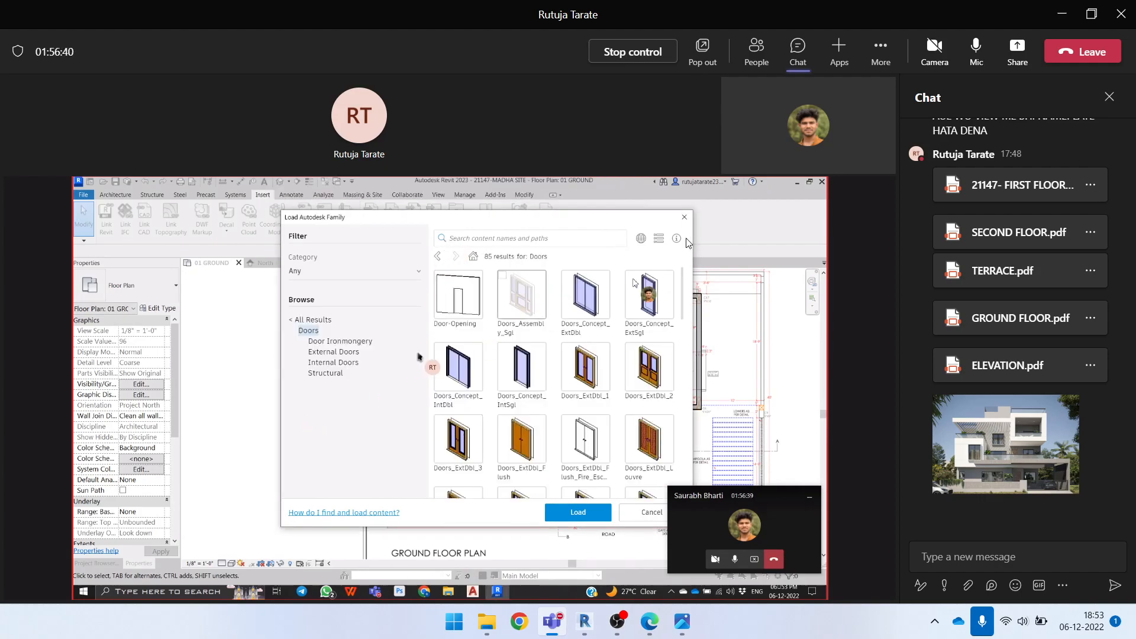
{"action": "left_click", "coordinate": [644, 239]}
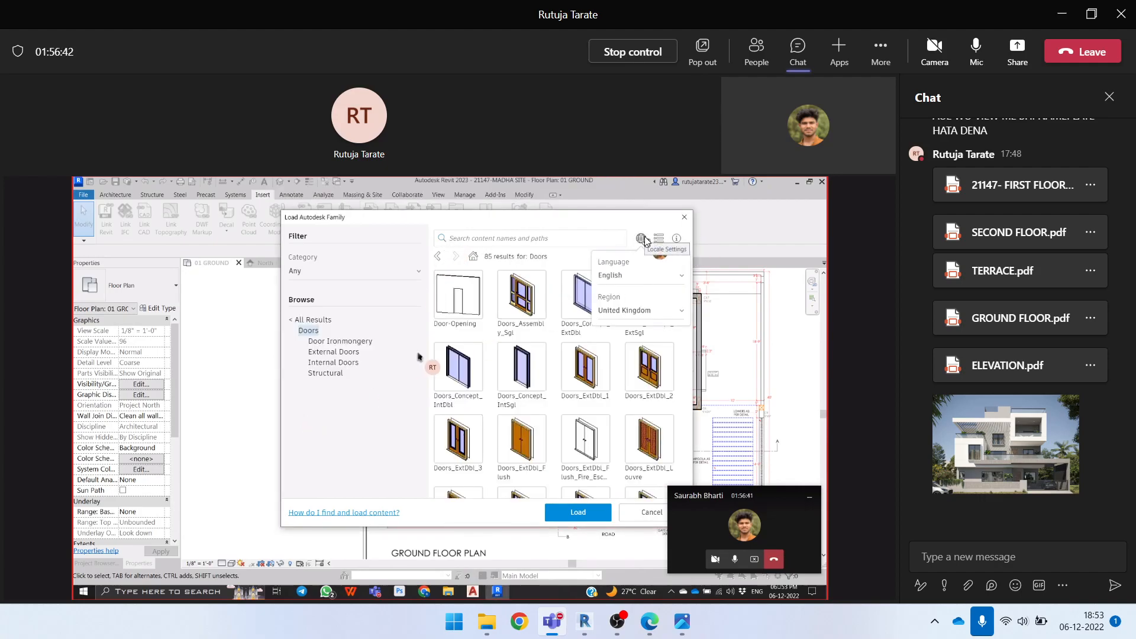
{"action": "left_click", "coordinate": [644, 309]}
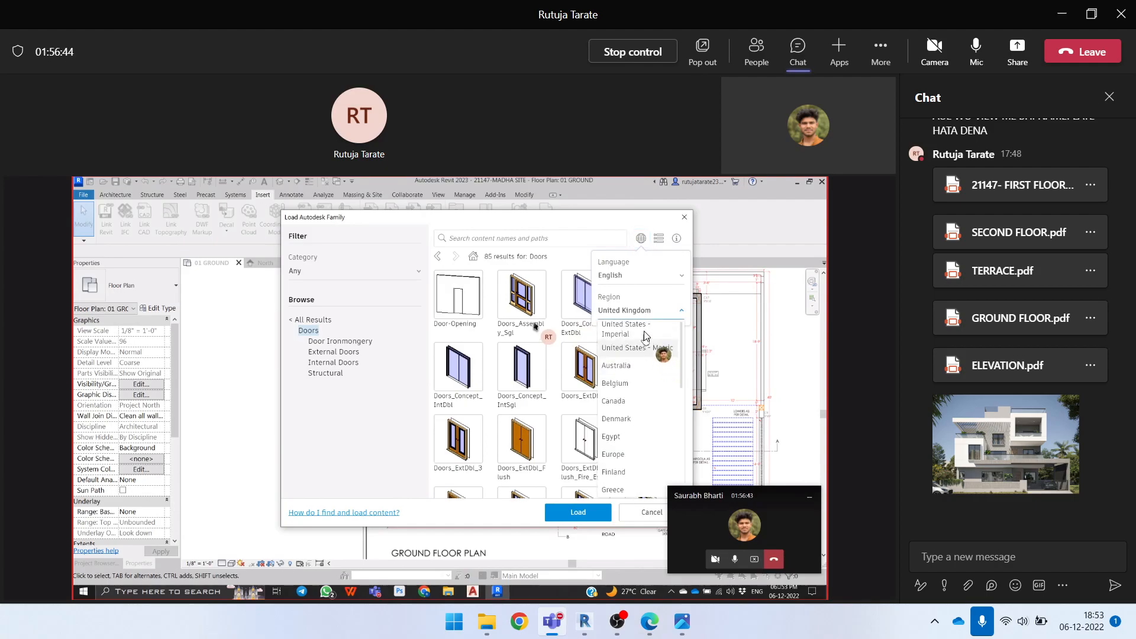
{"action": "left_click", "coordinate": [646, 332]}
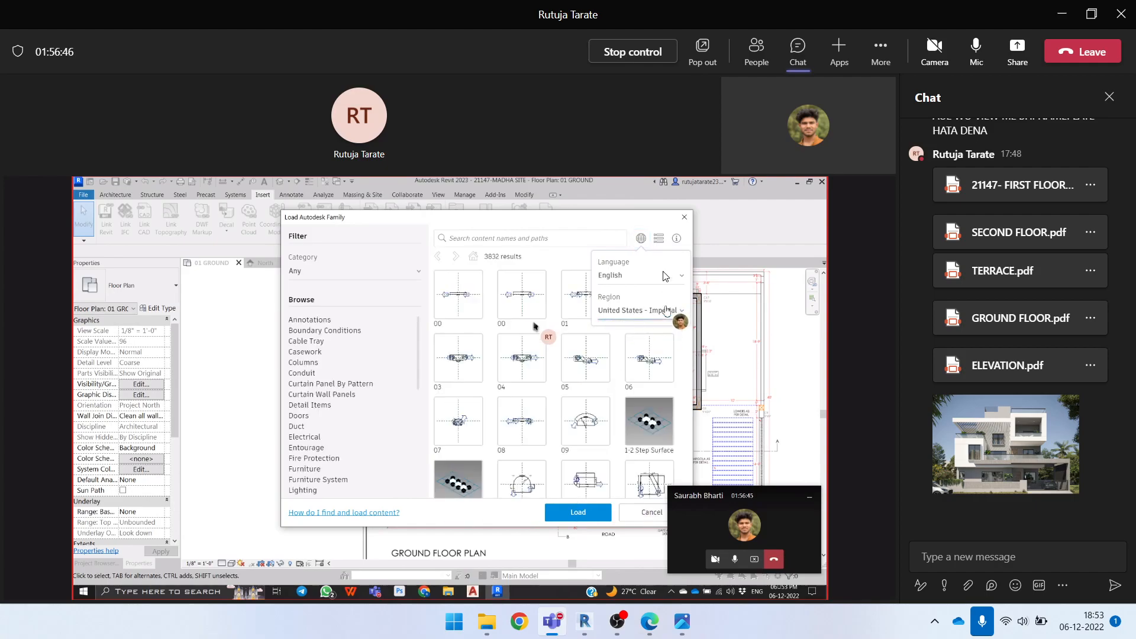
{"action": "left_click", "coordinate": [641, 238]}
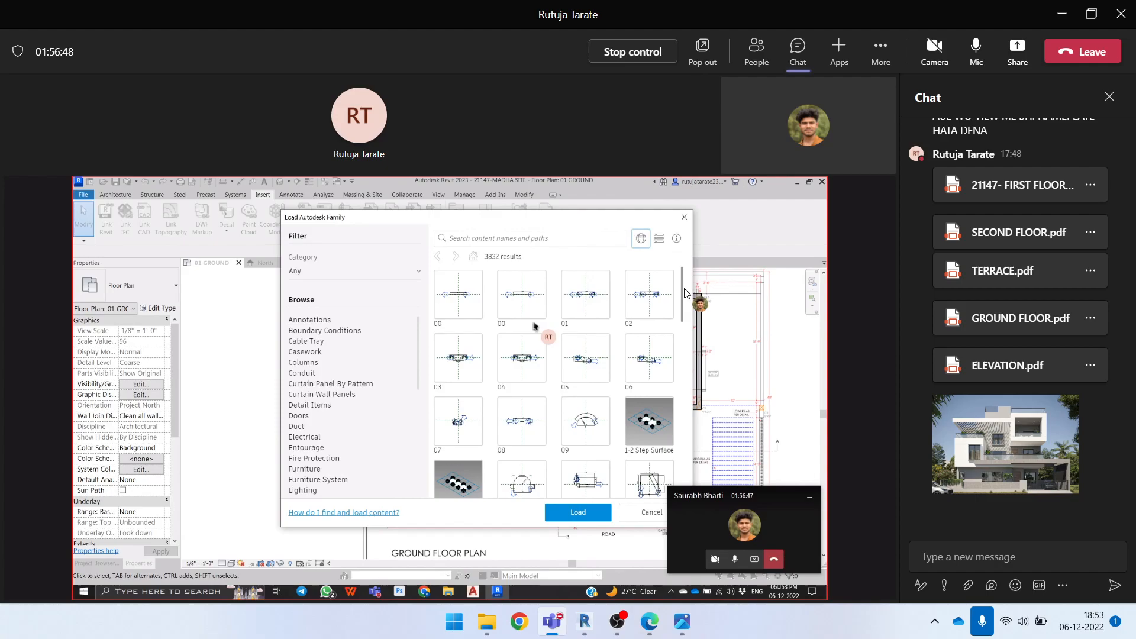
Search the shared session's family library for "SLIDING" and narrow the results to the Doors category
{"action": "scroll", "coordinate": [688, 339], "scroll_direction": "down", "scroll_amount": 4}
{"action": "left_click", "coordinate": [559, 240]}
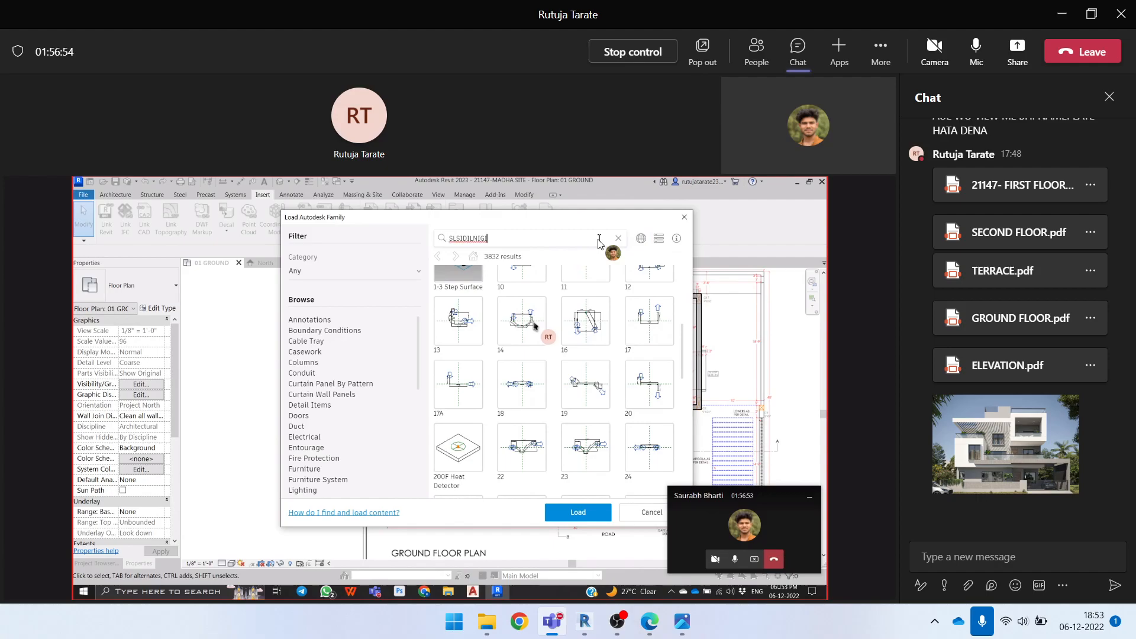
{"action": "key", "text": "BackSpace"}
{"action": "key", "text": "BackSpace"}
{"action": "key", "text": "BackSpace"}
{"action": "key", "text": "BackSpace"}
{"action": "key", "text": "BackSpace"}
{"action": "key", "text": "BackSpace"}
{"action": "key", "text": "BackSpace"}
{"action": "key", "text": "BackSpace"}
{"action": "key", "text": "BackSpace"}
{"action": "key", "text": "BackSpace"}
{"action": "key", "text": "BackSpace"}
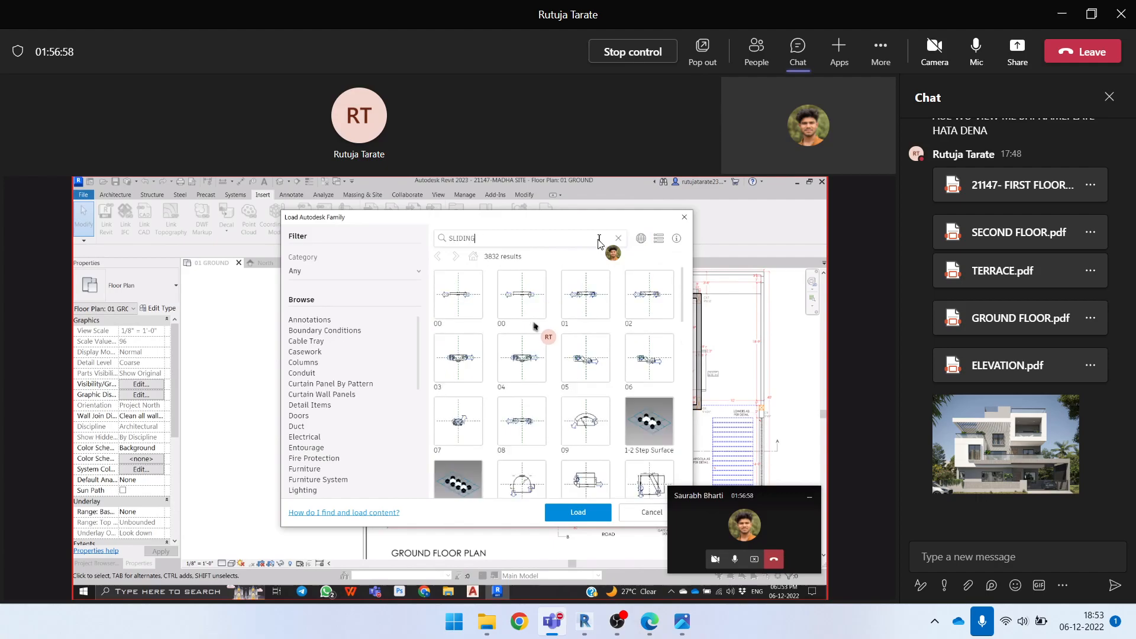
{"action": "key", "text": "Return"}
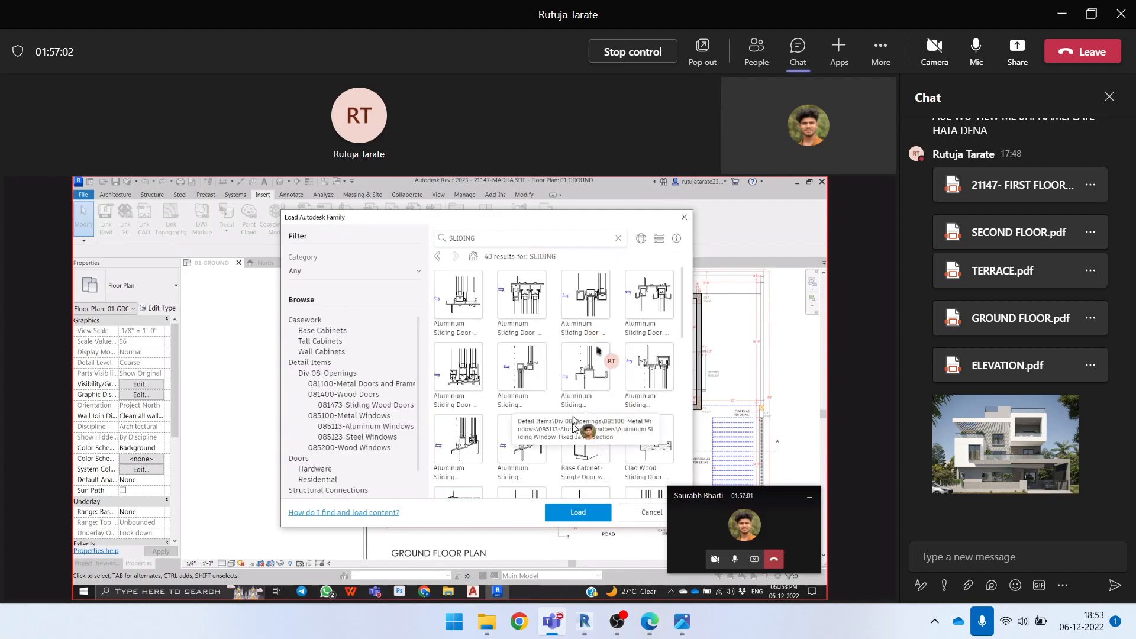
{"action": "left_click", "coordinate": [314, 469]}
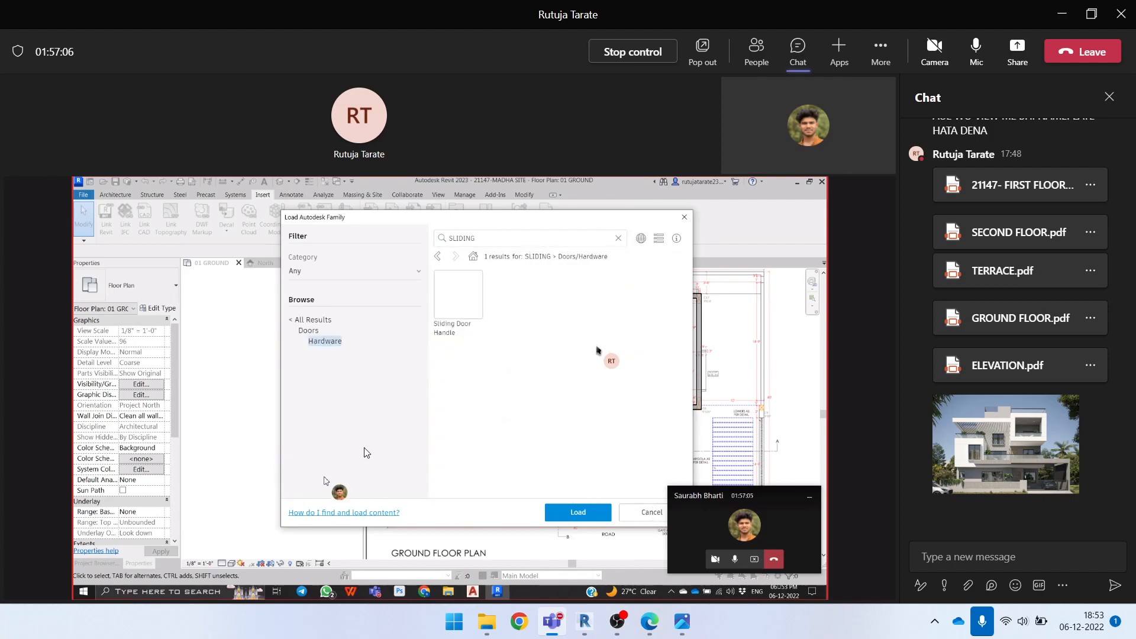
{"action": "left_click", "coordinate": [308, 331]}
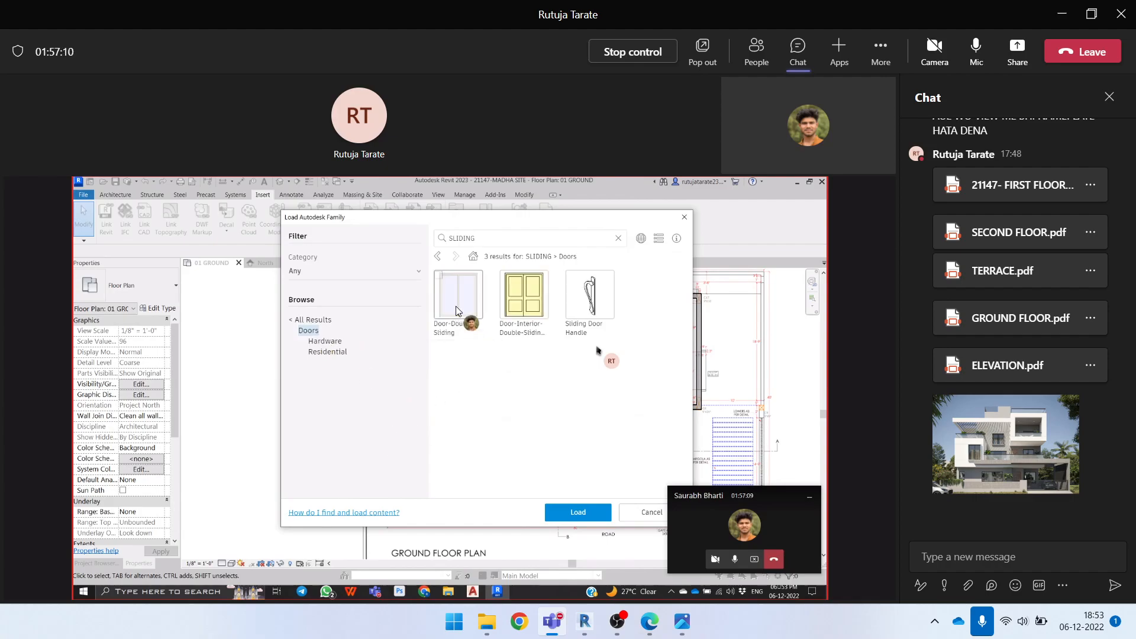
Load the Door-Double-Sliding family with its 72" x 84" type into the shared Revit project
{"action": "left_click", "coordinate": [455, 299]}
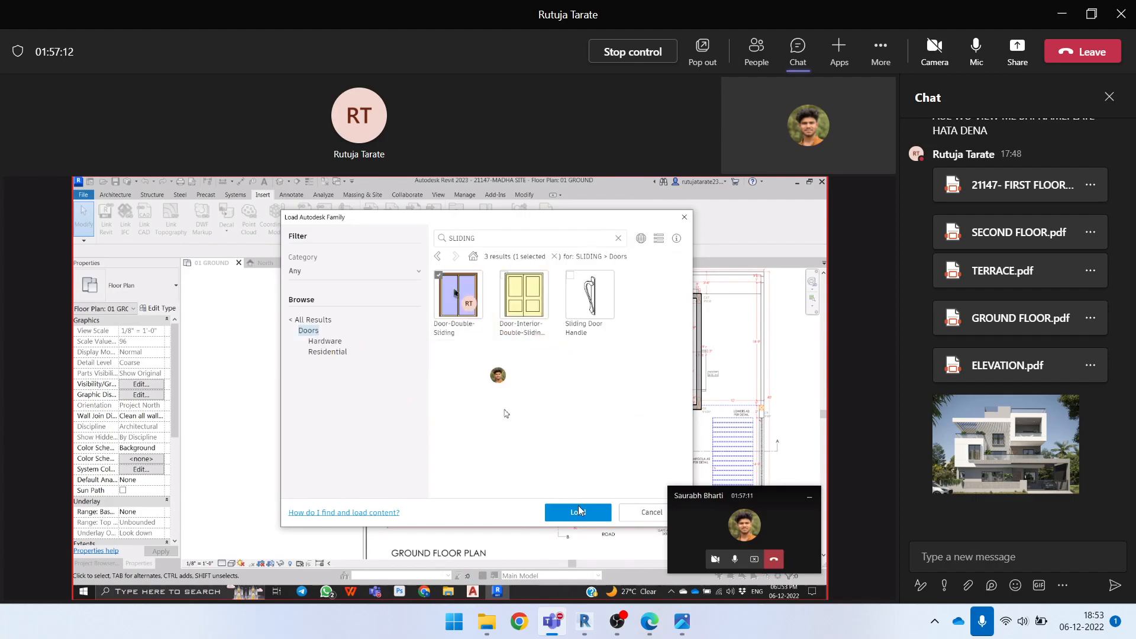
{"action": "left_click", "coordinate": [578, 513]}
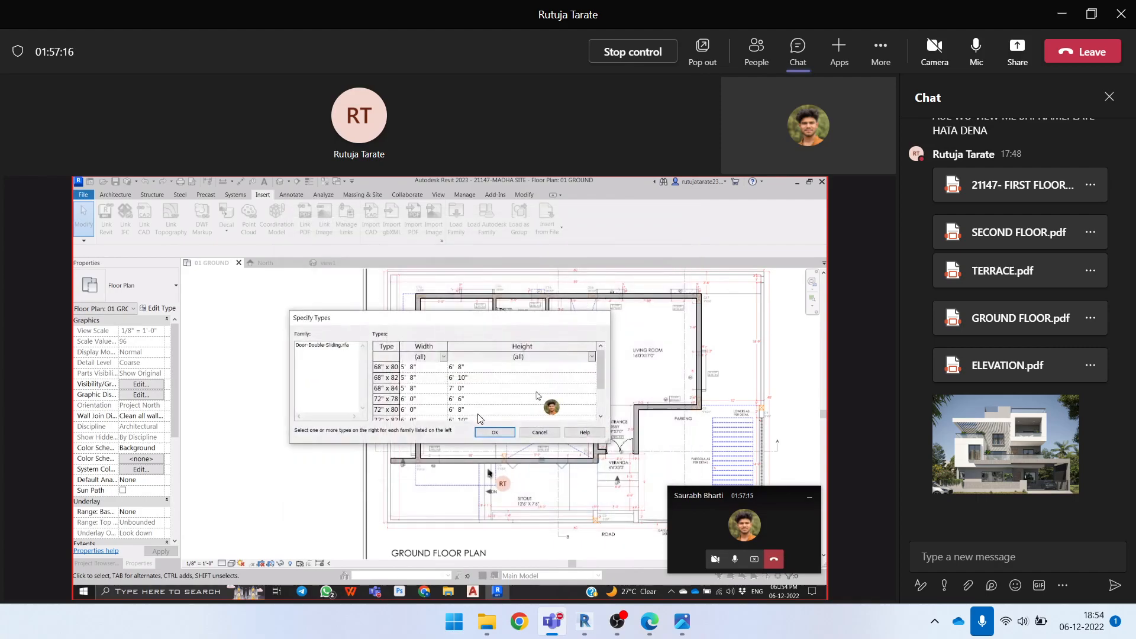
{"action": "left_click", "coordinate": [499, 436]}
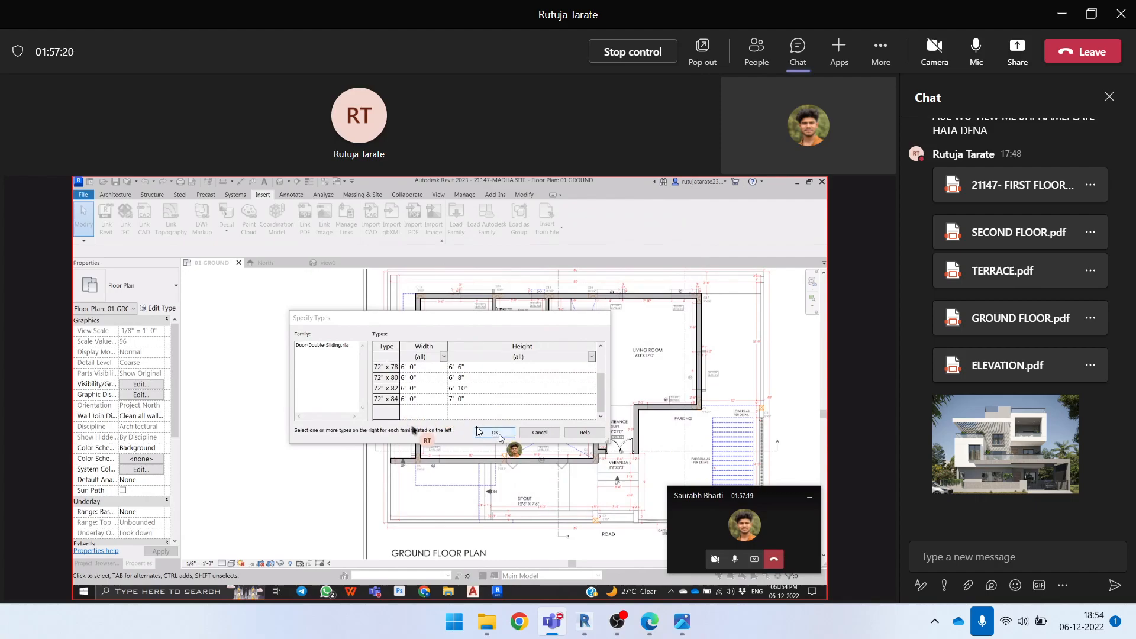
{"action": "left_click", "coordinate": [393, 399]}
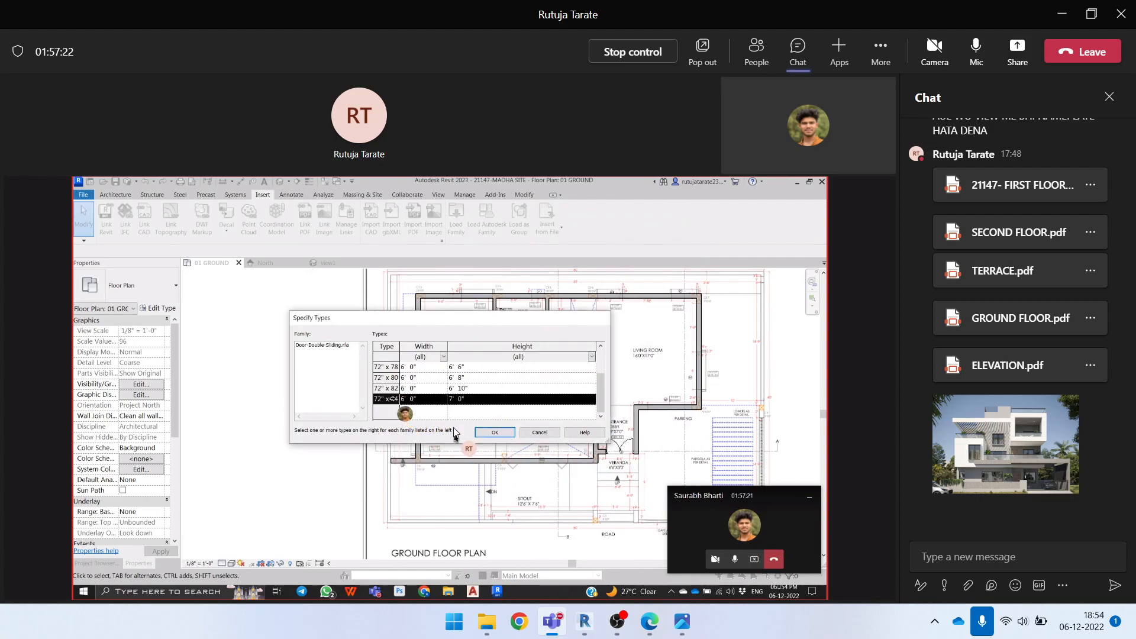
{"action": "left_click", "coordinate": [495, 433]}
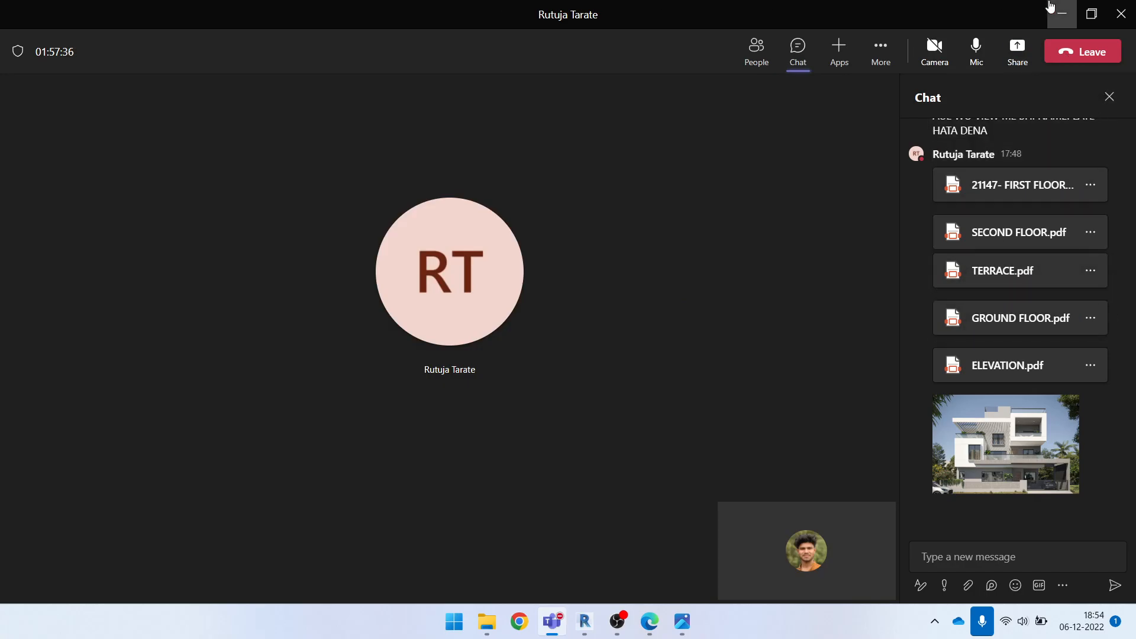
Share the screen again in the Teams meeting and return to the dining area's sliding door in Revit
{"action": "left_click", "coordinate": [1017, 51]}
{"action": "left_click", "coordinate": [855, 225]}
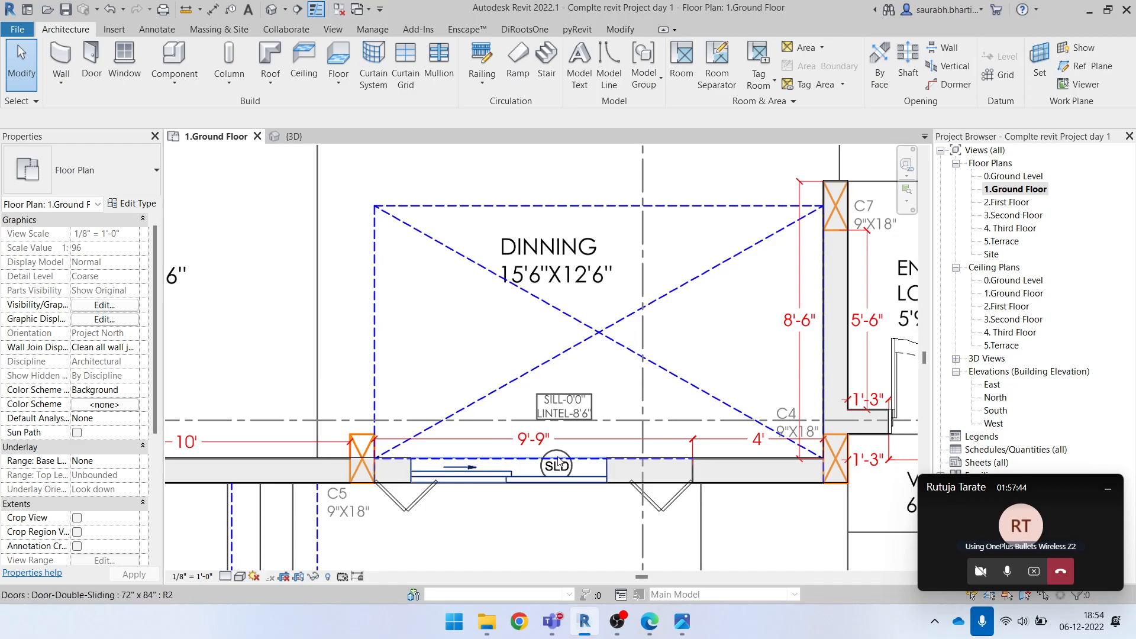
{"action": "scroll", "coordinate": [520, 497], "scroll_direction": "down", "scroll_amount": 2}
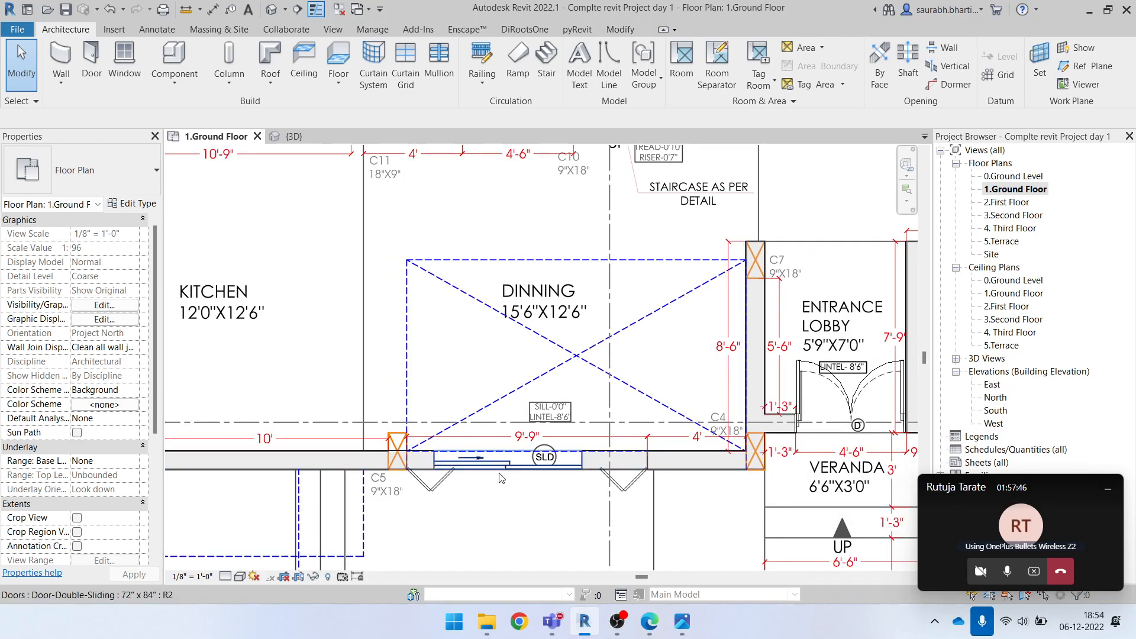
{"action": "scroll", "coordinate": [514, 483], "scroll_direction": "up", "scroll_amount": 2}
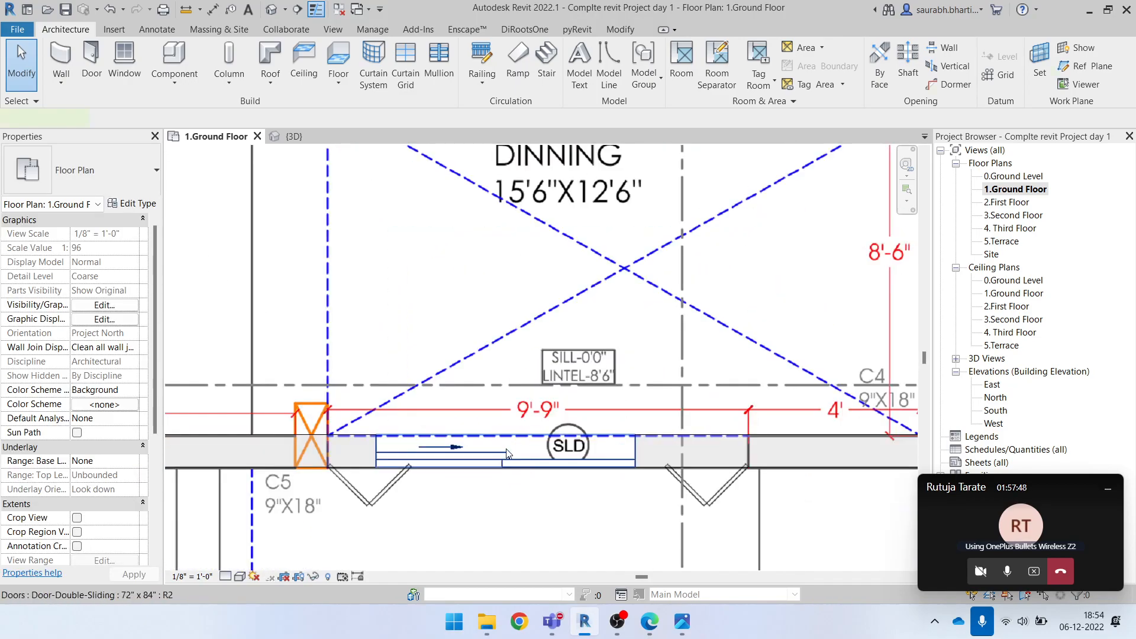
Start duplicating the 72" x 84" type of the dining area's Door-Double-Sliding door from its type properties
{"action": "left_click", "coordinate": [508, 454]}
{"action": "scroll", "coordinate": [479, 465], "scroll_direction": "down", "scroll_amount": 1}
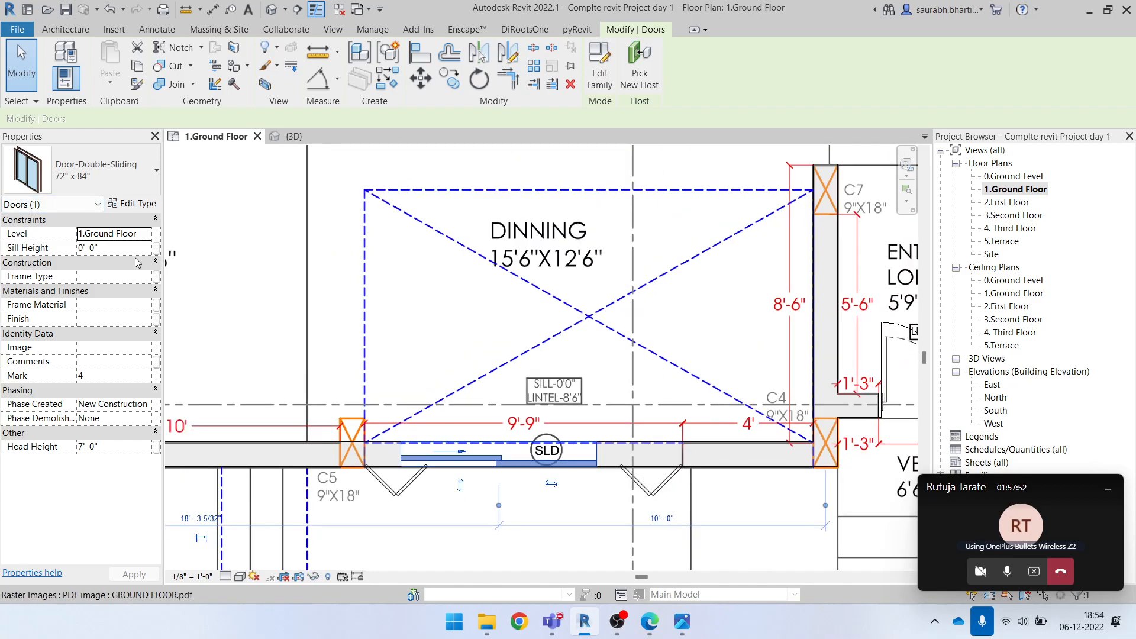
{"action": "key", "text": "Escape"}
{"action": "left_click", "coordinate": [488, 453]}
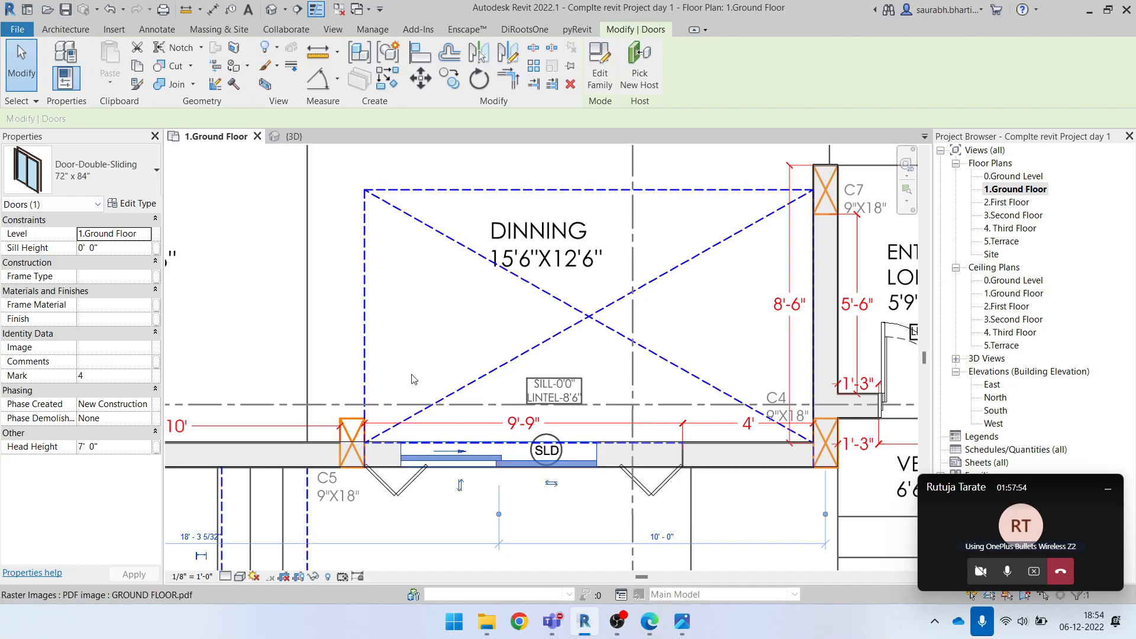
{"action": "left_click", "coordinate": [131, 204]}
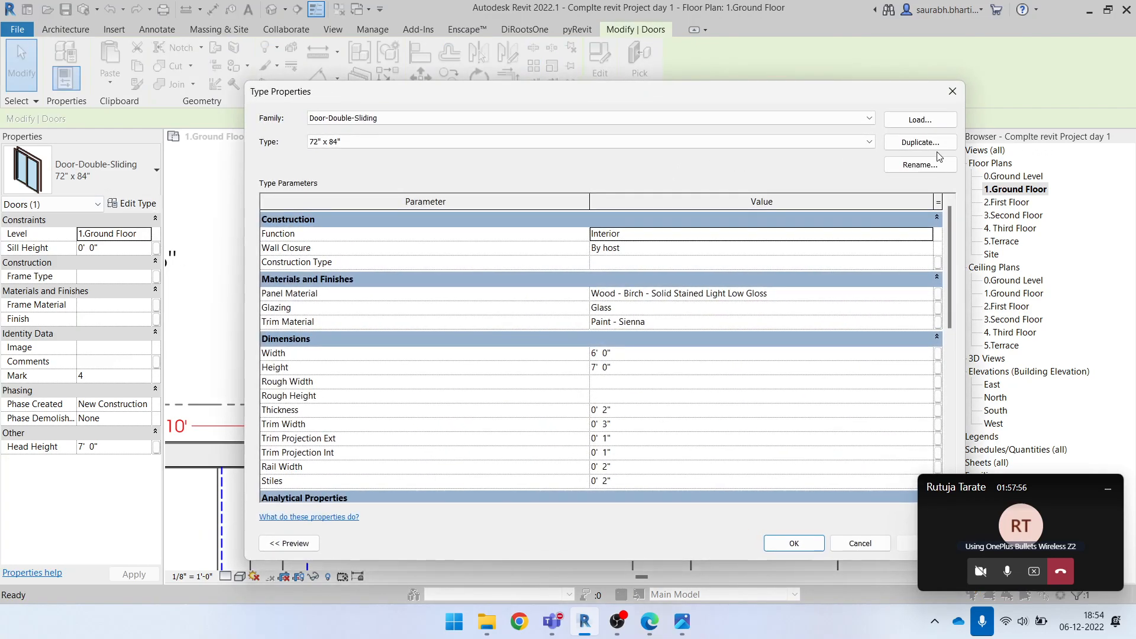
{"action": "left_click", "coordinate": [920, 143]}
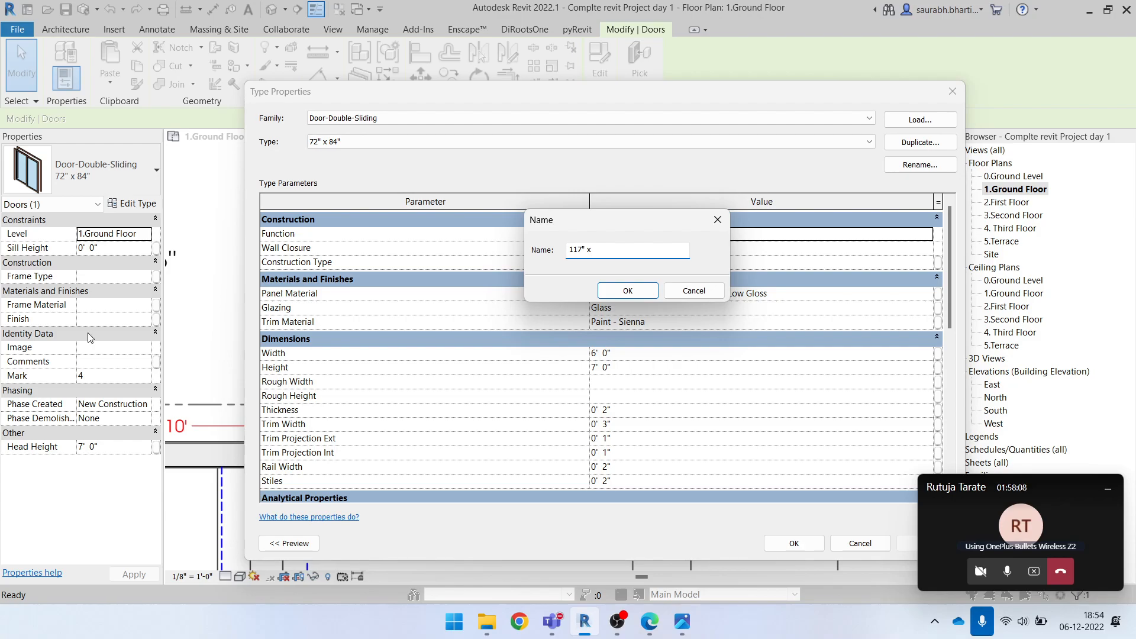
Confirm the duplicated Door-Double-Sliding type name 117" x 84", set its width to 9'9", and apply it to the selected door
{"action": "left_click", "coordinate": [629, 291]}
{"action": "left_click", "coordinate": [646, 354]}
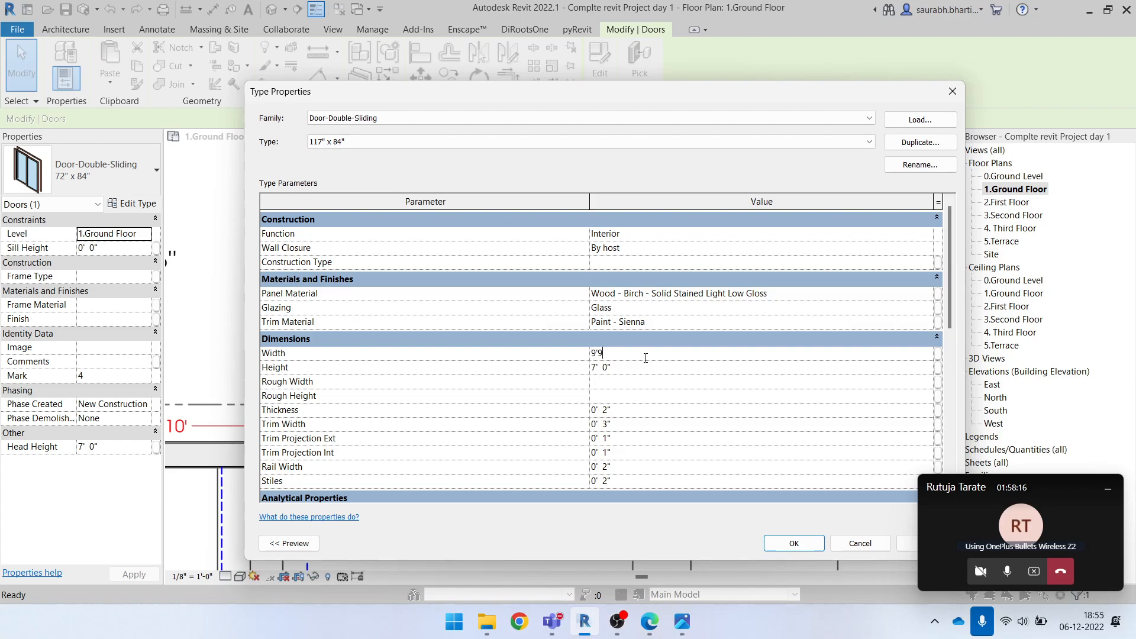
{"action": "type", "text": "9'9\""}
{"action": "left_click", "coordinate": [627, 367]}
{"action": "left_click", "coordinate": [794, 543]}
{"action": "key", "text": "Escape"}
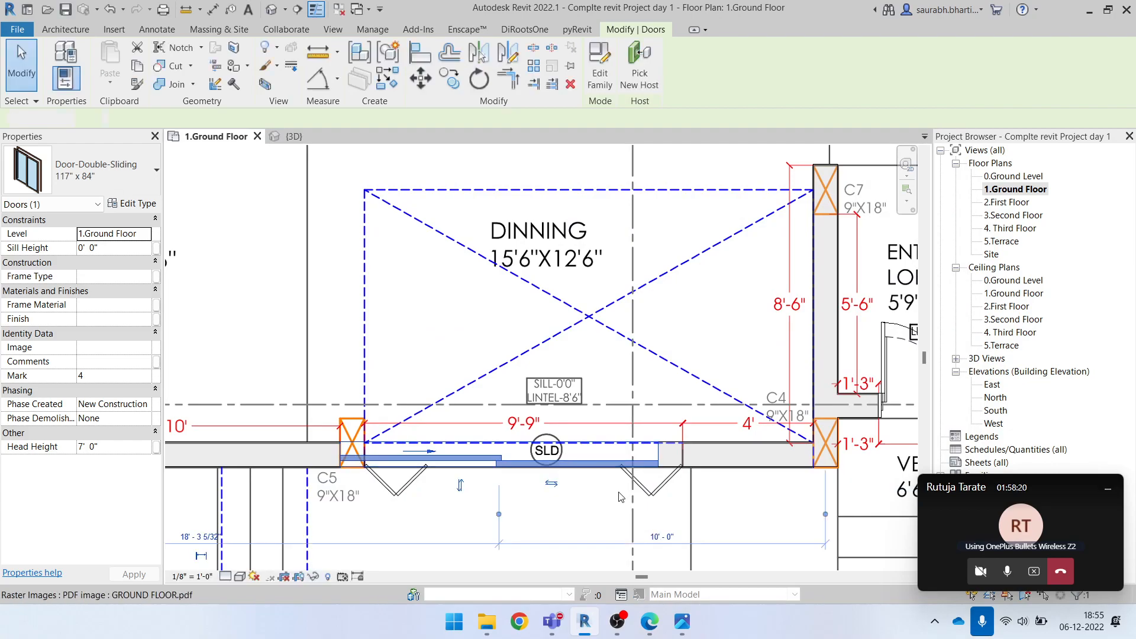
Nudge the double sliding door along the dining room's front wall toward its opening beside column C5
{"action": "left_click", "coordinate": [531, 473]}
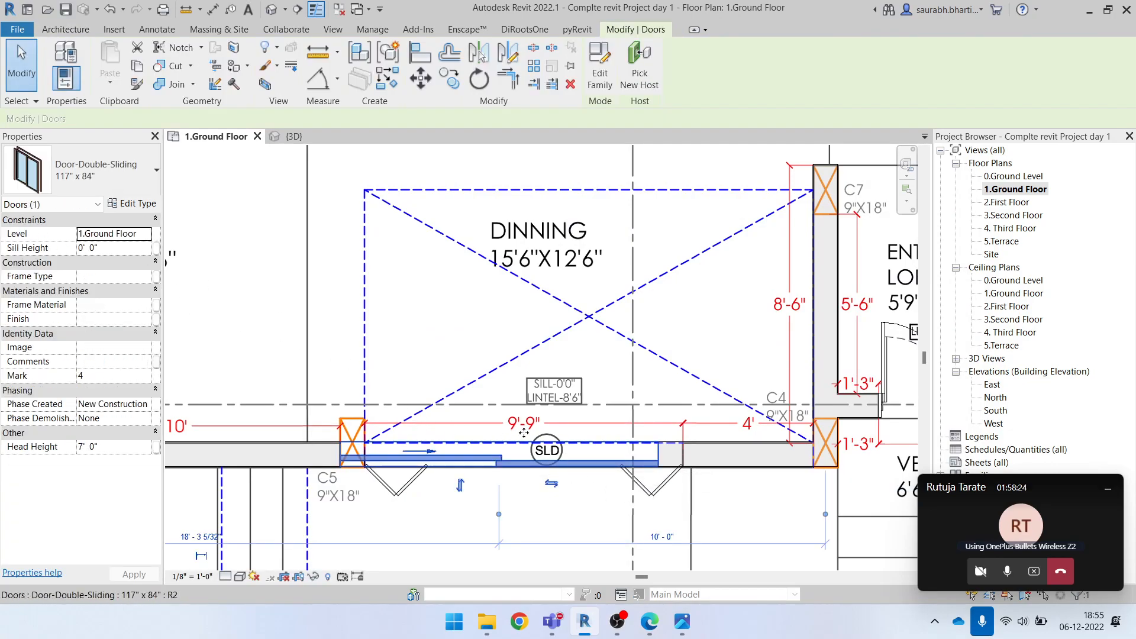
{"action": "left_click_drag", "start_coordinate": [511, 450], "coordinate": [521, 445]}
{"action": "key", "text": "Right"}
{"action": "key", "text": "Right"}
{"action": "key", "text": "Right"}
{"action": "key", "text": "Right"}
{"action": "key", "text": "Left"}
{"action": "key", "text": "Left"}
{"action": "key", "text": "a"}
{"action": "key", "text": "l"}
{"action": "scroll", "coordinate": [703, 449], "scroll_direction": "up", "scroll_amount": 3}
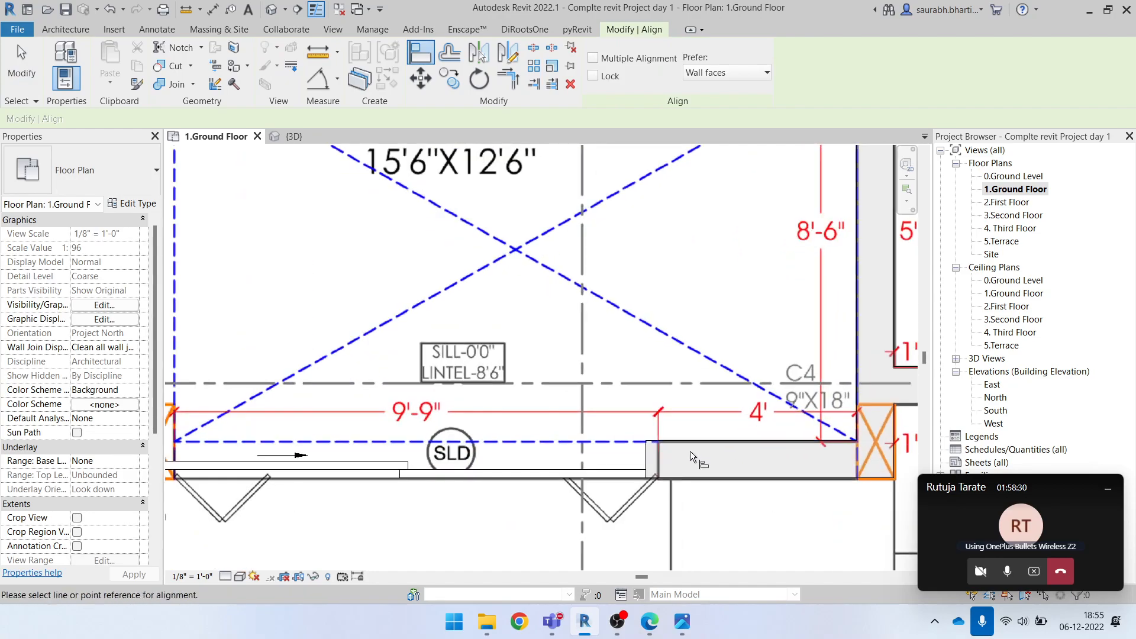
{"action": "scroll", "coordinate": [656, 456], "scroll_direction": "up", "scroll_amount": 1}
{"action": "key", "text": "Escape"}
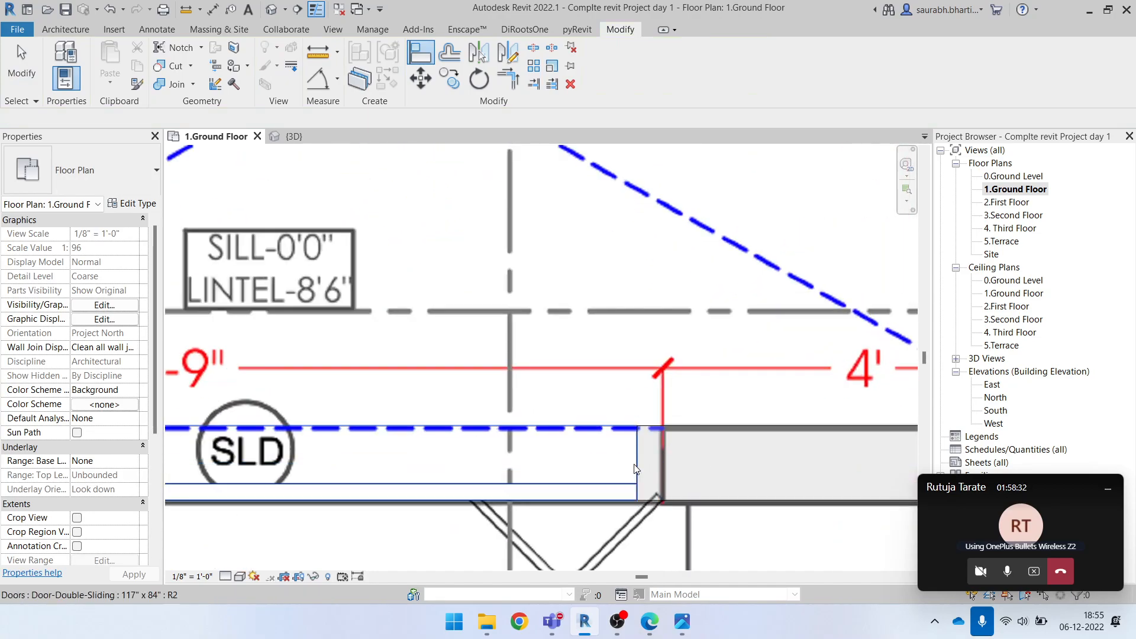
Nudge the double sliding door until its edge meets the end of the 4' wall segment, matching the opening on the underlay plan
{"action": "left_click", "coordinate": [632, 464]}
{"action": "key", "text": "Right"}
{"action": "key", "text": "Right"}
{"action": "key", "text": "Right"}
{"action": "key", "text": "Right"}
{"action": "key", "text": "Right"}
{"action": "key", "text": "Right"}
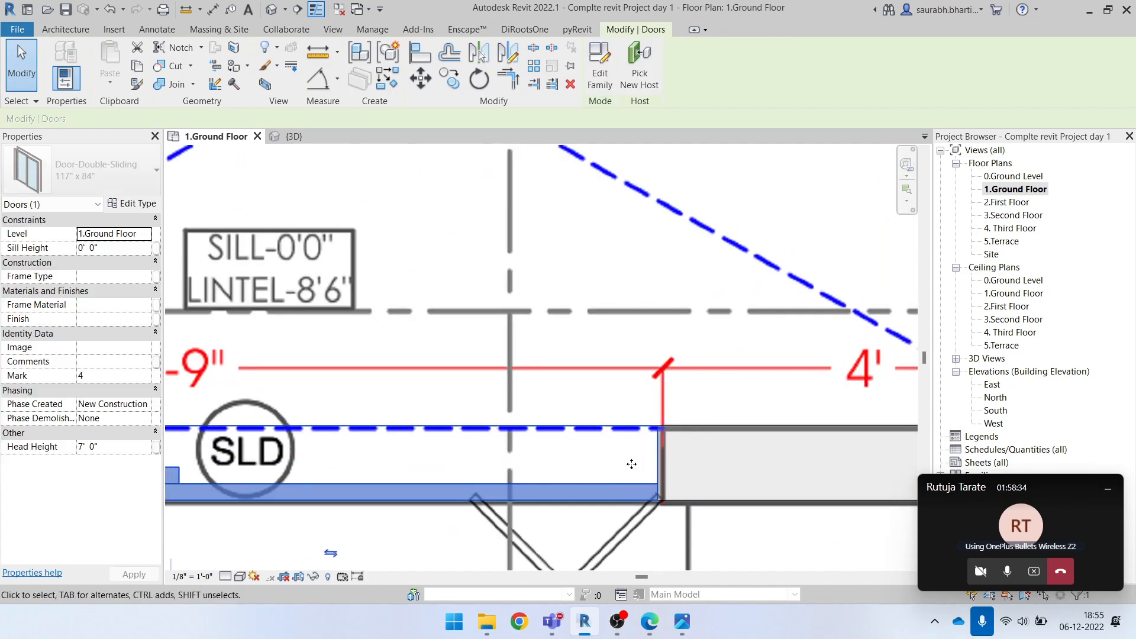
{"action": "scroll", "coordinate": [568, 414], "scroll_direction": "down", "scroll_amount": 4}
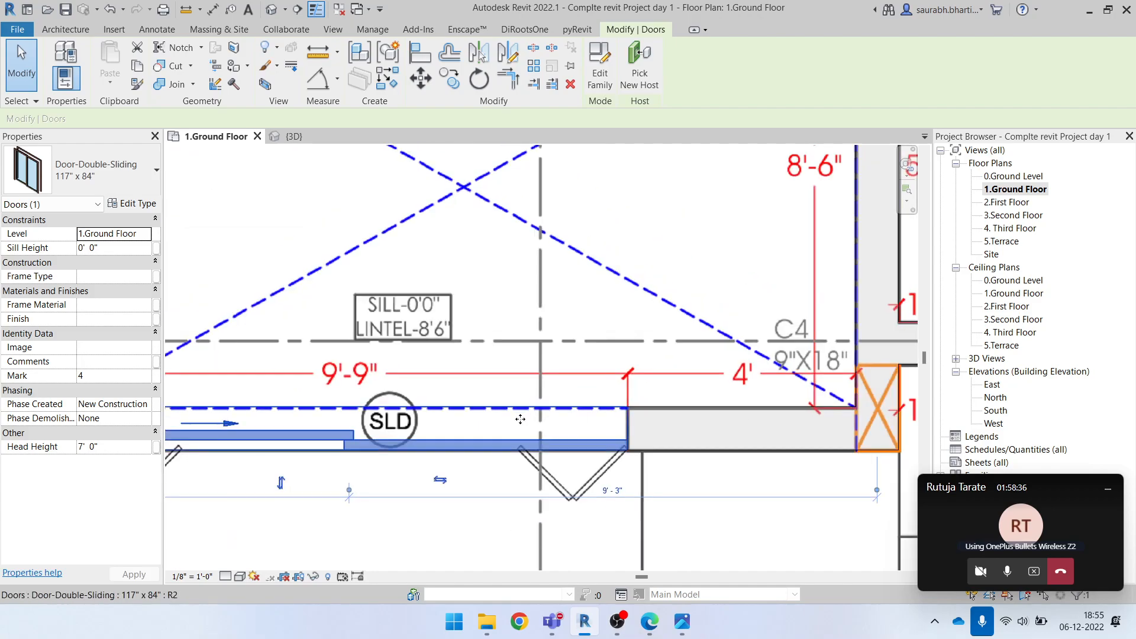
{"action": "key", "text": "Escape"}
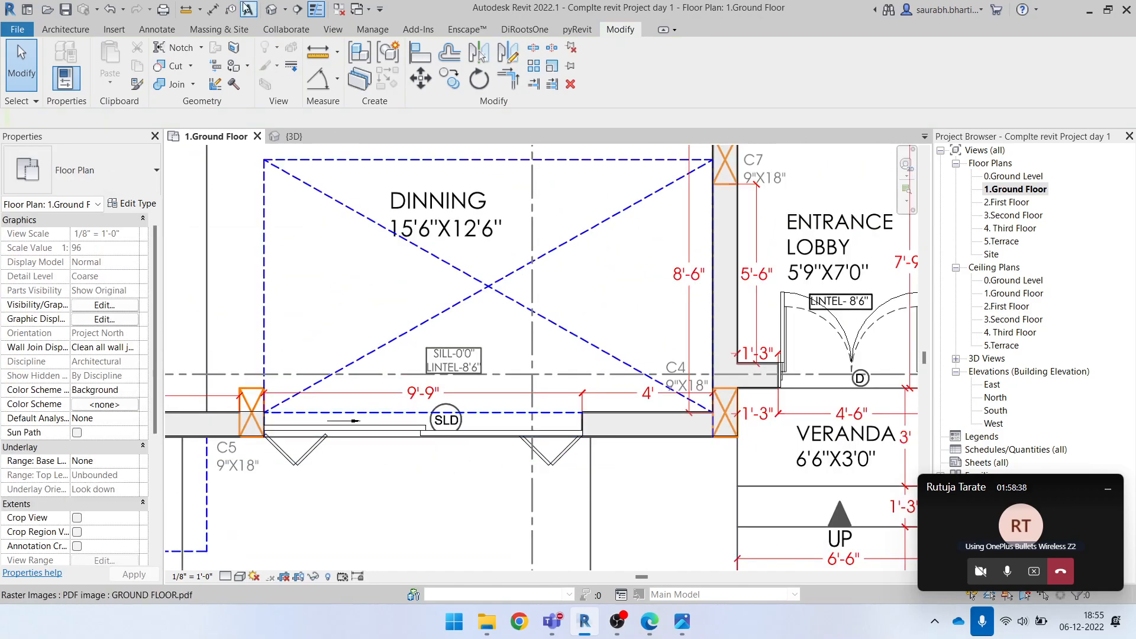
Open the 3D view and inspect the doors placed in the front walls
{"action": "left_click", "coordinate": [269, 15]}
{"action": "middle_click_drag", "start_coordinate": [654, 405], "coordinate": [787, 408], "text": "shift"}
{"action": "scroll", "coordinate": [583, 378], "scroll_direction": "up", "scroll_amount": 5}
{"action": "scroll", "coordinate": [584, 375], "scroll_direction": "up", "scroll_amount": 5}
{"action": "middle_click_drag", "start_coordinate": [610, 407], "coordinate": [658, 392], "text": "shift"}
{"action": "scroll", "coordinate": [657, 416], "scroll_direction": "down", "scroll_amount": 4}
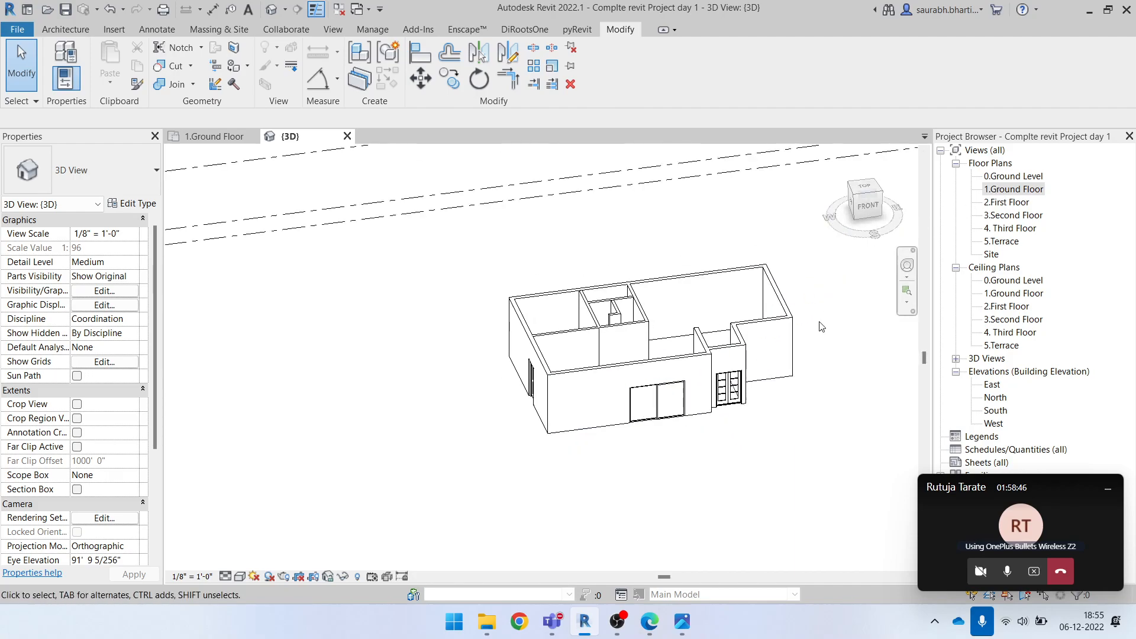
Reopen the 1.Ground Floor plan and examine the window positions and sill and lintel notes around the toilet, stairs and kitchen
{"action": "double_click", "coordinate": [1008, 190]}
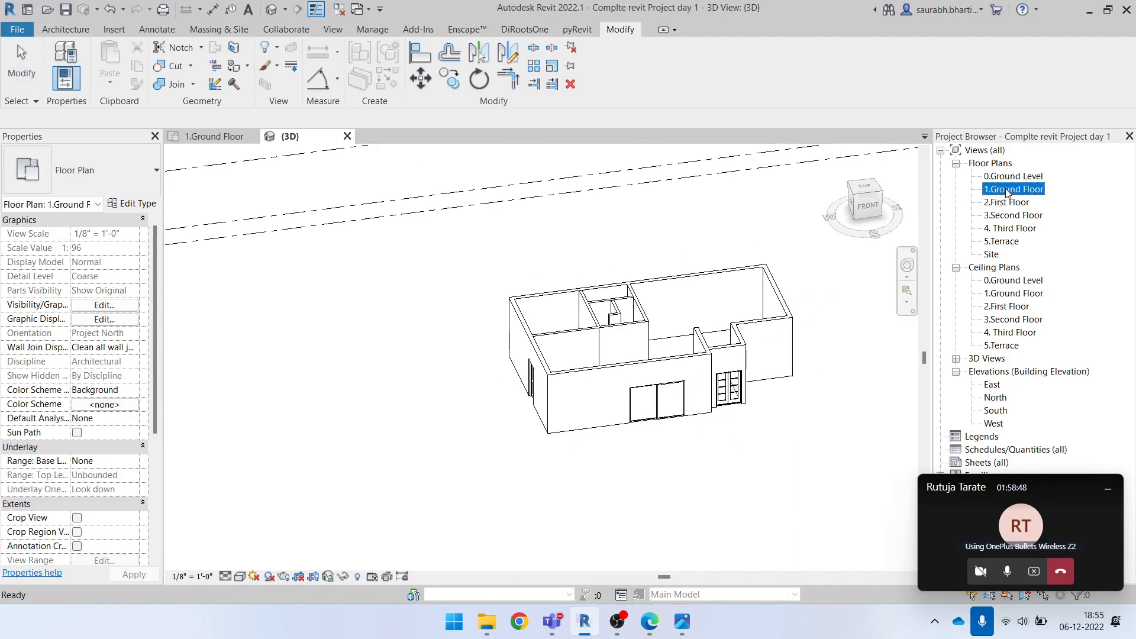
{"action": "scroll", "coordinate": [738, 379], "scroll_direction": "down", "scroll_amount": 5}
{"action": "scroll", "coordinate": [737, 379], "scroll_direction": "down", "scroll_amount": 2}
{"action": "scroll", "coordinate": [426, 236], "scroll_direction": "up", "scroll_amount": 5}
{"action": "scroll", "coordinate": [459, 236], "scroll_direction": "up", "scroll_amount": 5}
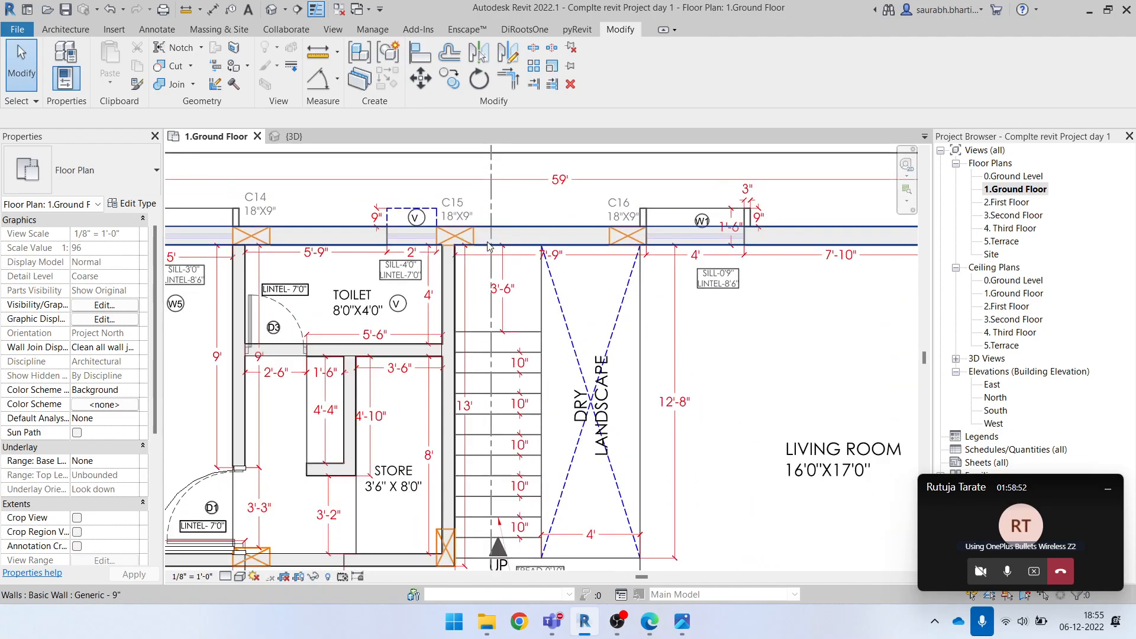
{"action": "scroll", "coordinate": [580, 266], "scroll_direction": "down", "scroll_amount": 6}
{"action": "middle_click_drag", "start_coordinate": [479, 528], "coordinate": [474, 468]}
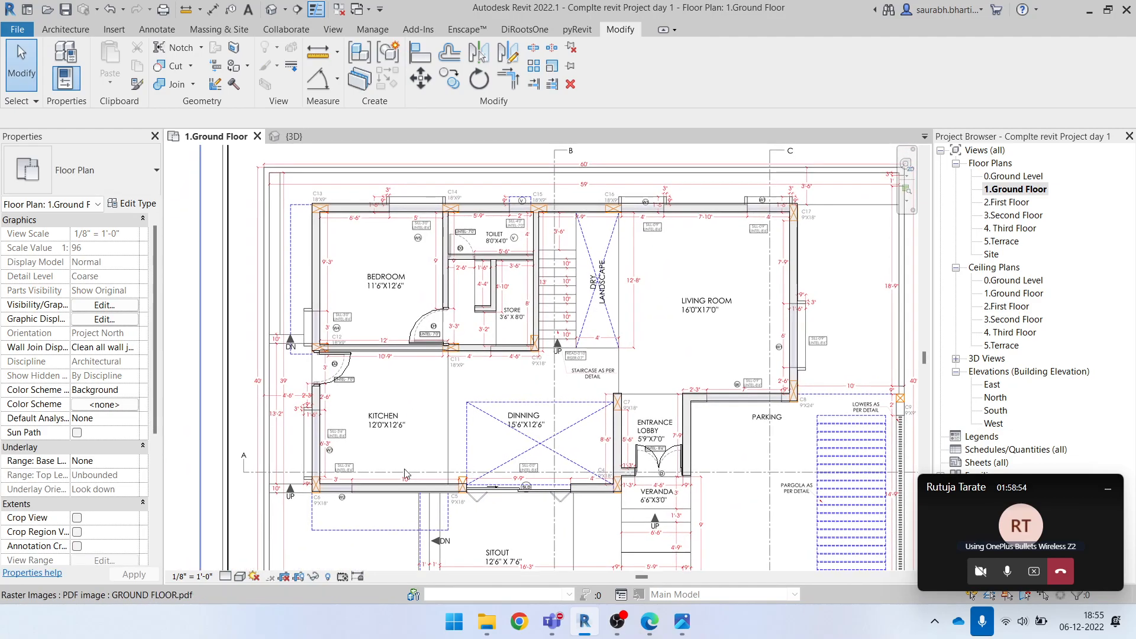
{"action": "scroll", "coordinate": [332, 470], "scroll_direction": "up", "scroll_amount": 3}
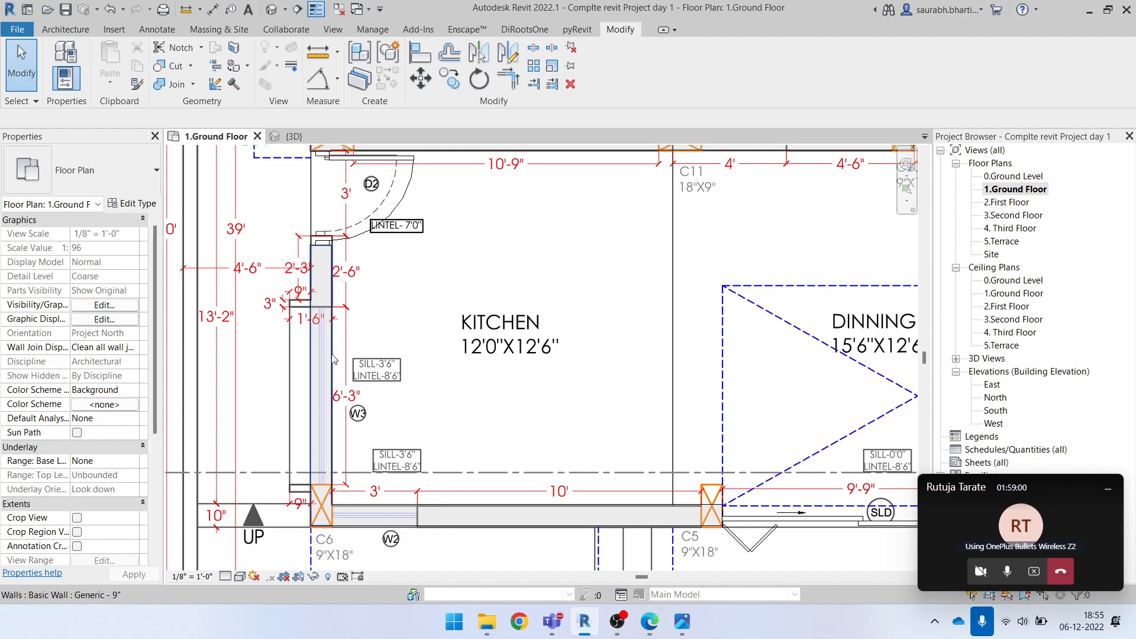
{"action": "scroll", "coordinate": [408, 358], "scroll_direction": "down", "scroll_amount": 3}
{"action": "scroll", "coordinate": [362, 467], "scroll_direction": "up", "scroll_amount": 4}
{"action": "scroll", "coordinate": [350, 437], "scroll_direction": "down", "scroll_amount": 5}
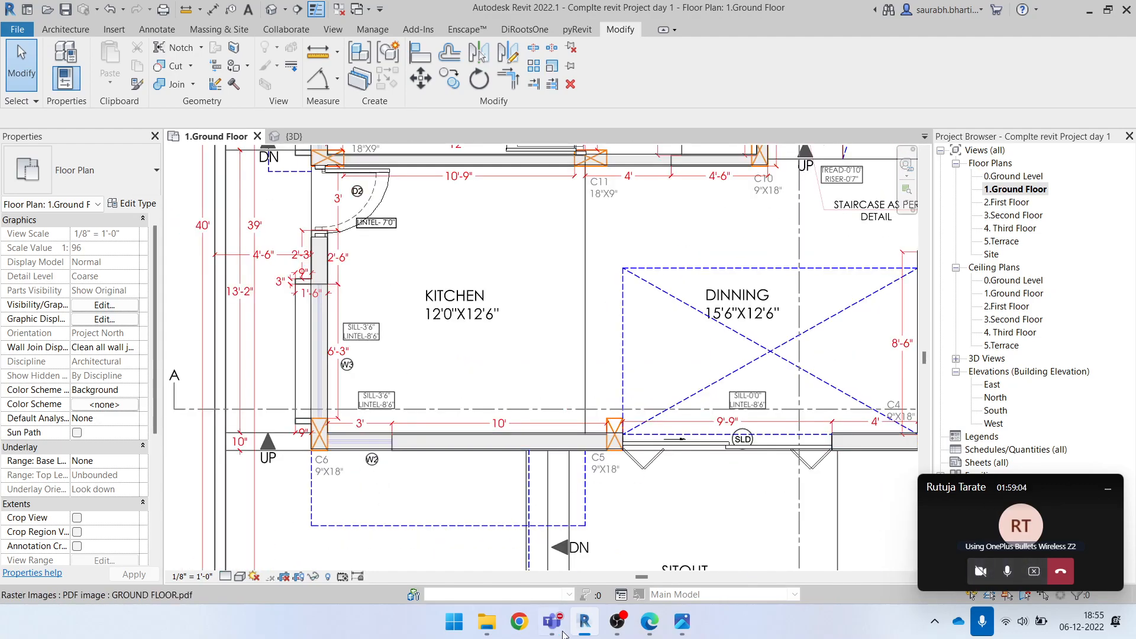
{"action": "left_click", "coordinate": [617, 622]}
{"action": "left_click", "coordinate": [1118, 467]}
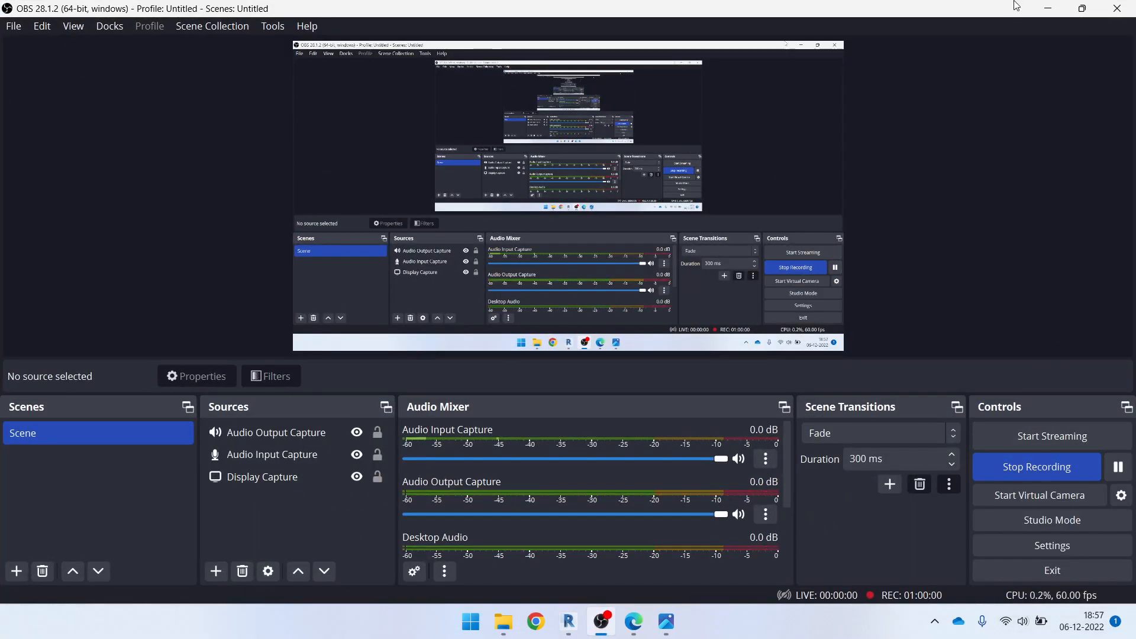
{"action": "left_click", "coordinate": [1047, 10]}
{"action": "scroll", "coordinate": [673, 362], "scroll_direction": "down", "scroll_amount": 4}
{"action": "scroll", "coordinate": [673, 362], "scroll_direction": "up", "scroll_amount": 3}
{"action": "scroll", "coordinate": [476, 363], "scroll_direction": "down", "scroll_amount": 2}
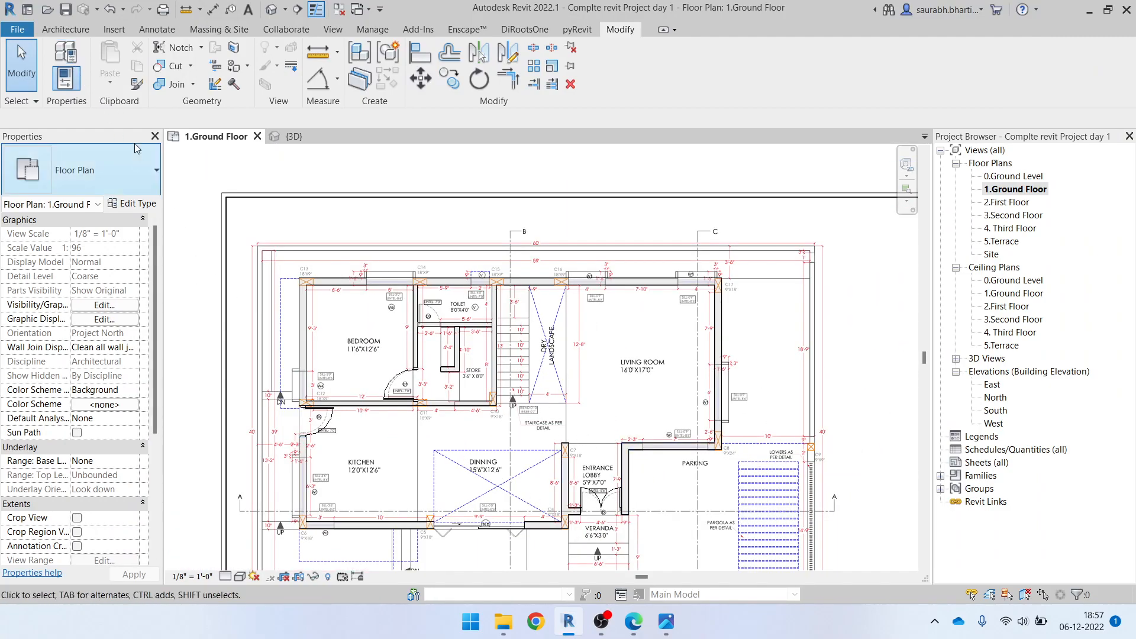
{"action": "left_click", "coordinate": [66, 29]}
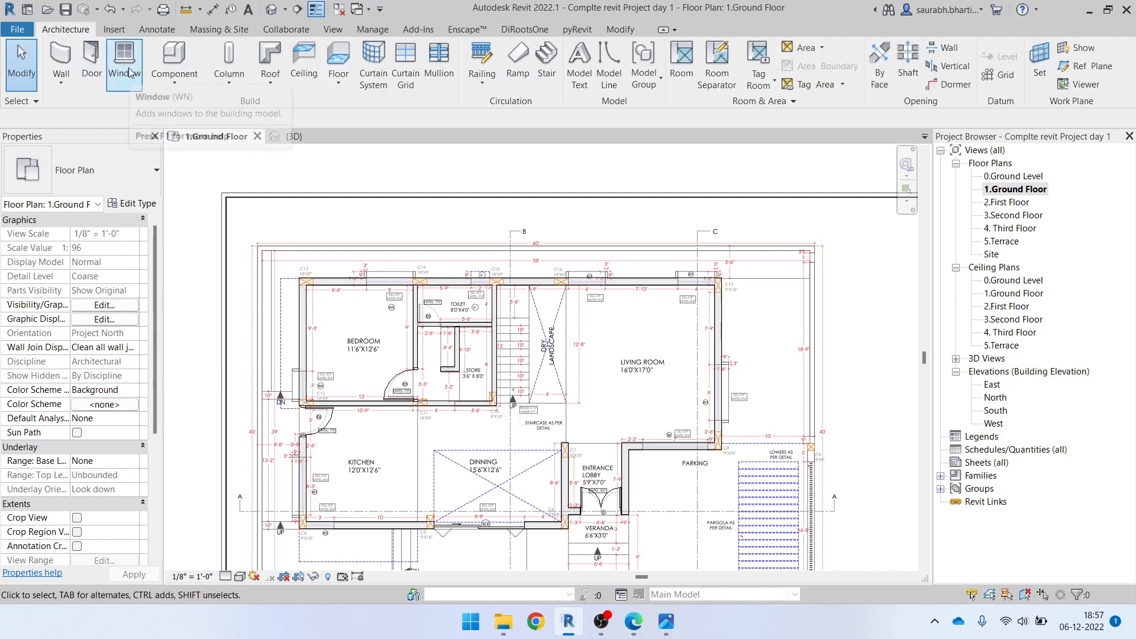
{"action": "left_click", "coordinate": [124, 71]}
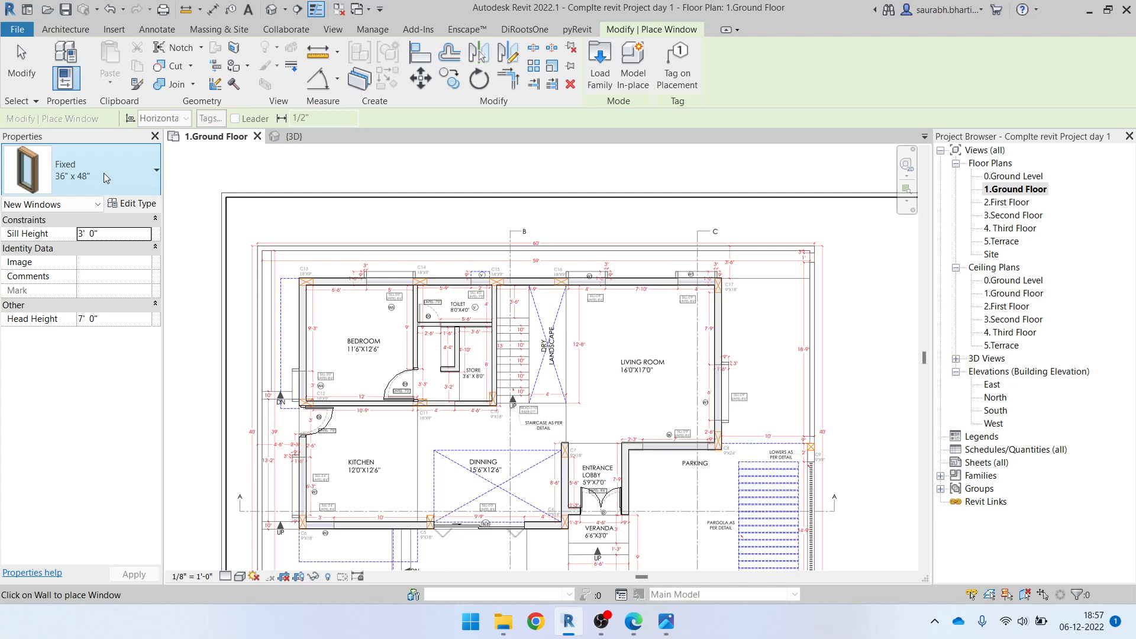
{"action": "scroll", "coordinate": [581, 289], "scroll_direction": "up", "scroll_amount": 5}
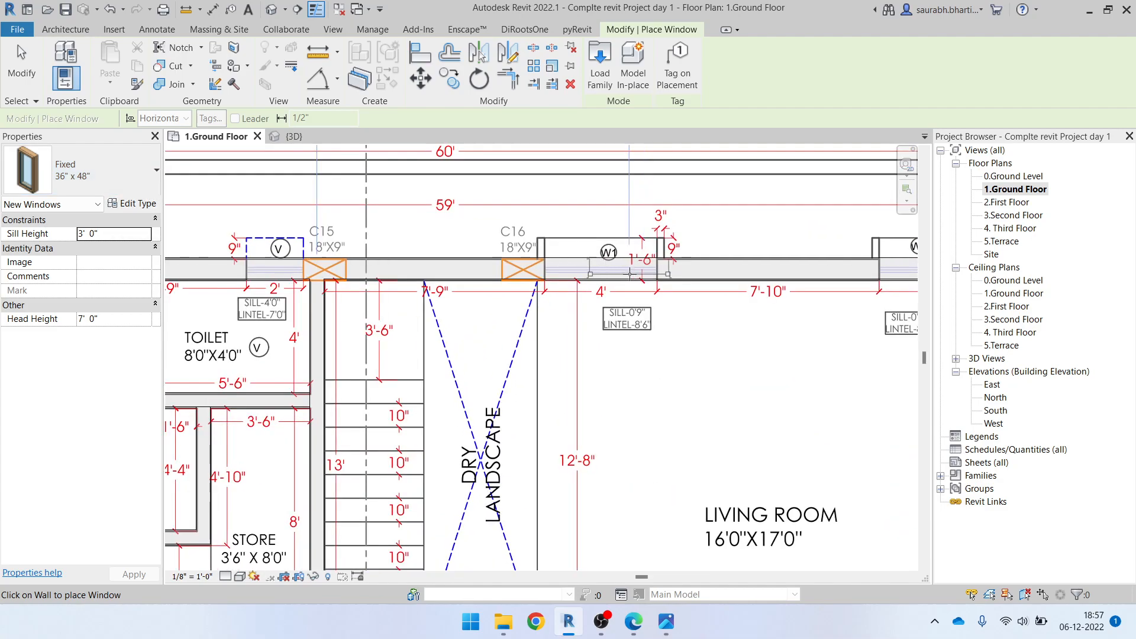
{"action": "scroll", "coordinate": [634, 272], "scroll_direction": "up", "scroll_amount": 2}
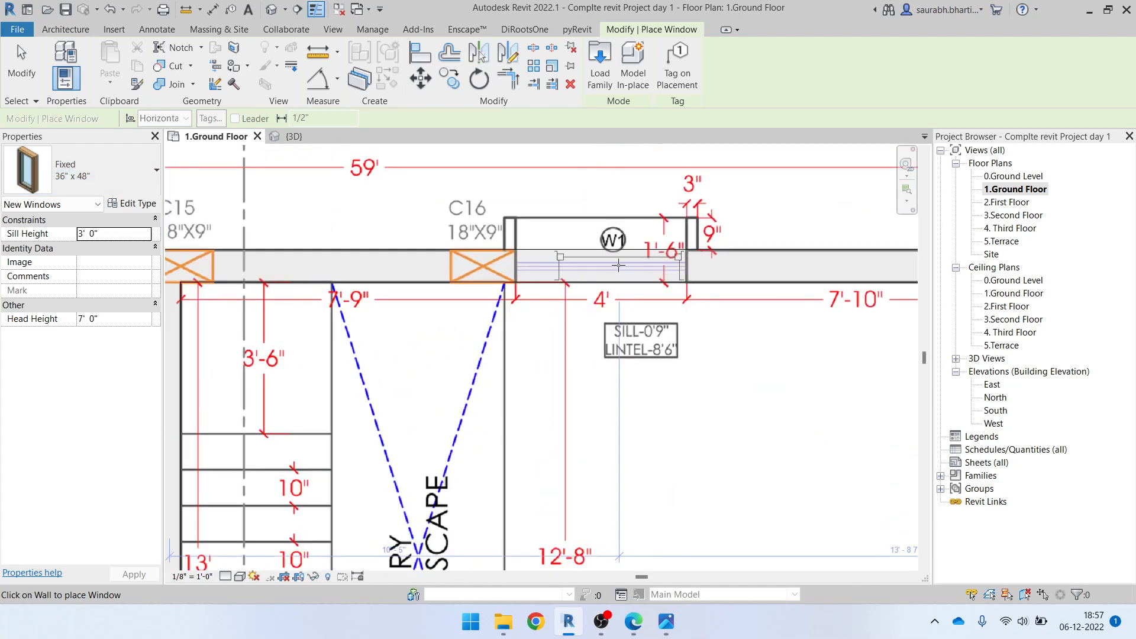
{"action": "left_click", "coordinate": [130, 173]}
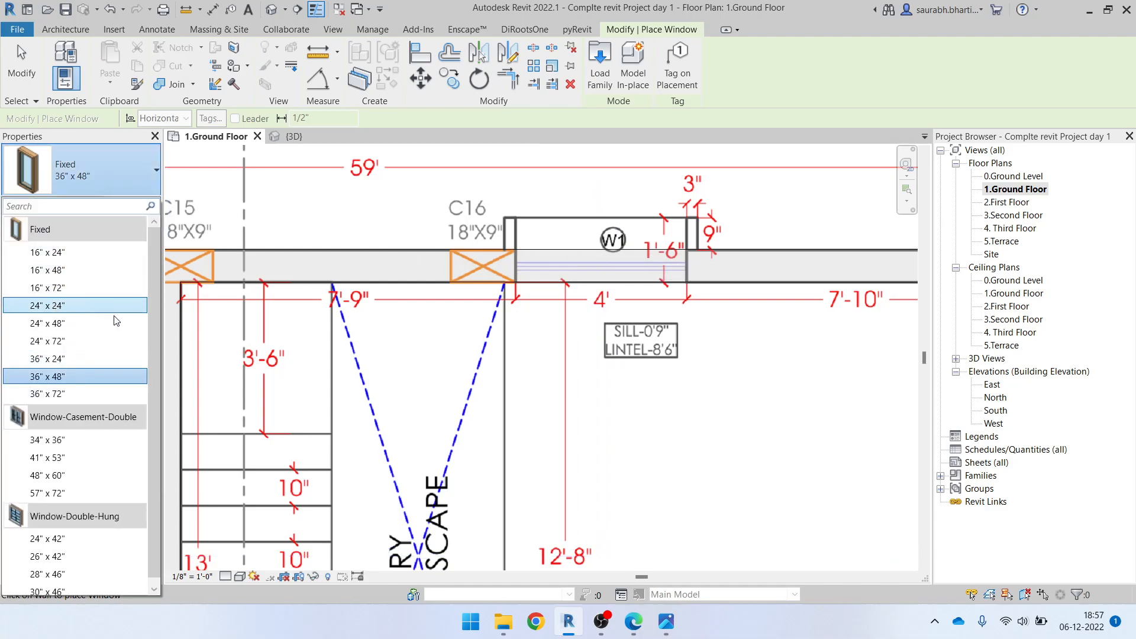
{"action": "scroll", "coordinate": [100, 463], "scroll_direction": "down", "scroll_amount": 1}
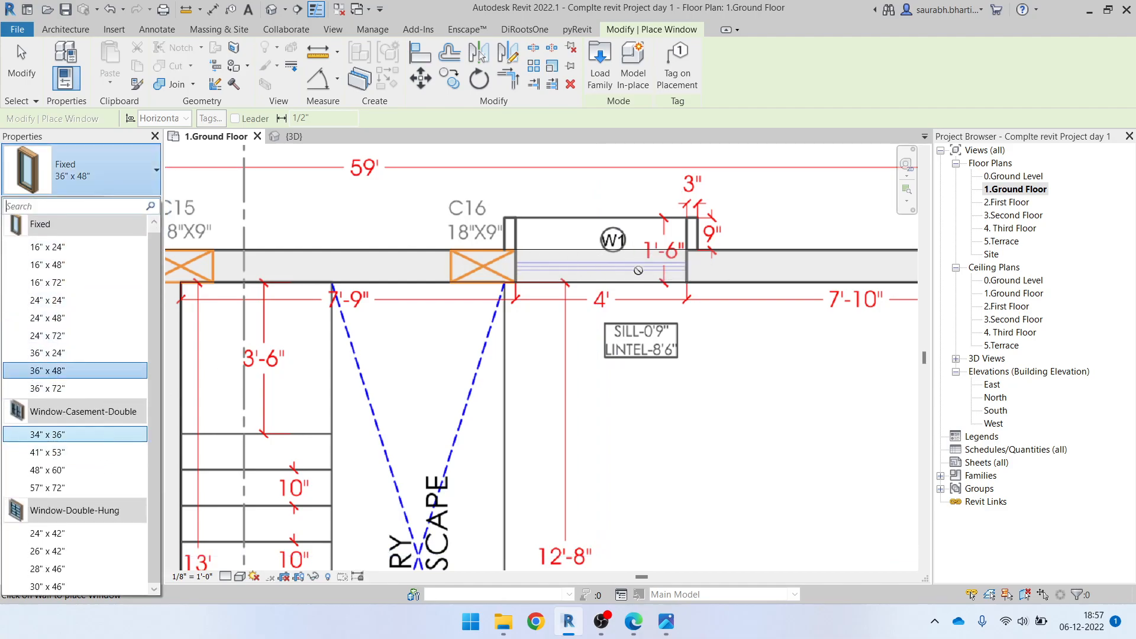
{"action": "scroll", "coordinate": [636, 270], "scroll_direction": "down", "scroll_amount": 1}
{"action": "scroll", "coordinate": [588, 279], "scroll_direction": "down", "scroll_amount": 5}
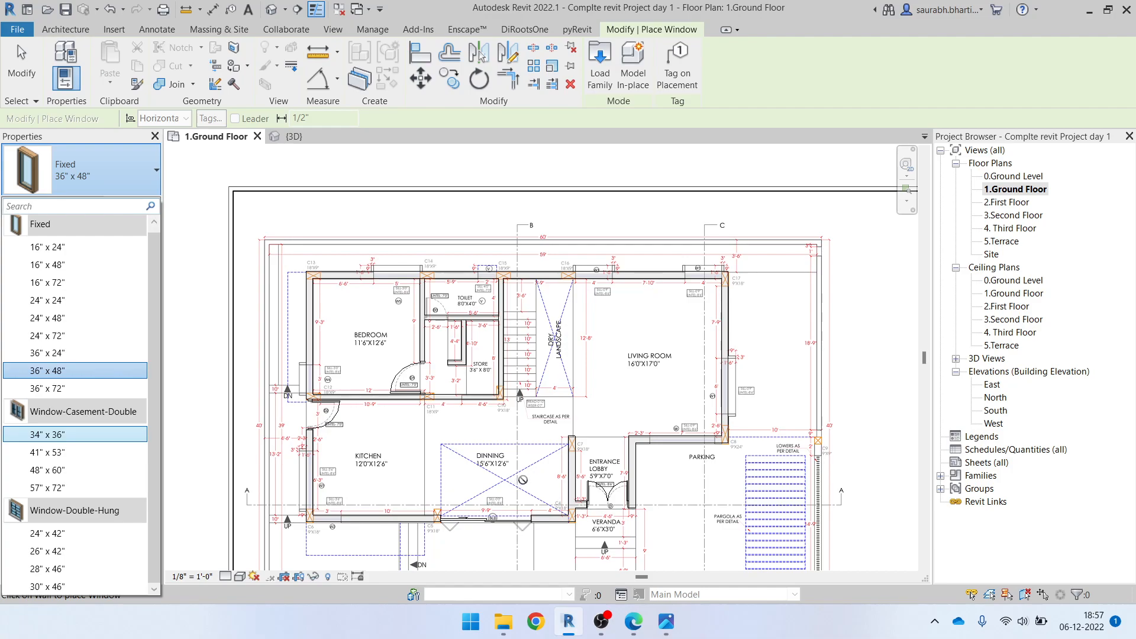
{"action": "scroll", "coordinate": [308, 481], "scroll_direction": "up", "scroll_amount": 5}
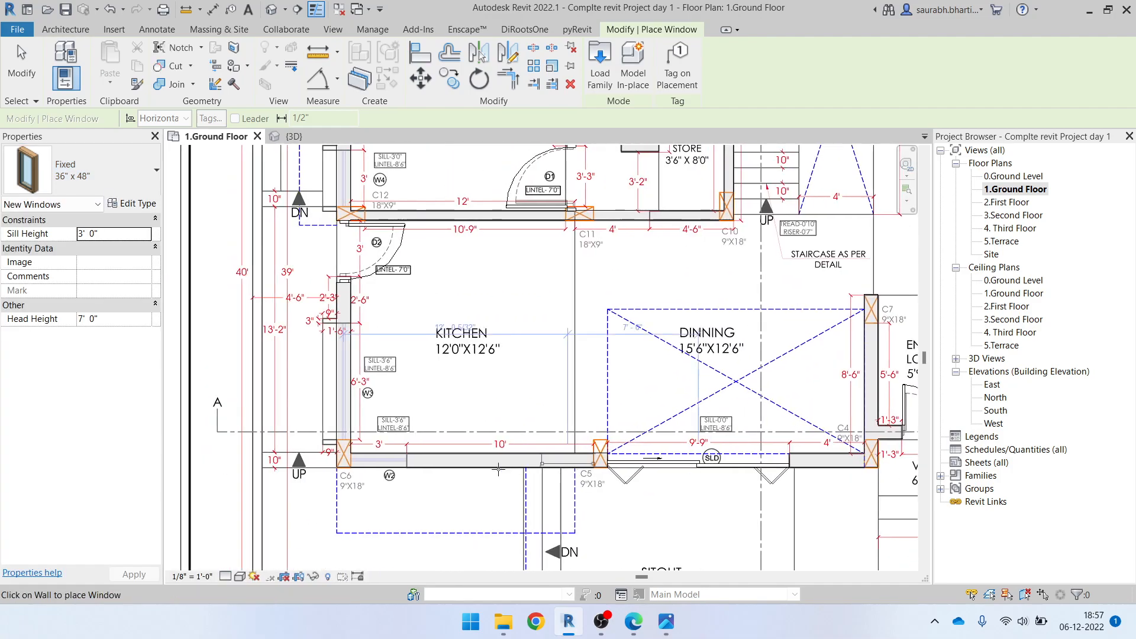
{"action": "scroll", "coordinate": [323, 370], "scroll_direction": "down", "scroll_amount": 5}
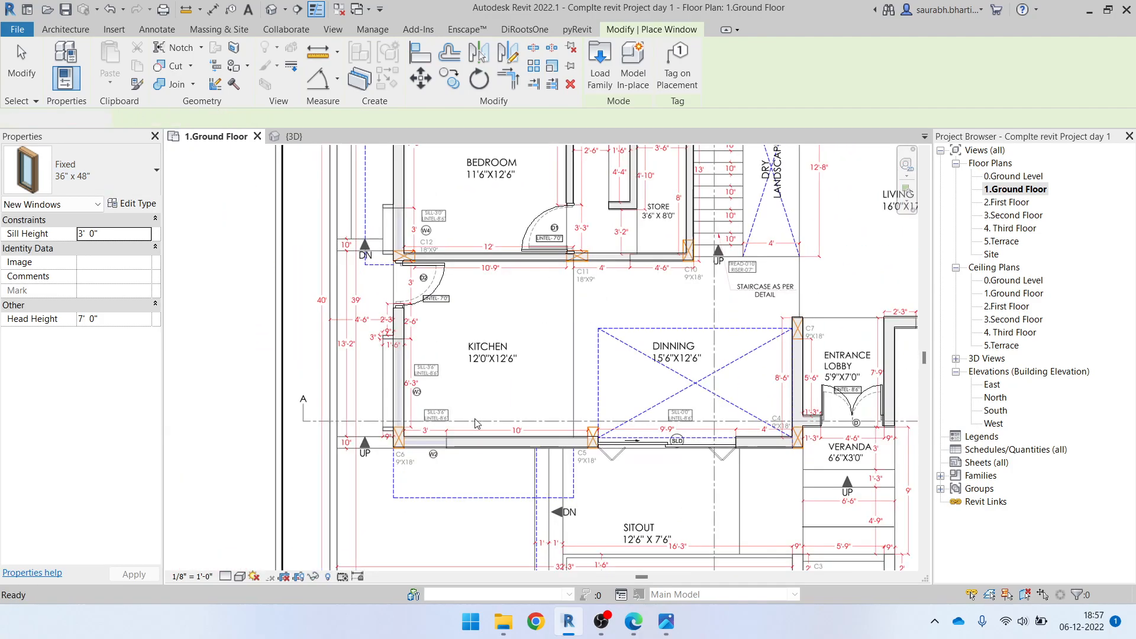
{"action": "key", "text": "Escape"}
{"action": "key", "text": "Escape"}
Examine the kitchen windows on the plan, and switch to the elevation render in the image viewer to inspect the ground-floor corner window
{"action": "scroll", "coordinate": [403, 438], "scroll_direction": "up", "scroll_amount": 5}
{"action": "scroll", "coordinate": [403, 438], "scroll_direction": "down", "scroll_amount": 5}
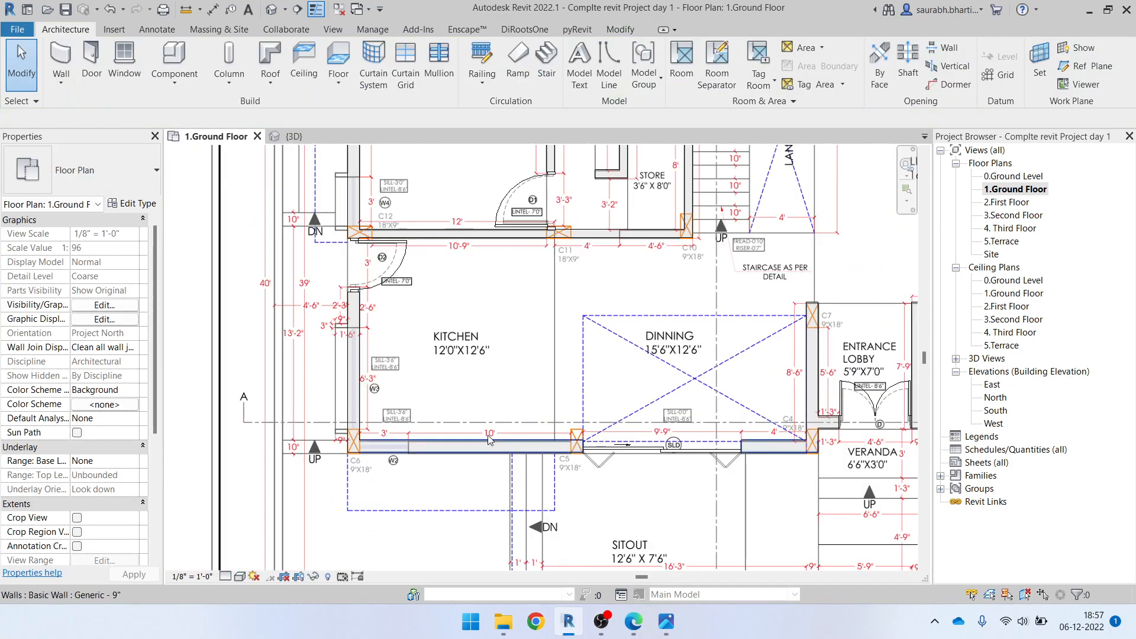
{"action": "scroll", "coordinate": [550, 491], "scroll_direction": "up", "scroll_amount": 5}
{"action": "scroll", "coordinate": [363, 452], "scroll_direction": "down", "scroll_amount": 3}
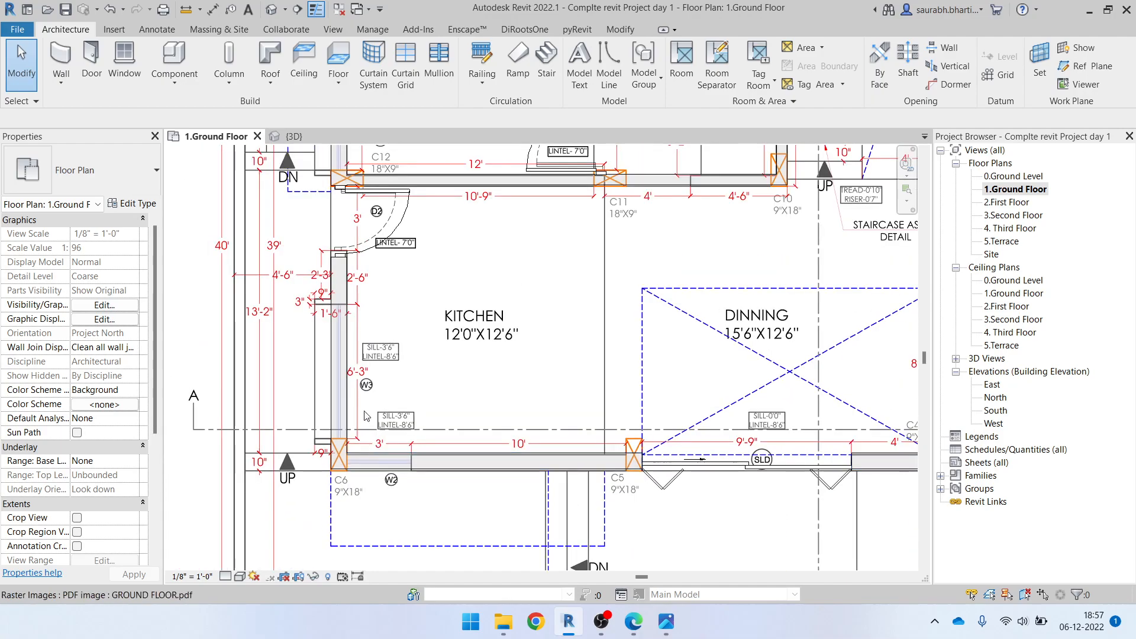
{"action": "scroll", "coordinate": [324, 472], "scroll_direction": "down", "scroll_amount": 5}
{"action": "scroll", "coordinate": [349, 483], "scroll_direction": "up", "scroll_amount": 4}
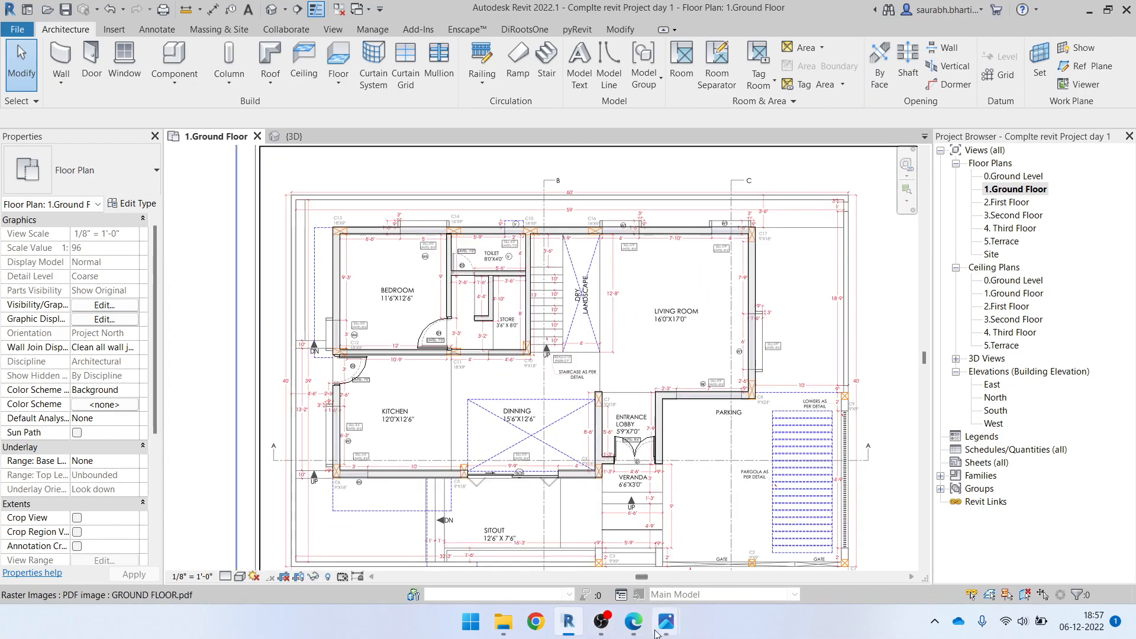
{"action": "mouse_move", "coordinate": [654, 626]}
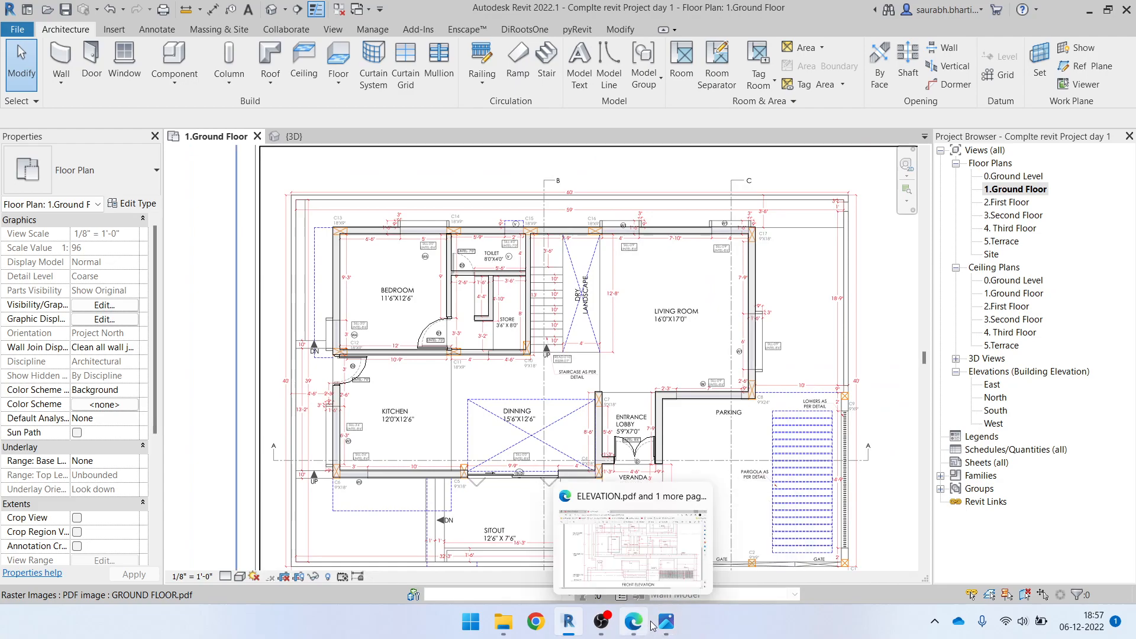
{"action": "left_click", "coordinate": [716, 550]}
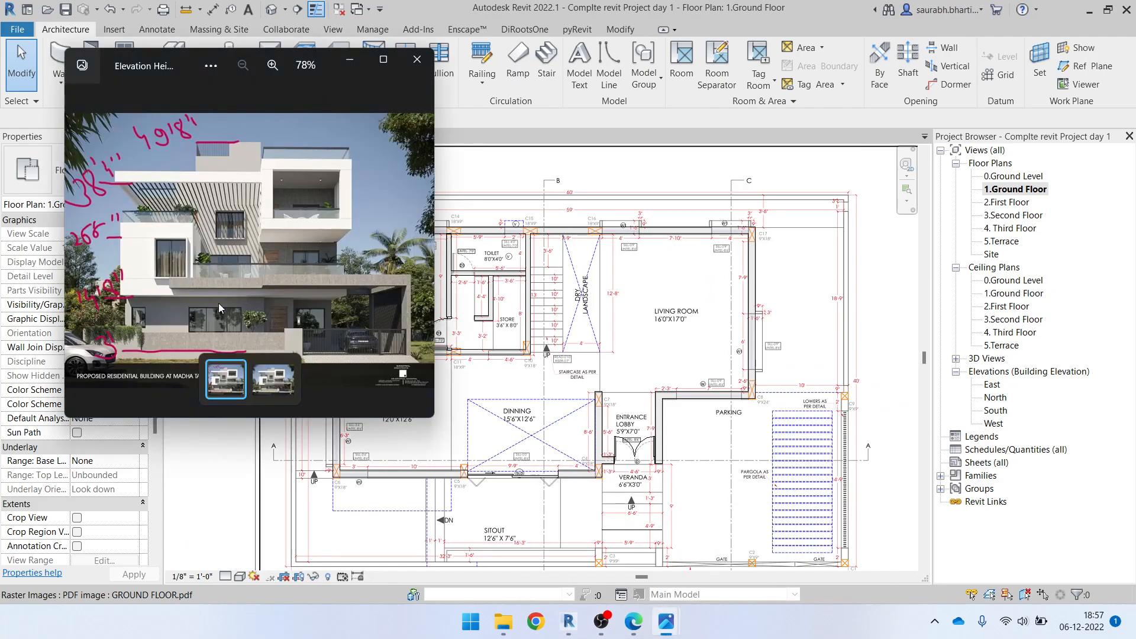
{"action": "scroll", "coordinate": [164, 372], "scroll_direction": "up", "scroll_amount": 5}
{"action": "scroll", "coordinate": [165, 371], "scroll_direction": "up", "scroll_amount": 3}
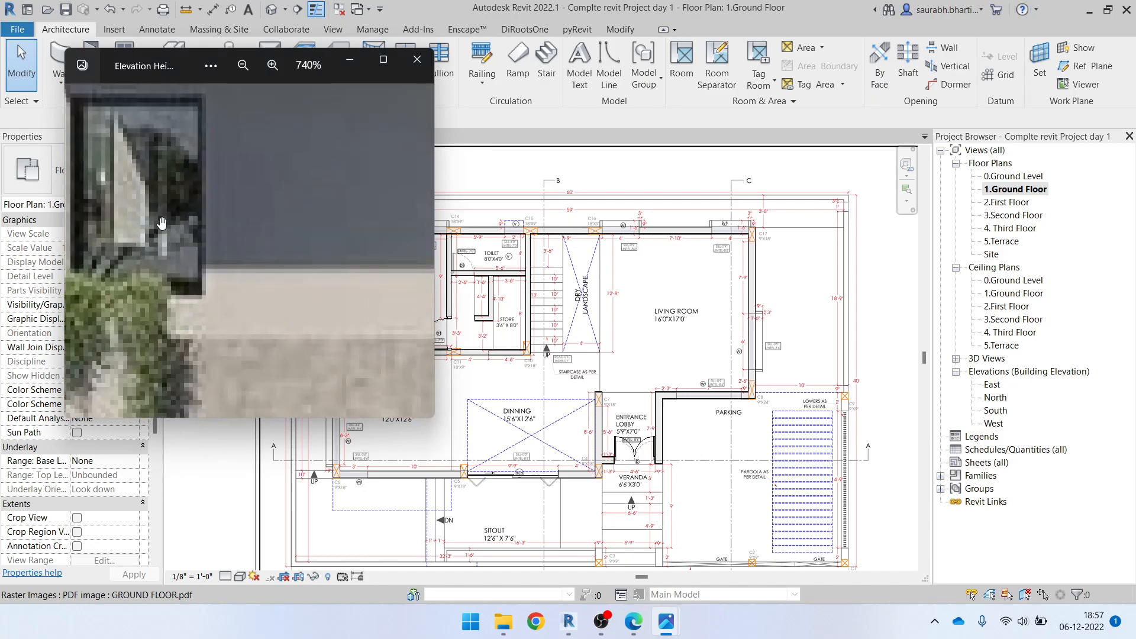
Switch to ELEVATION.pdf in Edge to check the ground-floor corner window's dimensions, and return to the render for comparison
{"action": "left_click", "coordinate": [637, 622]}
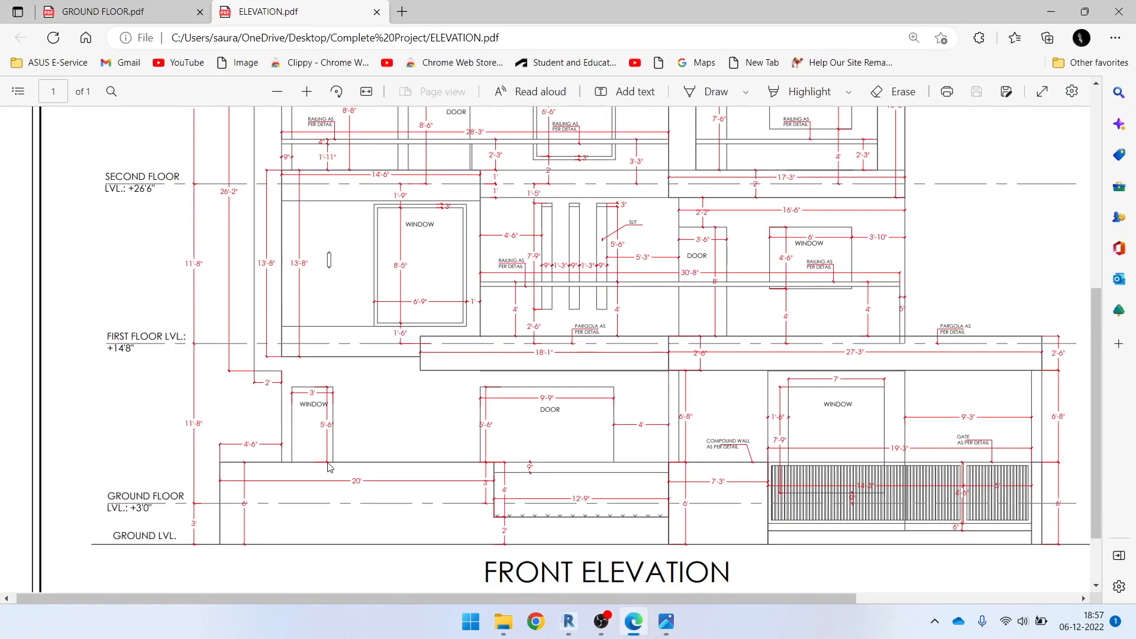
{"action": "scroll", "coordinate": [314, 453], "scroll_direction": "up", "scroll_amount": 5, "text": "ctrl"}
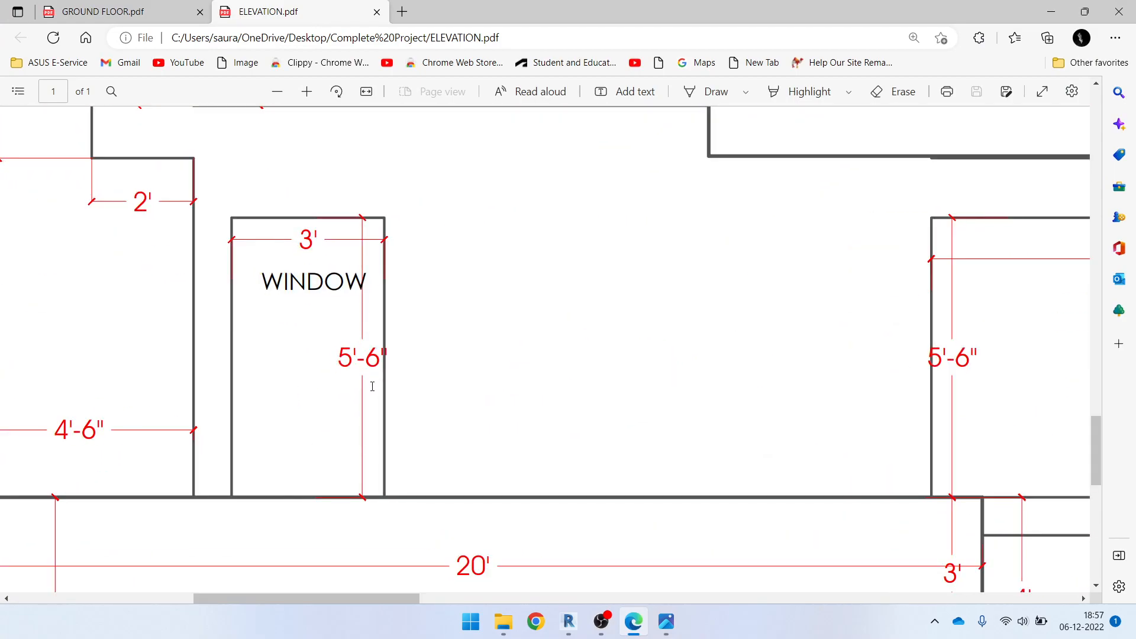
{"action": "scroll", "coordinate": [372, 387], "scroll_direction": "down", "scroll_amount": 3, "text": "ctrl"}
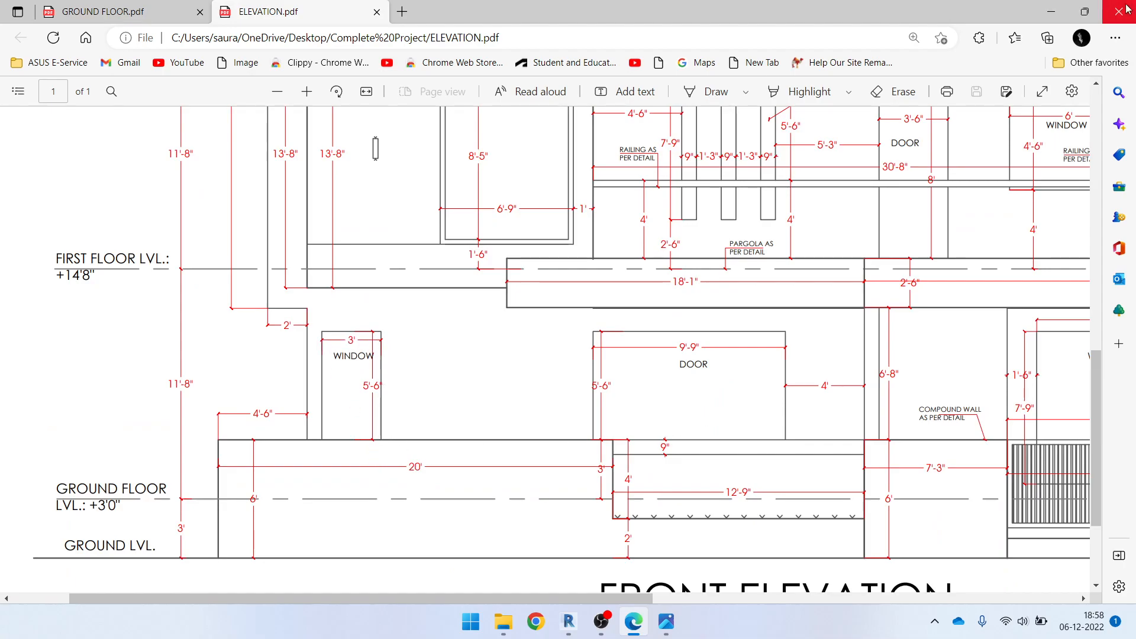
{"action": "left_click", "coordinate": [1051, 12]}
{"action": "scroll", "coordinate": [369, 261], "scroll_direction": "down", "scroll_amount": 5}
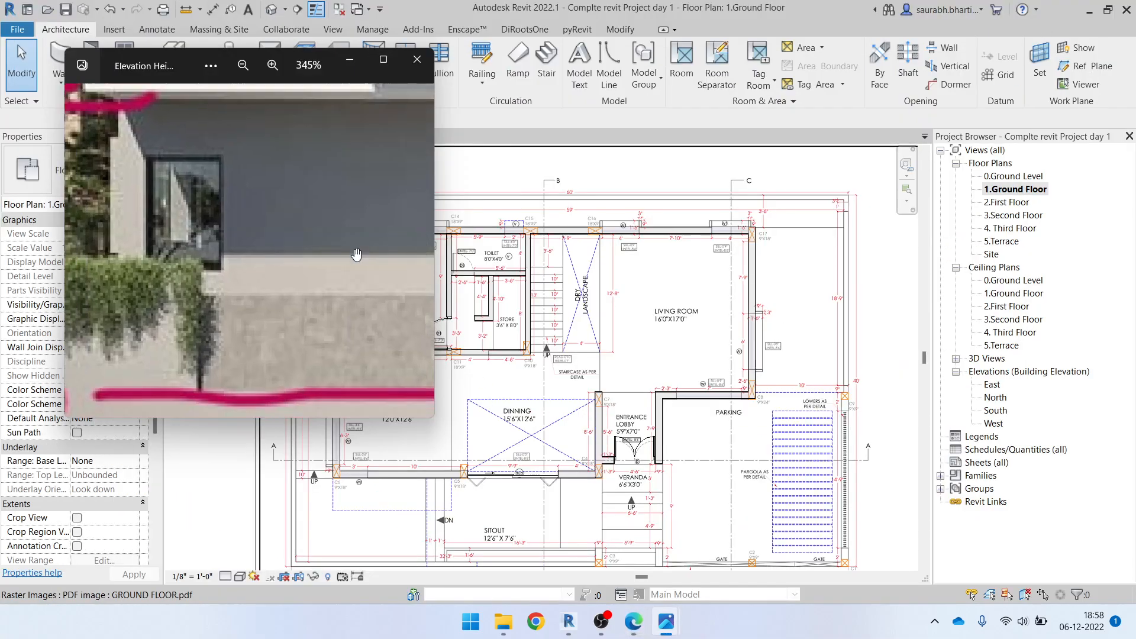
Return to Revit, start a window placement and duplicate the Fixed 36" x 72" type as 36" x 66", checking the size in ELEVATION.pdf
{"action": "left_click", "coordinate": [350, 59]}
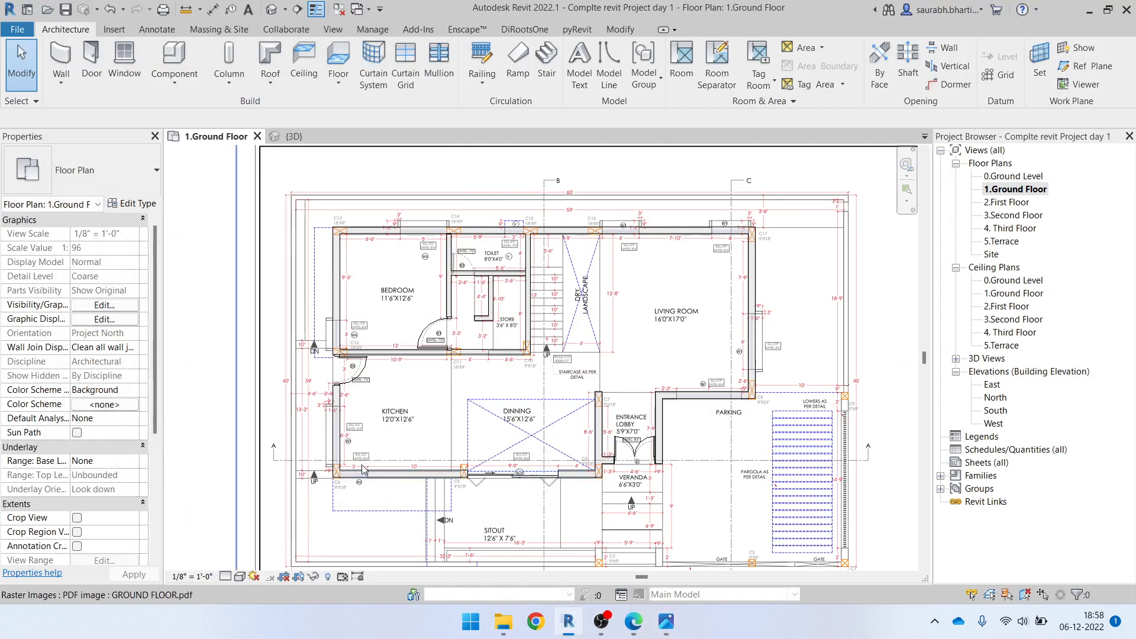
{"action": "scroll", "coordinate": [359, 463], "scroll_direction": "up", "scroll_amount": 3}
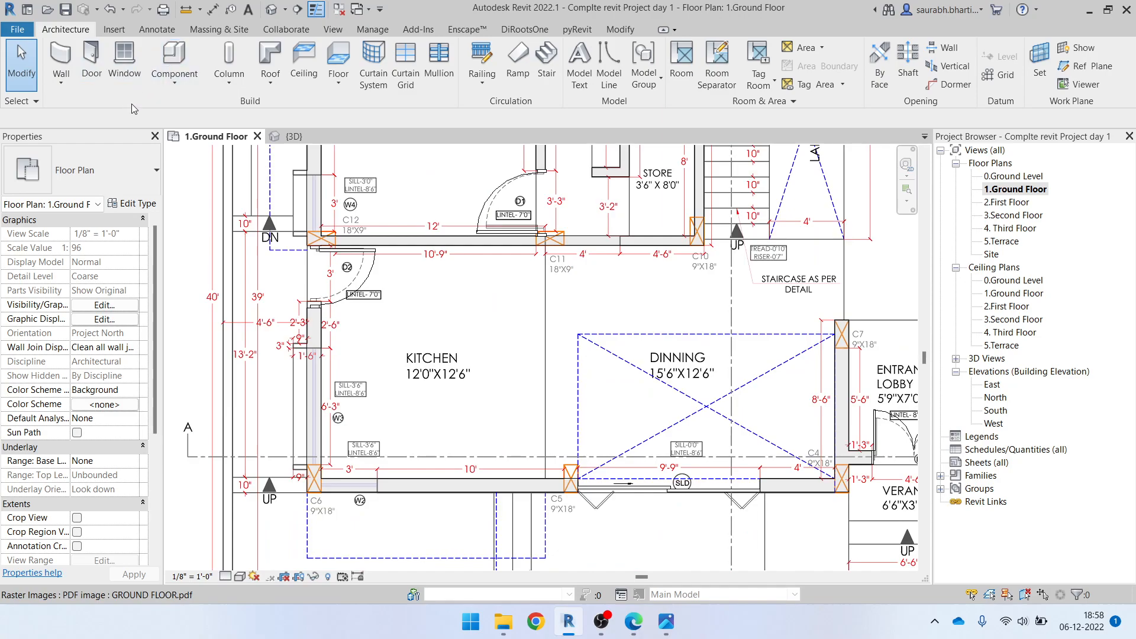
{"action": "left_click", "coordinate": [122, 63]}
{"action": "left_click", "coordinate": [52, 184]}
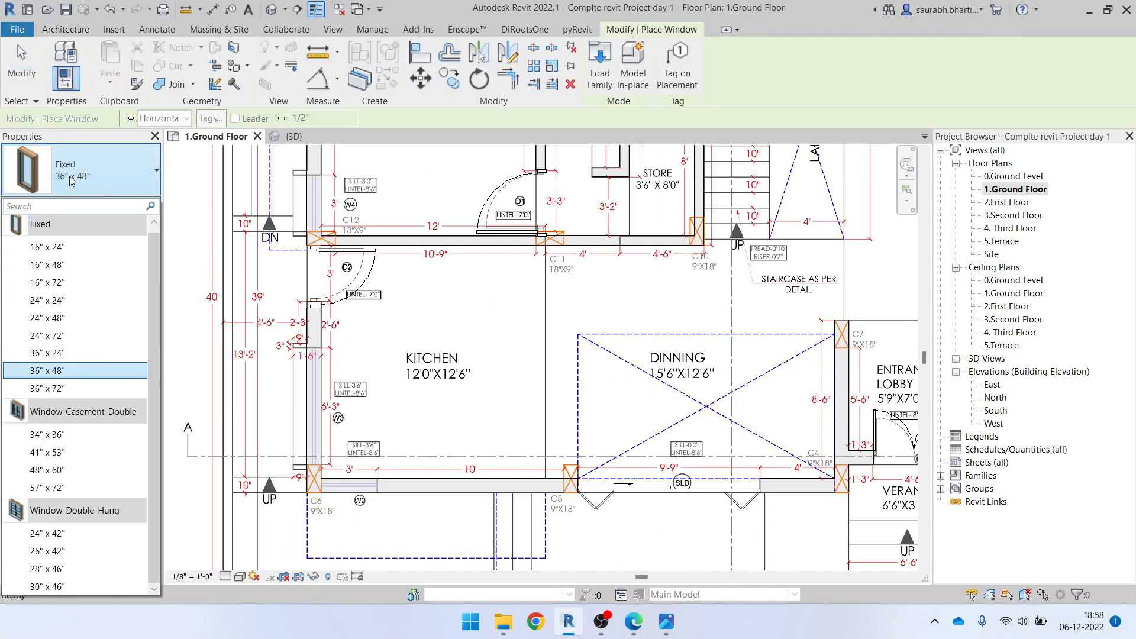
{"action": "left_click", "coordinate": [46, 388]}
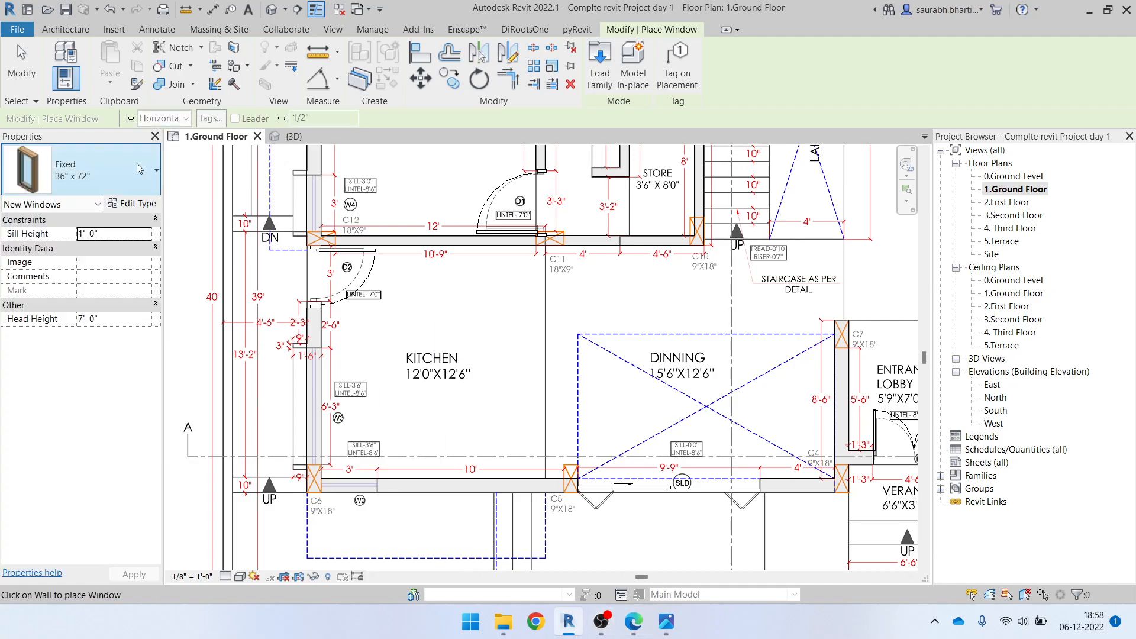
{"action": "left_click", "coordinate": [133, 205]}
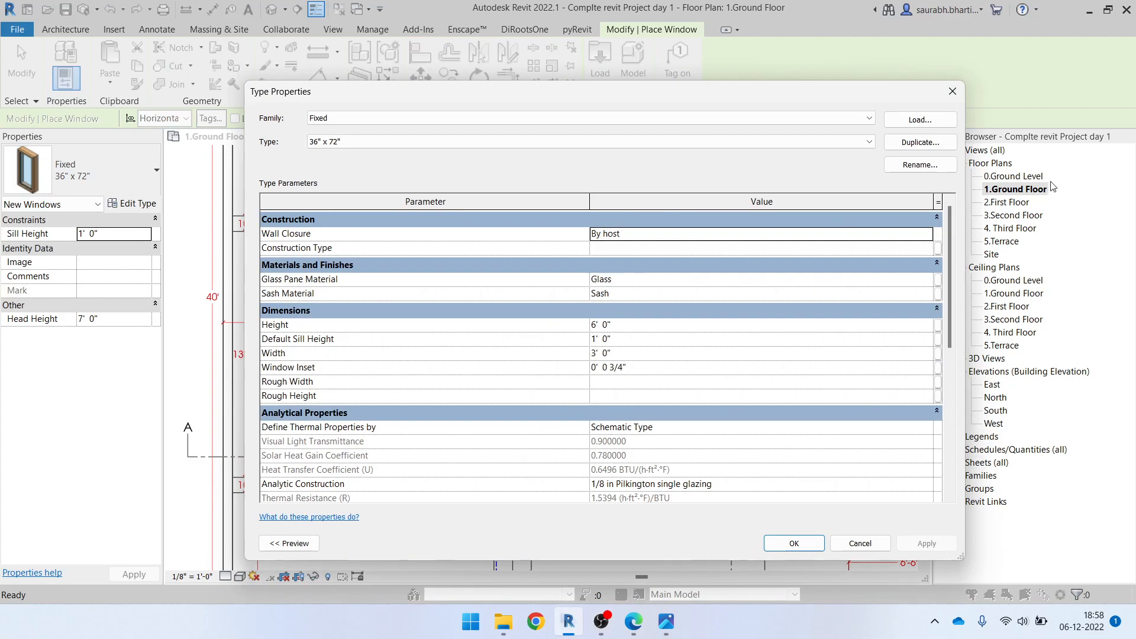
{"action": "left_click", "coordinate": [934, 146]}
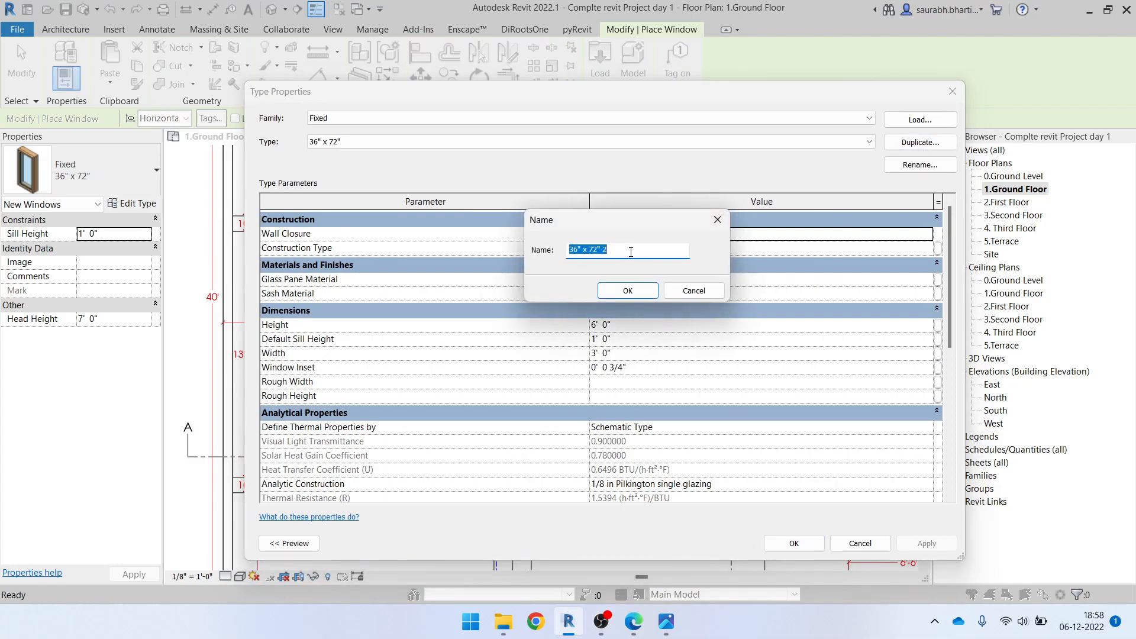
{"action": "left_click", "coordinate": [631, 250]}
{"action": "left_click", "coordinate": [635, 621]}
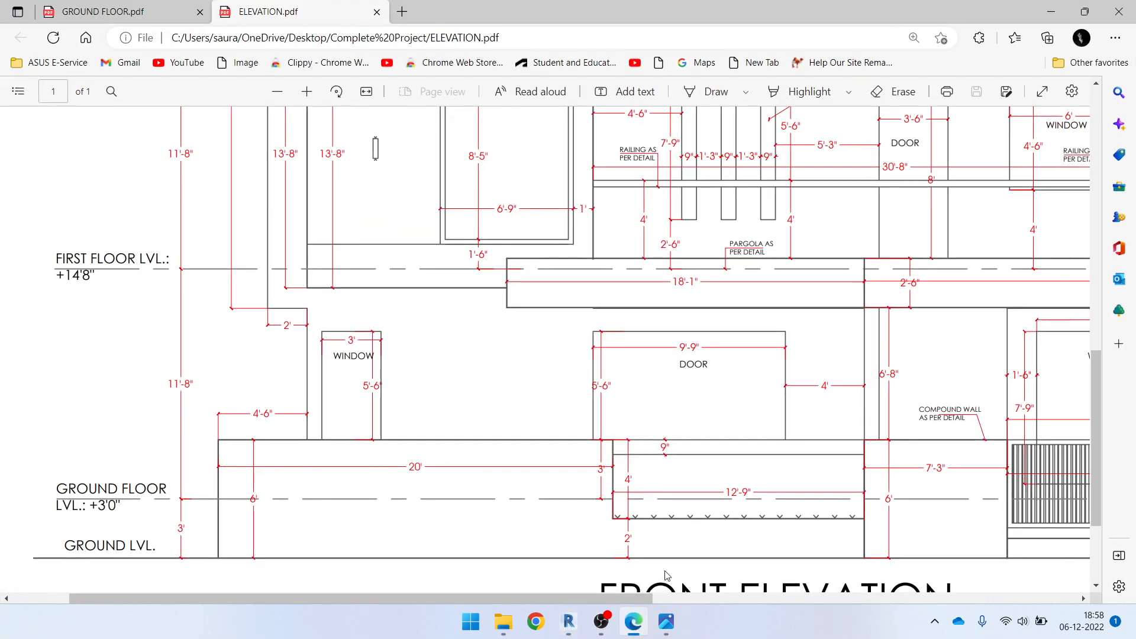
{"action": "left_click", "coordinate": [634, 621]}
{"action": "left_click_drag", "start_coordinate": [590, 251], "coordinate": [640, 253]}
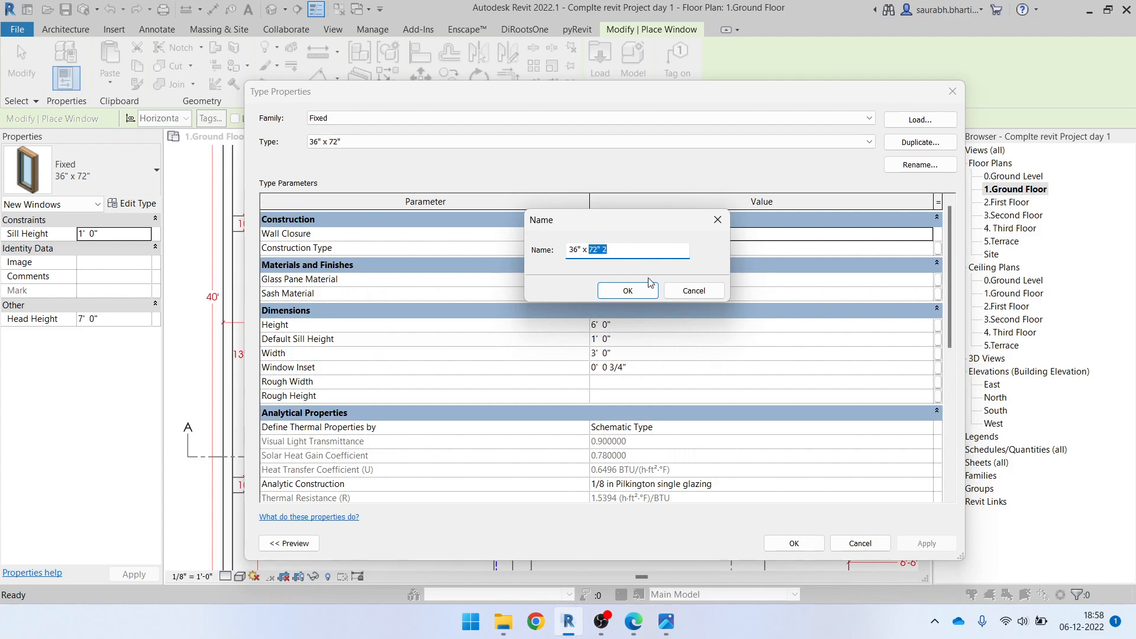
{"action": "type", "text": "66"}
{"action": "left_click", "coordinate": [651, 289]}
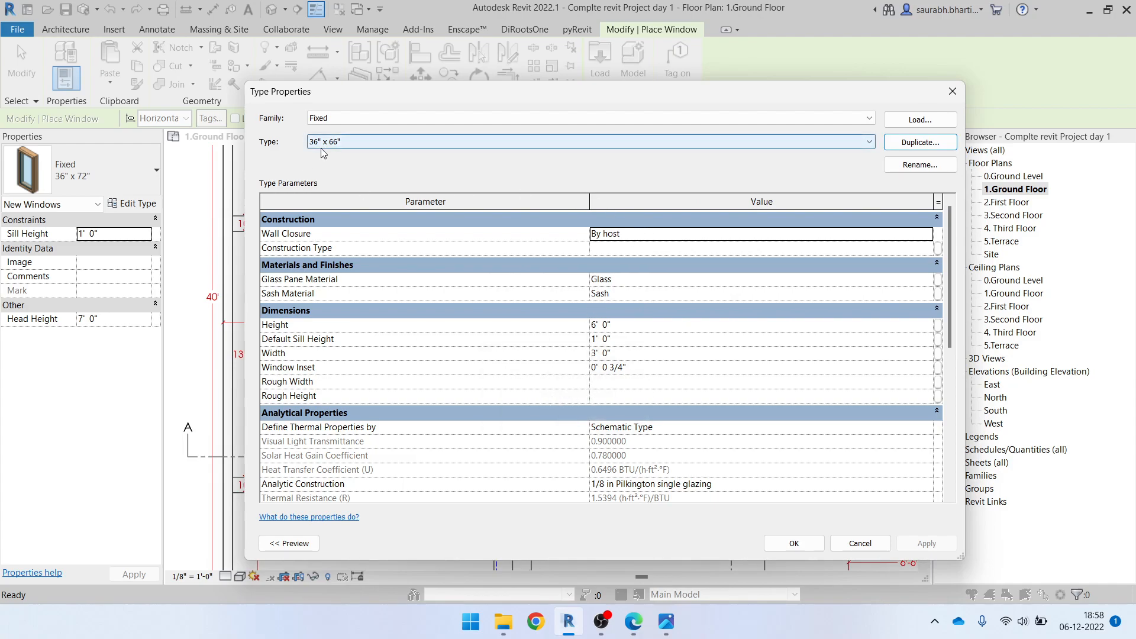
Set the height of the new 36" x 66" window type to 5' 6" and apply the type changes
{"action": "left_click", "coordinate": [638, 352]}
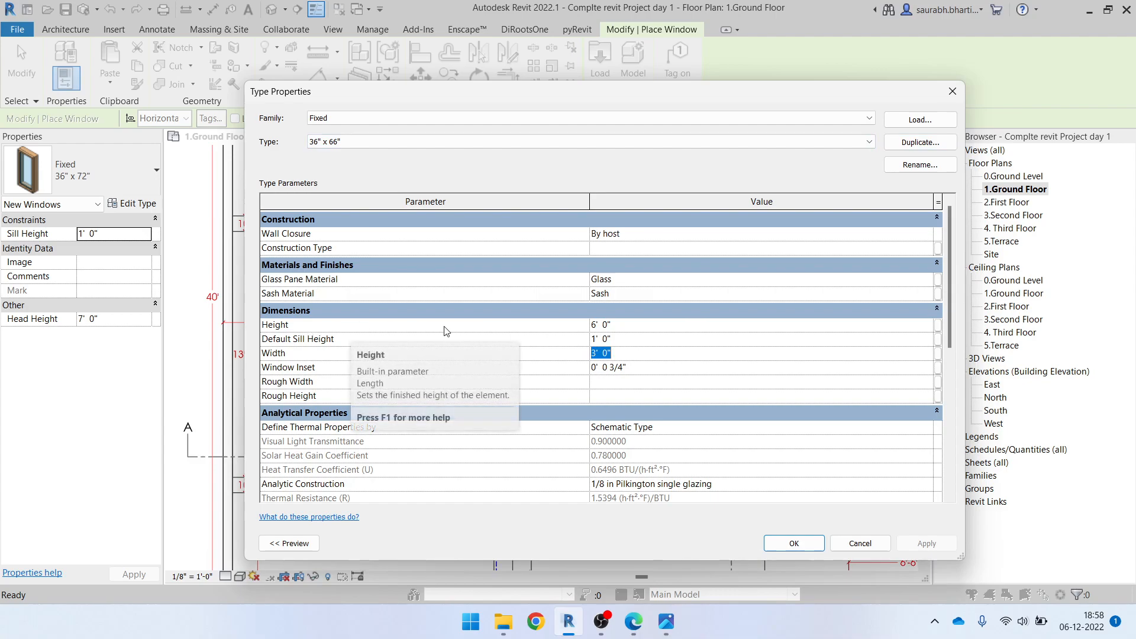
{"action": "left_click", "coordinate": [649, 330]}
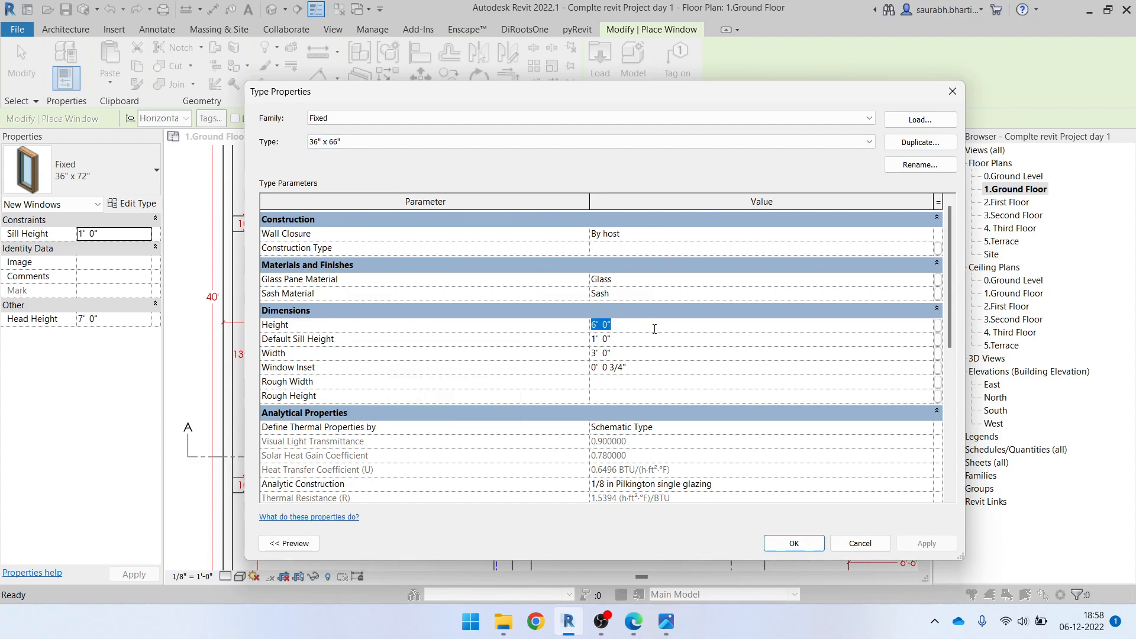
{"action": "type", "text": "5' 6\""}
{"action": "left_click", "coordinate": [646, 343]}
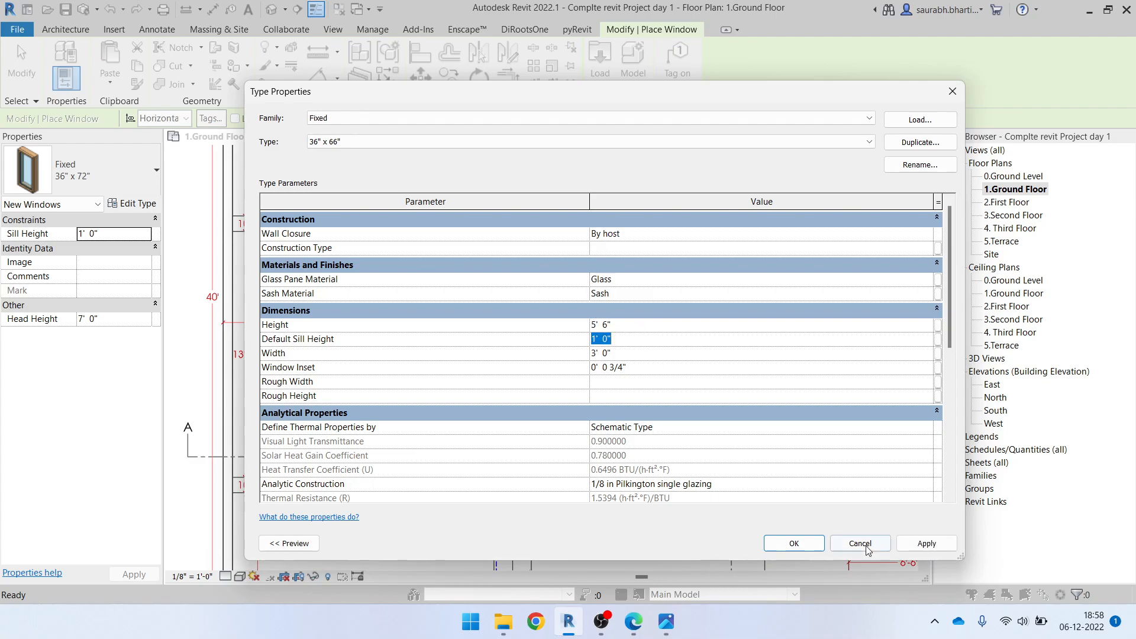
{"action": "left_click", "coordinate": [794, 543]}
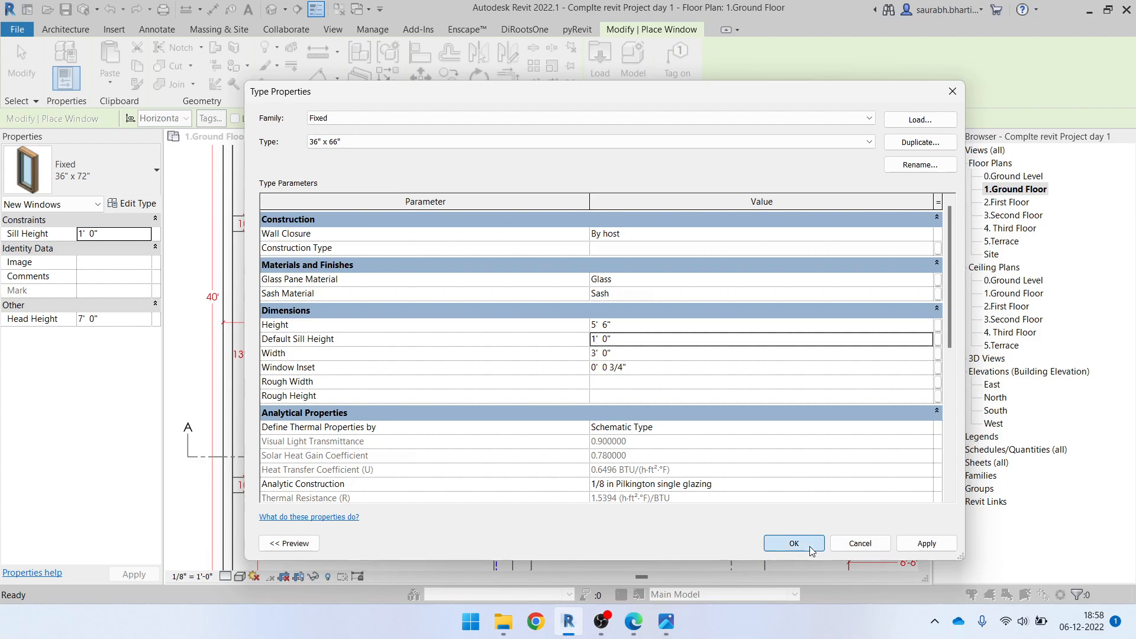
Place the 36" x 66" window in the kitchen's front wall at the W2 opening beside column C6
{"action": "scroll", "coordinate": [358, 489], "scroll_direction": "up", "scroll_amount": 3}
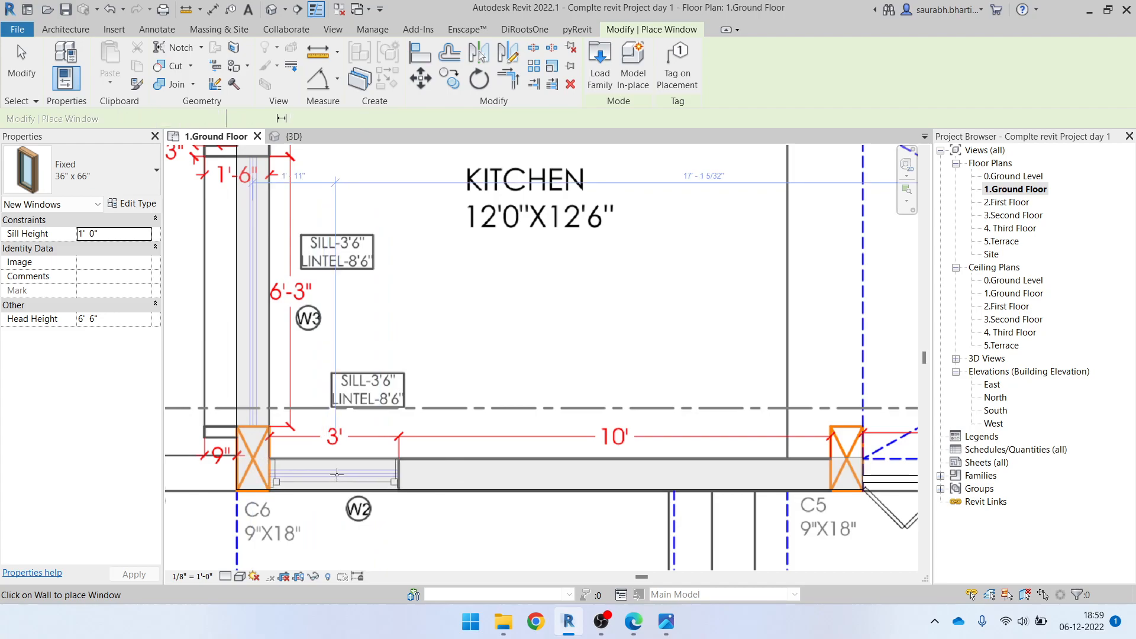
{"action": "left_click", "coordinate": [336, 475]}
{"action": "key", "text": "Escape"}
{"action": "scroll", "coordinate": [404, 444], "scroll_direction": "down", "scroll_amount": 2}
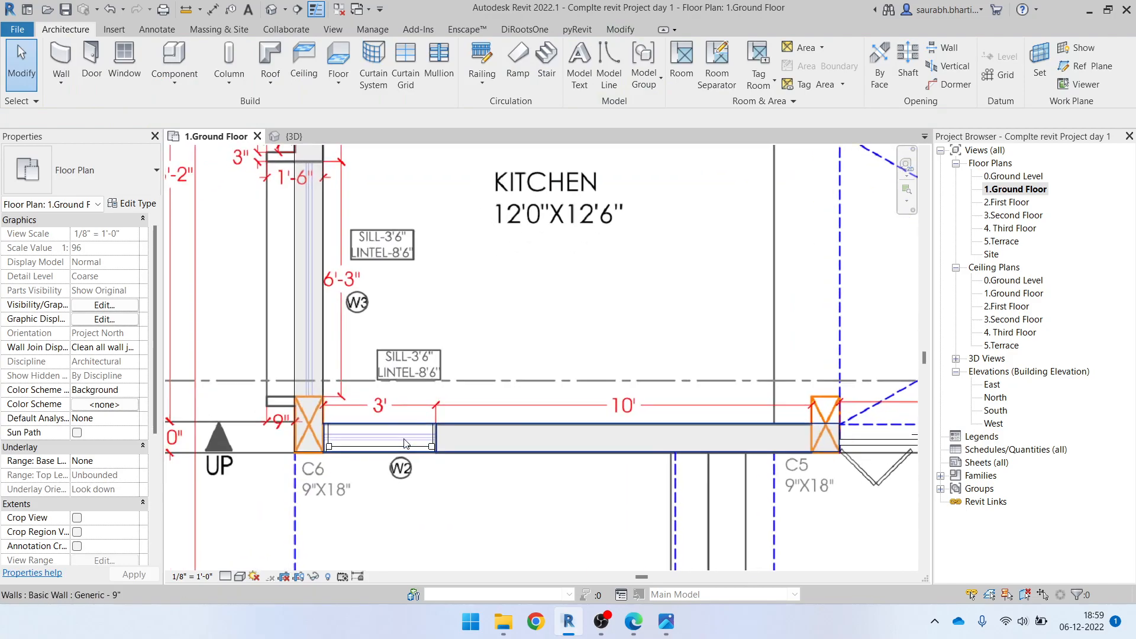
Switch to ELEVATION.pdf in Edge to check the corner window's height above the ground levels, and return to Revit
{"action": "mouse_move", "coordinate": [636, 627]}
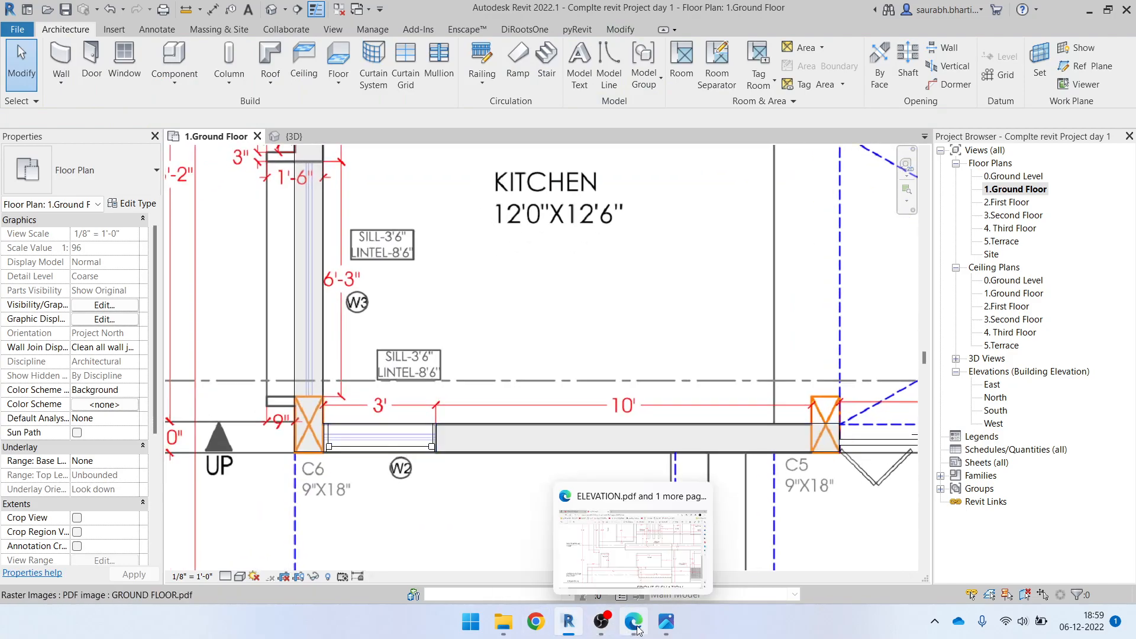
{"action": "left_click", "coordinate": [633, 539]}
{"action": "scroll", "coordinate": [367, 472], "scroll_direction": "down", "scroll_amount": 2}
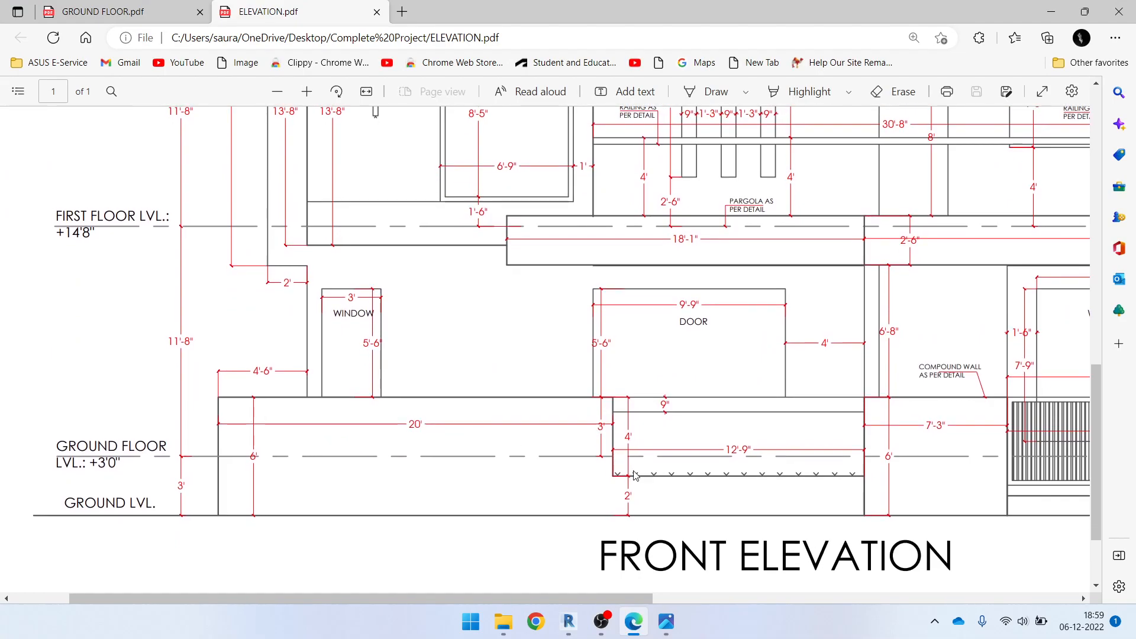
{"action": "scroll", "coordinate": [635, 475], "scroll_direction": "up", "scroll_amount": 1}
{"action": "mouse_move", "coordinate": [487, 598]}
{"action": "left_mouse_down"}
{"action": "mouse_move", "coordinate": [736, 597]}
{"action": "mouse_move", "coordinate": [660, 583]}
{"action": "mouse_move", "coordinate": [676, 586]}
{"action": "mouse_move", "coordinate": [462, 586]}
{"action": "left_mouse_up"}
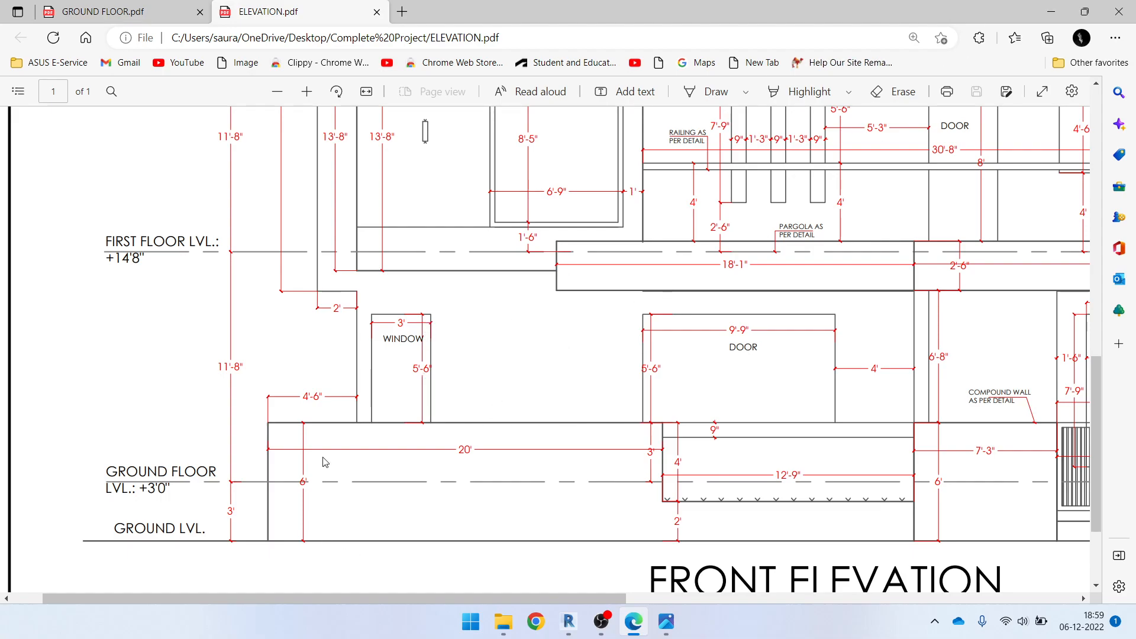
{"action": "left_click", "coordinate": [1051, 12]}
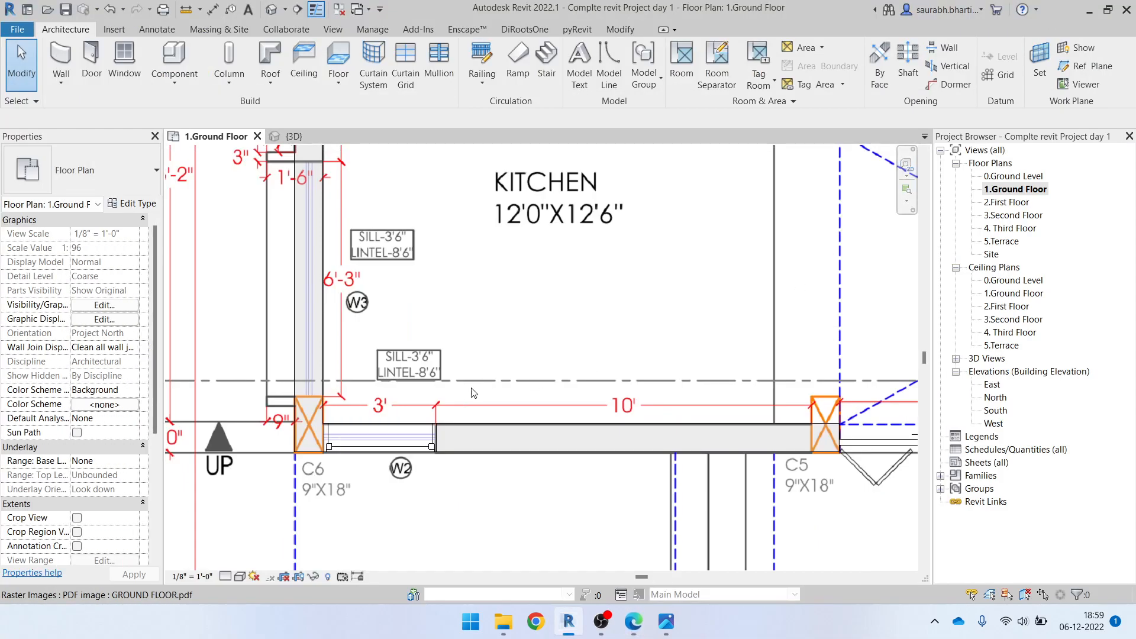
Open the 3D view, select the kitchen corner window and set its sill height to 6' 0"
{"action": "scroll", "coordinate": [475, 391], "scroll_direction": "down", "scroll_amount": 2}
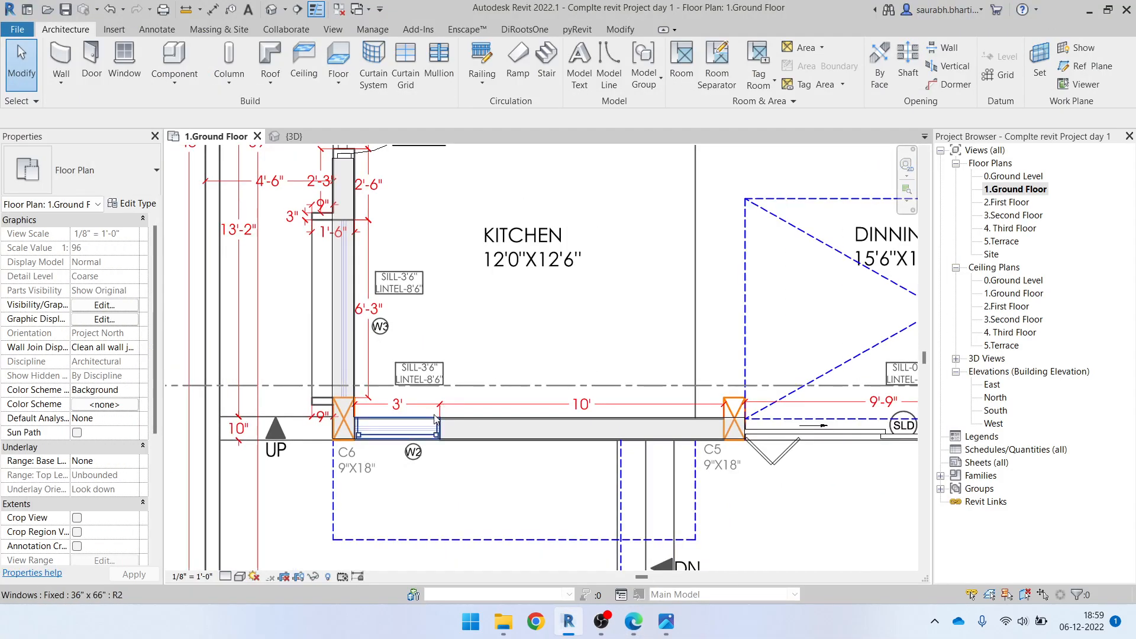
{"action": "left_click", "coordinate": [272, 16]}
{"action": "scroll", "coordinate": [542, 402], "scroll_direction": "up", "scroll_amount": 4}
{"action": "left_click", "coordinate": [541, 399]}
{"action": "middle_click_drag", "start_coordinate": [630, 529], "coordinate": [580, 499], "text": "shift"}
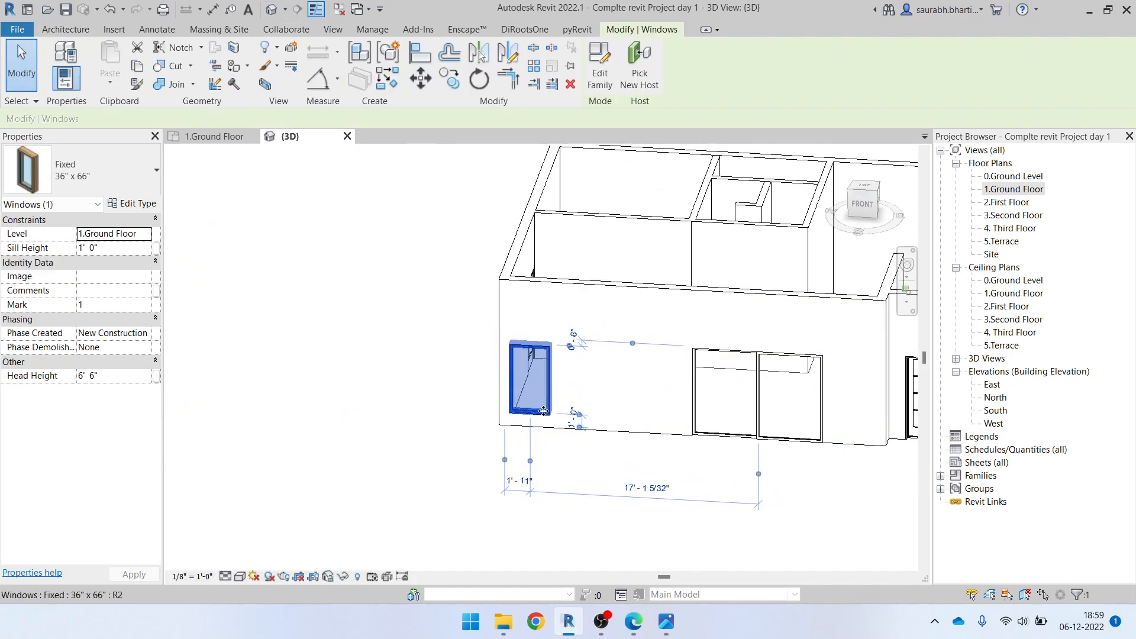
{"action": "left_click", "coordinate": [127, 251]}
{"action": "type", "text": "6"}
{"action": "key", "text": "Return"}
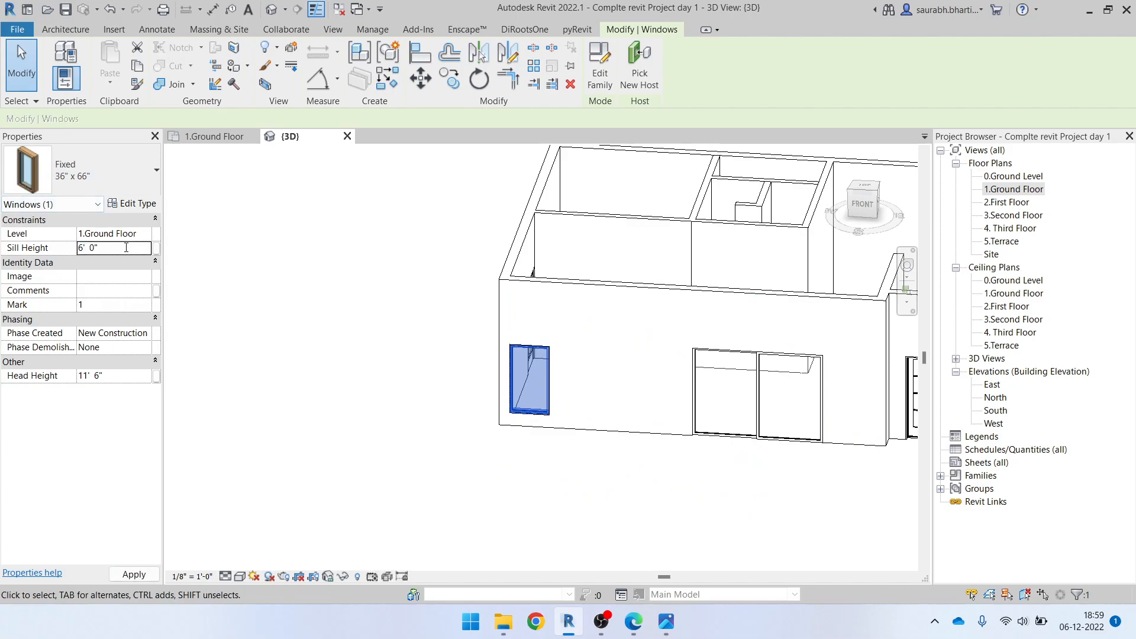
Inspect the kitchen window's height against the front wall, sliding door and levels from several angles in 3D
{"action": "middle_click_drag", "start_coordinate": [356, 476], "coordinate": [400, 417], "text": "shift"}
{"action": "left_click", "coordinate": [330, 366]}
{"action": "middle_click_drag", "start_coordinate": [476, 454], "coordinate": [442, 419], "text": "shift"}
{"action": "middle_click_drag", "start_coordinate": [718, 467], "coordinate": [545, 476]}
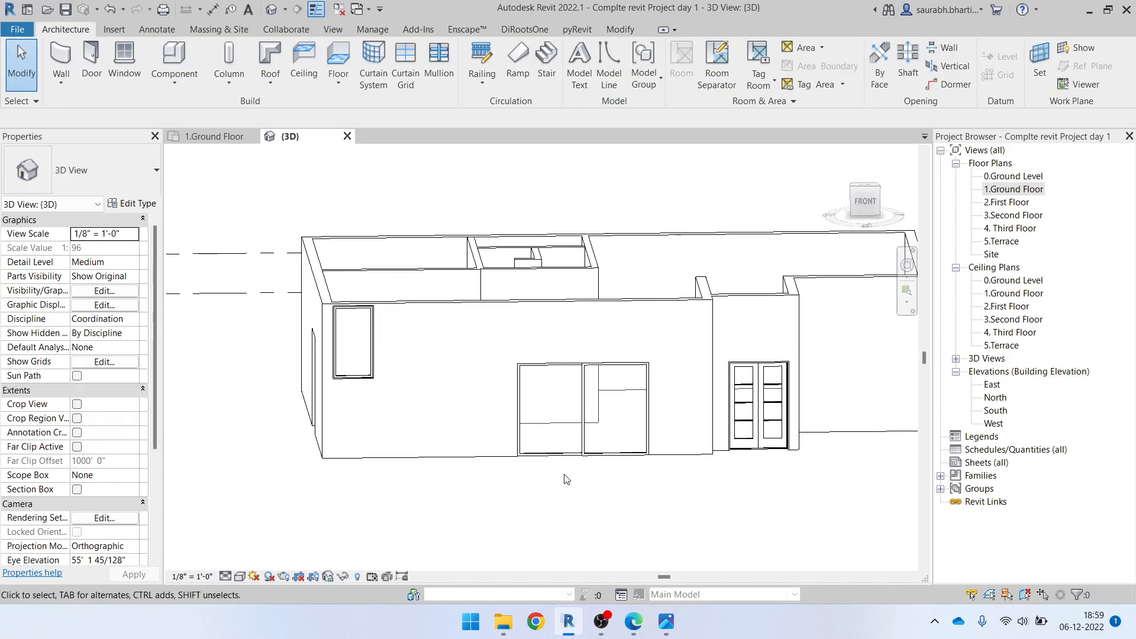
{"action": "scroll", "coordinate": [457, 427], "scroll_direction": "down", "scroll_amount": 2}
{"action": "left_click", "coordinate": [436, 441]}
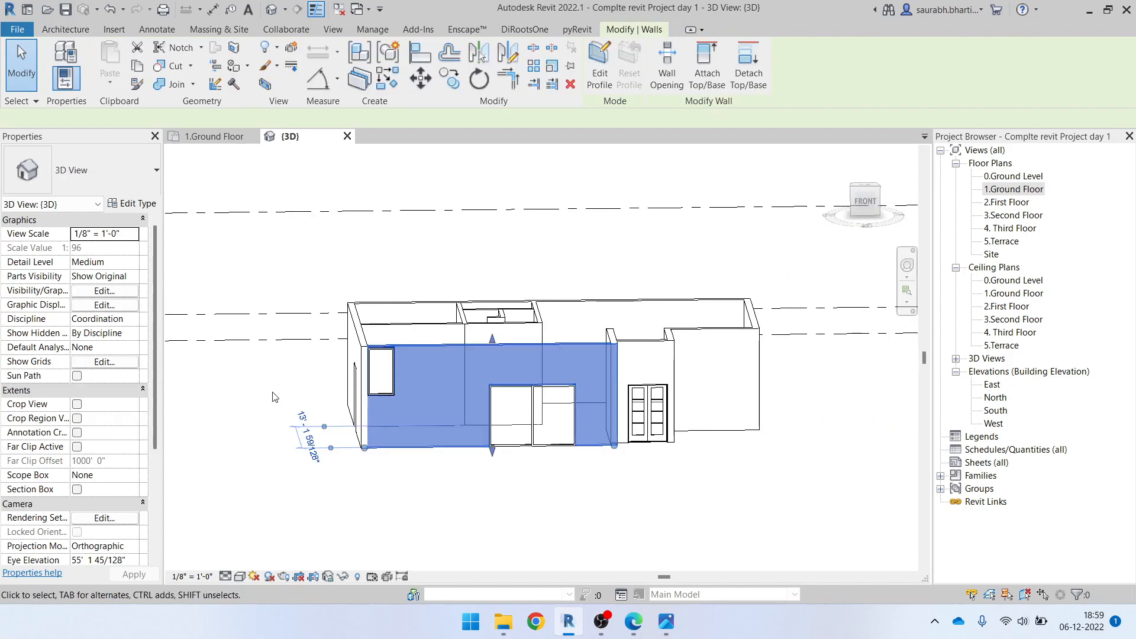
{"action": "key", "text": "Escape"}
{"action": "middle_click_drag", "start_coordinate": [356, 413], "coordinate": [719, 488], "text": "shift"}
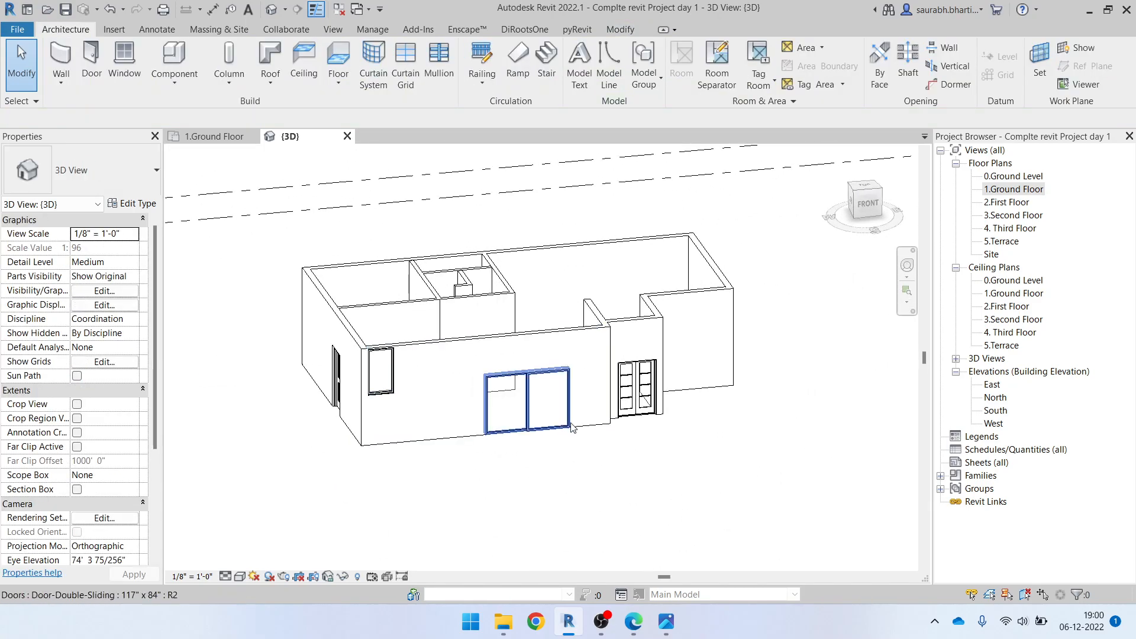
{"action": "scroll", "coordinate": [550, 426], "scroll_direction": "up", "scroll_amount": 3}
{"action": "scroll", "coordinate": [550, 426], "scroll_direction": "down", "scroll_amount": 2}
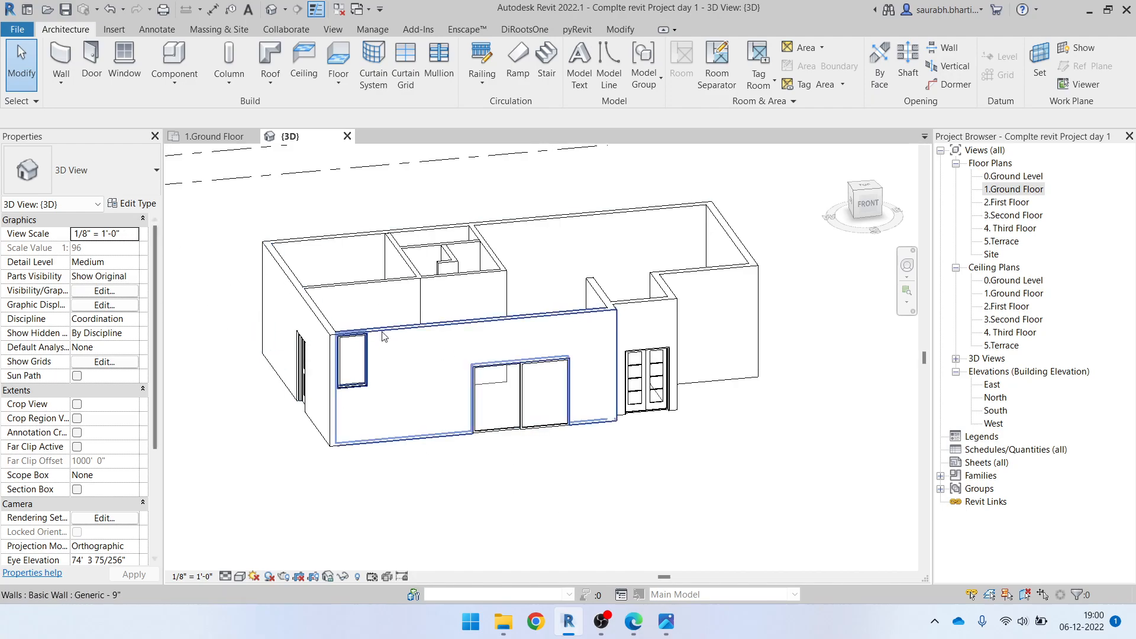
{"action": "middle_click_drag", "start_coordinate": [413, 422], "coordinate": [426, 387], "text": "shift"}
{"action": "scroll", "coordinate": [460, 438], "scroll_direction": "down", "scroll_amount": 2}
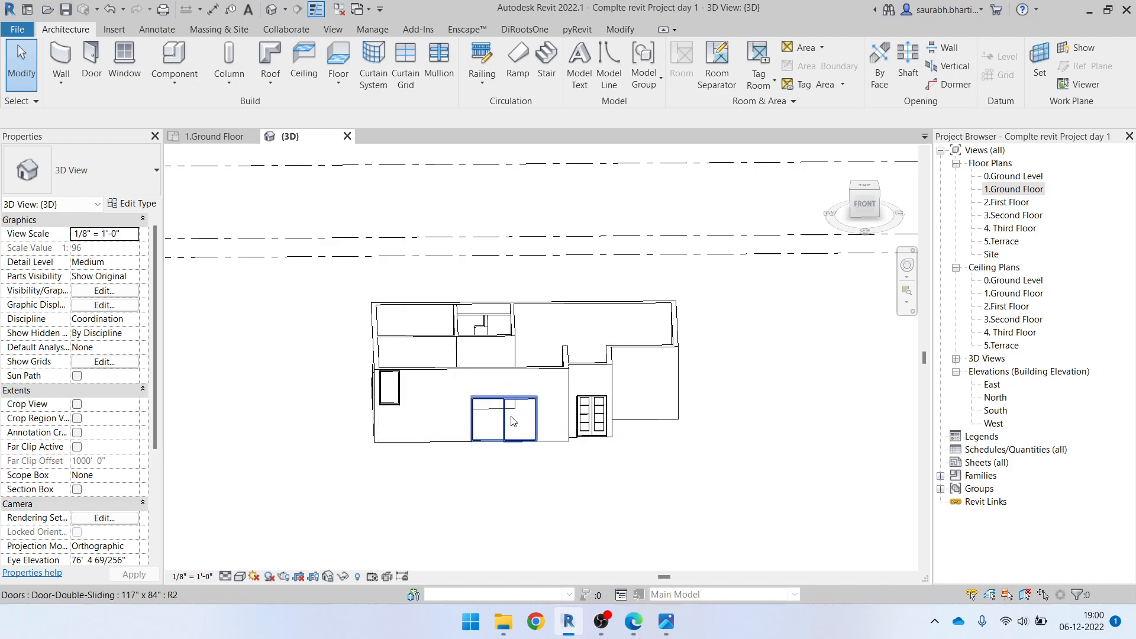
{"action": "middle_click_drag", "start_coordinate": [515, 432], "coordinate": [793, 238], "text": "shift"}
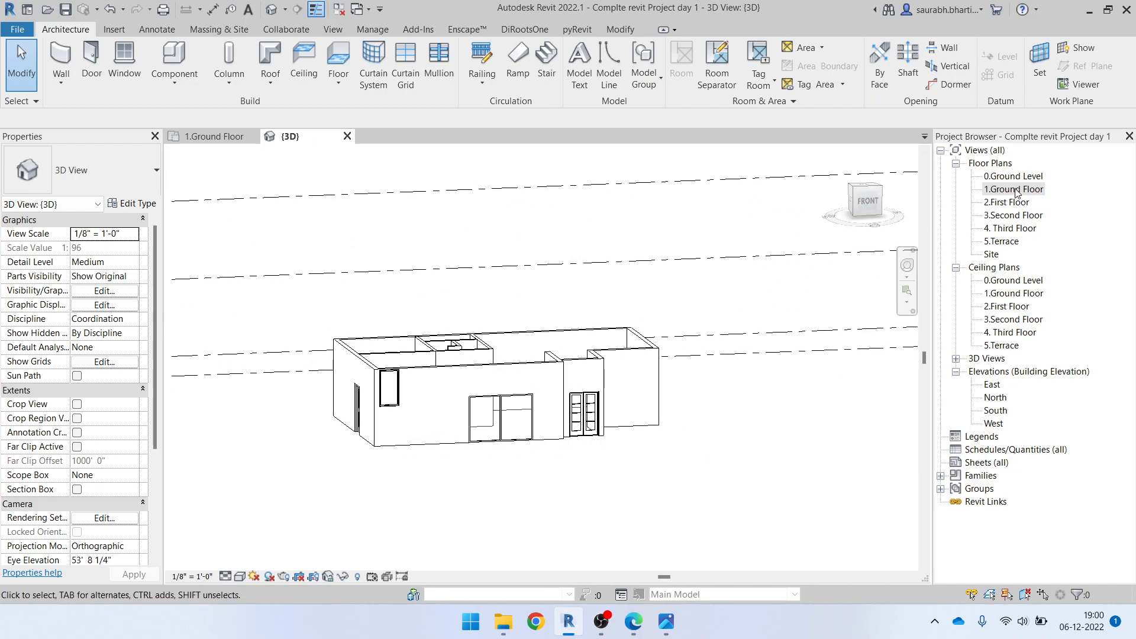
Select the whole building, filter the selection to walls only, and check their base and top constraints before deselecting
{"action": "scroll", "coordinate": [542, 371], "scroll_direction": "down", "scroll_amount": 2}
{"action": "left_click_drag", "start_coordinate": [377, 286], "coordinate": [567, 438]}
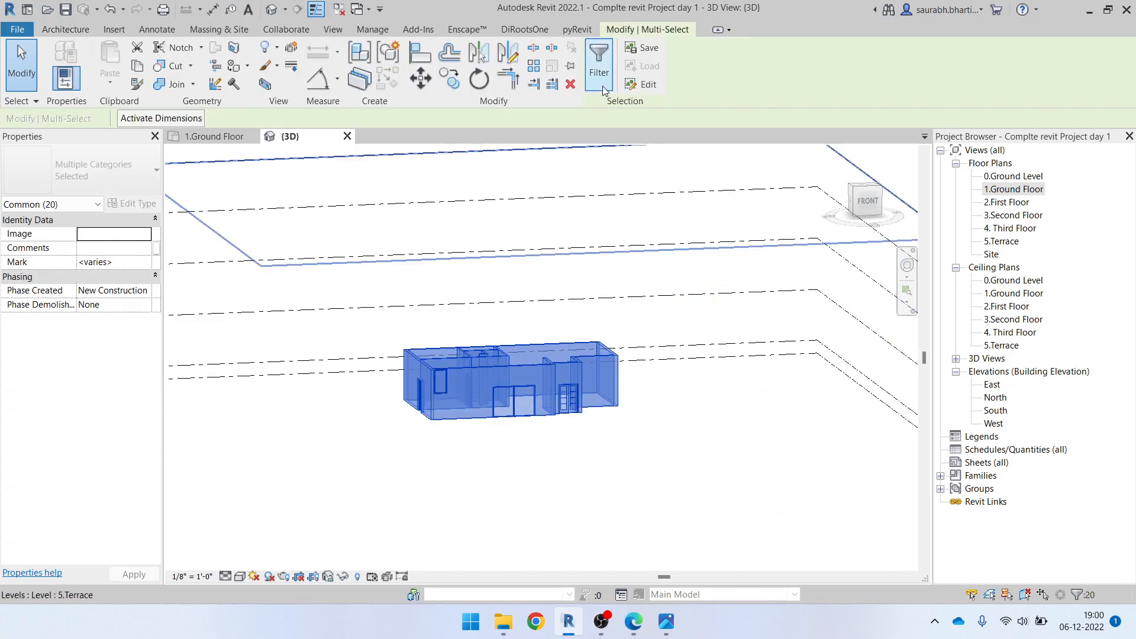
{"action": "left_click", "coordinate": [599, 62]}
{"action": "left_click", "coordinate": [744, 218]}
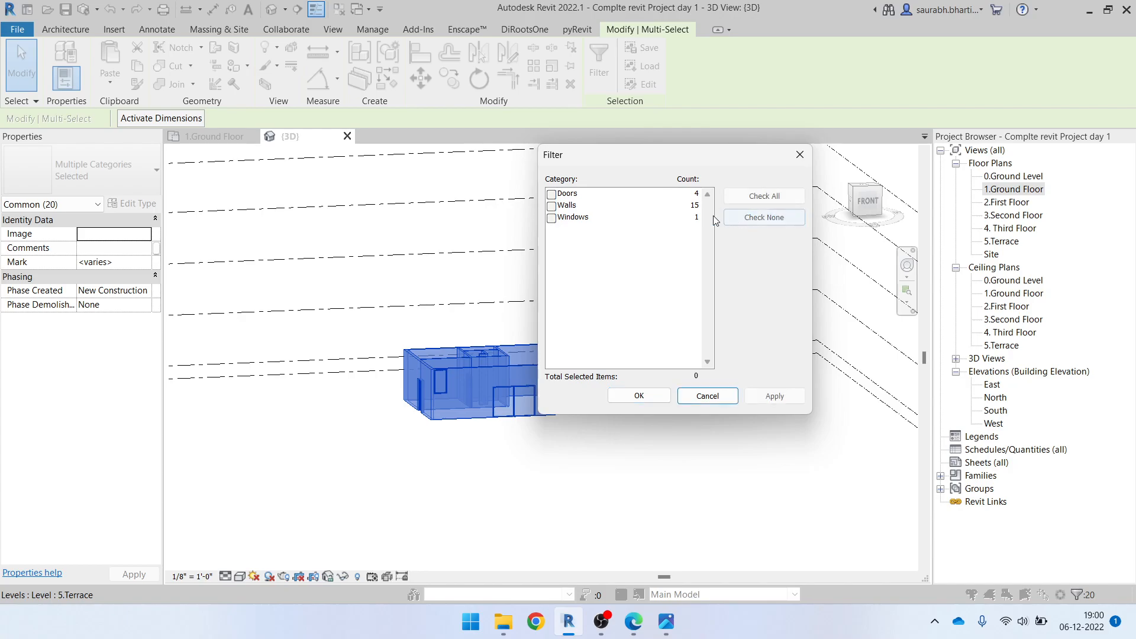
{"action": "left_click", "coordinate": [552, 206]}
{"action": "left_click", "coordinate": [633, 395]}
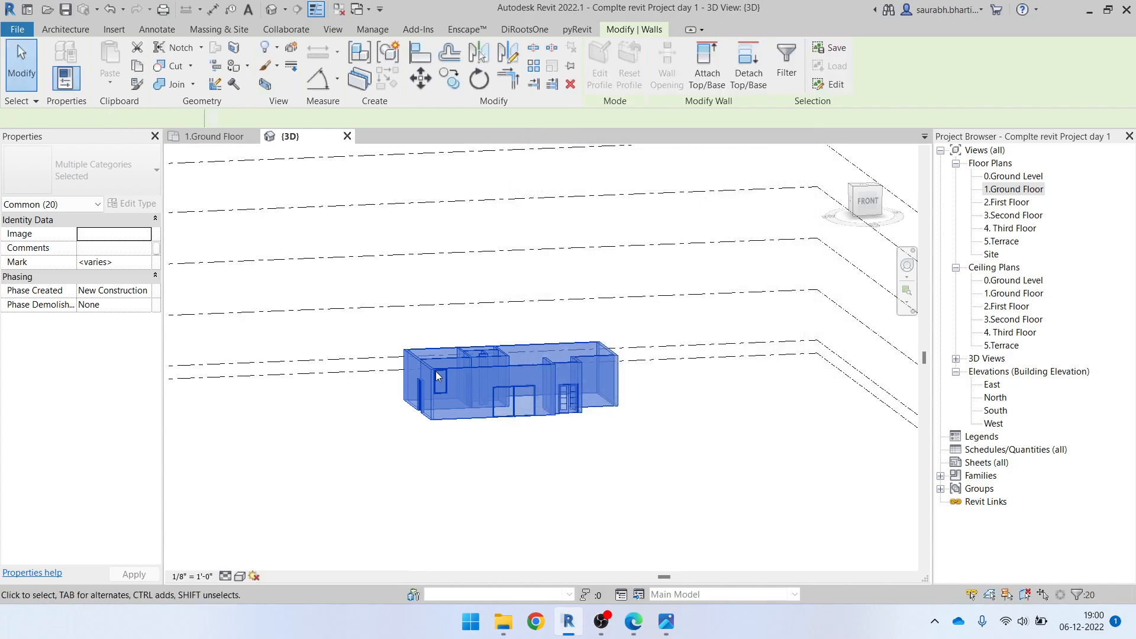
{"action": "left_click", "coordinate": [136, 248]}
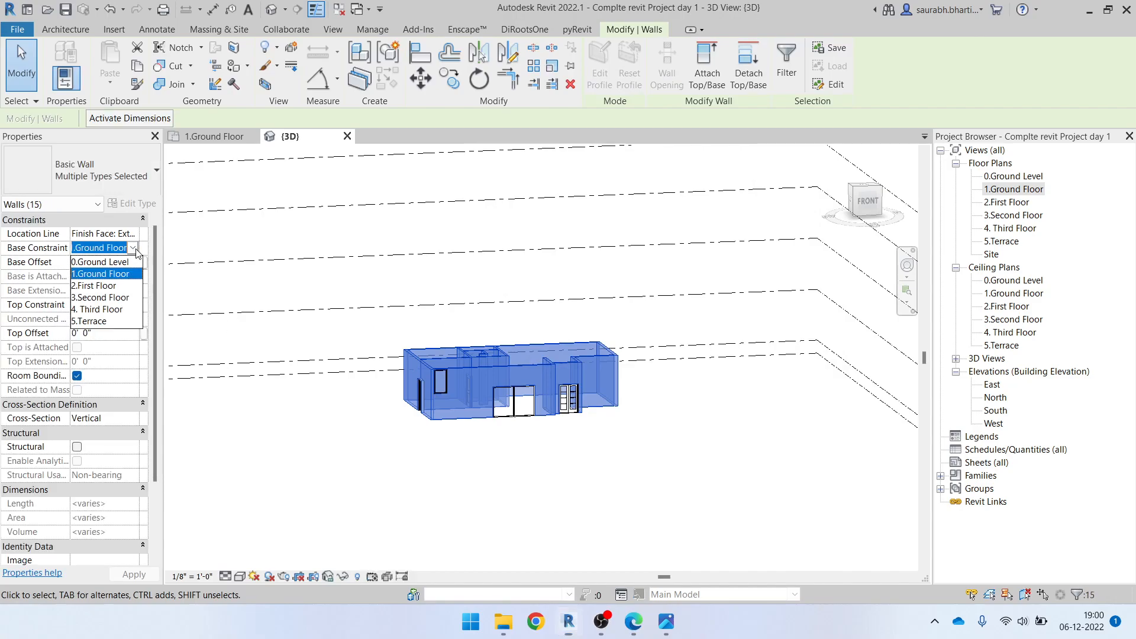
{"action": "left_click", "coordinate": [136, 251]}
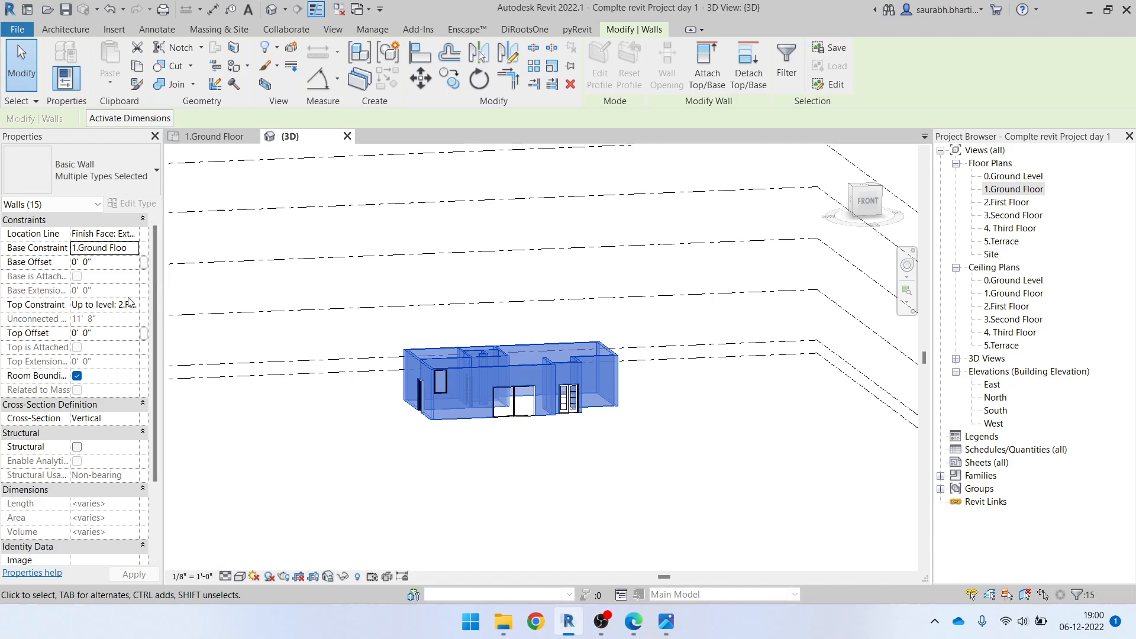
{"action": "key", "text": "Escape"}
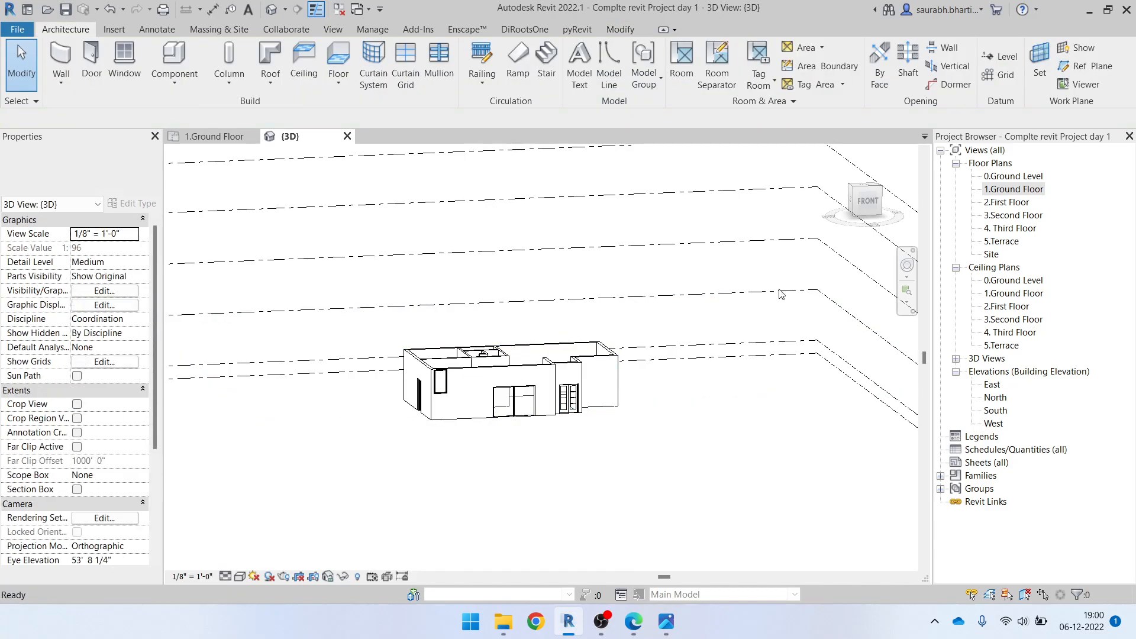
Turn the 3D view to the front and examine the kitchen corner window's height against the door and level lines
{"action": "left_click", "coordinate": [856, 214]}
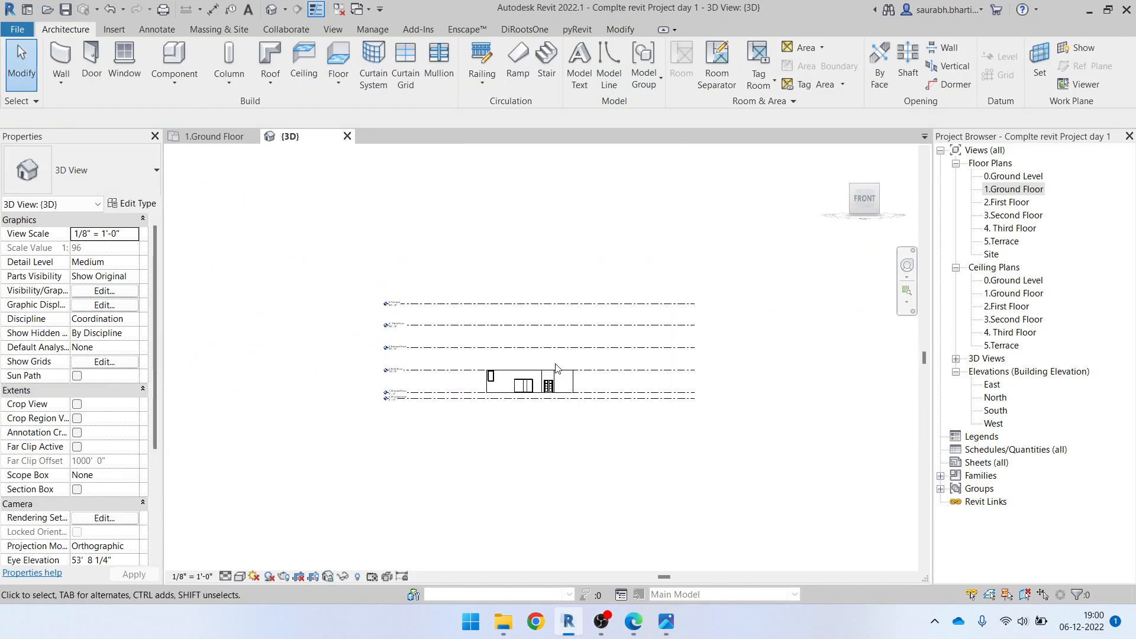
{"action": "scroll", "coordinate": [473, 477], "scroll_direction": "up", "scroll_amount": 4}
{"action": "left_click", "coordinate": [422, 403]}
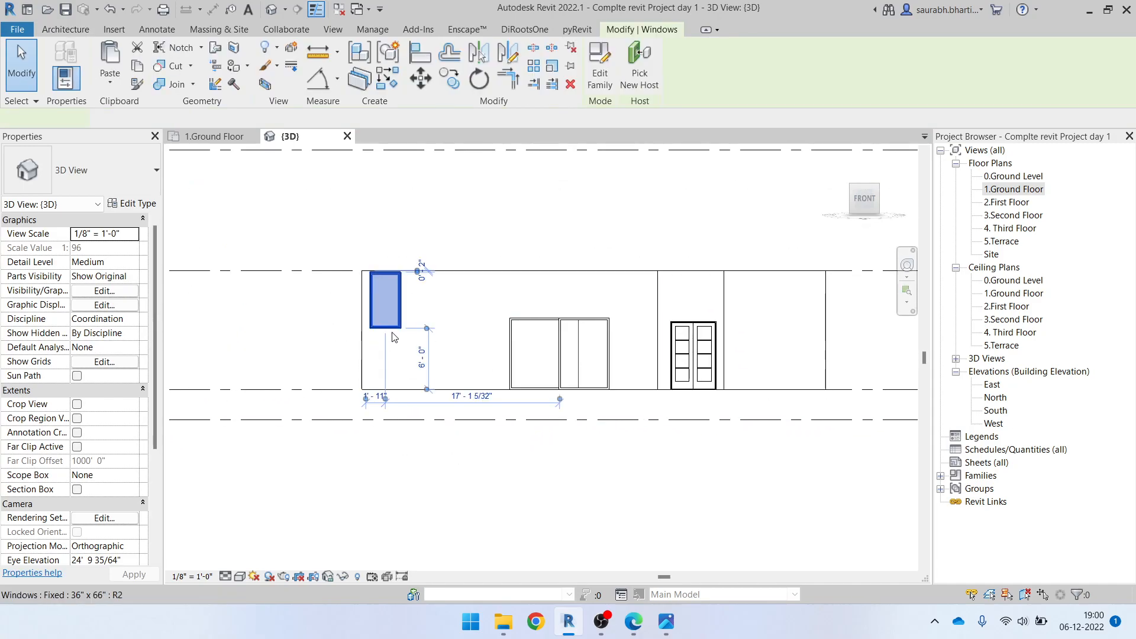
{"action": "scroll", "coordinate": [497, 406], "scroll_direction": "down", "scroll_amount": 2}
{"action": "scroll", "coordinate": [382, 388], "scroll_direction": "up", "scroll_amount": 2}
{"action": "left_click", "coordinate": [386, 445]}
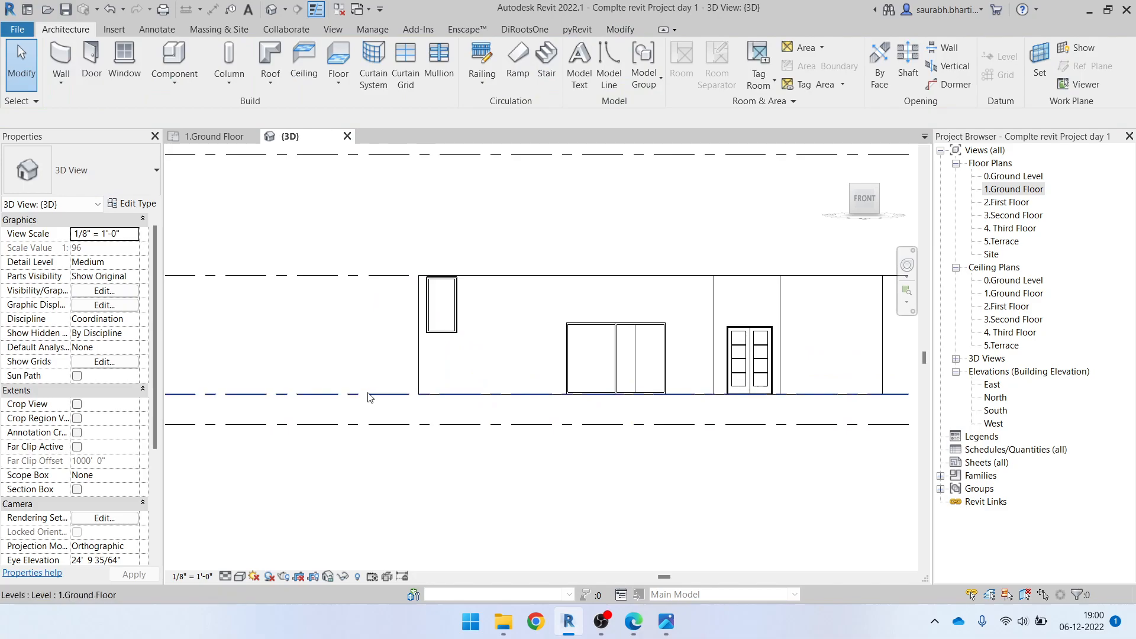
{"action": "scroll", "coordinate": [370, 415], "scroll_direction": "down", "scroll_amount": 4}
{"action": "scroll", "coordinate": [512, 411], "scroll_direction": "up", "scroll_amount": 2}
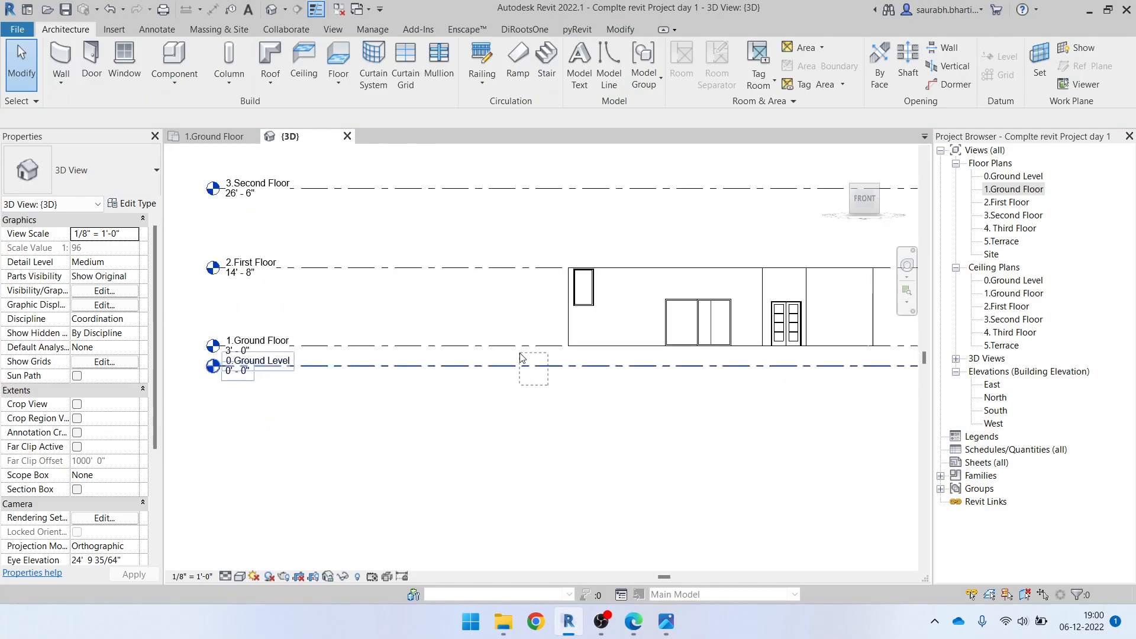
Set the kitchen corner window's sill height to 3' 0" and check its position on the front wall
{"action": "left_click", "coordinate": [576, 280]}
{"action": "left_click", "coordinate": [121, 247]}
{"action": "type", "text": "3' 0\""}
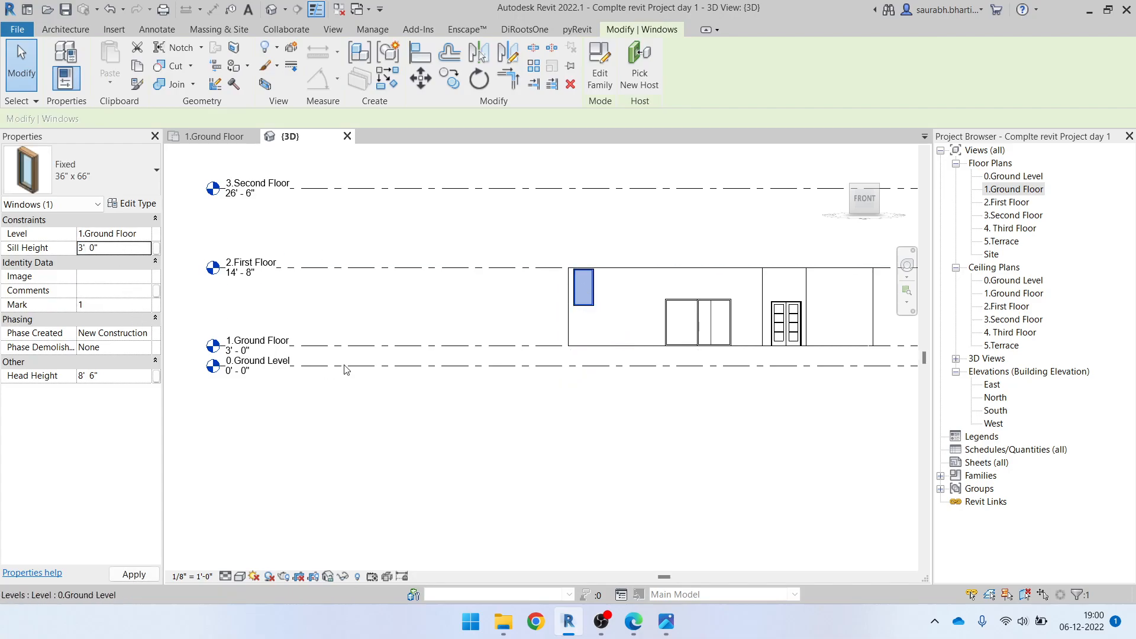
{"action": "left_click", "coordinate": [449, 388]}
{"action": "scroll", "coordinate": [330, 361], "scroll_direction": "up", "scroll_amount": 2}
{"action": "scroll", "coordinate": [330, 361], "scroll_direction": "down", "scroll_amount": 2}
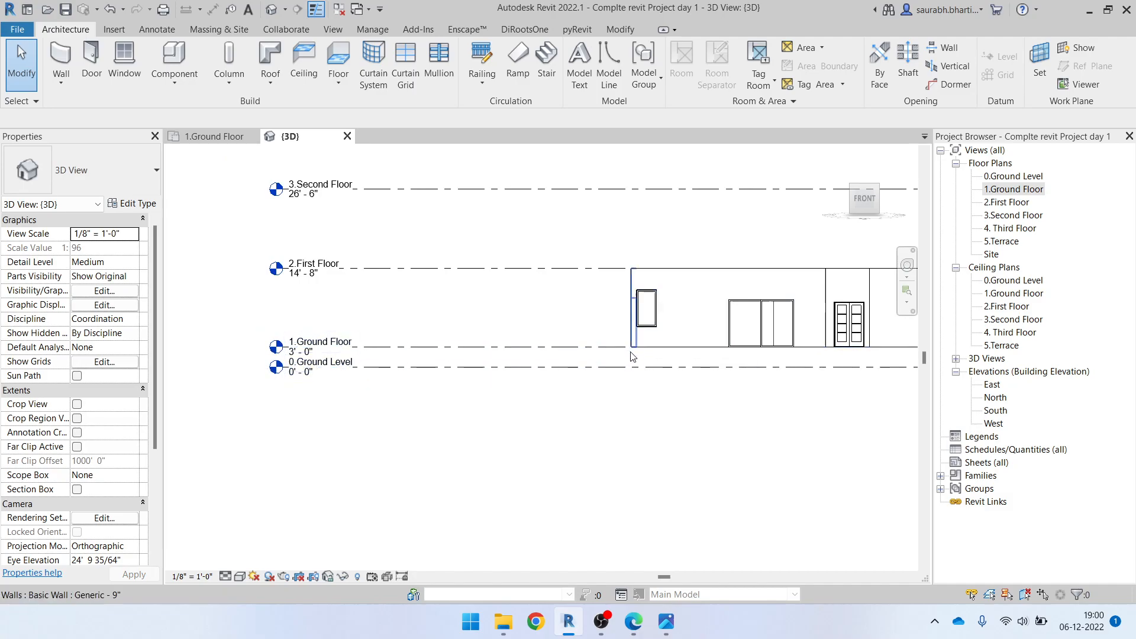
{"action": "middle_click_drag", "start_coordinate": [666, 309], "coordinate": [519, 373]}
{"action": "scroll", "coordinate": [520, 373], "scroll_direction": "up", "scroll_amount": 2}
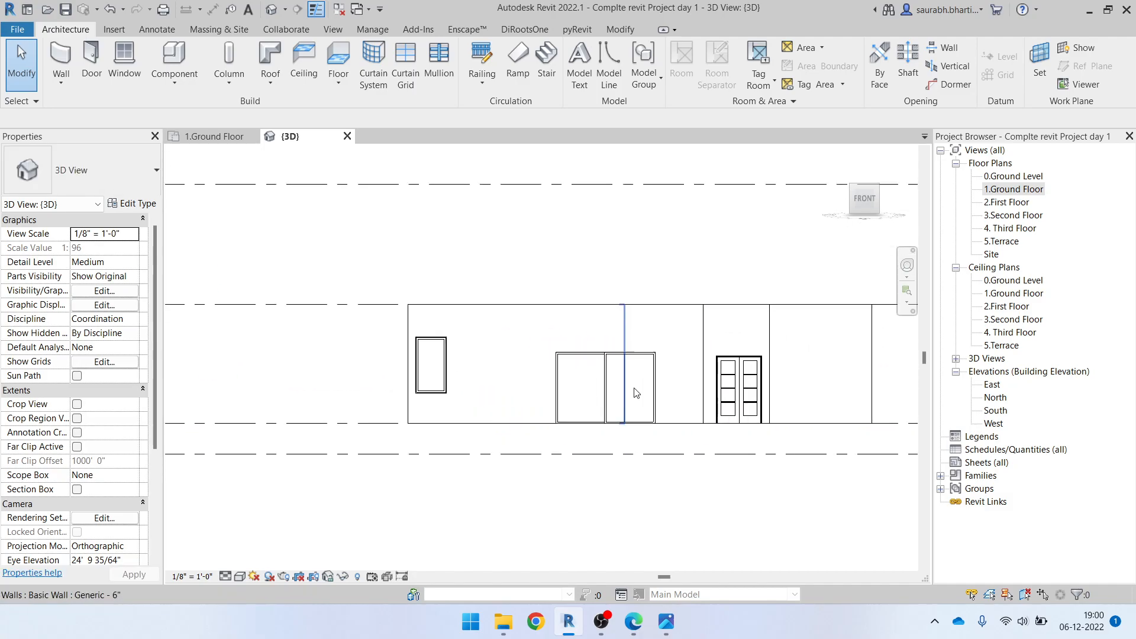
Switch to ELEVATION.pdf in Edge to compare the front window and door heights, and return to Revit
{"action": "scroll", "coordinate": [406, 459], "scroll_direction": "down", "scroll_amount": 2}
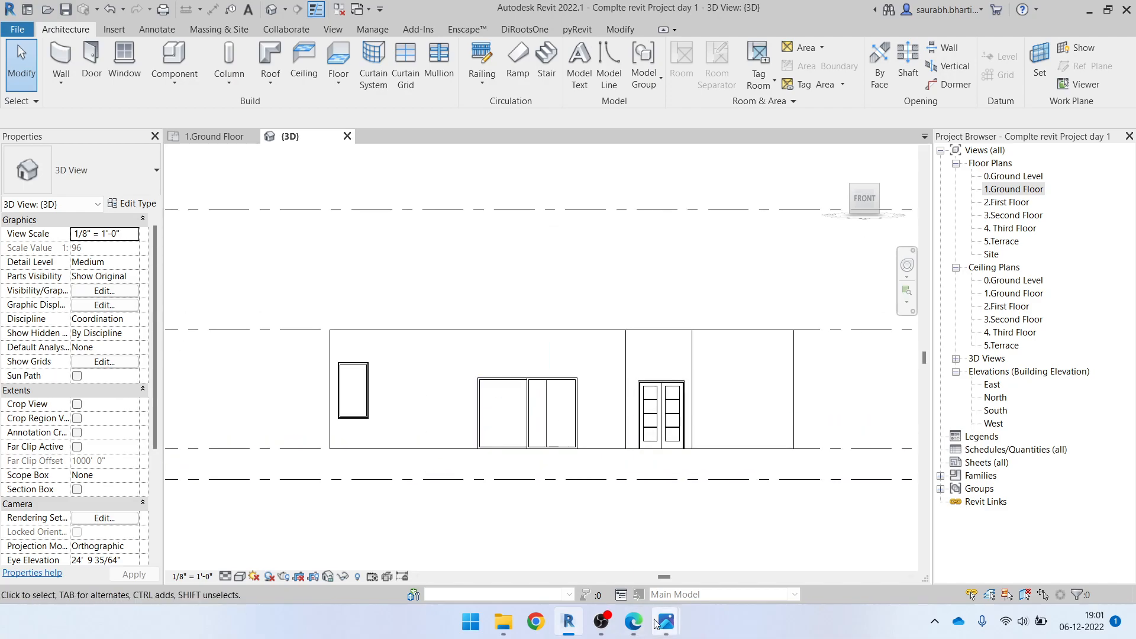
{"action": "left_click", "coordinate": [647, 628]}
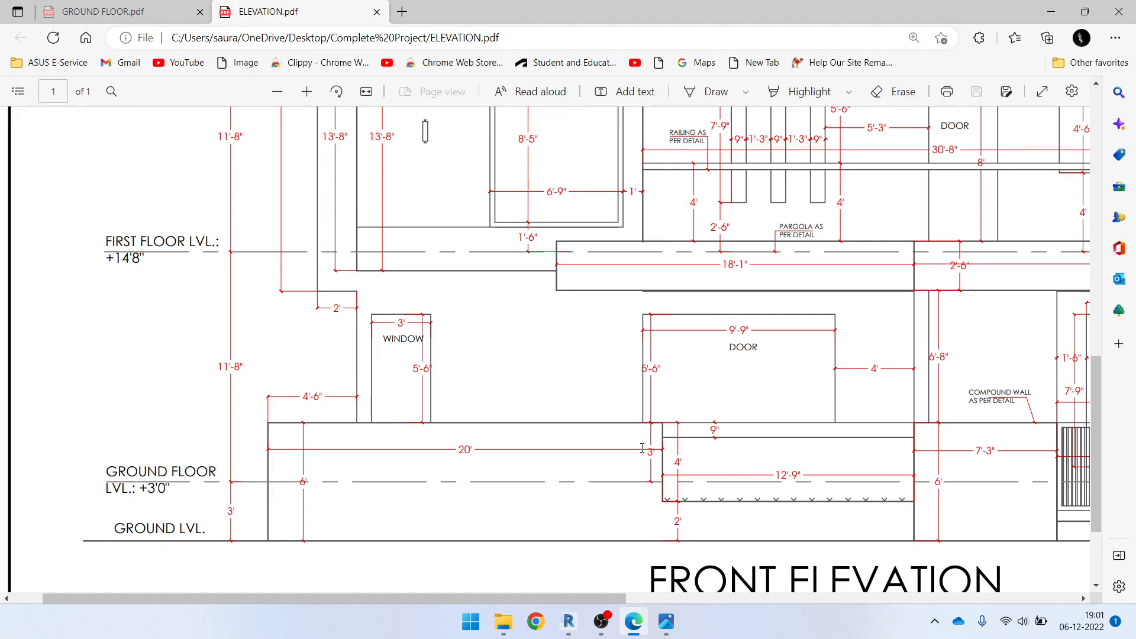
{"action": "left_click", "coordinate": [1051, 12]}
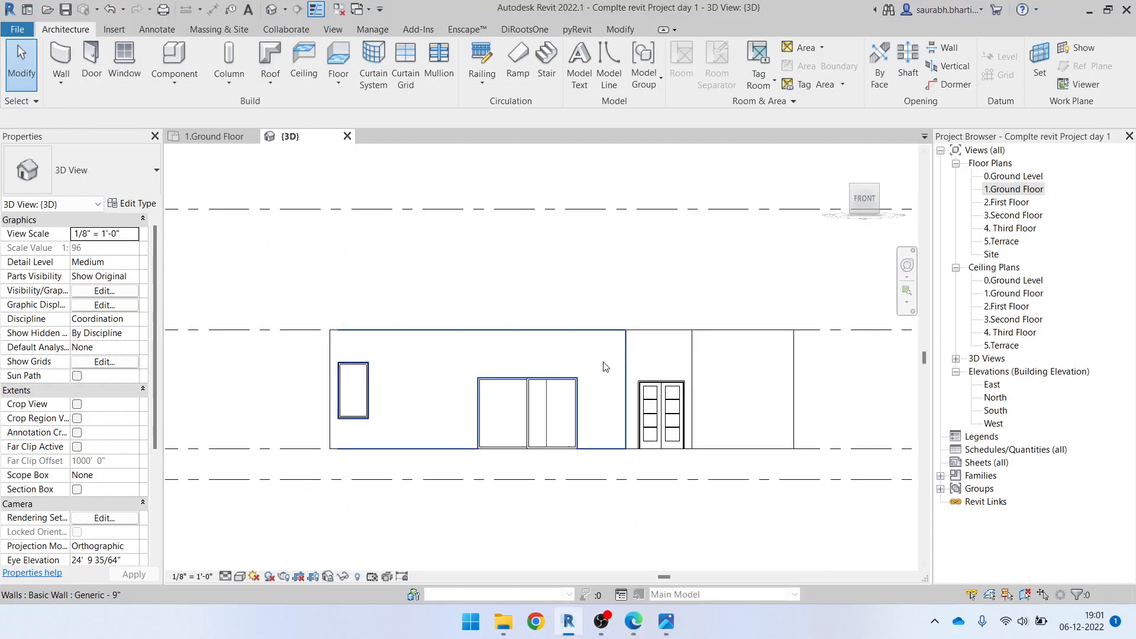
{"action": "scroll", "coordinate": [355, 364], "scroll_direction": "up", "scroll_amount": 3}
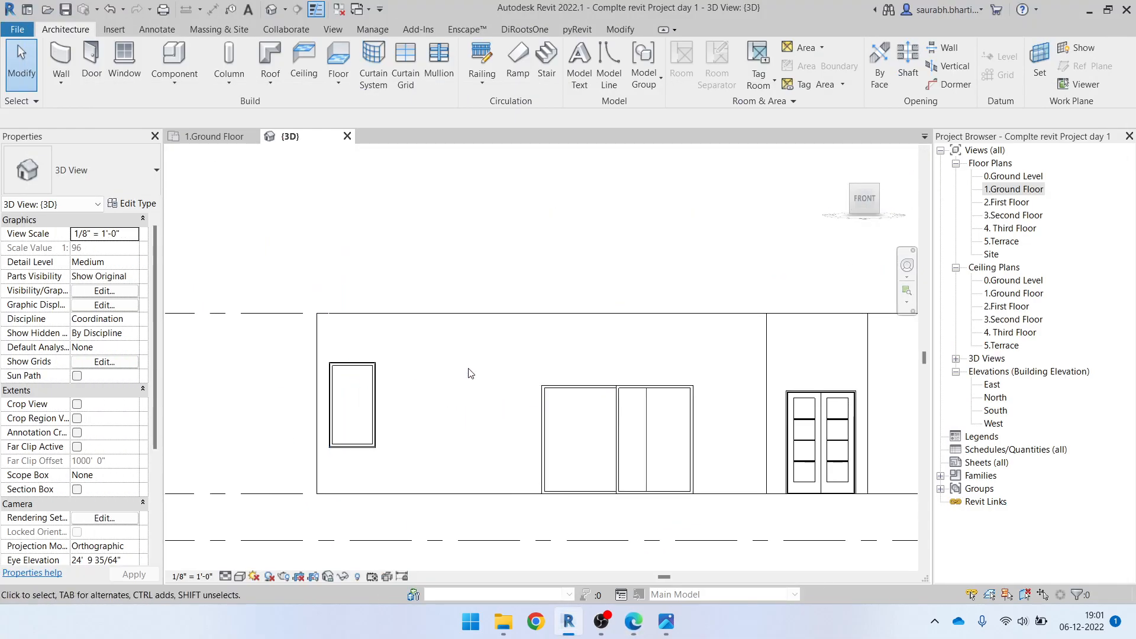
{"action": "key", "text": "a"}
{"action": "key", "text": "l"}
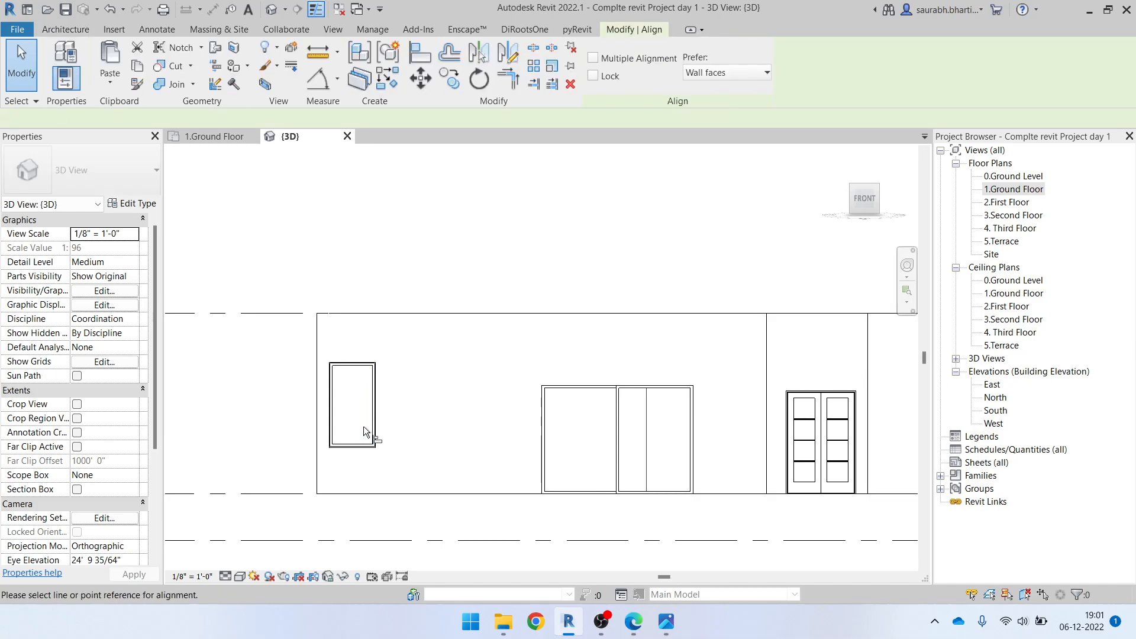
{"action": "scroll", "coordinate": [349, 391], "scroll_direction": "up", "scroll_amount": 2}
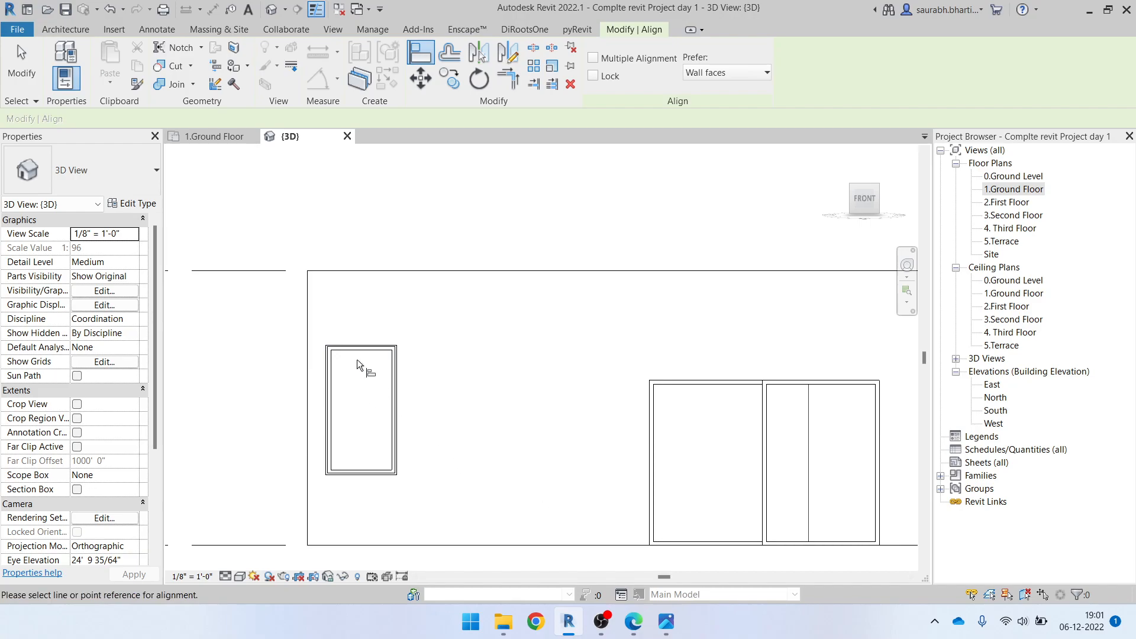
{"action": "scroll", "coordinate": [368, 355], "scroll_direction": "up", "scroll_amount": 3}
{"action": "scroll", "coordinate": [371, 348], "scroll_direction": "up", "scroll_amount": 3}
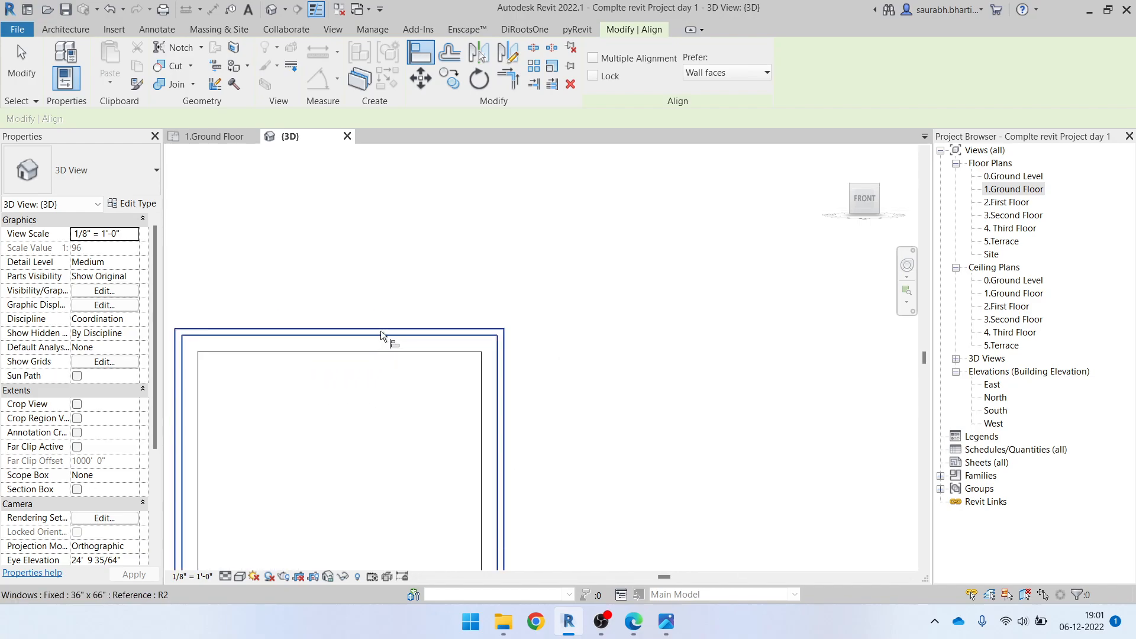
{"action": "scroll", "coordinate": [385, 332], "scroll_direction": "down", "scroll_amount": 3}
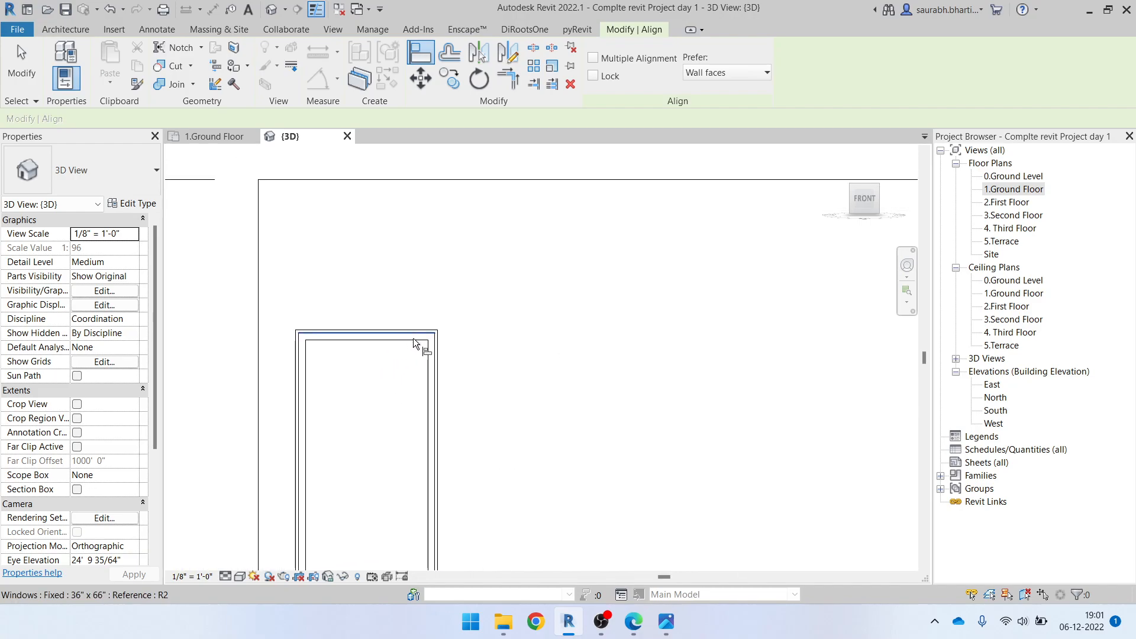
{"action": "left_click", "coordinate": [958, 516]}
{"action": "scroll", "coordinate": [395, 342], "scroll_direction": "down", "scroll_amount": 2}
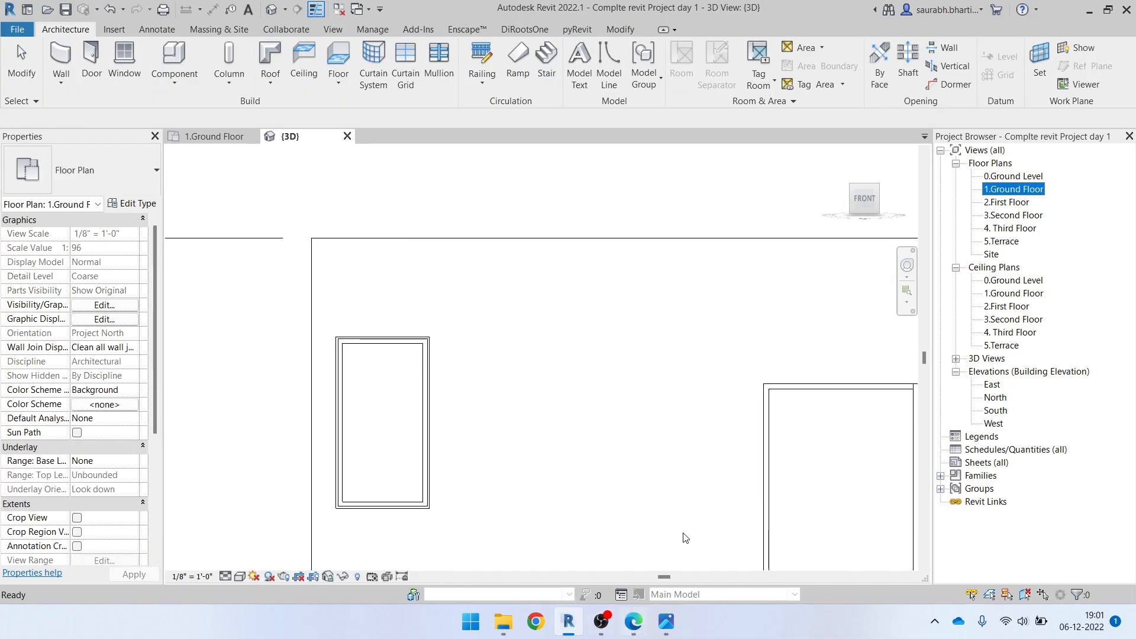
{"action": "left_click", "coordinate": [570, 622]}
{"action": "left_click", "coordinate": [602, 623]}
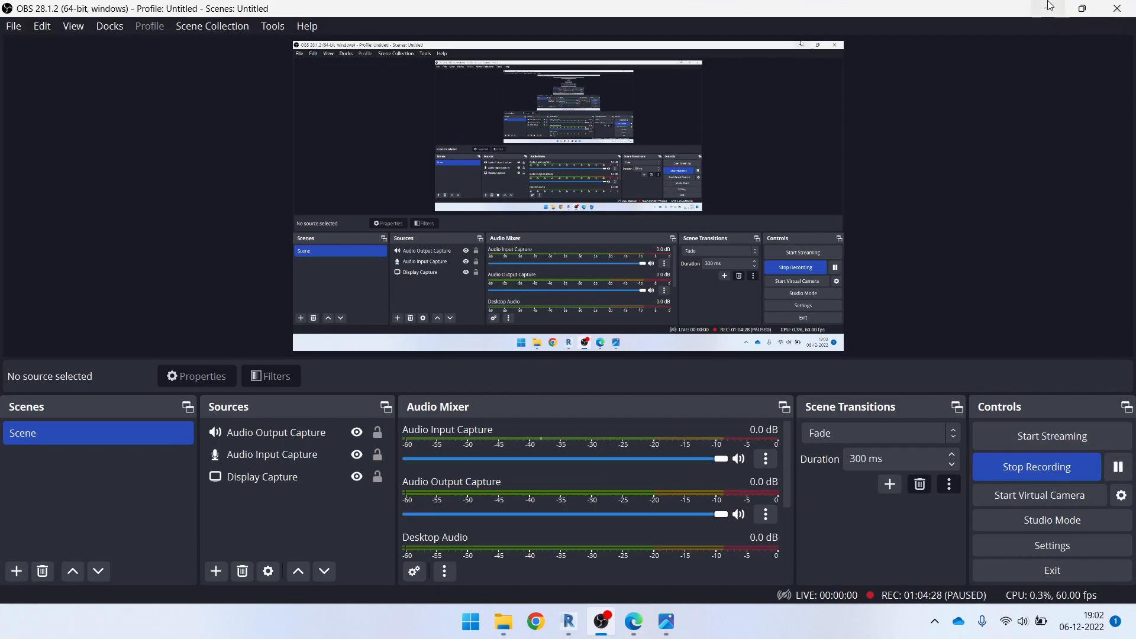
{"action": "left_click", "coordinate": [1048, 9]}
{"action": "left_click", "coordinate": [570, 622]}
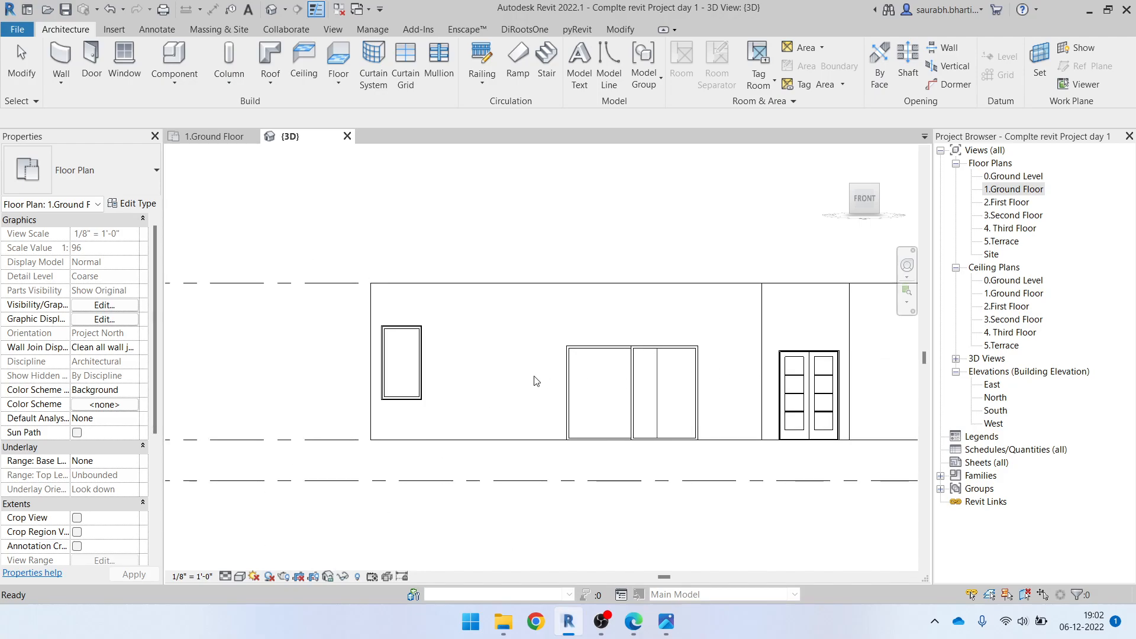
{"action": "scroll", "coordinate": [577, 365], "scroll_direction": "down", "scroll_amount": 3}
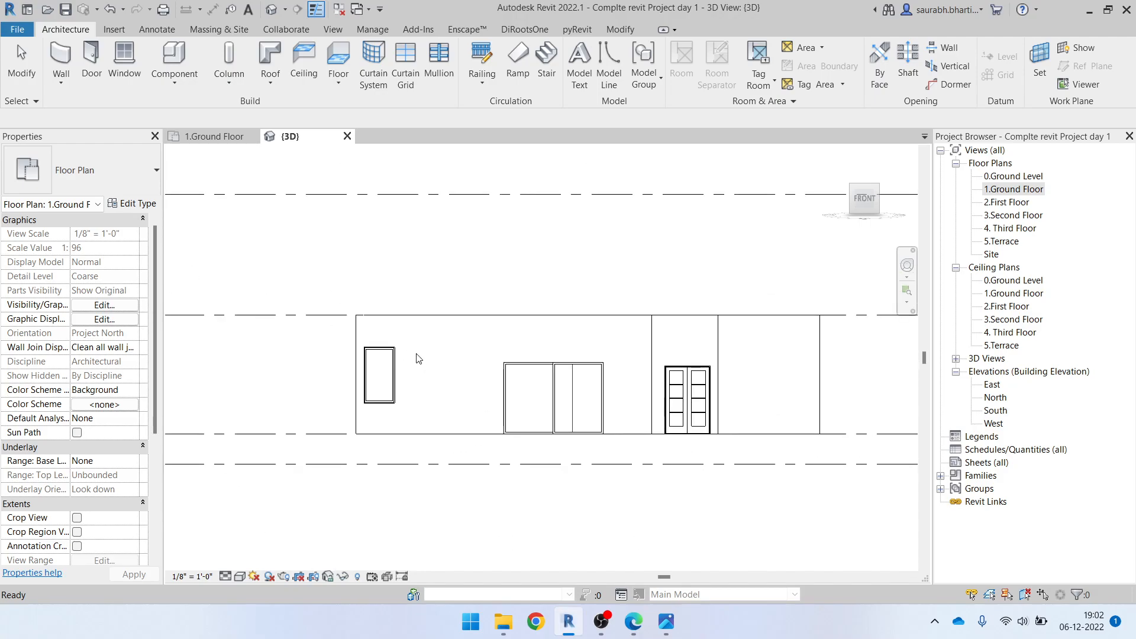
Try to set the front sliding door's head dimension to 9' 0" above the ground floor, and undo the change
{"action": "left_click", "coordinate": [560, 389]}
{"action": "key", "text": "Escape"}
{"action": "left_click", "coordinate": [550, 393]}
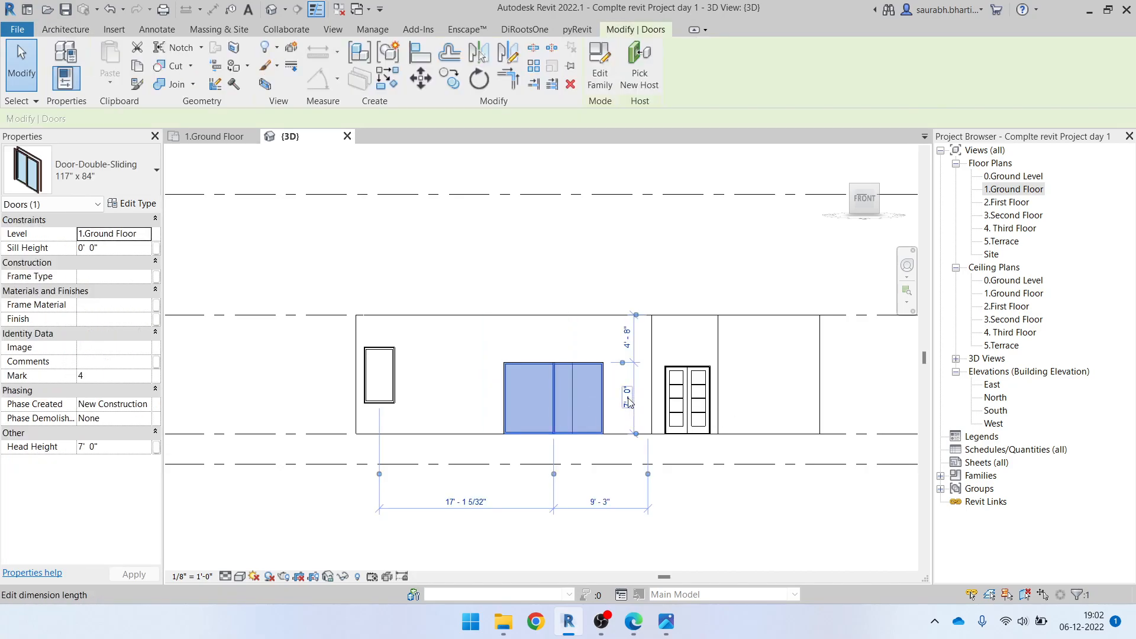
{"action": "left_click", "coordinate": [629, 403]}
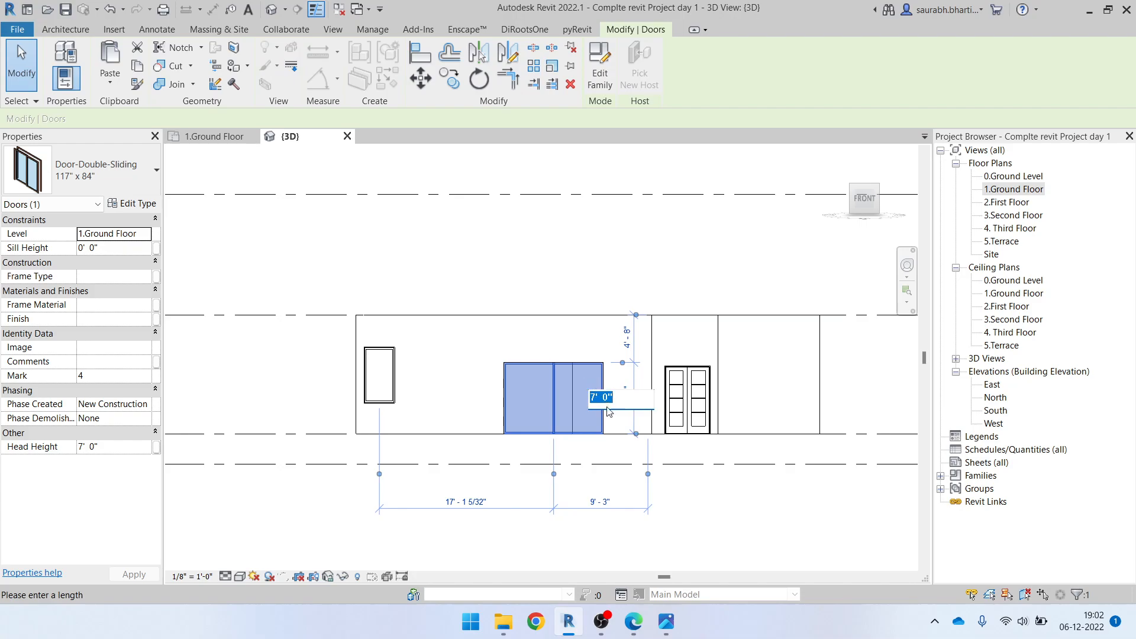
{"action": "left_click", "coordinate": [604, 415]}
{"action": "left_click", "coordinate": [624, 398]}
{"action": "type", "text": "9"}
{"action": "key", "text": "Return"}
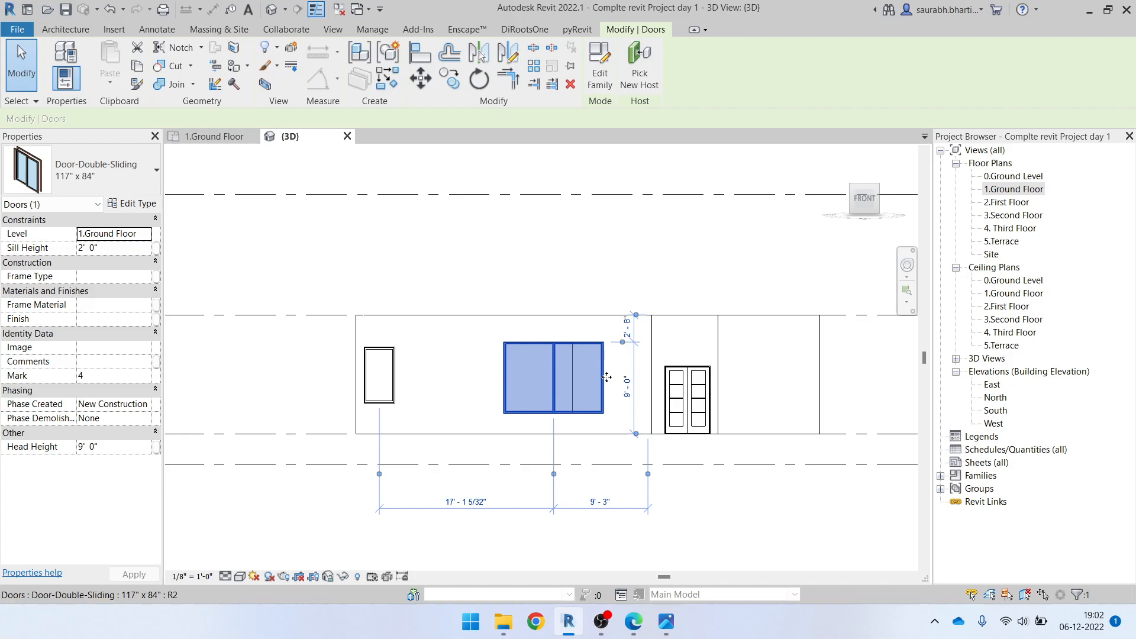
{"action": "key", "text": "ctrl+z"}
{"action": "left_click", "coordinate": [564, 385]}
{"action": "key", "text": "Escape"}
Switch to Armoury Crate, set the performance mode to Turbo, and return to the 3D view in Revit
{"action": "scroll", "coordinate": [565, 381], "scroll_direction": "up", "scroll_amount": 3}
{"action": "middle_click_drag", "start_coordinate": [322, 308], "coordinate": [415, 222], "text": "shift"}
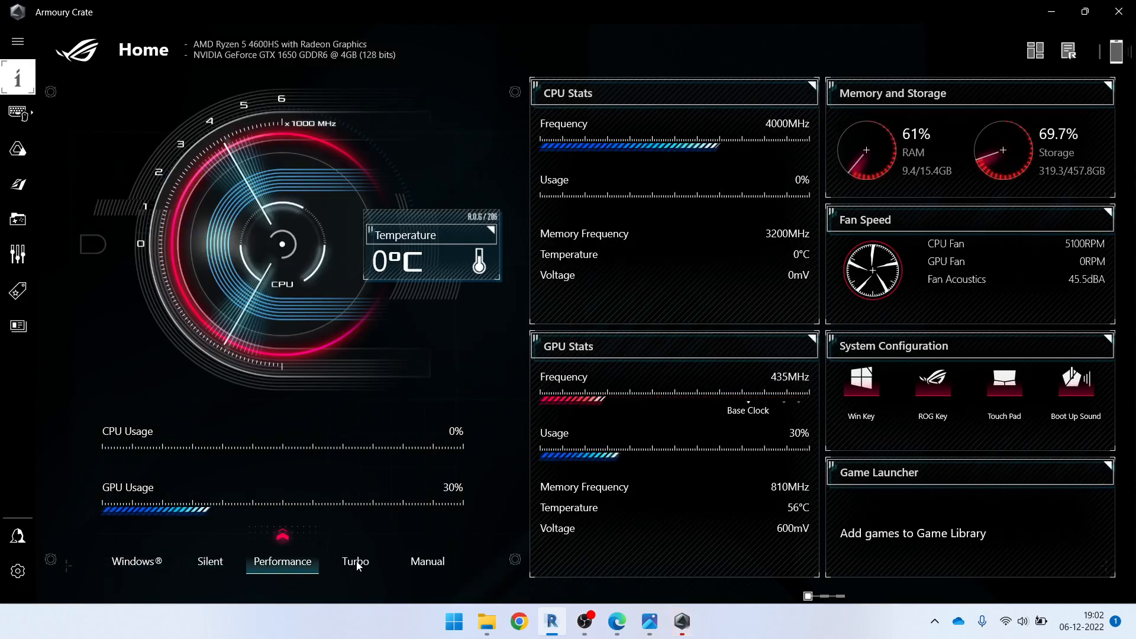
{"action": "left_click", "coordinate": [355, 562]}
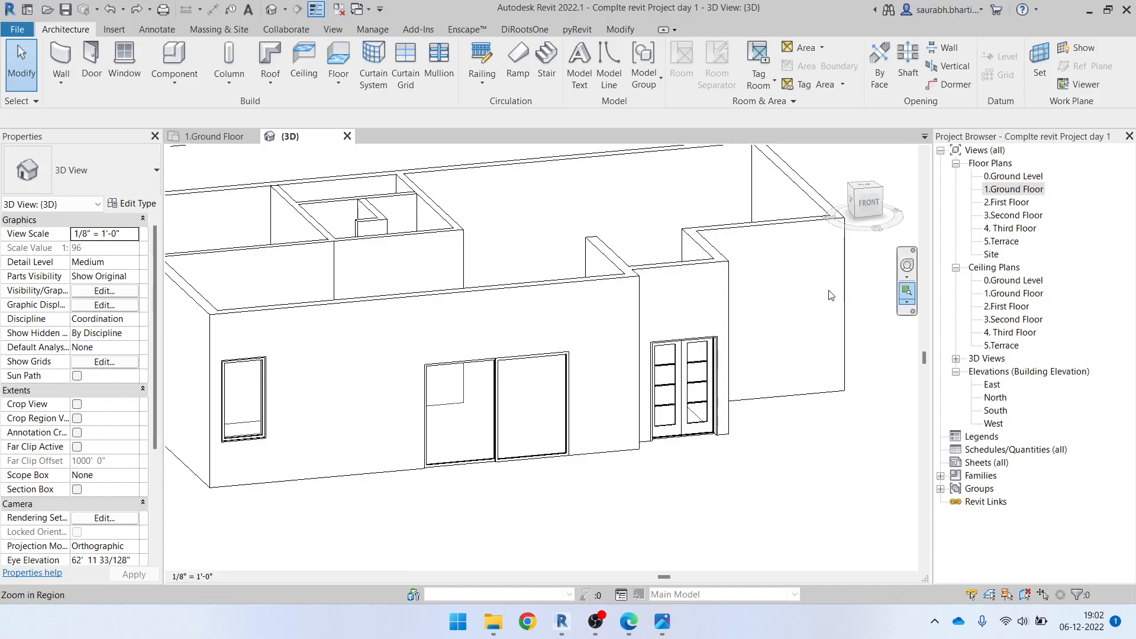
{"action": "mouse_move", "coordinate": [699, 408]}
{"action": "middle_mouse_down", "text": "shift"}
{"action": "mouse_move", "coordinate": [645, 426]}
{"action": "mouse_move", "coordinate": [710, 408]}
{"action": "middle_mouse_up", "text": "shift"}
{"action": "middle_click_drag", "start_coordinate": [710, 408], "coordinate": [810, 483]}
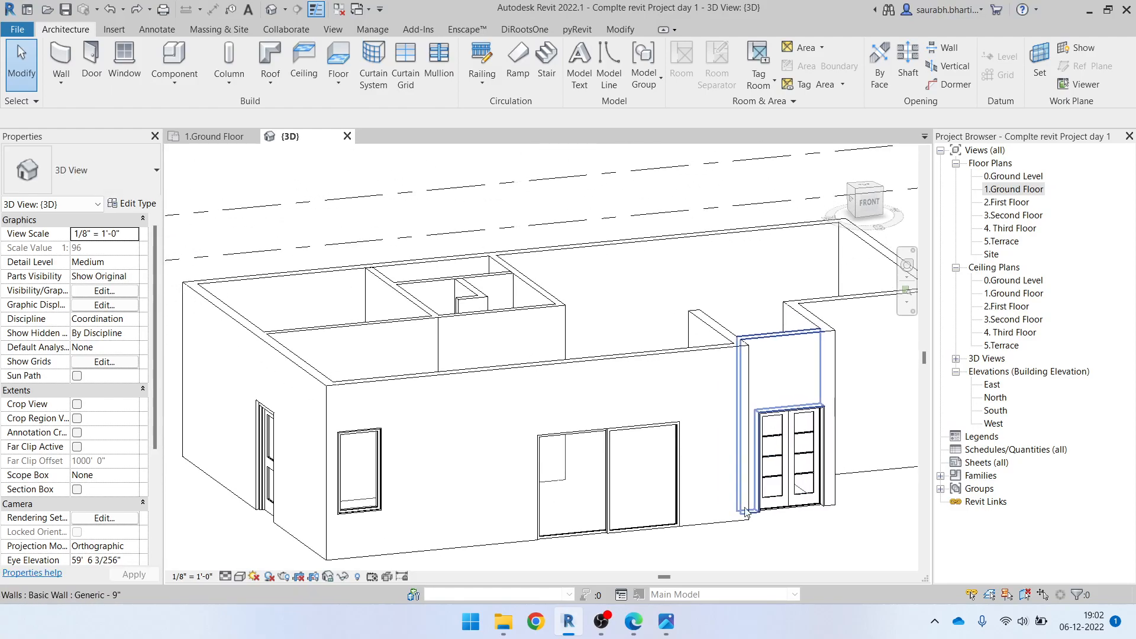
Switch to ELEVATION.pdf in Edge to read the front sliding door's height dimensions, and return to Revit
{"action": "left_click", "coordinate": [635, 626]}
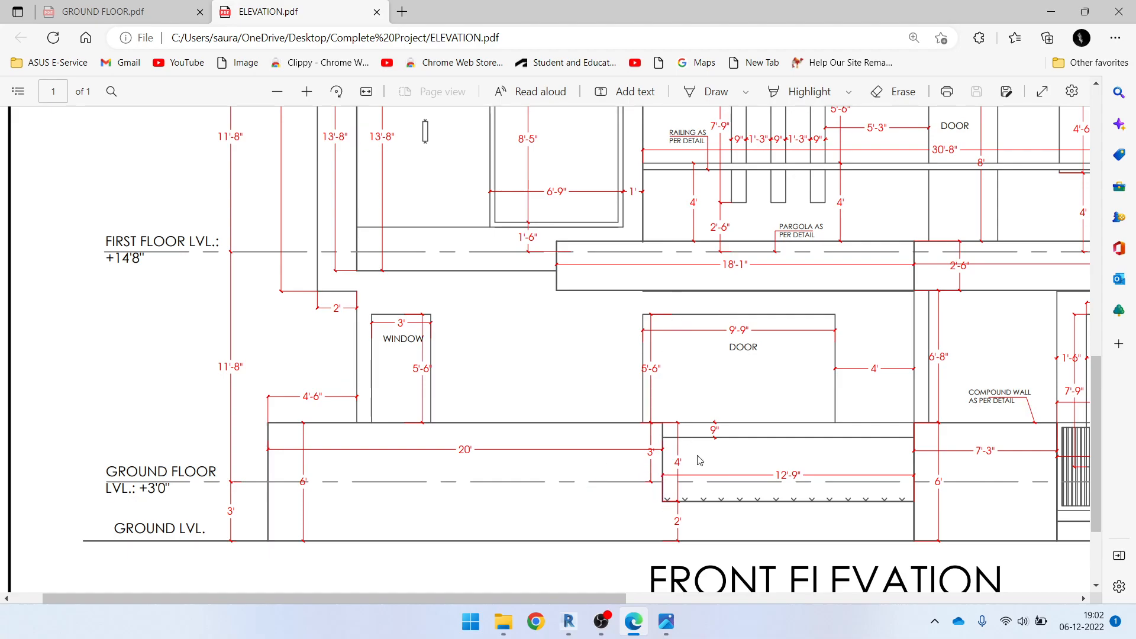
{"action": "left_click_drag", "start_coordinate": [609, 598], "coordinate": [662, 597]}
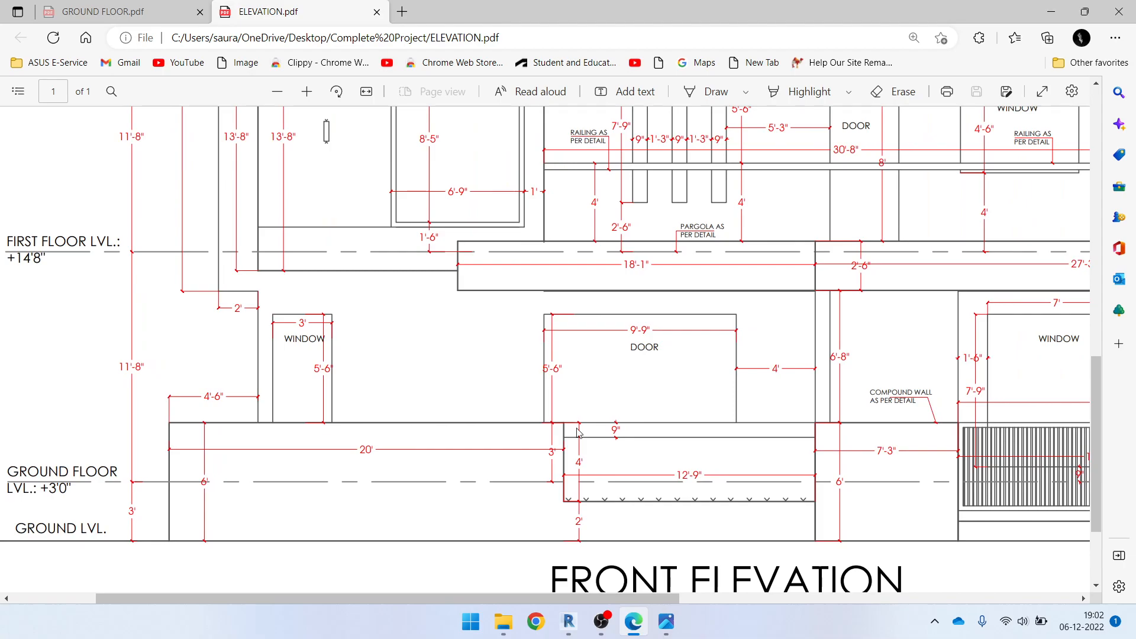
{"action": "left_click", "coordinate": [1052, 11]}
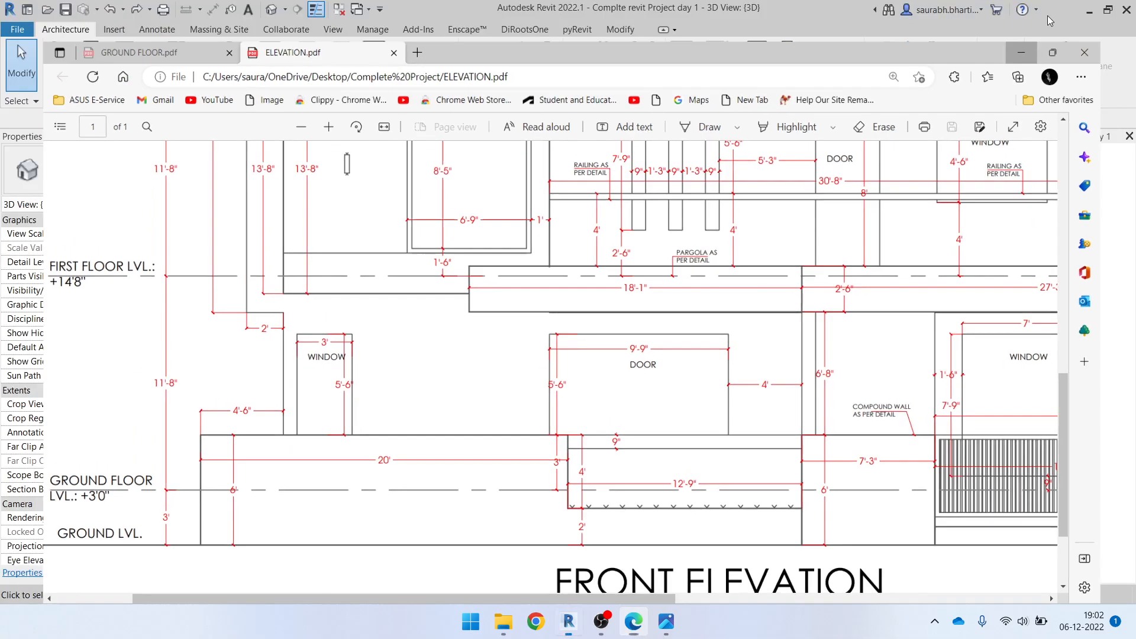
Open the front sliding door's type properties and set the type height to 8' 6"
{"action": "left_click", "coordinate": [615, 479]}
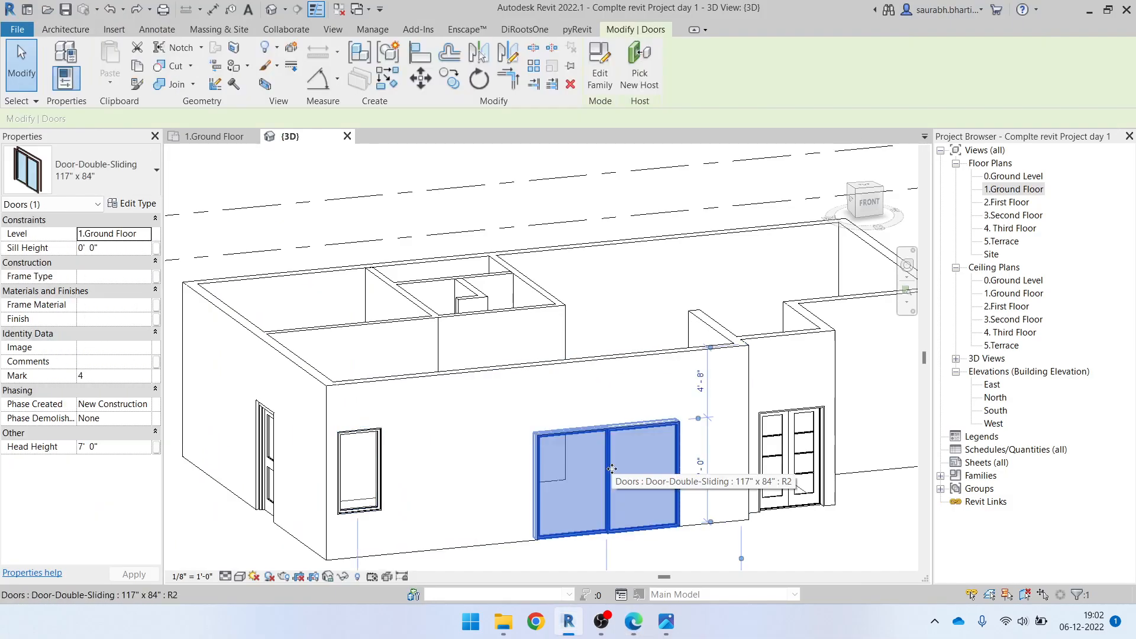
{"action": "left_click", "coordinate": [132, 203]}
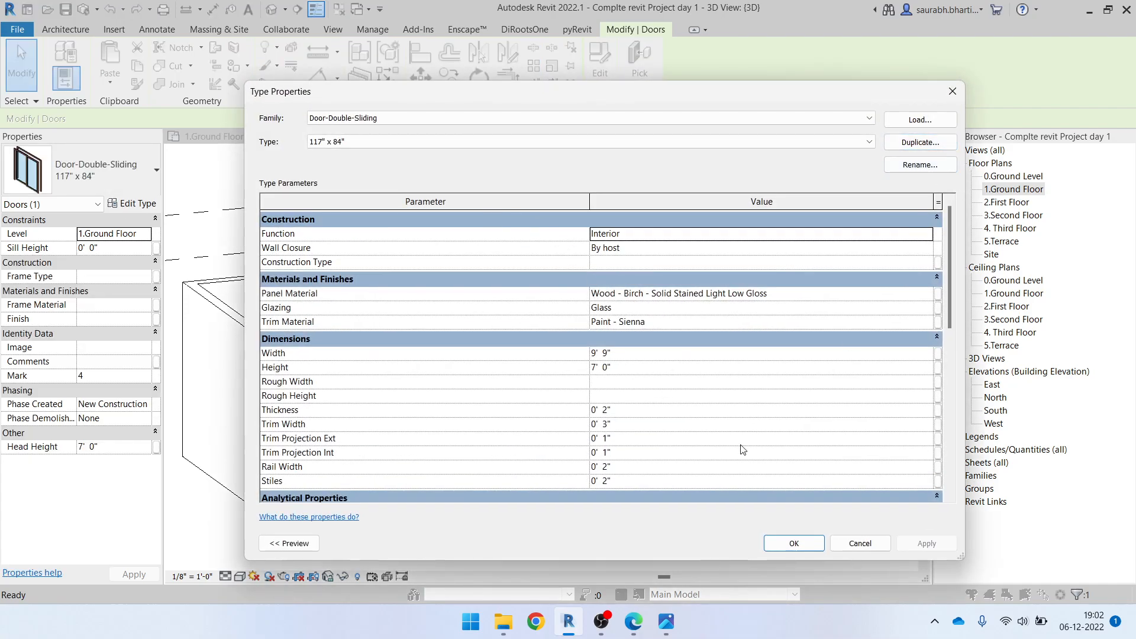
{"action": "left_click", "coordinate": [648, 368]}
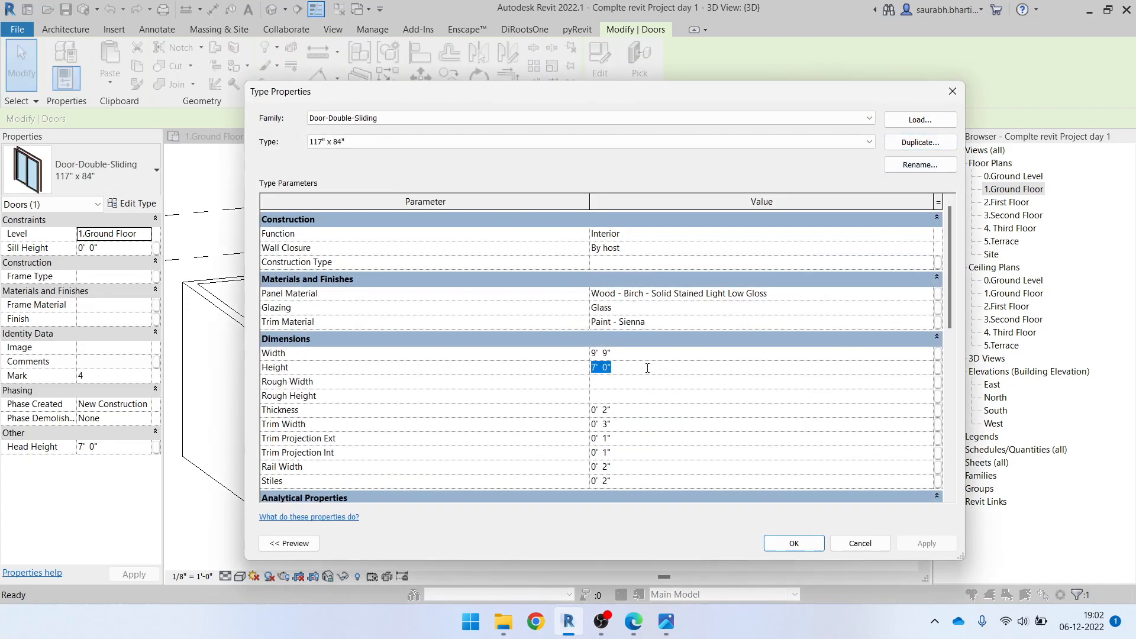
{"action": "type", "text": "8'  6\""}
{"action": "left_click", "coordinate": [669, 357]}
{"action": "left_click", "coordinate": [669, 365]}
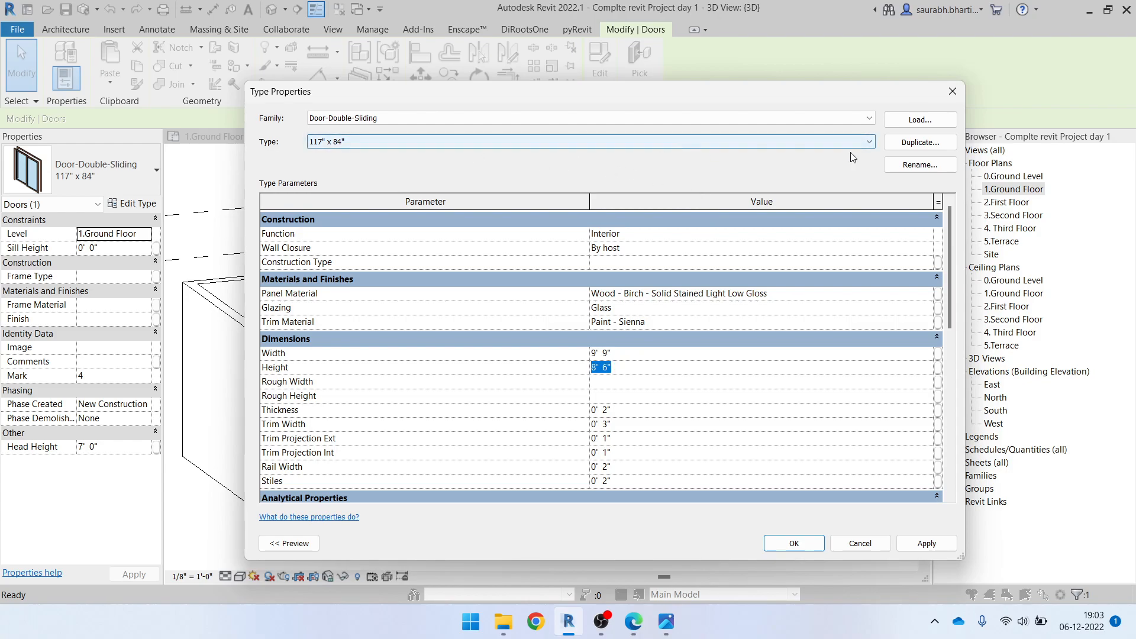
Rename the sliding door type as 117" x 104", apply the type properties and check the door in 3D
{"action": "left_click", "coordinate": [920, 165]}
{"action": "left_click_drag", "start_coordinate": [590, 333], "coordinate": [609, 333]}
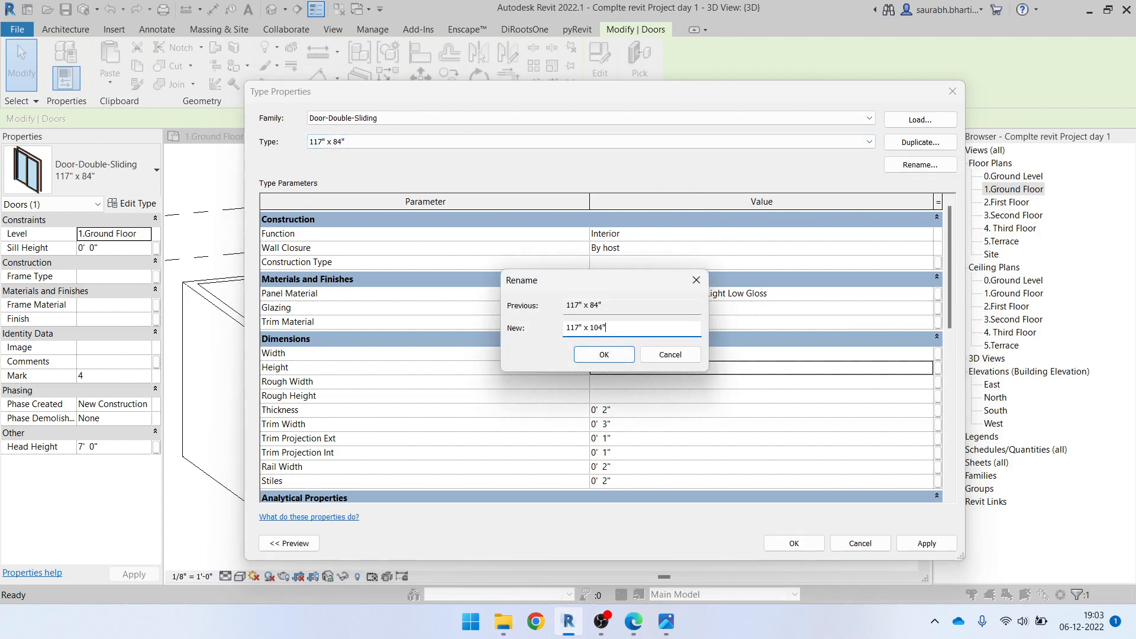
{"action": "left_click", "coordinate": [604, 354]}
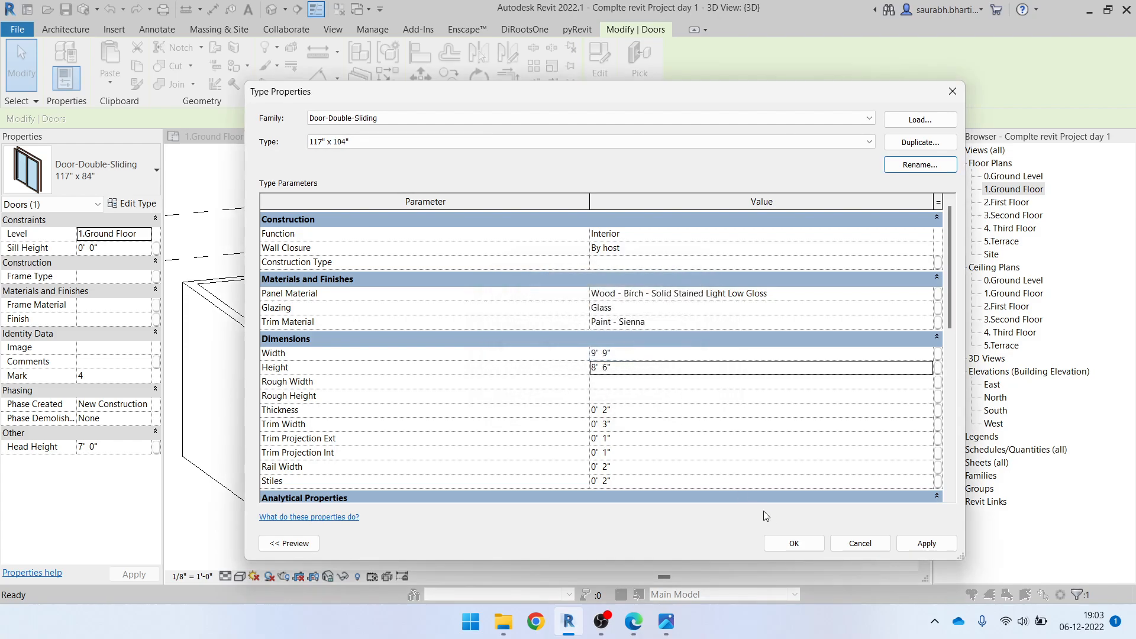
{"action": "left_click", "coordinate": [769, 542]}
{"action": "key", "text": "Escape"}
{"action": "scroll", "coordinate": [379, 464], "scroll_direction": "down", "scroll_amount": 1}
{"action": "middle_click_drag", "start_coordinate": [467, 453], "coordinate": [385, 433], "text": "shift"}
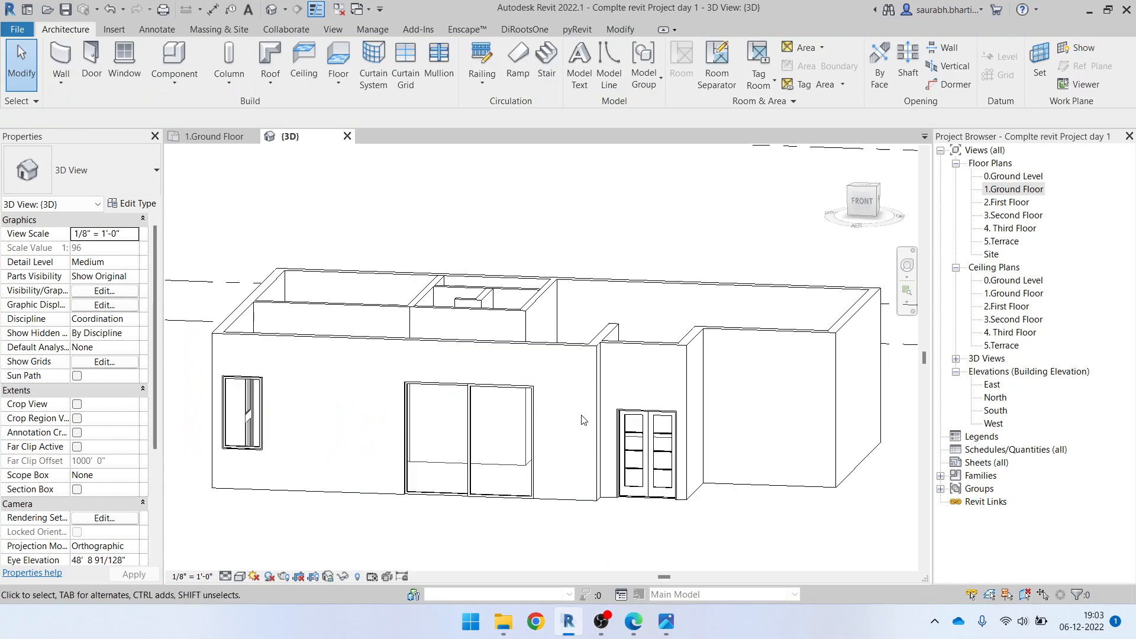
Select the front double door, switch to ELEVATION.pdf in Edge to examine the front opening dimensions, and return to Revit
{"action": "left_click", "coordinate": [643, 451]}
{"action": "middle_click_drag", "start_coordinate": [643, 451], "coordinate": [620, 500], "text": "shift"}
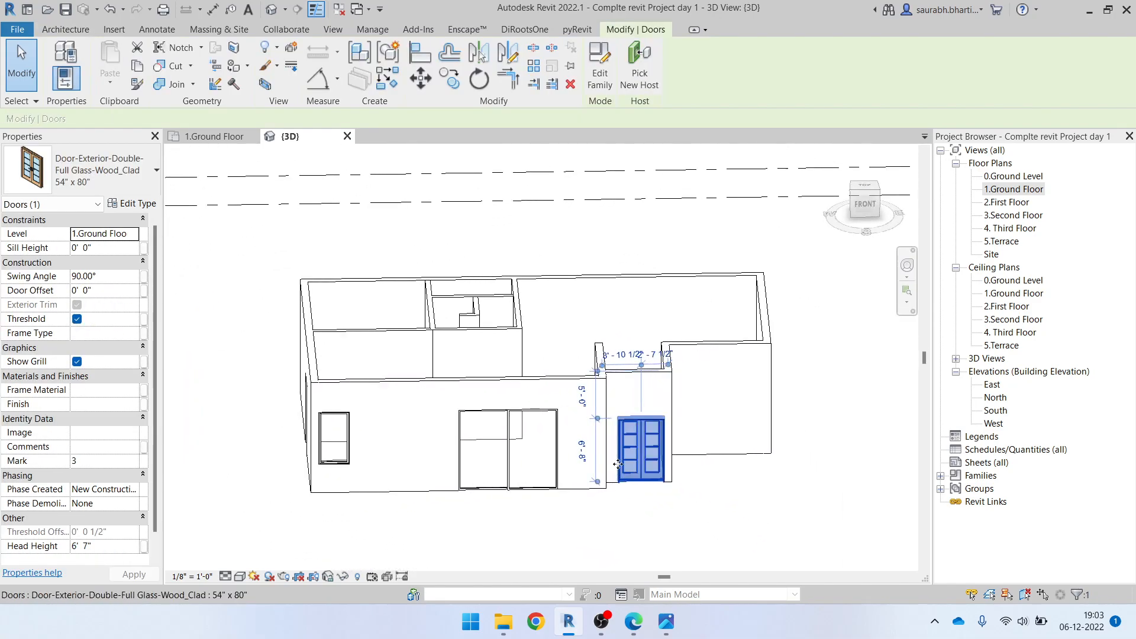
{"action": "scroll", "coordinate": [614, 461], "scroll_direction": "up", "scroll_amount": 1}
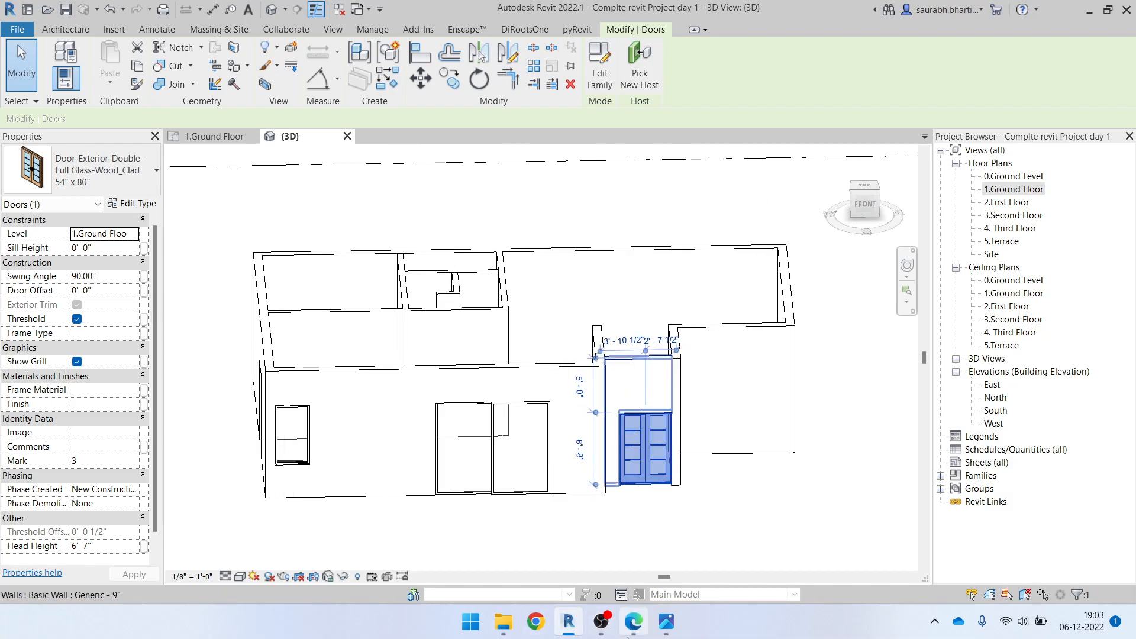
{"action": "mouse_move", "coordinate": [671, 630]}
{"action": "left_click", "coordinate": [634, 621]}
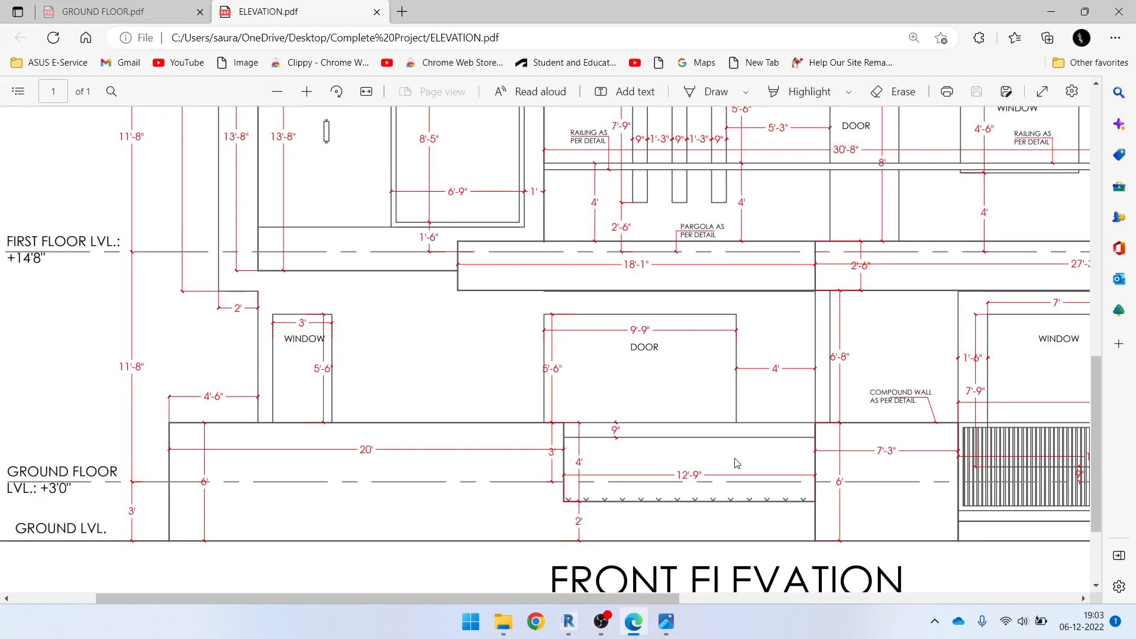
{"action": "scroll", "coordinate": [590, 303], "scroll_direction": "right", "scroll_amount": 8}
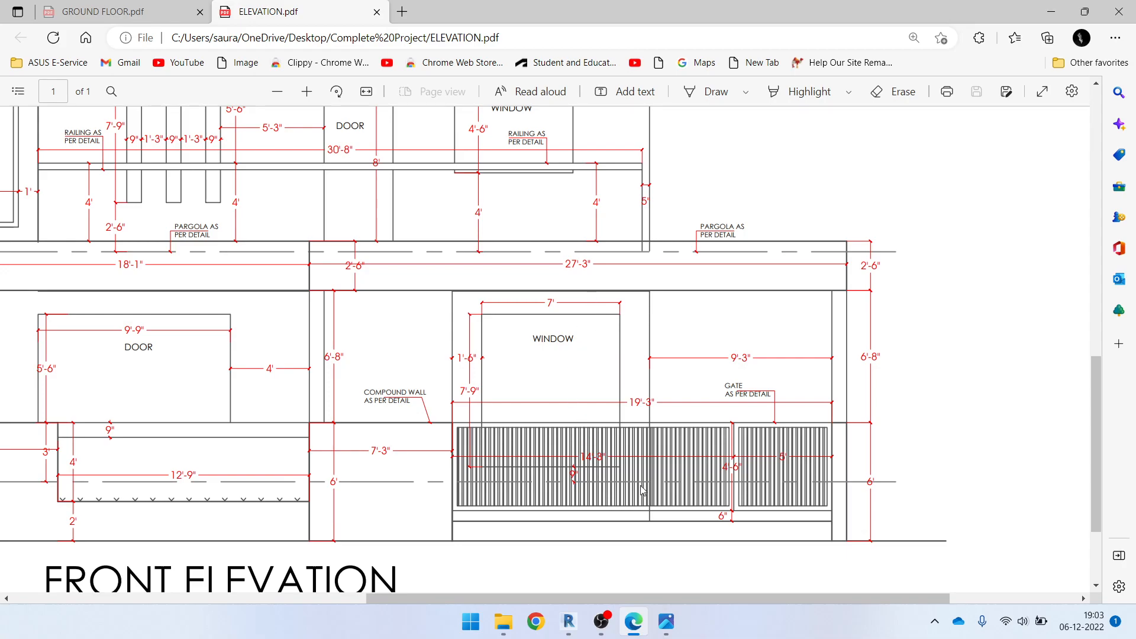
{"action": "mouse_move", "coordinate": [645, 599]}
{"action": "left_mouse_down"}
{"action": "mouse_move", "coordinate": [528, 592]}
{"action": "mouse_move", "coordinate": [460, 545]}
{"action": "left_mouse_up"}
{"action": "scroll", "coordinate": [460, 507], "scroll_direction": "up", "scroll_amount": 2}
{"action": "scroll", "coordinate": [460, 507], "scroll_direction": "up", "scroll_amount": 3}
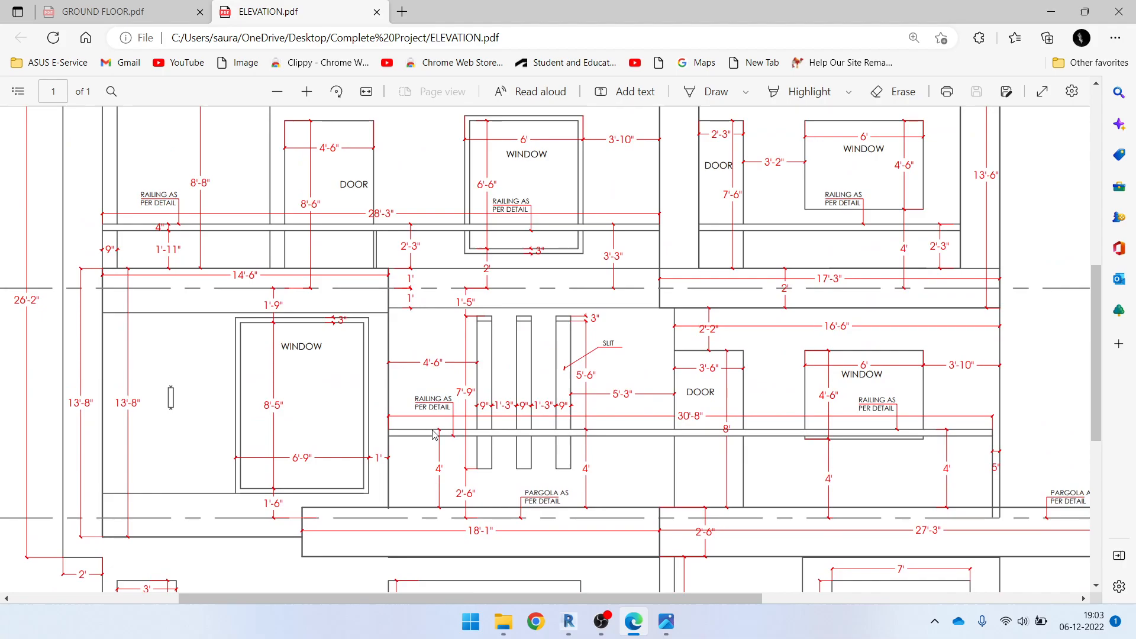
{"action": "scroll", "coordinate": [512, 441], "scroll_direction": "down", "scroll_amount": 3, "text": "ctrl"}
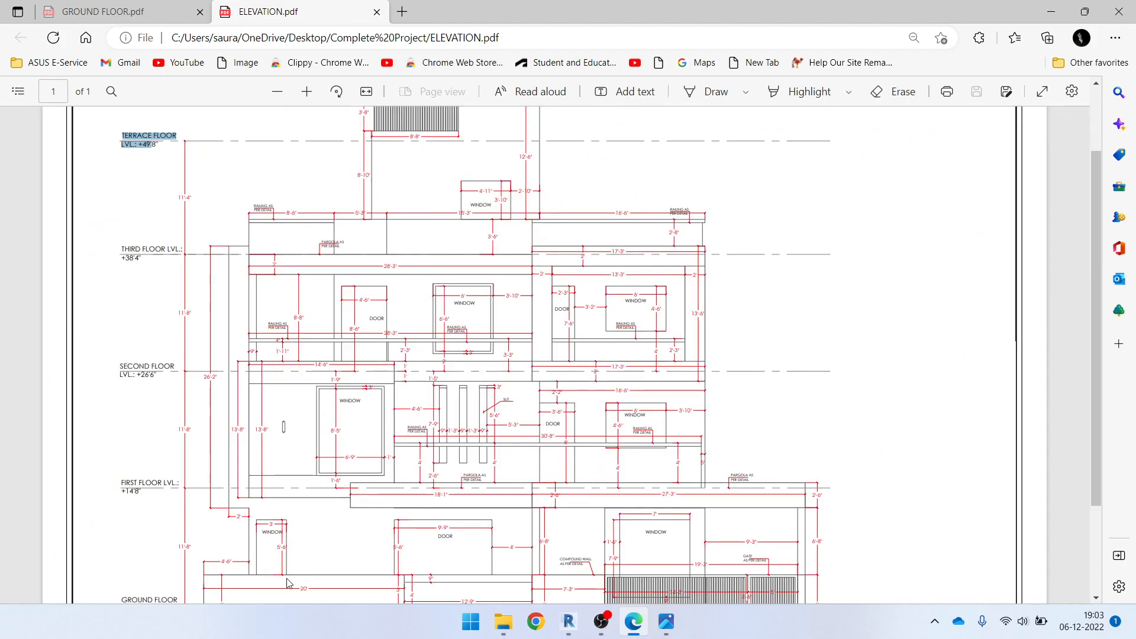
{"action": "scroll", "coordinate": [288, 583], "scroll_direction": "up", "scroll_amount": 2, "text": "ctrl"}
{"action": "scroll", "coordinate": [288, 583], "scroll_direction": "down", "scroll_amount": 6}
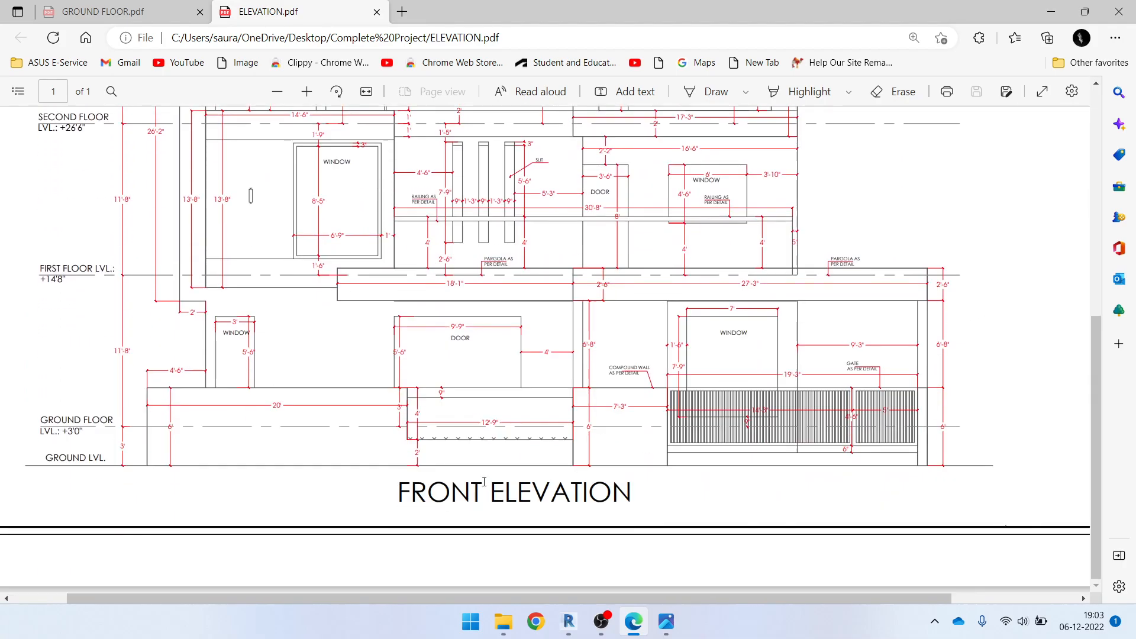
{"action": "left_click", "coordinate": [1064, 13]}
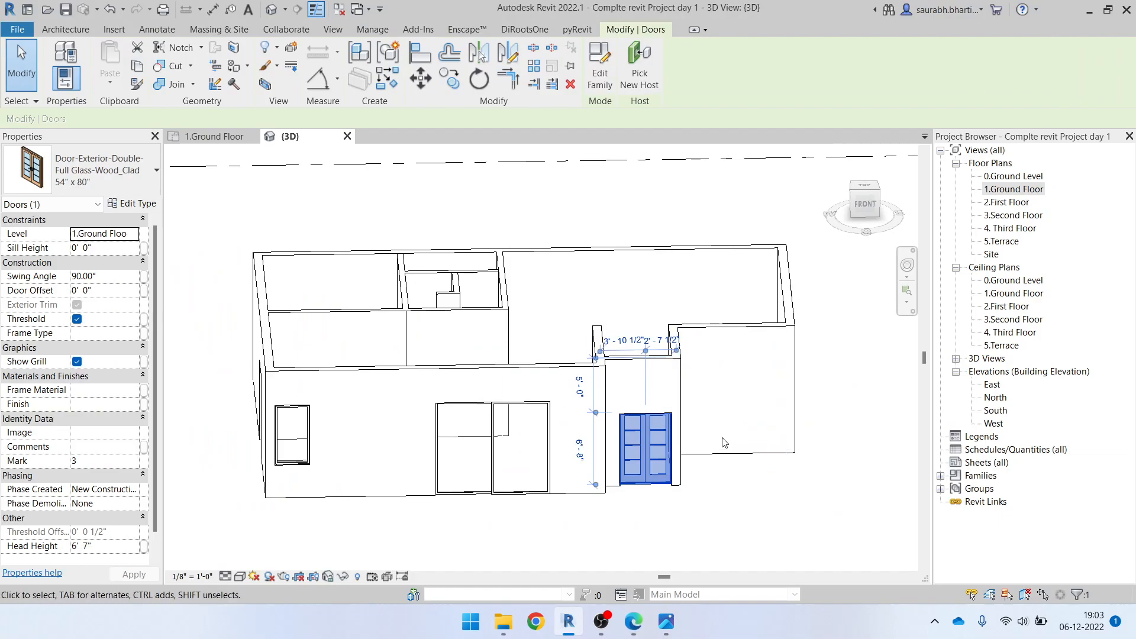
{"action": "middle_click_drag", "start_coordinate": [796, 450], "coordinate": [723, 481], "text": "shift"}
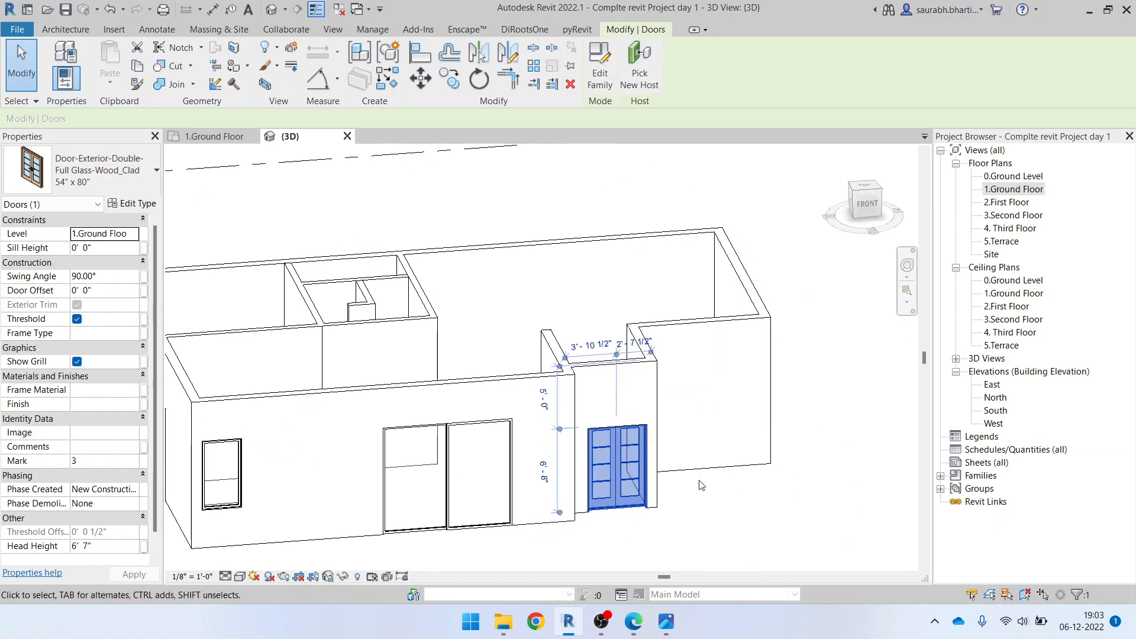
{"action": "left_click", "coordinate": [715, 548]}
{"action": "left_click", "coordinate": [617, 468]}
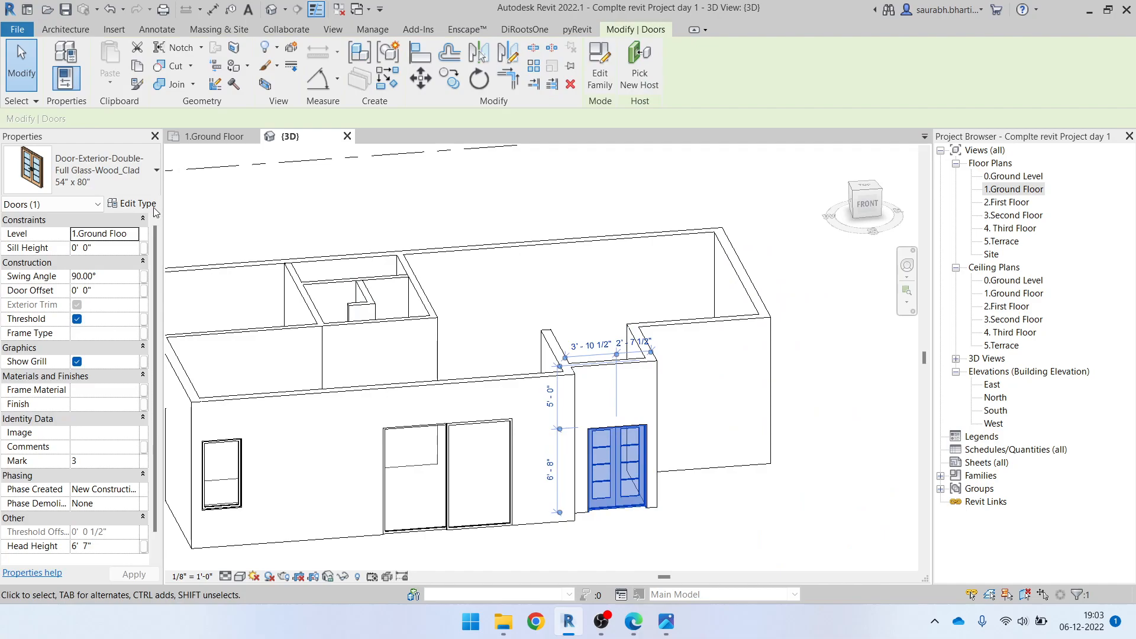
{"action": "left_click", "coordinate": [142, 204]}
{"action": "left_click", "coordinate": [920, 142]}
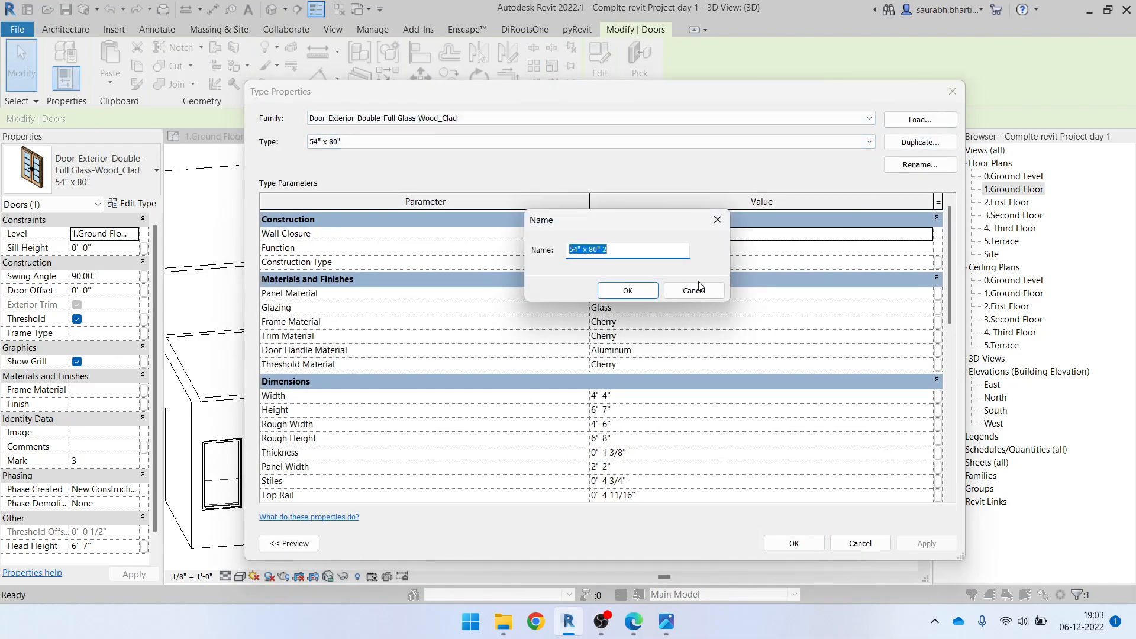
{"action": "left_click_drag", "start_coordinate": [588, 250], "coordinate": [643, 252]}
{"action": "key", "text": "Escape"}
Select the front sliding door to check its type size and head height
{"action": "key", "text": "Escape"}
{"action": "left_click", "coordinate": [439, 464]}
{"action": "key", "text": "Escape"}
{"action": "left_click", "coordinate": [446, 467]}
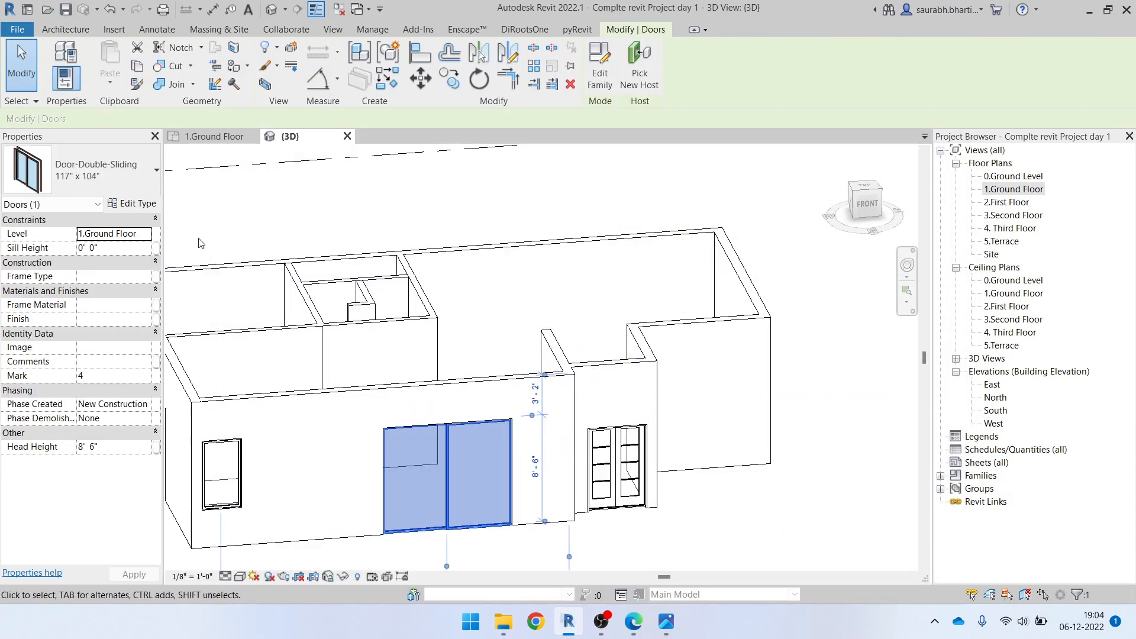
{"action": "key", "text": "Escape"}
Open the type properties of the front double glass door
{"action": "left_click", "coordinate": [642, 462]}
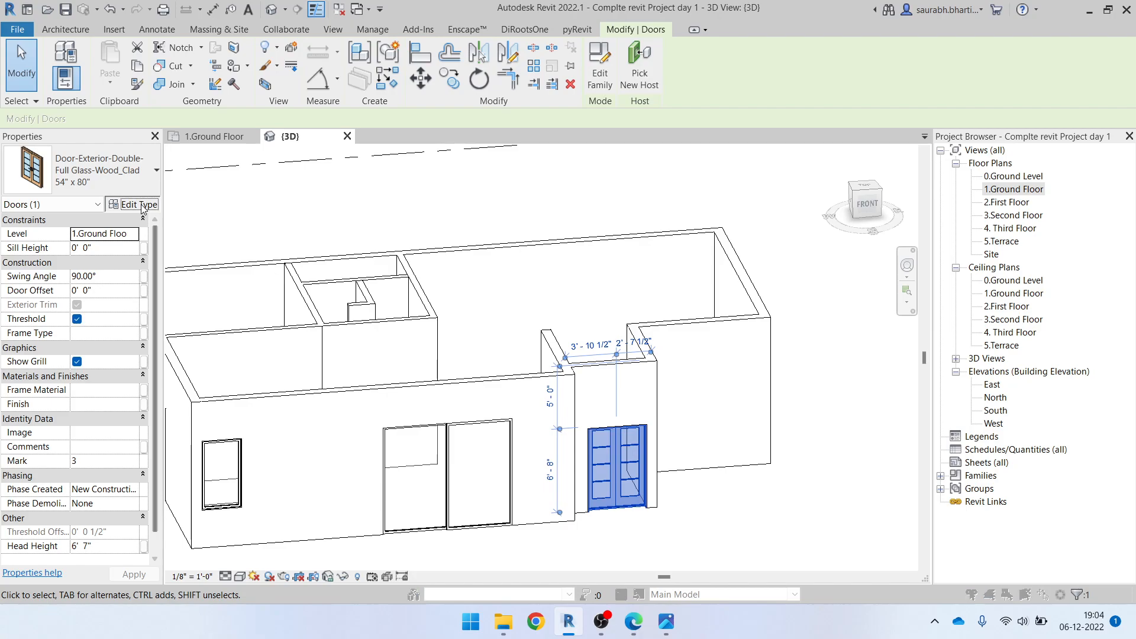
{"action": "left_click", "coordinate": [133, 203]}
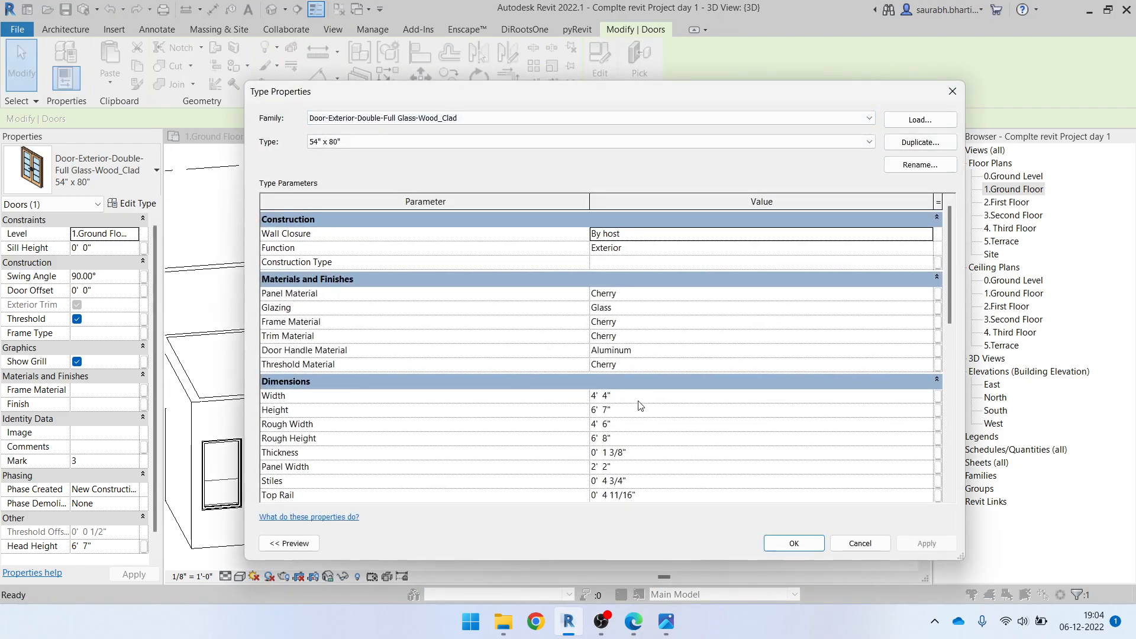
{"action": "left_click", "coordinate": [920, 165]}
{"action": "left_click_drag", "start_coordinate": [590, 332], "coordinate": [620, 329]}
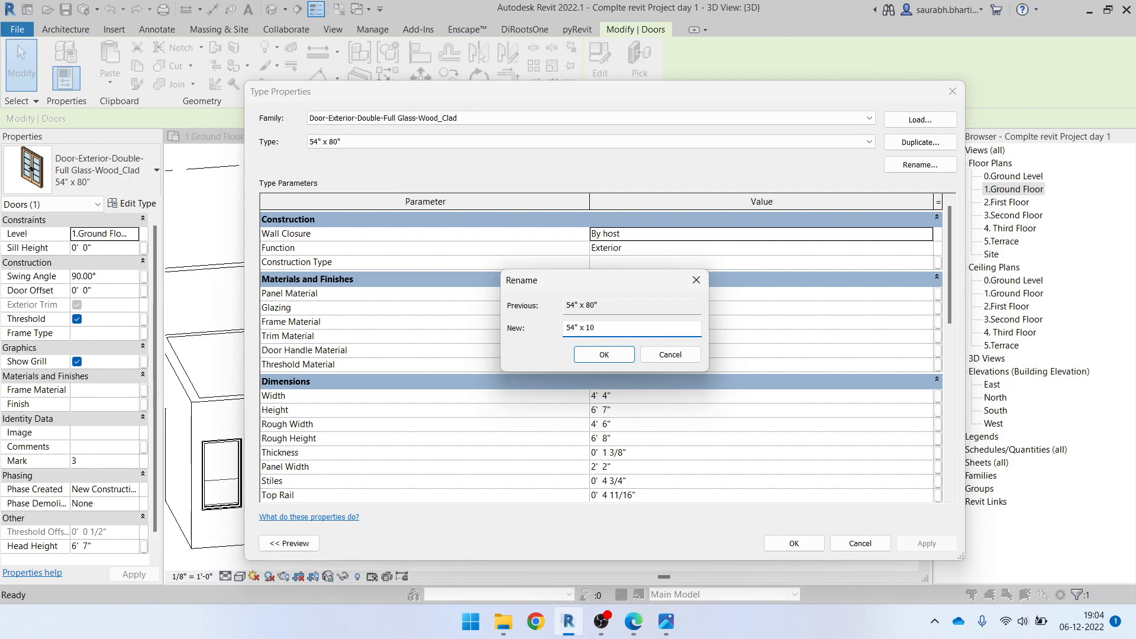
{"action": "key", "text": "Escape"}
Duplicate the front double door's type as 54" x 104" and set the new type's height to 104"
{"action": "left_click", "coordinate": [892, 149]}
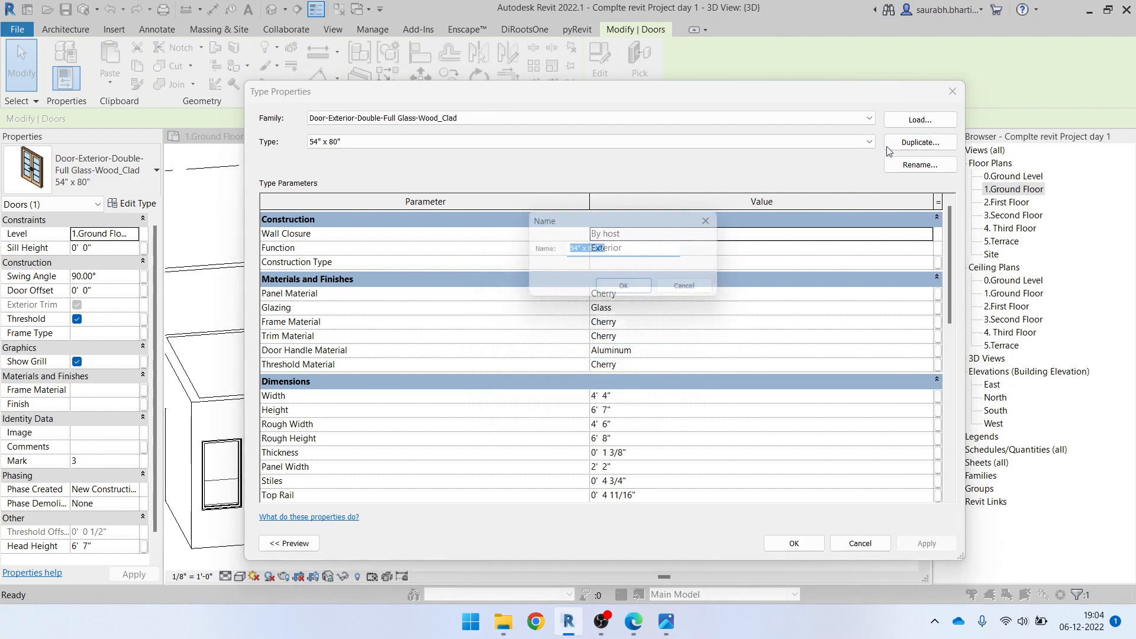
{"action": "type", "text": "54\" x 104"}
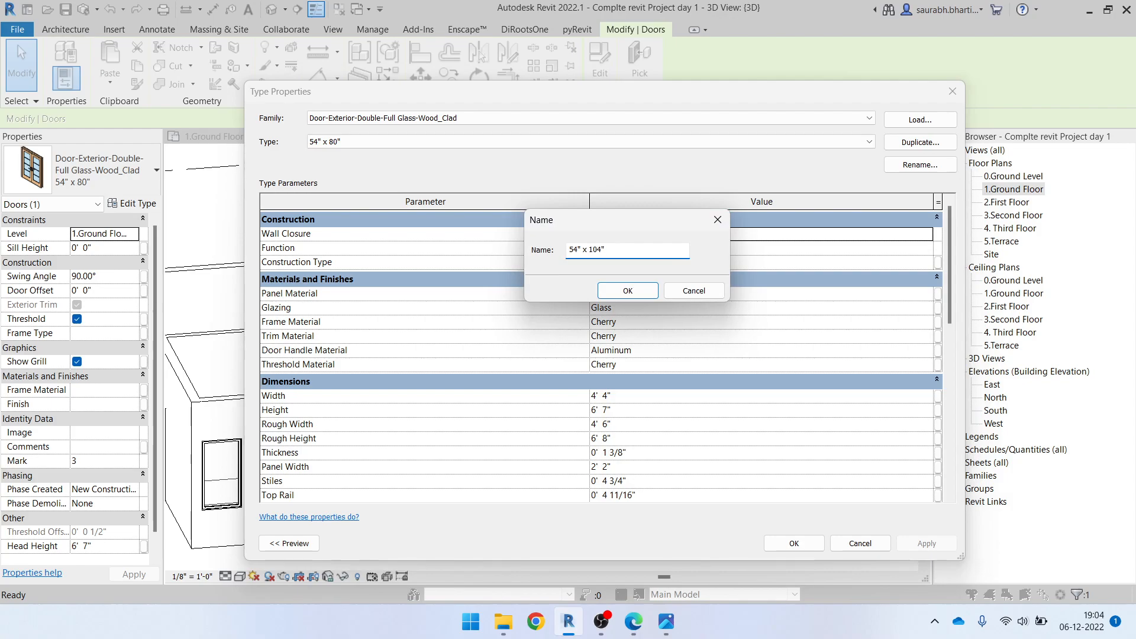
{"action": "left_click", "coordinate": [619, 287]}
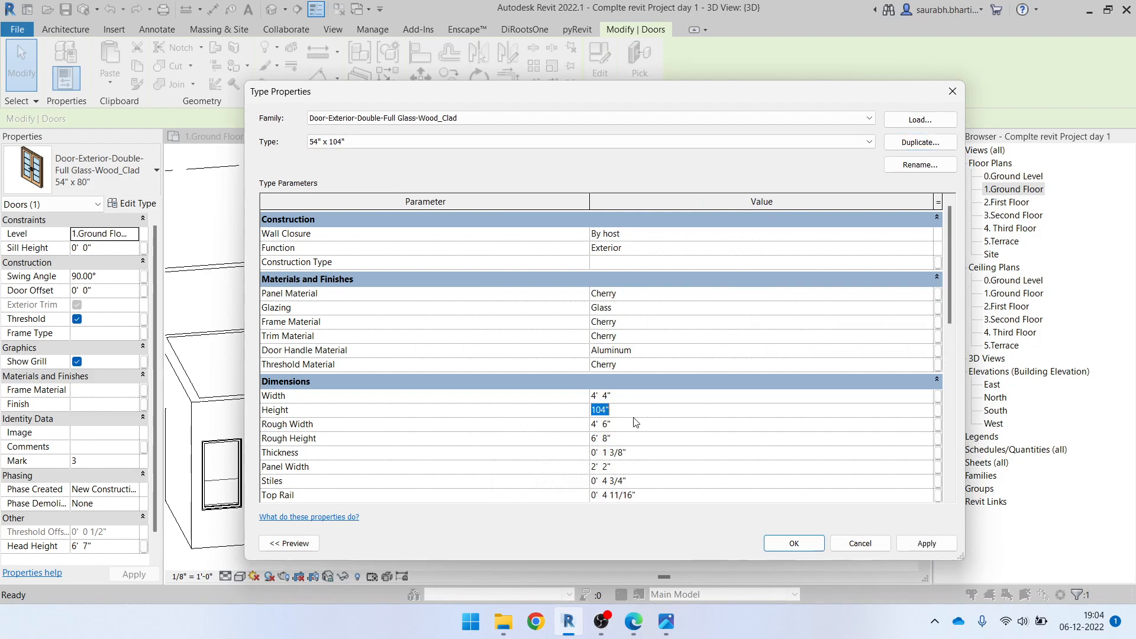
{"action": "left_click", "coordinate": [781, 541]}
{"action": "left_click", "coordinate": [740, 502]}
Duplicate the side wall's single door type as 36" x 104" and set the new type's height to 8'8"
{"action": "middle_click_drag", "start_coordinate": [740, 501], "coordinate": [594, 448], "text": "shift"}
{"action": "scroll", "coordinate": [732, 454], "scroll_direction": "down", "scroll_amount": 3}
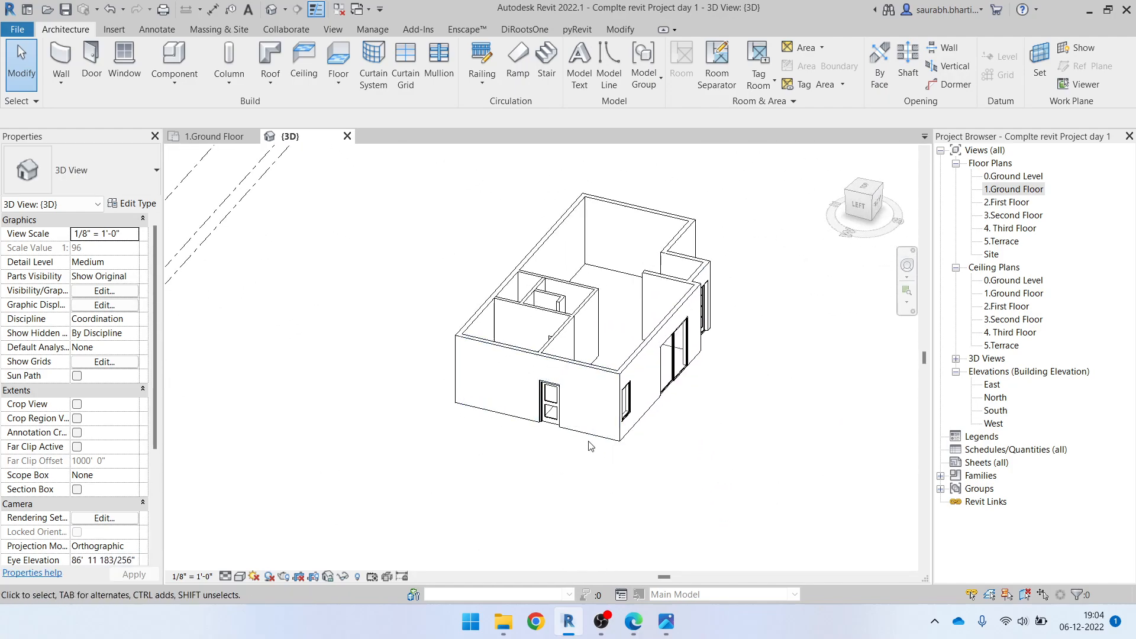
{"action": "scroll", "coordinate": [586, 432], "scroll_direction": "up", "scroll_amount": 4}
{"action": "left_click", "coordinate": [530, 346]}
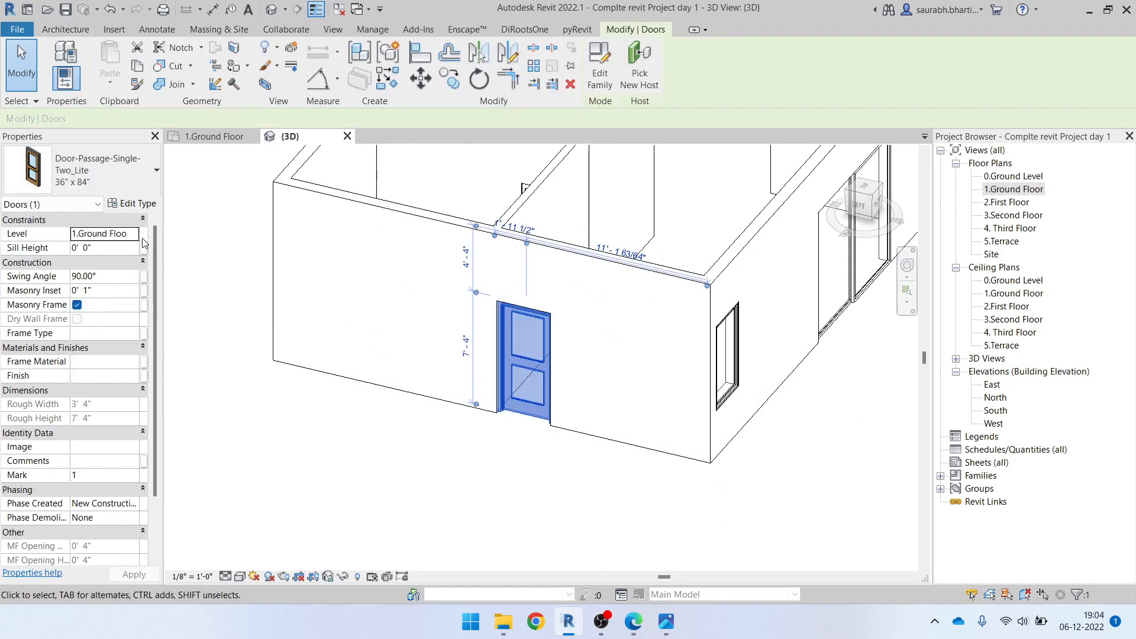
{"action": "left_click", "coordinate": [132, 204]}
{"action": "left_click", "coordinate": [921, 142]}
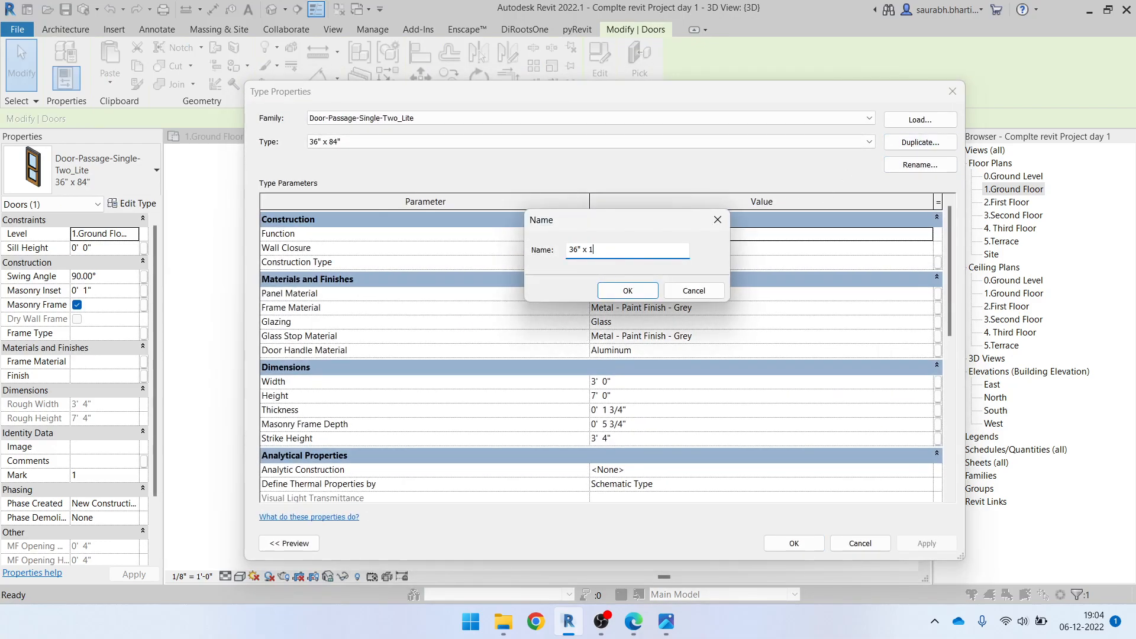
{"action": "left_click", "coordinate": [644, 292]}
{"action": "left_click", "coordinate": [637, 396]}
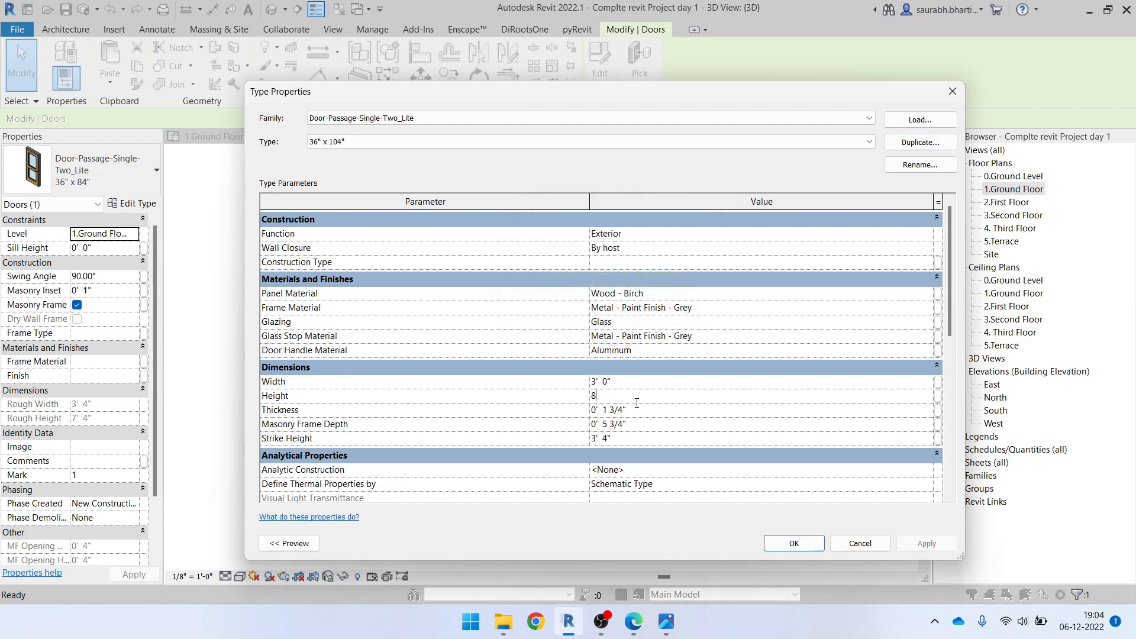
{"action": "left_click", "coordinate": [795, 539]}
{"action": "left_click", "coordinate": [611, 525]}
Examine the resized side door and the interior door from inside the house in 3D
{"action": "scroll", "coordinate": [788, 426], "scroll_direction": "down", "scroll_amount": 2}
{"action": "middle_click_drag", "start_coordinate": [790, 427], "coordinate": [388, 417], "text": "shift"}
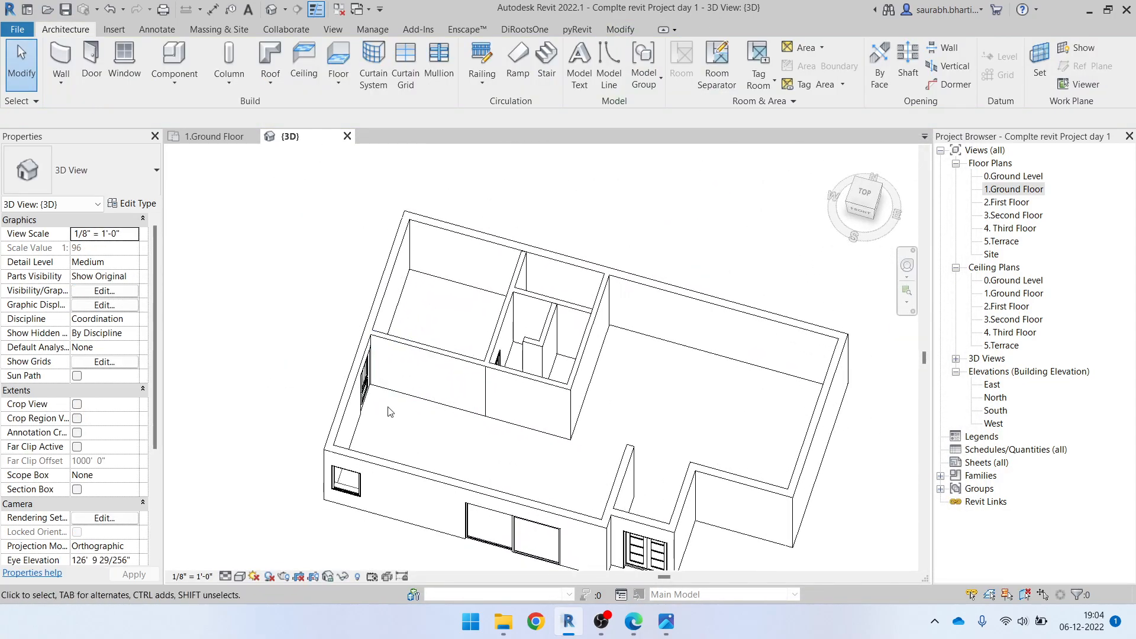
{"action": "scroll", "coordinate": [360, 374], "scroll_direction": "up", "scroll_amount": 5}
{"action": "left_click", "coordinate": [360, 374]}
{"action": "middle_click_drag", "start_coordinate": [814, 448], "coordinate": [580, 351], "text": "shift"}
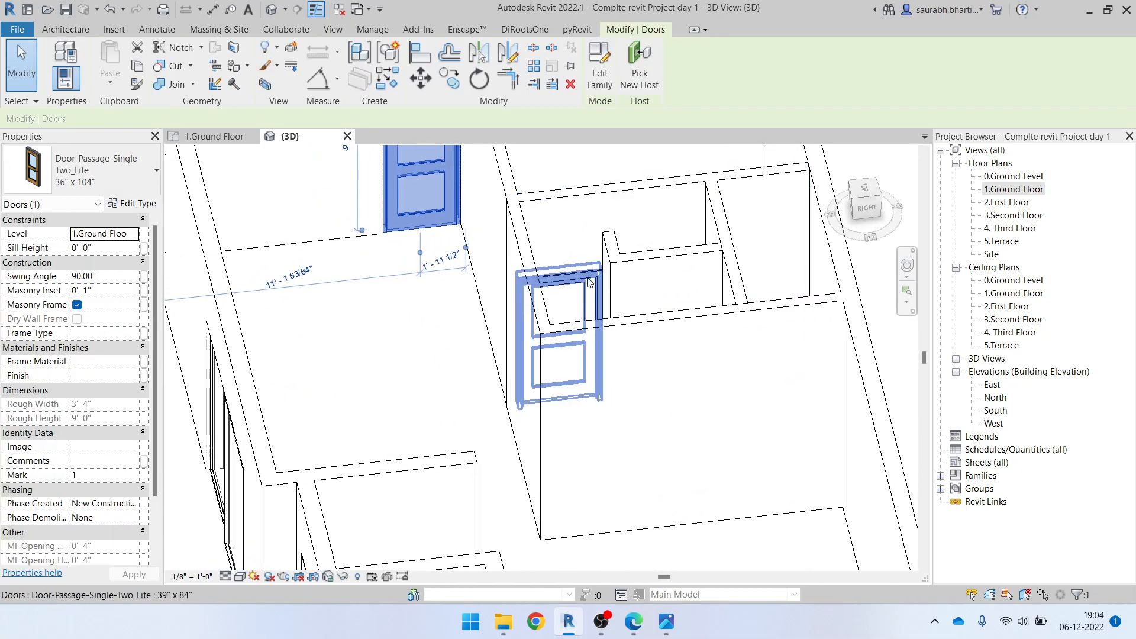
{"action": "scroll", "coordinate": [465, 231], "scroll_direction": "down", "scroll_amount": 2}
{"action": "scroll", "coordinate": [547, 303], "scroll_direction": "down", "scroll_amount": 3}
{"action": "middle_click_drag", "start_coordinate": [525, 368], "coordinate": [562, 359], "text": "shift"}
{"action": "scroll", "coordinate": [547, 303], "scroll_direction": "up", "scroll_amount": 3}
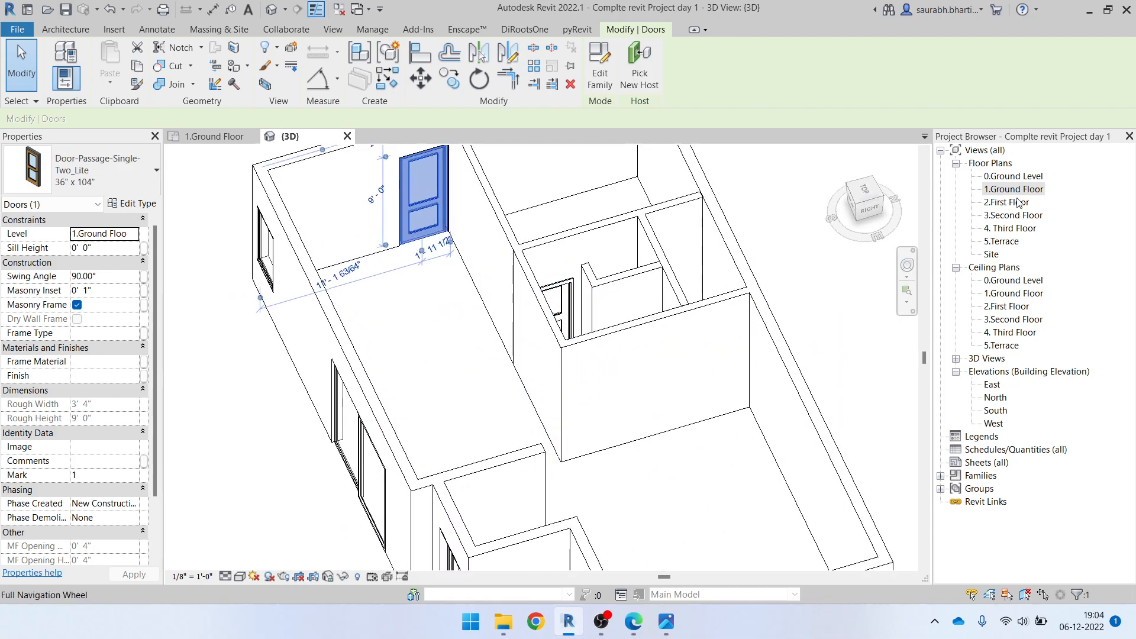
Open the 1.Ground Floor plan at the kitchen windows and dismiss the save reminder without saving
{"action": "double_click", "coordinate": [1014, 189]}
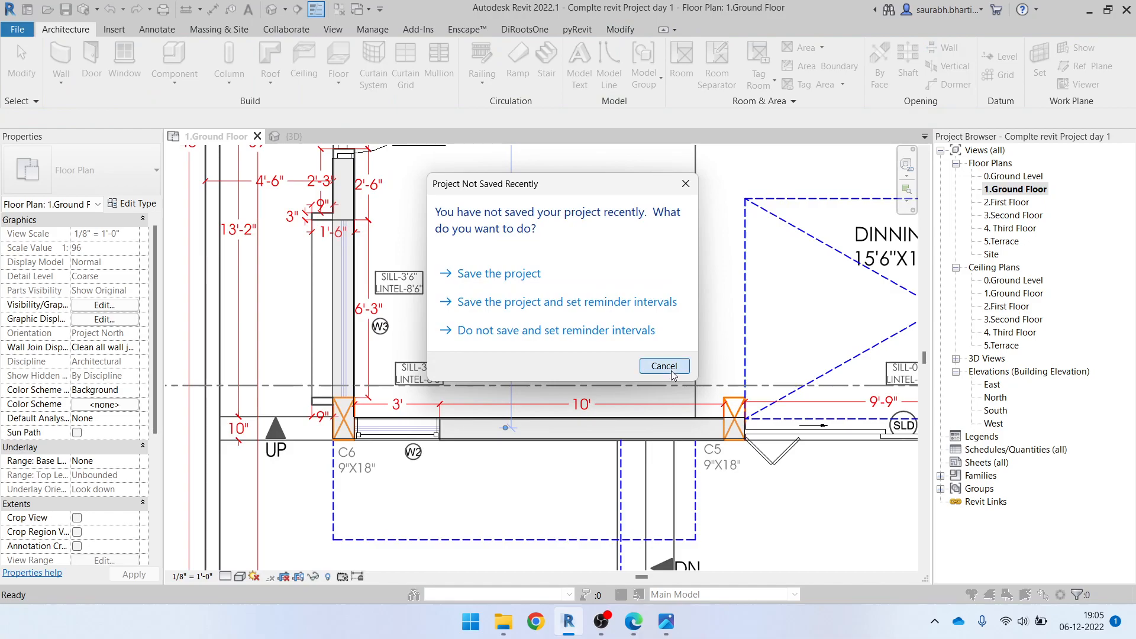
{"action": "left_click", "coordinate": [664, 367]}
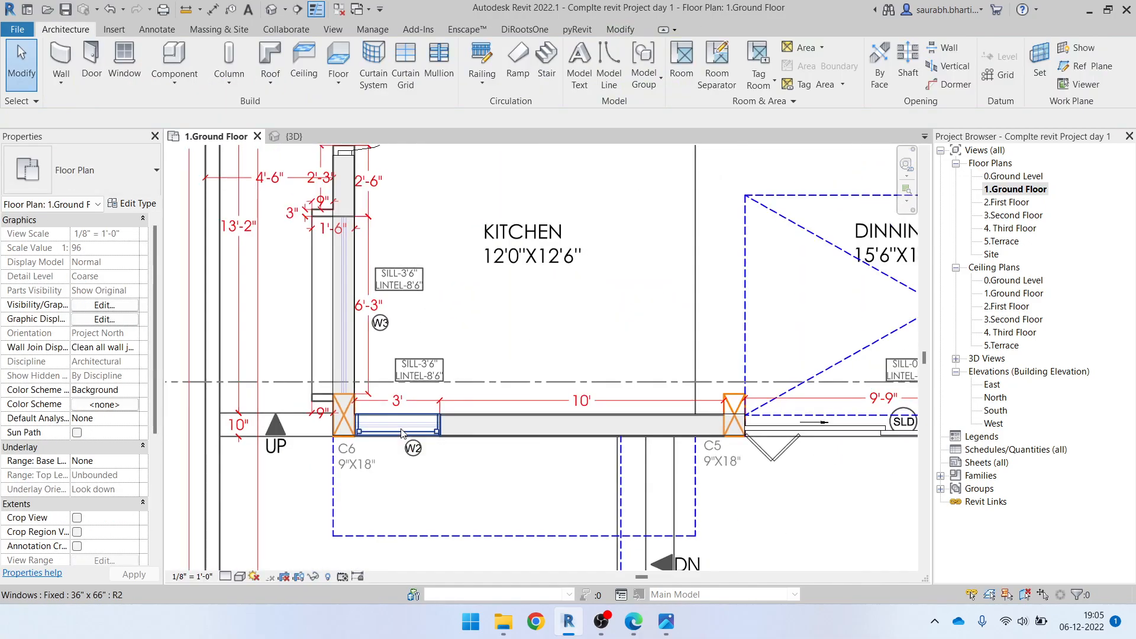
{"action": "left_click", "coordinate": [394, 444]}
{"action": "key", "text": "Escape"}
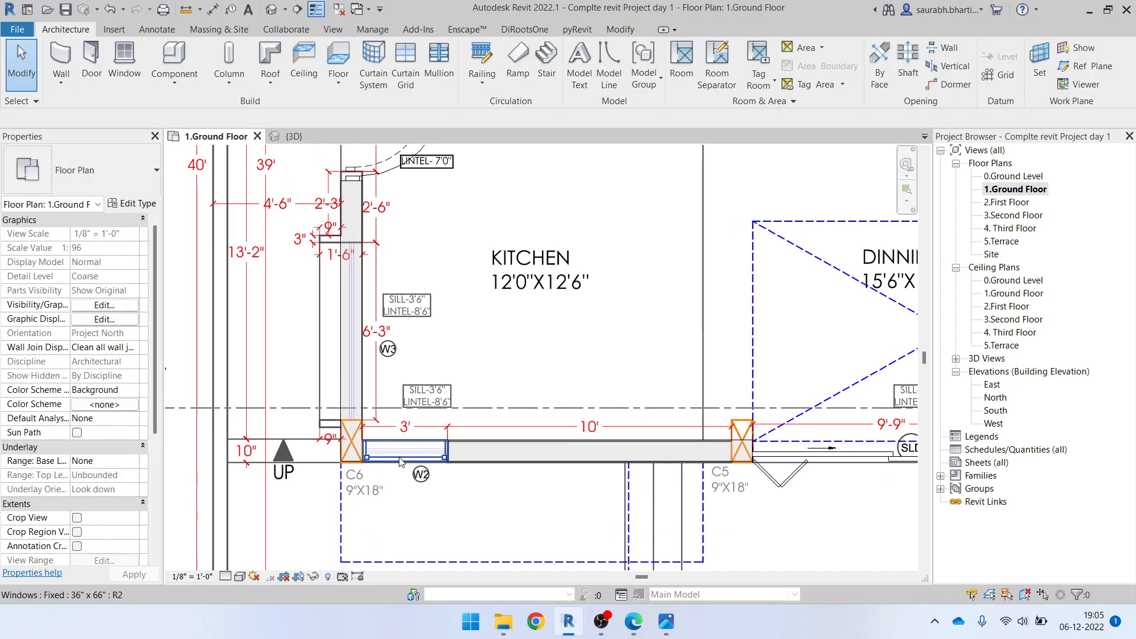
{"action": "left_click", "coordinate": [400, 461]}
{"action": "key", "text": "c"}
{"action": "key", "text": "s"}
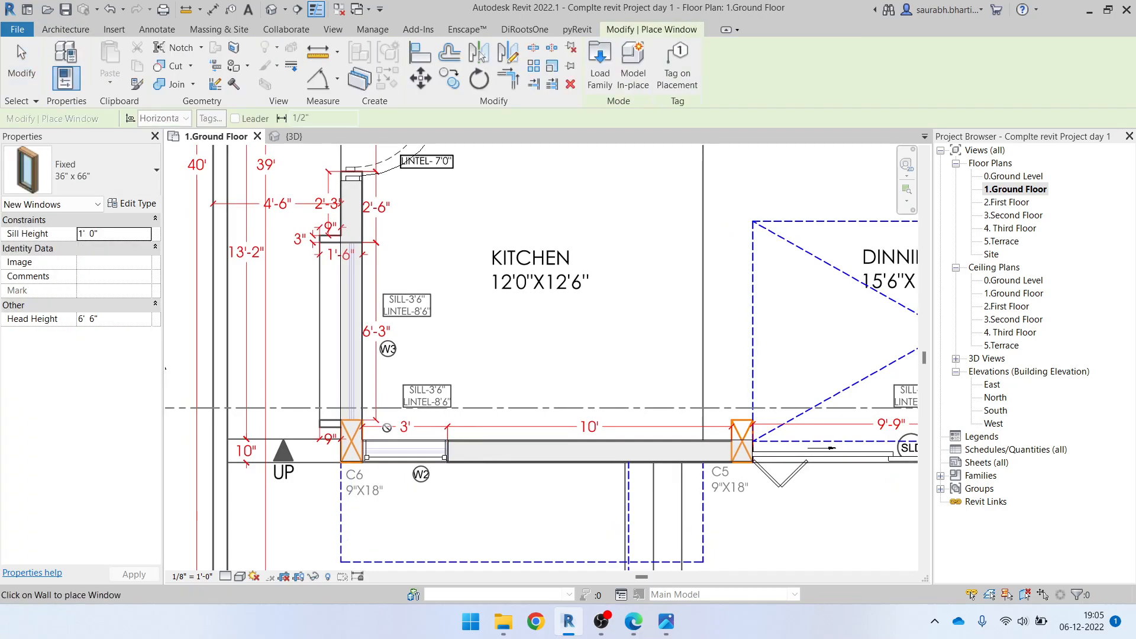
{"action": "key", "text": "Escape"}
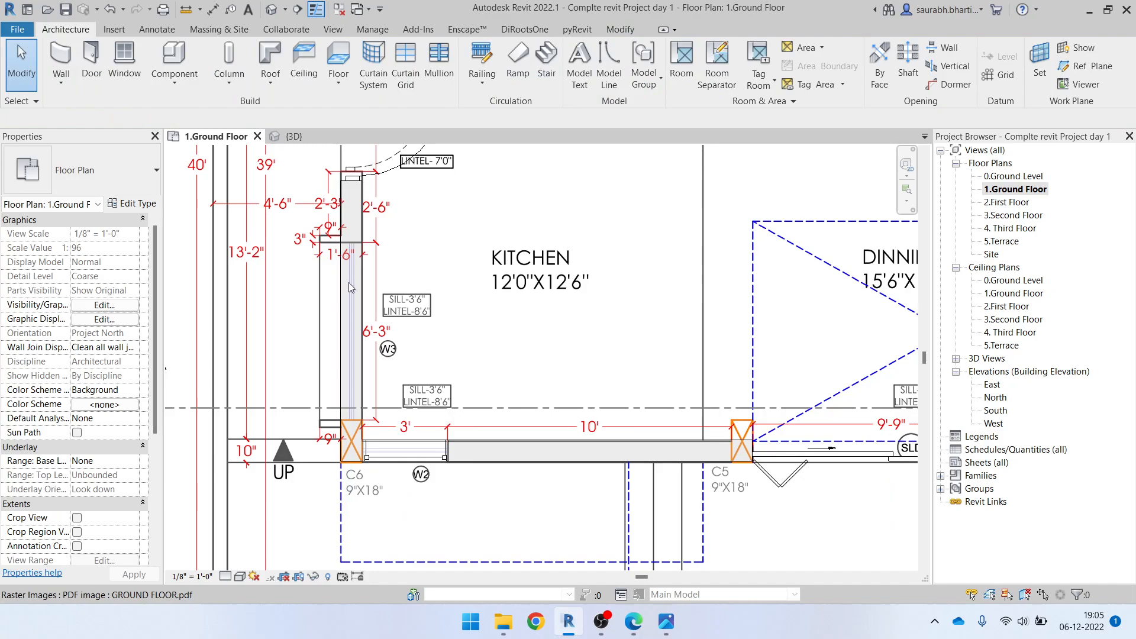
{"action": "left_click", "coordinate": [415, 451]}
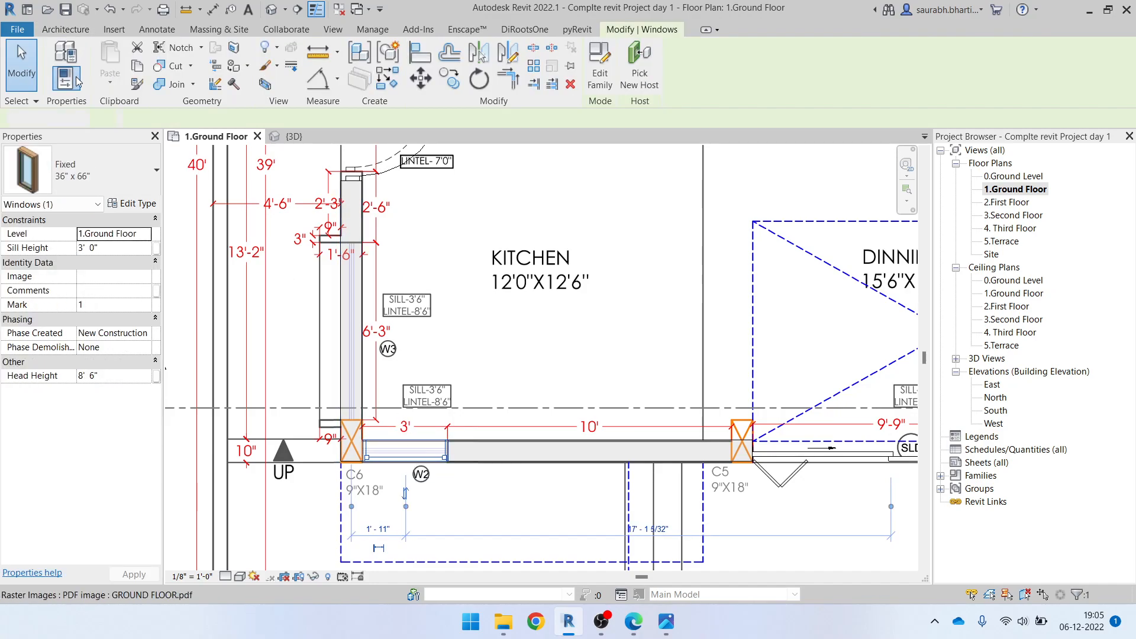
{"action": "key", "text": "Escape"}
{"action": "left_click", "coordinate": [125, 62]}
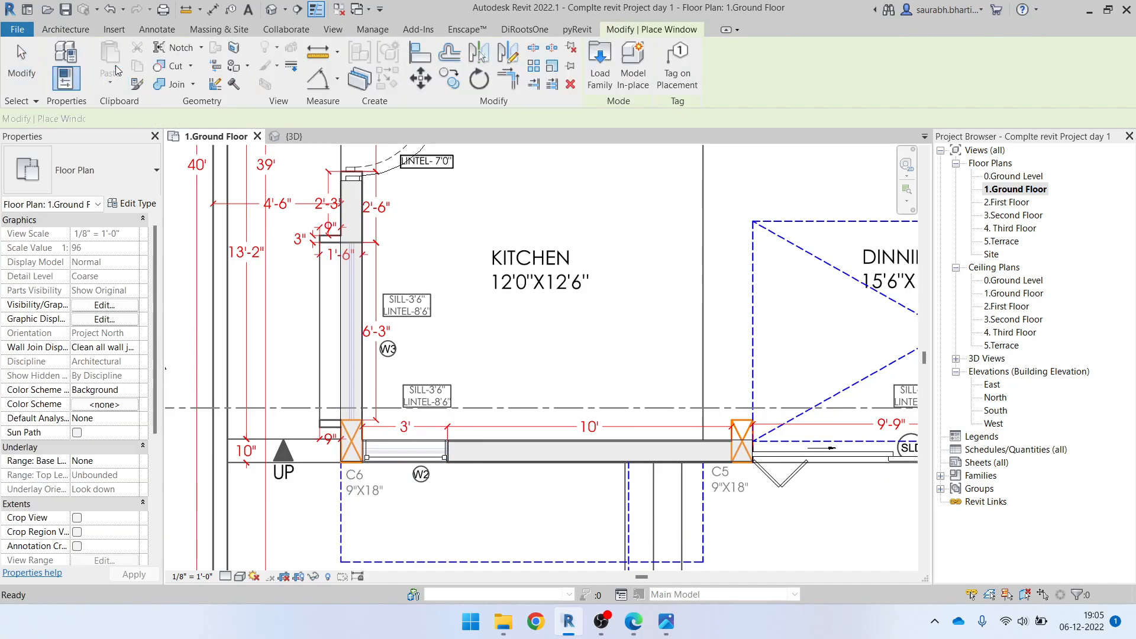
{"action": "left_click", "coordinate": [109, 175]}
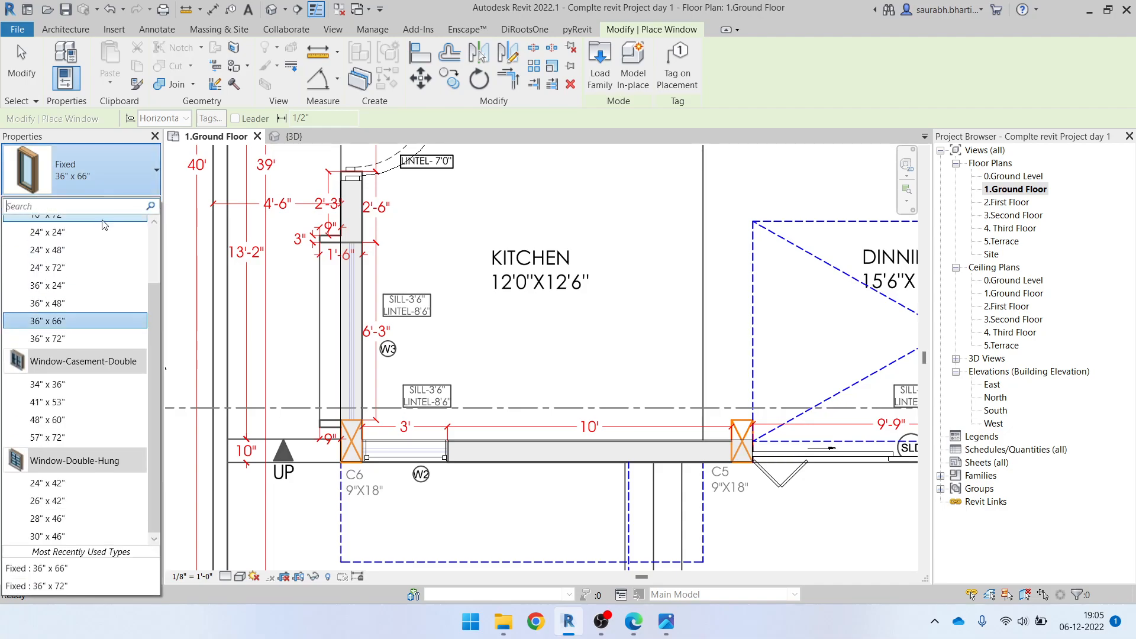
{"action": "left_click", "coordinate": [74, 342]}
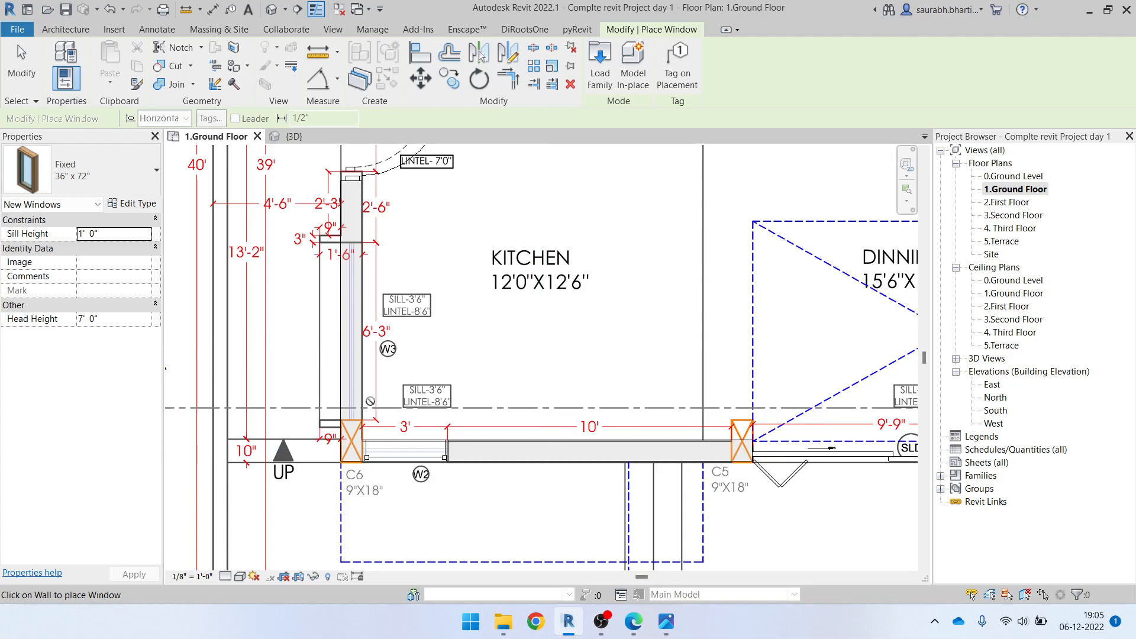
{"action": "key", "text": "Escape"}
{"action": "key", "text": "Escape"}
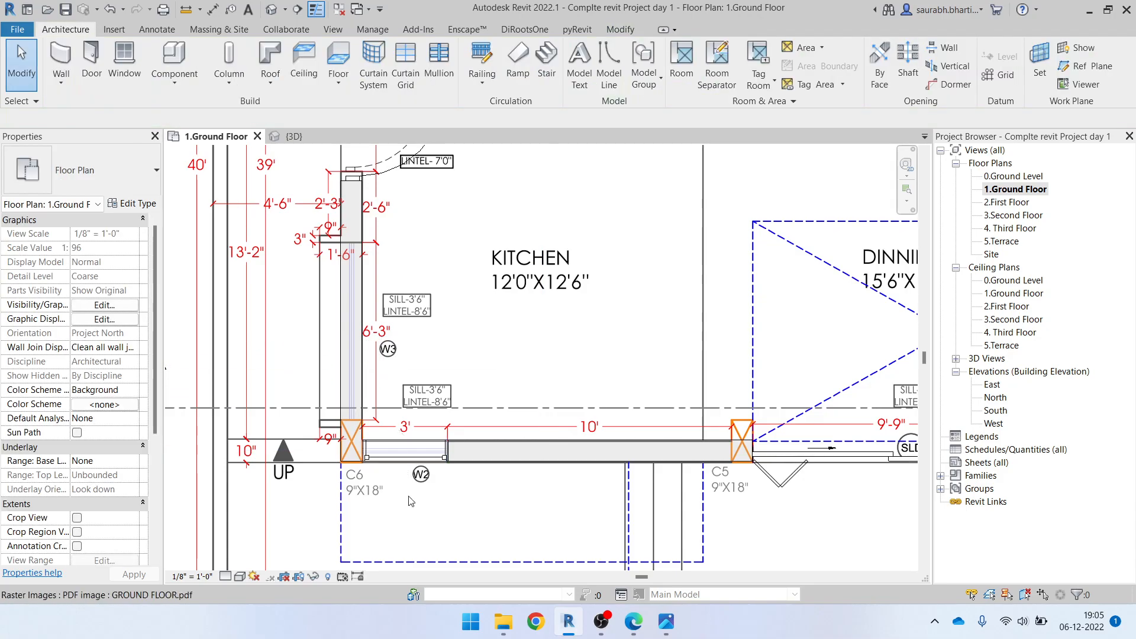
Duplicate the kitchen's W2 window type as 78" x 66" and set the new type's width to 6' 6"
{"action": "left_click", "coordinate": [406, 450]}
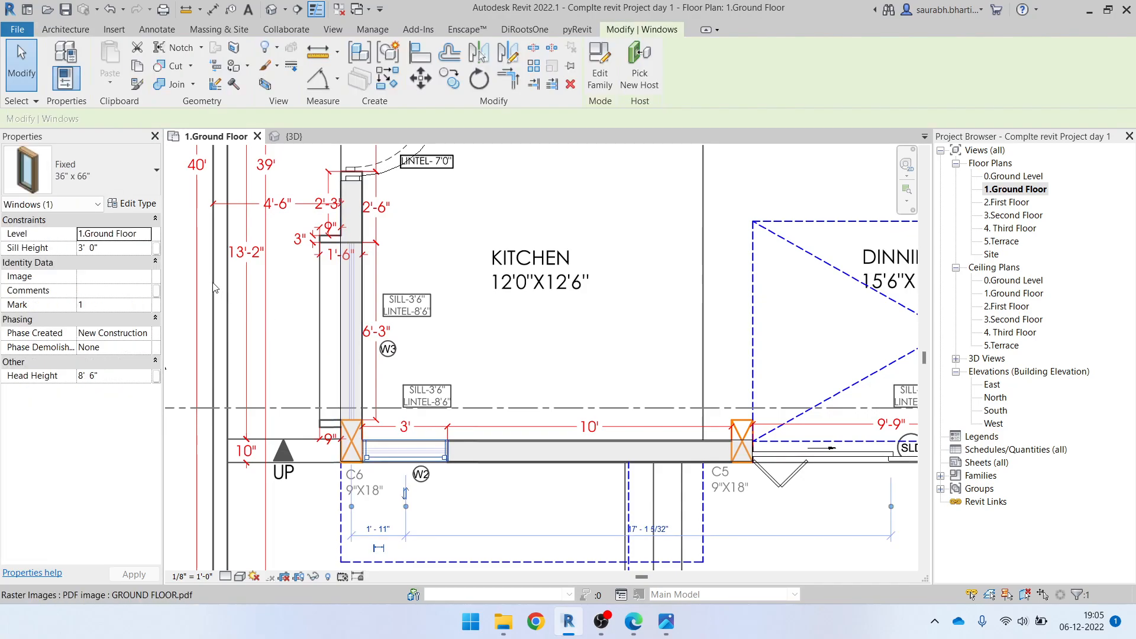
{"action": "left_click", "coordinate": [139, 204]}
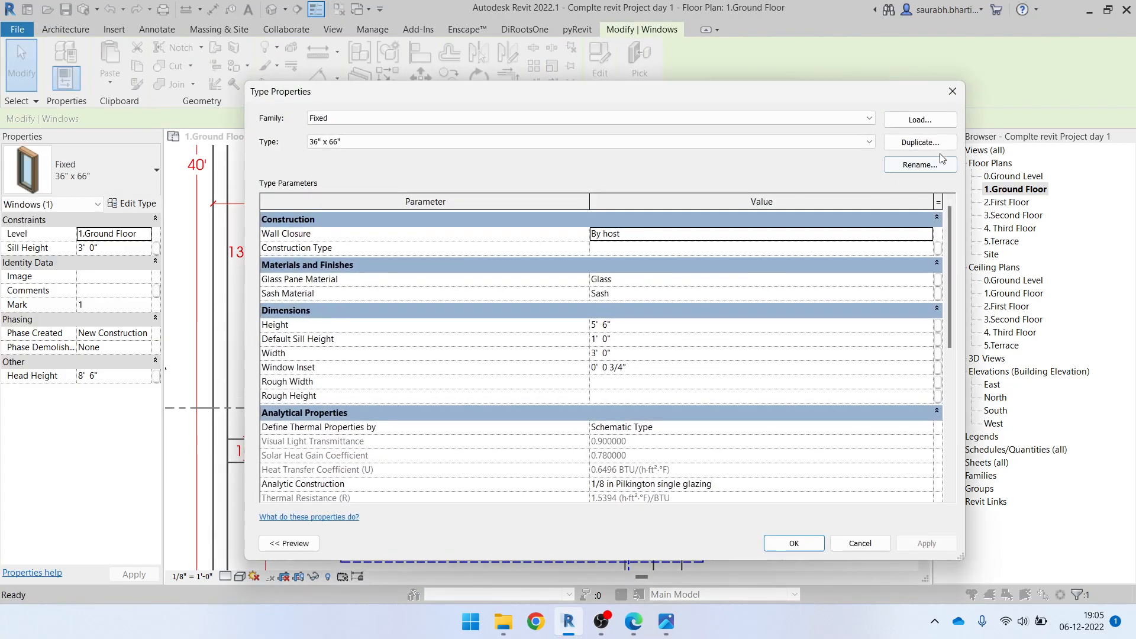
{"action": "left_click", "coordinate": [921, 143]}
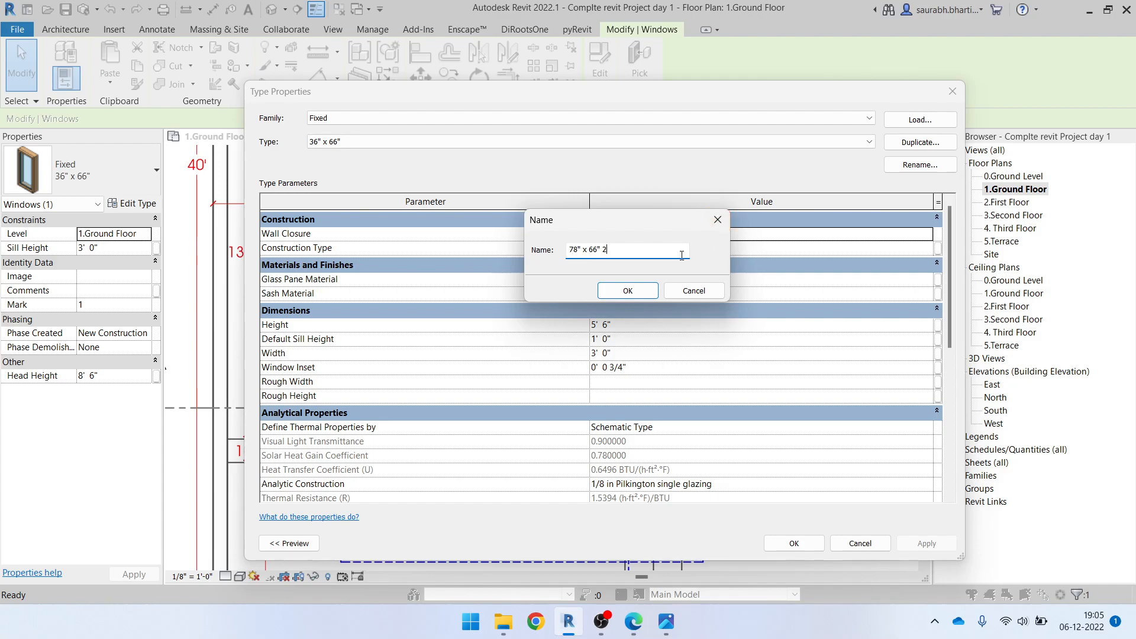
{"action": "left_click", "coordinate": [611, 293]}
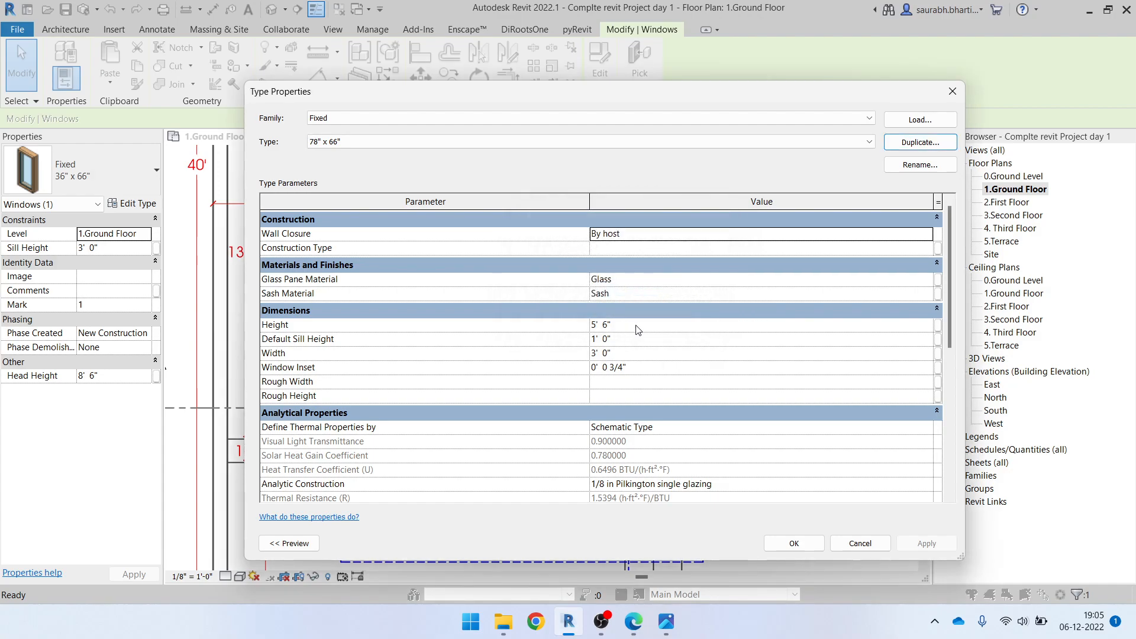
{"action": "left_click", "coordinate": [637, 355]}
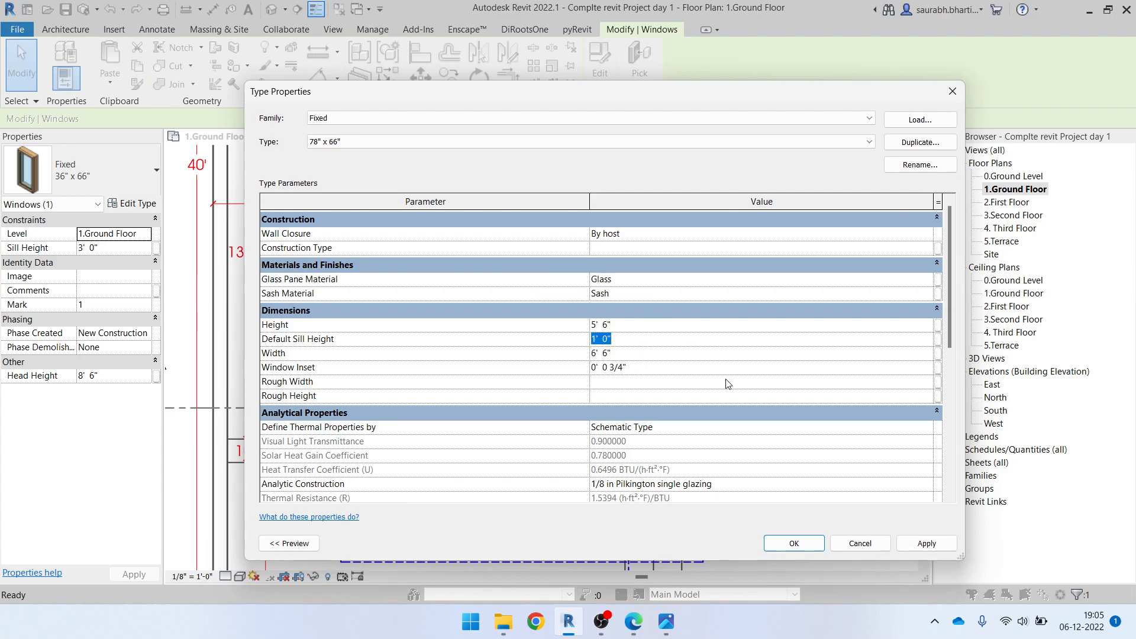
{"action": "left_click", "coordinate": [808, 545]}
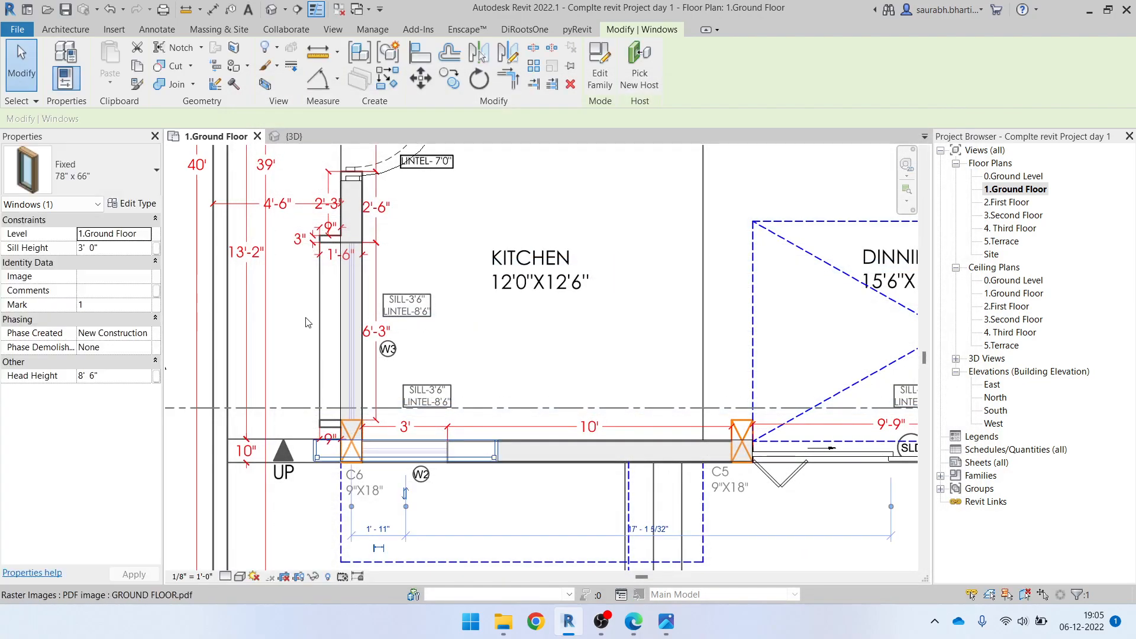
Place a Fixed 78" x 66" window in the kitchen's side wall at the W3 opening
{"action": "left_click", "coordinate": [90, 180]}
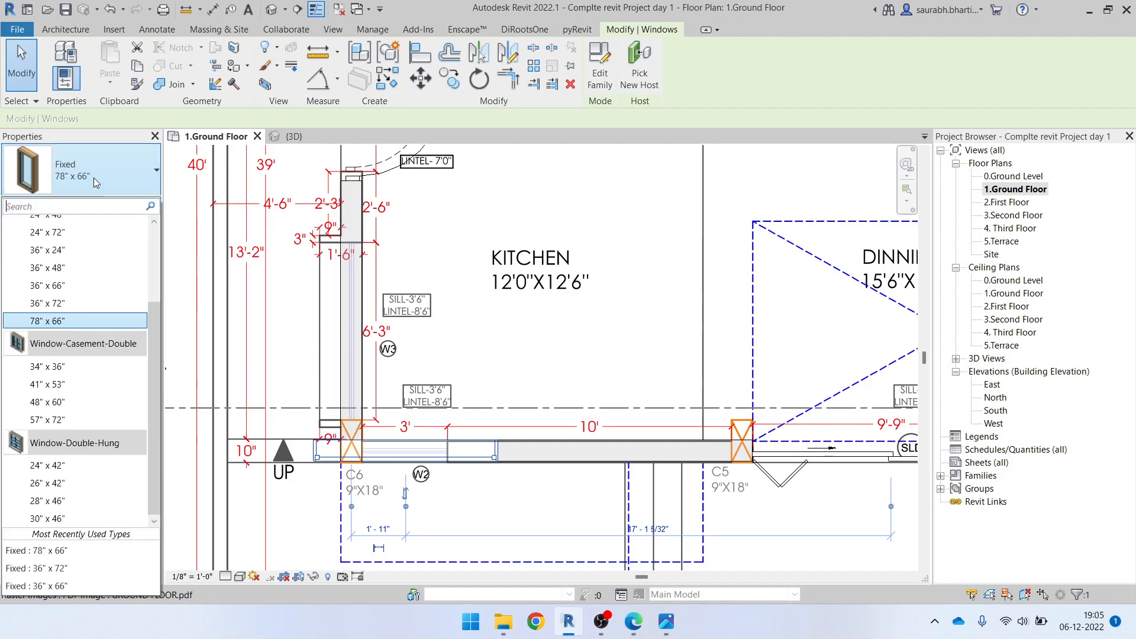
{"action": "left_click", "coordinate": [331, 321]}
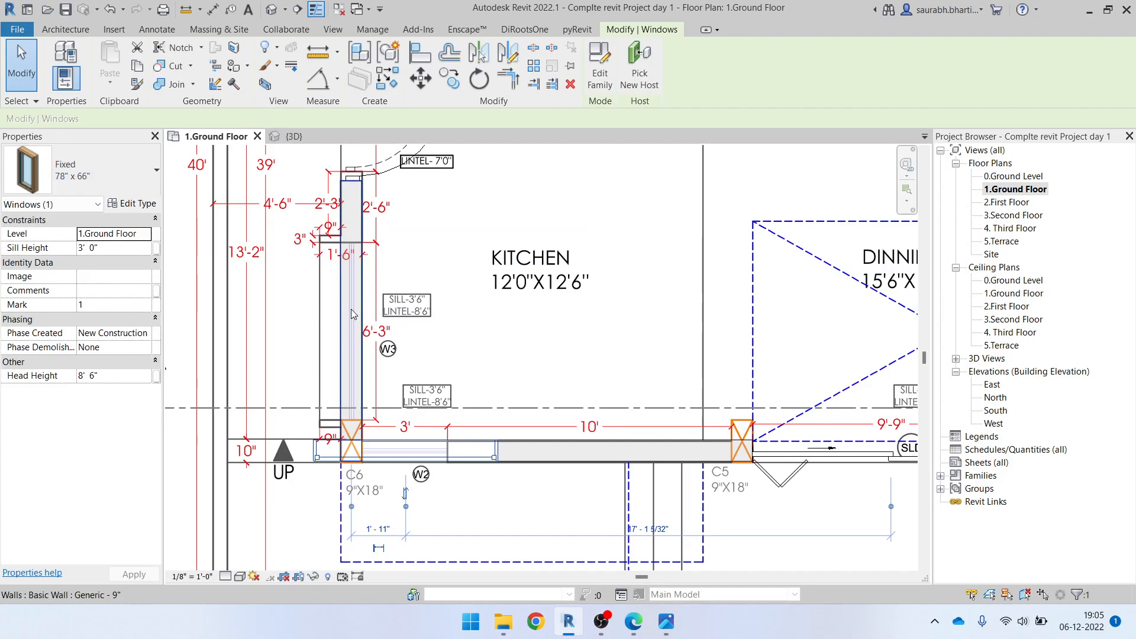
{"action": "key", "text": "Escape"}
{"action": "key", "text": "w"}
{"action": "key", "text": "n"}
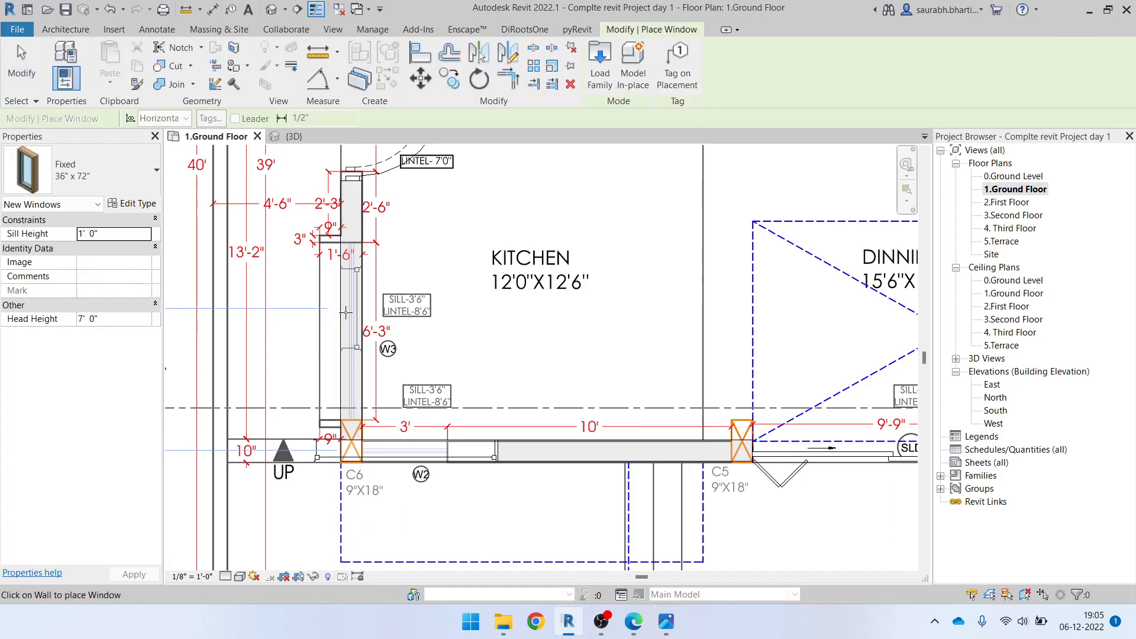
{"action": "left_click", "coordinate": [131, 178]}
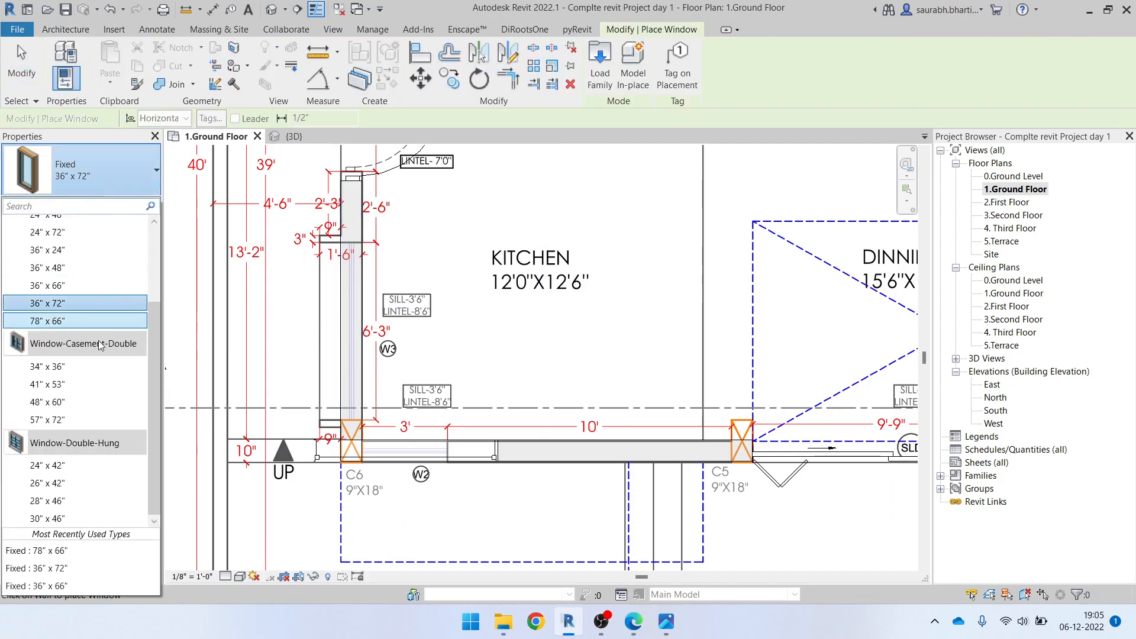
{"action": "left_click", "coordinate": [71, 323]}
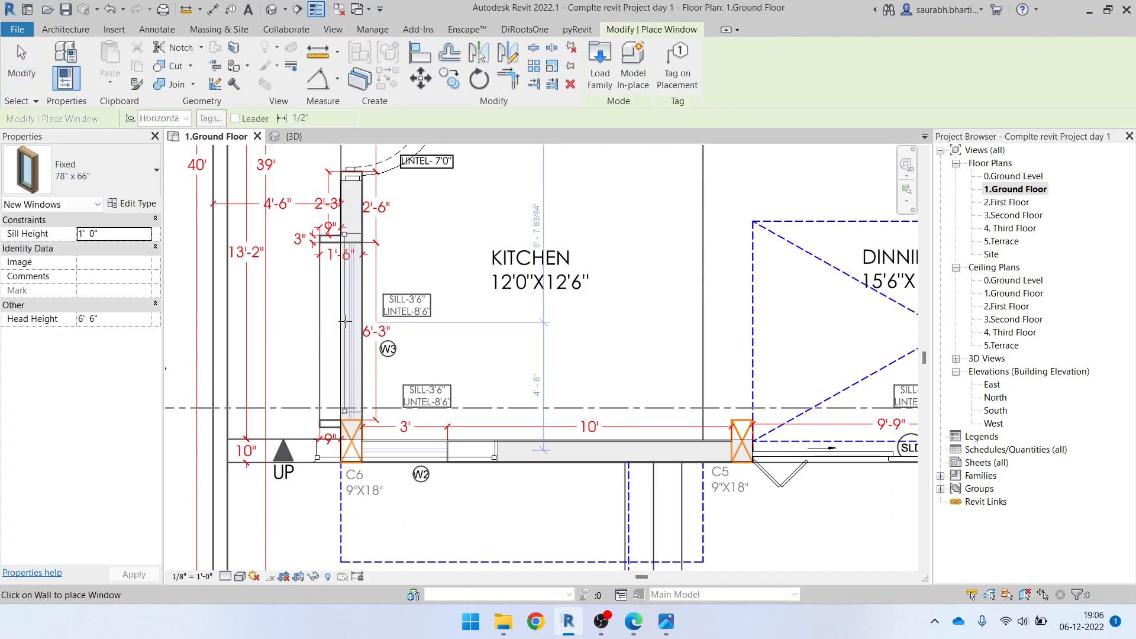
{"action": "scroll", "coordinate": [345, 324], "scroll_direction": "up", "scroll_amount": 3}
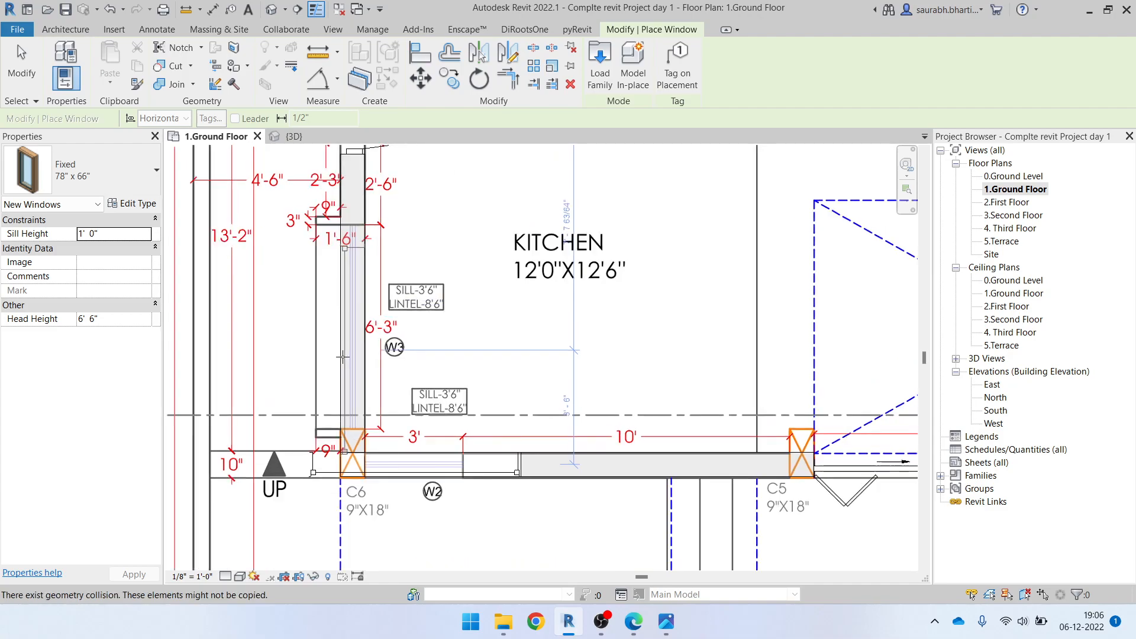
{"action": "left_click", "coordinate": [345, 325]}
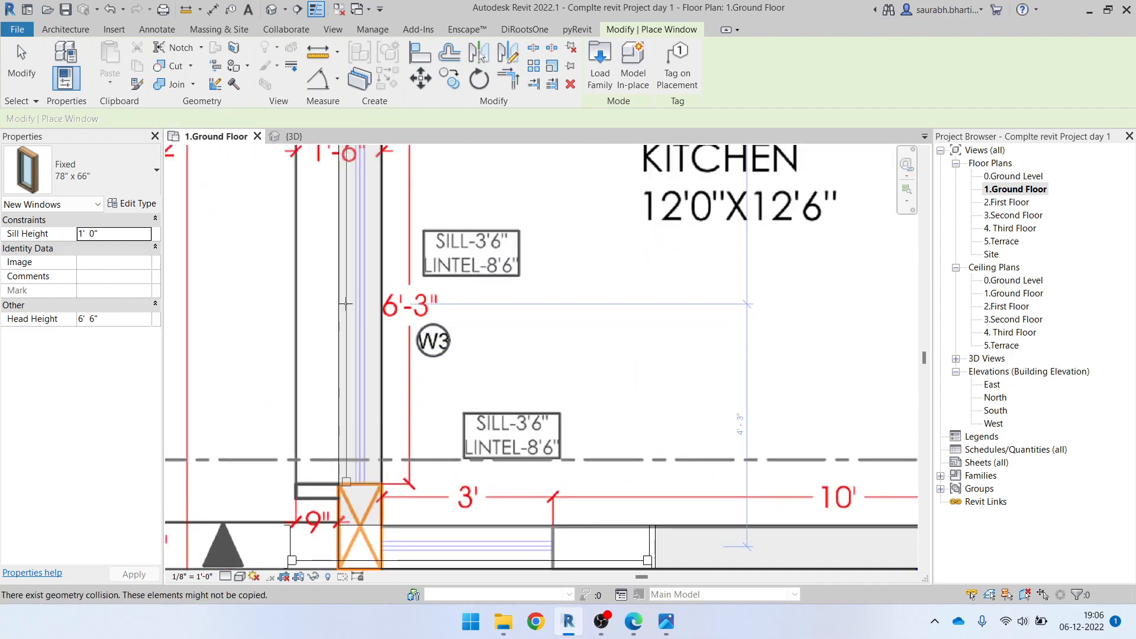
{"action": "scroll", "coordinate": [382, 339], "scroll_direction": "down", "scroll_amount": 4}
{"action": "key", "text": "Escape"}
In the 3D view, change the type of the kitchen's W2 window to Fixed 36" x 72"
{"action": "left_click", "coordinate": [273, 12]}
{"action": "scroll", "coordinate": [532, 444], "scroll_direction": "down", "scroll_amount": 1}
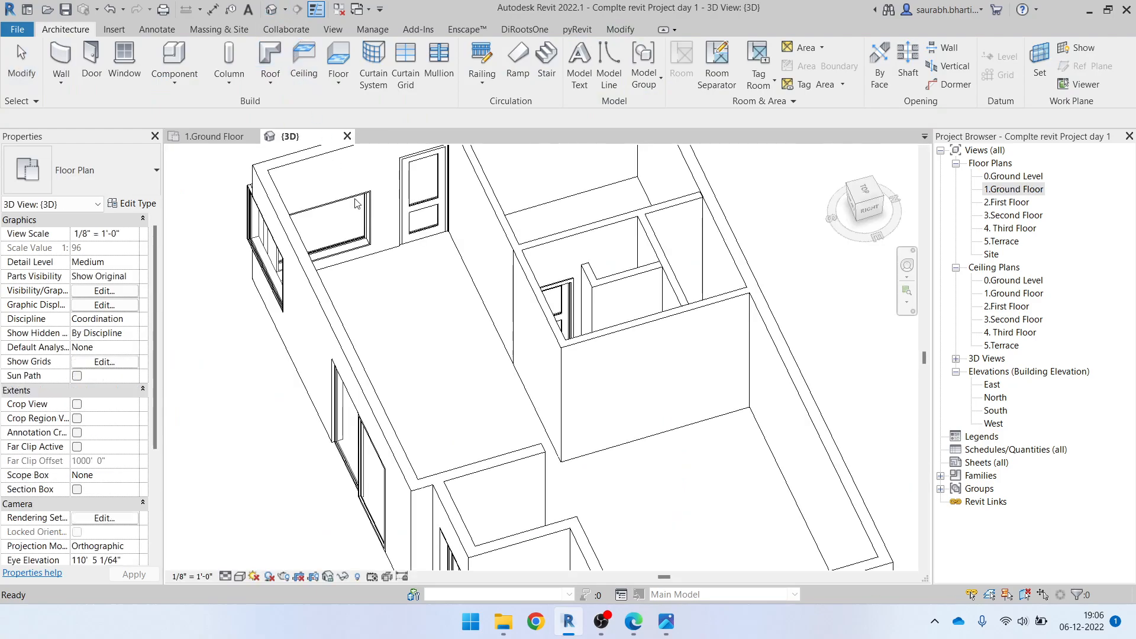
{"action": "middle_click_drag", "start_coordinate": [532, 444], "coordinate": [563, 342], "text": "shift"}
{"action": "scroll", "coordinate": [562, 342], "scroll_direction": "up", "scroll_amount": 2}
{"action": "middle_click_drag", "start_coordinate": [478, 348], "coordinate": [225, 217], "text": "shift"}
{"action": "scroll", "coordinate": [542, 297], "scroll_direction": "up", "scroll_amount": 2}
{"action": "scroll", "coordinate": [506, 289], "scroll_direction": "up", "scroll_amount": 2}
{"action": "left_click", "coordinate": [505, 289]}
{"action": "left_click", "coordinate": [83, 172]}
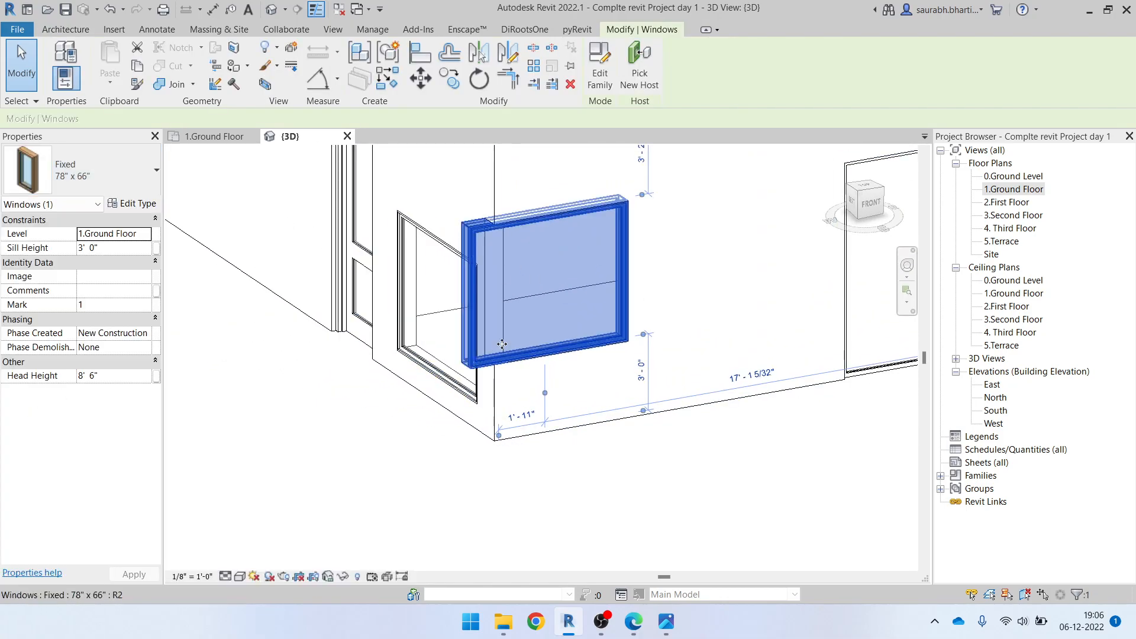
{"action": "left_click", "coordinate": [89, 172]}
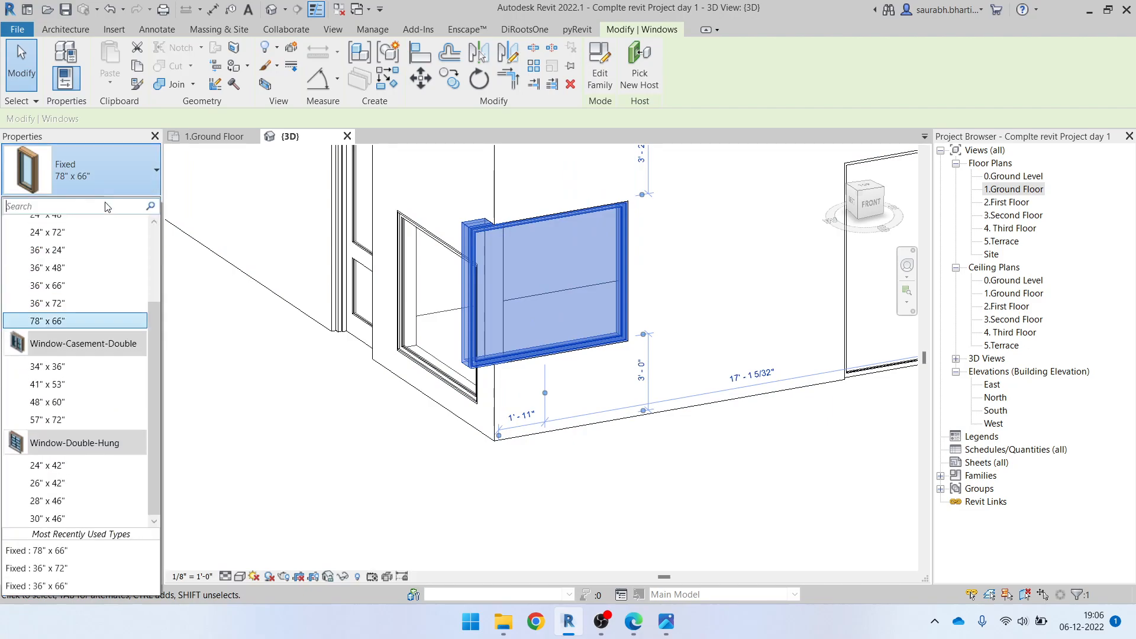
{"action": "left_click", "coordinate": [87, 304]}
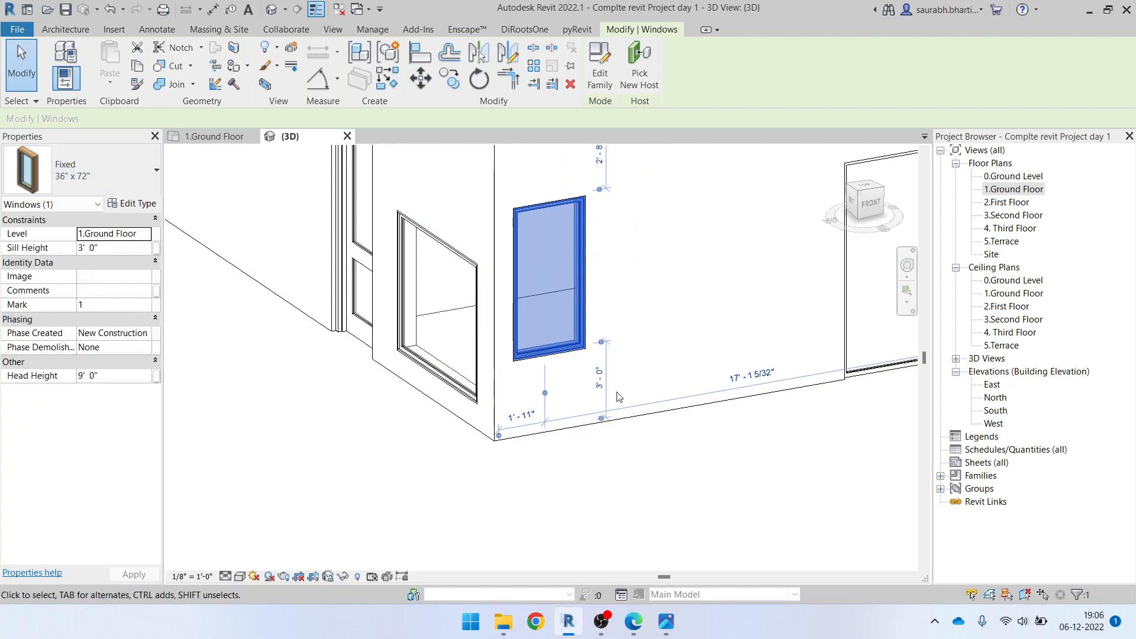
{"action": "left_click", "coordinate": [590, 495]}
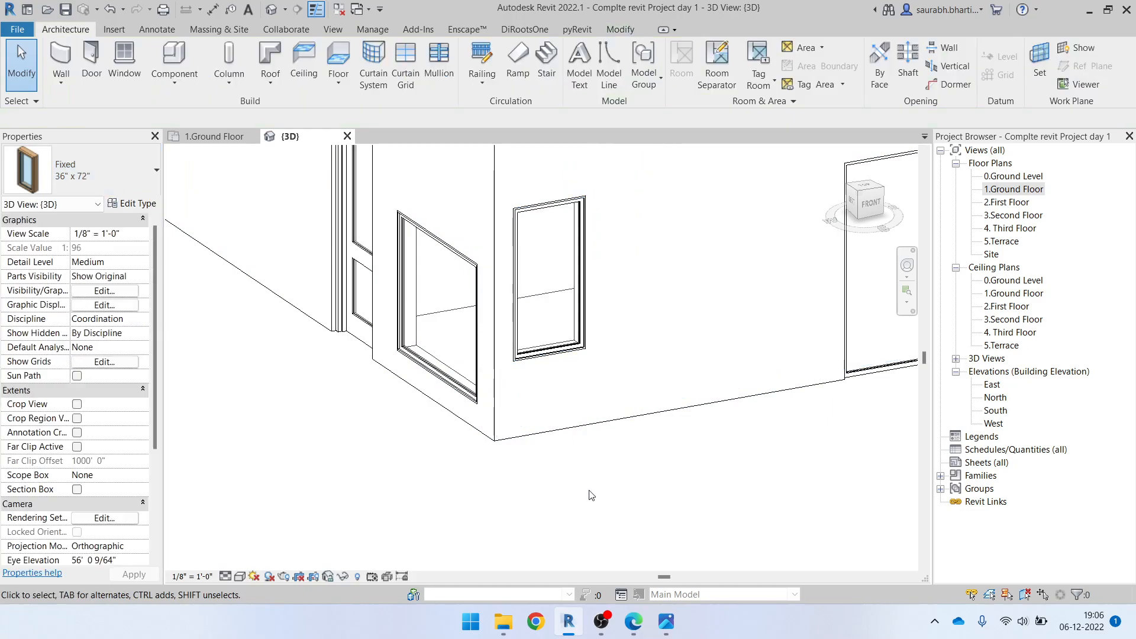
Try the Fixed 24" x 72" type on the kitchen's W3 window and restore the 78" x 66" type
{"action": "left_click", "coordinate": [459, 272]}
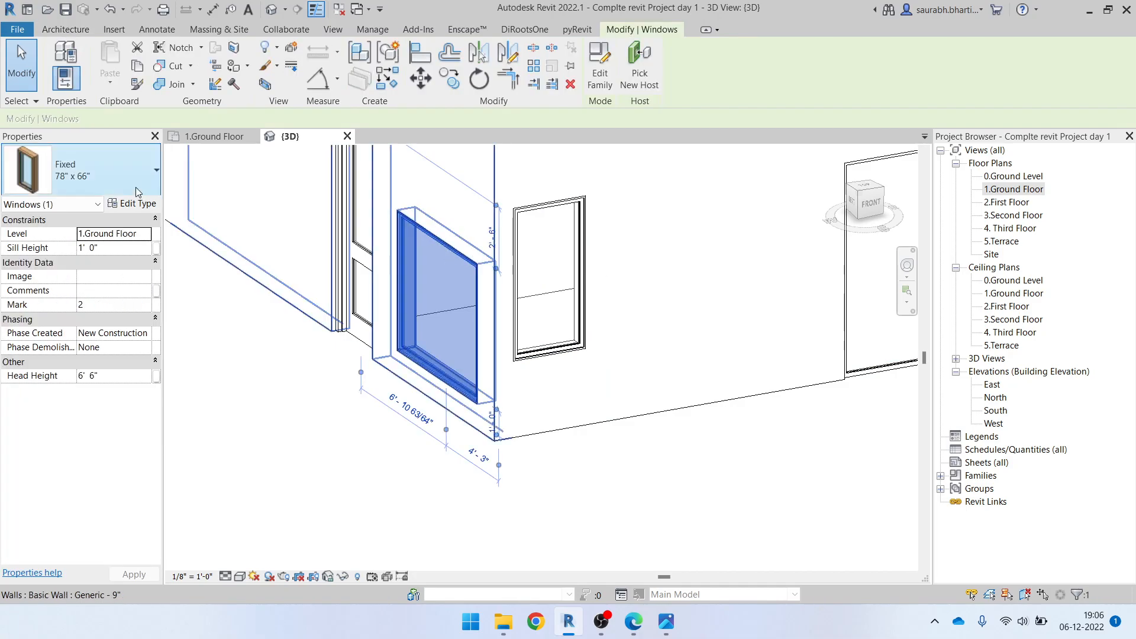
{"action": "left_click", "coordinate": [101, 177]}
{"action": "scroll", "coordinate": [110, 219], "scroll_direction": "up", "scroll_amount": 3}
{"action": "left_click", "coordinate": [84, 232]}
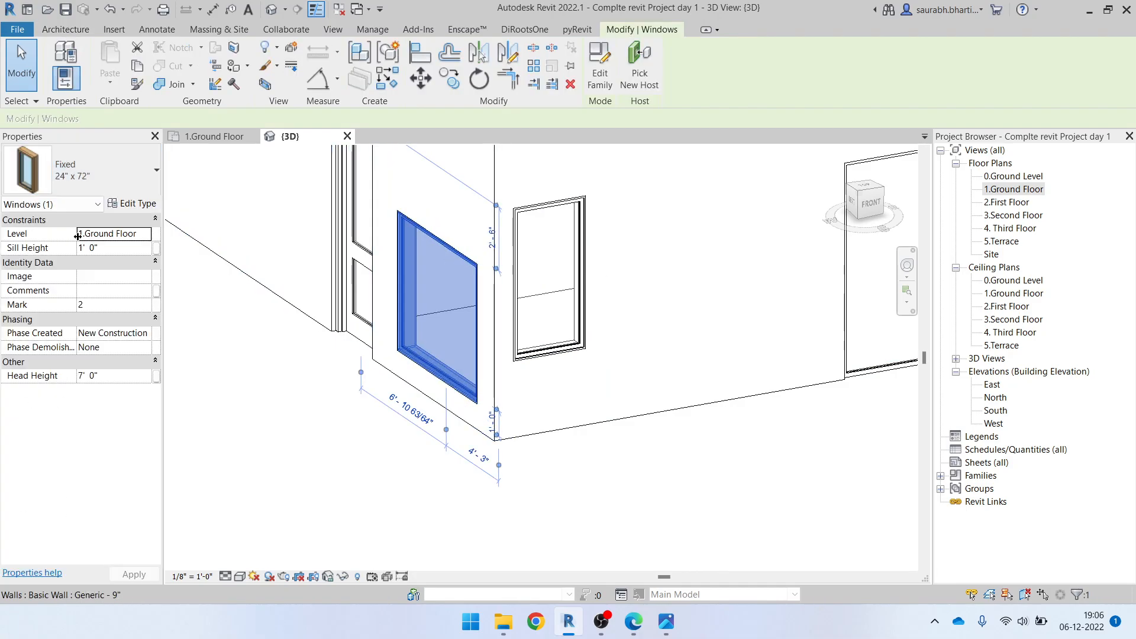
{"action": "left_click", "coordinate": [83, 178]}
{"action": "scroll", "coordinate": [64, 319], "scroll_direction": "up", "scroll_amount": 3}
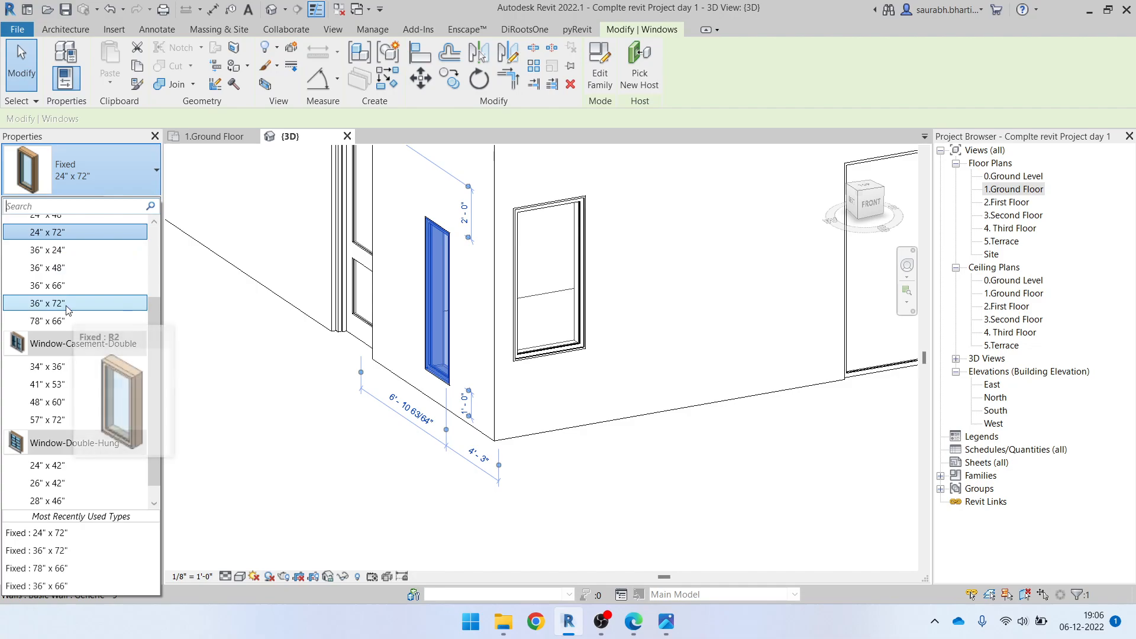
{"action": "left_click", "coordinate": [57, 321]}
{"action": "key", "text": "Escape"}
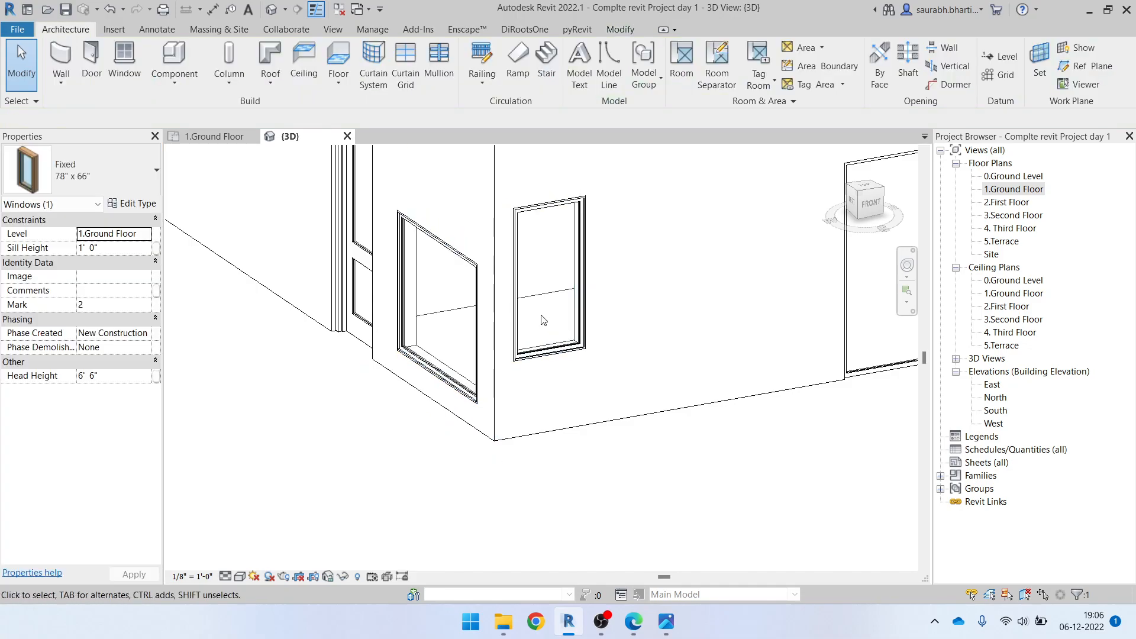
{"action": "left_click", "coordinate": [542, 215]}
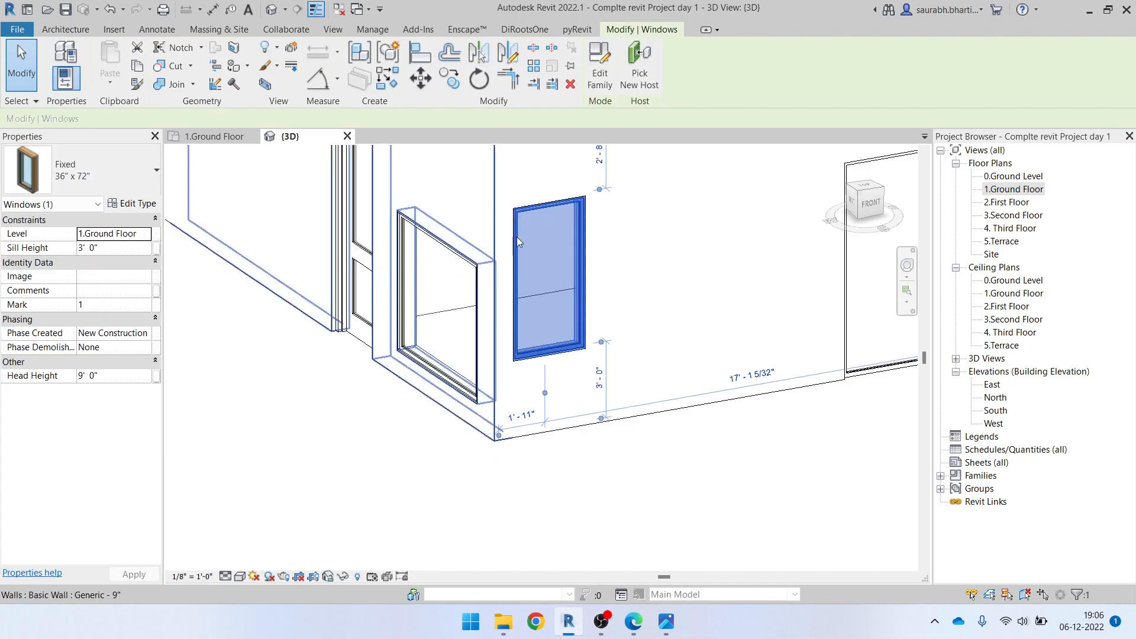
{"action": "key", "text": "Escape"}
{"action": "left_click", "coordinate": [520, 225]}
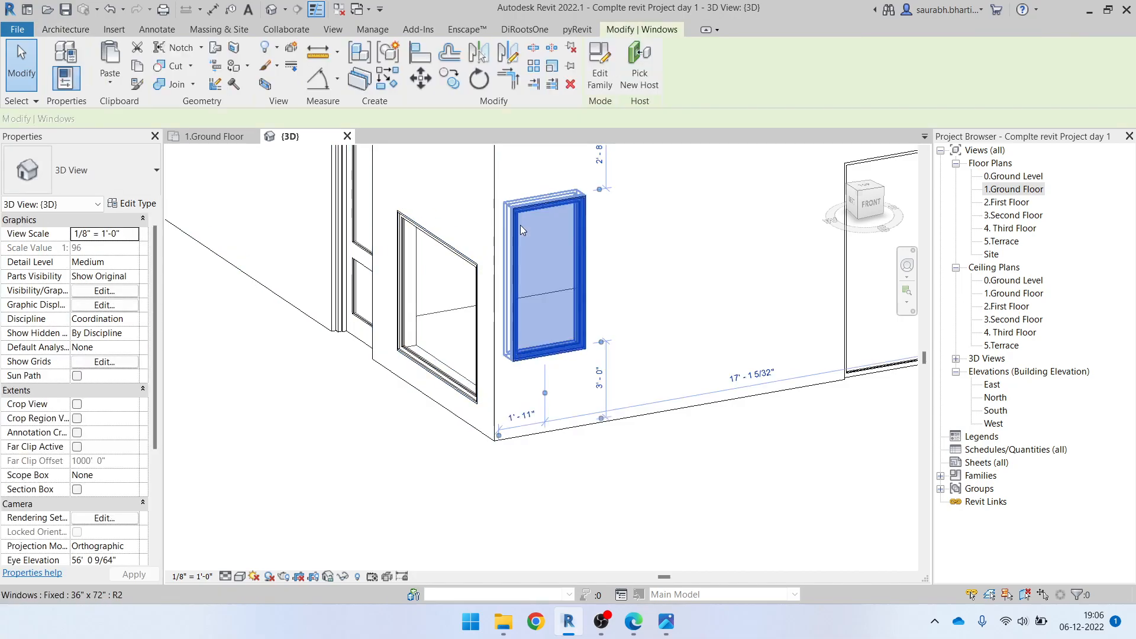
{"action": "key", "text": "Escape"}
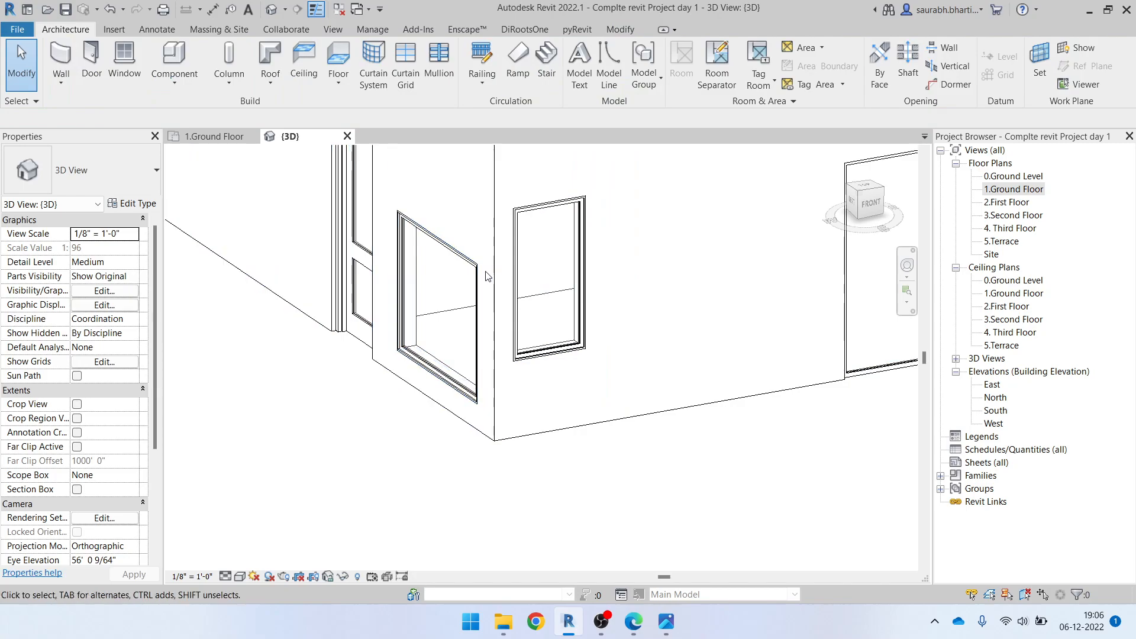
Set the sill height of the kitchen's W3 window to 3' 0"
{"action": "left_click", "coordinate": [454, 265]}
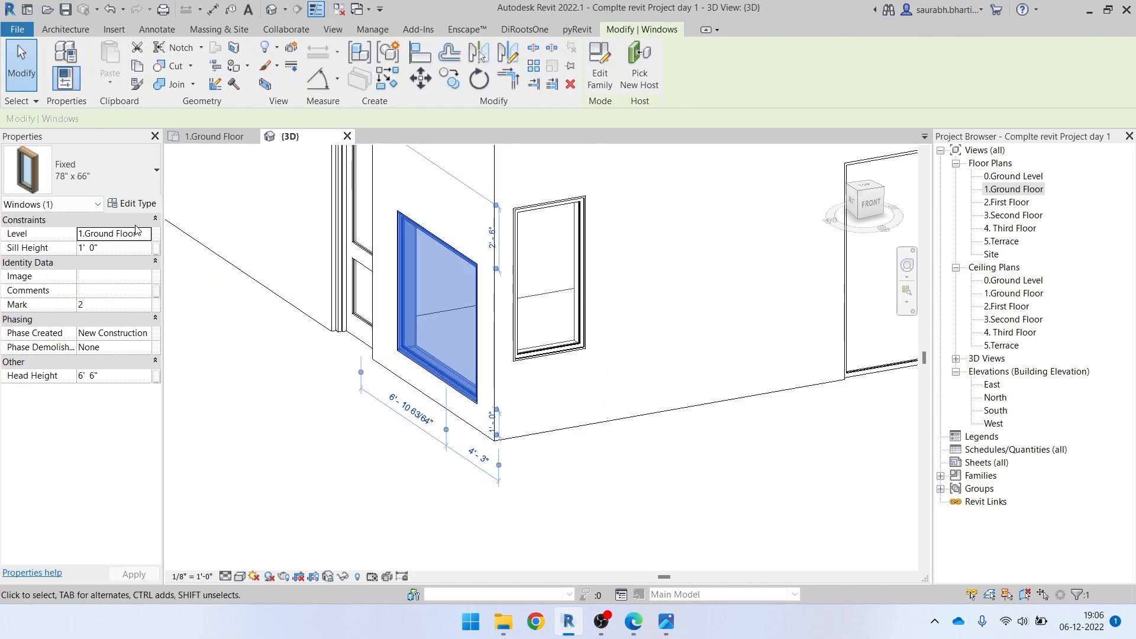
{"action": "left_click", "coordinate": [108, 248]}
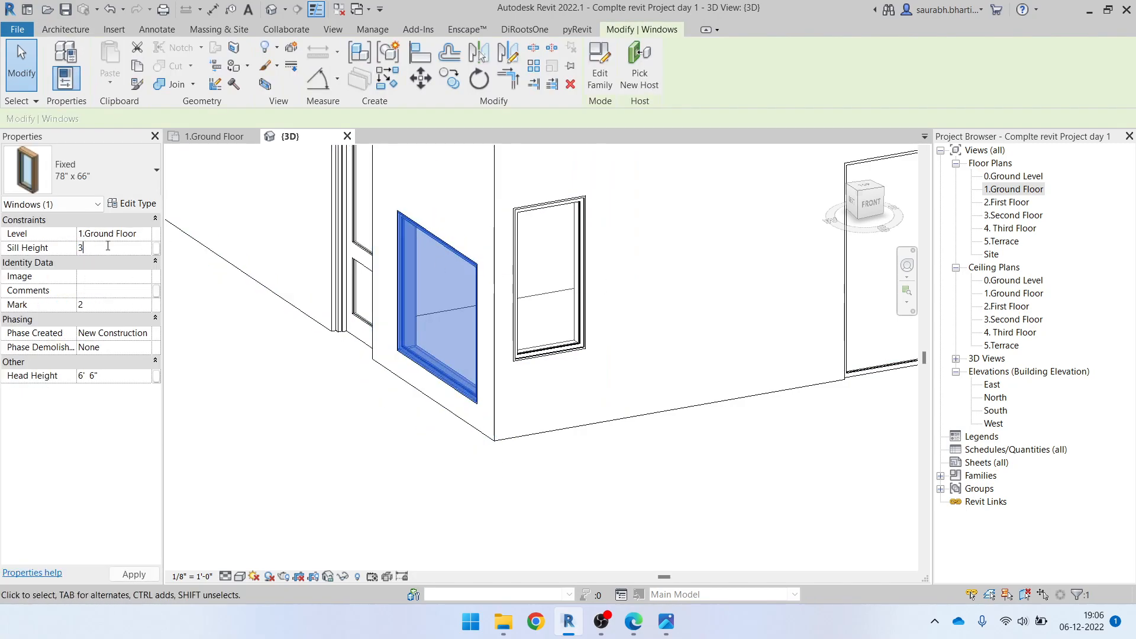
{"action": "key", "text": "Return"}
{"action": "left_click", "coordinate": [559, 497]}
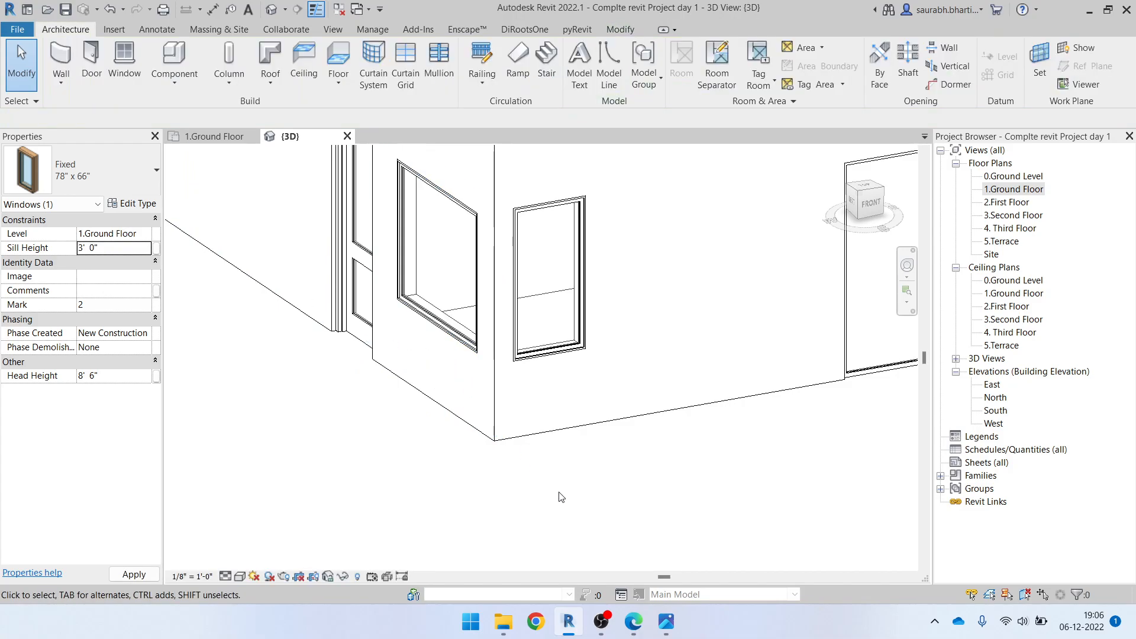
Open the 1.Ground Floor plan at the bedroom's W5 window opening
{"action": "scroll", "coordinate": [559, 497], "scroll_direction": "down", "scroll_amount": 3}
{"action": "middle_click_drag", "start_coordinate": [626, 529], "coordinate": [794, 438], "text": "shift"}
{"action": "double_click", "coordinate": [1029, 190]}
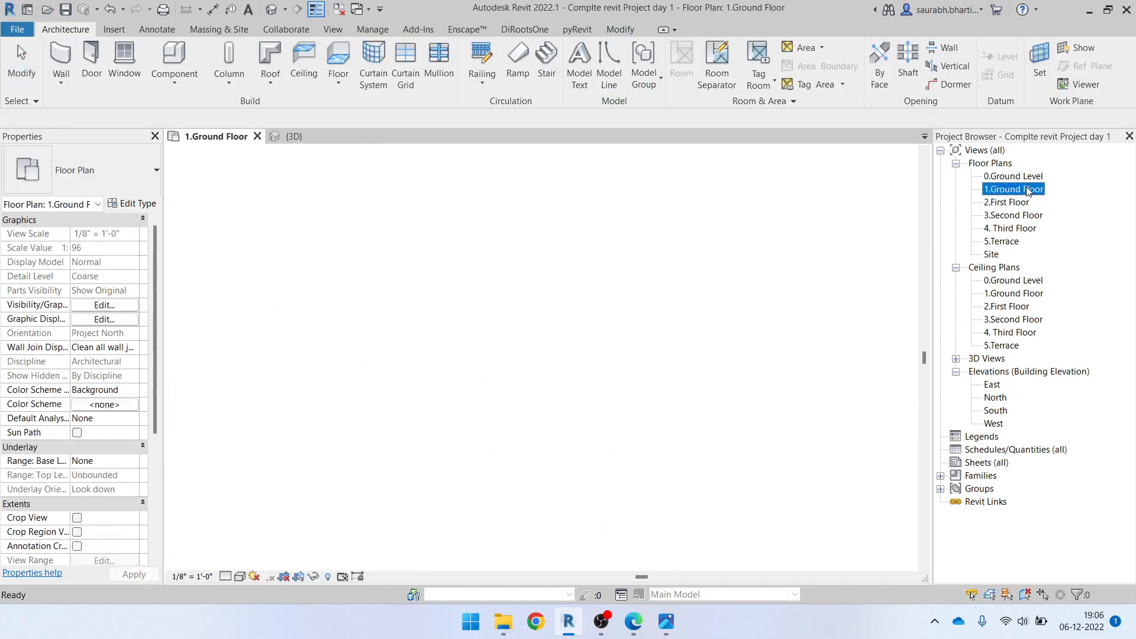
{"action": "middle_click_drag", "start_coordinate": [375, 337], "coordinate": [375, 456]}
{"action": "scroll", "coordinate": [426, 269], "scroll_direction": "up", "scroll_amount": 6}
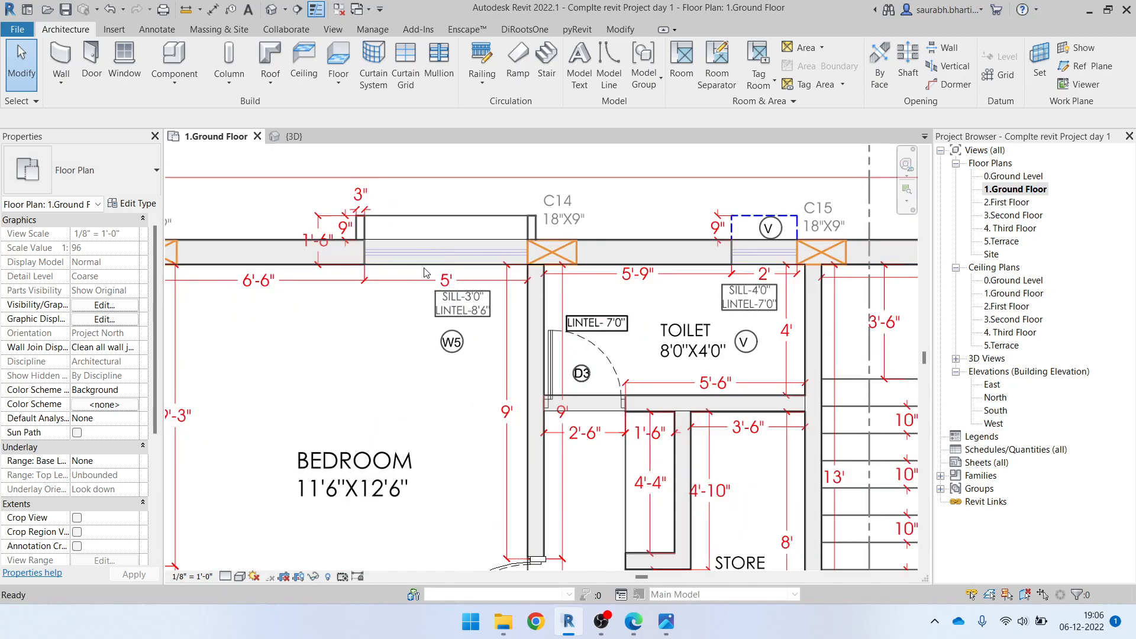
For a new window, duplicate the 78" x 66" type as 60" x 66" with a default sill height of 3' 0" and a width of 5'
{"action": "key", "text": "w"}
{"action": "key", "text": "n"}
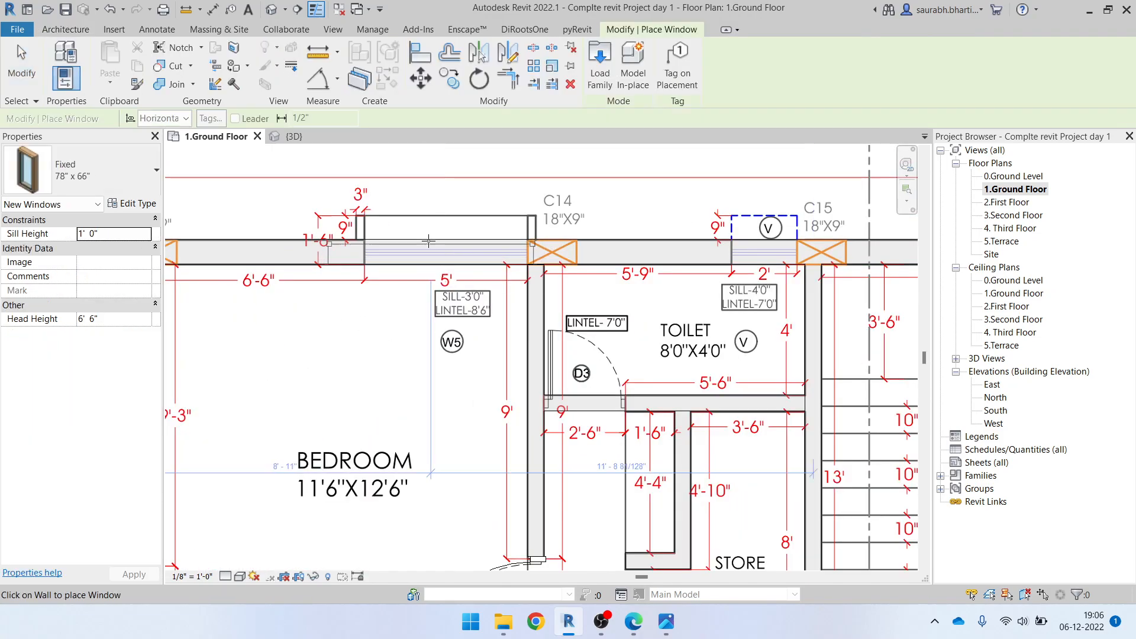
{"action": "left_click", "coordinate": [133, 204]}
{"action": "left_click", "coordinate": [920, 142]}
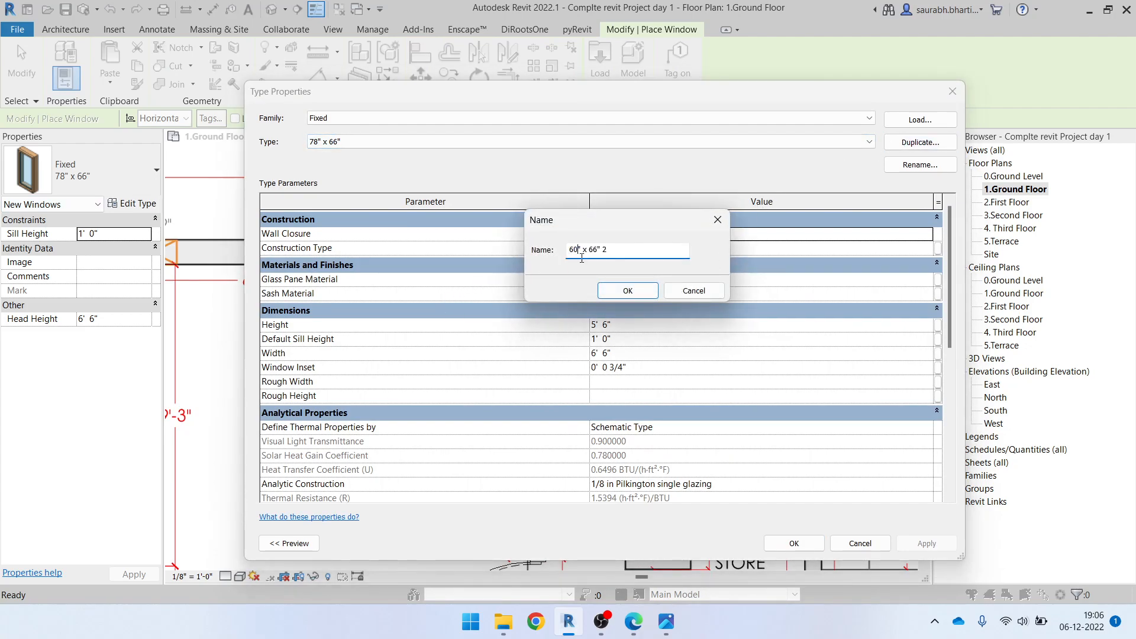
{"action": "left_click", "coordinate": [631, 290]}
{"action": "left_click", "coordinate": [640, 339]}
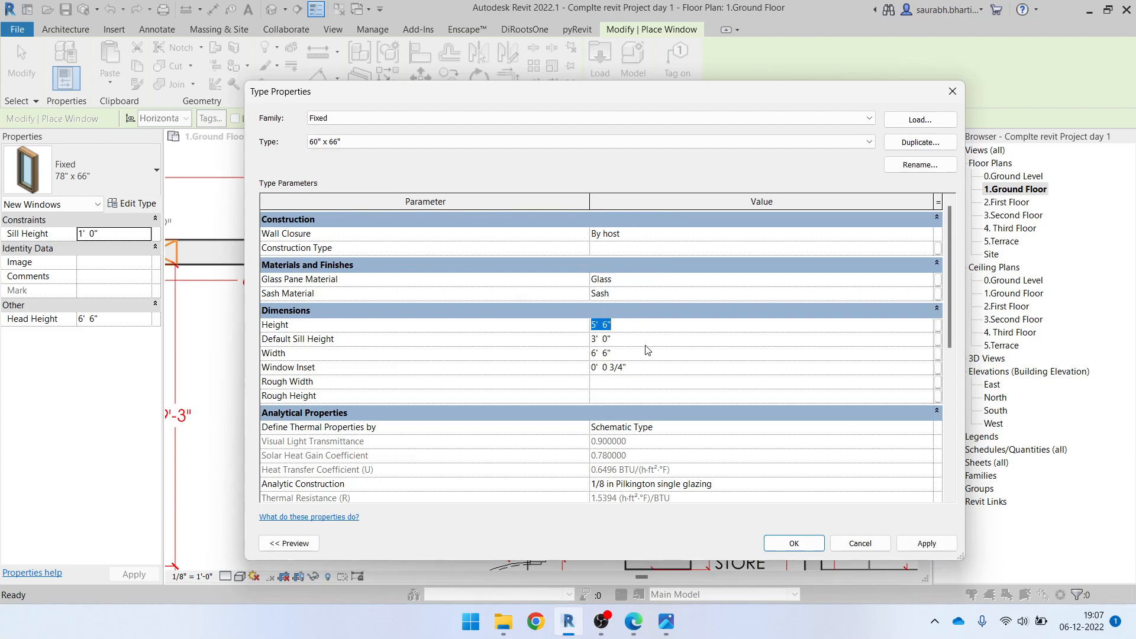
{"action": "left_click", "coordinate": [643, 354]}
{"action": "type", "text": "5'"}
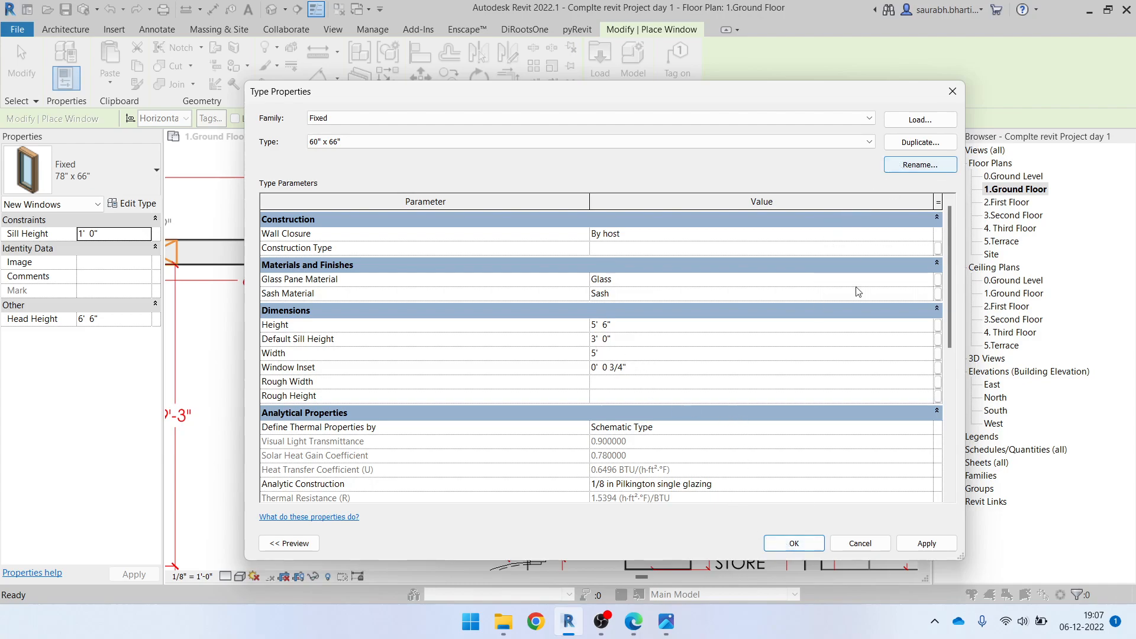
{"action": "left_click", "coordinate": [794, 543]}
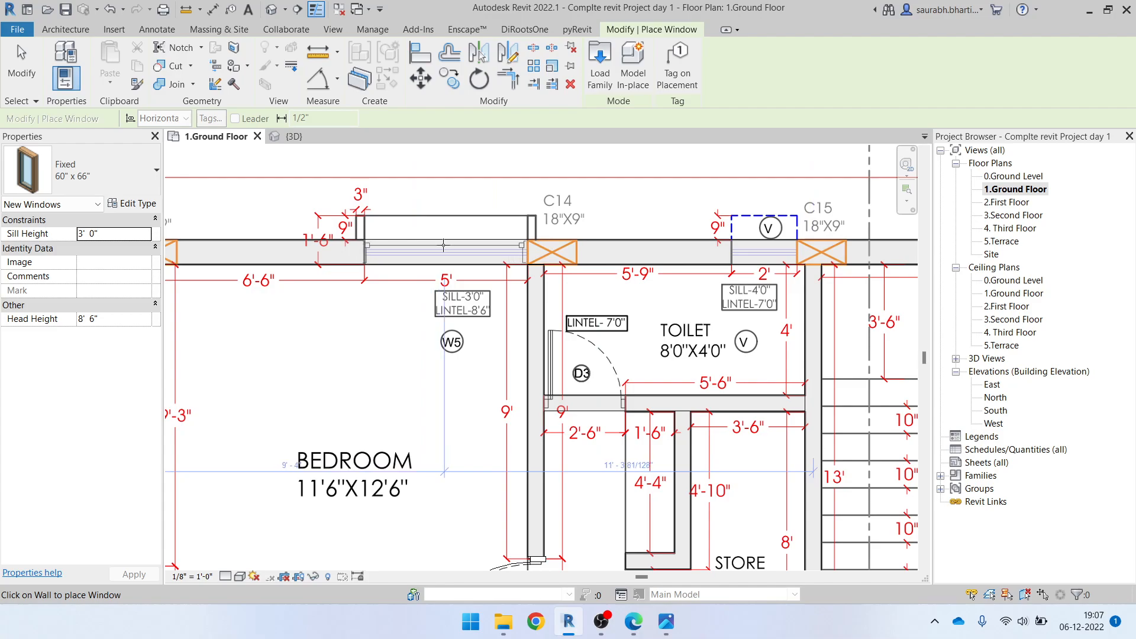
Place the Fixed 60" x 66" window in the wall at the bedroom's W5 opening
{"action": "left_click", "coordinate": [445, 242]}
{"action": "scroll", "coordinate": [583, 311], "scroll_direction": "up", "scroll_amount": 1}
{"action": "middle_click_drag", "start_coordinate": [583, 311], "coordinate": [404, 365]}
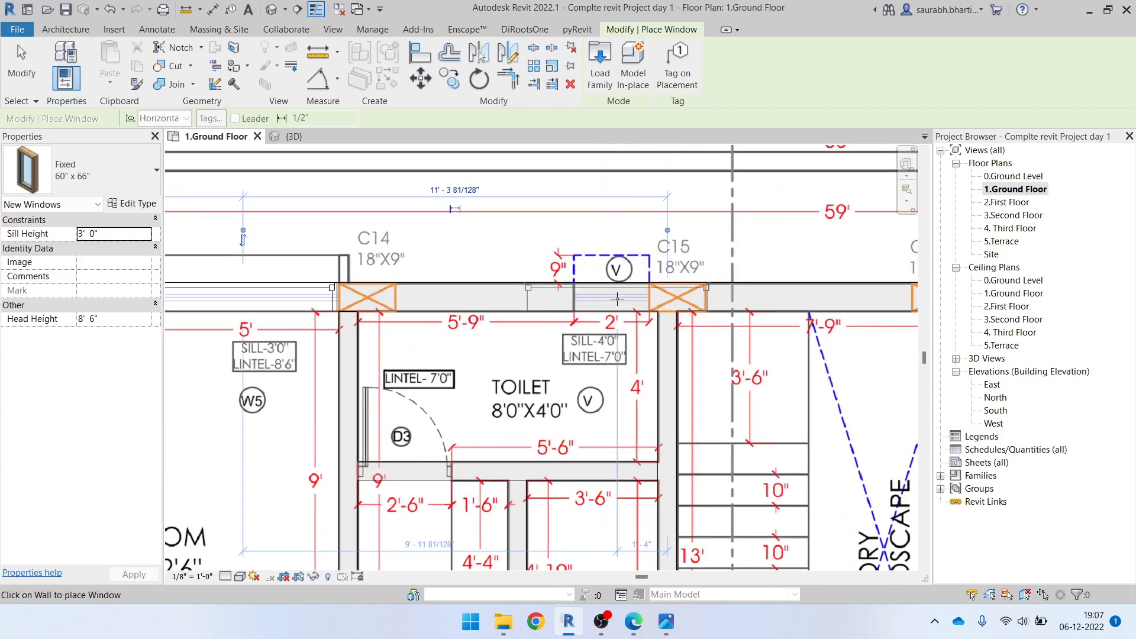
{"action": "key", "text": "Escape"}
{"action": "key", "text": "Escape"}
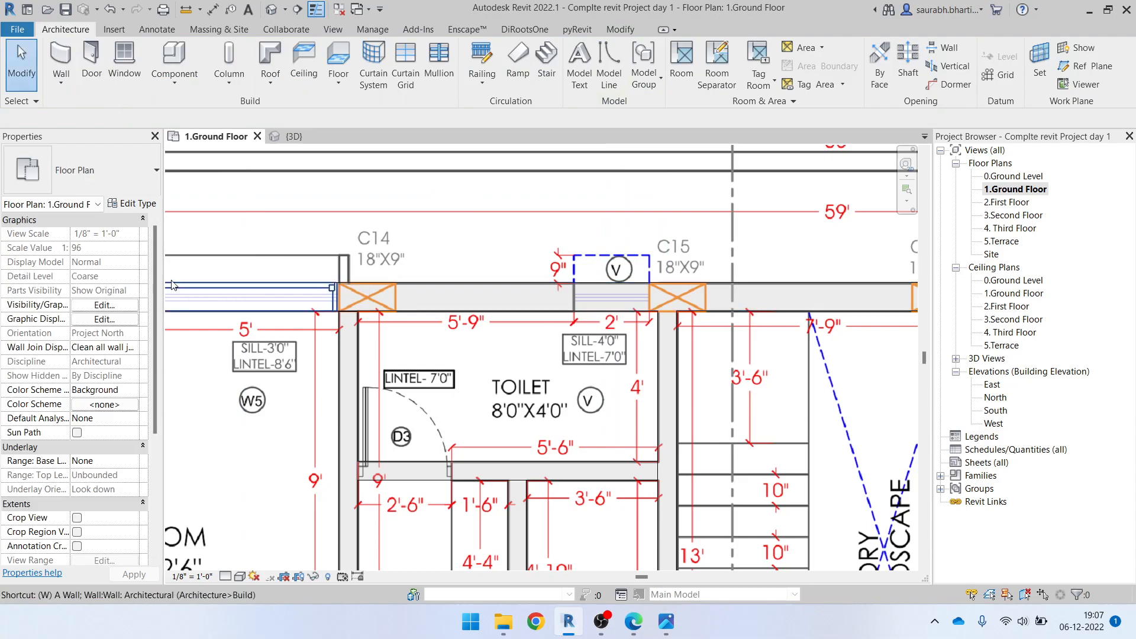
{"action": "key", "text": "w"}
{"action": "key", "text": "n"}
{"action": "left_click", "coordinate": [83, 172]}
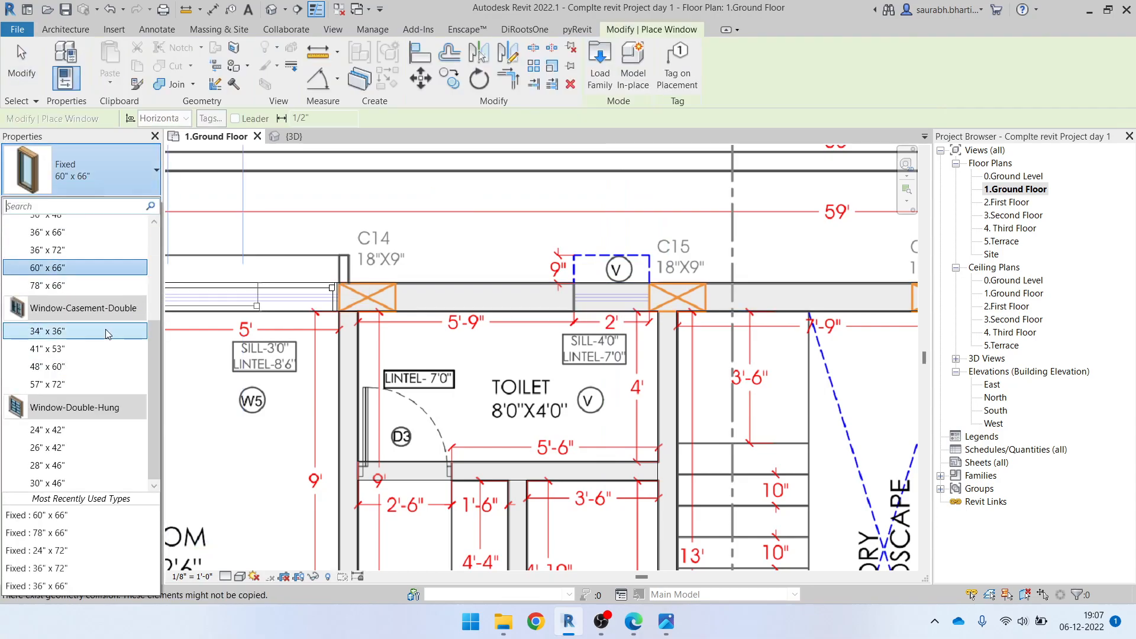
{"action": "scroll", "coordinate": [84, 334], "scroll_direction": "up", "scroll_amount": 1}
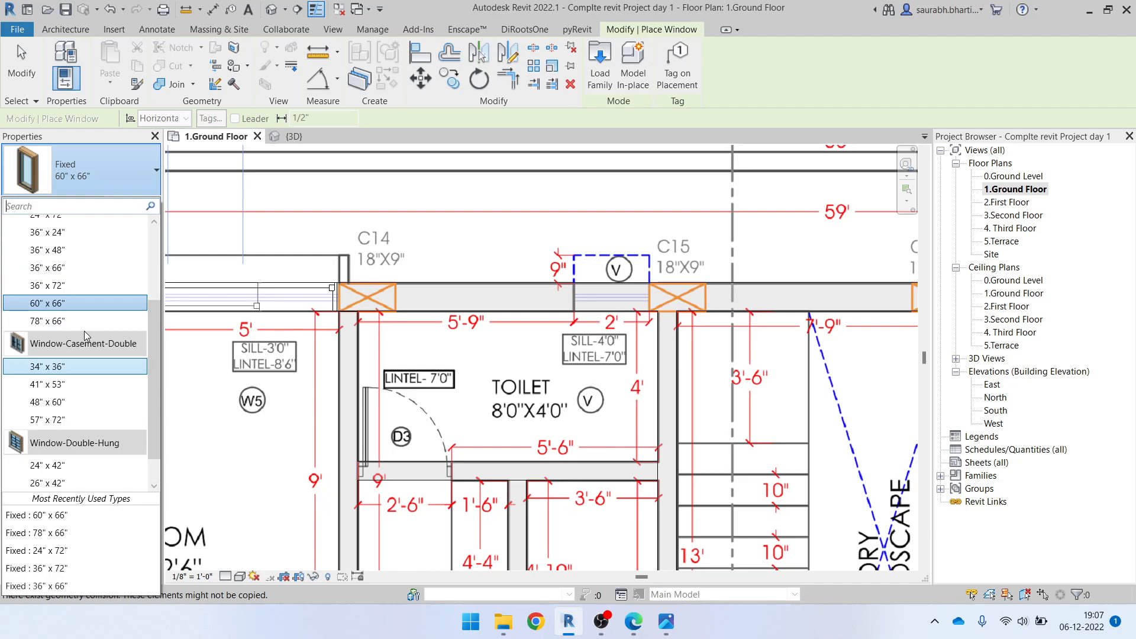
{"action": "key", "text": "Escape"}
{"action": "key", "text": "Escape"}
{"action": "key", "text": "Escape"}
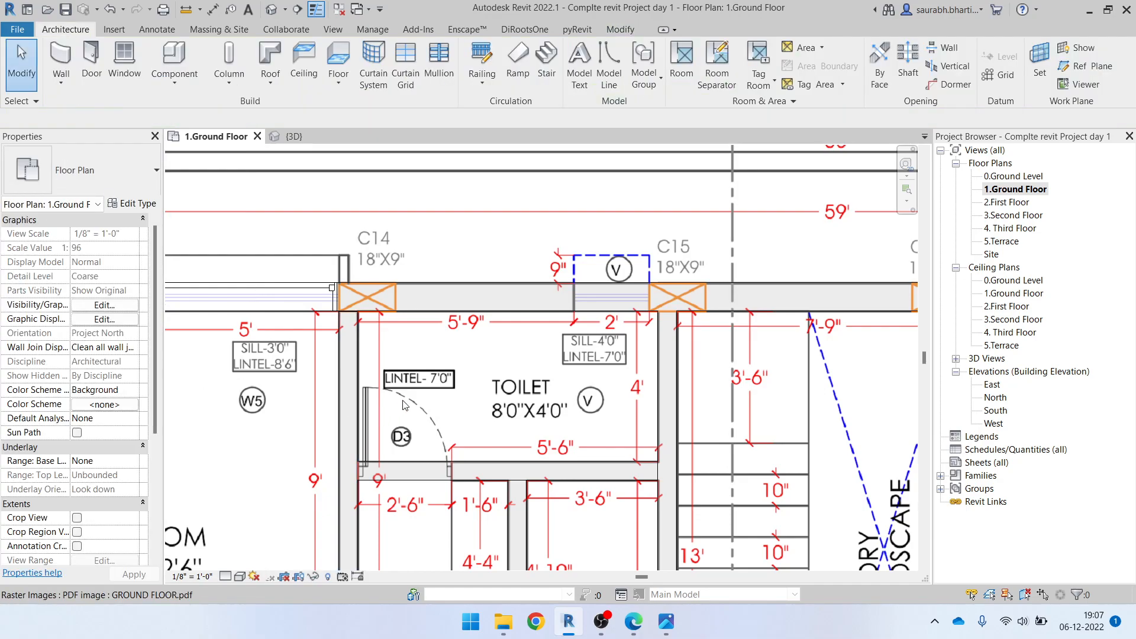
{"action": "left_click", "coordinate": [487, 476]}
{"action": "key", "text": "Escape"}
{"action": "key", "text": "d"}
{"action": "key", "text": "r"}
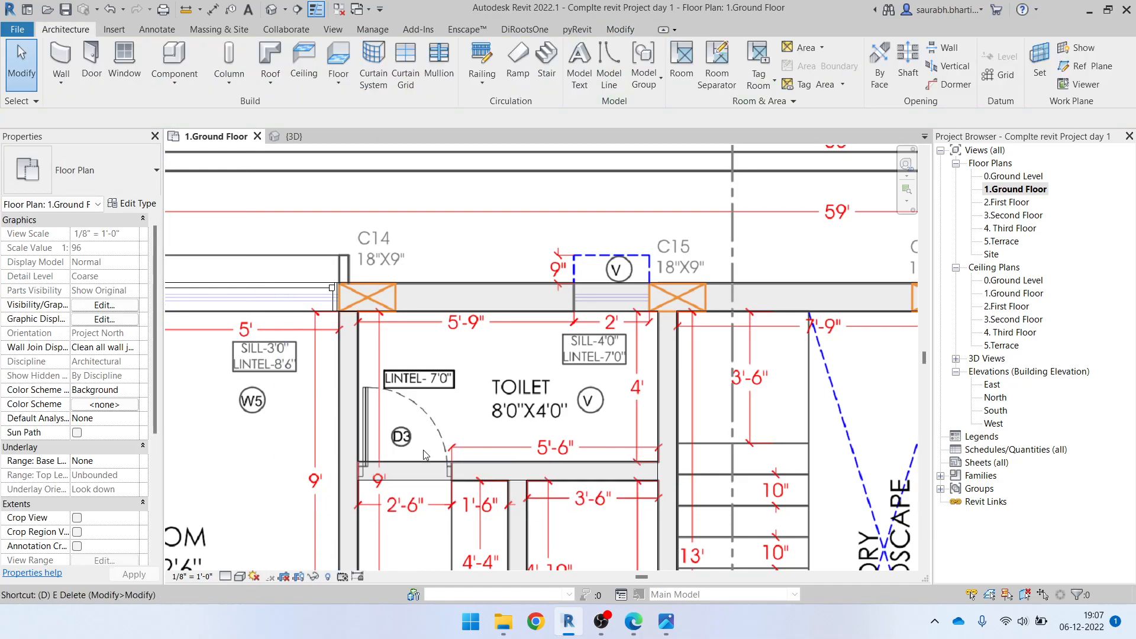
{"action": "scroll", "coordinate": [401, 463], "scroll_direction": "up", "scroll_amount": 1}
{"action": "middle_click_drag", "start_coordinate": [401, 463], "coordinate": [416, 406]}
{"action": "key", "text": "Escape"}
{"action": "key", "text": "d"}
{"action": "key", "text": "r"}
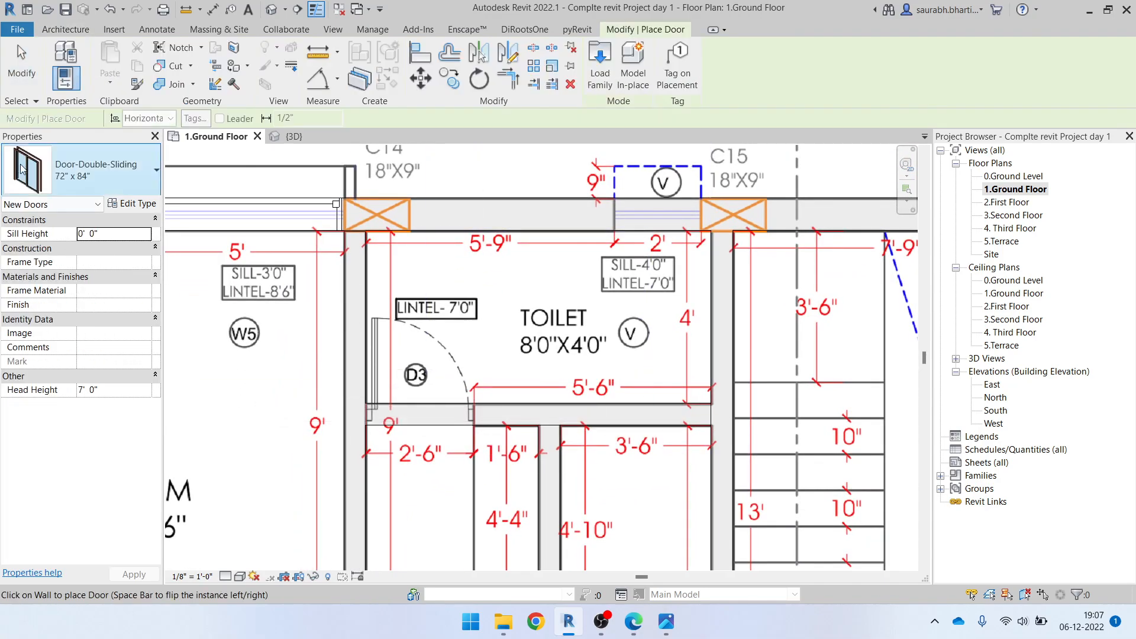
{"action": "left_click", "coordinate": [24, 68]}
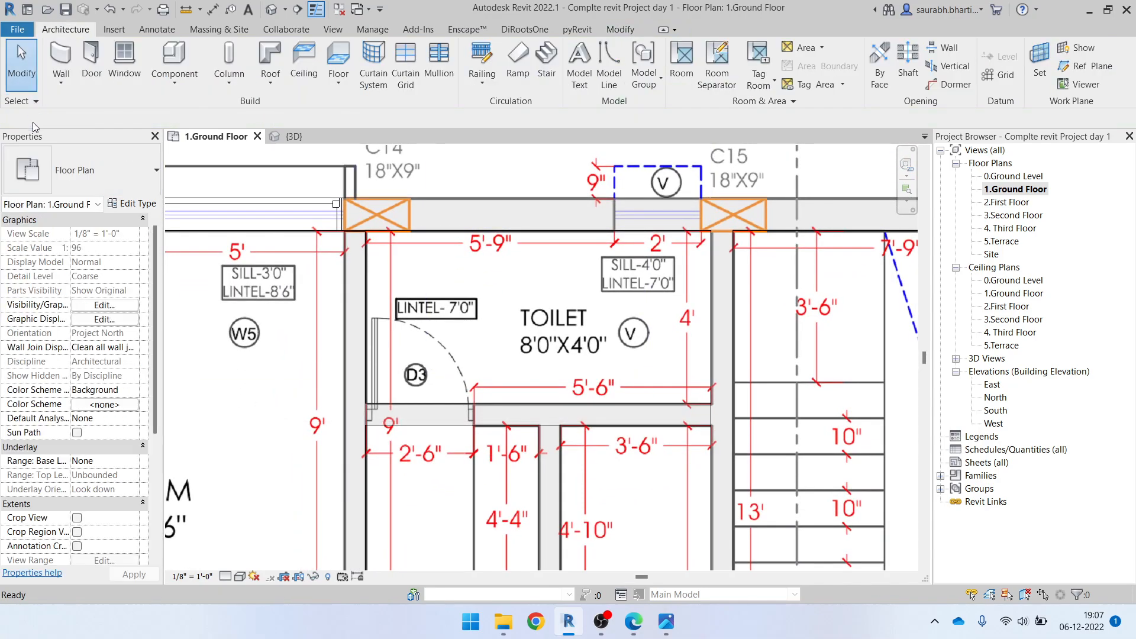
Try the Door-Passage-Single-Two_Lite 30" x 80" type for a new door at the toilet's D3 opening
{"action": "key", "text": "r"}
{"action": "left_click", "coordinate": [119, 170]}
{"action": "scroll", "coordinate": [101, 266], "scroll_direction": "up", "scroll_amount": 1}
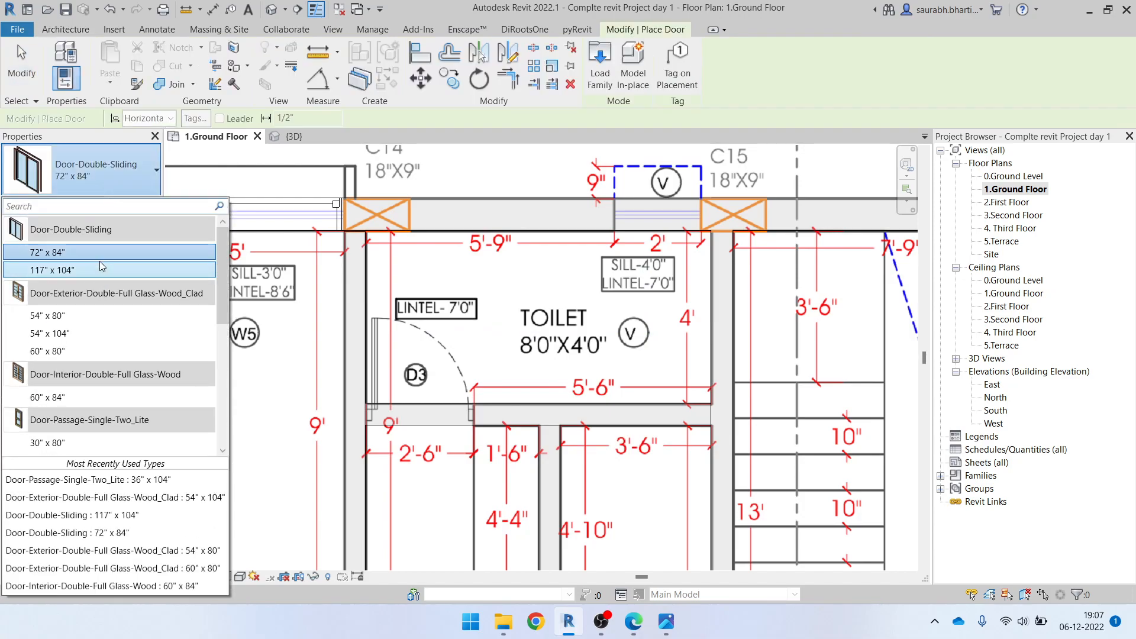
{"action": "scroll", "coordinate": [76, 391], "scroll_direction": "down", "scroll_amount": 3}
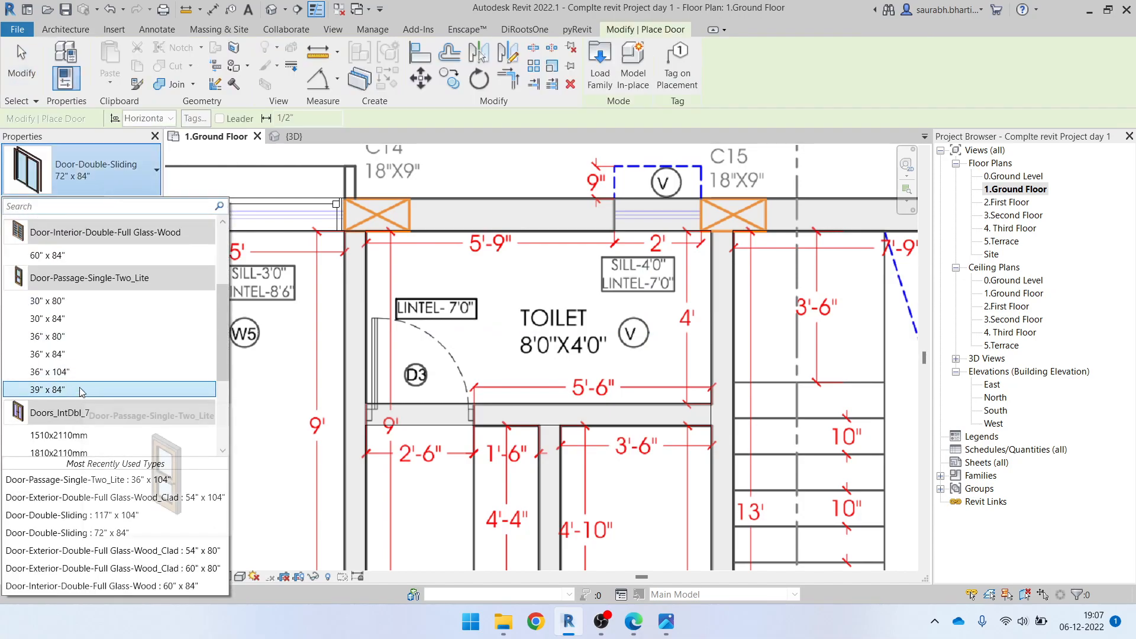
{"action": "left_click", "coordinate": [74, 302]}
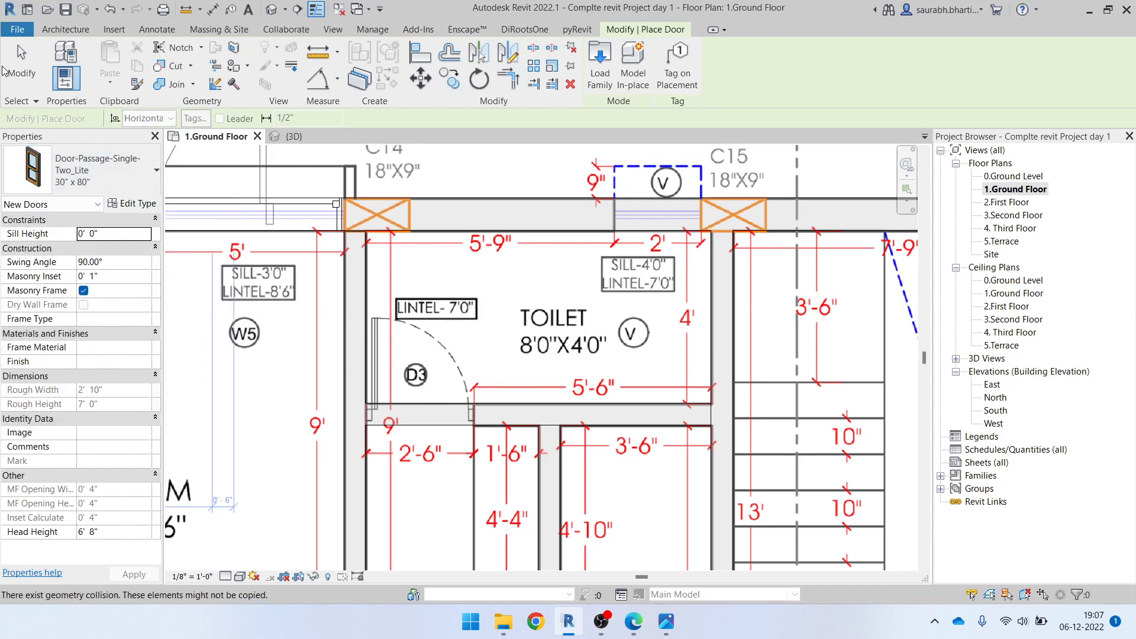
{"action": "left_click", "coordinate": [113, 206]}
{"action": "key", "text": "Escape"}
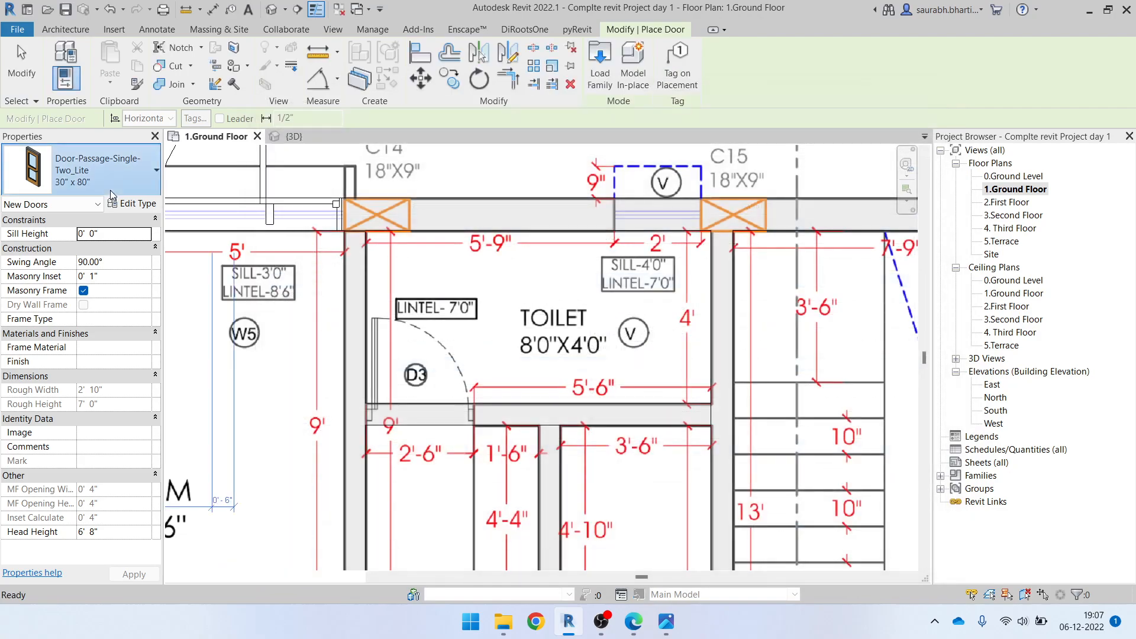
Place a Single-Flush 30" x 80" door at the D3 opening, swinging into the toilet to match the drawing
{"action": "left_click", "coordinate": [101, 172]}
{"action": "scroll", "coordinate": [108, 412], "scroll_direction": "down", "scroll_amount": 5}
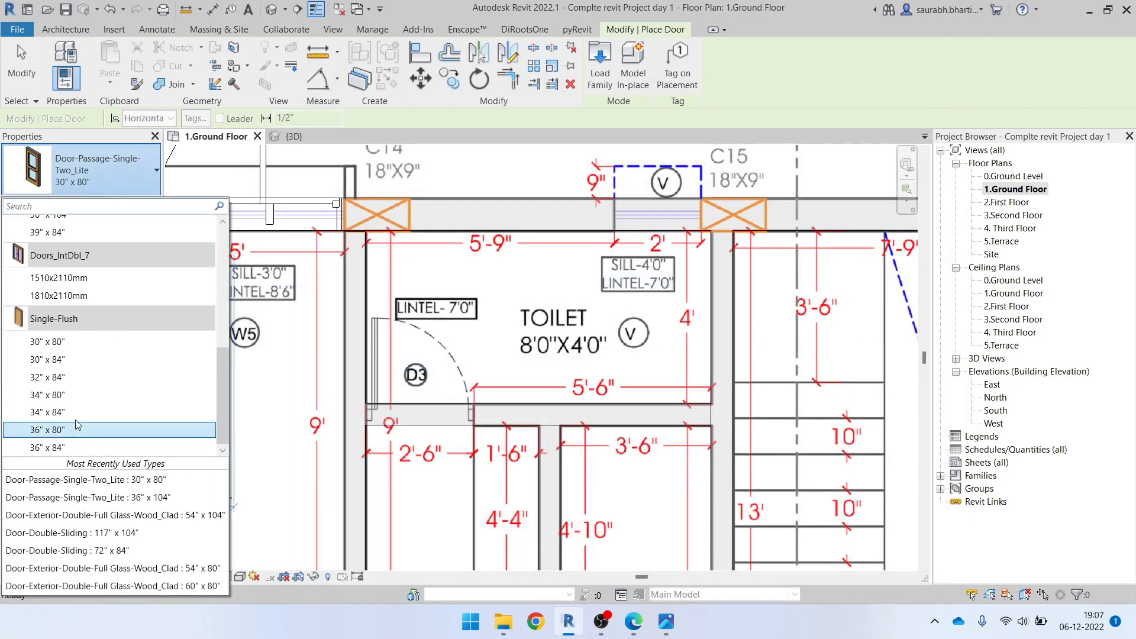
{"action": "left_click", "coordinate": [56, 341]}
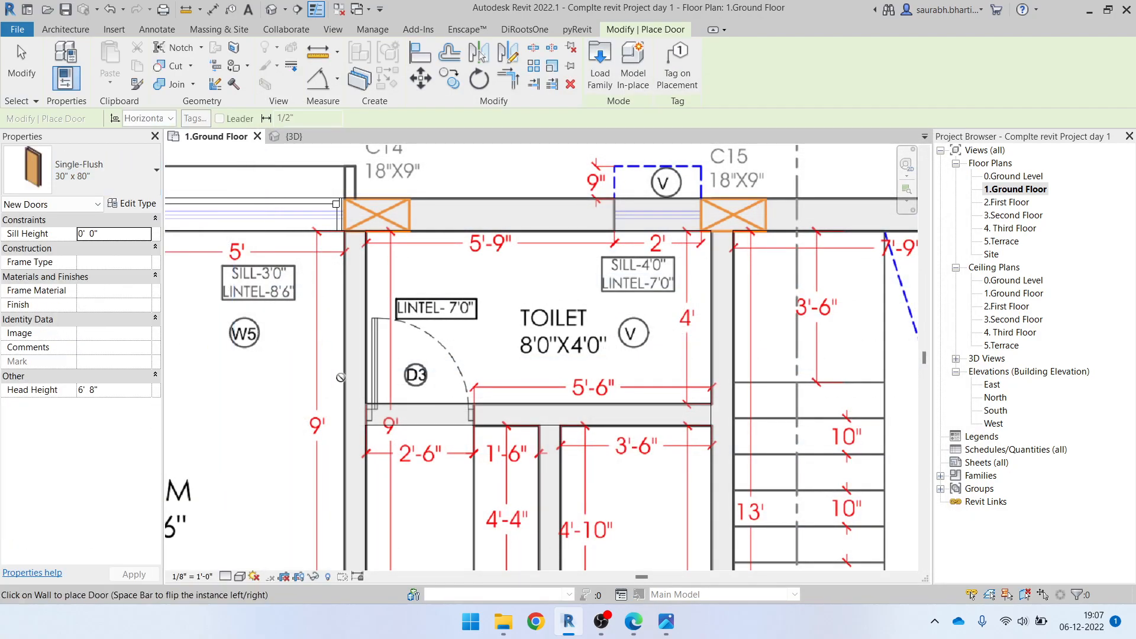
{"action": "key", "text": "space"}
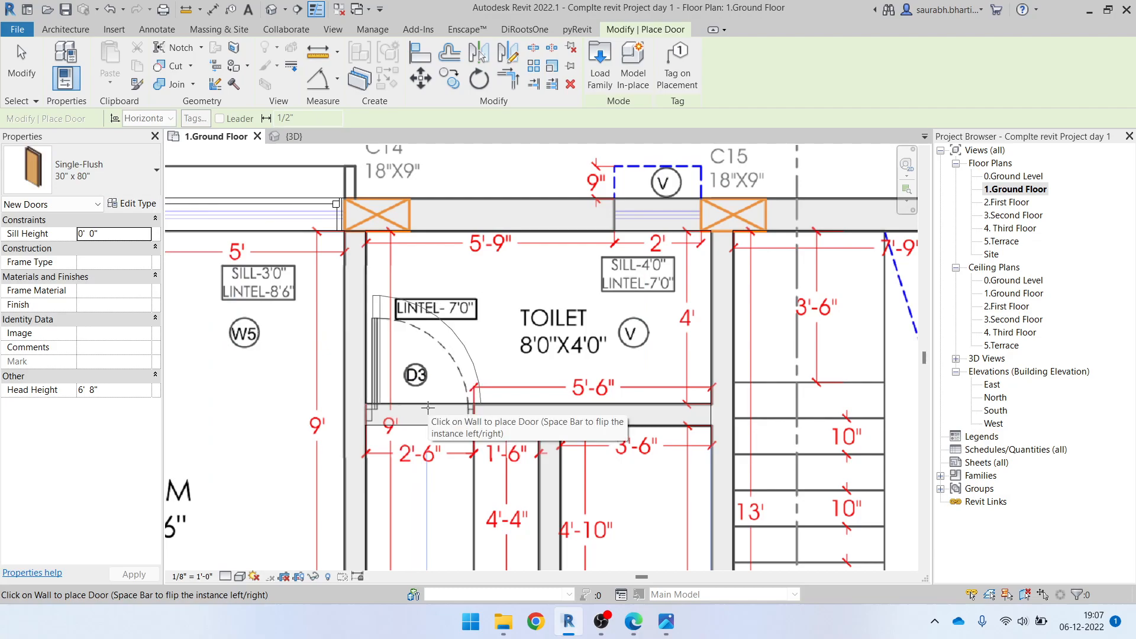
{"action": "left_click", "coordinate": [428, 407]}
{"action": "key", "text": "Escape"}
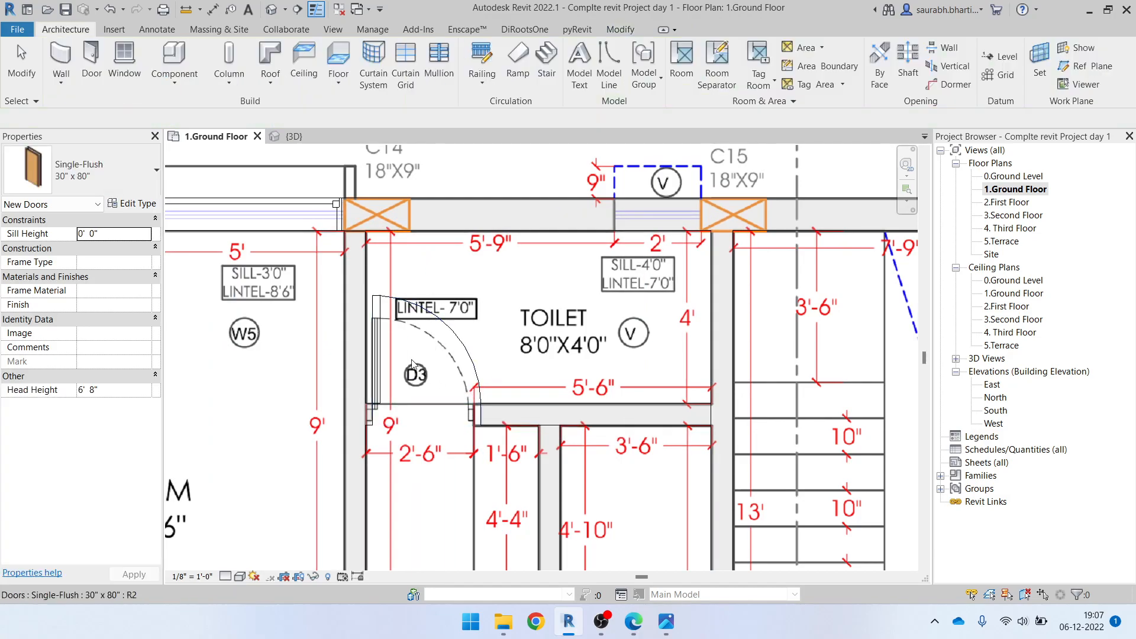
Place a Fixed 24" x 24" window at the toilet's 2' wide V opening beside column C15
{"action": "middle_click_drag", "start_coordinate": [650, 203], "coordinate": [617, 255]}
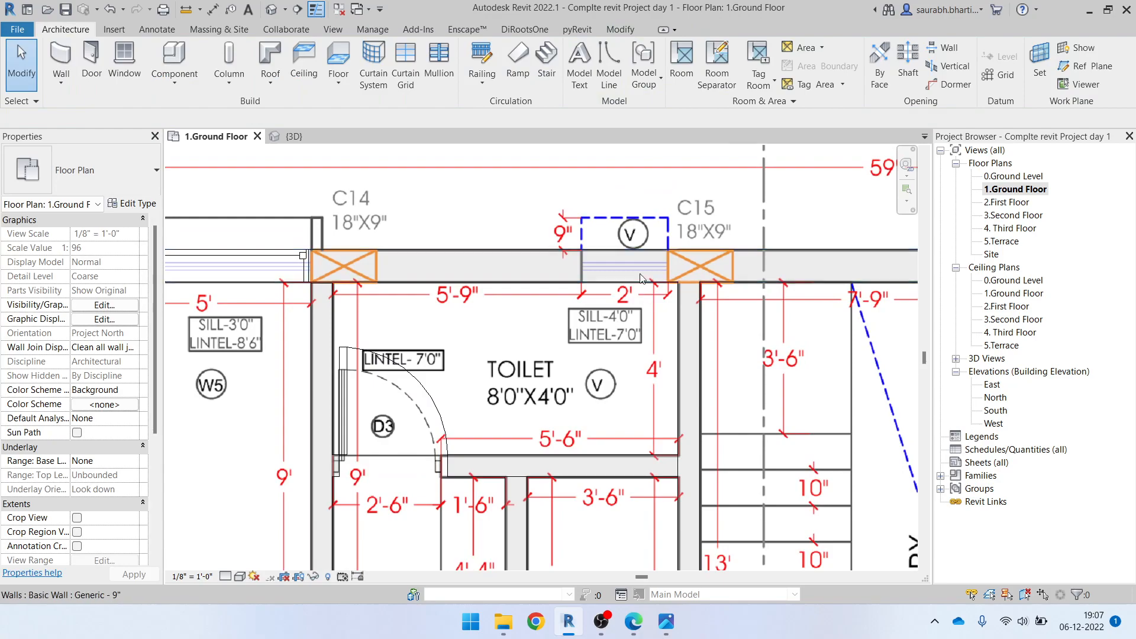
{"action": "key", "text": "w"}
{"action": "key", "text": "n"}
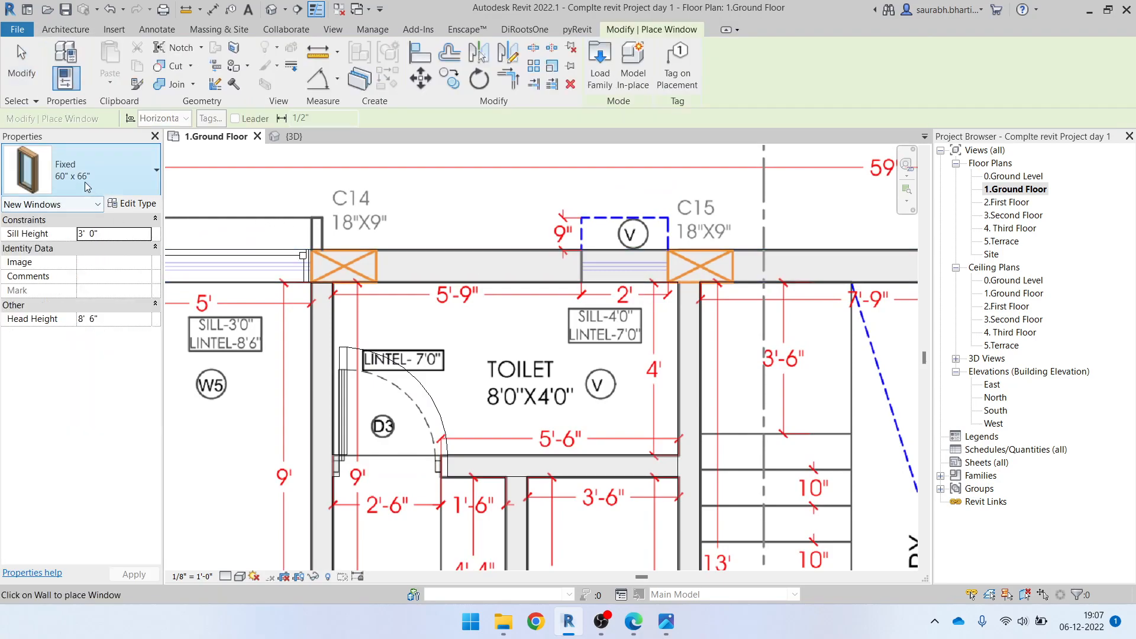
{"action": "left_click", "coordinate": [84, 184]}
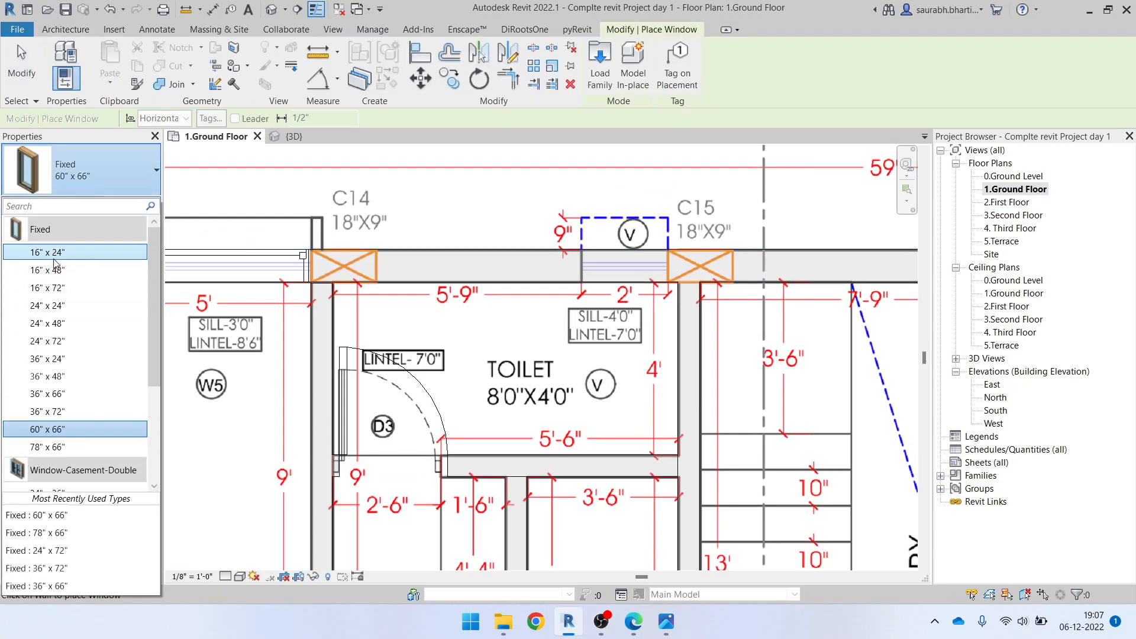
{"action": "left_click", "coordinate": [57, 307]}
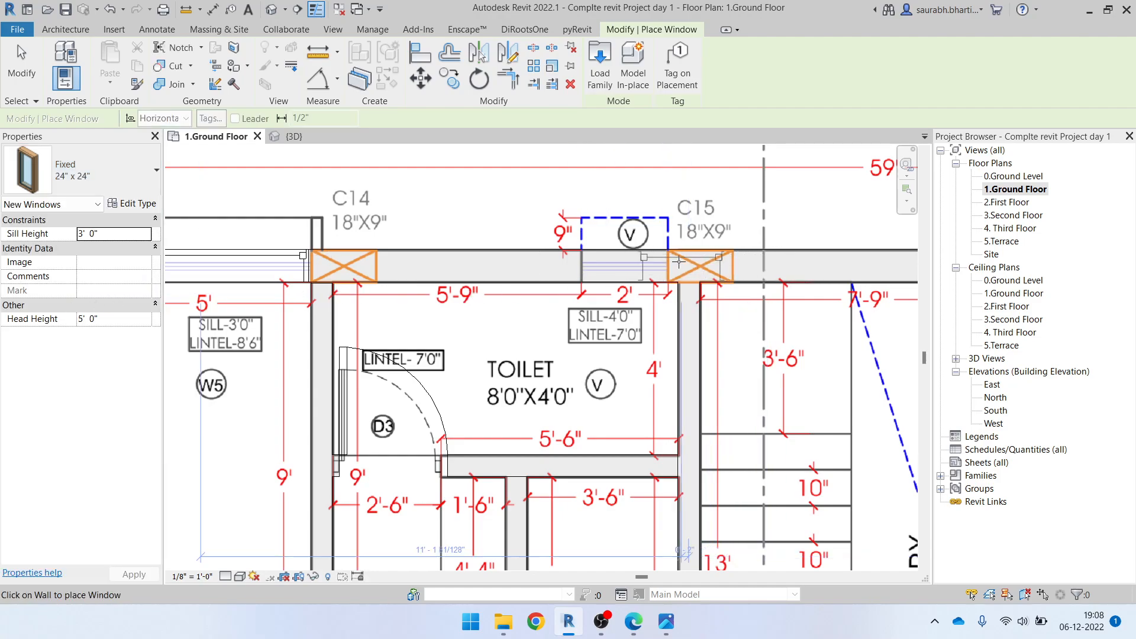
{"action": "scroll", "coordinate": [636, 264], "scroll_direction": "up", "scroll_amount": 3}
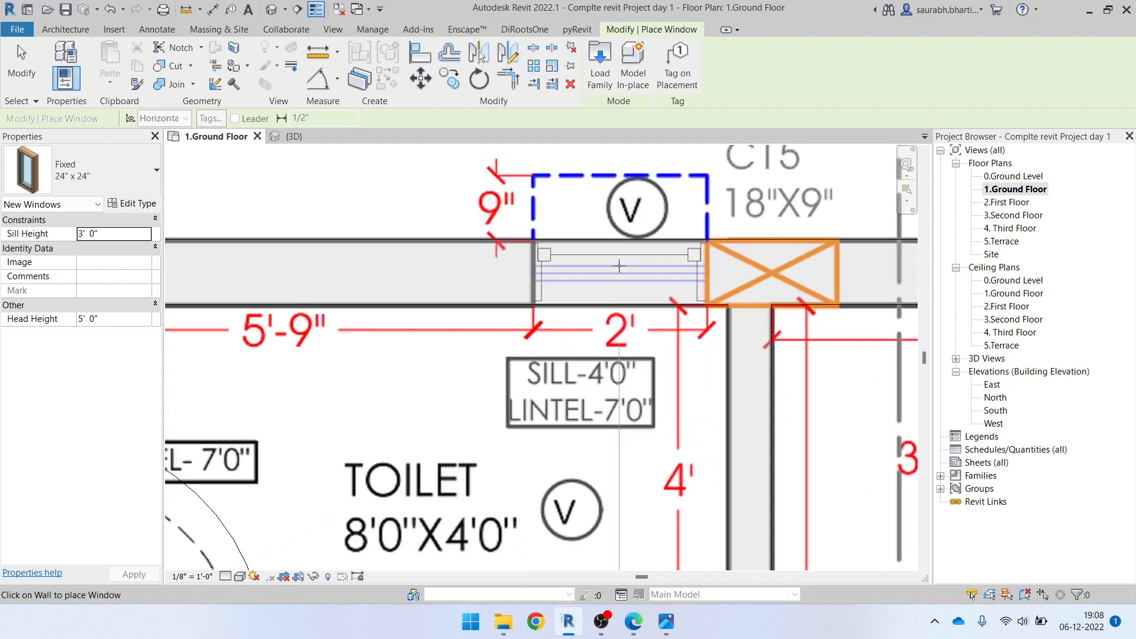
{"action": "left_click", "coordinate": [619, 265]}
{"action": "scroll", "coordinate": [592, 266], "scroll_direction": "down", "scroll_amount": 5}
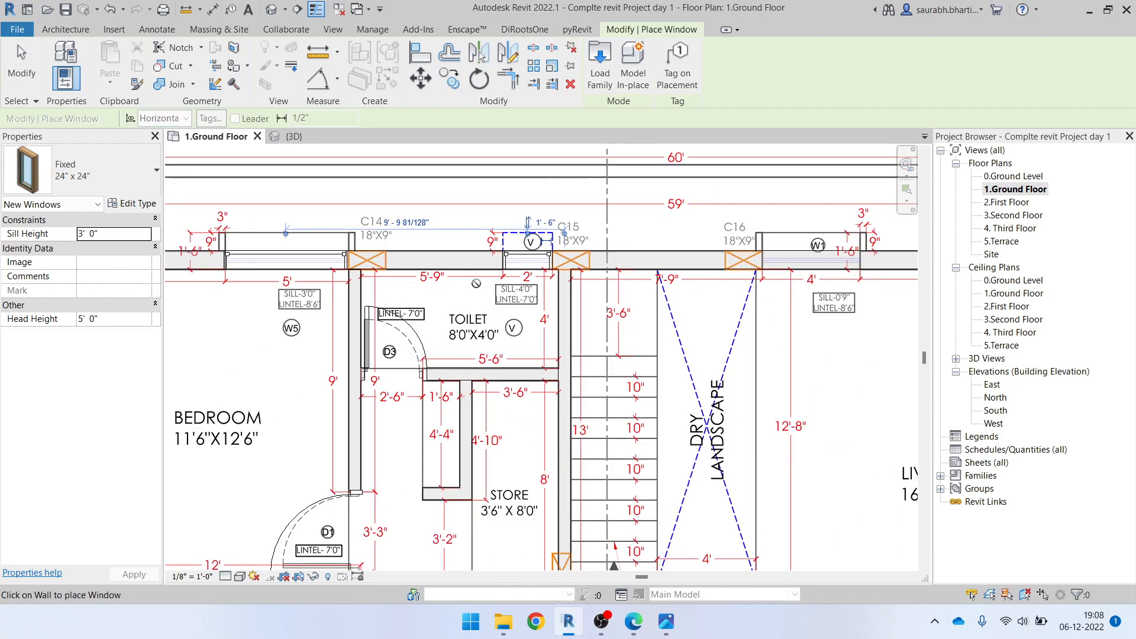
{"action": "key", "text": "Escape"}
{"action": "key", "text": "Escape"}
Set the sill height of the toilet's V window to 6' 0"
{"action": "scroll", "coordinate": [521, 267], "scroll_direction": "up", "scroll_amount": 2}
{"action": "left_click", "coordinate": [529, 259]}
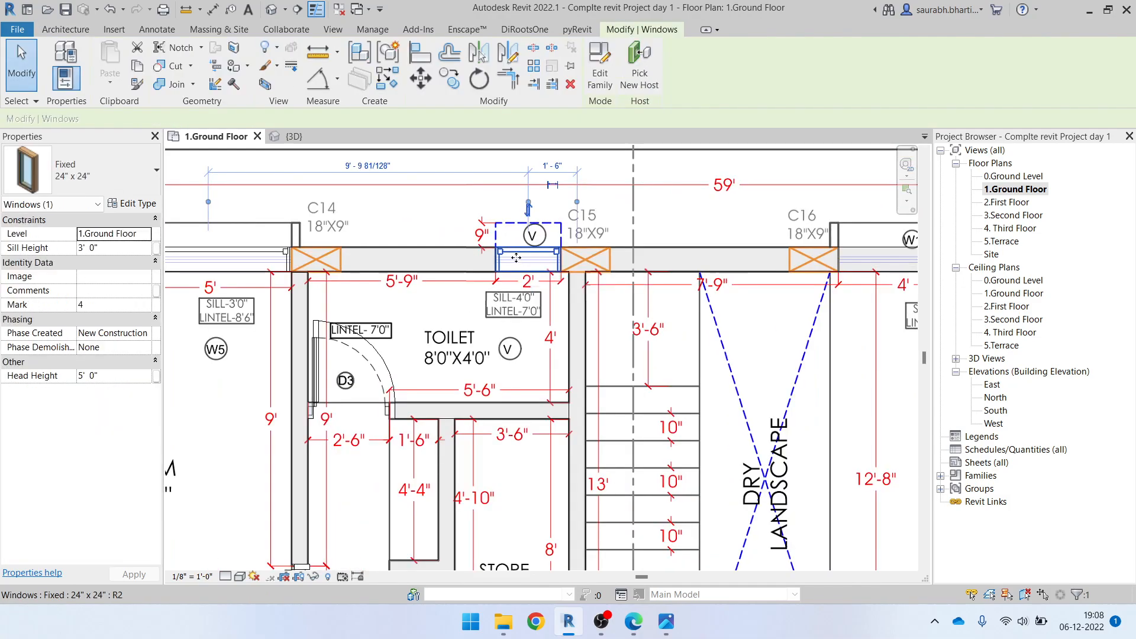
{"action": "left_click", "coordinate": [138, 250]}
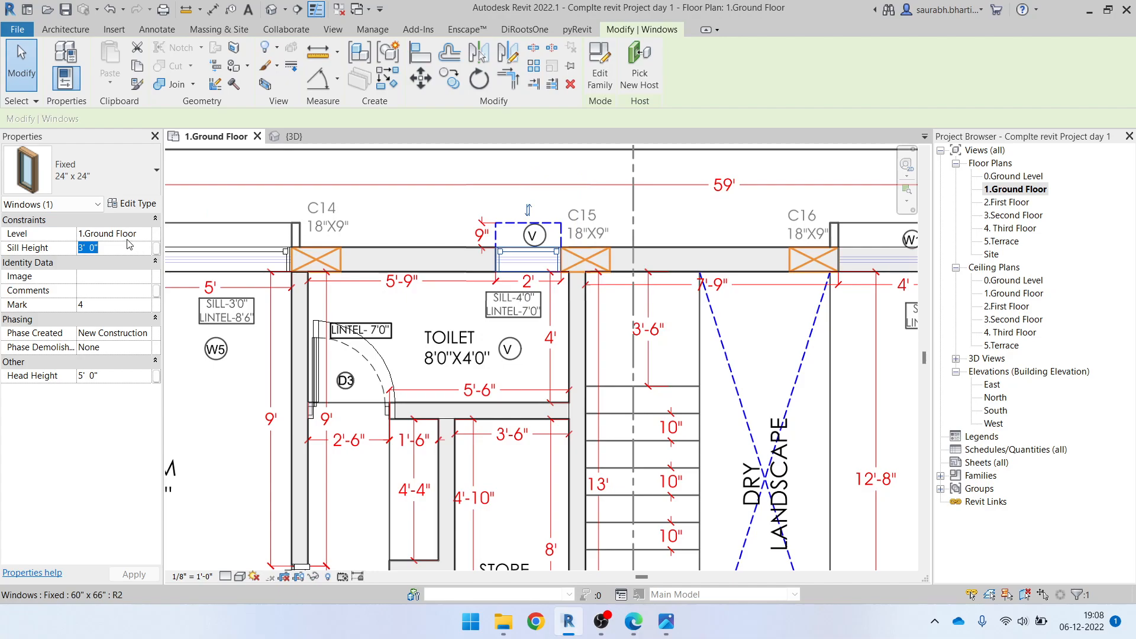
{"action": "type", "text": "6"}
{"action": "key", "text": "Return"}
{"action": "key", "text": "Escape"}
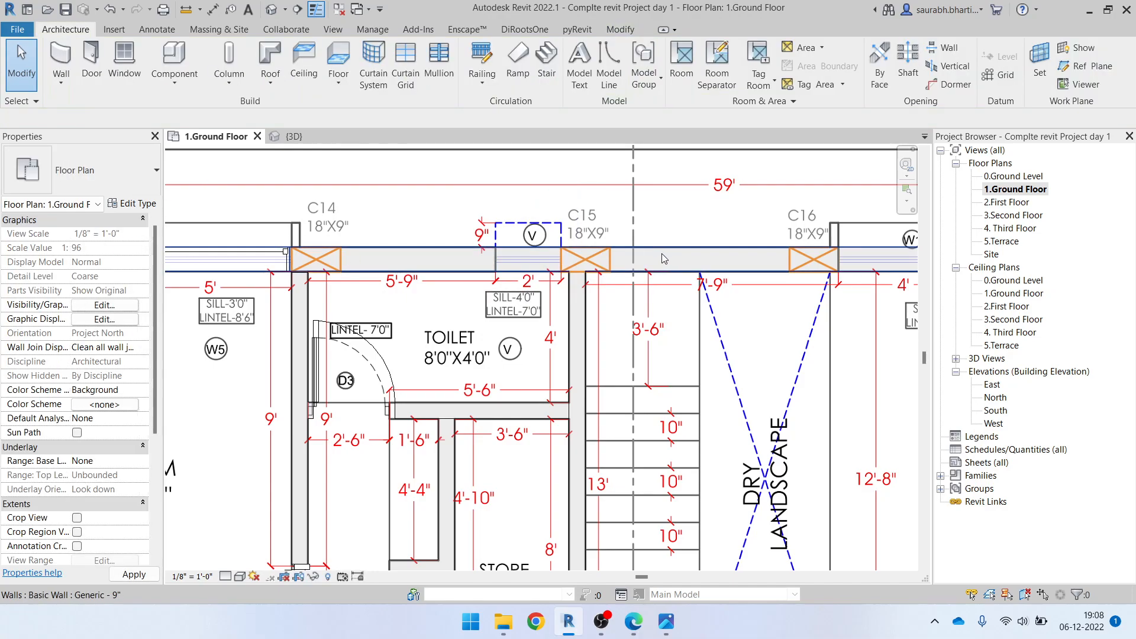
Open the 3D view and show the back wall with the toilet and bedroom windows
{"action": "left_click", "coordinate": [271, 9]}
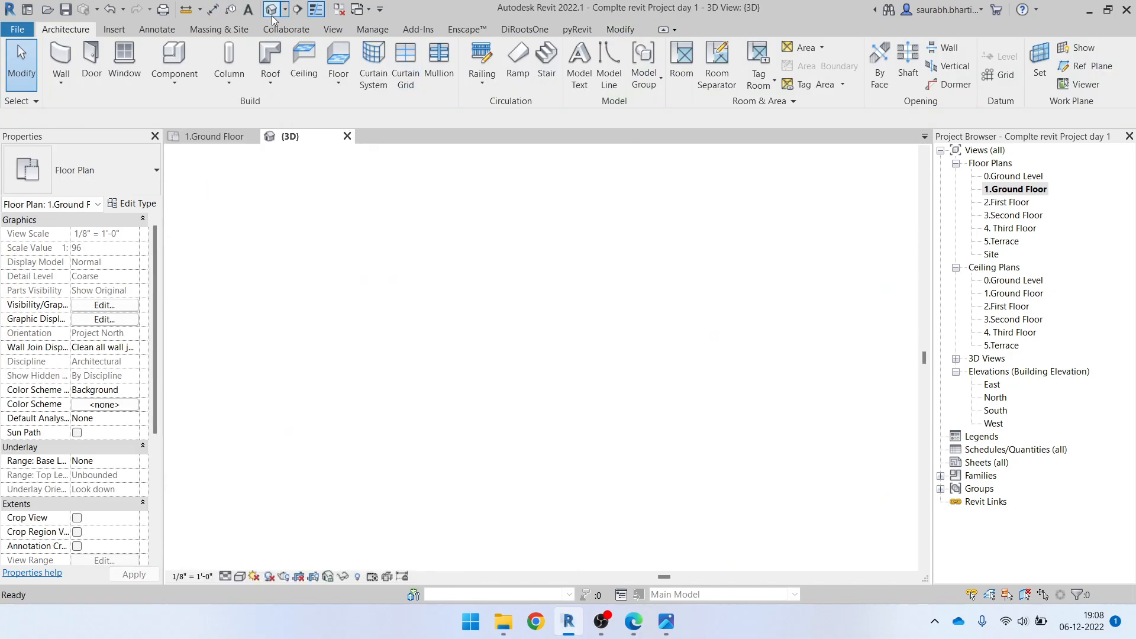
{"action": "middle_click_drag", "start_coordinate": [412, 376], "coordinate": [426, 355], "text": "shift"}
{"action": "middle_click_drag", "start_coordinate": [499, 305], "coordinate": [354, 290], "text": "shift"}
{"action": "middle_click_drag", "start_coordinate": [456, 403], "coordinate": [501, 394], "text": "shift"}
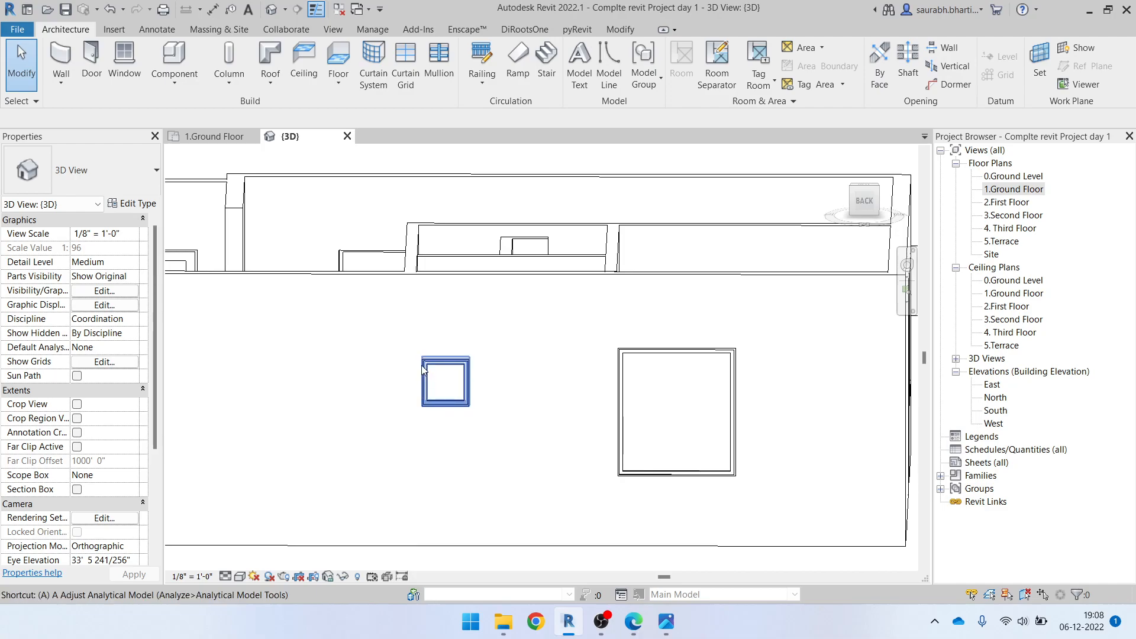
{"action": "key", "text": "a"}
{"action": "key", "text": "l"}
{"action": "key", "text": "Escape"}
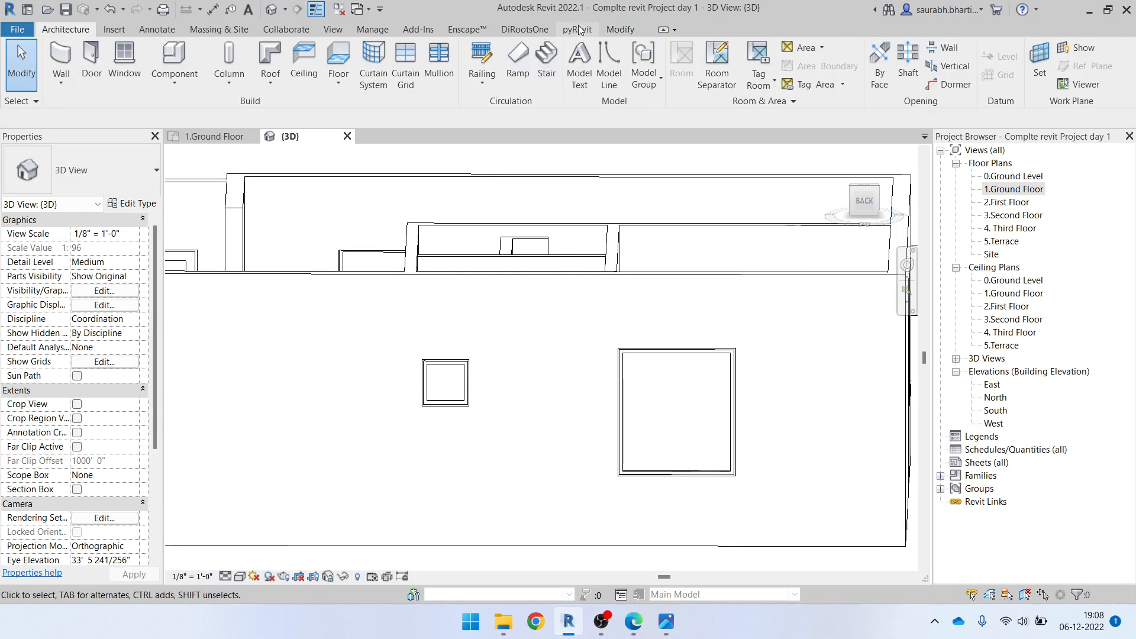
Align the top edge of the toilet's 24" x 24" window with the top edge of the bedroom's 60" x 66" window
{"action": "left_click", "coordinate": [628, 31]}
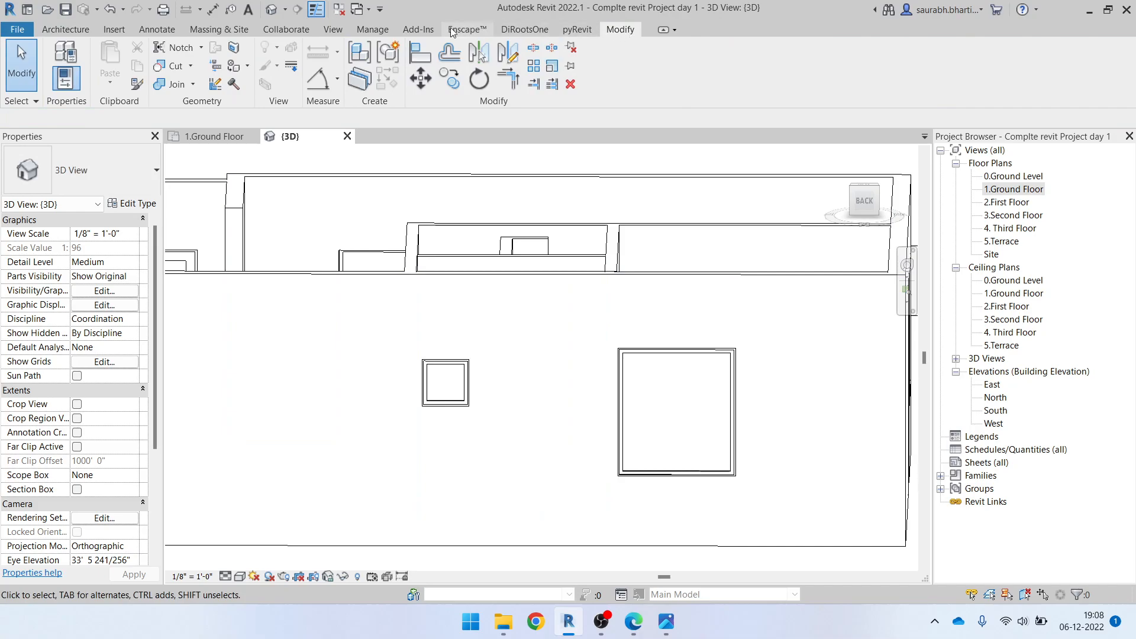
{"action": "left_click", "coordinate": [412, 62]}
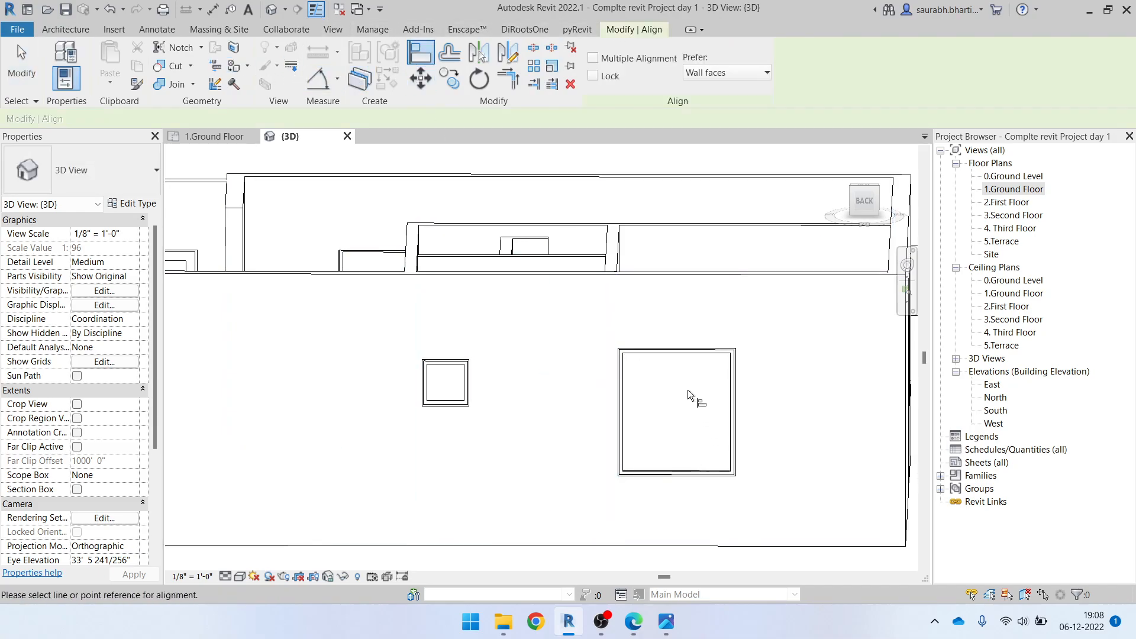
{"action": "scroll", "coordinate": [677, 350], "scroll_direction": "up", "scroll_amount": 3}
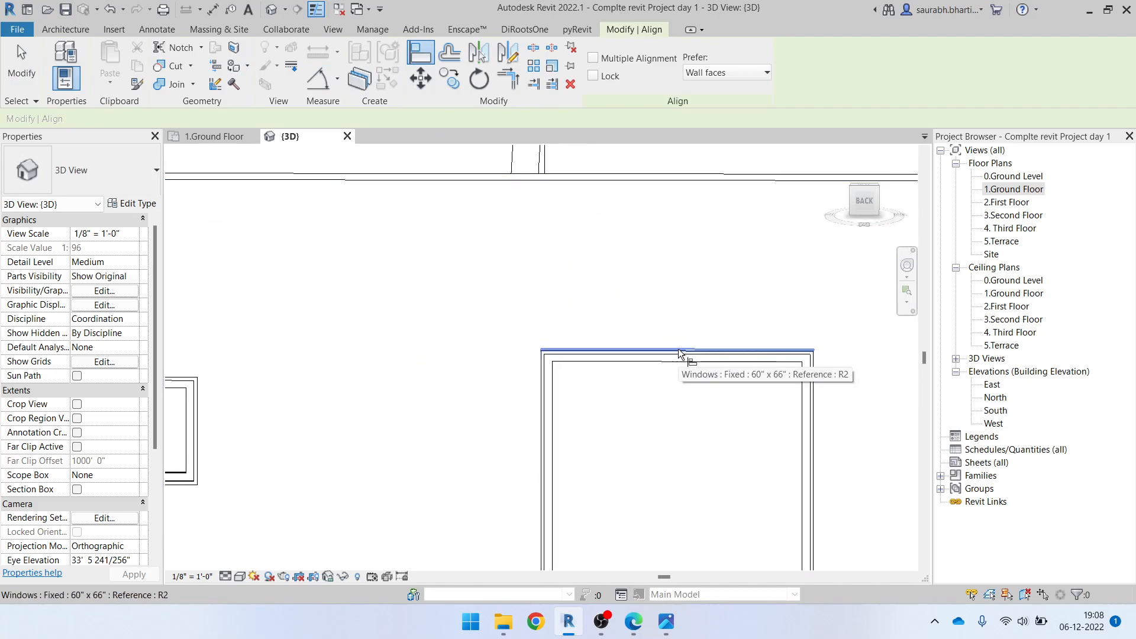
{"action": "scroll", "coordinate": [678, 353], "scroll_direction": "up", "scroll_amount": 2}
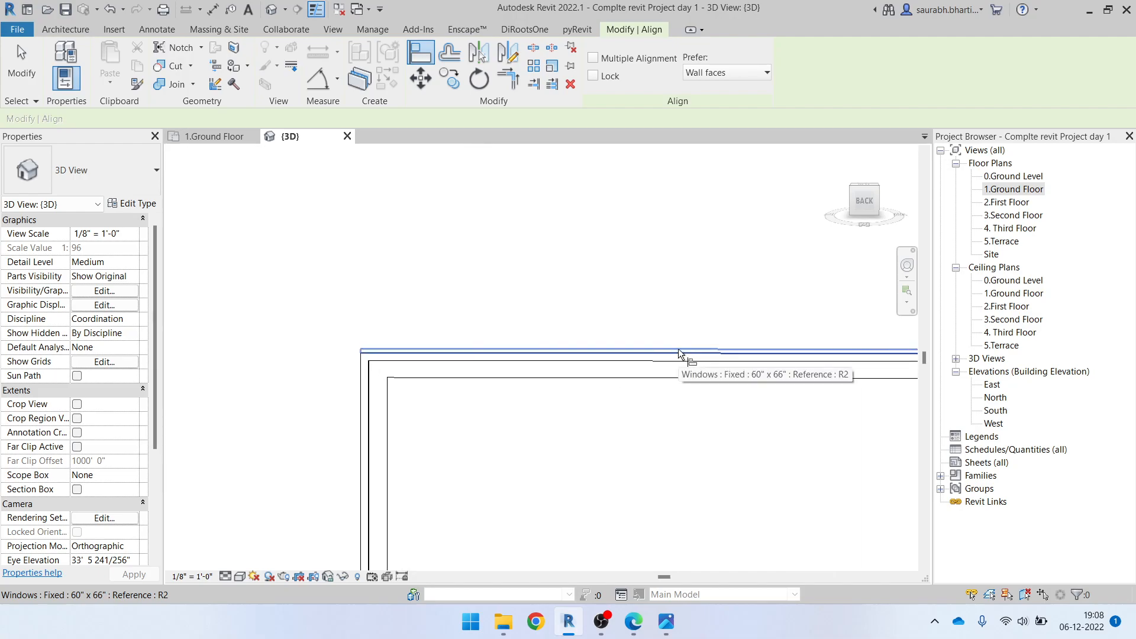
{"action": "left_click", "coordinate": [678, 349]}
{"action": "scroll", "coordinate": [679, 349], "scroll_direction": "down", "scroll_amount": 4}
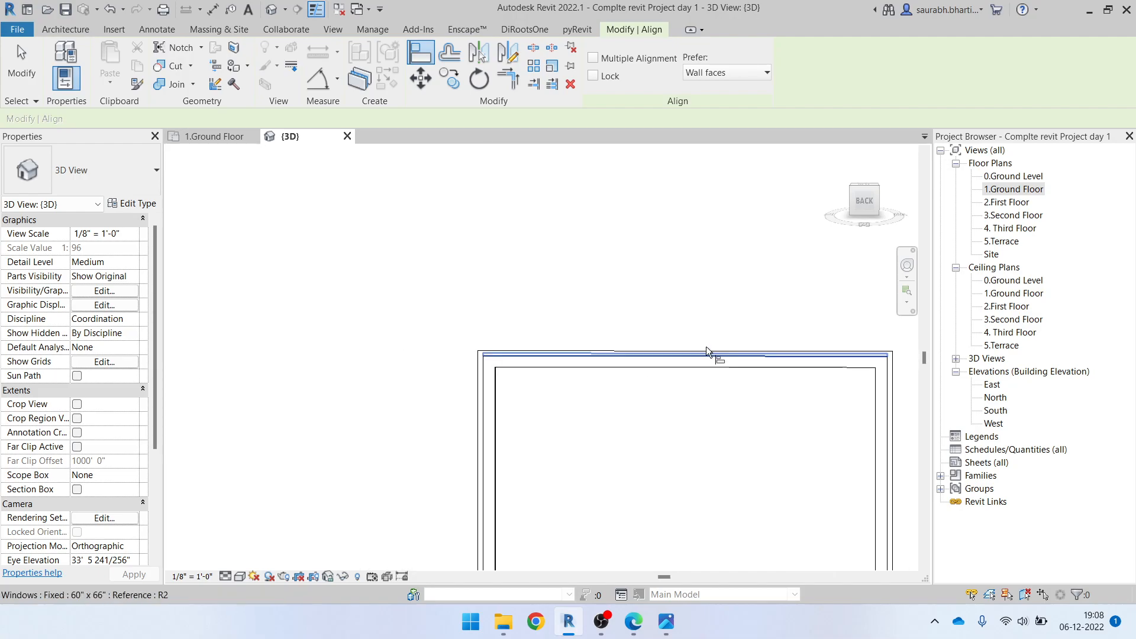
{"action": "scroll", "coordinate": [378, 371], "scroll_direction": "up", "scroll_amount": 2}
{"action": "scroll", "coordinate": [355, 379], "scroll_direction": "up", "scroll_amount": 1}
{"action": "middle_click_drag", "start_coordinate": [354, 382], "coordinate": [531, 393]}
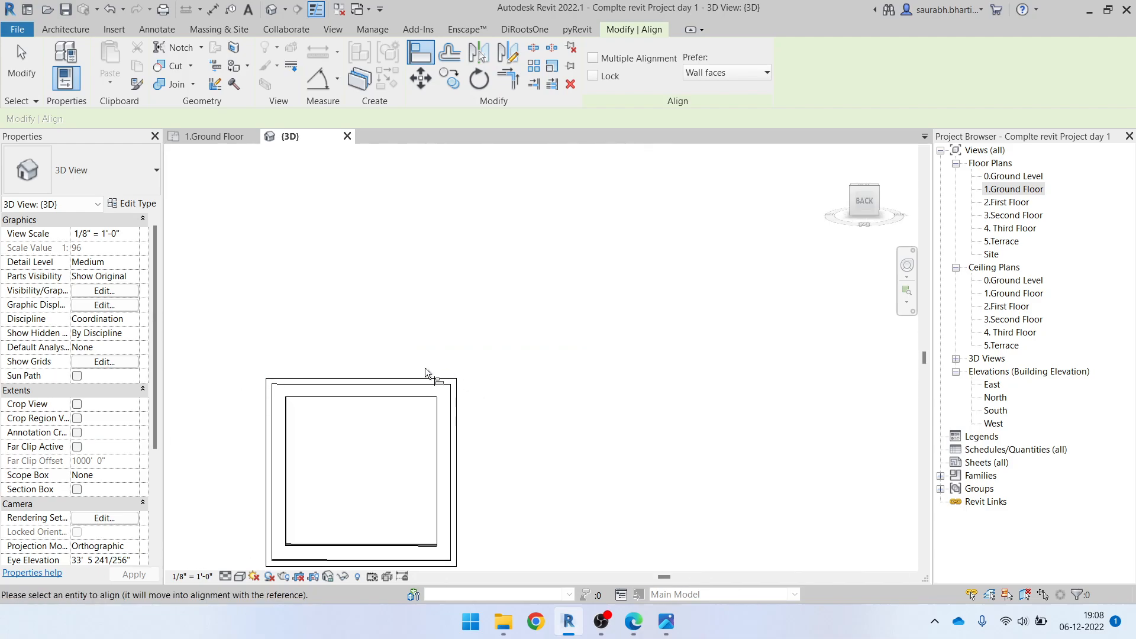
{"action": "left_click", "coordinate": [425, 376]}
{"action": "scroll", "coordinate": [424, 376], "scroll_direction": "down", "scroll_amount": 3}
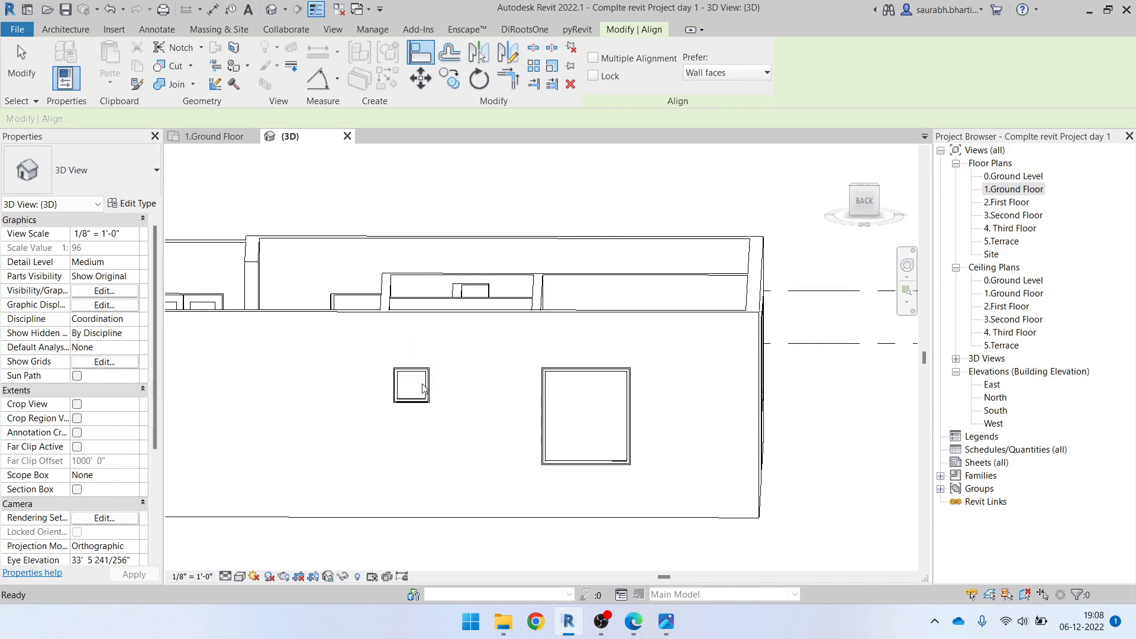
Open the 1.Ground Floor plan and show the 4' wide W1 opening beside column C16
{"action": "key", "text": "Escape"}
{"action": "key", "text": "Escape"}
{"action": "scroll", "coordinate": [590, 389], "scroll_direction": "down", "scroll_amount": 2}
{"action": "middle_click_drag", "start_coordinate": [591, 390], "coordinate": [844, 296], "text": "shift"}
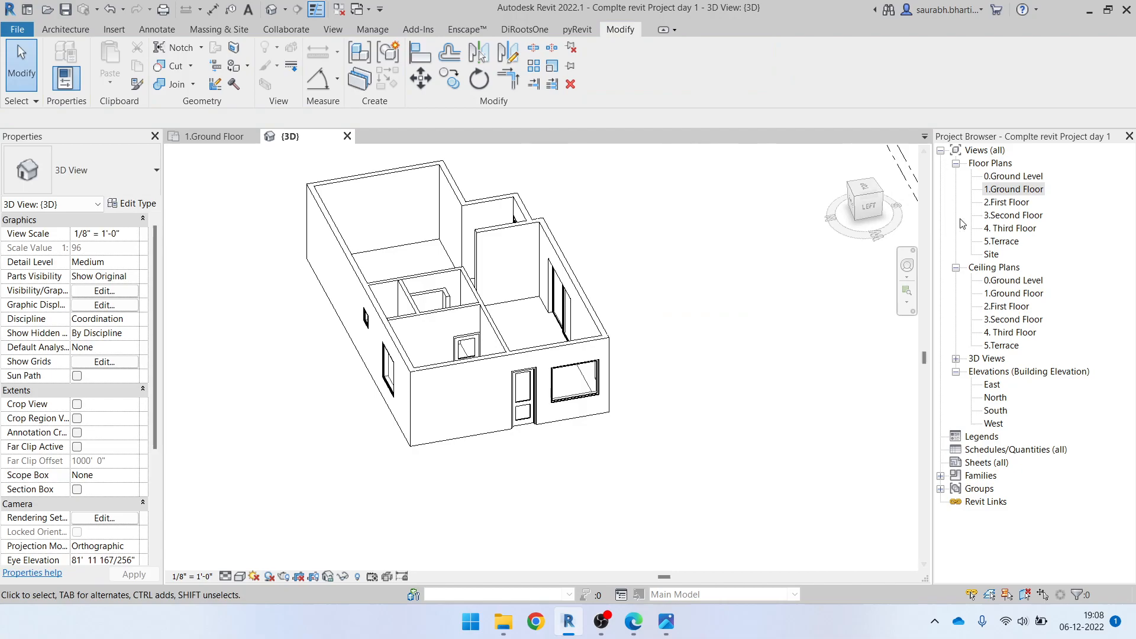
{"action": "double_click", "coordinate": [995, 196]}
{"action": "scroll", "coordinate": [533, 296], "scroll_direction": "down", "scroll_amount": 2}
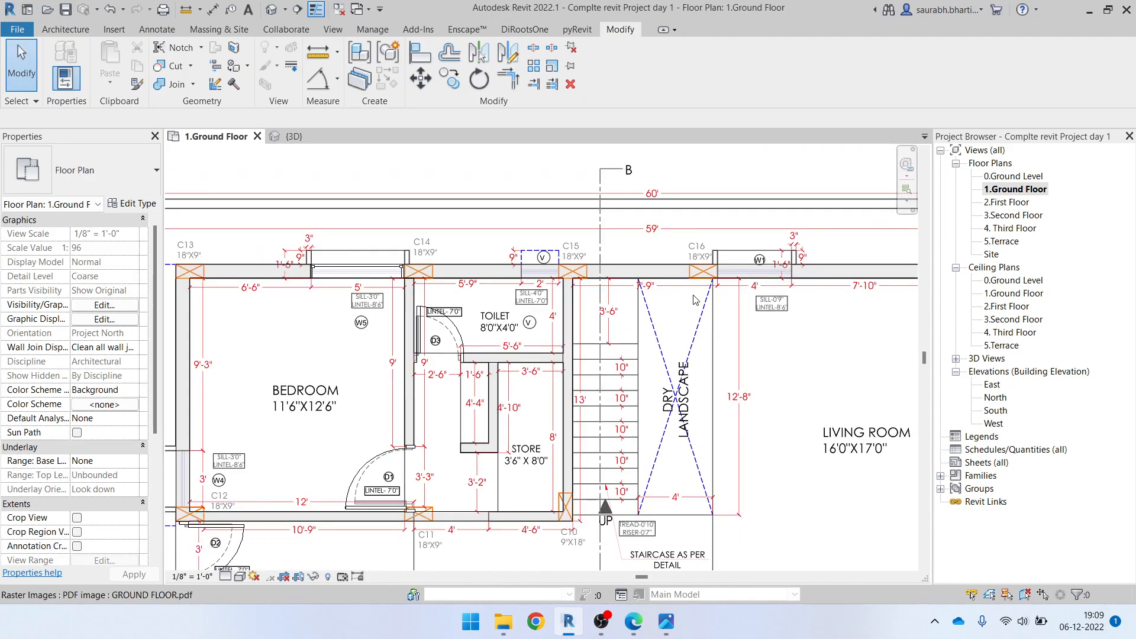
{"action": "middle_click_drag", "start_coordinate": [710, 260], "coordinate": [473, 316]}
{"action": "scroll", "coordinate": [544, 293], "scroll_direction": "up", "scroll_amount": 4}
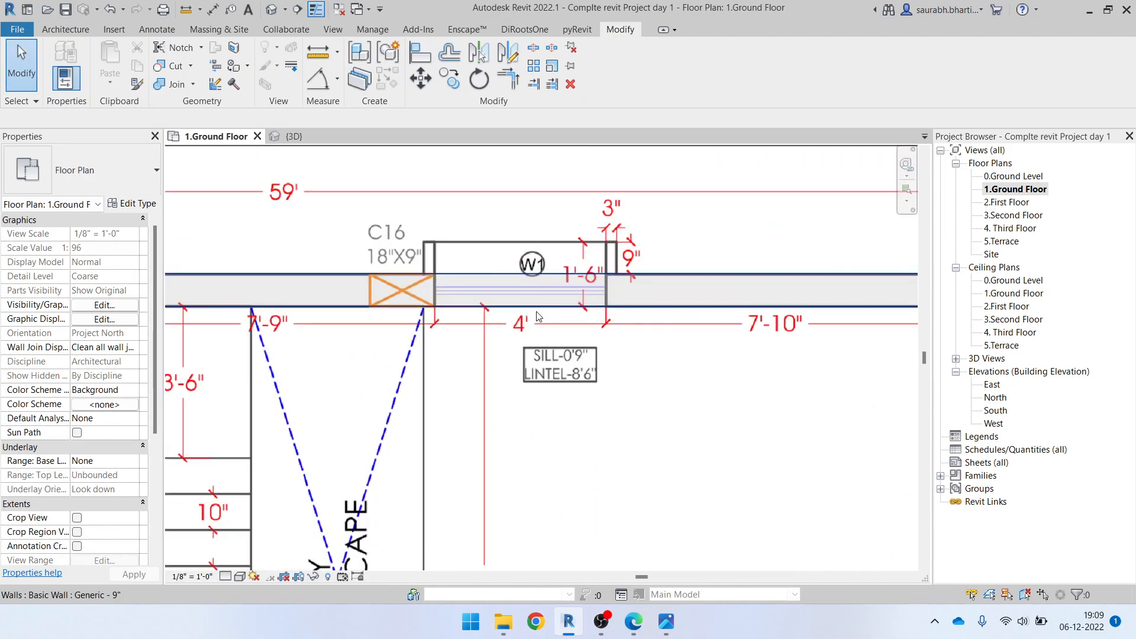
{"action": "key", "text": "w"}
{"action": "key", "text": "n"}
{"action": "scroll", "coordinate": [537, 317], "scroll_direction": "down", "scroll_amount": 8}
{"action": "scroll", "coordinate": [248, 533], "scroll_direction": "up", "scroll_amount": 6}
{"action": "scroll", "coordinate": [385, 432], "scroll_direction": "down", "scroll_amount": 3}
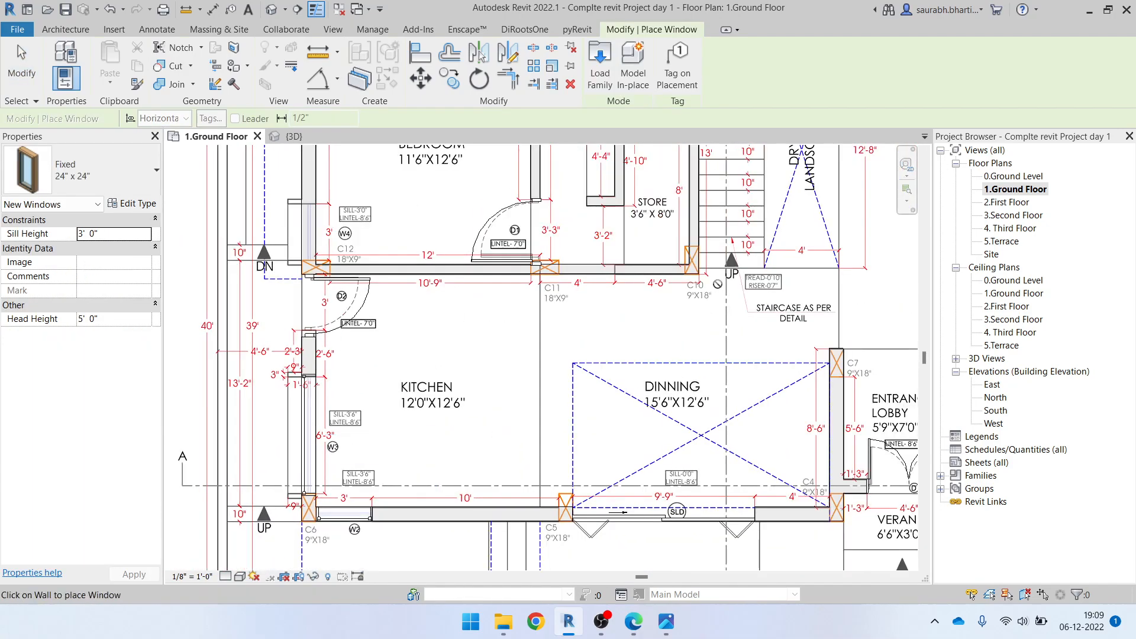
{"action": "scroll", "coordinate": [385, 432], "scroll_direction": "down", "scroll_amount": 2}
{"action": "key", "text": "Escape"}
{"action": "scroll", "coordinate": [466, 479], "scroll_direction": "down", "scroll_amount": 2}
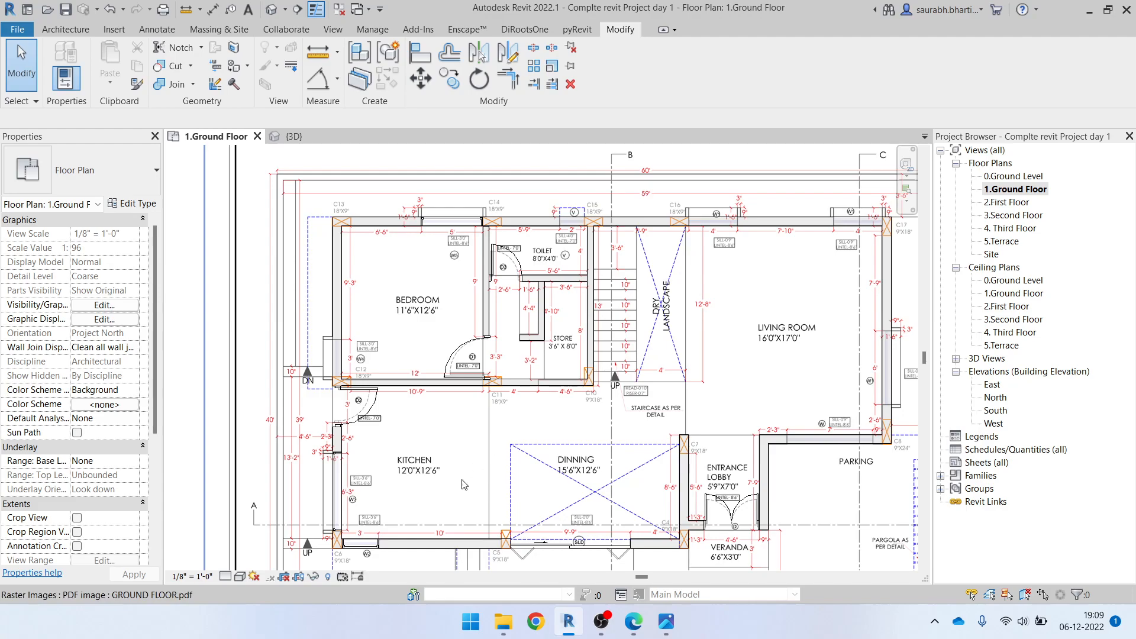
Duplicate the bedroom's W5 window type as 48" x 66" and set its width to 4' 0"
{"action": "scroll", "coordinate": [453, 228], "scroll_direction": "up", "scroll_amount": 3}
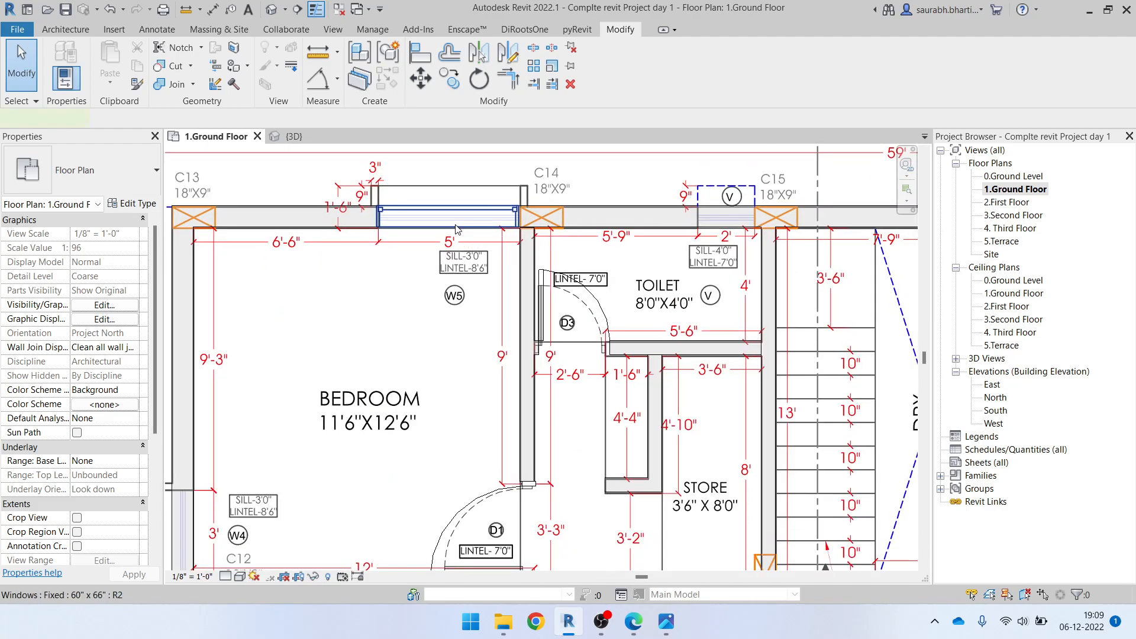
{"action": "left_click", "coordinate": [451, 222]}
{"action": "left_click", "coordinate": [139, 203]}
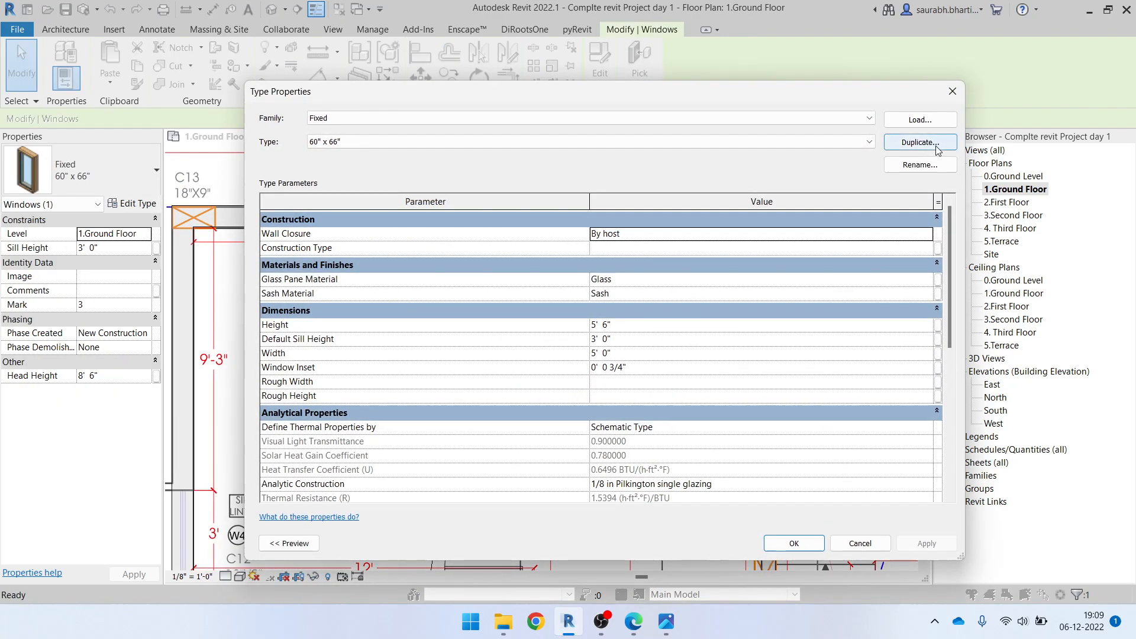
{"action": "left_click", "coordinate": [933, 142]}
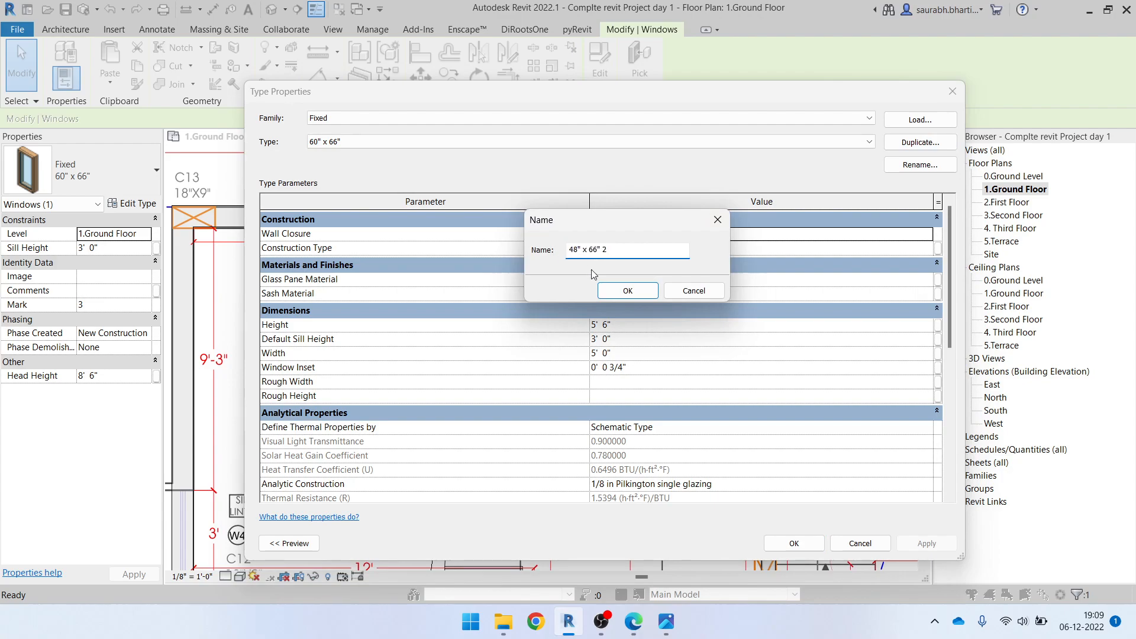
{"action": "type", "text": "48\" x 66\""}
{"action": "left_click", "coordinate": [639, 285]}
{"action": "left_click", "coordinate": [648, 326]}
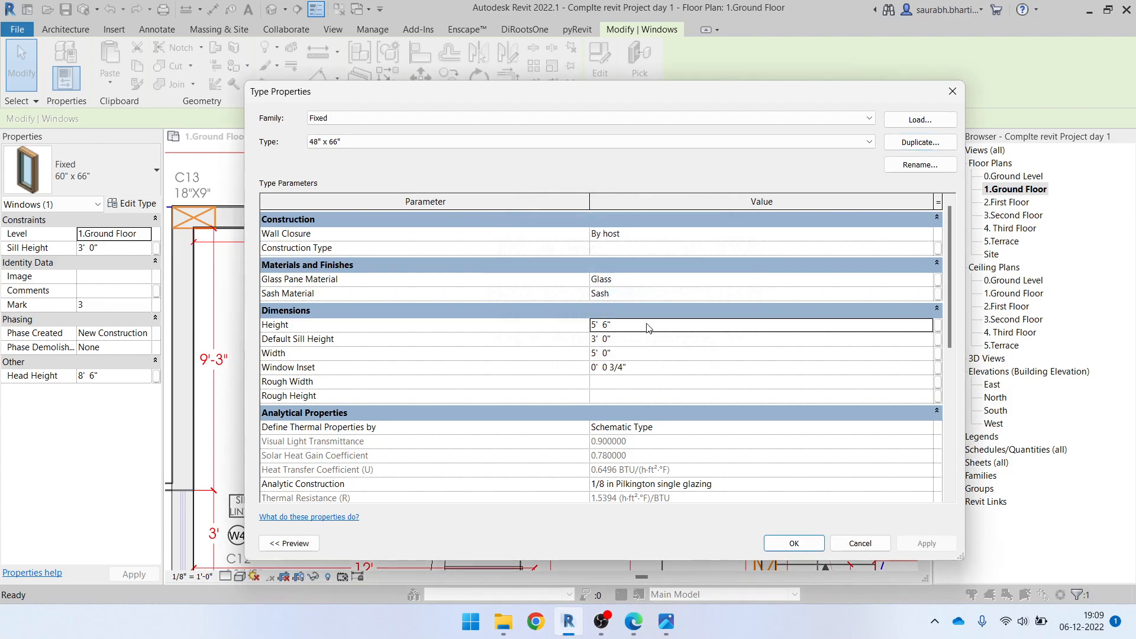
{"action": "left_click", "coordinate": [644, 354]}
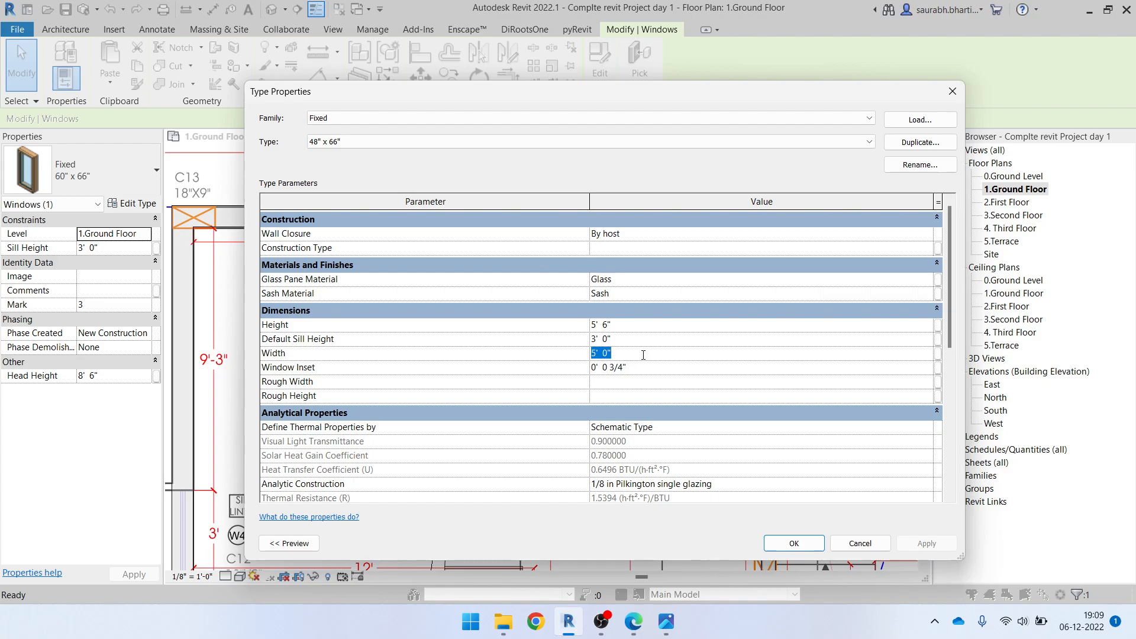
{"action": "left_click", "coordinate": [799, 543]}
{"action": "scroll", "coordinate": [722, 330], "scroll_direction": "up", "scroll_amount": 1}
{"action": "middle_click_drag", "start_coordinate": [722, 330], "coordinate": [496, 473]}
{"action": "middle_click_drag", "start_coordinate": [815, 363], "coordinate": [637, 364]}
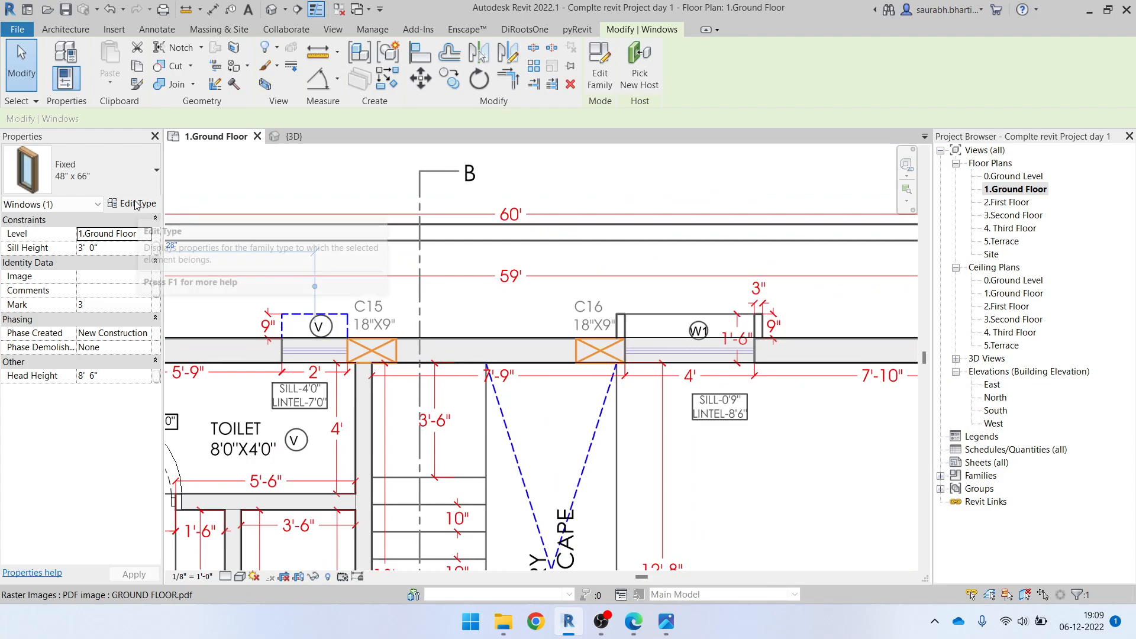
{"action": "key", "text": "w"}
{"action": "key", "text": "n"}
{"action": "left_click", "coordinate": [77, 178]}
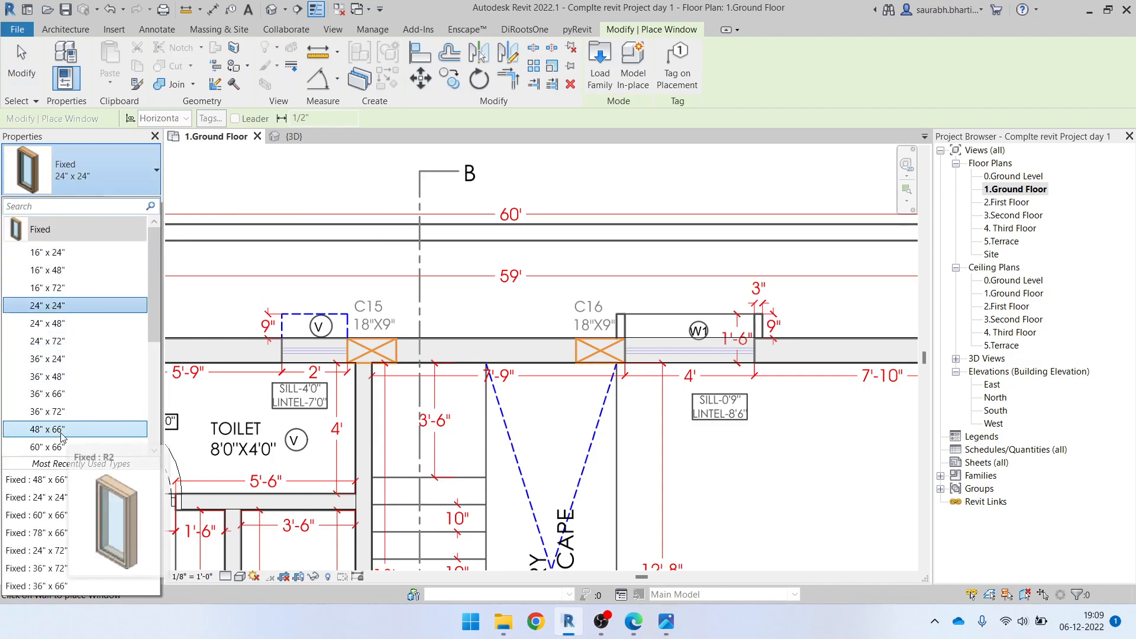
{"action": "left_click", "coordinate": [65, 431]}
{"action": "scroll", "coordinate": [684, 341], "scroll_direction": "up", "scroll_amount": 3}
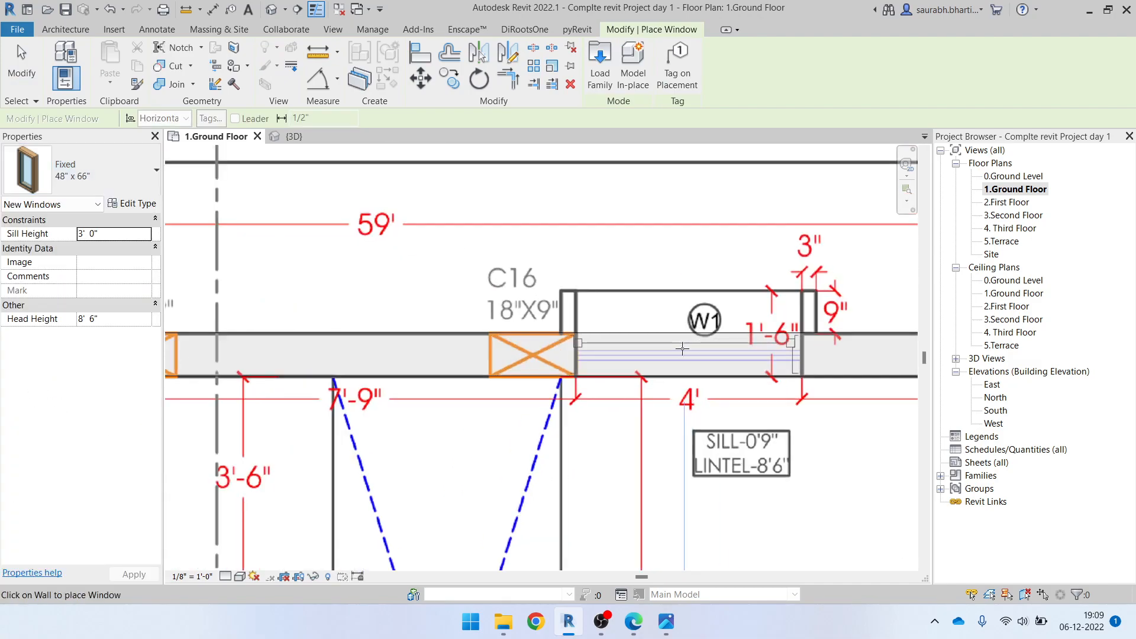
{"action": "scroll", "coordinate": [683, 349], "scroll_direction": "up", "scroll_amount": 2}
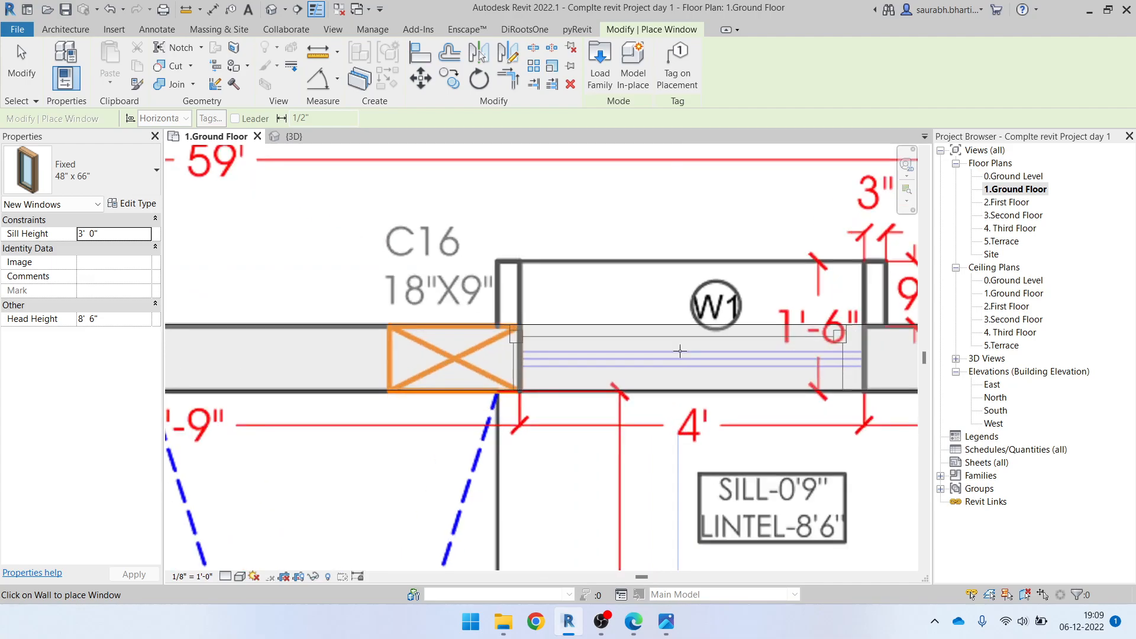
{"action": "scroll", "coordinate": [628, 338], "scroll_direction": "down", "scroll_amount": 4}
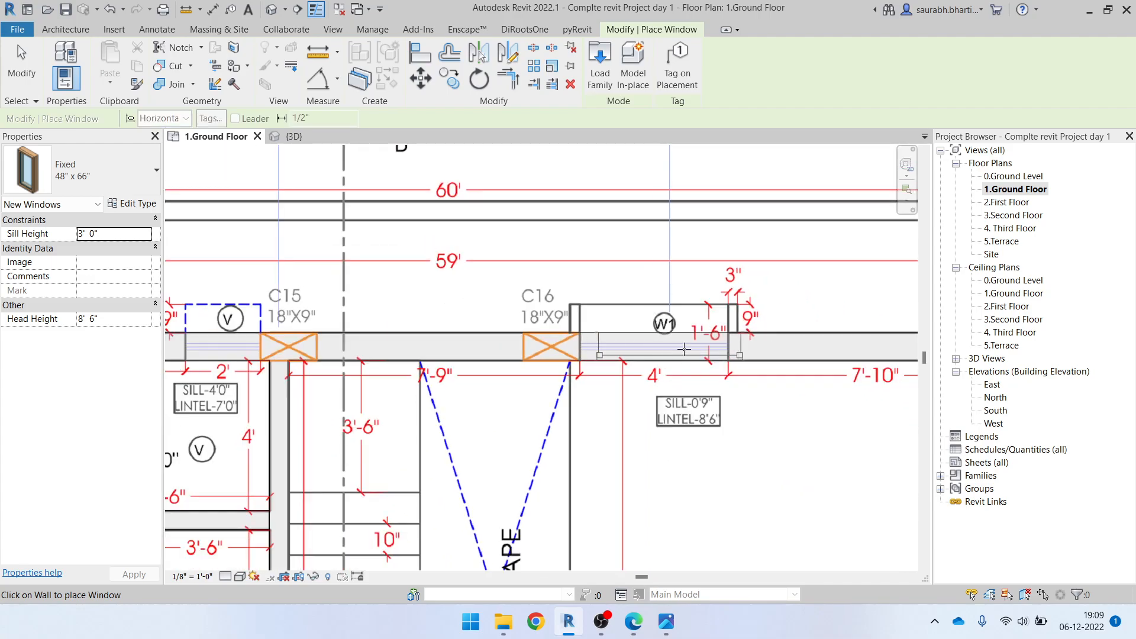
{"action": "key", "text": "Escape"}
{"action": "key", "text": "Escape"}
{"action": "left_click", "coordinate": [652, 350]}
{"action": "key", "text": "Escape"}
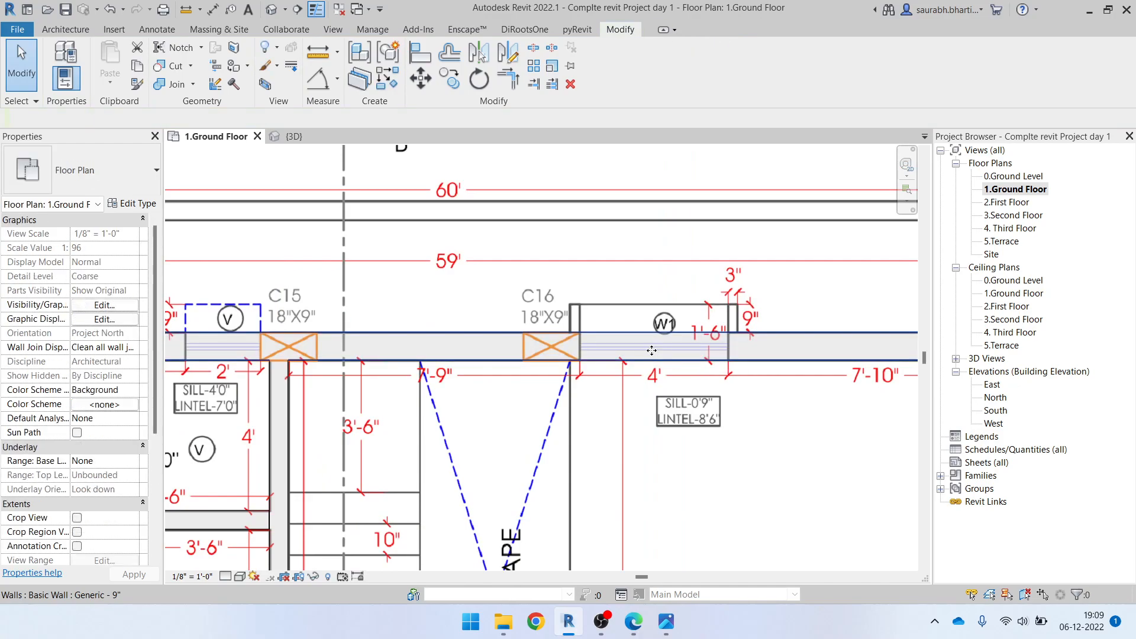
Place a Fixed 48" x 66" window in the 4' wide W1 opening beside column C16
{"action": "key", "text": "w"}
{"action": "key", "text": "n"}
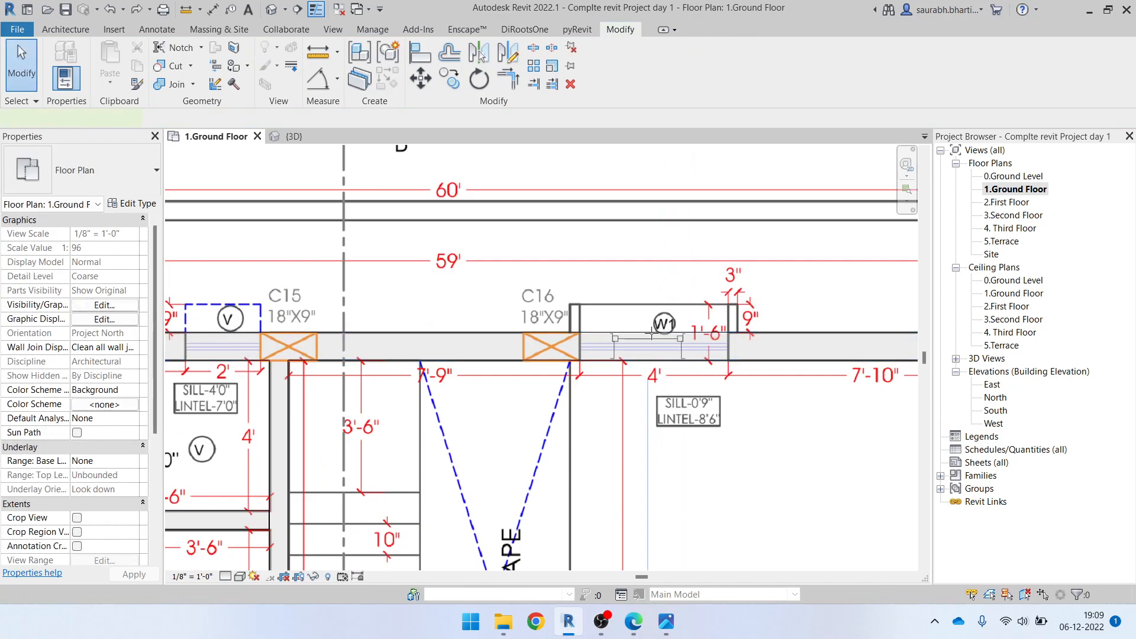
{"action": "left_click", "coordinate": [118, 171]}
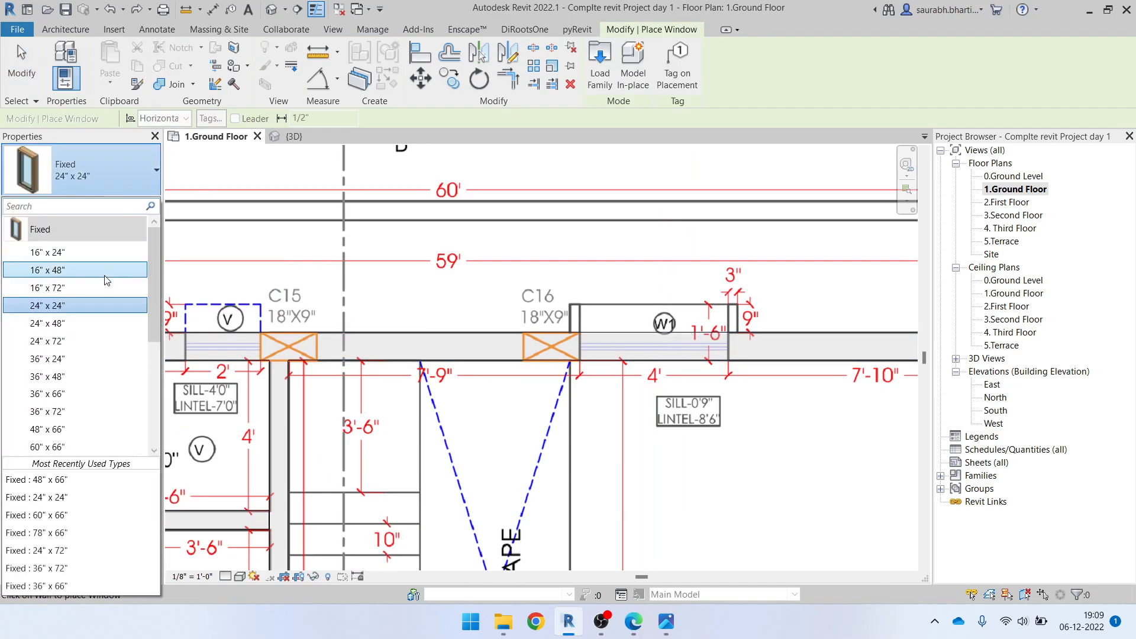
{"action": "left_click", "coordinate": [74, 430]}
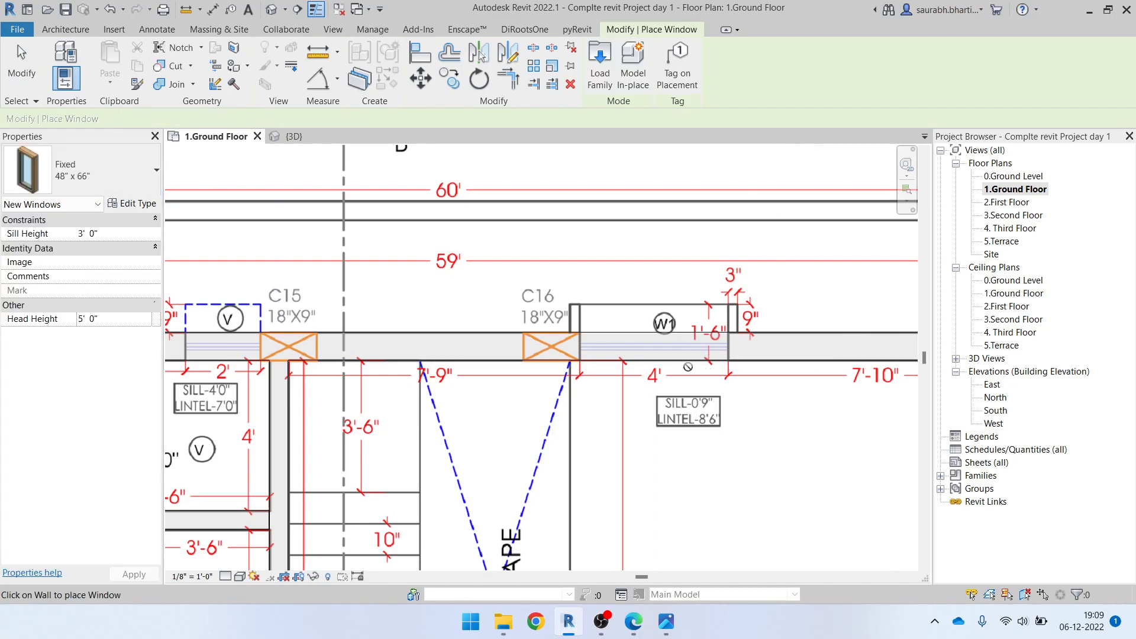
{"action": "left_click", "coordinate": [651, 343]}
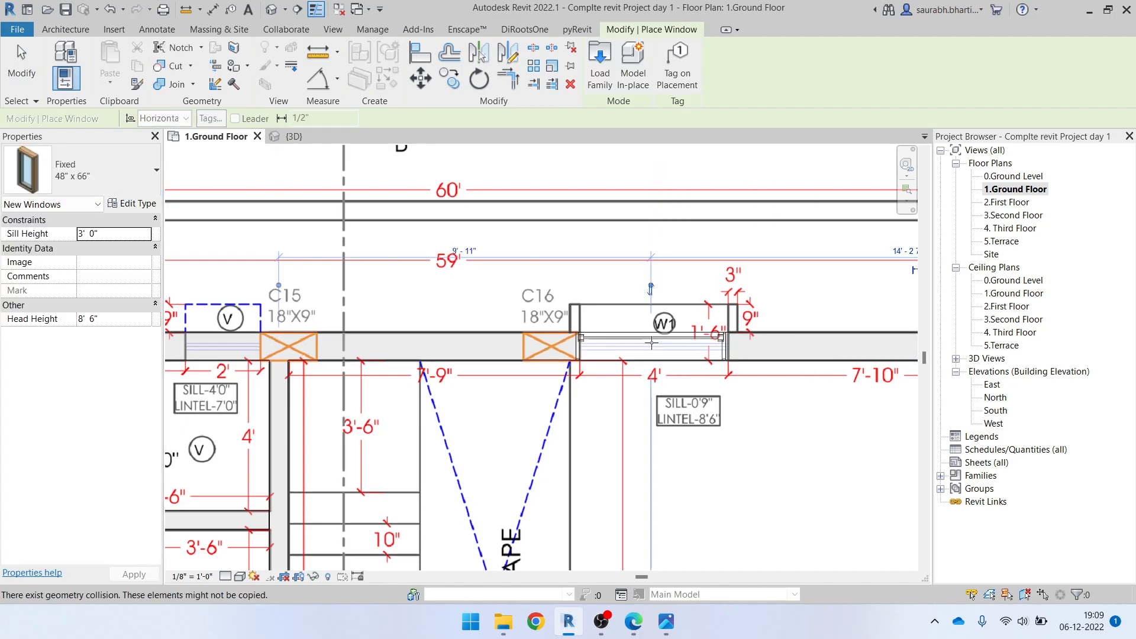
{"action": "scroll", "coordinate": [652, 342], "scroll_direction": "down", "scroll_amount": 1}
{"action": "key", "text": "Escape"}
{"action": "key", "text": "Escape"}
Nudge the window beside column C16 along the wall to line up with its W1 opening
{"action": "left_click", "coordinate": [675, 355]}
{"action": "scroll", "coordinate": [689, 362], "scroll_direction": "up", "scroll_amount": 4}
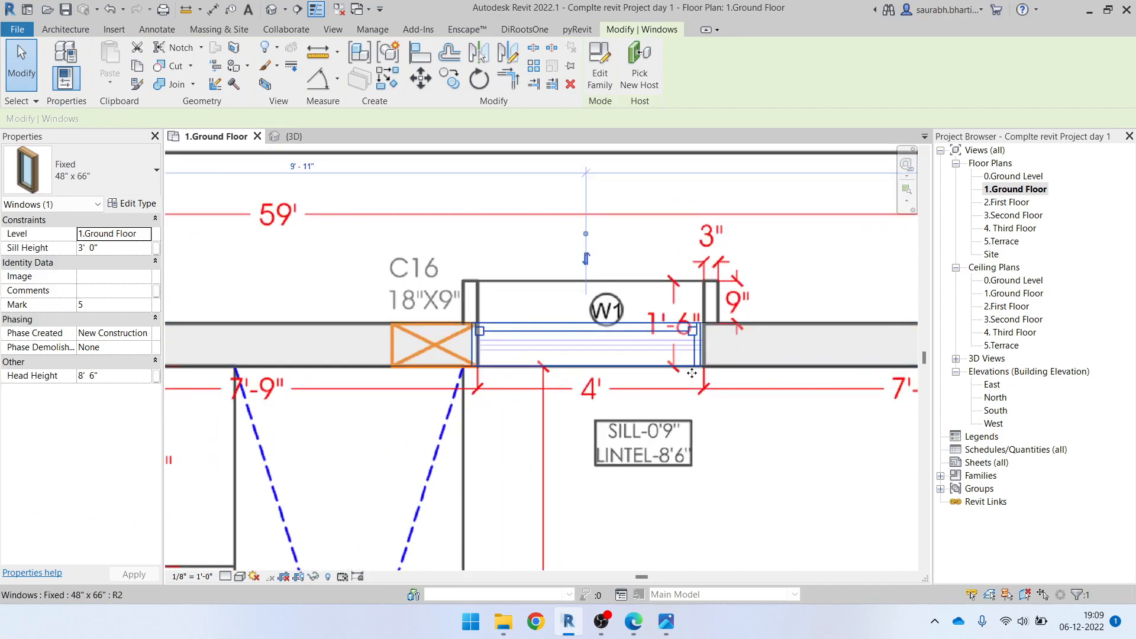
{"action": "key", "text": "Right"}
{"action": "key", "text": "Right"}
{"action": "key", "text": "Right"}
{"action": "scroll", "coordinate": [651, 366], "scroll_direction": "down", "scroll_amount": 6}
Create a similar Fixed 48" x 66" window in the living room's 4' wide W1 opening beside column C17
{"action": "middle_click_drag", "start_coordinate": [658, 342], "coordinate": [478, 231]}
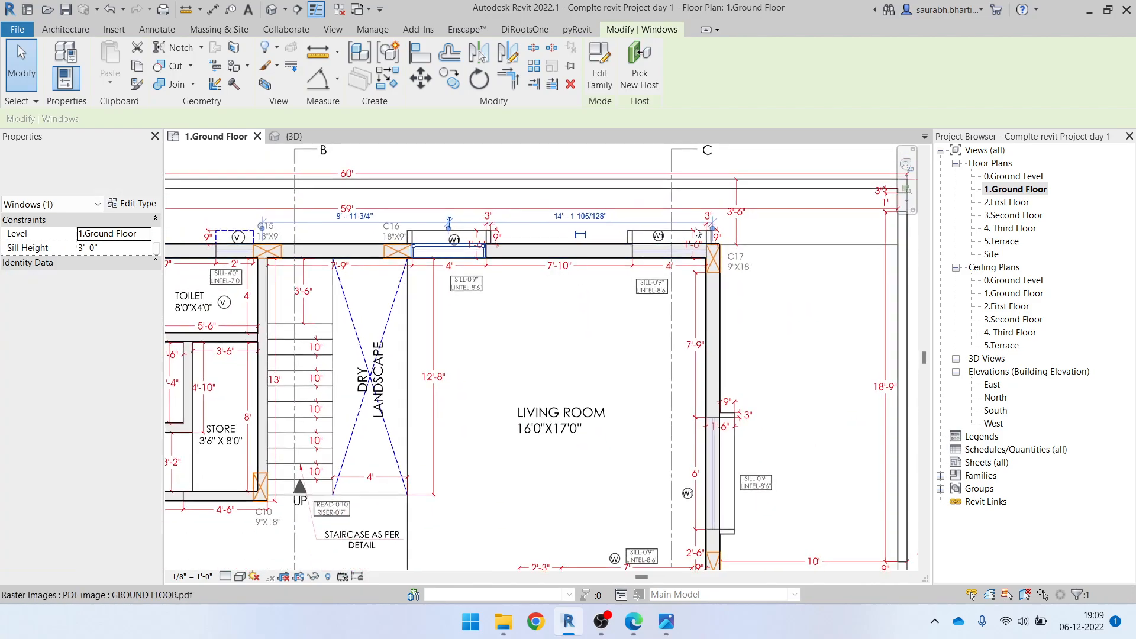
{"action": "scroll", "coordinate": [681, 255], "scroll_direction": "up", "scroll_amount": 6}
{"action": "scroll", "coordinate": [552, 349], "scroll_direction": "down", "scroll_amount": 1}
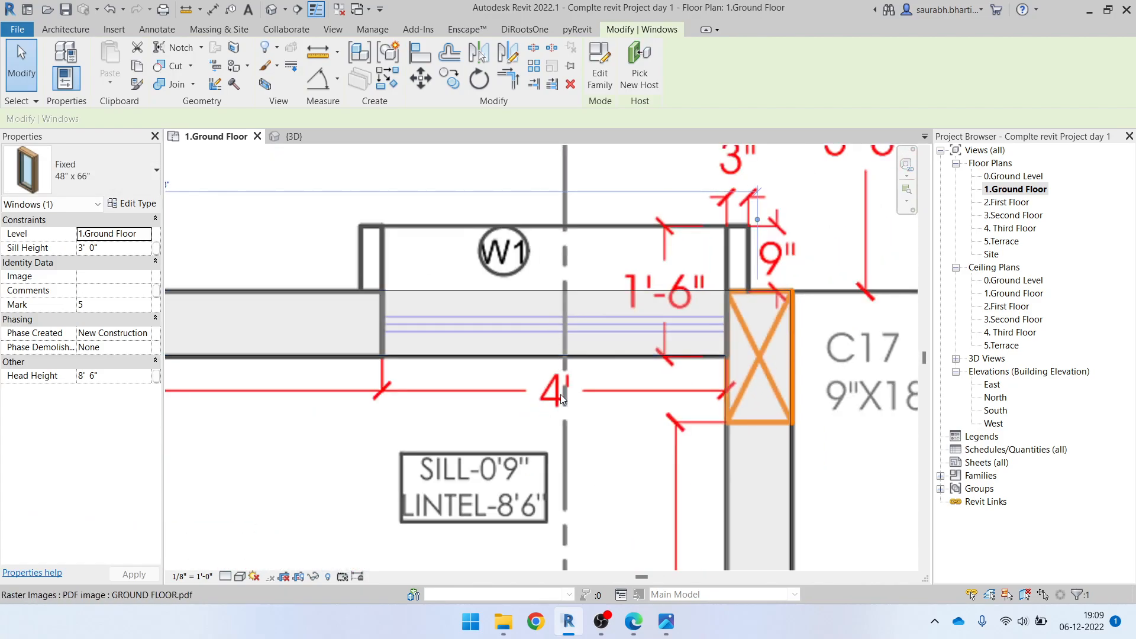
{"action": "scroll", "coordinate": [563, 386], "scroll_direction": "down", "scroll_amount": 4}
{"action": "key", "text": "Escape"}
{"action": "middle_click_drag", "start_coordinate": [350, 345], "coordinate": [412, 322]}
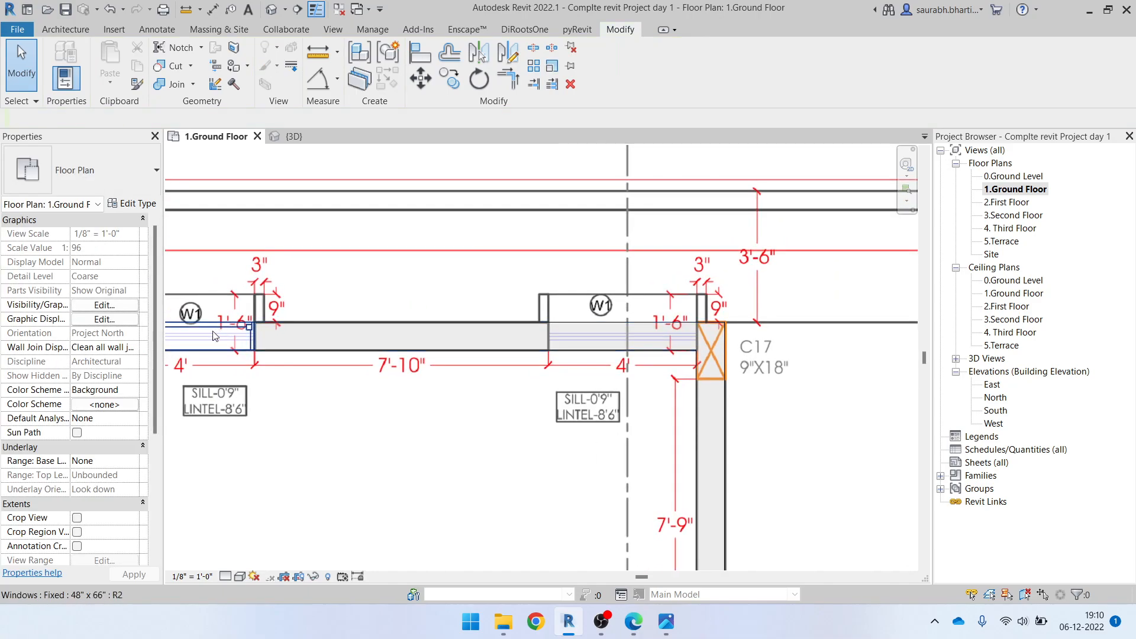
{"action": "left_click", "coordinate": [179, 347]}
{"action": "middle_click_drag", "start_coordinate": [241, 347], "coordinate": [292, 355]}
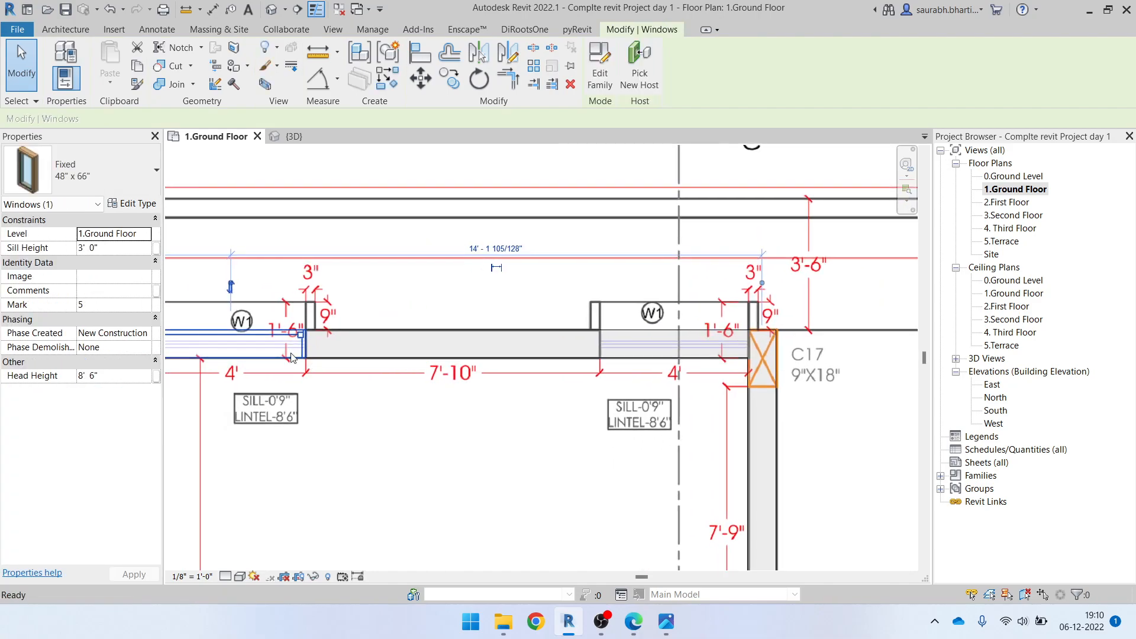
{"action": "key", "text": "c"}
{"action": "key", "text": "s"}
{"action": "scroll", "coordinate": [832, 319], "scroll_direction": "up", "scroll_amount": 2}
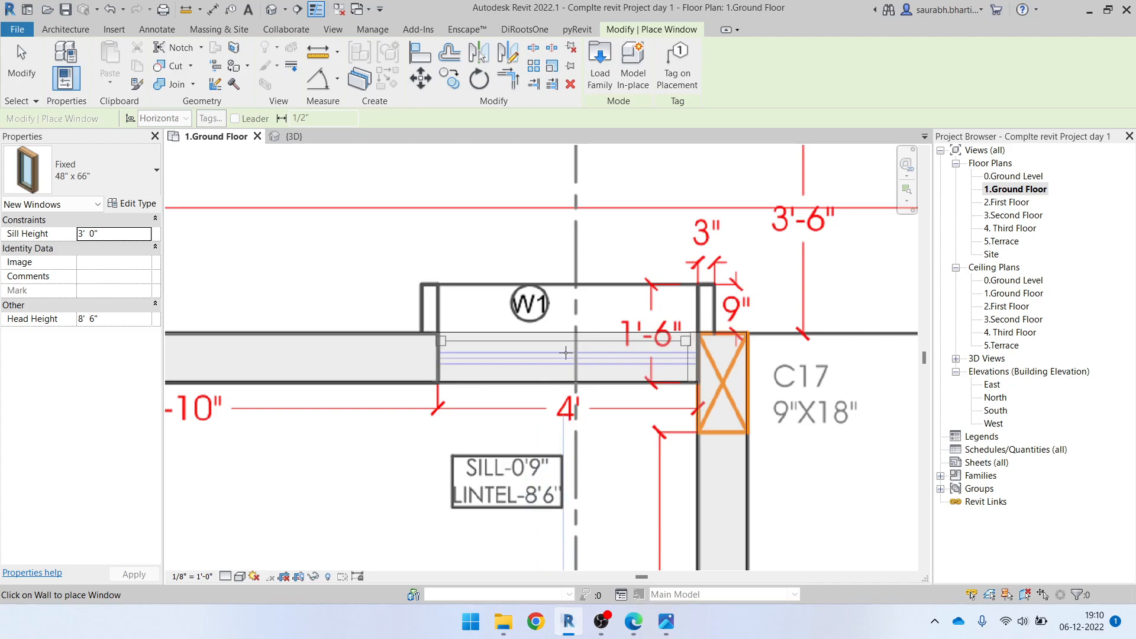
{"action": "left_click", "coordinate": [566, 354]}
Duplicate the Fixed 78" x 66" window type as 72" x 66" for the living room's 6' wide W1 opening
{"action": "scroll", "coordinate": [588, 309], "scroll_direction": "down", "scroll_amount": 2}
{"action": "middle_click_drag", "start_coordinate": [723, 460], "coordinate": [720, 171]}
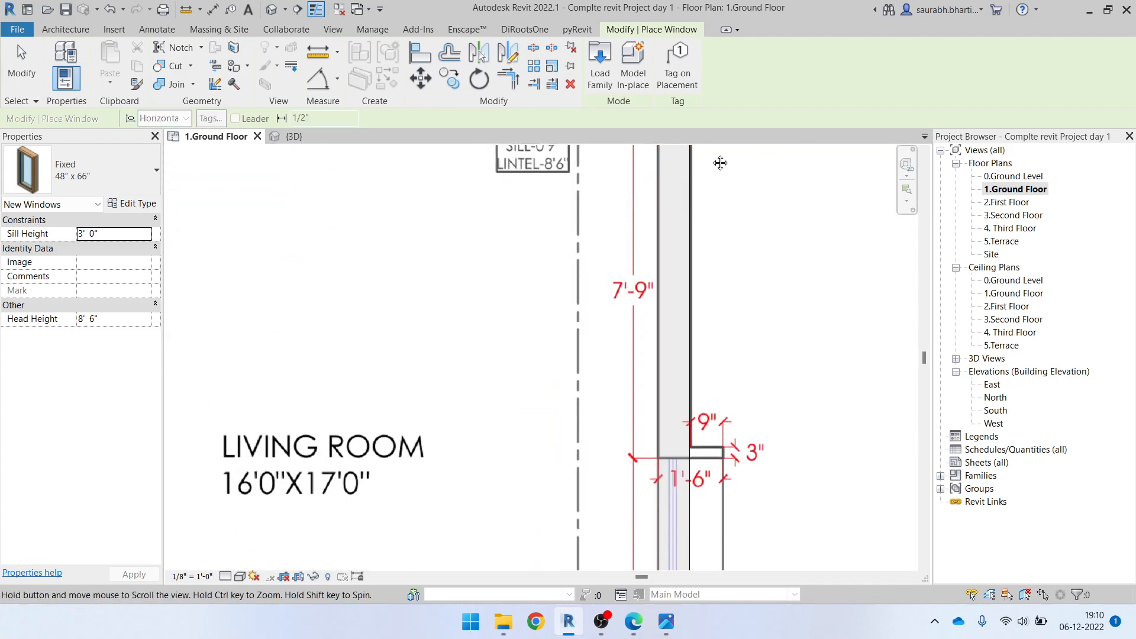
{"action": "middle_click_drag", "start_coordinate": [698, 413], "coordinate": [678, 185]}
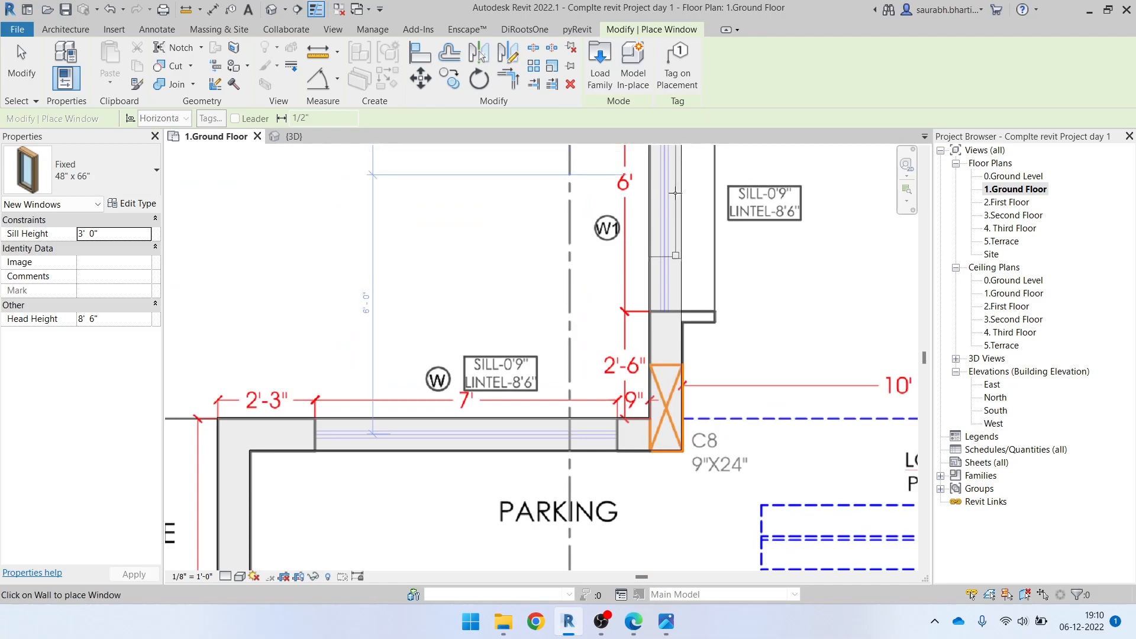
{"action": "middle_click_drag", "start_coordinate": [657, 315], "coordinate": [612, 461]}
{"action": "scroll", "coordinate": [612, 462], "scroll_direction": "down", "scroll_amount": 1}
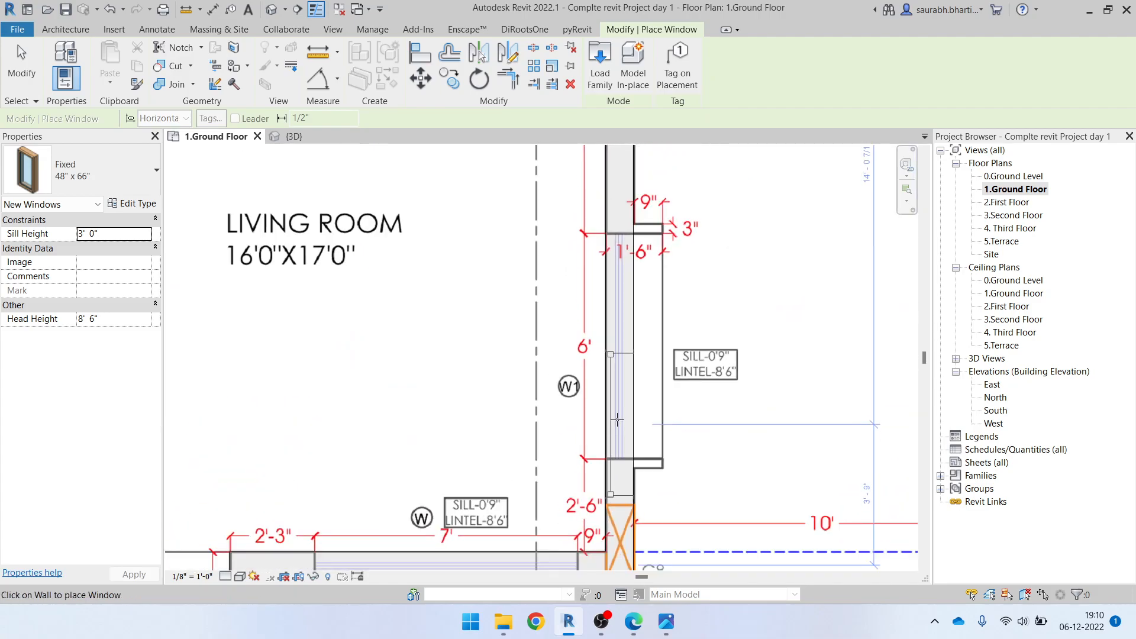
{"action": "scroll", "coordinate": [612, 425], "scroll_direction": "down", "scroll_amount": 1}
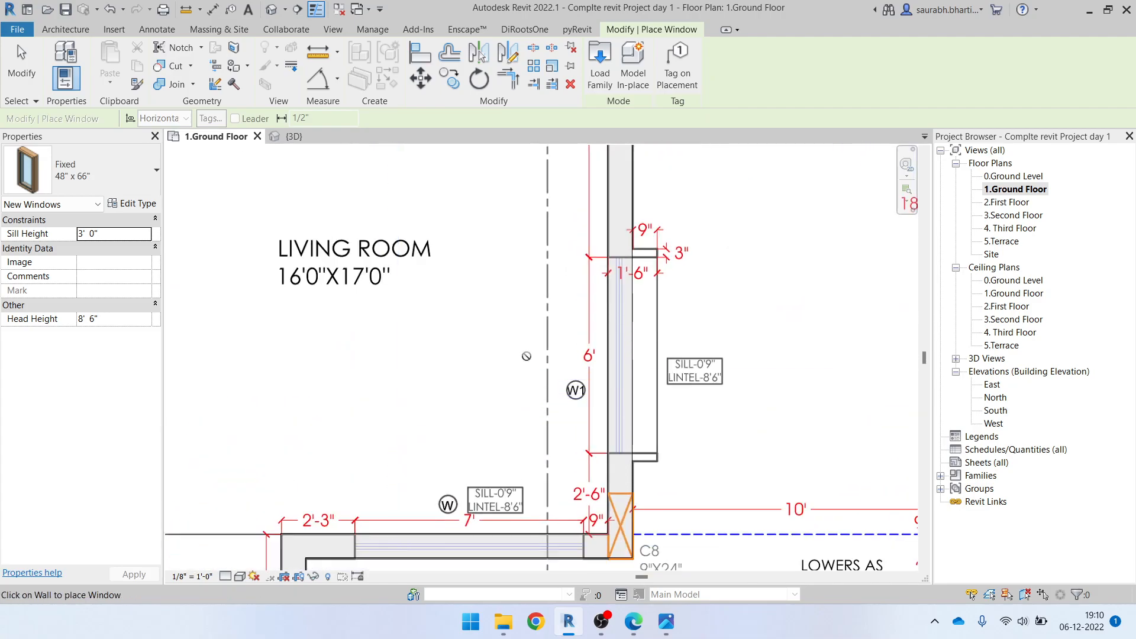
{"action": "left_click", "coordinate": [85, 180]}
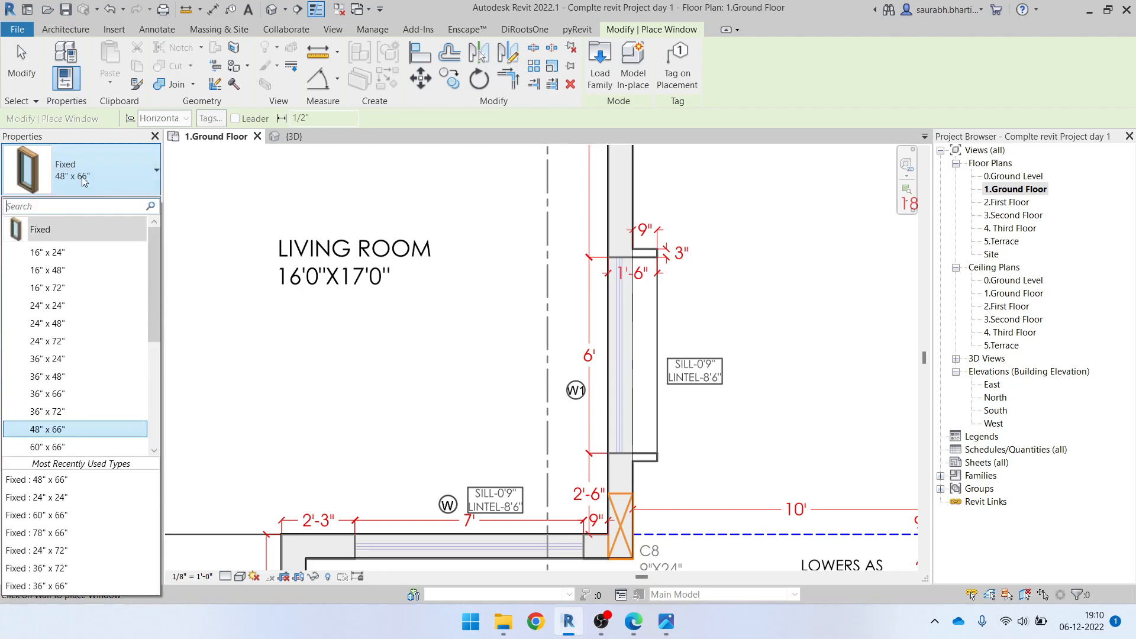
{"action": "scroll", "coordinate": [75, 385], "scroll_direction": "down", "scroll_amount": 2}
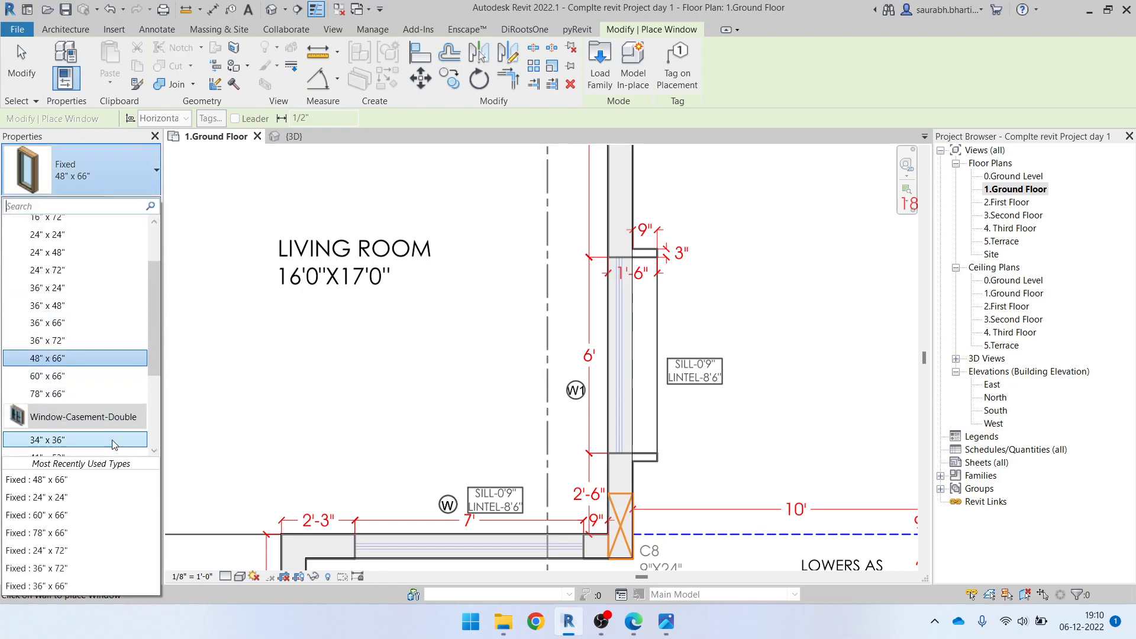
{"action": "left_click", "coordinate": [75, 395]}
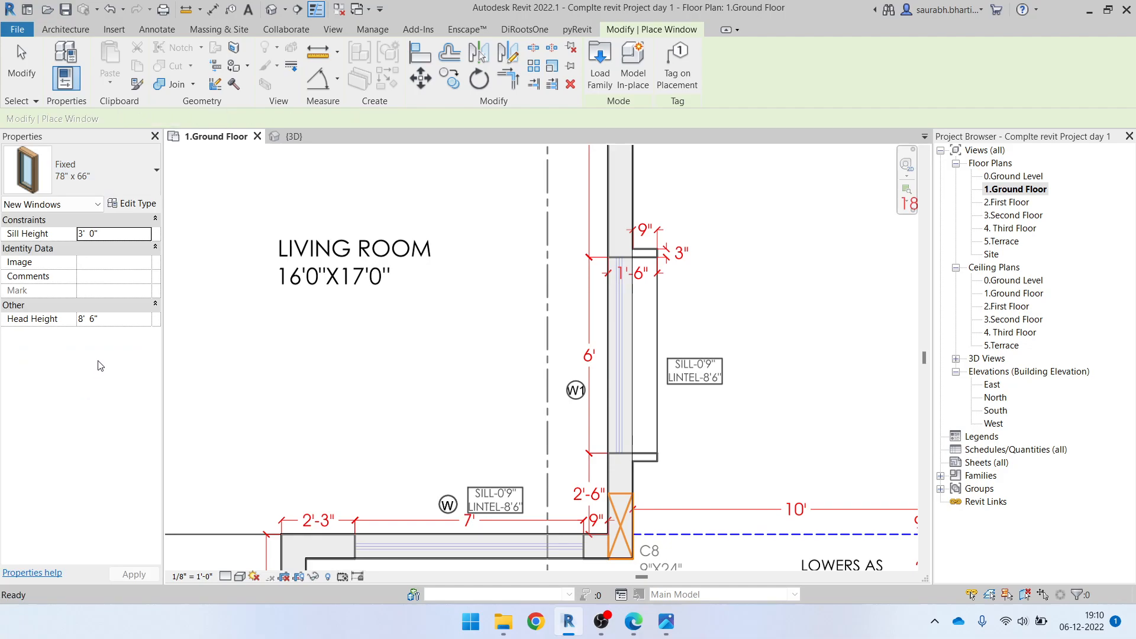
{"action": "left_click", "coordinate": [137, 208]}
{"action": "left_click", "coordinate": [920, 142]}
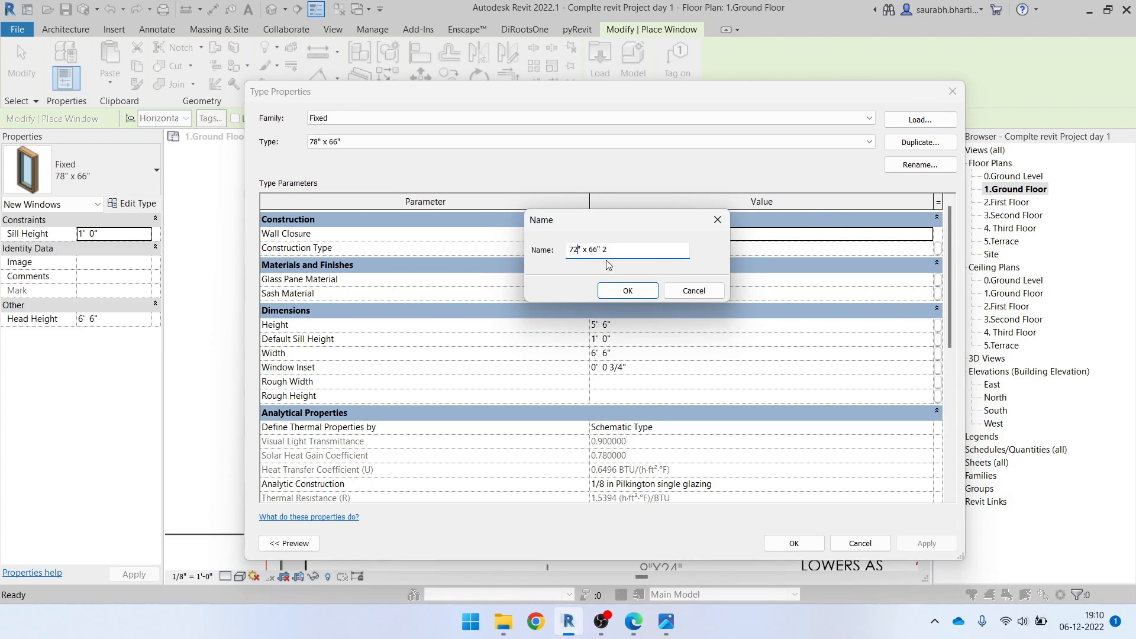
{"action": "left_click", "coordinate": [628, 290]}
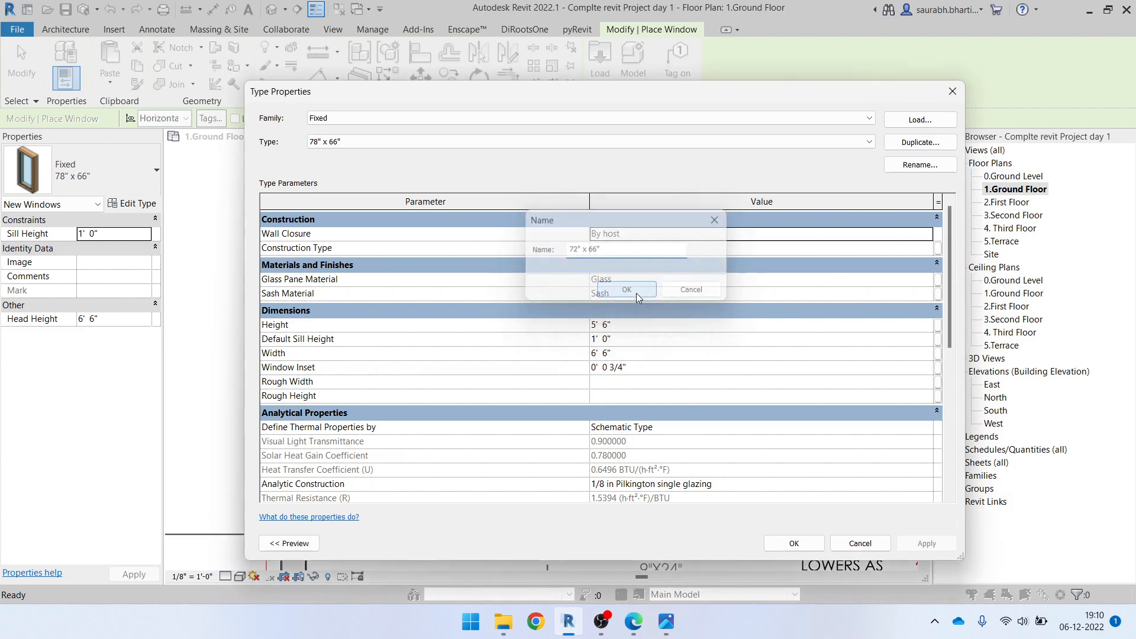
Set the 72" x 66" window type's width to 6' 0" and its default sill height to 3' 0"
{"action": "left_click", "coordinate": [641, 326]}
{"action": "left_click", "coordinate": [657, 351]}
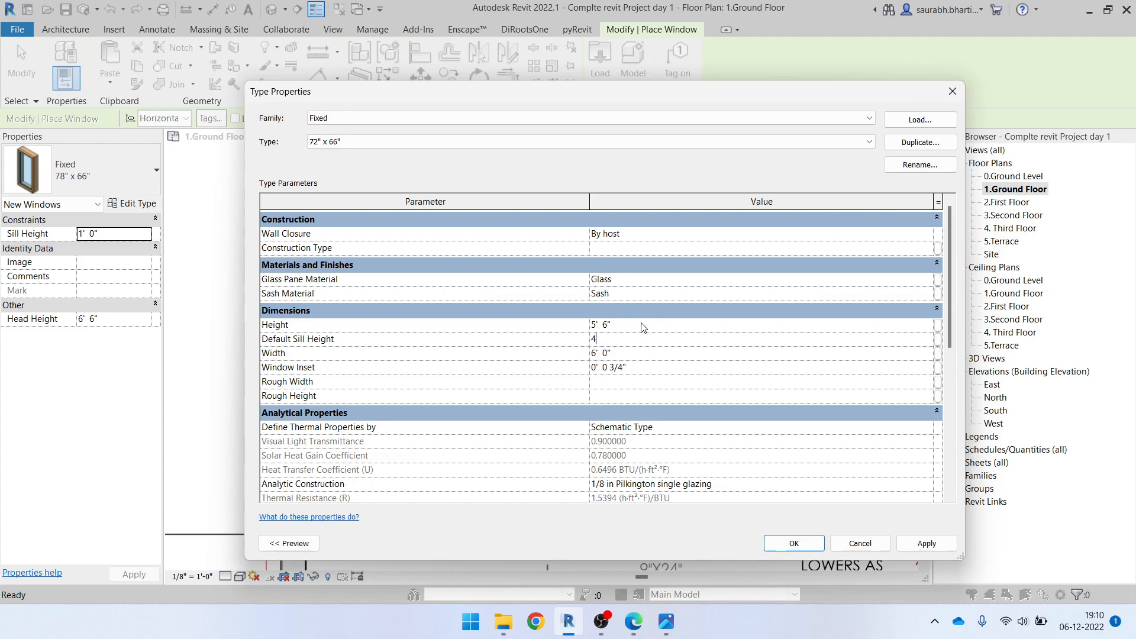
{"action": "left_click", "coordinate": [787, 542]}
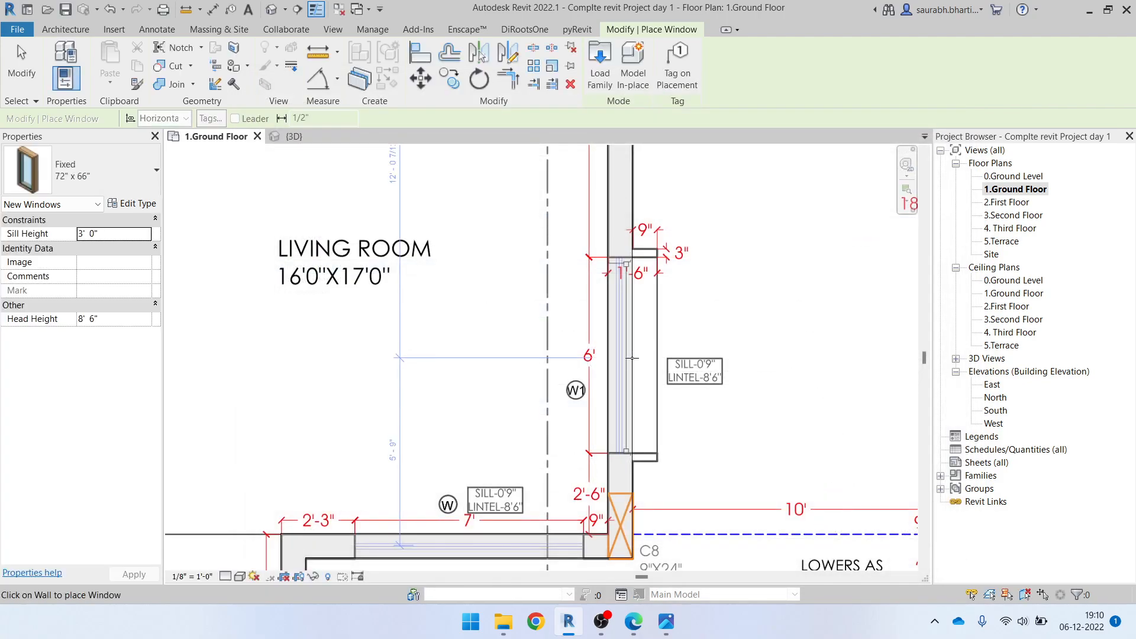
Place the Fixed 72" x 66" window in the living room's 6' wide W1 opening near column C8 and finish placing windows
{"action": "scroll", "coordinate": [758, 355], "scroll_direction": "down", "scroll_amount": 2}
{"action": "middle_click_drag", "start_coordinate": [766, 370], "coordinate": [878, 241]}
{"action": "scroll", "coordinate": [693, 363], "scroll_direction": "up", "scroll_amount": 1}
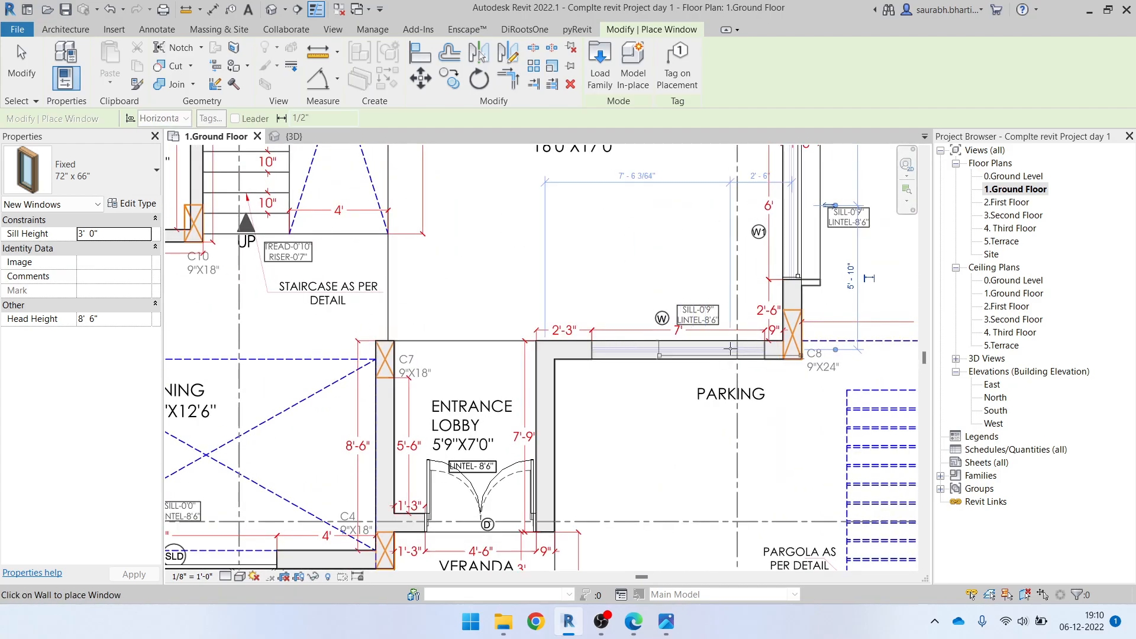
{"action": "scroll", "coordinate": [731, 352], "scroll_direction": "up", "scroll_amount": 2}
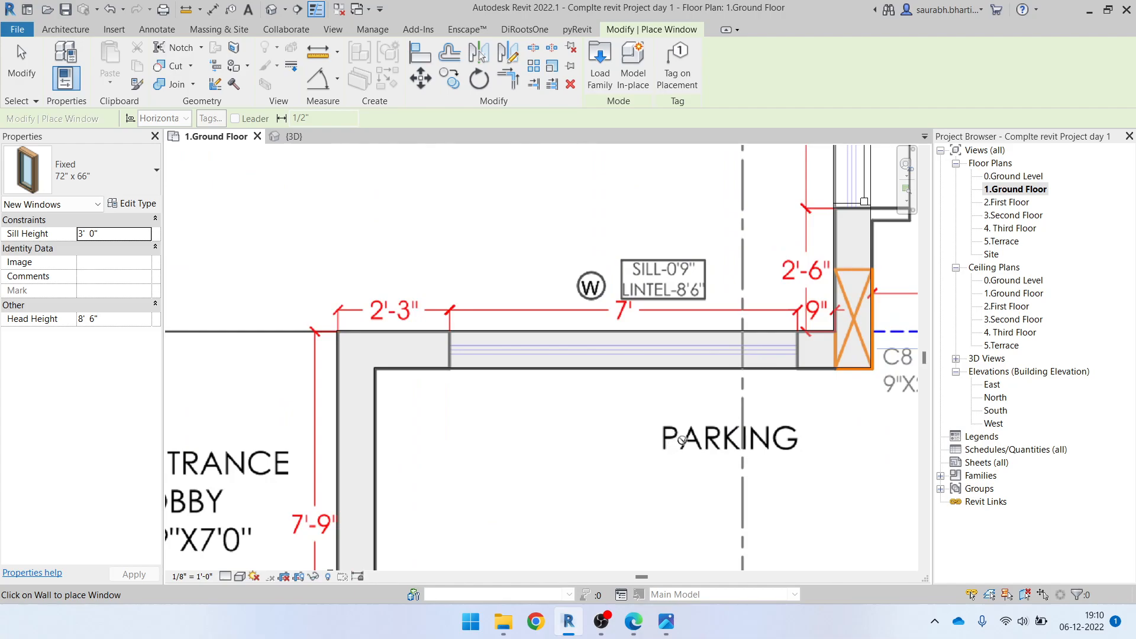
{"action": "scroll", "coordinate": [688, 286], "scroll_direction": "up", "scroll_amount": 1}
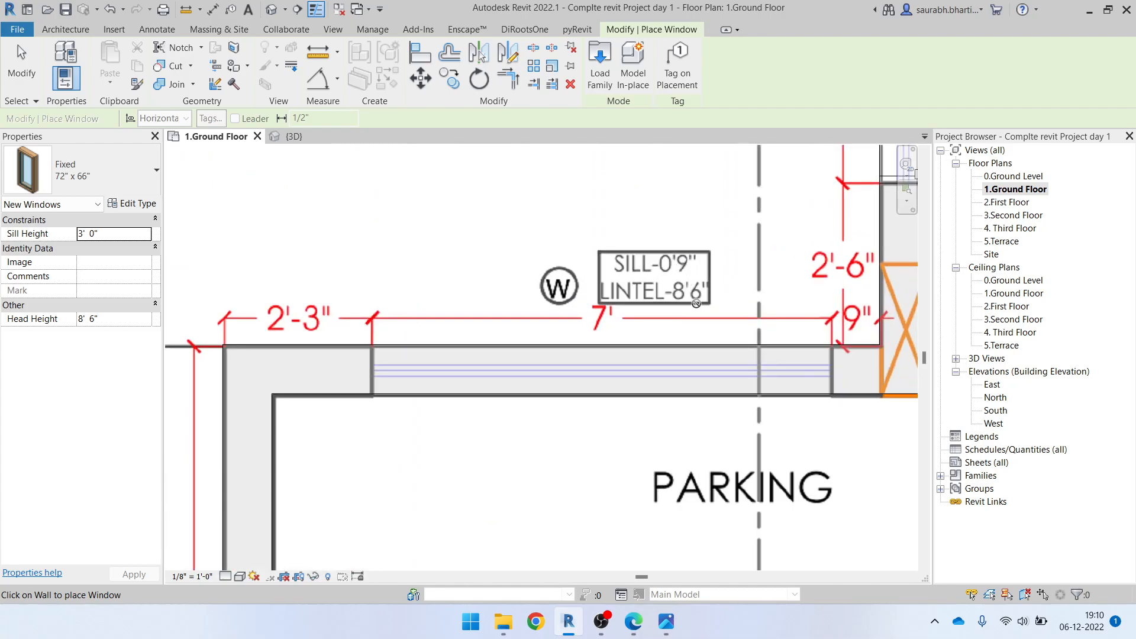
{"action": "key", "text": "Escape"}
{"action": "scroll", "coordinate": [639, 331], "scroll_direction": "down", "scroll_amount": 1}
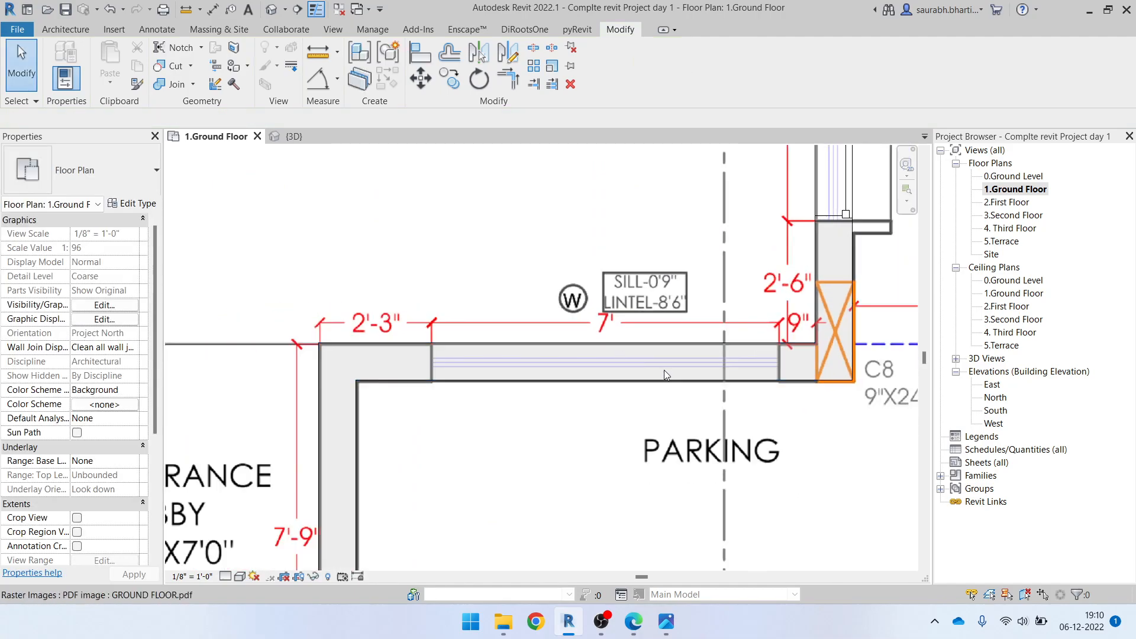
{"action": "scroll", "coordinate": [649, 325], "scroll_direction": "down", "scroll_amount": 1}
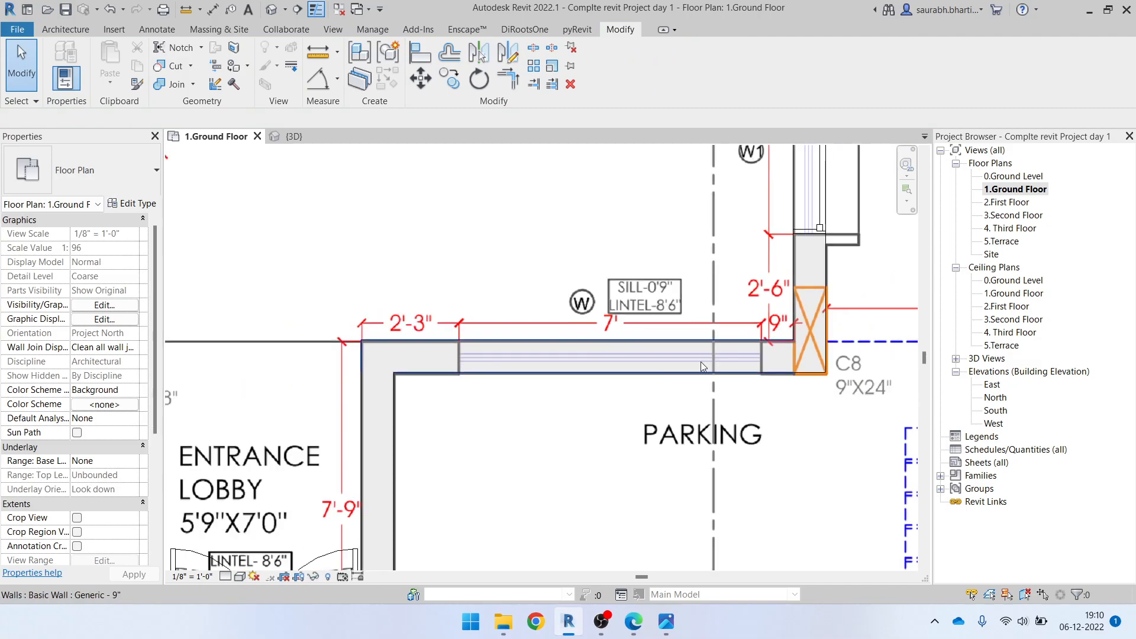
{"action": "scroll", "coordinate": [595, 355], "scroll_direction": "down", "scroll_amount": 1}
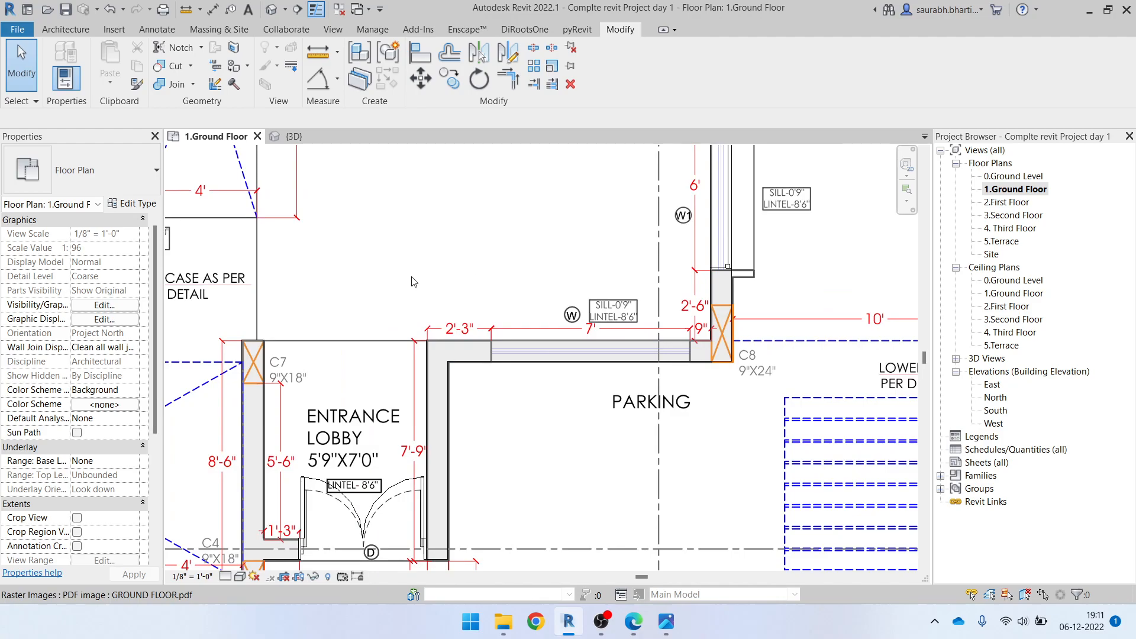
Draw a Curtain Wall 1 wall about 7' long across the W opening between the living room and the parking
{"action": "left_click", "coordinate": [65, 31]}
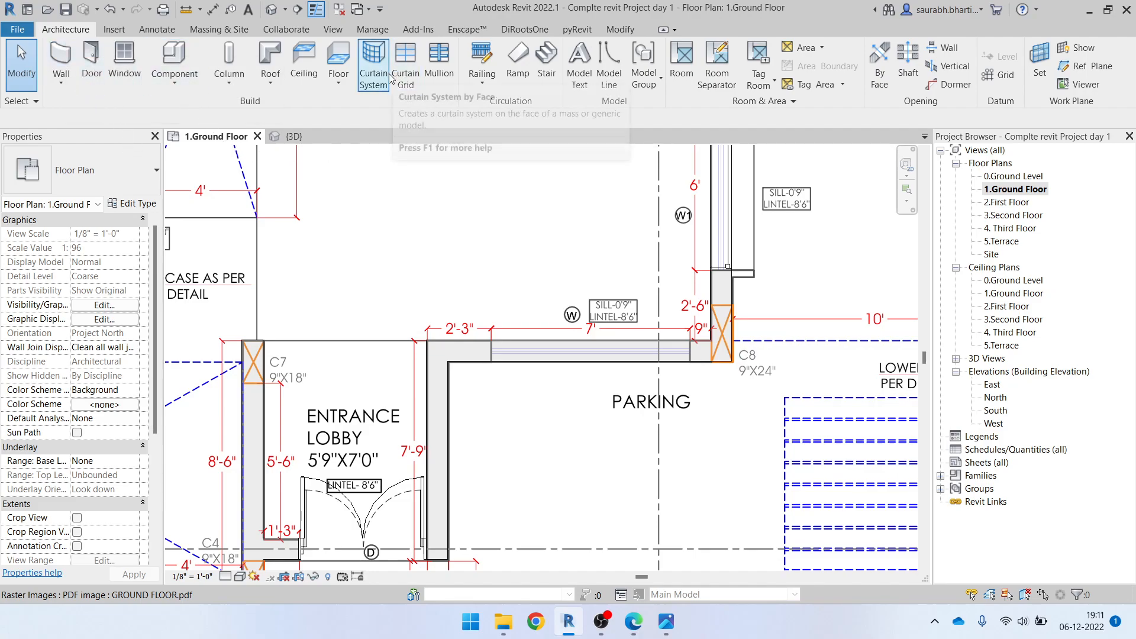
{"action": "left_click", "coordinate": [66, 74]}
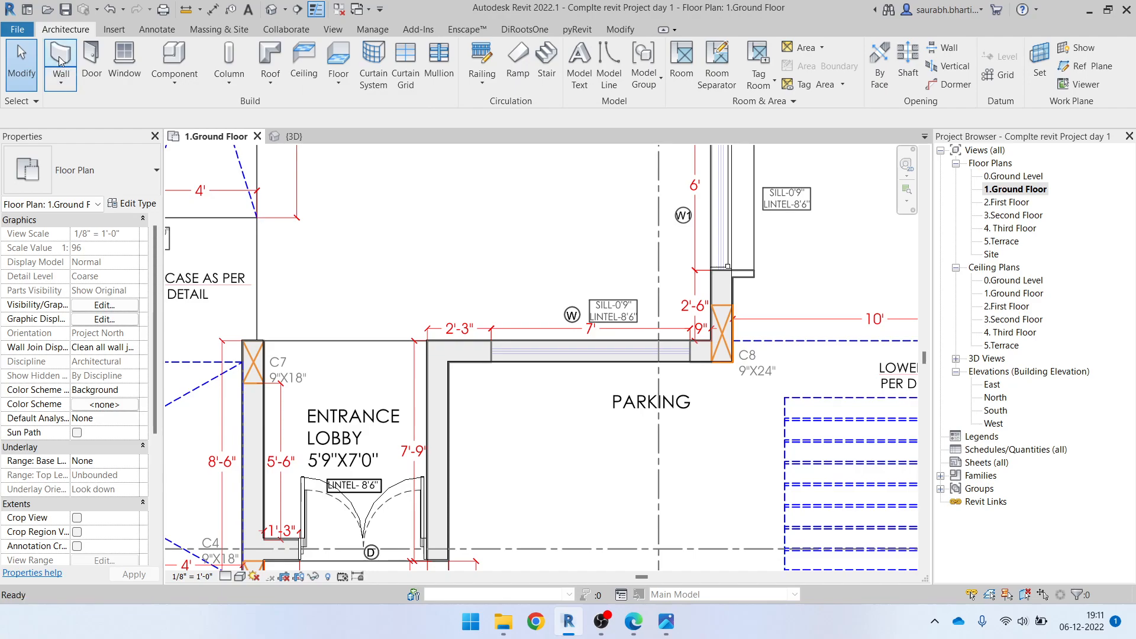
{"action": "left_click", "coordinate": [88, 171]}
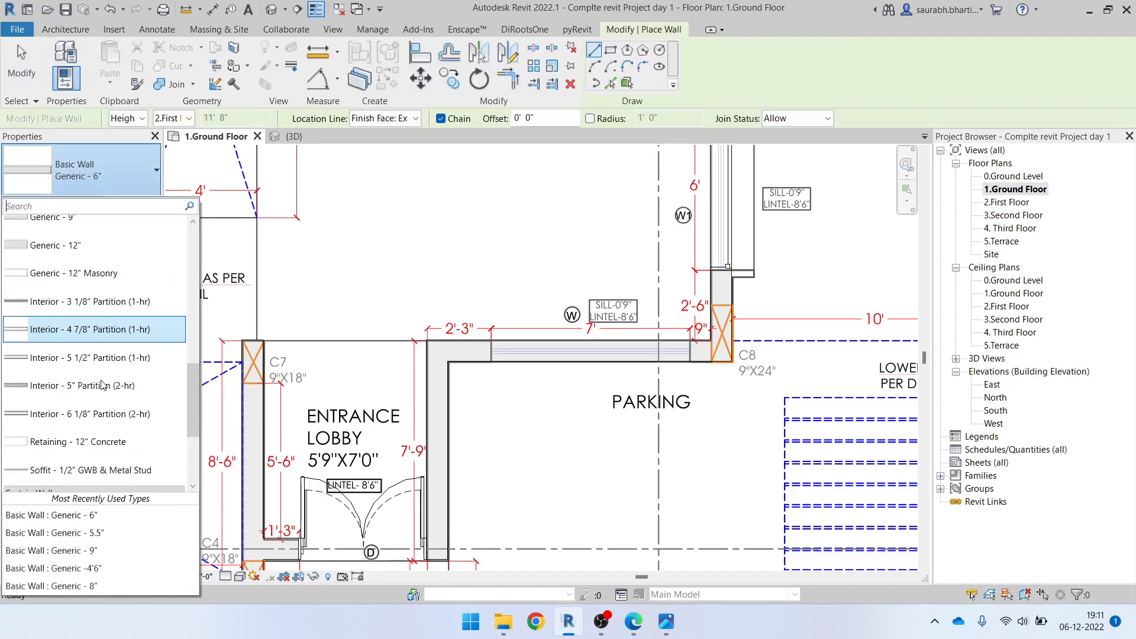
{"action": "scroll", "coordinate": [77, 377], "scroll_direction": "down", "scroll_amount": 3}
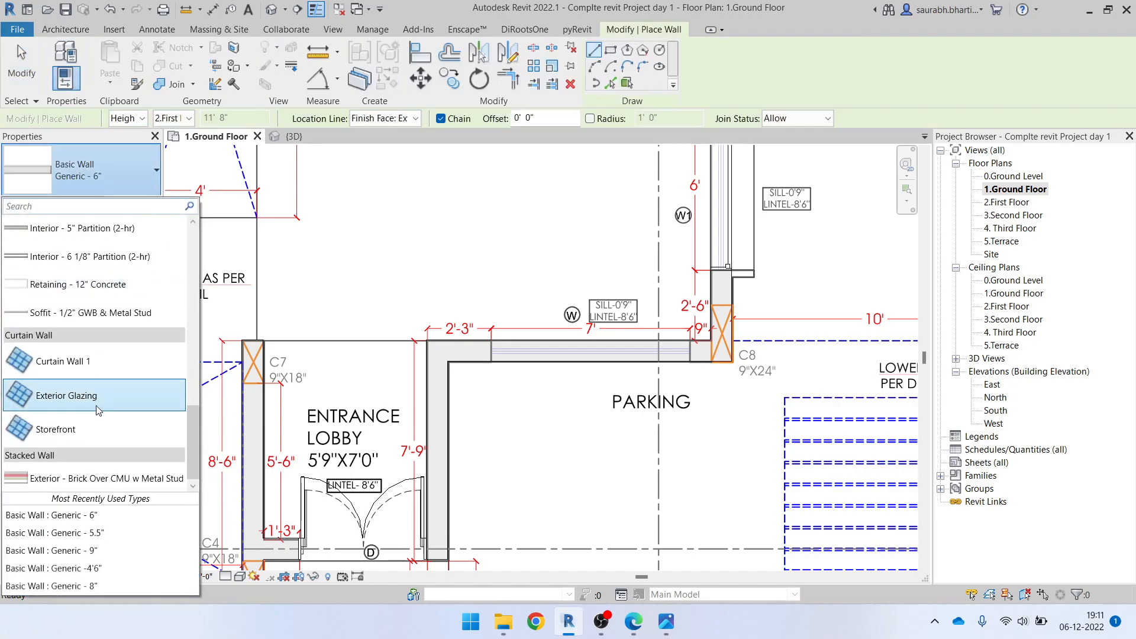
{"action": "left_click", "coordinate": [70, 368]}
{"action": "scroll", "coordinate": [536, 361], "scroll_direction": "up", "scroll_amount": 5}
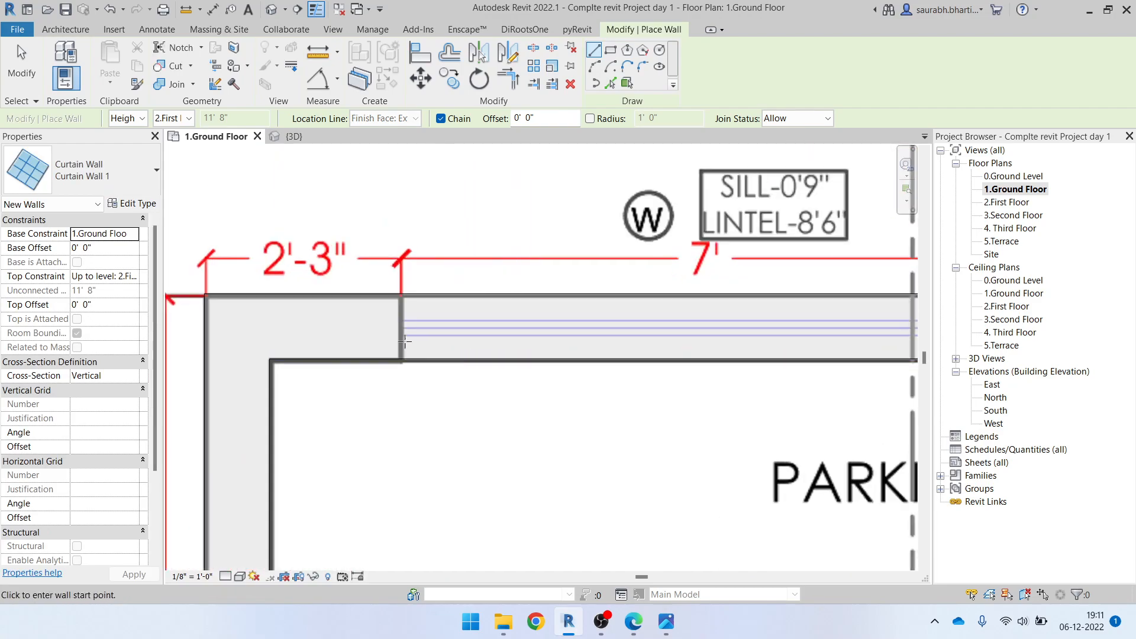
{"action": "left_click", "coordinate": [404, 333]}
{"action": "middle_click_drag", "start_coordinate": [668, 353], "coordinate": [470, 317]}
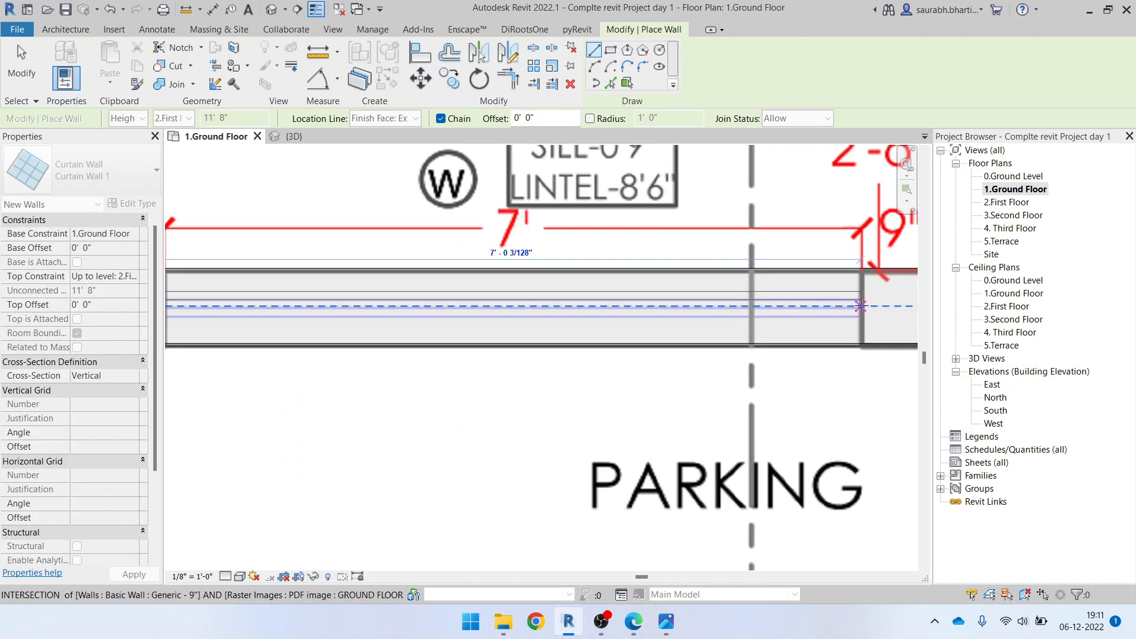
{"action": "left_click", "coordinate": [860, 306]}
{"action": "scroll", "coordinate": [710, 350], "scroll_direction": "down", "scroll_amount": 3}
{"action": "key", "text": "Escape"}
{"action": "key", "text": "Escape"}
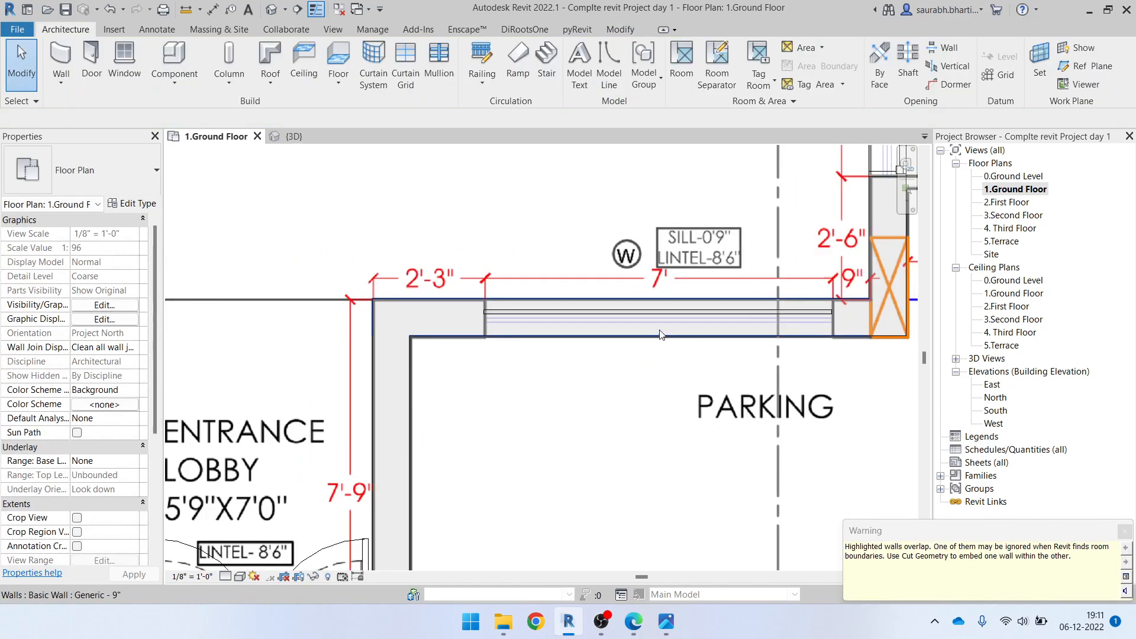
Enable Automatically Embed in the Curtain Wall 1 type so the curtain wall cuts its host wall
{"action": "scroll", "coordinate": [639, 322], "scroll_direction": "up", "scroll_amount": 2}
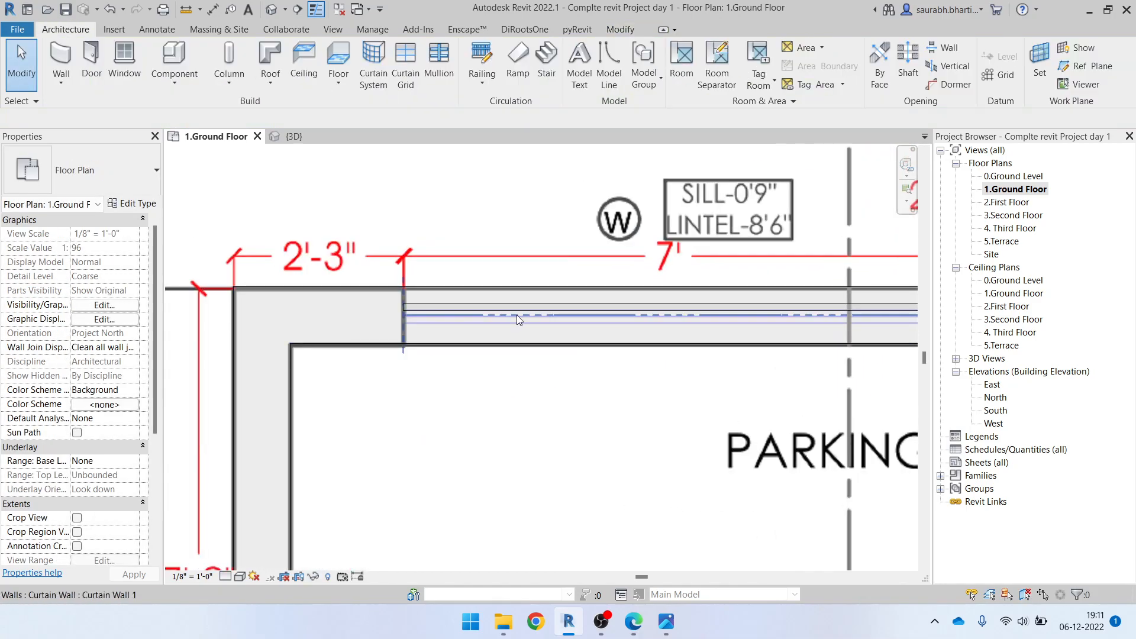
{"action": "left_click", "coordinate": [515, 314]}
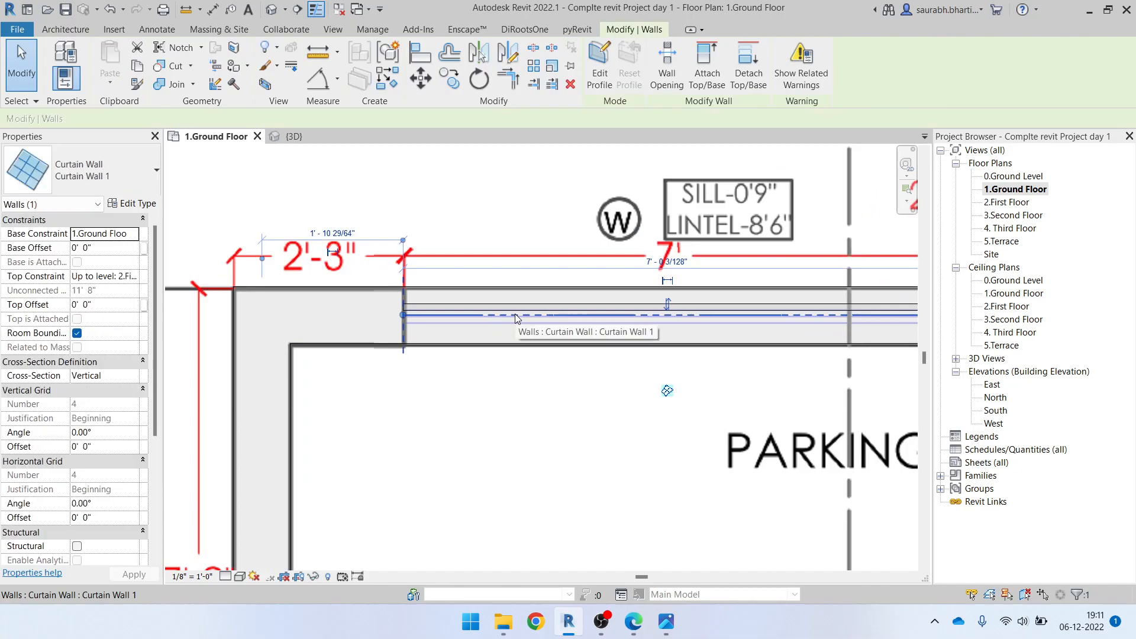
{"action": "left_click", "coordinate": [132, 203]}
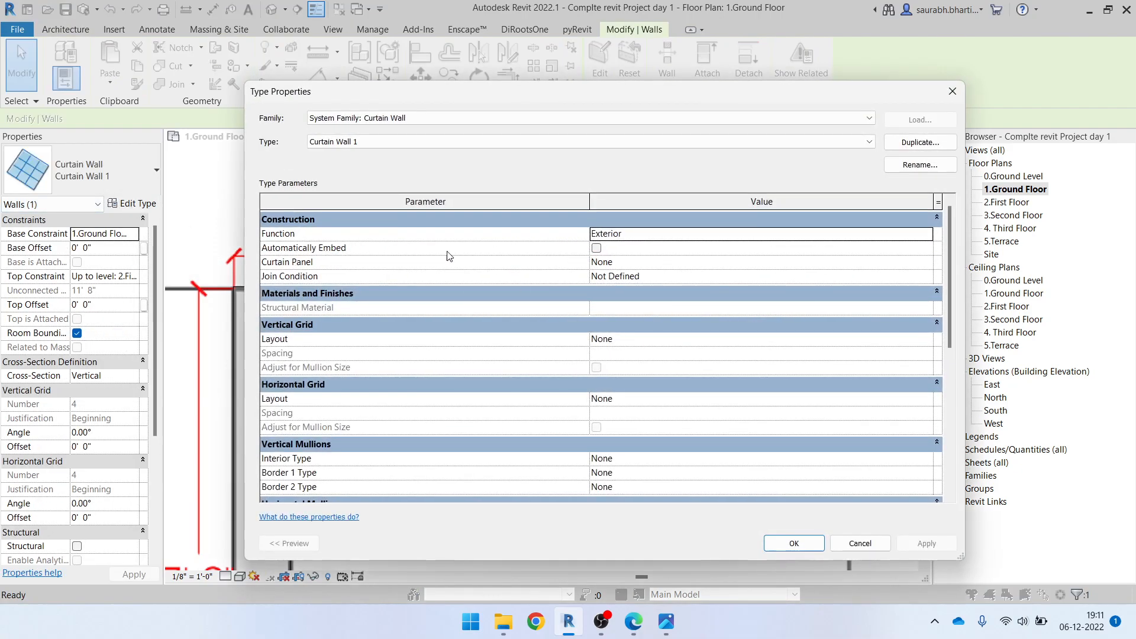
{"action": "left_click", "coordinate": [597, 254]}
{"action": "left_click", "coordinate": [794, 543]}
{"action": "key", "text": "Escape"}
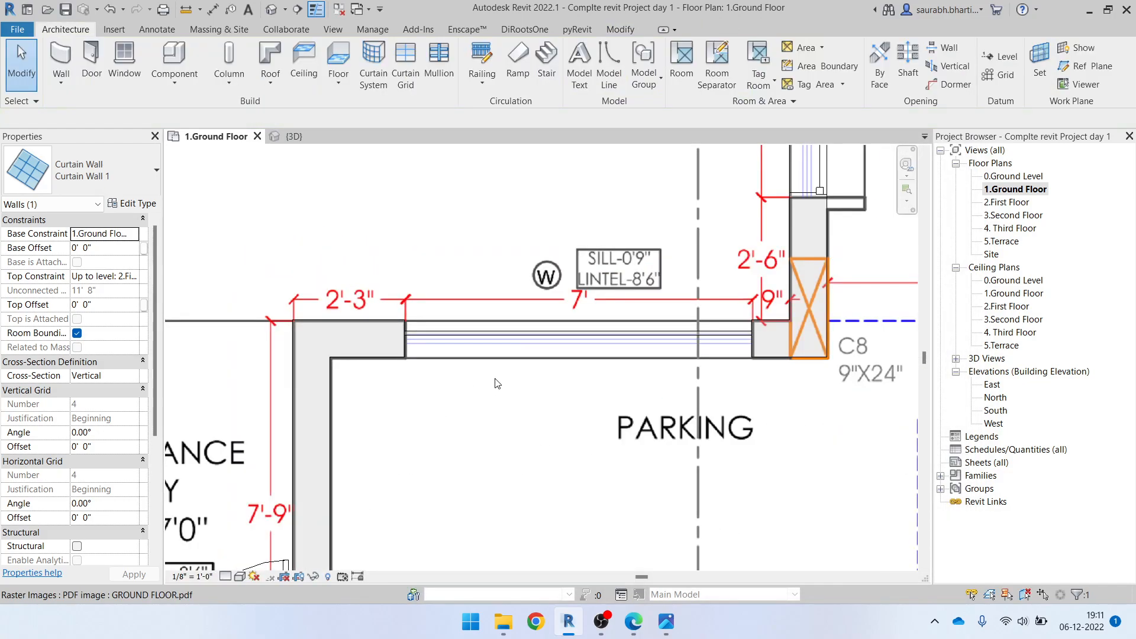
In the 3D view, set the parking-side curtain wall's top constraint to Unconnected and its unconnected height to 8' 6"
{"action": "left_click", "coordinate": [580, 339]}
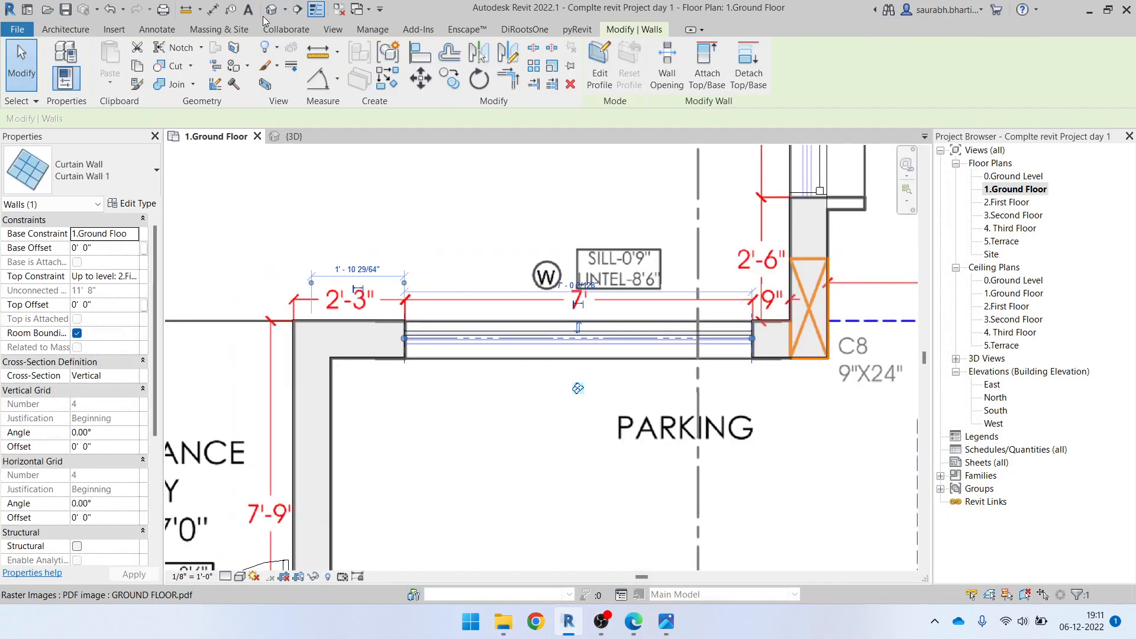
{"action": "left_click", "coordinate": [272, 10]}
{"action": "middle_click_drag", "start_coordinate": [568, 378], "coordinate": [619, 413], "text": "shift"}
{"action": "scroll", "coordinate": [561, 357], "scroll_direction": "up", "scroll_amount": 4}
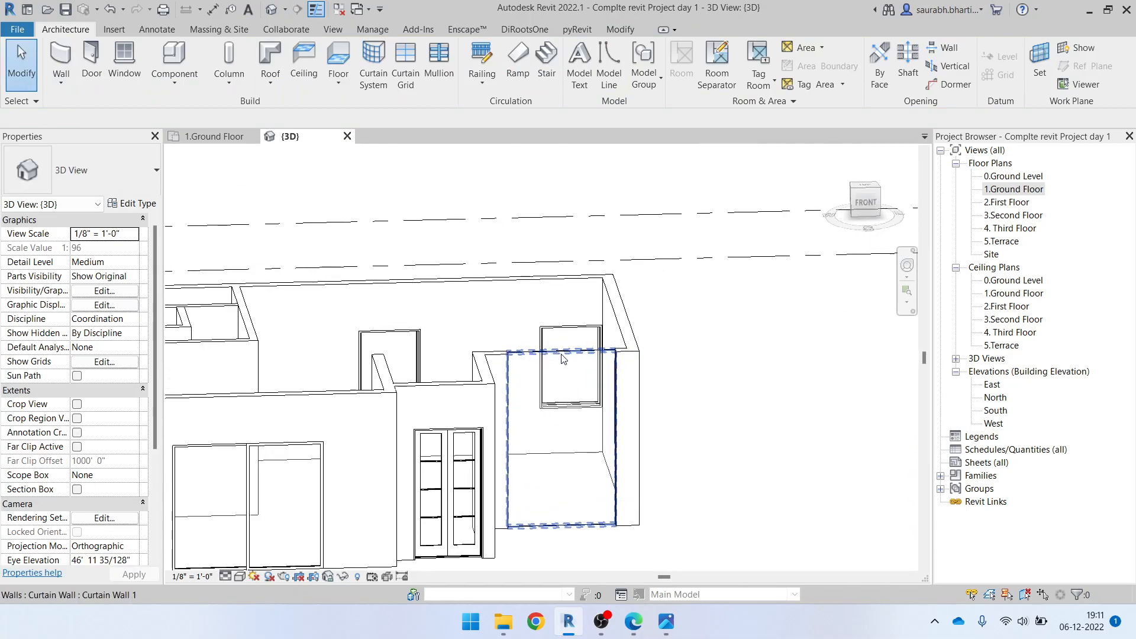
{"action": "left_click", "coordinate": [561, 357]}
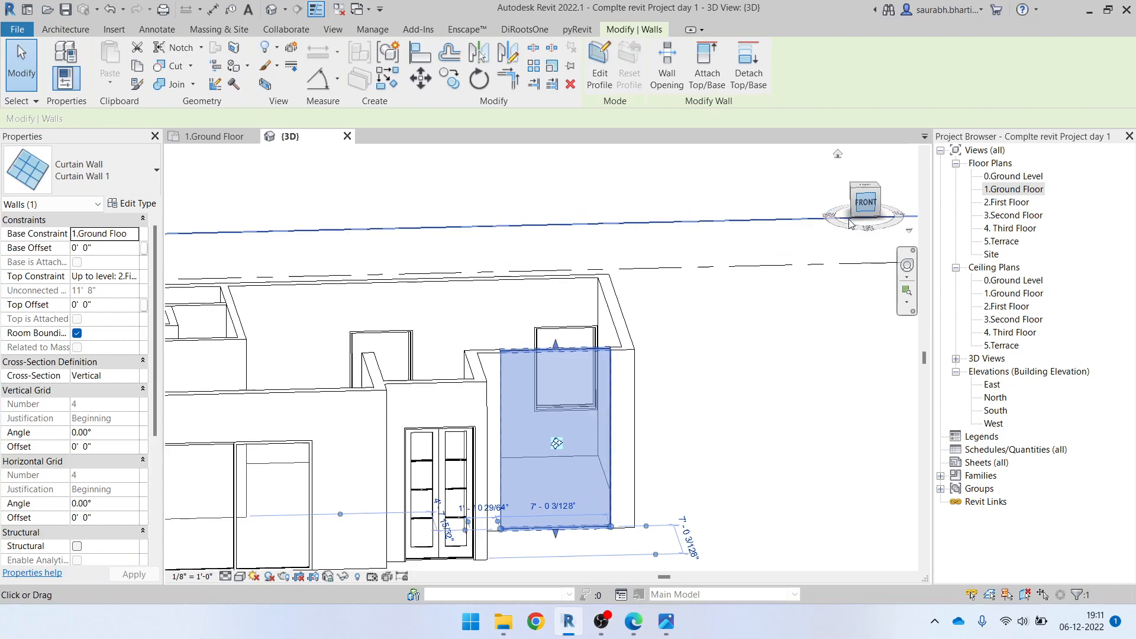
{"action": "left_click", "coordinate": [853, 217]}
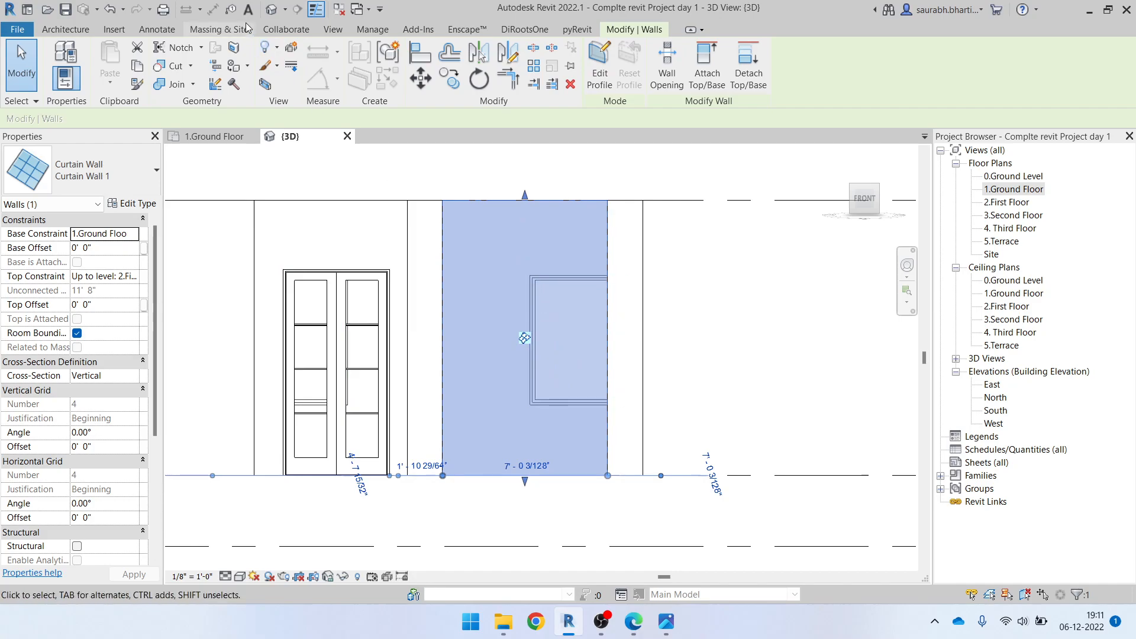
{"action": "left_click", "coordinate": [271, 10]}
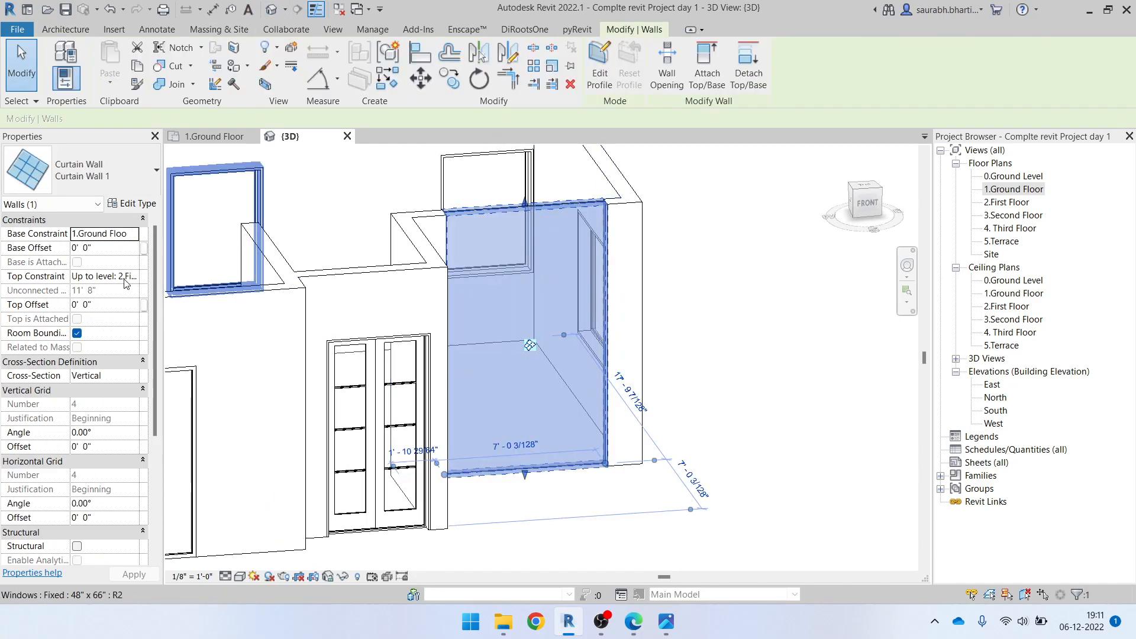
{"action": "left_click", "coordinate": [133, 279]}
{"action": "left_click", "coordinate": [133, 278]}
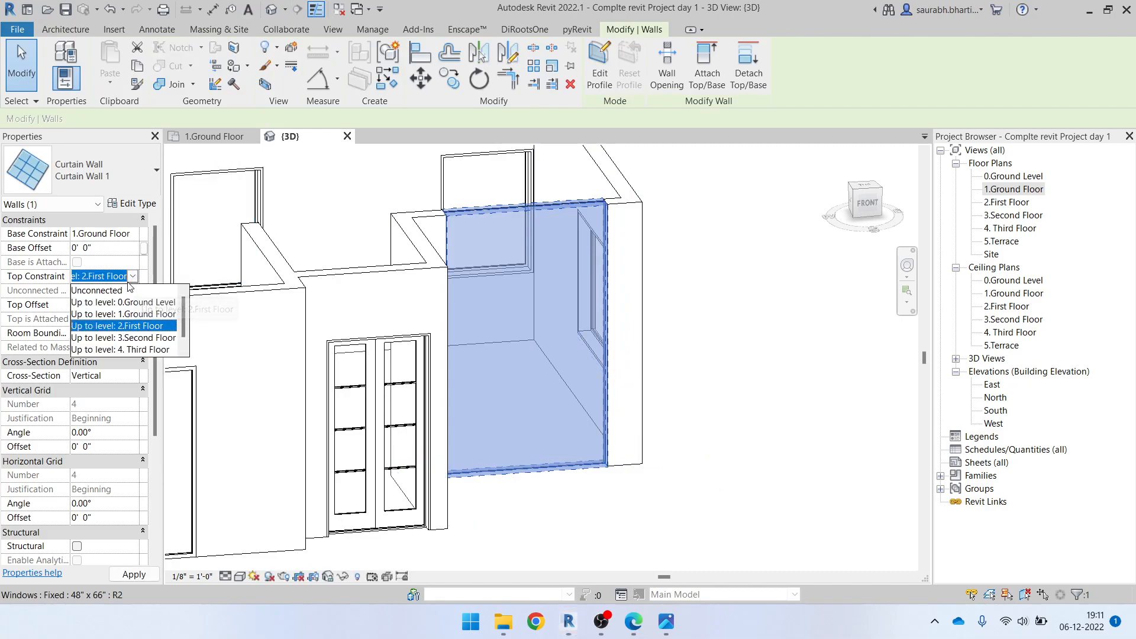
{"action": "left_click", "coordinate": [107, 291]}
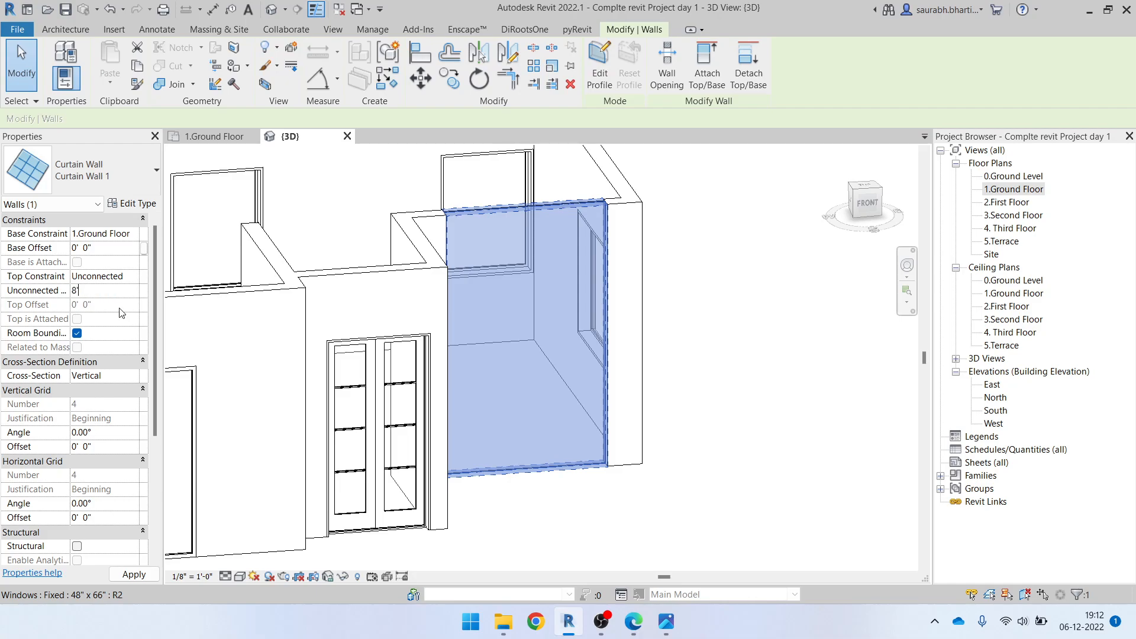
{"action": "key", "text": "Return"}
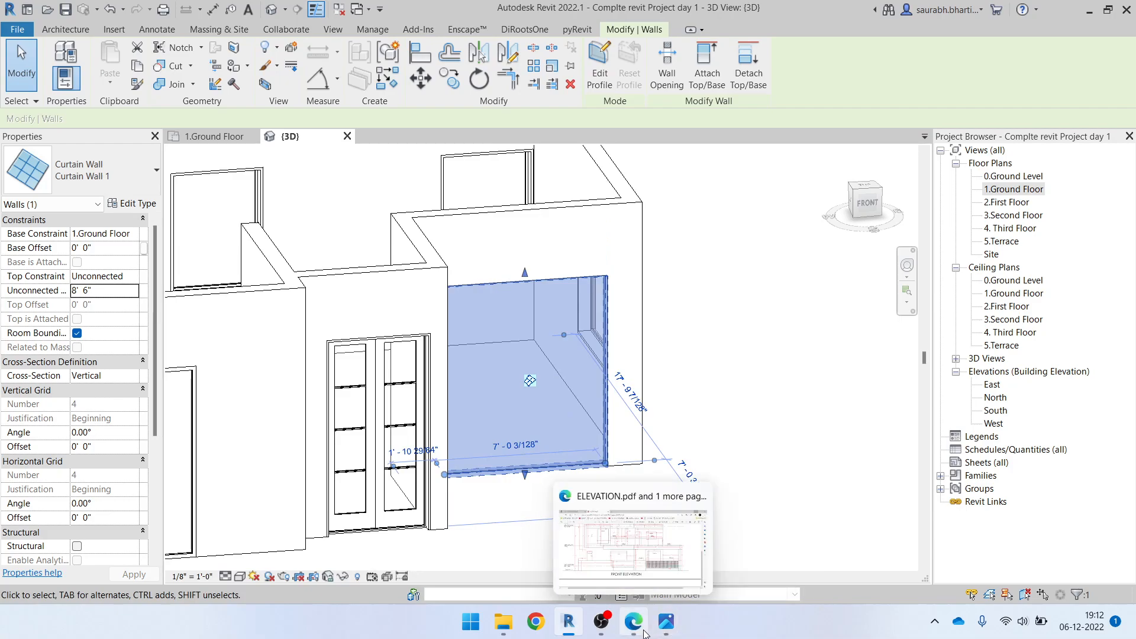
Switch to ELEVATION.pdf in Edge to check the ground floor window heights on the front elevation
{"action": "left_click", "coordinate": [632, 541]}
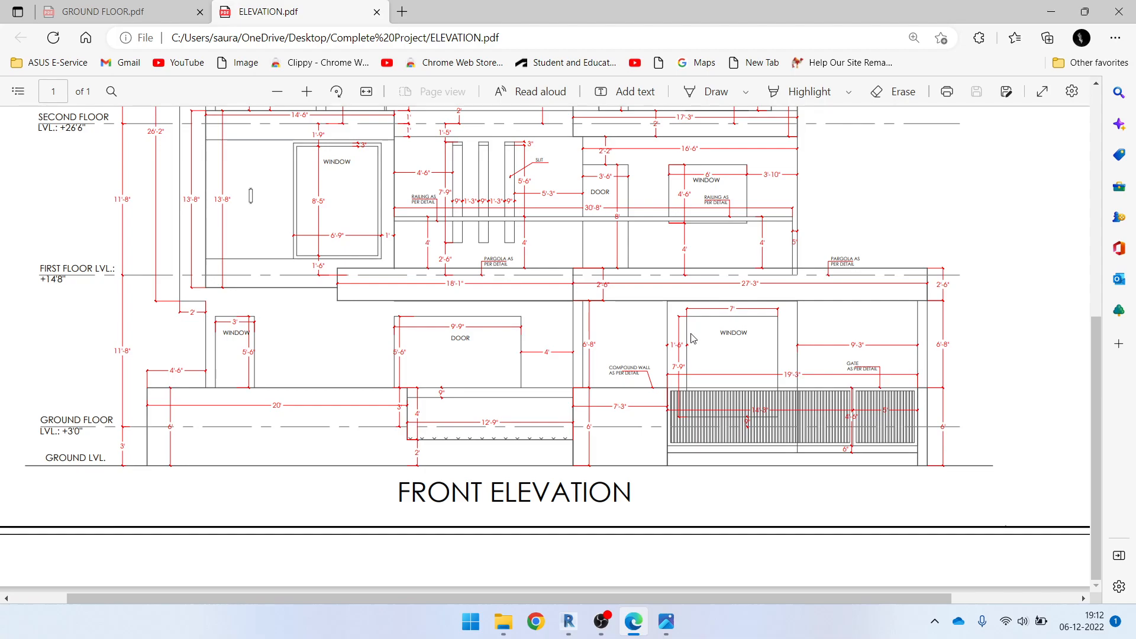
Check the sill and lintel heights of the living room window facing the parking in GROUND FLOOR.pdf in Edge
{"action": "left_click", "coordinate": [1049, 13]}
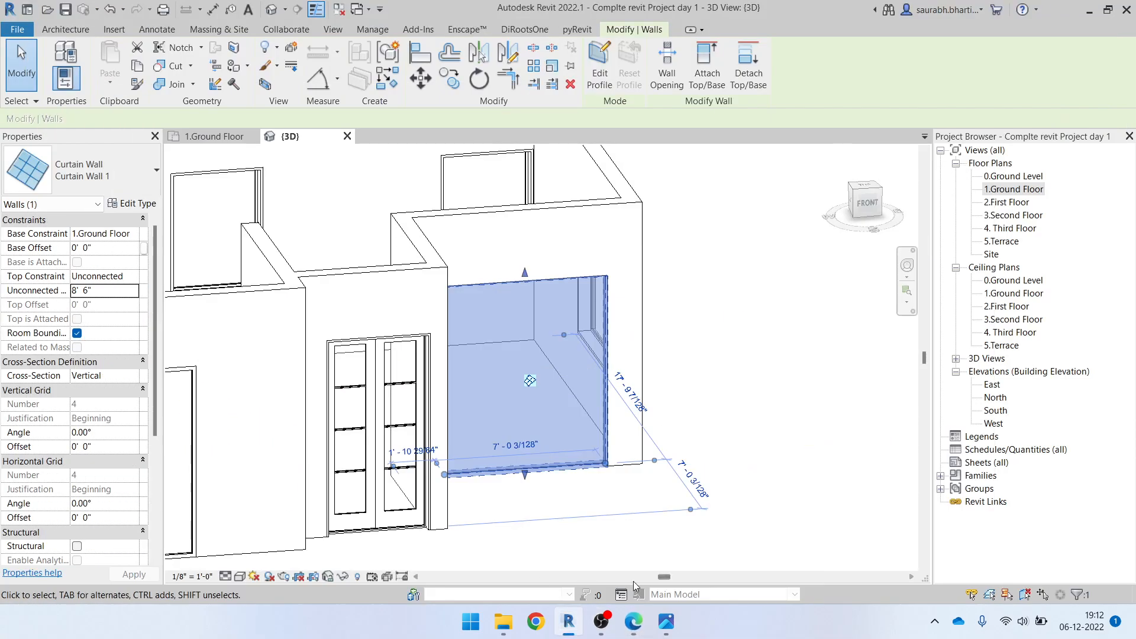
{"action": "left_click", "coordinate": [644, 625]}
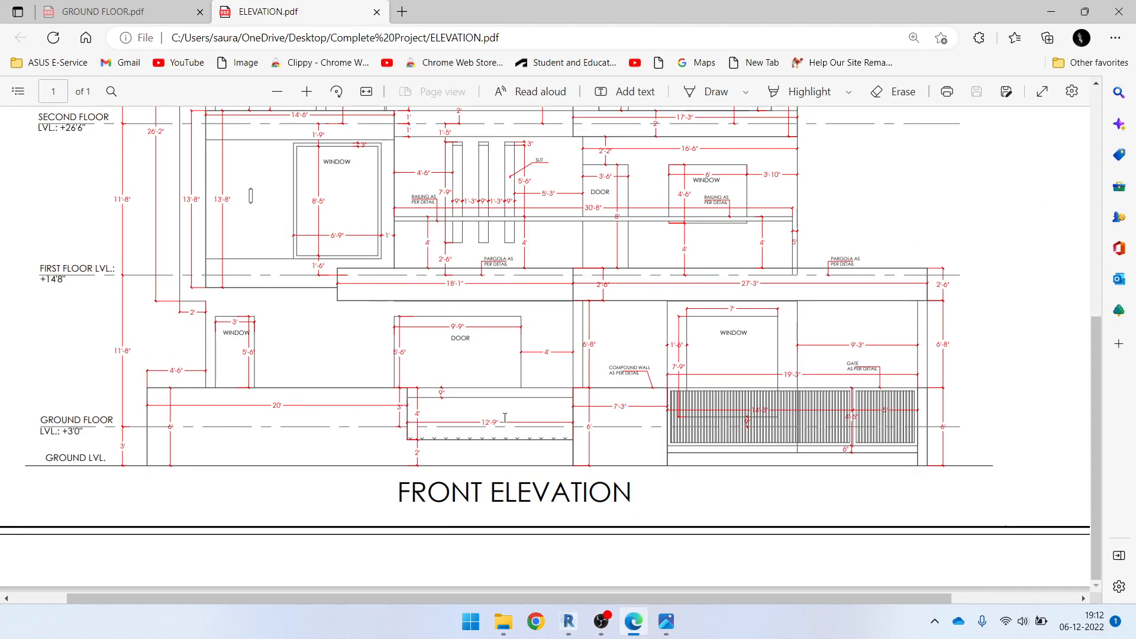
{"action": "left_click", "coordinate": [112, 12]}
{"action": "scroll", "coordinate": [695, 534], "scroll_direction": "up", "scroll_amount": 5, "text": "ctrl"}
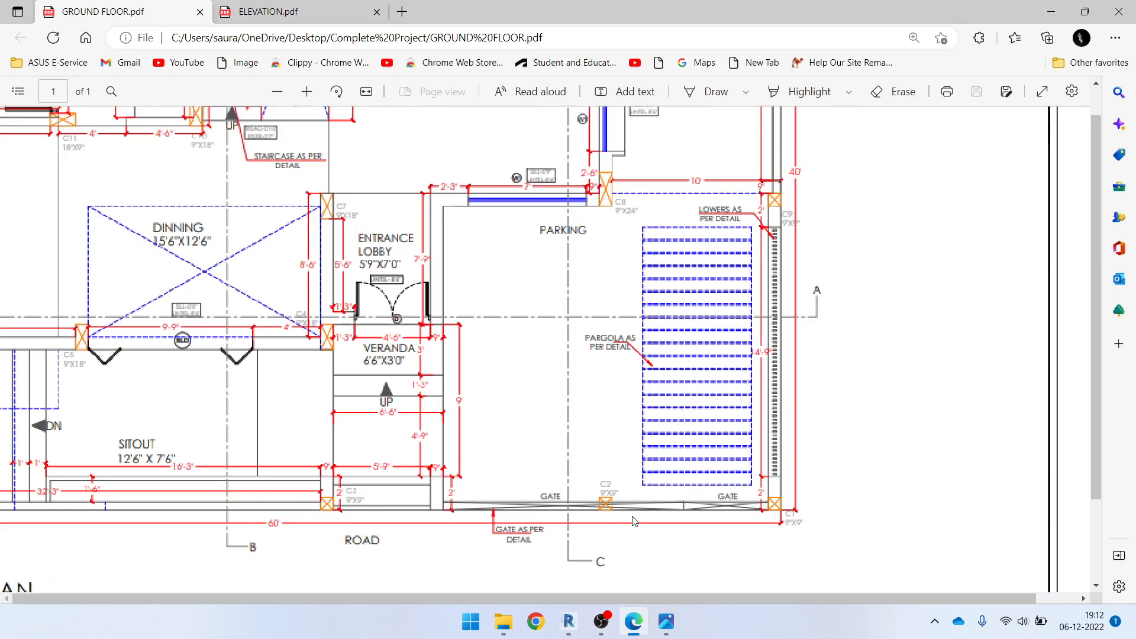
{"action": "scroll", "coordinate": [650, 510], "scroll_direction": "down", "scroll_amount": 6, "text": "ctrl"}
{"action": "scroll", "coordinate": [596, 506], "scroll_direction": "up", "scroll_amount": 2, "text": "ctrl"}
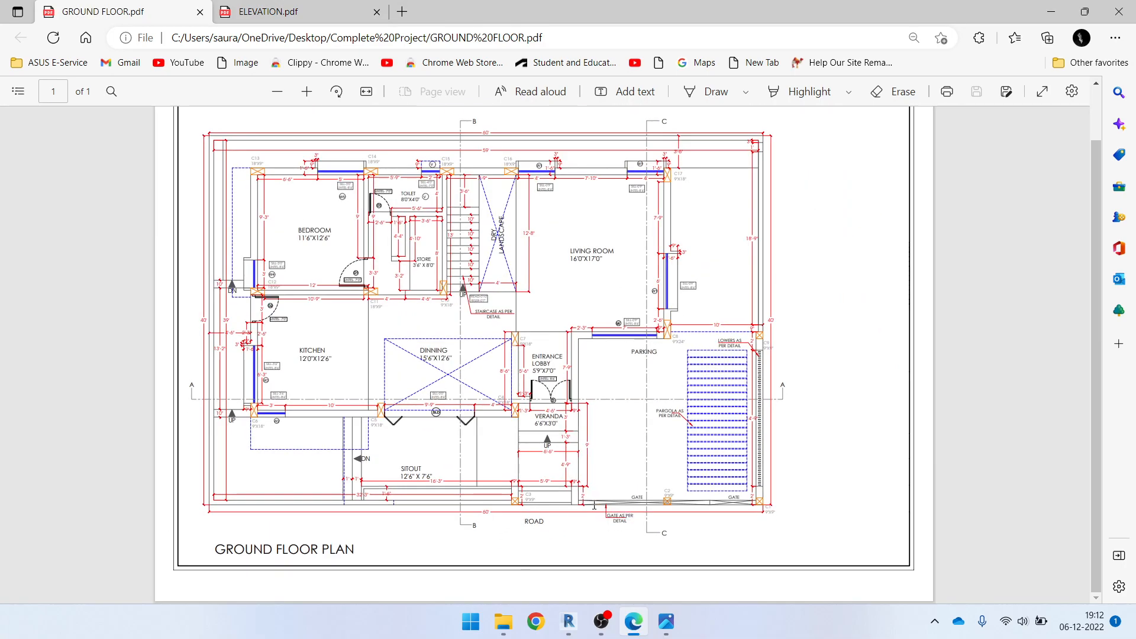
{"action": "scroll", "coordinate": [561, 421], "scroll_direction": "up", "scroll_amount": 4, "text": "ctrl"}
{"action": "scroll", "coordinate": [754, 150], "scroll_direction": "up", "scroll_amount": 5, "text": "ctrl"}
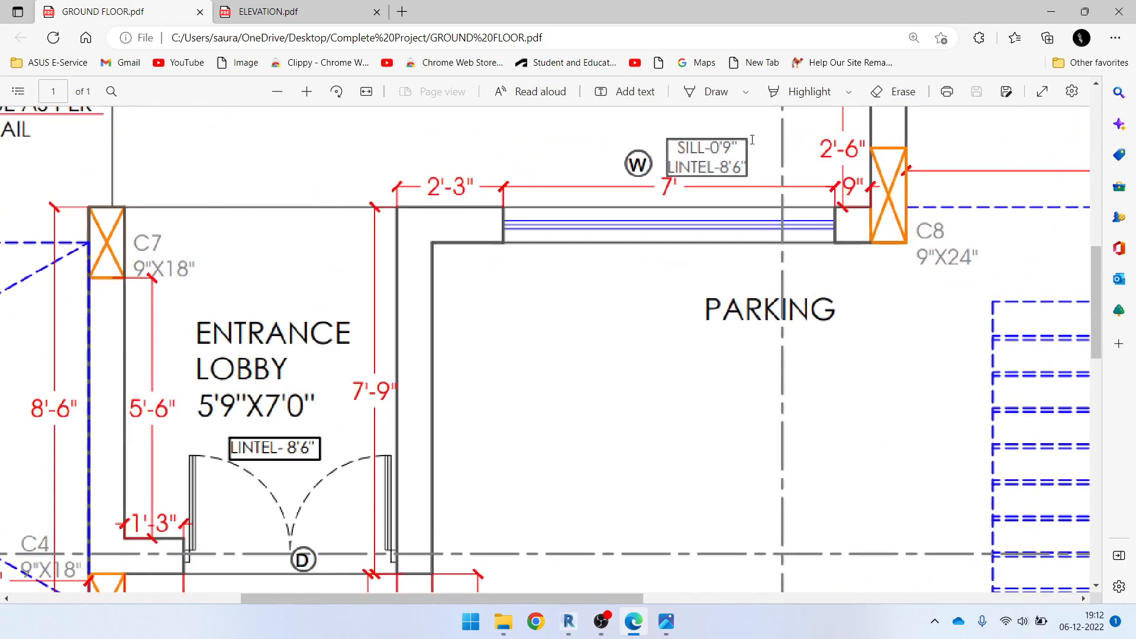
{"action": "scroll", "coordinate": [718, 193], "scroll_direction": "up", "scroll_amount": 2}
{"action": "scroll", "coordinate": [718, 194], "scroll_direction": "down", "scroll_amount": 1}
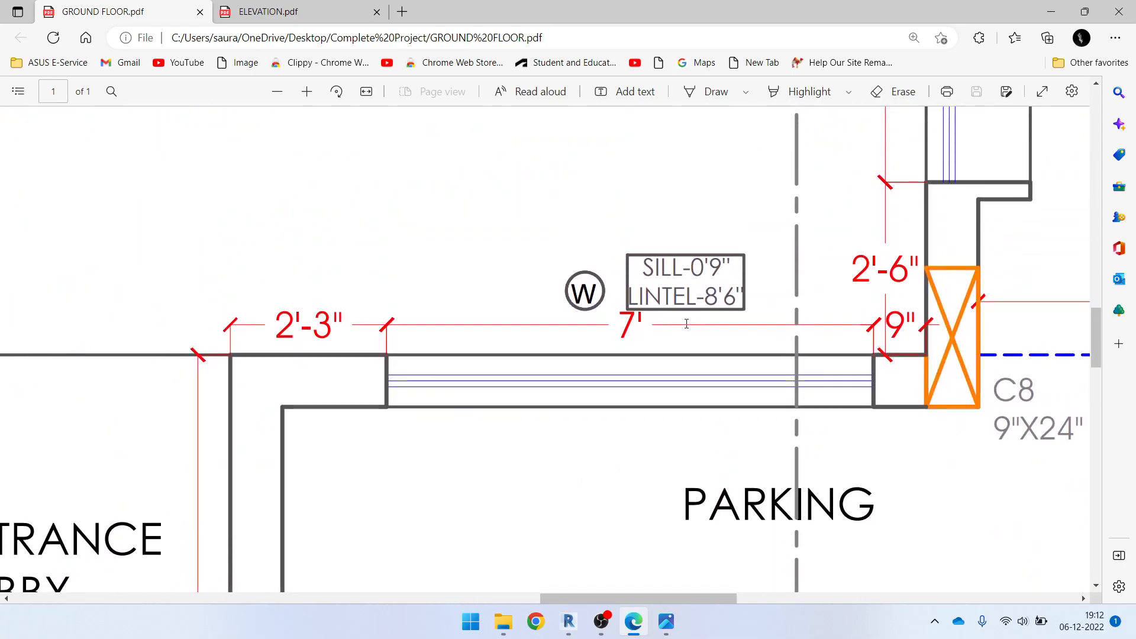
Return to Revit and set the parking-side curtain wall's base offset to 9"
{"action": "left_click", "coordinate": [1046, 8]}
{"action": "scroll", "coordinate": [537, 291], "scroll_direction": "down", "scroll_amount": 1}
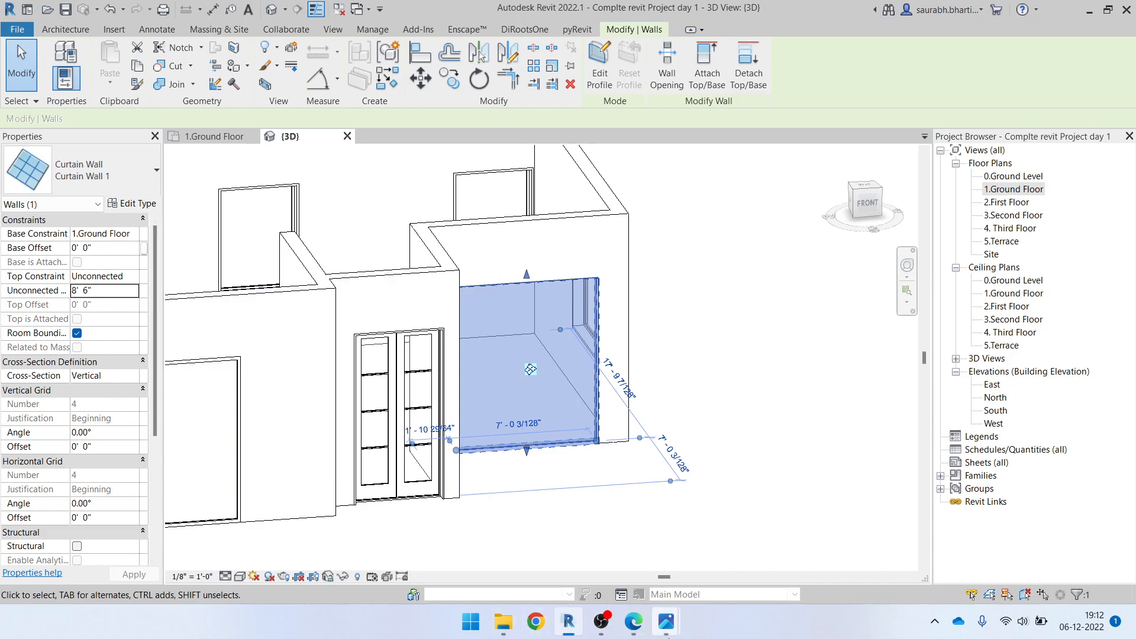
{"action": "left_click", "coordinate": [639, 631]}
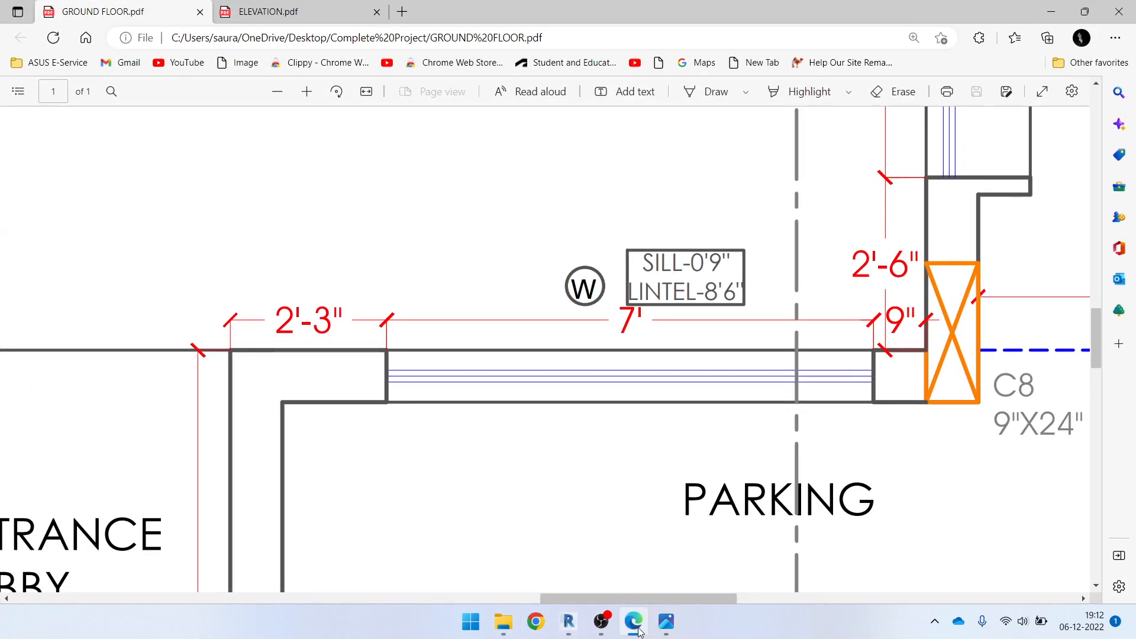
{"action": "left_click", "coordinate": [634, 625]}
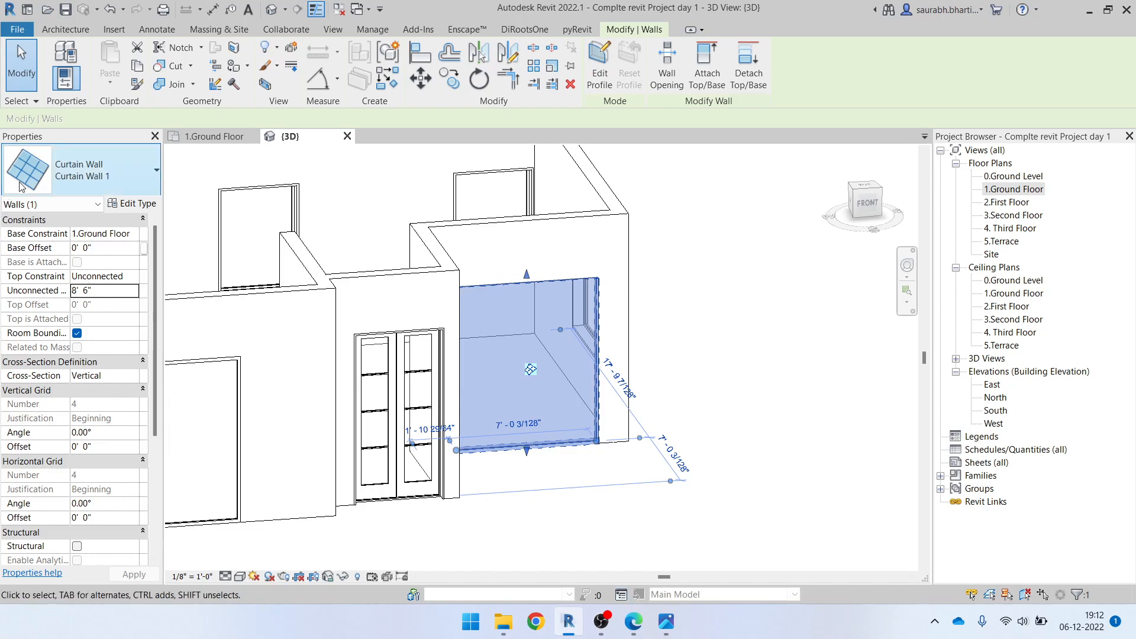
{"action": "left_click", "coordinate": [103, 248]}
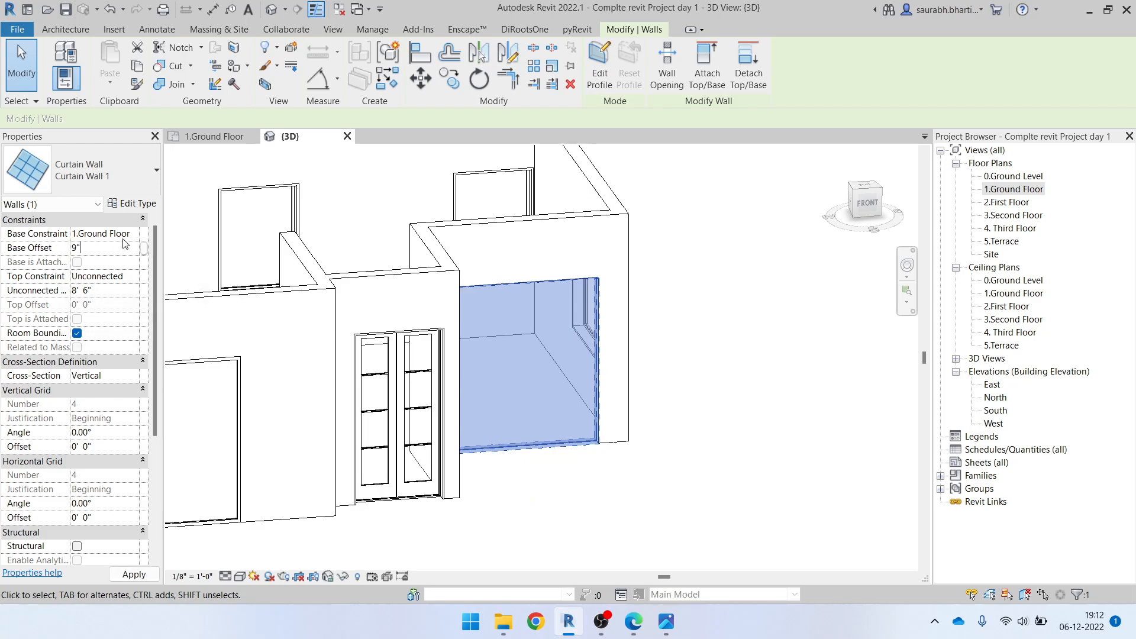
{"action": "left_click", "coordinate": [658, 371]}
Place 2.5" x 5" rectangular mullions on all grid lines of the parking-side curtain wall
{"action": "middle_click_drag", "start_coordinate": [745, 471], "coordinate": [496, 405], "text": "shift"}
{"action": "scroll", "coordinate": [496, 405], "scroll_direction": "up", "scroll_amount": 4}
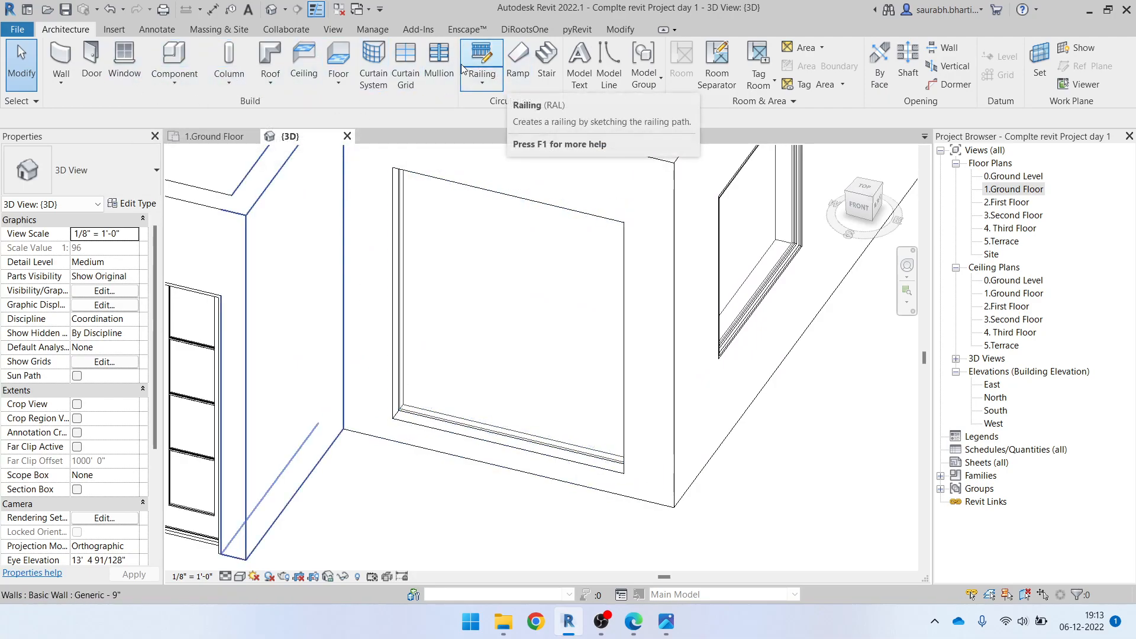
{"action": "left_click", "coordinate": [438, 60]}
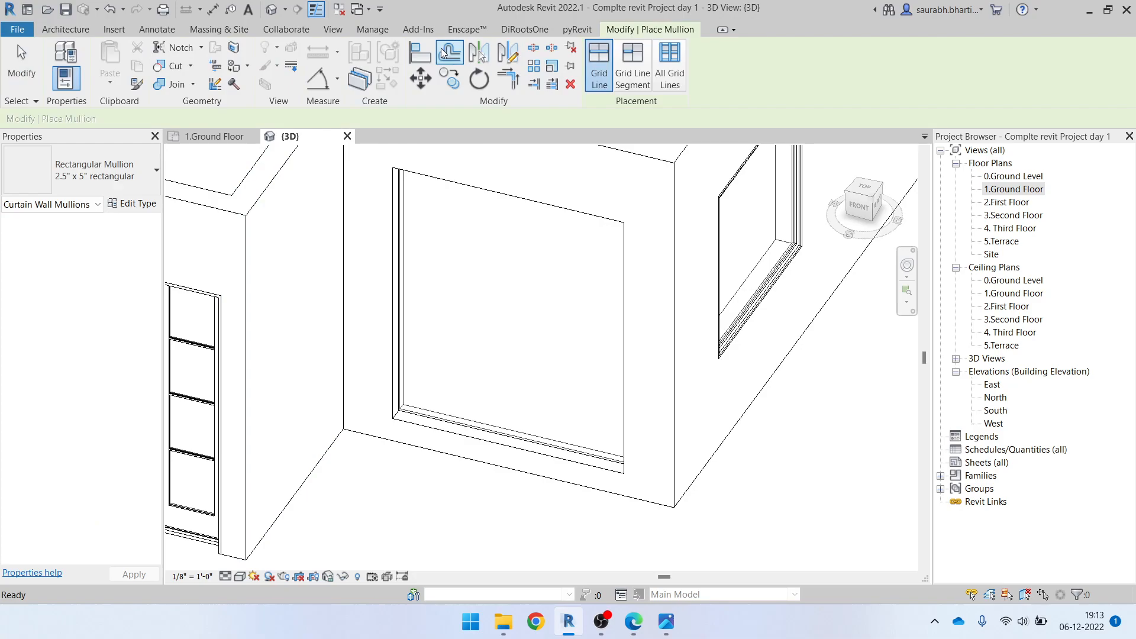
{"action": "left_click", "coordinate": [679, 60]}
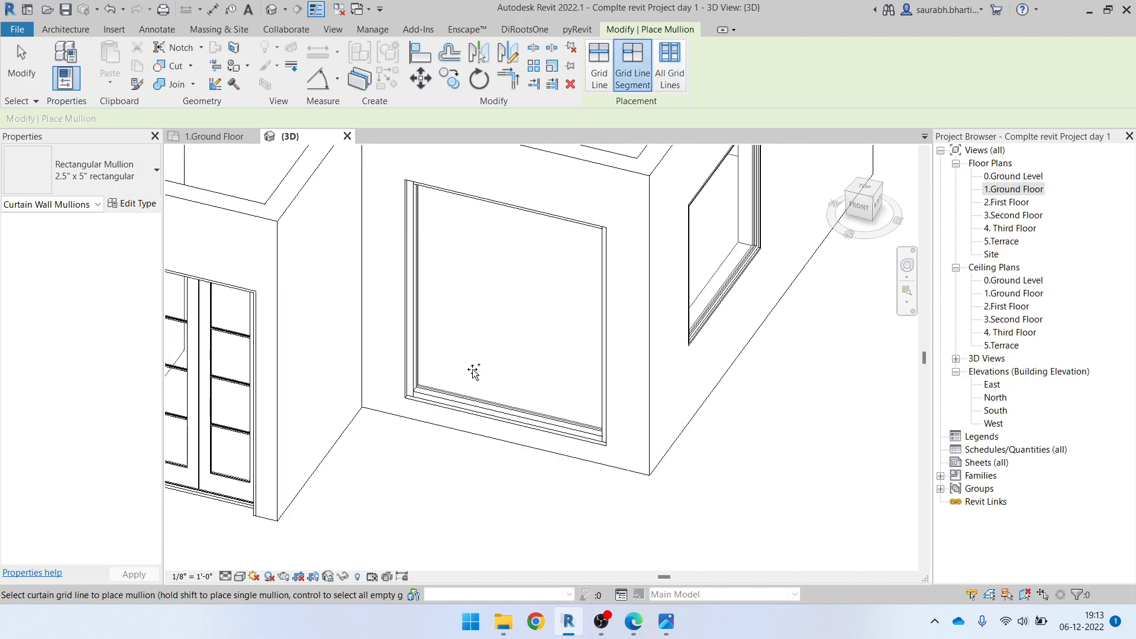
{"action": "middle_click_drag", "start_coordinate": [474, 371], "coordinate": [539, 319], "text": "shift"}
{"action": "key", "text": "Escape"}
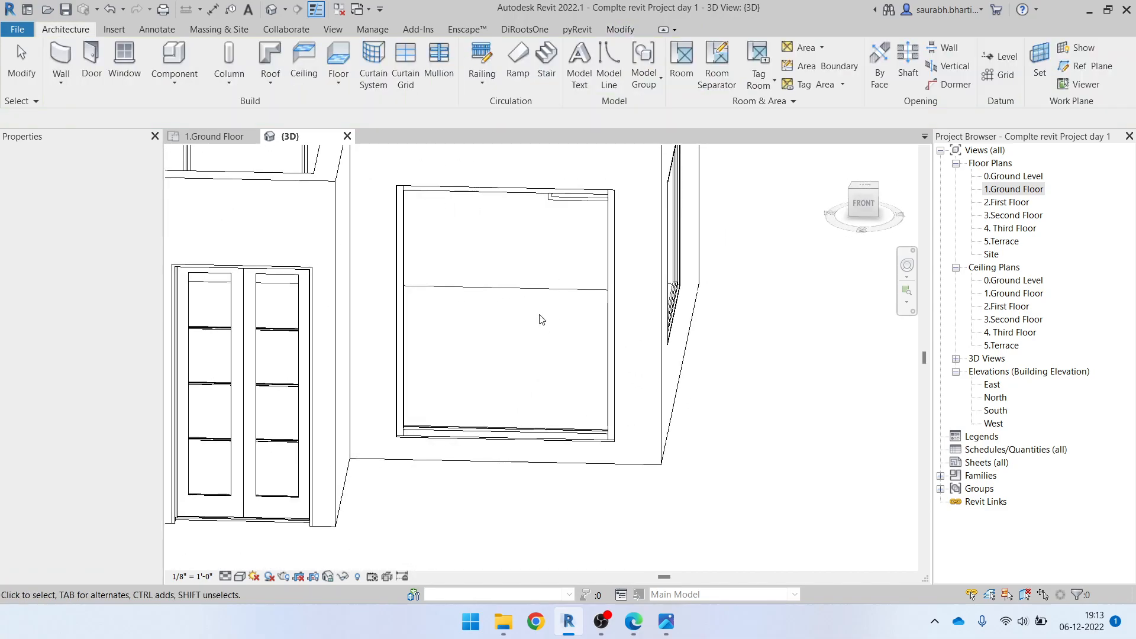
Review the whole house in 3D and open the 1.Ground Floor floor plan
{"action": "scroll", "coordinate": [538, 320], "scroll_direction": "down", "scroll_amount": 1}
{"action": "scroll", "coordinate": [581, 336], "scroll_direction": "down", "scroll_amount": 2}
{"action": "scroll", "coordinate": [581, 336], "scroll_direction": "down", "scroll_amount": 1}
{"action": "middle_click_drag", "start_coordinate": [581, 355], "coordinate": [711, 457], "text": "shift"}
{"action": "scroll", "coordinate": [745, 426], "scroll_direction": "down", "scroll_amount": 3}
{"action": "middle_click_drag", "start_coordinate": [571, 414], "coordinate": [605, 520]}
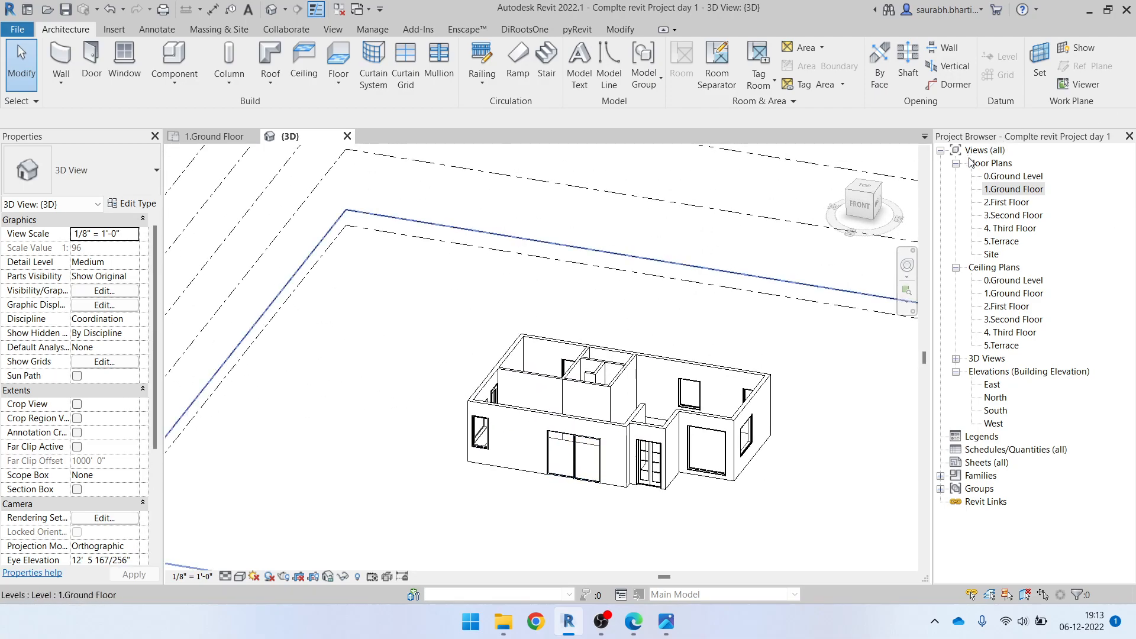
{"action": "double_click", "coordinate": [1013, 189]}
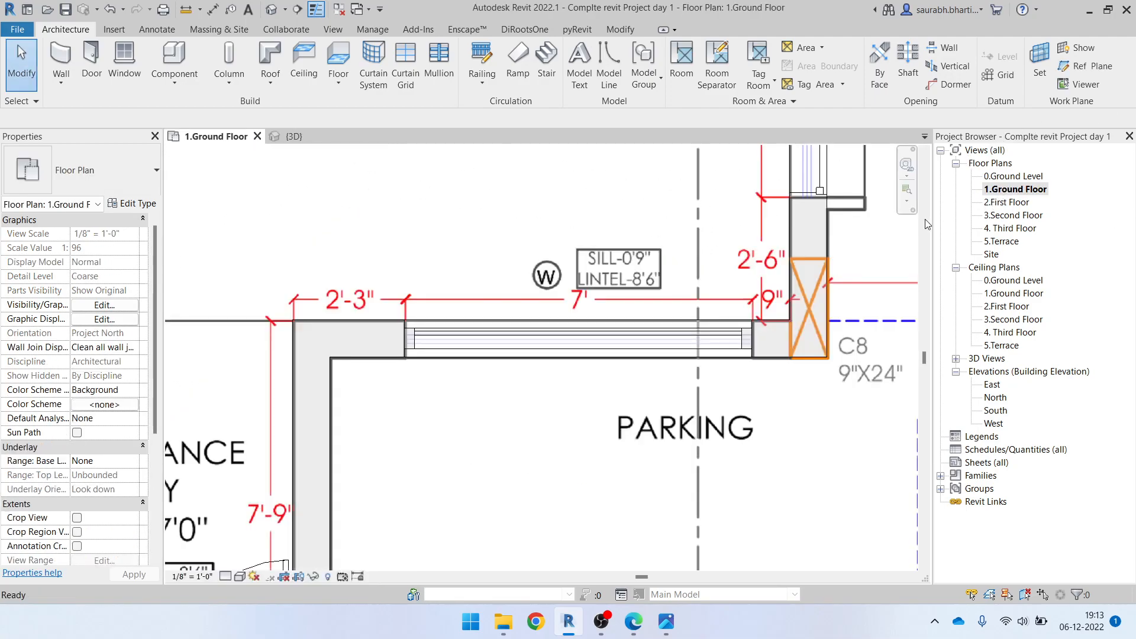
{"action": "scroll", "coordinate": [604, 277], "scroll_direction": "down", "scroll_amount": 10}
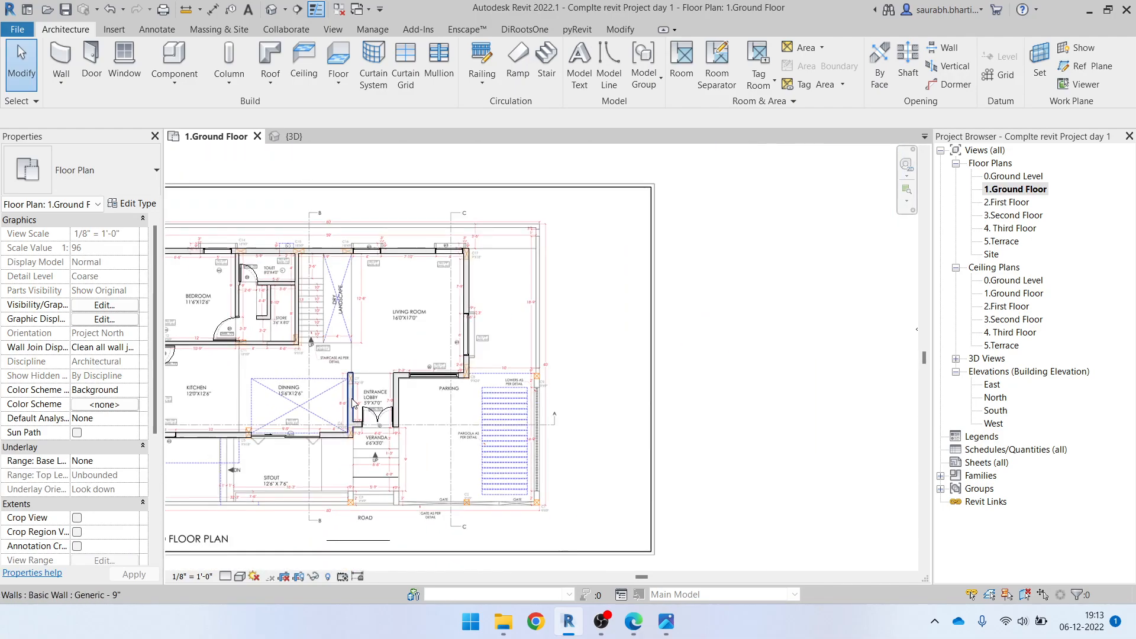
{"action": "scroll", "coordinate": [307, 435], "scroll_direction": "up", "scroll_amount": 4}
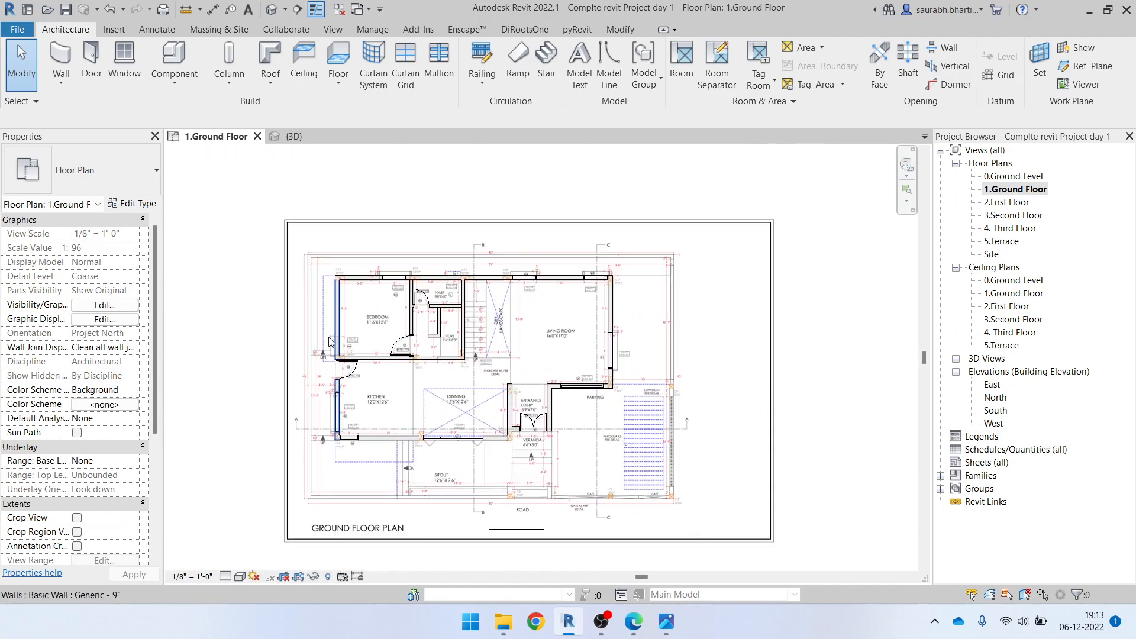
{"action": "middle_click_drag", "start_coordinate": [528, 351], "coordinate": [571, 374]}
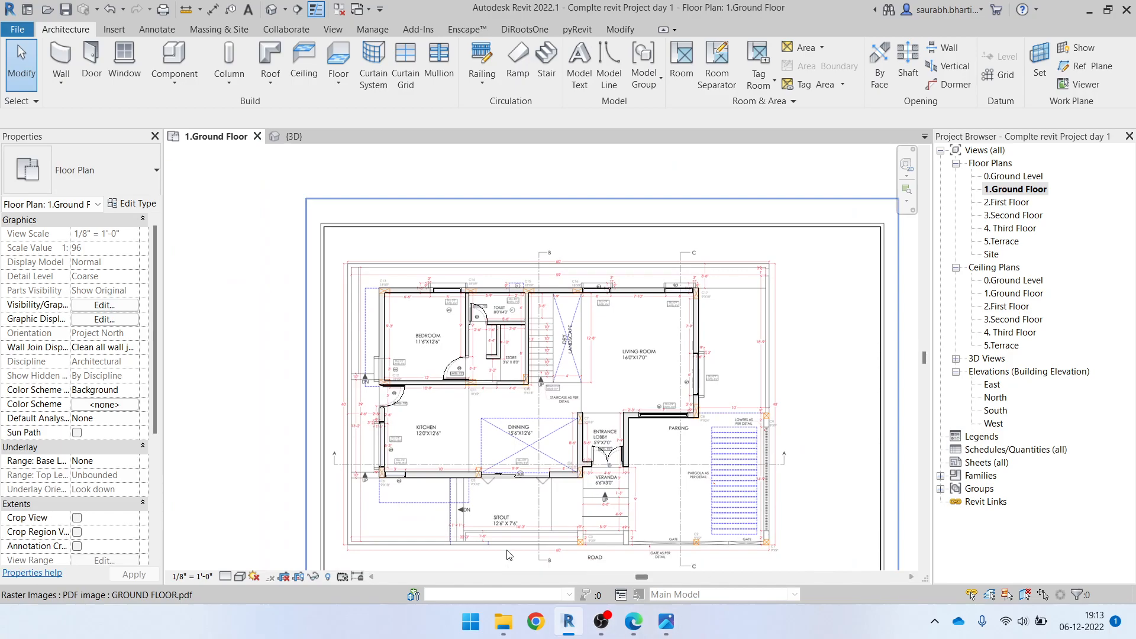
Measure the thickness of the compound wall beside the kitchen on the plan using a temporary line
{"action": "scroll", "coordinate": [481, 557], "scroll_direction": "up", "scroll_amount": 5}
{"action": "scroll", "coordinate": [454, 516], "scroll_direction": "down", "scroll_amount": 4}
{"action": "scroll", "coordinate": [234, 463], "scroll_direction": "up", "scroll_amount": 3}
{"action": "middle_click_drag", "start_coordinate": [234, 376], "coordinate": [355, 543]}
{"action": "scroll", "coordinate": [341, 392], "scroll_direction": "up", "scroll_amount": 3}
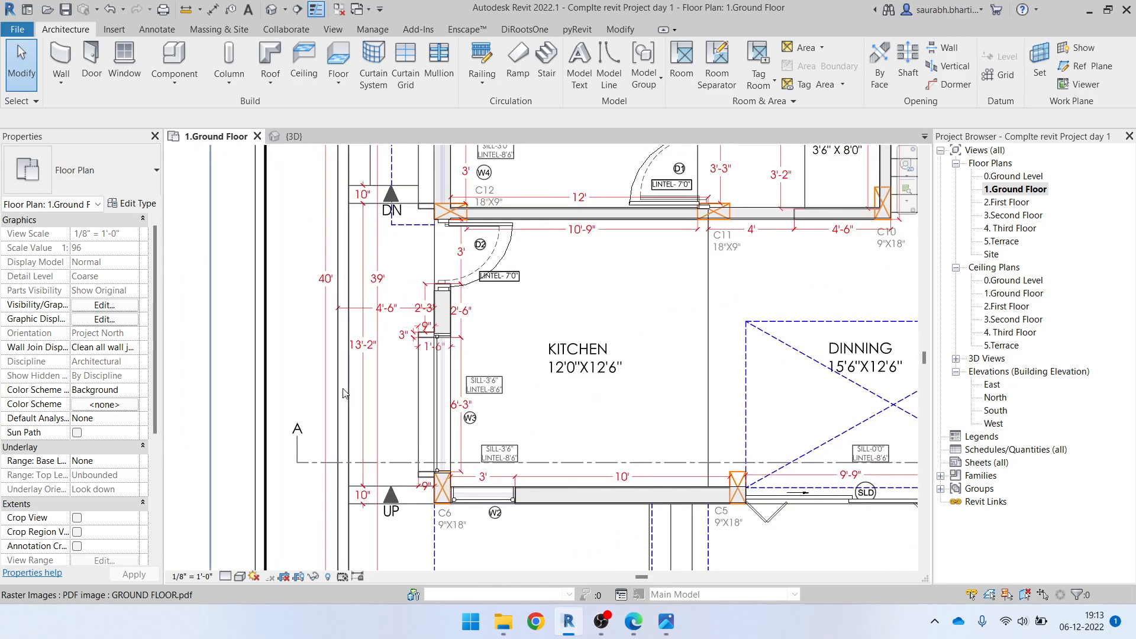
{"action": "key", "text": "l"}
{"action": "key", "text": "i"}
{"action": "scroll", "coordinate": [330, 409], "scroll_direction": "up", "scroll_amount": 3}
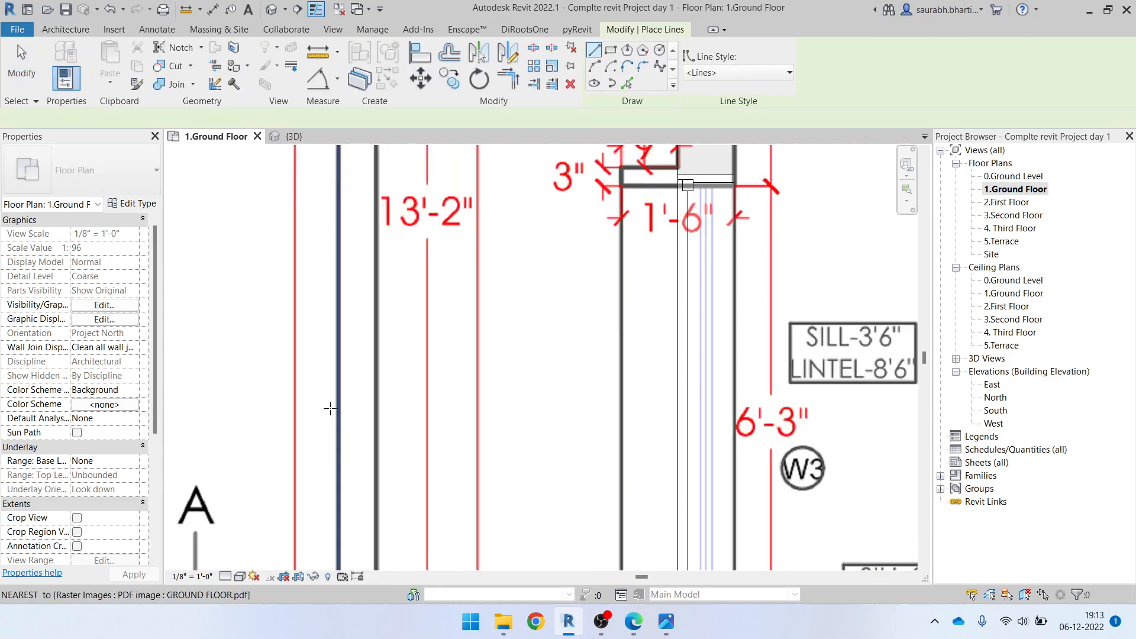
{"action": "left_click", "coordinate": [338, 402]}
{"action": "scroll", "coordinate": [391, 403], "scroll_direction": "up", "scroll_amount": 3}
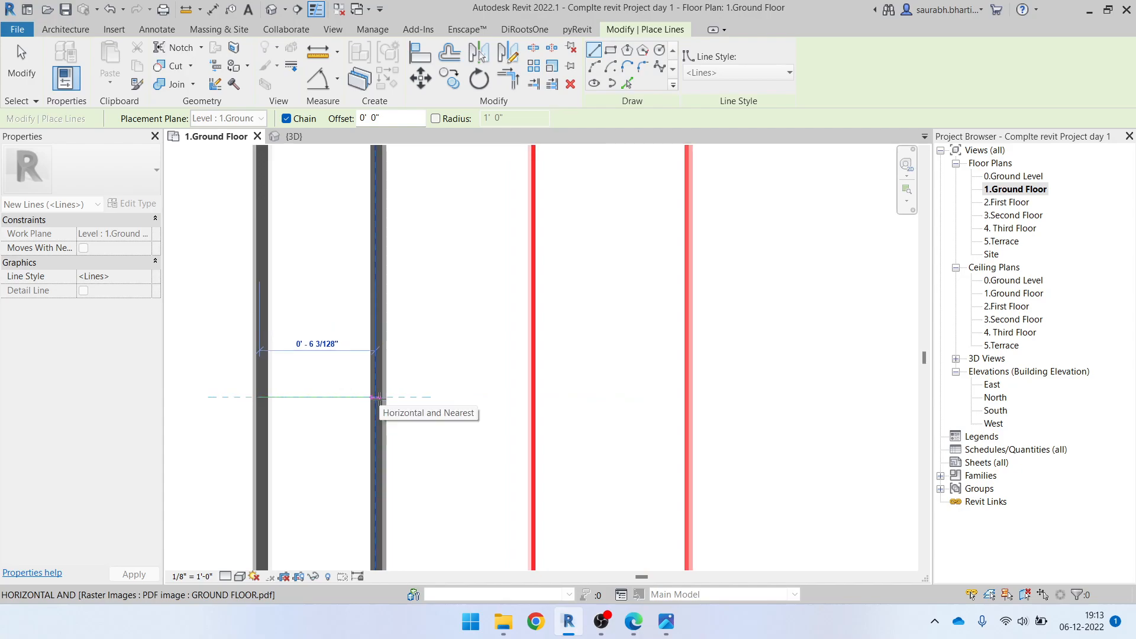
{"action": "key", "text": "Escape"}
{"action": "key", "text": "Escape"}
{"action": "scroll", "coordinate": [375, 403], "scroll_direction": "down", "scroll_amount": 3}
{"action": "scroll", "coordinate": [374, 403], "scroll_direction": "down", "scroll_amount": 6}
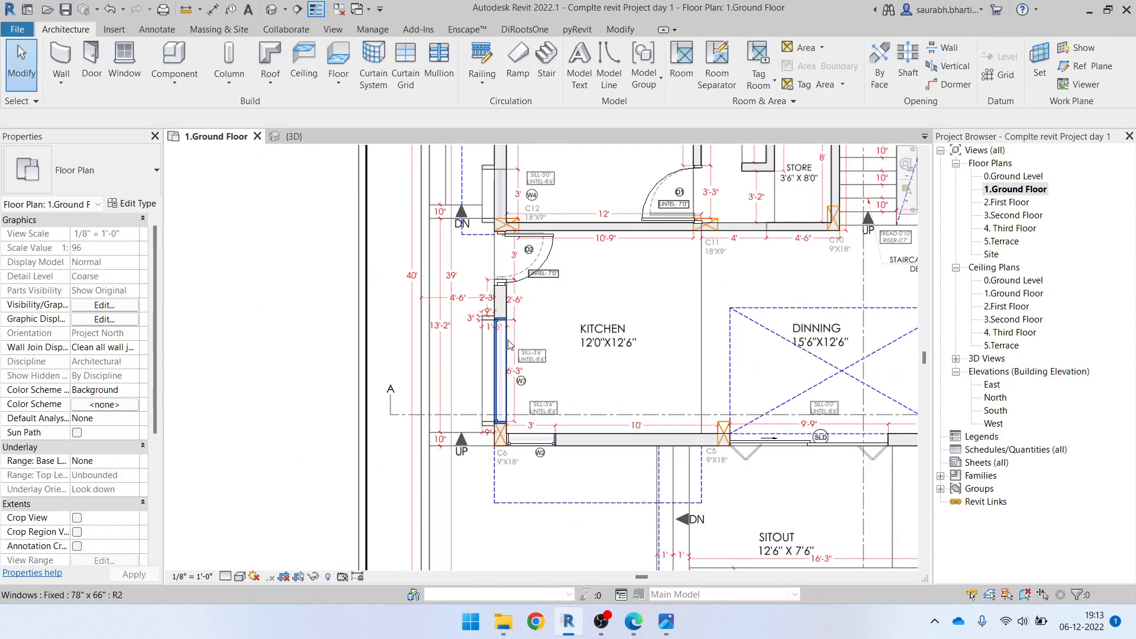
Start a new wall of the same Generic - 6" type as the partition between the bedroom and the toilet
{"action": "left_click", "coordinate": [630, 210]}
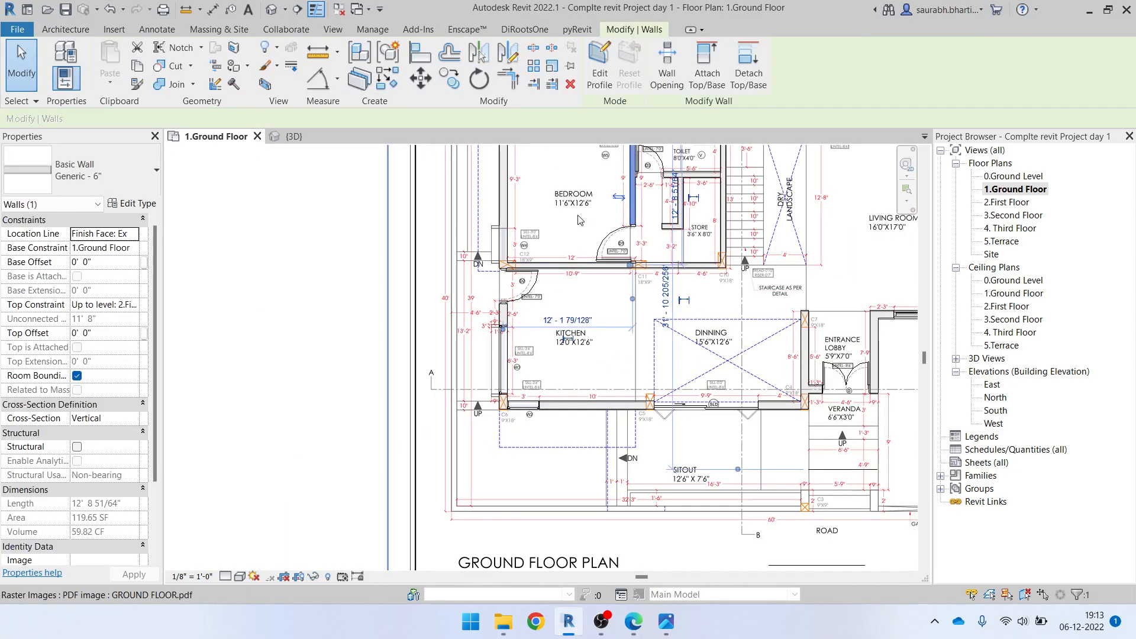
{"action": "key", "text": "c"}
{"action": "key", "text": "s"}
{"action": "scroll", "coordinate": [459, 306], "scroll_direction": "down", "scroll_amount": 3}
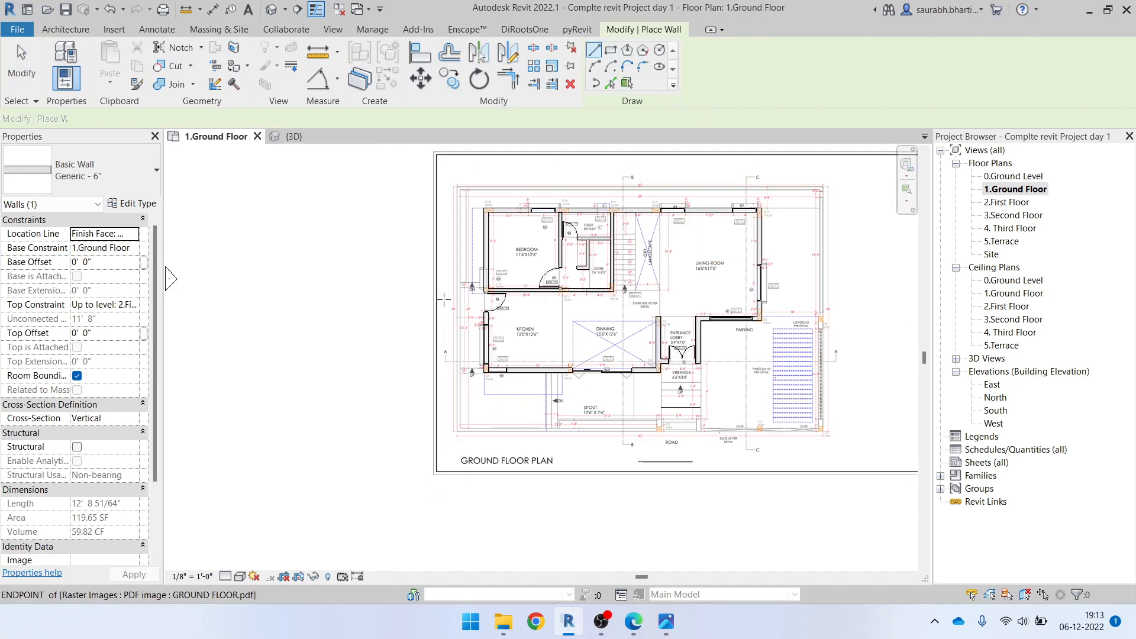
{"action": "scroll", "coordinate": [452, 176], "scroll_direction": "up", "scroll_amount": 5}
{"action": "middle_click_drag", "start_coordinate": [422, 187], "coordinate": [383, 353]}
{"action": "scroll", "coordinate": [363, 275], "scroll_direction": "up", "scroll_amount": 3}
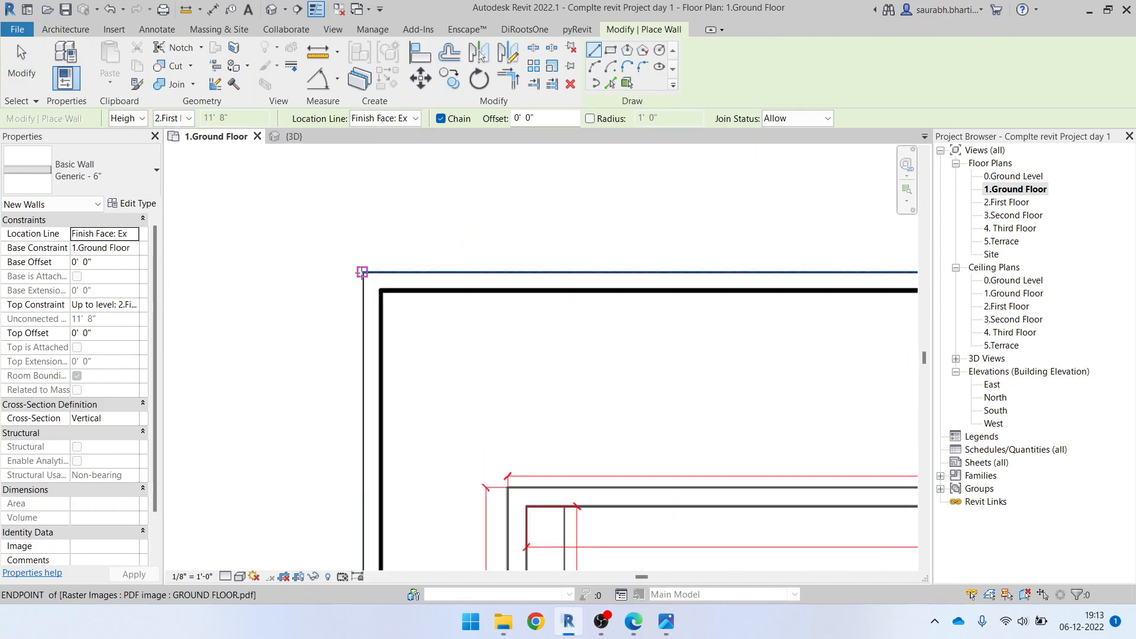
{"action": "left_click", "coordinate": [362, 274]}
{"action": "scroll", "coordinate": [498, 274], "scroll_direction": "down", "scroll_amount": 2}
{"action": "middle_click_drag", "start_coordinate": [776, 261], "coordinate": [301, 279]}
{"action": "scroll", "coordinate": [409, 289], "scroll_direction": "down", "scroll_amount": 1}
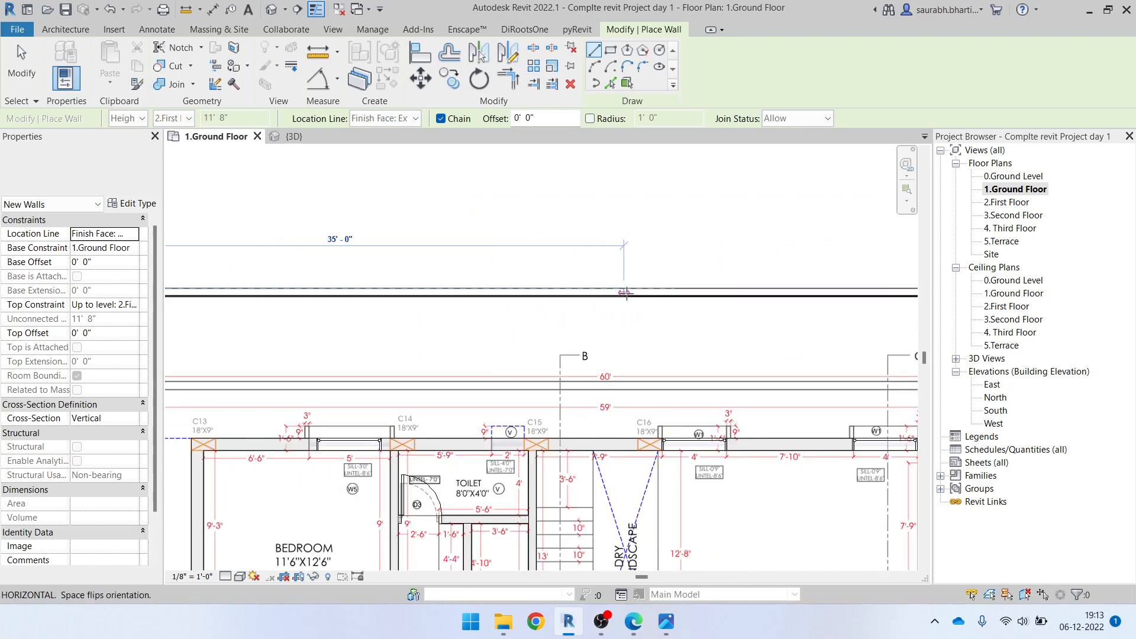
{"action": "key", "text": "Escape"}
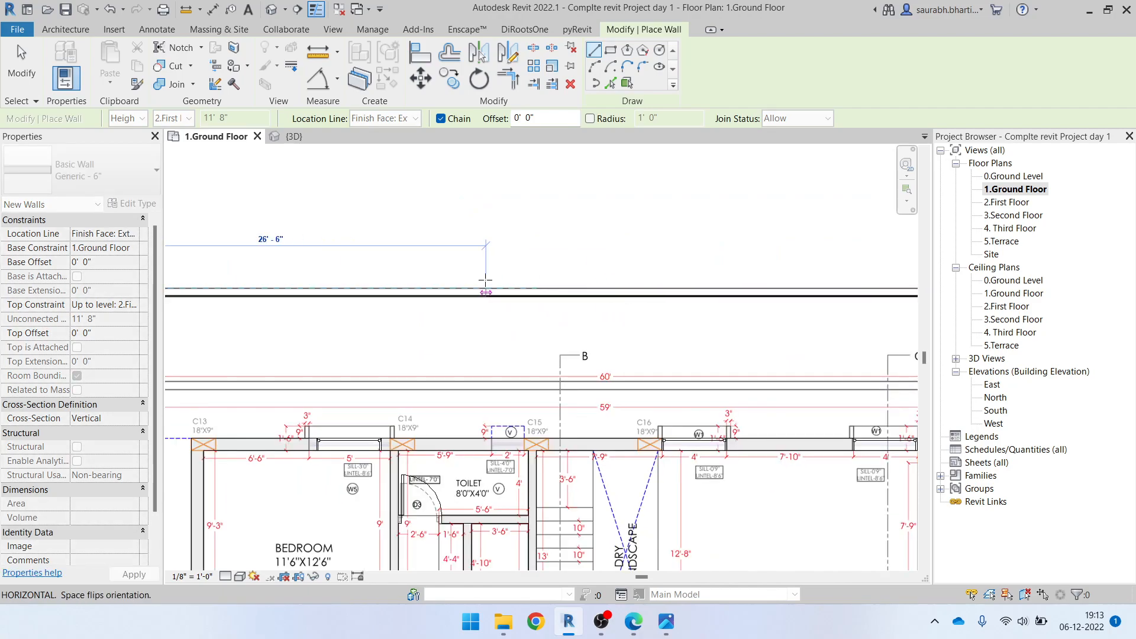
Set the new wall's height to Unconnected with a value of 6' 0"
{"action": "scroll", "coordinate": [527, 308], "scroll_direction": "down", "scroll_amount": 1}
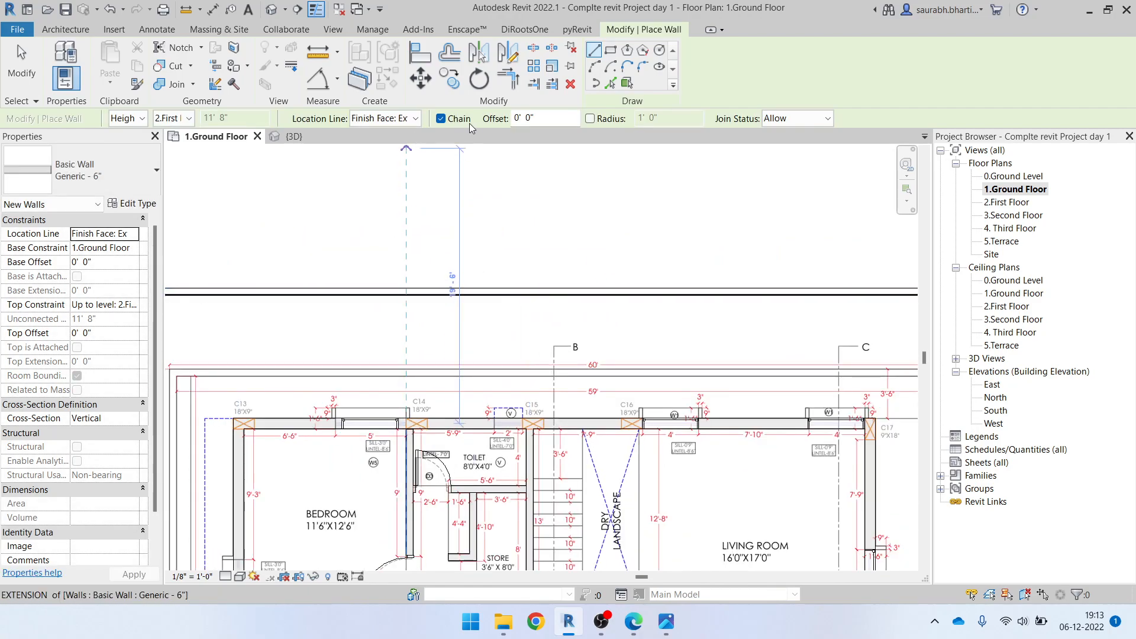
{"action": "left_click", "coordinate": [175, 118]}
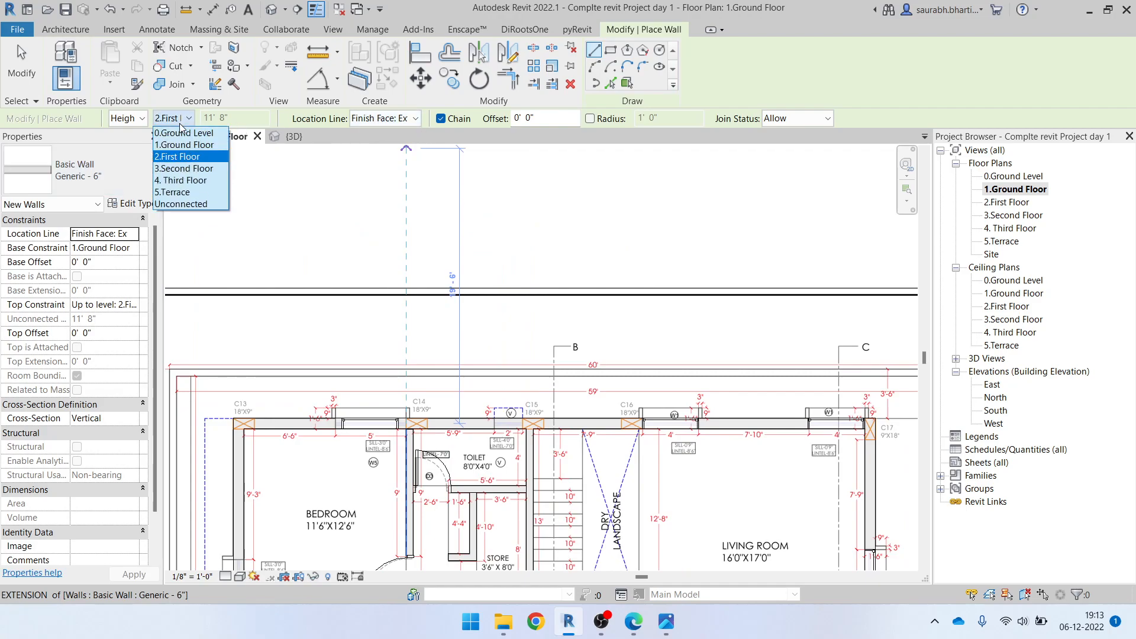
{"action": "left_click", "coordinate": [182, 204]}
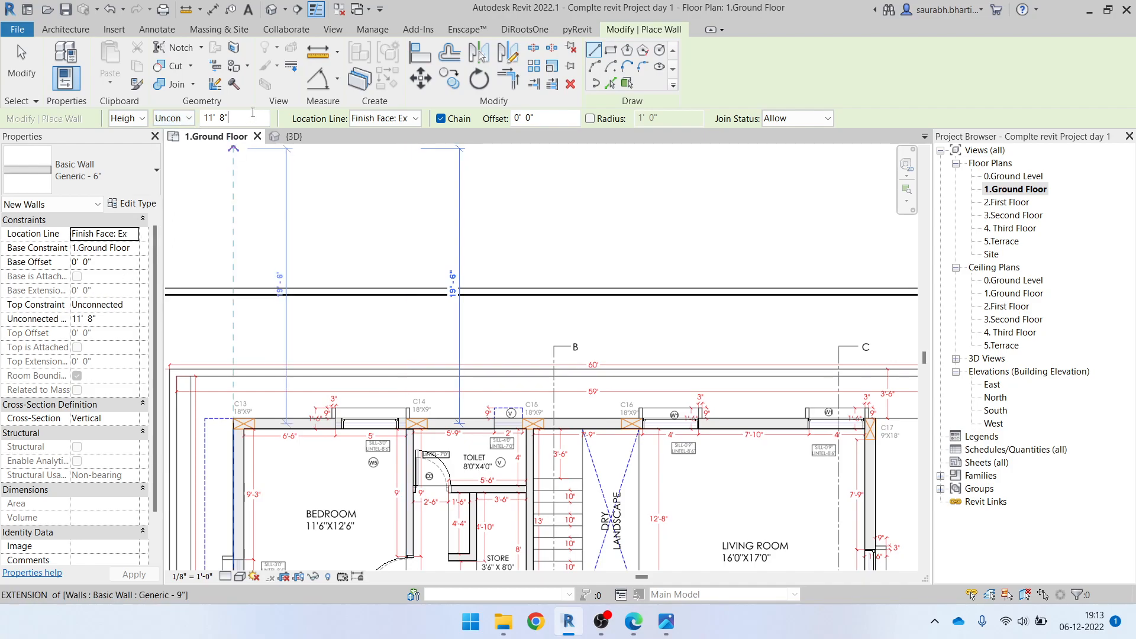
{"action": "key", "text": "Return"}
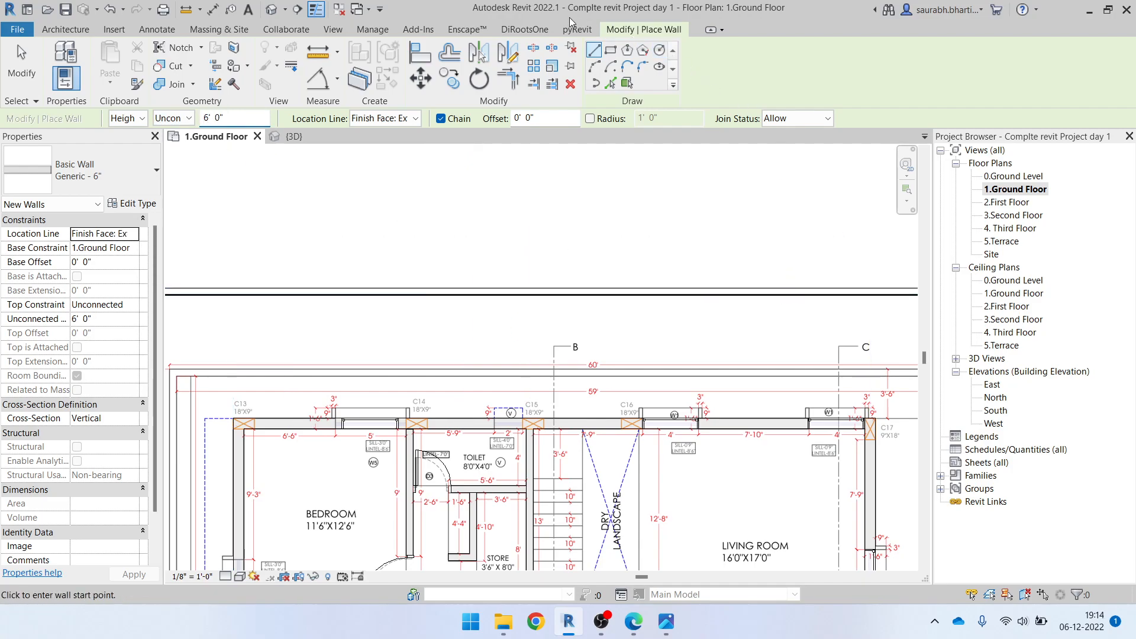
Try to draw the walls as a rectangle along the outer border of the ground floor drawing sheet, corner to opposite corner
{"action": "left_click", "coordinate": [610, 50]}
{"action": "middle_click_drag", "start_coordinate": [234, 294], "coordinate": [574, 300]}
{"action": "scroll", "coordinate": [292, 324], "scroll_direction": "up", "scroll_amount": 2}
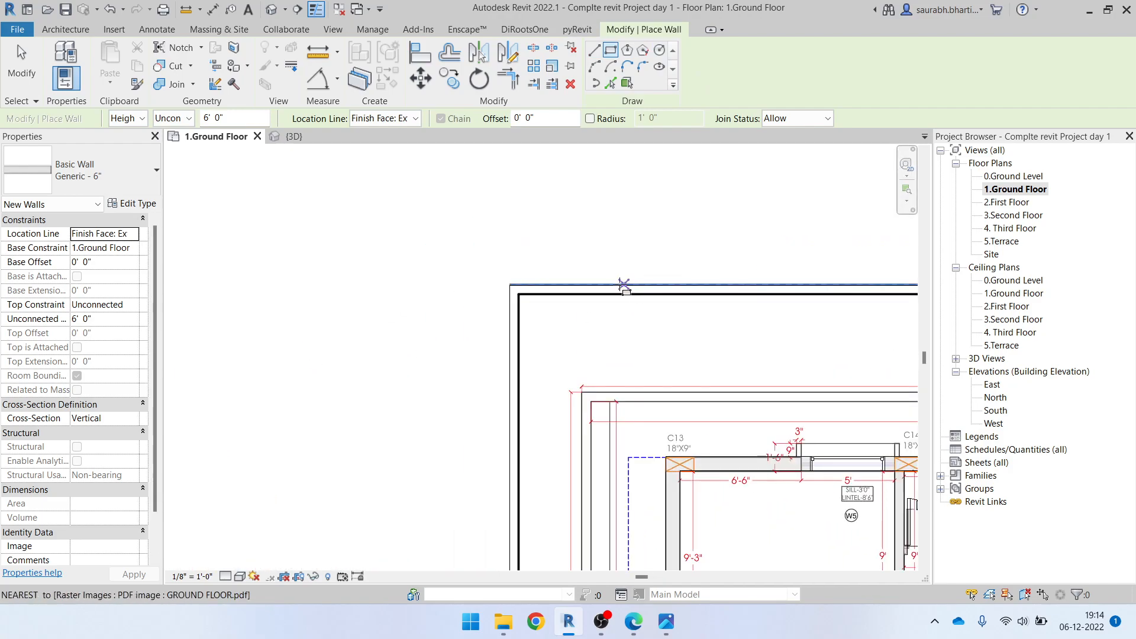
{"action": "left_click", "coordinate": [510, 284]}
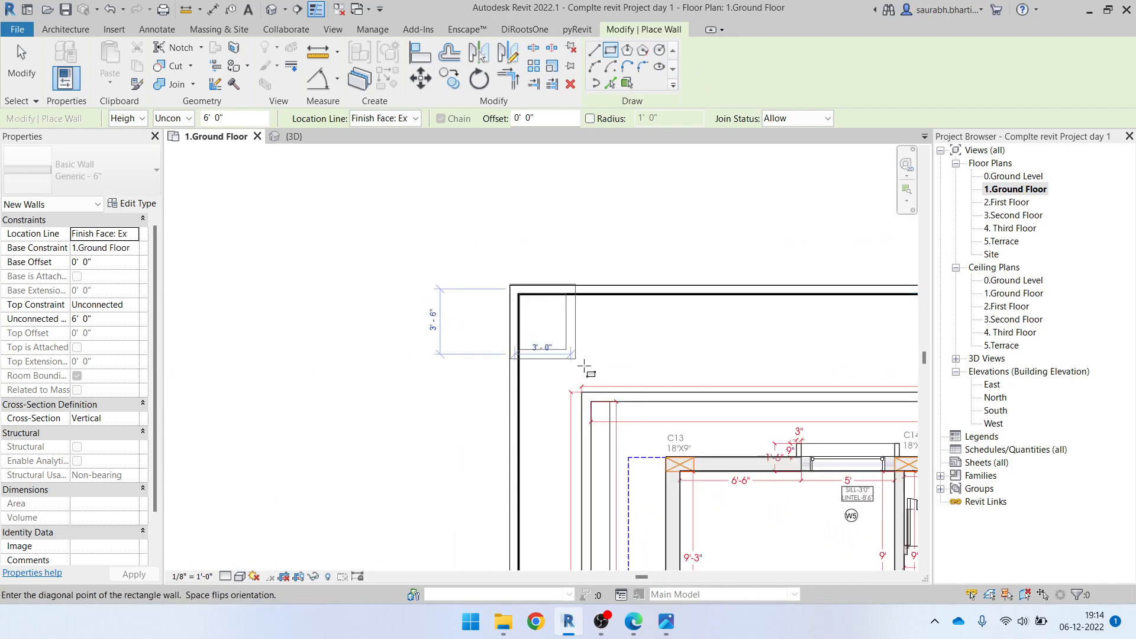
{"action": "scroll", "coordinate": [595, 380], "scroll_direction": "down", "scroll_amount": 2}
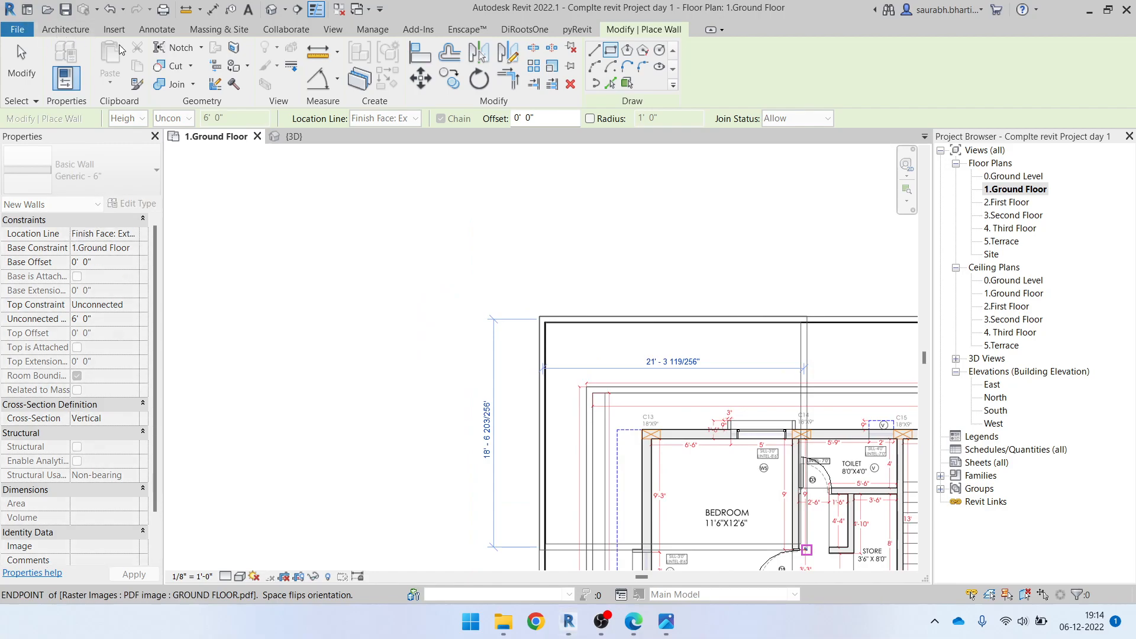
{"action": "scroll", "coordinate": [415, 319], "scroll_direction": "down", "scroll_amount": 3}
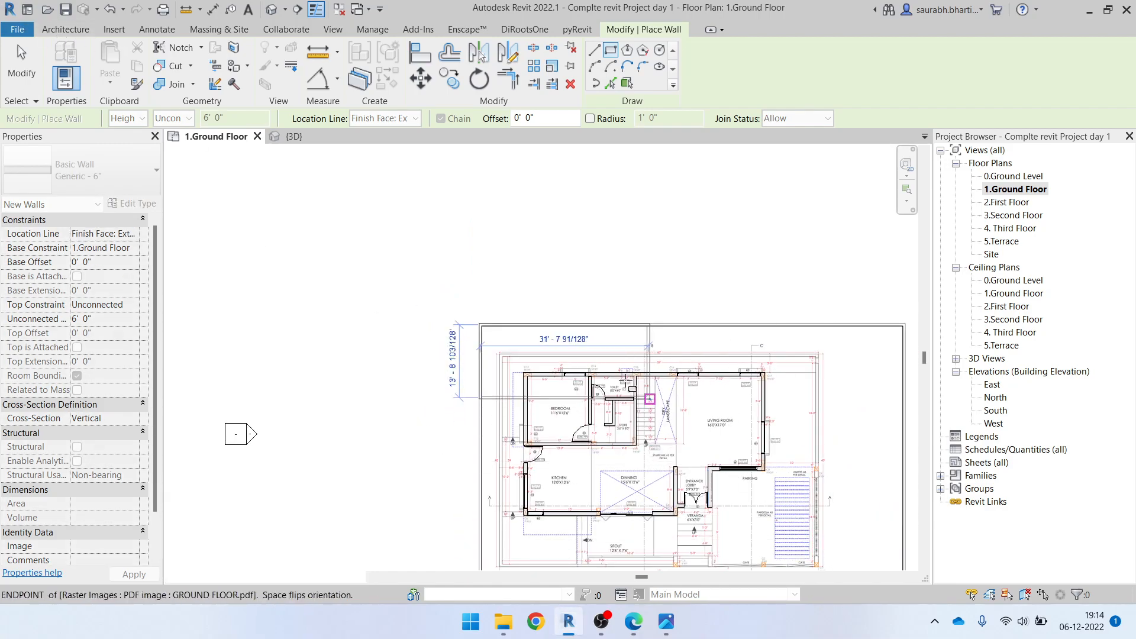
{"action": "middle_click_drag", "start_coordinate": [886, 568], "coordinate": [567, 266]}
{"action": "scroll", "coordinate": [567, 266], "scroll_direction": "up", "scroll_amount": 5}
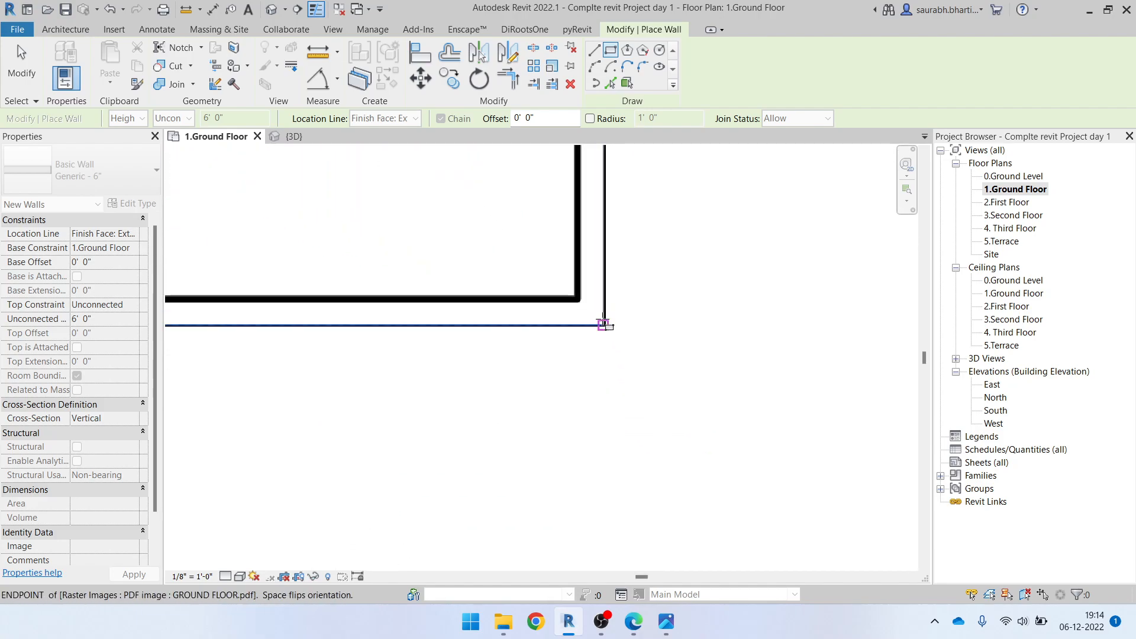
{"action": "left_click", "coordinate": [605, 325]}
{"action": "scroll", "coordinate": [694, 416], "scroll_direction": "down", "scroll_amount": 6}
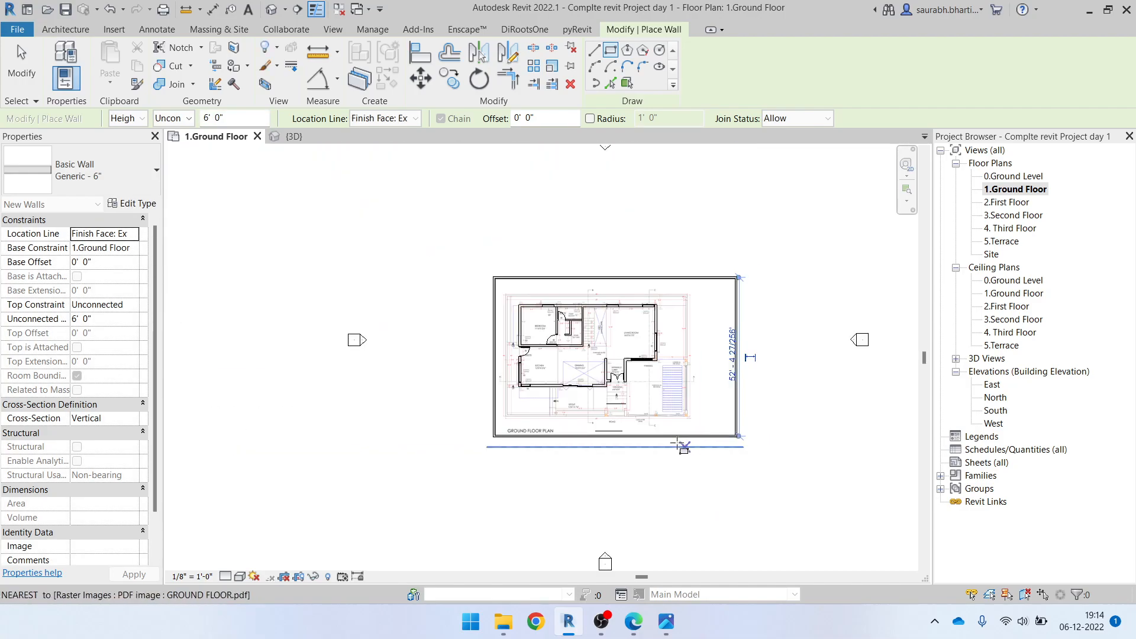
{"action": "key", "text": "Escape"}
{"action": "scroll", "coordinate": [609, 329], "scroll_direction": "up", "scroll_amount": 3}
{"action": "middle_click_drag", "start_coordinate": [493, 332], "coordinate": [455, 281]}
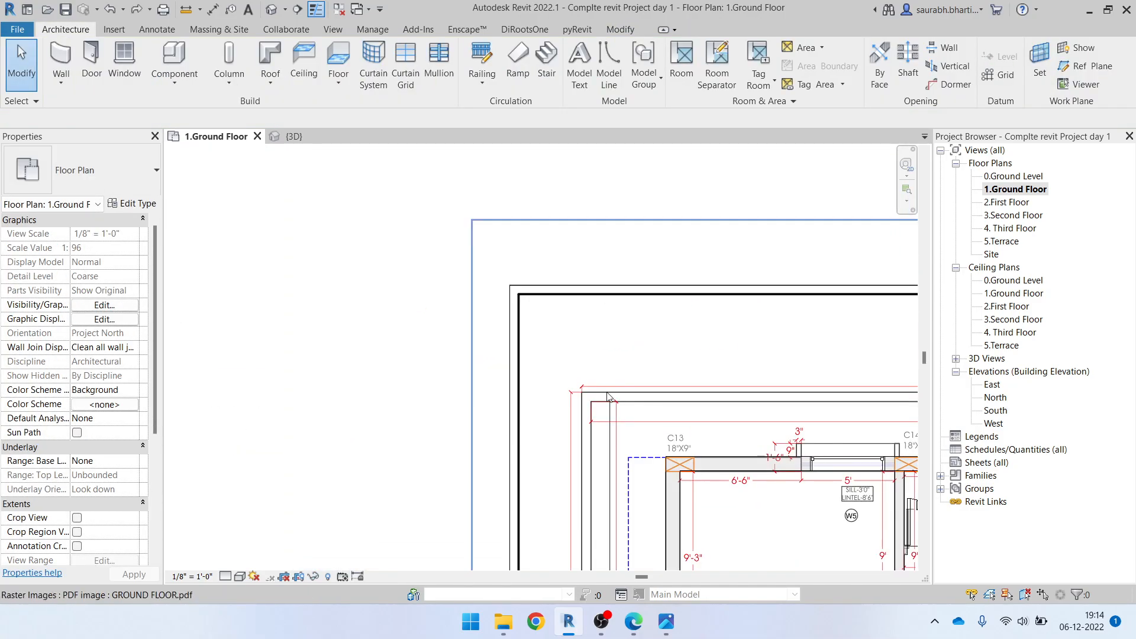
Measure the compound wall's thickness near its corner outside the bedroom using a temporary line
{"action": "middle_click_drag", "start_coordinate": [610, 398], "coordinate": [458, 307]}
{"action": "key", "text": "w"}
{"action": "key", "text": "a"}
{"action": "scroll", "coordinate": [461, 317], "scroll_direction": "up", "scroll_amount": 1}
{"action": "key", "text": "Escape"}
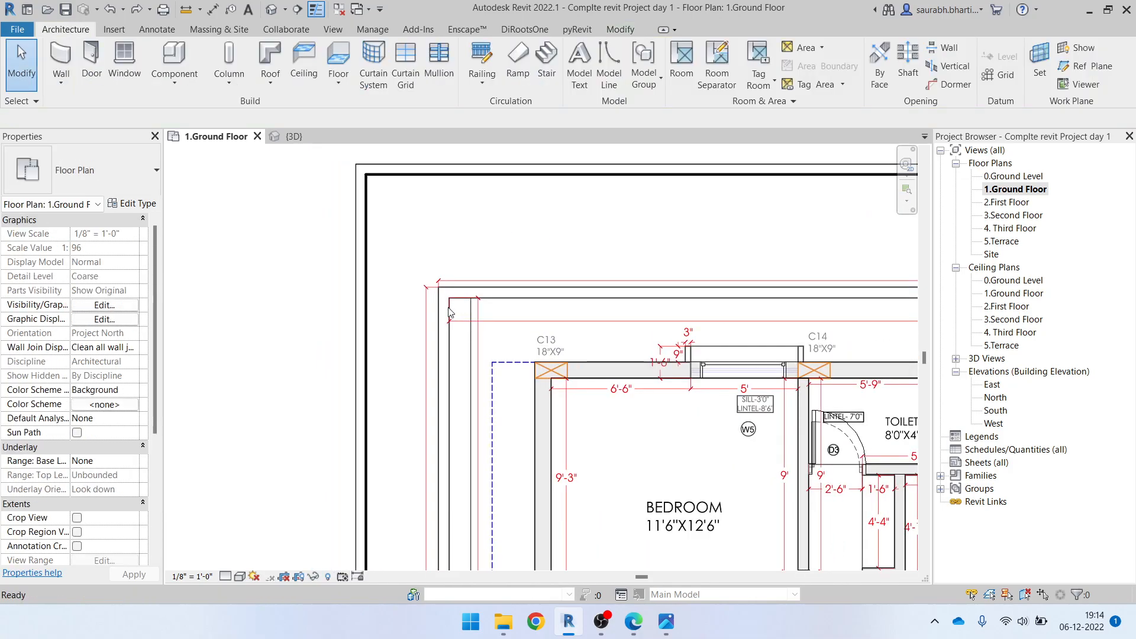
{"action": "key", "text": "l"}
{"action": "key", "text": "i"}
{"action": "scroll", "coordinate": [443, 307], "scroll_direction": "up", "scroll_amount": 7}
{"action": "left_click", "coordinate": [425, 320]}
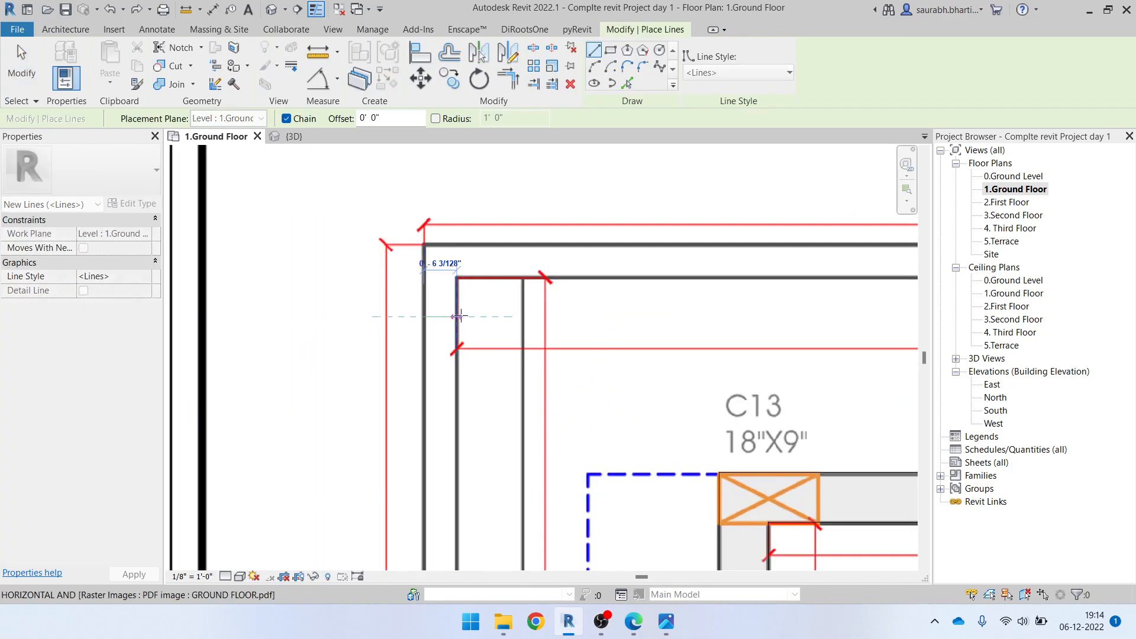
{"action": "key", "text": "Escape"}
{"action": "key", "text": "Escape"}
Draw the Generic - 6" compound wall as a rectangle along the plot's outer boundary, from the corner near C13 to column C1
{"action": "key", "text": "w"}
{"action": "key", "text": "a"}
{"action": "left_click", "coordinate": [610, 49]}
{"action": "left_click", "coordinate": [425, 247]}
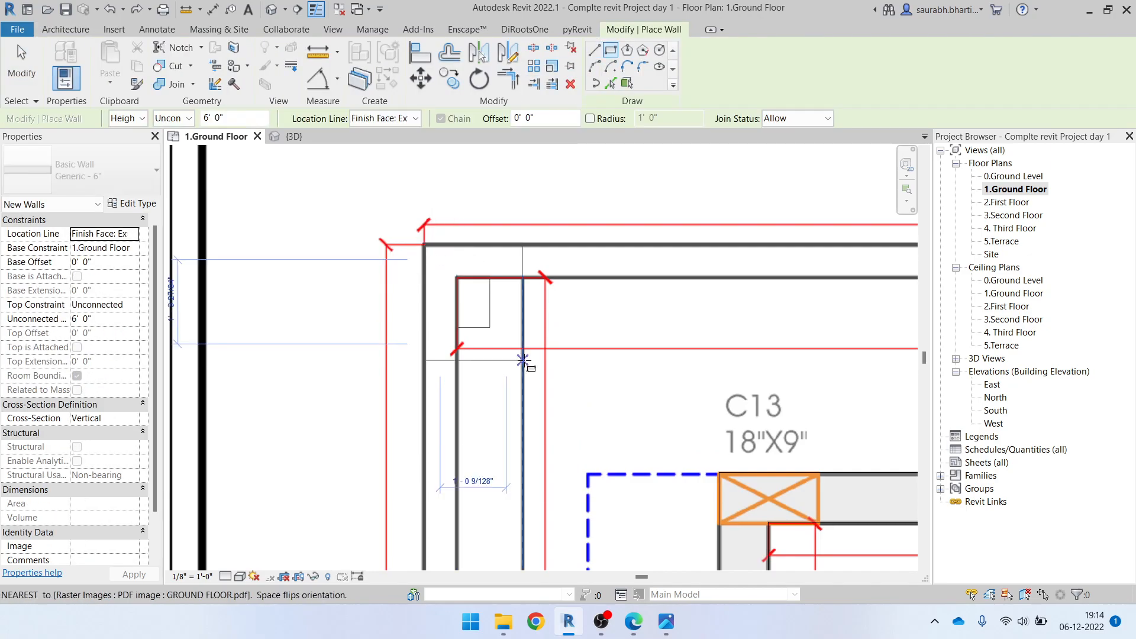
{"action": "scroll", "coordinate": [523, 360], "scroll_direction": "down", "scroll_amount": 8}
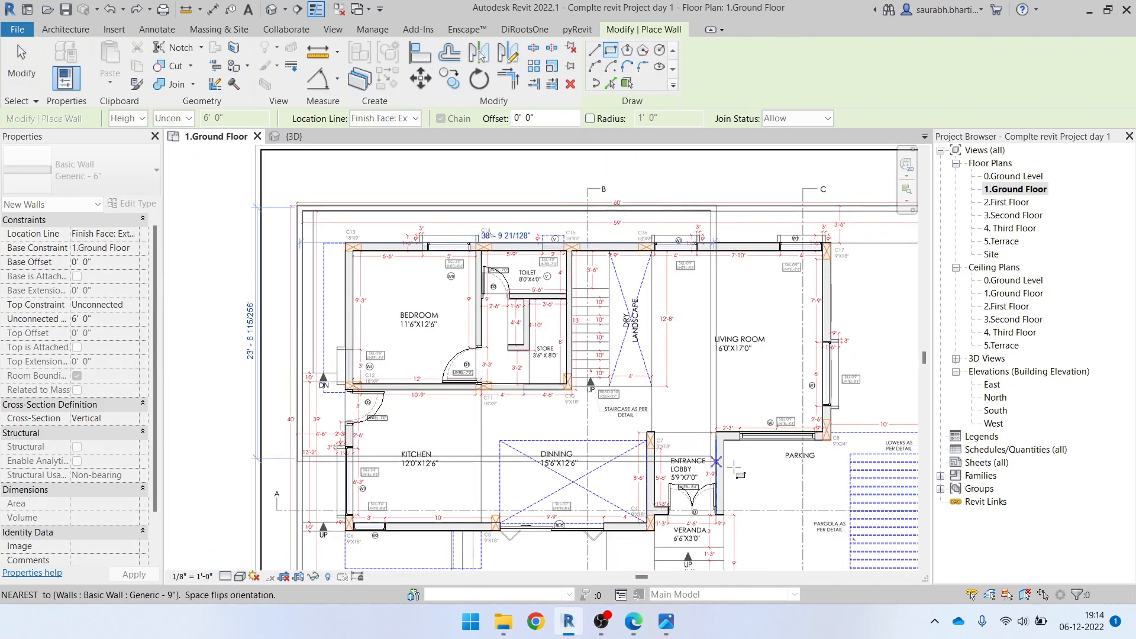
{"action": "scroll", "coordinate": [734, 503], "scroll_direction": "up", "scroll_amount": 8}
{"action": "scroll", "coordinate": [685, 487], "scroll_direction": "down", "scroll_amount": 5}
{"action": "scroll", "coordinate": [666, 495], "scroll_direction": "up", "scroll_amount": 5}
{"action": "scroll", "coordinate": [666, 491], "scroll_direction": "up", "scroll_amount": 3}
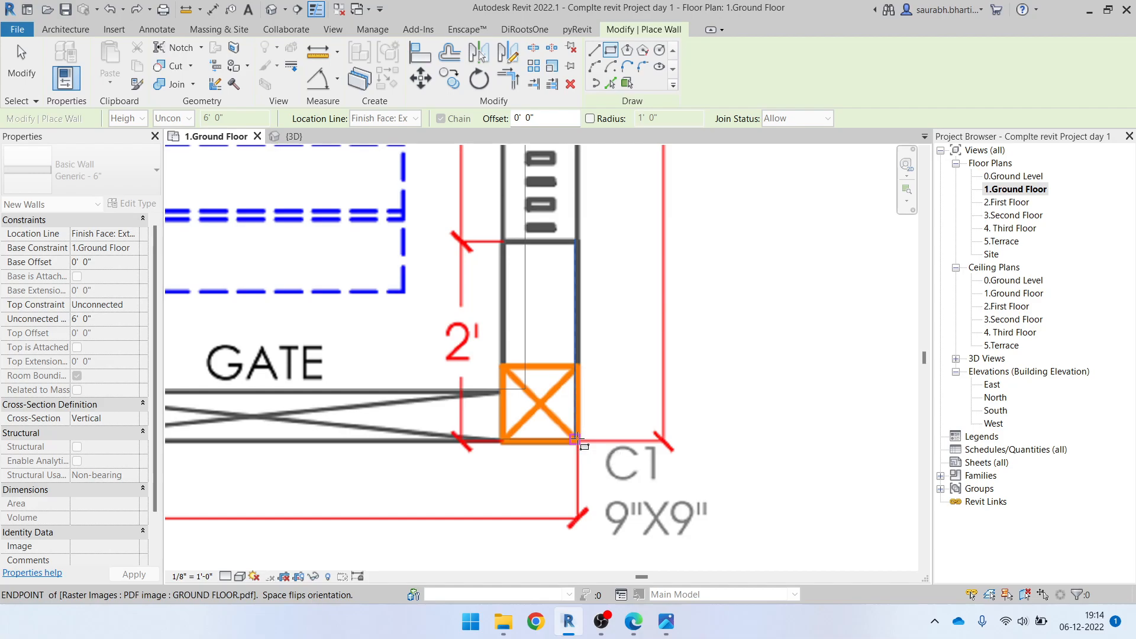
{"action": "scroll", "coordinate": [577, 441], "scroll_direction": "down", "scroll_amount": 7}
{"action": "middle_click_drag", "start_coordinate": [621, 343], "coordinate": [654, 499]}
{"action": "key", "text": "Escape"}
{"action": "key", "text": "Escape"}
Temporarily hide the compound wall beside the living room to check the drawing underneath, and restore it
{"action": "scroll", "coordinate": [651, 332], "scroll_direction": "up", "scroll_amount": 4}
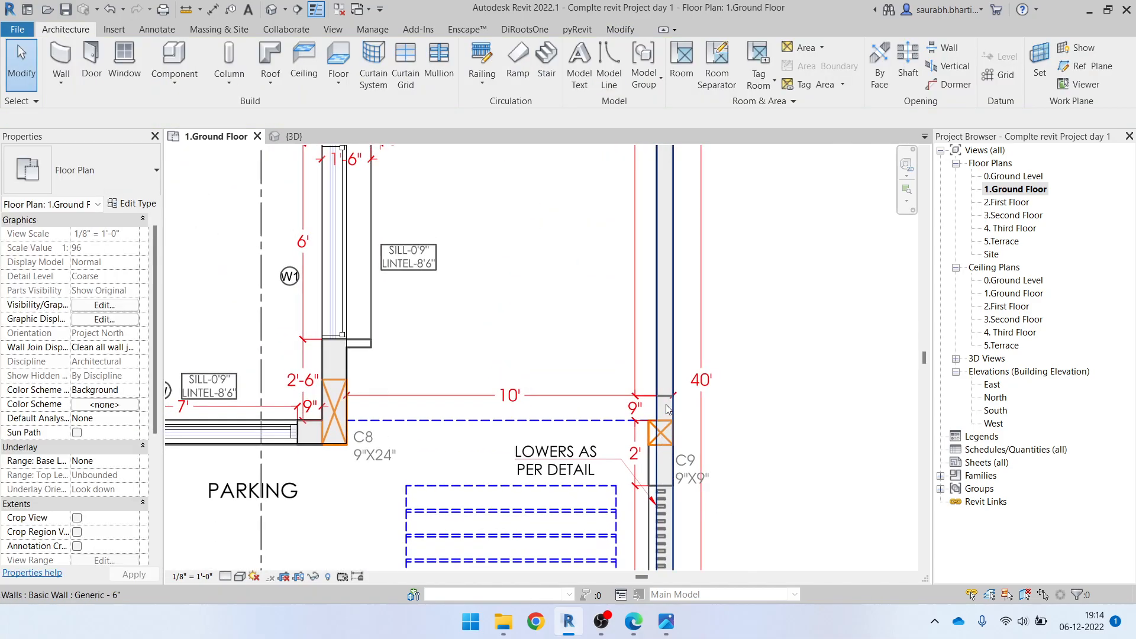
{"action": "left_click", "coordinate": [670, 383]}
{"action": "key", "text": "h"}
{"action": "key", "text": "h"}
{"action": "key", "text": "h"}
{"action": "key", "text": "r"}
{"action": "scroll", "coordinate": [671, 386], "scroll_direction": "down", "scroll_amount": 1}
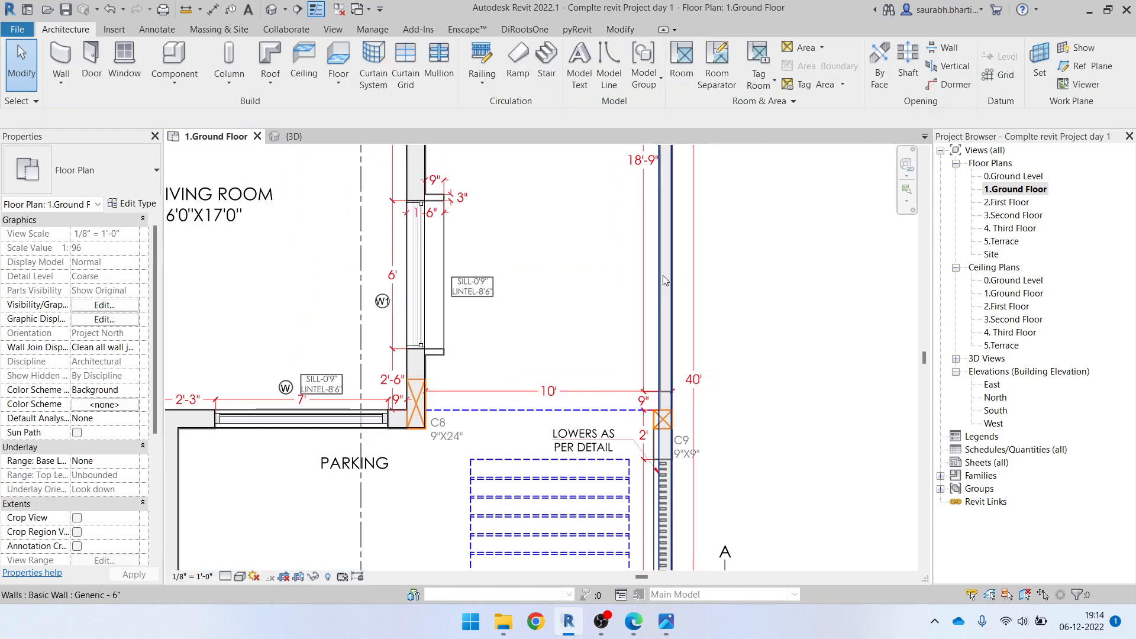
Split the compound wall beside the parking at the upper edge of column C9 and check the separated segment
{"action": "scroll", "coordinate": [664, 280], "scroll_direction": "down", "scroll_amount": 5}
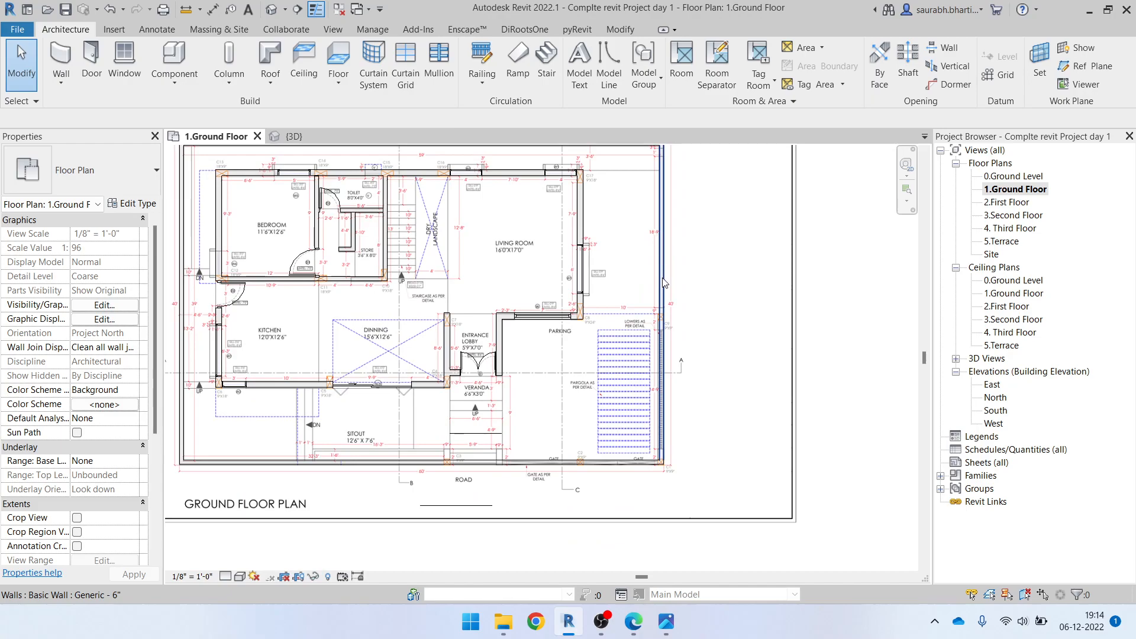
{"action": "scroll", "coordinate": [663, 282], "scroll_direction": "up", "scroll_amount": 5}
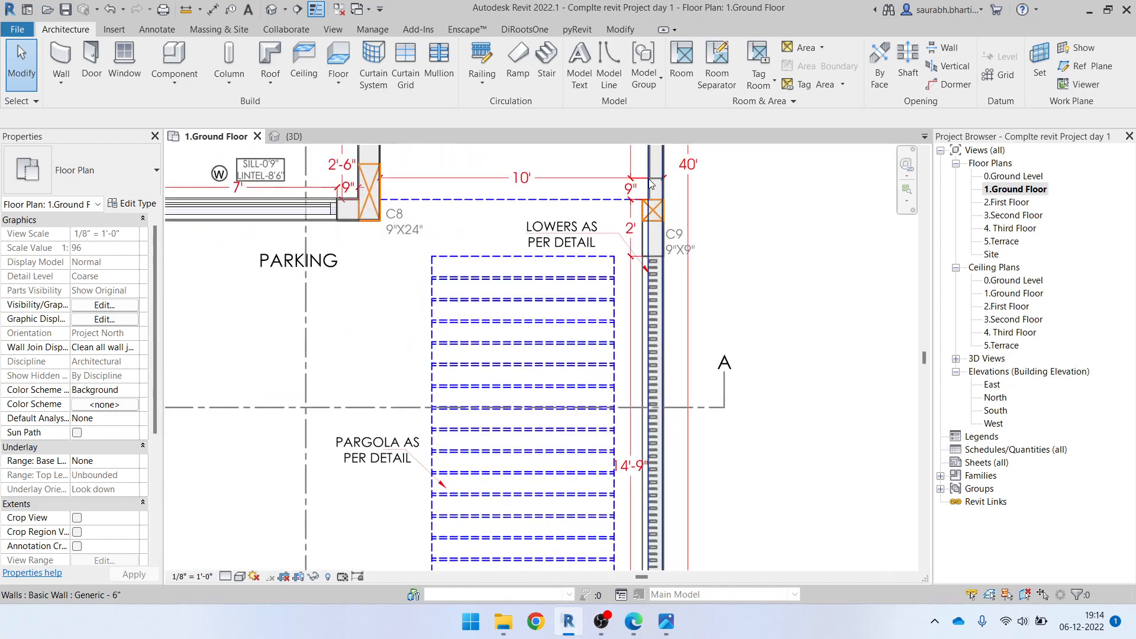
{"action": "scroll", "coordinate": [651, 246], "scroll_direction": "down", "scroll_amount": 2}
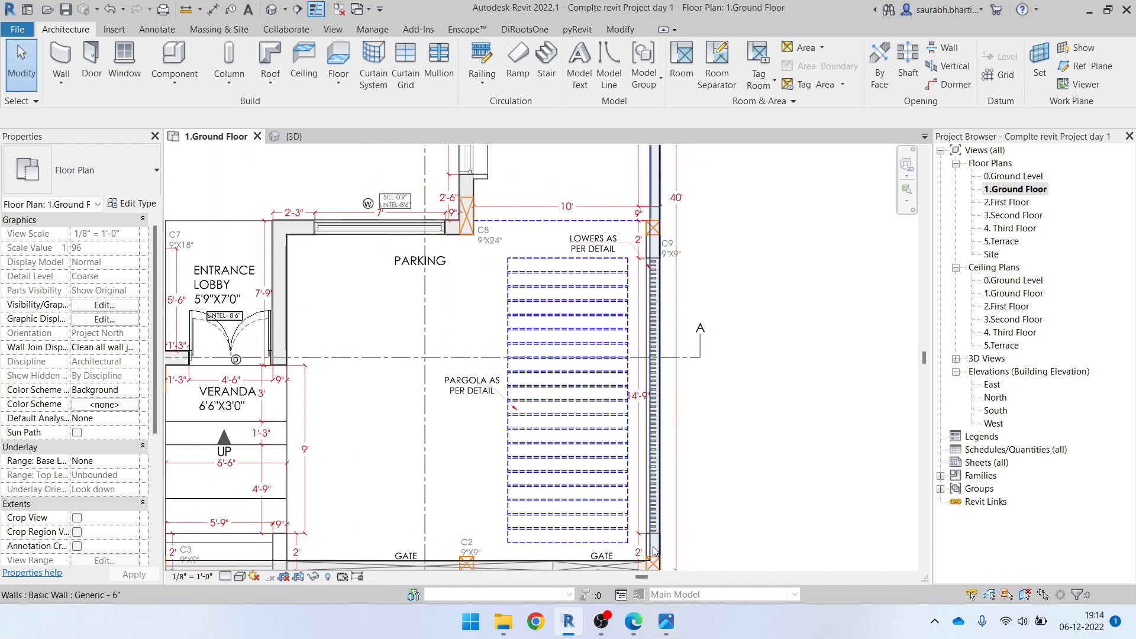
{"action": "scroll", "coordinate": [655, 551], "scroll_direction": "down", "scroll_amount": 1}
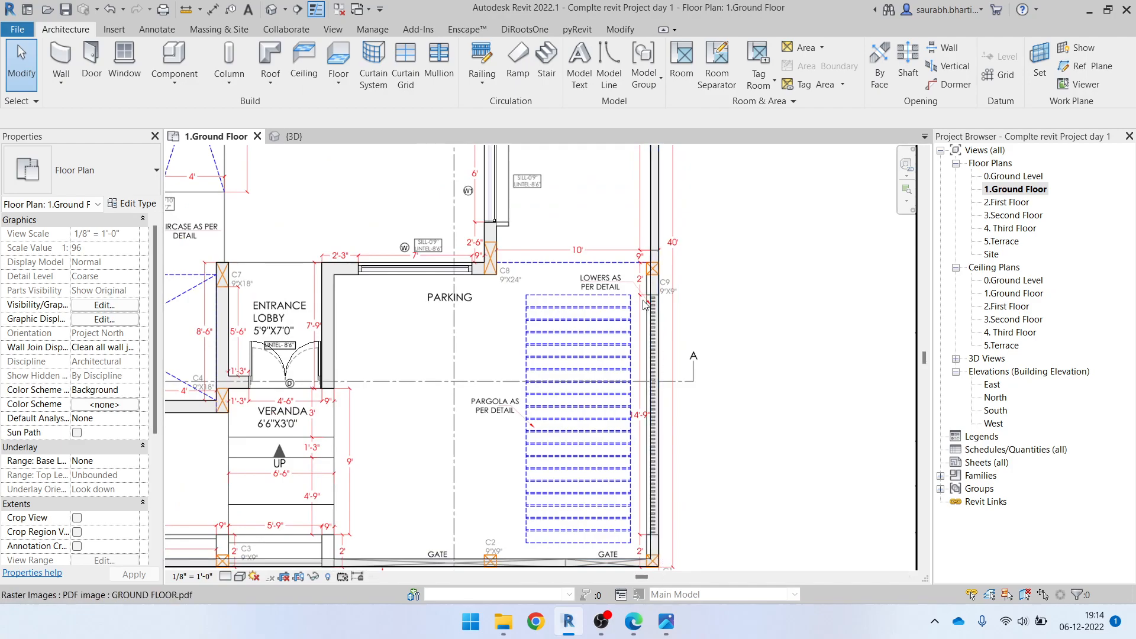
{"action": "scroll", "coordinate": [646, 271], "scroll_direction": "up", "scroll_amount": 2}
{"action": "scroll", "coordinate": [663, 267], "scroll_direction": "up", "scroll_amount": 3}
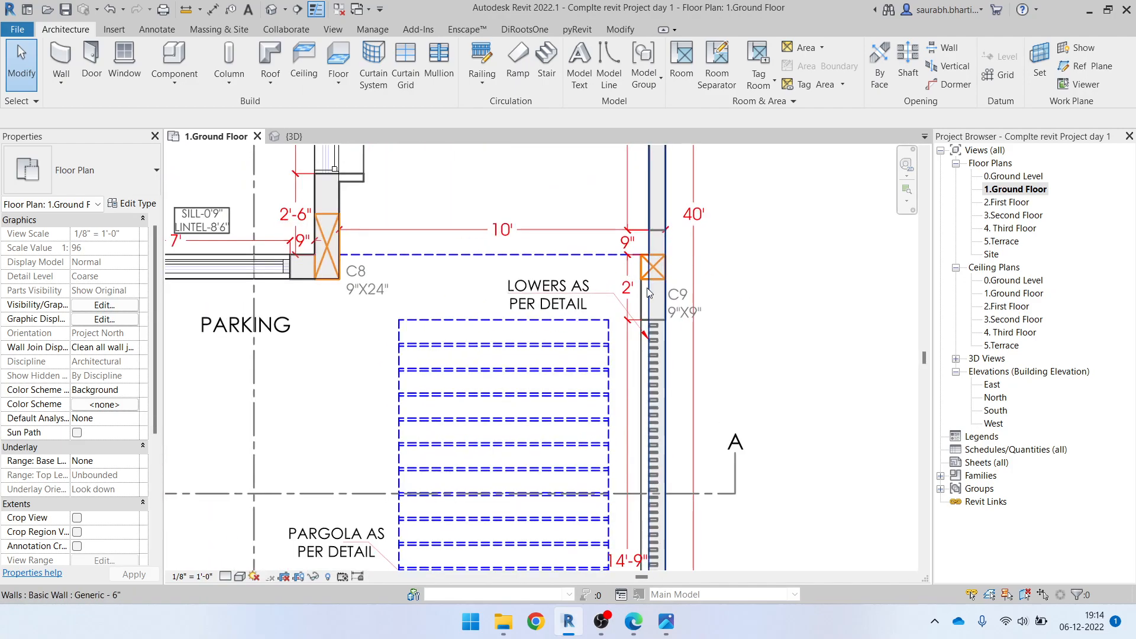
{"action": "left_click", "coordinate": [621, 30]}
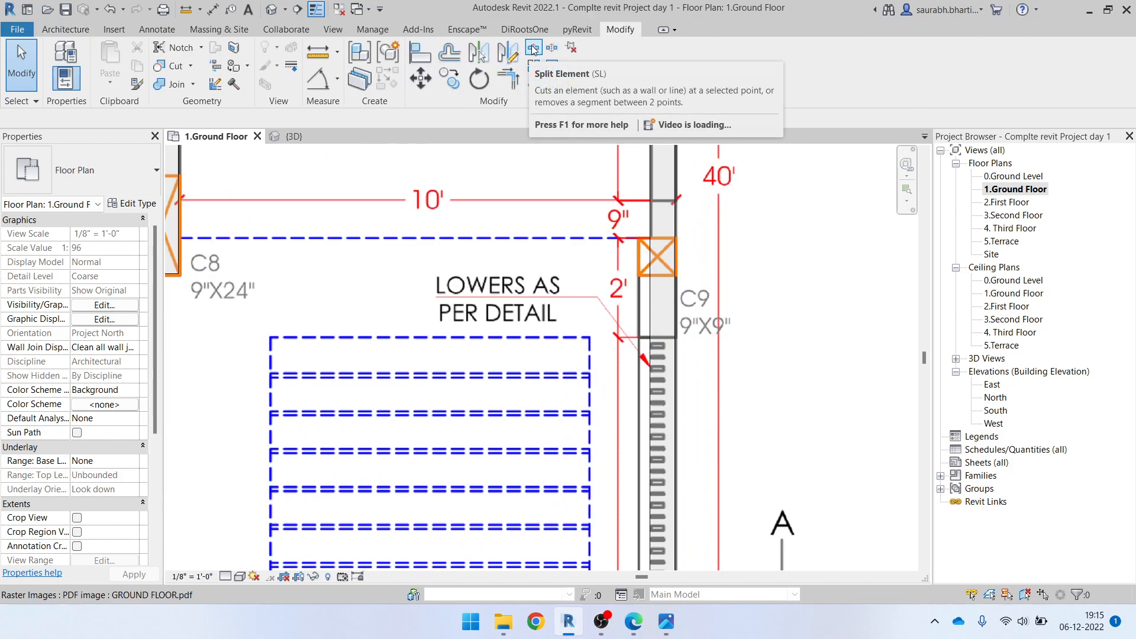
{"action": "left_click", "coordinate": [533, 49]}
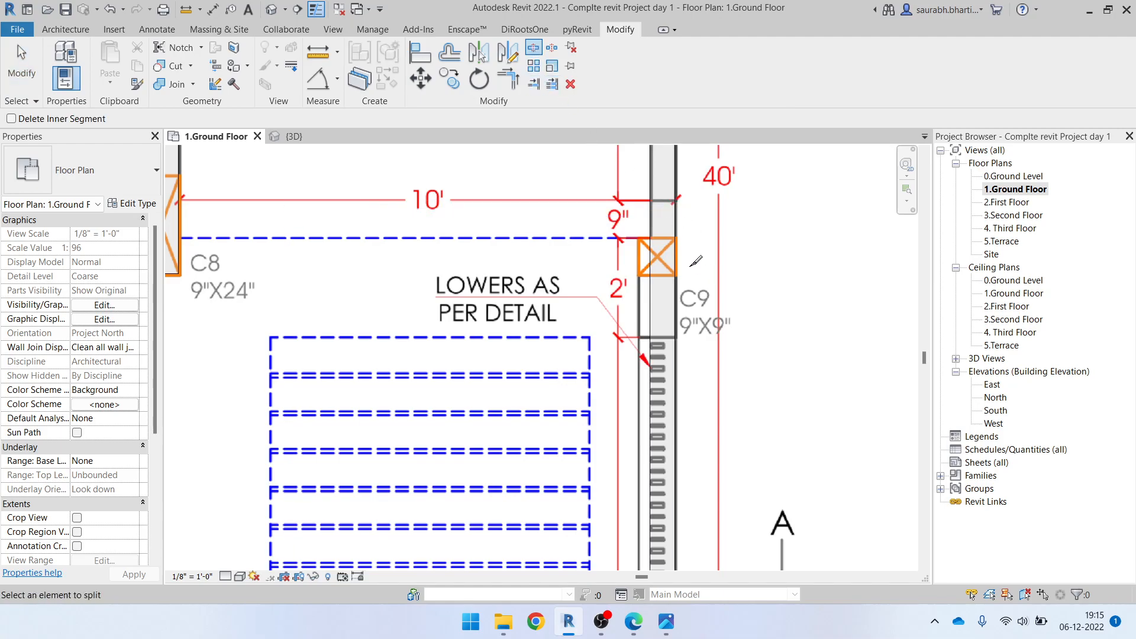
{"action": "scroll", "coordinate": [682, 233], "scroll_direction": "up", "scroll_amount": 3}
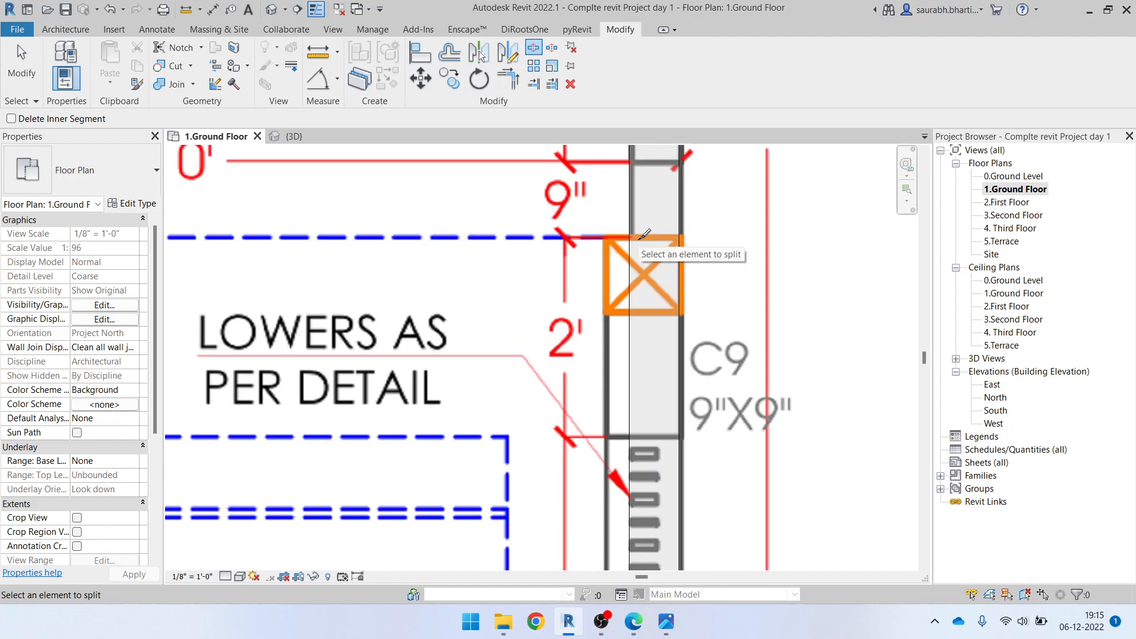
{"action": "scroll", "coordinate": [673, 247], "scroll_direction": "down", "scroll_amount": 3}
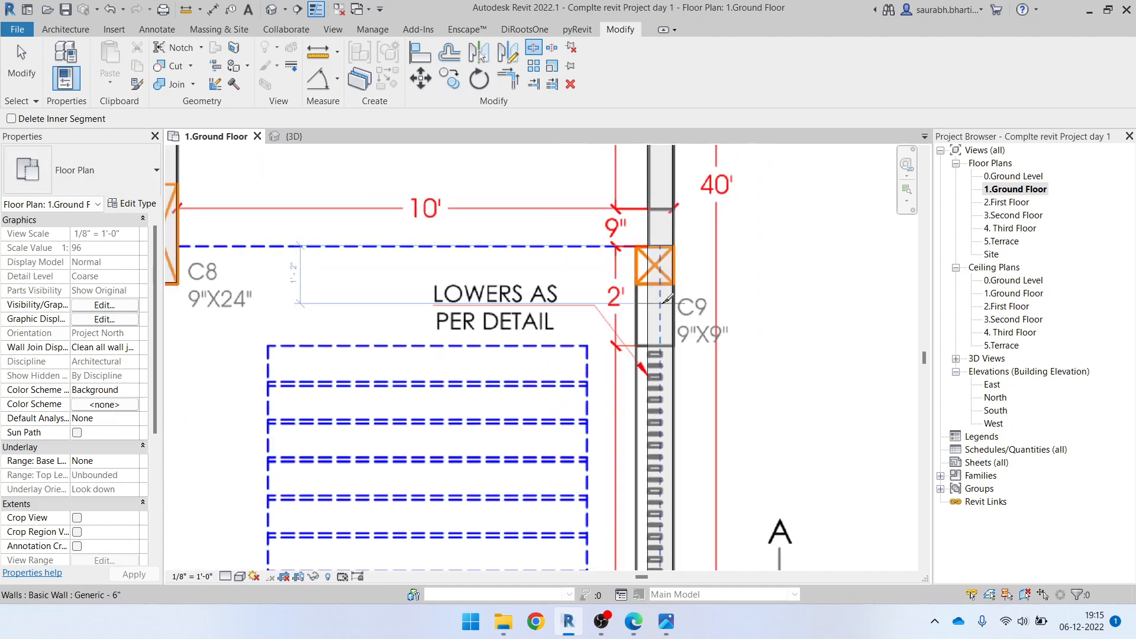
{"action": "key", "text": "Escape"}
{"action": "left_click", "coordinate": [669, 261]}
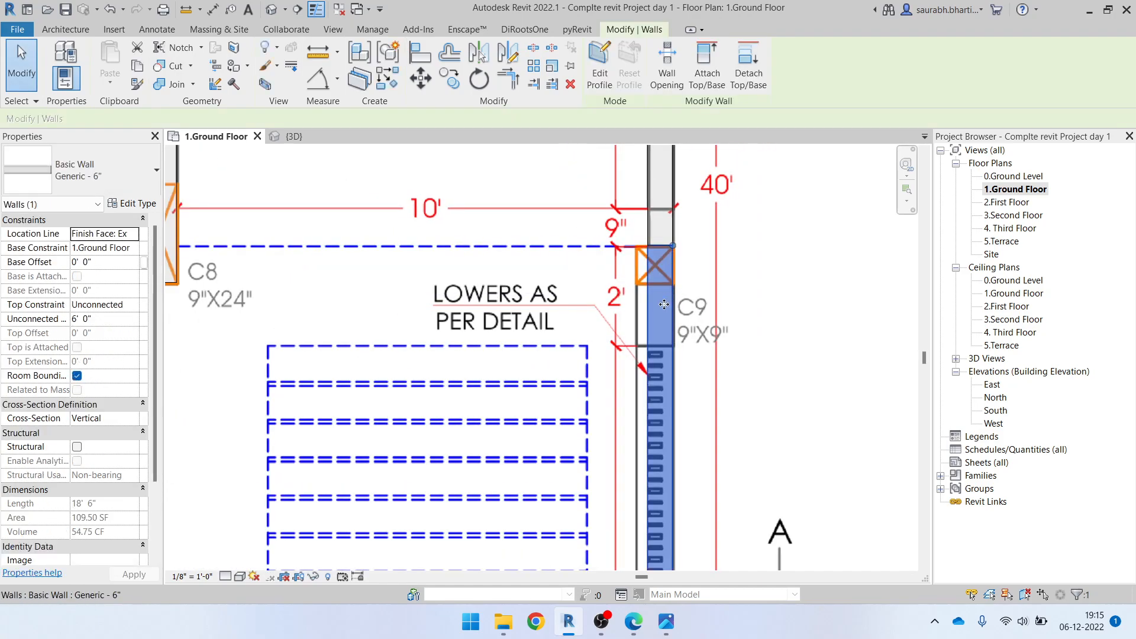
{"action": "scroll", "coordinate": [670, 265], "scroll_direction": "down", "scroll_amount": 3}
{"action": "key", "text": "Escape"}
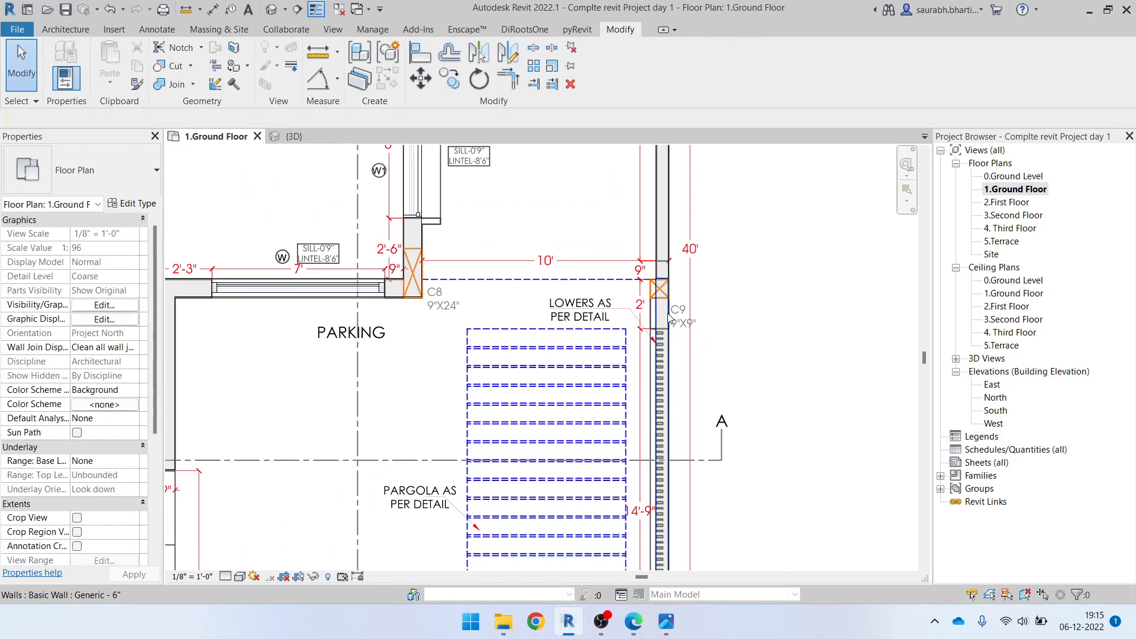
Measure the drawn thickness of the louvred compound wall section beside the pergola using a temporary line
{"action": "left_click", "coordinate": [669, 320]}
{"action": "middle_click_drag", "start_coordinate": [680, 504], "coordinate": [635, 392]}
{"action": "key", "text": "Escape"}
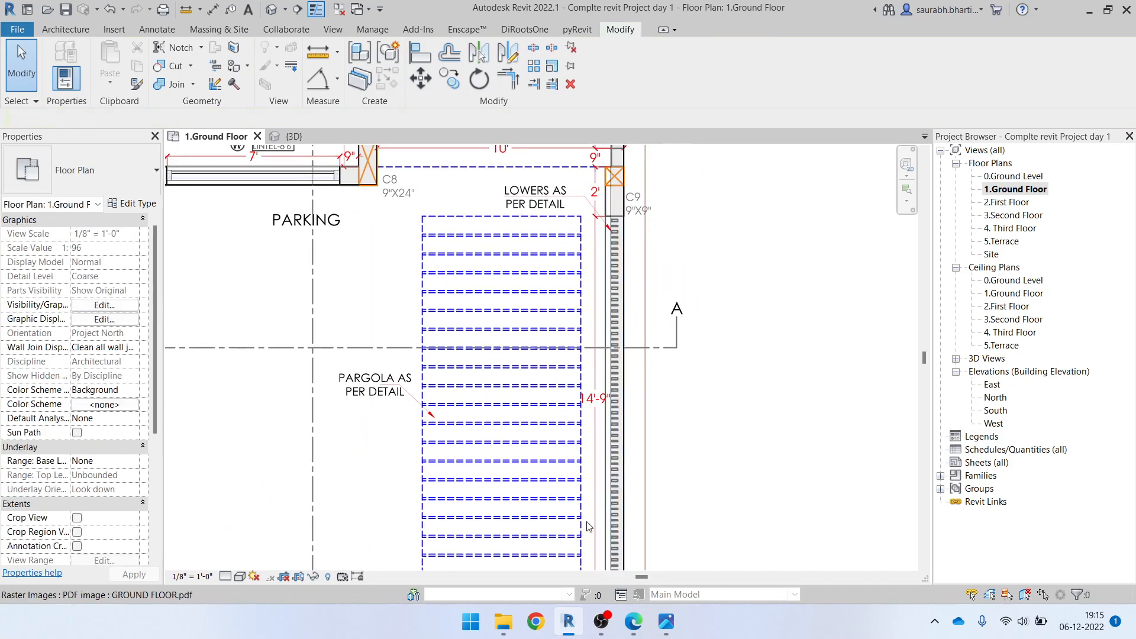
{"action": "scroll", "coordinate": [601, 491], "scroll_direction": "up", "scroll_amount": 2}
{"action": "left_click", "coordinate": [634, 421]}
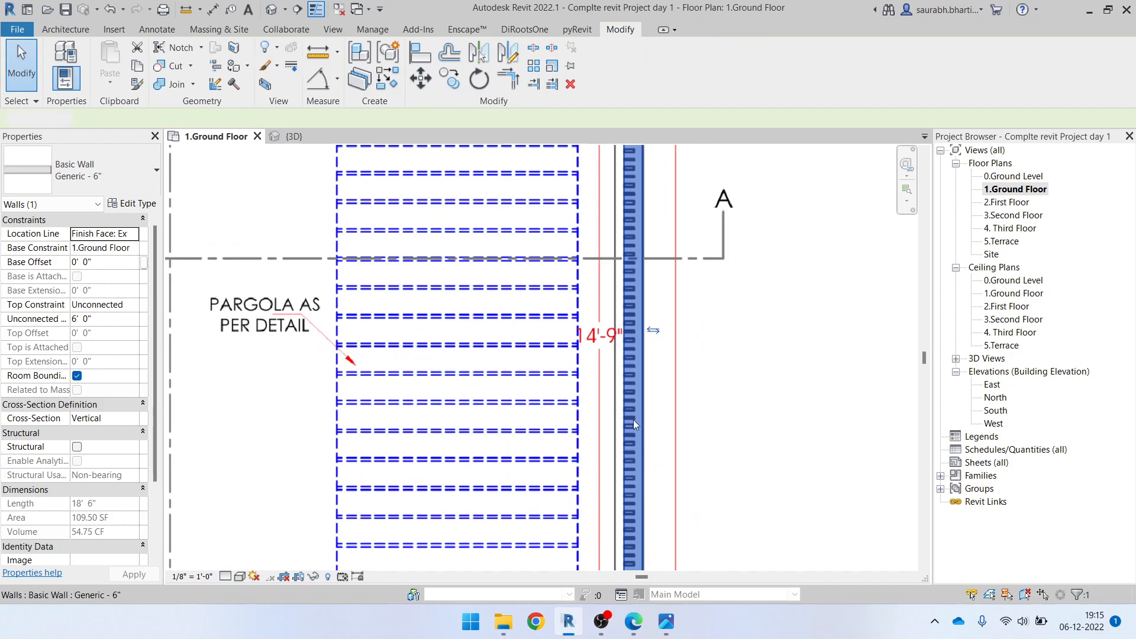
{"action": "key", "text": "Escape"}
{"action": "scroll", "coordinate": [625, 417], "scroll_direction": "up", "scroll_amount": 3}
{"action": "scroll", "coordinate": [616, 413], "scroll_direction": "up", "scroll_amount": 3}
{"action": "key", "text": "l"}
{"action": "key", "text": "i"}
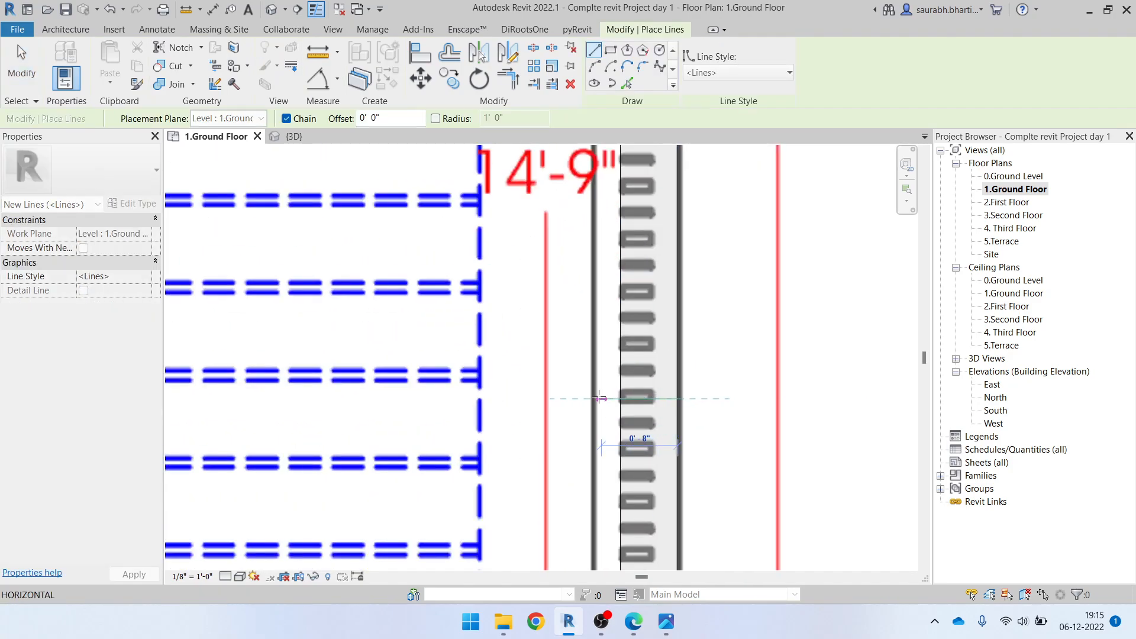
{"action": "scroll", "coordinate": [593, 398], "scroll_direction": "up", "scroll_amount": 4}
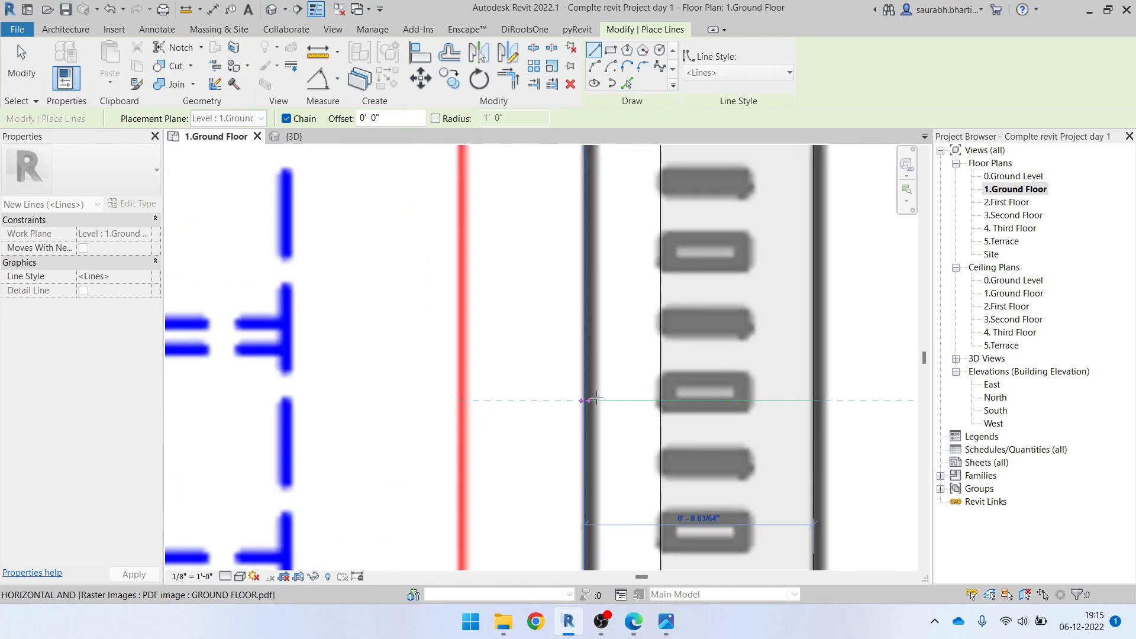
{"action": "key", "text": "Escape"}
{"action": "key", "text": "Escape"}
{"action": "scroll", "coordinate": [595, 398], "scroll_direction": "down", "scroll_amount": 5}
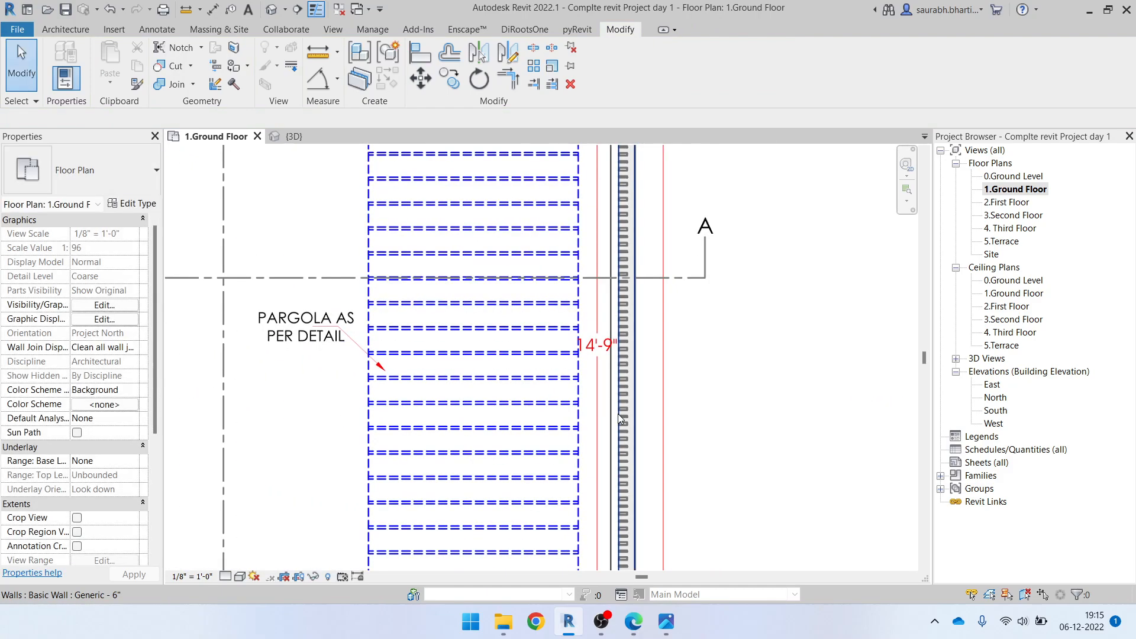
Change the compound wall segment between columns C9 and C1 to the Generic - 9" type
{"action": "left_click", "coordinate": [619, 414]}
{"action": "scroll", "coordinate": [612, 403], "scroll_direction": "down", "scroll_amount": 2}
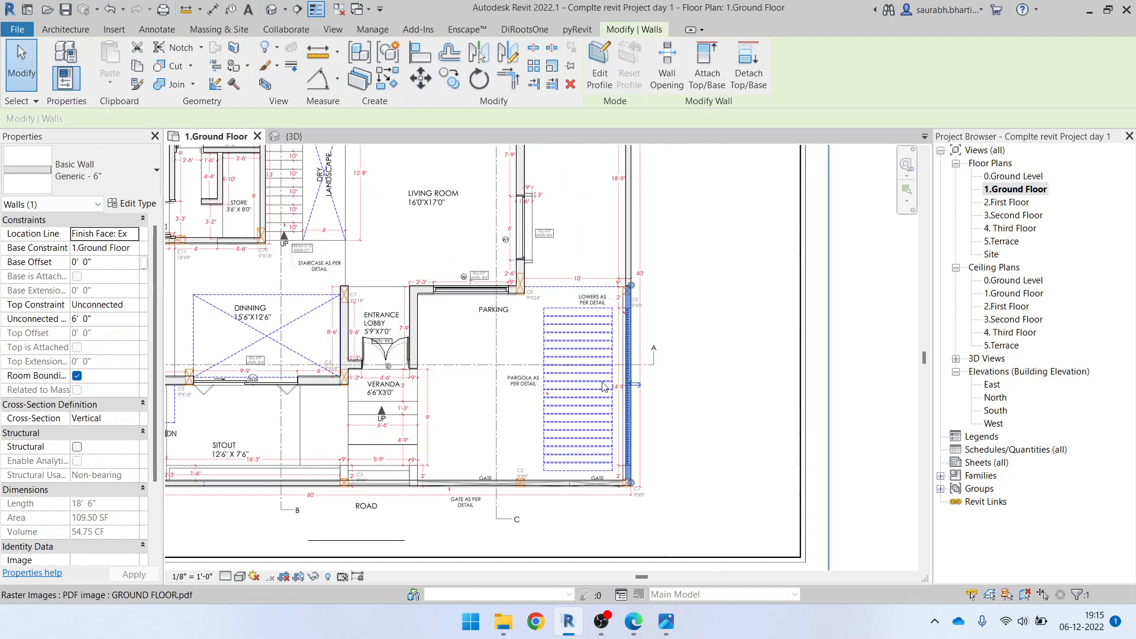
{"action": "left_click", "coordinate": [113, 176]}
{"action": "left_click", "coordinate": [98, 368]}
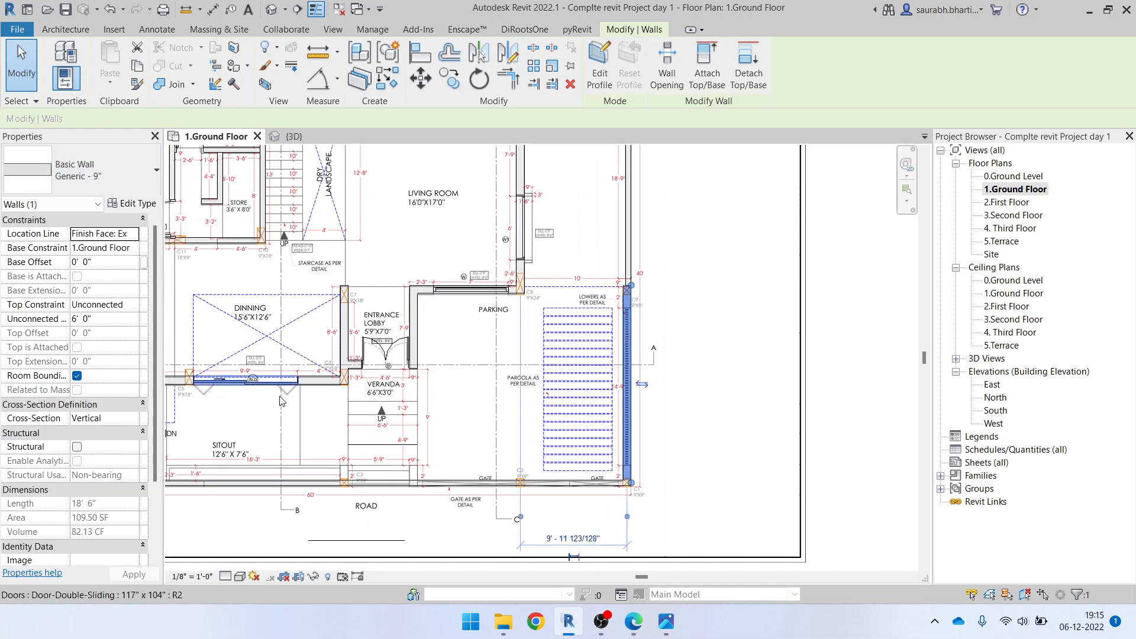
{"action": "key", "text": "Escape"}
{"action": "scroll", "coordinate": [629, 350], "scroll_direction": "up", "scroll_amount": 3}
{"action": "scroll", "coordinate": [619, 284], "scroll_direction": "down", "scroll_amount": 3}
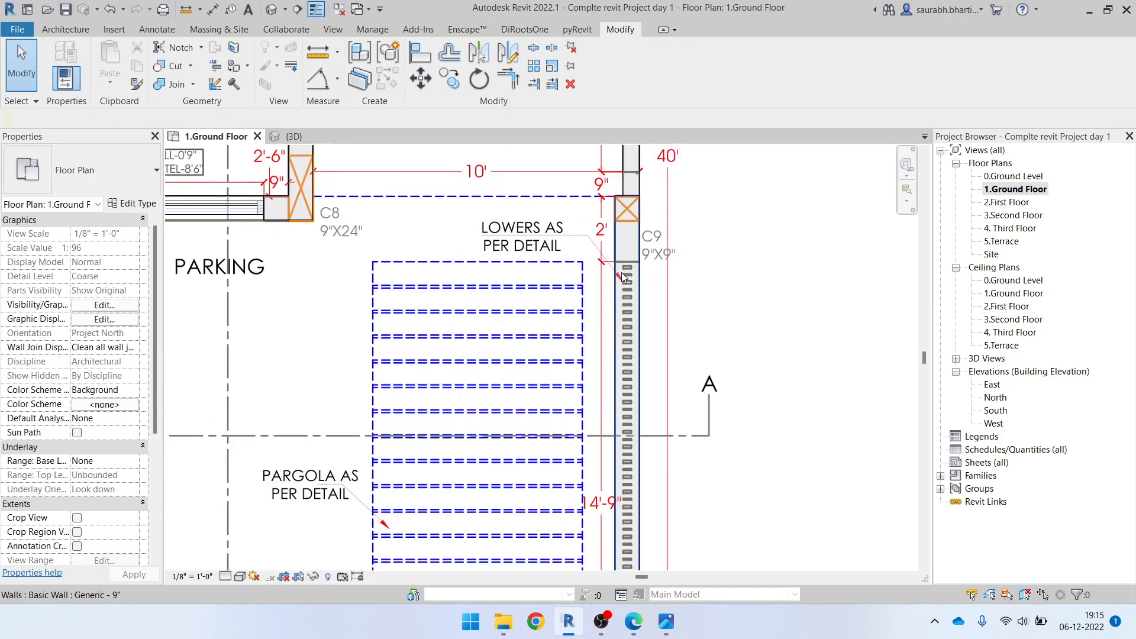
Examine the road-side compound wall along the gates, the sitout and the kitchen corner against the drawing
{"action": "scroll", "coordinate": [620, 439], "scroll_direction": "up", "scroll_amount": 3}
{"action": "middle_click_drag", "start_coordinate": [609, 500], "coordinate": [847, 479]}
{"action": "middle_click_drag", "start_coordinate": [402, 443], "coordinate": [589, 446]}
{"action": "middle_click_drag", "start_coordinate": [311, 448], "coordinate": [636, 453]}
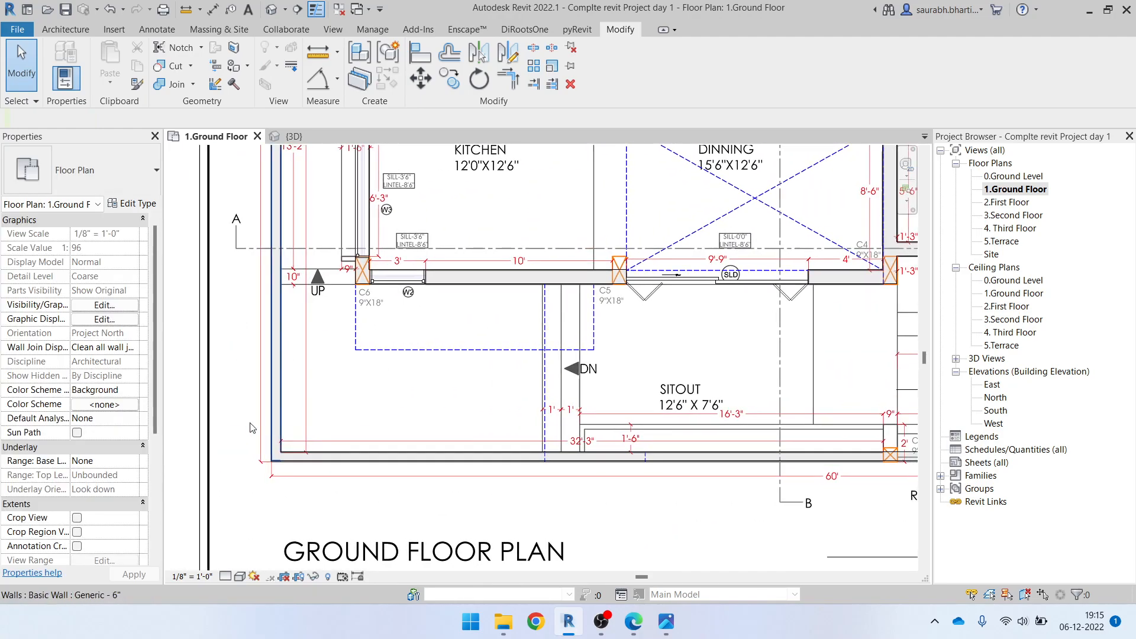
{"action": "middle_click_drag", "start_coordinate": [564, 454], "coordinate": [444, 393]}
{"action": "scroll", "coordinate": [444, 393], "scroll_direction": "down", "scroll_amount": 1}
{"action": "scroll", "coordinate": [585, 385], "scroll_direction": "up", "scroll_amount": 3}
{"action": "scroll", "coordinate": [441, 390], "scroll_direction": "up", "scroll_amount": 3}
{"action": "middle_click_drag", "start_coordinate": [528, 385], "coordinate": [453, 441]}
{"action": "scroll", "coordinate": [314, 415], "scroll_direction": "down", "scroll_amount": 1}
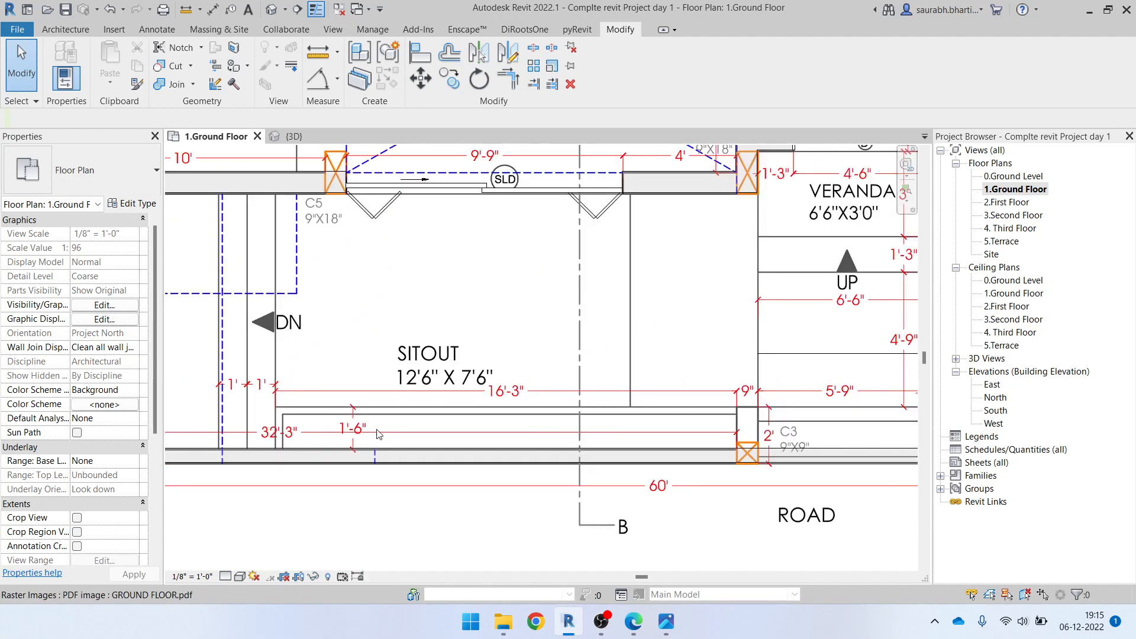
Draw a 6' high Generic - 9" wall stub from the compound wall's inner face beside column C3 up to the drawn pier end
{"action": "middle_click_drag", "start_coordinate": [702, 441], "coordinate": [498, 415]}
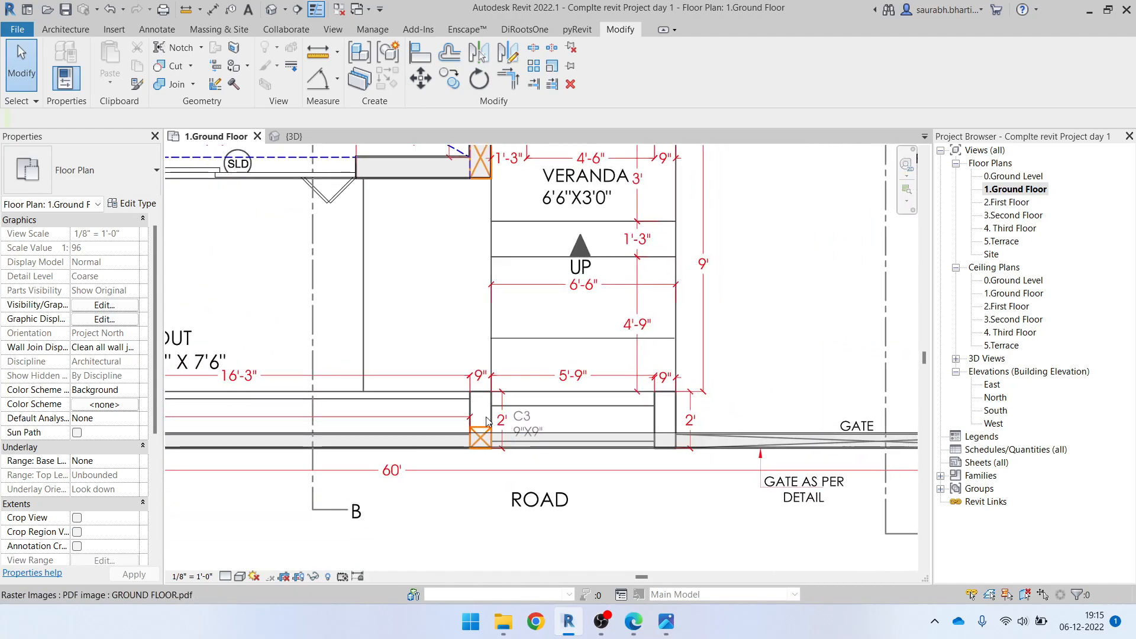
{"action": "scroll", "coordinate": [492, 409], "scroll_direction": "up", "scroll_amount": 2}
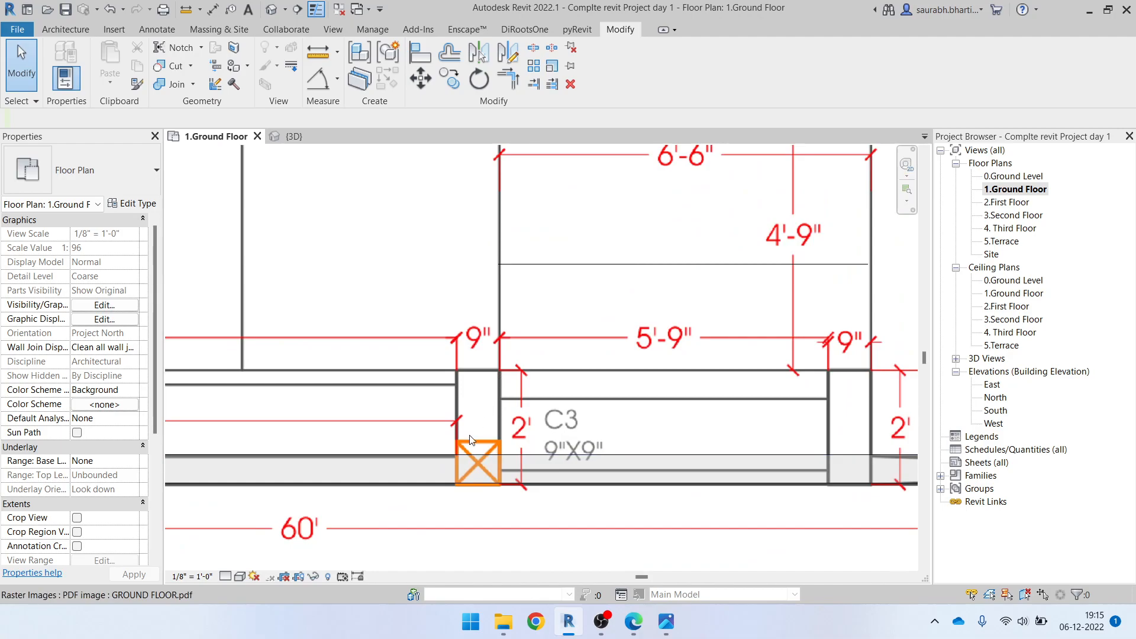
{"action": "key", "text": "w"}
{"action": "key", "text": "a"}
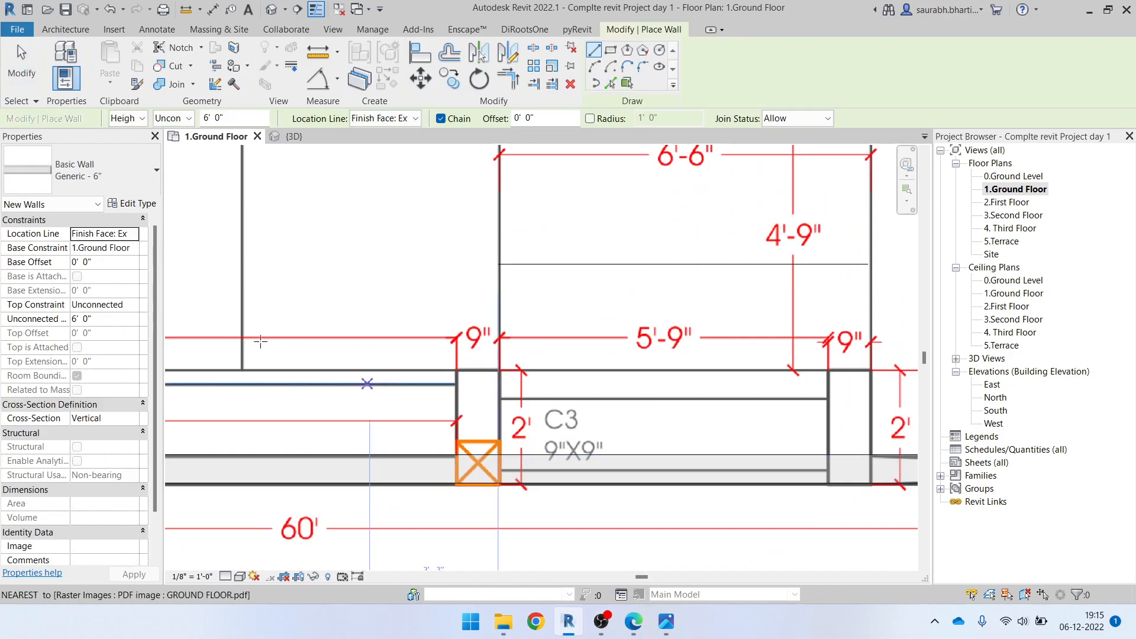
{"action": "left_click", "coordinate": [119, 177]}
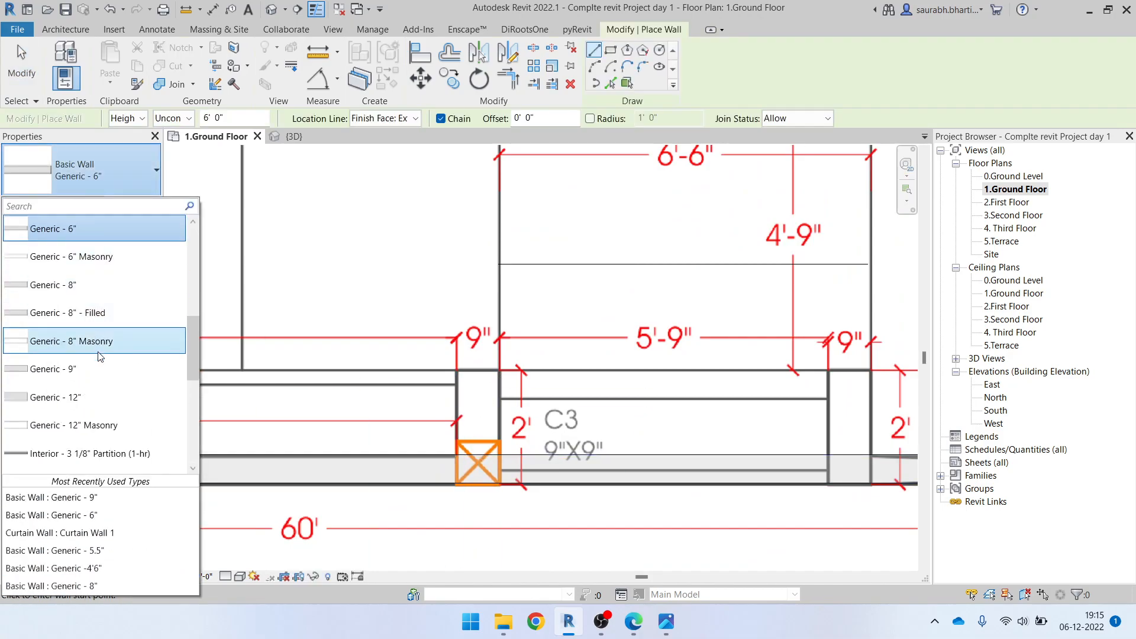
{"action": "scroll", "coordinate": [458, 460], "scroll_direction": "up", "scroll_amount": 2}
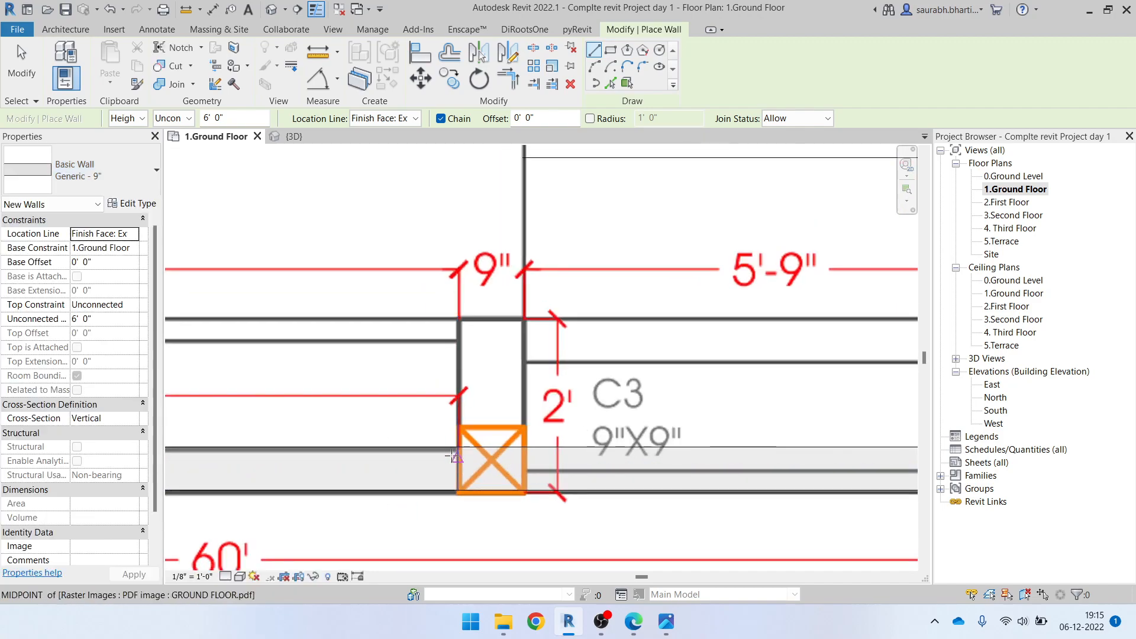
{"action": "left_click", "coordinate": [456, 447]}
{"action": "left_click", "coordinate": [458, 319]}
{"action": "key", "text": "Escape"}
Draw the matching Generic - 9" wall stub on the pier at the gate side of the veranda steps
{"action": "scroll", "coordinate": [667, 386], "scroll_direction": "up", "scroll_amount": 1}
{"action": "middle_click_drag", "start_coordinate": [667, 387], "coordinate": [238, 401]}
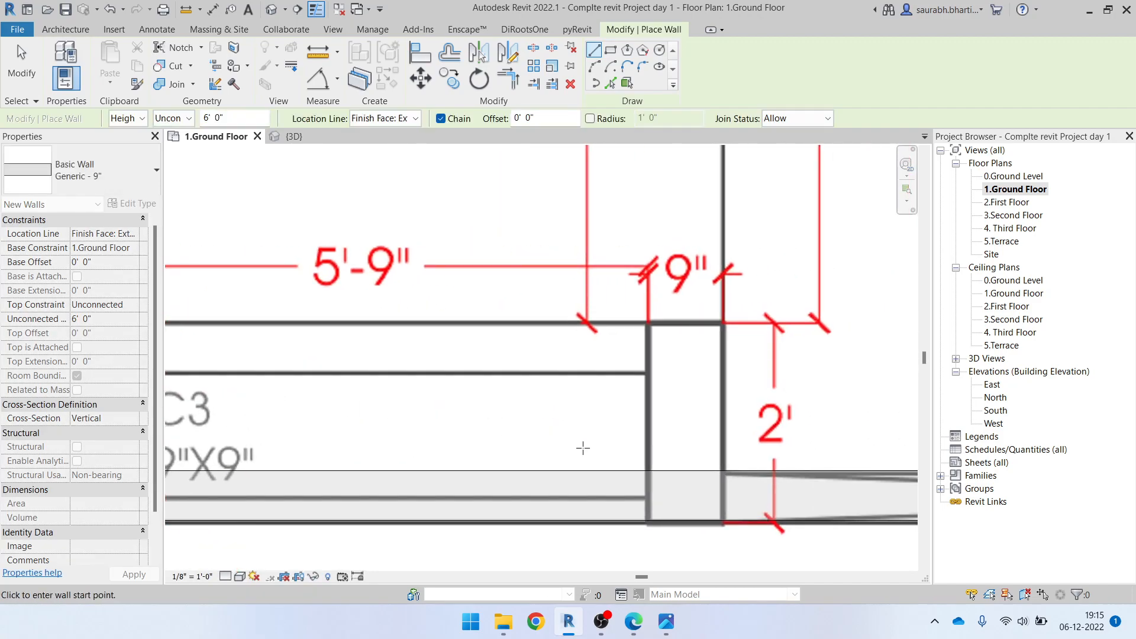
{"action": "left_click", "coordinate": [647, 469]}
{"action": "scroll", "coordinate": [690, 387], "scroll_direction": "down", "scroll_amount": 2}
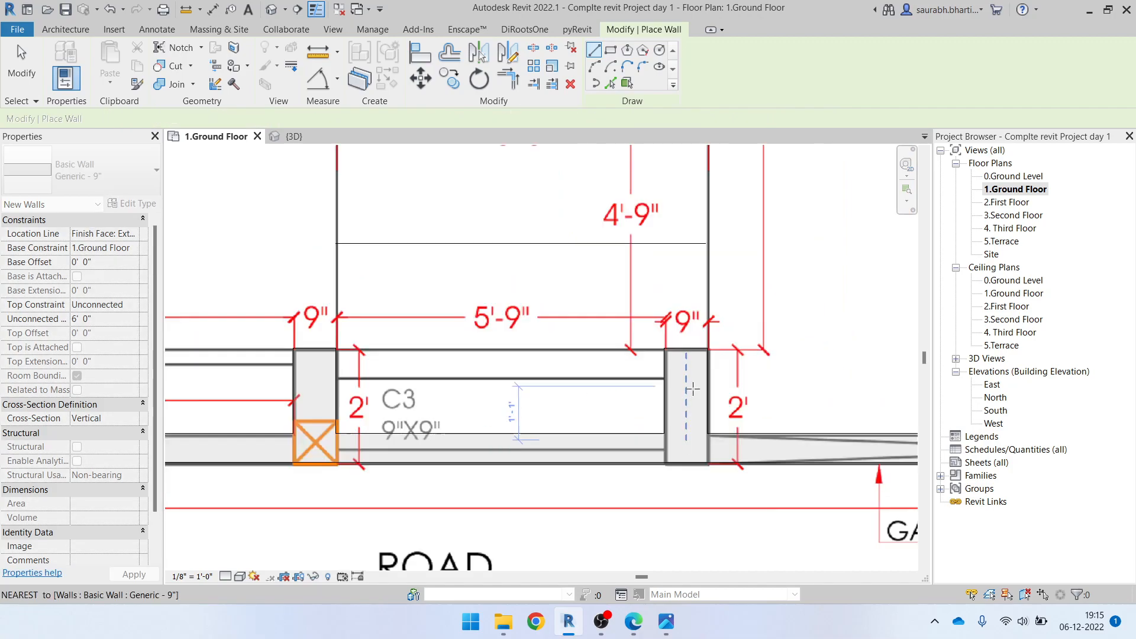
{"action": "scroll", "coordinate": [688, 387], "scroll_direction": "down", "scroll_amount": 2}
{"action": "scroll", "coordinate": [444, 415], "scroll_direction": "up", "scroll_amount": 1}
{"action": "middle_click_drag", "start_coordinate": [442, 462], "coordinate": [495, 412]}
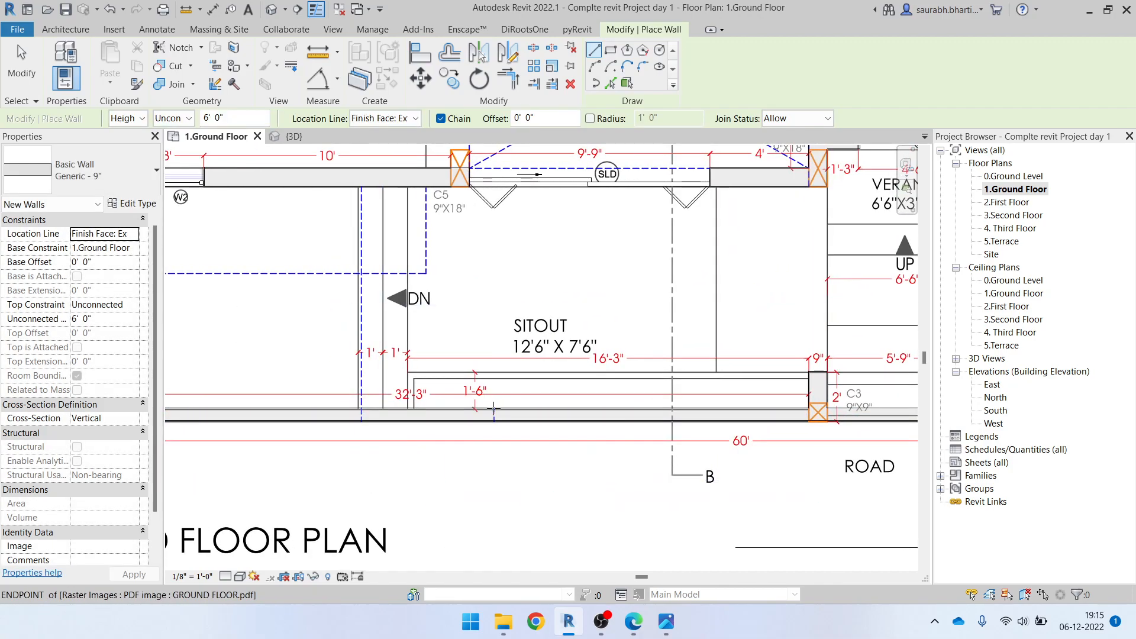
{"action": "scroll", "coordinate": [494, 411], "scroll_direction": "down", "scroll_amount": 3}
{"action": "scroll", "coordinate": [394, 440], "scroll_direction": "up", "scroll_amount": 2}
{"action": "middle_click_drag", "start_coordinate": [447, 442], "coordinate": [700, 439]}
{"action": "scroll", "coordinate": [361, 406], "scroll_direction": "up", "scroll_amount": 4}
{"action": "middle_click_drag", "start_coordinate": [335, 411], "coordinate": [351, 410]}
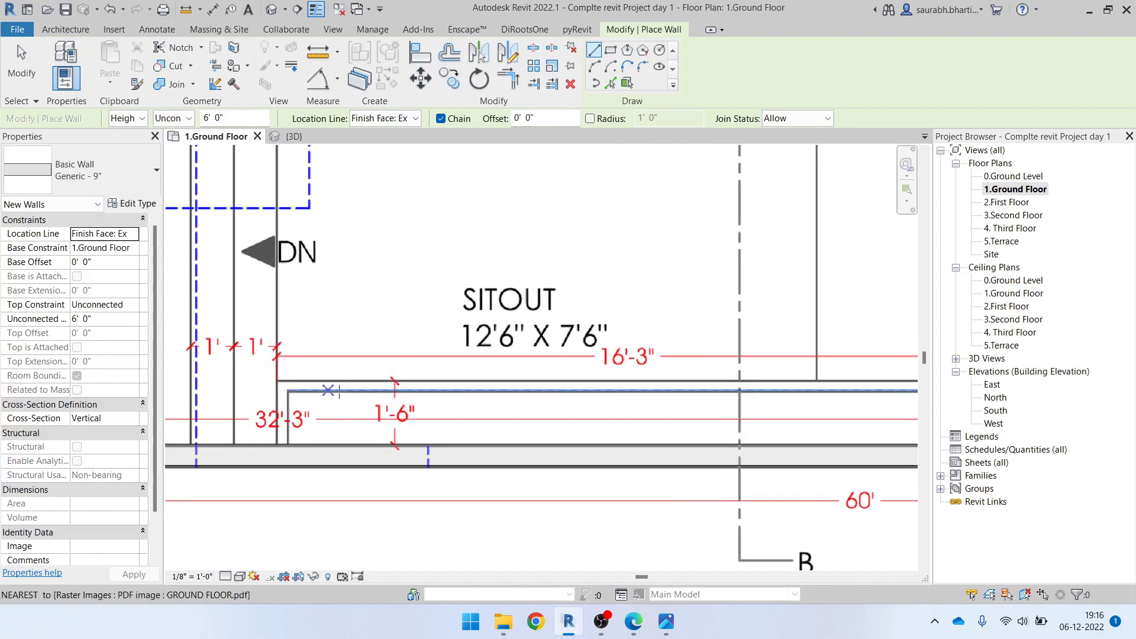
{"action": "key", "text": "Escape"}
{"action": "key", "text": "Escape"}
{"action": "key", "text": "w"}
{"action": "key", "text": "a"}
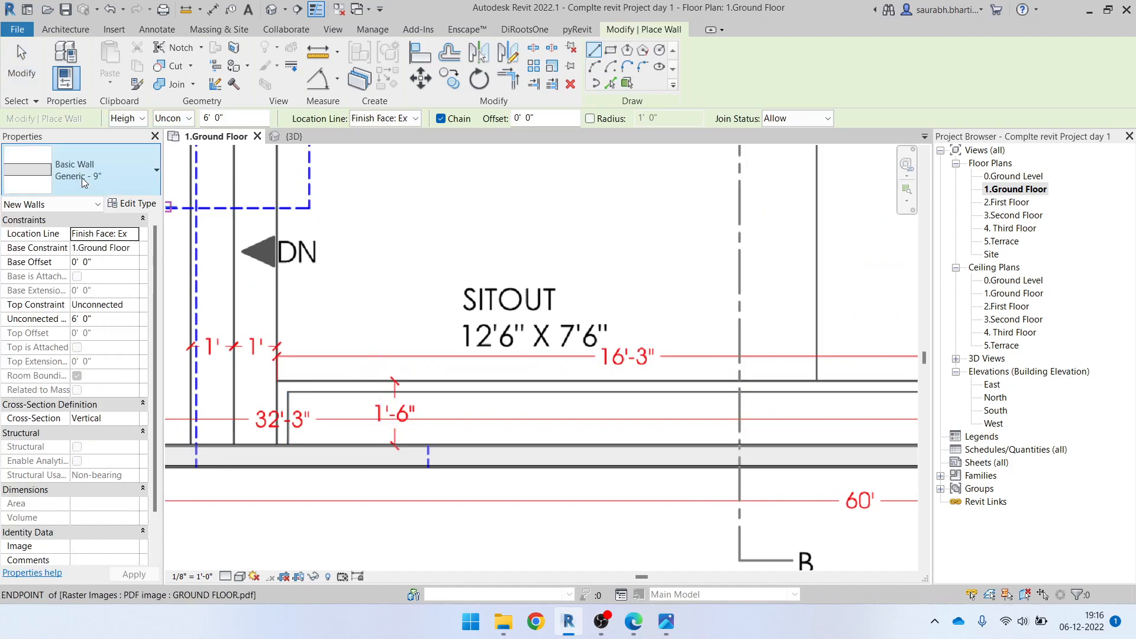
{"action": "left_click", "coordinate": [89, 172]}
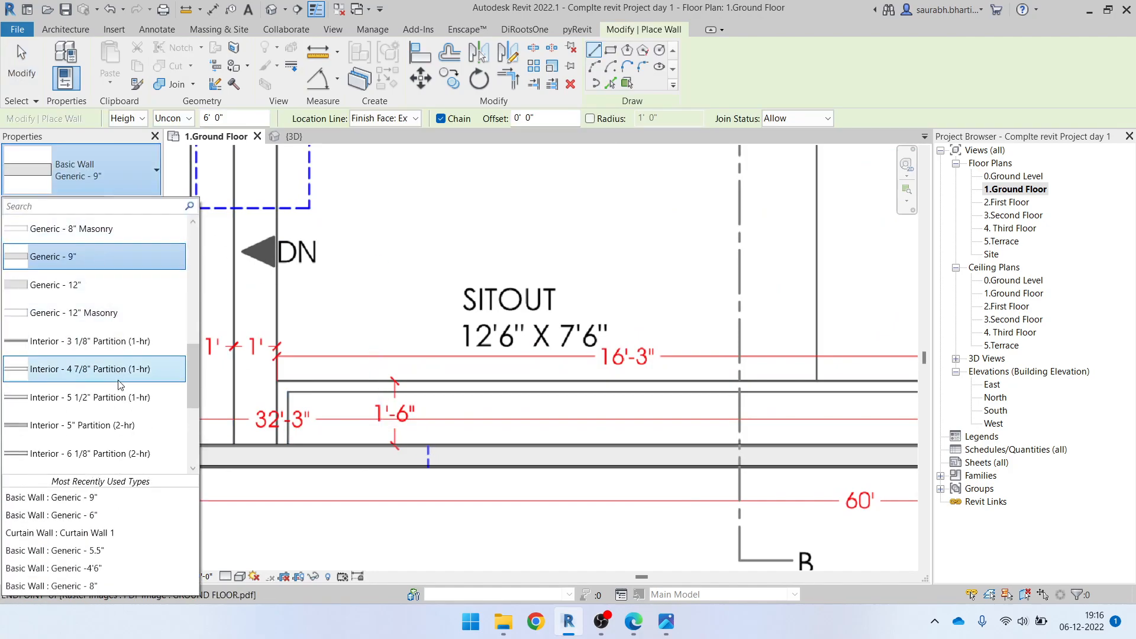
{"action": "scroll", "coordinate": [91, 313], "scroll_direction": "up", "scroll_amount": 3}
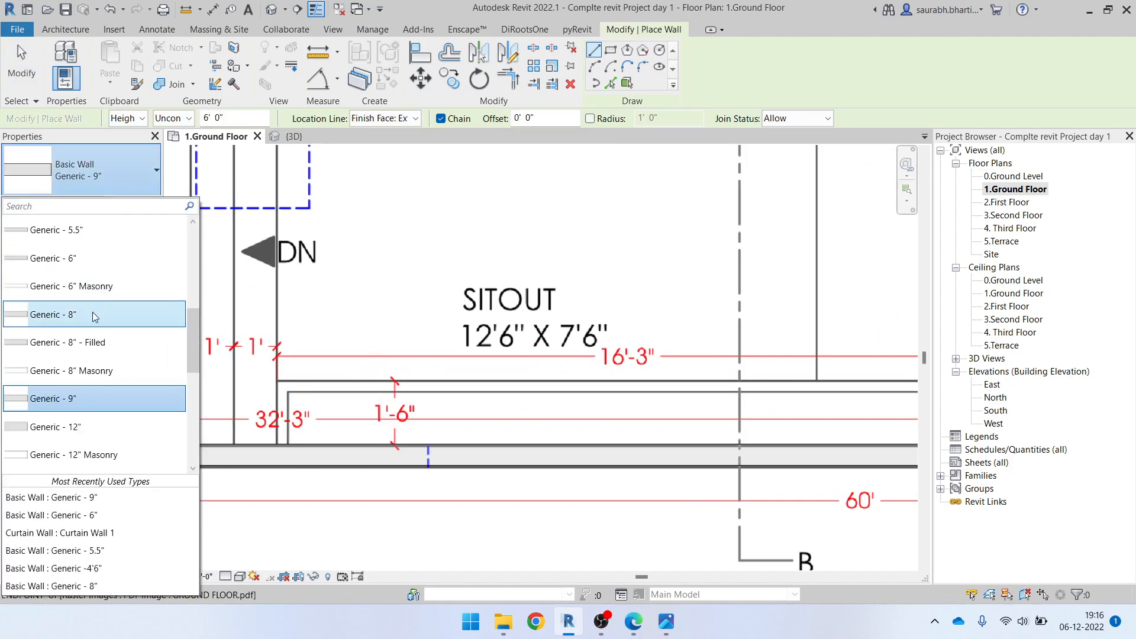
{"action": "left_click", "coordinate": [90, 255]}
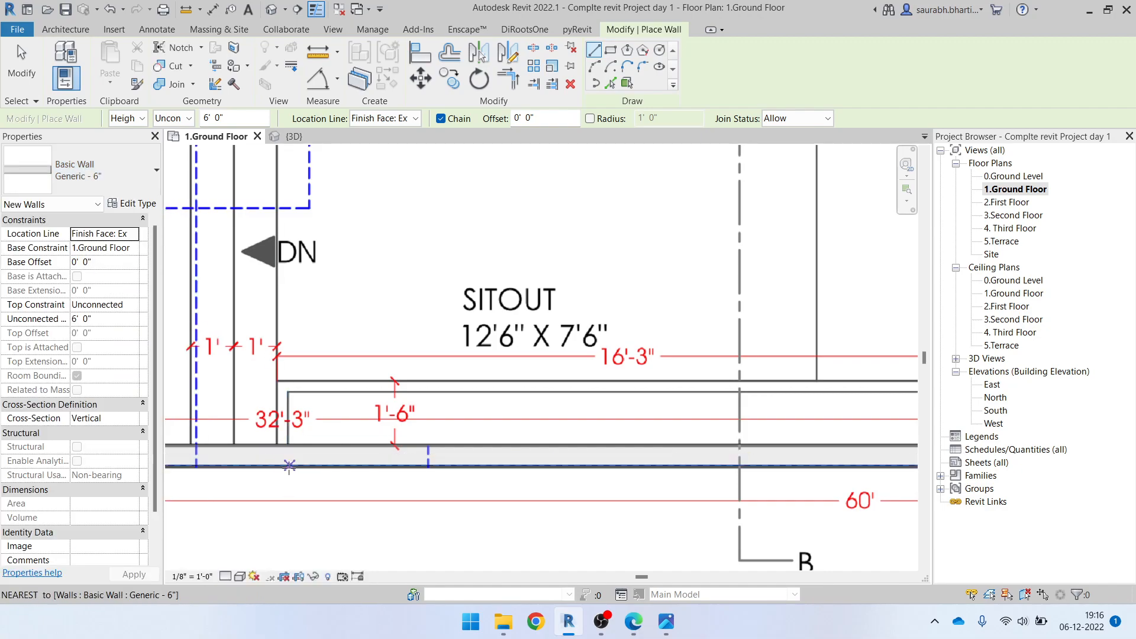
{"action": "scroll", "coordinate": [290, 467], "scroll_direction": "up", "scroll_amount": 3}
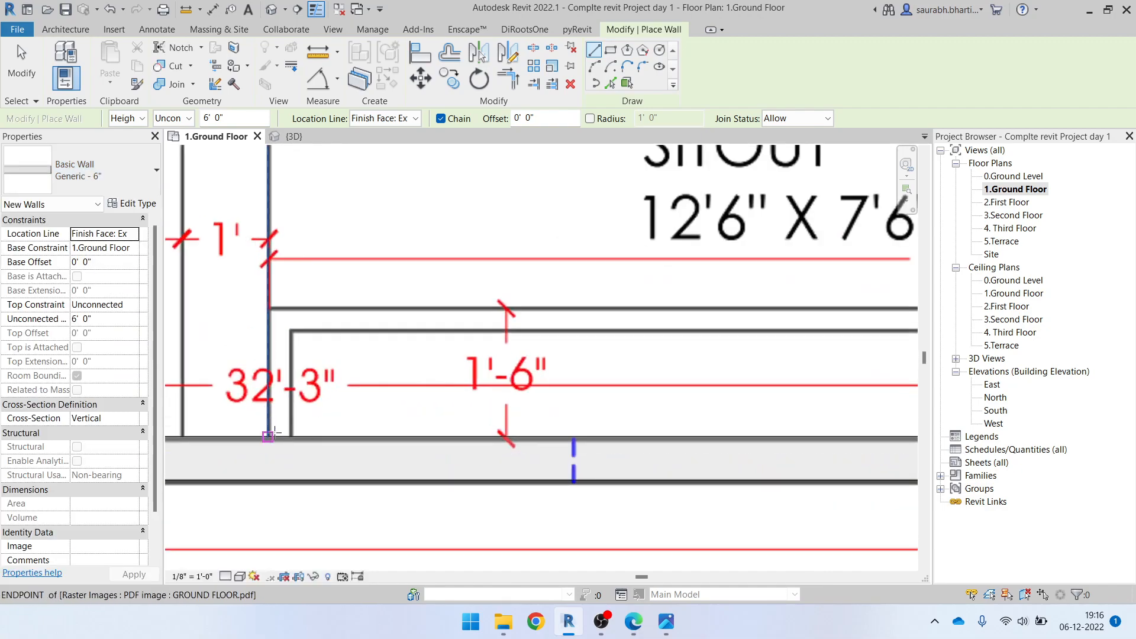
{"action": "left_click", "coordinate": [269, 436]}
{"action": "key", "text": "Escape"}
{"action": "key", "text": "Escape"}
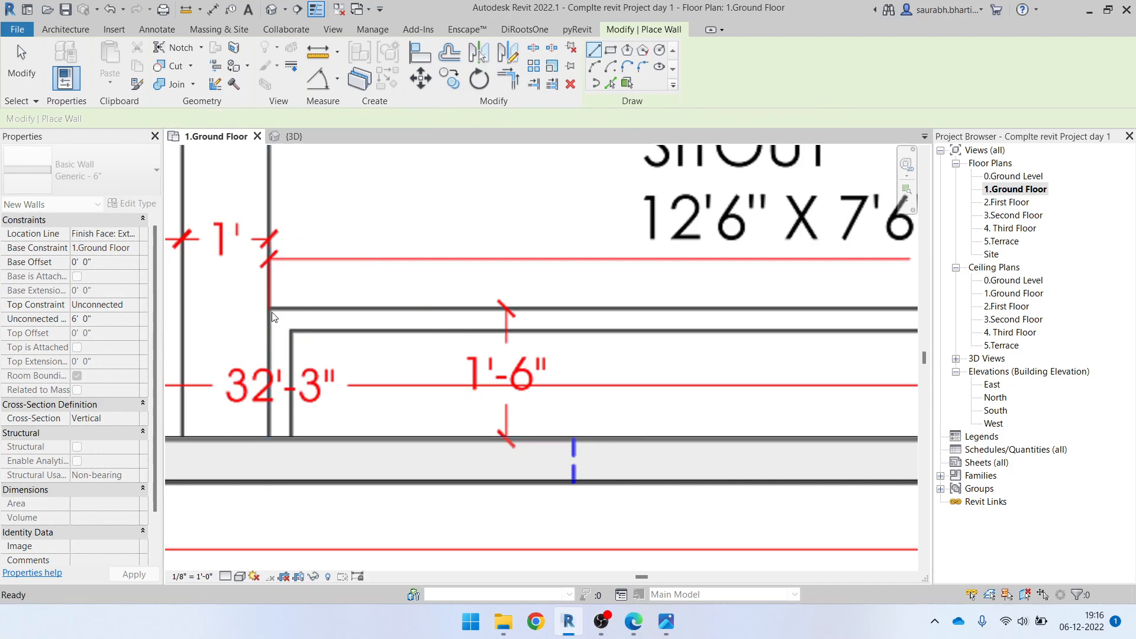
Measure the drawn thickness of the low wall around the sitout using a temporary line
{"action": "scroll", "coordinate": [272, 316], "scroll_direction": "up", "scroll_amount": 4}
{"action": "key", "text": "l"}
{"action": "key", "text": "i"}
{"action": "scroll", "coordinate": [266, 343], "scroll_direction": "up", "scroll_amount": 4}
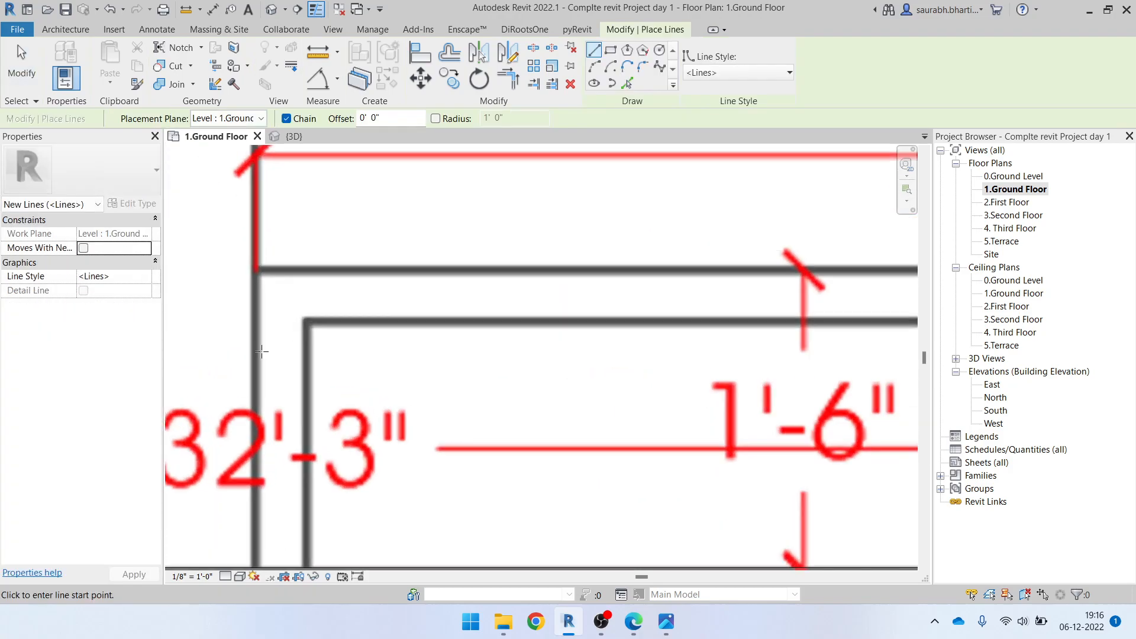
{"action": "left_click", "coordinate": [253, 358]}
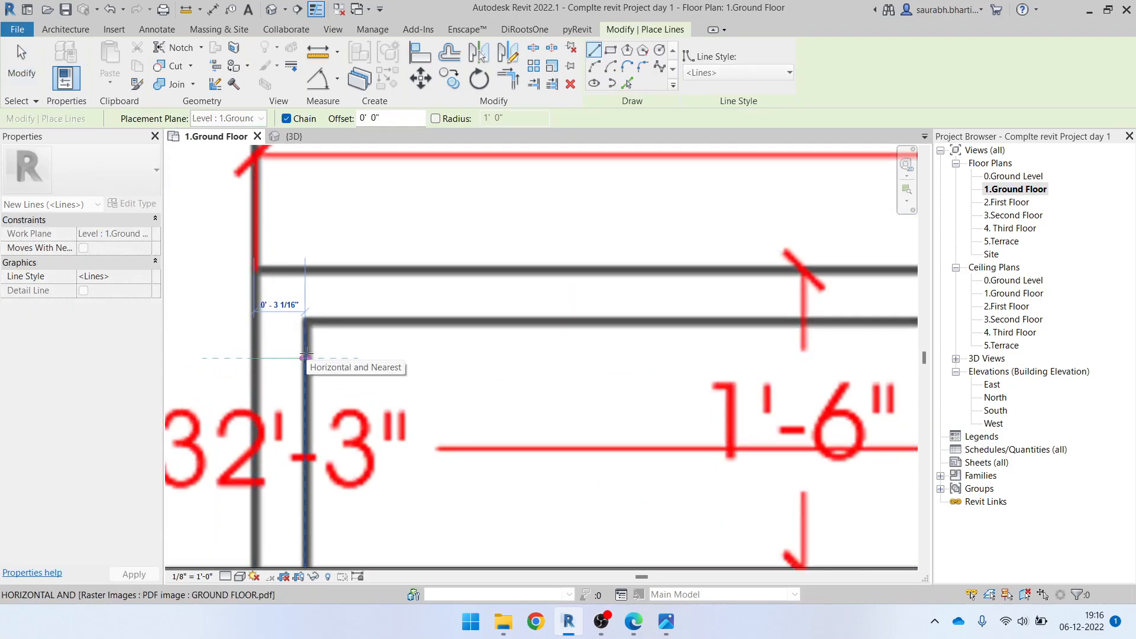
{"action": "scroll", "coordinate": [306, 355], "scroll_direction": "down", "scroll_amount": 8}
{"action": "key", "text": "Escape"}
{"action": "key", "text": "Escape"}
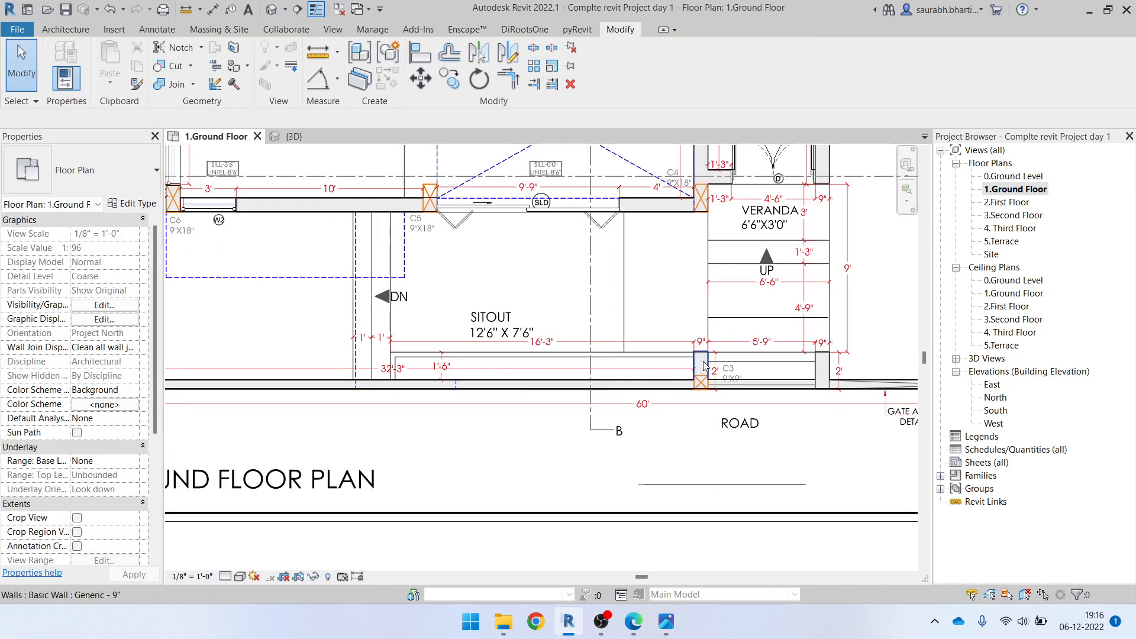
Switch to Edge to review the PDF drawings and to the photo viewer to check the exterior in Elevation Height.jpg
{"action": "scroll", "coordinate": [703, 366], "scroll_direction": "up", "scroll_amount": 1}
{"action": "scroll", "coordinate": [730, 370], "scroll_direction": "down", "scroll_amount": 3}
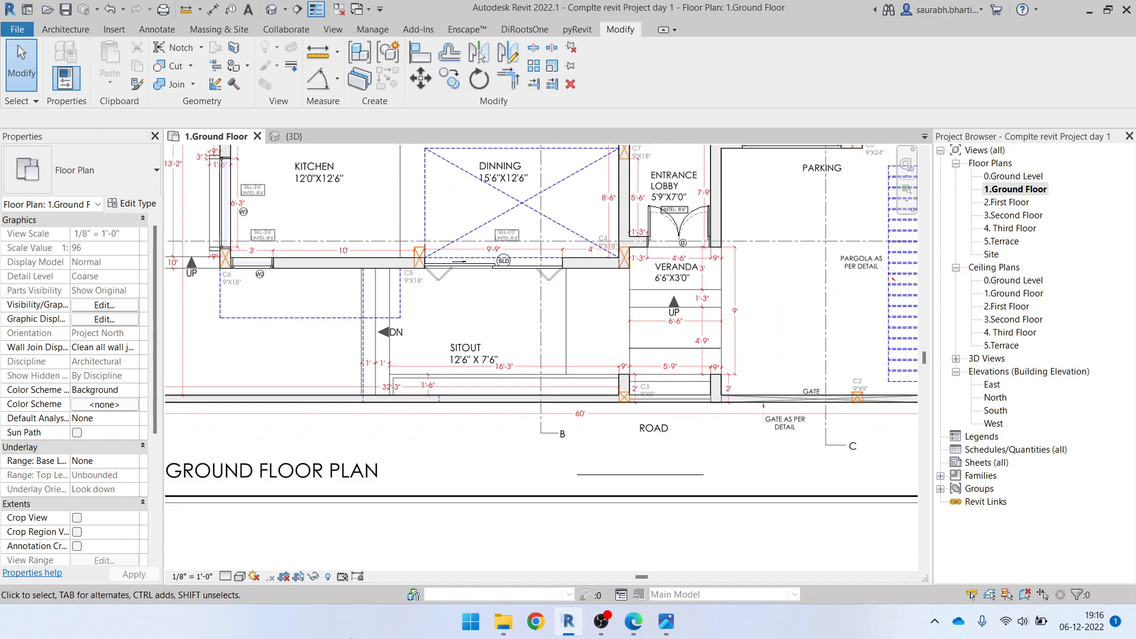
{"action": "scroll", "coordinate": [625, 319], "scroll_direction": "down", "scroll_amount": 2}
{"action": "middle_click_drag", "start_coordinate": [746, 287], "coordinate": [683, 423]}
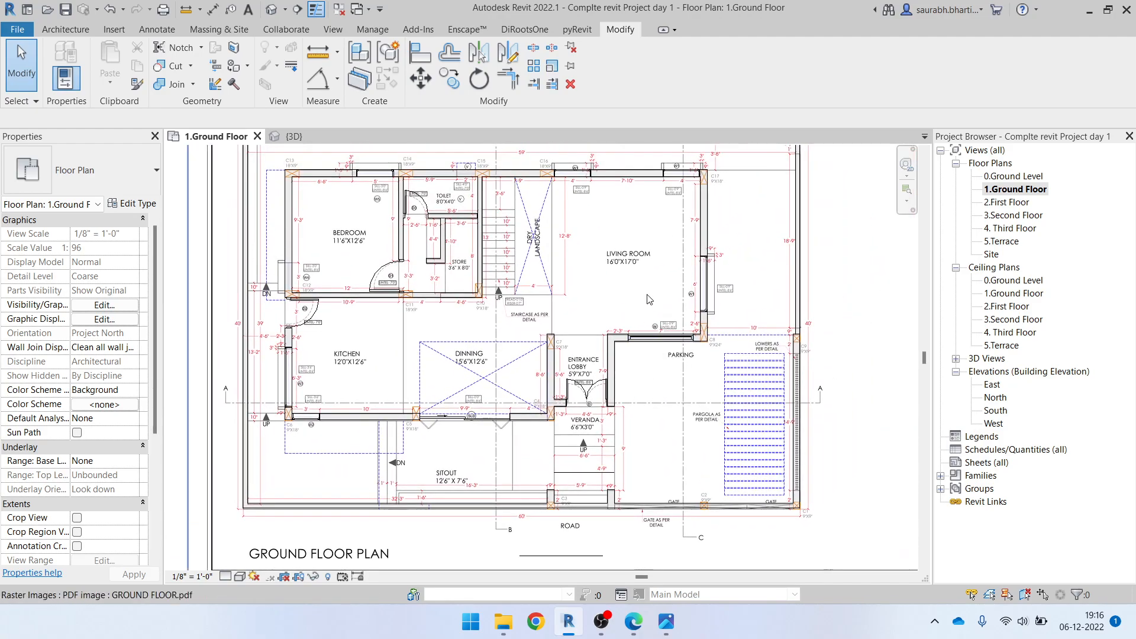
{"action": "left_click", "coordinate": [634, 621]}
{"action": "scroll", "coordinate": [631, 439], "scroll_direction": "down", "scroll_amount": 10}
{"action": "left_click", "coordinate": [229, 6]}
{"action": "left_click", "coordinate": [163, 2]}
{"action": "left_click", "coordinate": [1052, 11]}
{"action": "mouse_move", "coordinate": [669, 621]}
{"action": "left_click", "coordinate": [648, 554]}
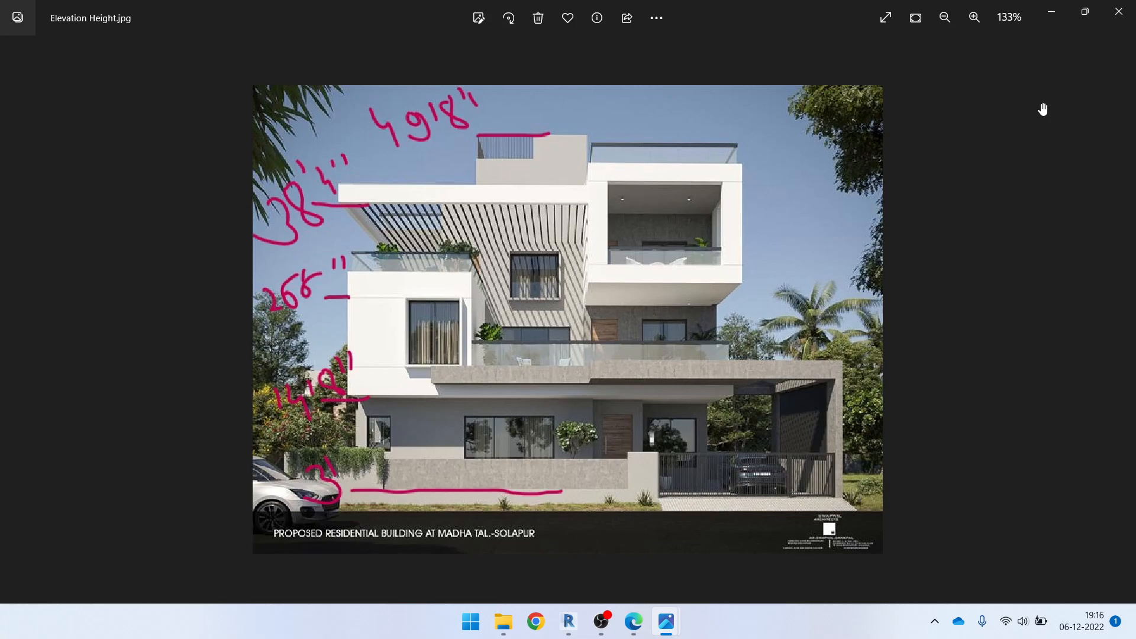
{"action": "left_click", "coordinate": [1052, 11]}
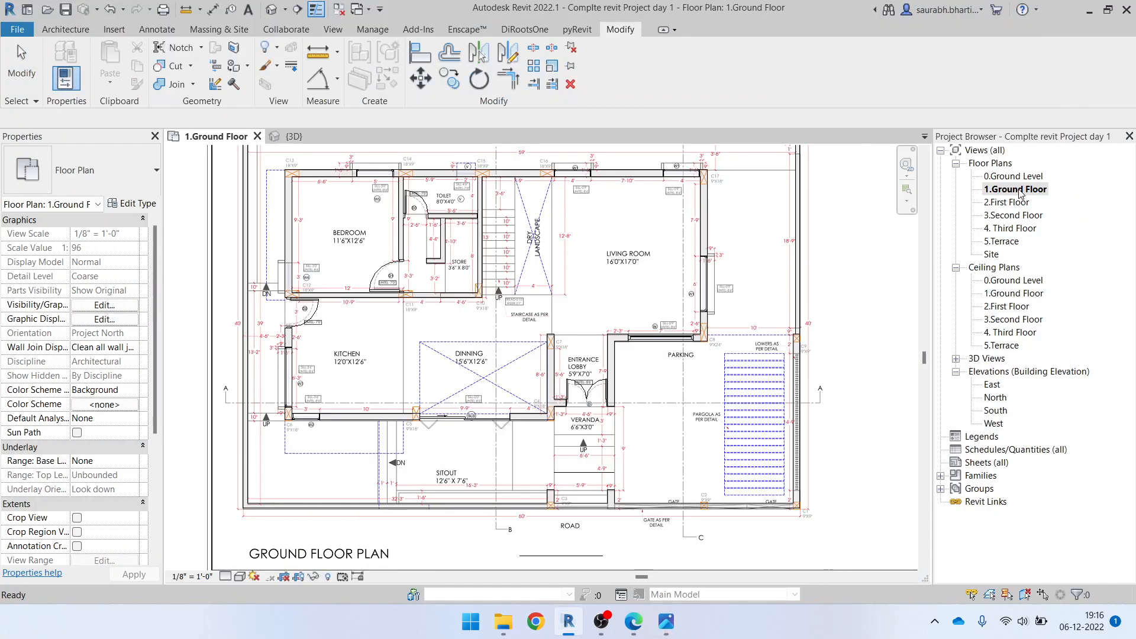
Create a rectangular Generic - 12" floor on the 1.Ground Floor level from the outer corner of column C13 to the outer corner of column C1
{"action": "scroll", "coordinate": [580, 379], "scroll_direction": "down", "scroll_amount": 5}
{"action": "scroll", "coordinate": [481, 309], "scroll_direction": "up", "scroll_amount": 2}
{"action": "scroll", "coordinate": [359, 216], "scroll_direction": "up", "scroll_amount": 1}
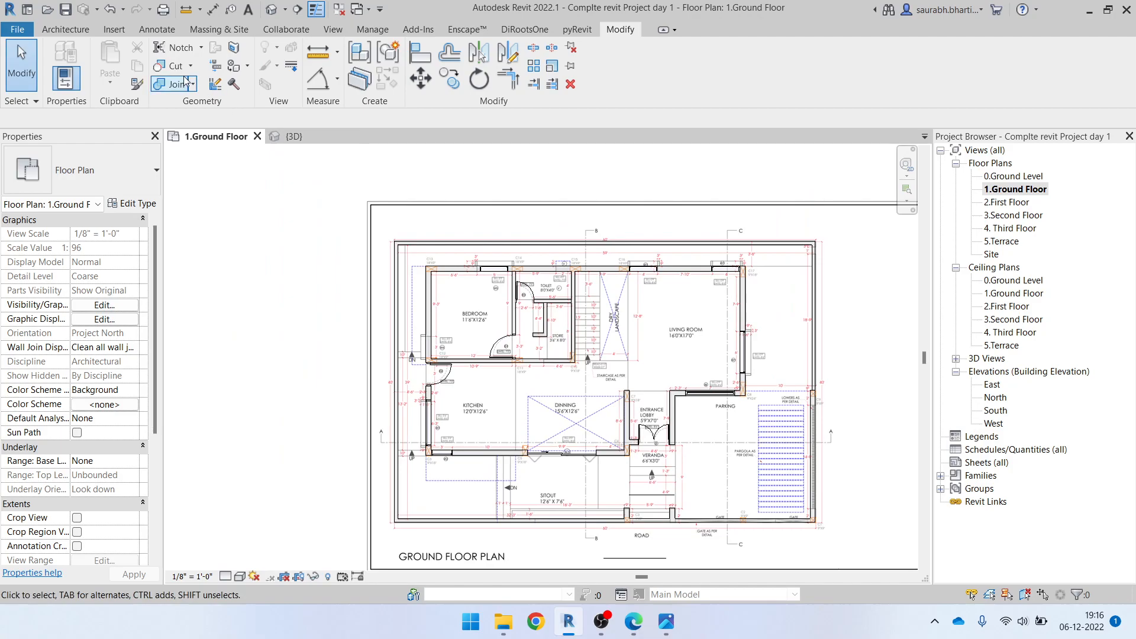
{"action": "left_click", "coordinate": [63, 33]}
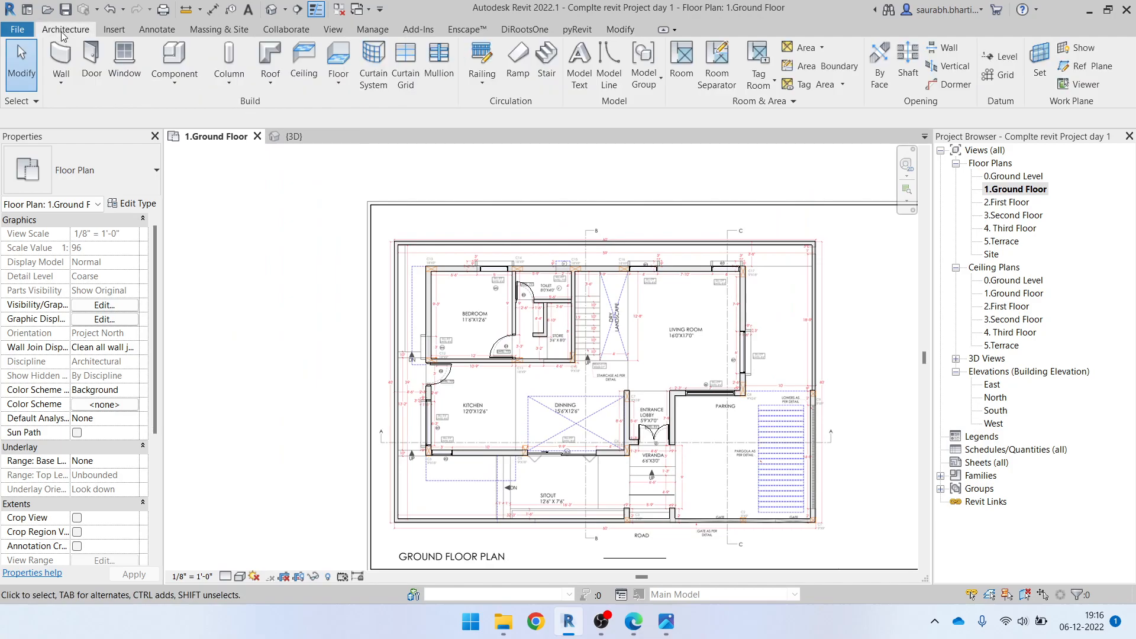
{"action": "left_click", "coordinate": [336, 62]}
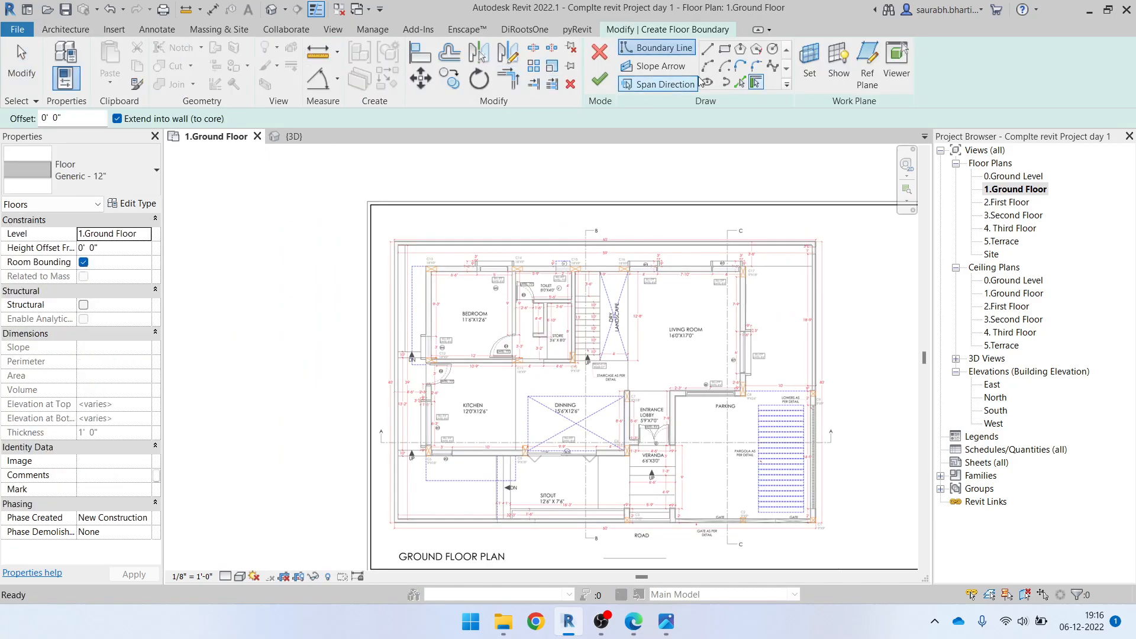
{"action": "left_click", "coordinate": [728, 52]}
{"action": "scroll", "coordinate": [412, 296], "scroll_direction": "up", "scroll_amount": 8}
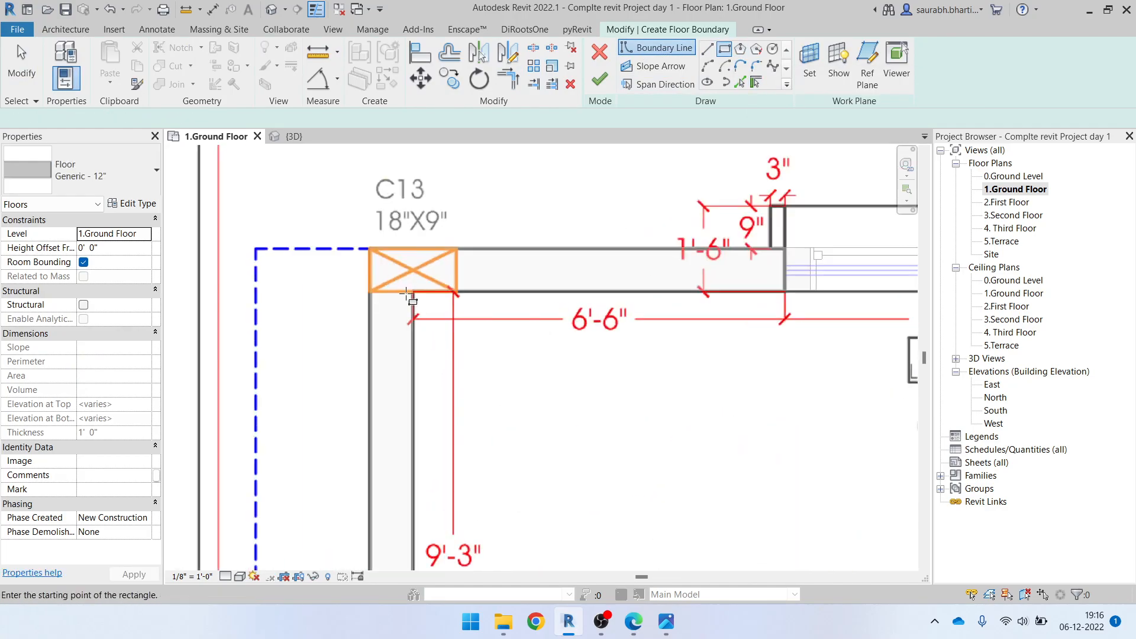
{"action": "left_click", "coordinate": [370, 248]}
{"action": "scroll", "coordinate": [511, 333], "scroll_direction": "down", "scroll_amount": 5}
{"action": "middle_click_drag", "start_coordinate": [785, 538], "coordinate": [498, 180]}
{"action": "middle_click_drag", "start_coordinate": [803, 512], "coordinate": [640, 438]}
{"action": "scroll", "coordinate": [654, 441], "scroll_direction": "down", "scroll_amount": 1}
{"action": "scroll", "coordinate": [724, 451], "scroll_direction": "down", "scroll_amount": 5}
{"action": "scroll", "coordinate": [883, 485], "scroll_direction": "up", "scroll_amount": 8}
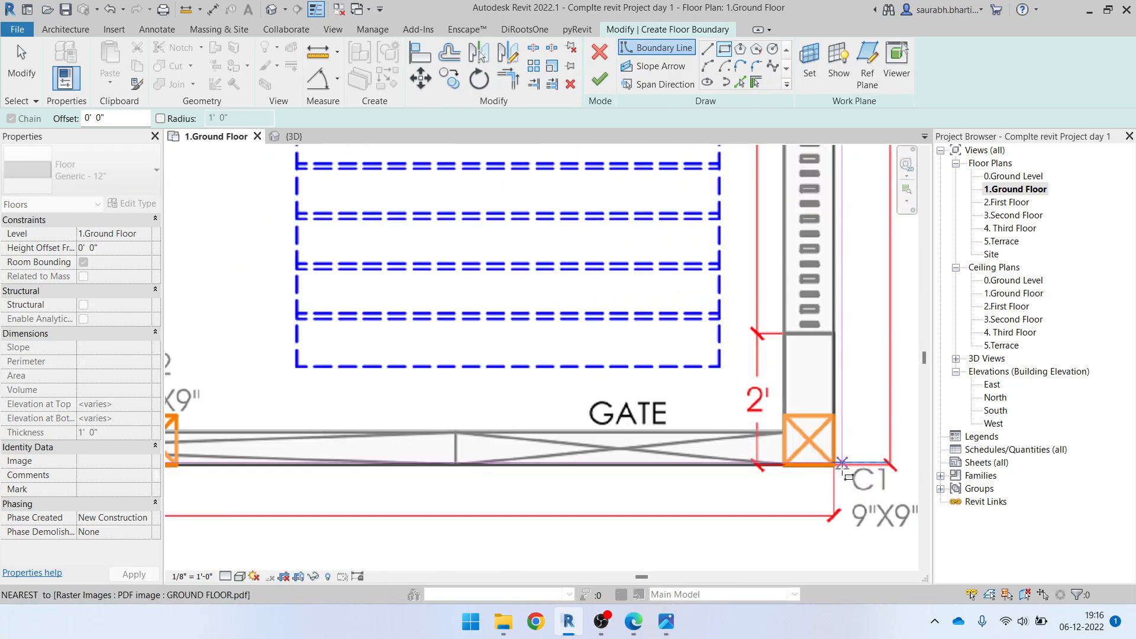
{"action": "left_click", "coordinate": [832, 463]}
{"action": "scroll", "coordinate": [831, 462], "scroll_direction": "down", "scroll_amount": 4}
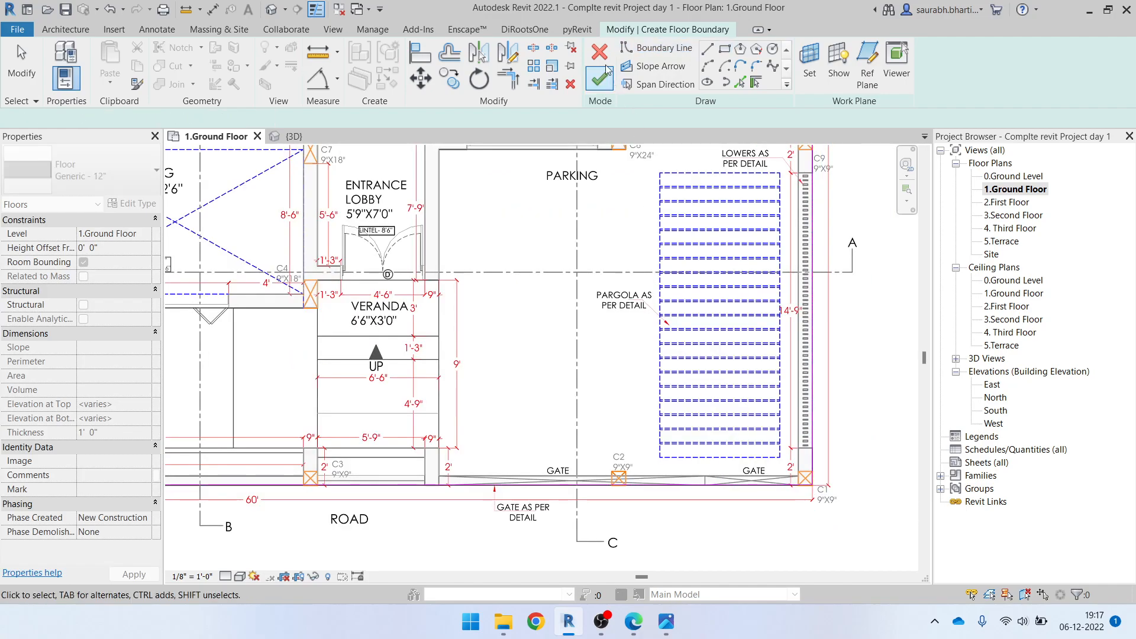
{"action": "left_click", "coordinate": [599, 78]}
{"action": "scroll", "coordinate": [593, 367], "scroll_direction": "down", "scroll_amount": 6}
{"action": "key", "text": "Escape"}
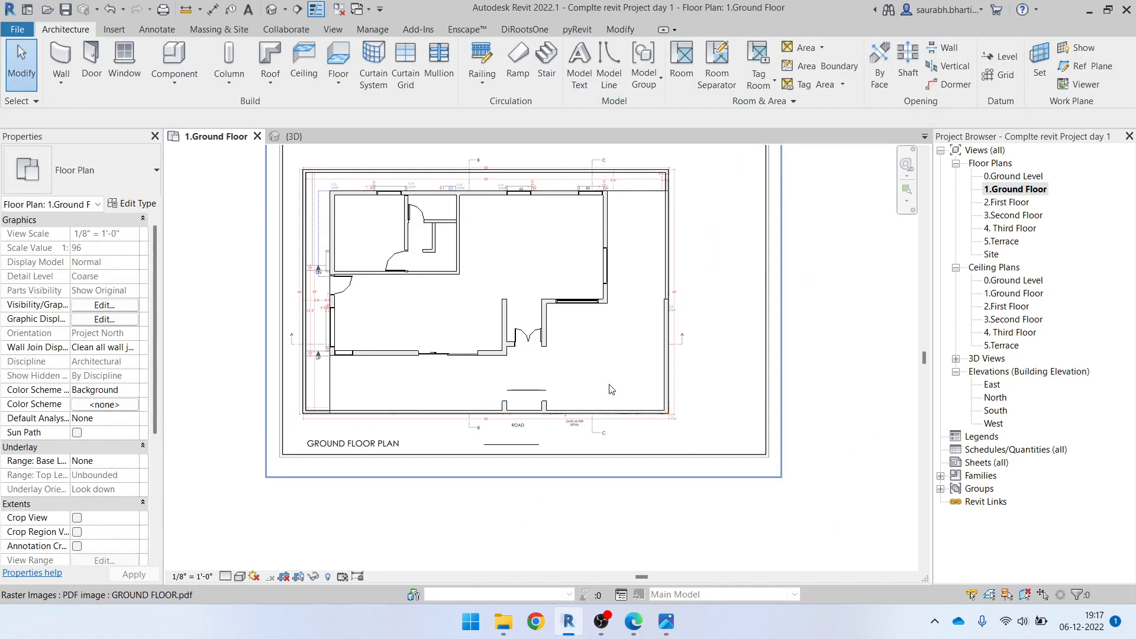
Select the Generic - 12" floor in the plan and examine its extent against the compound wall outline
{"action": "scroll", "coordinate": [287, 307], "scroll_direction": "up", "scroll_amount": 2}
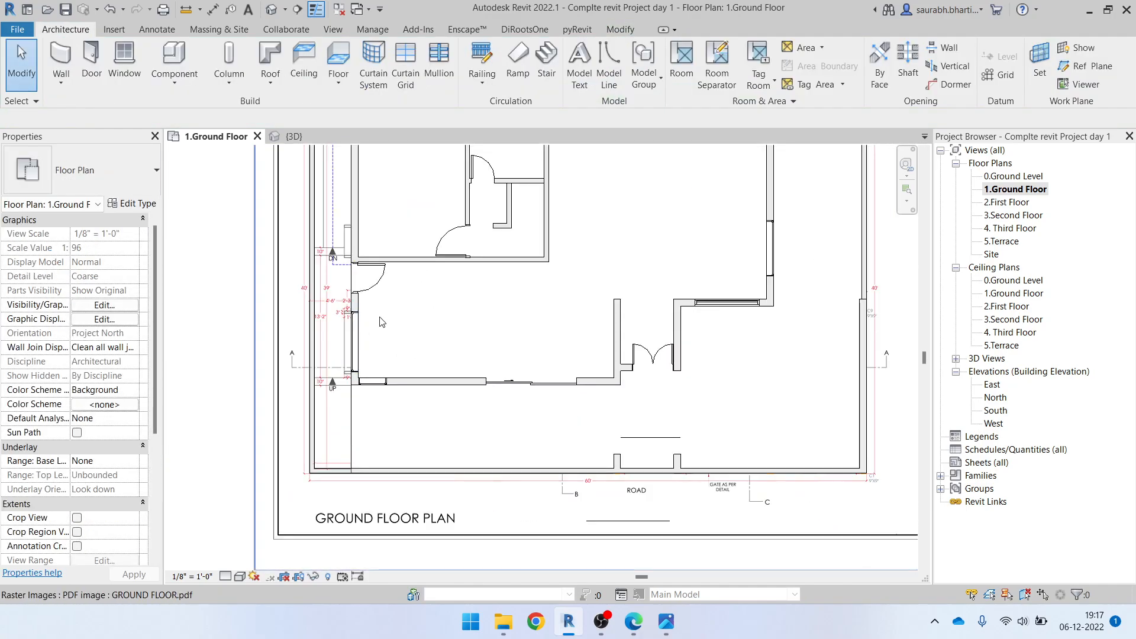
{"action": "left_click", "coordinate": [356, 426]}
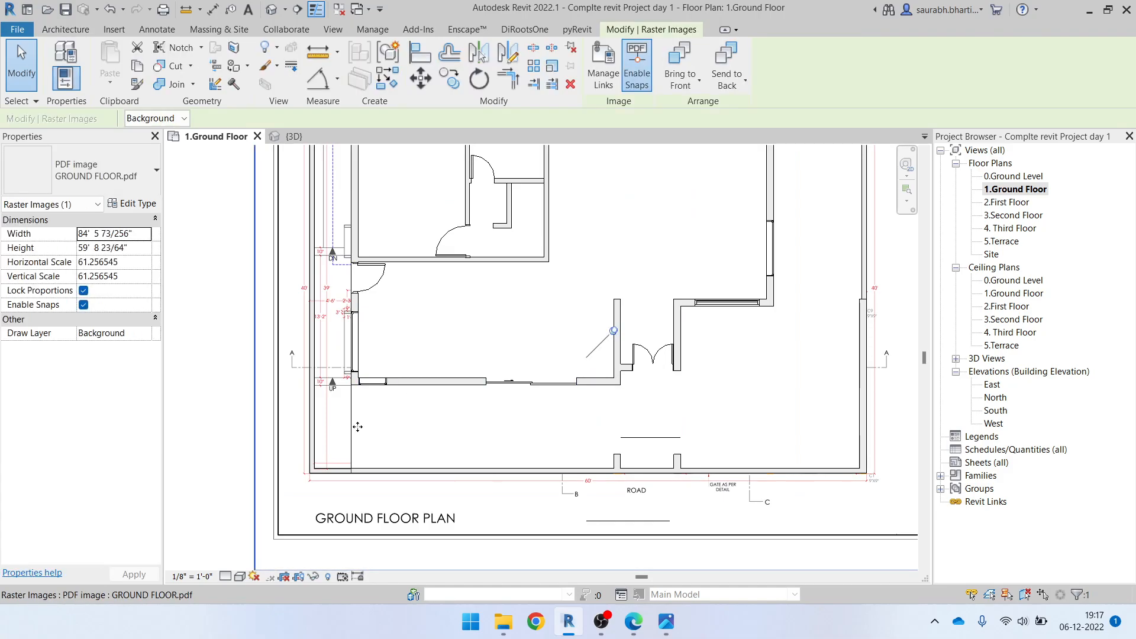
{"action": "key", "text": "Escape"}
{"action": "left_click", "coordinate": [352, 425]}
{"action": "key", "text": "Escape"}
{"action": "scroll", "coordinate": [382, 423], "scroll_direction": "down", "scroll_amount": 2}
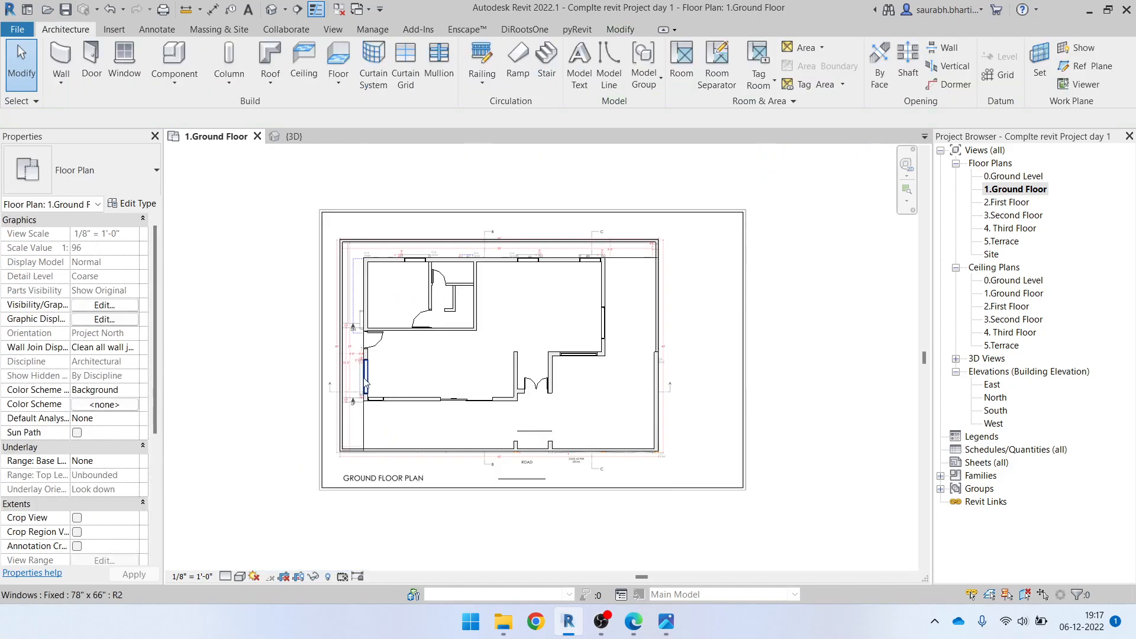
{"action": "scroll", "coordinate": [379, 358], "scroll_direction": "up", "scroll_amount": 1}
{"action": "left_click", "coordinate": [386, 280]}
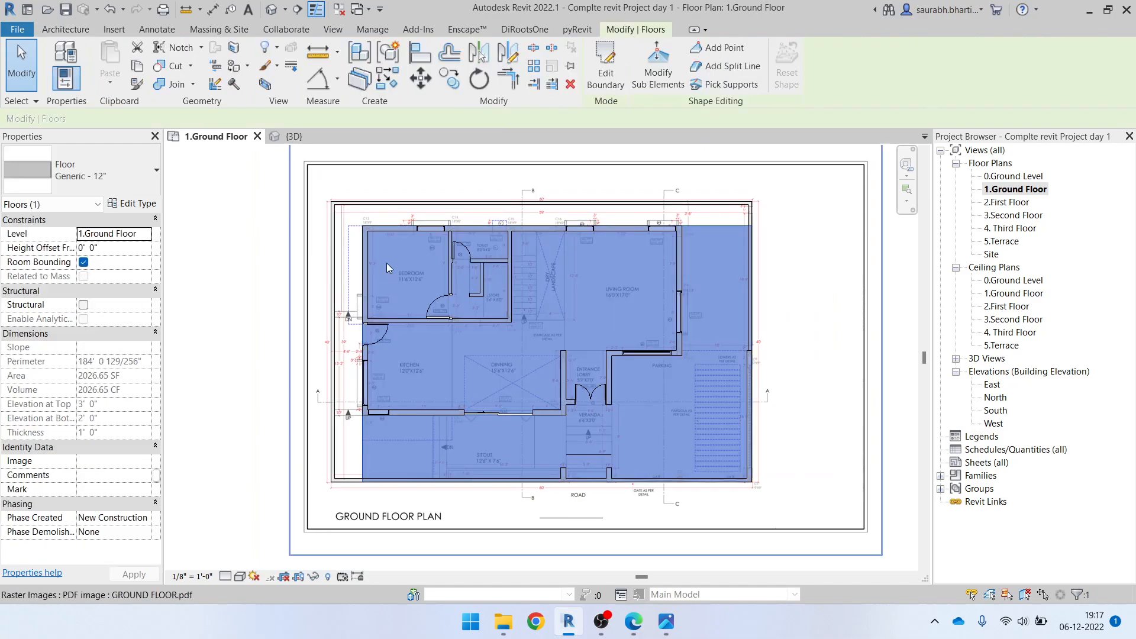
{"action": "scroll", "coordinate": [503, 244], "scroll_direction": "up", "scroll_amount": 3}
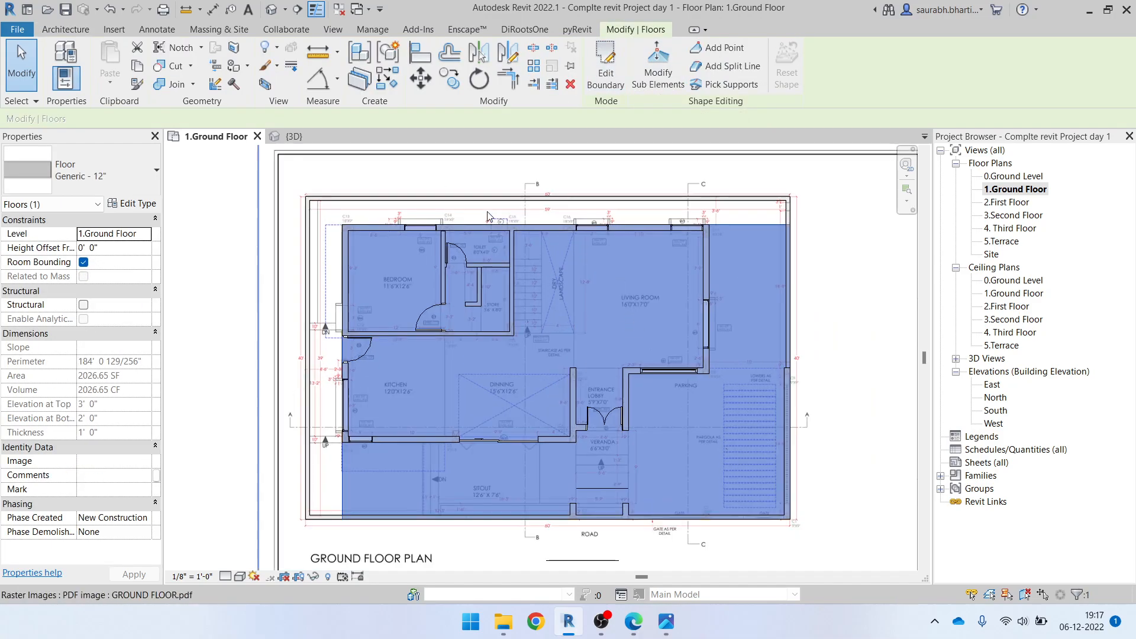
{"action": "scroll", "coordinate": [488, 255], "scroll_direction": "down", "scroll_amount": 2}
{"action": "scroll", "coordinate": [488, 258], "scroll_direction": "down", "scroll_amount": 1}
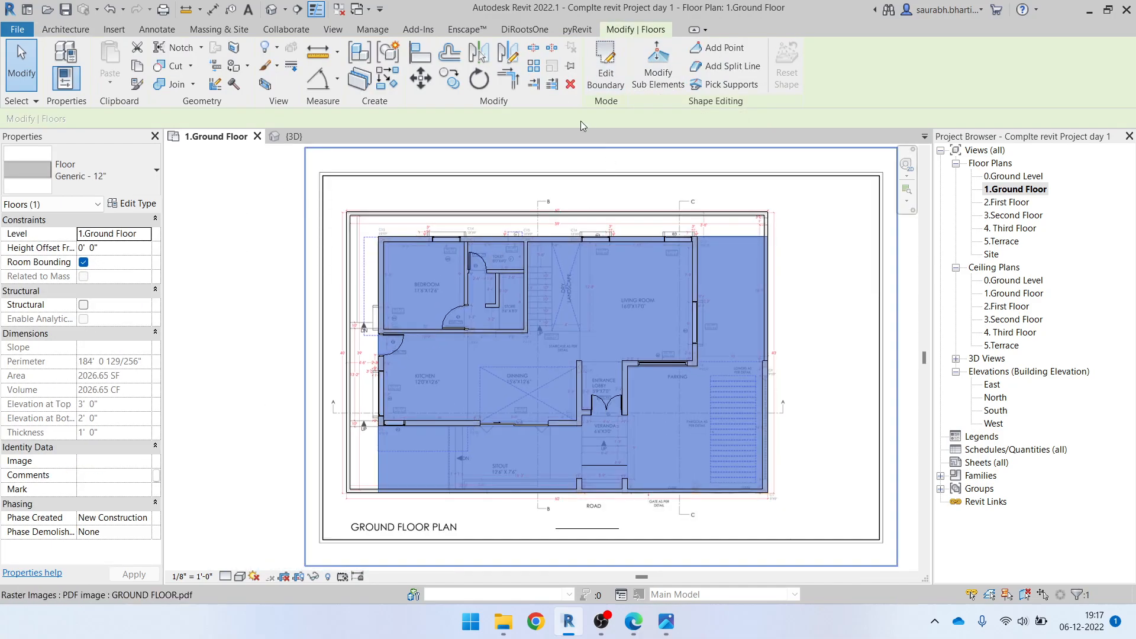
{"action": "key", "text": "Escape"}
Edit the floor's boundary and move its edge on the bedroom and kitchen side out to the compound wall's outer face
{"action": "left_click", "coordinate": [380, 475]}
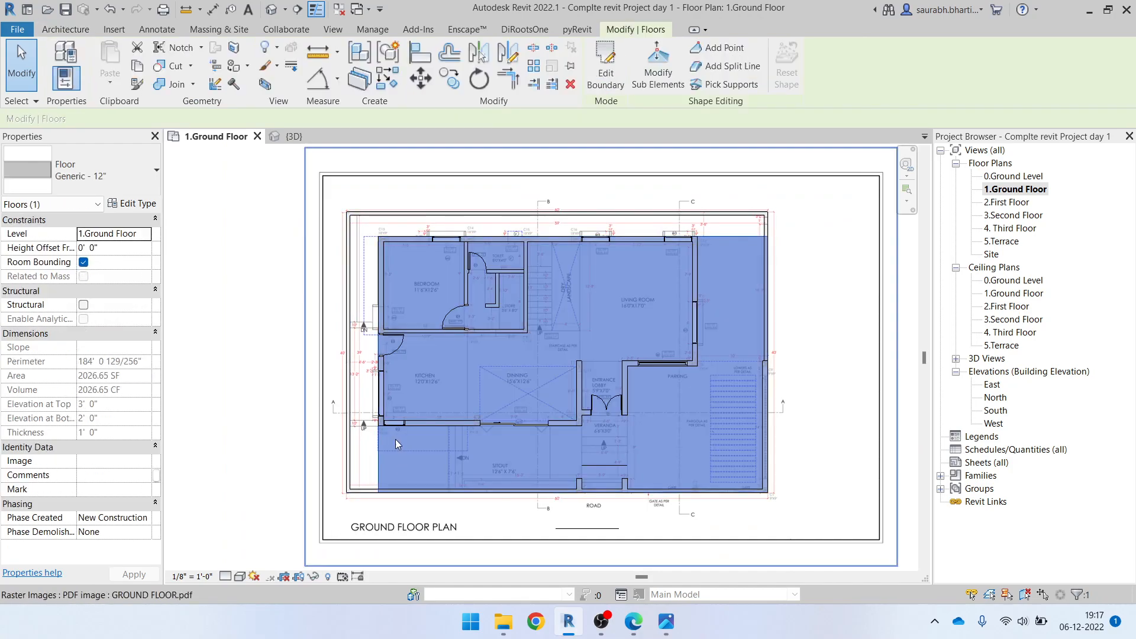
{"action": "left_click", "coordinate": [603, 72]}
{"action": "scroll", "coordinate": [383, 343], "scroll_direction": "up", "scroll_amount": 3}
{"action": "mouse_move", "coordinate": [374, 355]}
{"action": "left_mouse_down"}
{"action": "mouse_move", "coordinate": [337, 347]}
{"action": "mouse_move", "coordinate": [335, 329]}
{"action": "left_mouse_up"}
{"action": "scroll", "coordinate": [385, 196], "scroll_direction": "up", "scroll_amount": 2}
{"action": "left_click_drag", "start_coordinate": [279, 277], "coordinate": [256, 268]}
{"action": "scroll", "coordinate": [265, 274], "scroll_direction": "down", "scroll_amount": 5}
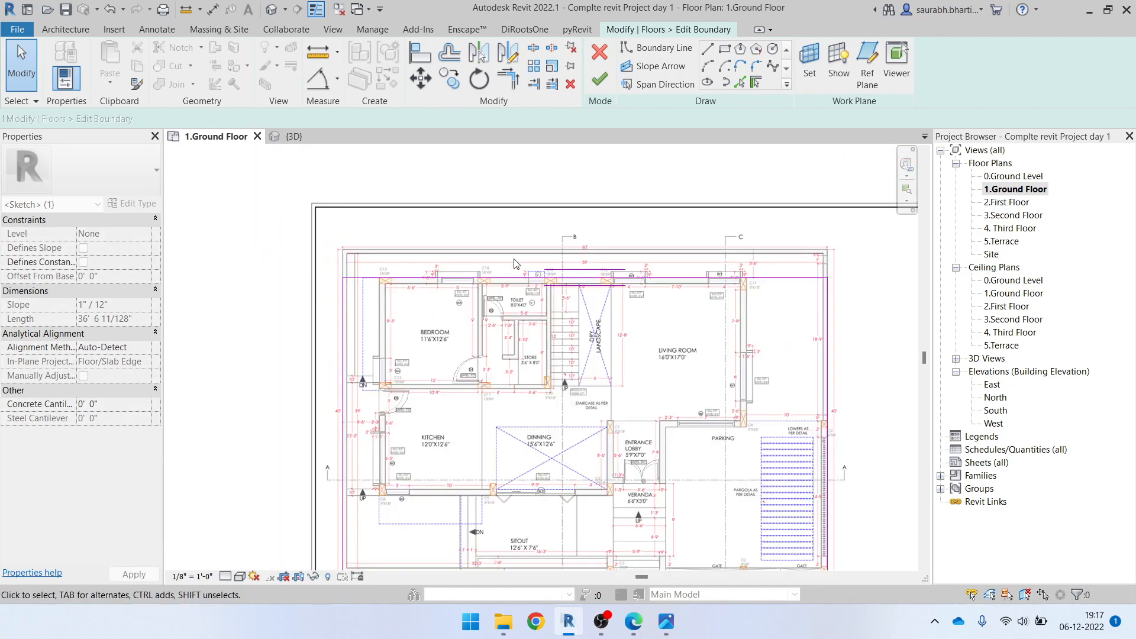
Move the floor's rear boundary edge to the outer face of the compound wall behind the toilet and finish the sketch
{"action": "left_click", "coordinate": [513, 249]}
{"action": "scroll", "coordinate": [513, 249], "scroll_direction": "up", "scroll_amount": 5}
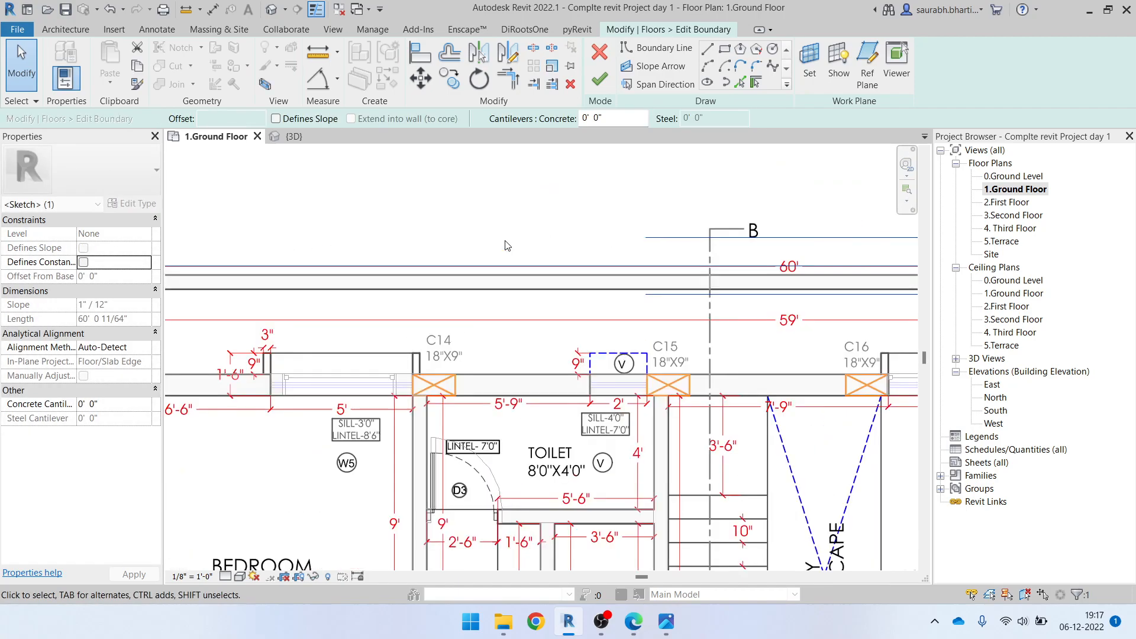
{"action": "left_click_drag", "start_coordinate": [508, 348], "coordinate": [505, 299]}
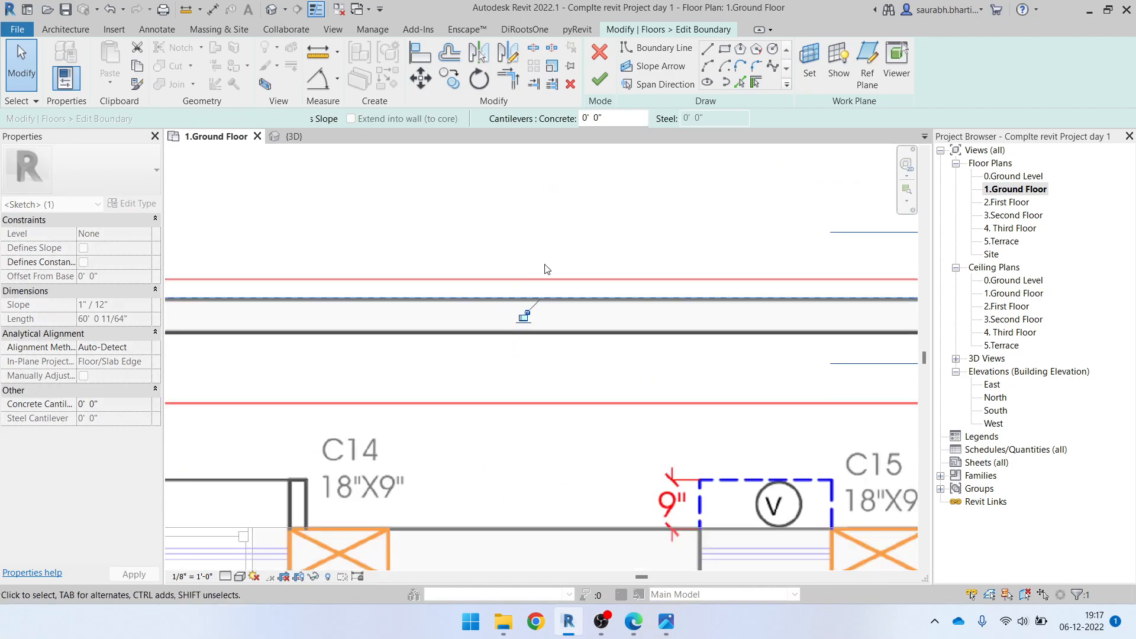
{"action": "left_click", "coordinate": [523, 228]}
{"action": "scroll", "coordinate": [523, 221], "scroll_direction": "down", "scroll_amount": 5}
{"action": "left_click", "coordinate": [599, 79]}
{"action": "scroll", "coordinate": [387, 263], "scroll_direction": "down", "scroll_amount": 4}
{"action": "left_click", "coordinate": [502, 359]}
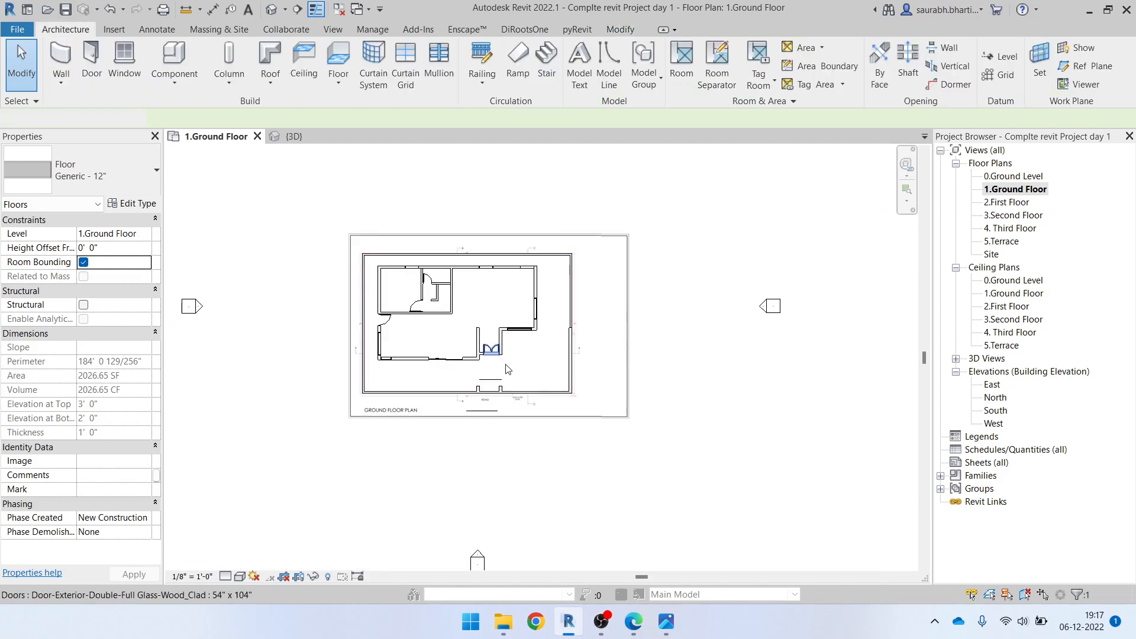
Review the ground floor plan and open the default 3D view to inspect the walls and floor slab
{"action": "scroll", "coordinate": [468, 320], "scroll_direction": "up", "scroll_amount": 3}
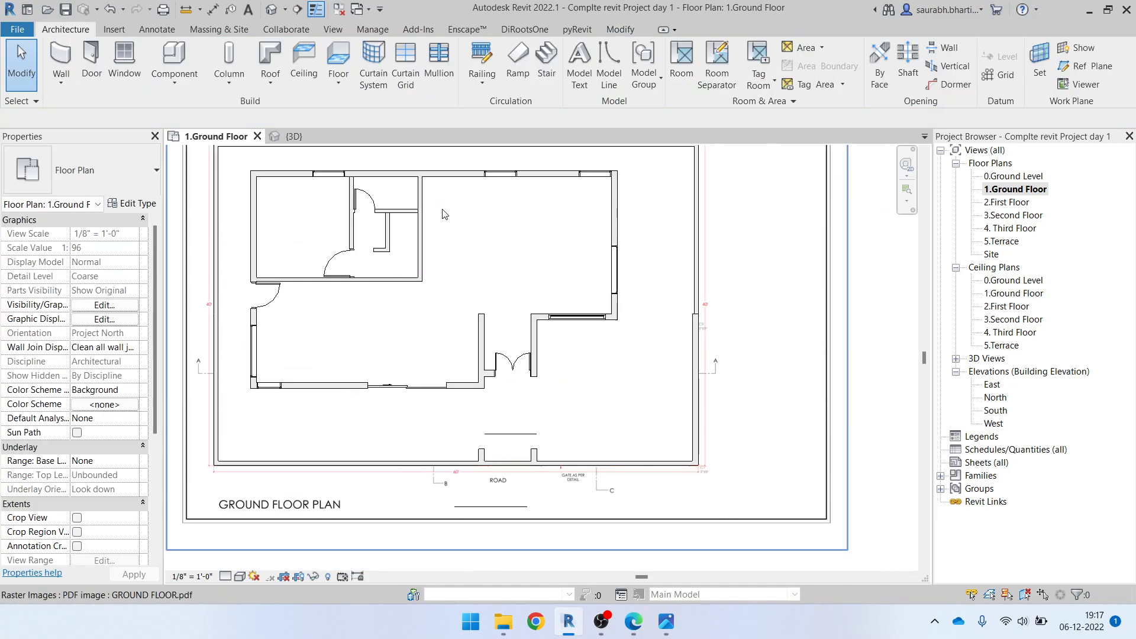
{"action": "scroll", "coordinate": [536, 414], "scroll_direction": "up", "scroll_amount": 2}
{"action": "middle_click_drag", "start_coordinate": [533, 411], "coordinate": [588, 483]}
{"action": "scroll", "coordinate": [324, 277], "scroll_direction": "down", "scroll_amount": 3}
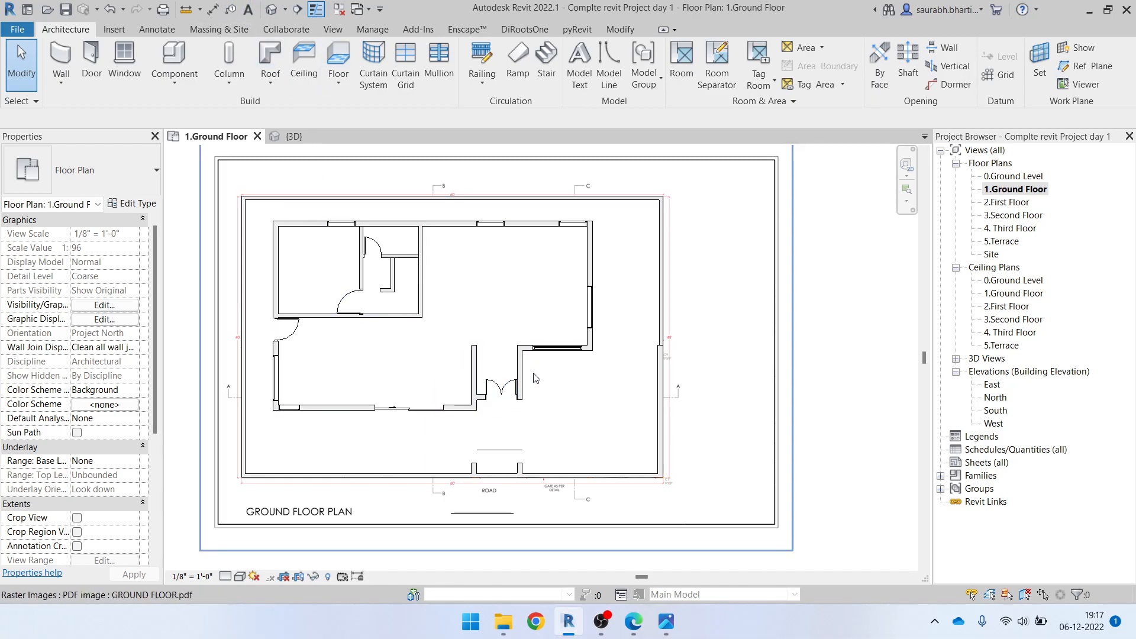
{"action": "left_click", "coordinate": [271, 10]}
{"action": "middle_click_drag", "start_coordinate": [681, 379], "coordinate": [680, 450], "text": "shift"}
{"action": "scroll", "coordinate": [745, 524], "scroll_direction": "up", "scroll_amount": 3}
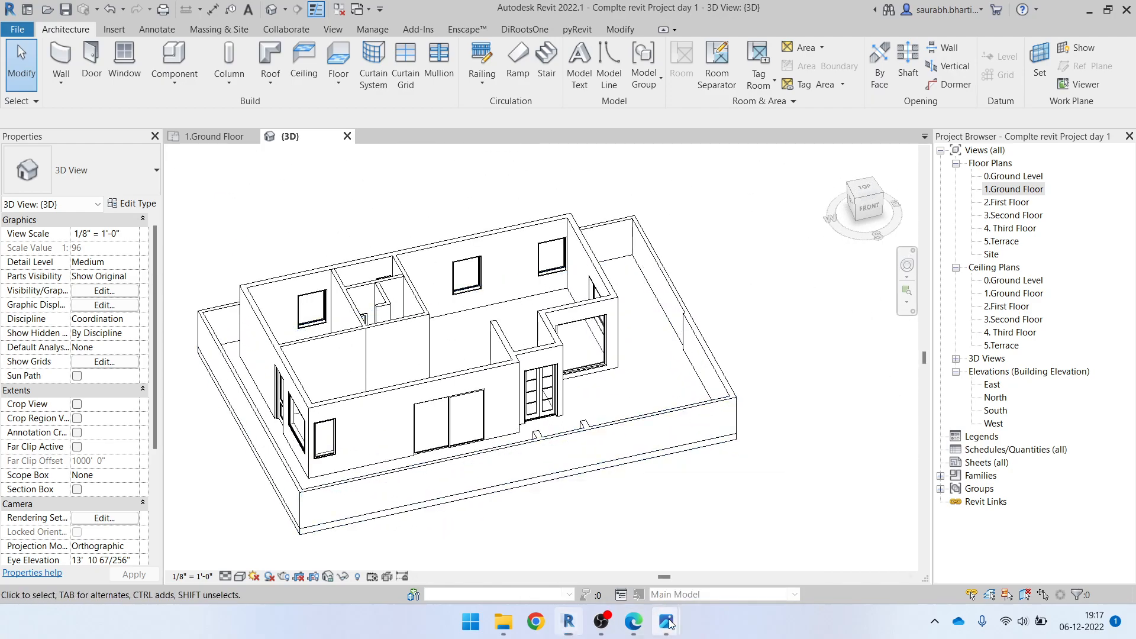
Switch to the photo viewer to examine the ground floor exterior in Elevation Height.jpg, and return to Revit
{"action": "mouse_move", "coordinate": [670, 624]}
{"action": "left_click", "coordinate": [627, 563]}
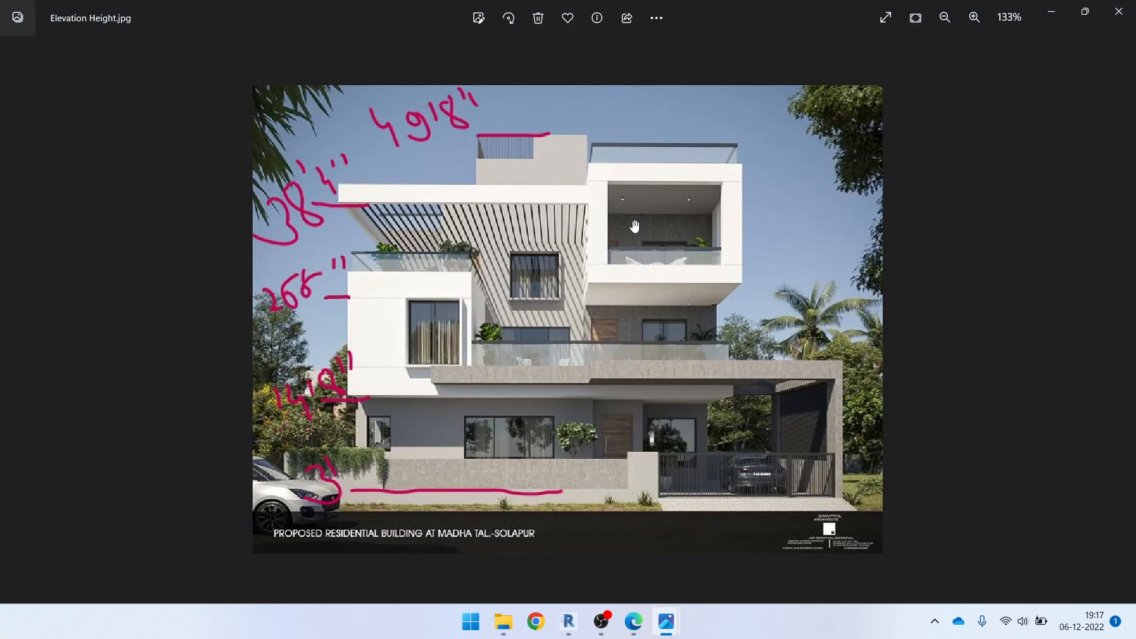
{"action": "scroll", "coordinate": [563, 368], "scroll_direction": "up", "scroll_amount": 4}
{"action": "scroll", "coordinate": [654, 480], "scroll_direction": "down", "scroll_amount": 5}
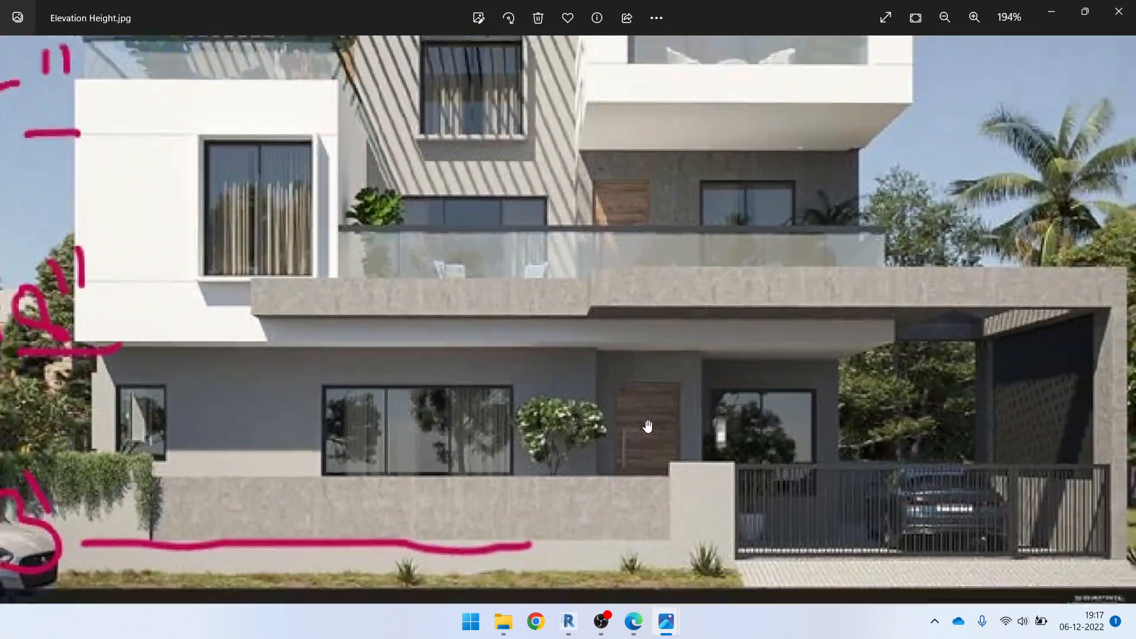
{"action": "scroll", "coordinate": [648, 361], "scroll_direction": "up", "scroll_amount": 2}
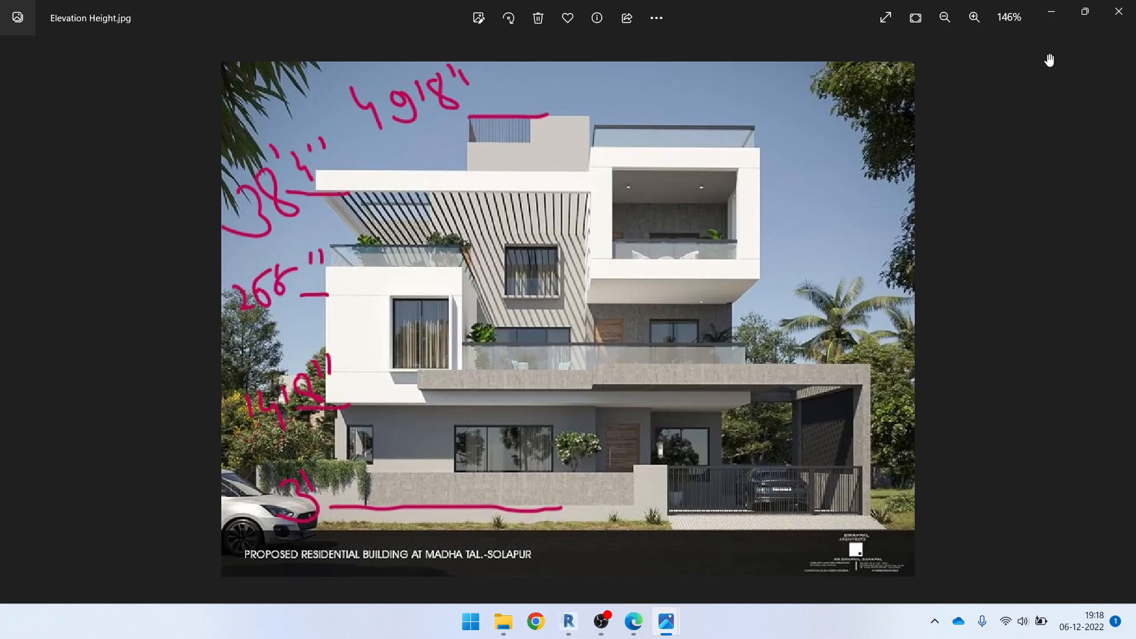
{"action": "left_click", "coordinate": [1057, 13]}
{"action": "scroll", "coordinate": [526, 390], "scroll_direction": "up", "scroll_amount": 3}
{"action": "middle_click_drag", "start_coordinate": [555, 386], "coordinate": [621, 390], "text": "shift"}
{"action": "scroll", "coordinate": [591, 384], "scroll_direction": "down", "scroll_amount": 5}
{"action": "mouse_move", "coordinate": [598, 627]}
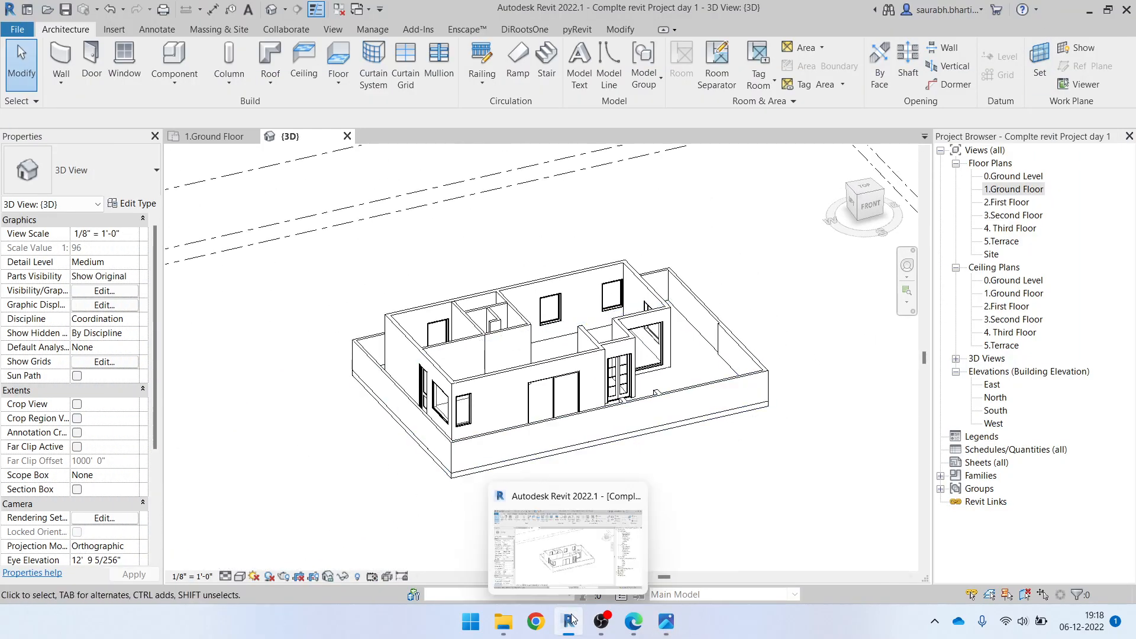
{"action": "left_click", "coordinate": [602, 623]}
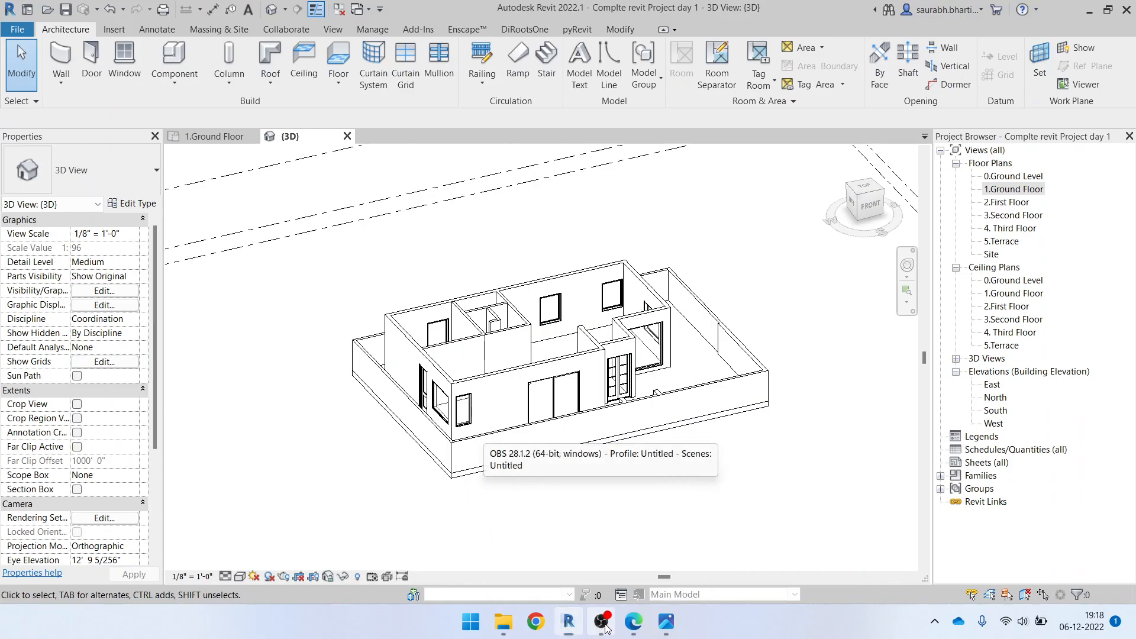